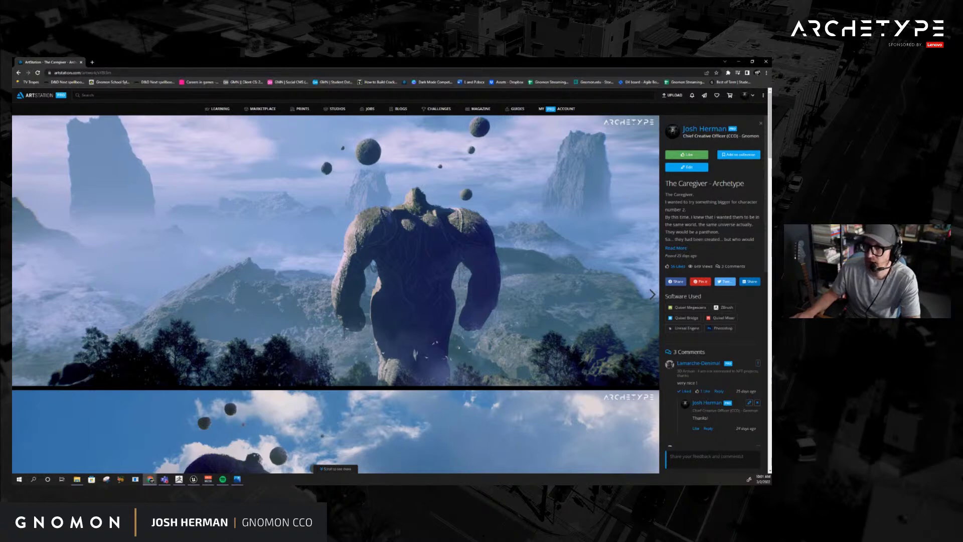
- Switch to the Unreal Engine scene and examine the kneeling figure in the columned hall
key(alt+Tab)
mouse_move(480, 250)
right_down()
mouse_move(483, 243)
mouse_move(472, 243)
right_up()
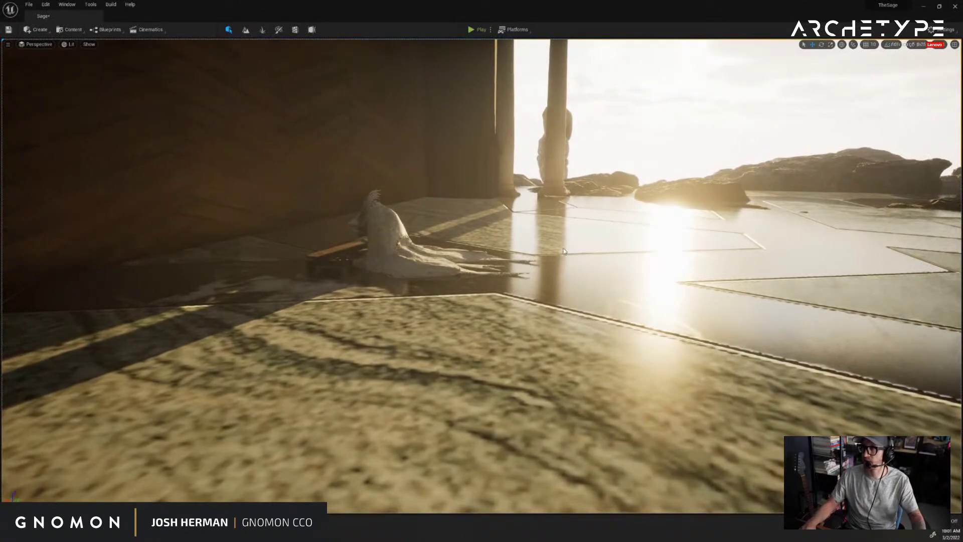
right_drag(564, 252, 634, 242)
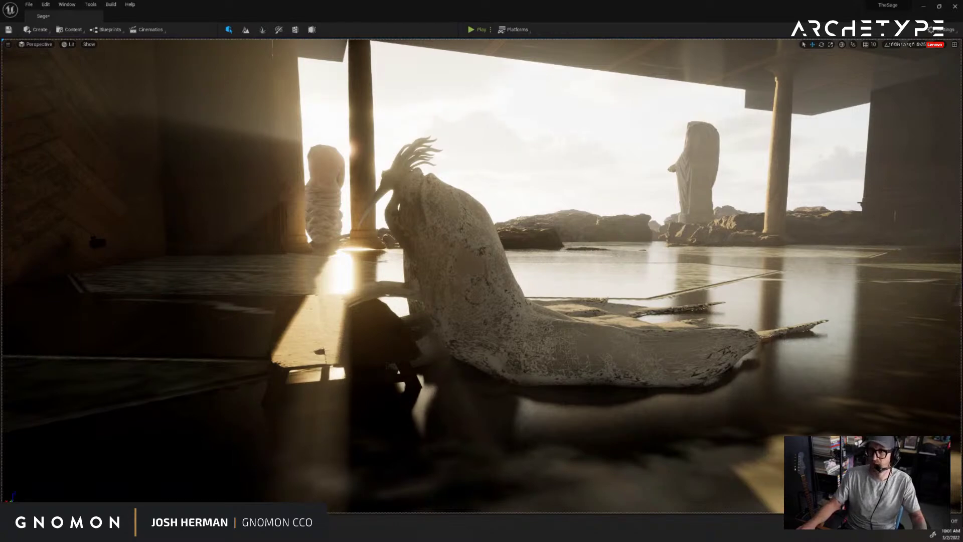
- Move the scene's sun to try night and dusk lighting across the hall and the statues outside
key(ctrl+l)
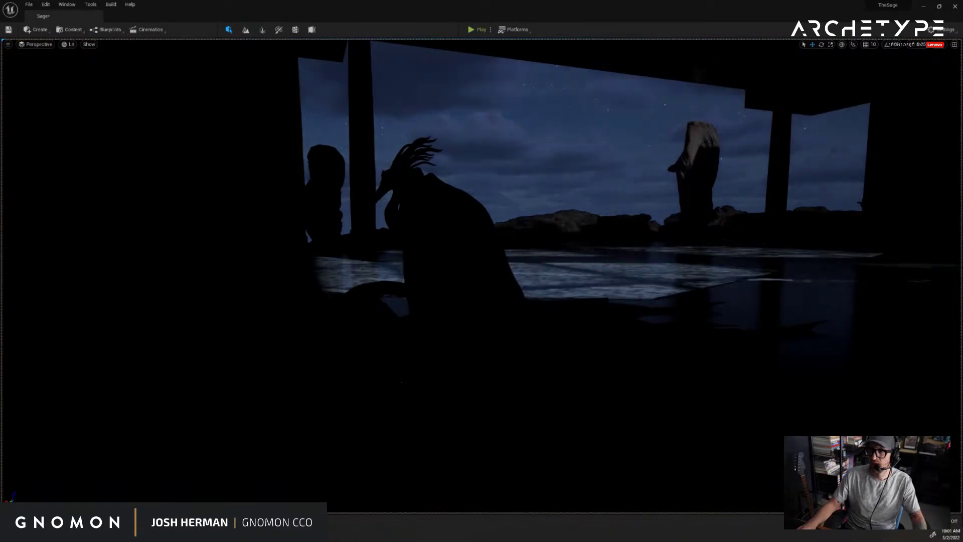
alt+drag(804, 241, 938, 242)
right_drag(938, 241, 962, 246)
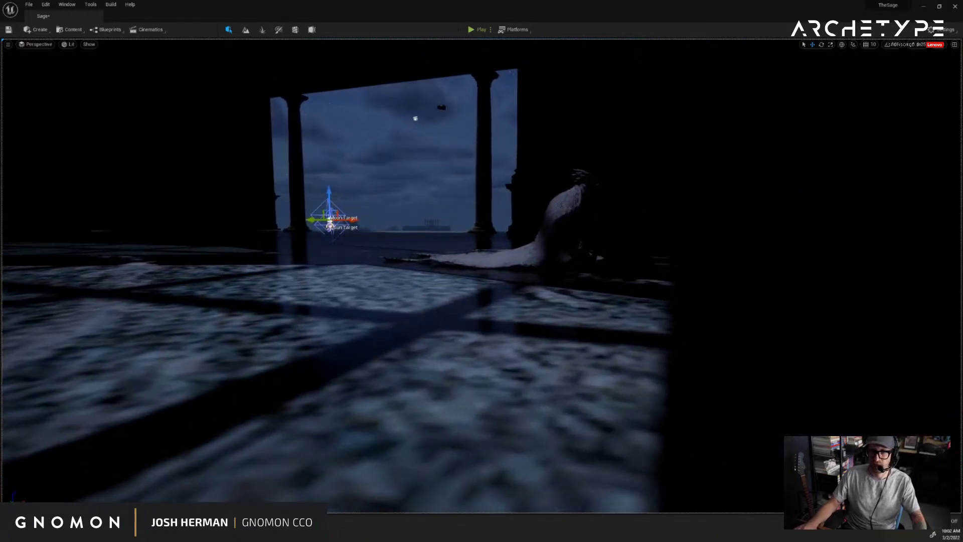
right_drag(555, 240, 656, 252)
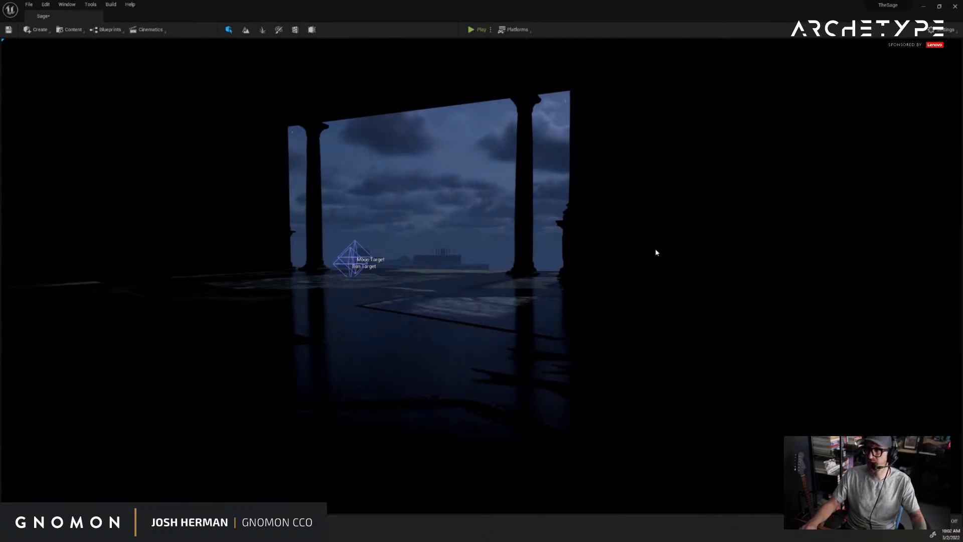
right_drag(656, 253, 923, 245)
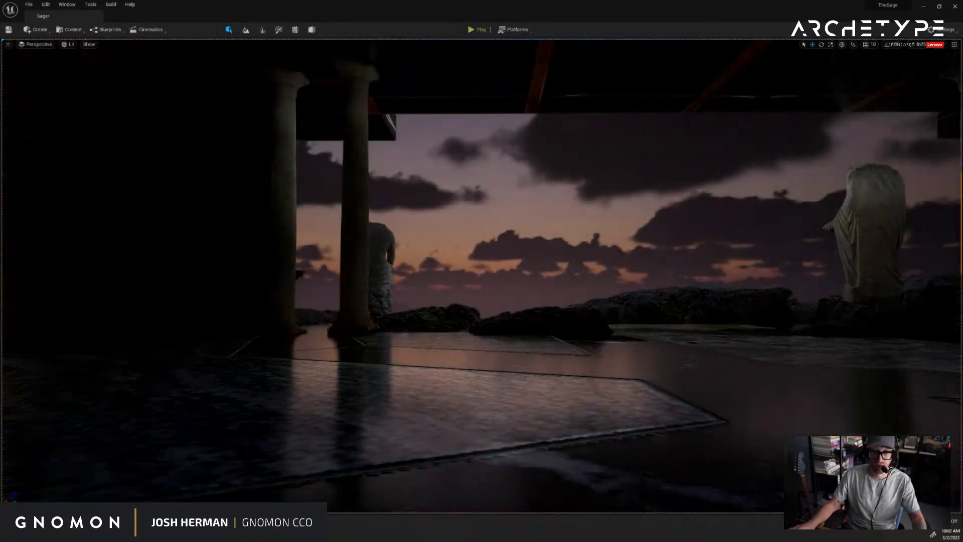
right_drag(649, 323, 641, 324)
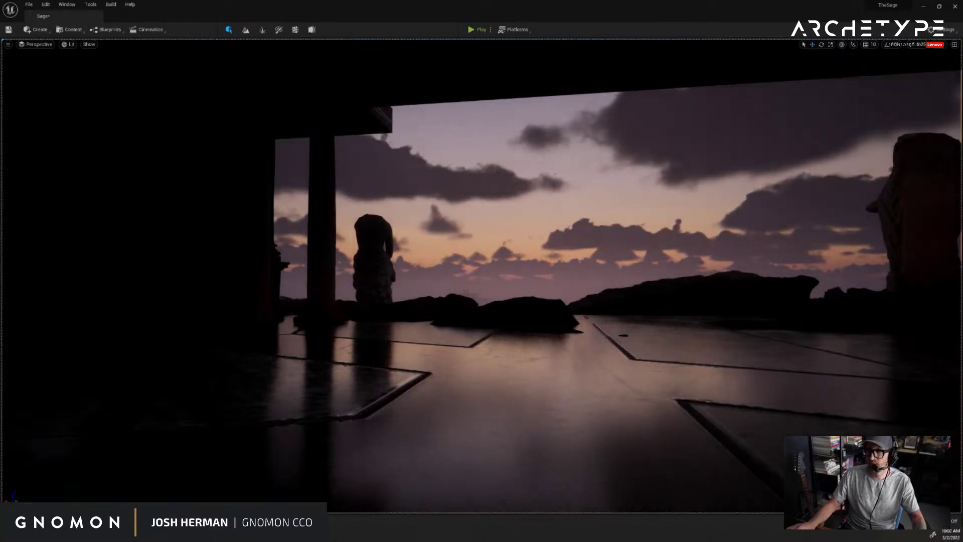
- Raise the sun to bright daylight and frame the kneeling figure at its table, with game view off
key(g)
key(ctrl+l)
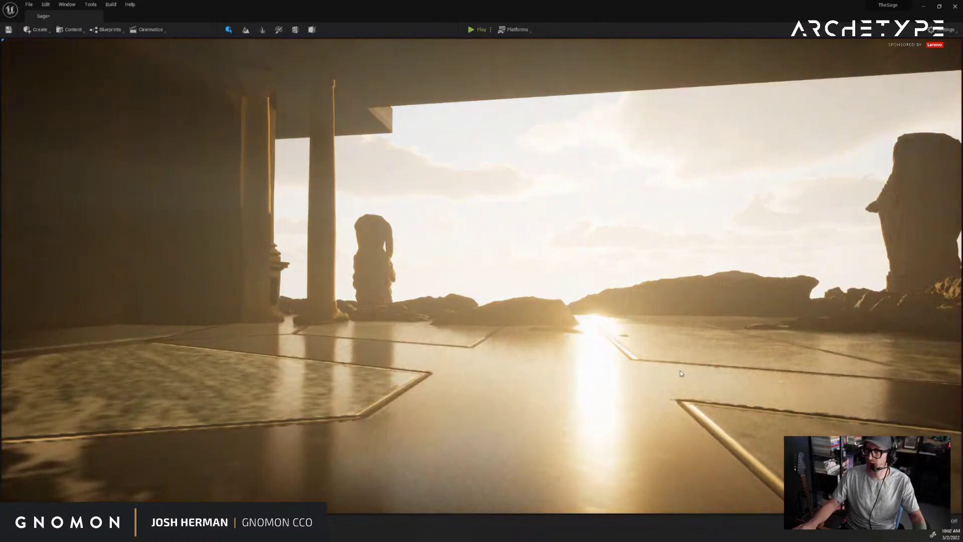
right_drag(680, 373, 736, 375)
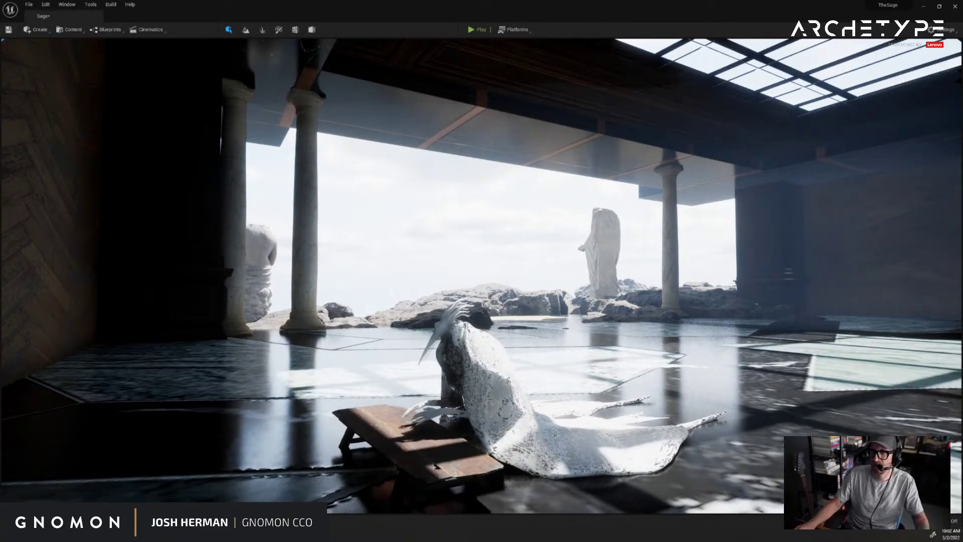
key(g)
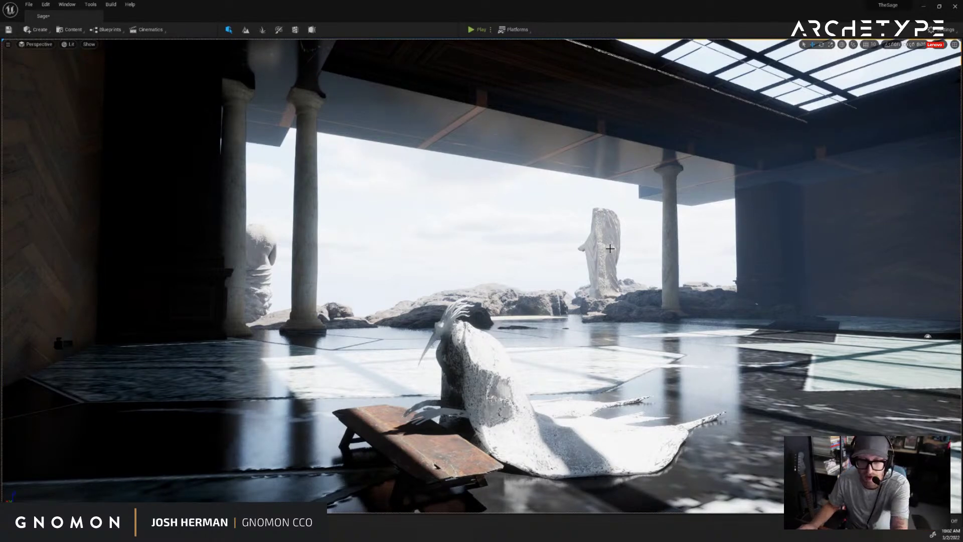
right_drag(487, 264, 488, 279)
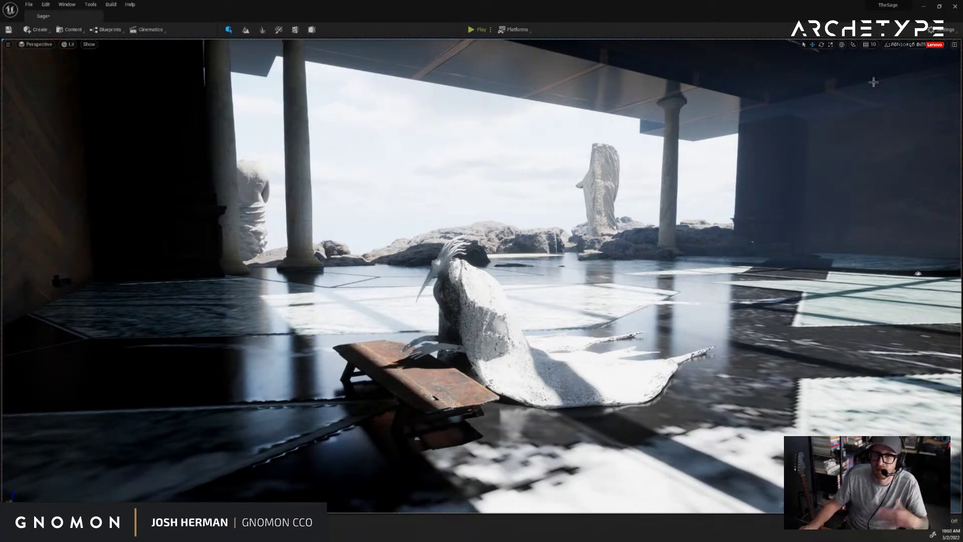
- Switch to the ZBrush sculpt and make the bird creature's head and chest the active subtool
click(924, 7)
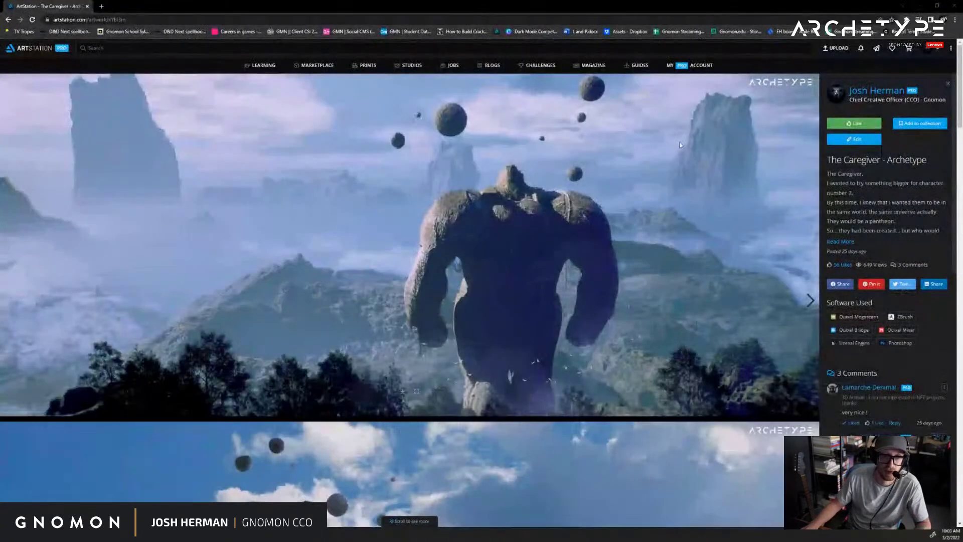
click(918, 7)
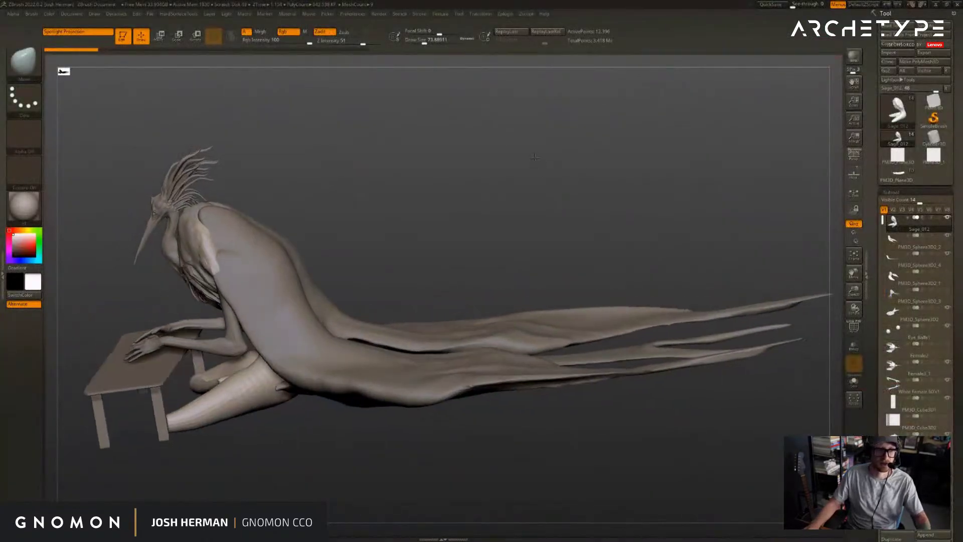
mouse_move(381, 168)
alt+mouse_down()
mouse_move(522, 163)
mouse_move(568, 206)
mouse_move(584, 176)
mouse_move(574, 190)
mouse_move(717, 175)
mouse_move(568, 170)
alt+mouse_up()
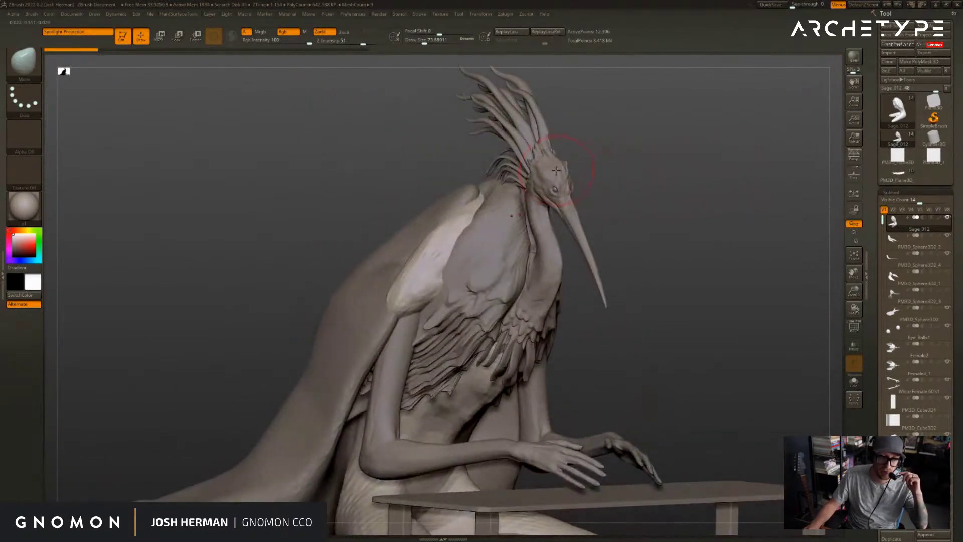
alt+click(558, 178)
drag(743, 173, 825, 161)
mouse_move(933, 138)
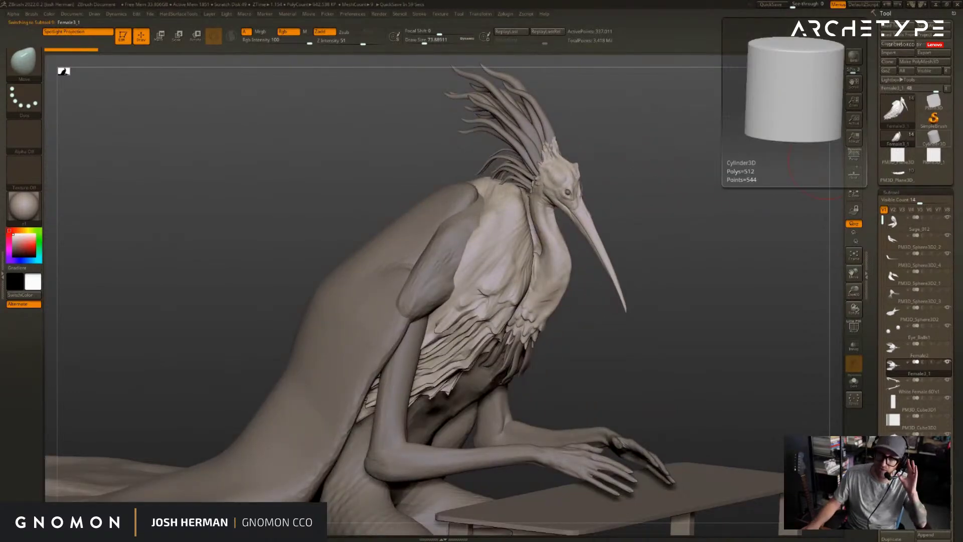
drag(739, 195, 707, 210)
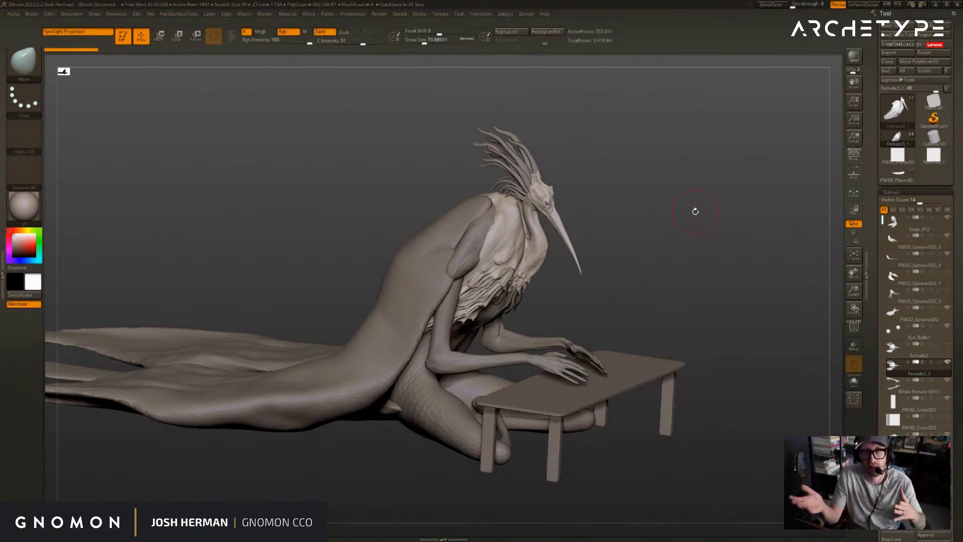
- Reduce the brush draw size to about 41 and make the long crest strands on the head the active subtool
alt+drag(695, 212, 711, 394)
alt+drag(810, 209, 707, 391)
key(s)
drag(498, 260, 493, 261)
alt+click(479, 228)
mouse_move(752, 228)
mouse_down()
mouse_move(638, 217)
mouse_move(659, 217)
mouse_up()
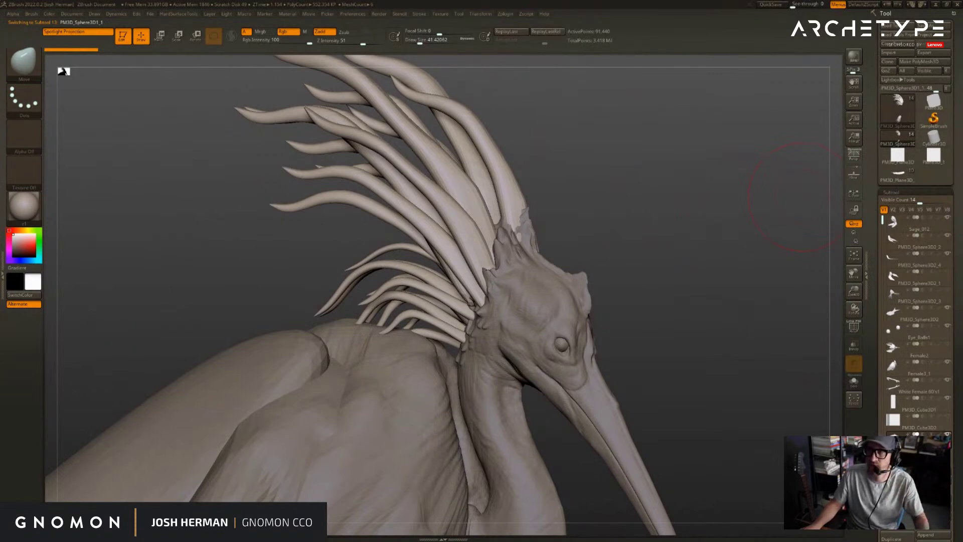
- Turn on perspective and review the creature with its table and trailing robe from the side and rear
drag(747, 231, 611, 157)
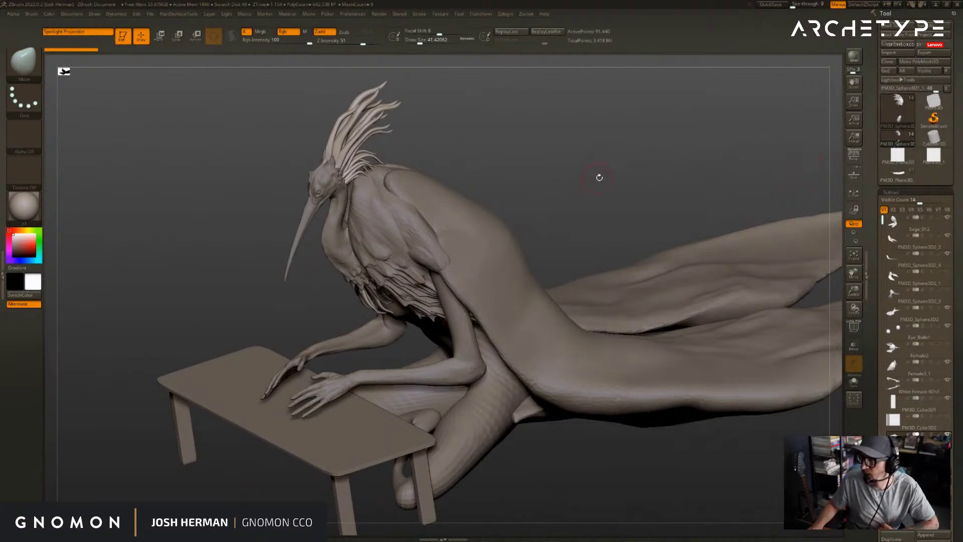
mouse_move(573, 166)
mouse_down()
mouse_move(586, 164)
mouse_move(574, 164)
mouse_up()
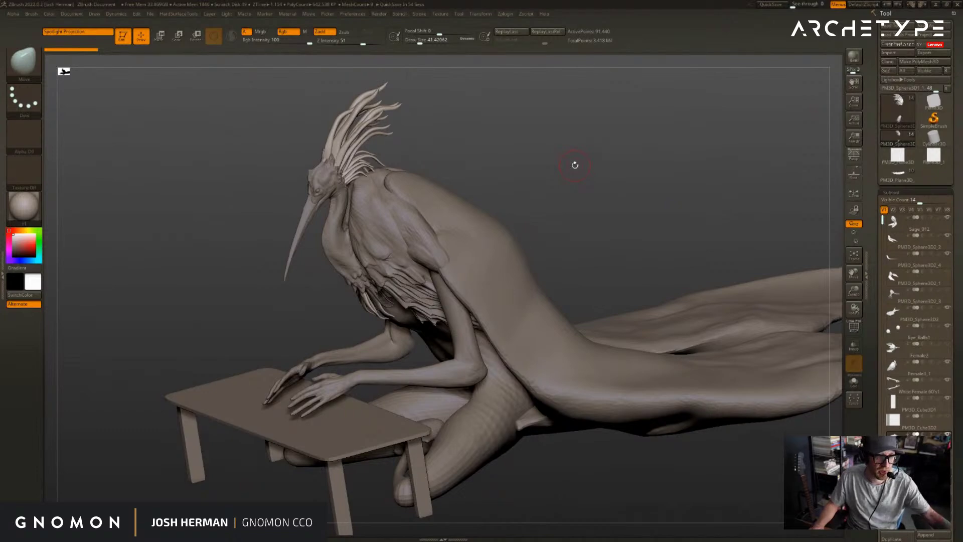
drag(575, 165, 666, 255)
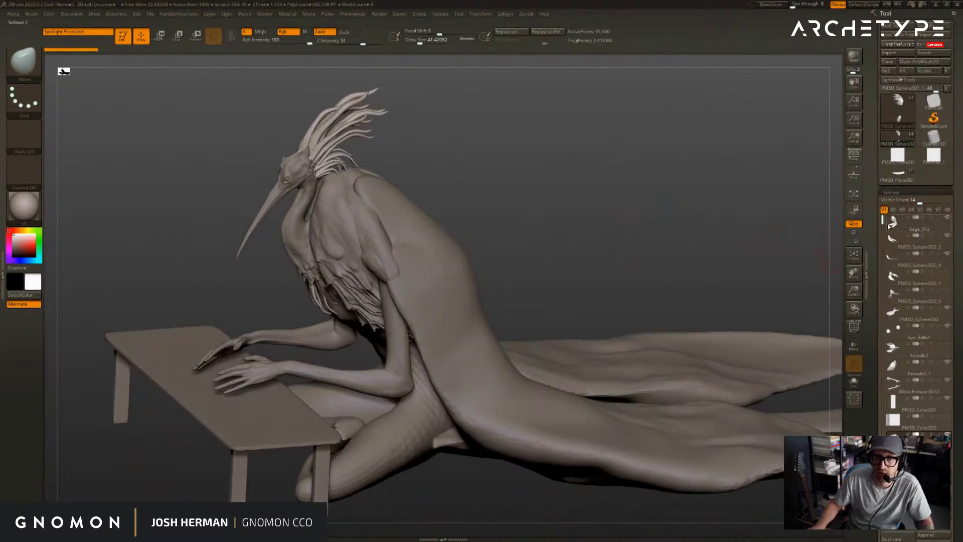
drag(785, 213, 877, 201)
click(852, 160)
drag(773, 206, 501, 230)
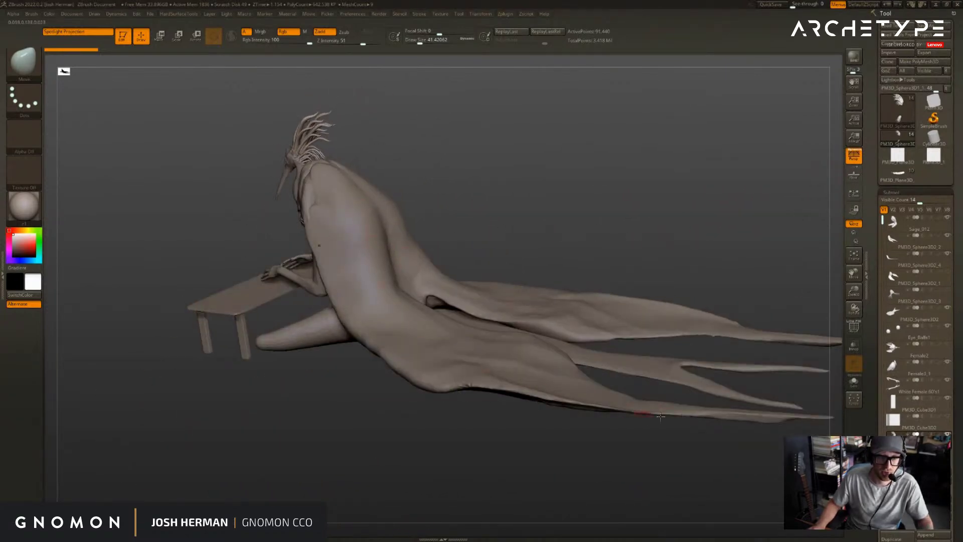
drag(448, 170, 374, 206)
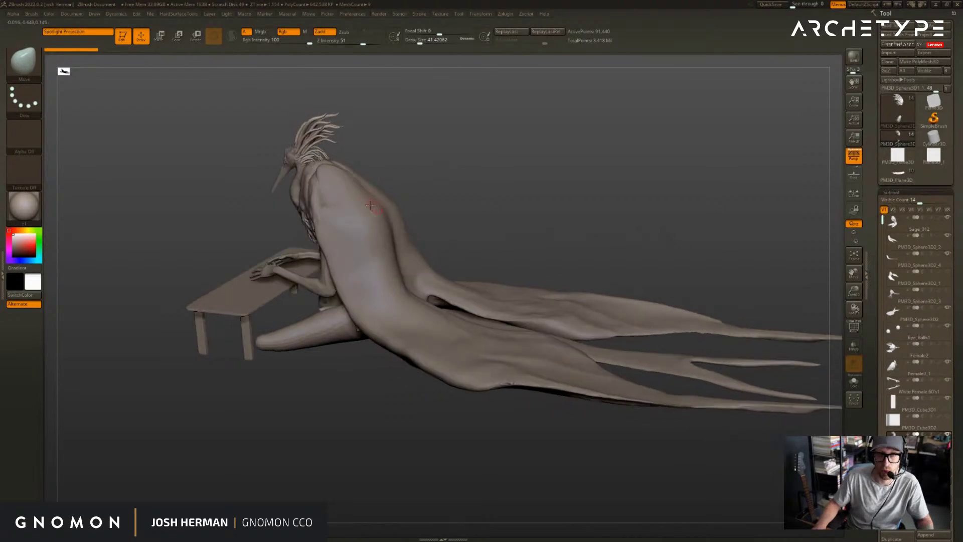
- Select the forked middle tail piece and show the hidden outer cloak over the creature's back
alt+right_drag(568, 356, 465, 328)
alt+click(383, 254)
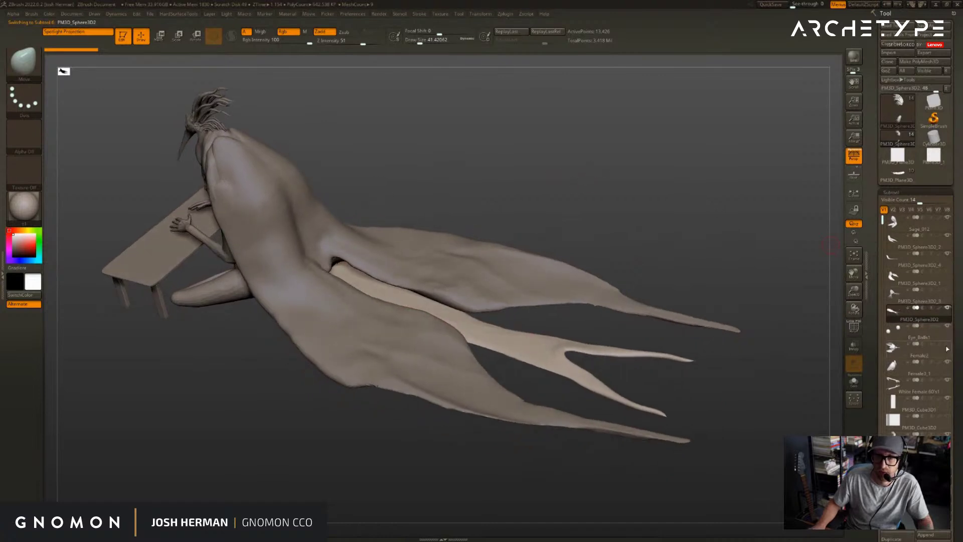
mouse_move(950, 347)
mouse_move(950, 296)
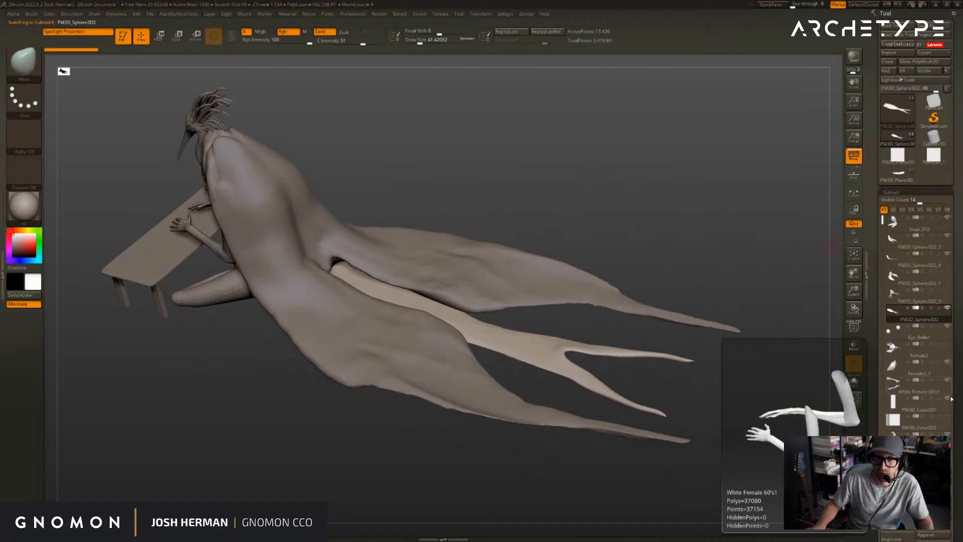
mouse_move(830, 245)
mouse_down()
mouse_move(624, 213)
mouse_move(634, 179)
mouse_move(559, 159)
mouse_up()
mouse_move(357, 199)
mouse_down()
mouse_move(462, 172)
mouse_move(496, 179)
mouse_move(472, 194)
mouse_up()
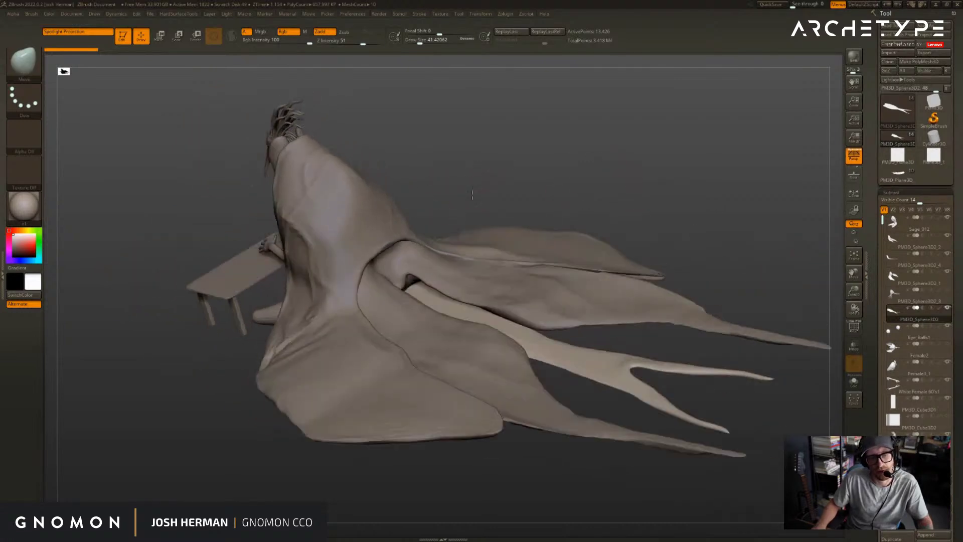
drag(342, 193, 545, 153)
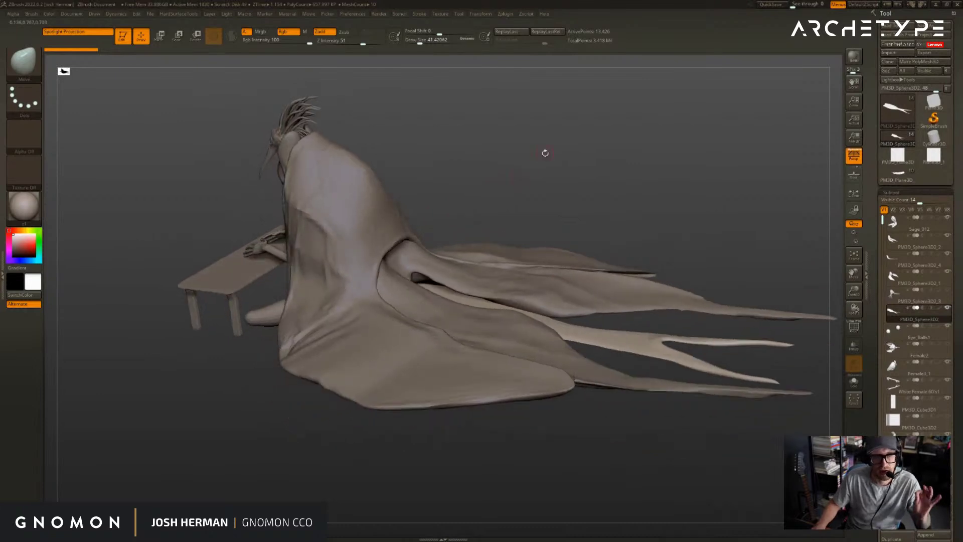
- Examine the cloaked creature from the front, side and rear, including its head, chest feathers and trailing cloth
click(556, 250)
mouse_move(572, 185)
mouse_down()
mouse_move(339, 135)
mouse_move(496, 147)
mouse_move(484, 126)
mouse_move(494, 128)
mouse_up()
mouse_move(494, 128)
alt+mouse_down()
mouse_move(585, 223)
mouse_move(669, 206)
mouse_move(676, 217)
mouse_move(384, 193)
alt+mouse_up()
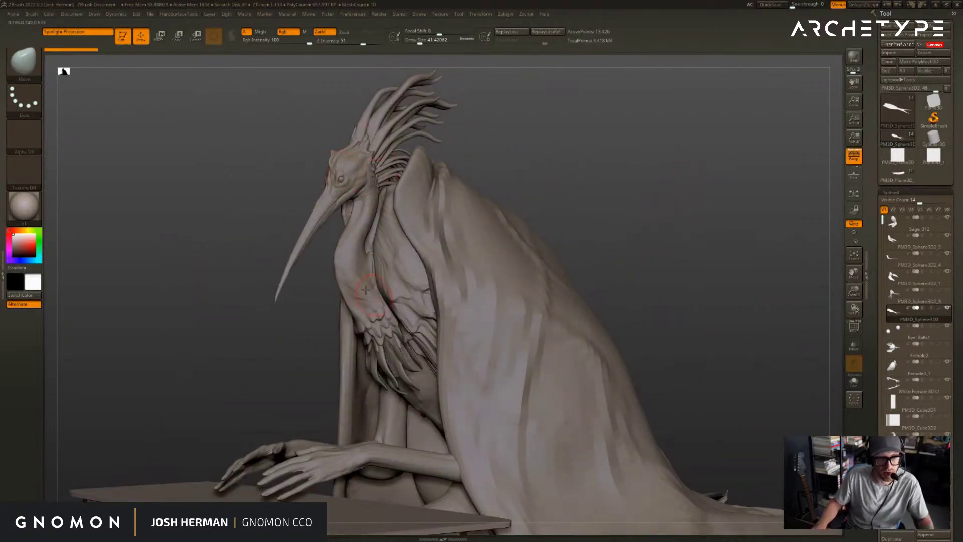
drag(552, 237, 581, 242)
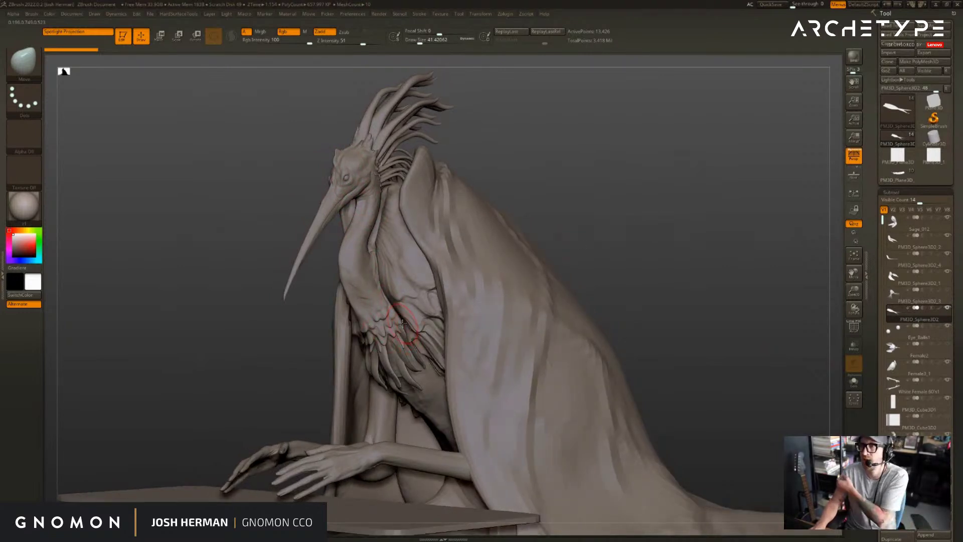
drag(588, 204, 424, 229)
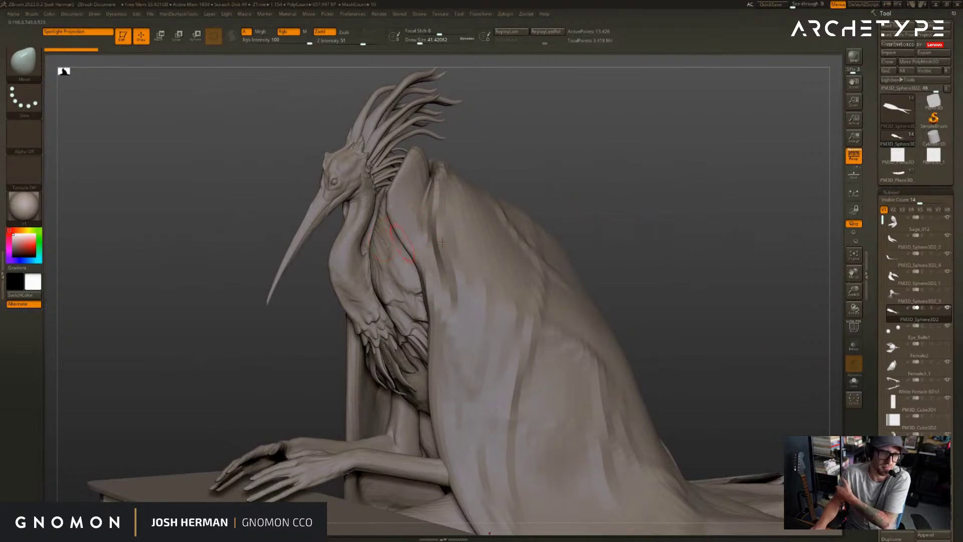
drag(637, 208, 377, 279)
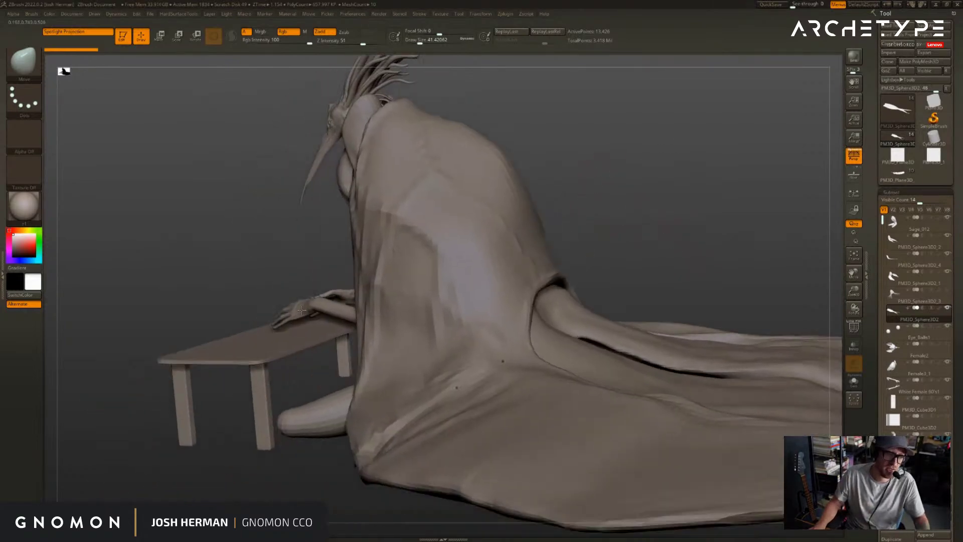
drag(282, 493, 622, 256)
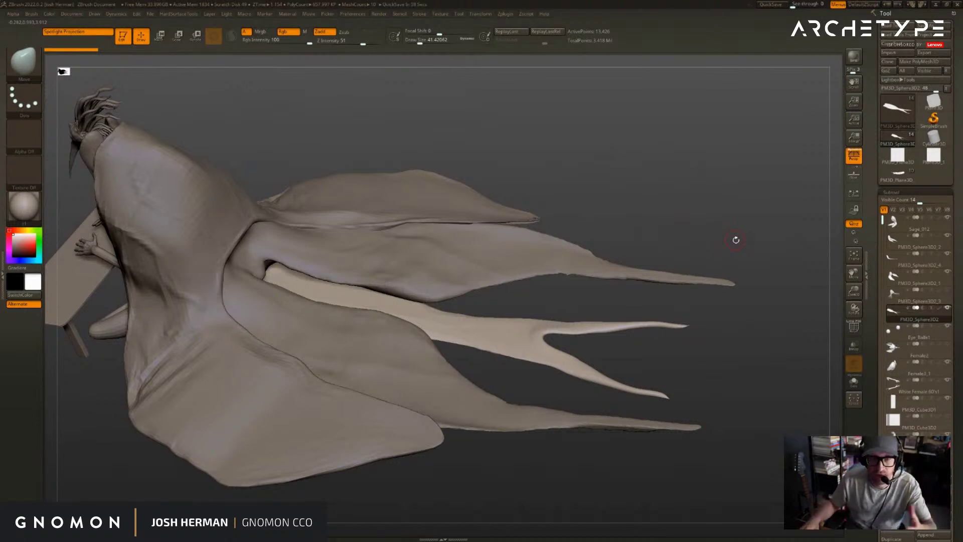
drag(659, 183, 830, 117)
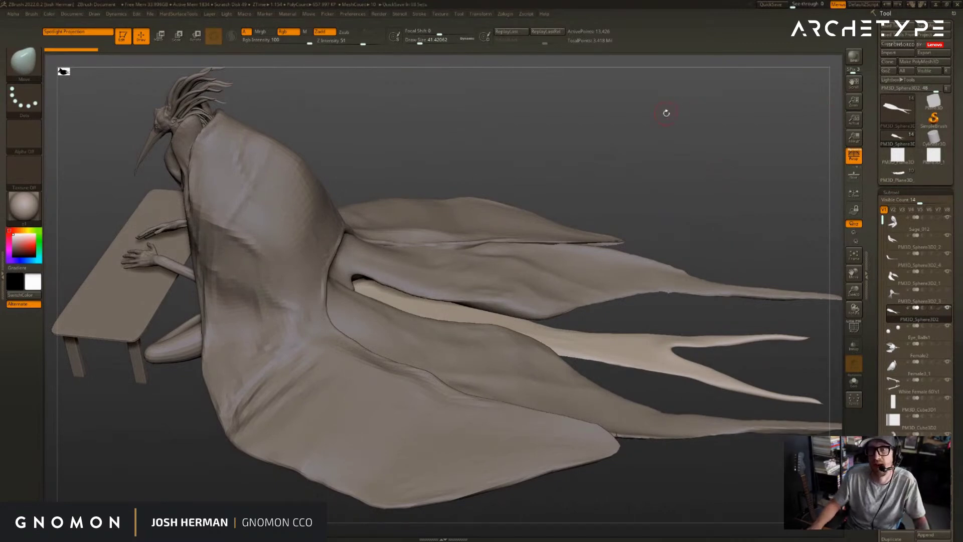
drag(703, 176, 670, 118)
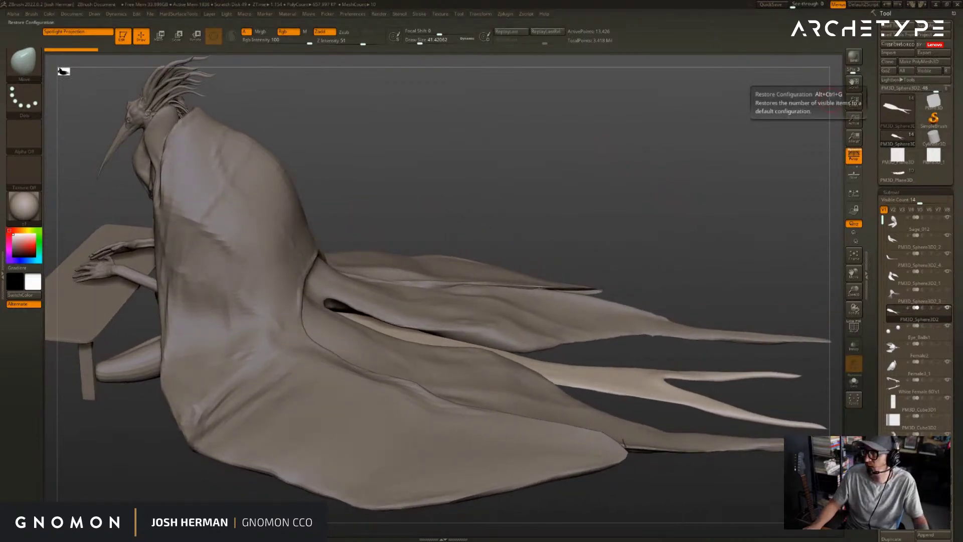
- Bring up the Gnomon Workshop page for Original Creature Concepts in the browser and view its preview video area
drag(962, 120, 587, 70)
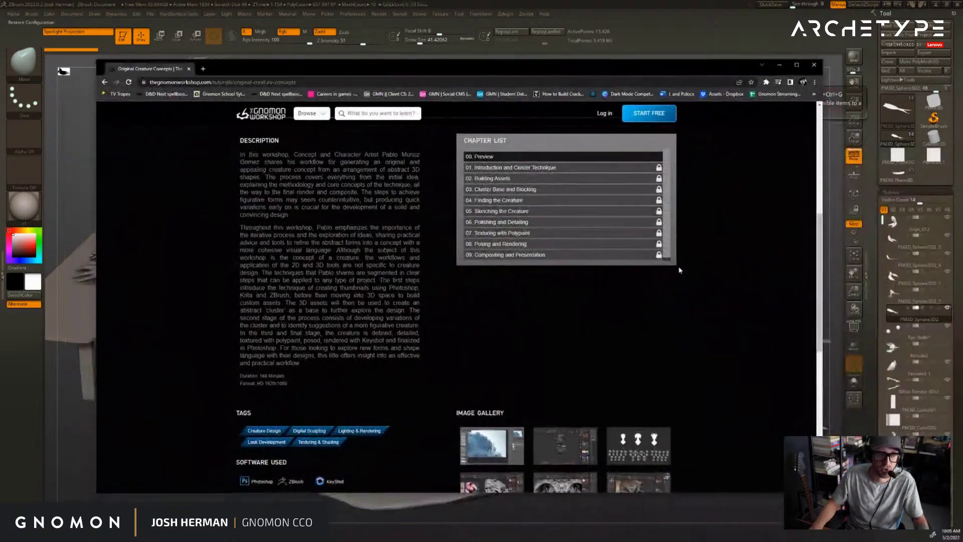
scroll(703, 310, up, 6)
mouse_move(286, 386)
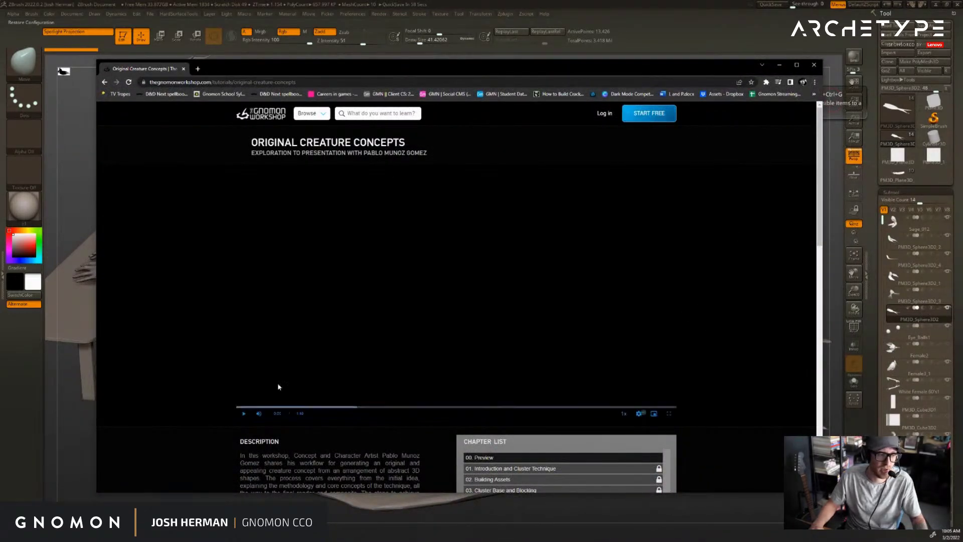
- Reload the Original Creature Concepts page, look over its description, chapter list and image gallery, and return to ZBrush
drag(267, 143, 387, 143)
click(128, 81)
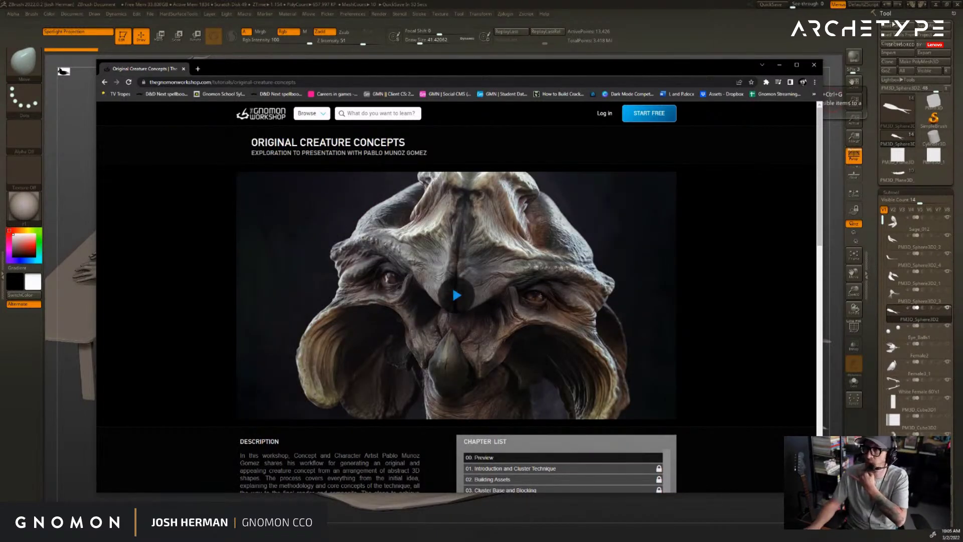
scroll(404, 317, down, 7)
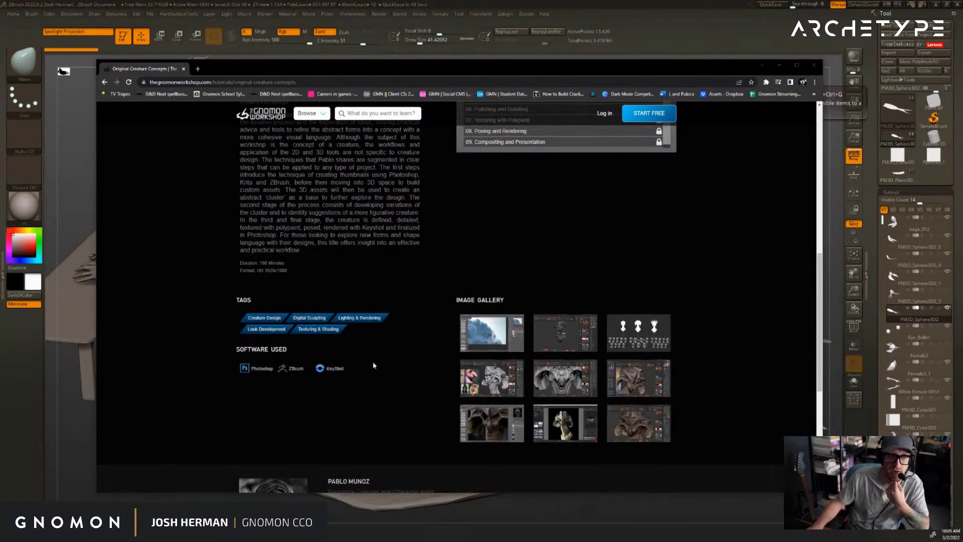
scroll(373, 365, up, 5)
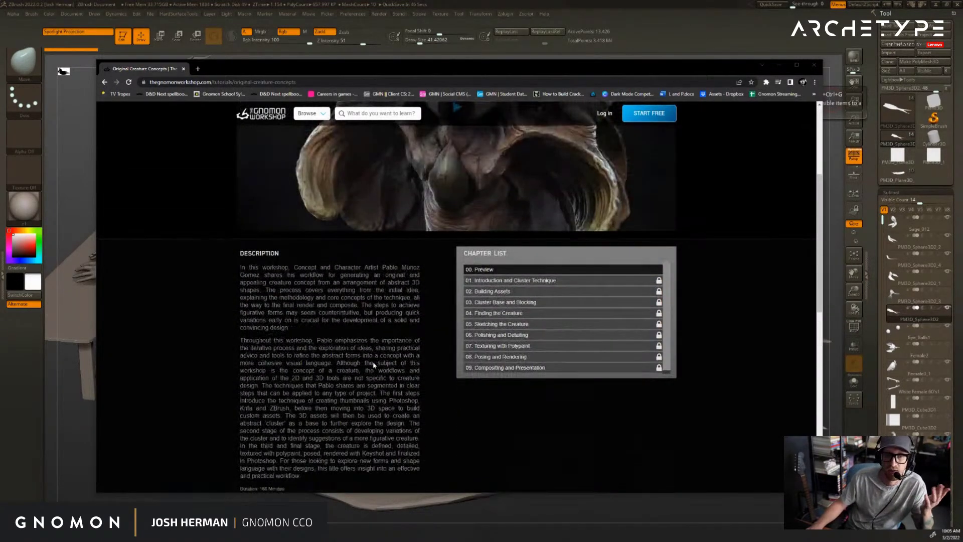
drag(162, 70, 0, 73)
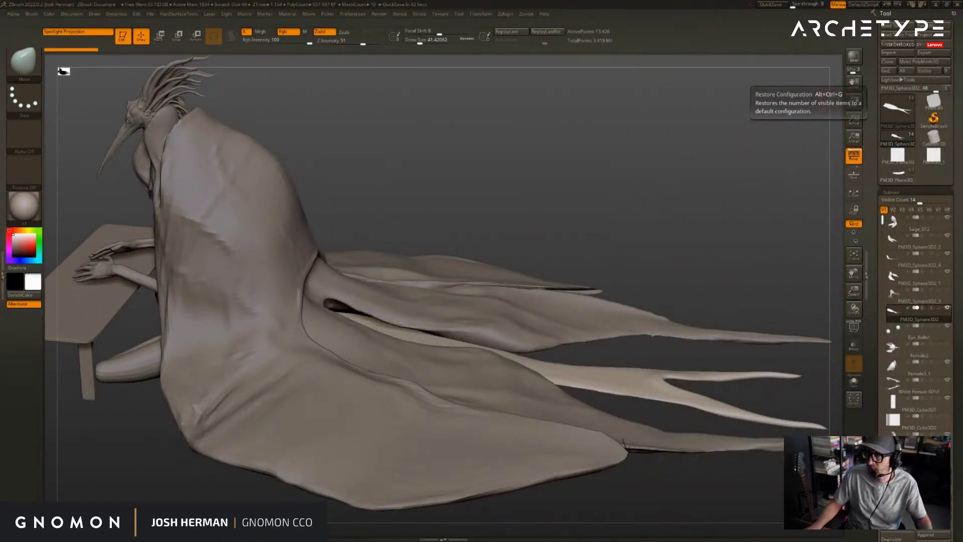
- Select the outer cloak piece over the creature's back and choose the ZBGs_MultiFeather insert brush
drag(760, 193, 707, 203)
mouse_move(542, 182)
mouse_down()
mouse_move(526, 155)
mouse_move(533, 139)
mouse_move(490, 135)
mouse_move(672, 170)
mouse_move(597, 227)
mouse_move(776, 189)
mouse_move(727, 296)
mouse_move(645, 269)
mouse_move(652, 286)
mouse_up()
alt+click(531, 238)
key(b)
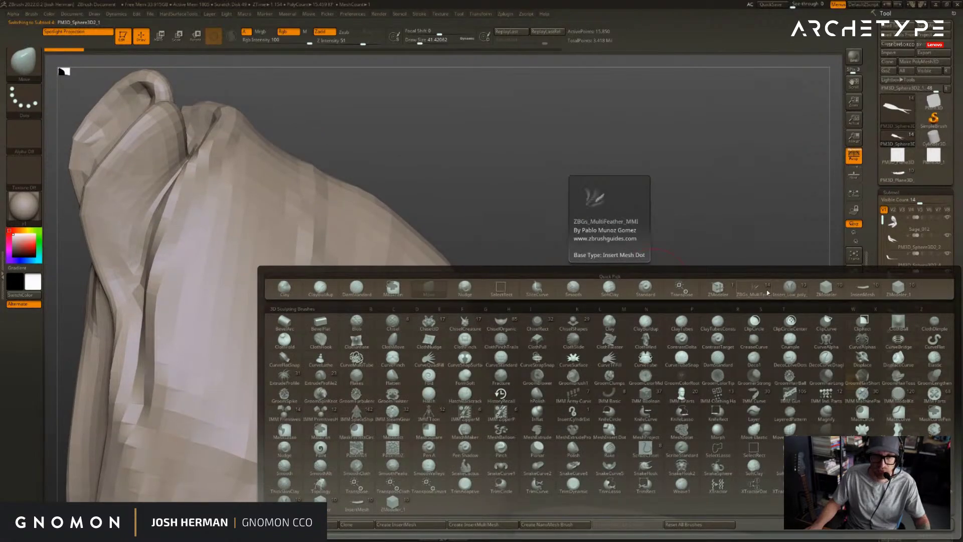
click(789, 288)
key(b)
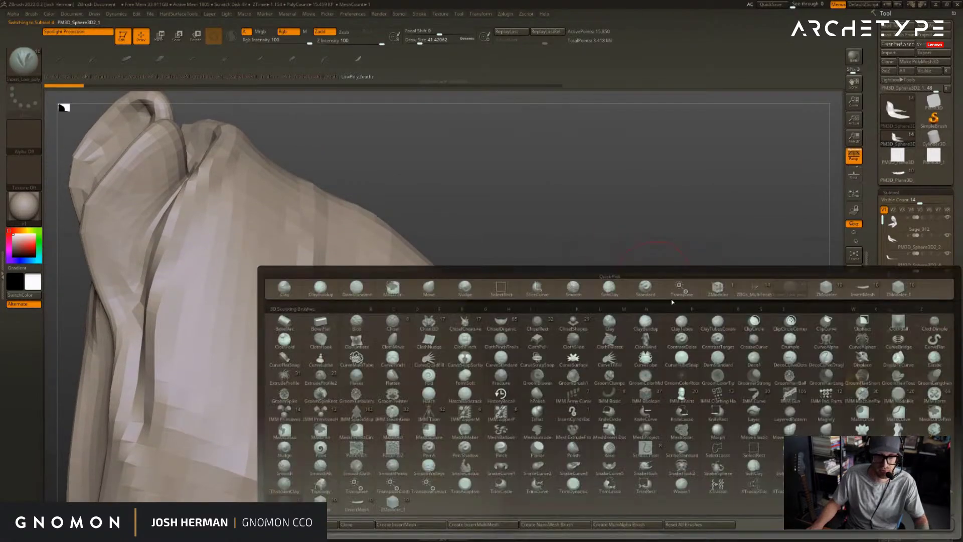
click(754, 291)
- Reduce the draw size to about 10.5 and insert a detailed feather on the cloak's upper back
key(b)
key(s)
mouse_move(593, 208)
mouse_down()
mouse_move(586, 209)
mouse_move(587, 181)
mouse_move(614, 173)
mouse_up()
mouse_move(434, 255)
mouse_down()
mouse_move(527, 319)
mouse_move(540, 317)
mouse_up()
mouse_move(707, 268)
mouse_down()
mouse_move(679, 267)
mouse_move(769, 275)
mouse_move(840, 266)
mouse_up()
- Open the tool's display properties and turn on double-sided display for the cloak and its feathers
drag(871, 309, 853, 184)
click(888, 275)
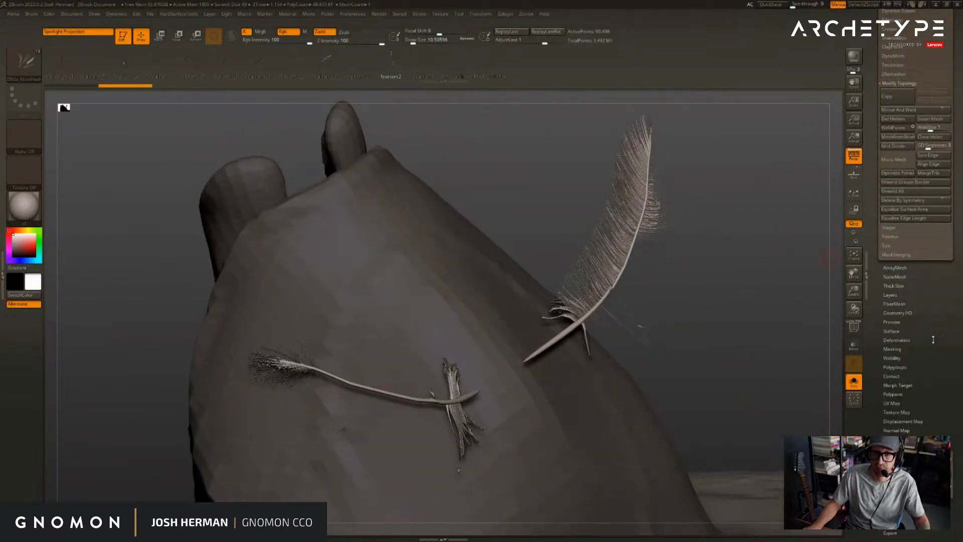
scroll(916, 362, down, 3)
click(896, 398)
mouse_move(778, 356)
mouse_down()
mouse_move(731, 331)
mouse_move(753, 269)
mouse_move(572, 109)
mouse_up()
drag(555, 143, 579, 106)
- Undo the feather insertion on the cloak, and redo it to restore the feathers
key(ctrl+z)
key(ctrl+z)
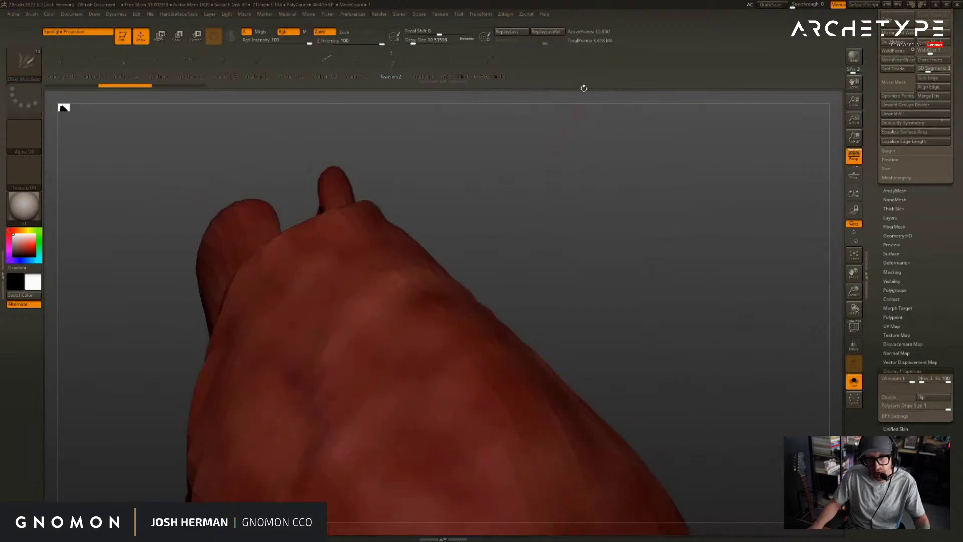
mouse_move(620, 300)
alt+mouse_down()
mouse_move(602, 255)
mouse_move(528, 237)
mouse_move(660, 284)
mouse_move(580, 253)
mouse_move(656, 176)
mouse_move(730, 293)
alt+mouse_up()
key(ctrl+shift+z)
key(ctrl+shift+z)
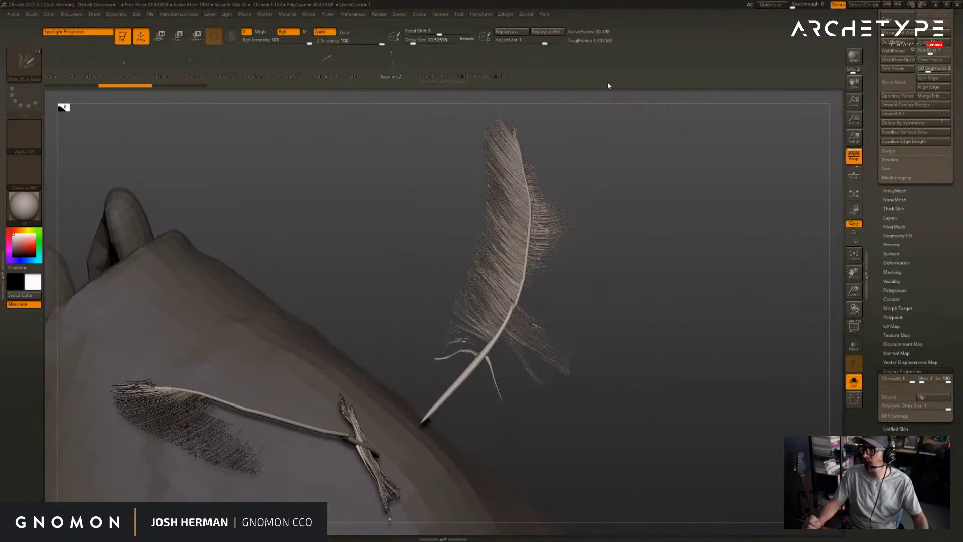
- Turn on the polyframe display and examine the feather's barbs, shaft and polygroups up close
drag(602, 124, 658, 296)
key(shift+f)
alt+drag(724, 200, 623, 359)
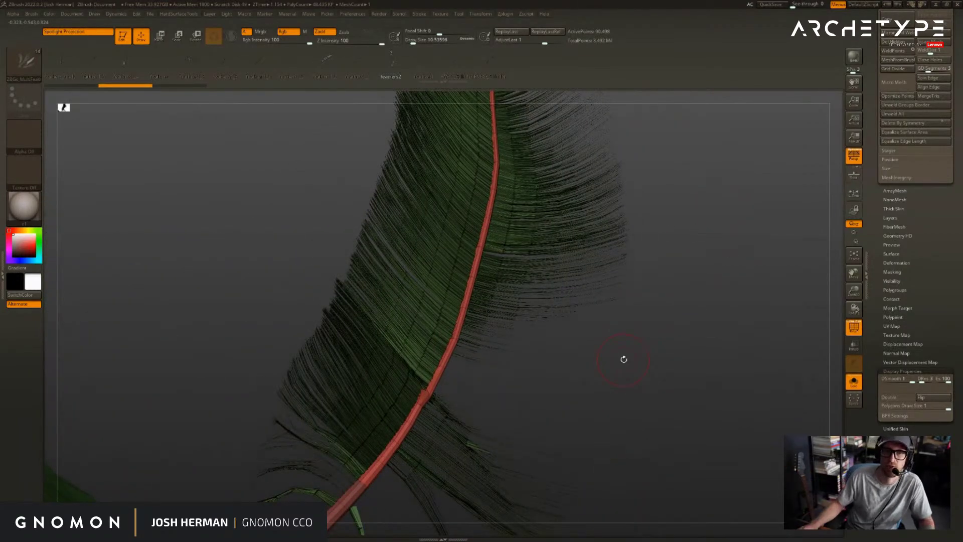
alt+drag(577, 386, 695, 416)
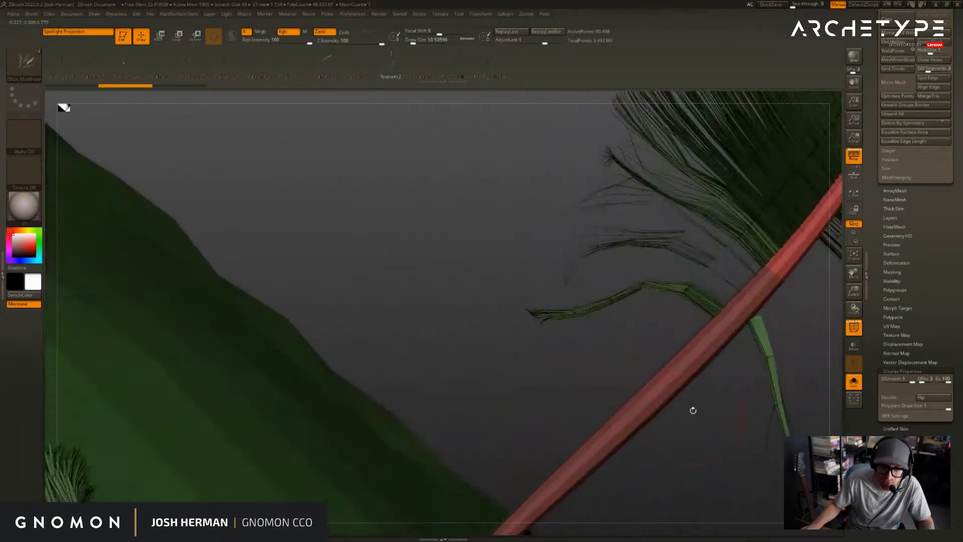
alt+drag(614, 385, 682, 248)
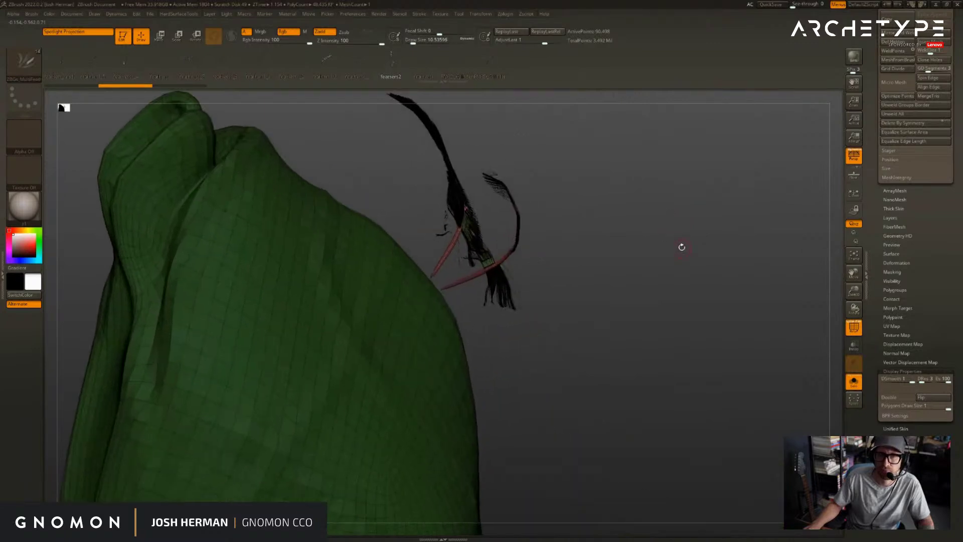
drag(674, 214, 699, 248)
- Hide the polyframe and insert further feather variants around the cloak's shoulders and collar
key(alt+s)
alt+drag(700, 150, 542, 187)
key(shift+f)
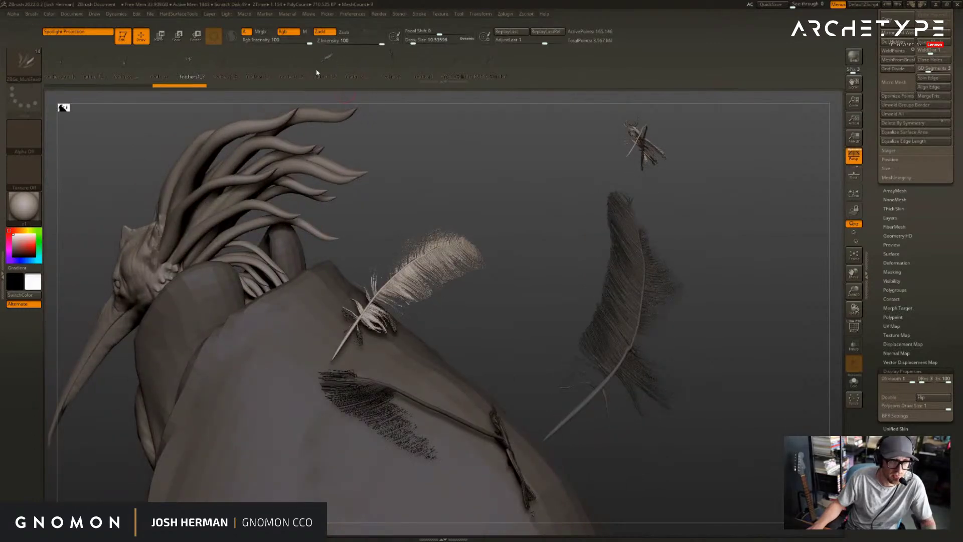
click(319, 74)
drag(232, 279, 277, 341)
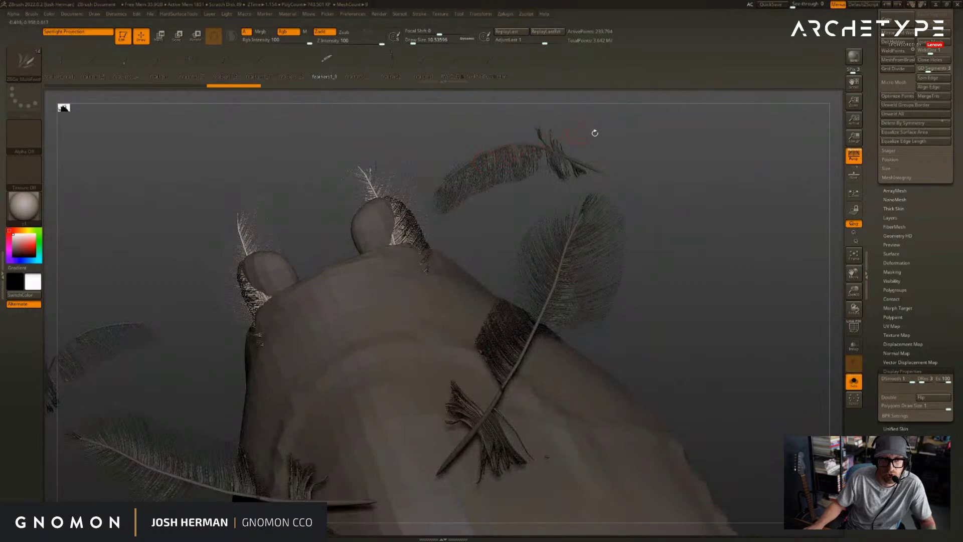
drag(595, 133, 609, 134)
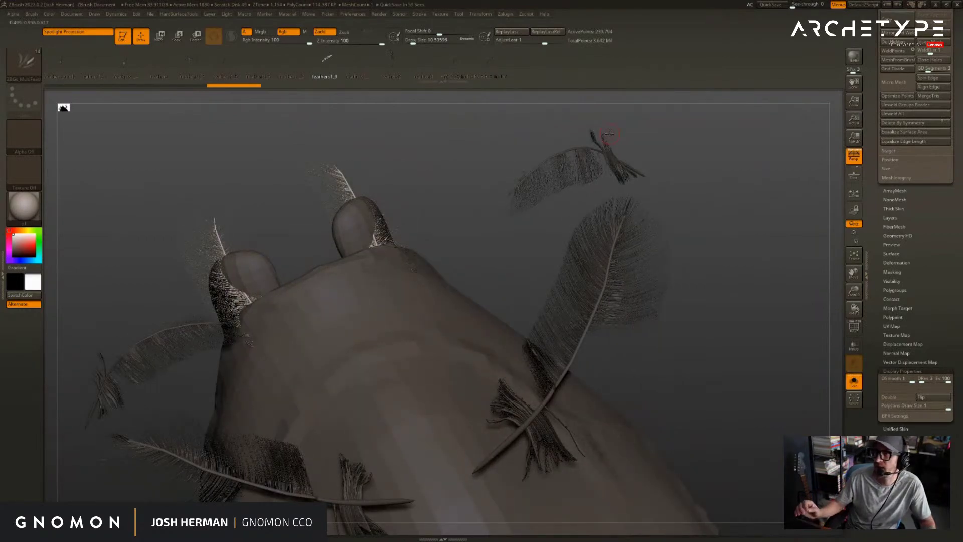
mouse_move(402, 162)
mouse_down()
mouse_move(424, 156)
mouse_move(511, 184)
mouse_up()
- Undo the inserted detailed feathers and switch to the low-poly feather insert brush
key(ctrl+z)
key(ctrl+z)
key(ctrl+z)
key(b)
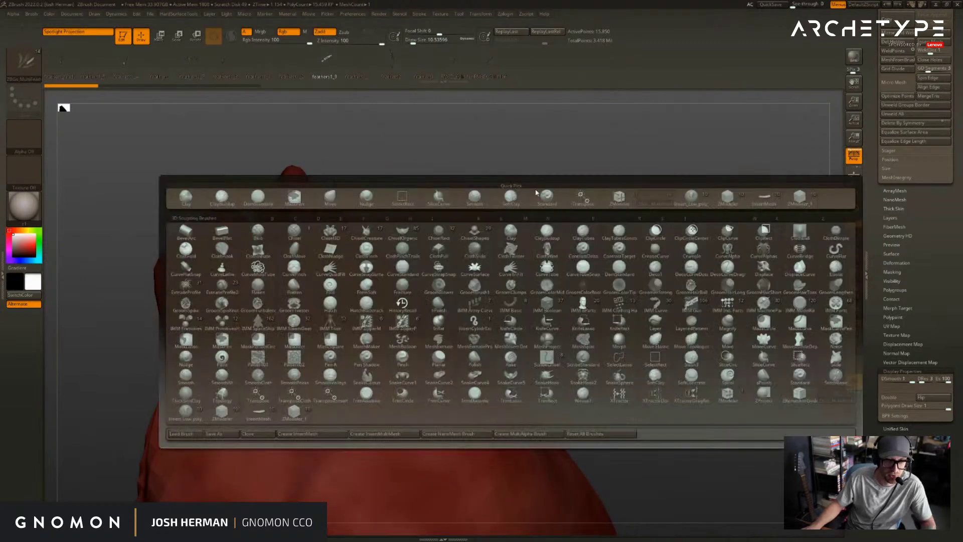
click(685, 198)
- Insert a low-poly feather on the cloak's upper back and inspect its topology with the polyframe
mouse_move(587, 260)
alt+mouse_down()
mouse_move(594, 160)
mouse_move(535, 193)
mouse_move(540, 166)
alt+mouse_up()
drag(443, 270, 443, 278)
mouse_move(746, 373)
mouse_down()
mouse_move(719, 329)
mouse_move(713, 382)
mouse_move(658, 258)
mouse_move(550, 411)
mouse_up()
mouse_move(268, 470)
mouse_down()
mouse_move(430, 517)
mouse_move(522, 512)
mouse_move(550, 450)
mouse_move(602, 426)
mouse_up()
key(shift+f)
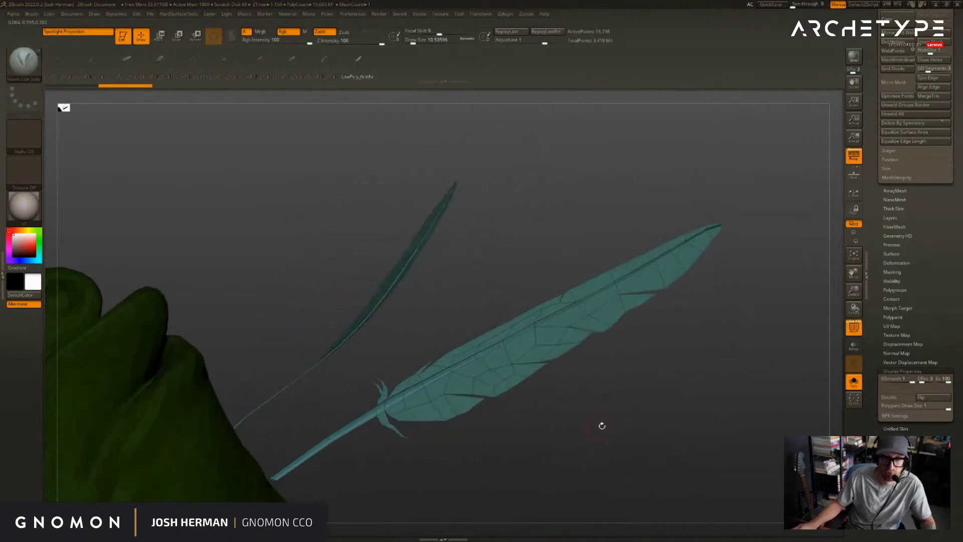
key(shift+f)
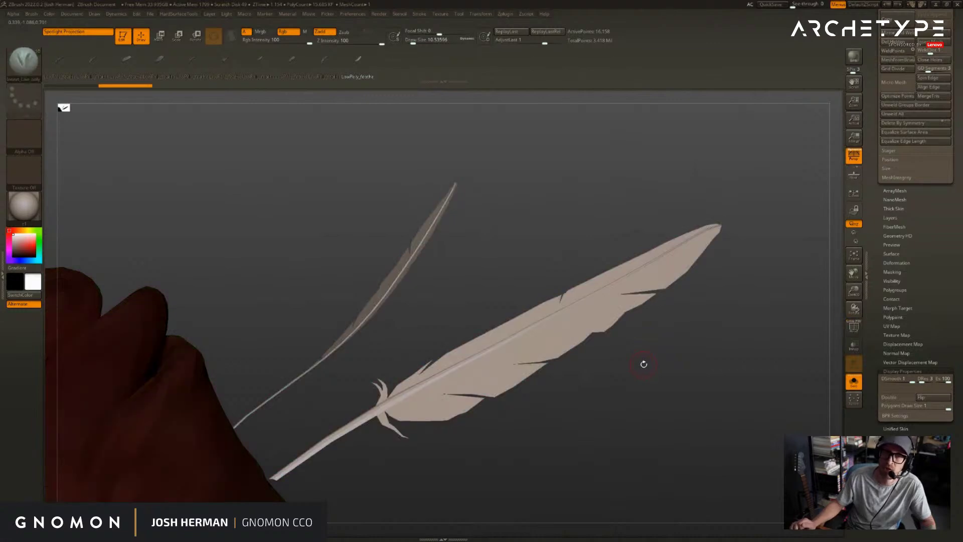
drag(644, 363, 534, 365)
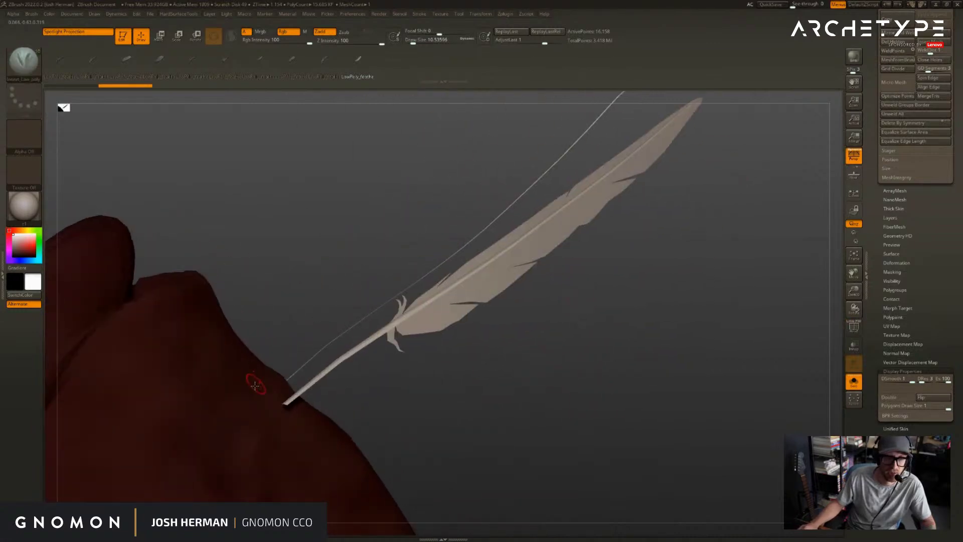
- Insert a second low-poly feather beside the first and toggle double-sided display
ctrl+shift+click(236, 371)
alt+drag(532, 311, 507, 393)
ctrl+shift+click(508, 393)
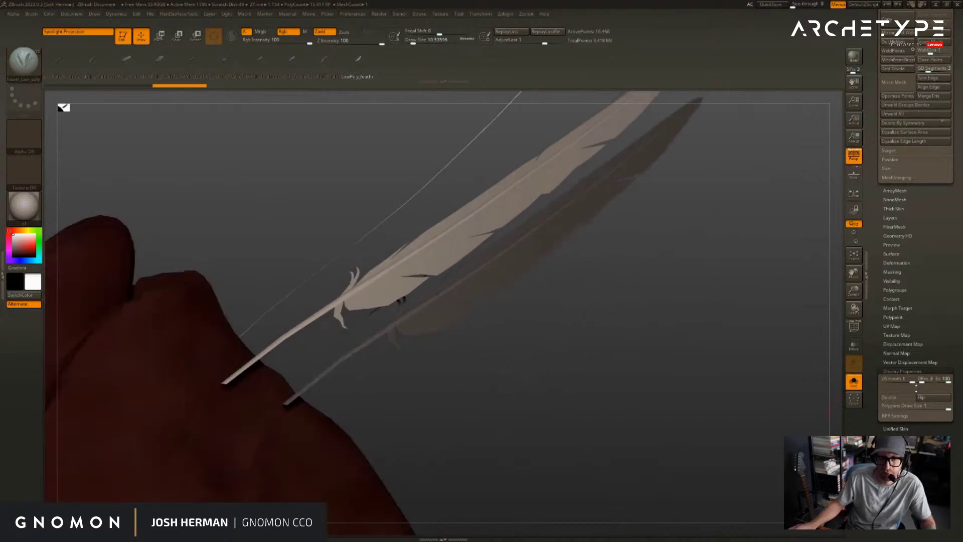
click(890, 399)
- Undo the low-poly feather insertions on the cloak
drag(702, 384, 665, 274)
key(ctrl+z)
key(ctrl+z)
key(ctrl+z)
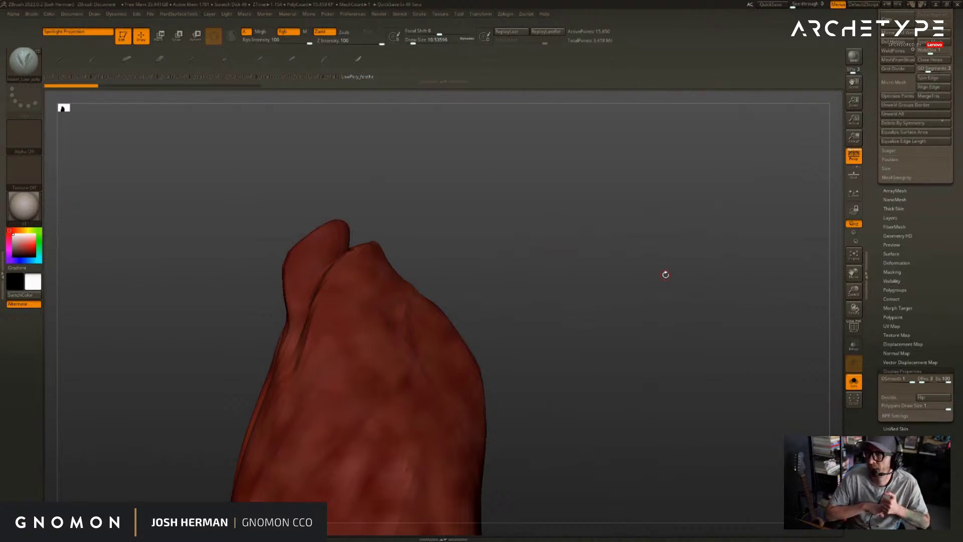
- Turn off the red polypaint on the cloak subtool and view its upper back
mouse_move(665, 275)
mouse_down()
mouse_move(642, 291)
mouse_move(749, 169)
mouse_move(723, 218)
mouse_move(691, 217)
mouse_up()
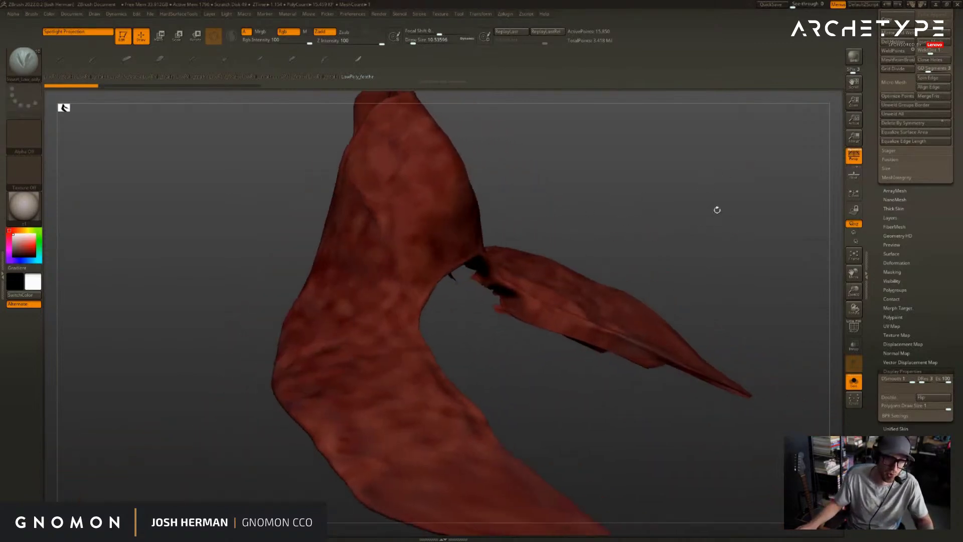
drag(945, 210, 945, 401)
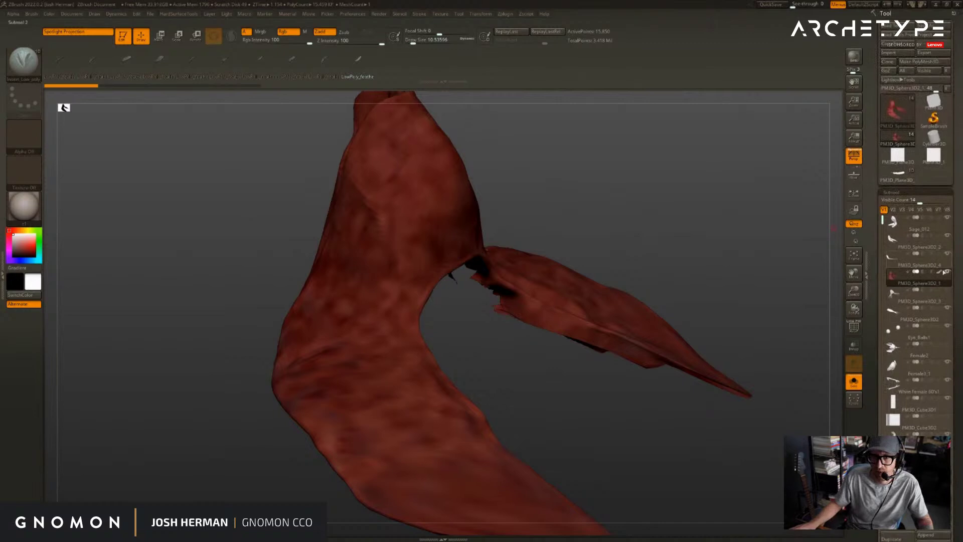
click(940, 271)
mouse_move(729, 258)
mouse_down()
mouse_move(746, 262)
mouse_move(671, 187)
mouse_move(684, 234)
mouse_move(641, 210)
mouse_move(516, 270)
mouse_move(570, 357)
mouse_up()
mouse_move(702, 331)
mouse_down()
mouse_move(731, 329)
mouse_move(752, 301)
mouse_move(686, 290)
mouse_move(763, 329)
mouse_move(748, 324)
mouse_move(769, 357)
mouse_move(727, 330)
mouse_up()
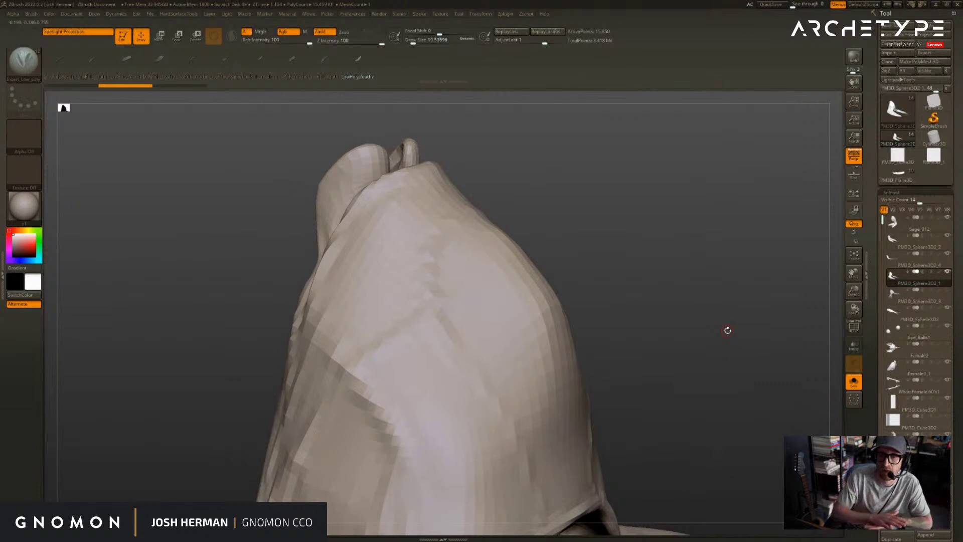
- Look through the cloak's geometry and Modify Topology options and examine the cloak from behind
scroll(916, 226, down, 15)
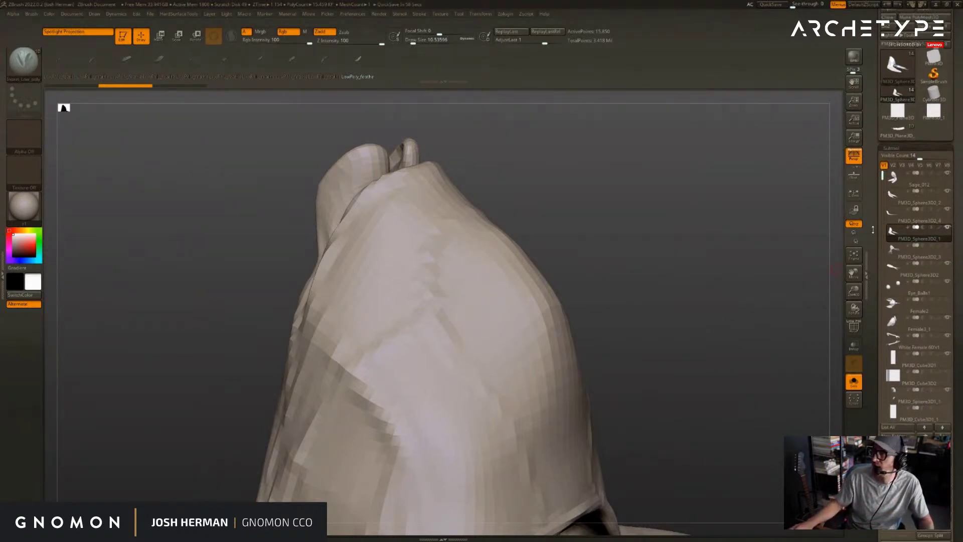
scroll(878, 223, down, 5)
scroll(930, 420, down, 3)
drag(641, 377, 671, 316)
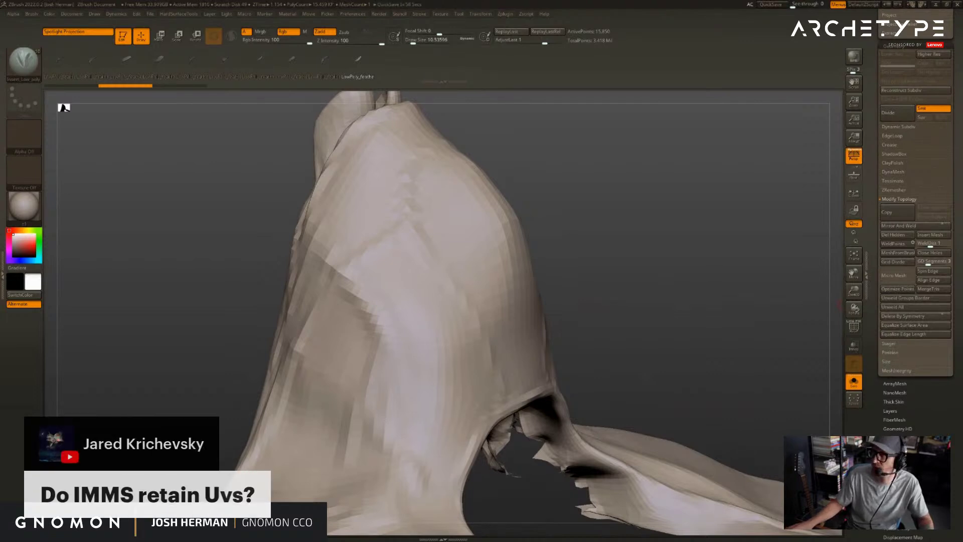
drag(722, 291, 647, 317)
drag(565, 282, 625, 276)
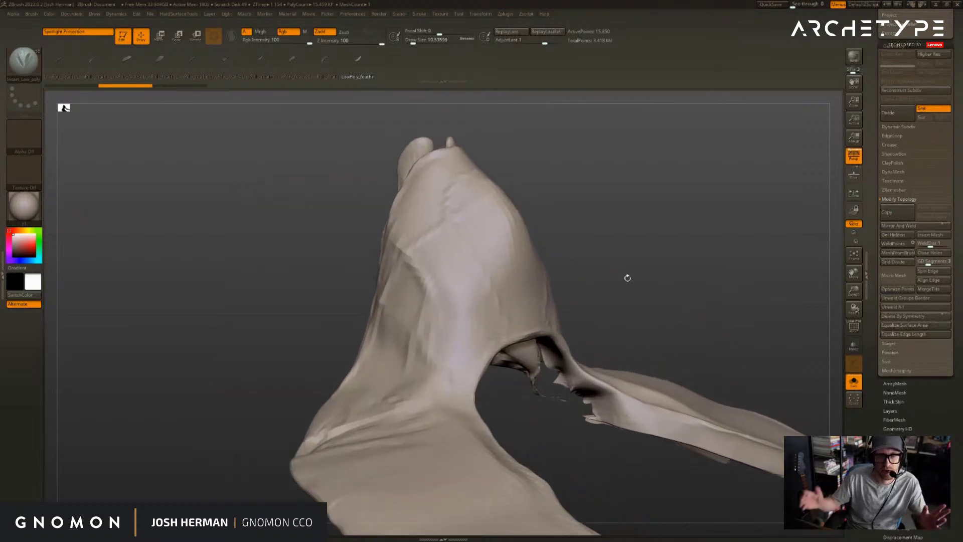
scroll(916, 226, up, 10)
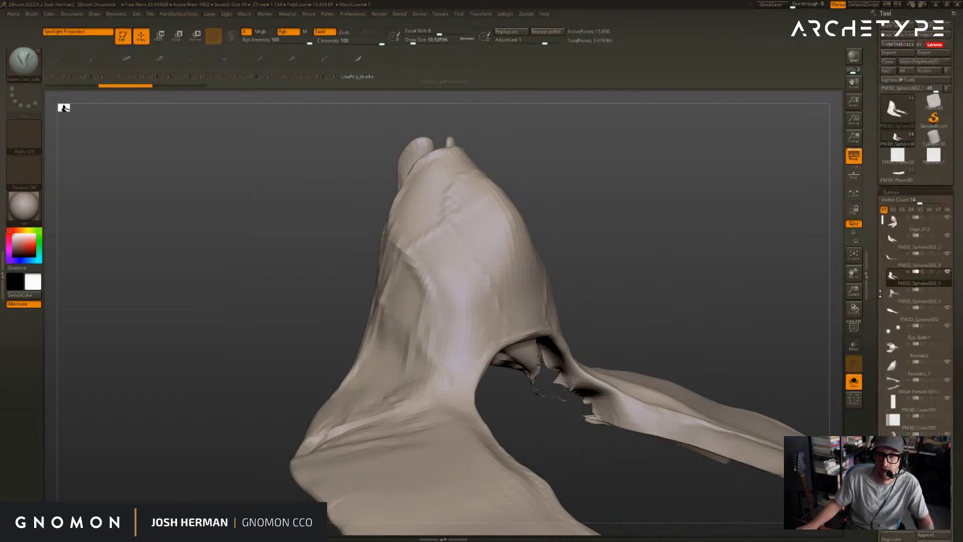
drag(793, 301, 701, 268)
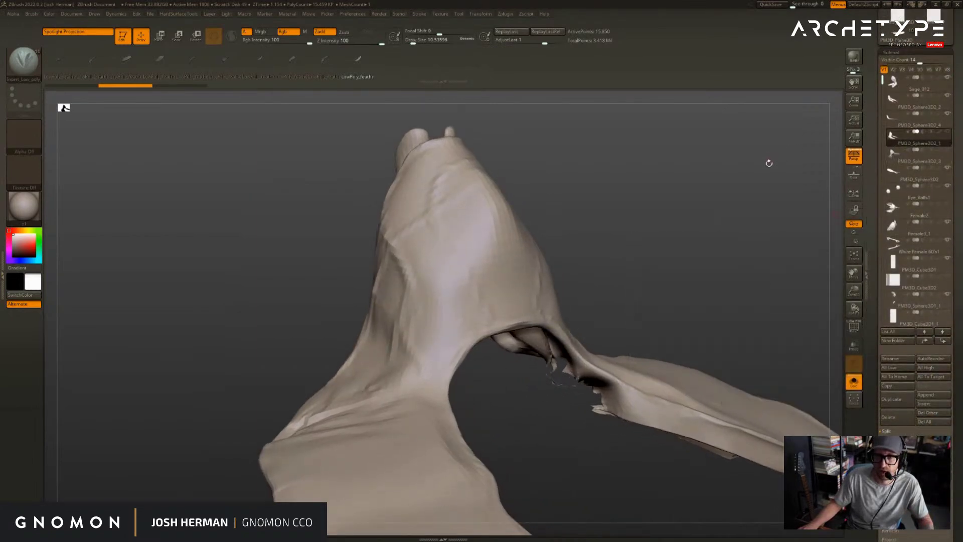
- Show the whole creature with the trailing robe piece beneath the cloak selected, and undo the trial edits on it
click(893, 104)
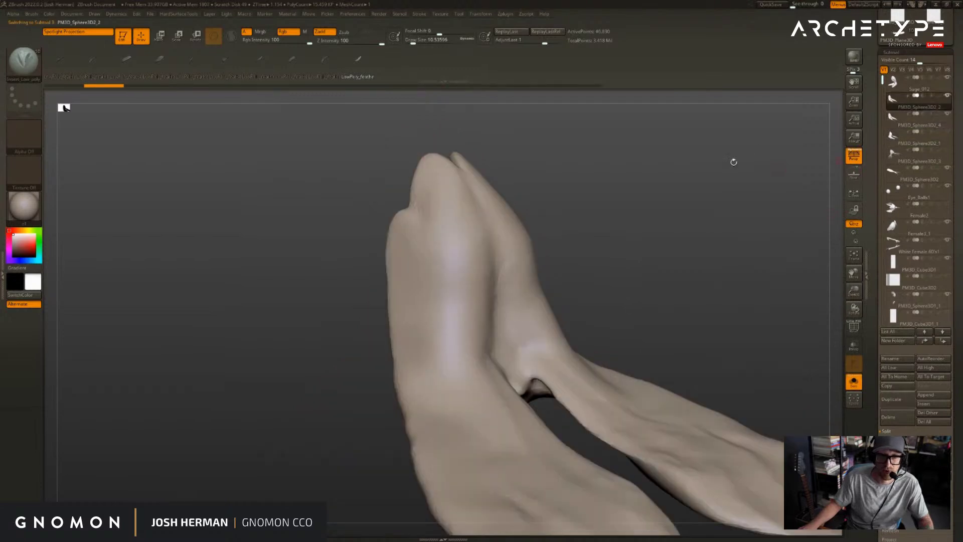
drag(707, 237, 567, 296)
drag(299, 286, 591, 312)
key(ctrl+z)
key(ctrl+z)
key(ctrl+z)
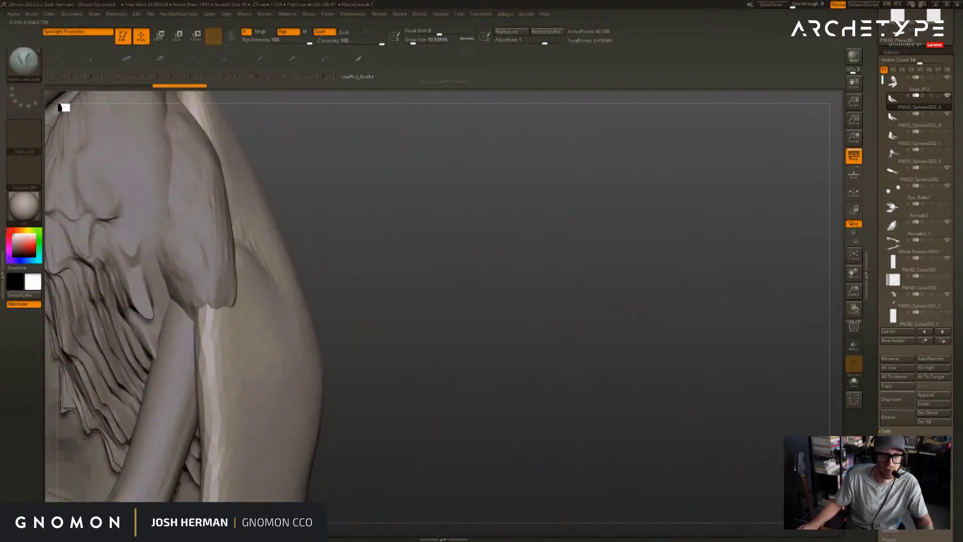
key(ctrl+z)
alt+drag(778, 284, 724, 230)
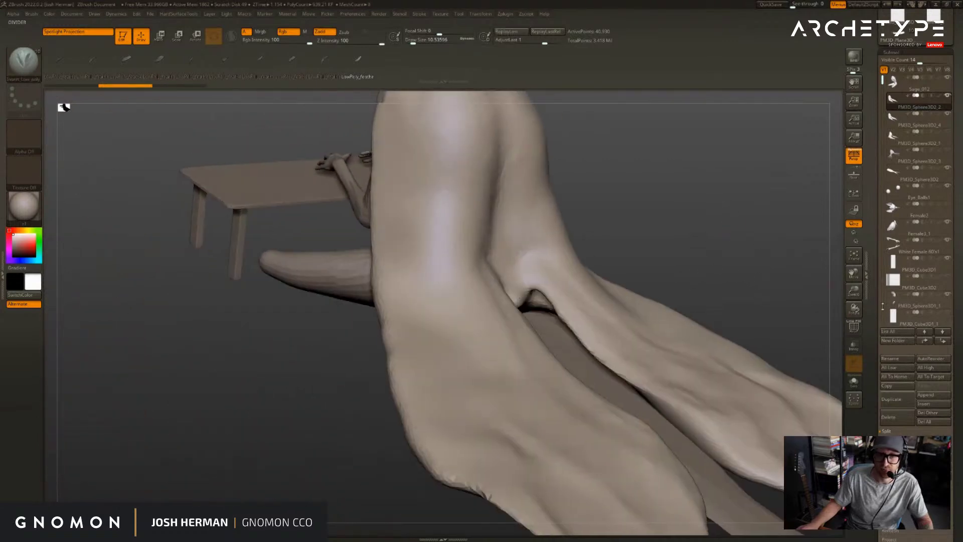
- Switch to the ZModeler_1 brush and display the polyframe on the trailing robe piece
scroll(878, 302, down, 5)
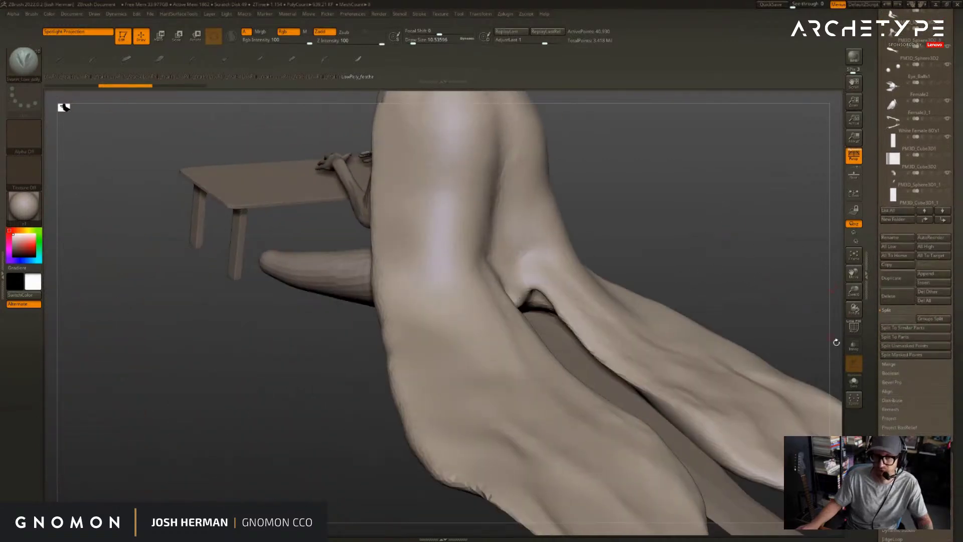
drag(875, 361, 875, 128)
alt+drag(730, 246, 643, 260)
key(b)
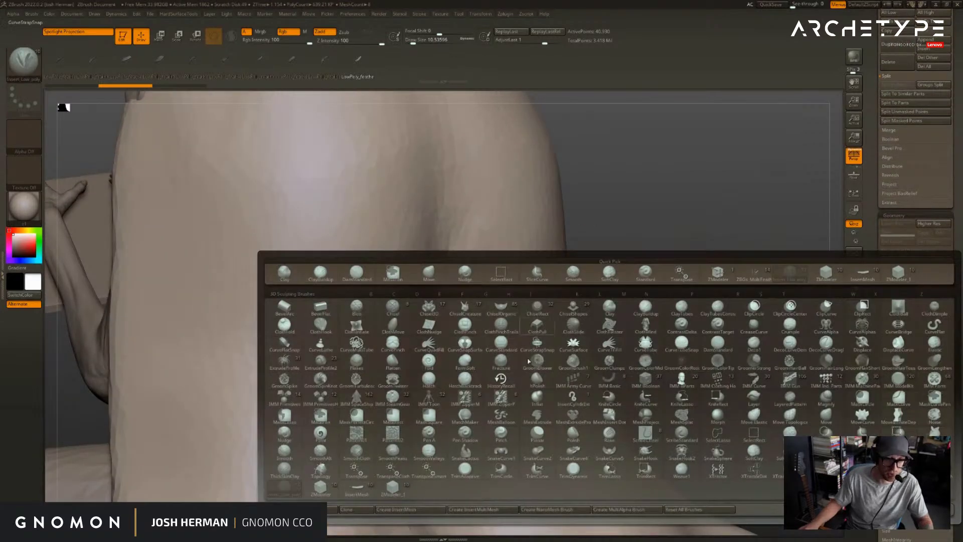
click(393, 492)
mouse_move(636, 343)
alt+mouse_down()
mouse_move(671, 321)
mouse_move(697, 371)
alt+mouse_up()
key(space)
key(g)
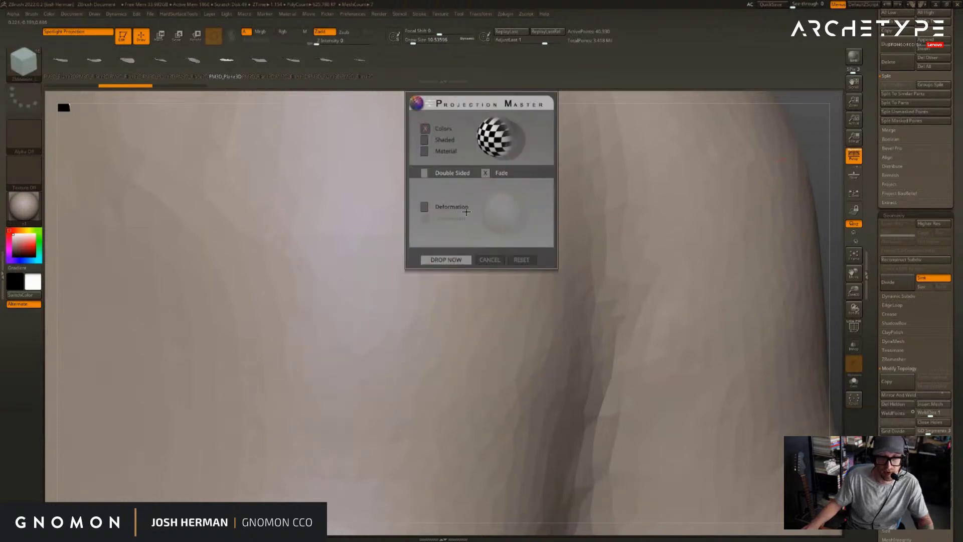
click(484, 261)
key(shift+f)
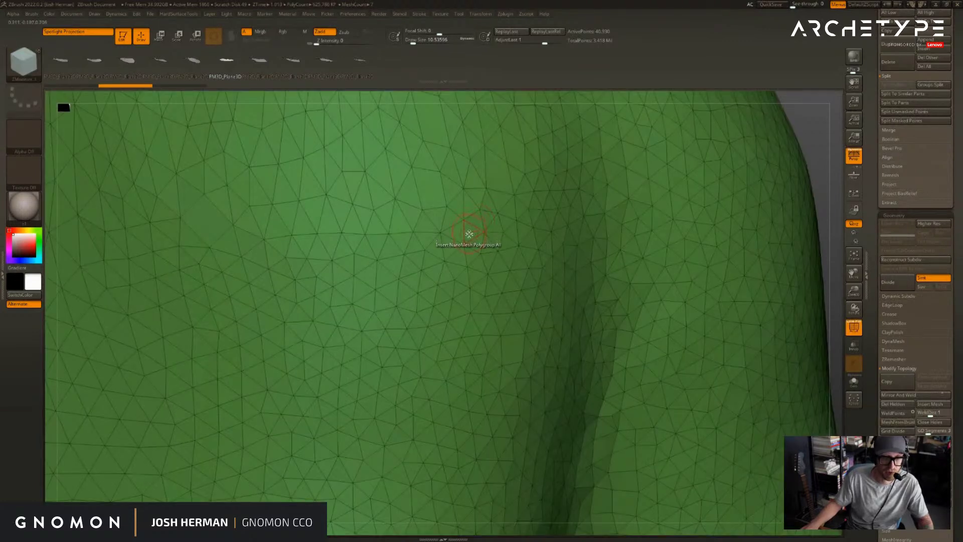
- Review the ZModeler polygon actions and targets for inserting a NanoMesh on the robe piece
key(space)
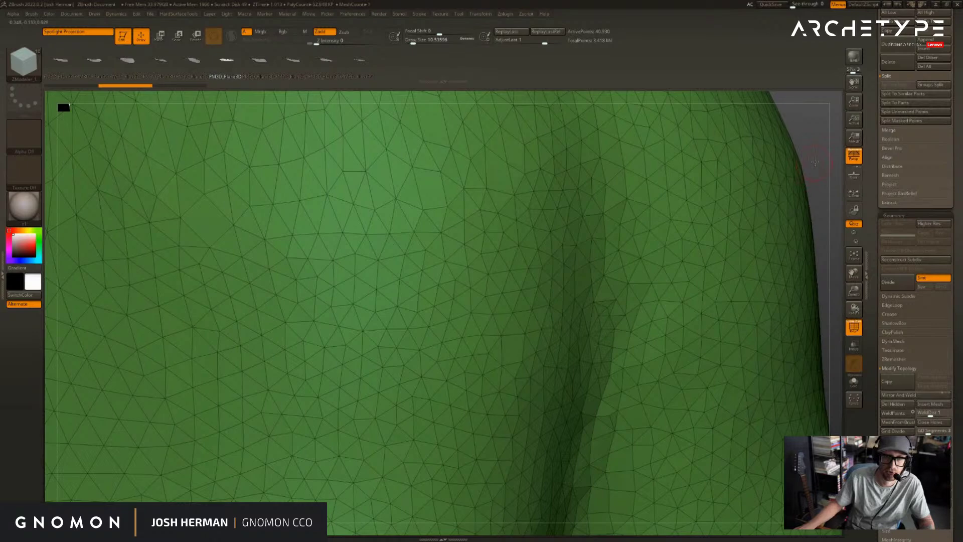
alt+drag(815, 162, 798, 135)
key(space)
key(space)
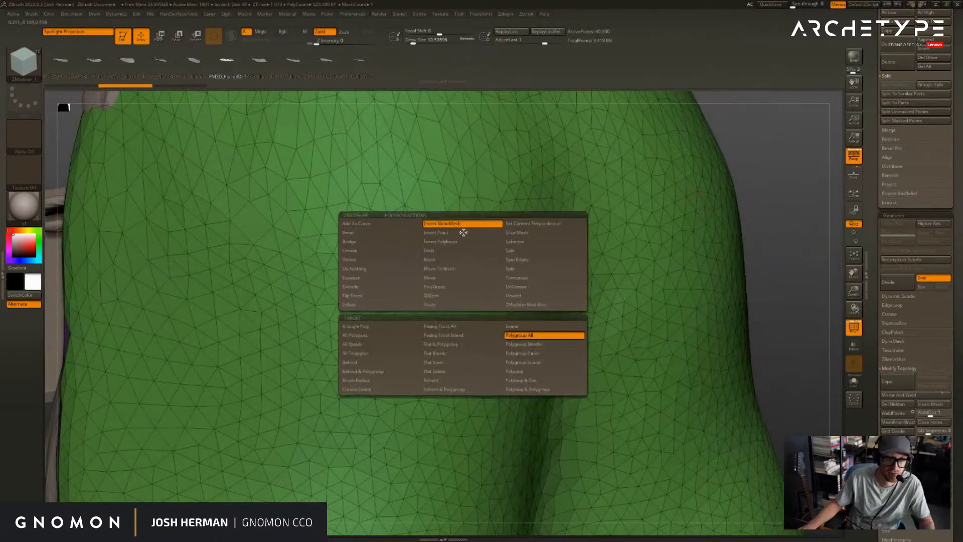
drag(703, 146, 709, 157)
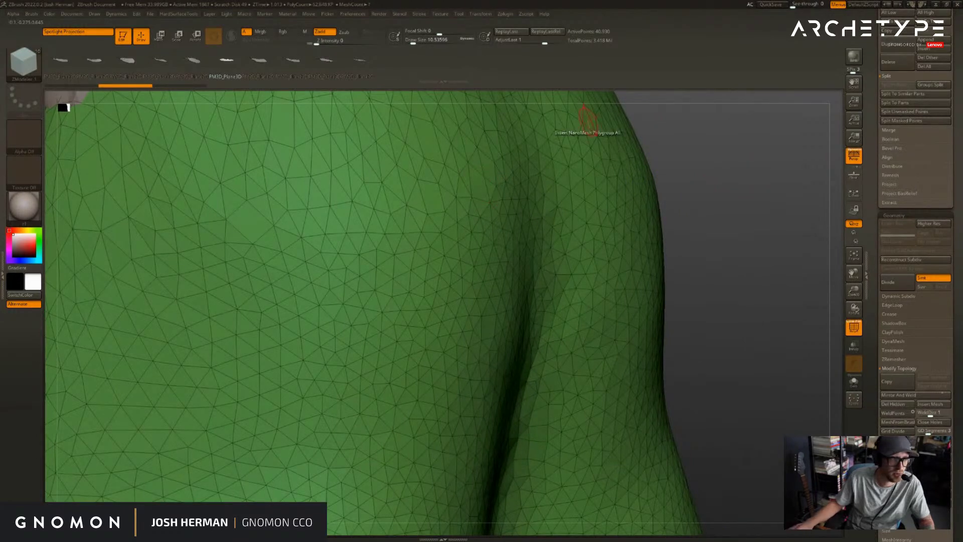
- Compare the low-poly feather insert brush with ZModeler_1 and try inserting its NanoMesh across the robe's green polygroup
click(29, 67)
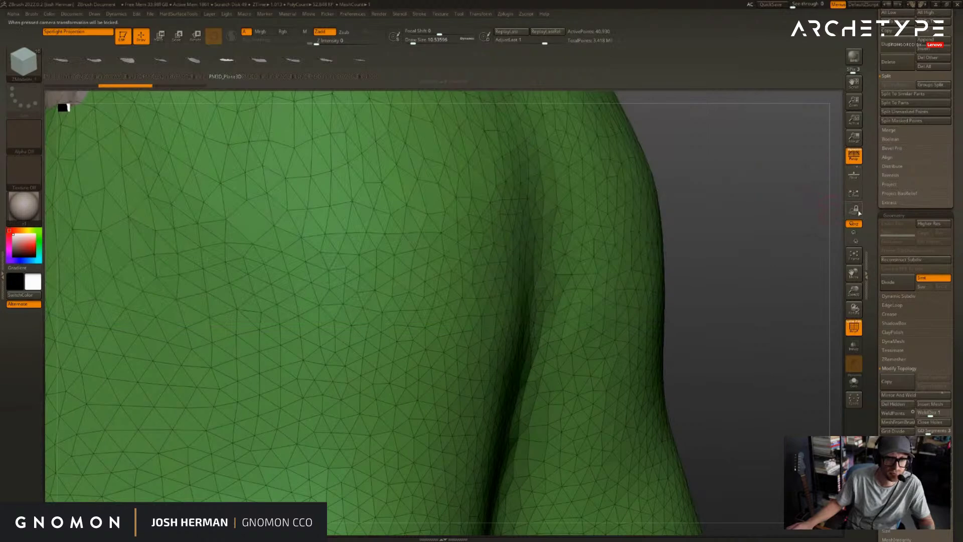
drag(717, 202, 694, 198)
key(b)
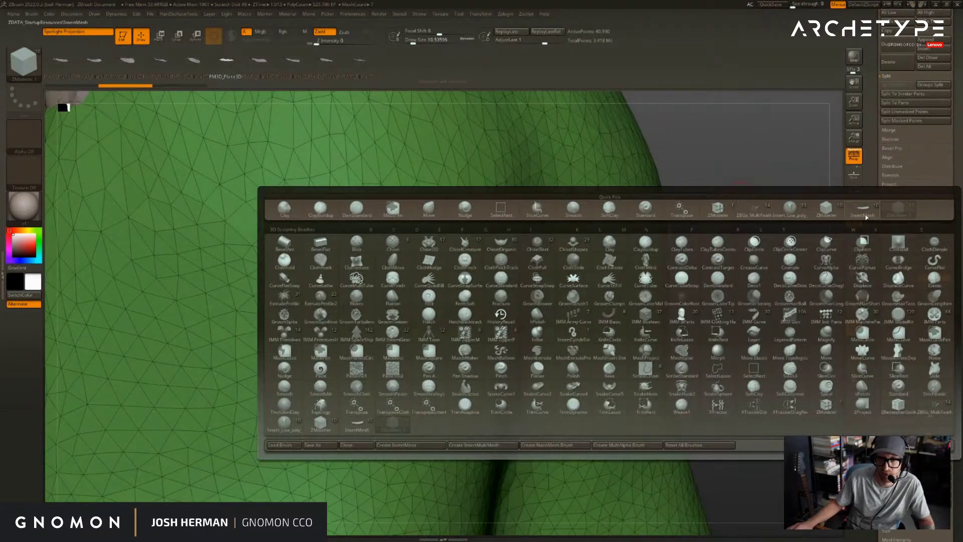
click(769, 213)
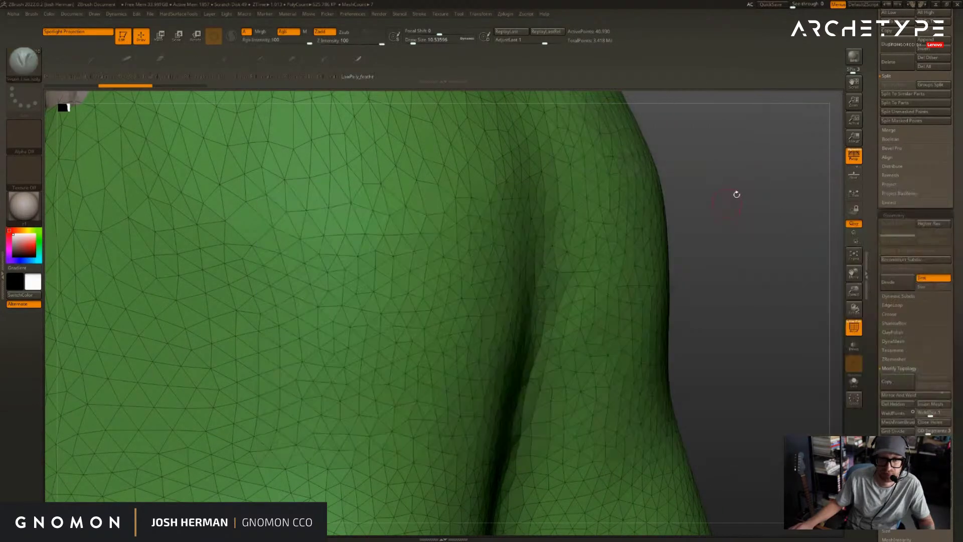
key(space)
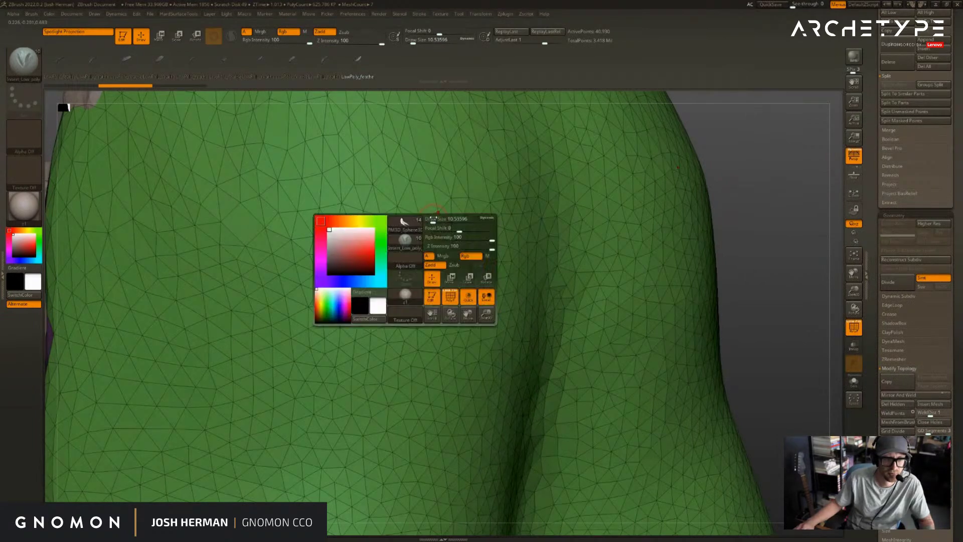
key(b)
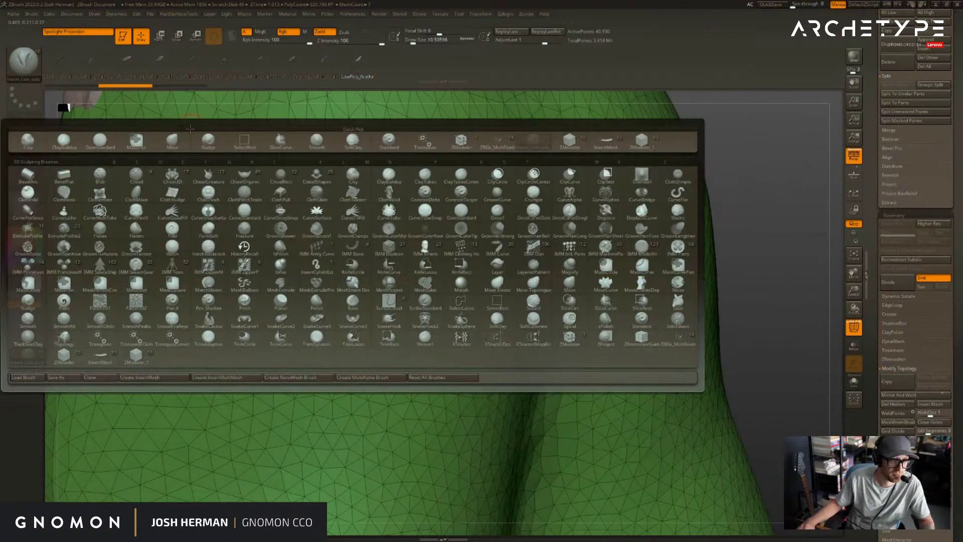
click(642, 142)
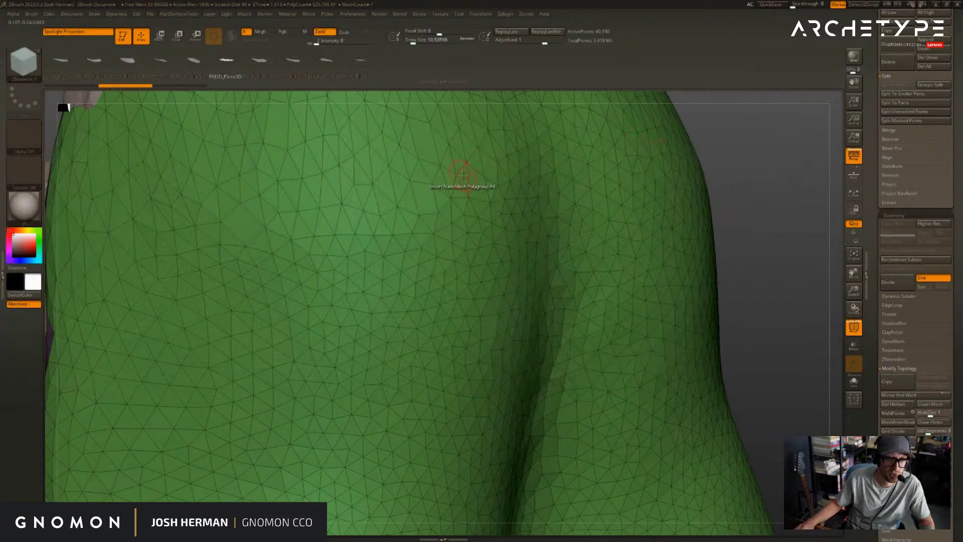
drag(585, 249, 663, 277)
key(ctrl+z)
- Clear the stray model copy from the canvas and isolate the robe piece in Solo mode
key(b)
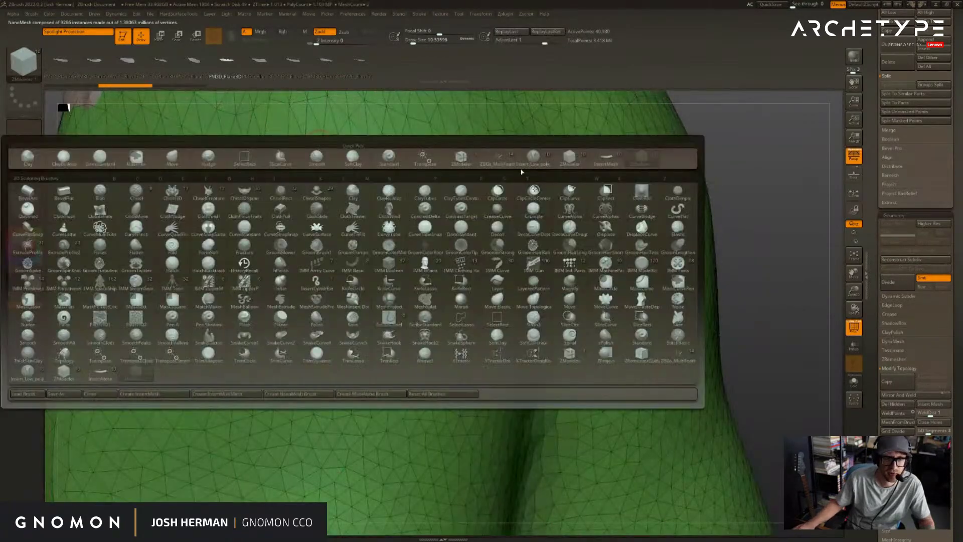
click(580, 163)
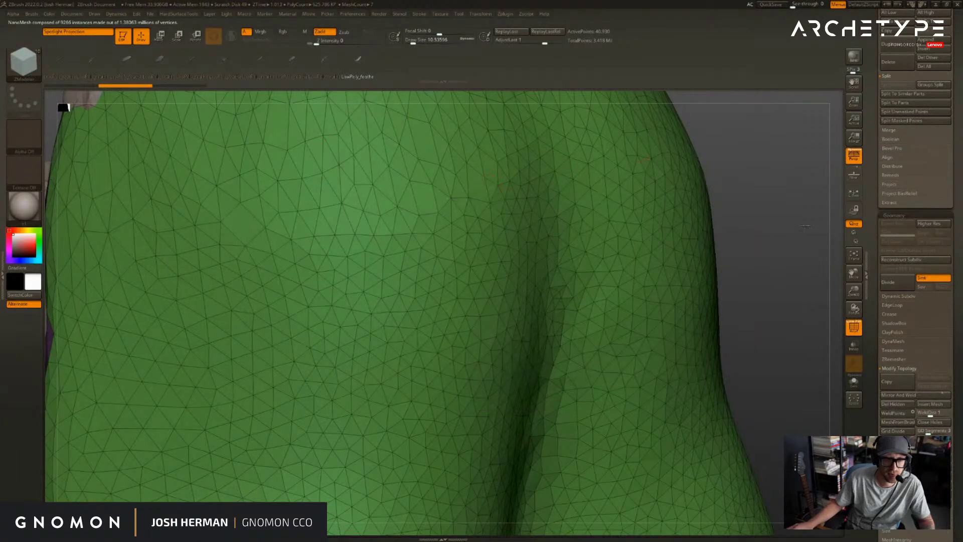
key(shift+t)
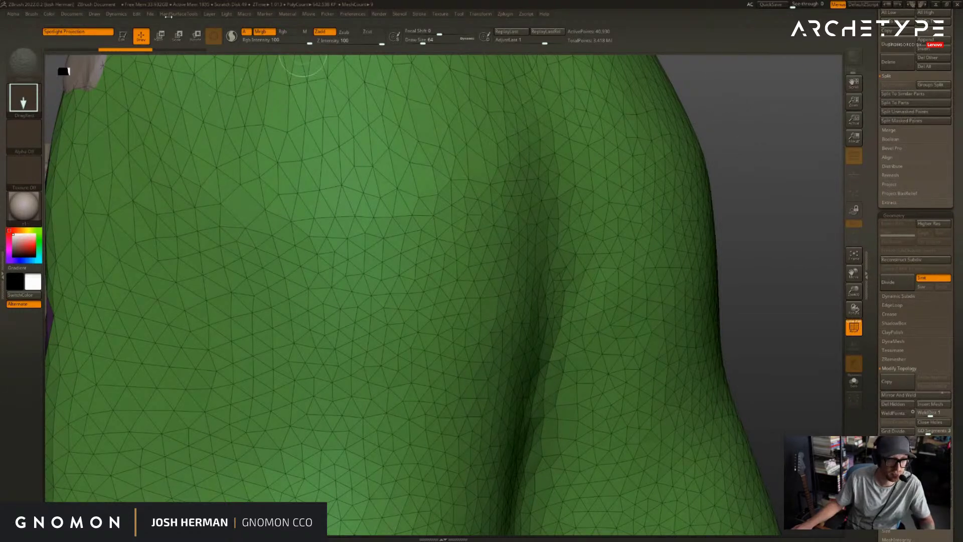
click(125, 36)
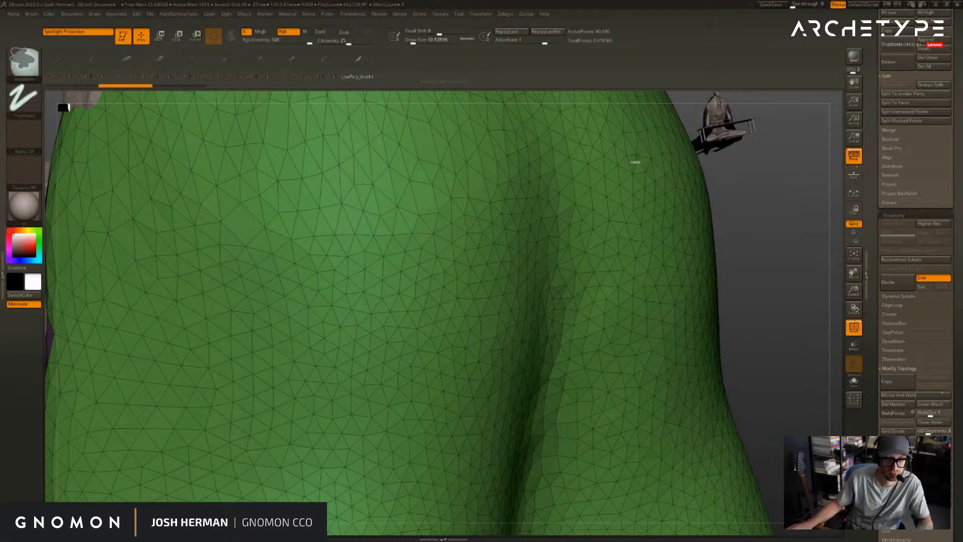
key(ctrl+n)
drag(715, 179, 666, 205)
key(f)
drag(676, 143, 596, 135)
alt+drag(622, 176, 460, 215)
key(shift+s)
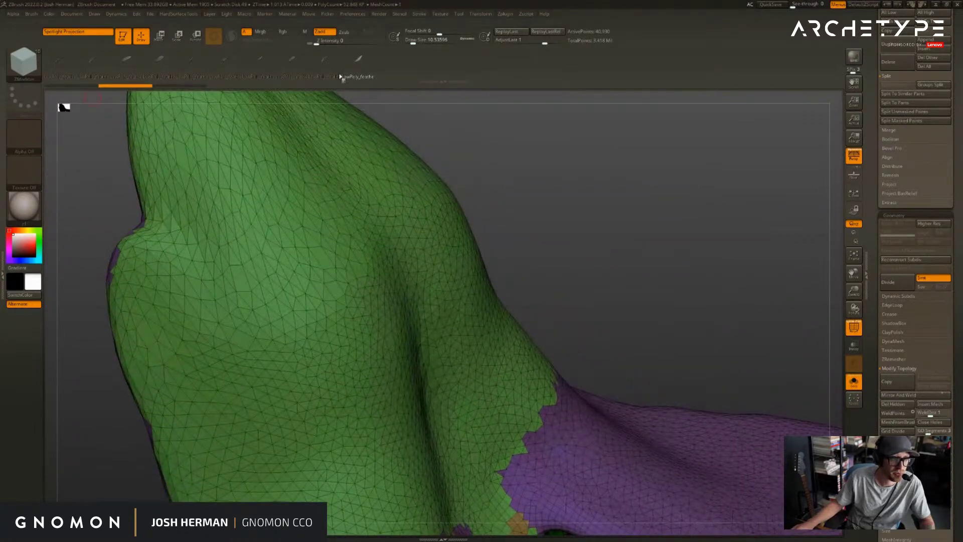
- Create a NanoMesh brush from the low-poly feather insert brush
key(b)
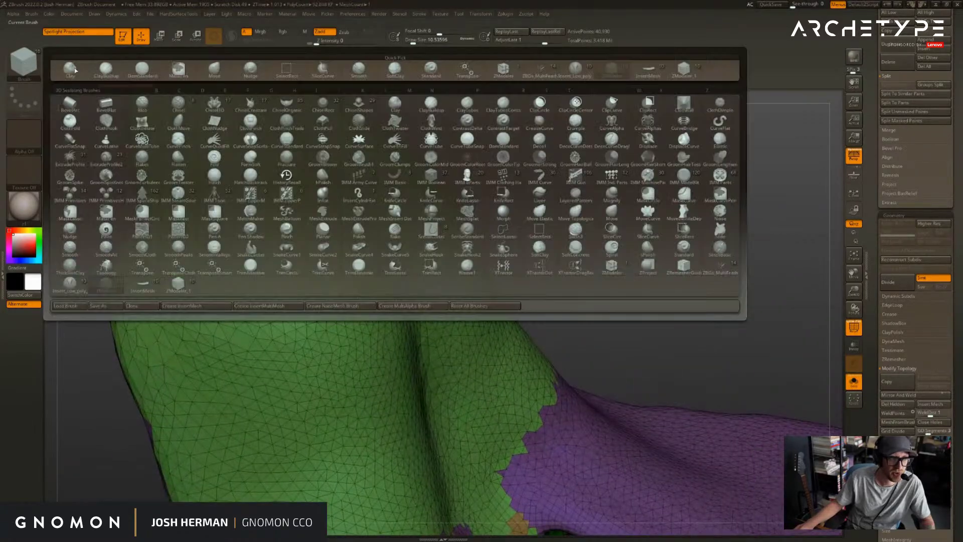
click(581, 70)
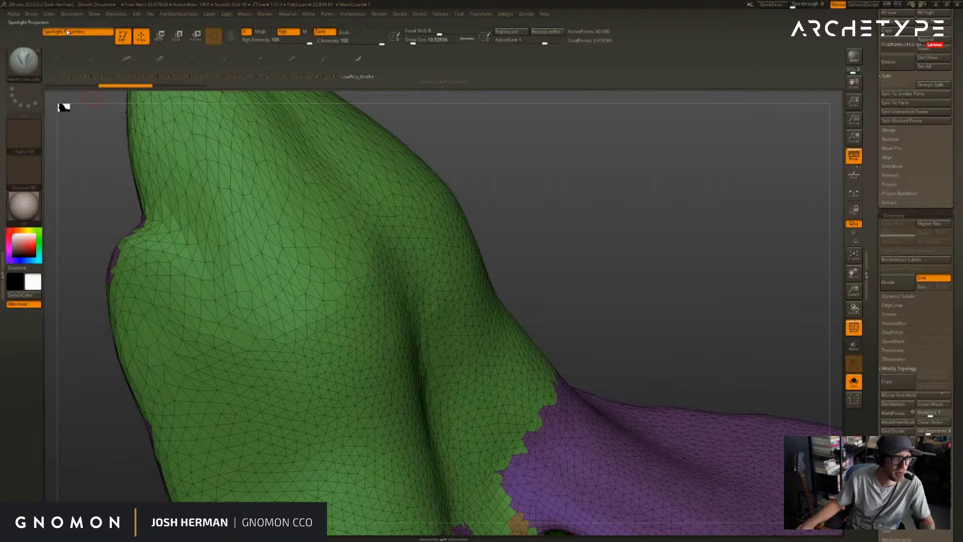
click(31, 14)
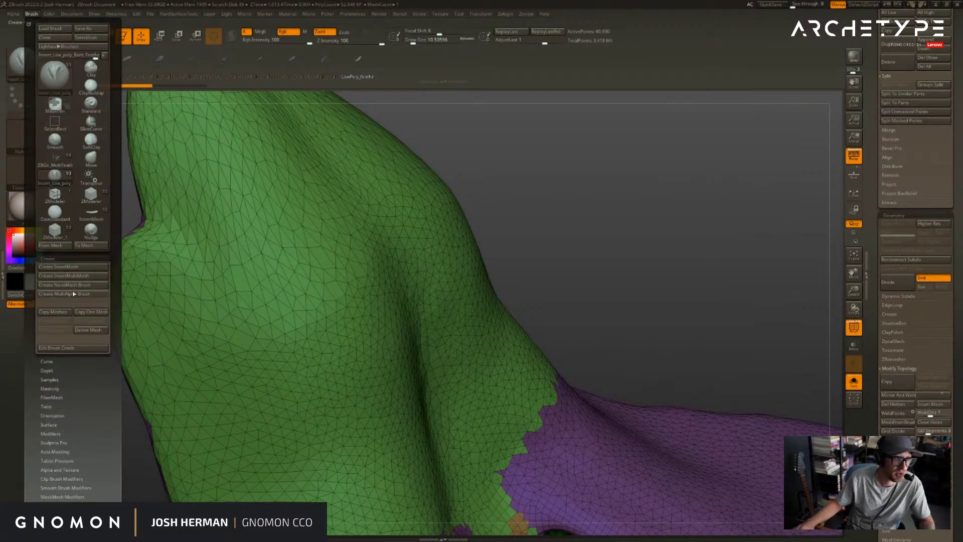
click(54, 229)
alt+drag(548, 176, 549, 252)
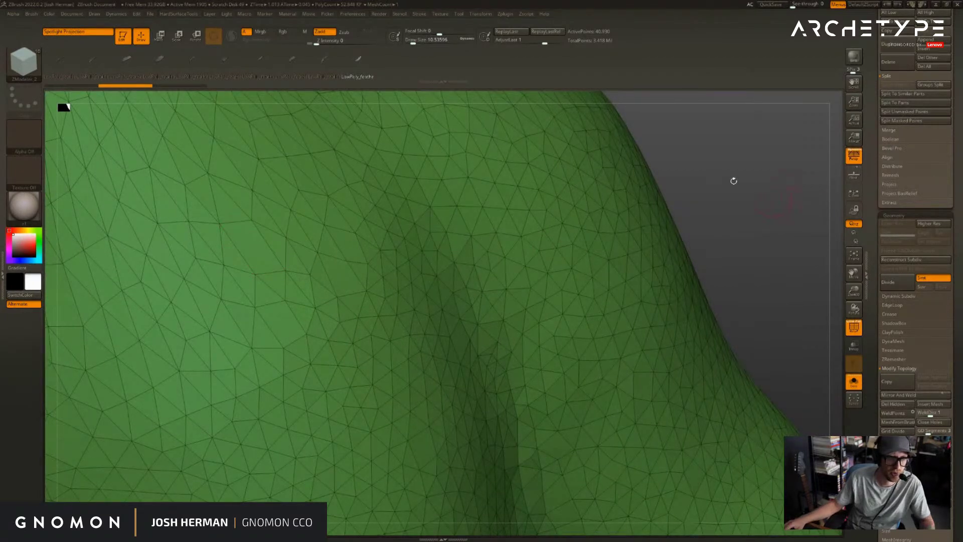
- Mask the whole robe piece and choose a different low-poly feather mesh for the new NanoMesh brush
key(ctrl+a)
click(159, 60)
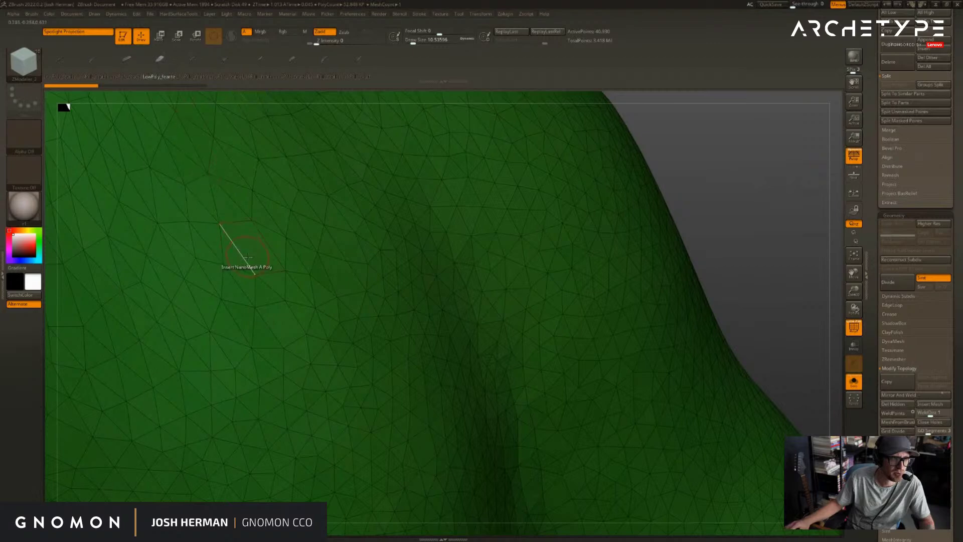
drag(744, 254, 285, 247)
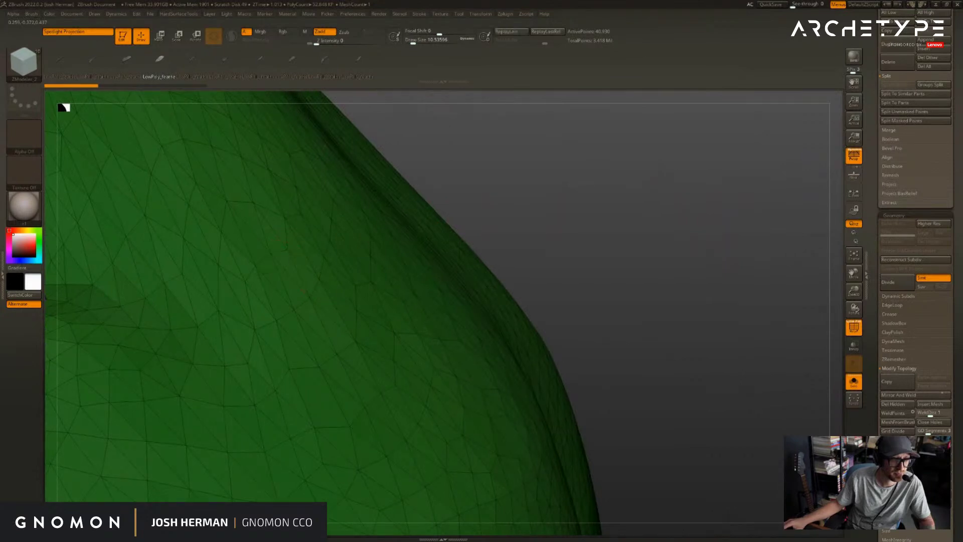
drag(401, 142, 852, 314)
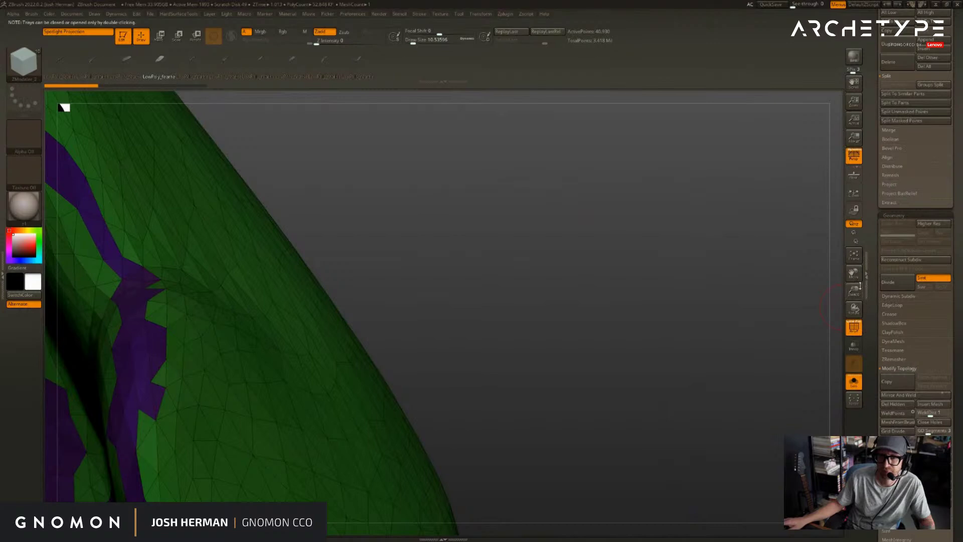
- Open the NanoMesh settings and set the Insert NanoMesh target to Polygroup All
scroll(876, 287, down, 6)
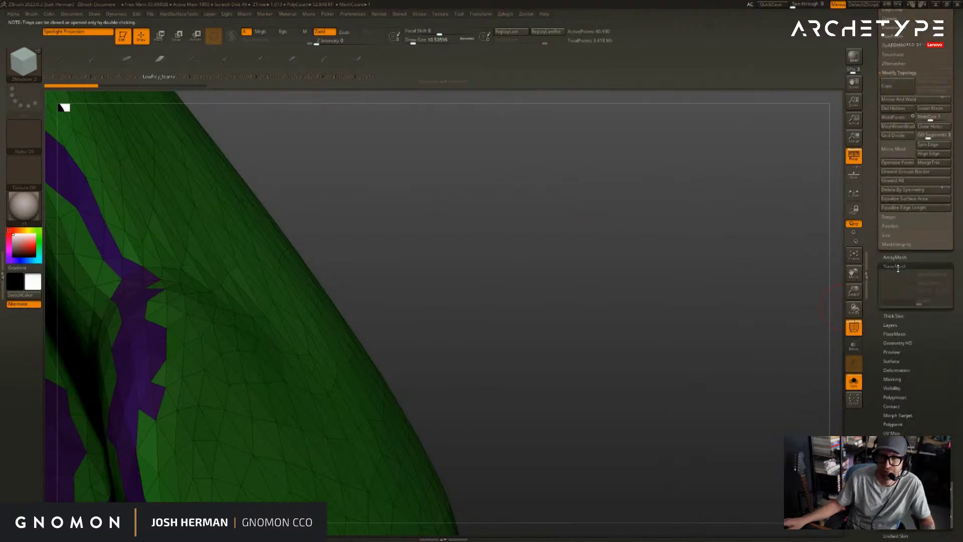
click(895, 267)
drag(722, 143, 786, 156)
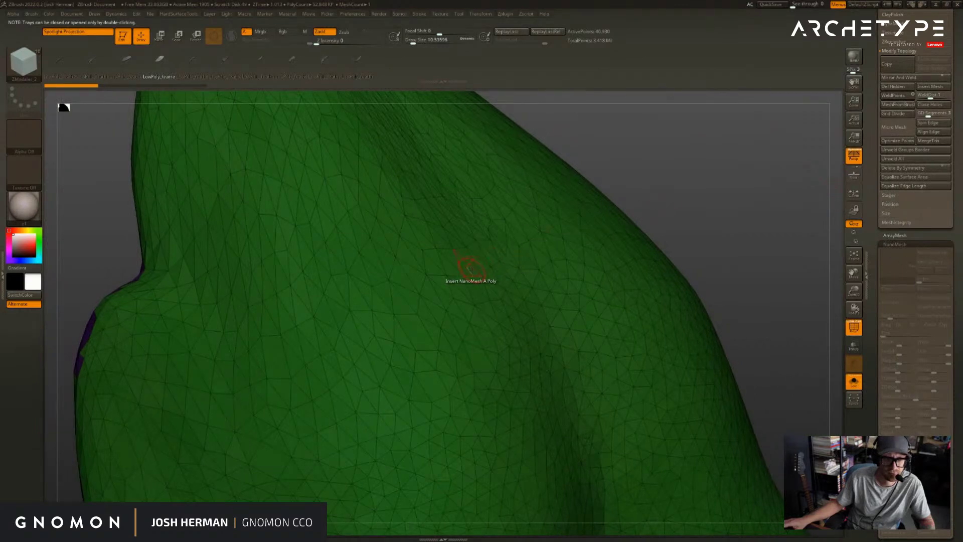
key(shift)
key(space)
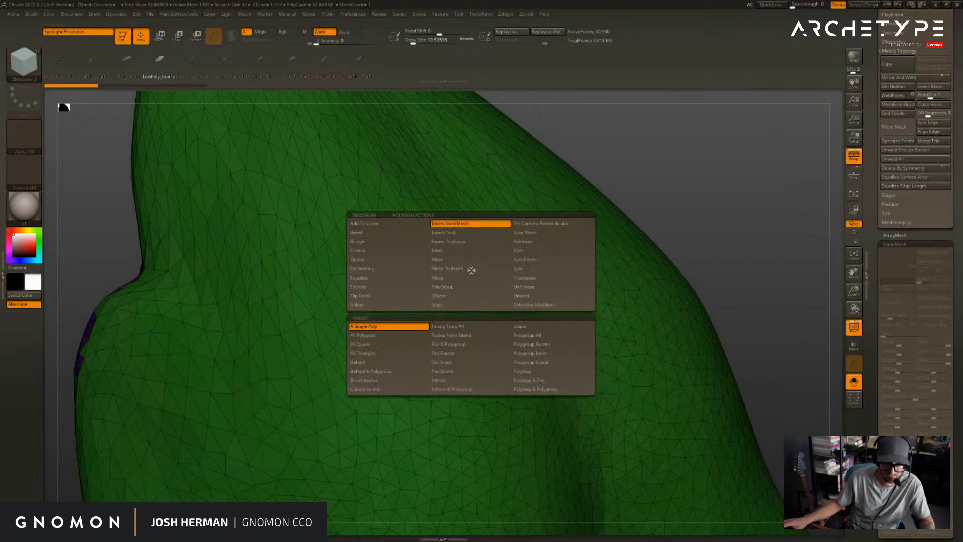
click(527, 335)
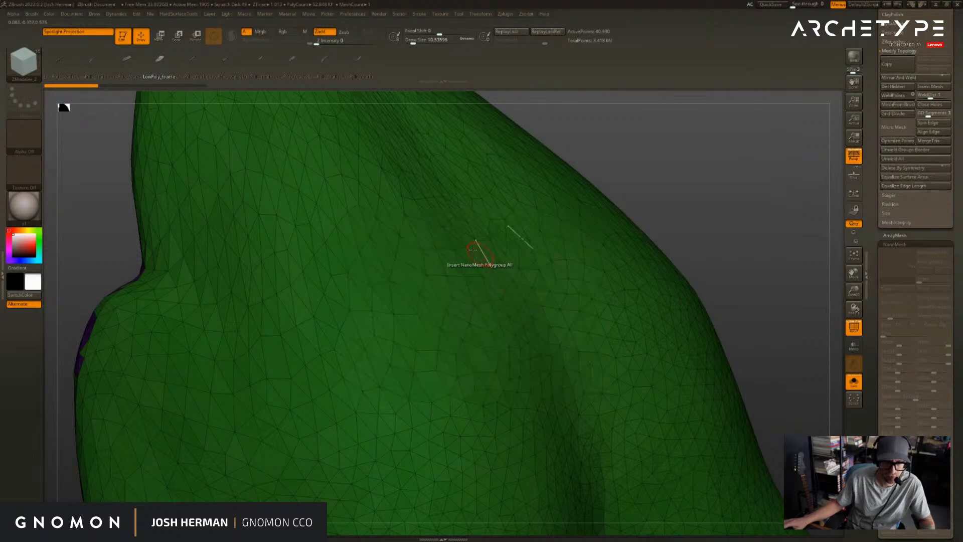
- Insert the rounded feather NanoMesh across the robe's green polygroup at a size of about 4.02
click(433, 267)
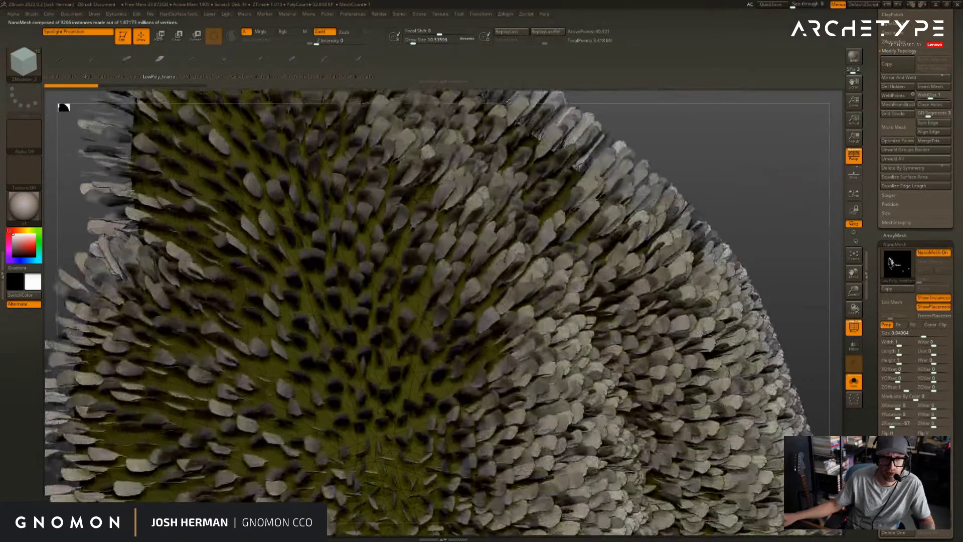
drag(451, 296, 476, 342)
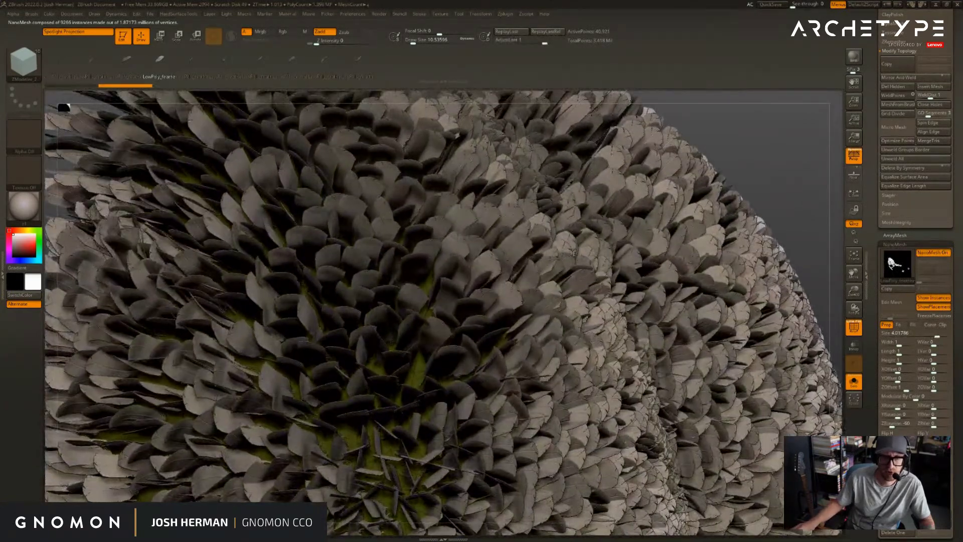
alt+drag(787, 138, 669, 227)
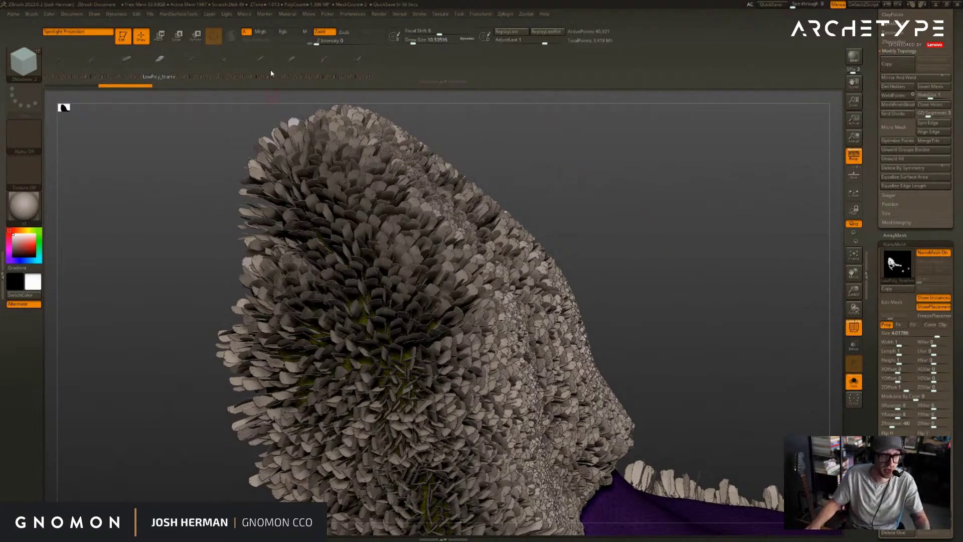
- Try a longer, narrower low-poly feather as NanoMesh on the robe's polygroup
drag(651, 226, 272, 297)
drag(556, 254, 574, 203)
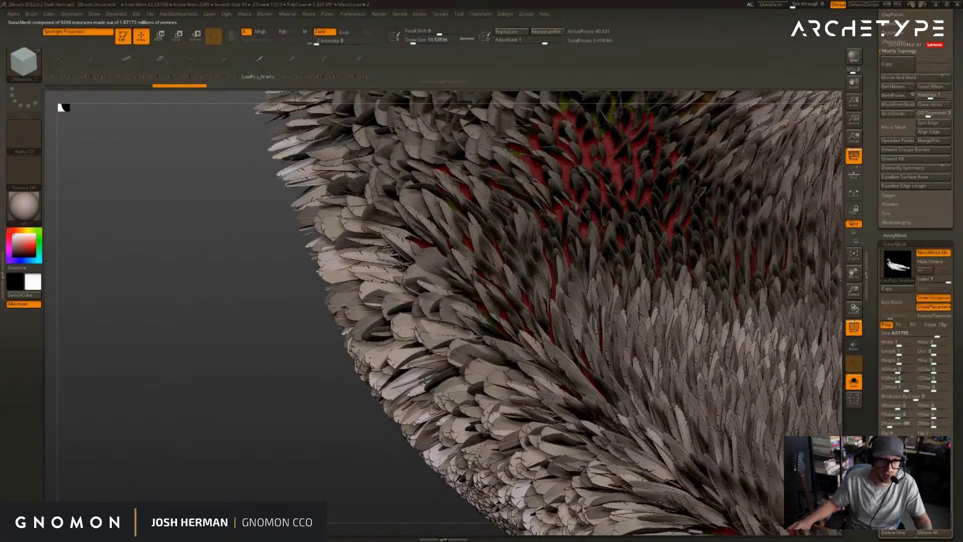
drag(240, 449, 295, 495)
drag(776, 203, 614, 259)
- Undo the feather NanoMesh insertions on the robe piece
key(ctrl+z)
key(ctrl+z)
key(ctrl+z)
- Set the Insert NanoMesh target to Polygroup All and insert the longer feather across the robe's green polygroup at a size of about 4.74
mouse_move(527, 253)
alt+mouse_down()
mouse_move(619, 237)
mouse_move(672, 271)
alt+mouse_up()
mouse_move(752, 183)
alt+mouse_down()
mouse_move(778, 364)
mouse_move(449, 273)
alt+mouse_up()
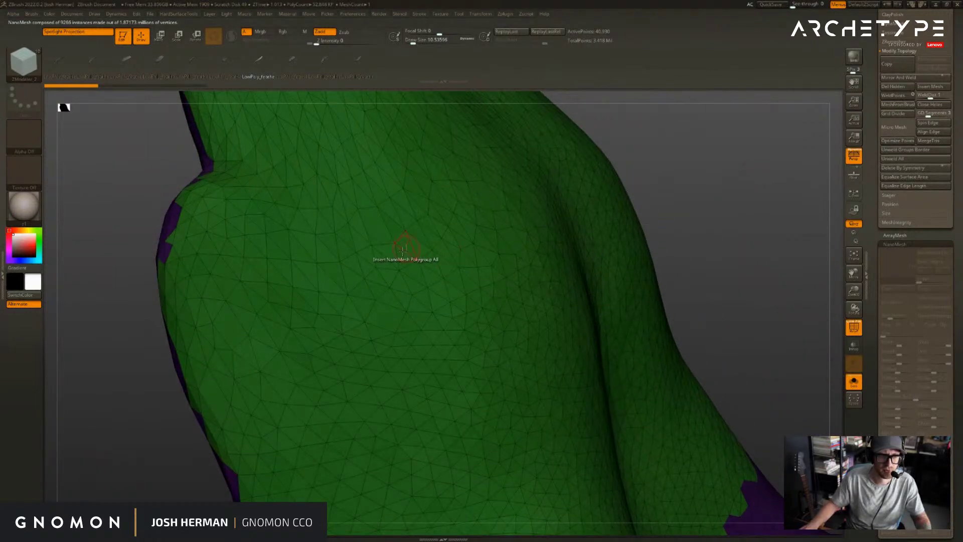
key(space)
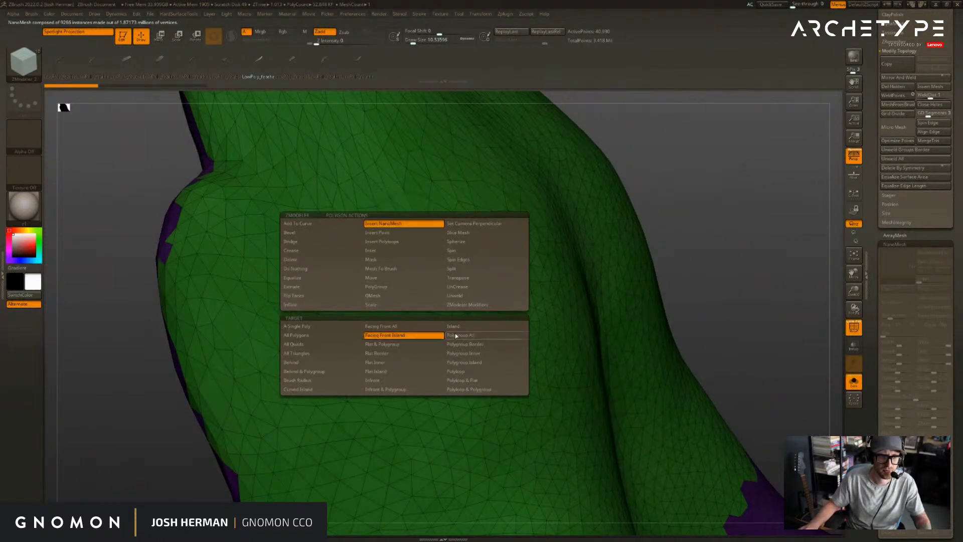
click(452, 335)
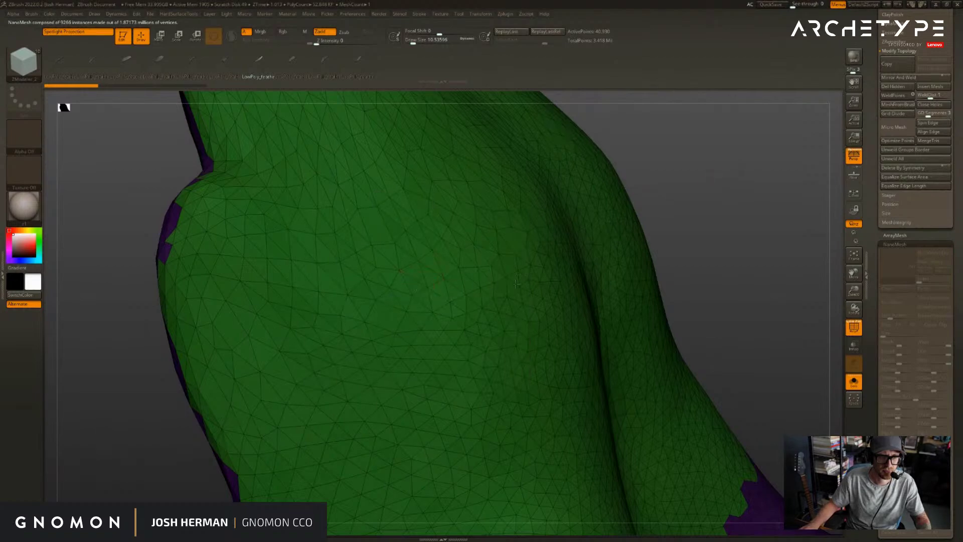
drag(714, 222, 612, 225)
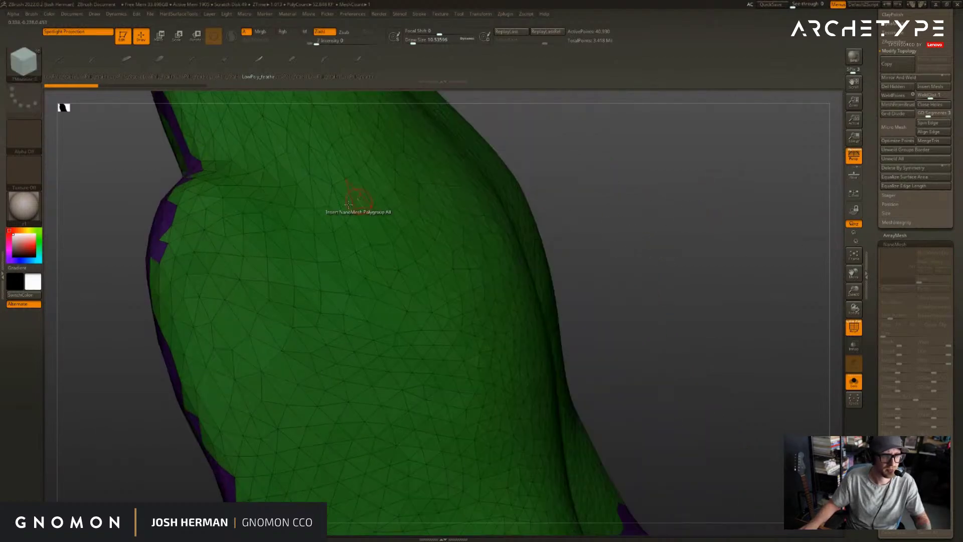
drag(338, 222, 426, 221)
drag(691, 532, 756, 531)
drag(767, 300, 694, 213)
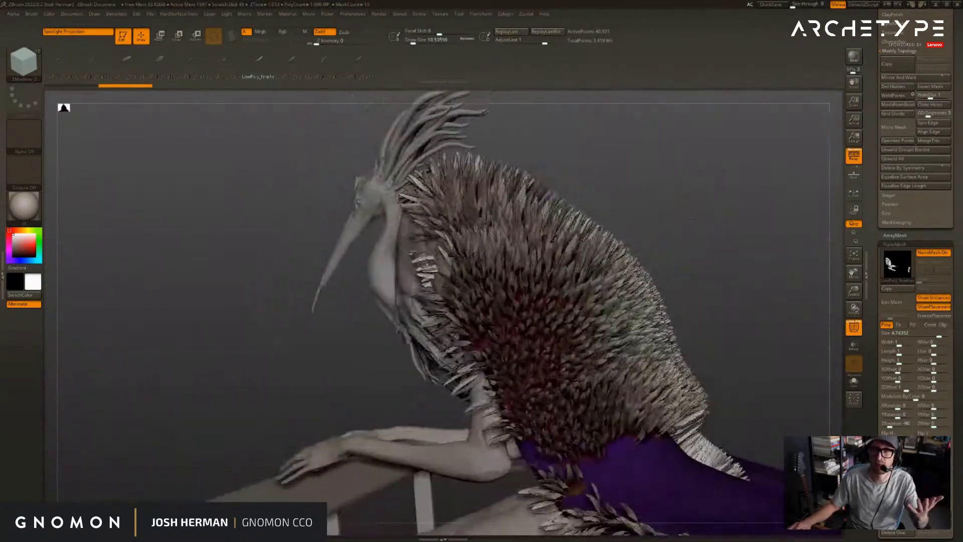
alt+drag(661, 259, 691, 227)
drag(777, 311, 801, 318)
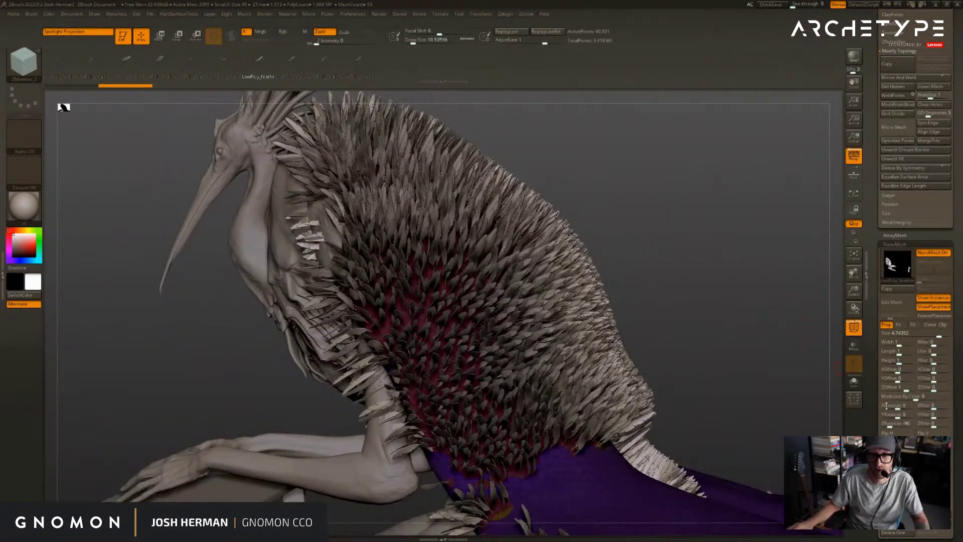
- Try different Z rotation and X rotation values for the robe's feather NanoMesh
scroll(873, 368, down, 5)
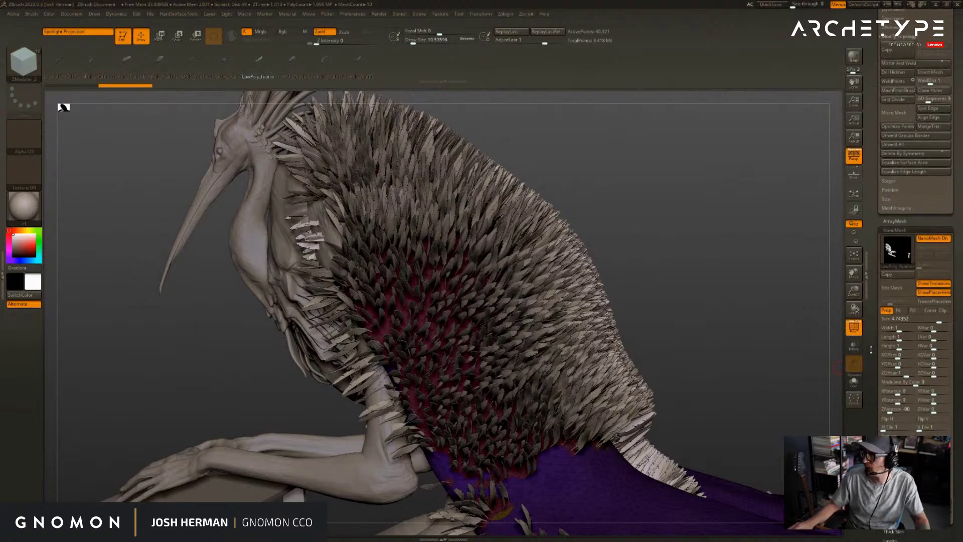
drag(819, 311, 854, 297)
alt+drag(659, 253, 654, 296)
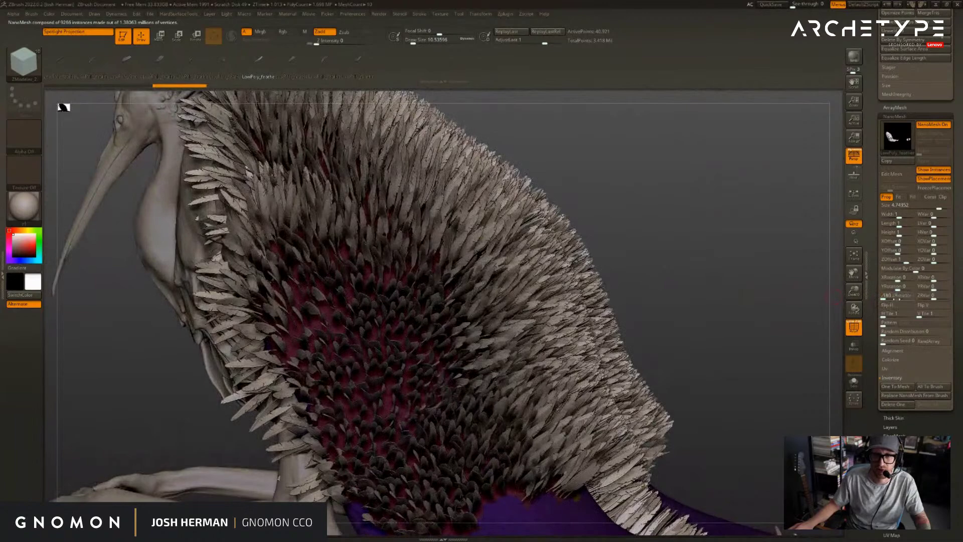
drag(891, 298, 898, 298)
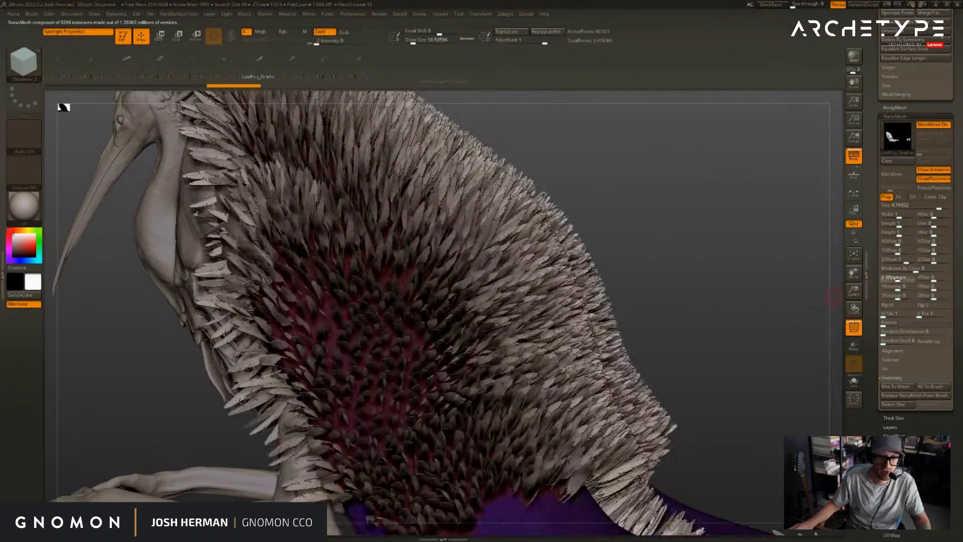
drag(898, 277, 905, 282)
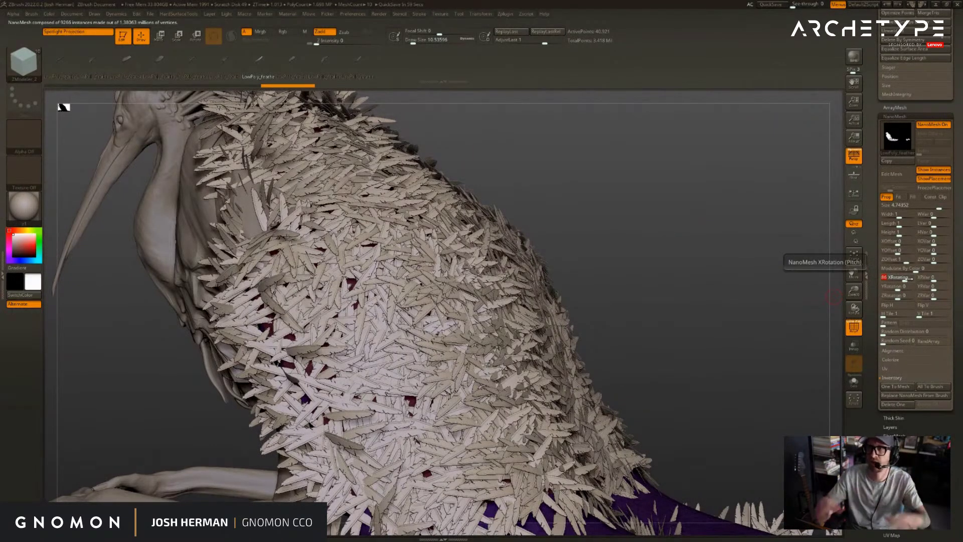
- Add X rotation variance to the feather NanoMesh and set its Y rotation to -180
drag(797, 281, 783, 246)
mouse_move(926, 277)
mouse_down()
mouse_move(944, 280)
mouse_move(923, 278)
mouse_up()
drag(617, 201, 713, 221)
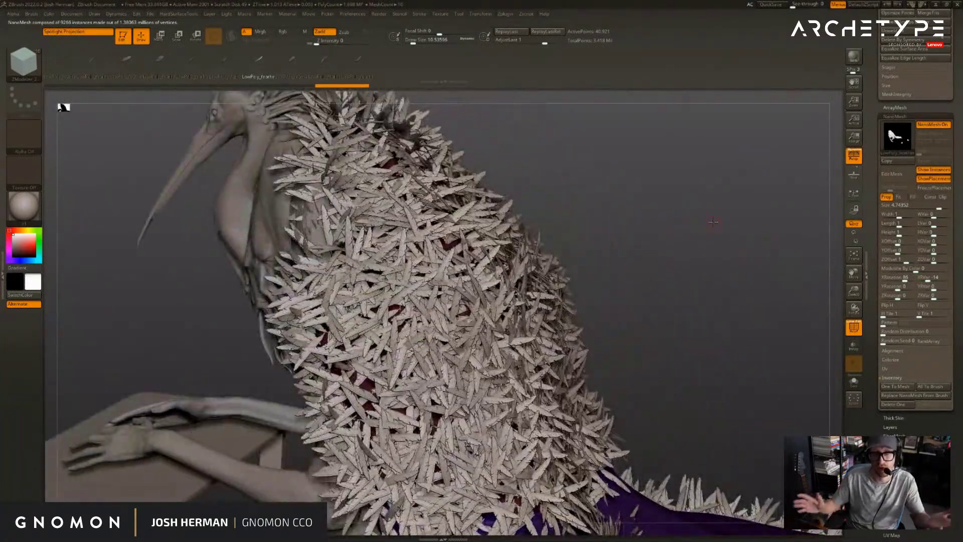
drag(896, 290, 875, 291)
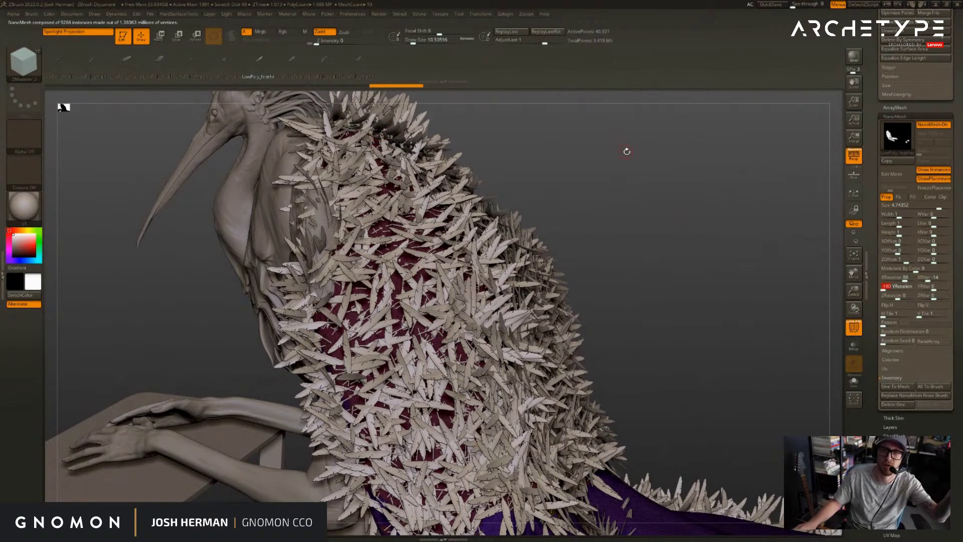
drag(690, 164, 685, 165)
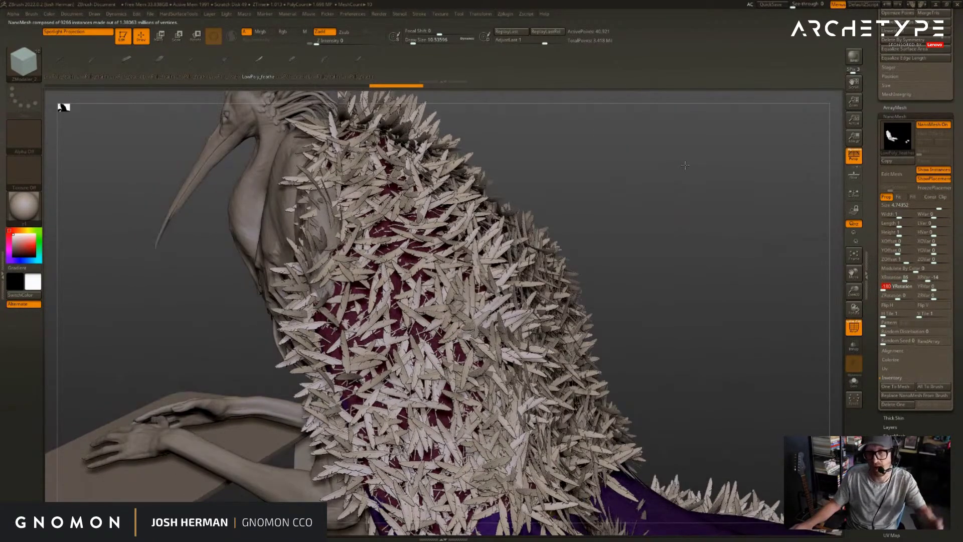
- Undo the NanoMesh rotation changes and the feather insertion on the robe
key(ctrl+z)
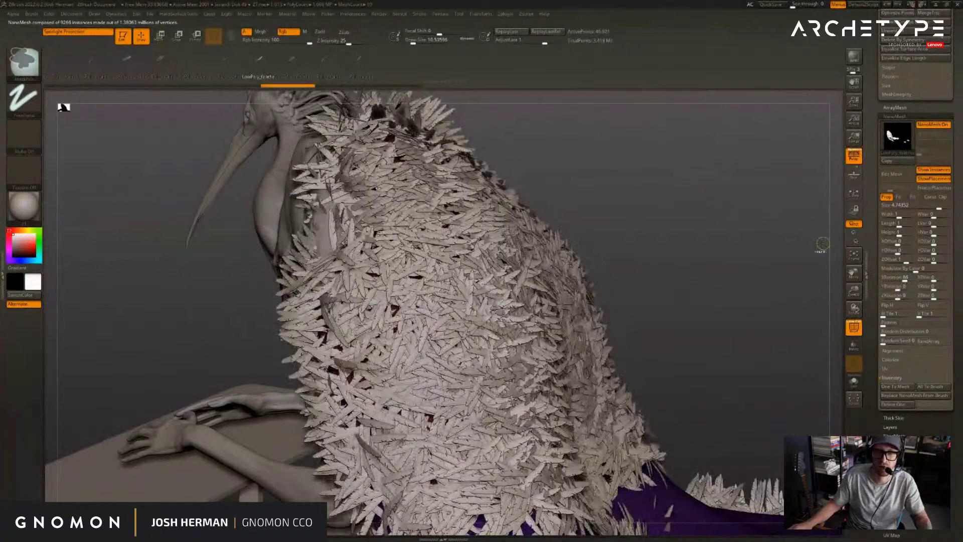
key(ctrl+z)
key(ctrl+z)
key(ctrl+z)
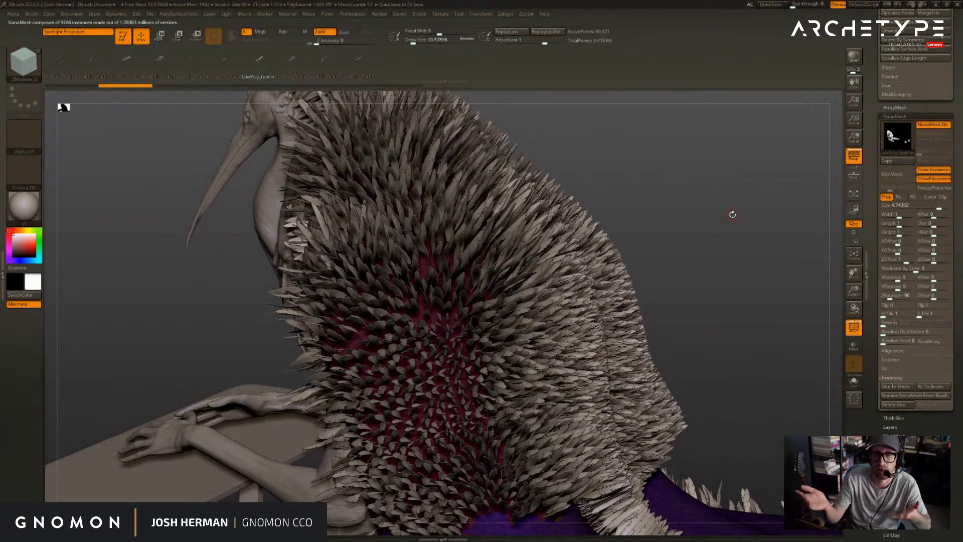
key(ctrl+z)
- Insert a single low-poly feather with the Insert_Low_poly brush on the back of the robe, then scale and position it
mouse_move(634, 183)
alt+mouse_down()
mouse_move(564, 266)
mouse_move(637, 184)
alt+mouse_up()
key(b)
key(m)
key(v)
key(b)
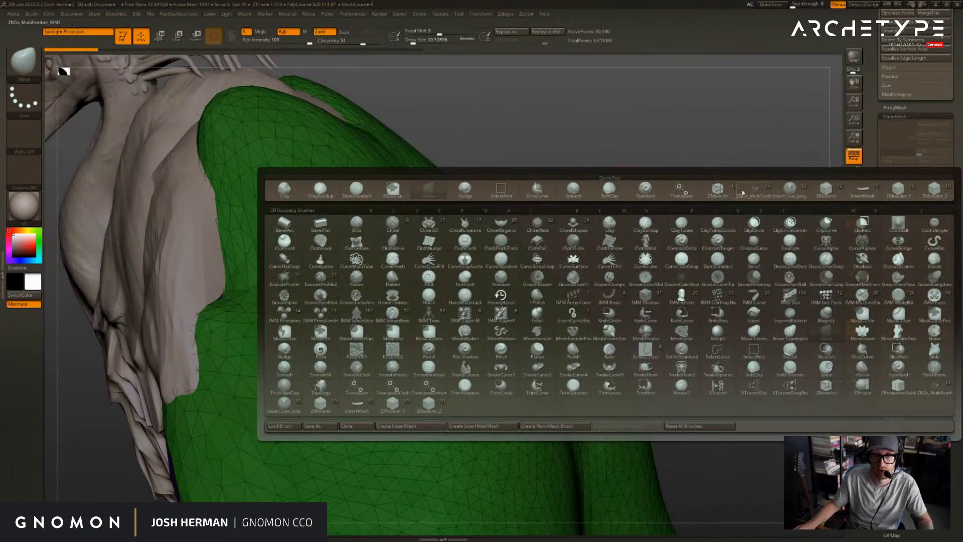
click(790, 190)
alt+drag(592, 229, 595, 251)
drag(451, 275, 691, 294)
key(e)
drag(445, 335, 396, 337)
drag(436, 347, 436, 326)
mouse_move(415, 347)
mouse_down()
mouse_move(396, 337)
mouse_move(522, 403)
mouse_move(570, 357)
mouse_move(501, 383)
mouse_up()
- Bend the inserted feather with an enlarged Move brush, clear the mask and check the feather against the robe
key(q)
key(s)
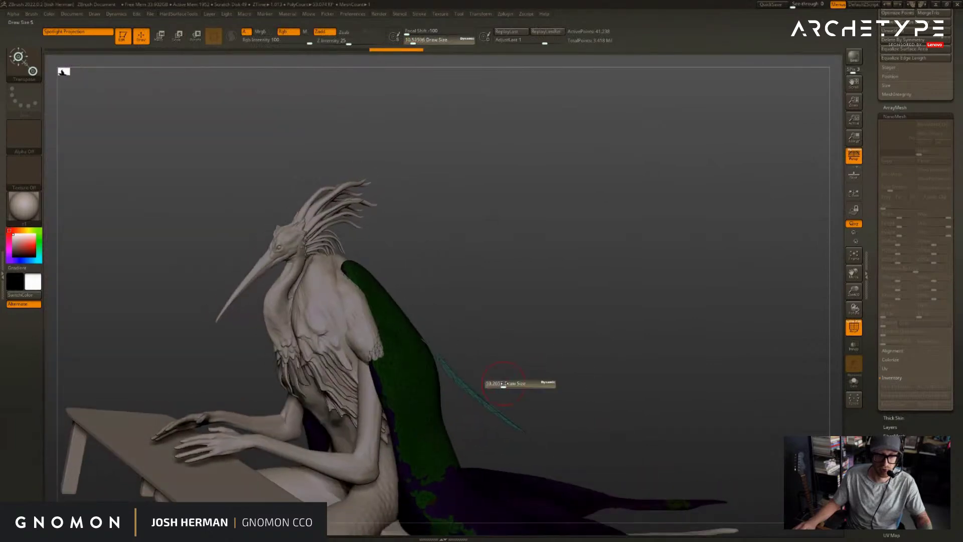
key(b)
key(m)
key(v)
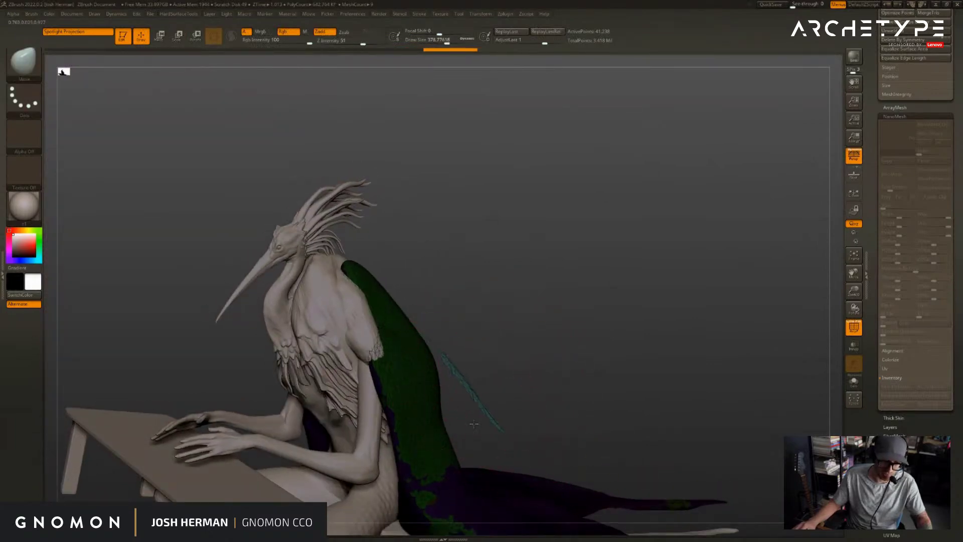
mouse_move(483, 397)
mouse_down()
mouse_move(501, 384)
mouse_move(495, 376)
mouse_move(334, 316)
mouse_move(333, 325)
mouse_move(236, 333)
mouse_up()
key(ctrl)
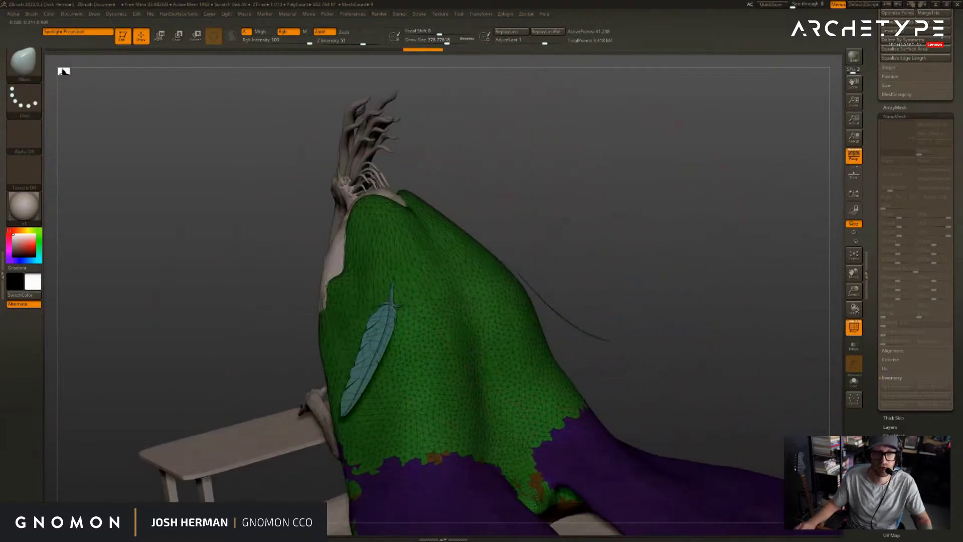
key(shift+f)
mouse_move(621, 254)
mouse_down()
mouse_move(684, 254)
mouse_move(679, 268)
mouse_move(684, 256)
mouse_move(687, 265)
mouse_move(554, 225)
mouse_up()
key(shift+f)
key(s)
mouse_move(728, 355)
alt+mouse_down()
mouse_move(712, 253)
mouse_move(688, 251)
mouse_move(705, 257)
alt+mouse_up()
alt+drag(633, 187, 688, 265)
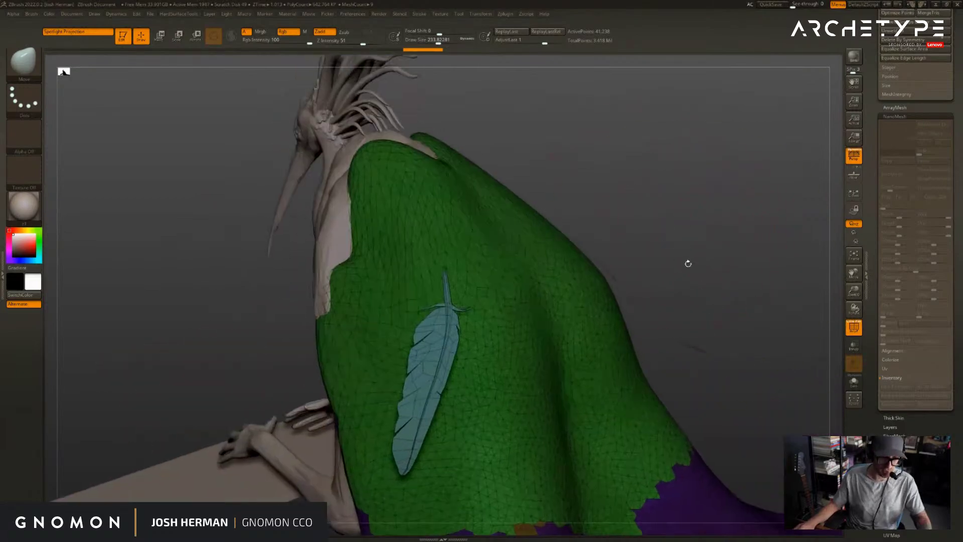
- Undo the single feather's reshaping, placement and insertion on the robe
key(ctrl+z)
key(ctrl+z)
key(ctrl+z)
key(ctrl+z)
key(ctrl+z)
key(ctrl+z)
key(ctrl+z)
key(ctrl+z)
key(ctrl+z)
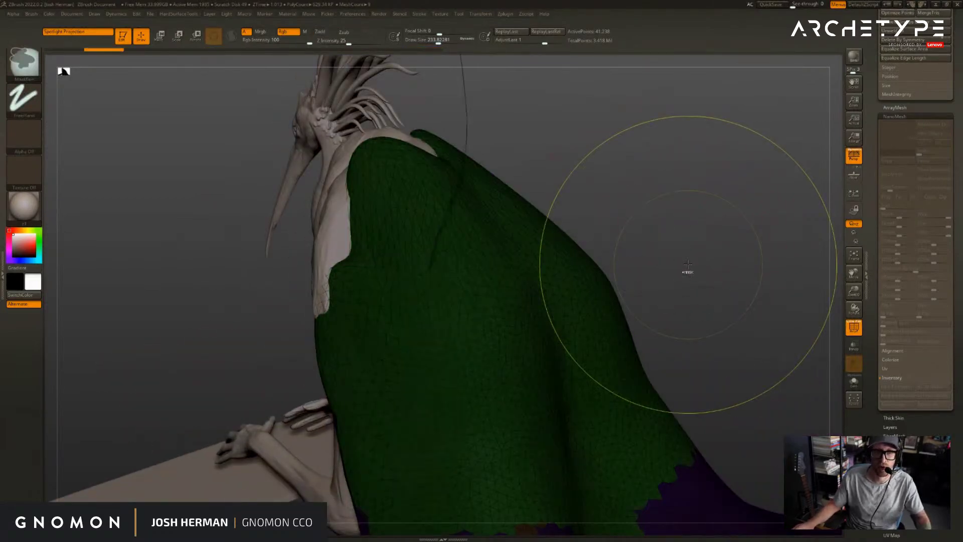
key(ctrl+z)
key(ctrl+z)
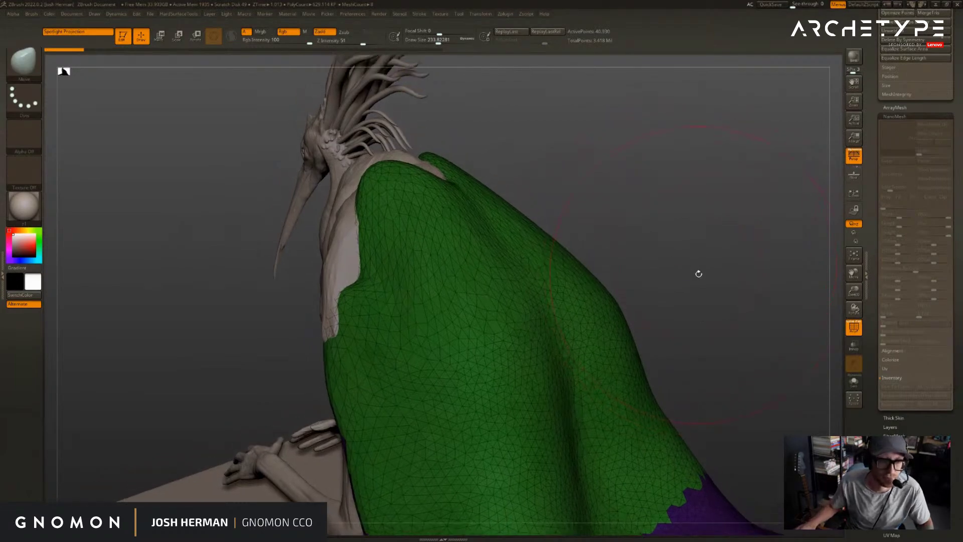
- Select the InsertMesh brush, switch to the PM3D_Plane3D feather tool and turn off perspective
scroll(872, 229, up, 15)
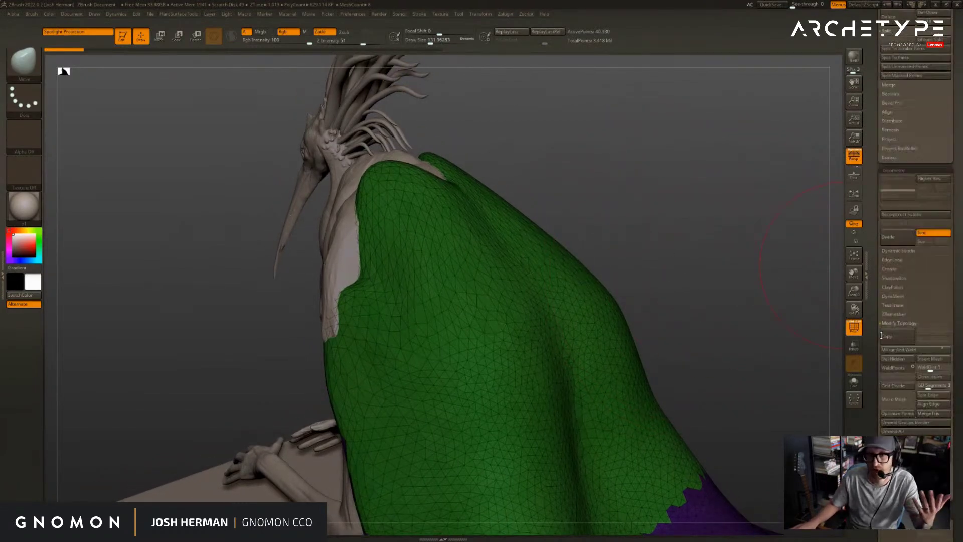
drag(690, 248, 676, 229)
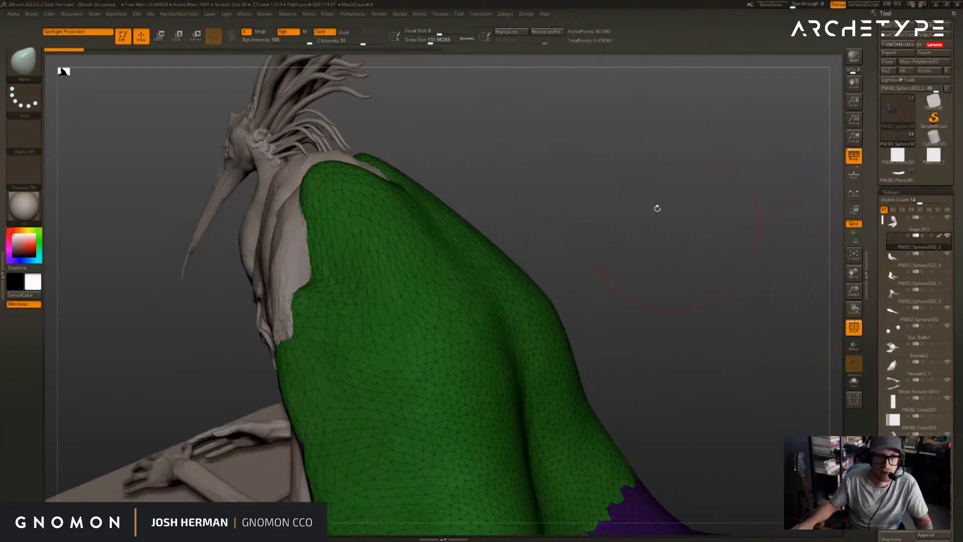
key(b)
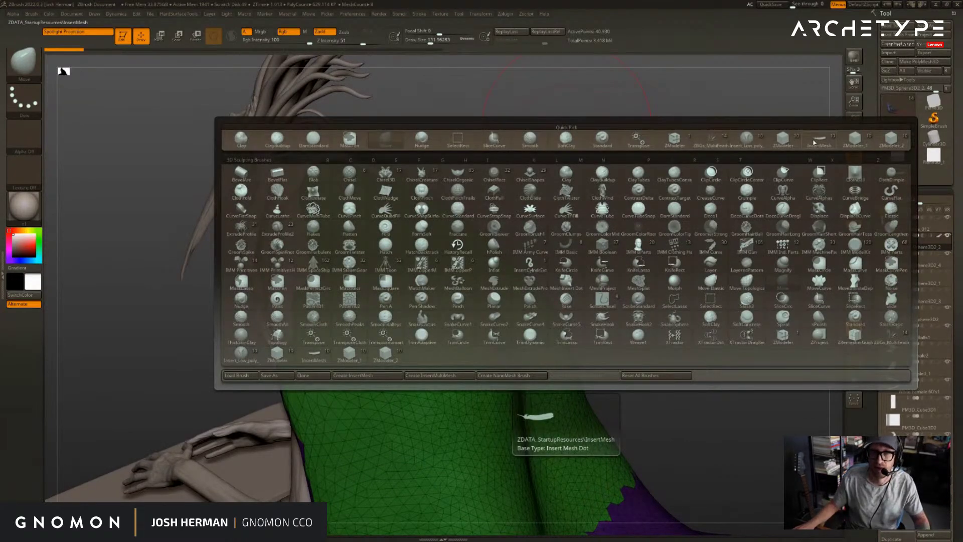
click(813, 143)
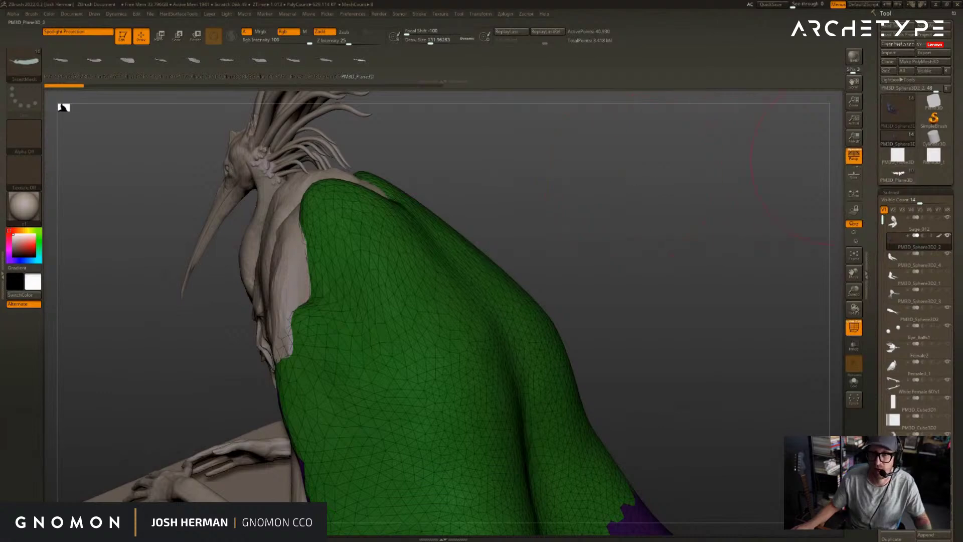
click(899, 173)
drag(670, 214, 485, 151)
mouse_move(623, 174)
mouse_down()
mouse_move(638, 167)
mouse_move(619, 163)
mouse_up()
key(p)
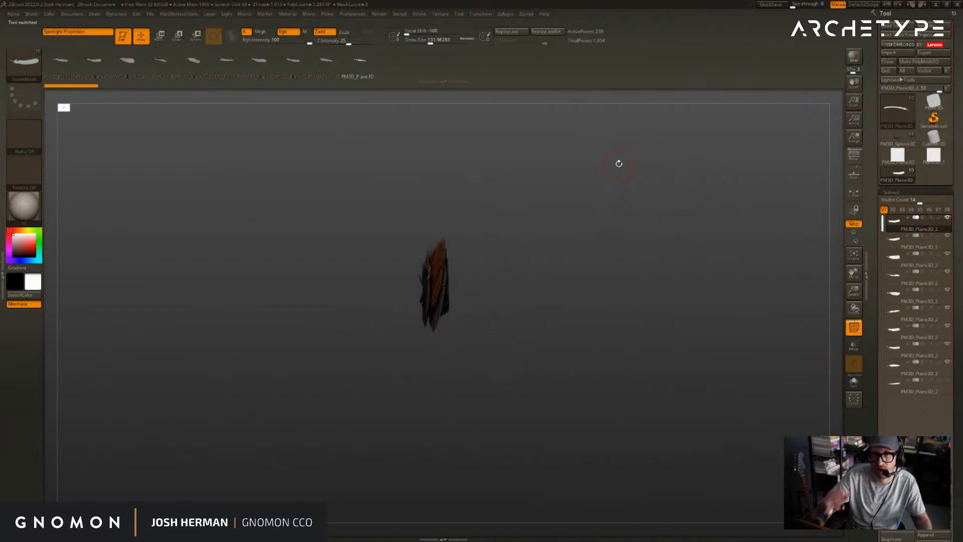
- Locate the Create InsertMultiMesh command for the feather subtools and examine the stacked low-poly feathers from the side
drag(89, 114, 172, 182)
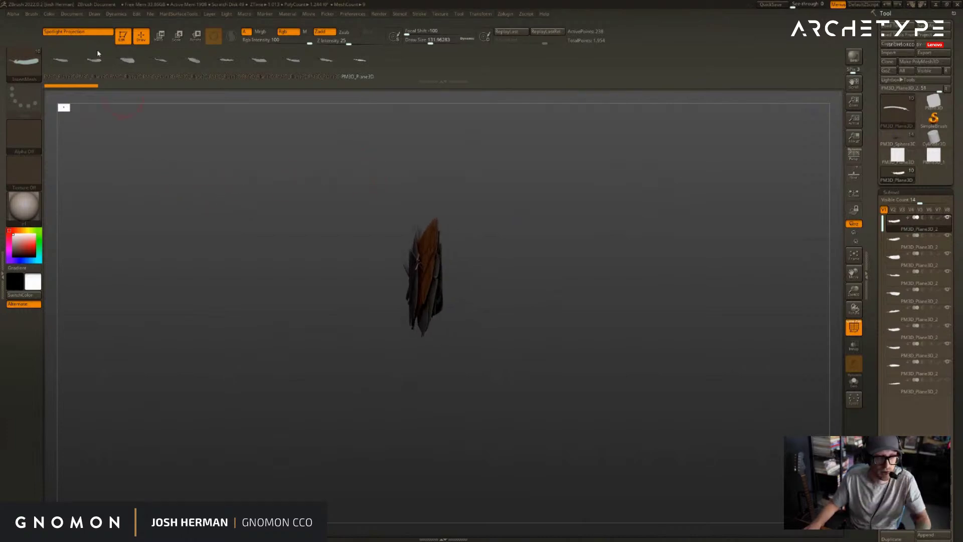
click(32, 14)
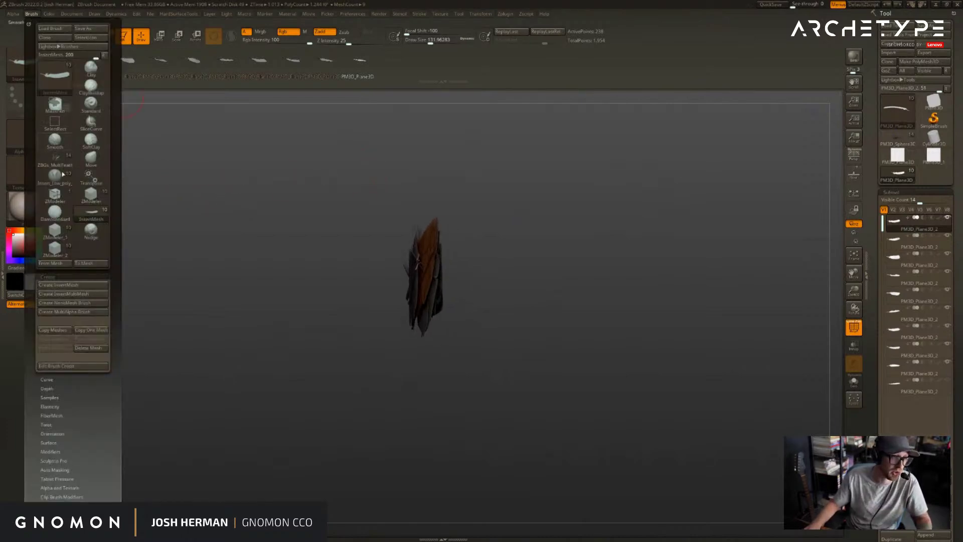
click(85, 297)
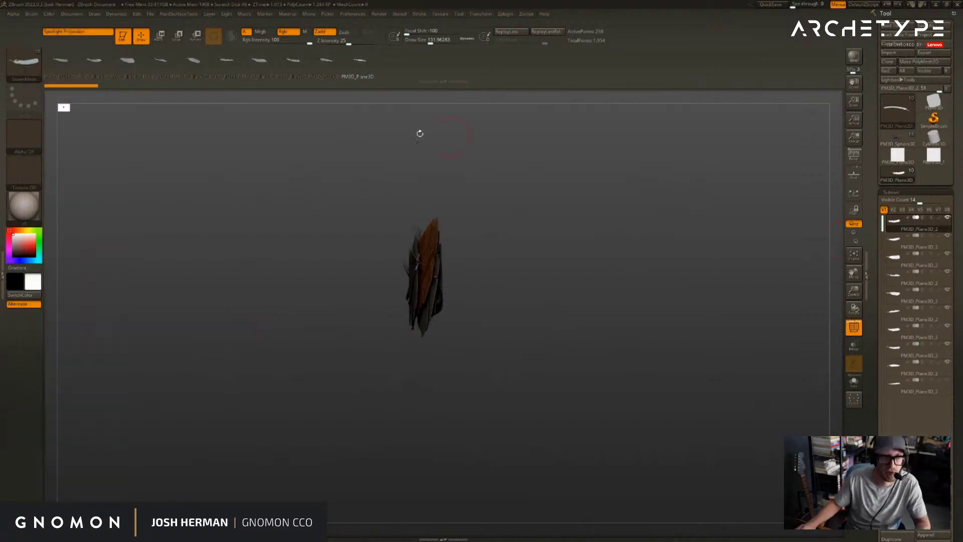
alt+drag(522, 201, 575, 218)
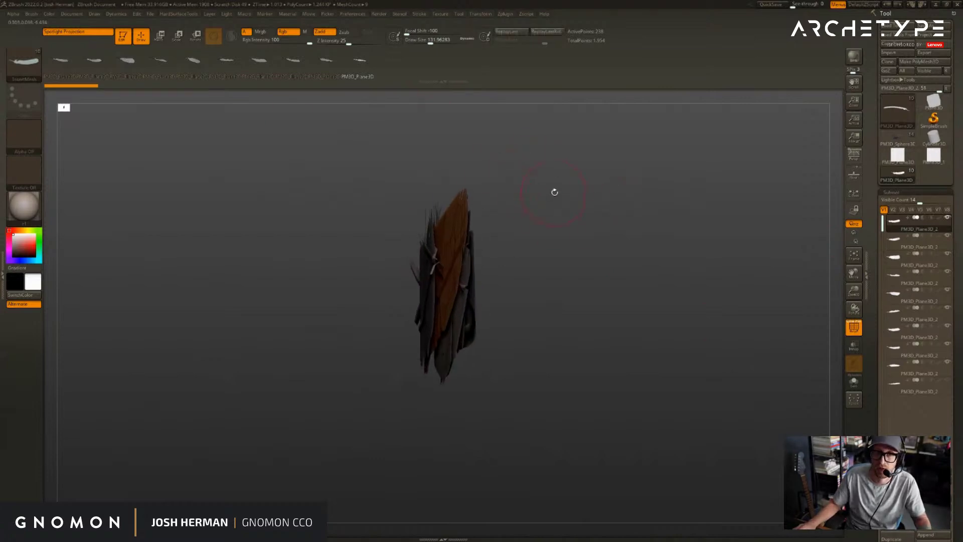
drag(550, 178, 508, 173)
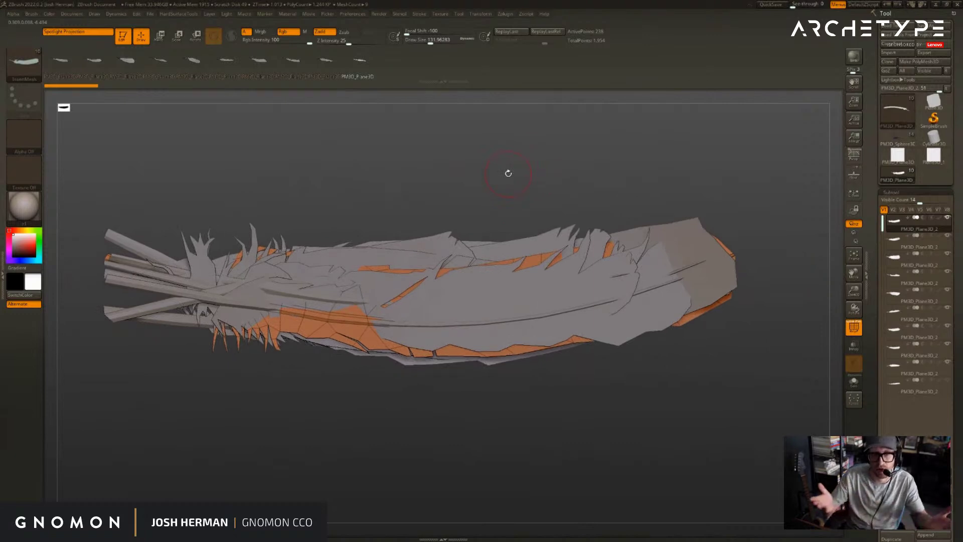
alt+drag(749, 198, 739, 196)
alt+drag(349, 144, 412, 160)
- Switch back to the creature tool and frame the robe's back
key(b)
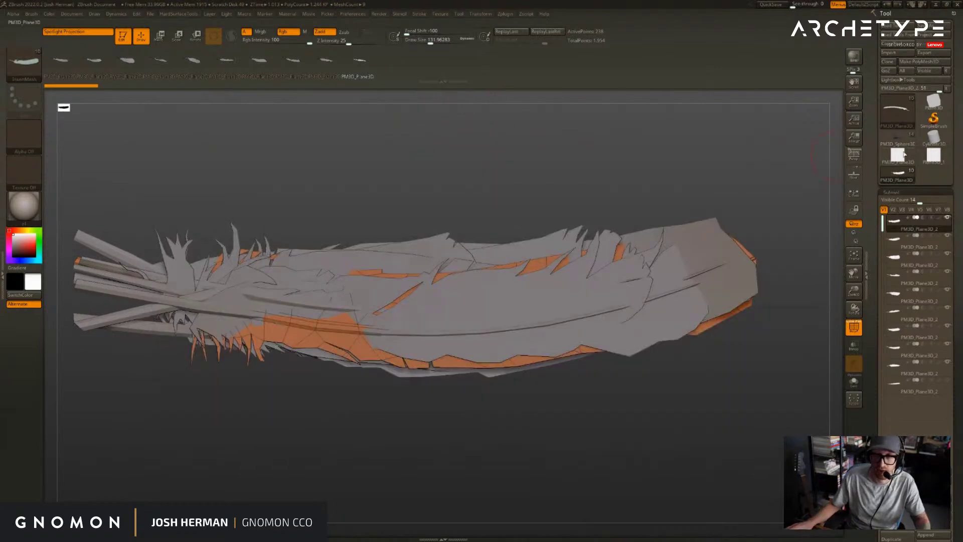
click(901, 144)
mouse_move(425, 209)
mouse_down()
mouse_move(251, 211)
mouse_move(626, 198)
mouse_move(718, 169)
mouse_move(485, 210)
mouse_move(444, 184)
mouse_move(481, 182)
mouse_move(472, 184)
mouse_up()
key(s)
mouse_move(473, 183)
alt+mouse_down()
mouse_move(253, 203)
mouse_move(369, 164)
alt+mouse_up()
- Insert a low-poly feather on the upper back of the robe with the Insert_Low_poly brush
key(b)
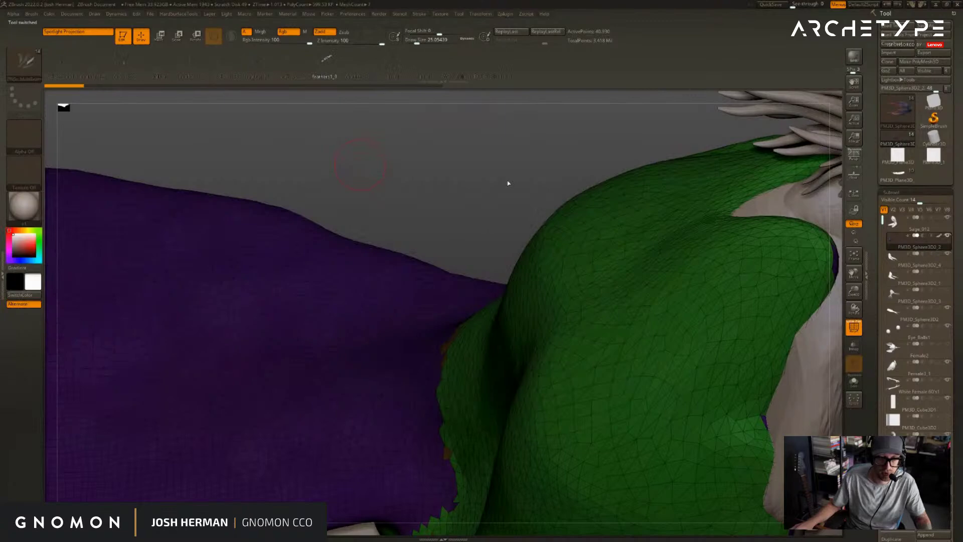
key(b)
click(685, 198)
drag(637, 204, 577, 125)
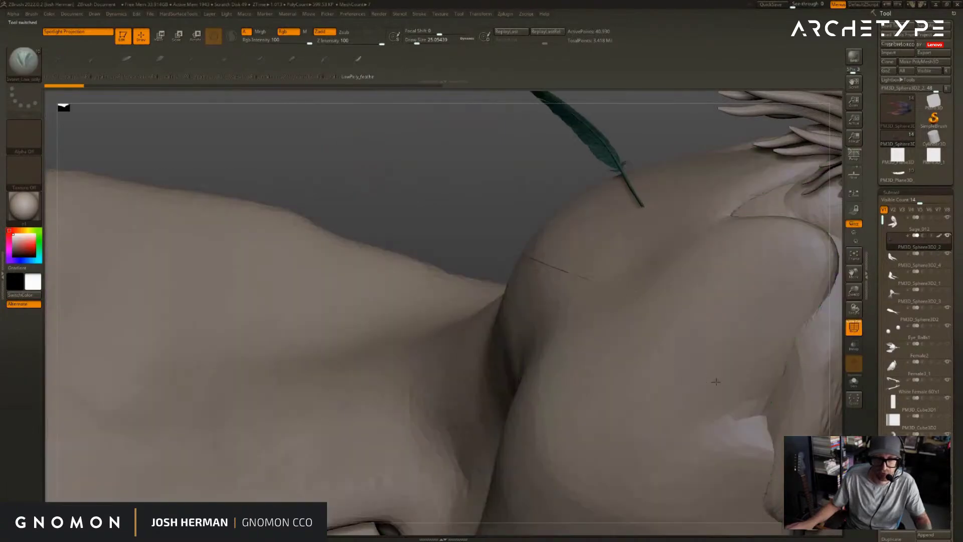
- Place two feathers on the robe's upper back with the InsertMesh brush
key(b)
click(862, 289)
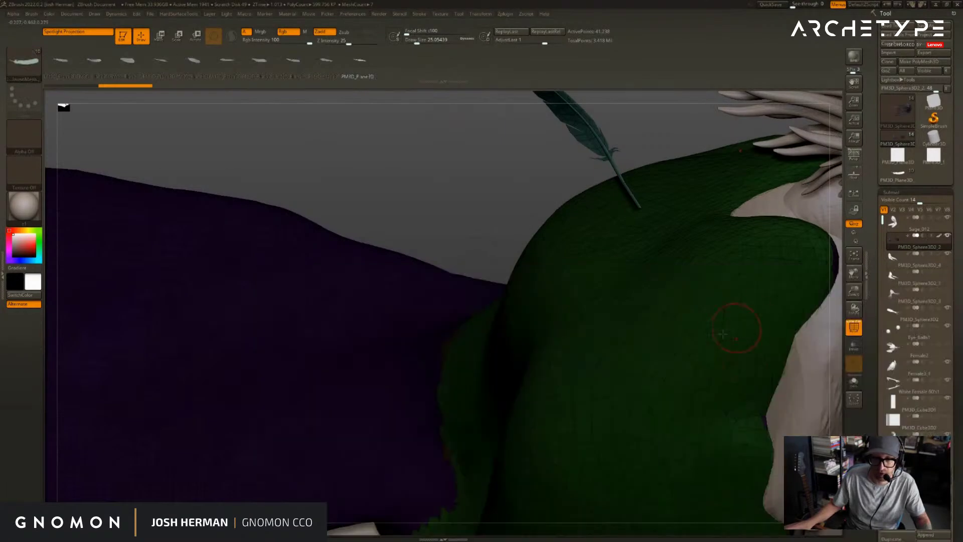
drag(694, 300, 562, 313)
drag(496, 183, 388, 164)
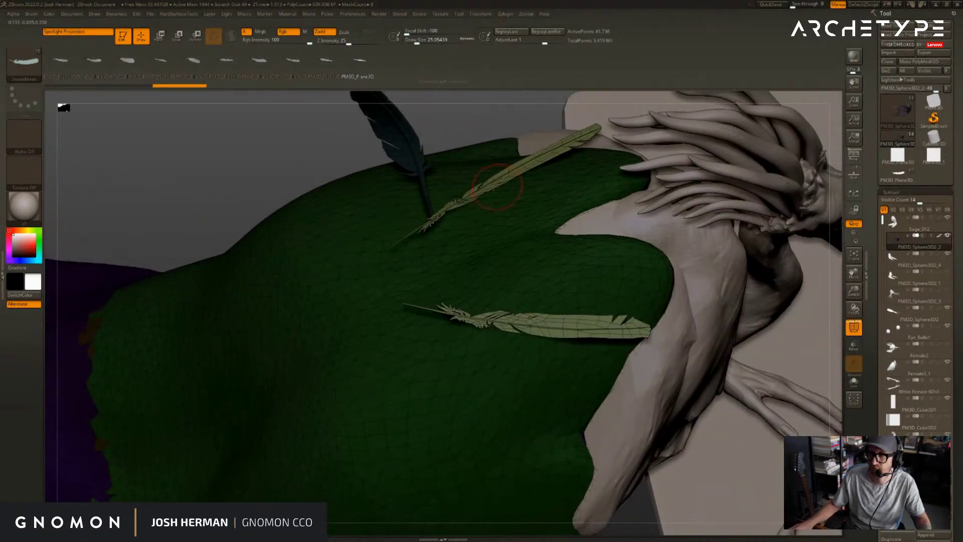
drag(333, 143, 344, 154)
- Undo the feather insertions on the robe's back
ctrl+shift+click(563, 297)
drag(553, 299, 582, 132)
drag(817, 333, 786, 312)
key(ctrl+z)
mouse_move(189, 184)
alt+mouse_down()
mouse_move(295, 202)
mouse_move(277, 208)
alt+mouse_up()
- Cover the robe's green upper polygroup with enlarged feather instances using a ZModeler brush set to Insert NanoMesh Polygroup All
key(b)
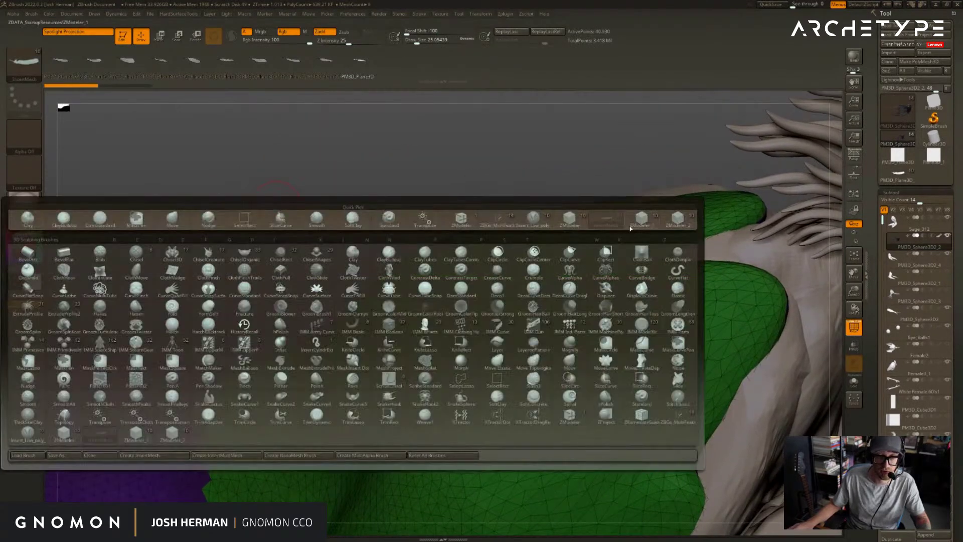
click(677, 220)
key(b)
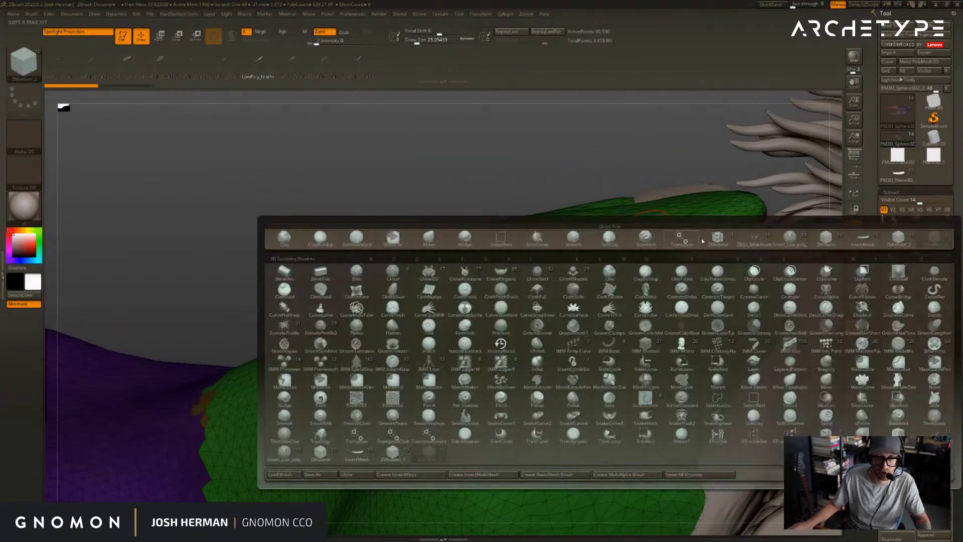
click(890, 241)
drag(752, 351, 480, 351)
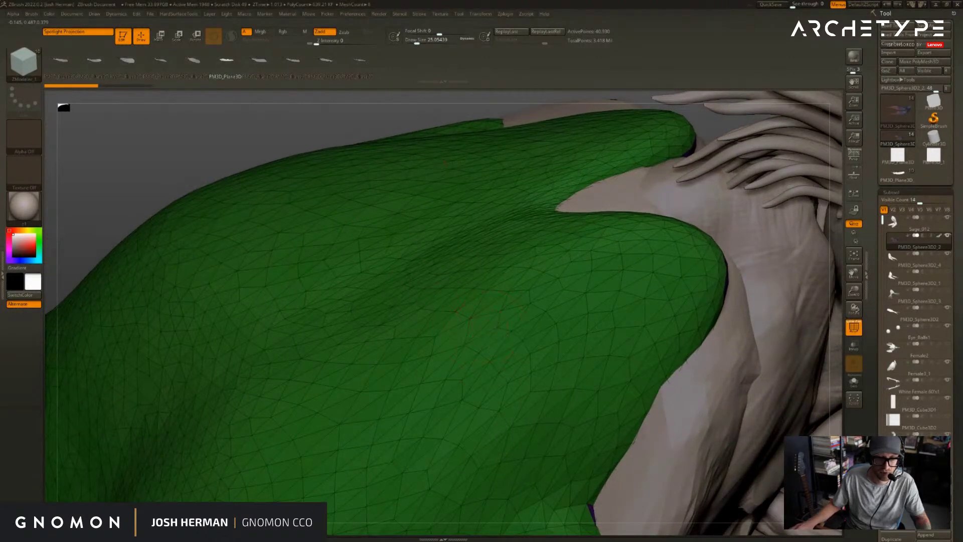
click(671, 315)
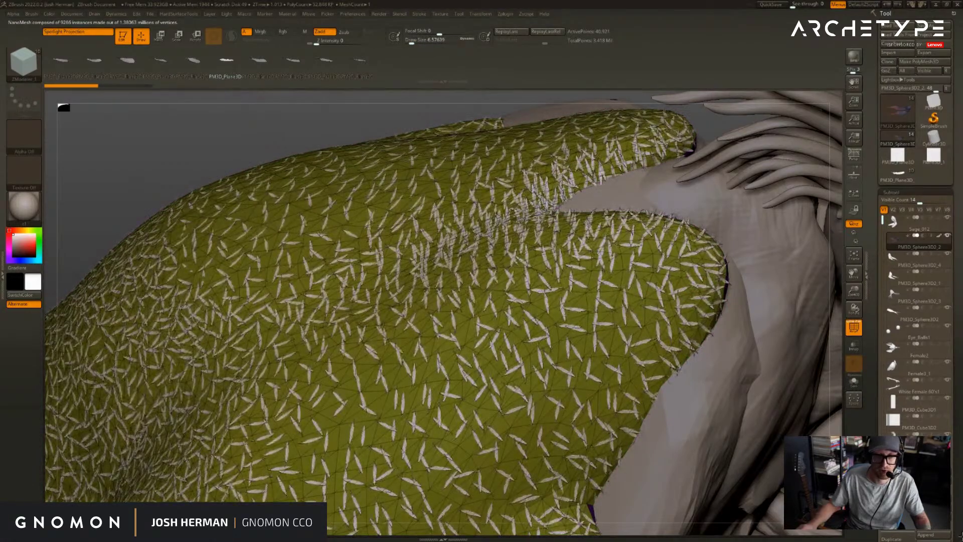
drag(671, 316, 737, 316)
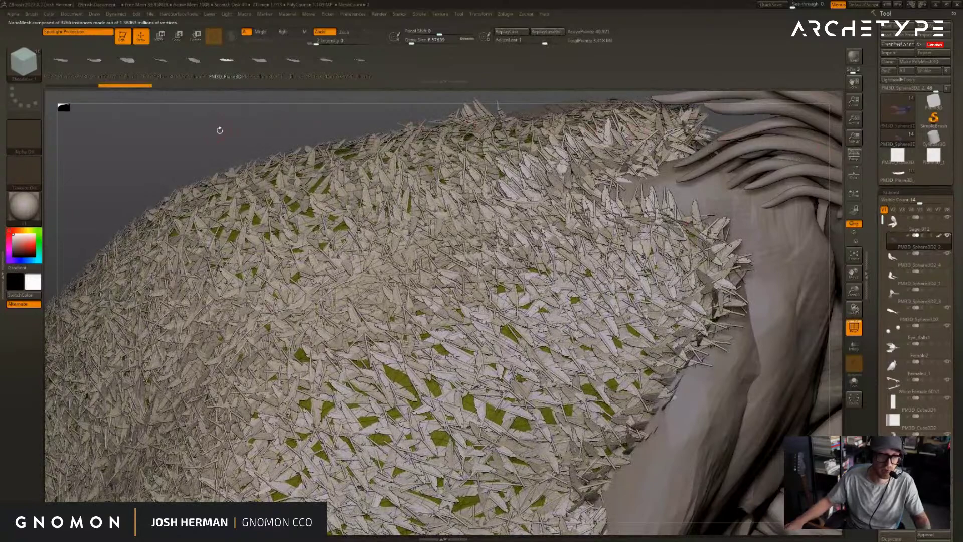
- Rotate the NanoMesh feathers through the NanoMesh settings and examine their coverage on the robe
alt+drag(295, 146, 439, 166)
drag(876, 346, 876, 216)
drag(876, 324, 876, 78)
drag(875, 427, 897, 255)
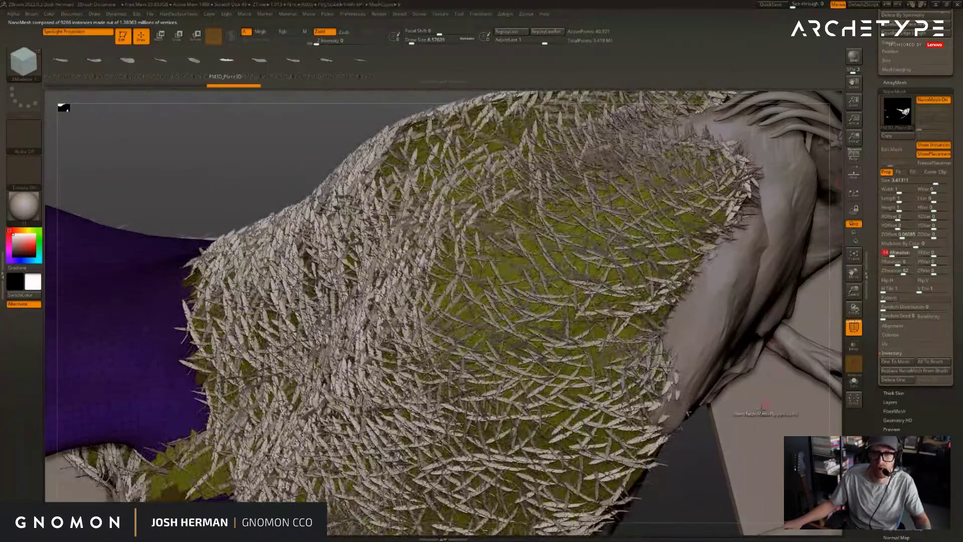
alt+drag(798, 351, 647, 444)
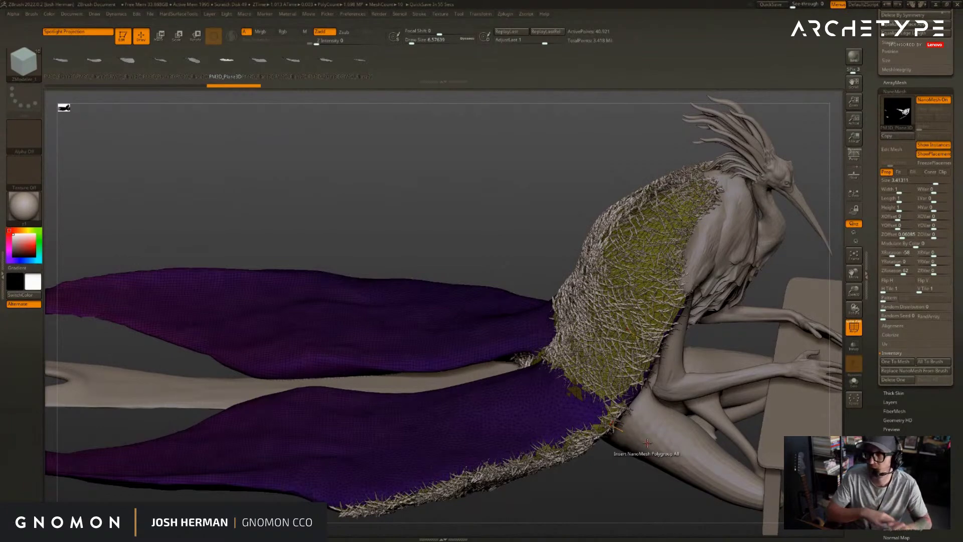
drag(150, 219, 258, 235)
drag(802, 160, 796, 164)
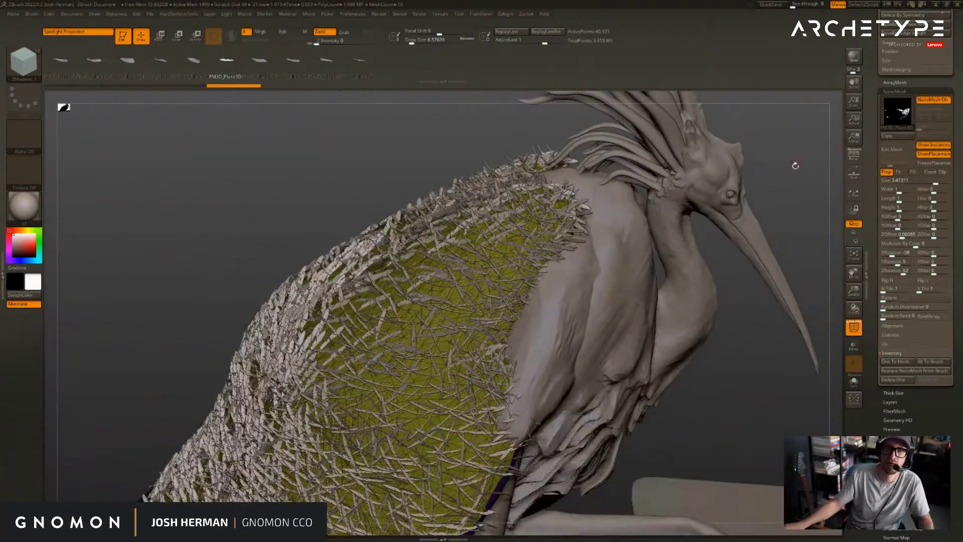
- Undo the NanoMesh feather insertion on the robe
key(ctrl+z)
key(ctrl+z)
key(ctrl+z)
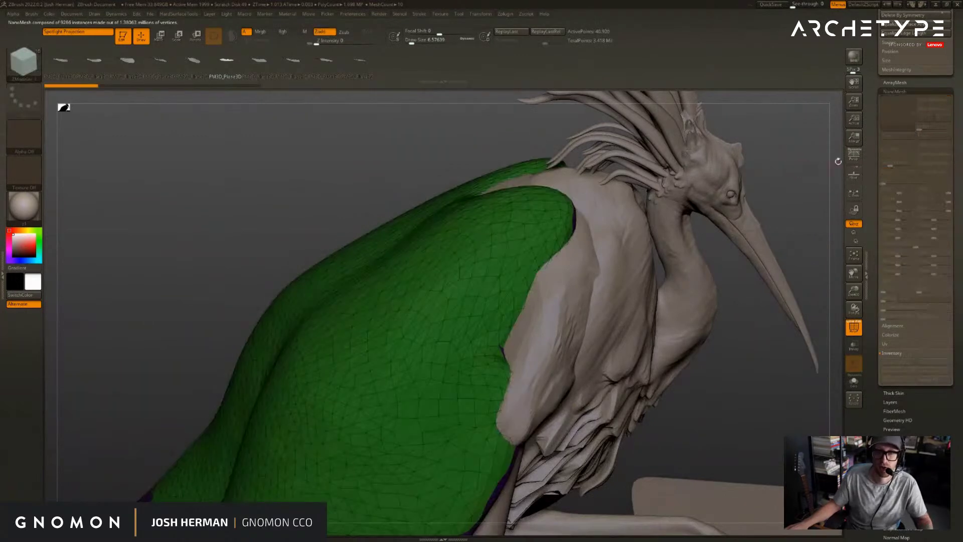
- Switch to the PM3D_Plane3D feather tool and isolate a single feather with Solo
scroll(878, 183, up, 10)
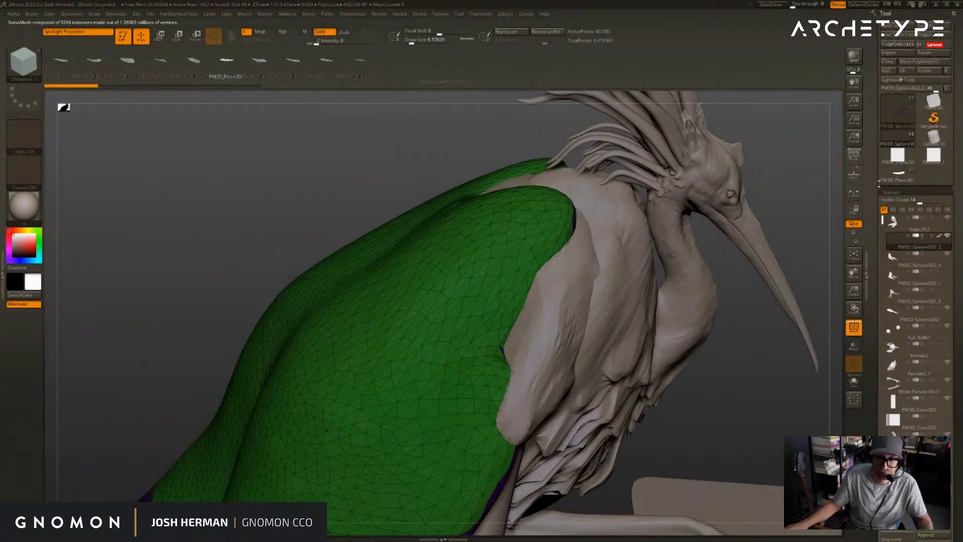
click(893, 180)
drag(667, 210, 721, 155)
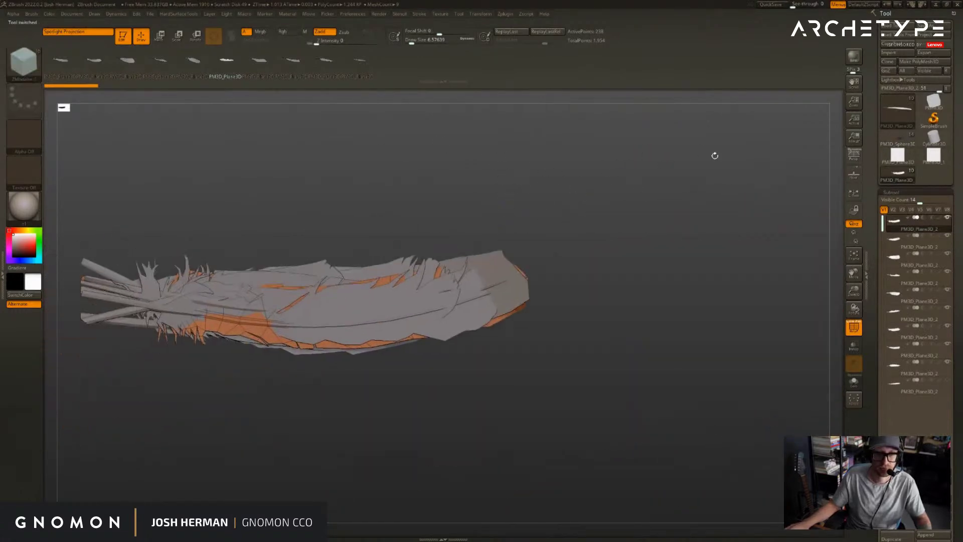
alt+drag(438, 246, 627, 250)
key(alt+s)
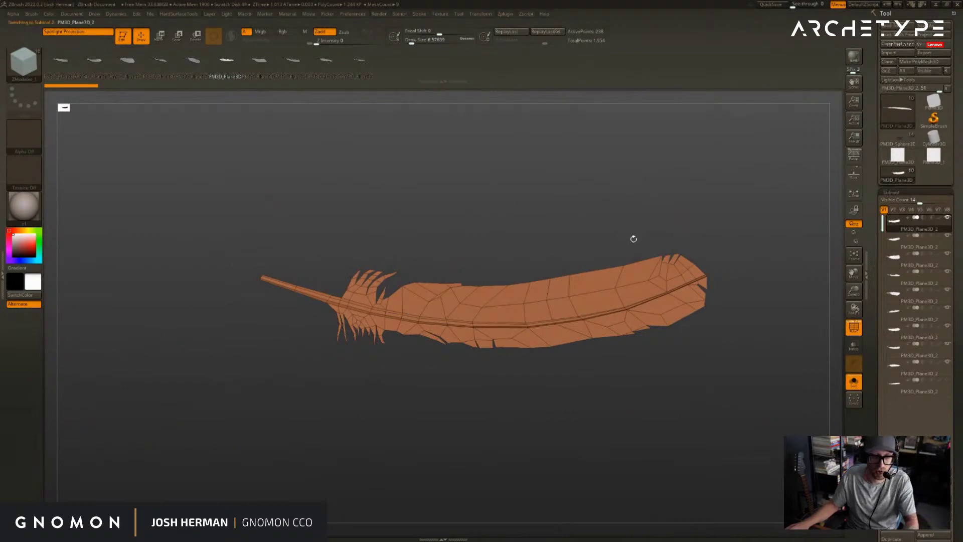
- Select the sixth feather subtool, frame it and turn off its polyframe display
key(Down)
key(Down)
key(Down)
key(Down)
key(Down)
drag(701, 254, 624, 332)
key(f)
key(shift+f)
- Activate the Standard brush and choose a dark red as the current color for the feather
key(s)
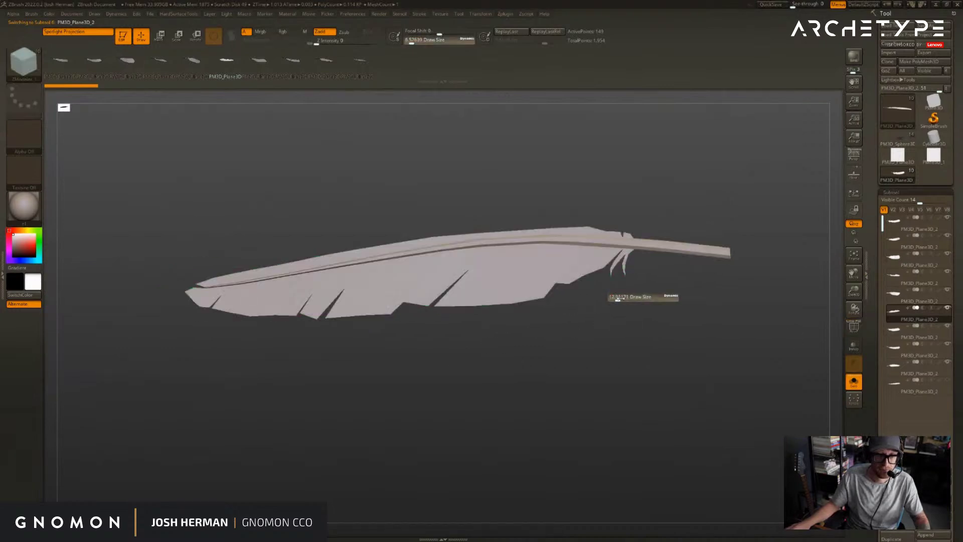
key(b)
key(s)
key(t)
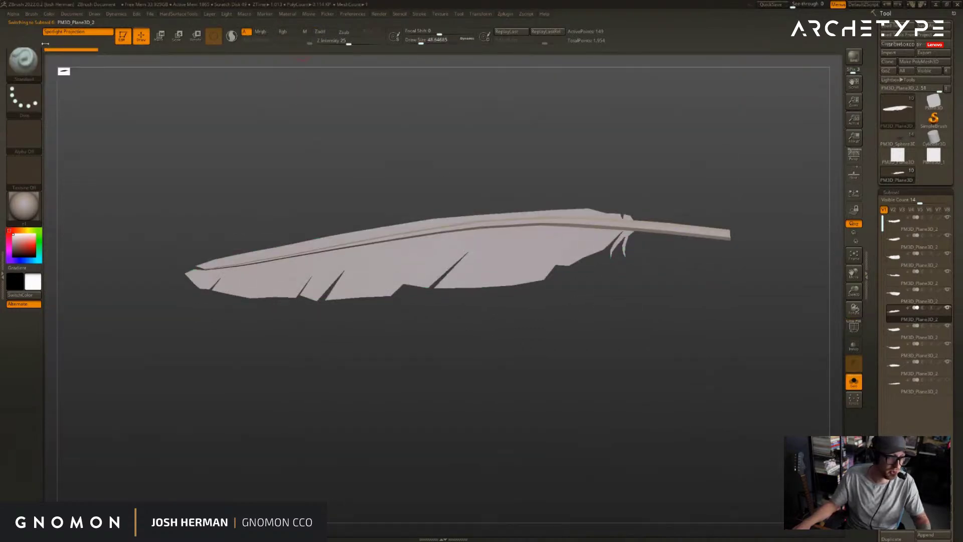
click(49, 13)
click(107, 94)
drag(108, 94, 101, 102)
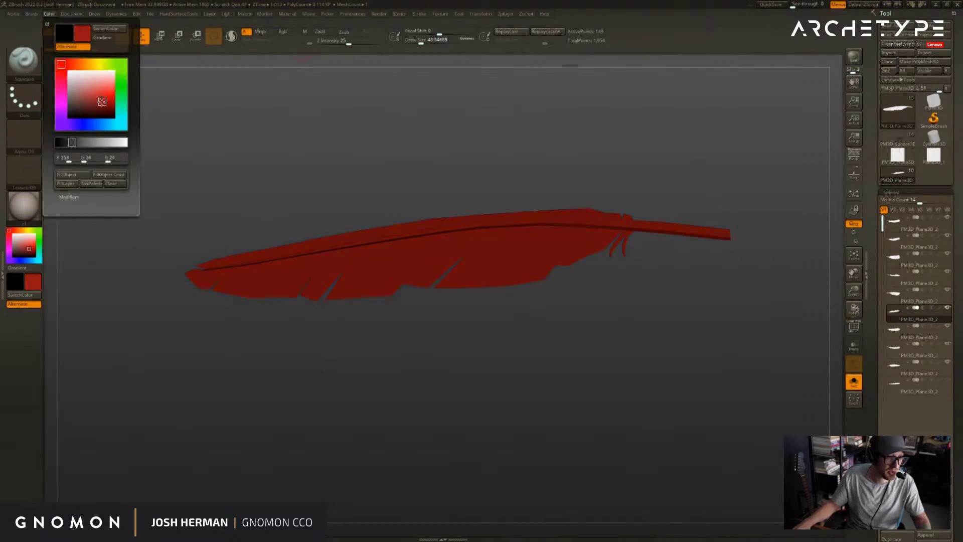
drag(206, 100, 408, 126)
click(853, 382)
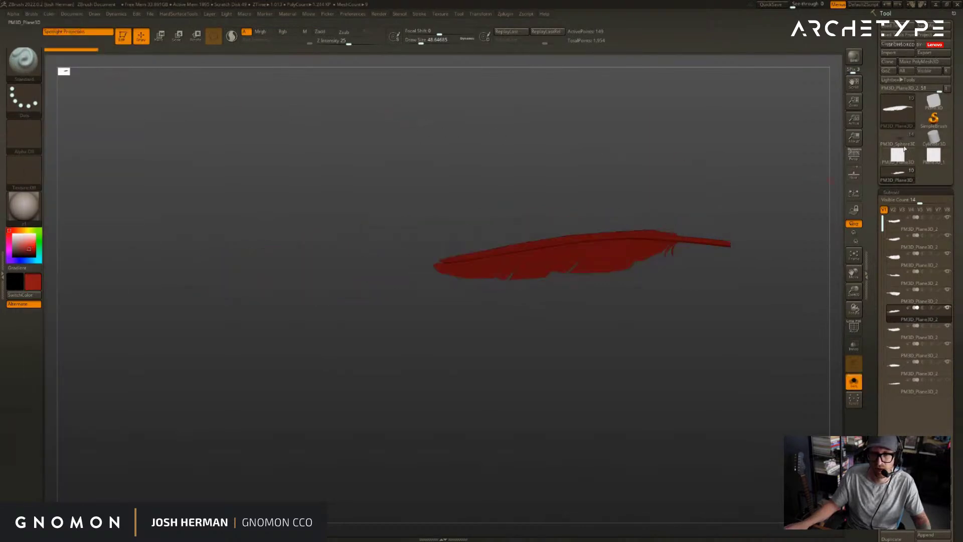
- Switch to the painted robe tool and sample the dark red from its tail ends
click(897, 138)
drag(675, 174, 690, 152)
key(f)
alt+drag(467, 203, 682, 292)
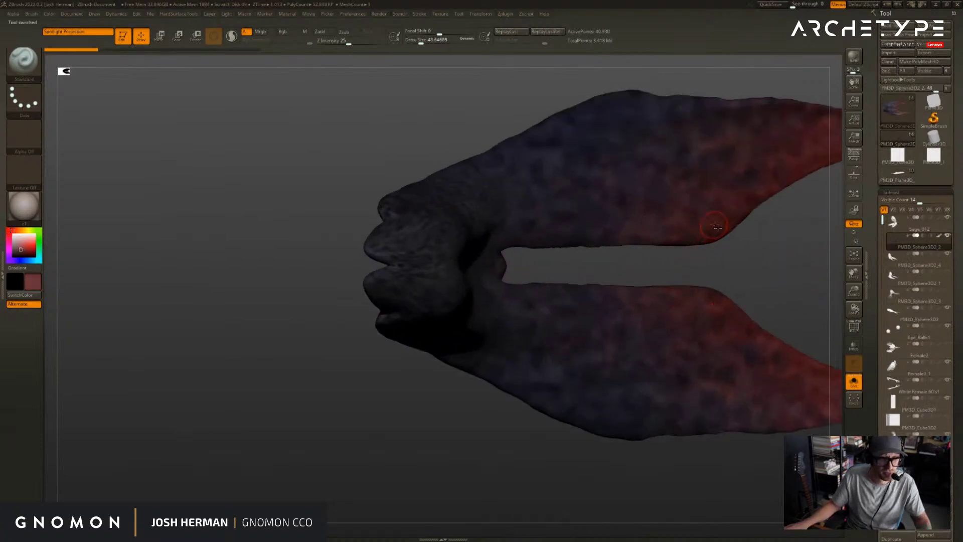
key(f)
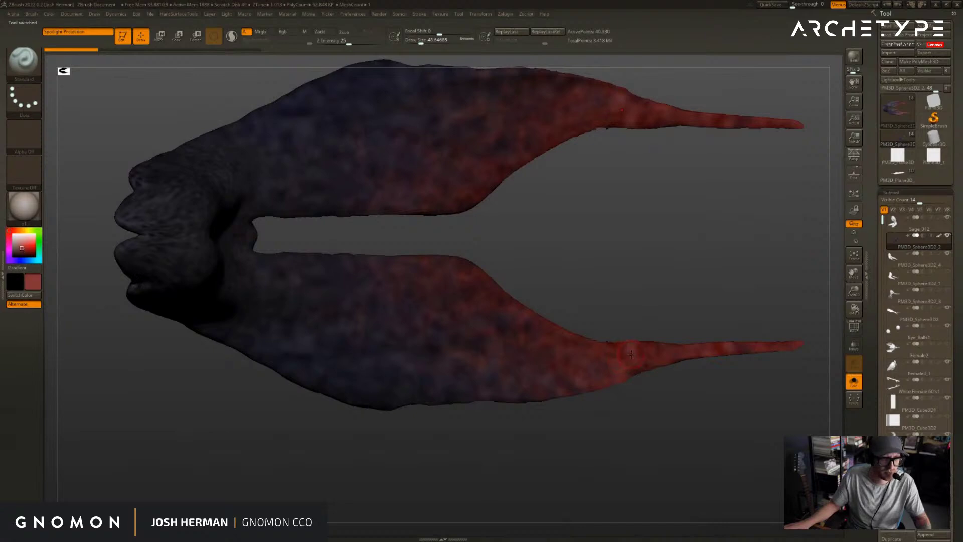
drag(670, 295, 807, 217)
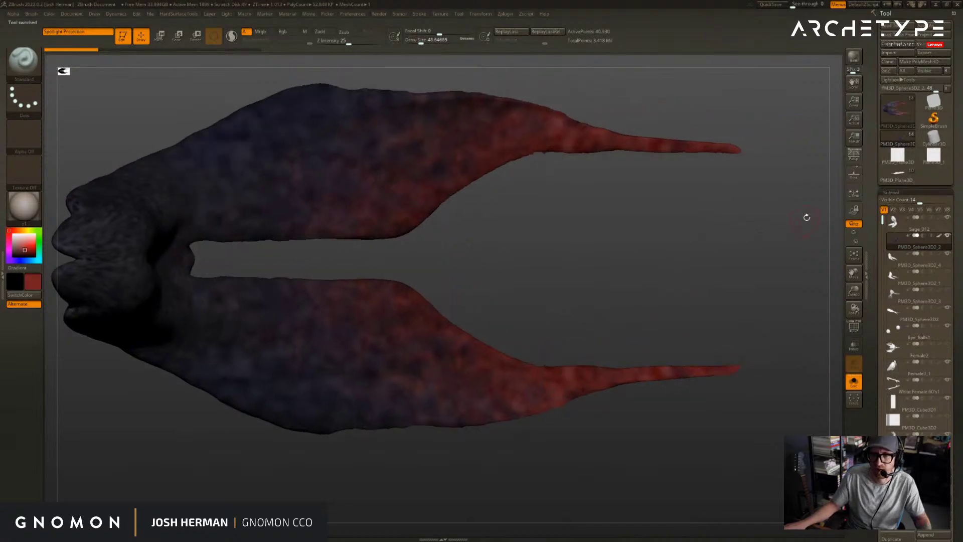
- Return to the feather tool and fill the feather with the sampled dark red using FillObject
click(889, 180)
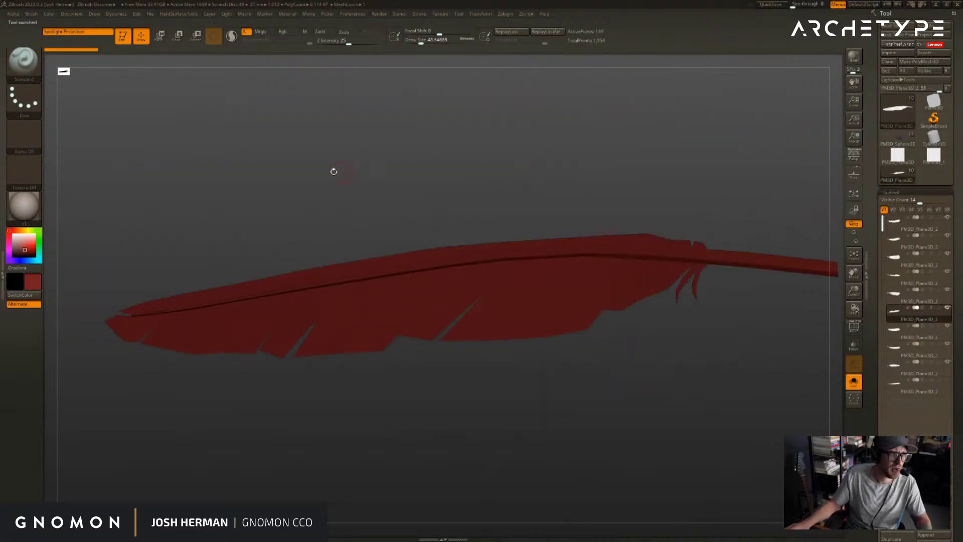
alt+drag(342, 173, 283, 162)
click(49, 14)
click(82, 174)
alt+drag(366, 176, 429, 154)
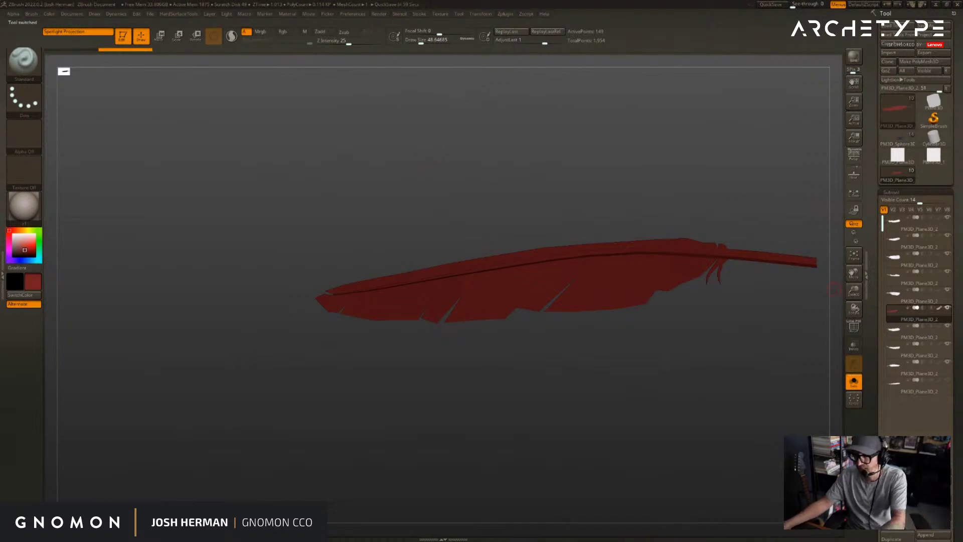
- Set the brush to paint Rgb only and choose a lighter pinkish red
drag(691, 213, 736, 181)
alt+drag(642, 161, 545, 147)
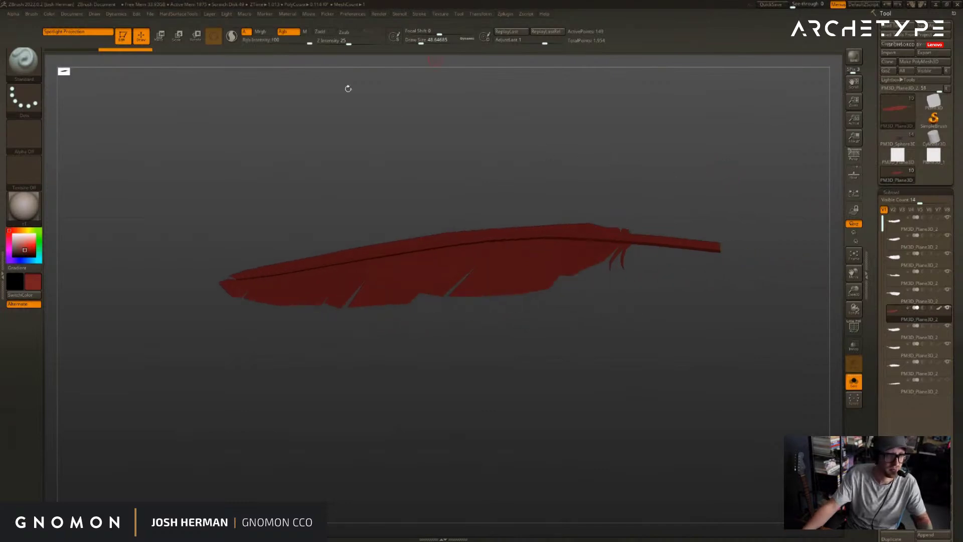
alt+drag(399, 199, 284, 183)
mouse_move(36, 250)
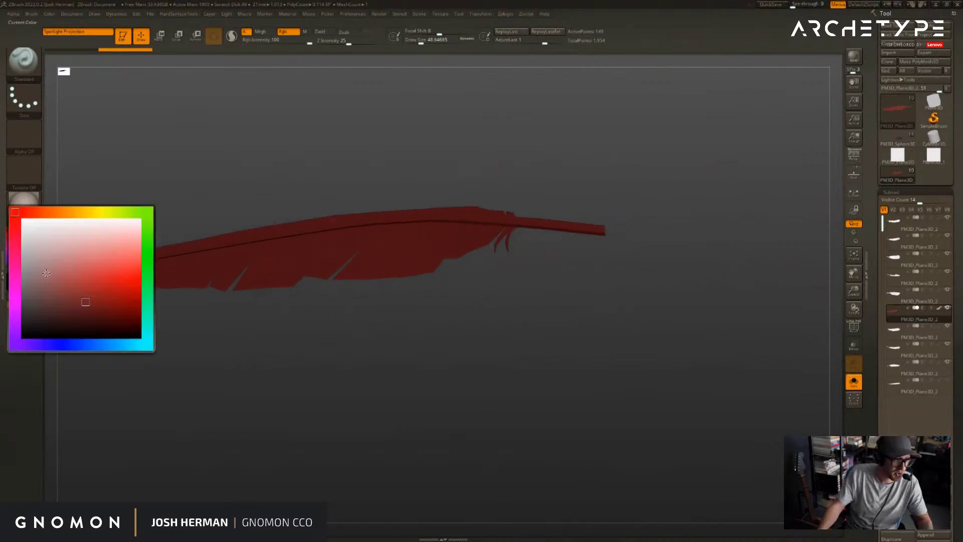
click(67, 265)
mouse_move(299, 237)
mouse_down()
mouse_move(442, 222)
mouse_move(389, 224)
mouse_up()
key(ctrl+z)
- Paint the feather's quill and the adjoining central shaft in the lighter red with a small brush
key(s)
key(shift+f)
key(shift+f)
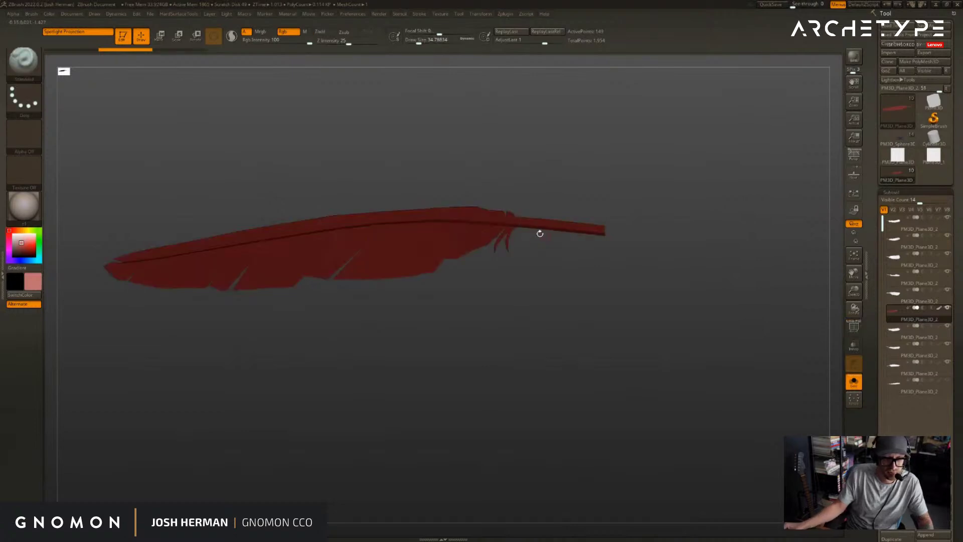
key(s)
mouse_move(534, 226)
mouse_down()
mouse_move(598, 230)
mouse_move(563, 227)
mouse_up()
drag(602, 230, 523, 223)
key(s)
drag(442, 217, 461, 219)
key(s)
drag(454, 219, 451, 220)
drag(361, 223, 283, 229)
key(ctrl+z)
- Highlight the central shaft toward the feather's tip with the lighter red
key(s)
drag(141, 259, 180, 255)
key(ctrl+z)
mouse_move(173, 173)
alt+mouse_down()
mouse_move(178, 204)
mouse_move(202, 216)
alt+mouse_up()
key(s)
drag(171, 257, 217, 265)
key(shift+f)
key(shift+f)
drag(277, 256, 327, 248)
alt+drag(416, 168, 247, 205)
key(ctrl+z)
drag(148, 282, 474, 229)
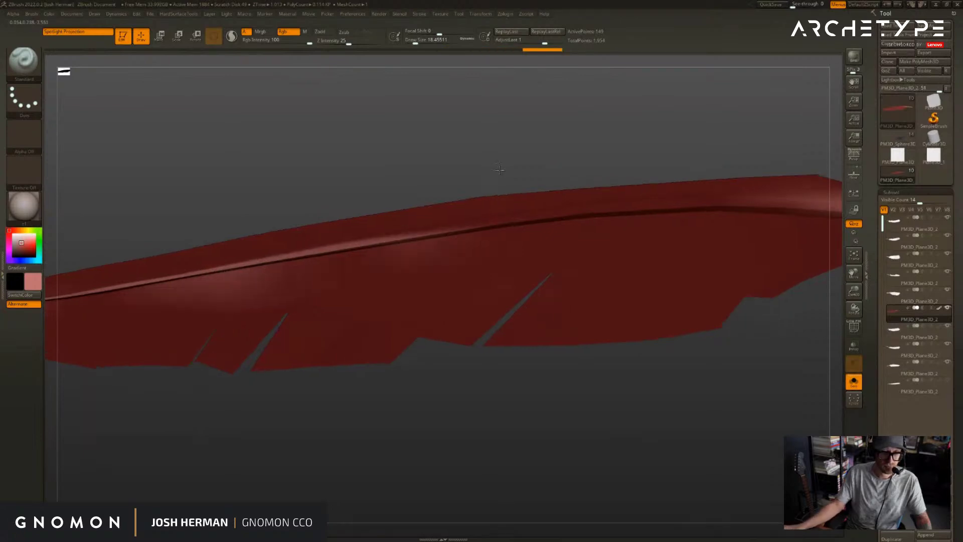
- Brush soft lighter red highlights onto the vane beside the shaft with a larger brush
alt+drag(535, 165, 416, 178)
key(])
mouse_move(165, 274)
mouse_down()
mouse_move(517, 231)
mouse_move(702, 233)
mouse_move(514, 219)
mouse_move(180, 258)
mouse_up()
drag(473, 173, 396, 203)
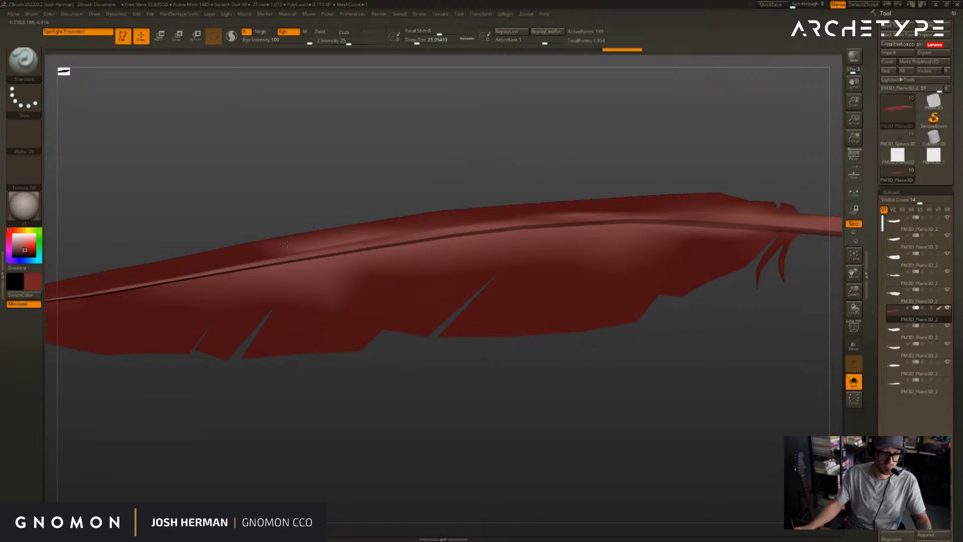
- Blend the highlights across the upper vane with a much wider brush, draw size about 128
key(])
key(])
key(])
drag(238, 249, 702, 202)
key(ctrl+z)
drag(352, 226, 319, 236)
alt+drag(476, 167, 373, 144)
mouse_move(577, 143)
mouse_down()
mouse_move(690, 145)
mouse_move(639, 159)
mouse_move(517, 231)
mouse_up()
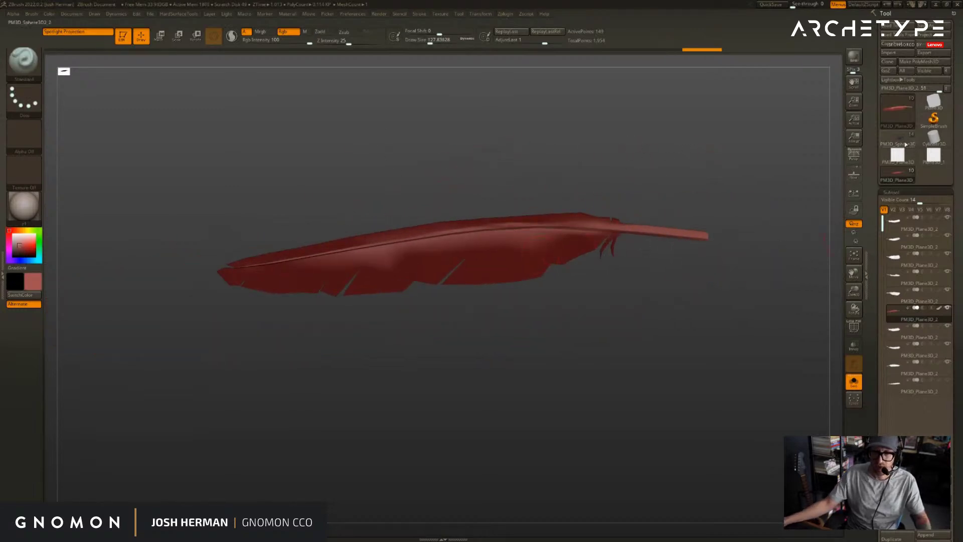
- Sample dark blue from the robe tool and paint it along the feather's lower edge
click(892, 144)
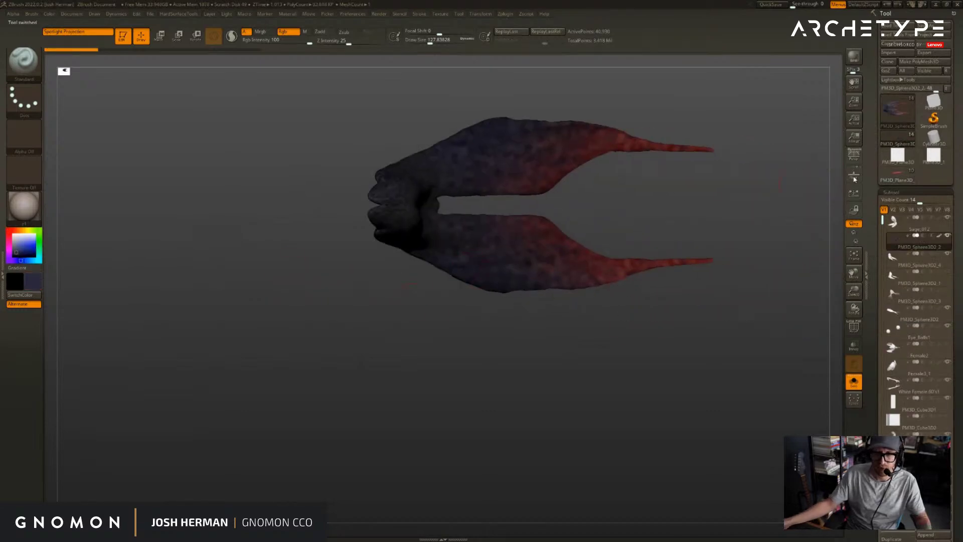
click(894, 180)
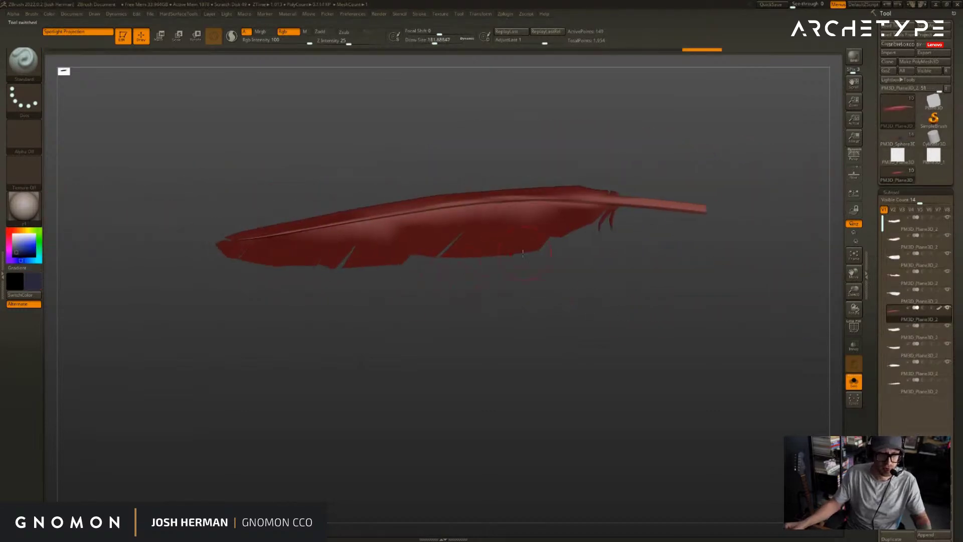
mouse_move(535, 254)
mouse_down()
mouse_move(456, 289)
mouse_move(426, 271)
mouse_up()
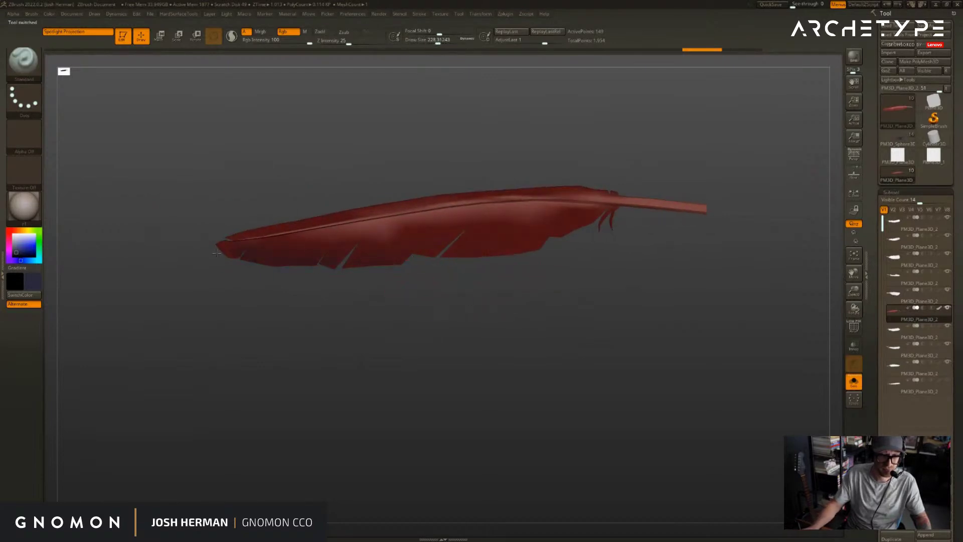
key(s)
drag(502, 250, 499, 251)
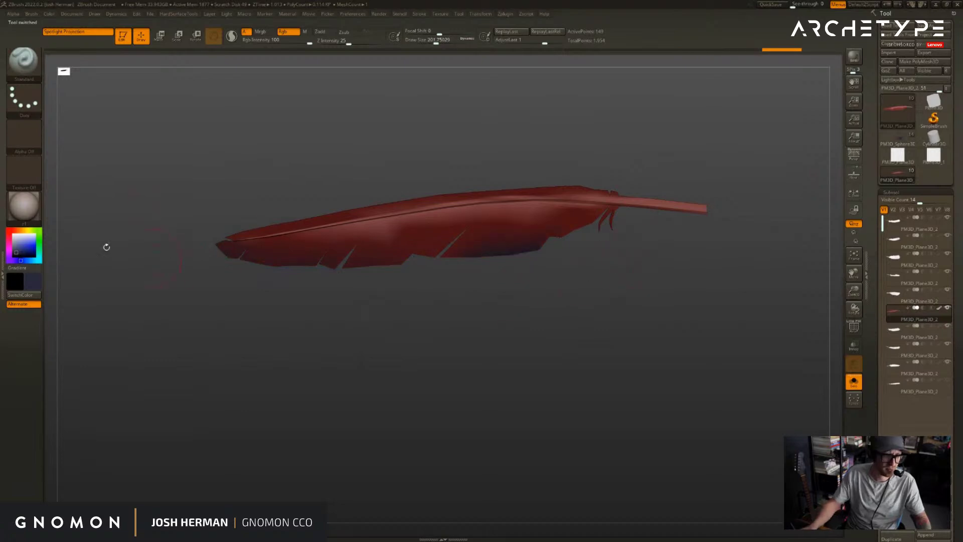
- Switch the material to SkinShade4 and paint further along the feather's lower edge
click(24, 206)
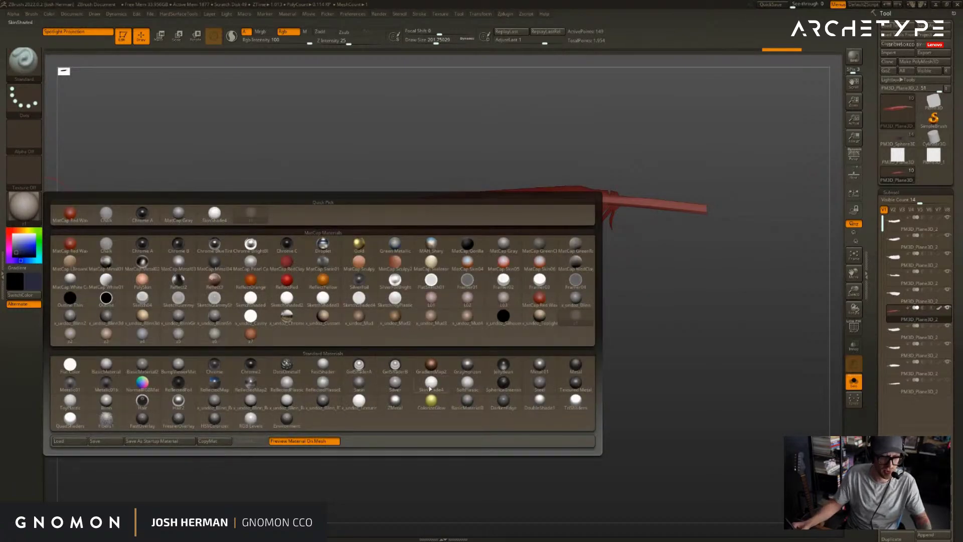
click(432, 388)
drag(516, 359, 531, 299)
drag(422, 268, 288, 269)
drag(359, 283, 411, 175)
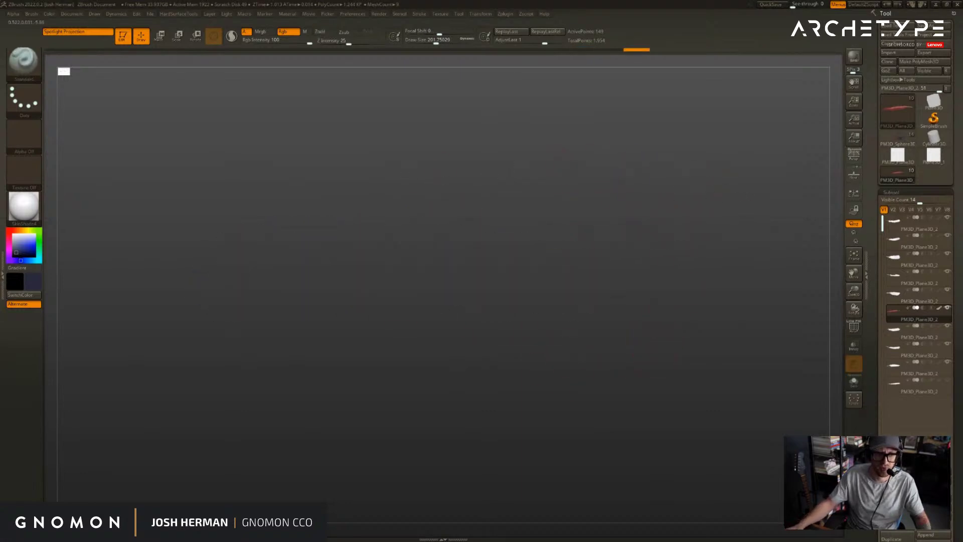
- Turn on double-sided display for the red painted feather so its back faces render
drag(616, 204, 702, 231)
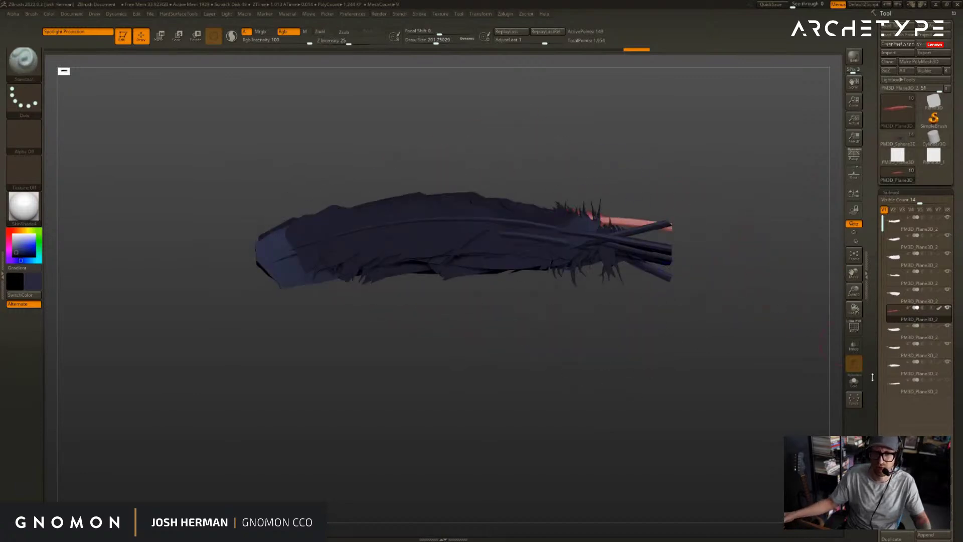
drag(872, 377, 879, 281)
drag(874, 374, 880, 152)
drag(921, 386, 921, 110)
click(897, 320)
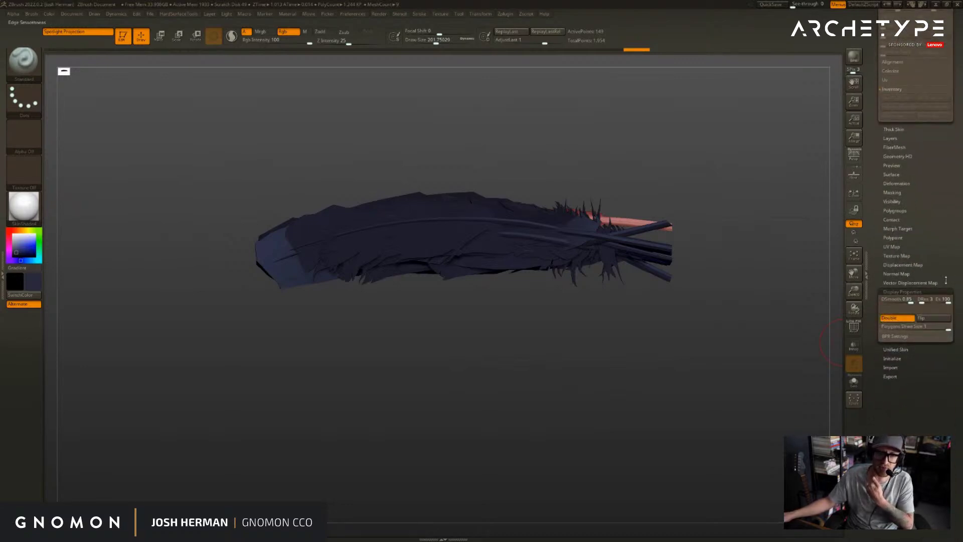
- Turn on double-sided display for the other feather subtools in the list, one after another
drag(934, 200, 935, 321)
drag(757, 239, 801, 302)
drag(951, 433, 943, 308)
click(898, 435)
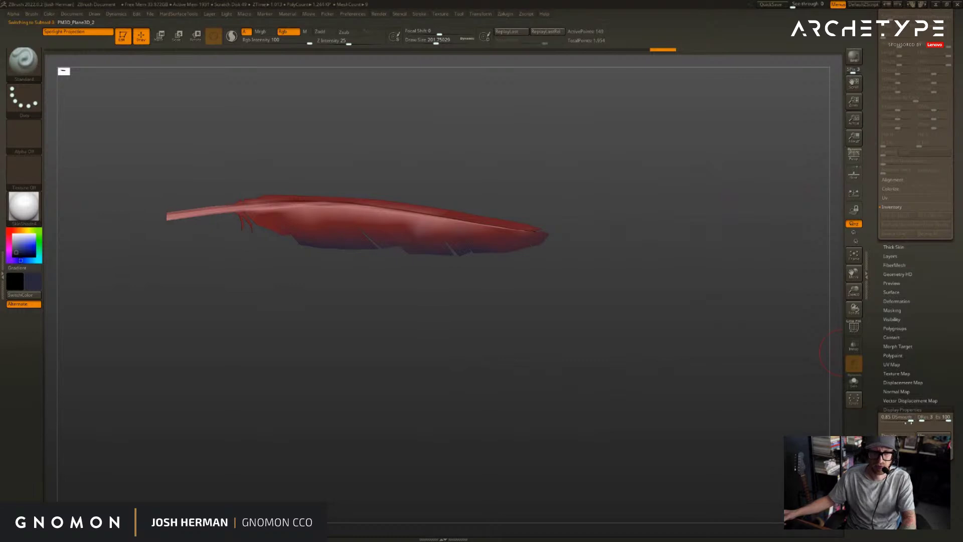
scroll(916, 251, up, 15)
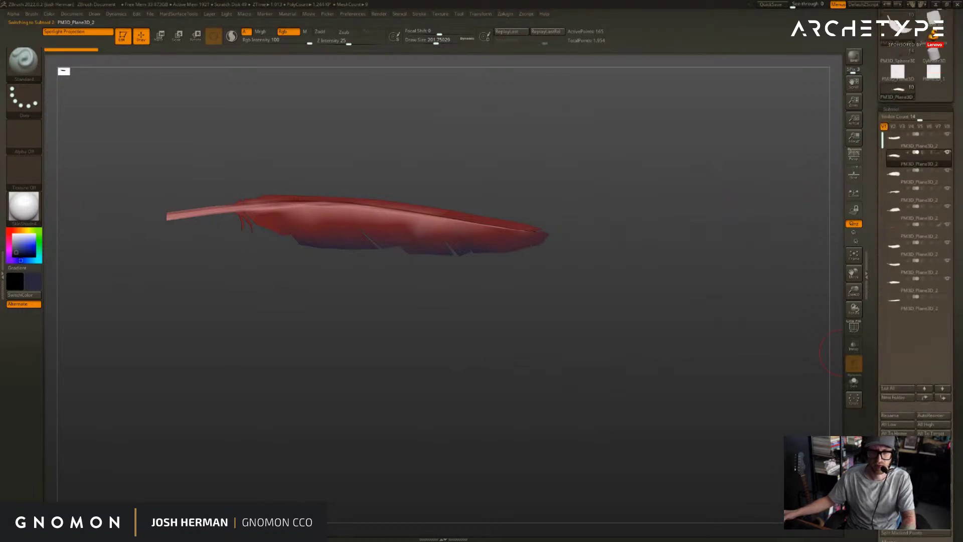
click(919, 136)
drag(791, 297, 771, 320)
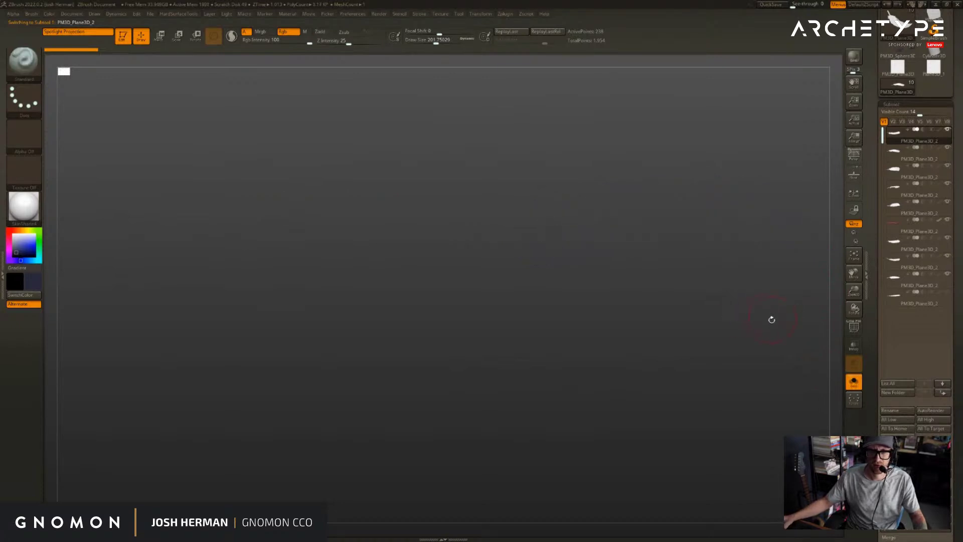
scroll(882, 402, down, 10)
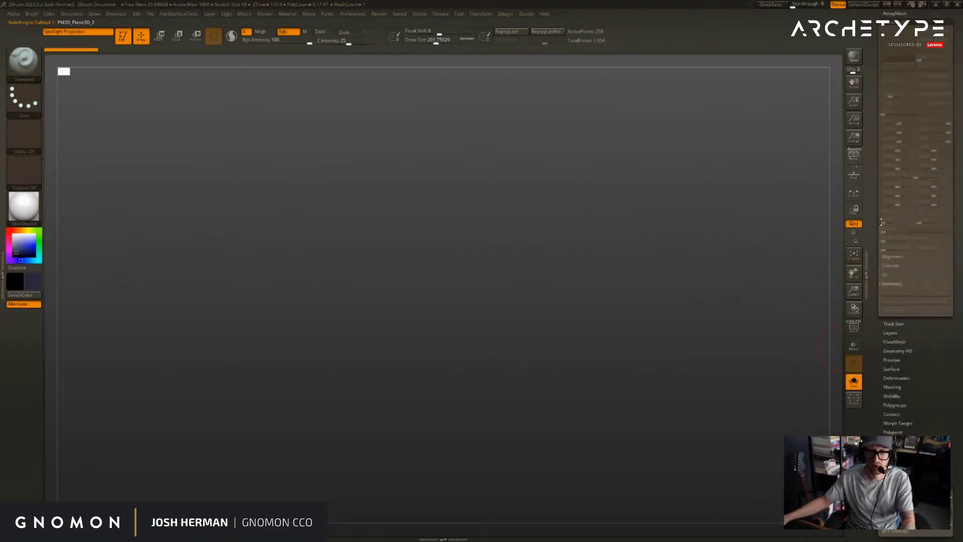
click(892, 408)
click(892, 406)
click(892, 407)
click(893, 408)
click(894, 406)
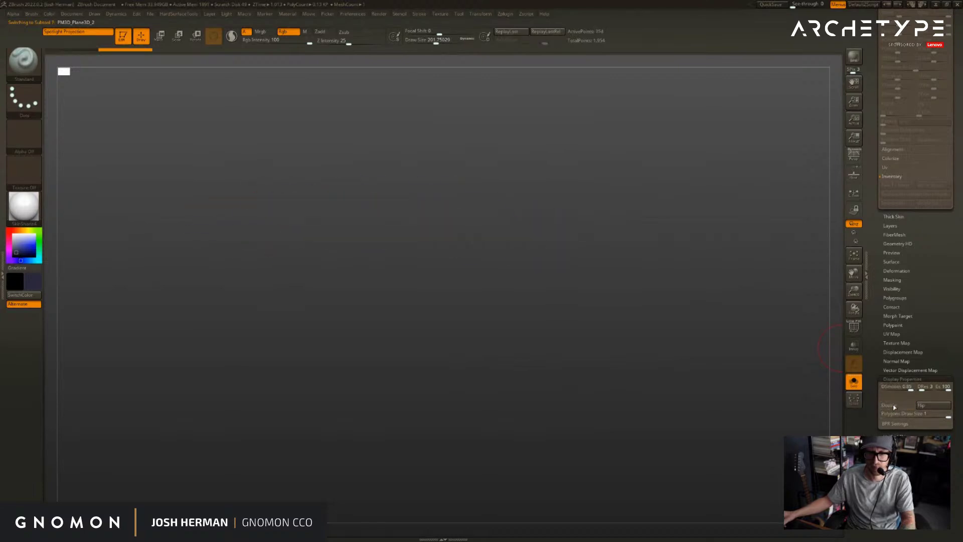
click(895, 406)
click(895, 406)
click(895, 407)
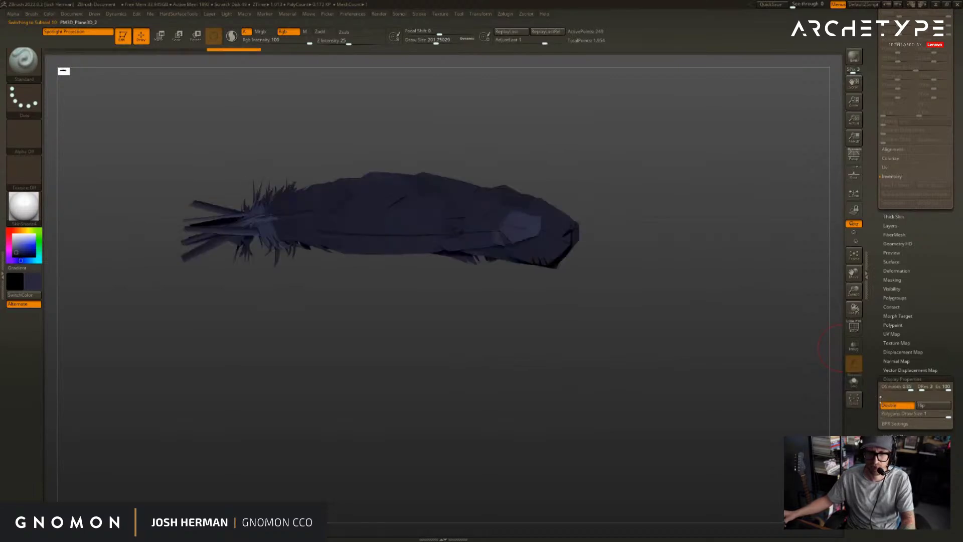
key(Up)
click(897, 407)
key(Up)
click(898, 407)
key(Up)
click(898, 407)
key(Up)
click(899, 407)
key(Up)
click(898, 408)
key(Up)
click(898, 408)
key(Up)
click(897, 409)
key(Up)
click(898, 408)
- Set the active color to white and bring the whole stack of feathers into view
drag(639, 291, 873, 330)
drag(938, 340, 938, 342)
click(14, 235)
alt+drag(380, 365, 224, 360)
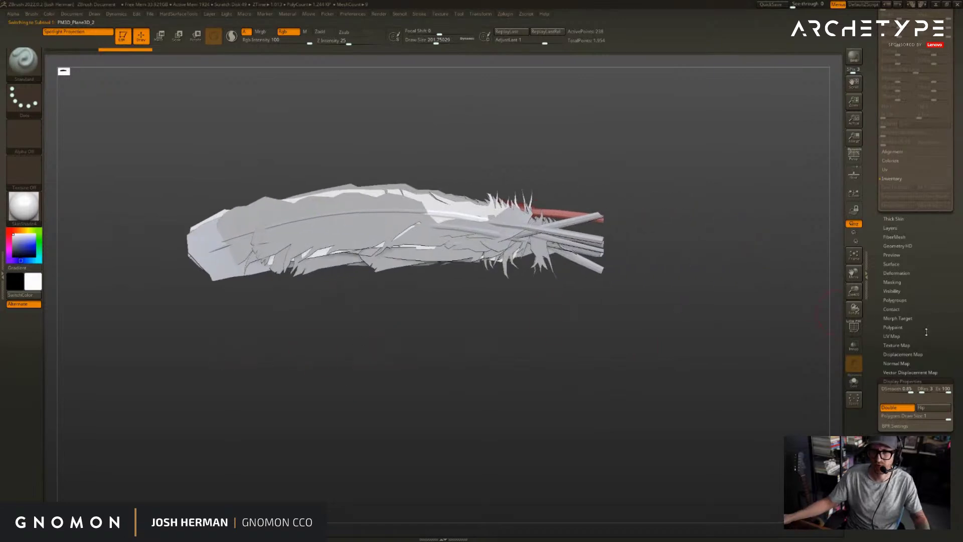
- Create an InsertMultiMesh brush from all the feather subtools
click(926, 381)
mouse_move(656, 284)
alt+mouse_down()
mouse_move(672, 331)
mouse_move(607, 378)
alt+mouse_up()
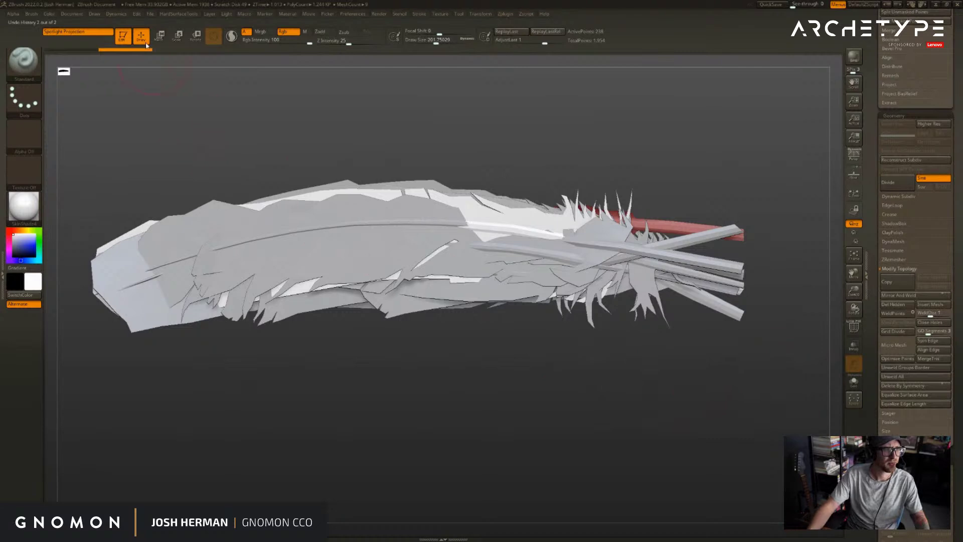
click(32, 14)
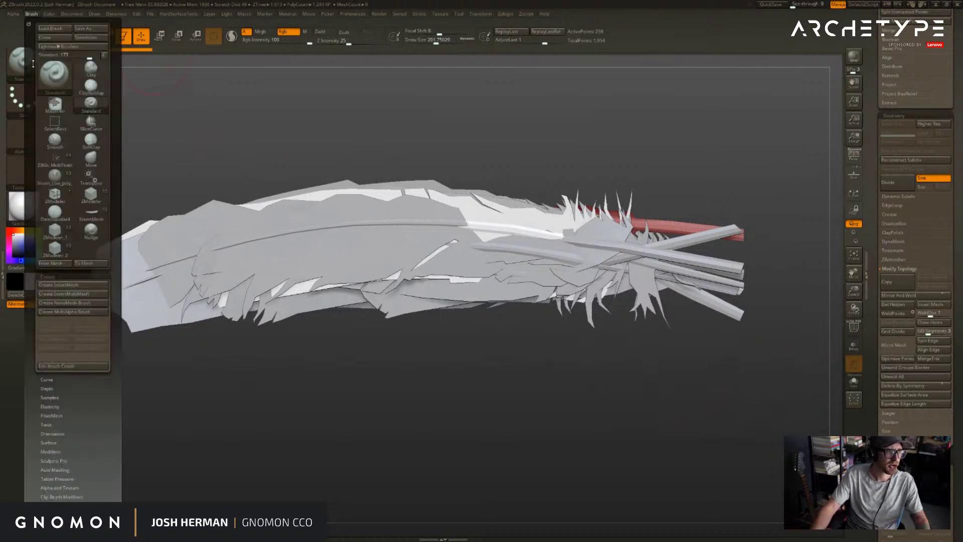
click(66, 295)
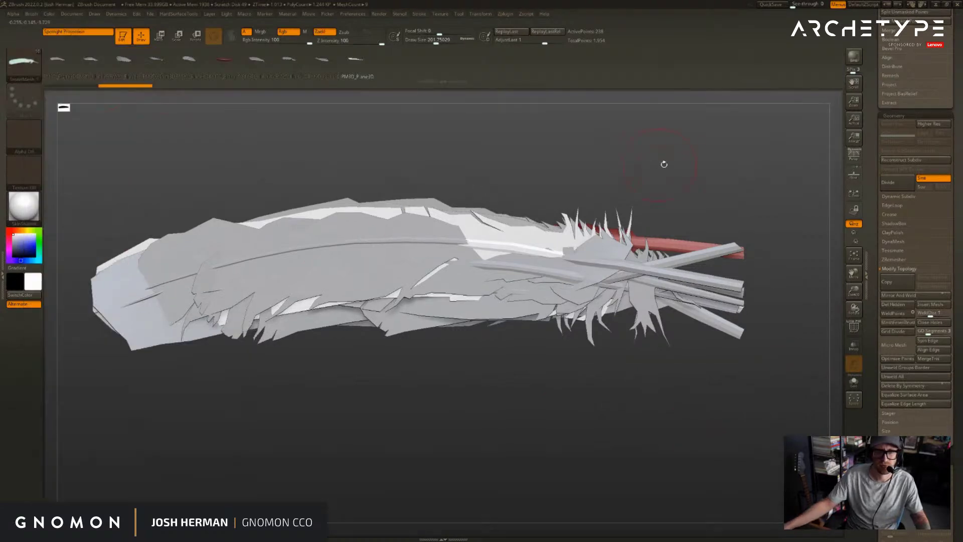
- Switch to the Sage creature tool and examine its painted robe on its own, framed up close
scroll(893, 151, up, 5)
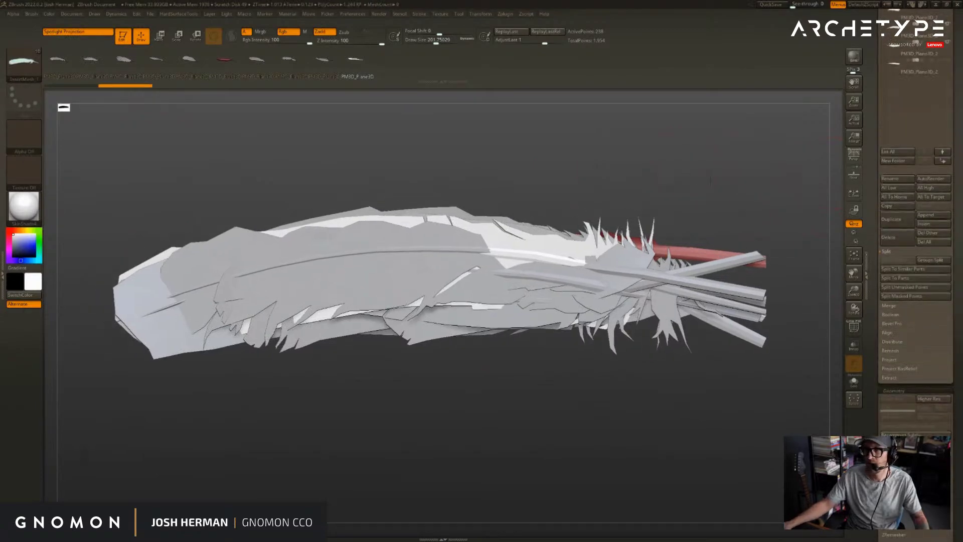
scroll(899, 123, up, 5)
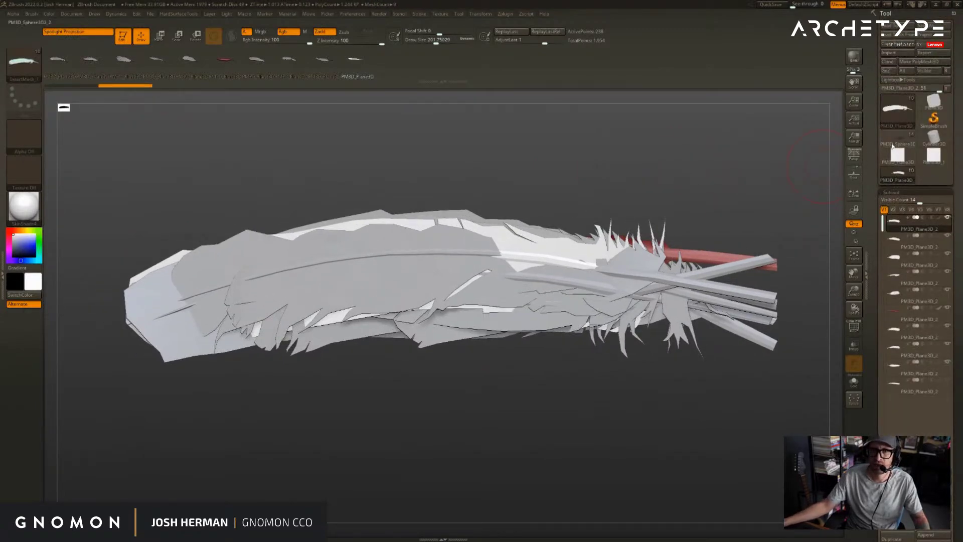
click(897, 146)
key(f)
mouse_move(673, 419)
mouse_down()
mouse_move(572, 413)
mouse_move(653, 389)
mouse_up()
mouse_move(712, 130)
mouse_down()
mouse_move(739, 144)
mouse_move(675, 209)
mouse_up()
key(s)
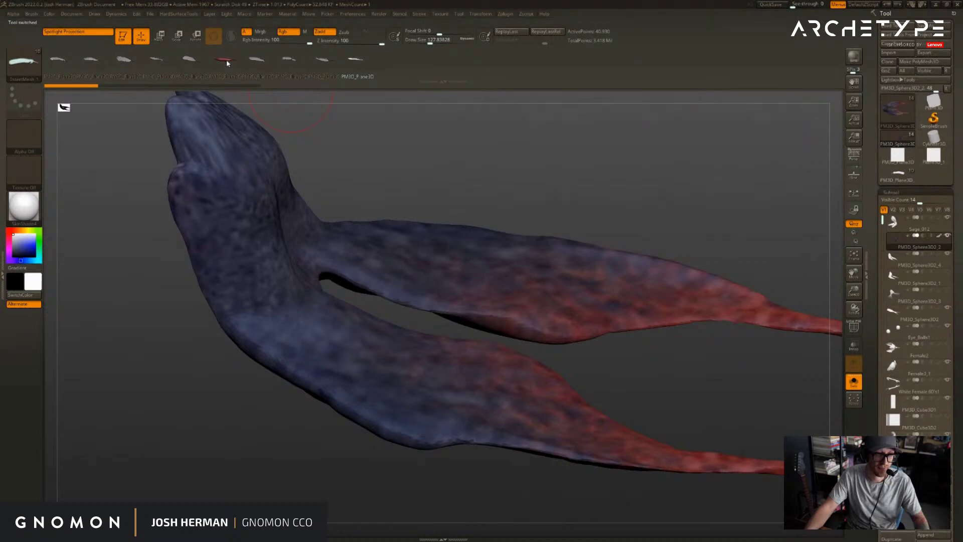
- Switch back to the feather tool and select and frame the red painted feather
click(898, 173)
click(898, 314)
click(866, 276)
key(f)
drag(785, 271, 832, 373)
- Create a 2048 texture map from the red feather's polypaint and preview it
scroll(872, 396, down, 10)
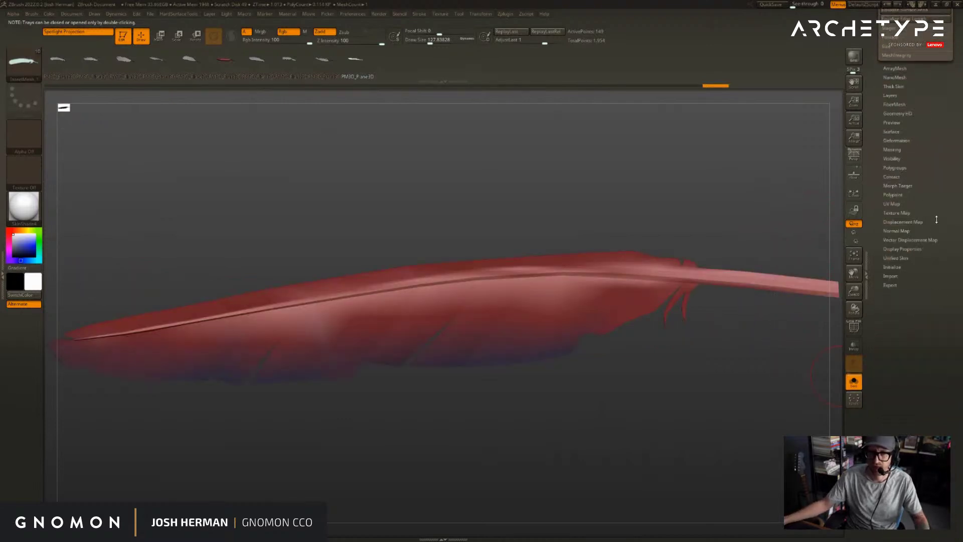
click(897, 201)
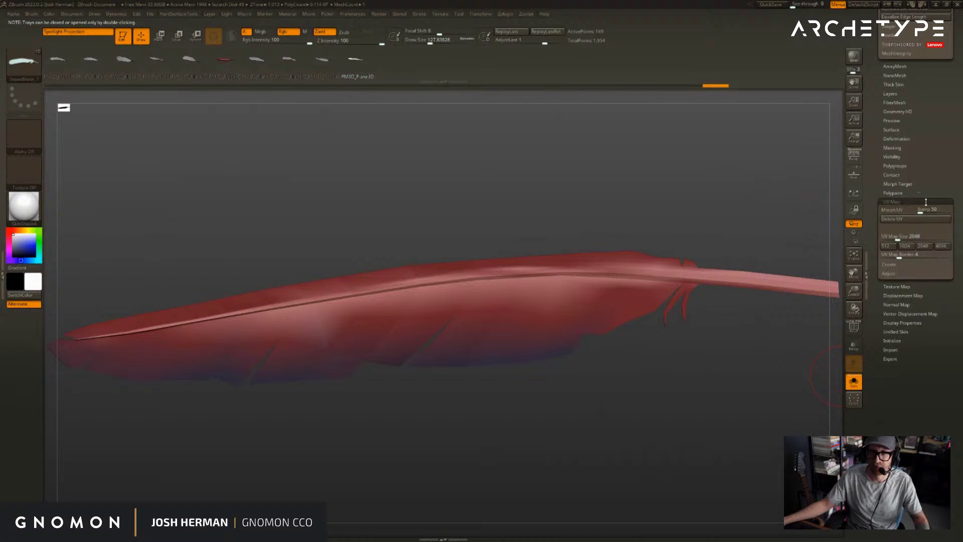
click(897, 286)
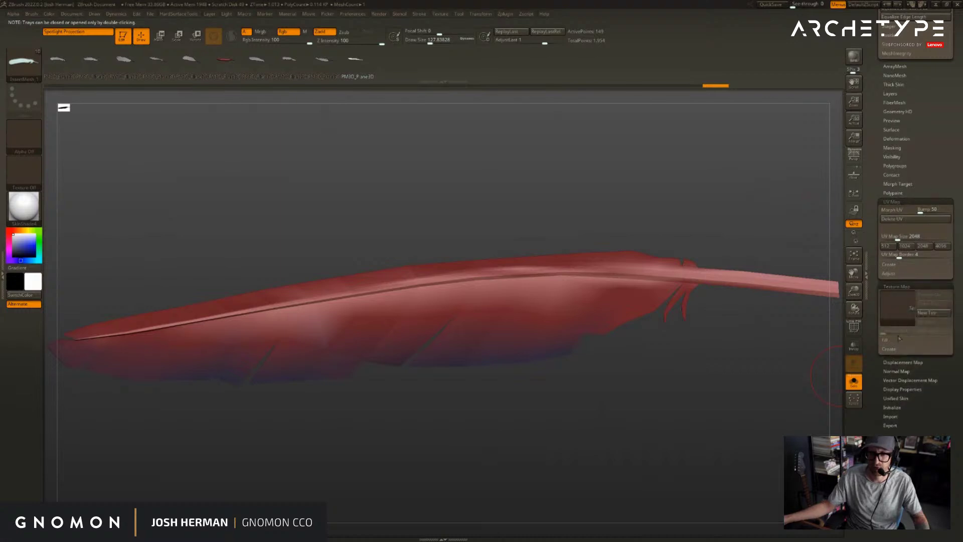
click(889, 350)
click(899, 358)
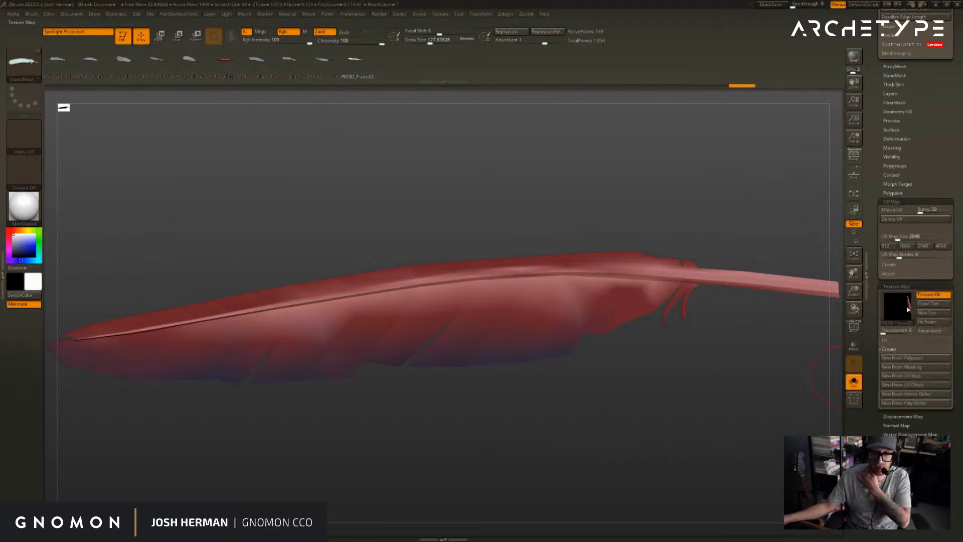
mouse_move(906, 312)
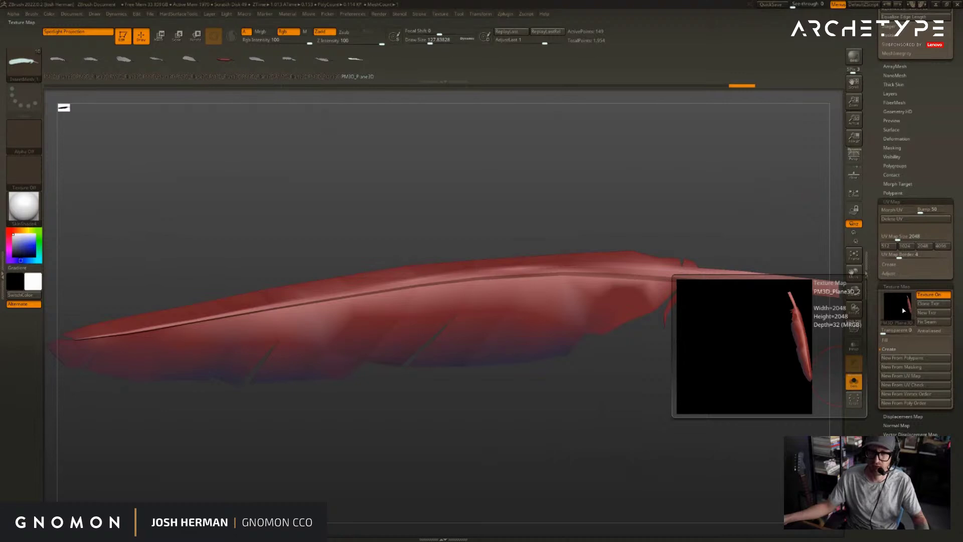
- Create a new texture map from polypaint for each of the unpainted white feathers
key(Up)
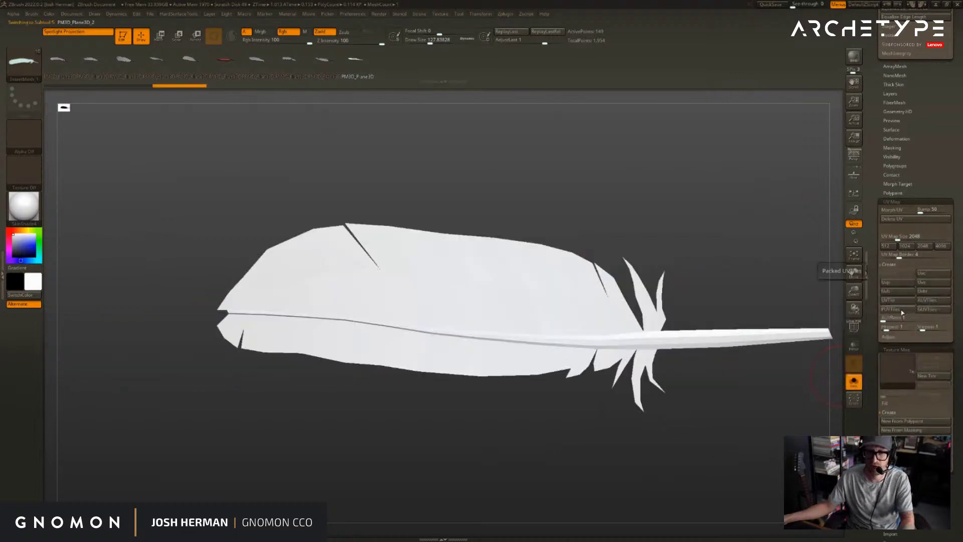
click(899, 423)
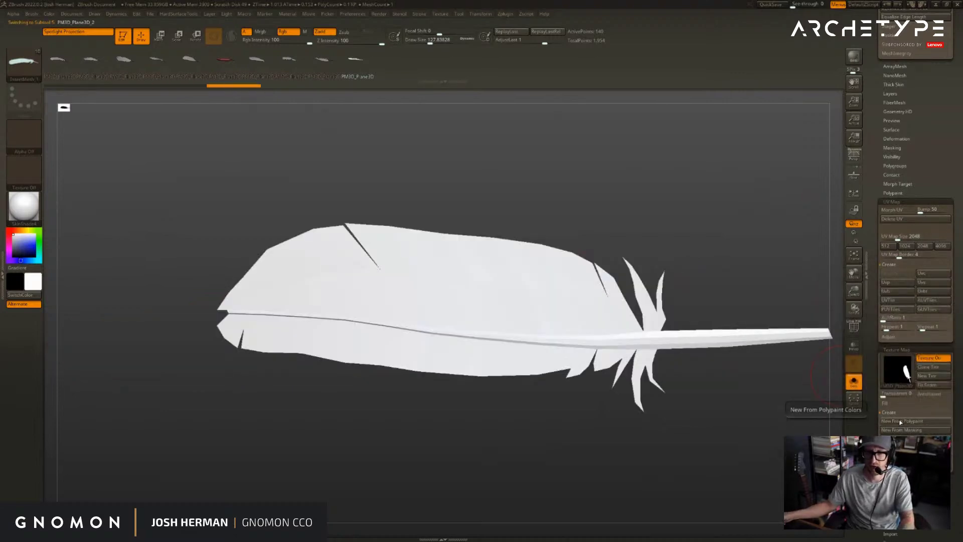
key(Down)
key(Down)
key(Up)
key(Up)
key(Up)
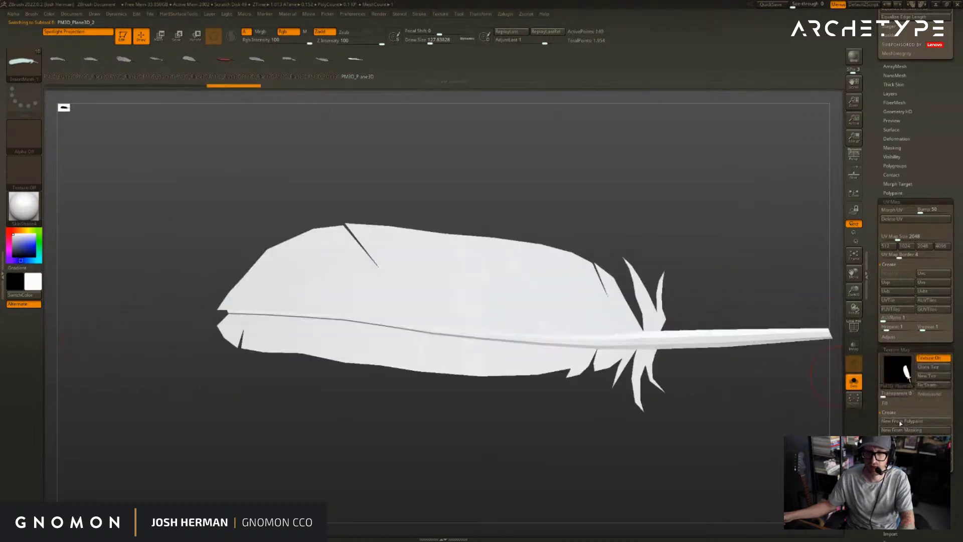
click(900, 424)
key(Up)
click(901, 423)
key(Up)
click(902, 423)
key(Up)
- Go through the feather subtools and check each one's texture map, finishing on the red feather
mouse_move(879, 377)
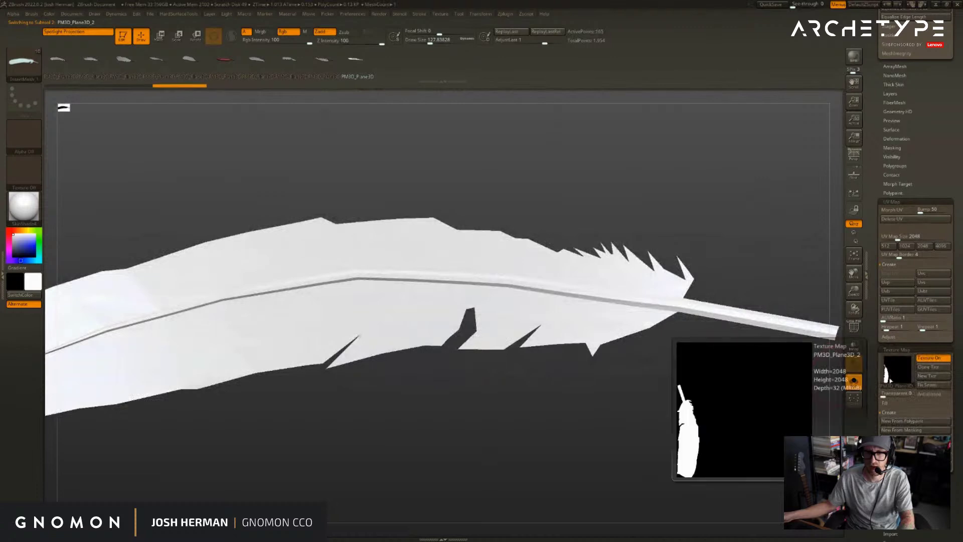
key(Down)
key(Down)
key(Up)
key(Down)
key(Up)
key(Down)
key(Down)
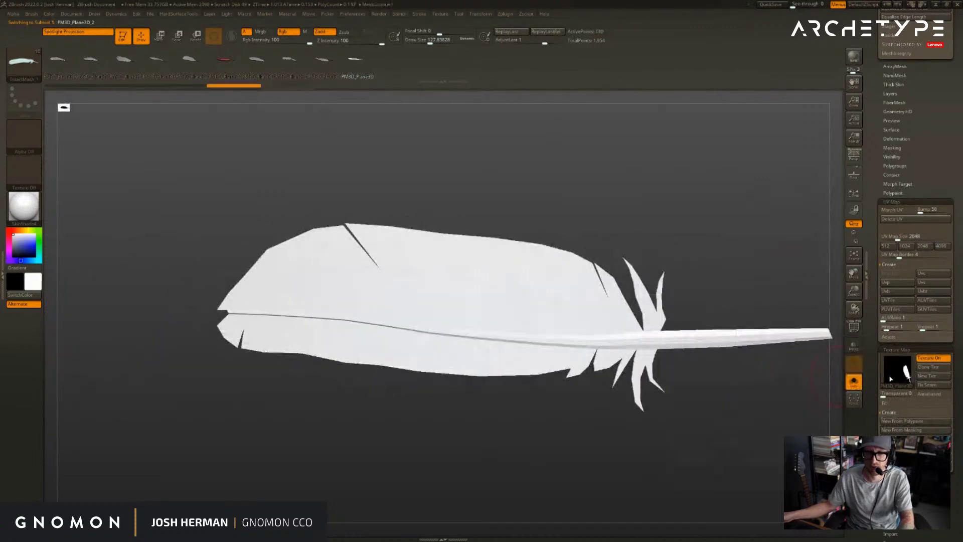
key(Up)
key(Up)
key(Up)
key(Down)
key(Down)
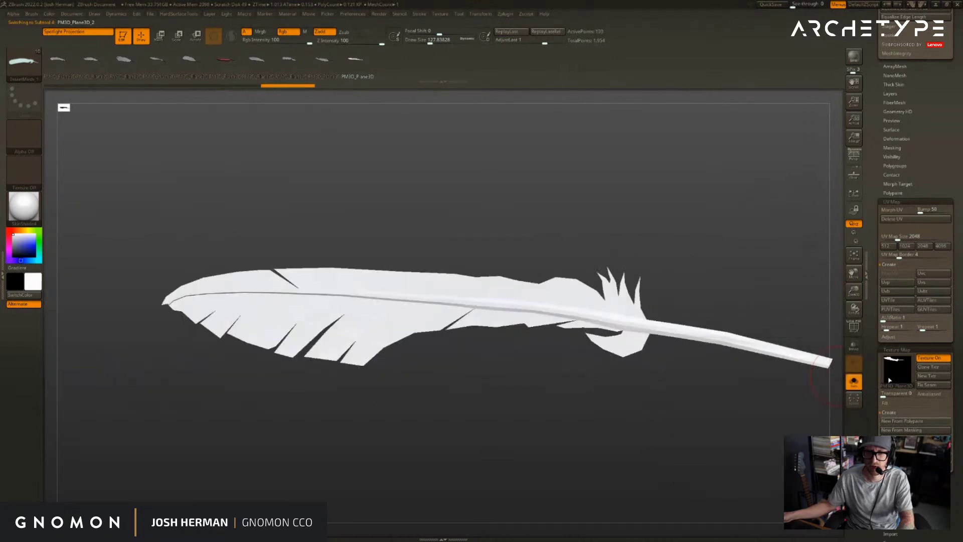
key(Down)
key(Down)
key(Down)
key(Up)
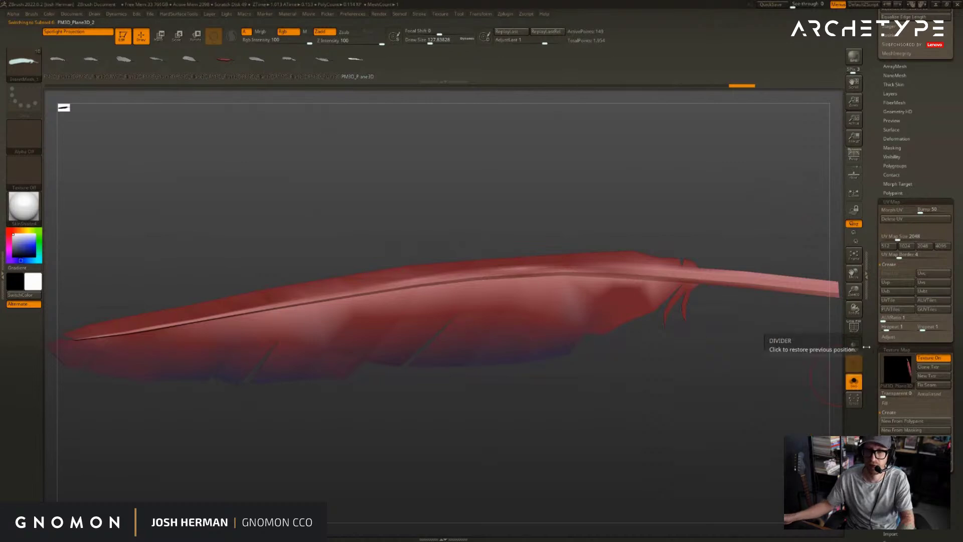
click(897, 375)
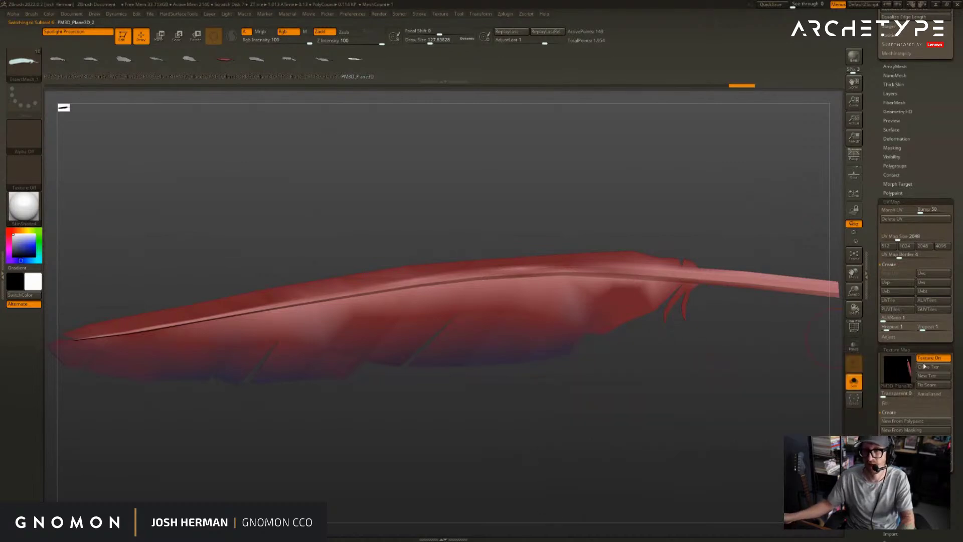
mouse_move(905, 370)
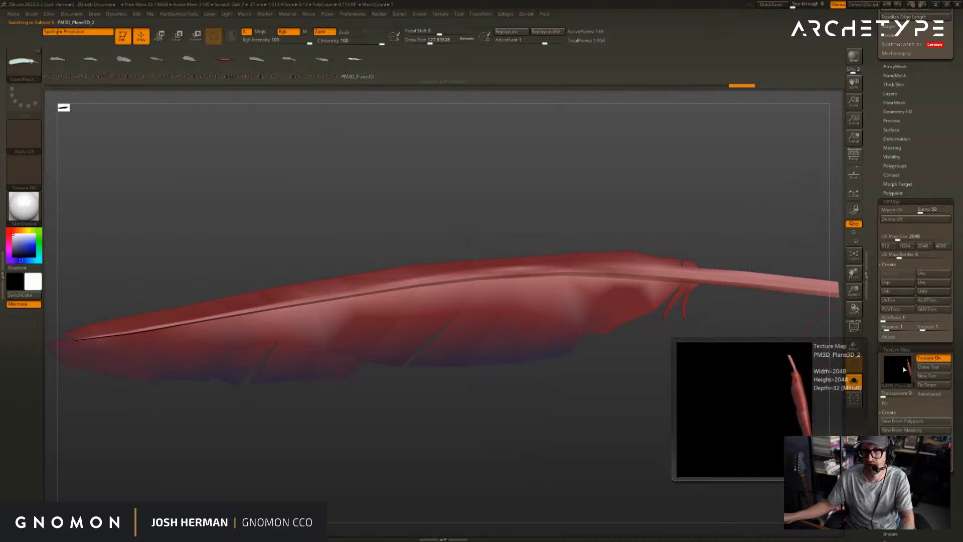
- Show all the feathers together again and create a new multi-mesh insert brush from the textured versions
drag(945, 166, 934, 308)
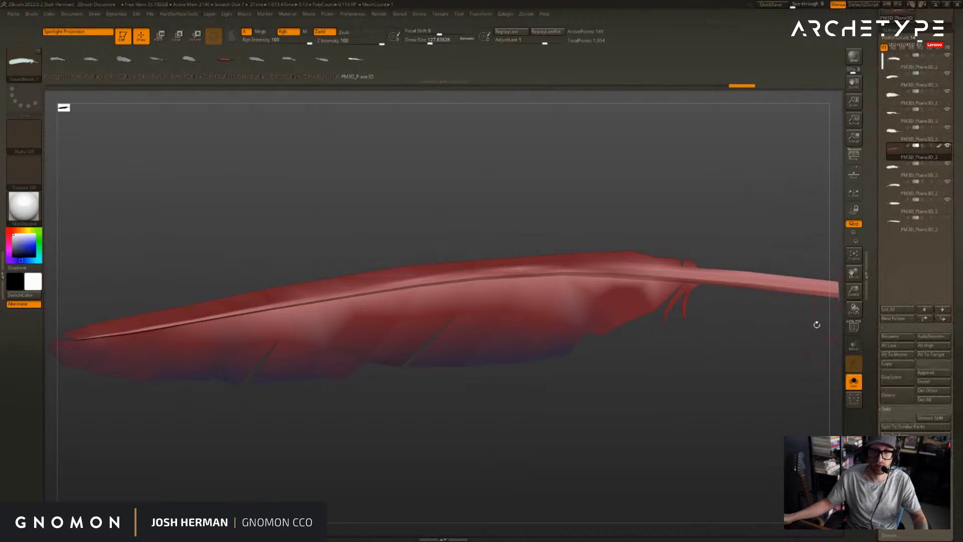
key(alt+q)
alt+drag(697, 183, 750, 198)
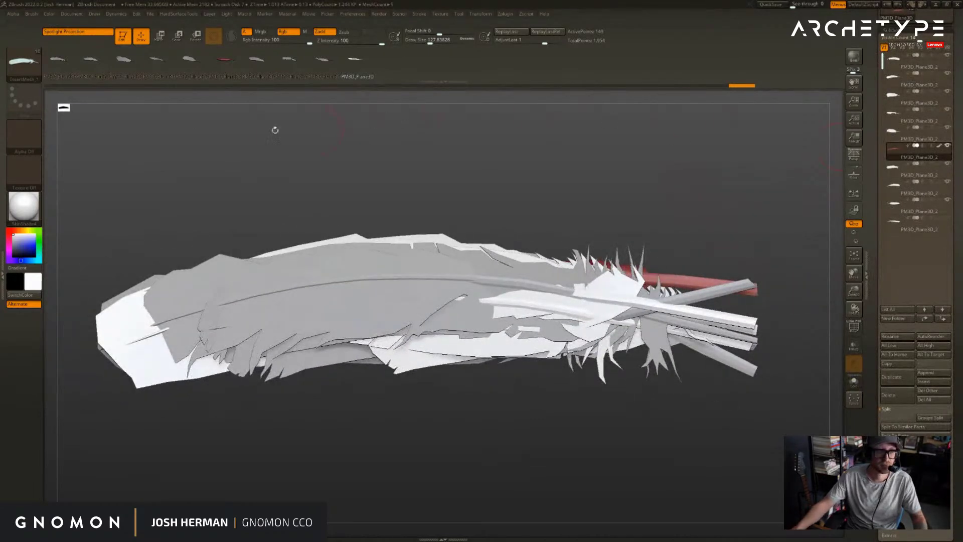
click(31, 14)
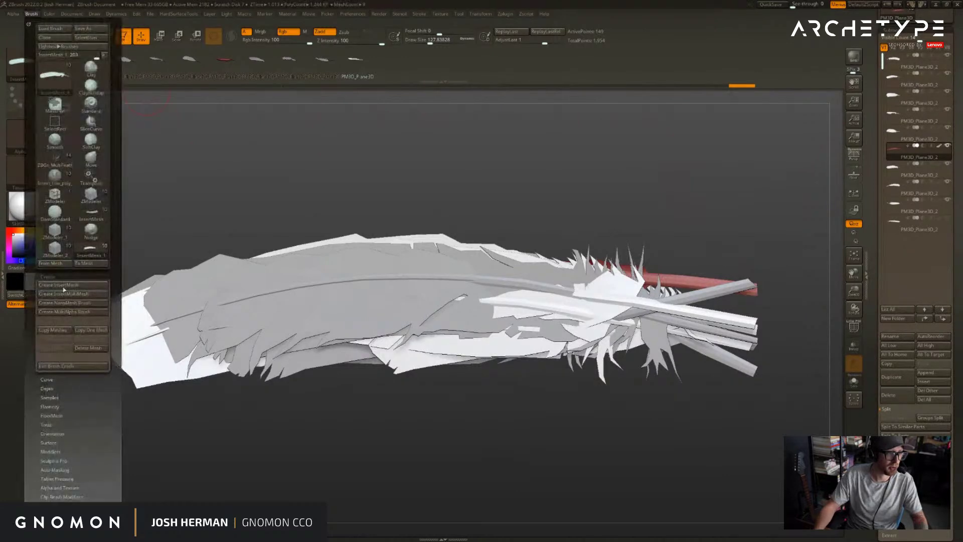
click(65, 304)
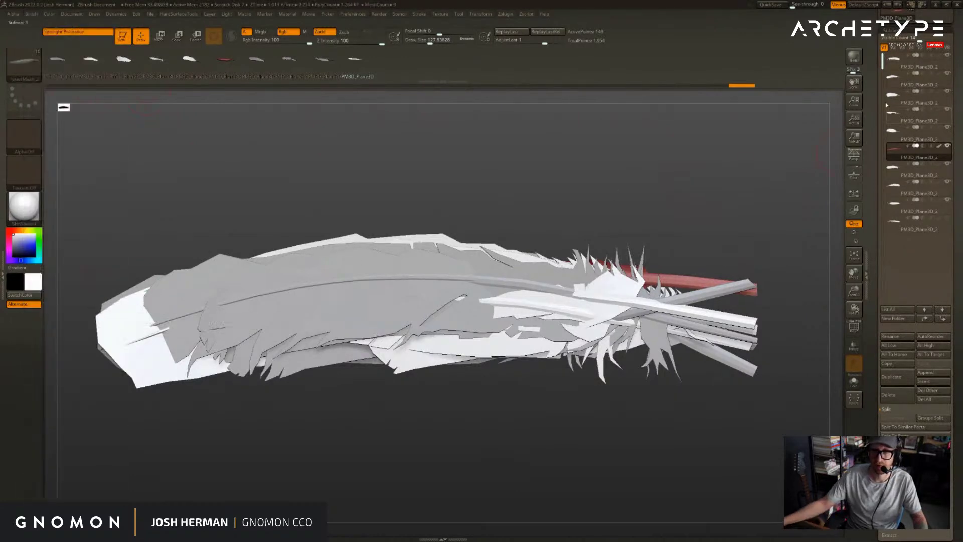
- Switch to the Sage creature tool and turn off the polypaint display on its robe, close up on the back
scroll(891, 108, up, 5)
click(895, 137)
drag(602, 194, 728, 214)
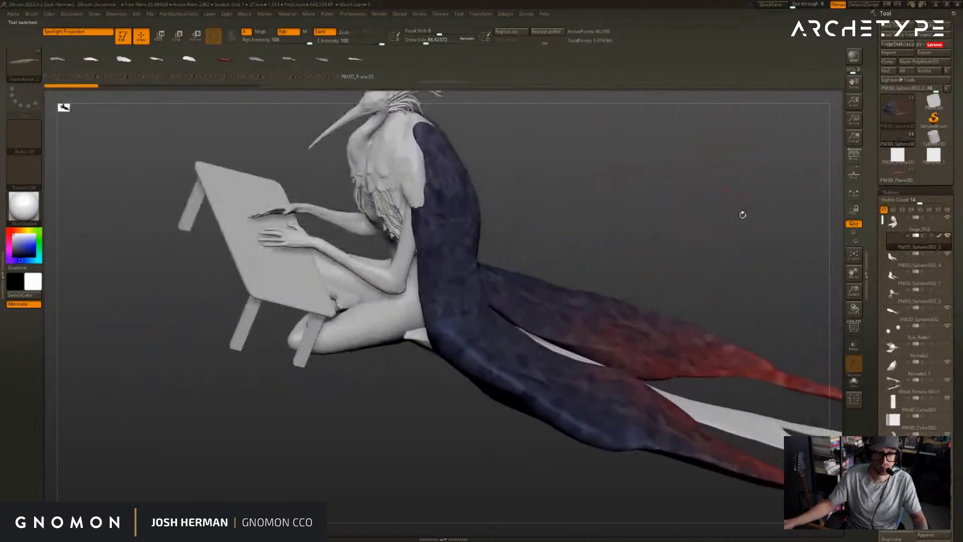
click(939, 235)
drag(569, 172, 401, 163)
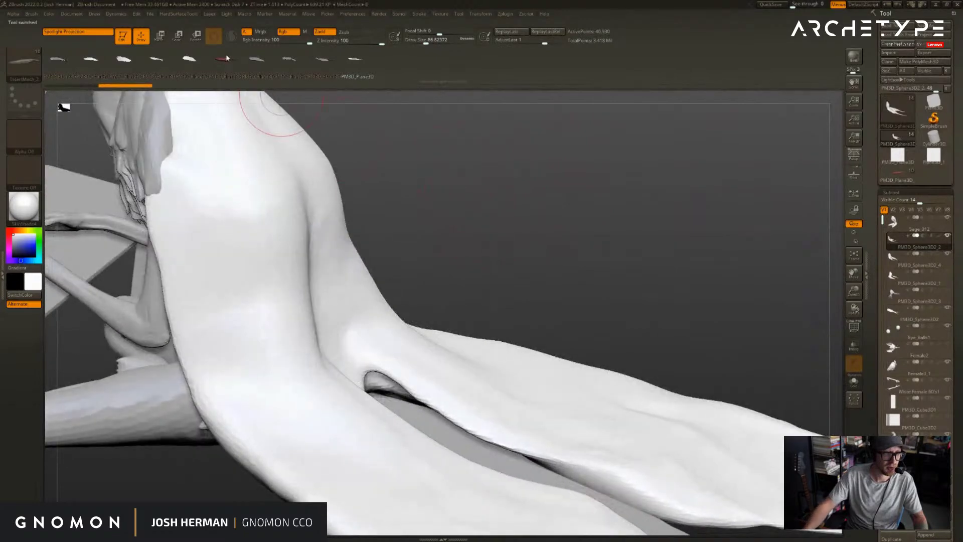
- Insert a mirrored pair of feathers on the robe's upper back, and show the isolated robe with its polypaint on
mouse_move(248, 211)
mouse_down()
mouse_move(258, 329)
mouse_move(255, 310)
mouse_up()
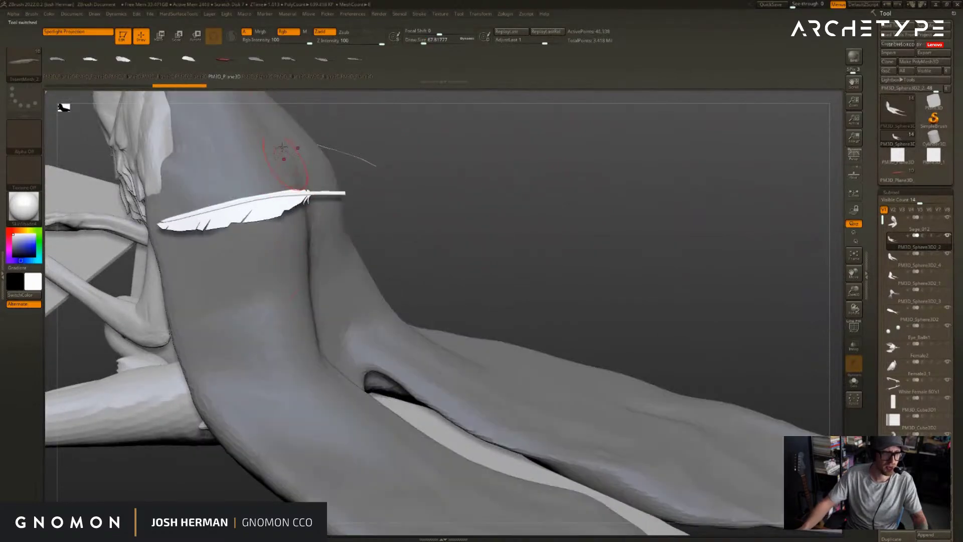
key(ctrl+z)
drag(271, 151, 228, 200)
mouse_move(536, 165)
mouse_down()
mouse_move(459, 200)
mouse_move(532, 196)
mouse_move(477, 204)
mouse_move(416, 149)
mouse_move(450, 146)
mouse_move(323, 251)
mouse_move(350, 325)
mouse_move(424, 307)
mouse_move(456, 216)
mouse_move(442, 215)
mouse_move(623, 190)
mouse_move(623, 219)
mouse_move(677, 229)
mouse_move(614, 219)
mouse_up()
key(ctrl+z)
key(ctrl+z)
key(alt+s)
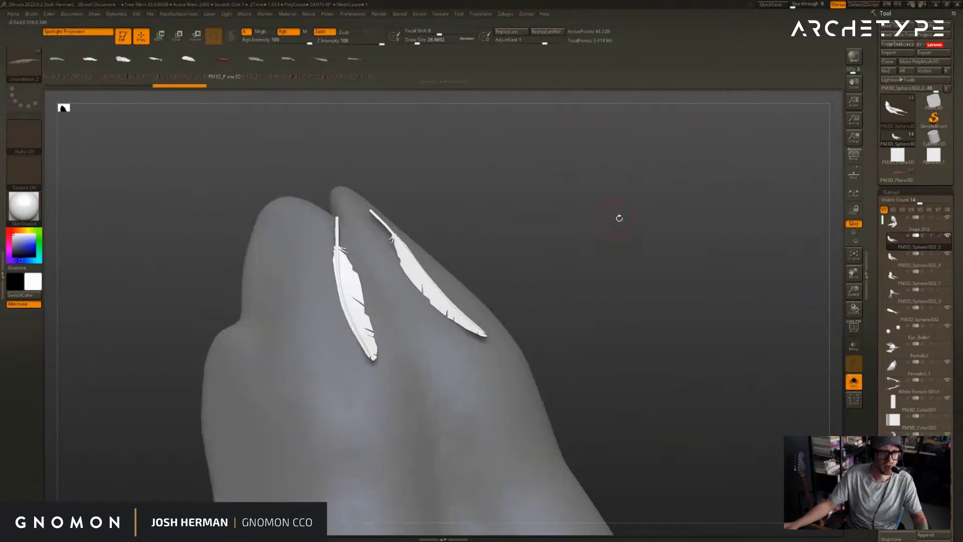
key(alt+c)
mouse_move(559, 206)
mouse_down()
mouse_move(669, 187)
mouse_move(657, 201)
mouse_up()
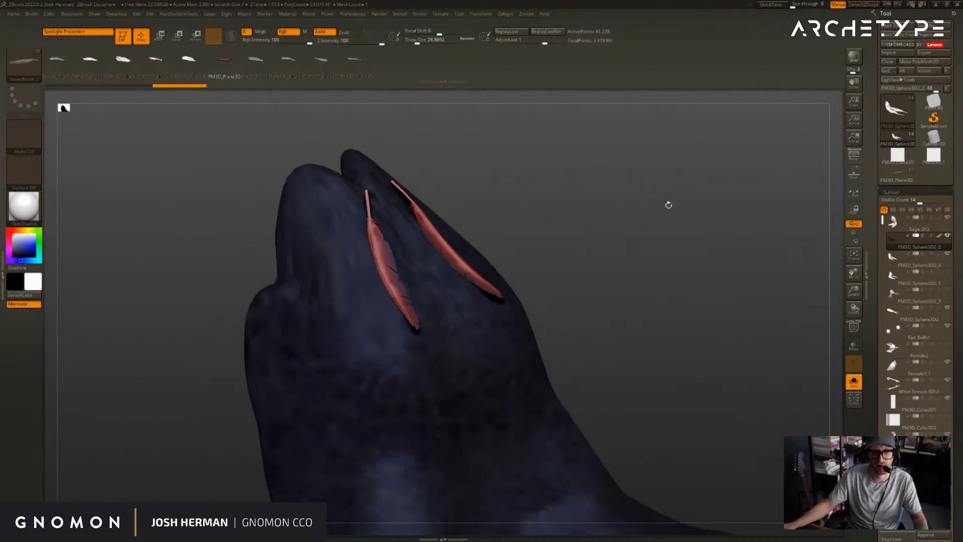
- Examine the polypainted feathers on the robe's upper back and undo the placed pair
scroll(882, 273, down, 5)
drag(792, 247, 740, 282)
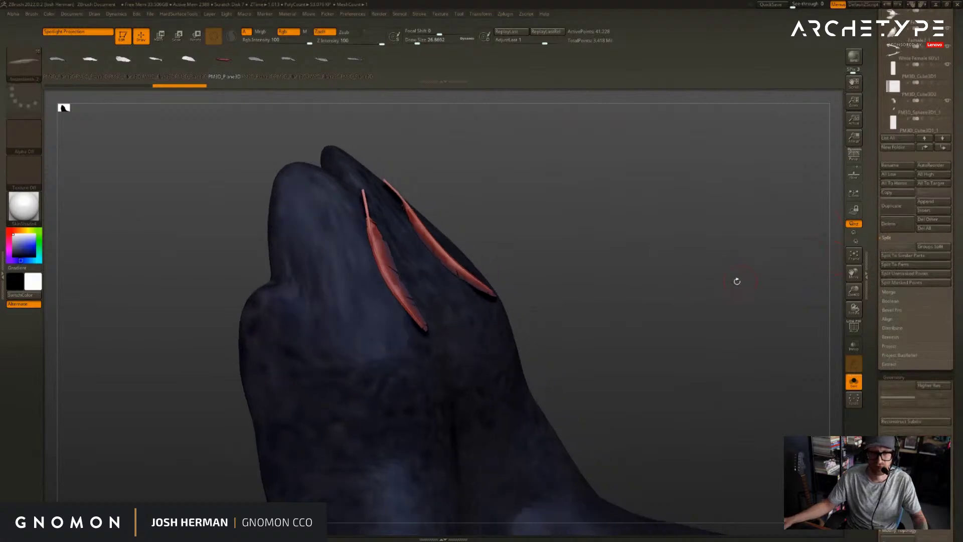
drag(370, 278, 377, 315)
drag(627, 252, 757, 238)
scroll(871, 287, up, 3)
drag(636, 256, 683, 224)
key(b)
key(m)
key(v)
key(ctrl+z)
key(ctrl+z)
- Try laying mirrored pairs of feathers sideways across the robe's back, and undo them
drag(395, 271, 385, 406)
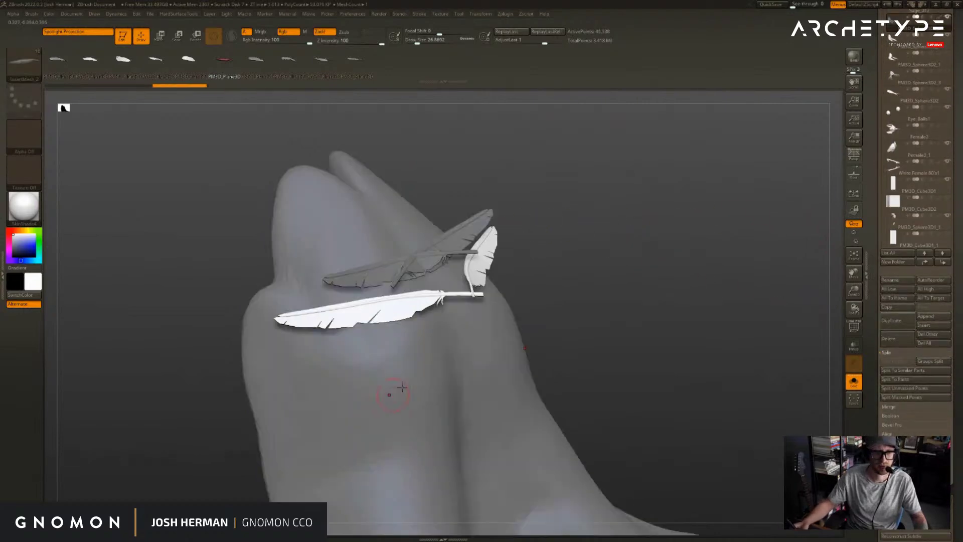
drag(417, 375, 434, 428)
ctrl+drag(606, 287, 630, 296)
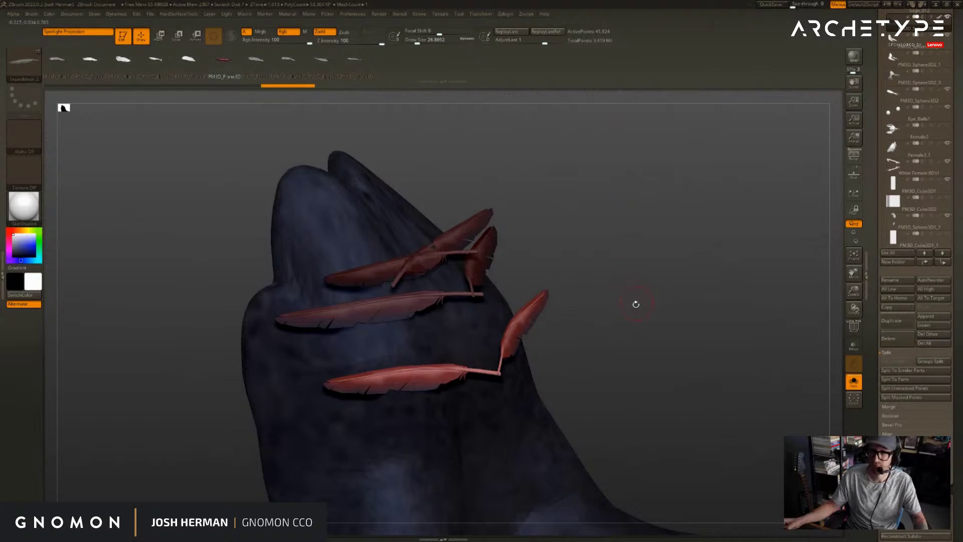
key(ctrl+z)
key(ctrl+z)
key(ctrl+z)
key(ctrl+z)
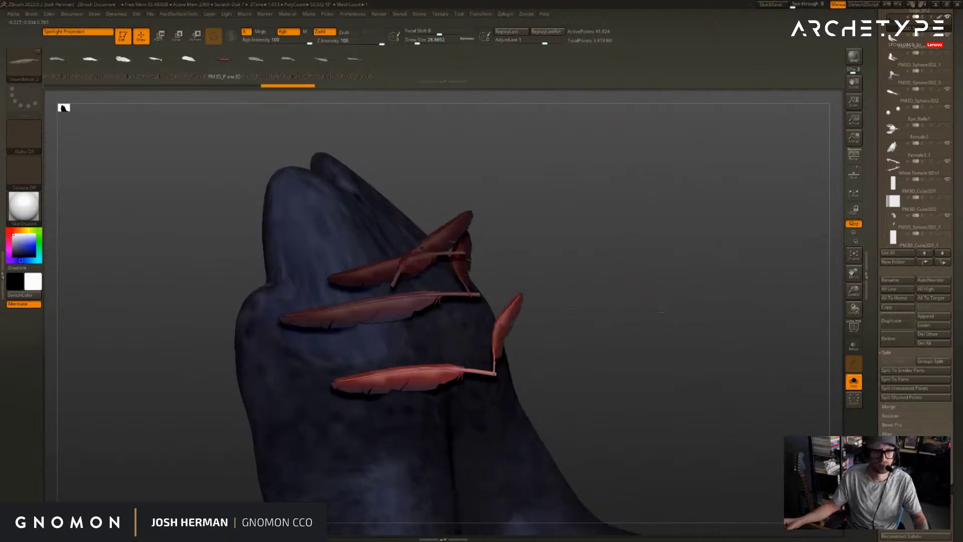
- Insert overlapping mirrored pairs of feathers hanging downward from the centre of the robe's upper back
drag(876, 288, 847, 190)
drag(395, 277, 439, 287)
drag(380, 312, 405, 360)
drag(594, 259, 648, 276)
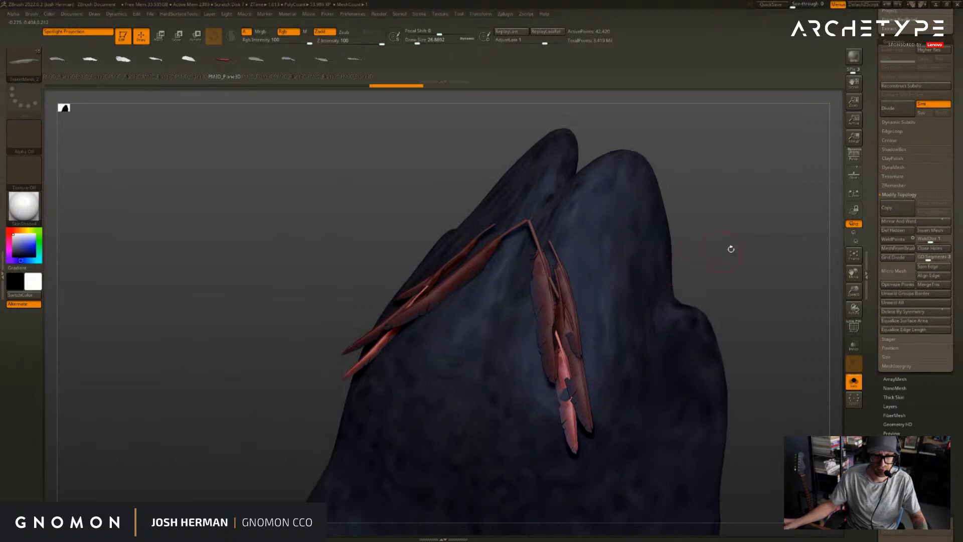
- Try adjusting the layered feathers on the upper back, and undo the last changes
drag(723, 250, 617, 240)
drag(621, 302, 727, 352)
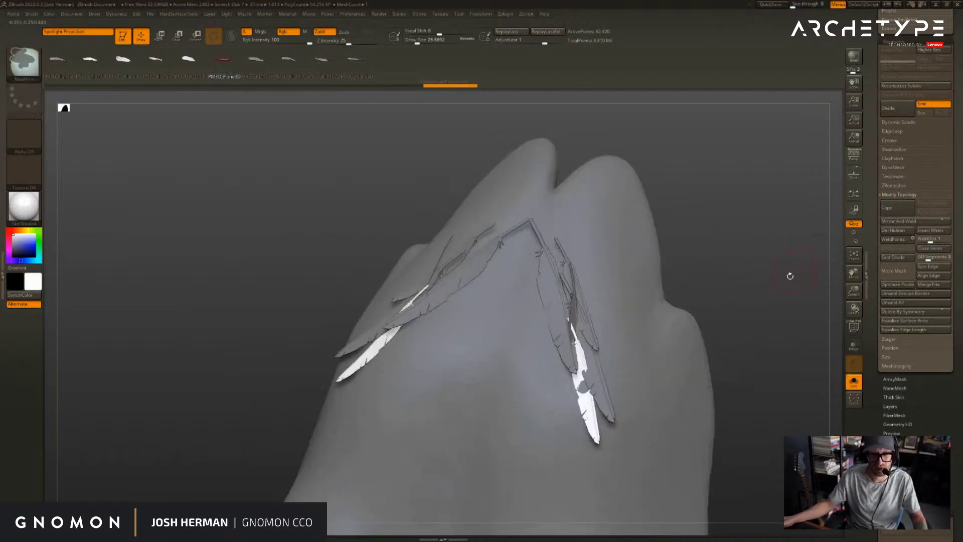
mouse_move(759, 281)
mouse_down()
mouse_move(746, 196)
mouse_move(765, 241)
mouse_move(666, 207)
mouse_move(684, 209)
mouse_up()
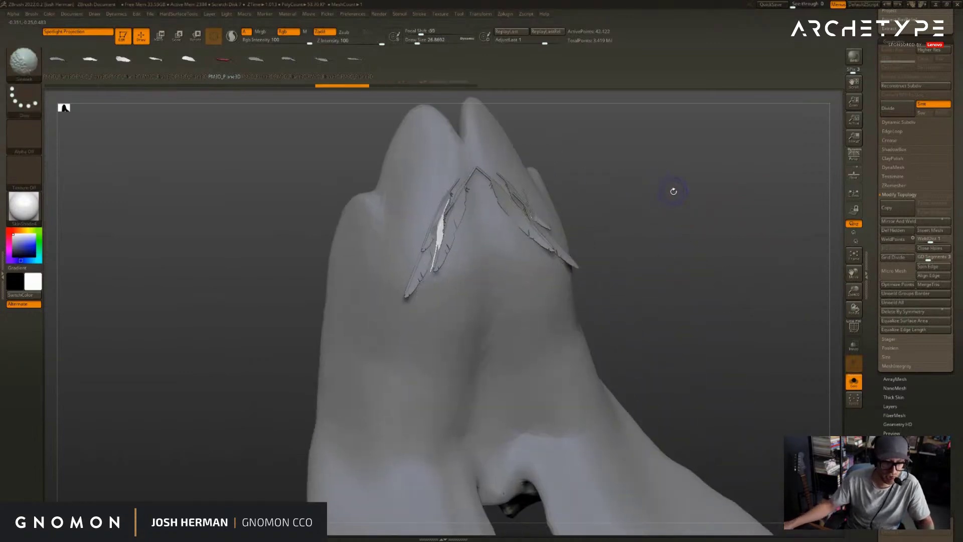
key(ctrl+z)
- Show the whole creature again and check the robe's UV map and texture map settings
scroll(927, 371, down, 3)
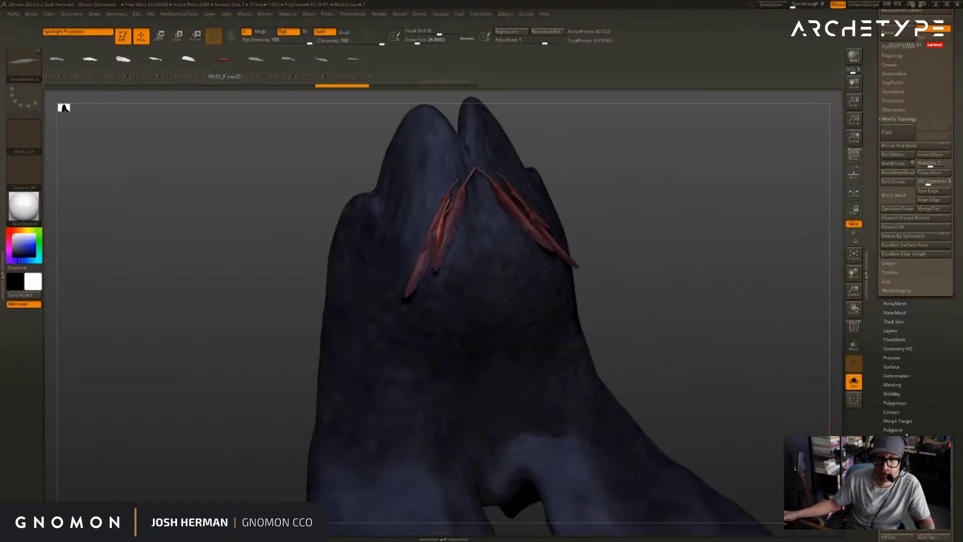
scroll(929, 275, down, 8)
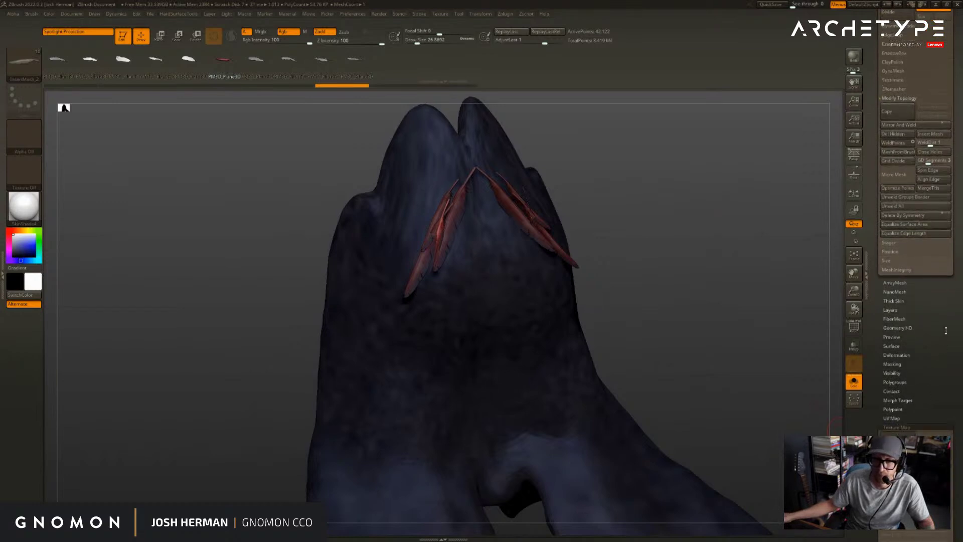
drag(780, 225, 753, 261)
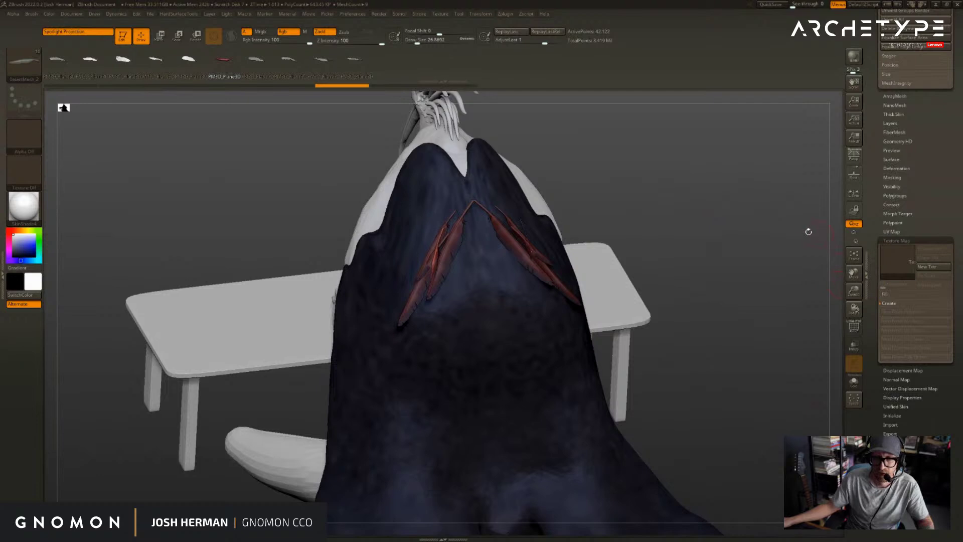
click(891, 232)
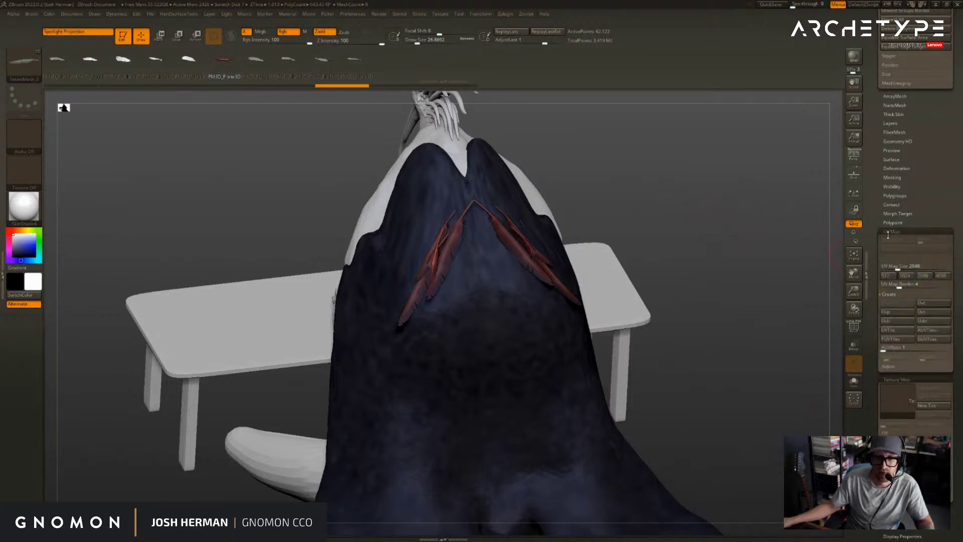
click(895, 232)
drag(816, 234, 743, 220)
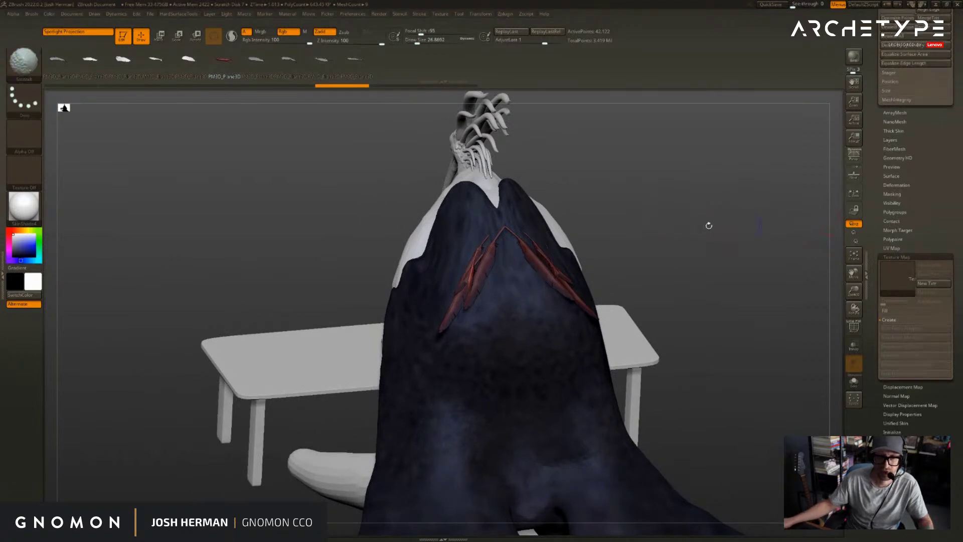
- Hide the feather polygroups, split them off the robe into their own subtool, and select that subtool
key(shift+f)
mouse_move(667, 213)
mouse_down()
mouse_move(694, 230)
mouse_move(733, 223)
mouse_move(718, 210)
mouse_move(673, 266)
mouse_up()
ctrl+shift+click(561, 291)
ctrl+shift+click(678, 248)
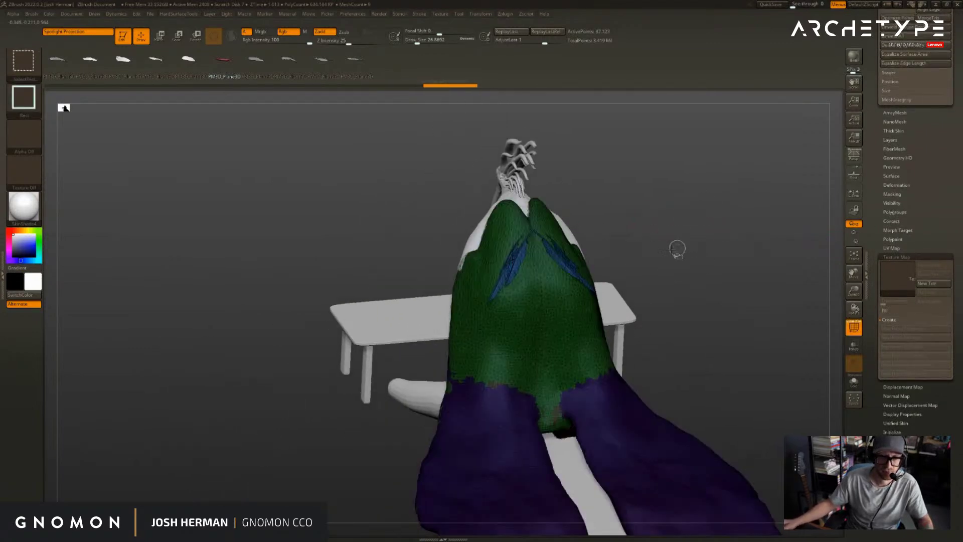
ctrl+shift+click(568, 263)
ctrl+shift+click(677, 232)
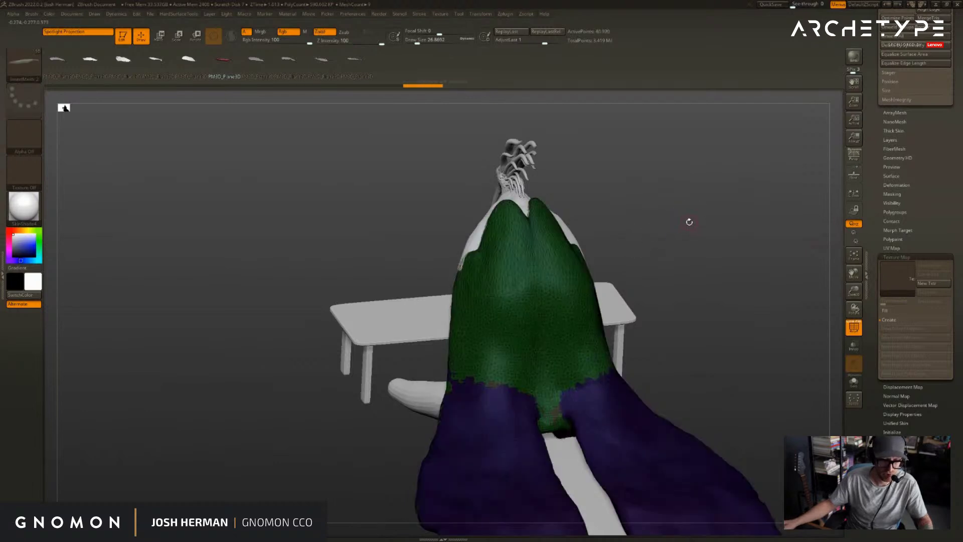
key(space)
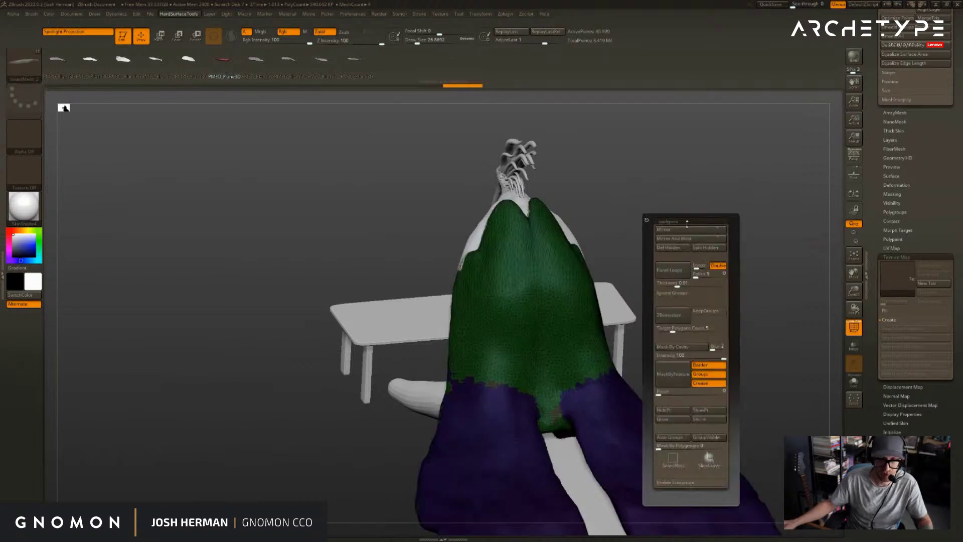
click(710, 247)
key(space)
key(alt+Down)
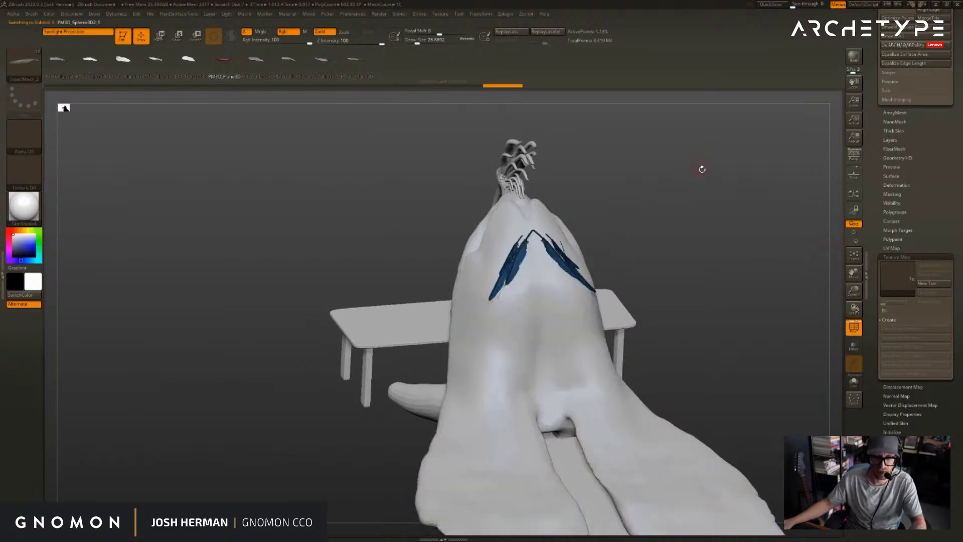
- Turn off the polyframe and check the UV map settings and available textures for the split feathers
alt+drag(718, 175, 759, 287)
key(shift+f)
click(894, 247)
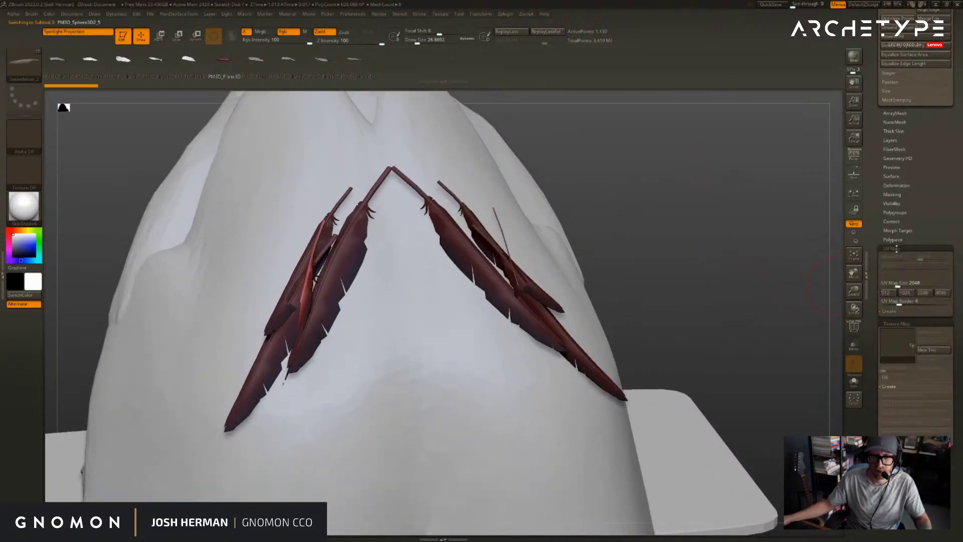
click(896, 248)
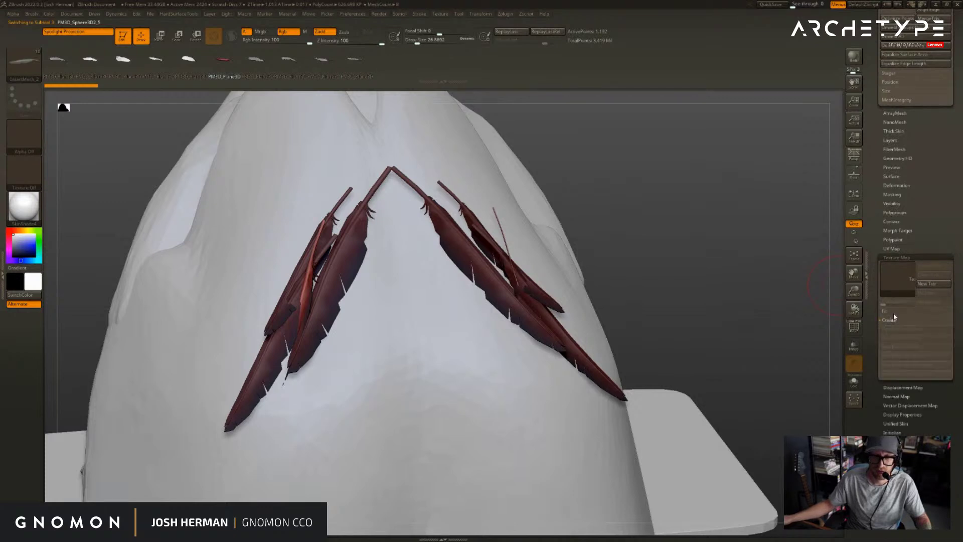
click(897, 279)
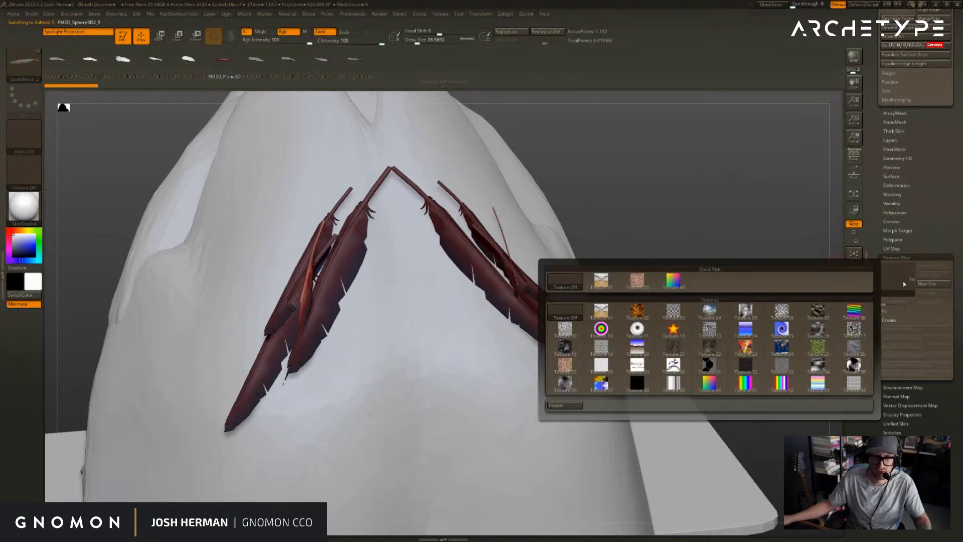
alt+drag(797, 263, 823, 260)
- Switch to the feather tool and clone the red feather's texture map into the texture library
drag(928, 226, 922, 312)
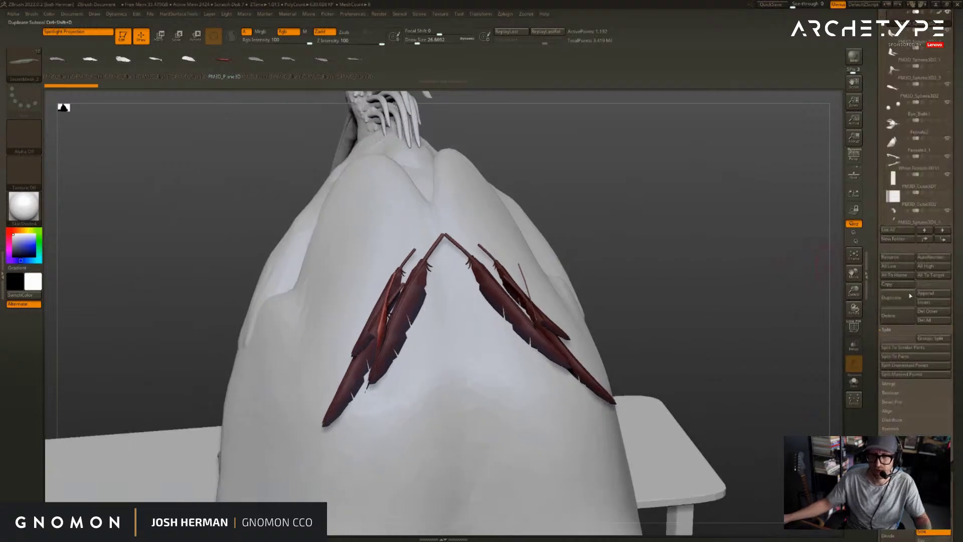
drag(870, 167, 869, 370)
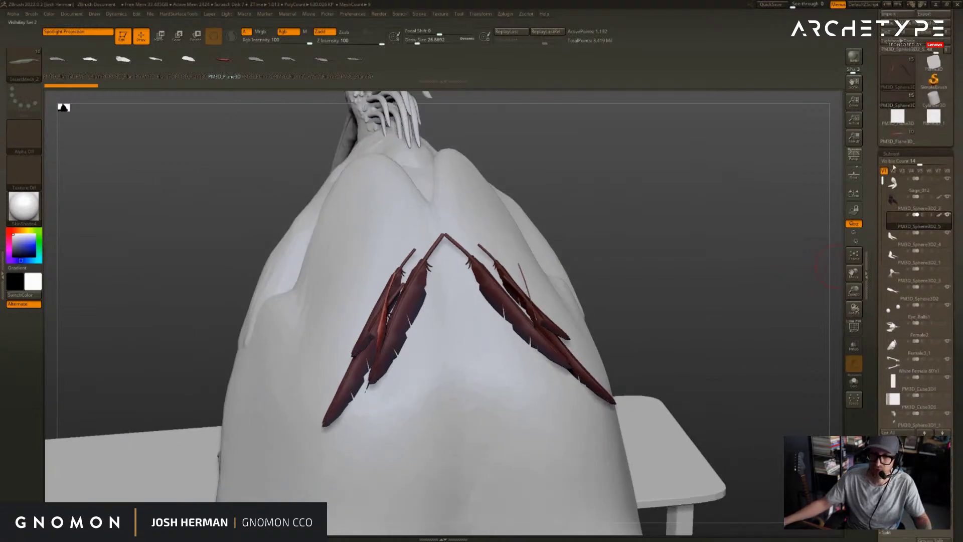
click(896, 142)
alt+drag(803, 198, 597, 225)
click(854, 382)
alt+drag(782, 166, 675, 236)
key(f)
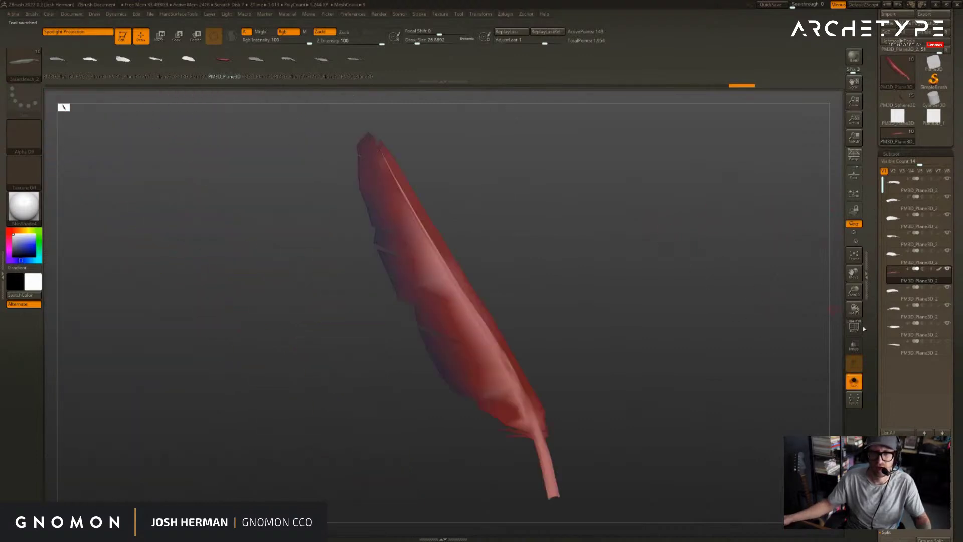
scroll(899, 267, down, 8)
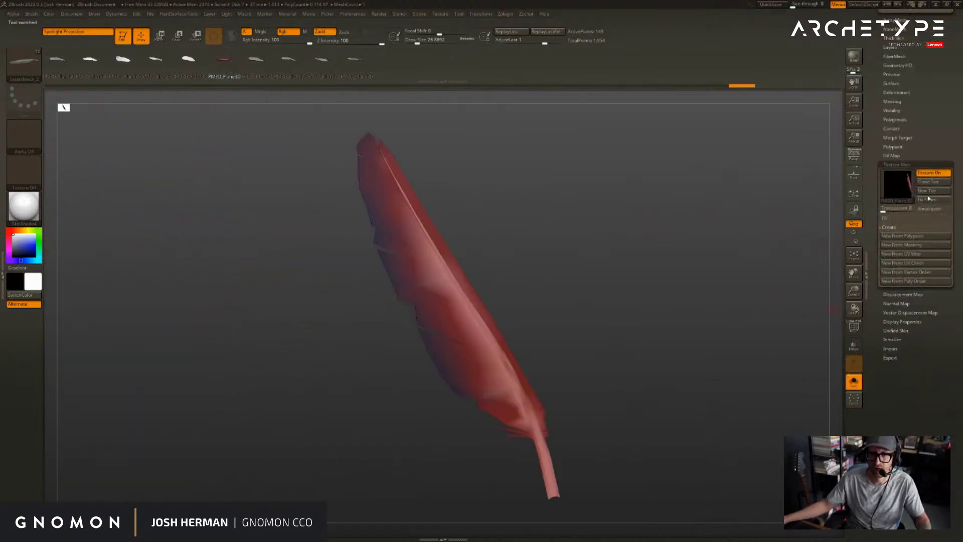
click(933, 181)
- Return to the Sage creature, turn off the split feathers' polypaint, and assign them the cloned PM3D_Plane3D texture
scroll(916, 268, up, 8)
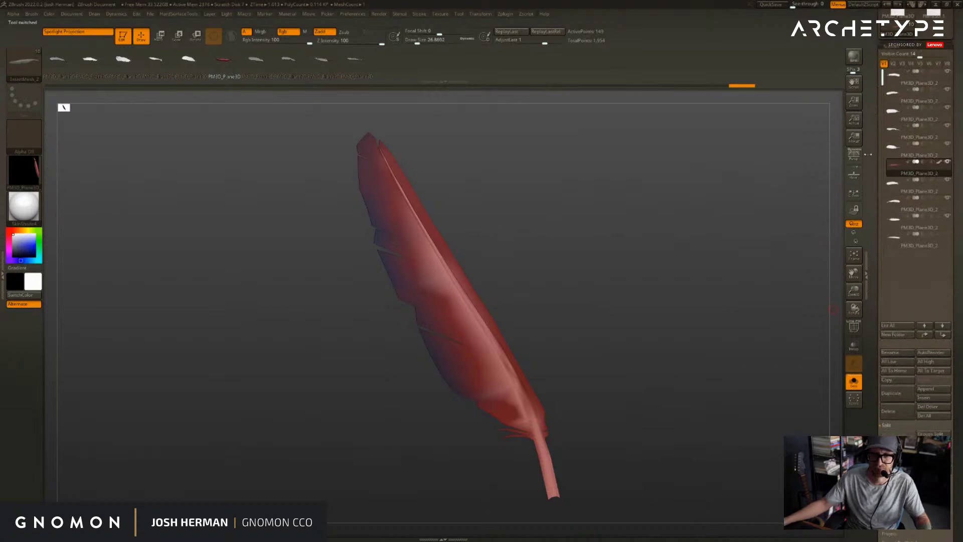
scroll(873, 190, up, 3)
click(899, 136)
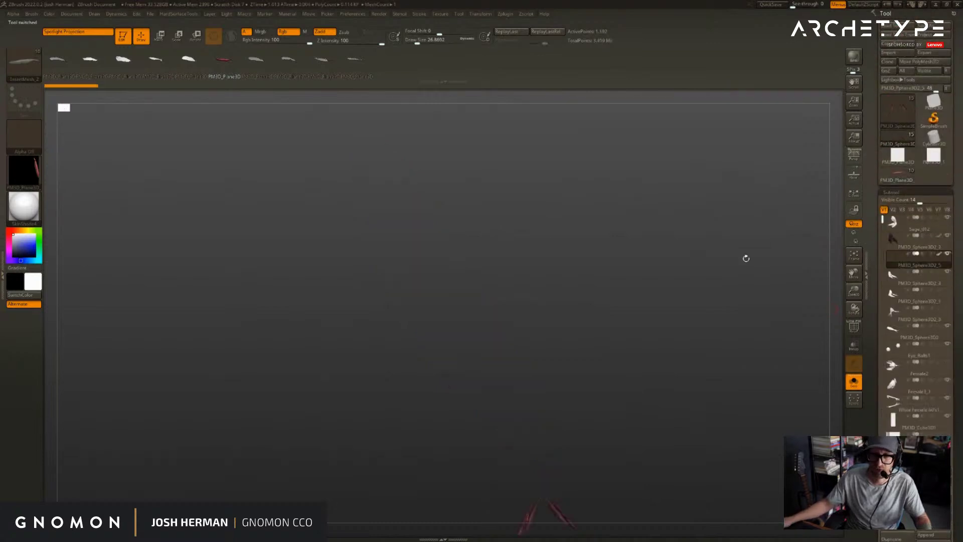
ctrl+right_drag(771, 266, 731, 250)
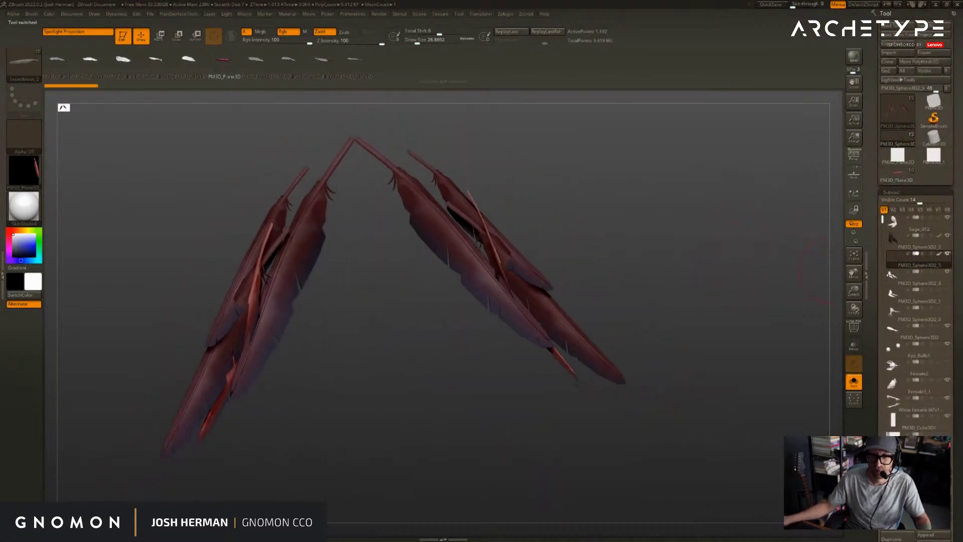
click(938, 257)
scroll(887, 138, down, 5)
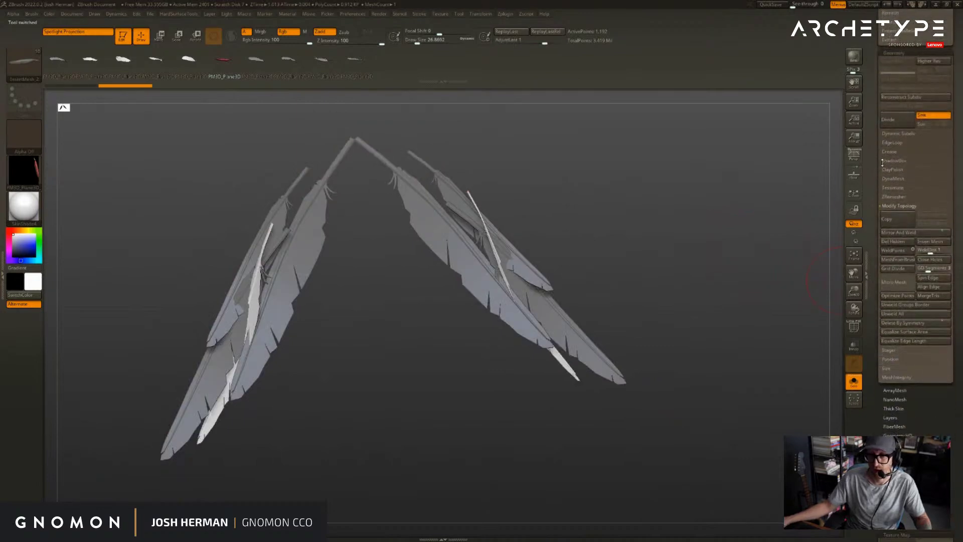
click(886, 289)
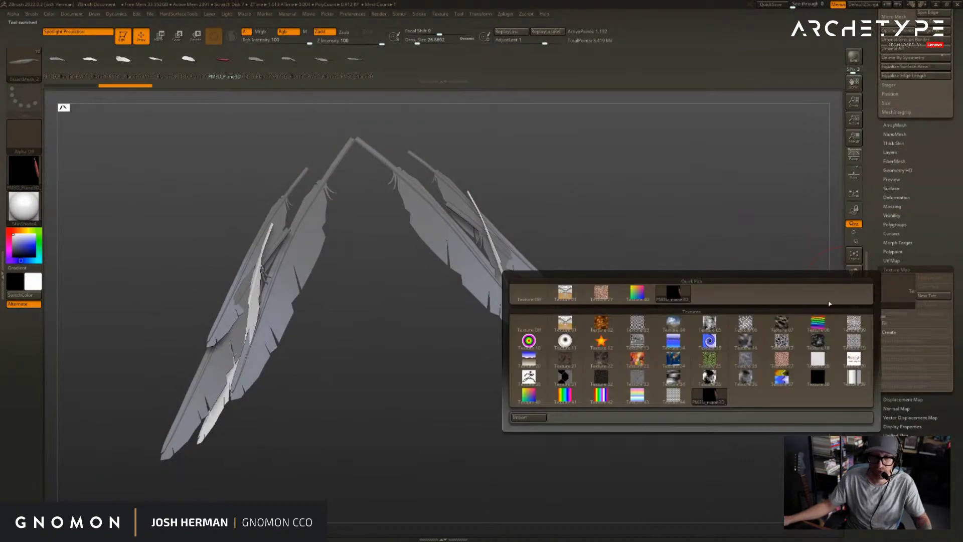
click(673, 292)
click(648, 307)
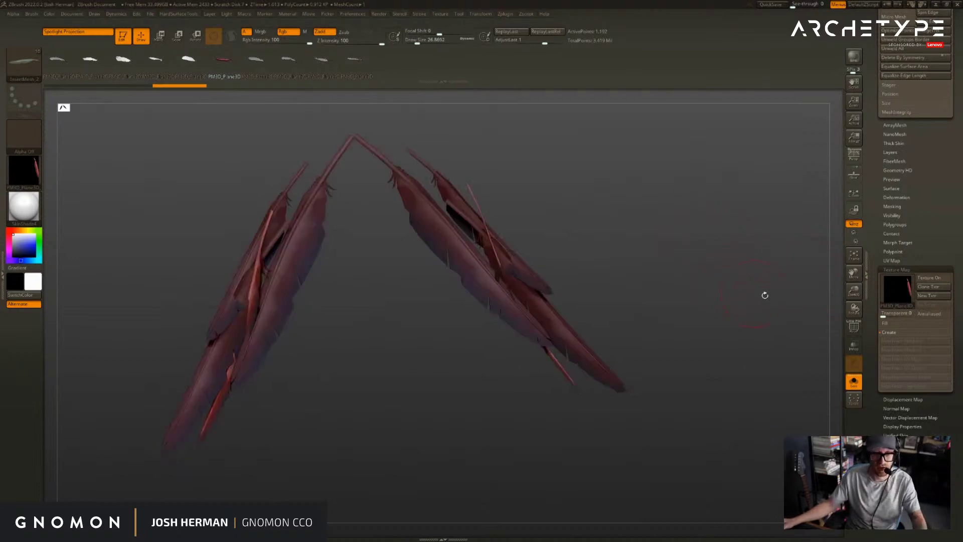
- Set the split feathers' texture map back to Texture Off
click(892, 301)
click(544, 299)
mouse_move(716, 260)
mouse_down()
mouse_move(678, 264)
mouse_move(752, 260)
mouse_up()
- Switch to the feather tool, frame the red feather and look at the textures offered for its texture map
drag(920, 222, 921, 401)
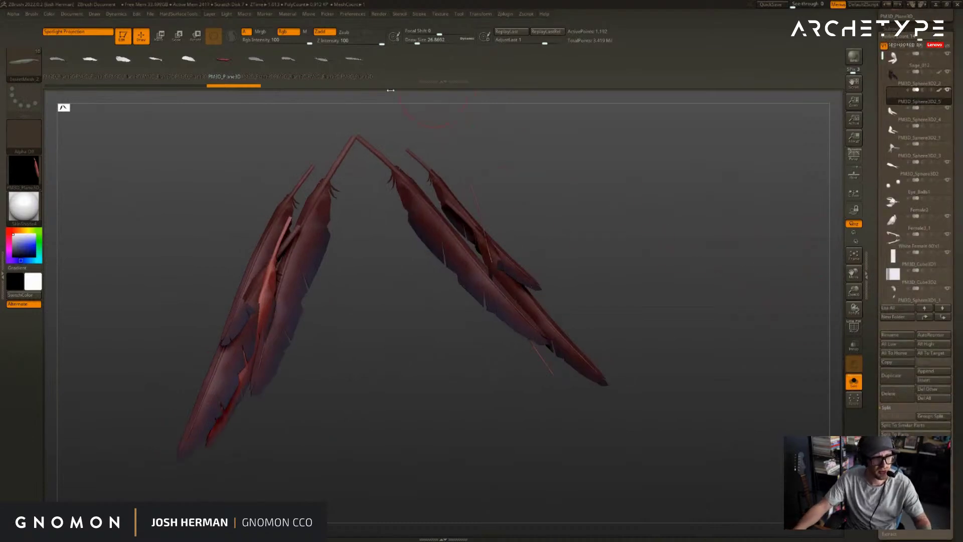
drag(873, 164, 869, 238)
click(892, 176)
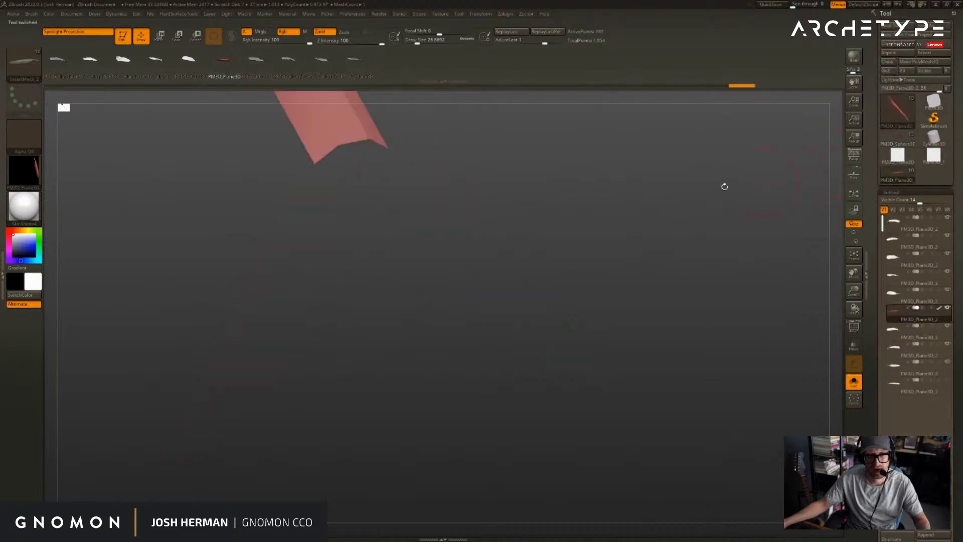
key(f)
drag(685, 217, 878, 168)
drag(901, 426, 901, 204)
click(898, 223)
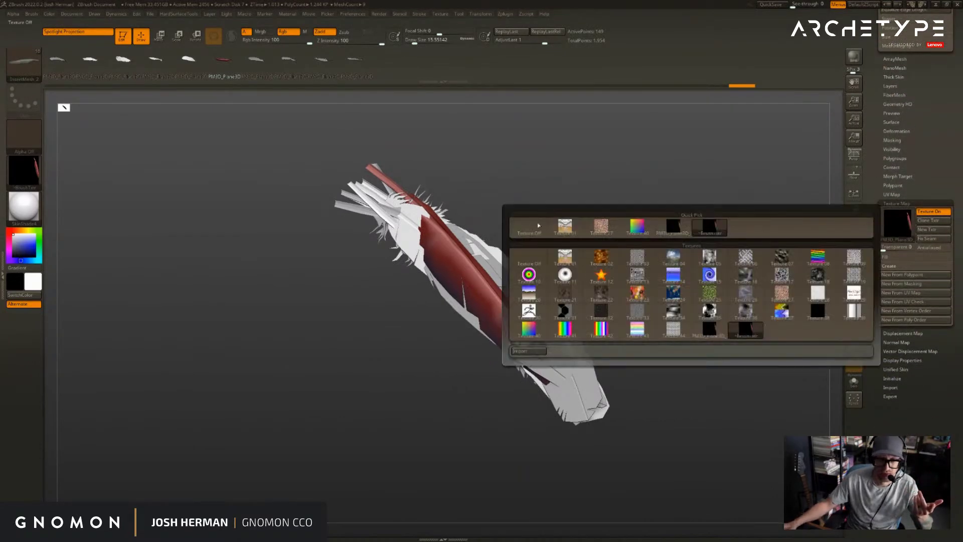
click(563, 224)
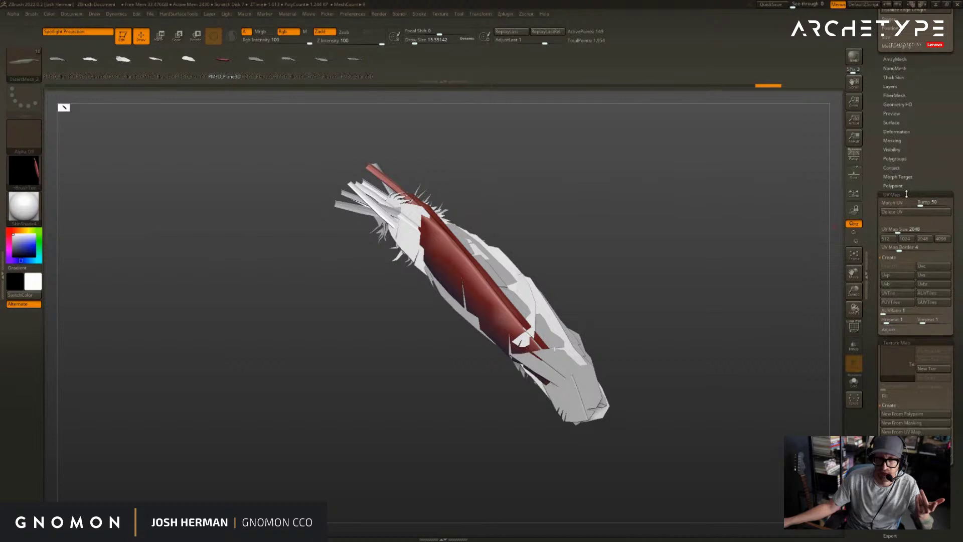
- Check the red feather's UV map settings and its texture map options
click(896, 236)
click(904, 276)
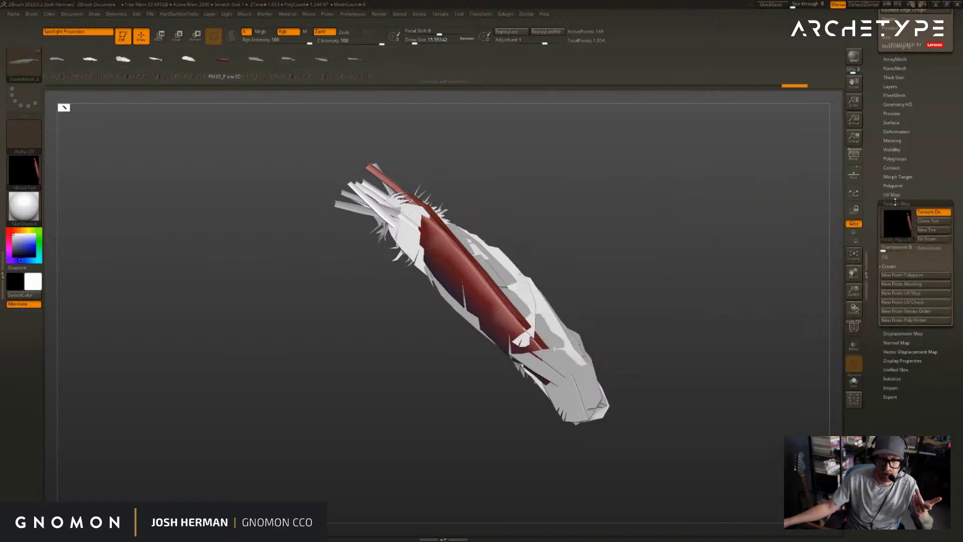
mouse_move(898, 230)
scroll(908, 217, up, 5)
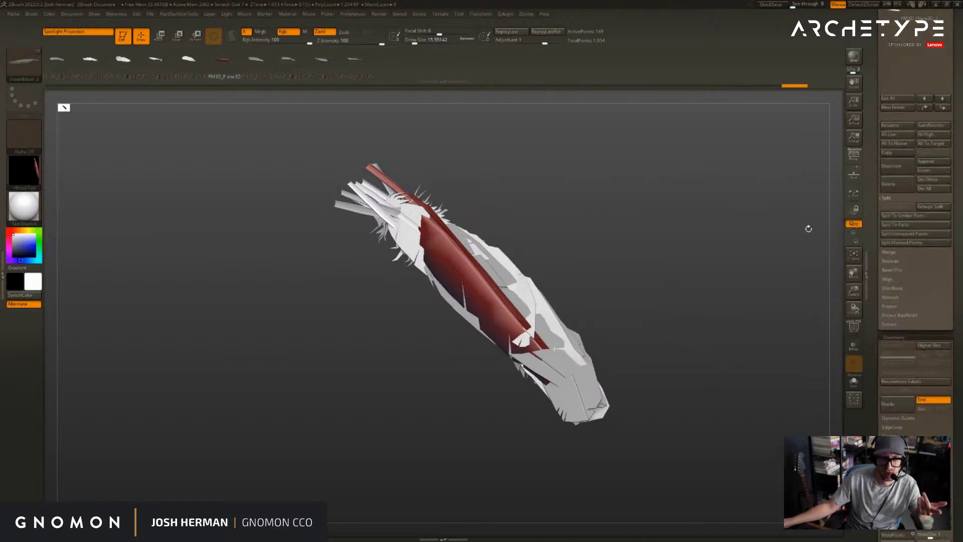
- Choose the InsertMesh_1 brush and return to the Sage creature with the white board subtool active
key(b)
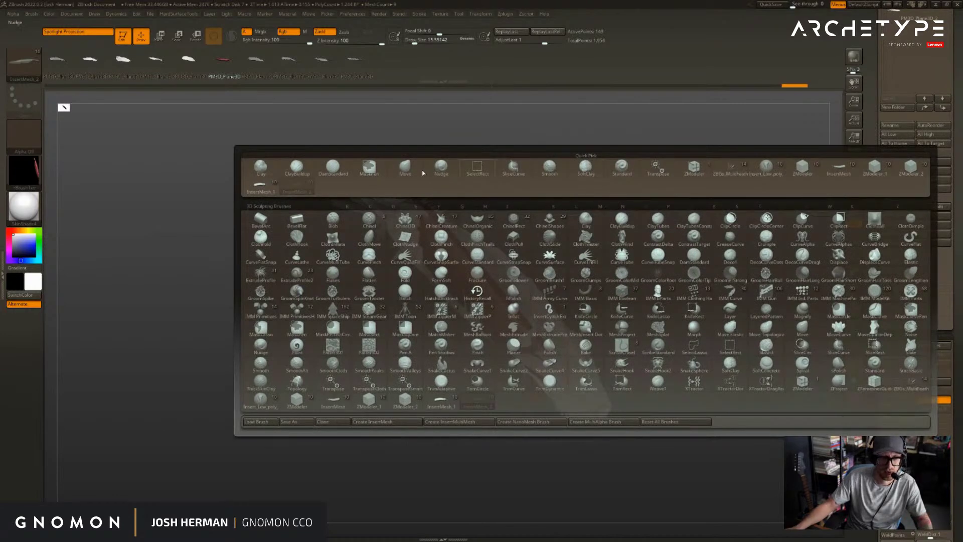
click(263, 186)
key(b)
drag(875, 135, 878, 507)
click(897, 137)
alt+drag(573, 151, 586, 185)
alt+click(439, 211)
alt+drag(630, 213, 685, 228)
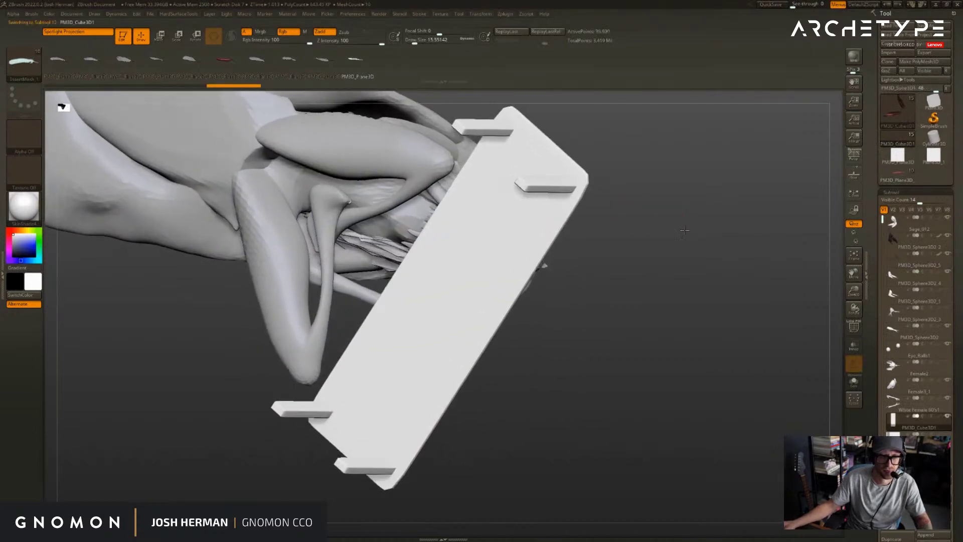
- Try to insert a feather with the InsertMesh_2 brush while the board is active, and change to the Move brush
key(b)
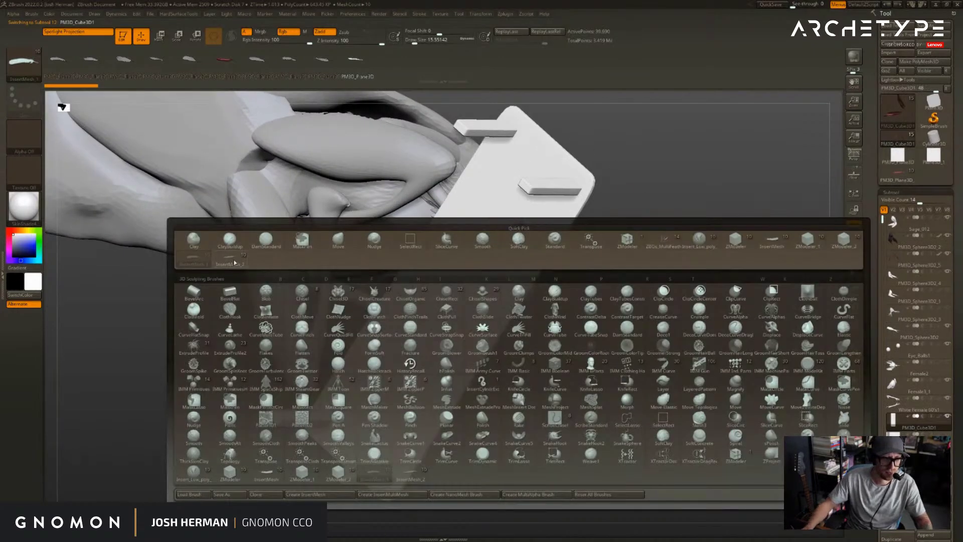
click(233, 261)
click(516, 277)
drag(677, 219, 562, 321)
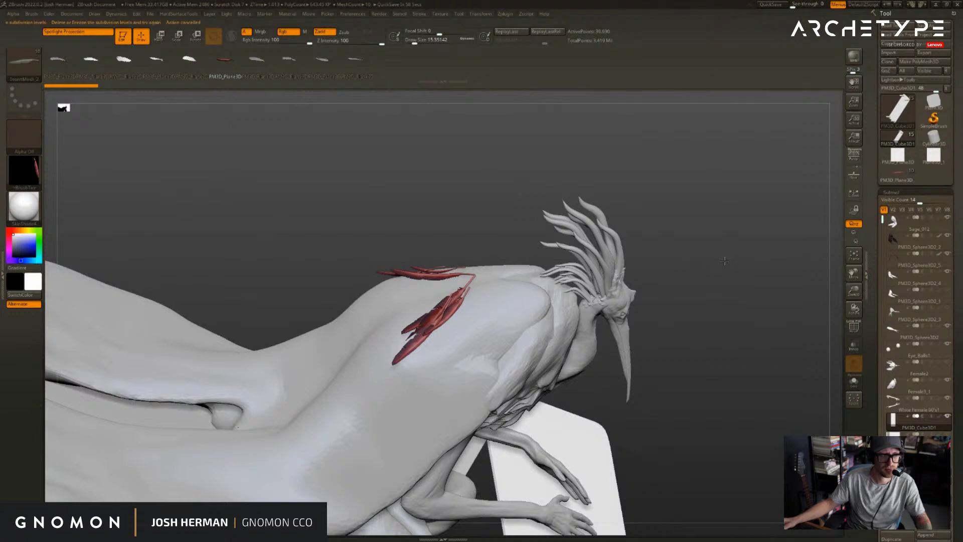
key(b)
key(m)
key(v)
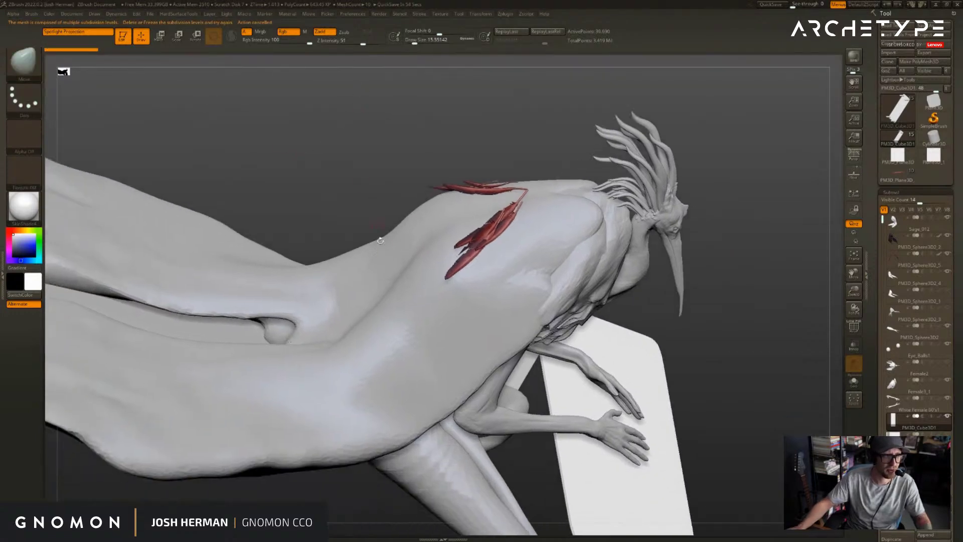
- Make the dark robe the active subtool, isolate it and choose the InsertMesh_2 feather brush
alt+click(423, 308)
key(alt+s)
alt+right_drag(435, 309, 531, 305)
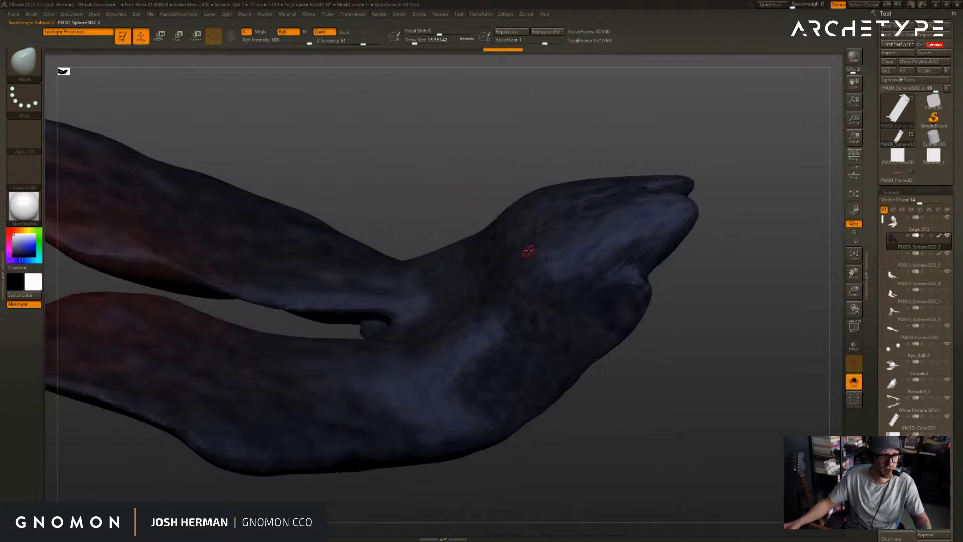
key(b)
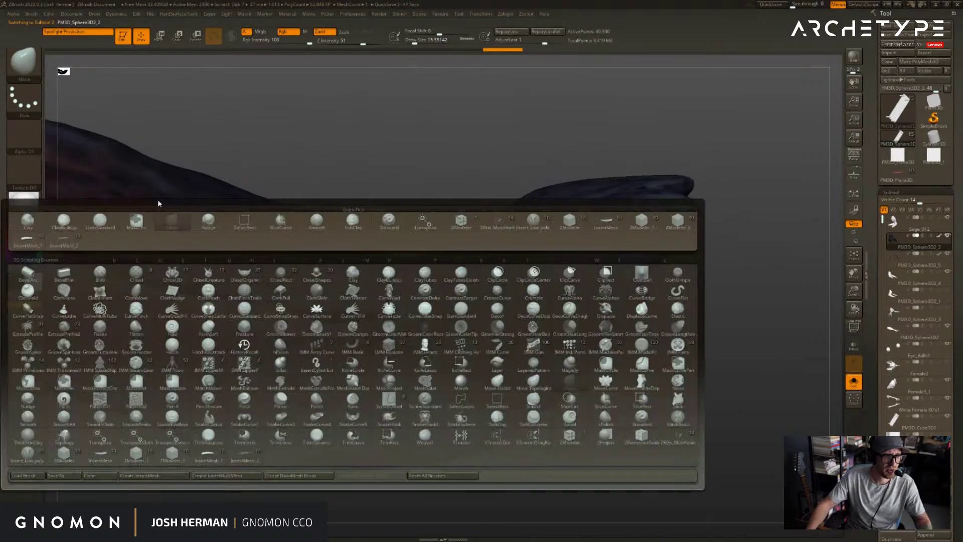
click(72, 237)
- Insert three overlapping, mirrored feathers on the upper back of the robe
mouse_move(570, 322)
mouse_down()
mouse_move(576, 370)
mouse_move(598, 377)
mouse_up()
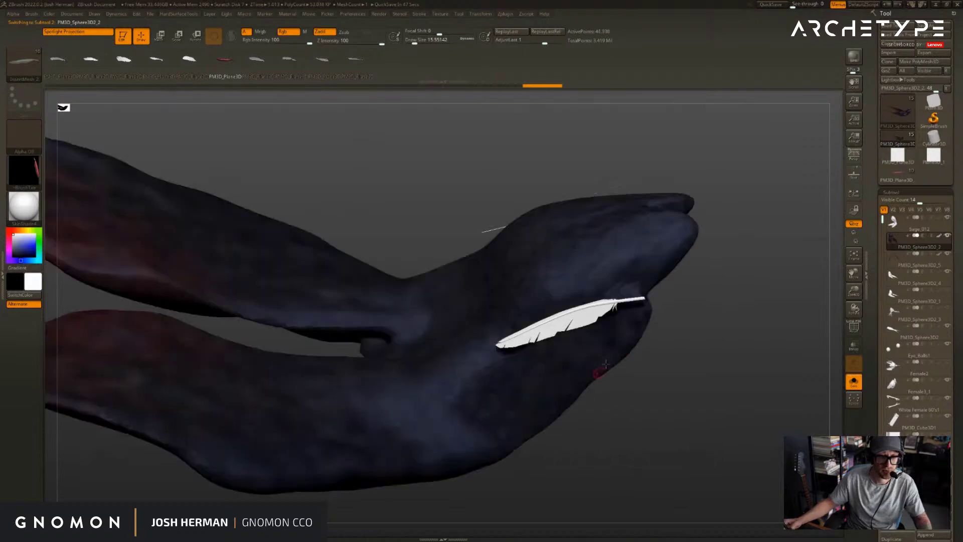
drag(773, 279, 756, 275)
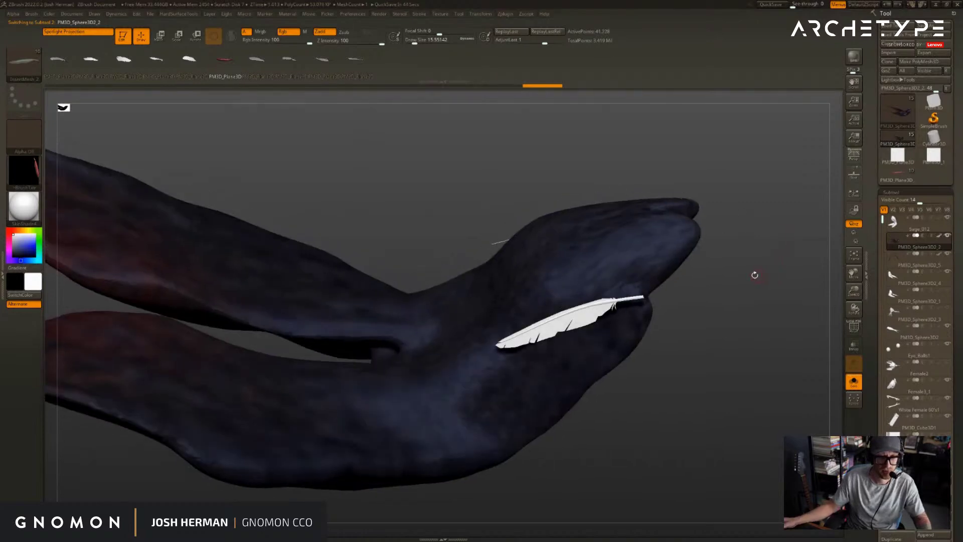
drag(489, 377, 562, 391)
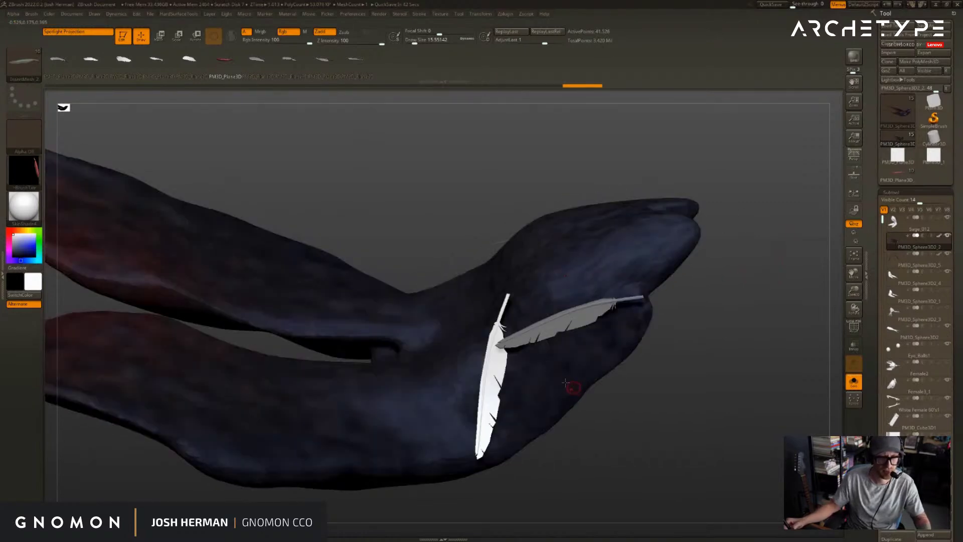
drag(564, 282, 622, 354)
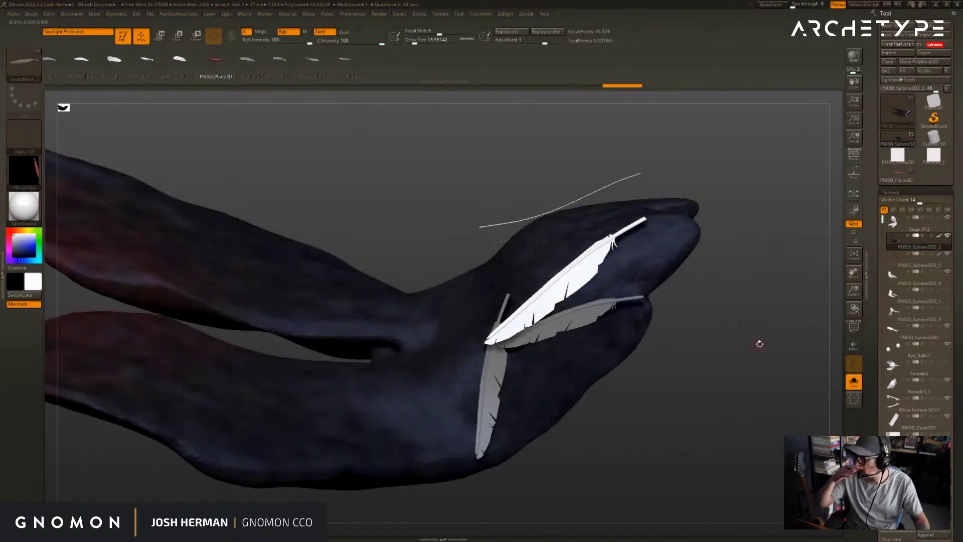
- Check the texture map settings of the robe with its inserted feathers
drag(726, 279, 695, 241)
drag(880, 340, 880, 221)
scroll(903, 180, down, 10)
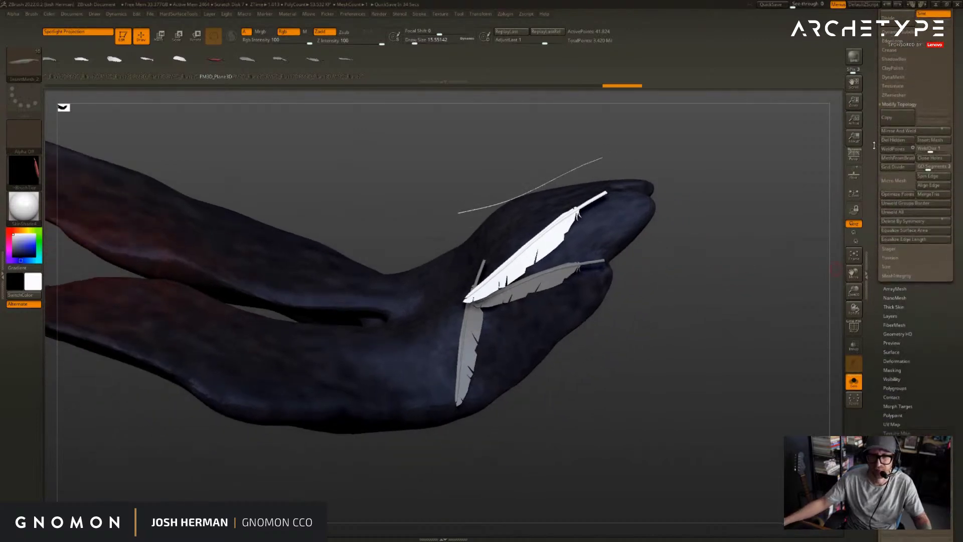
scroll(902, 172, up, 3)
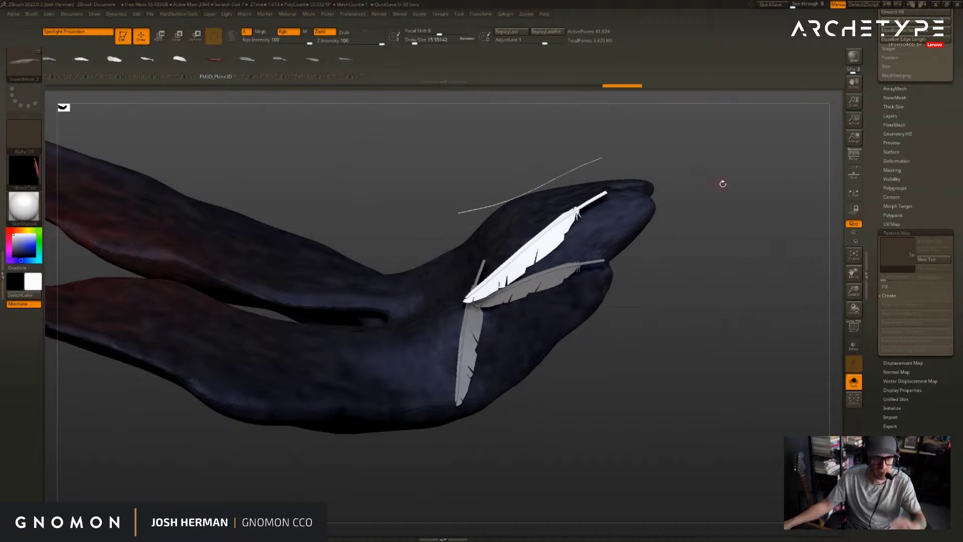
drag(722, 184, 717, 184)
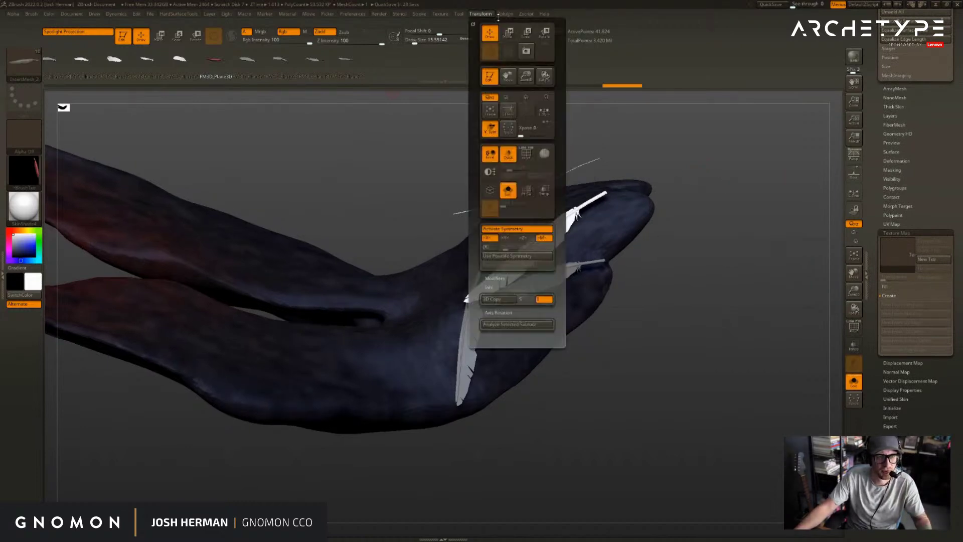
- Dock the Zplugin palette and expand the UV Master plugin
click(499, 23)
click(42, 214)
click(25, 187)
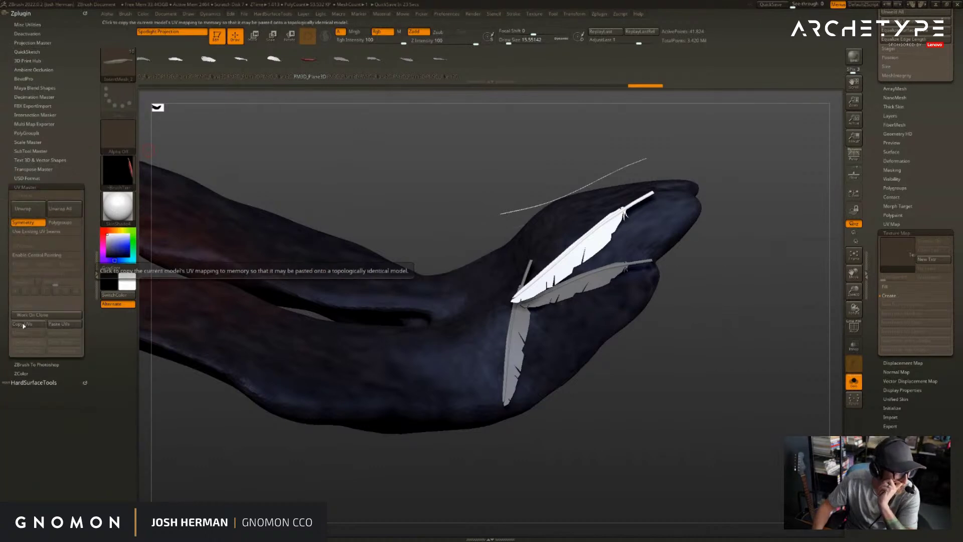
- Switch to the feather tool and copy the red feather's UVs with UV Master
drag(896, 181, 909, 321)
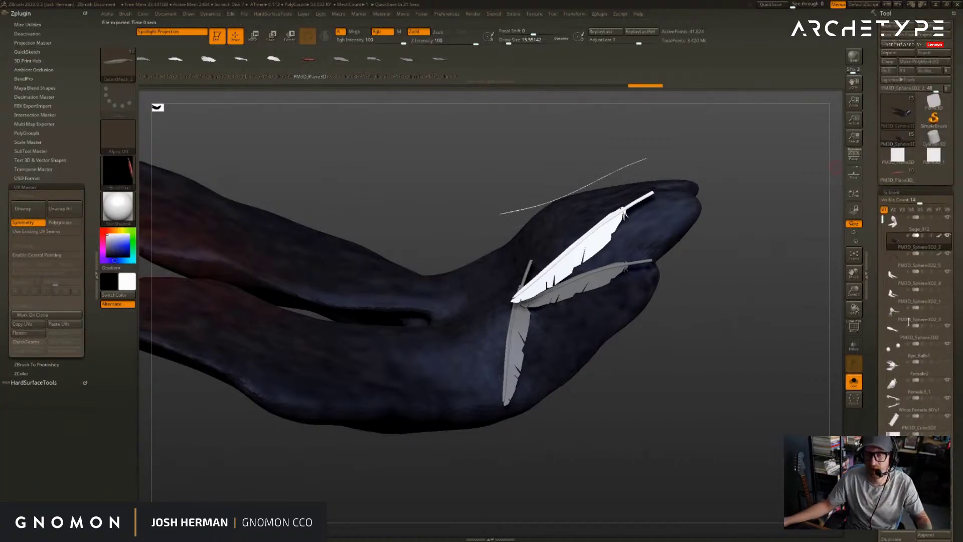
click(898, 173)
drag(744, 210, 637, 230)
click(25, 323)
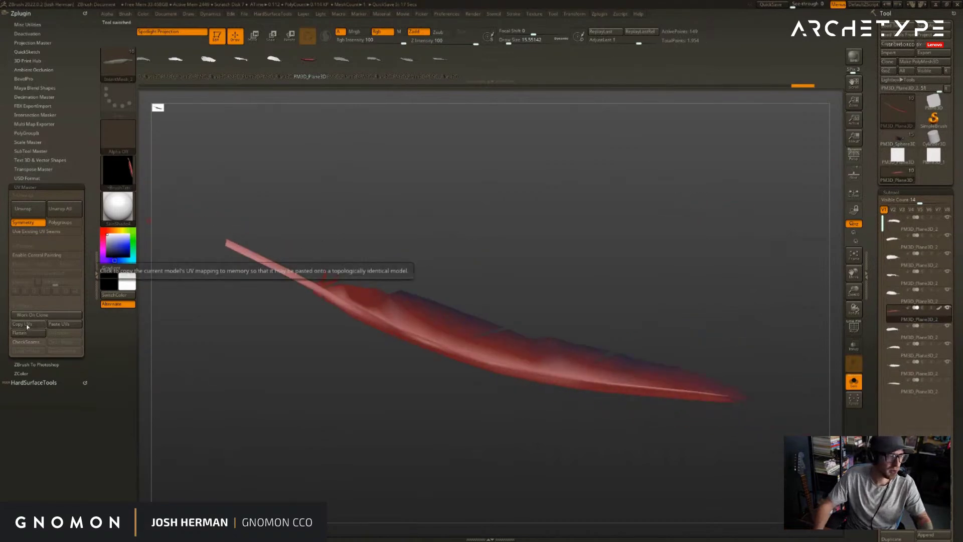
- Return to the Sage creature, isolate the split red feathers subtool and paste the copied UVs onto it
click(896, 141)
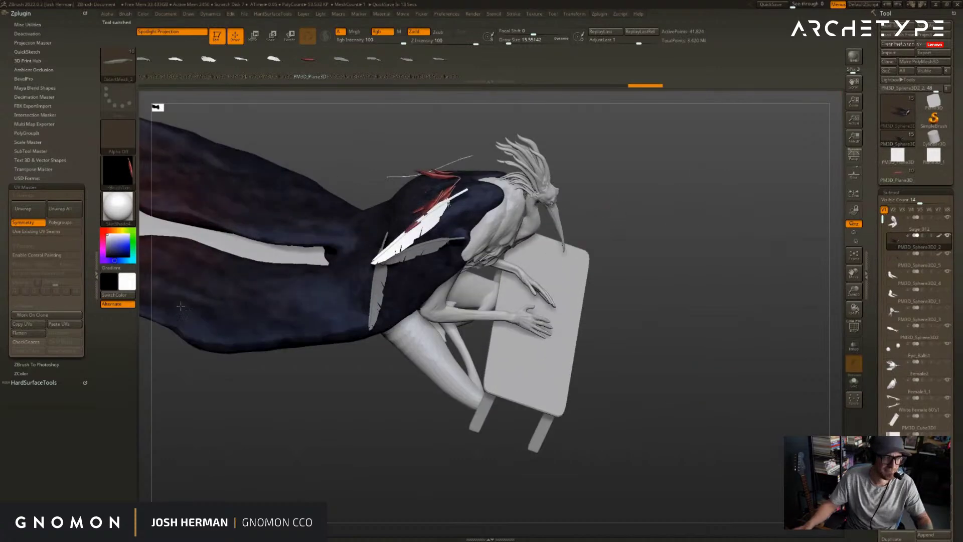
key(alt+s)
alt+drag(605, 304, 750, 320)
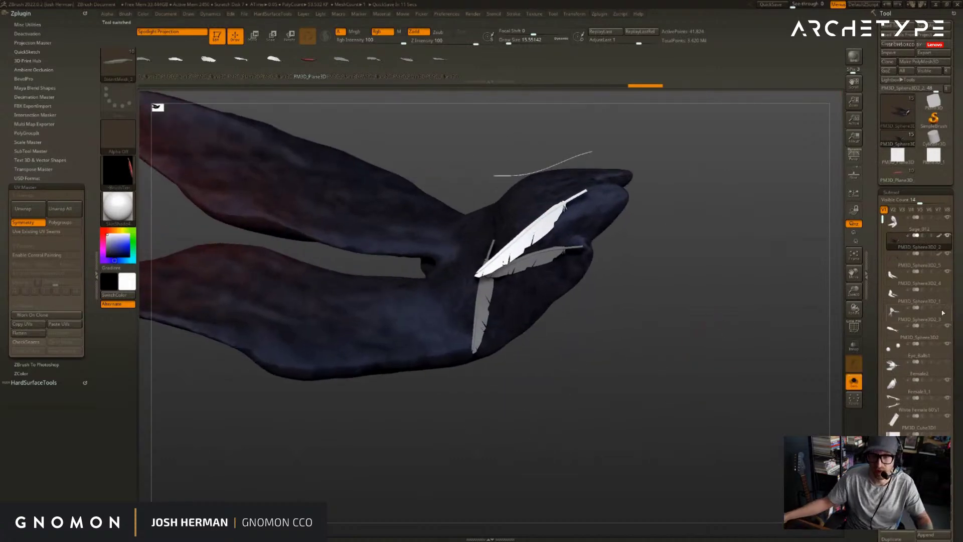
click(902, 263)
drag(535, 254, 365, 353)
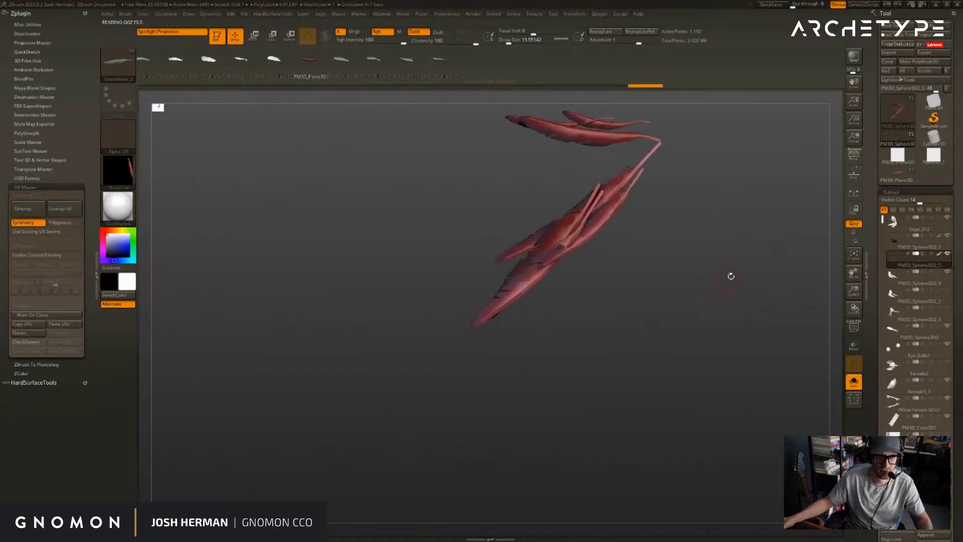
- Try assigning the cloned PM3D_Plane3D texture to the split feathers and undo it
scroll(884, 256, down, 10)
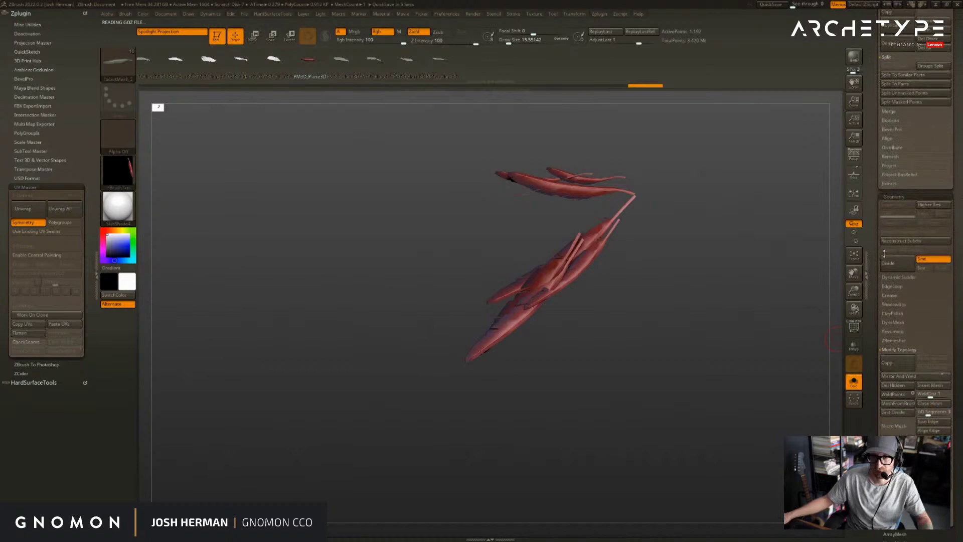
scroll(884, 256, down, 10)
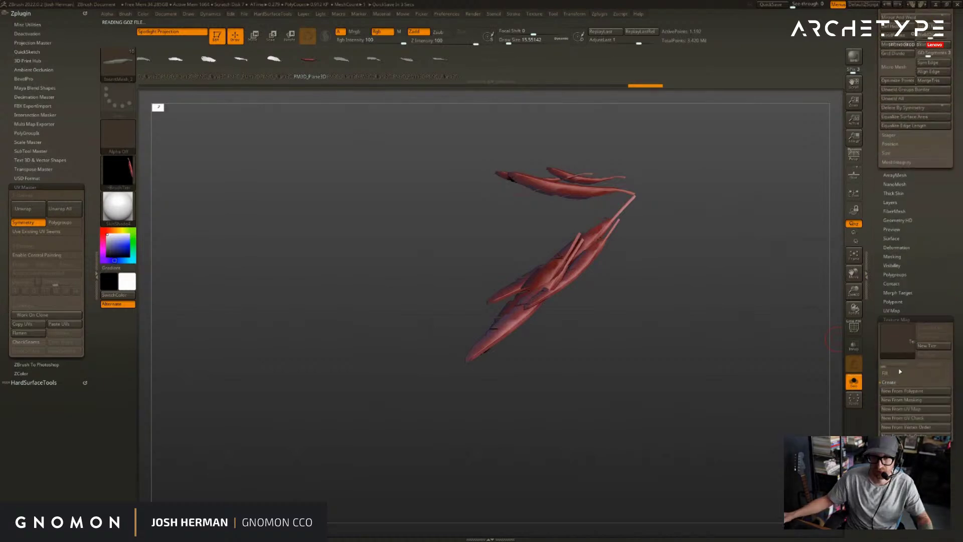
click(885, 349)
click(713, 342)
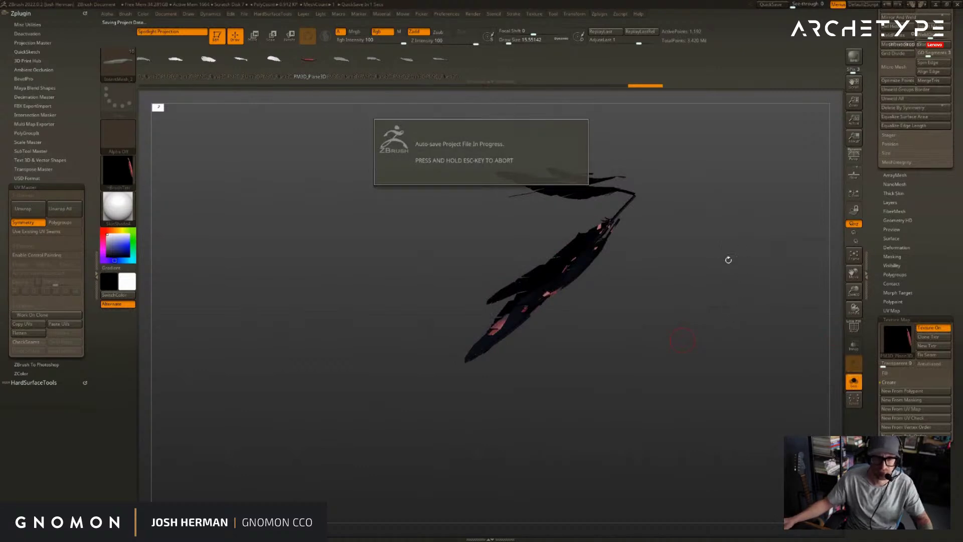
drag(742, 283, 751, 260)
key(ctrl+z)
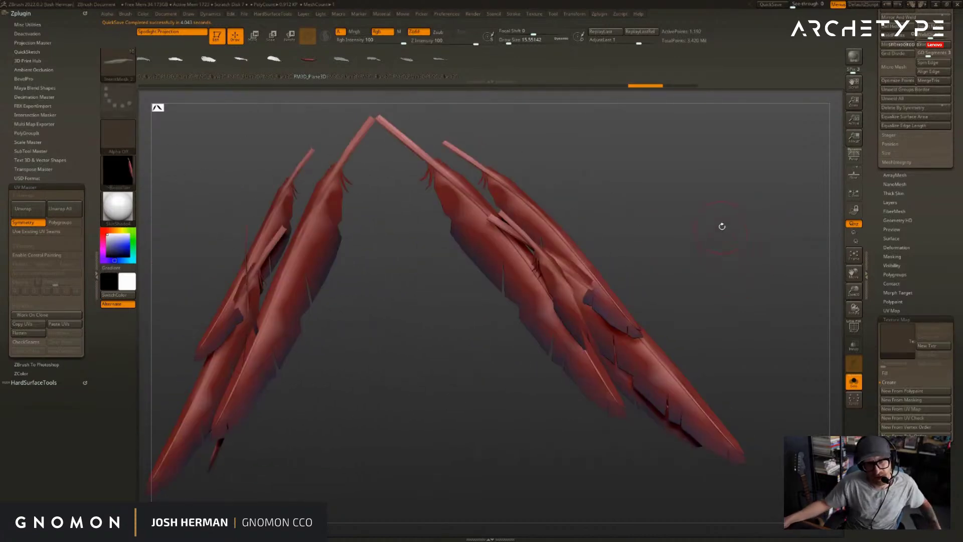
- Look through the brush creation options, including Copy Meshes and Copy One Mesh, for the insert brush
drag(741, 326, 772, 303)
drag(916, 227, 879, 301)
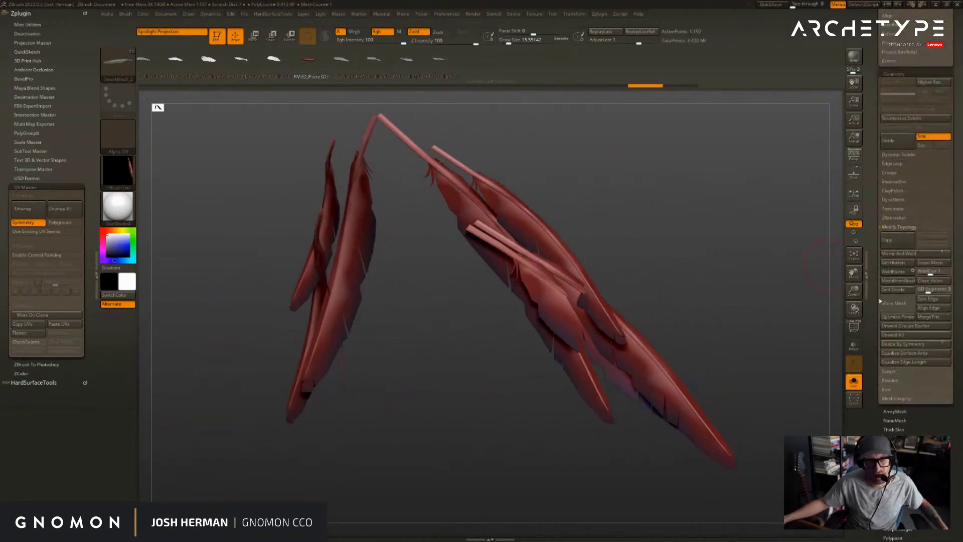
click(126, 14)
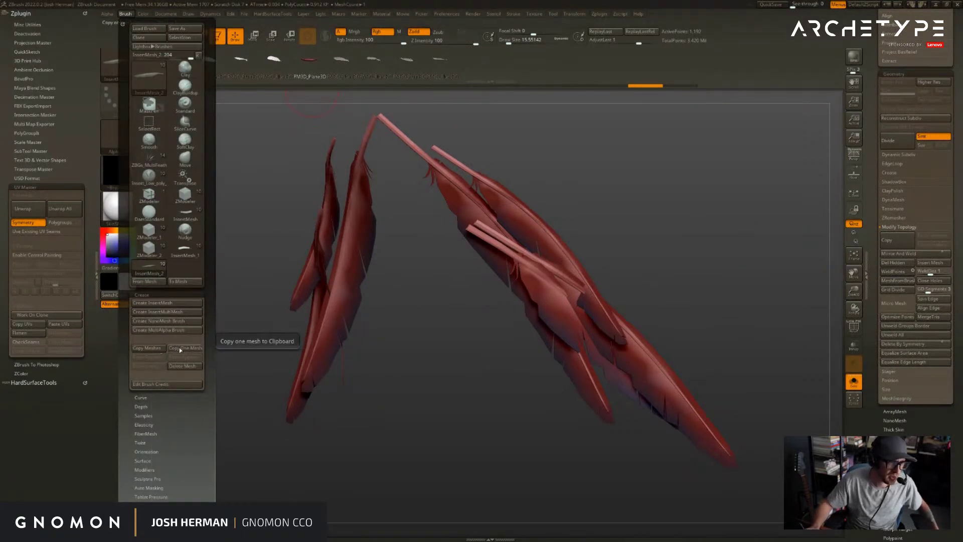
drag(172, 410, 178, 360)
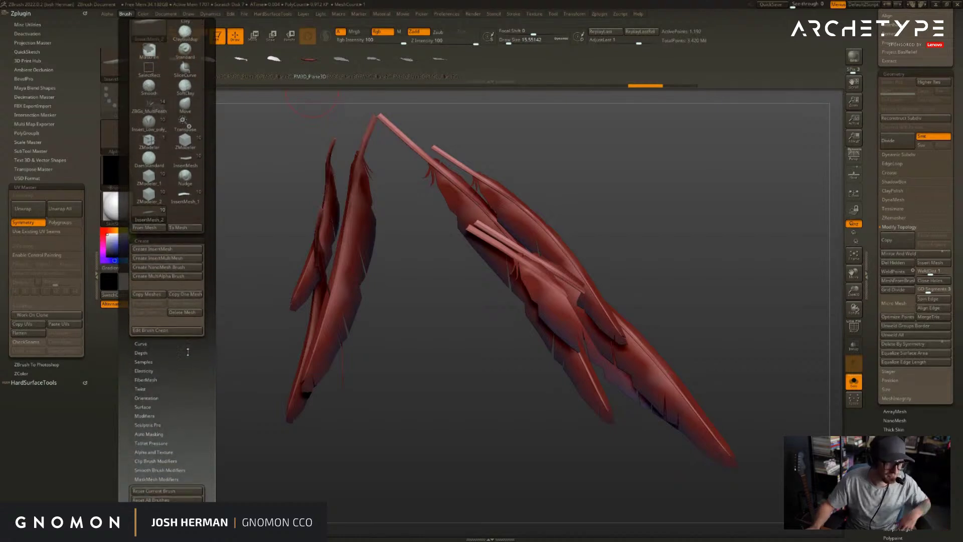
- Inspect the split feathers, reduce the draw size to about 9.4 and switch back to the feather tool
drag(628, 169, 713, 175)
mouse_move(871, 211)
mouse_down()
mouse_move(871, 279)
mouse_move(872, 196)
mouse_up()
drag(742, 211, 723, 182)
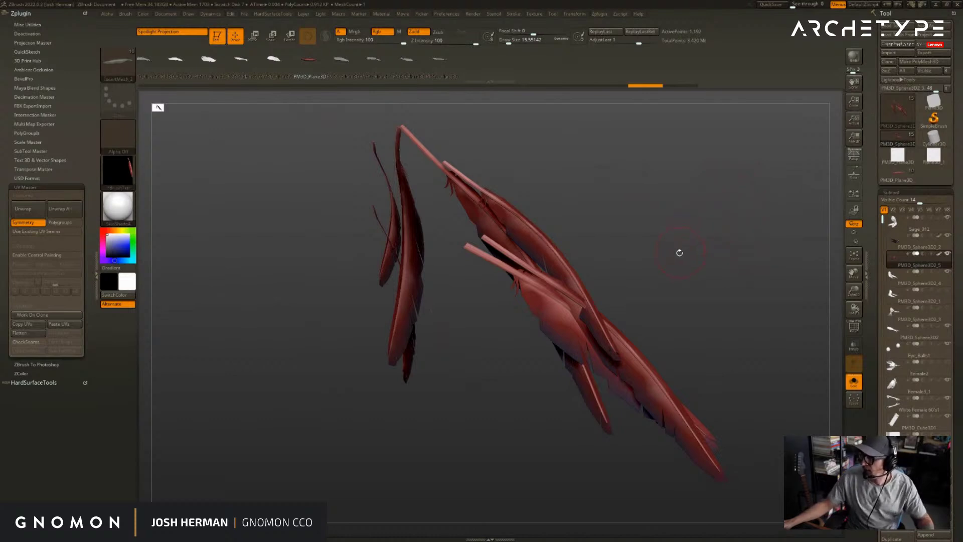
mouse_move(694, 210)
mouse_down()
mouse_move(695, 226)
mouse_move(717, 228)
mouse_move(664, 193)
mouse_up()
key(s)
click(727, 234)
click(898, 181)
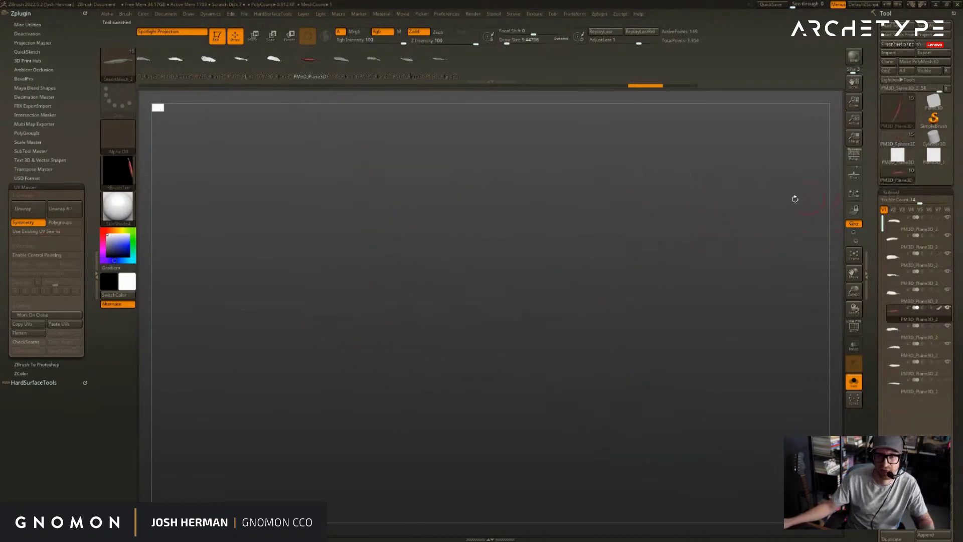
- Inspect the isolated red feather and set the active brush texture to Texture Off
drag(725, 210, 631, 193)
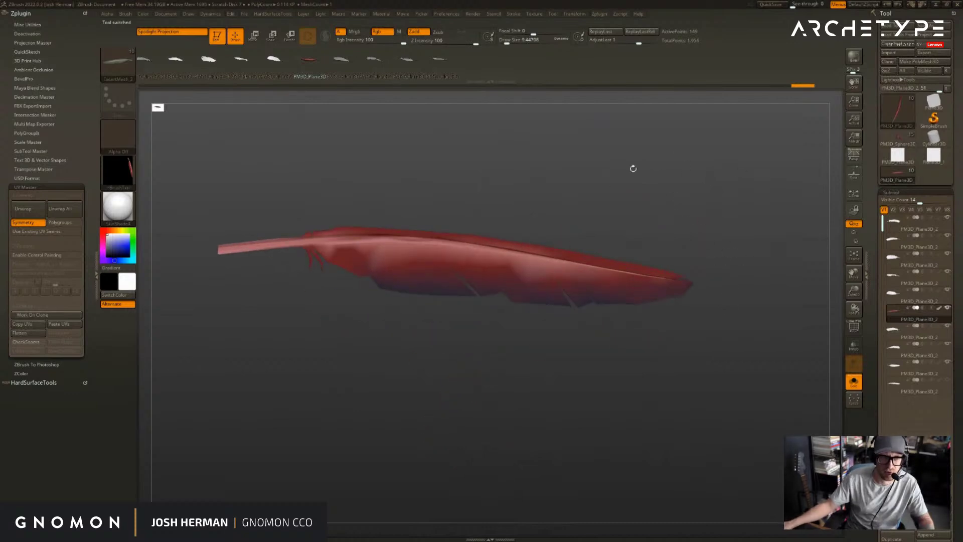
key(b)
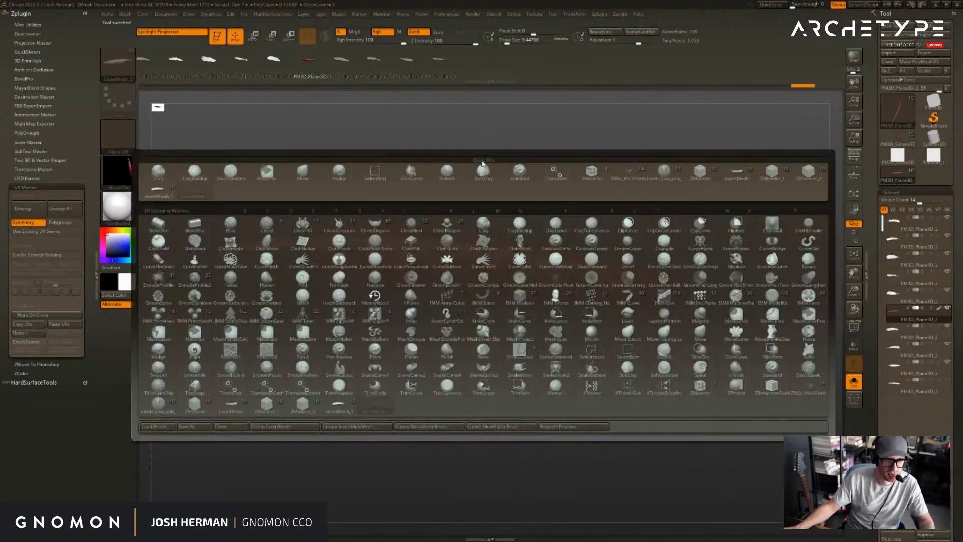
key(b)
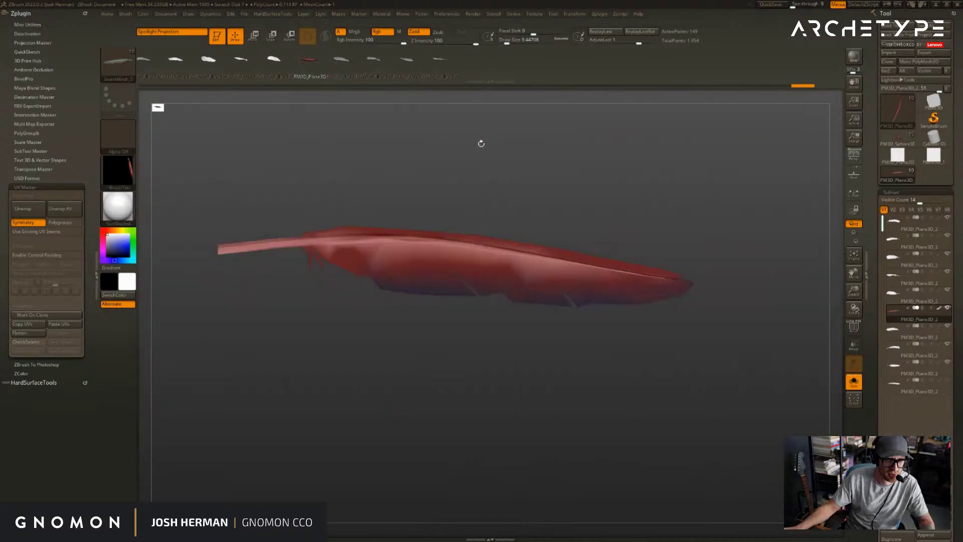
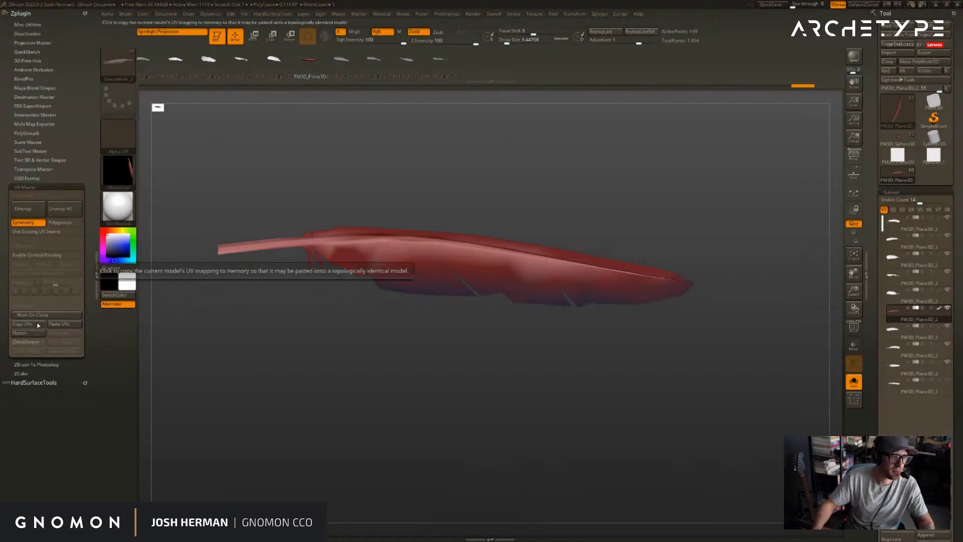
click(134, 171)
click(123, 176)
click(131, 176)
click(163, 180)
alt+drag(719, 218, 739, 218)
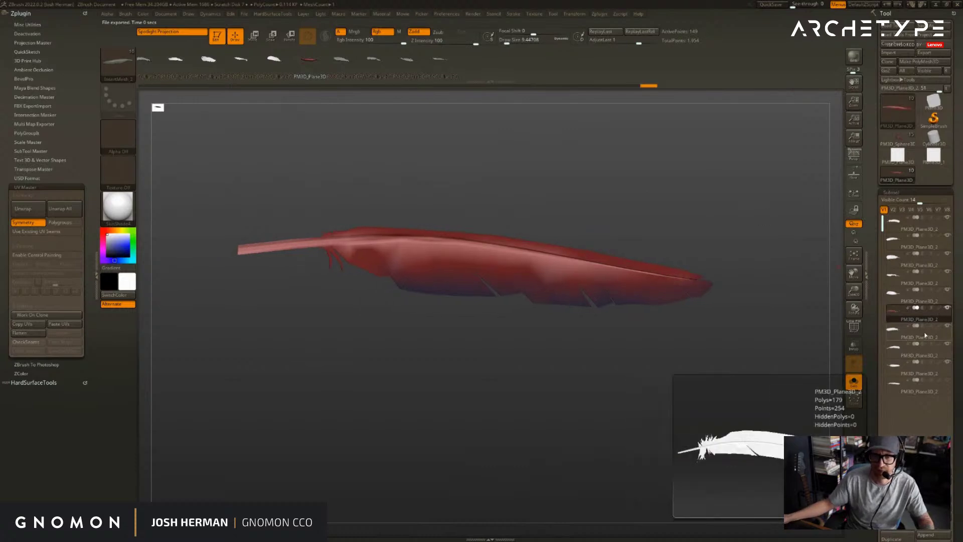
- Turn off the red feather subtool's texture map and assign the BrushTxtr texture instead
click(898, 319)
click(899, 318)
drag(884, 346, 887, 189)
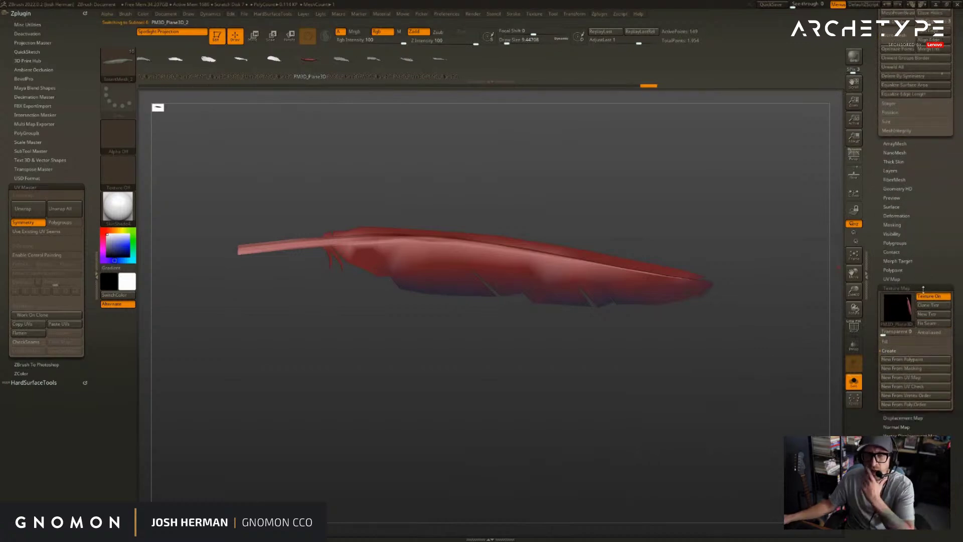
mouse_move(908, 299)
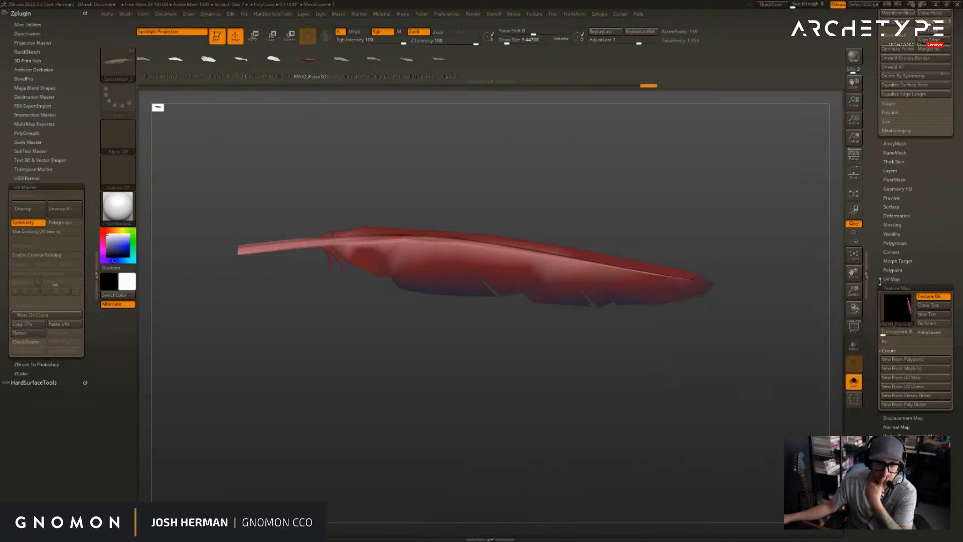
drag(875, 282, 877, 233)
click(897, 251)
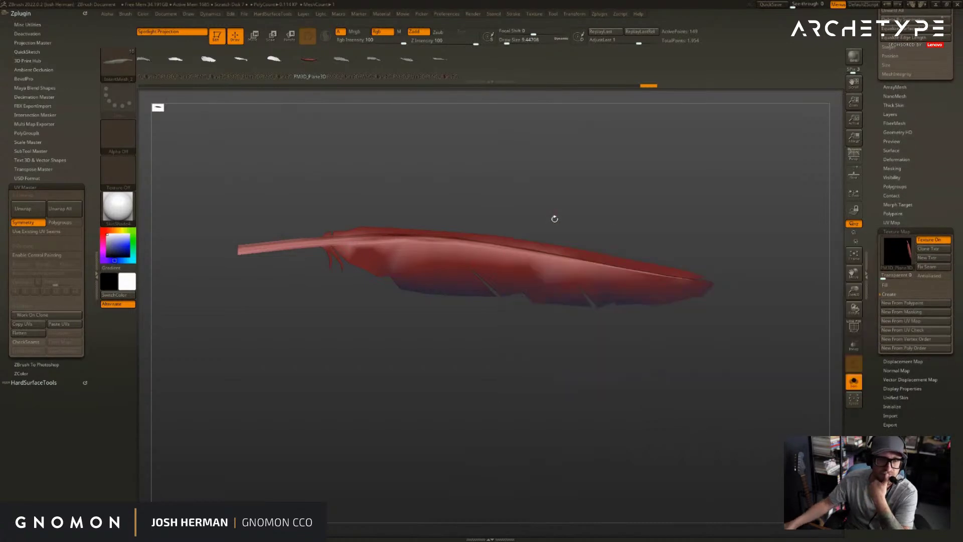
click(897, 251)
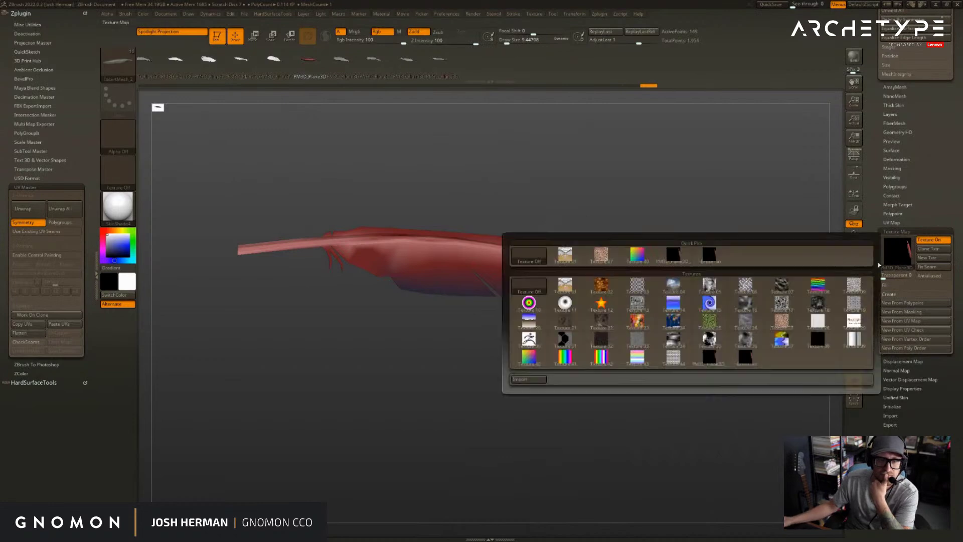
click(536, 256)
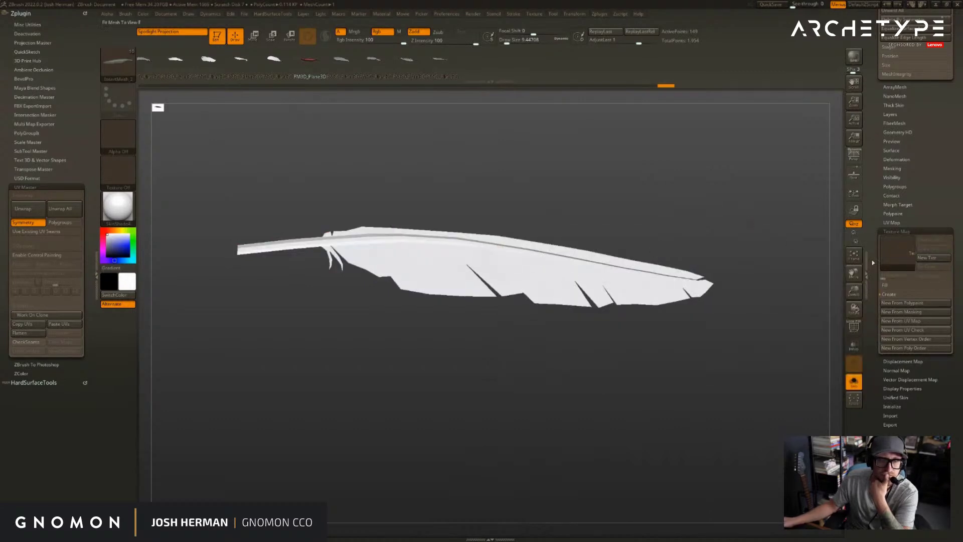
click(897, 255)
click(674, 254)
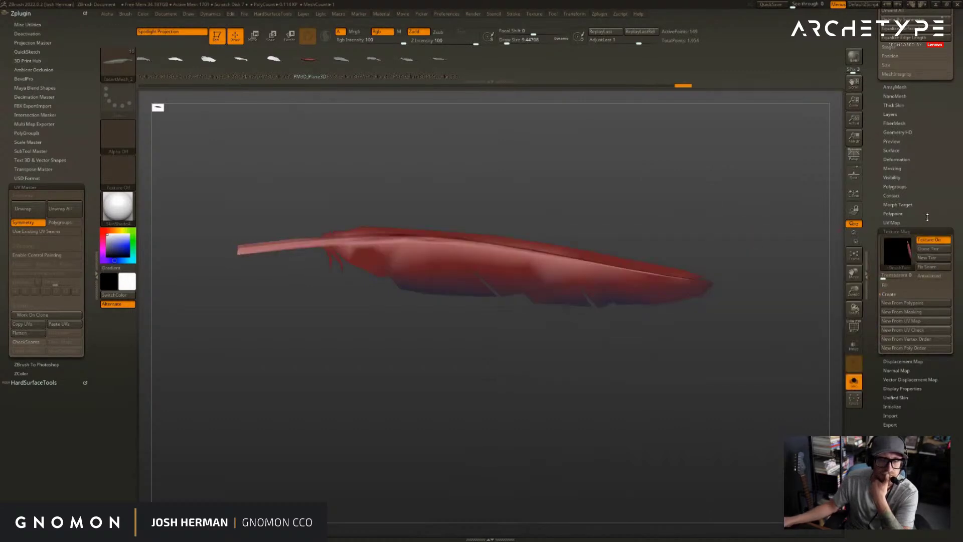
- Create a new InsertMesh brush from the textured feather instead of appending it to the current one
drag(929, 215, 927, 261)
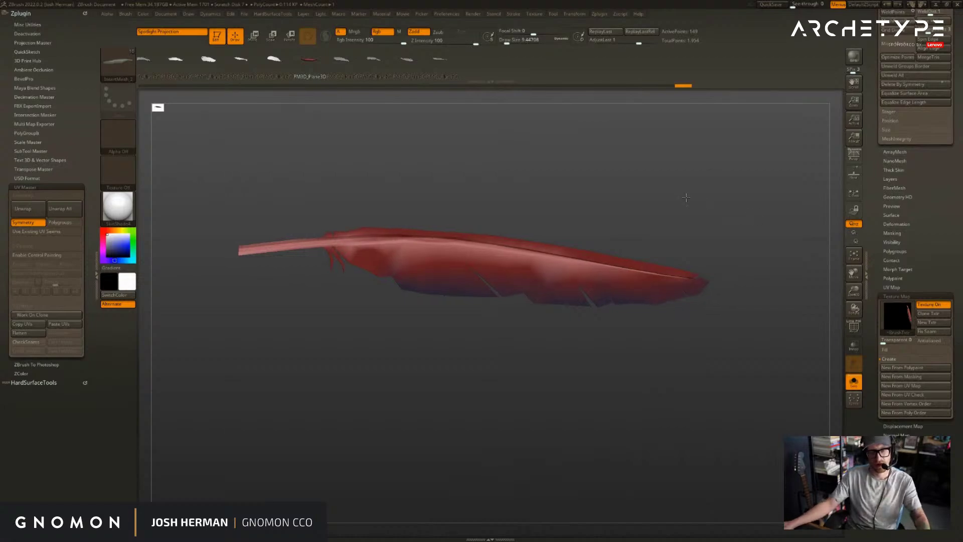
key(b)
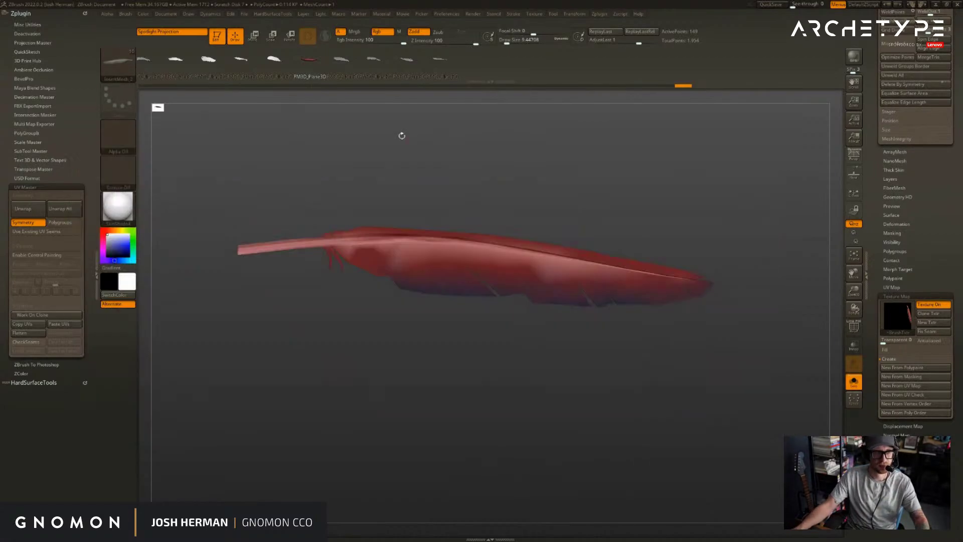
click(126, 14)
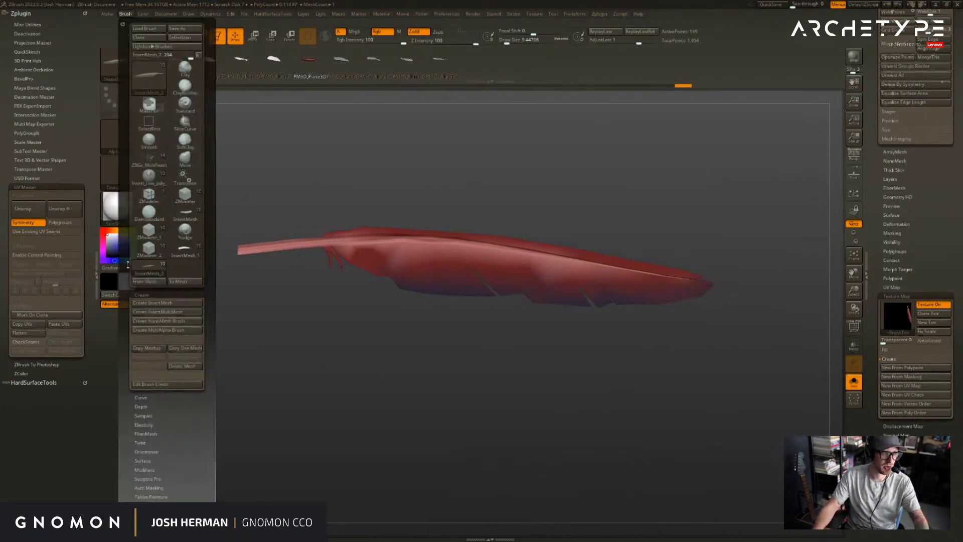
click(275, 338)
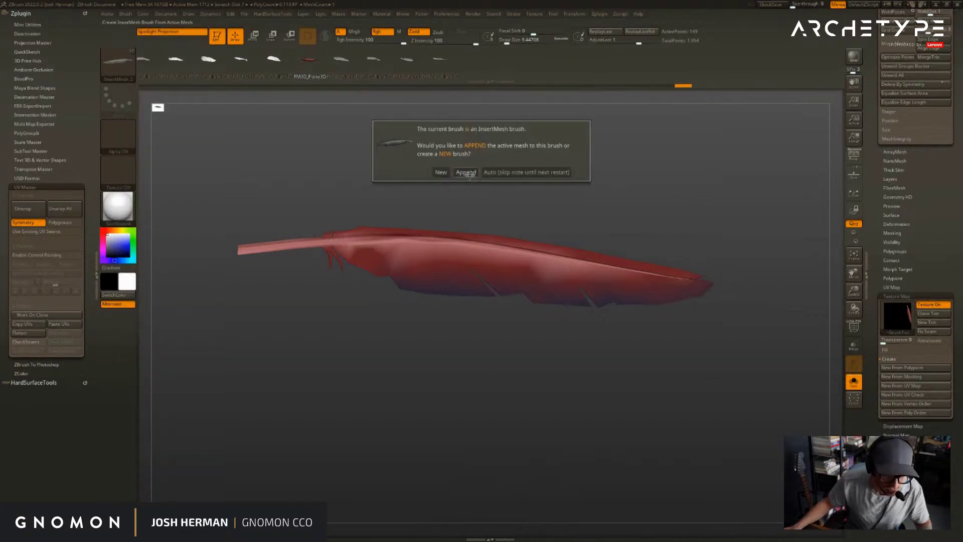
click(441, 172)
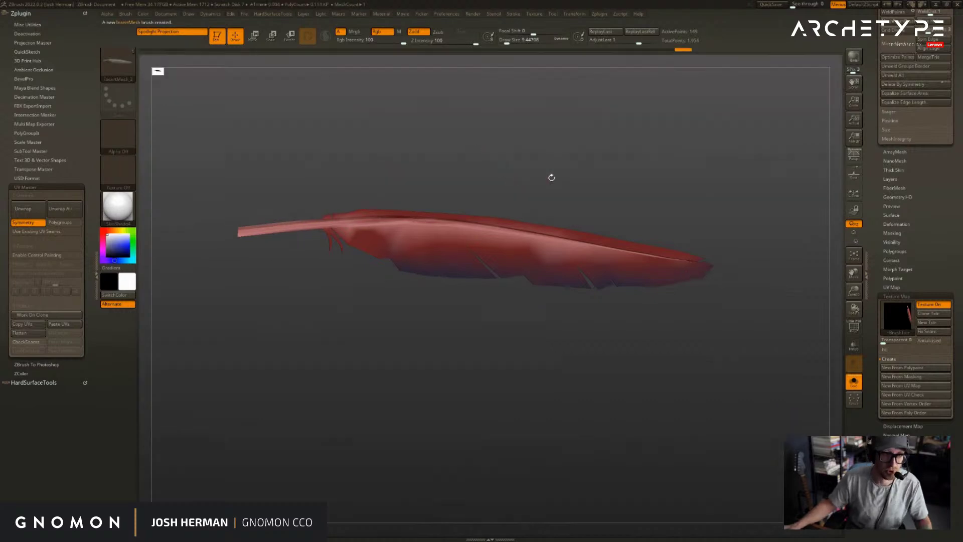
- Switch to the Cylinder3D tool, convert it to a PolyMesh3D and frame it
drag(942, 242, 910, 341)
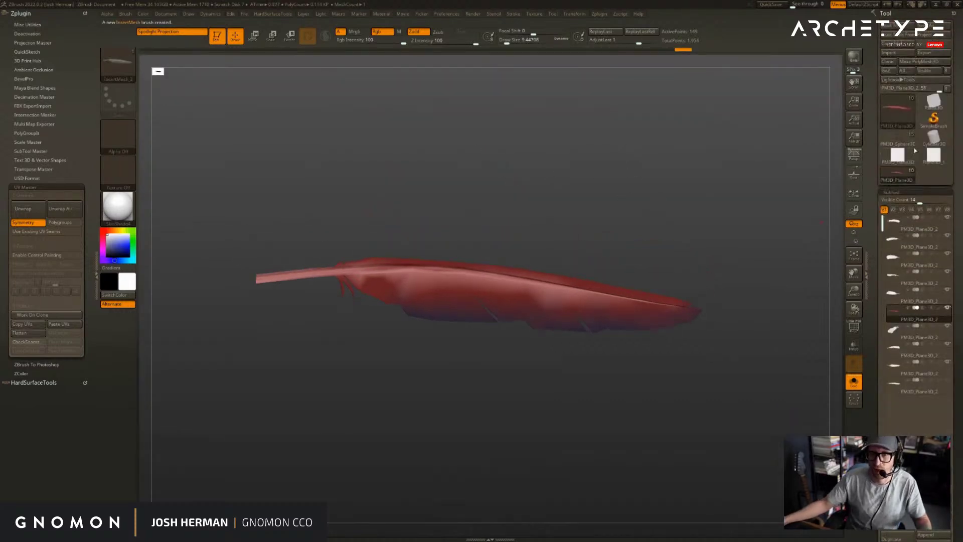
mouse_move(902, 159)
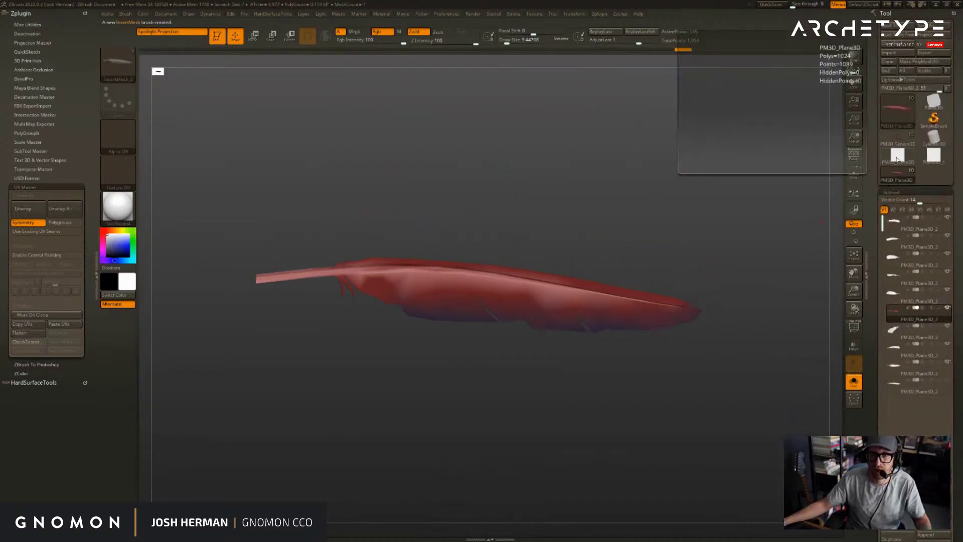
click(934, 138)
click(928, 62)
key(f)
drag(775, 220, 688, 215)
drag(516, 284, 517, 285)
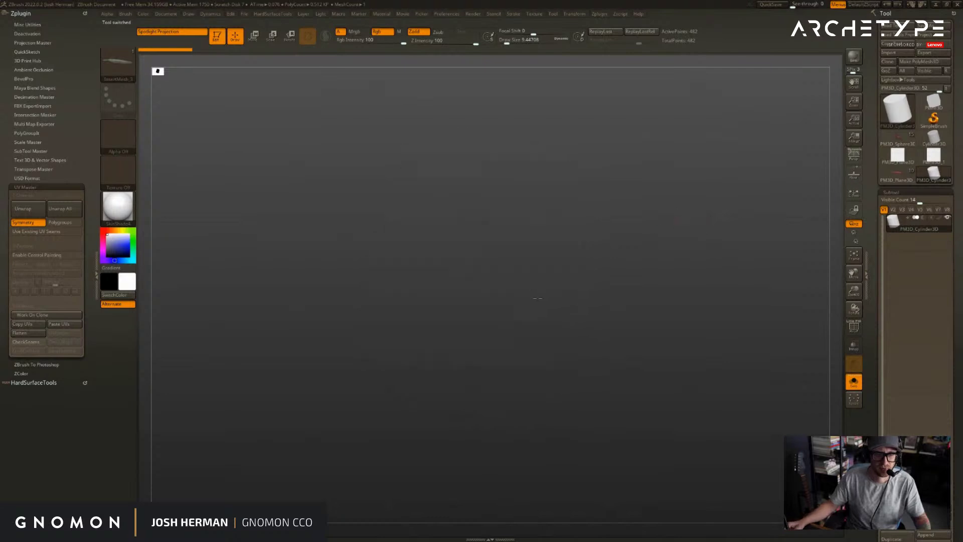
- Try inserting a feather on the cylinder with the new brush, undoing and redoing the insertion
drag(608, 337, 672, 351)
mouse_move(754, 322)
mouse_down()
mouse_move(726, 271)
mouse_move(662, 311)
mouse_move(756, 260)
mouse_move(823, 281)
mouse_move(836, 316)
mouse_up()
drag(823, 316, 697, 305)
key(ctrl+z)
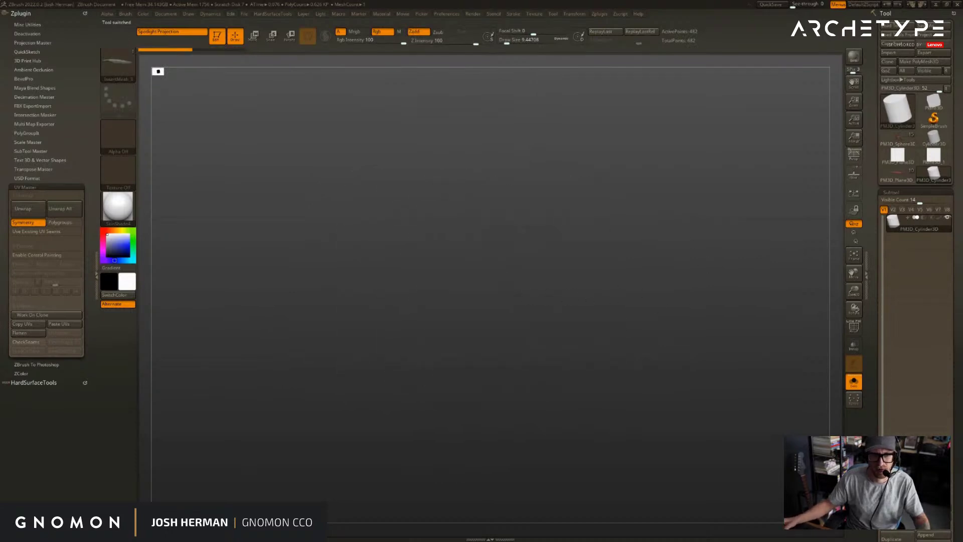
key(ctrl+shift+z)
drag(754, 269, 751, 300)
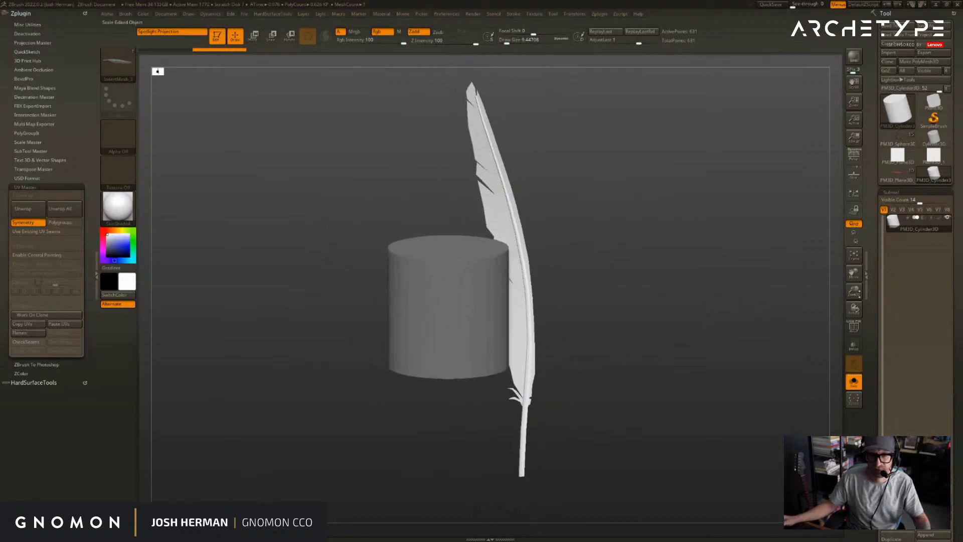
- Undo the inserted feather and try a texture map on the bare cylinder, undoing that too
drag(875, 340, 899, 230)
key(ctrl+z)
click(887, 297)
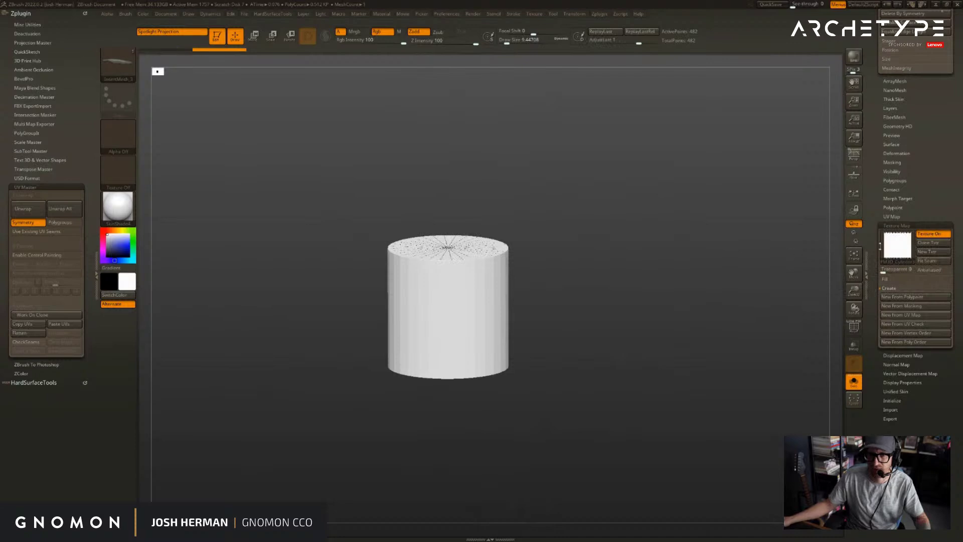
key(ctrl+z)
- Insert a feather on the cylinder and compare it with the texture map off and with BrushTxtr assigned
mouse_move(510, 289)
mouse_down()
mouse_move(659, 321)
mouse_move(697, 304)
mouse_move(678, 290)
mouse_move(781, 257)
mouse_up()
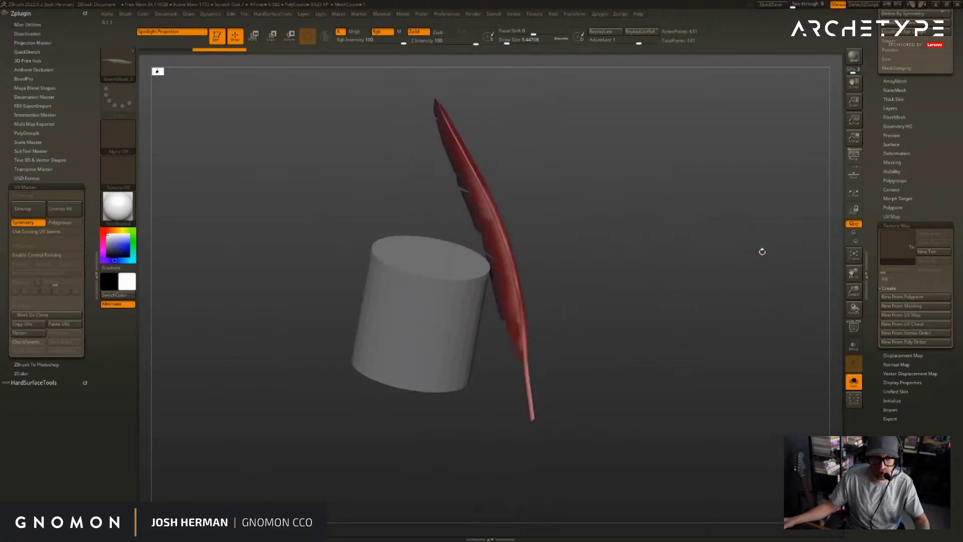
click(878, 258)
click(718, 246)
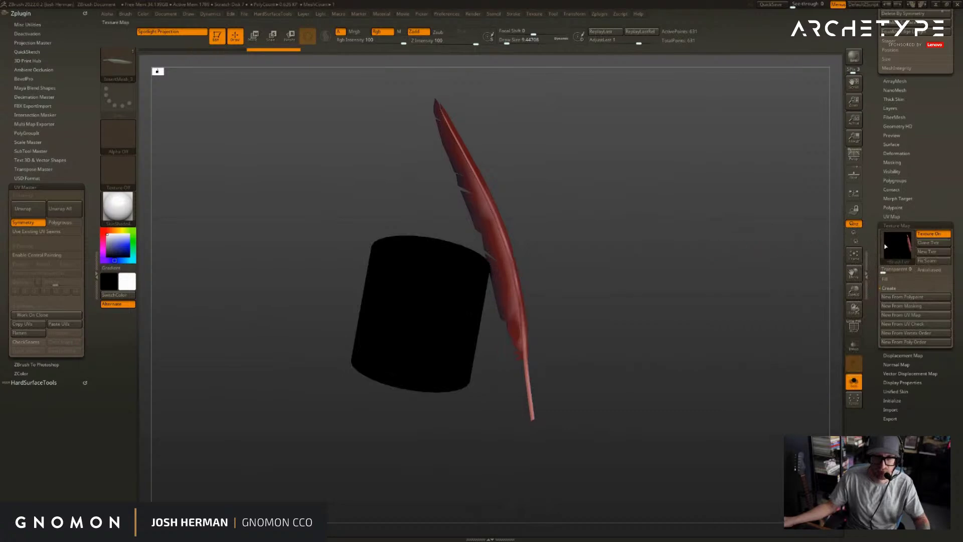
click(880, 243)
click(546, 247)
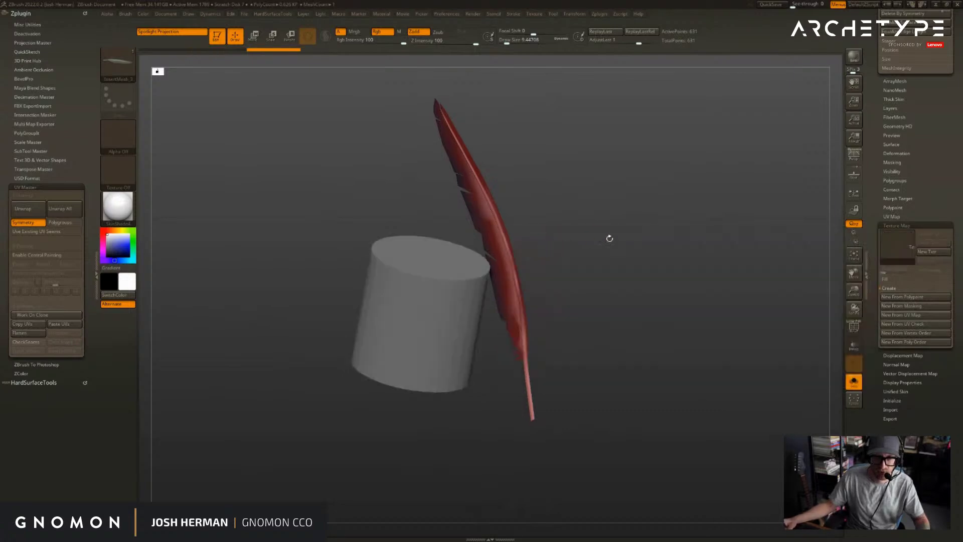
click(889, 258)
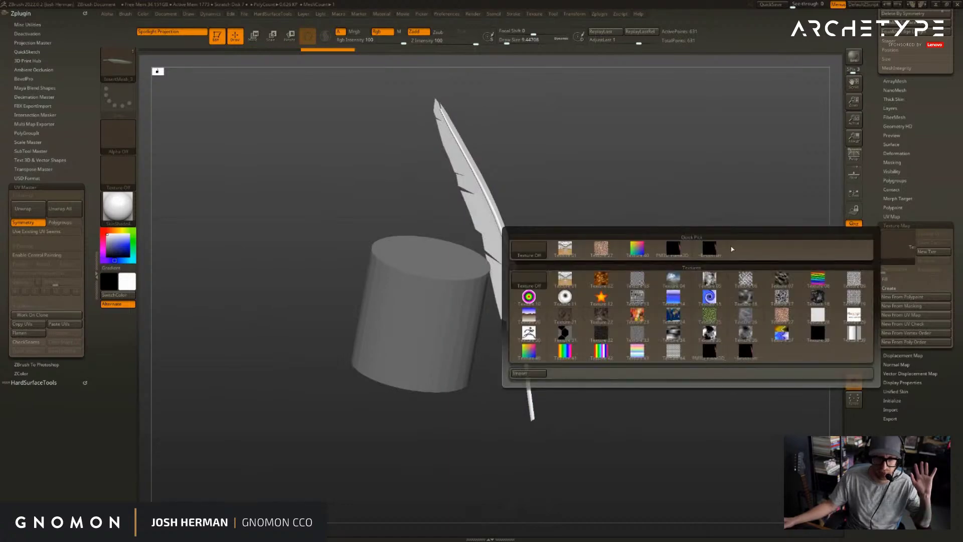
click(713, 249)
- Insert several more textured feathers around the cylinder to test the brush
drag(719, 246, 577, 256)
ctrl+shift+click(462, 279)
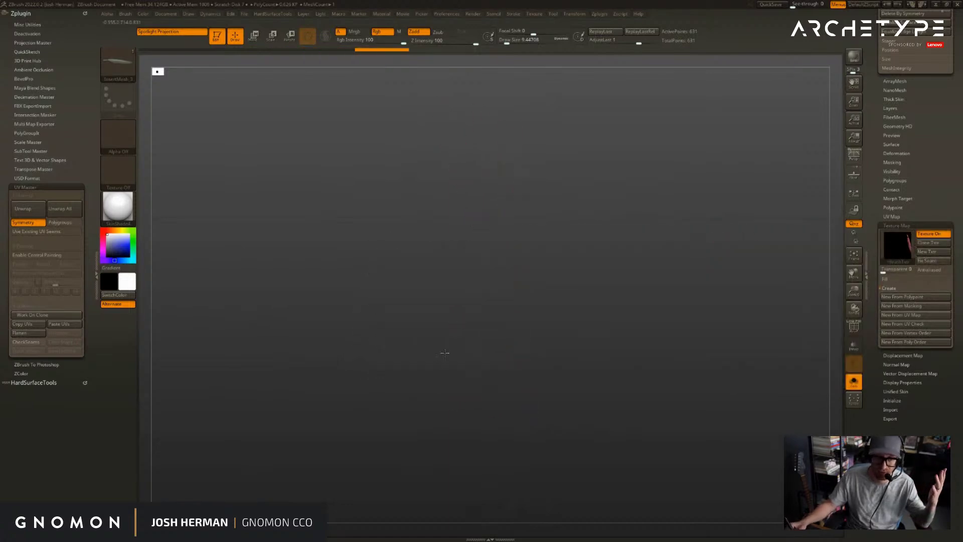
drag(600, 301, 583, 306)
click(479, 284)
click(475, 272)
drag(675, 296, 657, 371)
drag(609, 287, 657, 346)
drag(572, 344, 750, 484)
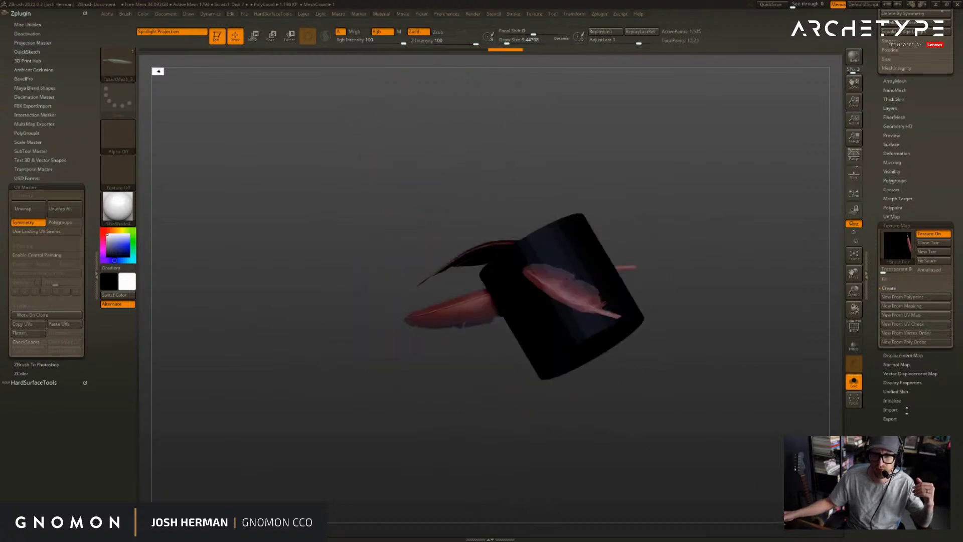
- Turn on double-sided display for the cylinder mesh and add more feathers across it
click(902, 384)
click(892, 411)
drag(703, 351, 783, 369)
drag(554, 316, 549, 480)
drag(552, 254, 582, 418)
drag(751, 241, 775, 242)
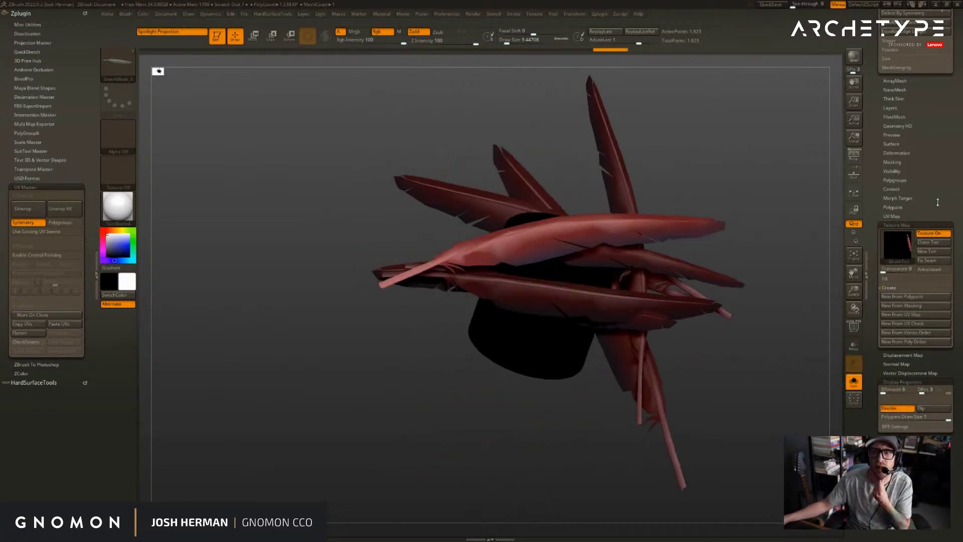
- Return to the Sage creature tool, leave solo display and select the Female3_1 subtool
scroll(939, 197, up, 10)
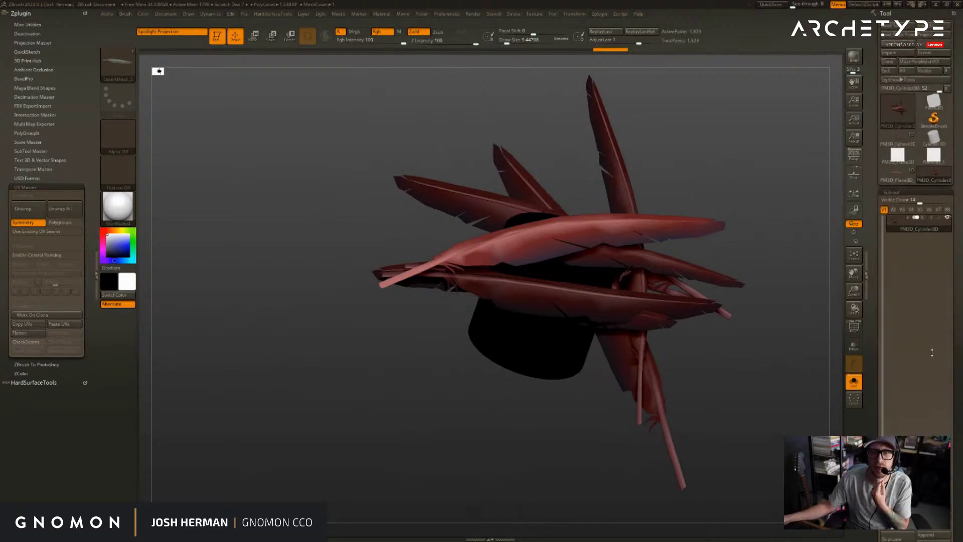
scroll(931, 353, down, 3)
scroll(931, 344, up, 3)
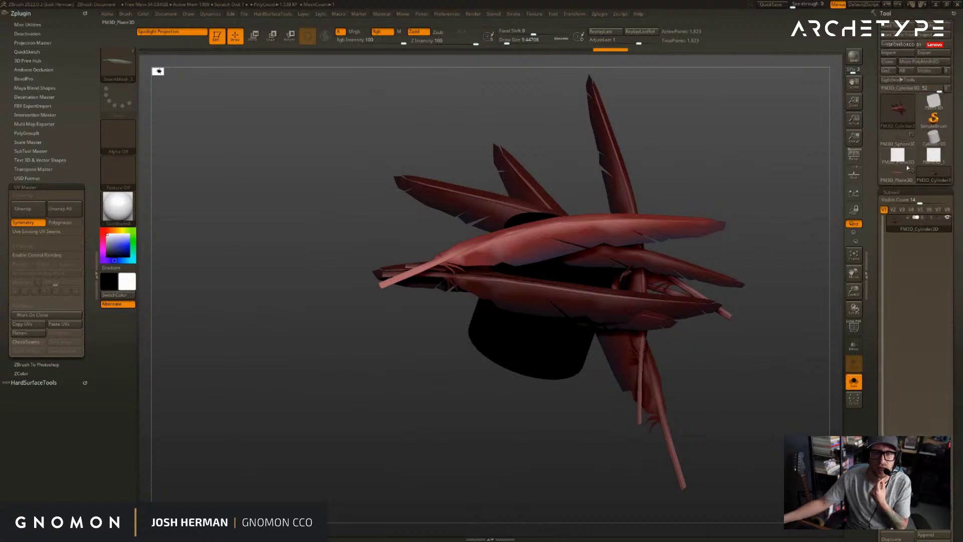
mouse_move(898, 179)
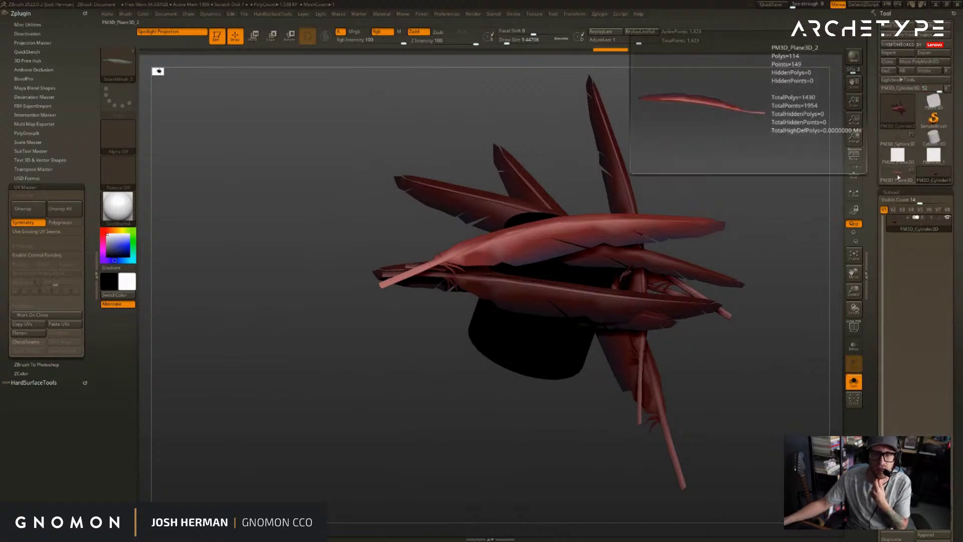
click(898, 137)
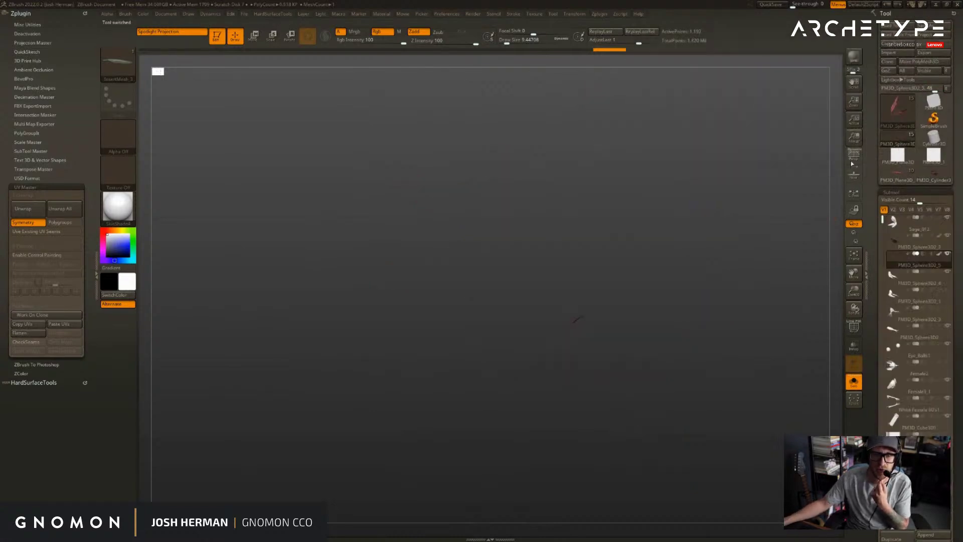
click(913, 221)
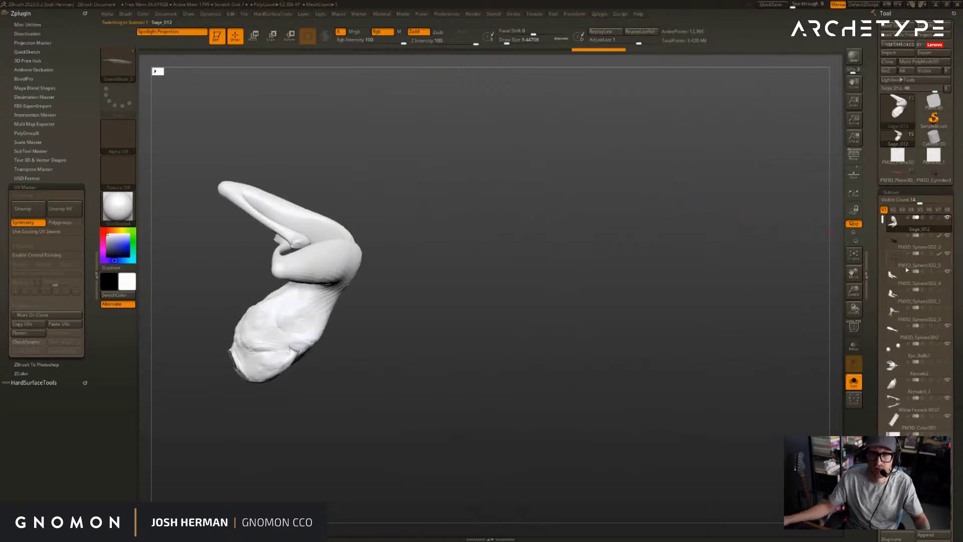
key(alt+s)
drag(762, 144, 502, 166)
alt+click(450, 299)
alt+drag(623, 189, 702, 246)
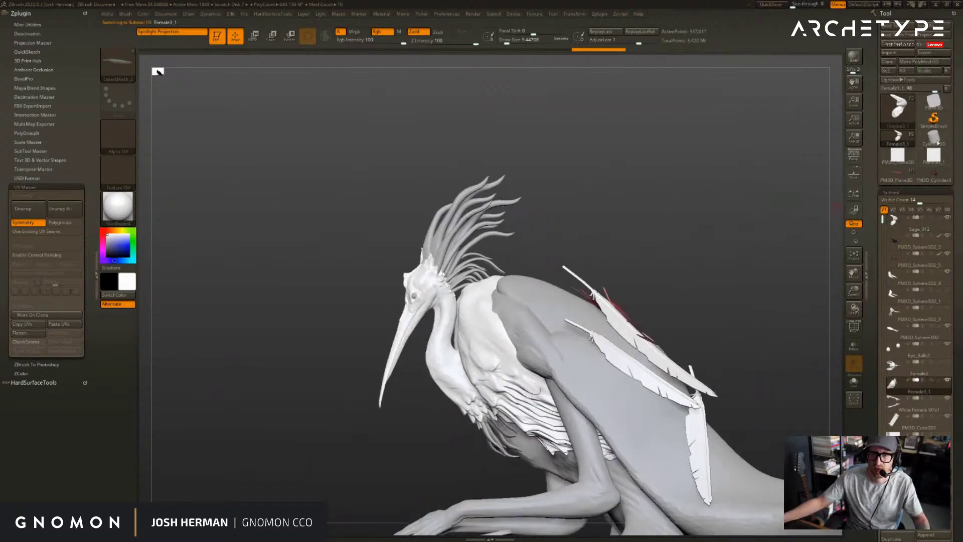
- Clone the Female3_1 mesh as a separate tool, switch to the clone and turn on perspective
click(887, 61)
click(898, 149)
drag(627, 231, 482, 204)
key(p)
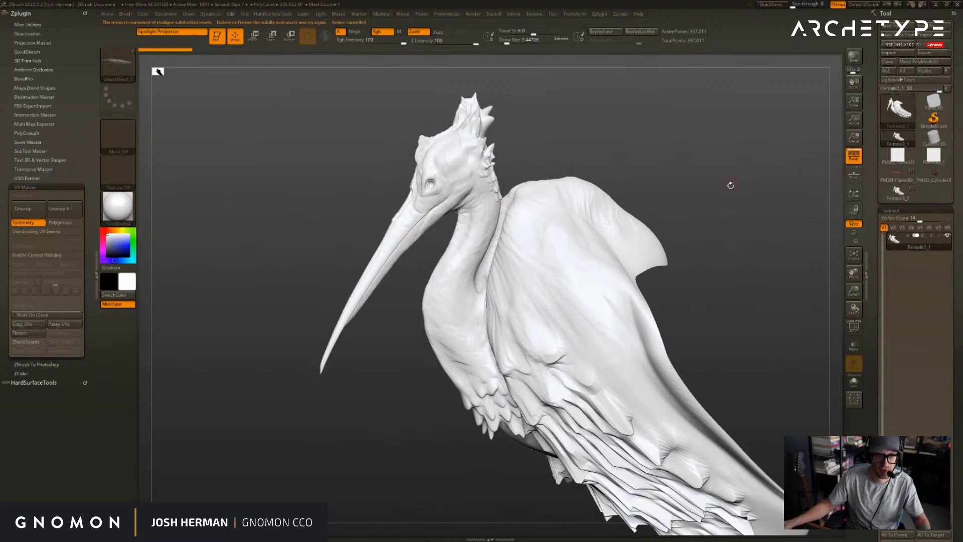
- Delete the clone's lower subdivision levels and insert a feather across the creature's head
drag(726, 189, 788, 205)
scroll(898, 259, down, 5)
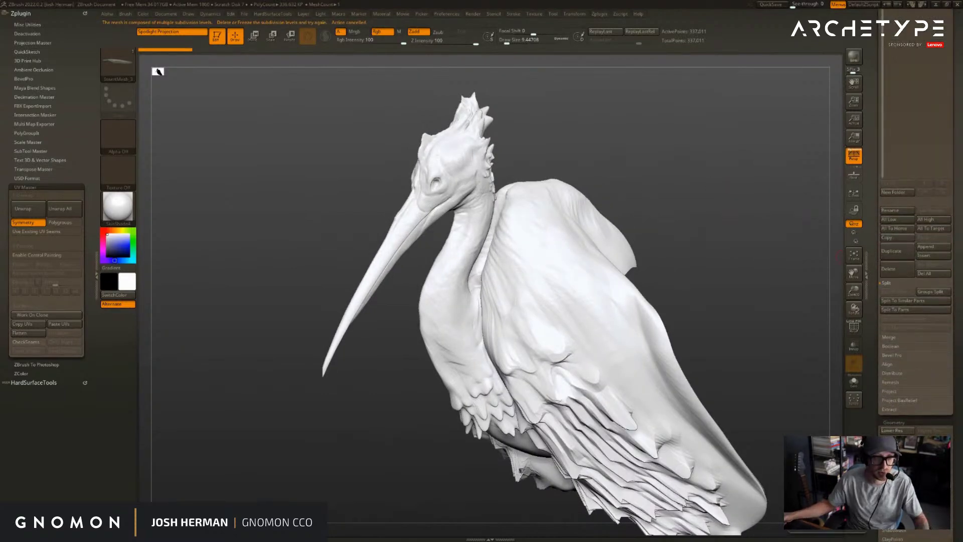
key(shift+d)
drag(715, 270, 717, 185)
scroll(893, 351, down, 10)
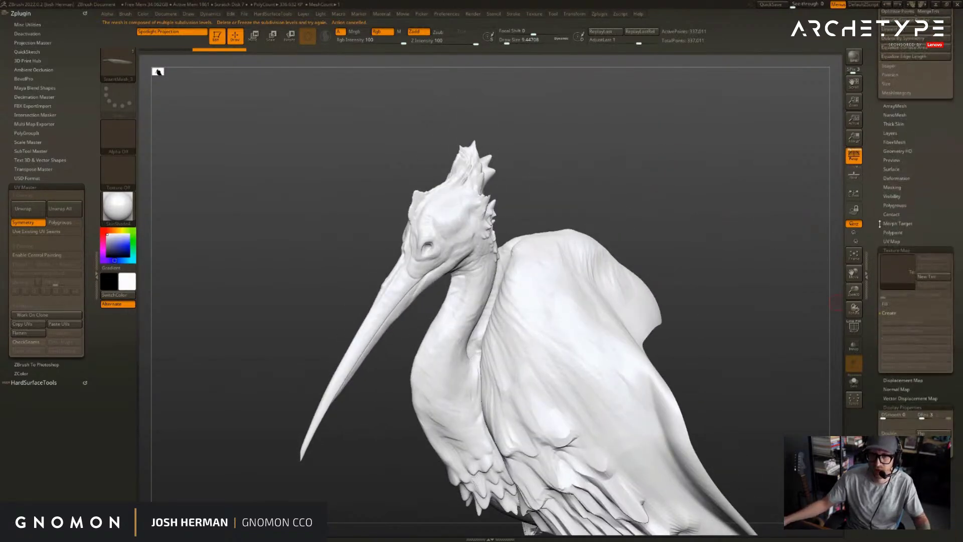
drag(495, 221, 582, 264)
drag(646, 236, 806, 245)
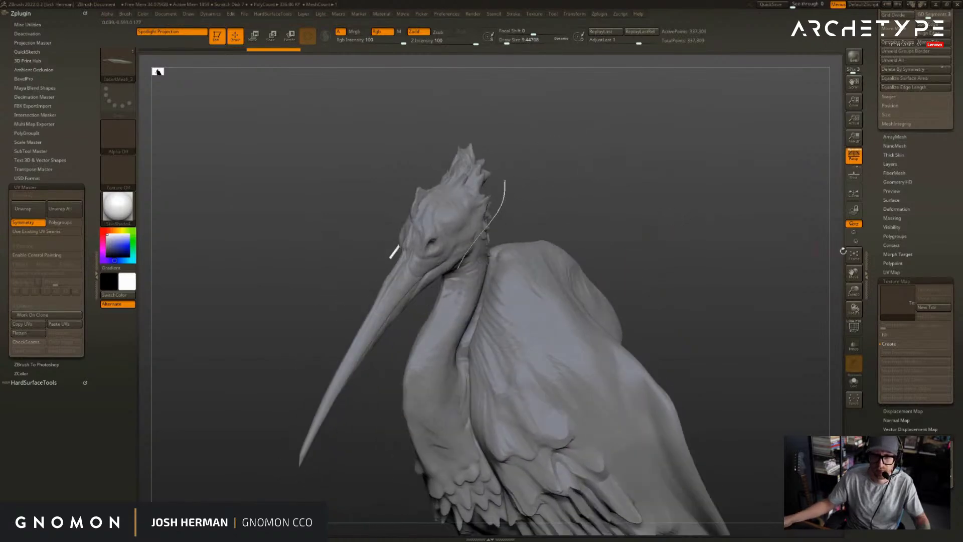
- Try to assign the BrushTxtr texture to the clone's texture map without UVs, dismissing the note
click(891, 304)
click(712, 303)
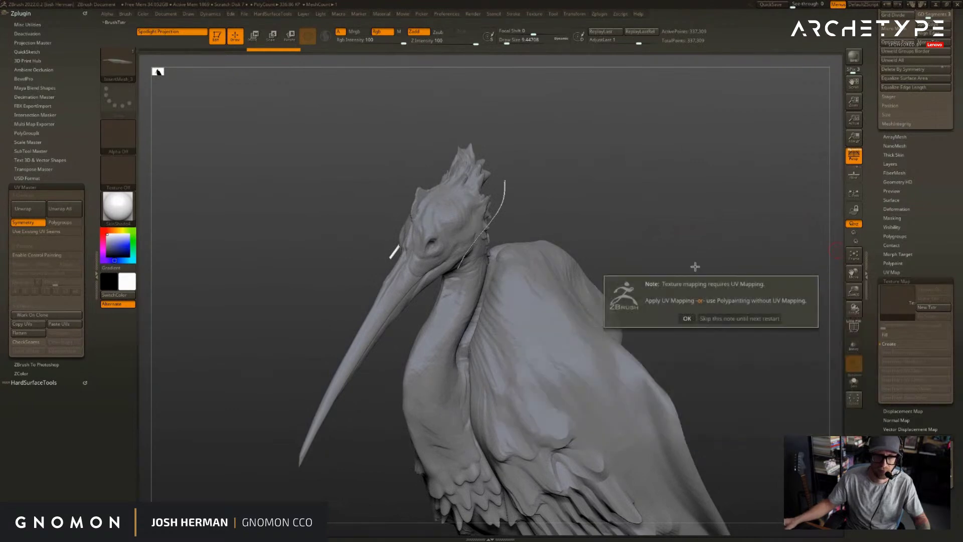
click(687, 316)
drag(677, 264, 844, 287)
click(894, 304)
click(526, 311)
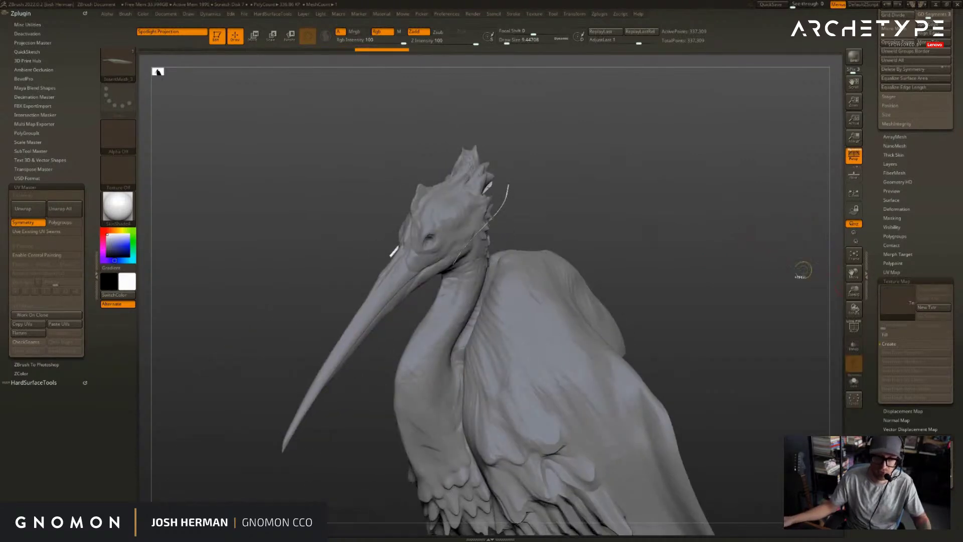
- Undo the feather insertion and the removal of the clone's lower subdivision levels
key(ctrl+z)
key(ctrl+z)
key(ctrl+z)
drag(632, 232, 661, 230)
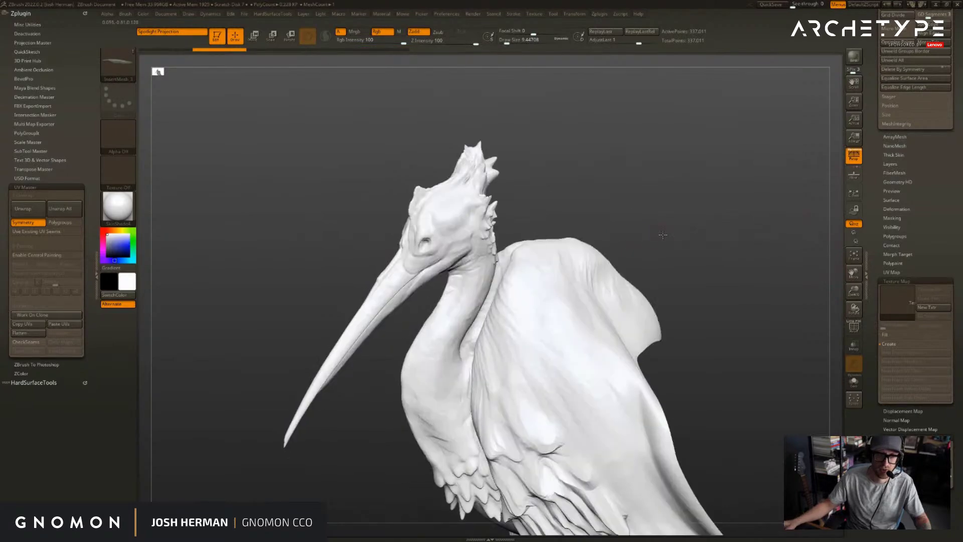
drag(687, 249, 707, 220)
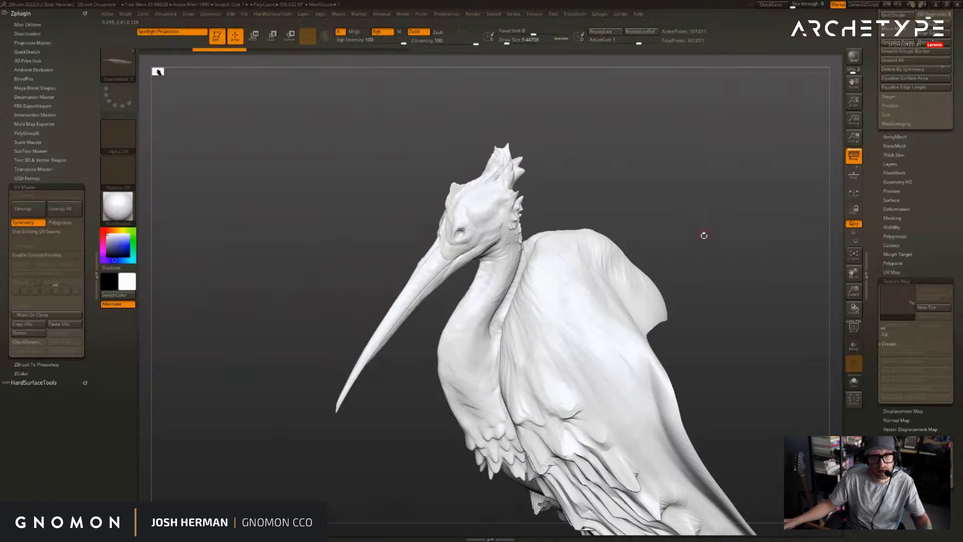
scroll(943, 226, up, 2)
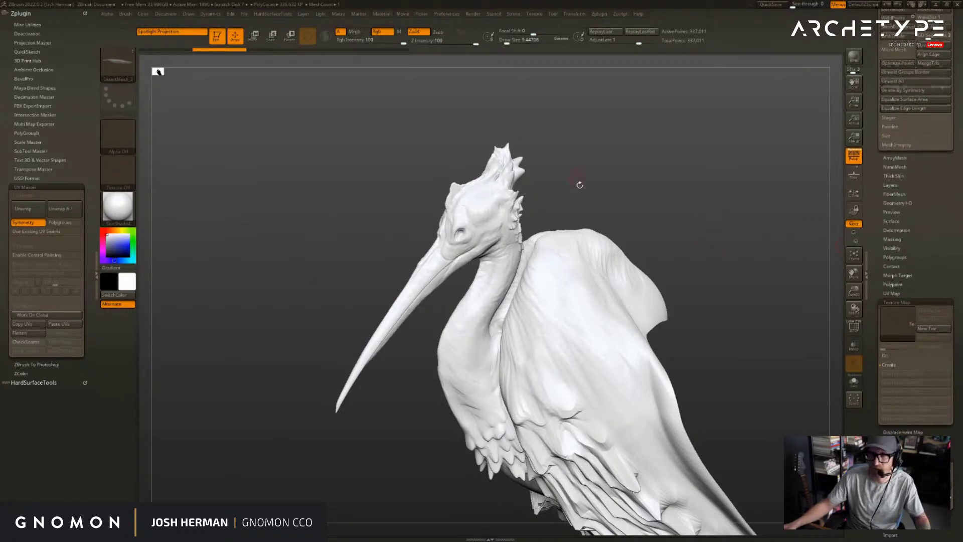
- Lower the cloned creature mesh to subdivision level 1
alt+drag(640, 198, 527, 175)
click(599, 14)
drag(718, 103, 731, 138)
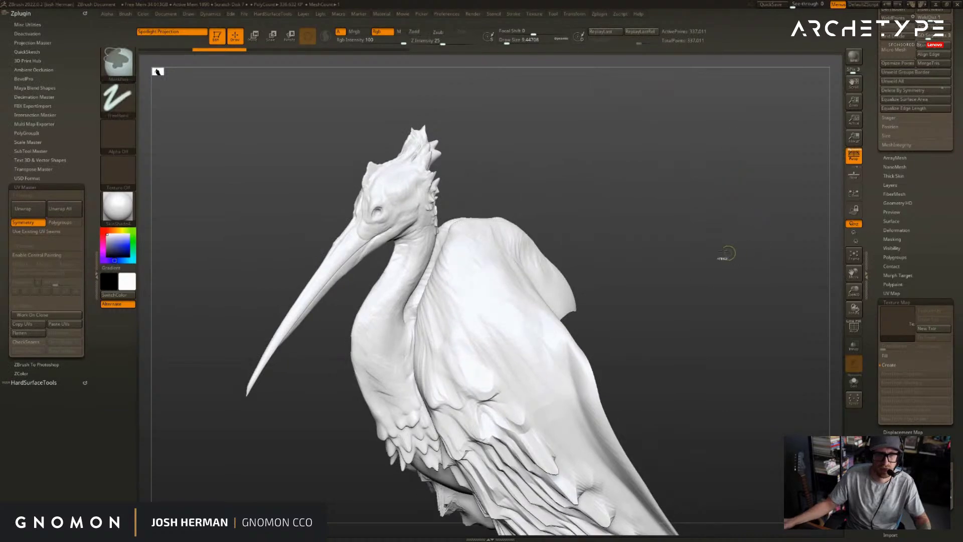
click(445, 258)
scroll(912, 260, up, 5)
drag(912, 260, 912, 258)
key(shift+d)
key(shift+d)
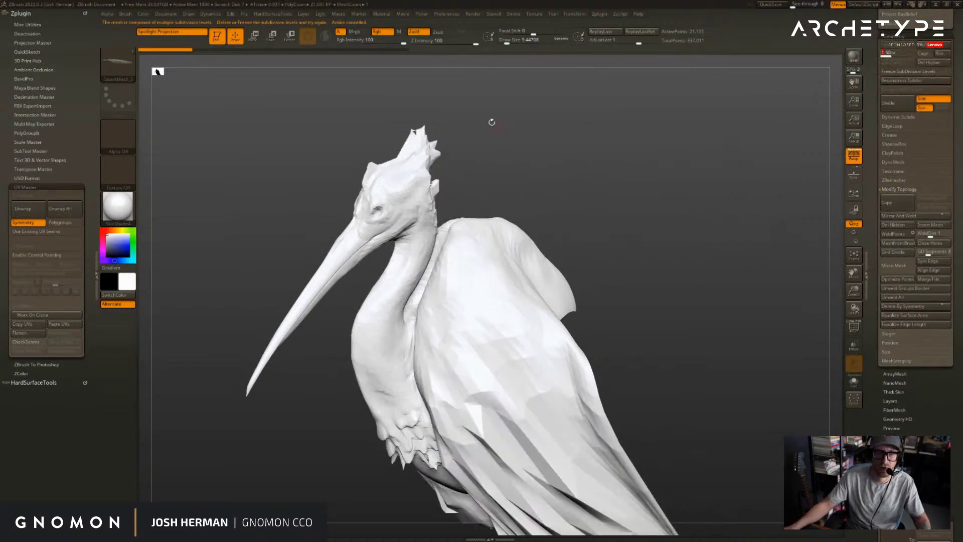
- Unwrap the creature mesh's UVs with UV Master using symmetry, and try to flatten them on the subdivided mesh
drag(496, 125, 353, 175)
click(28, 208)
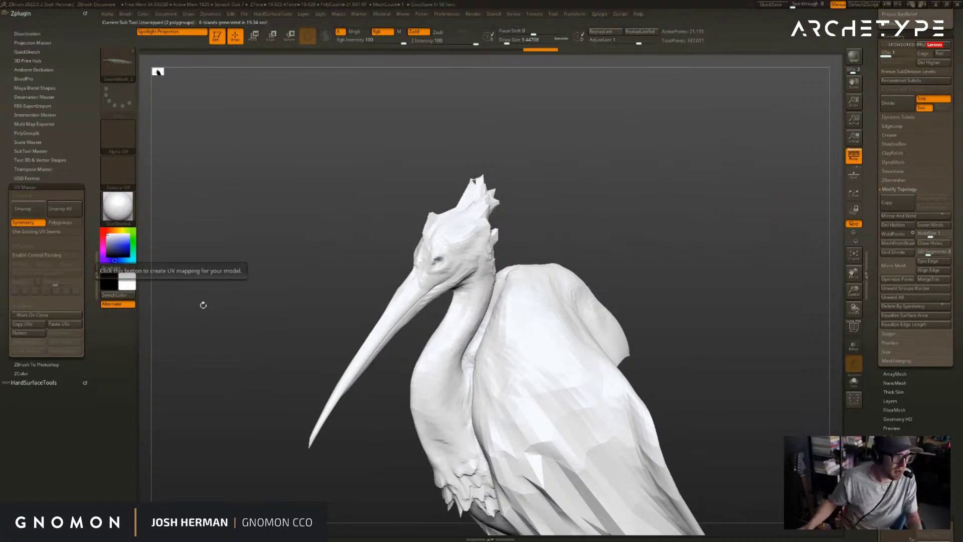
click(28, 333)
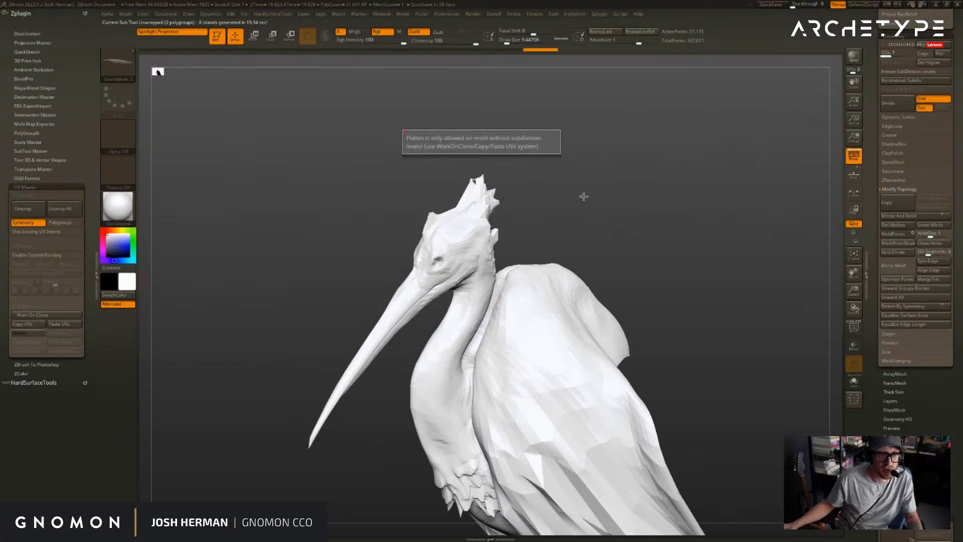
- Create a UV Master work clone, flatten it to examine the UV layout, and unflatten it
click(41, 315)
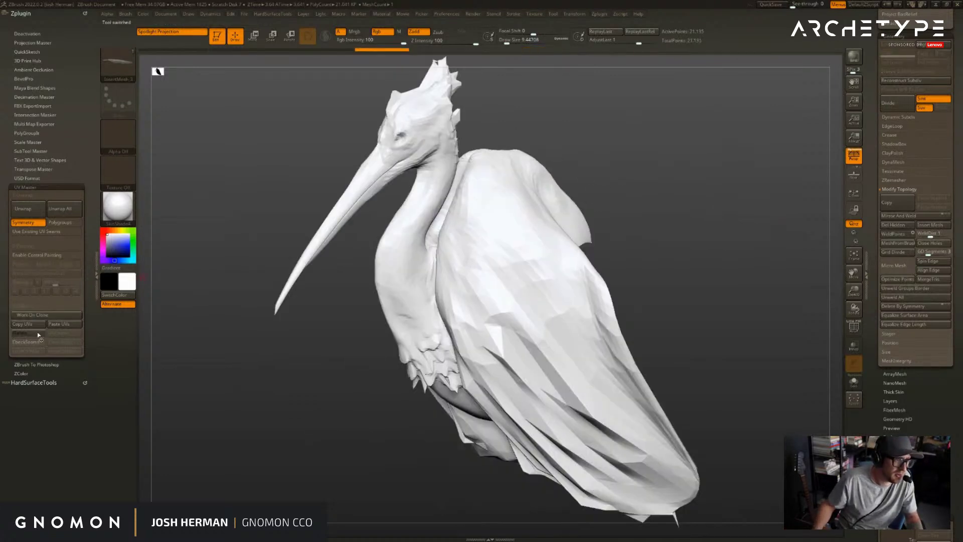
click(37, 334)
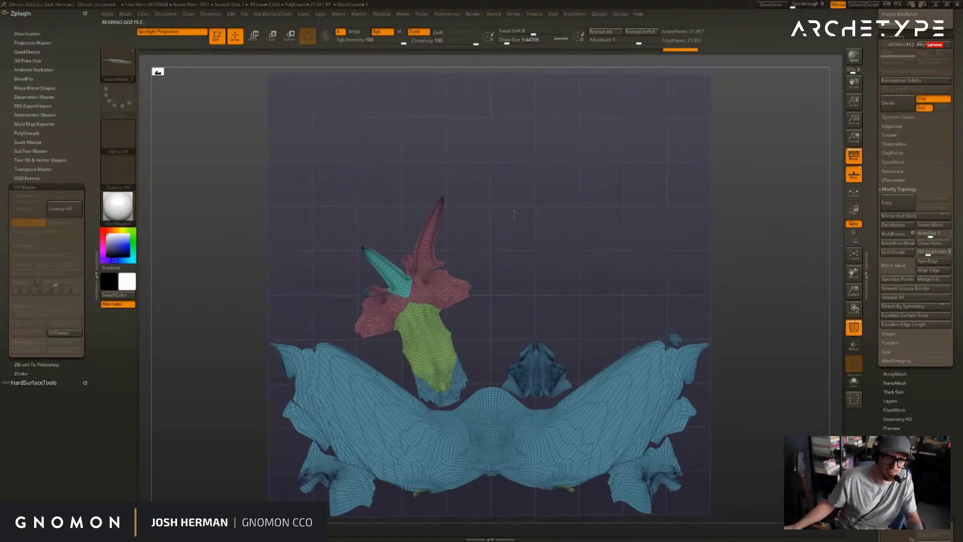
alt+drag(400, 266, 404, 239)
click(70, 336)
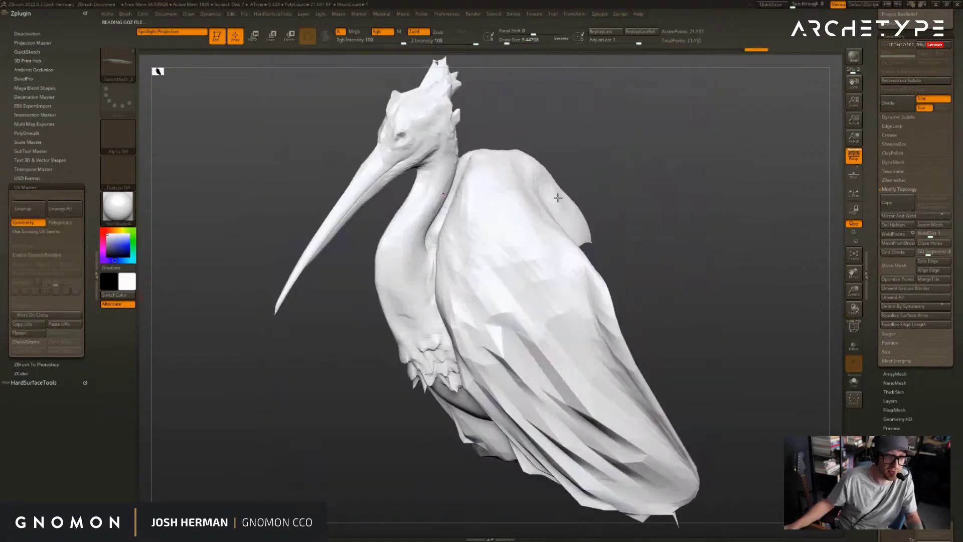
- Switch back to the unwrapped Female3_3 tool and raise it to its highest subdivision level
scroll(868, 186, up, 5)
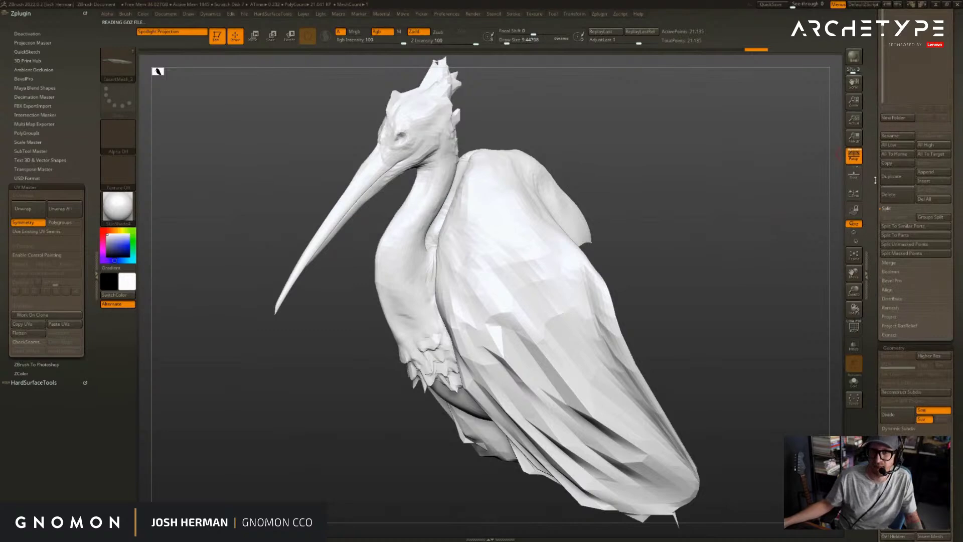
drag(874, 178, 878, 294)
mouse_move(929, 198)
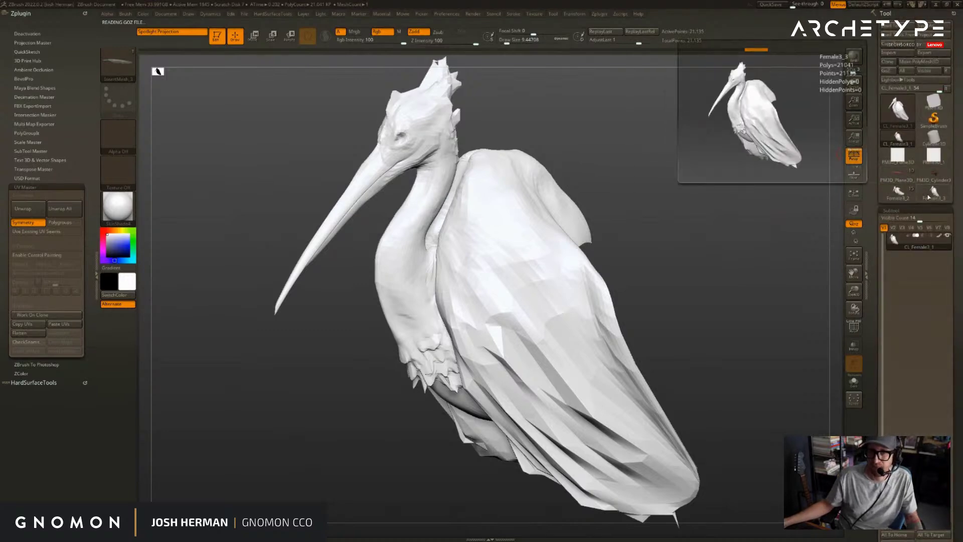
drag(709, 195, 617, 174)
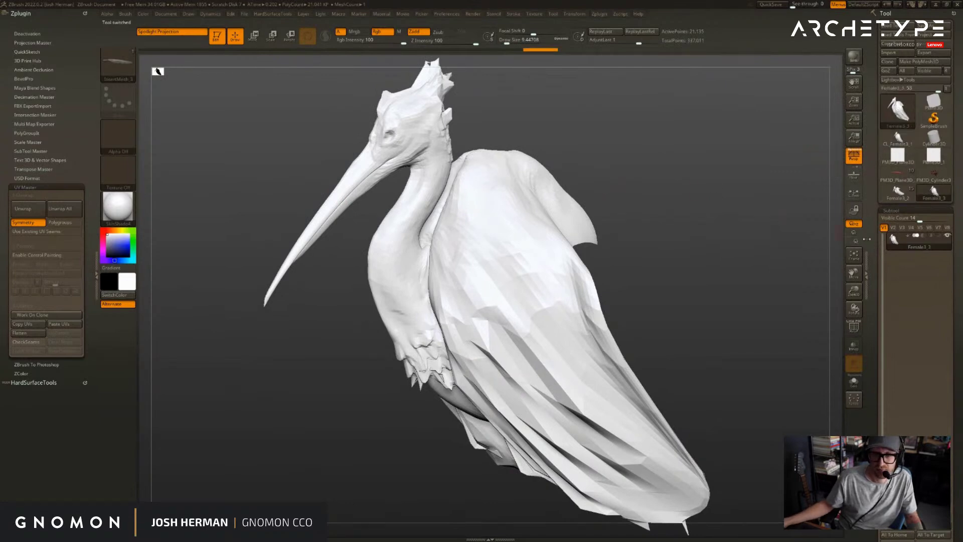
key(d)
key(d)
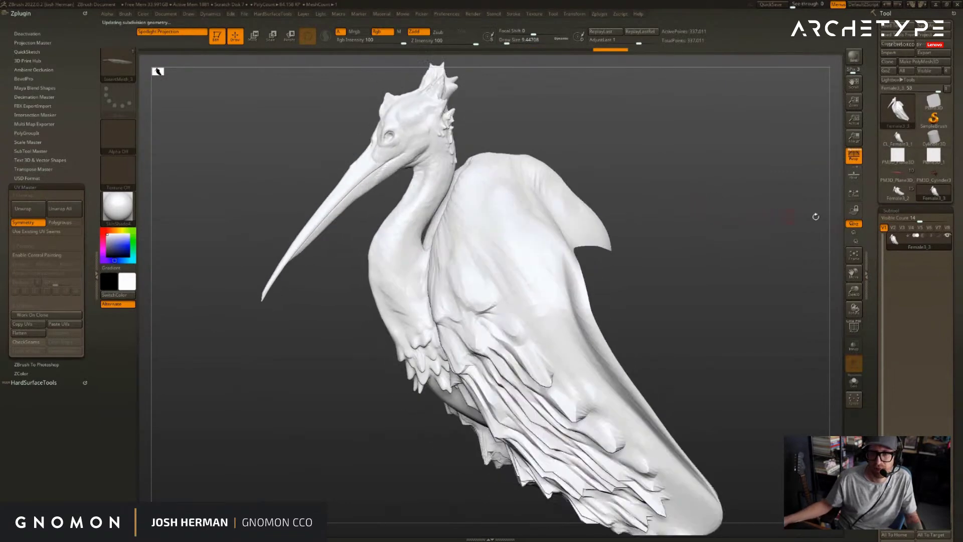
scroll(877, 217, down, 3)
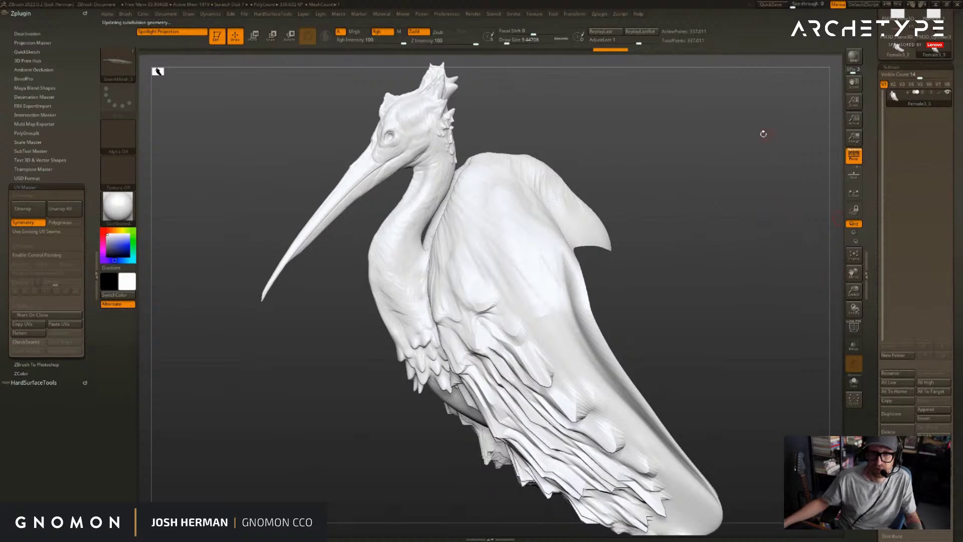
- Try to insert a feather on the creature's head with all subdivision levels still present
alt+drag(766, 134, 778, 188)
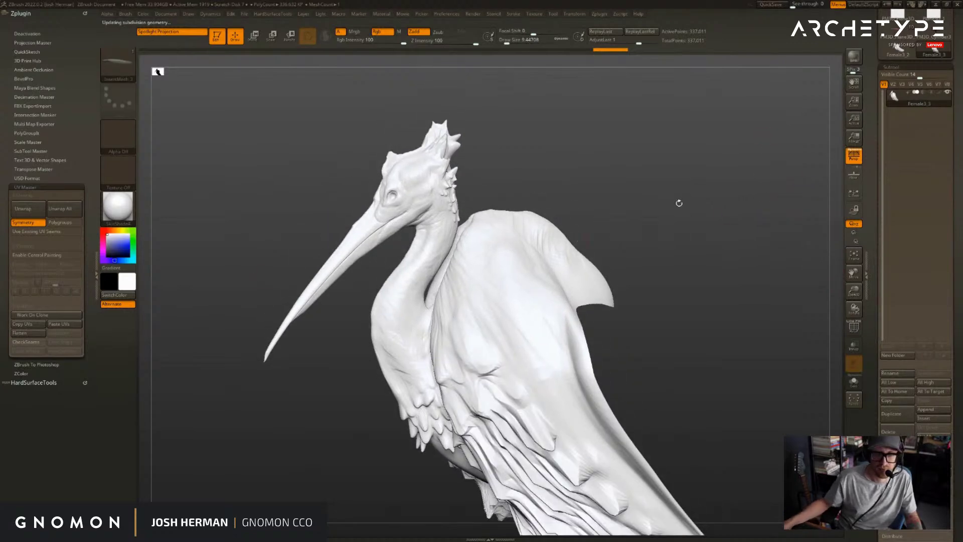
mouse_move(879, 262)
mouse_down()
mouse_move(878, 218)
mouse_move(878, 260)
mouse_up()
drag(617, 211, 636, 204)
key(c)
key(ctrl+z)
scroll(878, 248, down, 10)
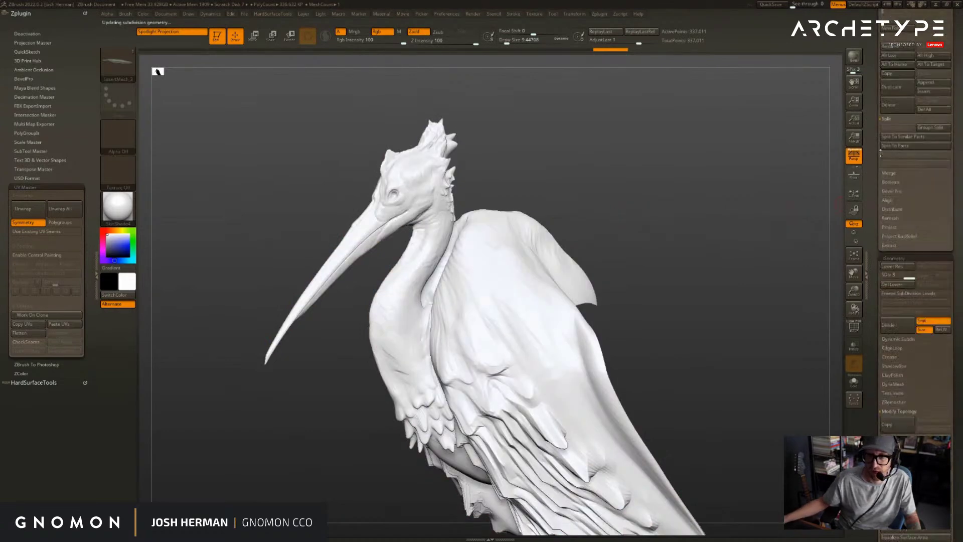
drag(898, 347, 900, 297)
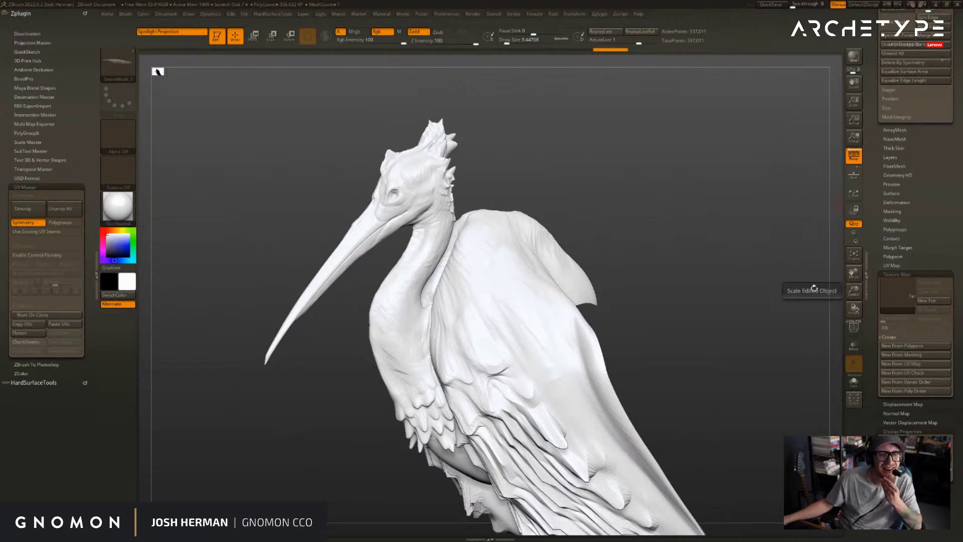
drag(635, 219, 632, 202)
drag(558, 170, 561, 209)
click(451, 200)
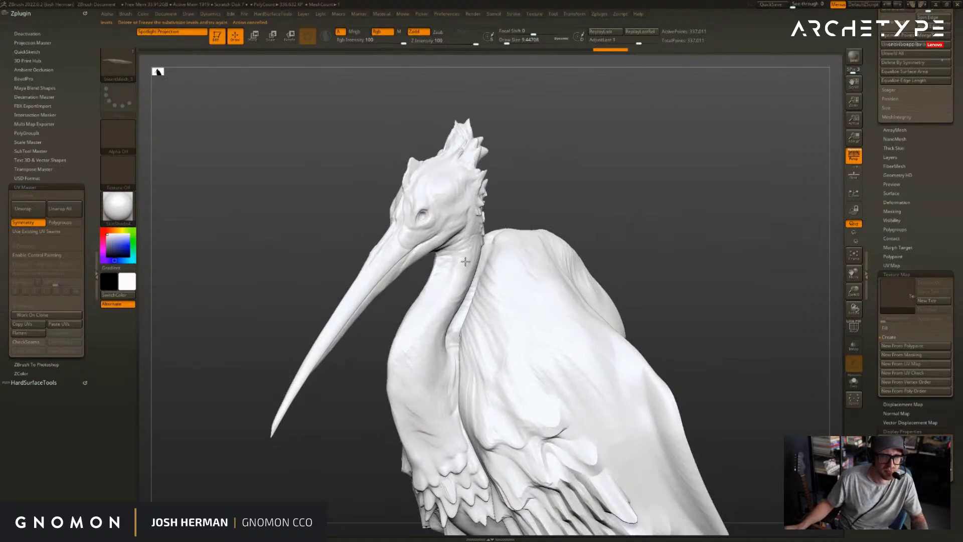
- Delete the unwrapped mesh's lower subdivision levels and insert a feather across its head
scroll(947, 222, up, 10)
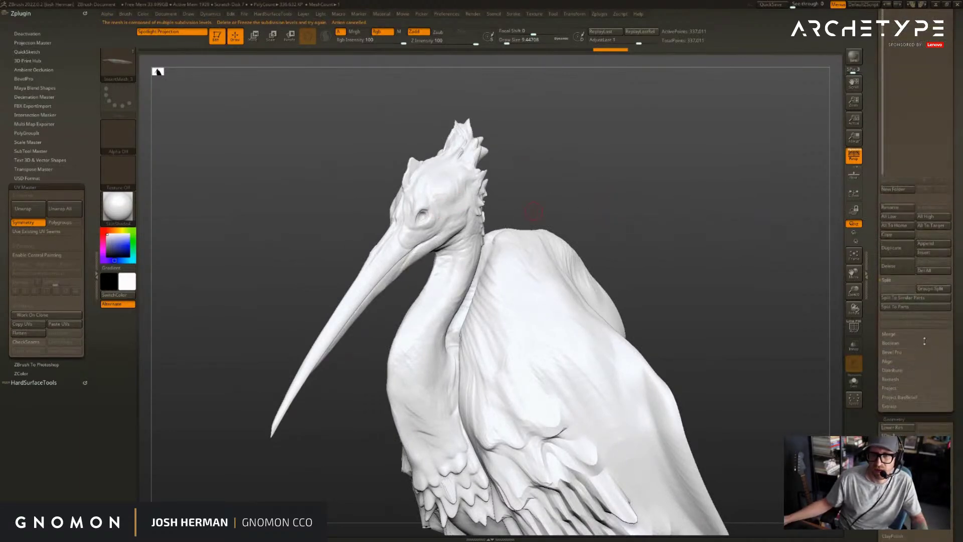
click(884, 200)
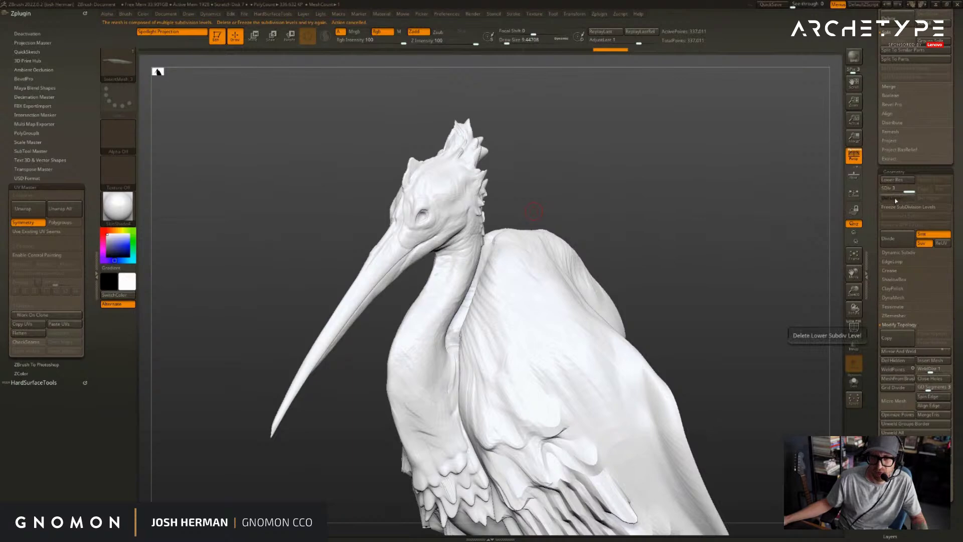
drag(468, 246, 667, 323)
- Assign the BrushTxtr texture to the texture map of the unwrapped mesh with the feather
drag(884, 315, 884, 91)
drag(883, 401, 883, 331)
click(898, 223)
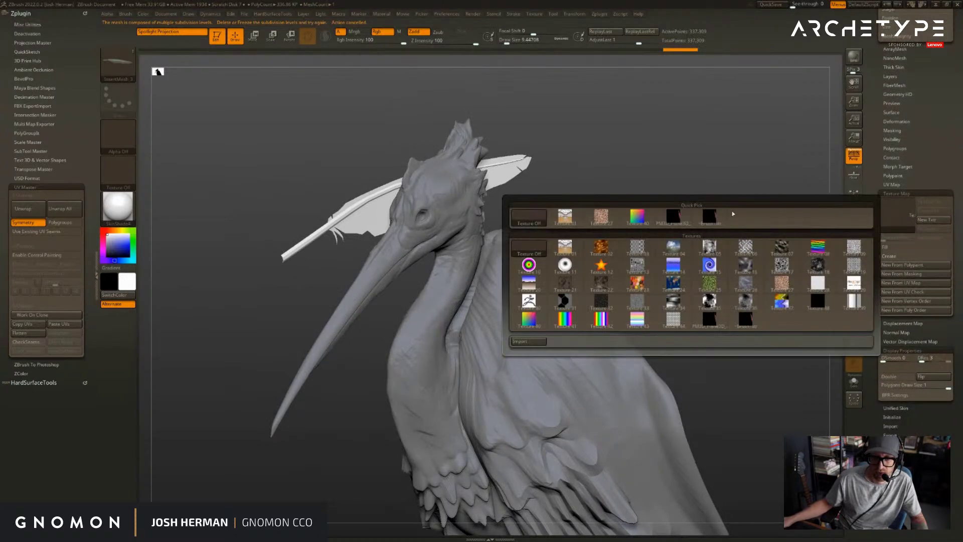
click(708, 219)
mouse_move(679, 195)
mouse_down()
mouse_move(727, 200)
mouse_move(532, 190)
mouse_move(666, 186)
mouse_move(741, 220)
mouse_move(715, 209)
mouse_up()
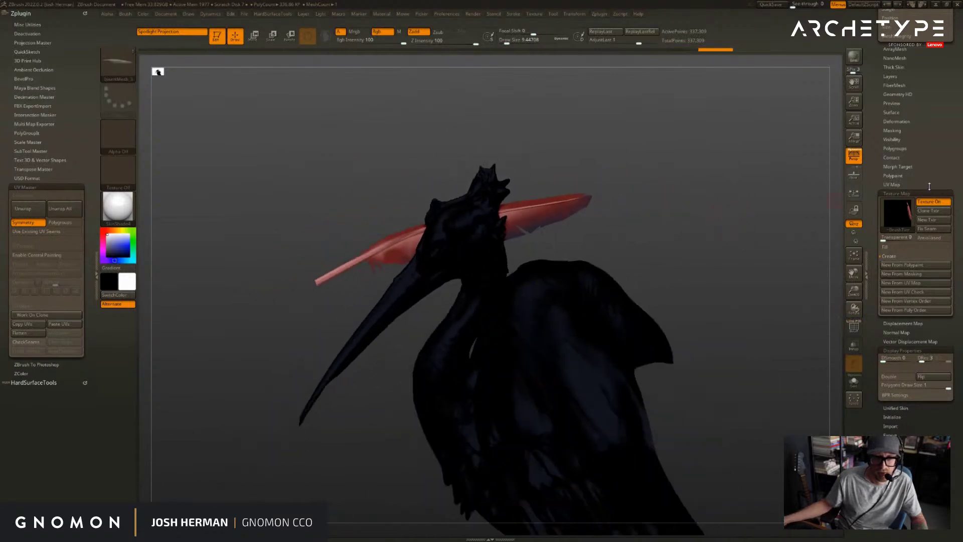
- Undo the textured feather test, return to the lowest subdivision level and delete the higher levels
scroll(925, 190, up, 5)
key(ctrl+z)
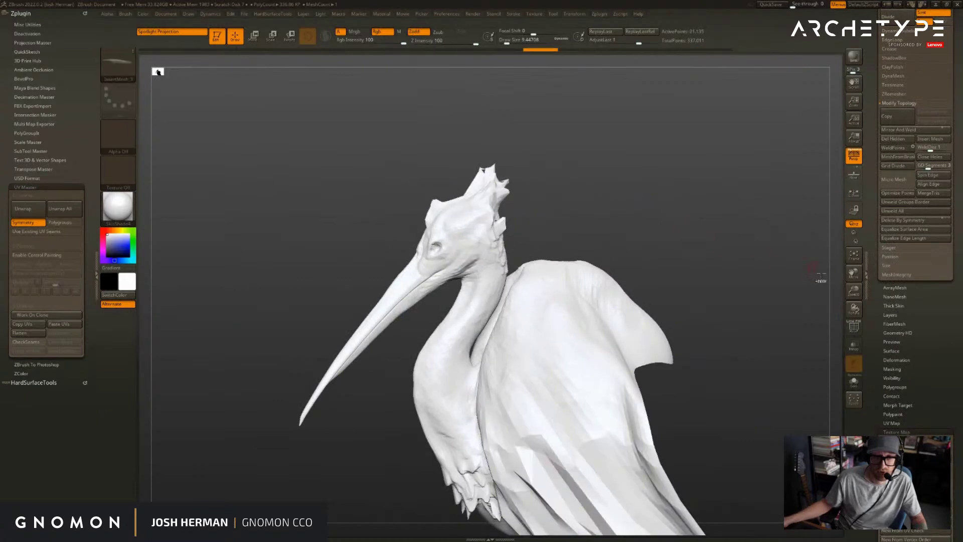
scroll(923, 196, up, 4)
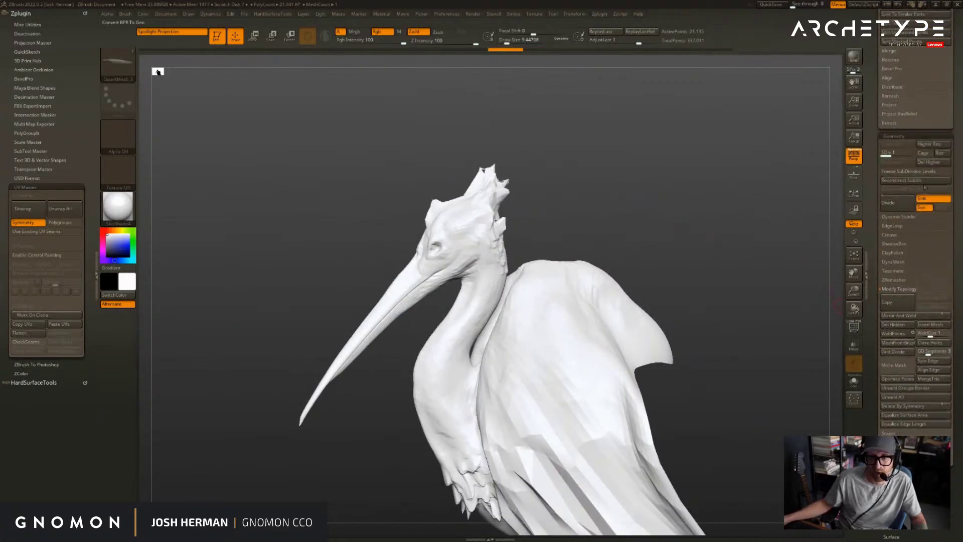
click(927, 163)
drag(730, 174, 519, 245)
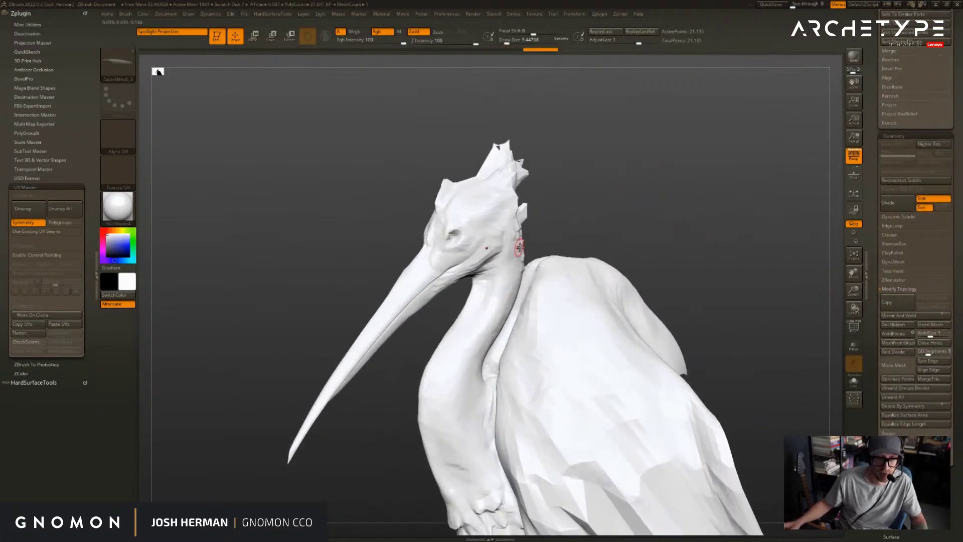
- Create a new texture map from the creature's polypaint, turn the texture display off and insert a feather across the head
scroll(911, 300, down, 10)
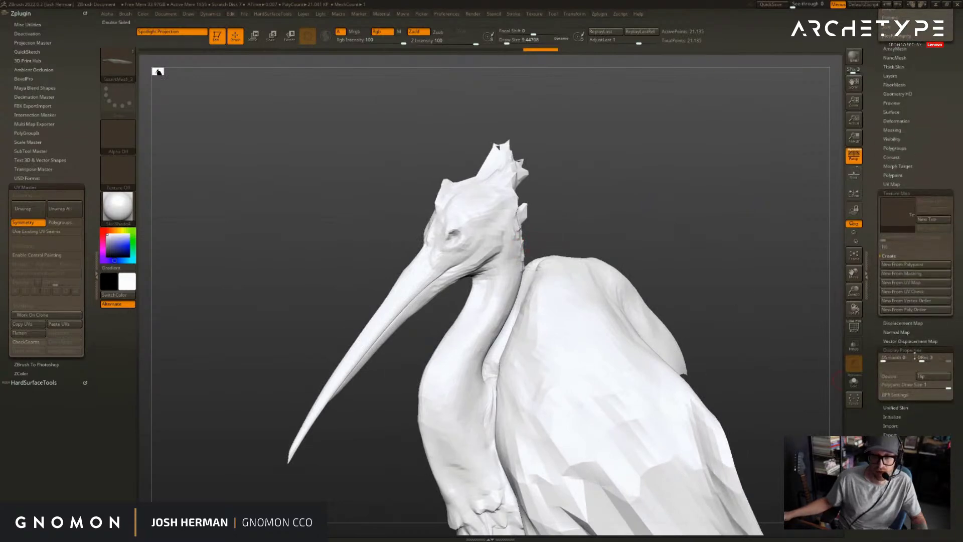
click(890, 266)
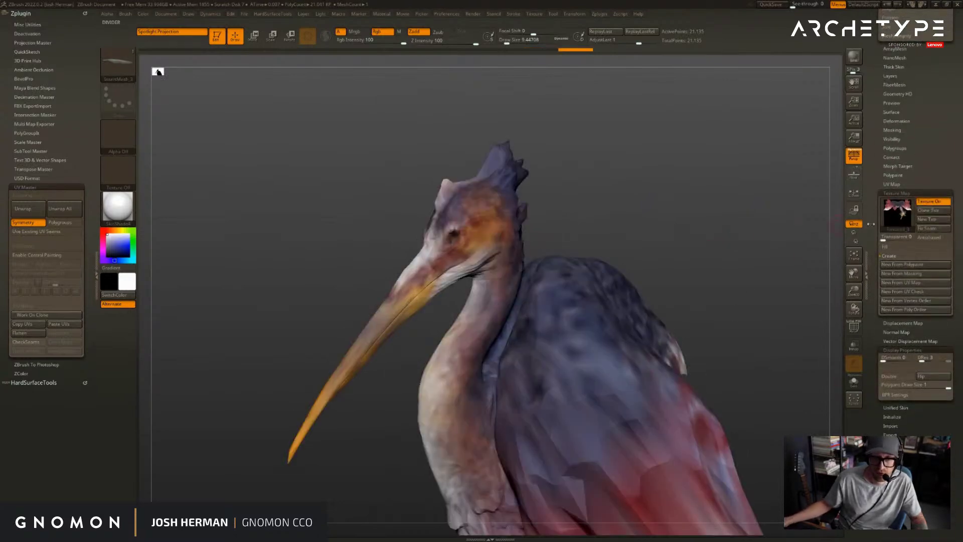
click(899, 216)
click(541, 224)
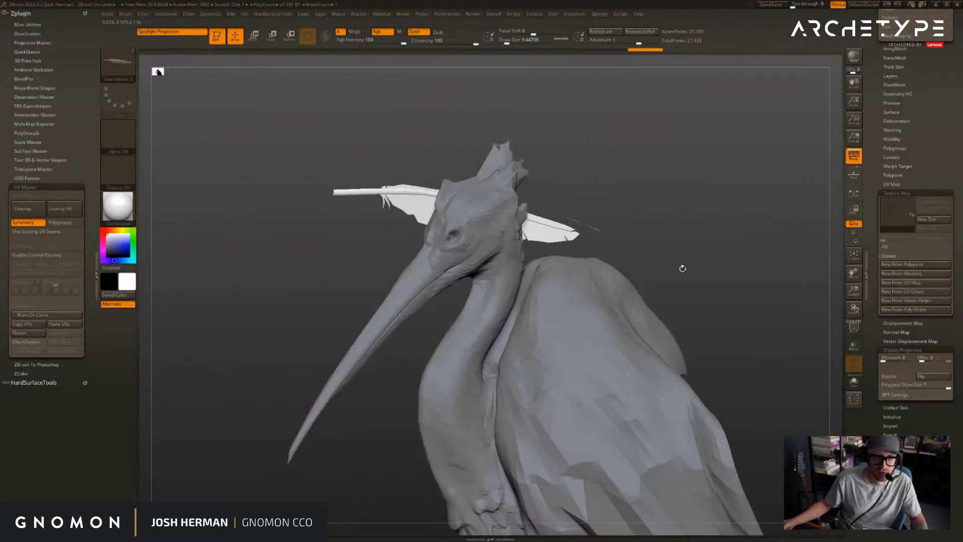
- Assign the feather texture to the creature's texture map, and undo both the texture and the inserted feather
click(909, 219)
click(702, 213)
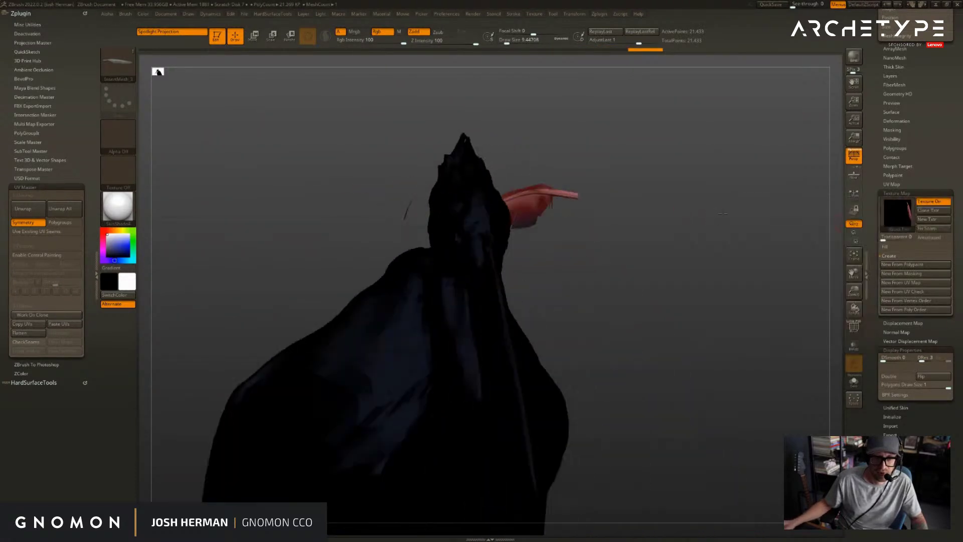
key(ctrl+z)
key(ctrl+z)
drag(721, 212, 727, 211)
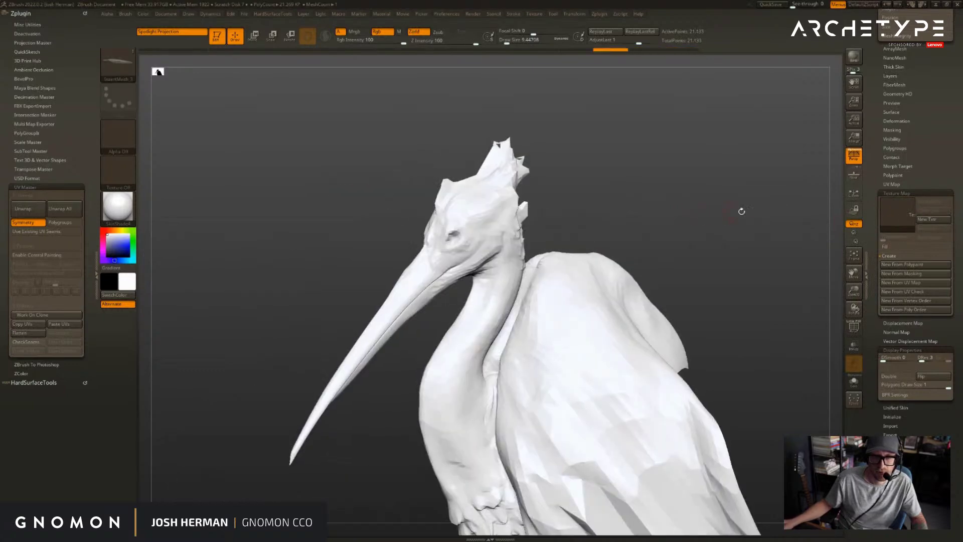
- Create a NanoMesh brush from the current feather insert brush
scroll(947, 180, up, 10)
drag(652, 211, 324, 164)
key(shift+f)
key(shift+f)
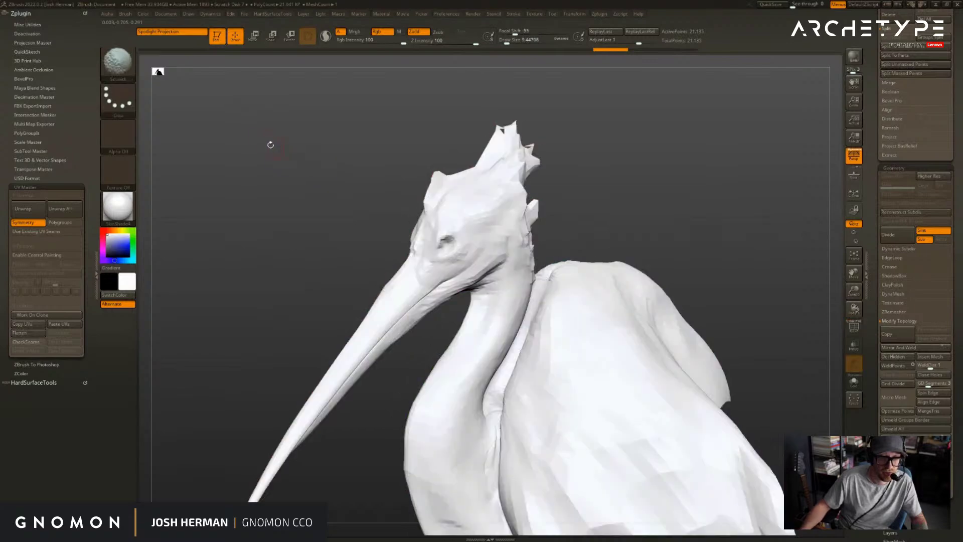
drag(177, 76, 286, 104)
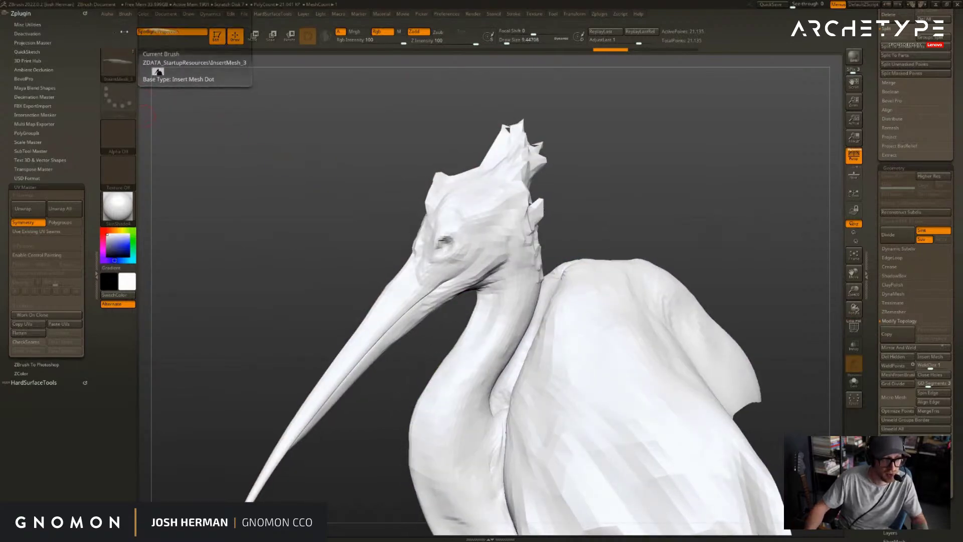
click(126, 15)
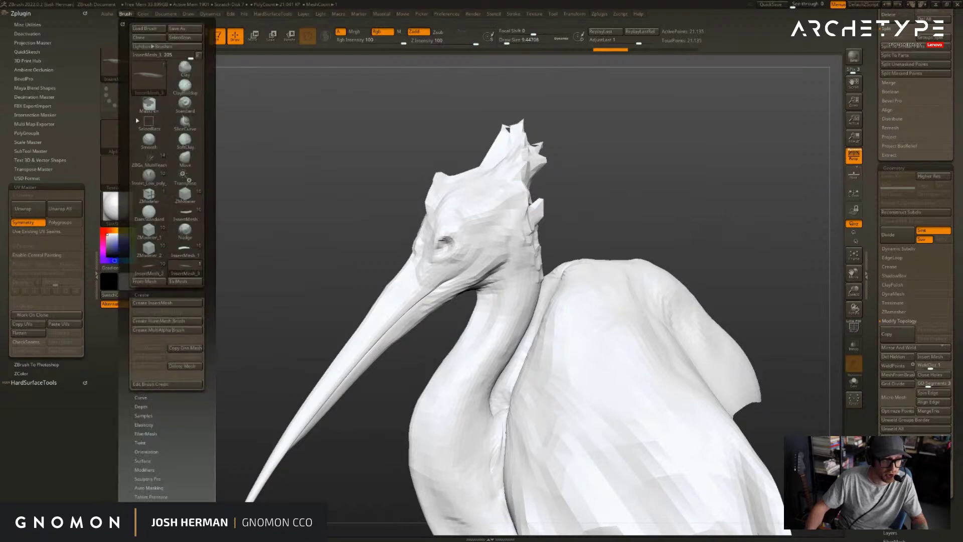
click(166, 323)
- Insert the feather NanoMesh on the creature's neck polygroup, using the Insert NanoMesh polygon action with the Polygroup All target
drag(345, 235, 321, 234)
alt+drag(702, 199, 627, 226)
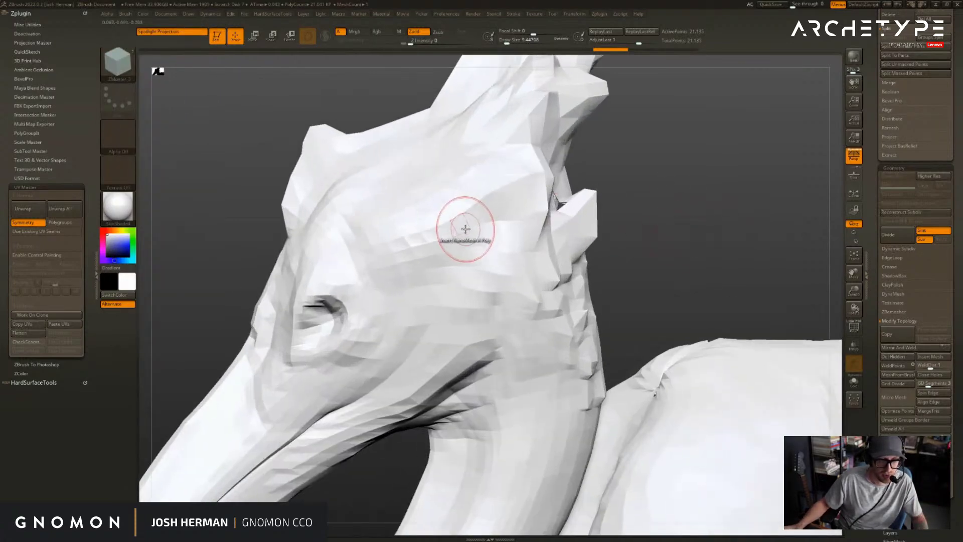
key(space)
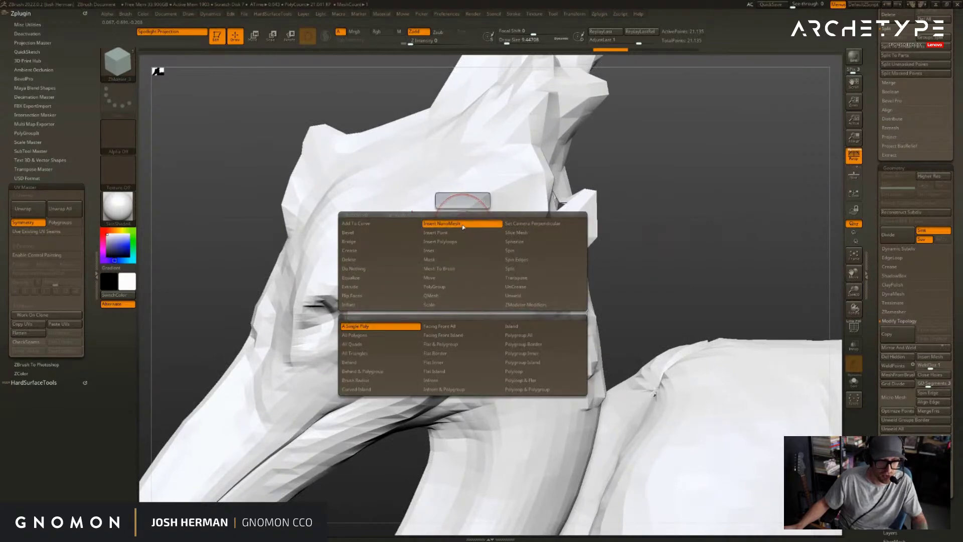
drag(747, 224, 614, 176)
key(shift+f)
alt+drag(670, 220, 687, 171)
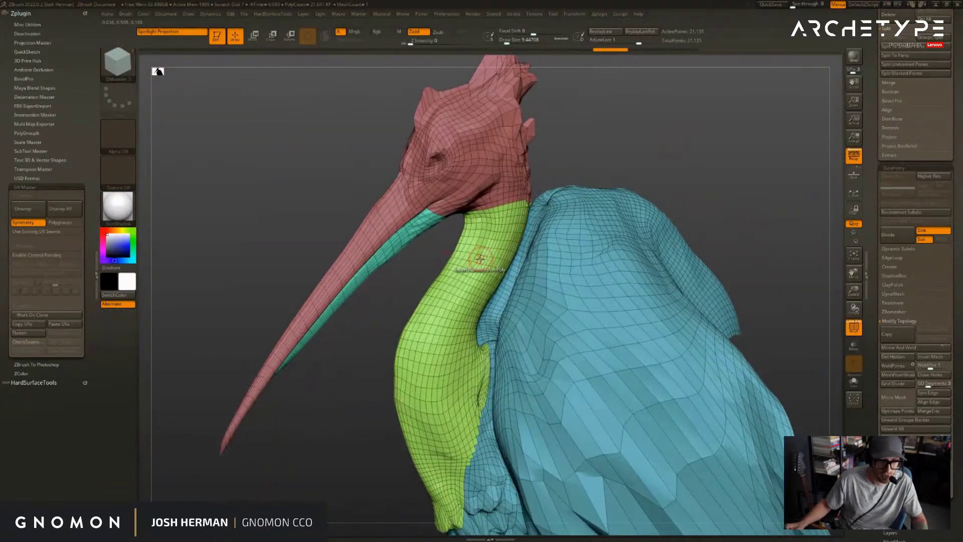
mouse_move(388, 306)
alt+mouse_down()
mouse_move(485, 203)
mouse_move(506, 246)
alt+mouse_up()
key(shift+f)
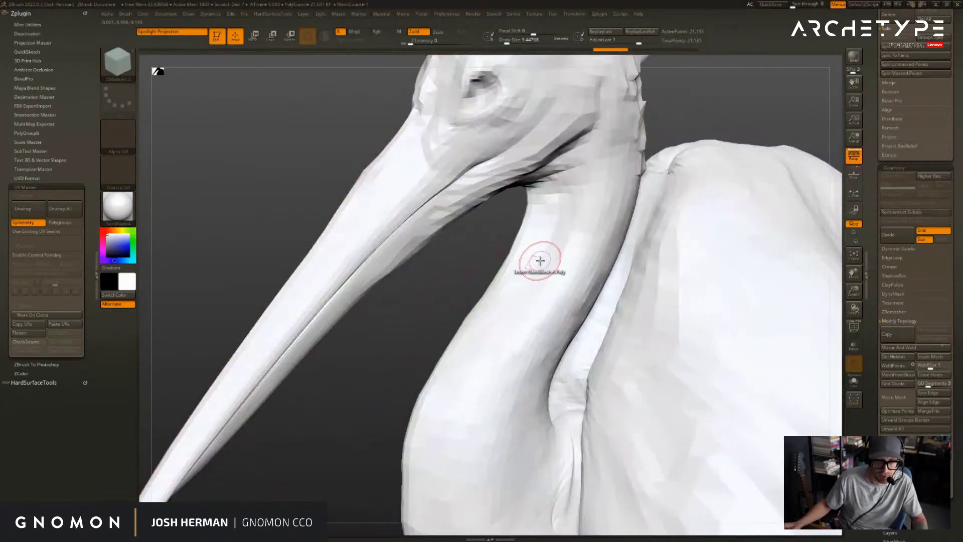
key(space)
click(599, 335)
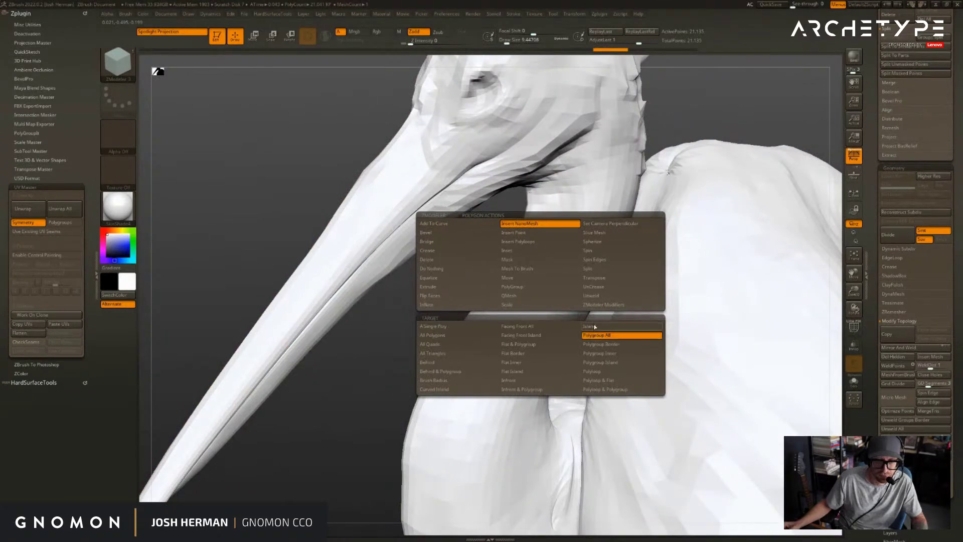
drag(580, 286, 960, 472)
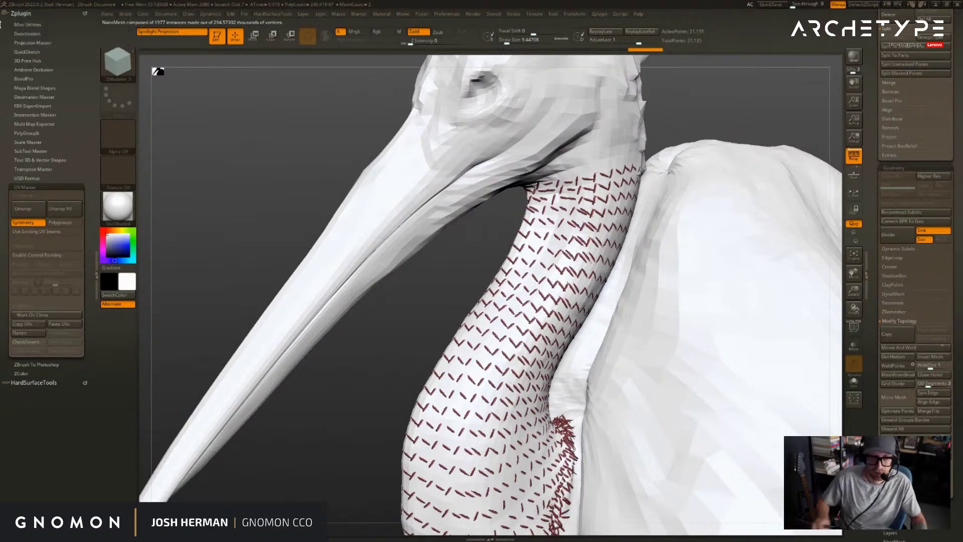
- Enlarge the neck's NanoMesh feathers to a size of about 5.09
drag(406, 326, 290, 398)
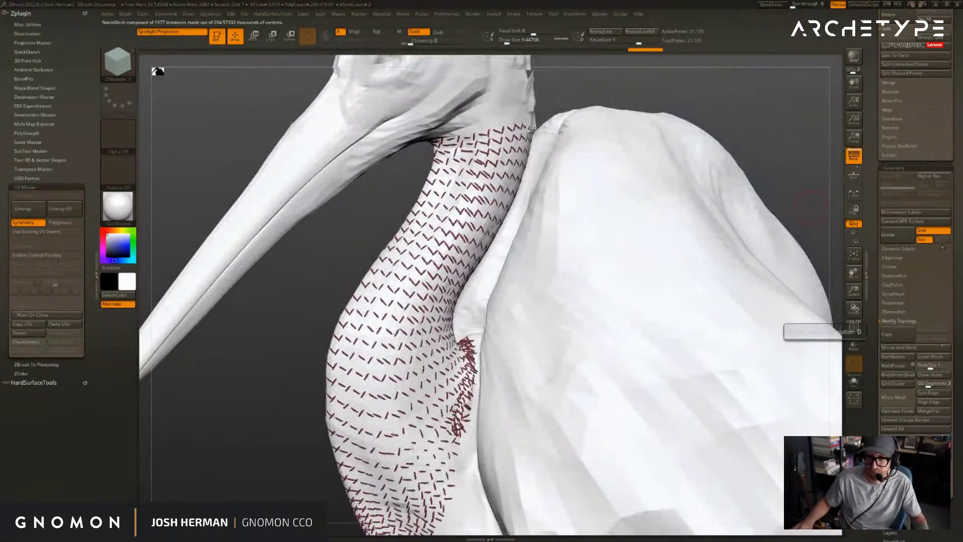
scroll(883, 175, down, 5)
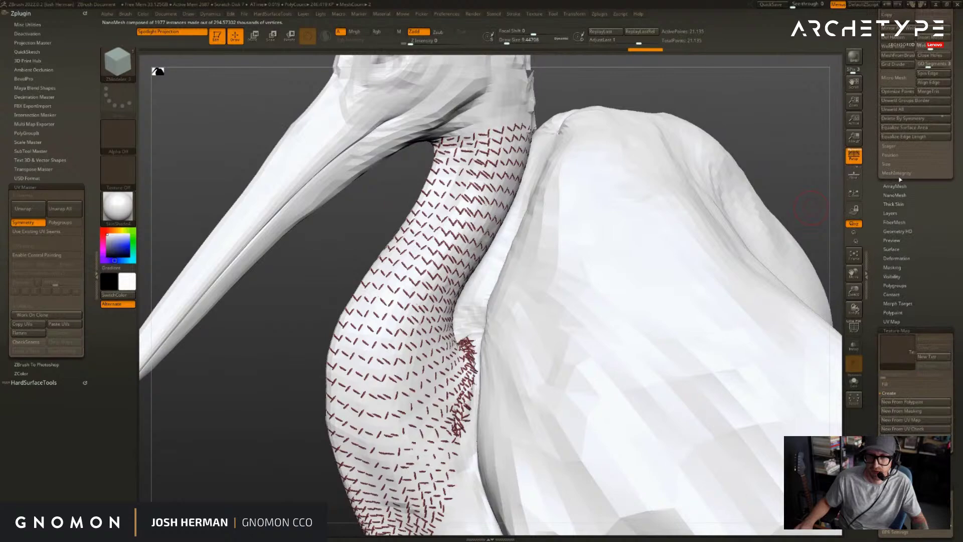
click(894, 195)
drag(912, 284, 940, 287)
- Rotate the neck's NanoMesh feathers to about 141 on Y and -73 on Z, and add random rotation variance
drag(897, 358, 899, 358)
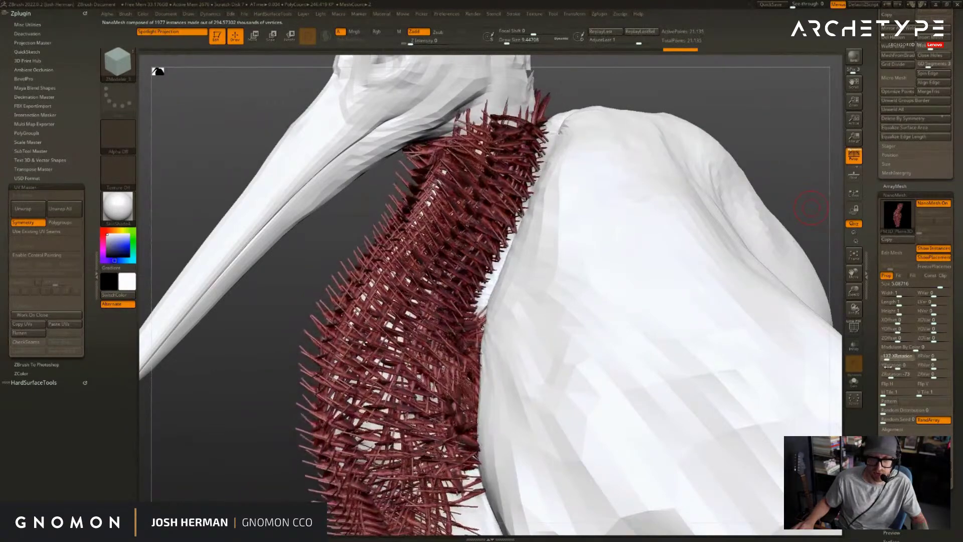
drag(896, 366, 901, 365)
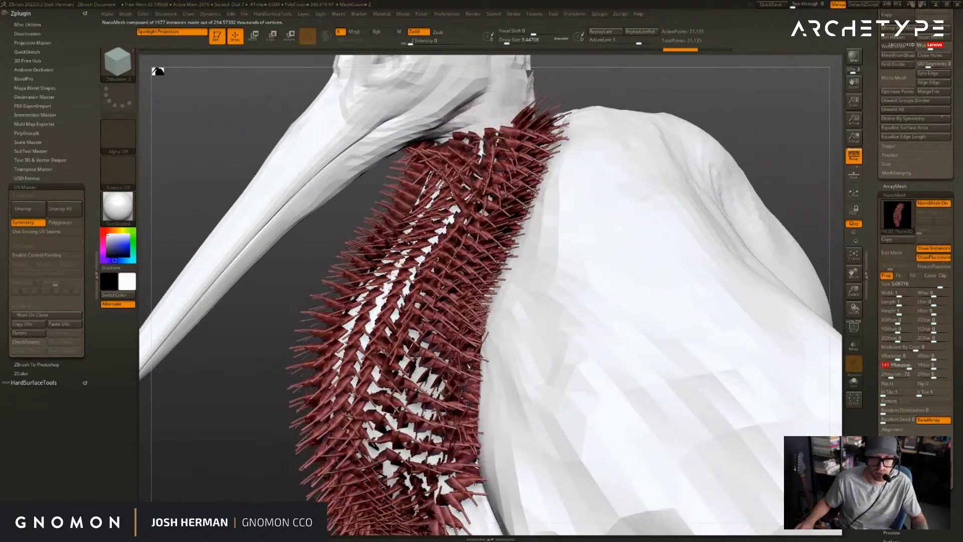
drag(778, 157, 747, 165)
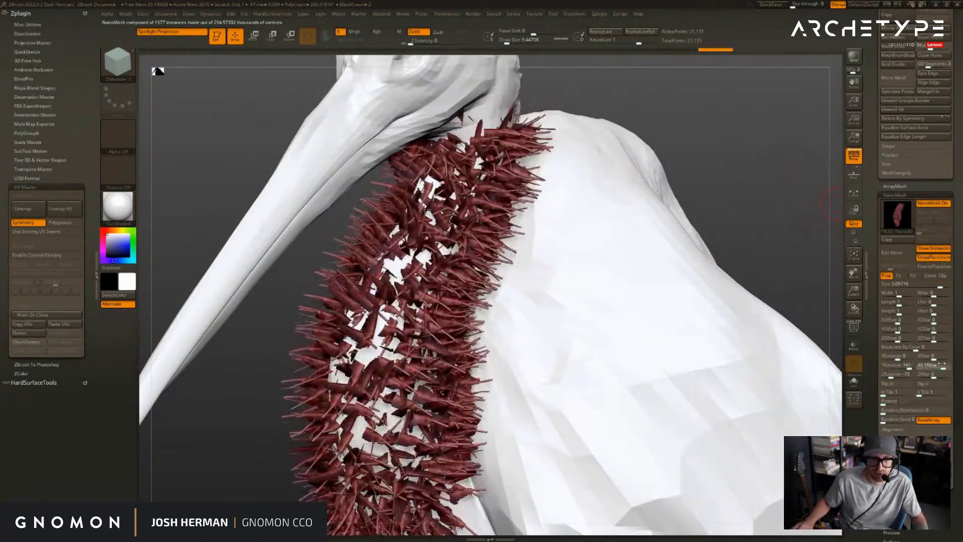
drag(934, 357, 950, 358)
- Assign the feather texture to the texture map of the creature mesh carrying the NanoMesh feathers
drag(756, 223, 807, 188)
alt+drag(742, 185, 805, 306)
drag(872, 393, 870, 300)
click(893, 289)
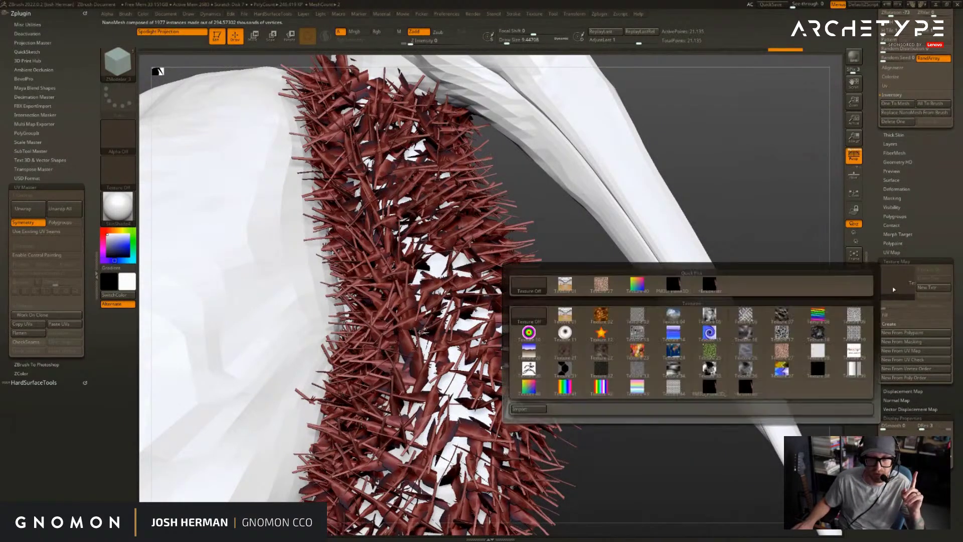
click(715, 278)
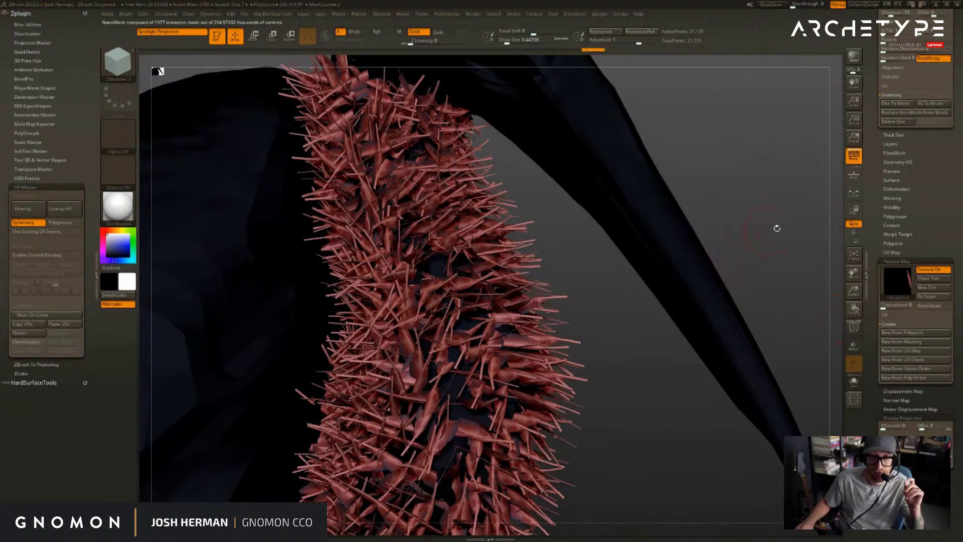
- Turn off the texture map on the bird mesh that carries the feather NanoMesh
drag(936, 202, 936, 235)
click(897, 311)
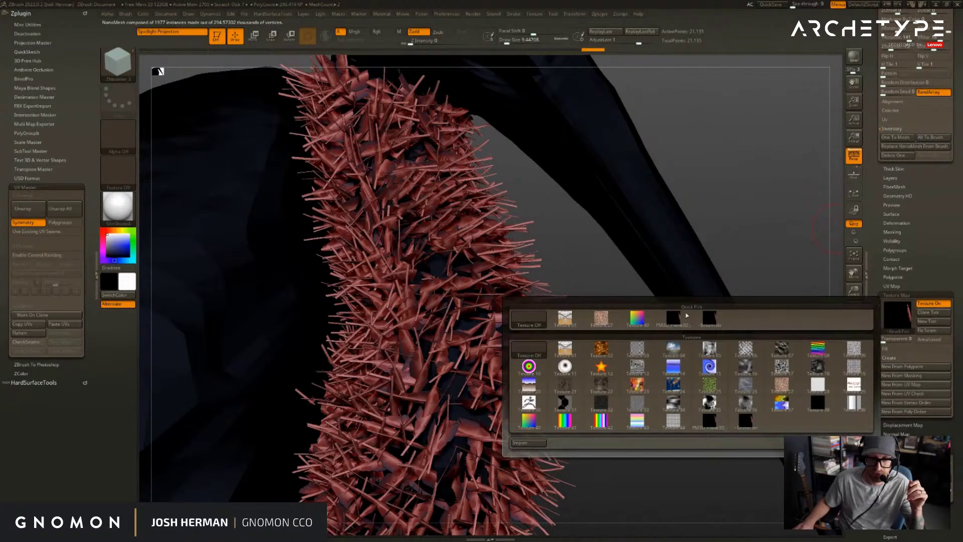
click(528, 319)
key(ctrl+z)
key(ctrl+shift+z)
drag(824, 201, 802, 191)
key(ctrl+z)
scroll(904, 315, up, 10)
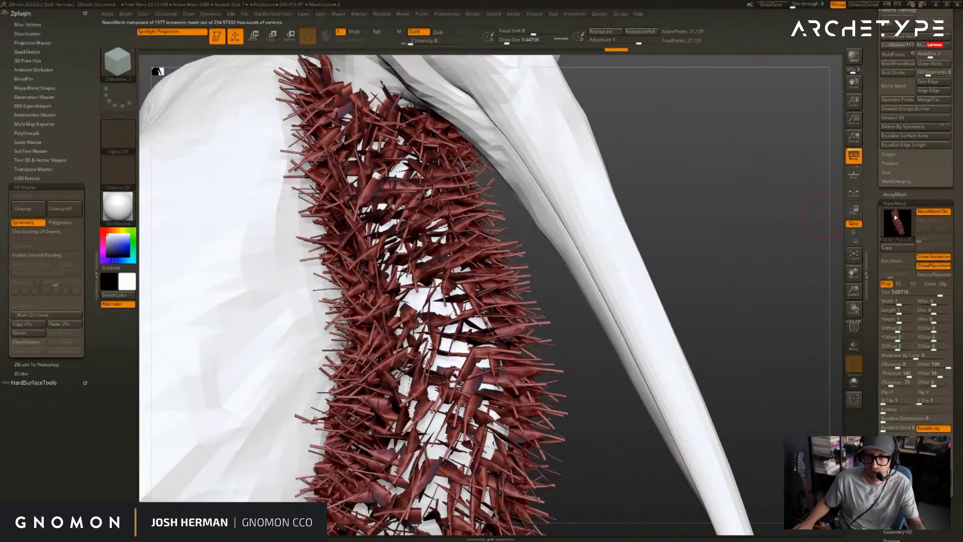
- Try the red feather texture on the bird mesh and switch its texture map off again
mouse_move(881, 217)
scroll(898, 301, down, 9)
click(895, 345)
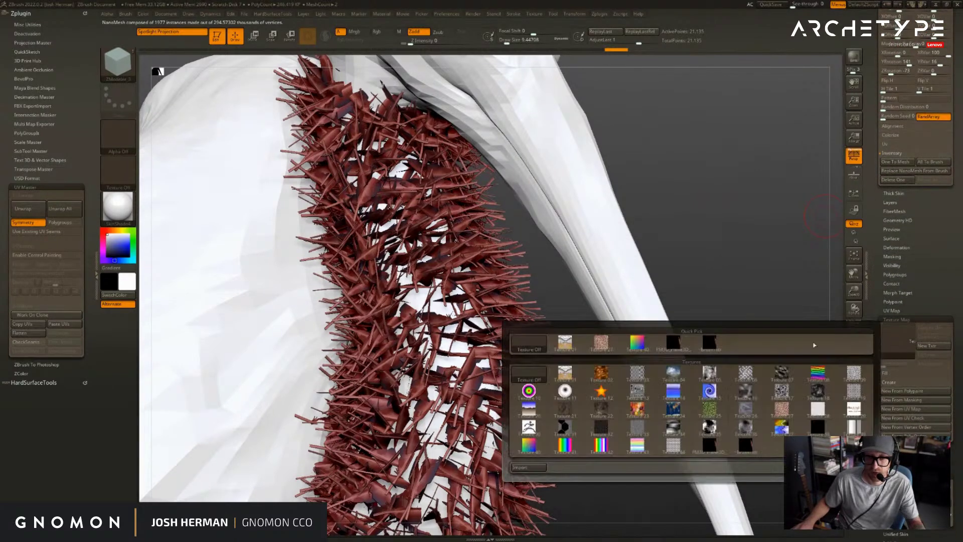
click(688, 346)
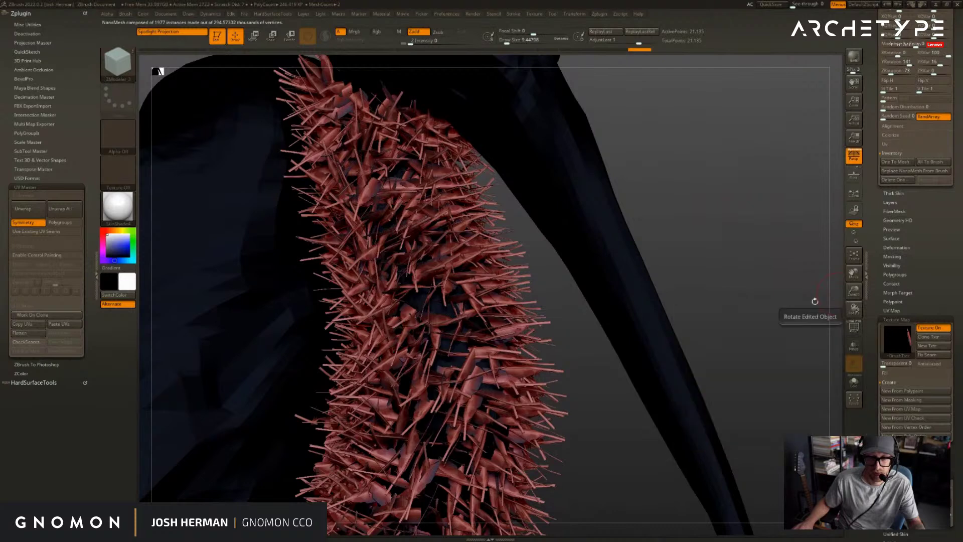
click(893, 337)
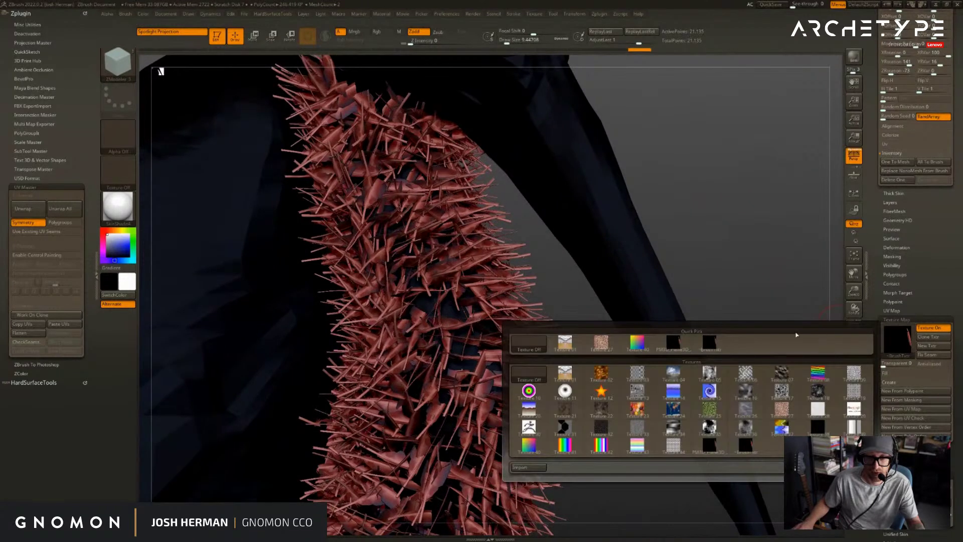
click(518, 348)
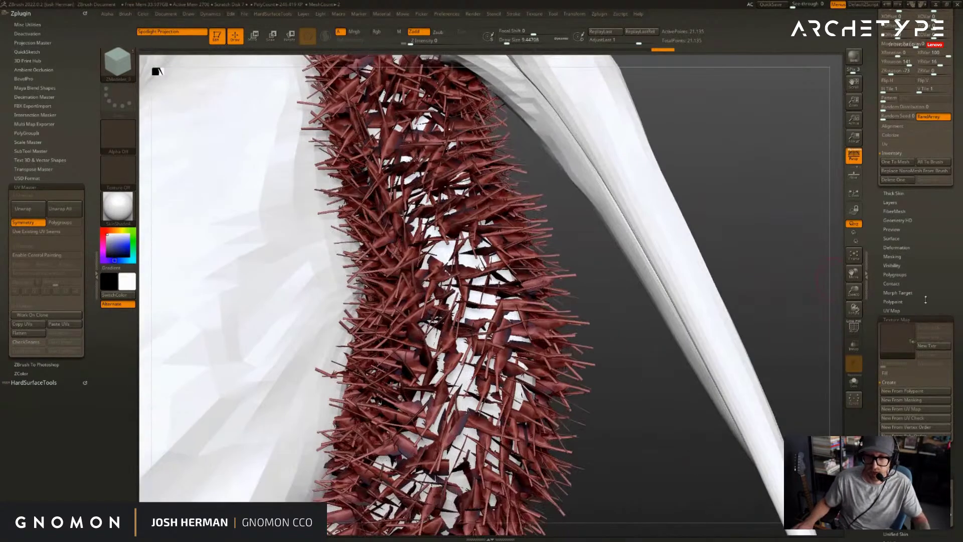
- Convert the feather NanoMesh to real geometry and isolate the feathers with polyframes displayed
scroll(931, 209, up, 3)
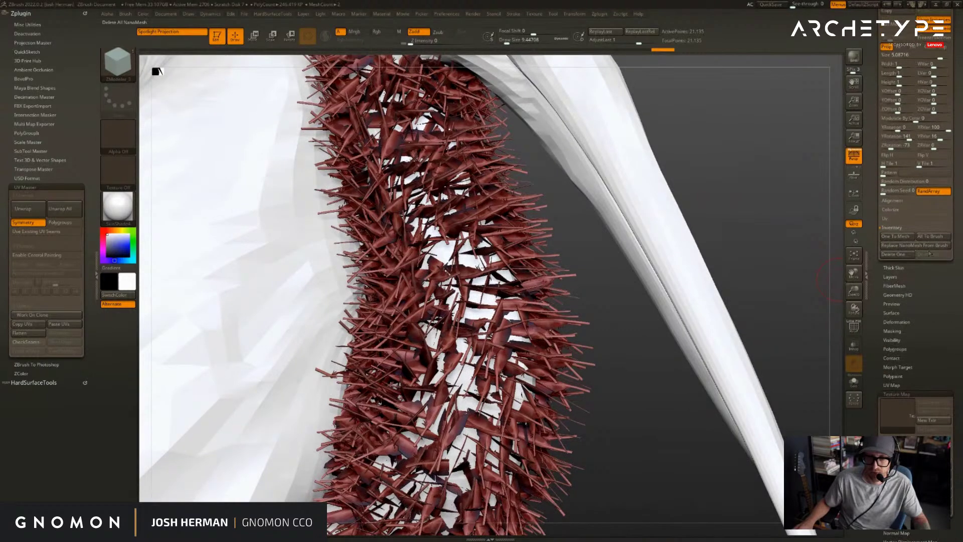
click(891, 238)
mouse_move(763, 223)
mouse_down()
mouse_move(772, 251)
mouse_move(720, 221)
mouse_move(708, 225)
mouse_move(715, 271)
mouse_up()
key(shift+f)
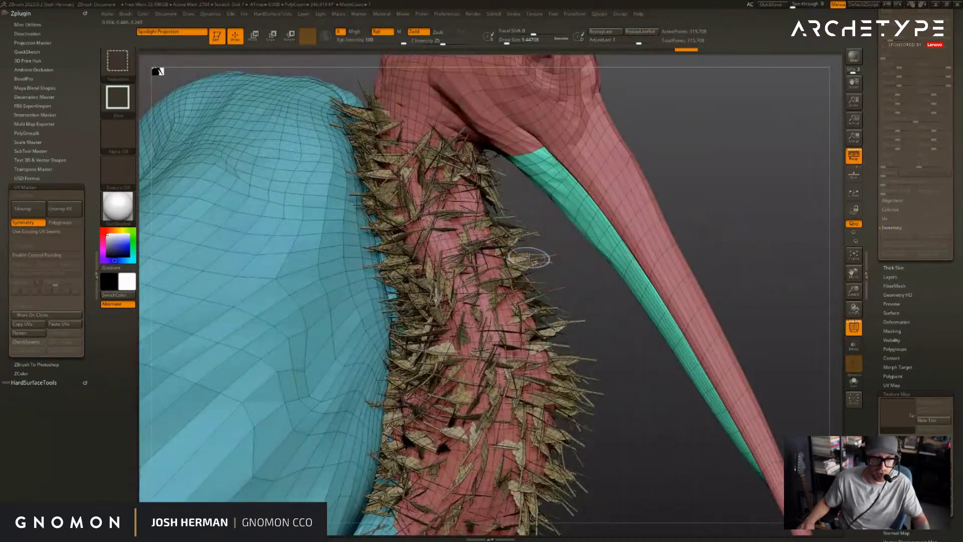
ctrl+shift+click(527, 256)
- Invert the visibility so only the bird body shows and split the hidden feathers into their own subtool
key(b)
key(z)
key(m)
key(space)
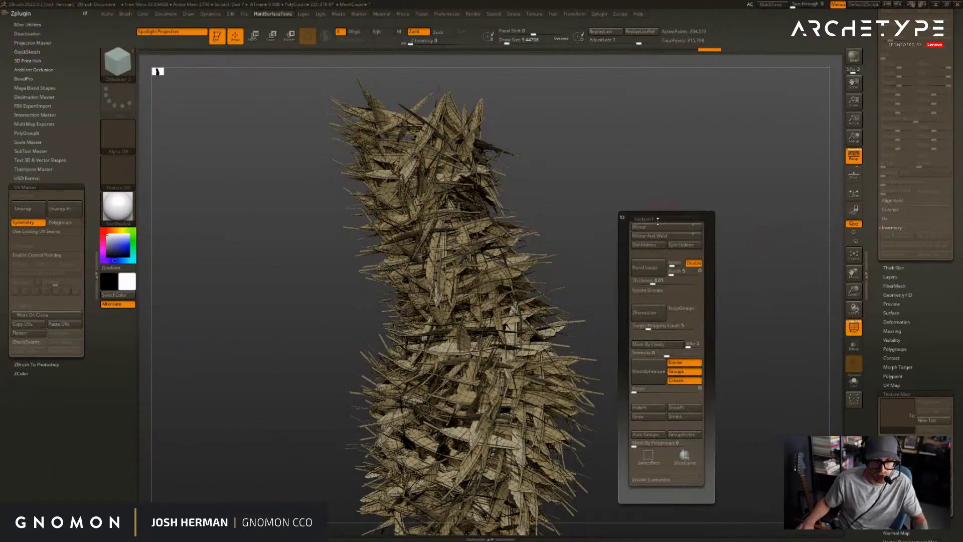
ctrl+shift+drag(695, 170, 682, 227)
mouse_move(774, 221)
alt+mouse_down()
mouse_move(654, 183)
mouse_move(705, 222)
alt+mouse_up()
key(1)
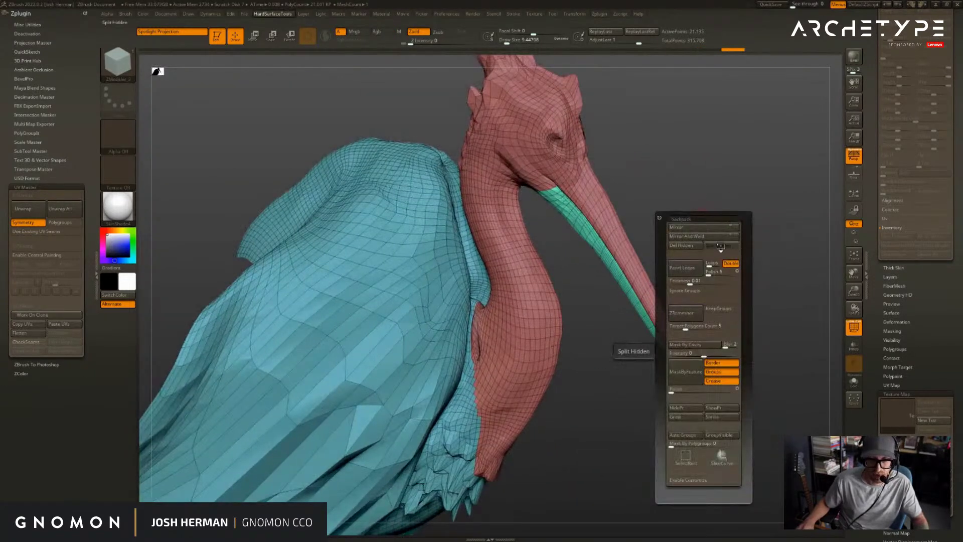
click(723, 246)
- Make the split-off feather subtool active and show it in Solo mode
key(shift+f)
mouse_move(715, 229)
alt+mouse_down()
mouse_move(744, 260)
mouse_move(719, 251)
mouse_move(764, 243)
alt+mouse_up()
key(shift+f)
key(shift+f)
key(alt+s)
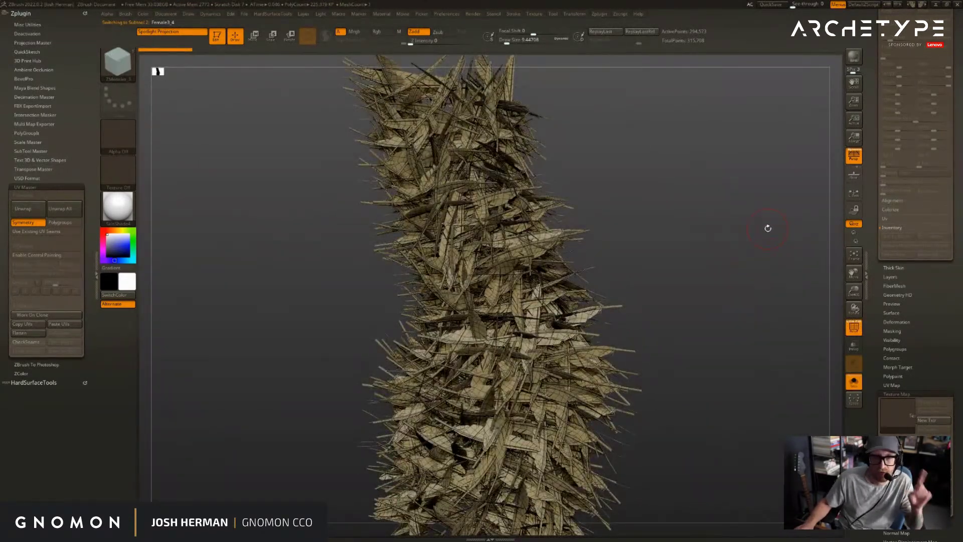
- Assign the red feather texture to the feather subtool and inspect the feathers without polyframes
scroll(935, 313, down, 5)
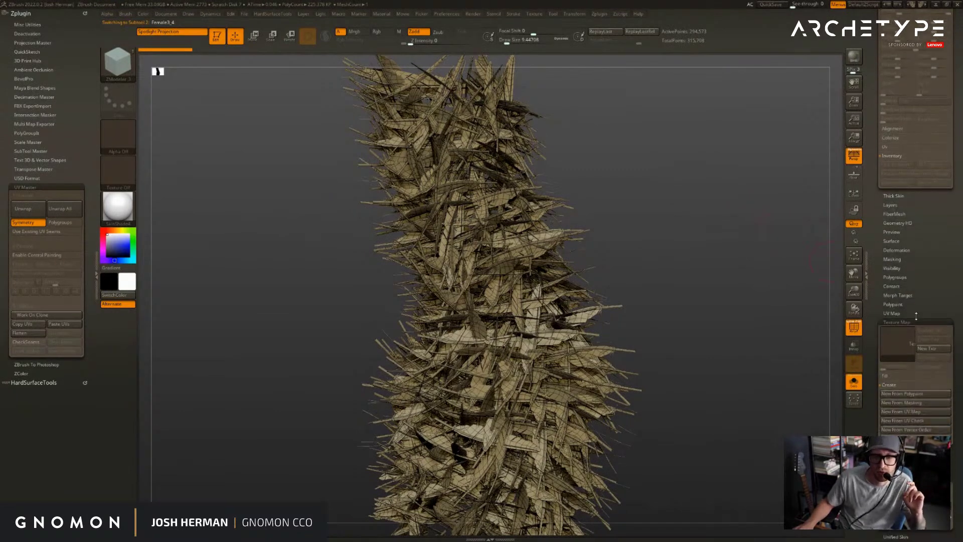
click(902, 297)
click(708, 299)
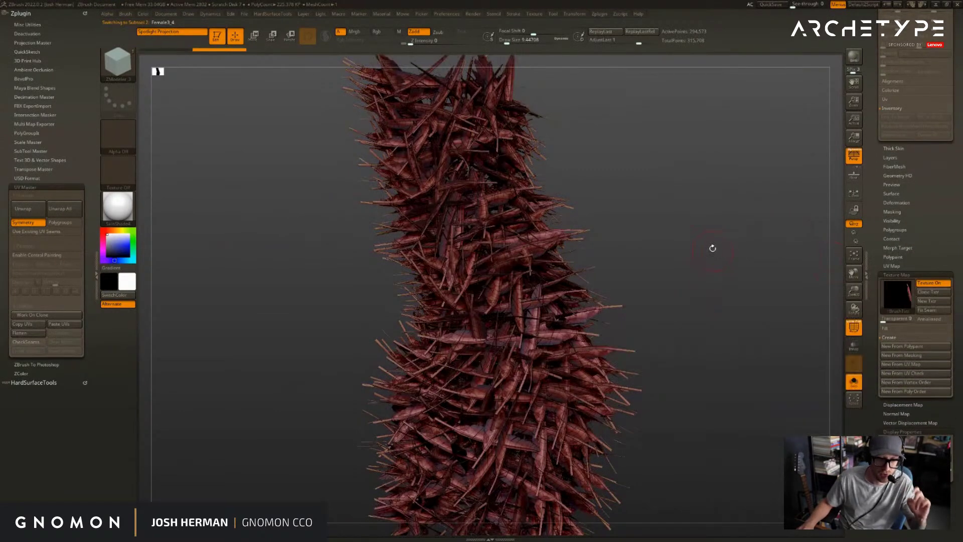
drag(744, 251, 768, 295)
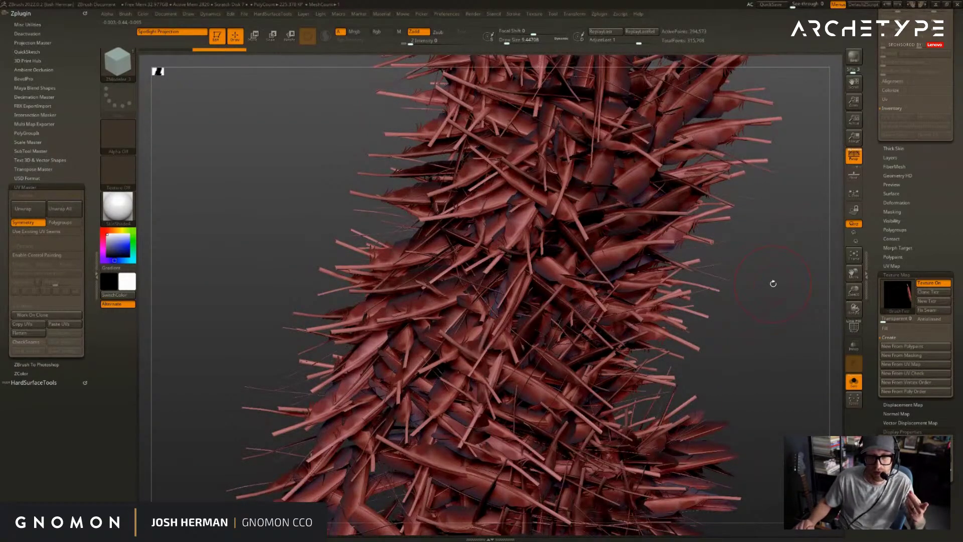
mouse_move(903, 303)
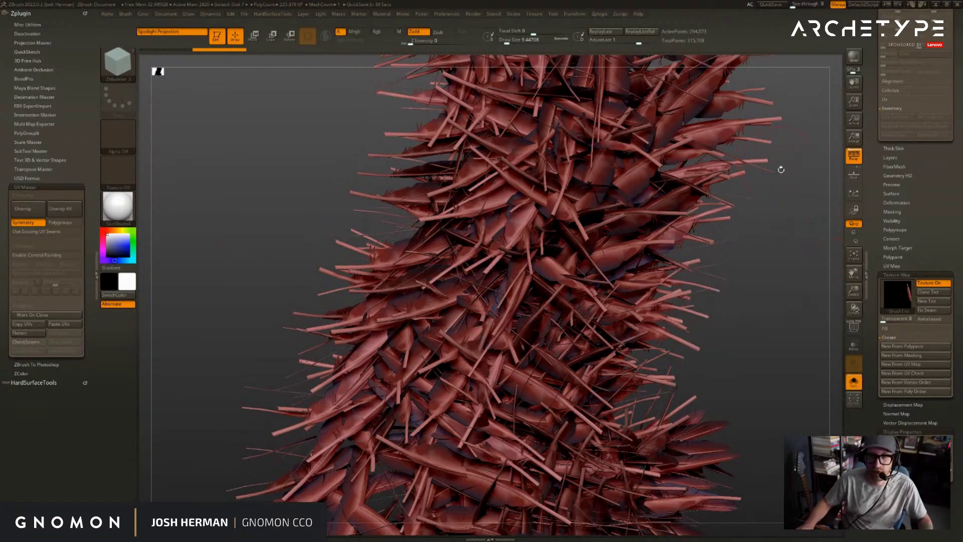
alt+drag(791, 219, 768, 183)
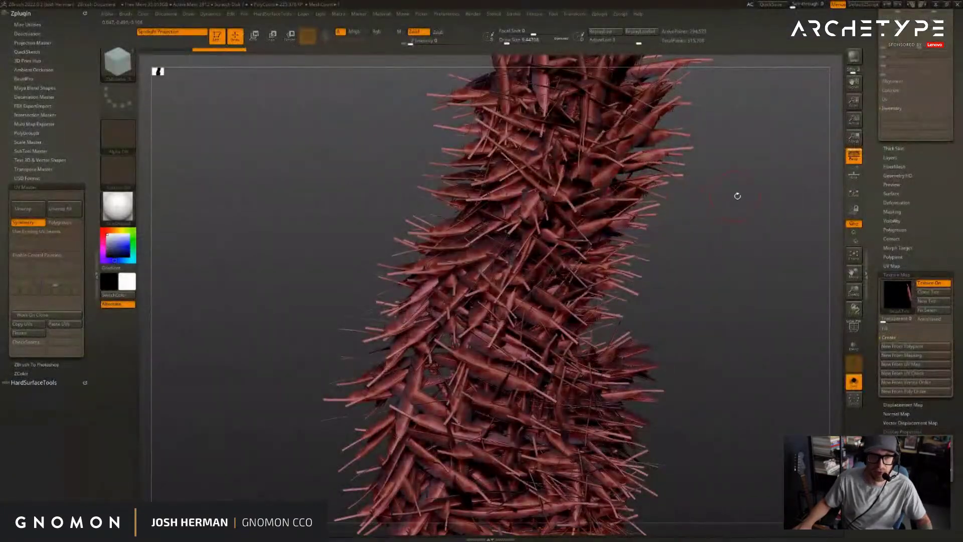
drag(738, 196, 750, 221)
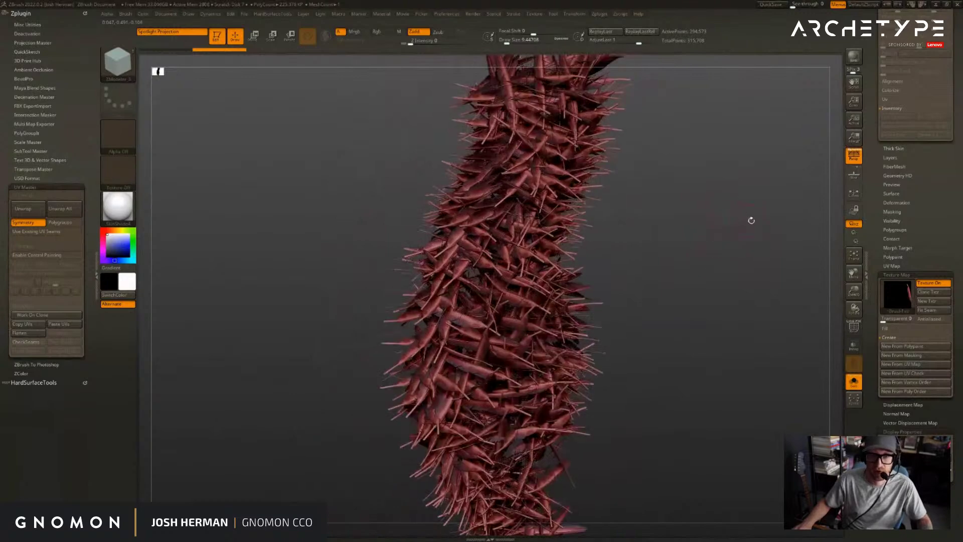
- Display the other subtool again, list the subtools and make the bird body active with all its geometry visible
key(shift+s)
scroll(913, 226, up, 10)
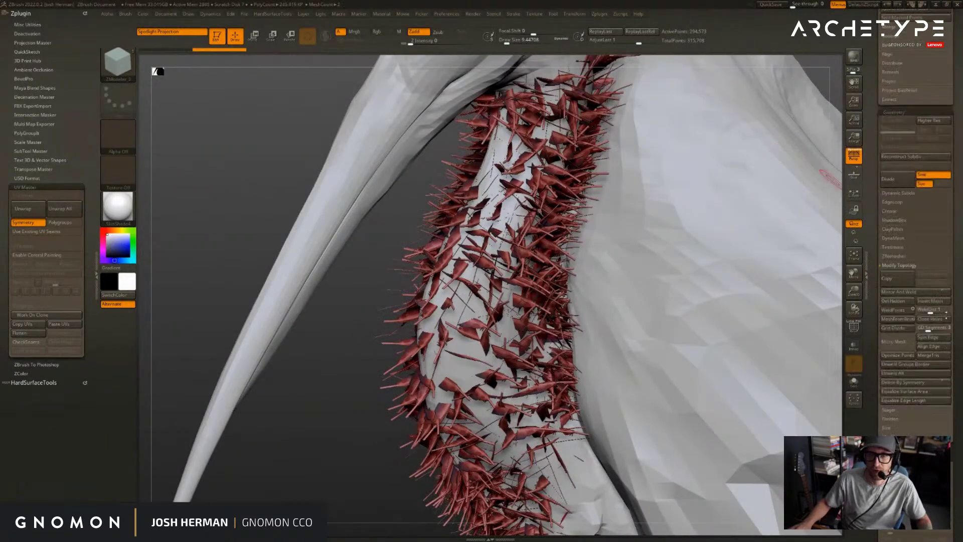
scroll(896, 197, up, 8)
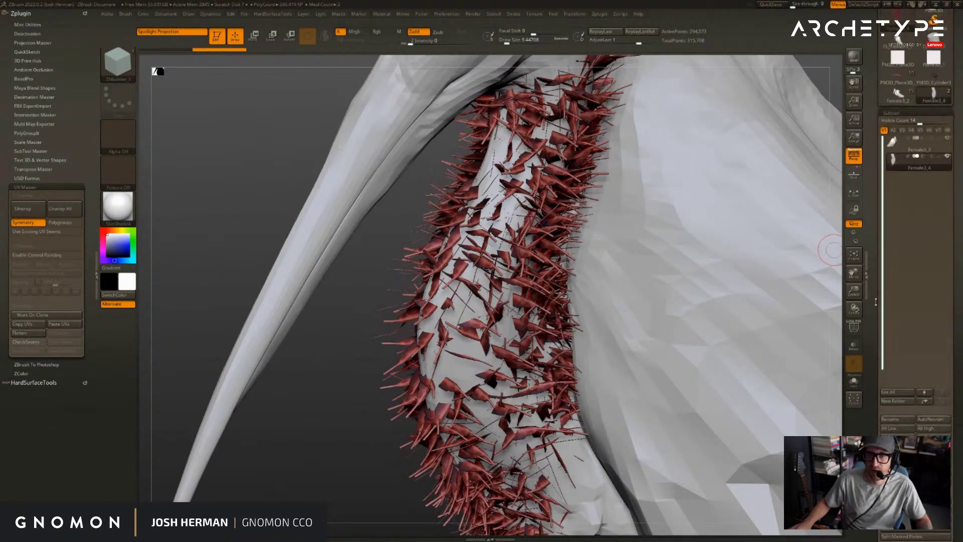
alt+click(328, 264)
mouse_move(351, 301)
alt+mouse_down()
mouse_move(359, 326)
mouse_move(421, 345)
mouse_move(418, 358)
alt+mouse_up()
key(shift+f)
key(shift+f)
key(shift+f)
alt+drag(386, 277, 424, 391)
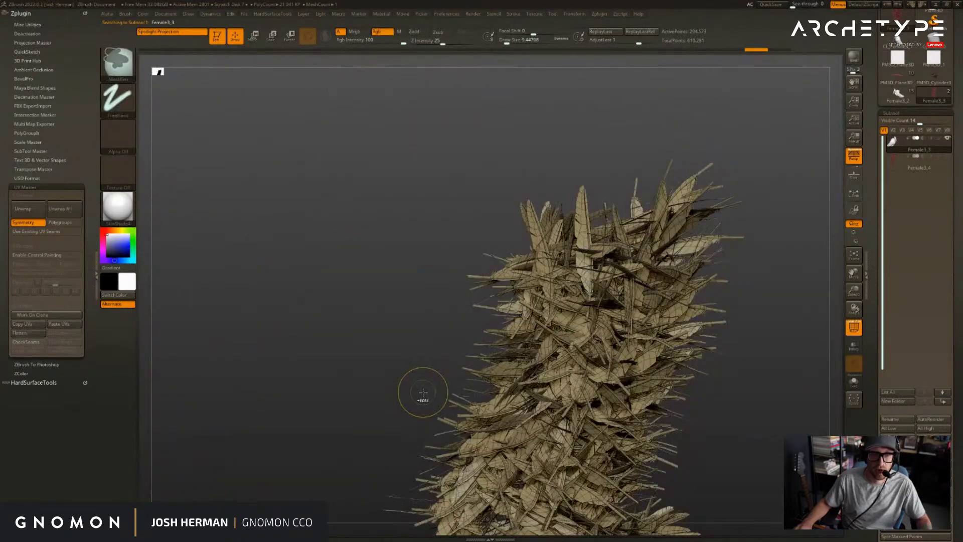
ctrl+shift+click(423, 380)
- Undo the bird body's changes back to before the NanoMesh was converted to geometry
key(ctrl+z)
key(ctrl+z)
key(ctrl+z)
key(ctrl+z)
key(ctrl+z)
key(ctrl+z)
key(ctrl+z)
key(ctrl+z)
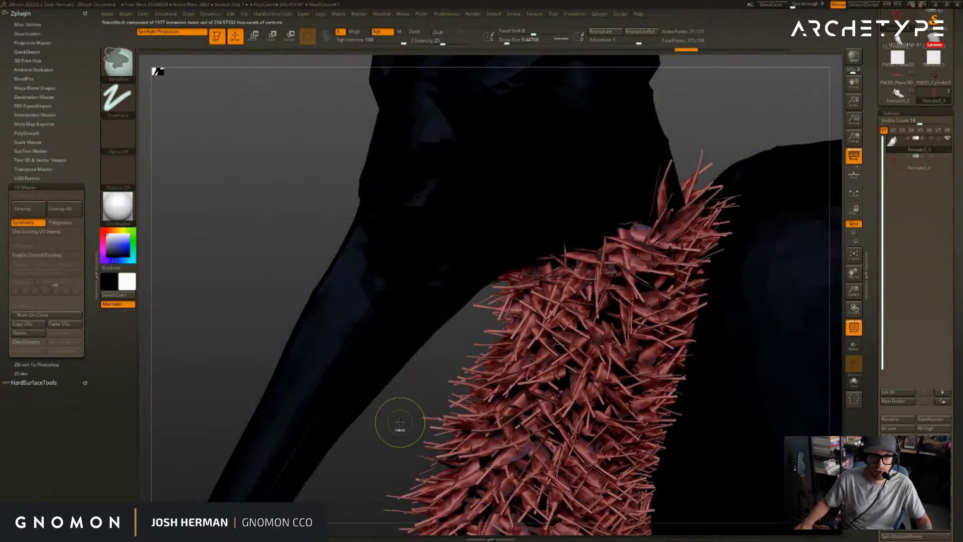
key(ctrl+z)
- Undo the NanoMesh adjustments and its insertion on the neck polygroup
mouse_move(393, 453)
alt+mouse_down()
mouse_move(468, 340)
mouse_move(504, 264)
mouse_move(433, 287)
mouse_move(470, 336)
alt+mouse_up()
drag(470, 181, 328, 206)
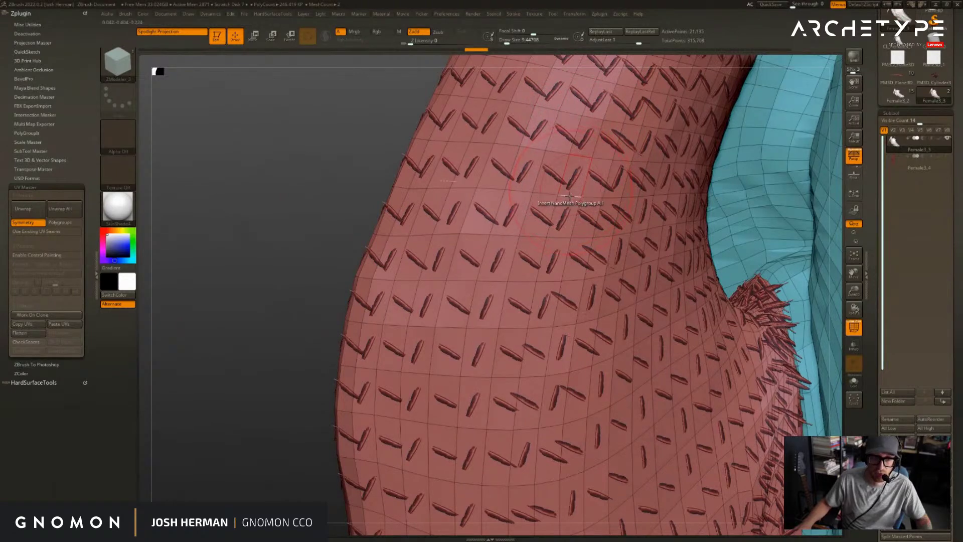
alt+drag(283, 351, 430, 385)
key(ctrl+z)
key(ctrl+z)
key(ctrl+shift+z)
key(ctrl+z)
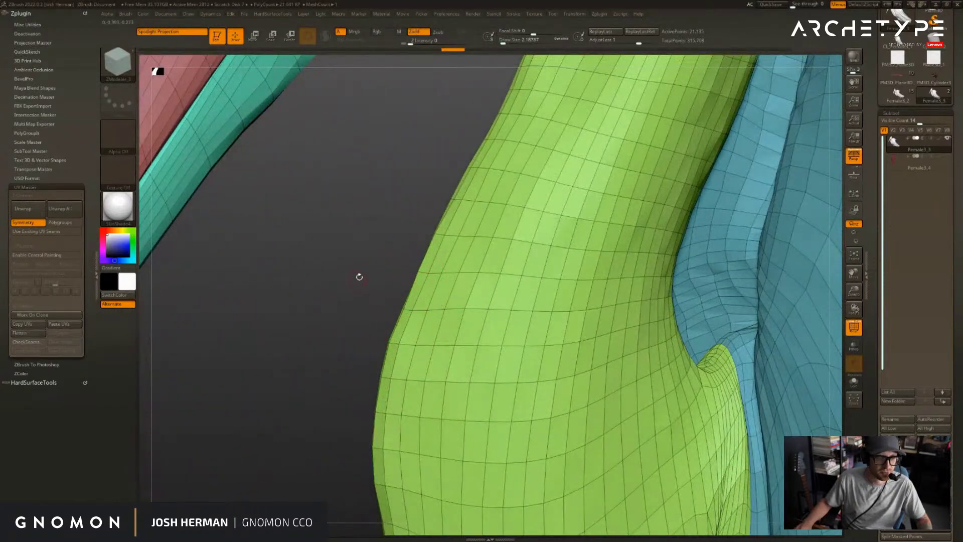
- Apply the ZModeler PolyGroup action with the Polygroup All target and Checker option to the neck
drag(356, 279, 601, 236)
key(space)
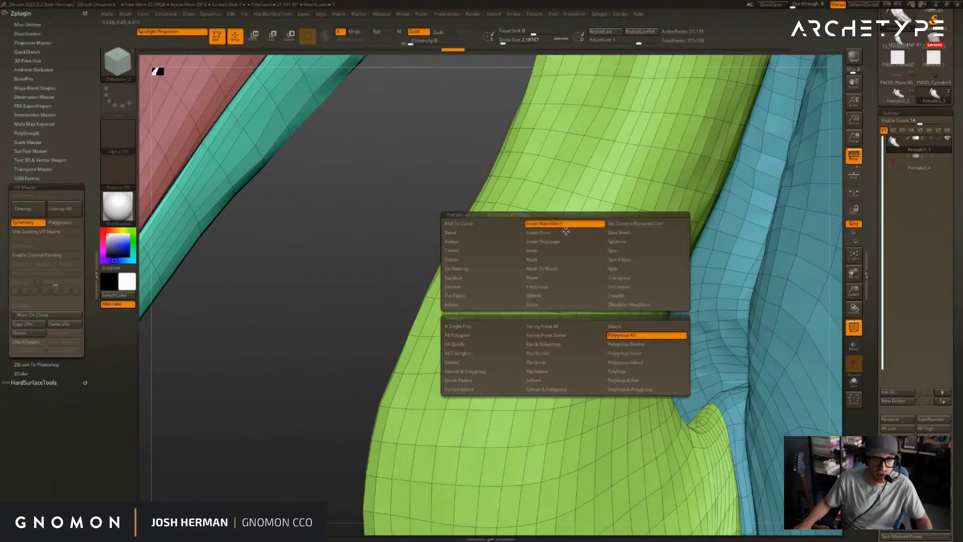
click(542, 288)
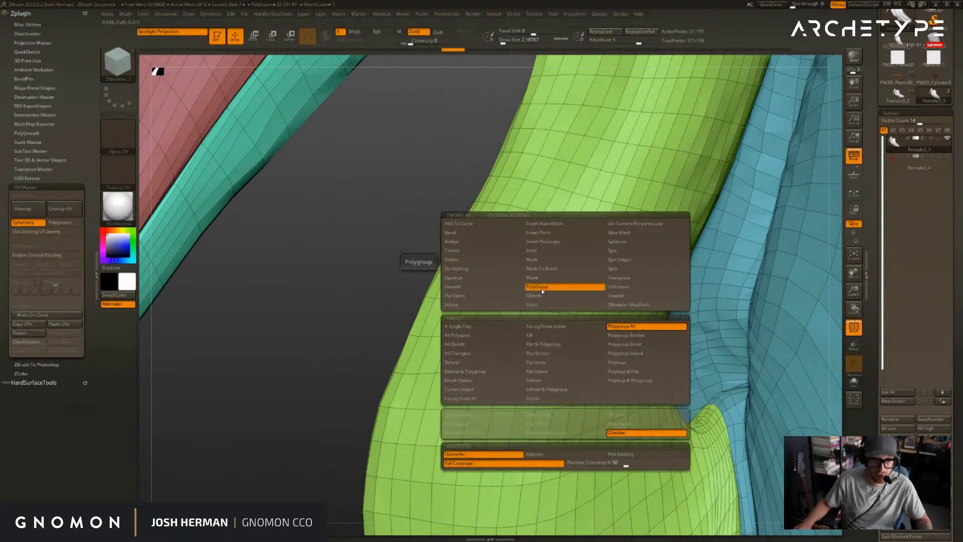
click(626, 433)
click(623, 190)
drag(410, 227, 610, 266)
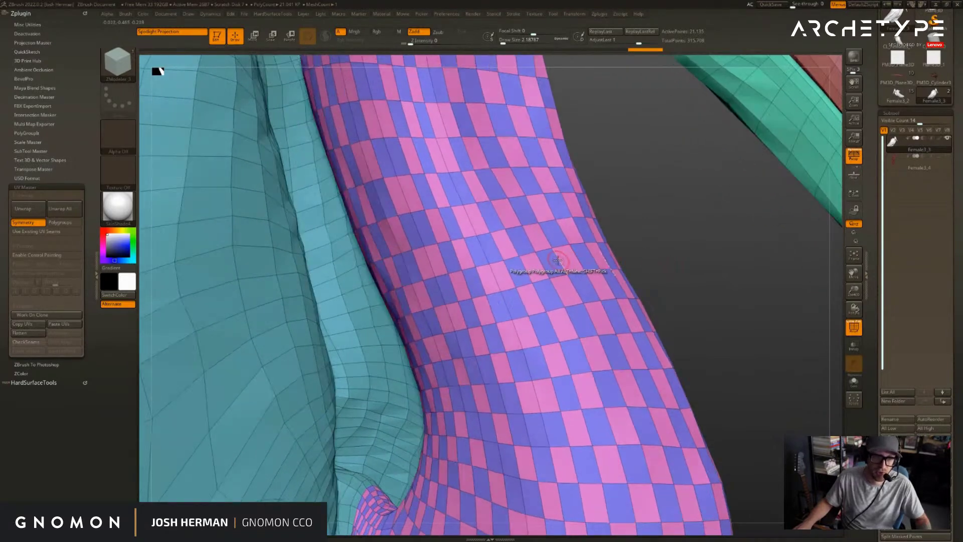
- Try Insert NanoMesh on one of the neck's two checker polygroups and undo it
key(space)
click(539, 224)
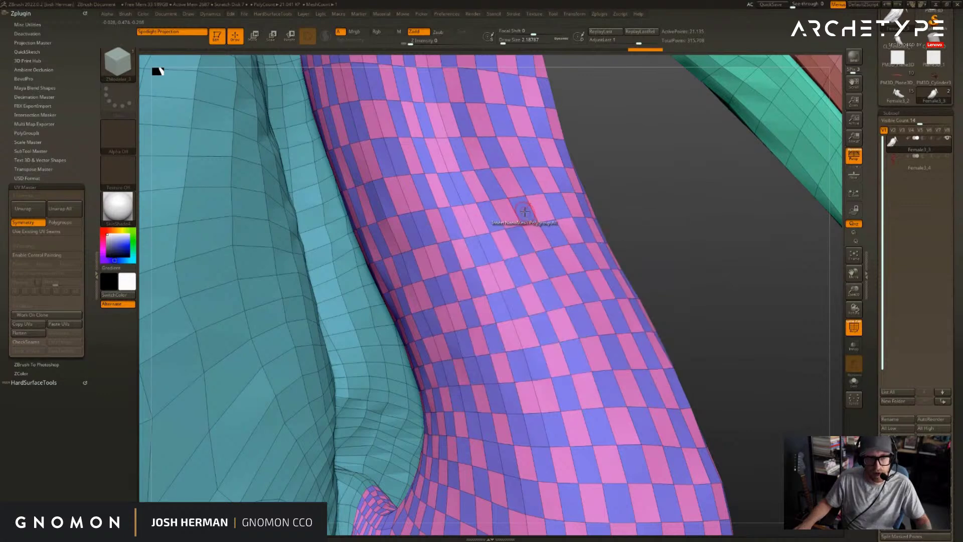
click(524, 211)
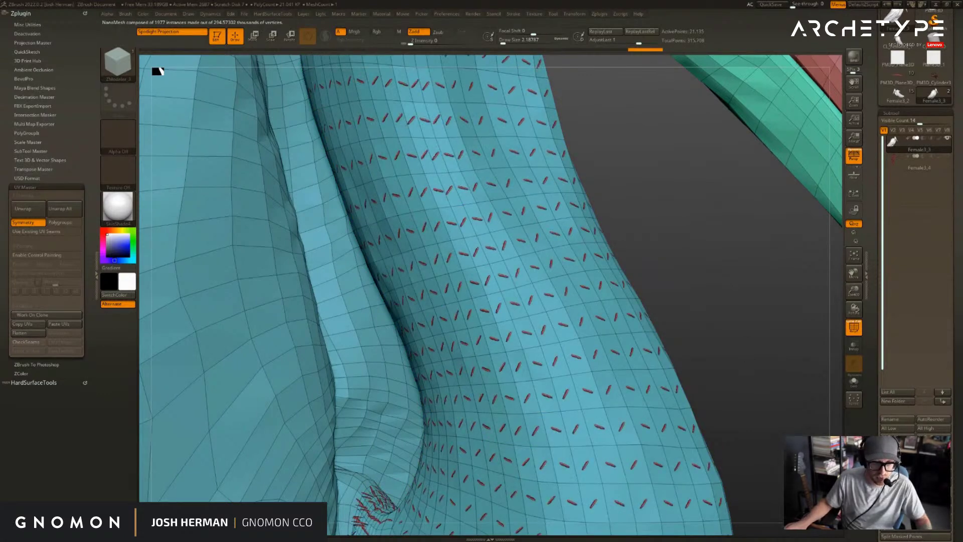
key(ctrl+z)
- Try Insert NanoMesh with the Polygroup All target on the neck's feather area and undo it
drag(603, 215, 621, 217)
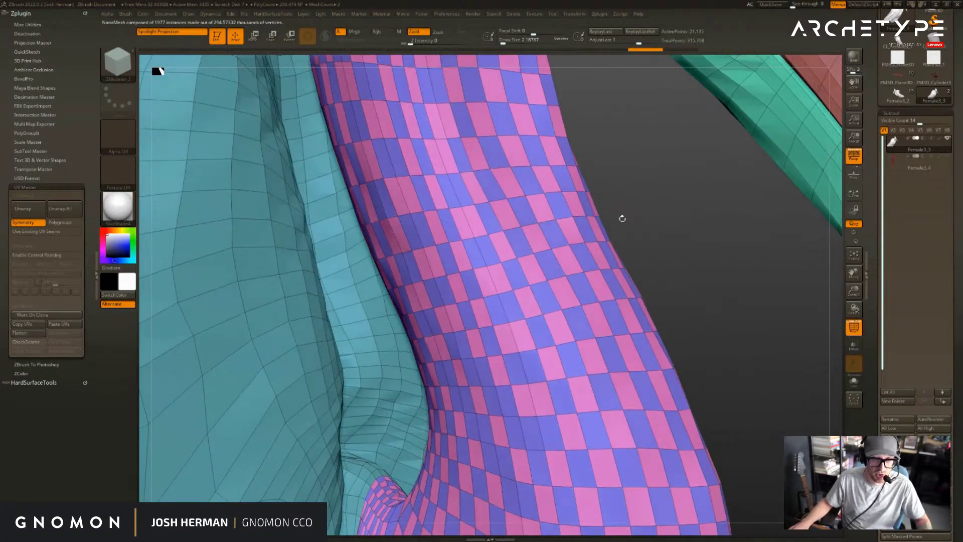
key(space)
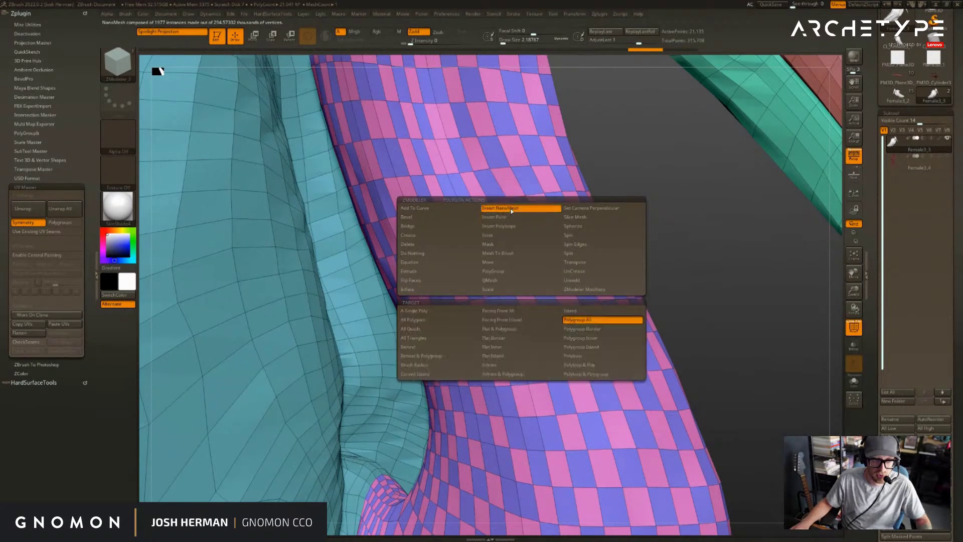
click(584, 322)
click(530, 266)
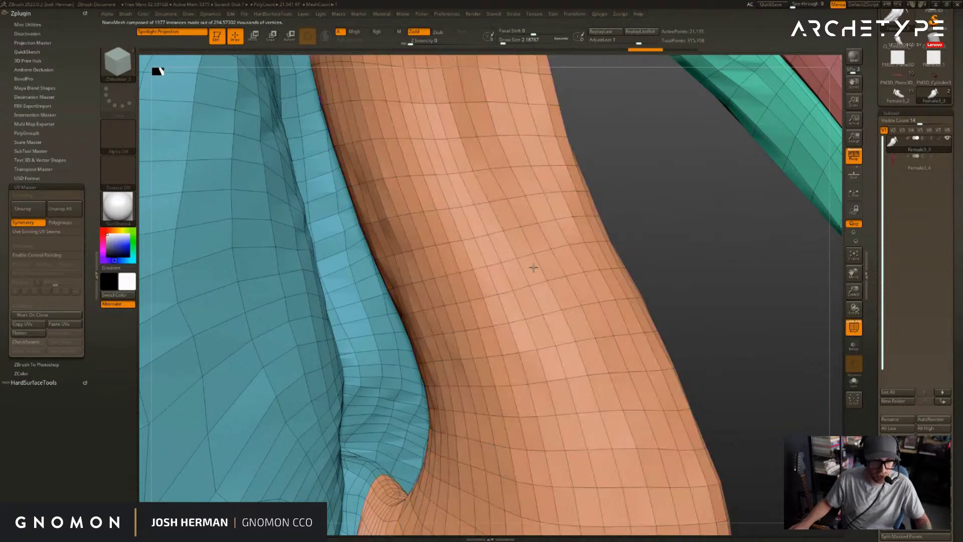
drag(840, 346, 649, 536)
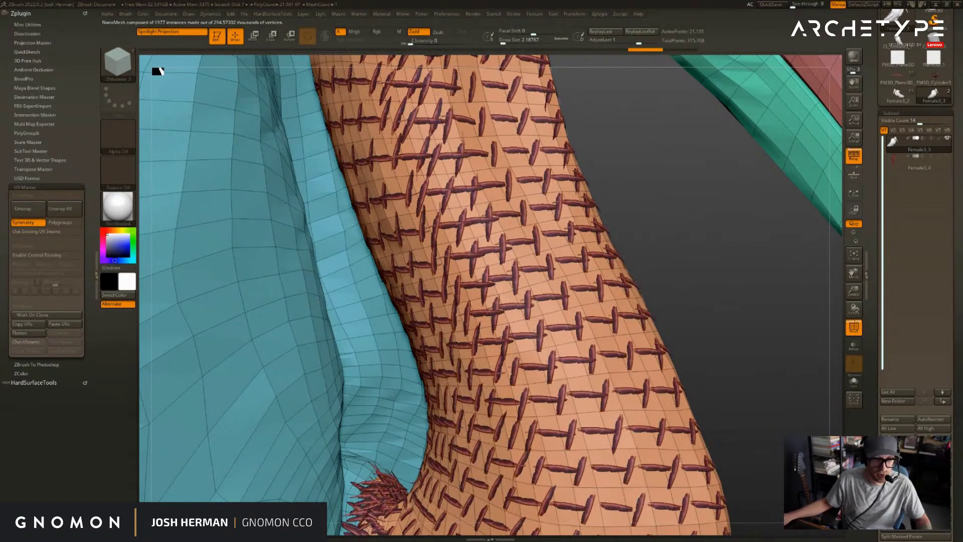
key(ctrl+z)
- Try the feather NanoMesh on the head, lower beak and body polygroups in turn
alt+drag(704, 251, 633, 236)
drag(648, 199, 604, 240)
key(ctrl+z)
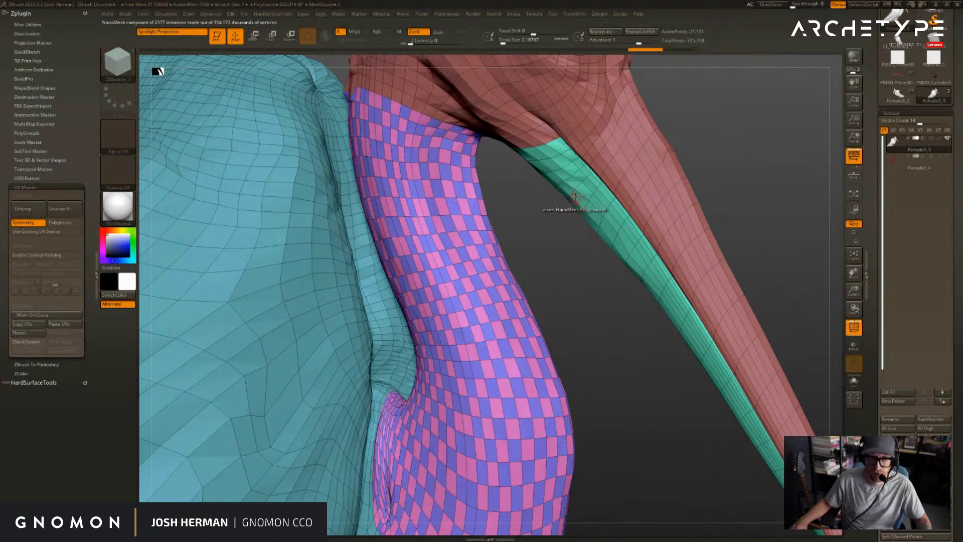
drag(583, 190, 476, 230)
key(ctrl+z)
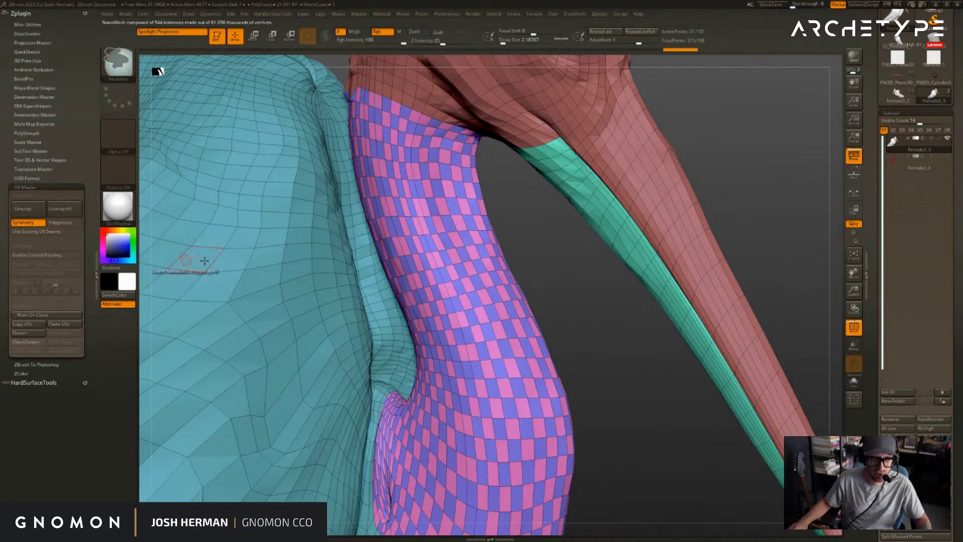
drag(278, 253, 564, 262)
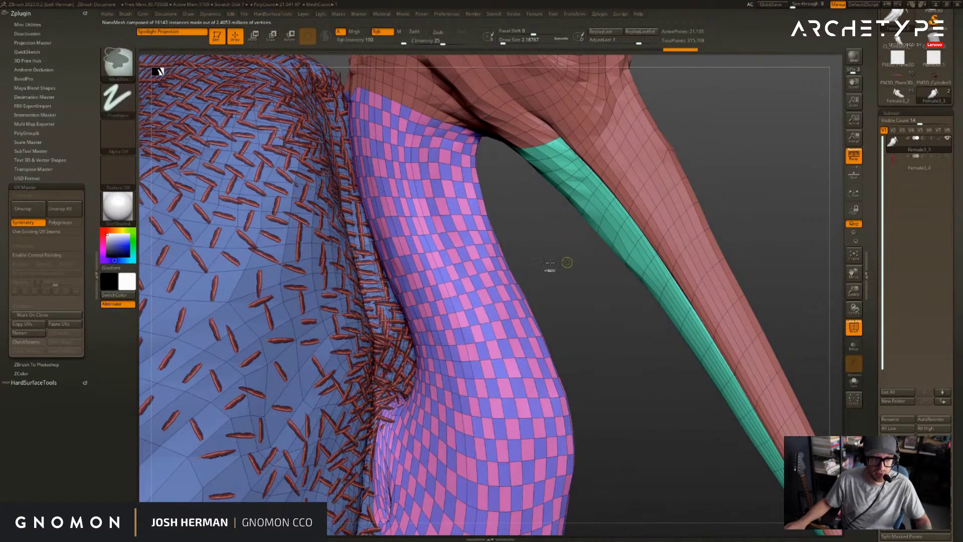
- Undo the NanoMesh on the body and the checker polygroups on the neck
key(ctrl+z)
drag(417, 246, 751, 157)
key(ctrl+z)
key(ctrl+z)
mouse_move(702, 118)
alt+mouse_down()
mouse_move(673, 180)
mouse_move(735, 149)
mouse_move(582, 198)
alt+mouse_up()
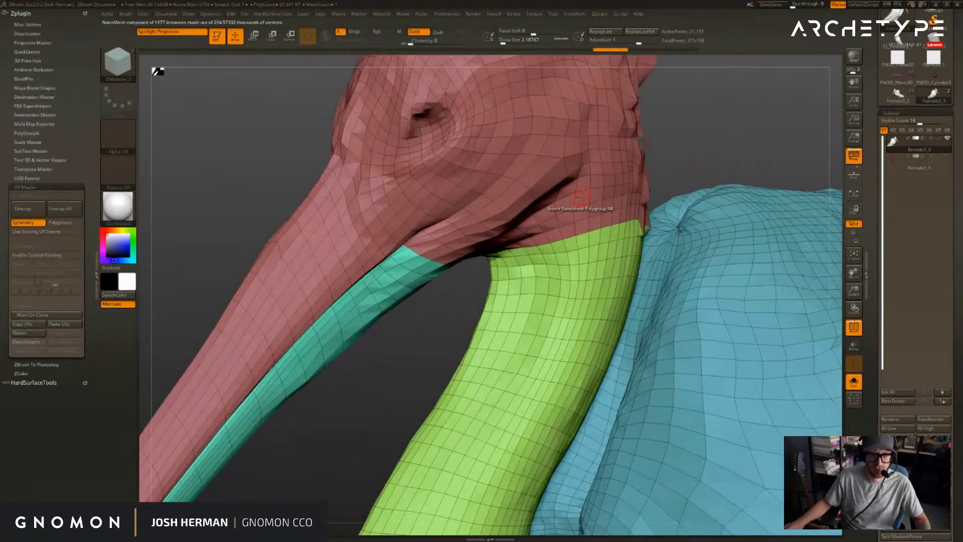
- Apply the ZModeler PolyGroup action with the Polygroup All target and Checker option to the head
key(space)
click(576, 259)
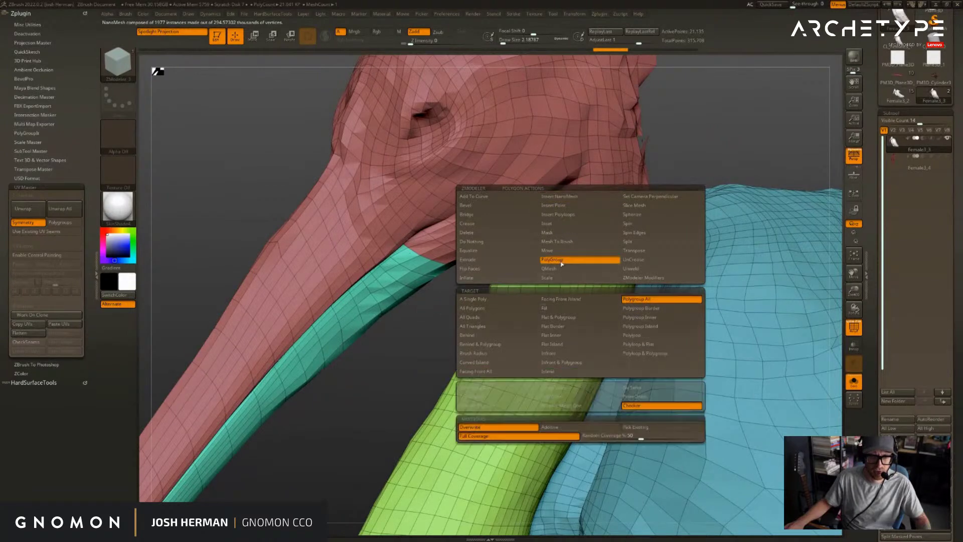
click(632, 304)
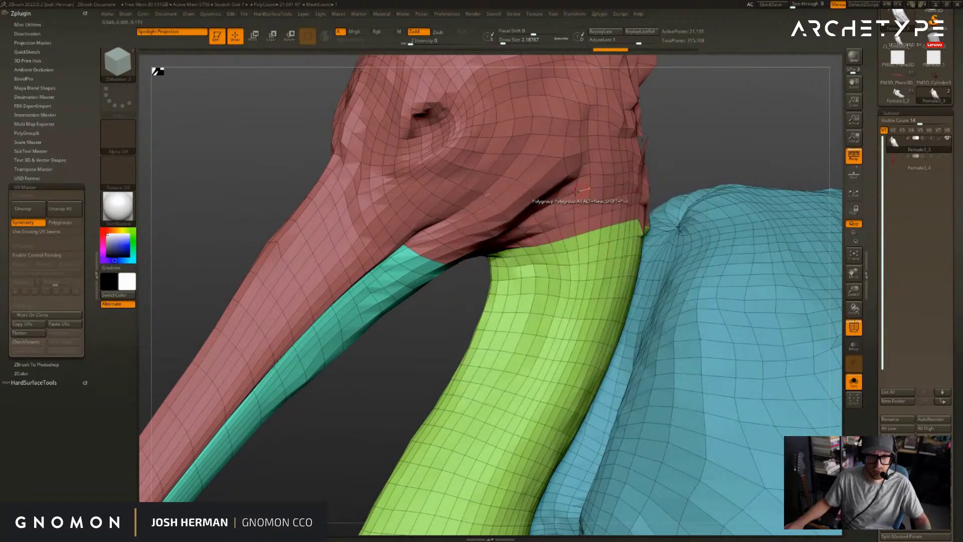
click(592, 195)
drag(715, 167, 568, 206)
- Try Insert NanoMesh with the Polygroup All target on each of the head's two checker polygroups, undoing each attempt
key(space)
key(space)
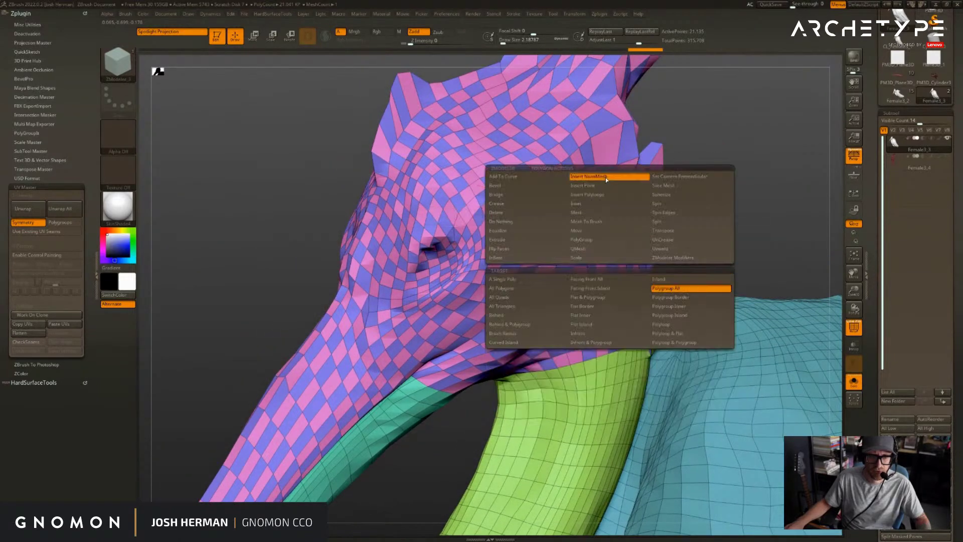
click(606, 178)
click(558, 200)
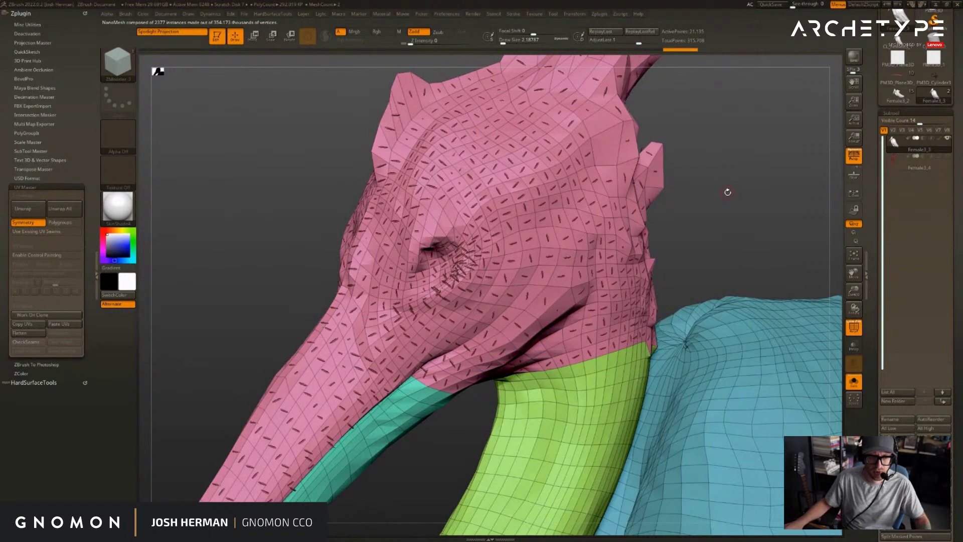
key(ctrl+z)
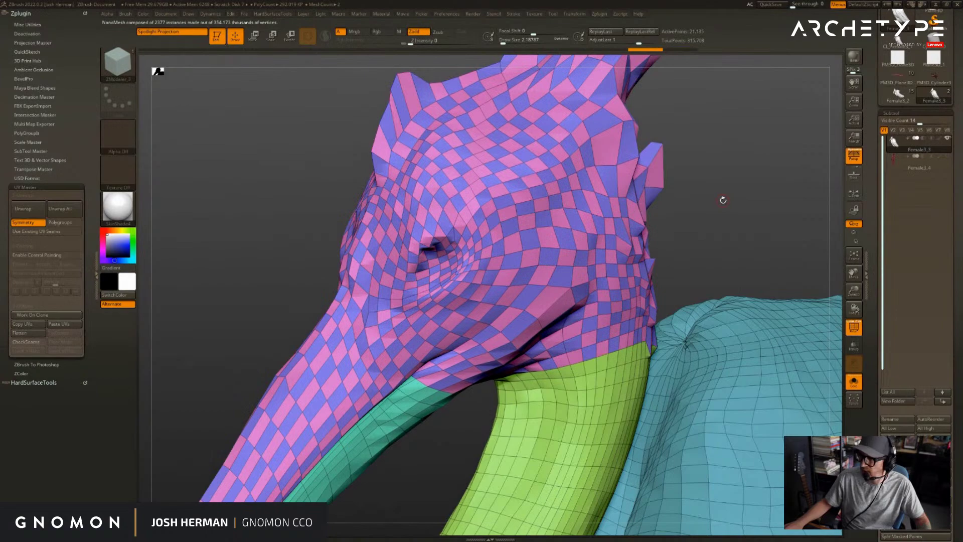
drag(723, 200, 733, 216)
click(555, 319)
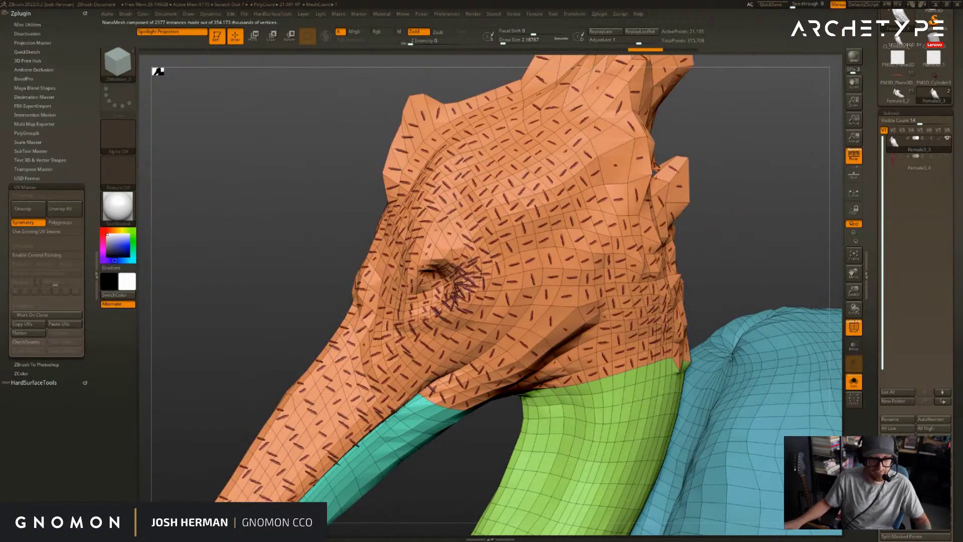
mouse_move(727, 212)
mouse_down()
mouse_move(738, 213)
mouse_move(728, 209)
mouse_up()
key(ctrl+z)
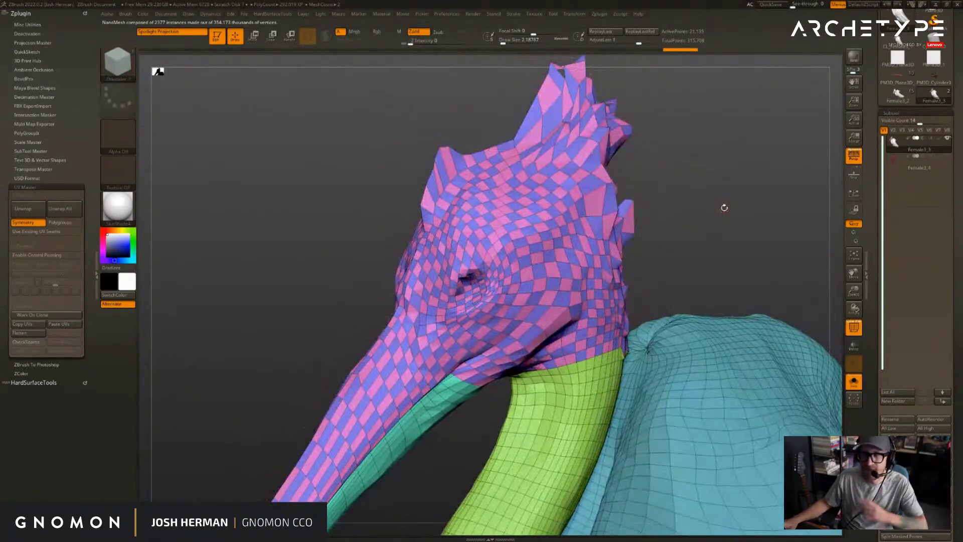
drag(700, 223, 602, 135)
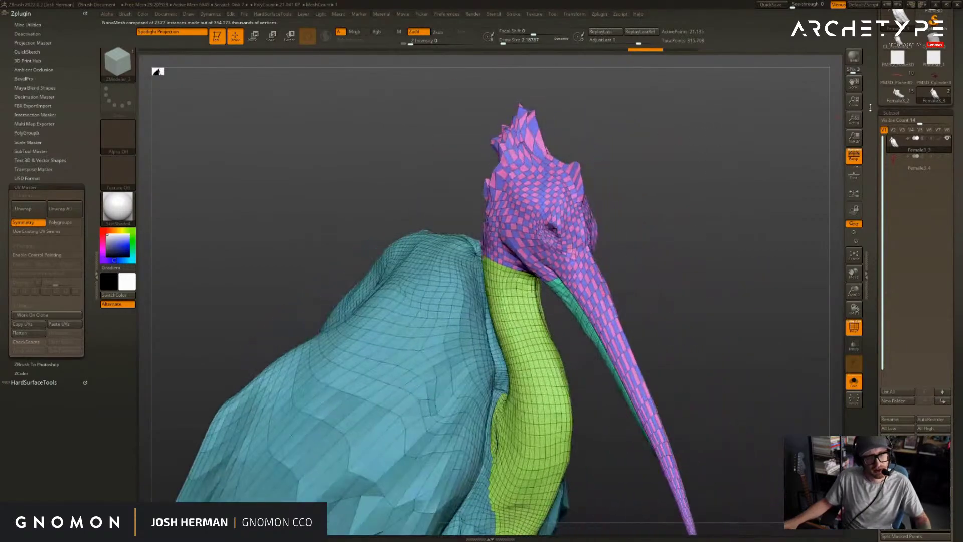
- Switch to the Female3_3 tool, try Insert NanoMesh on one of the head's checker polygroups and undo it
drag(869, 109, 876, 155)
click(887, 61)
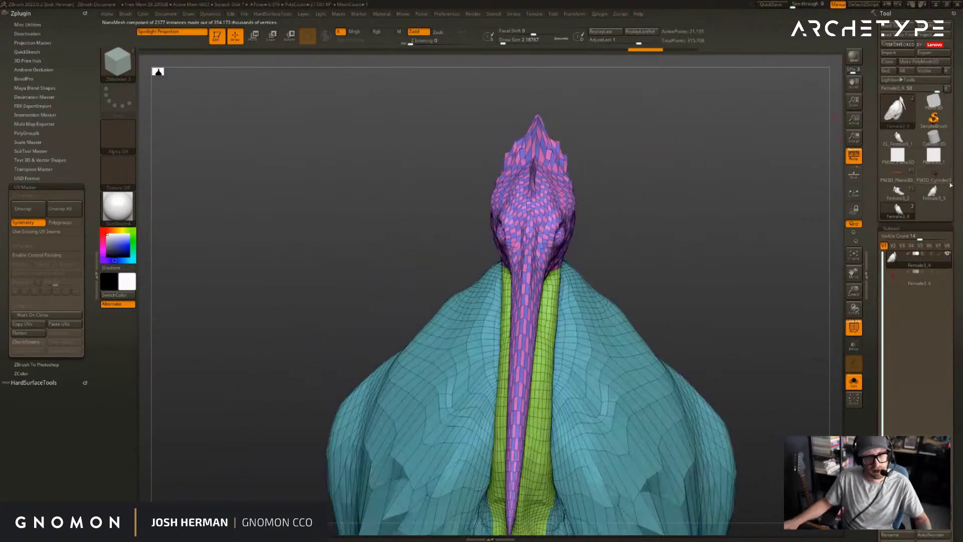
click(925, 195)
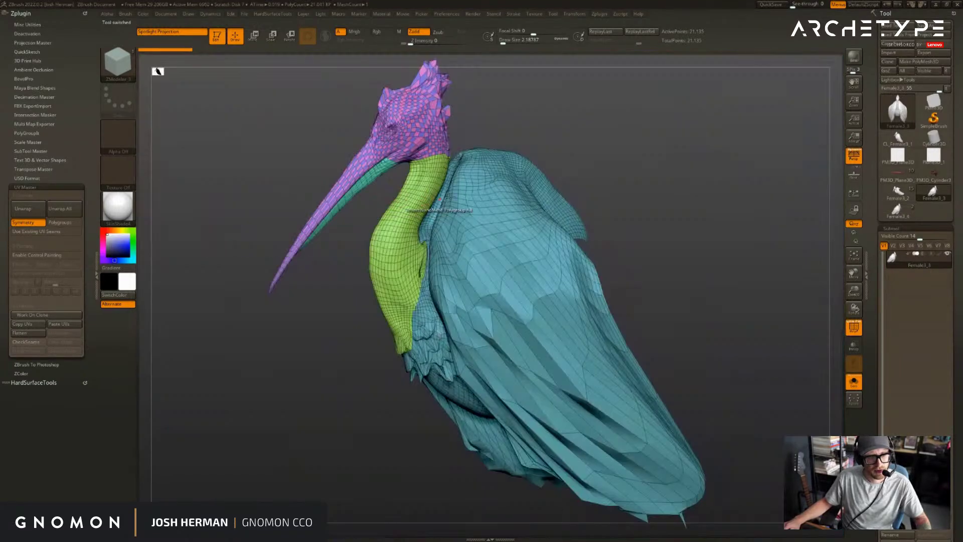
alt+drag(527, 101, 596, 289)
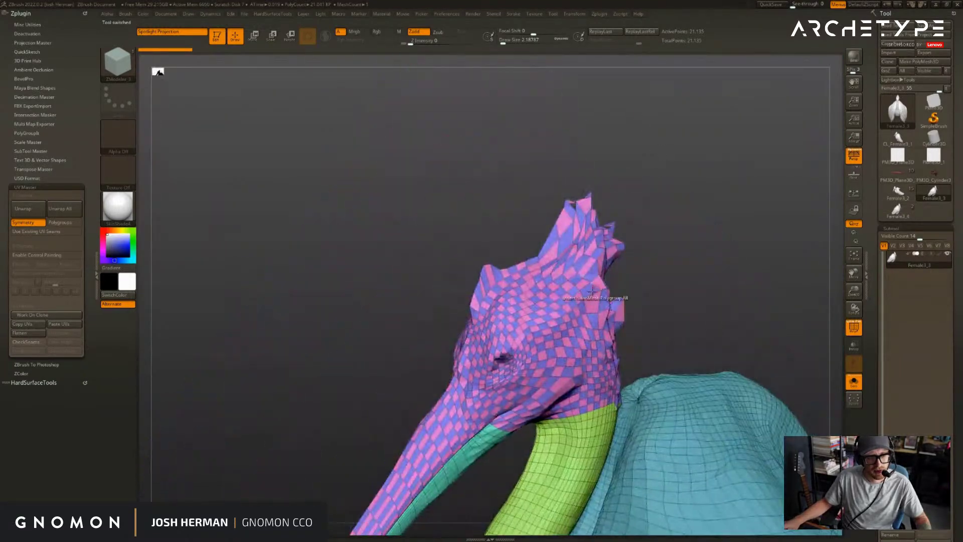
click(592, 284)
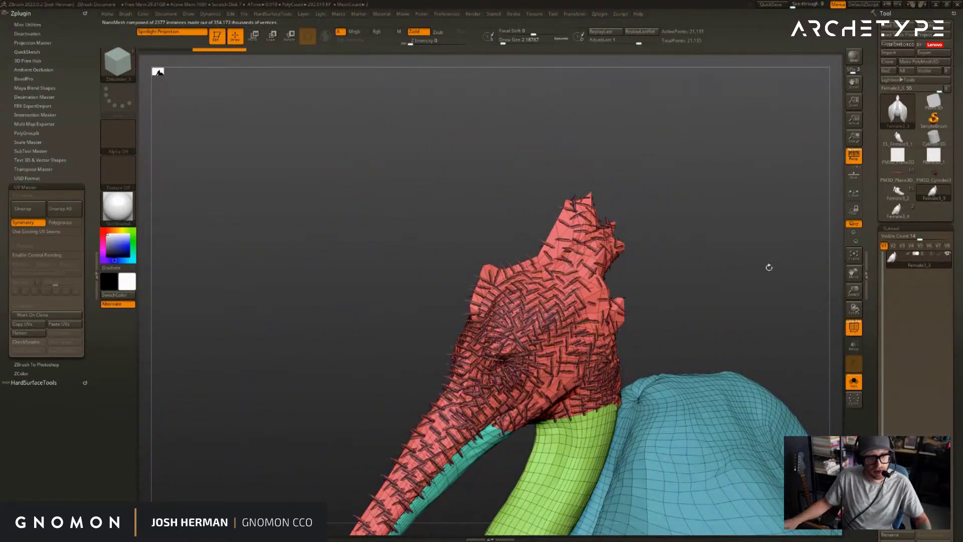
alt+drag(775, 200, 789, 286)
key(ctrl+z)
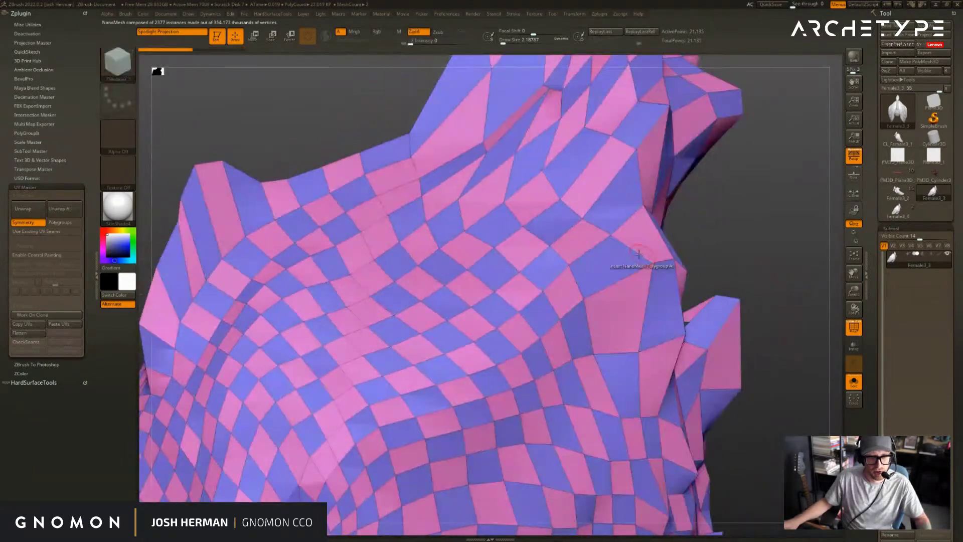
- Try Insert NanoMesh with the Island target on the checkered head and undo it
key(space)
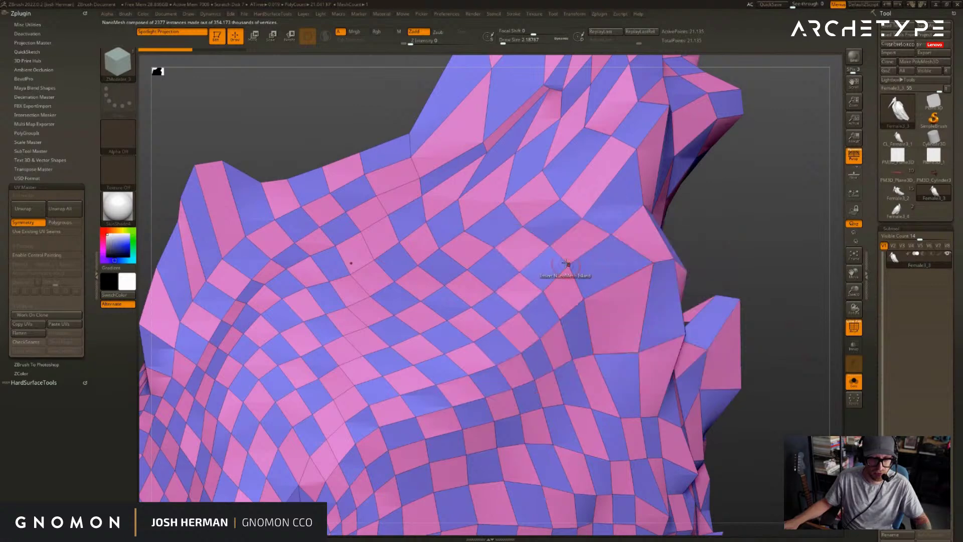
click(601, 285)
drag(916, 301, 961, 301)
key(ctrl+z)
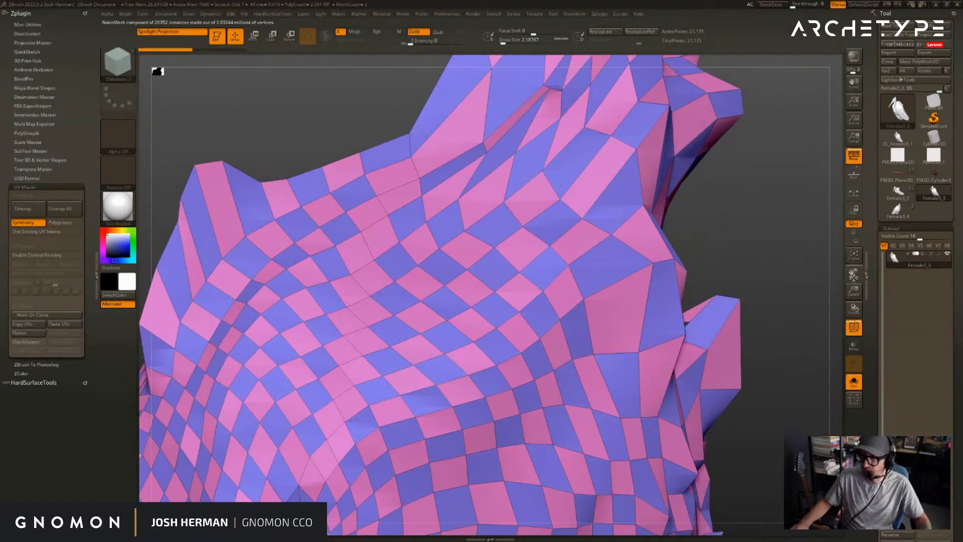
- Try the Polygroup Island, Polygroup Inner and Polygroup Border targets for Insert NanoMesh on the checkered head
drag(780, 248, 742, 253)
key(space)
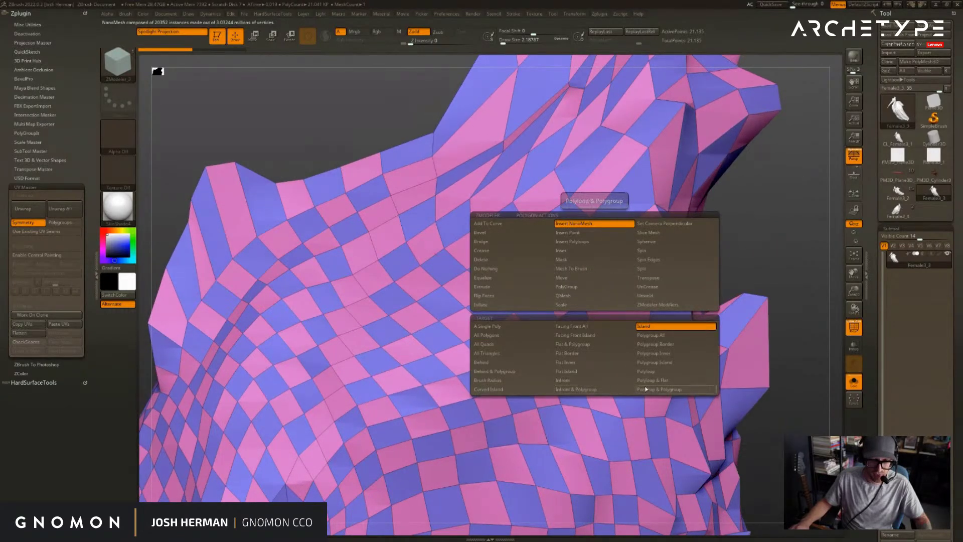
click(647, 362)
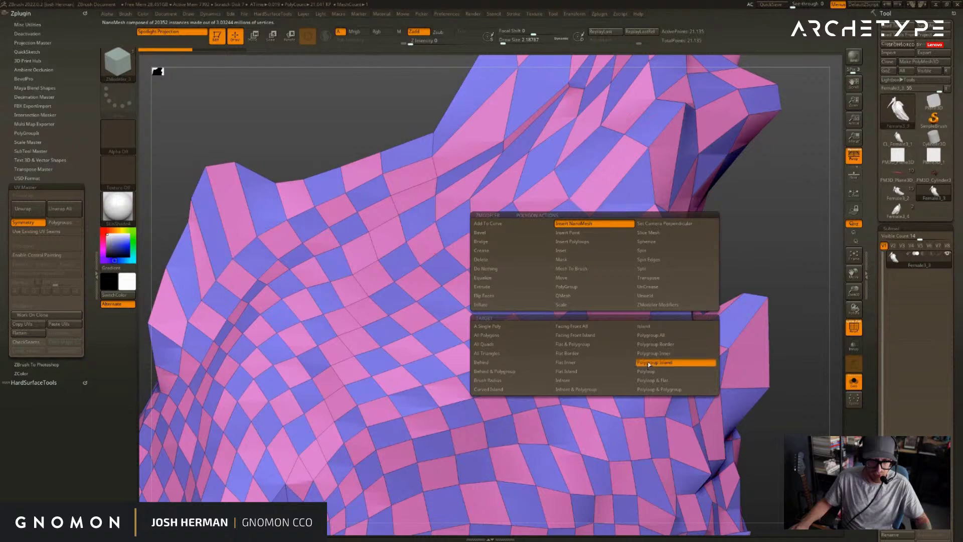
click(590, 265)
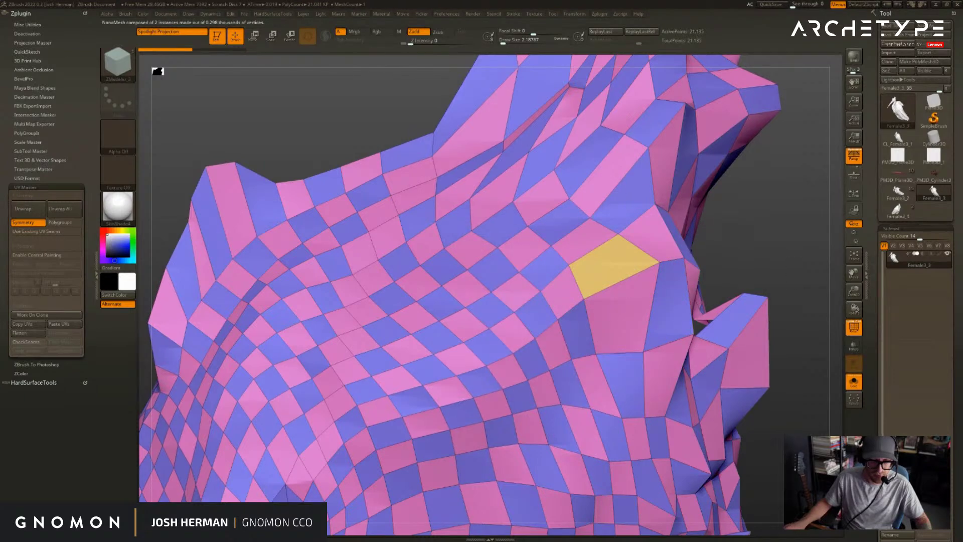
key(space)
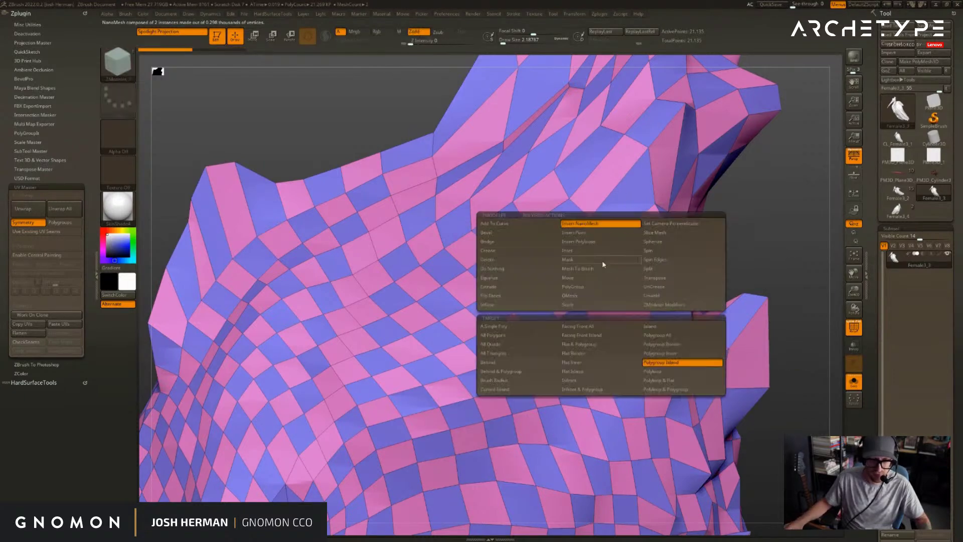
click(656, 354)
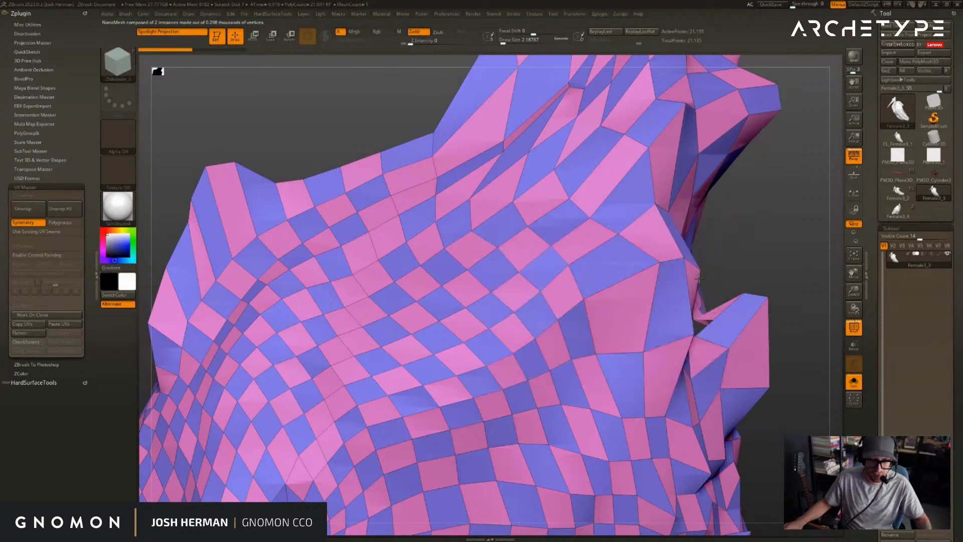
key(space)
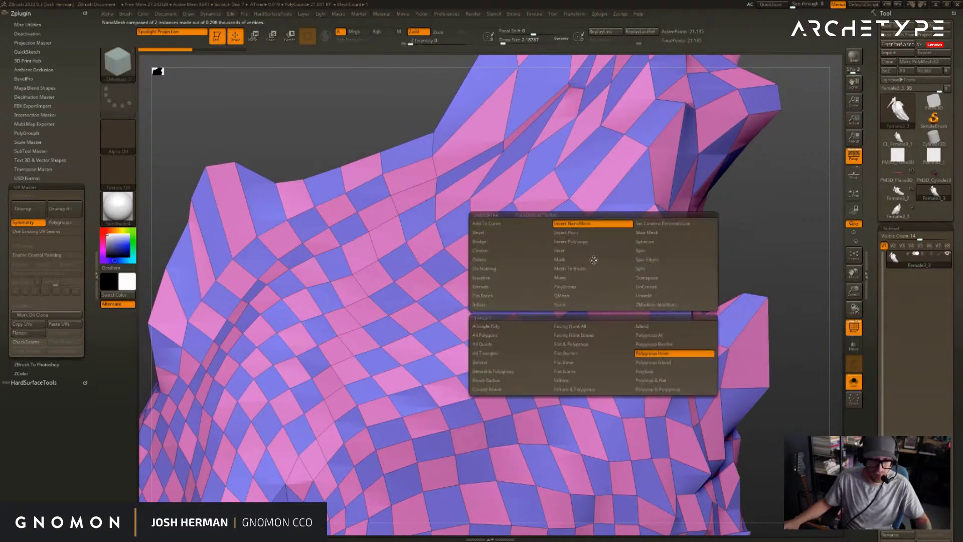
click(694, 345)
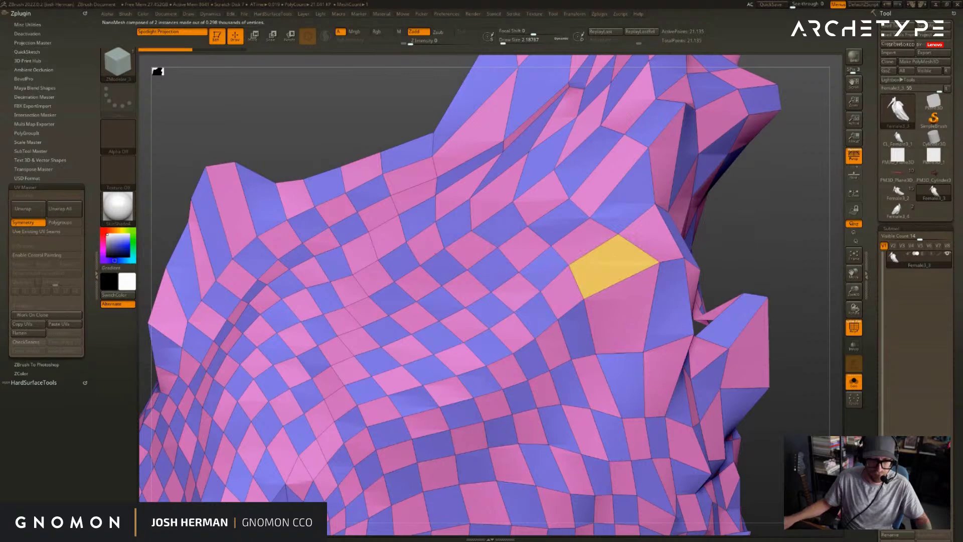
- Set the Insert NanoMesh target back to Polygroup All, try it on the checkered head and undo it
key(space)
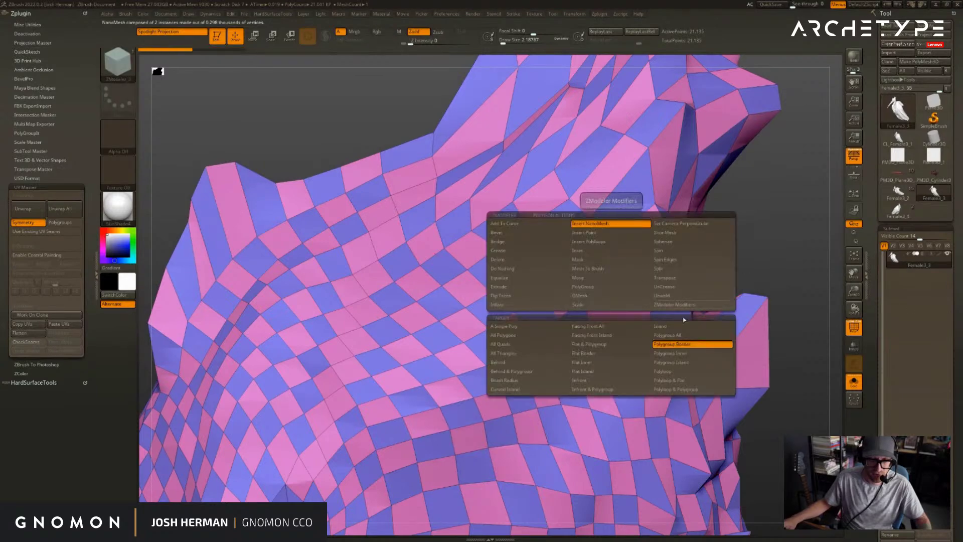
click(679, 336)
click(604, 261)
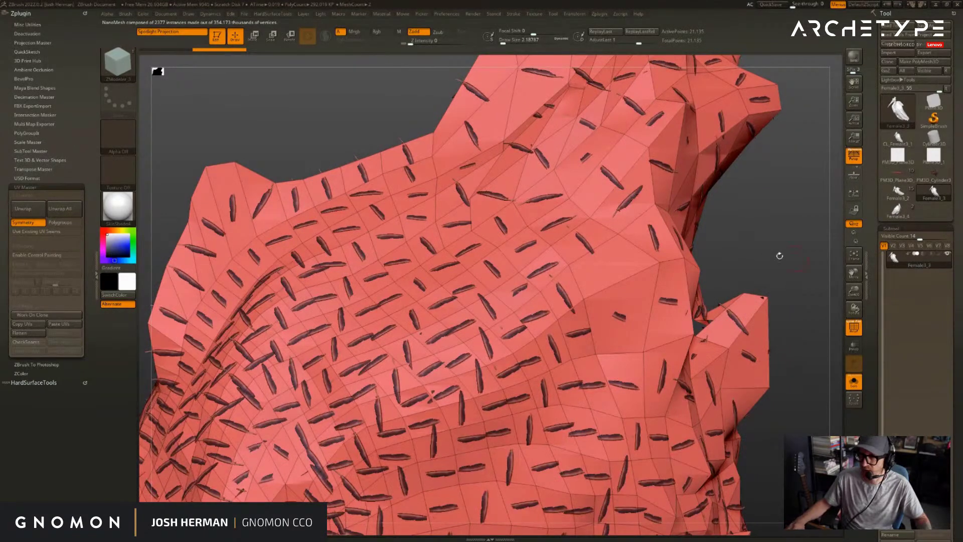
alt+drag(752, 259, 693, 114)
key(ctrl+z)
- Switch to the CL_Female3_1 tool, try Insert NanoMesh on the neck and body polygroups and undo both
alt+drag(738, 135, 830, 182)
click(897, 173)
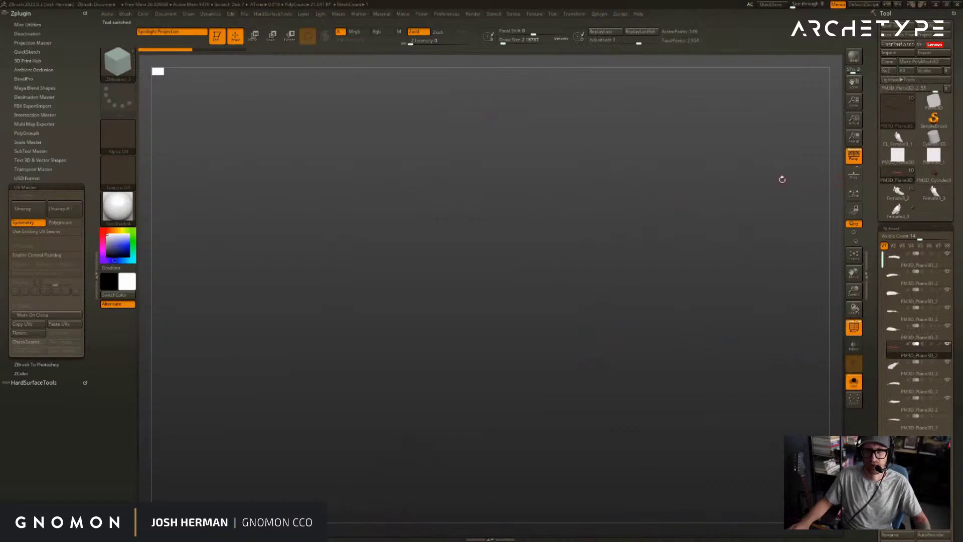
click(897, 138)
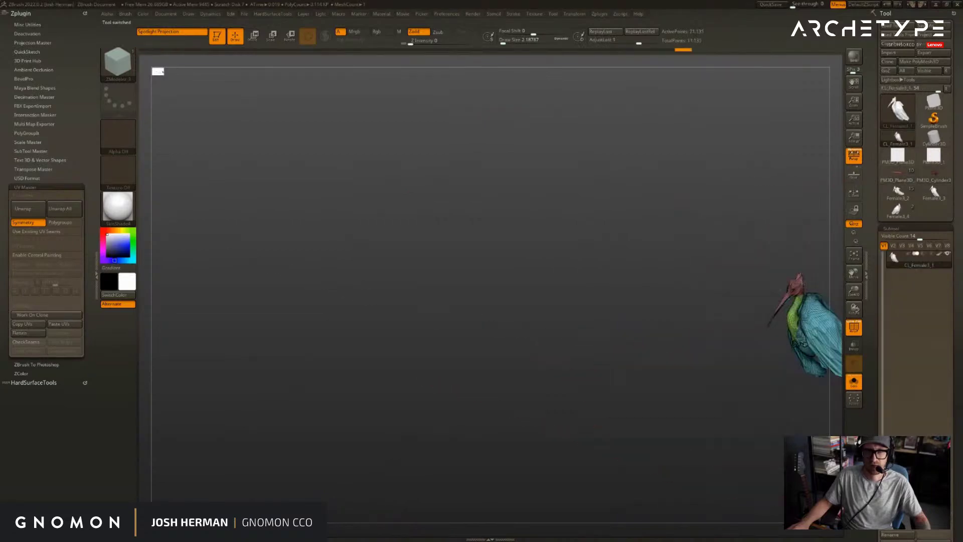
alt+drag(799, 157, 398, 317)
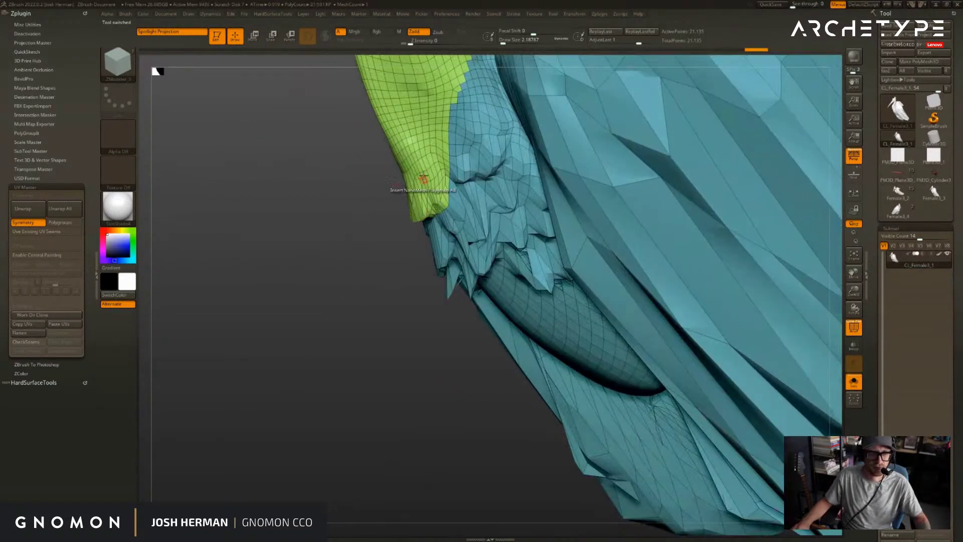
drag(429, 172, 482, 198)
key(ctrl+z)
drag(654, 228, 915, 427)
key(ctrl+z)
alt+drag(287, 316, 186, 407)
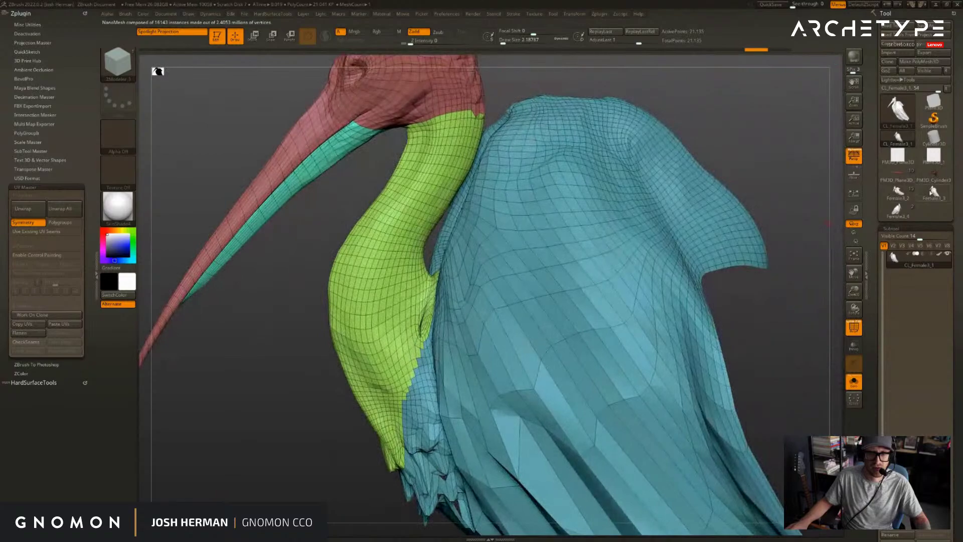
- Switch to the Female3_4 tool and select the original ZModeler brush with Insert NanoMesh and the Polygroup All target
click(897, 210)
alt+drag(715, 122, 828, 274)
drag(622, 173, 732, 184)
scroll(699, 182, up, 5)
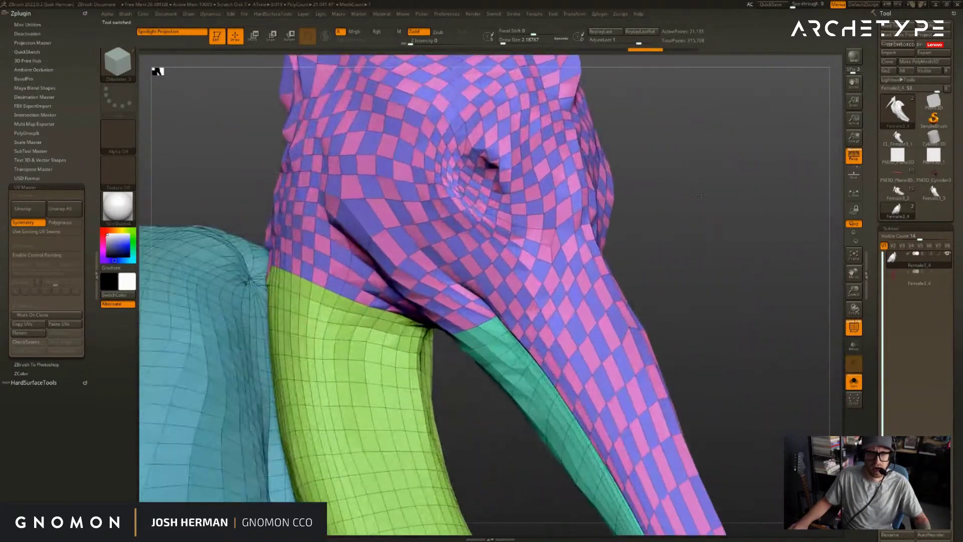
key(b)
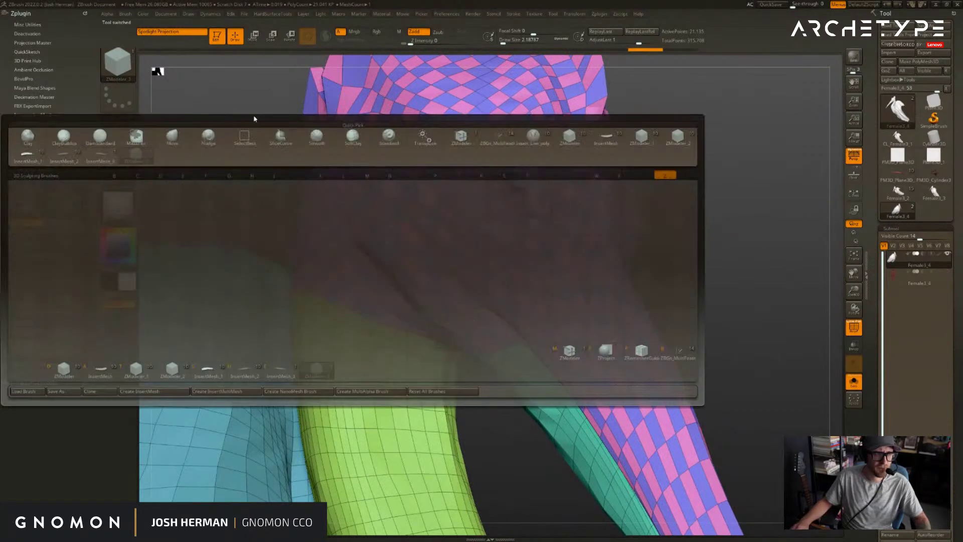
key(m)
right_drag(425, 148, 501, 222)
key(space)
click(509, 214)
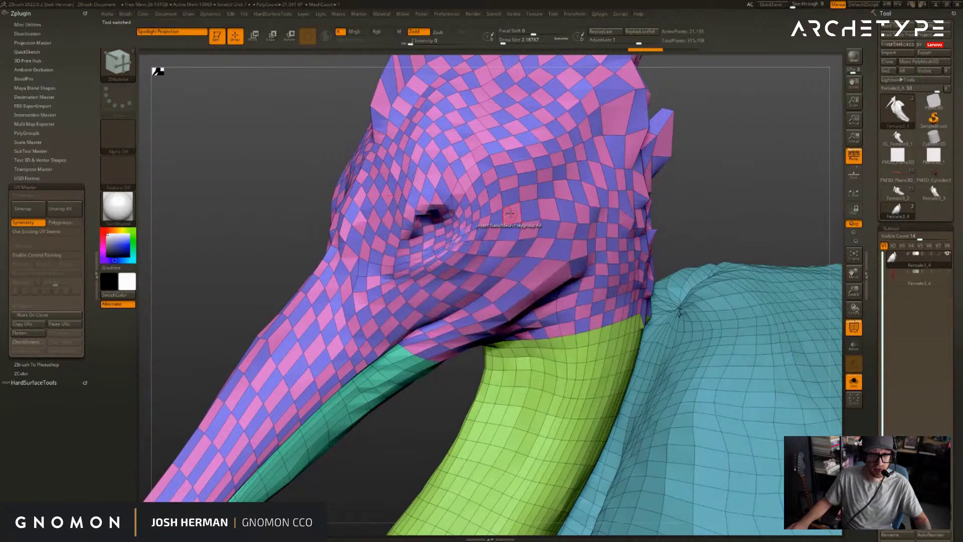
- Try the original ZModeler brush's NanoMesh on one of the head's checker polygroups and undo it
drag(510, 214, 647, 221)
drag(697, 181, 762, 247)
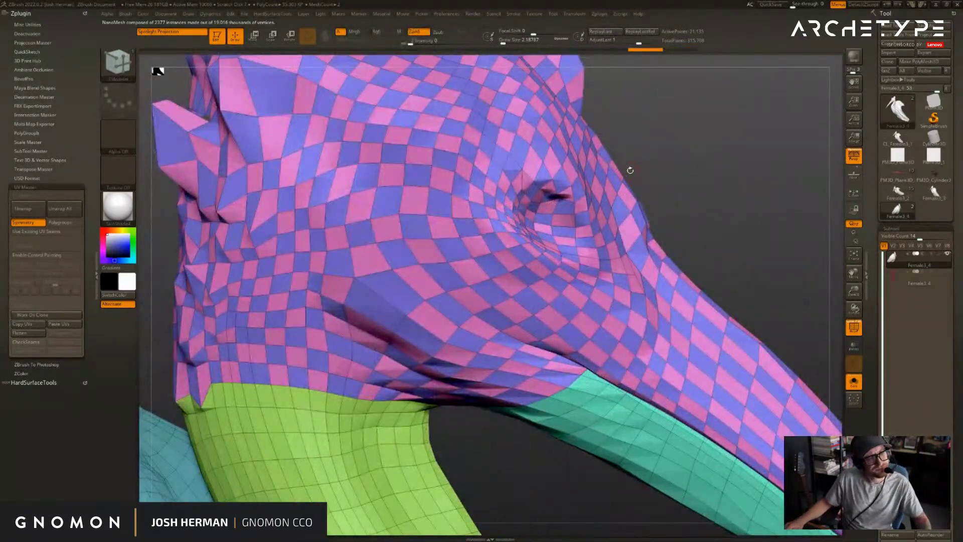
key(space)
- Switch to the CL_Female3_1 tool and insert the feather NanoMesh across the body polygroup
drag(807, 193, 831, 184)
click(898, 137)
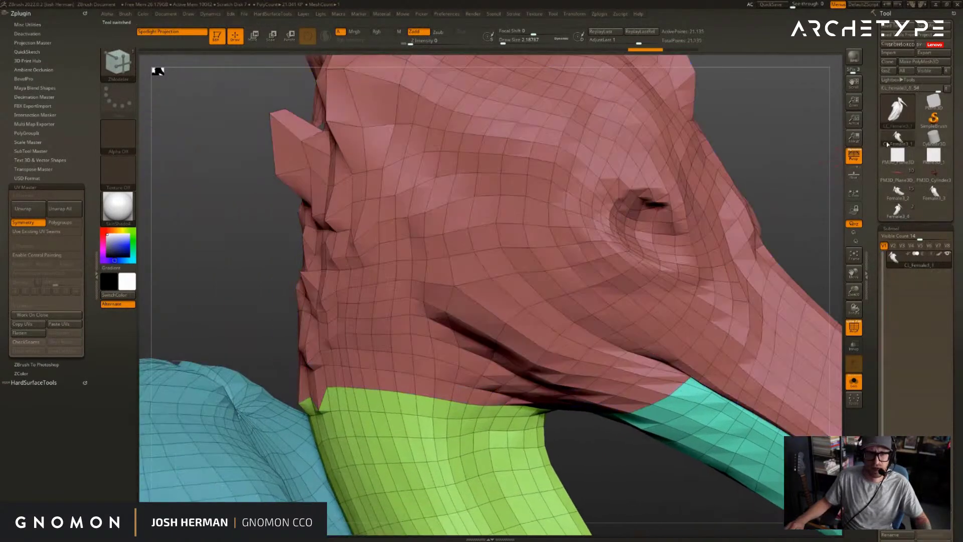
drag(738, 118, 750, 113)
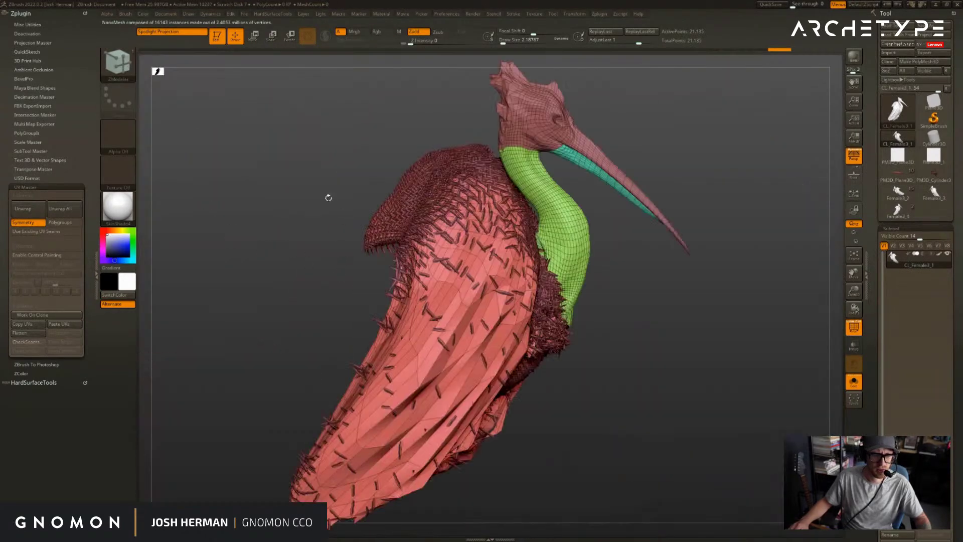
- Try inserting the original ZModeler brush's NanoMesh across the bird's head polygroup
drag(329, 198, 382, 352)
key(shift+f)
drag(567, 95, 676, 214)
key(shift+f)
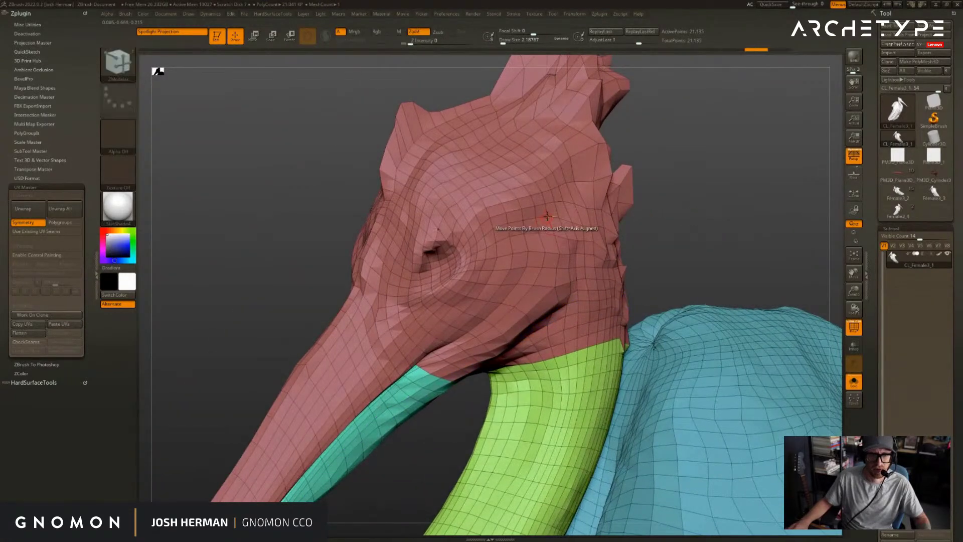
drag(551, 211, 551, 220)
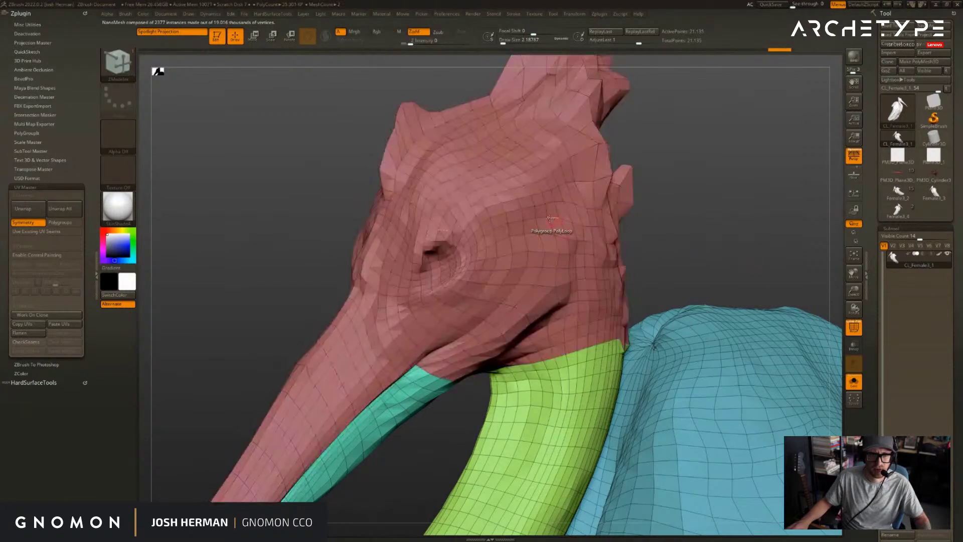
key(b)
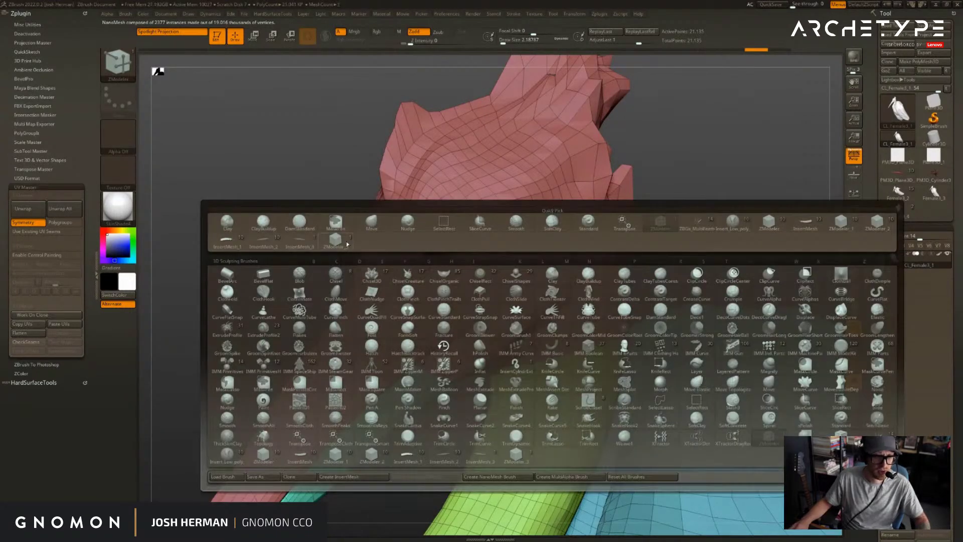
click(301, 242)
drag(537, 215, 724, 252)
drag(655, 223, 633, 228)
key(g)
key(Escape)
key(shift+f)
key(ctrl+z)
- Select the ZModeler_2 brush, try its feather NanoMesh on the head polygroup, undo it and open the polygon actions
key(b)
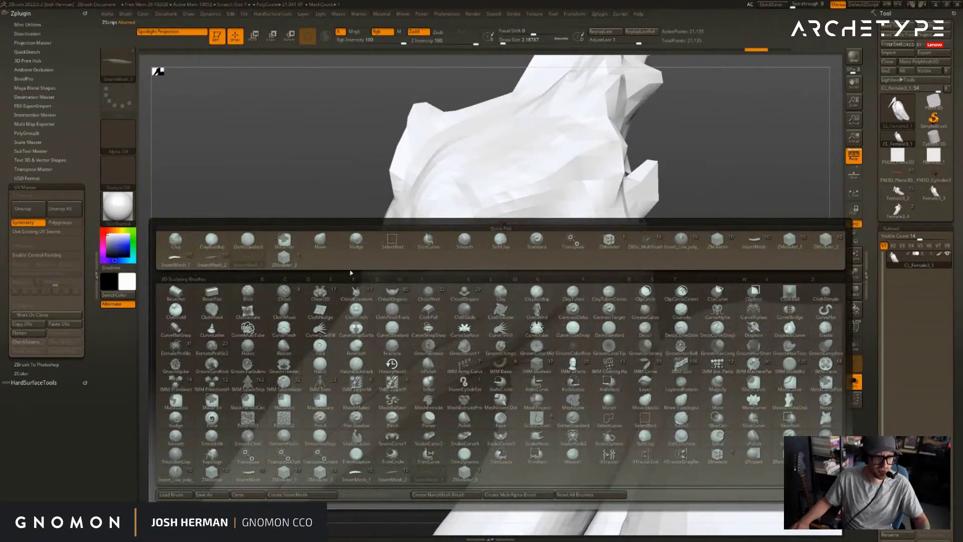
key(b)
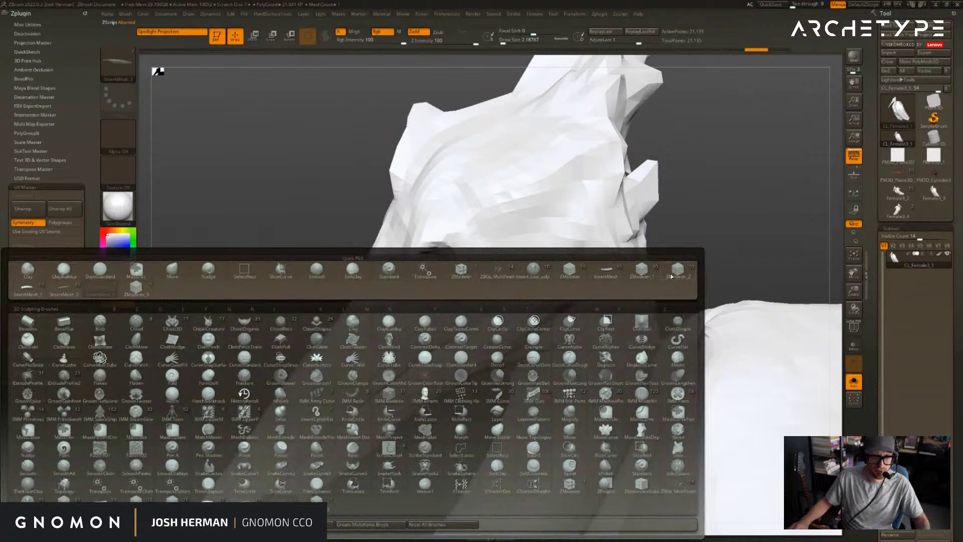
click(672, 275)
click(563, 247)
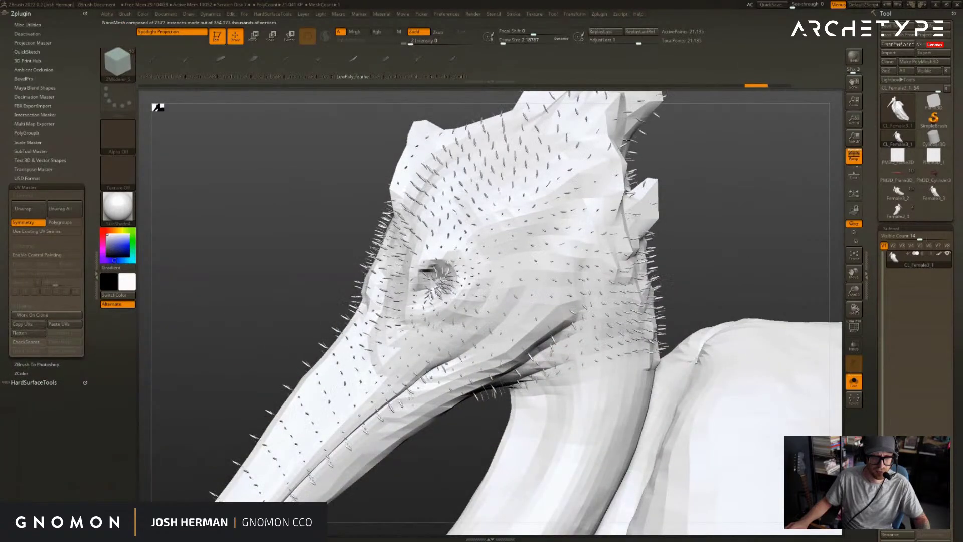
key(ctrl+z)
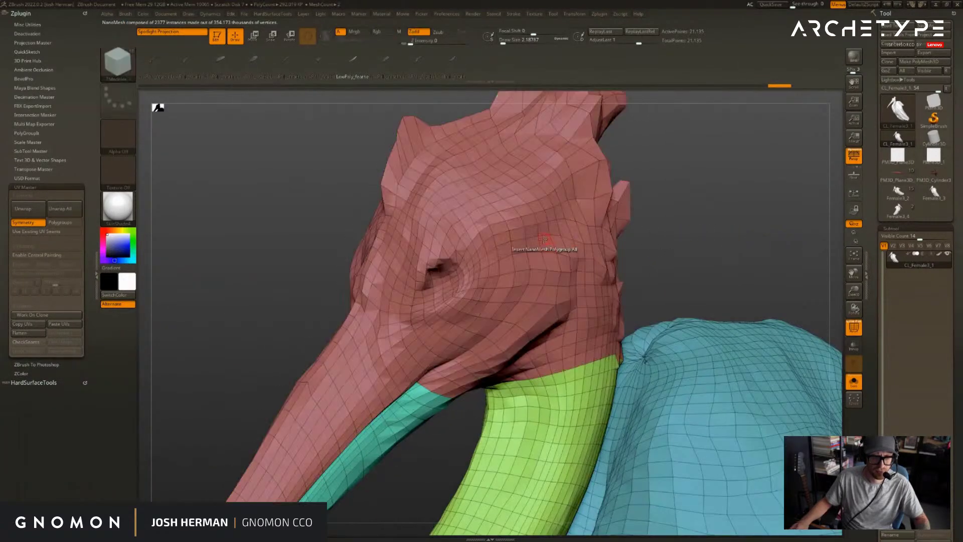
key(space)
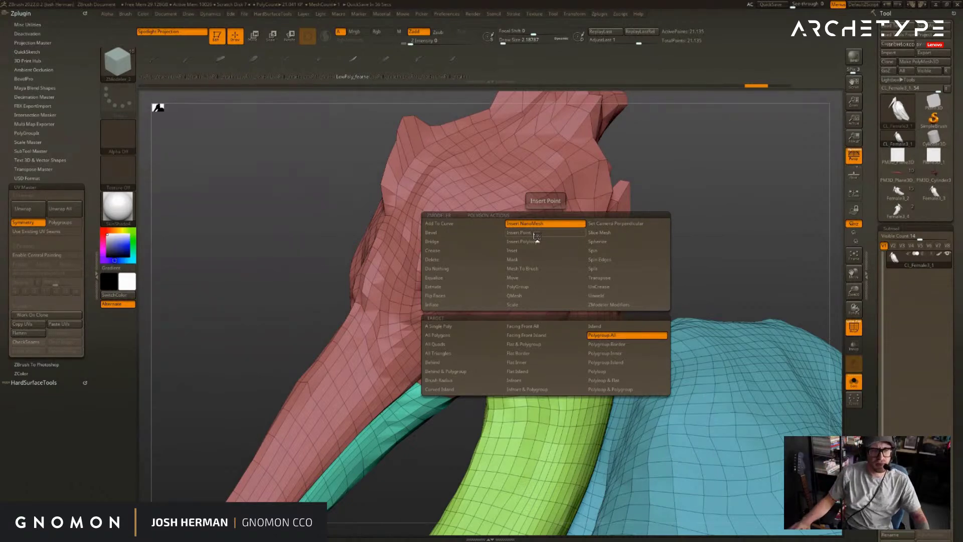
drag(733, 220, 647, 225)
- Switch to the Female3_2 tool and isolate the wing subtool PM3D_Sphere3D2_2
click(898, 192)
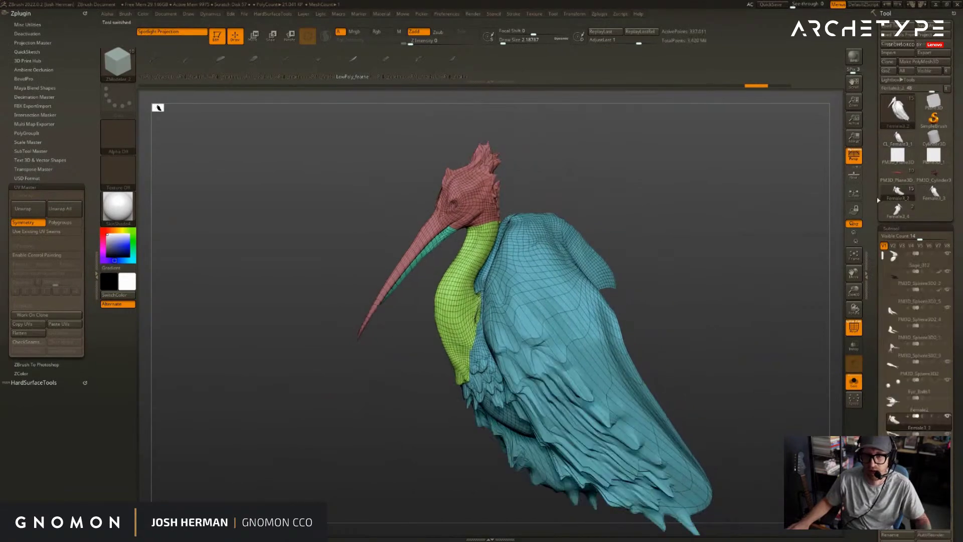
key(alt+s)
alt+drag(716, 224, 711, 277)
alt+click(441, 283)
key(alt+s)
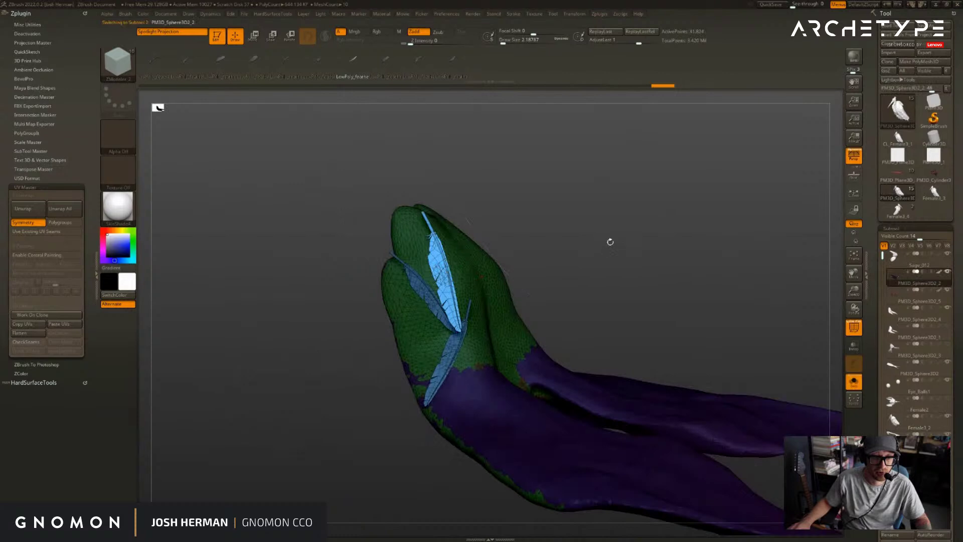
alt+drag(610, 242, 634, 263)
key(ctrl)
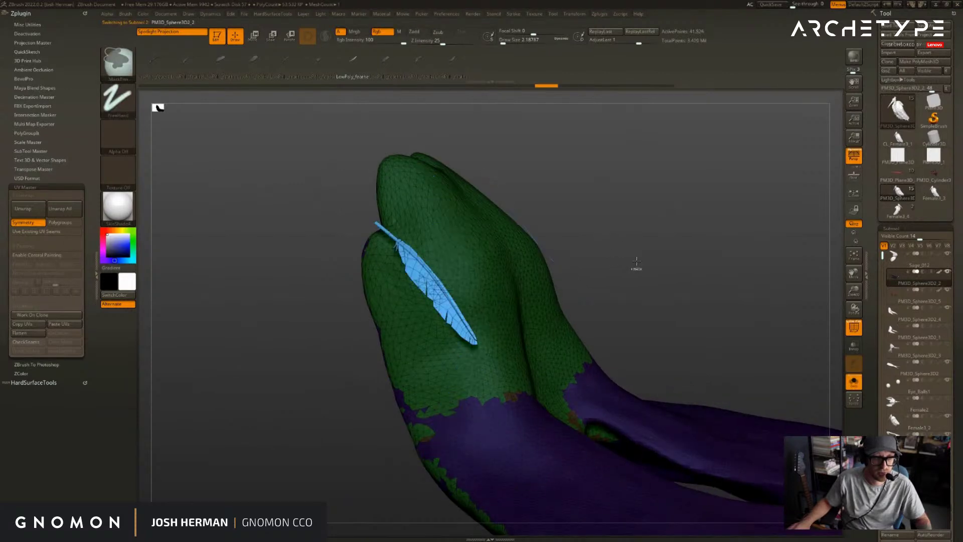
- Select the separate back-feather subtool PM3D_Sphere3D2_5 and delete it
key(alt+s)
key(shift+f)
key(alt+s)
key(alt+s)
alt+click(463, 220)
key(alt+s)
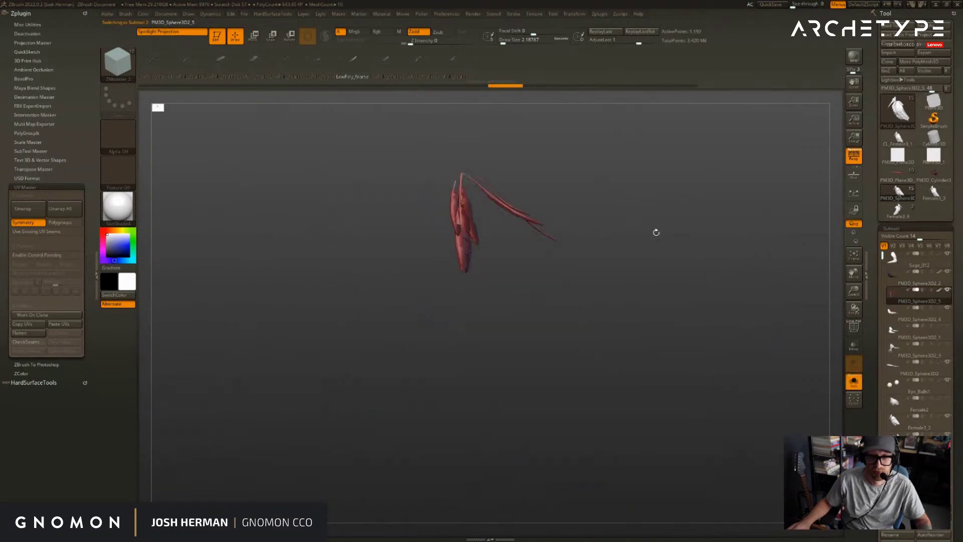
key(alt+s)
drag(881, 423, 882, 217)
click(889, 387)
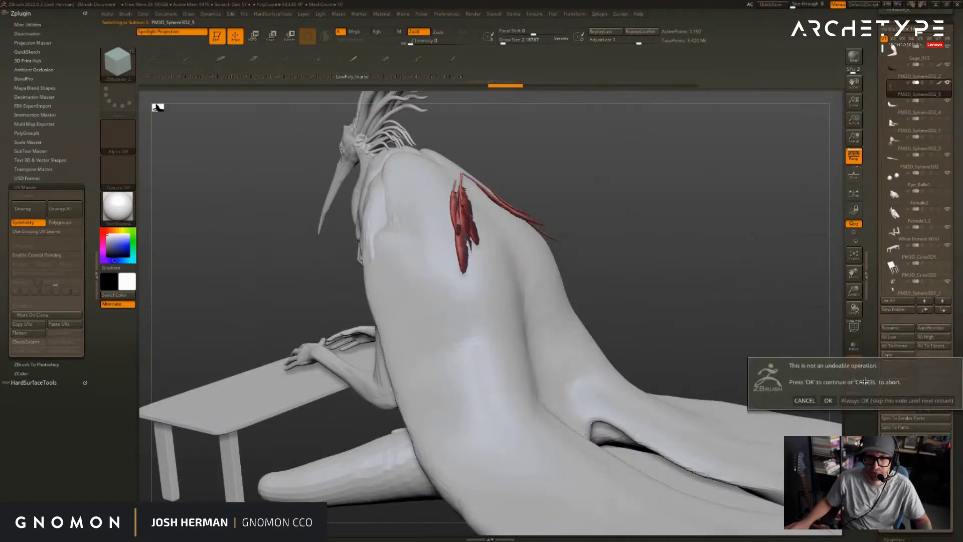
click(828, 401)
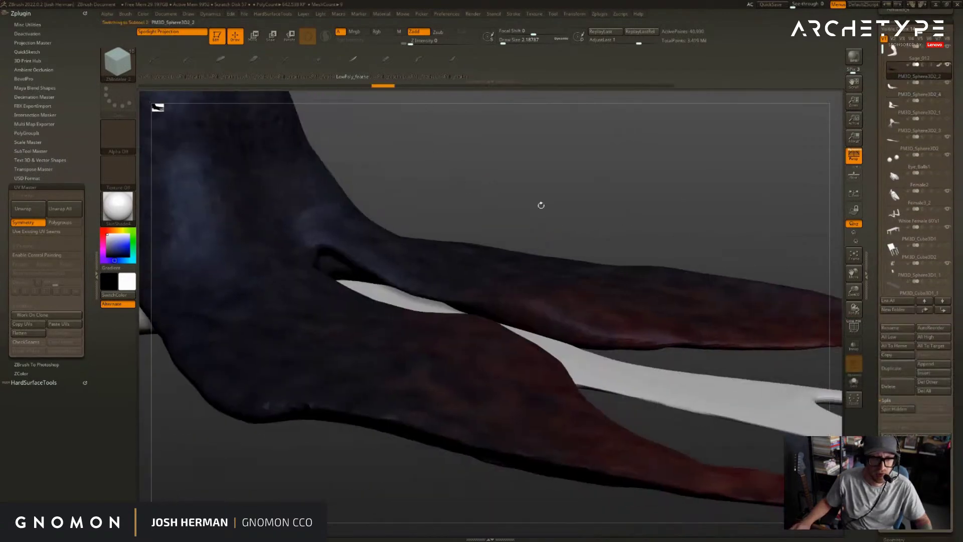
- Examine the surface and wireframe topology of the long wing mesh
mouse_move(688, 213)
mouse_down()
mouse_move(725, 241)
mouse_move(713, 355)
mouse_move(597, 230)
mouse_up()
key(shift+f)
alt+drag(338, 455, 487, 472)
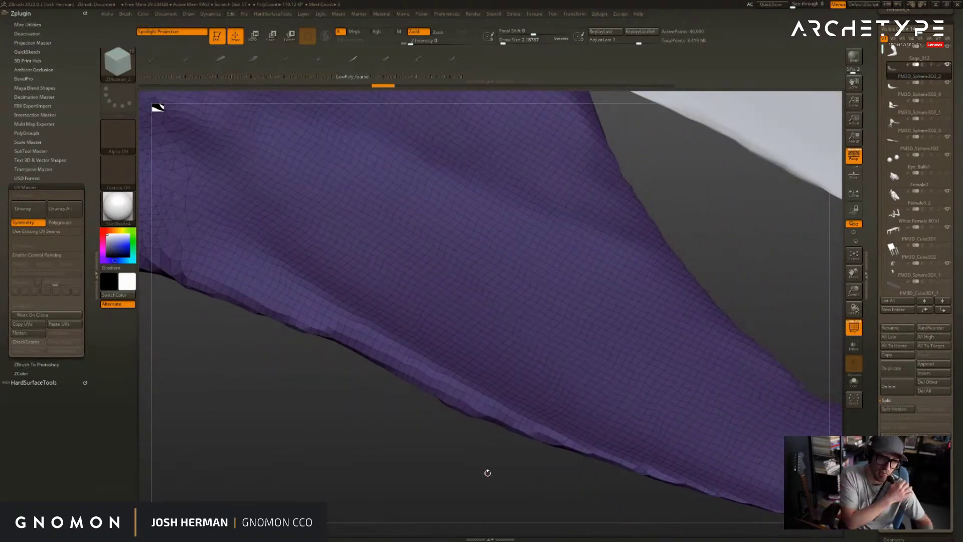
key(f)
drag(297, 435, 388, 420)
key(shift+f)
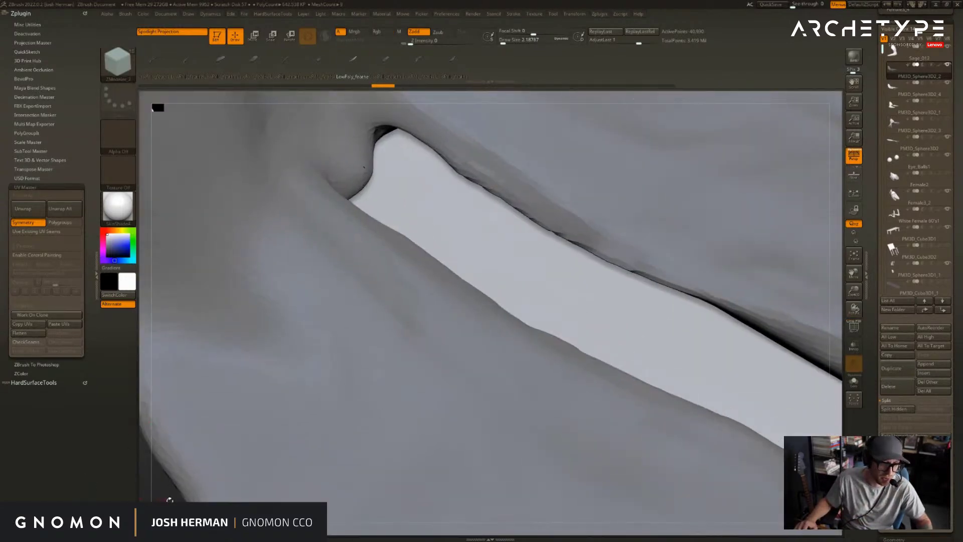
drag(169, 500, 196, 217)
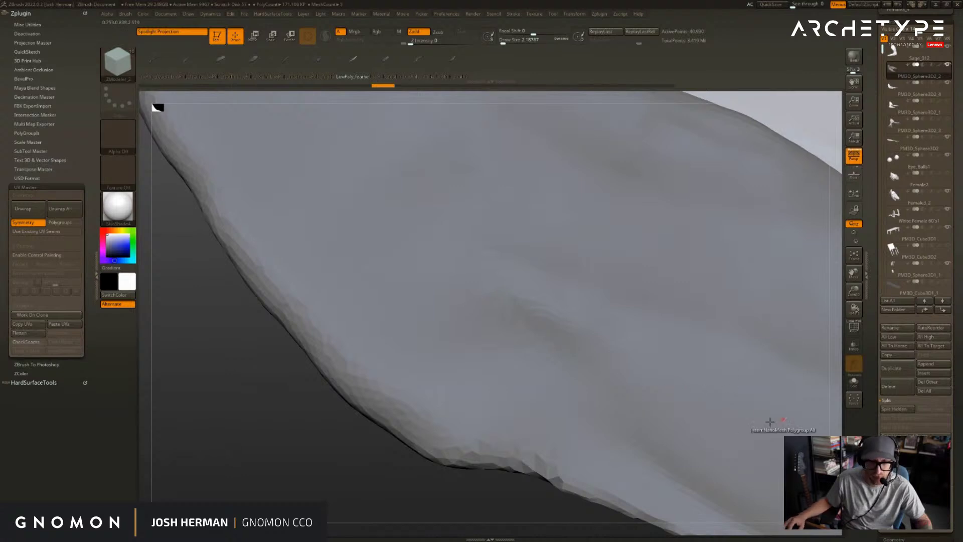
- Open the NanoMesh settings for the wing mesh and adjust the instance size
key(space)
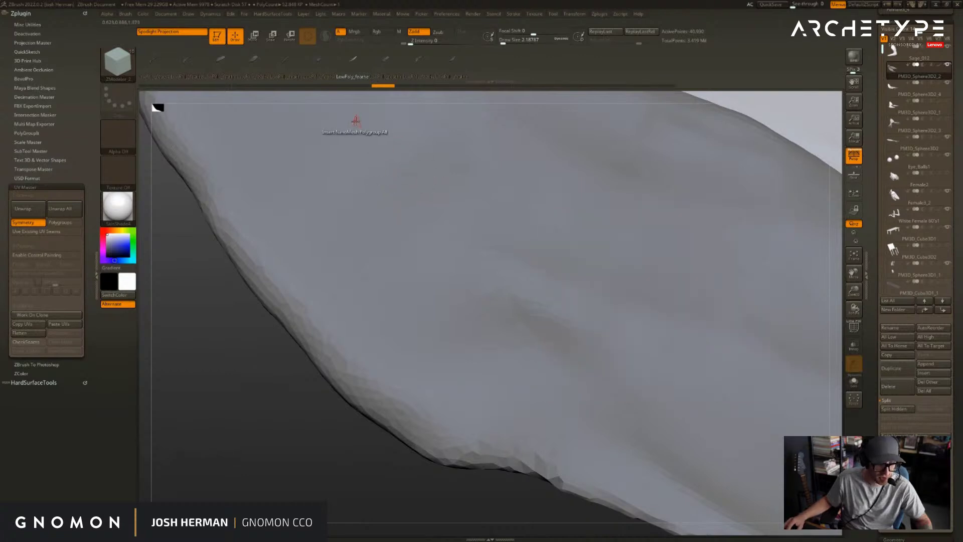
key(b)
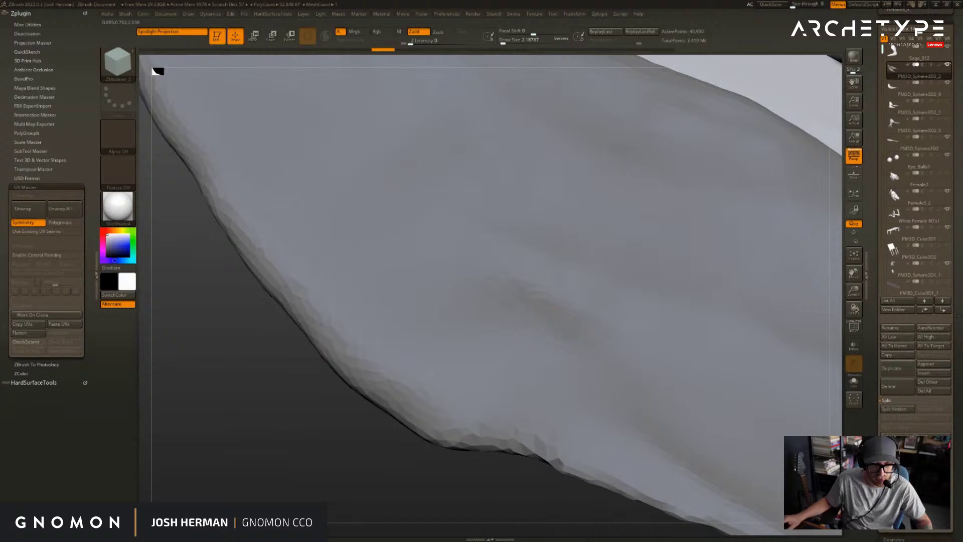
key(shift+f)
alt+drag(528, 501, 296, 311)
alt+drag(440, 375, 561, 502)
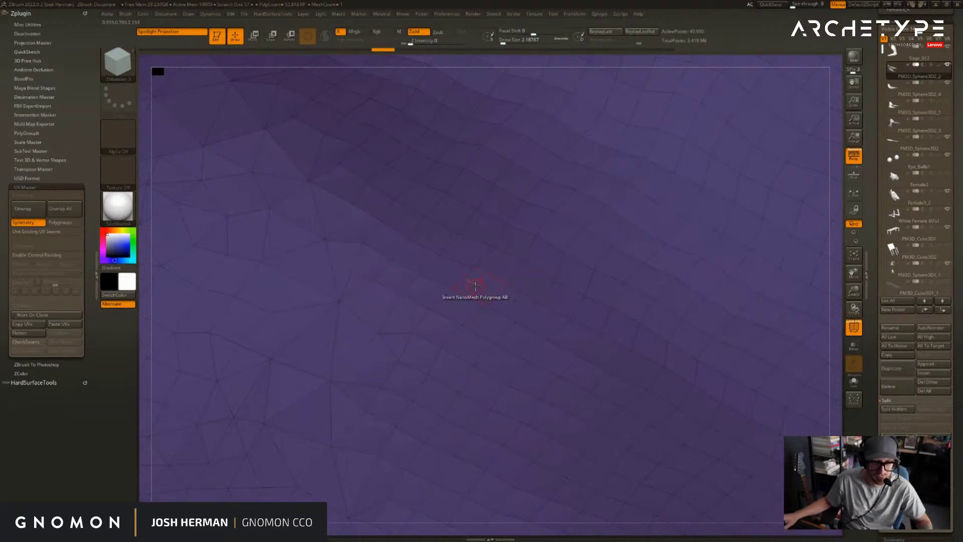
key(space)
drag(869, 438, 869, 73)
drag(869, 502, 870, 311)
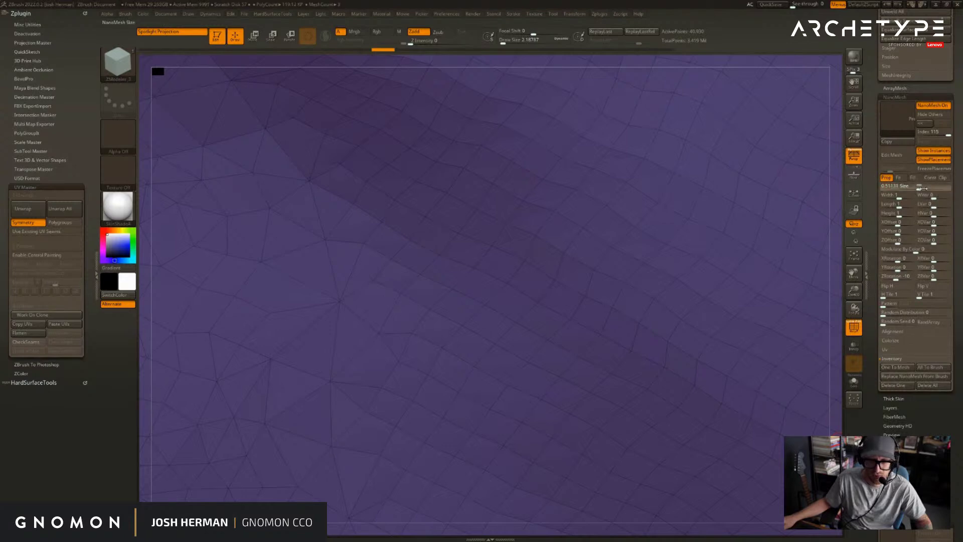
click(948, 187)
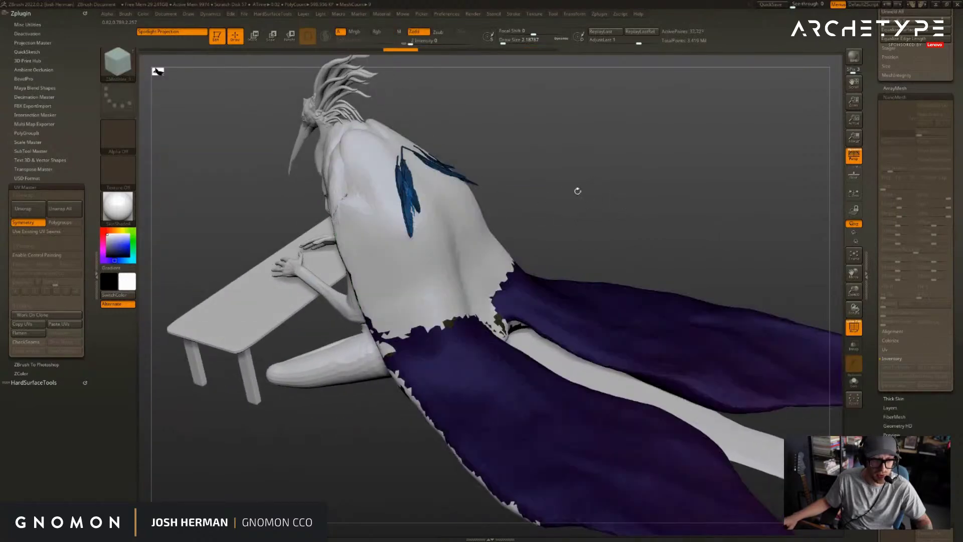
- Isolate the wing mesh with its back feathers and select the InsertMesh_3 feather brush
drag(585, 189, 689, 177)
key(alt+s)
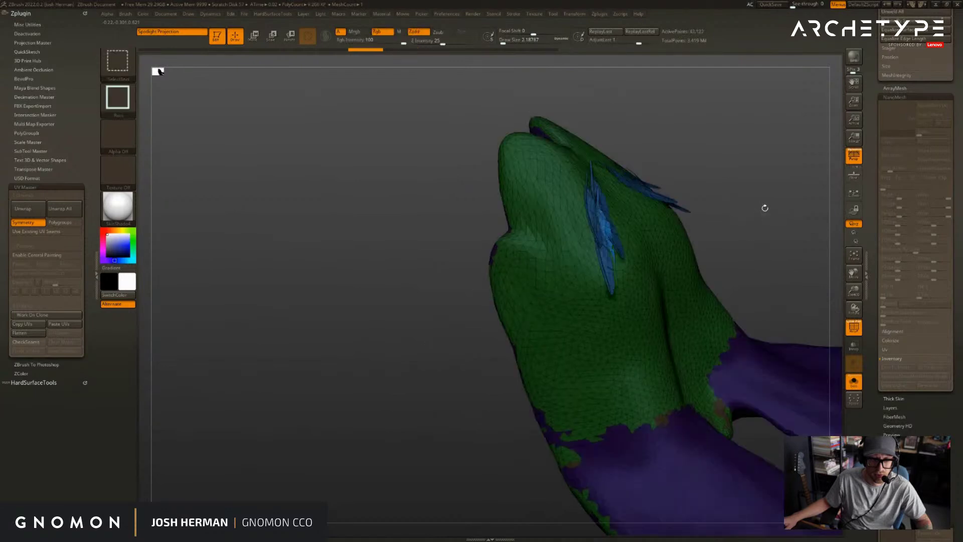
drag(763, 207, 668, 256)
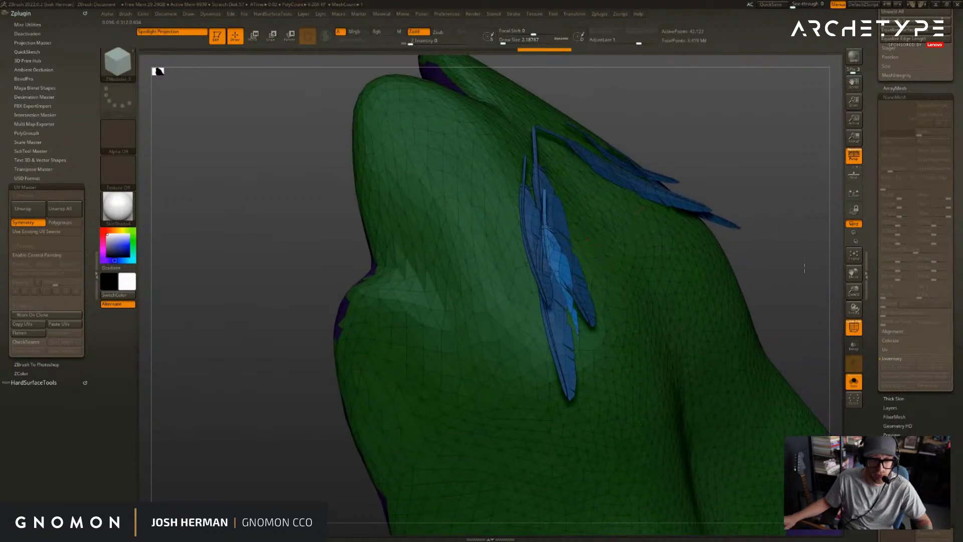
mouse_move(330, 159)
alt+mouse_down()
mouse_move(358, 244)
mouse_move(246, 224)
mouse_move(317, 213)
alt+mouse_up()
key(b)
key(m)
key(v)
key(b)
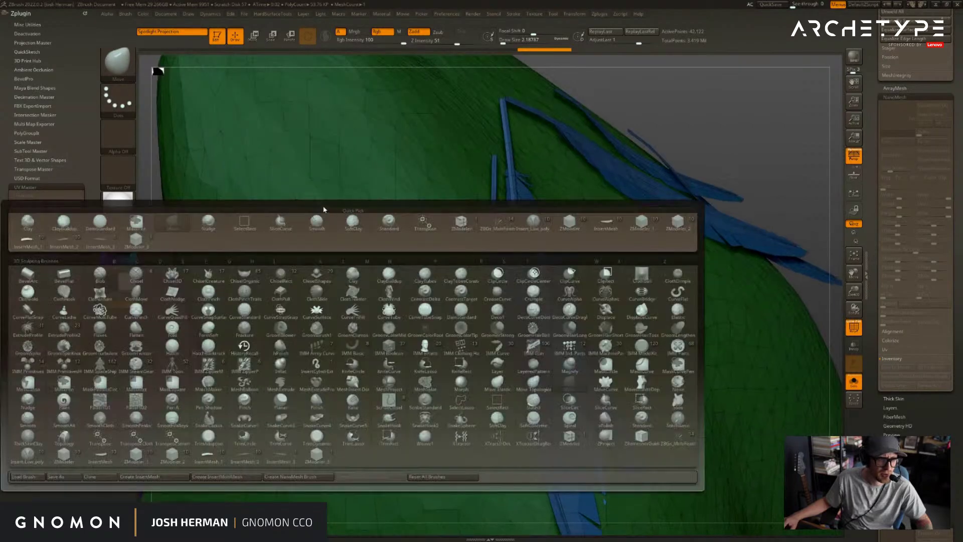
click(114, 246)
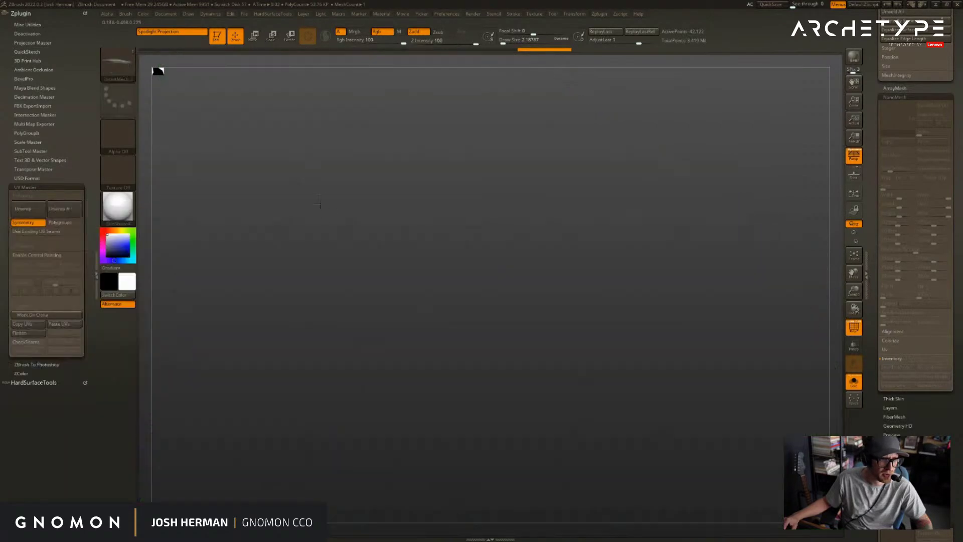
- Try drawing a feather on the back with the InsertMesh_3 brush and undo it
drag(501, 293, 521, 346)
key(f)
drag(710, 147, 654, 242)
key(shift+f)
key(ctrl+z)
drag(943, 297, 689, 226)
key(ctrl+z)
- Switch back to the single-subtool low-poly bird tool and check its polygroups
scroll(873, 146, up, 10)
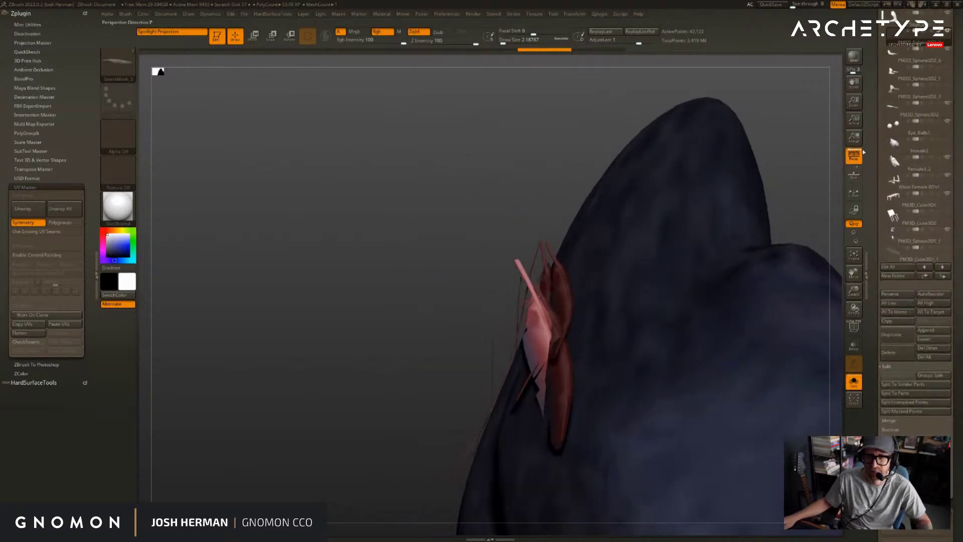
scroll(873, 144, up, 5)
click(934, 191)
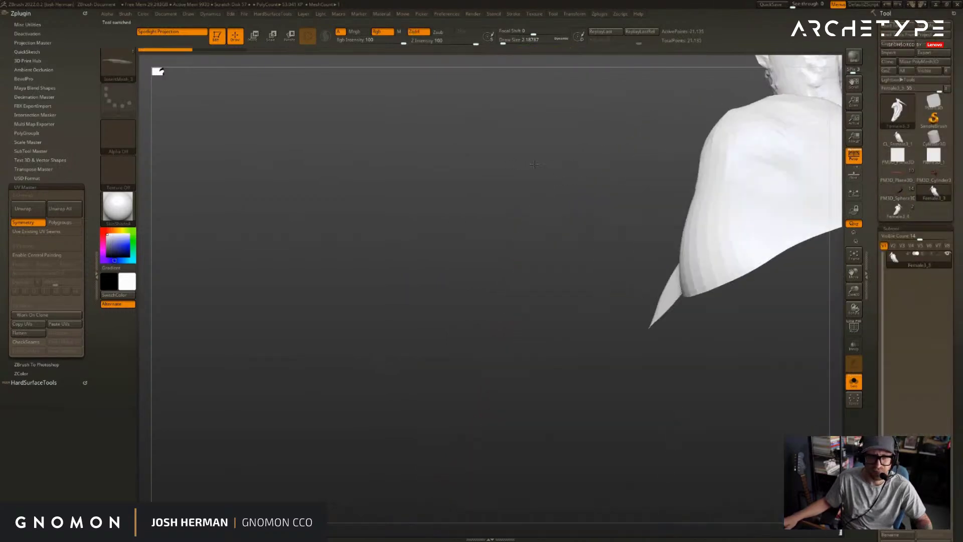
mouse_move(538, 217)
mouse_down()
mouse_move(662, 279)
mouse_move(671, 217)
mouse_move(575, 301)
mouse_move(557, 331)
mouse_move(562, 391)
mouse_up()
key(shift+f)
drag(716, 254, 699, 215)
key(shift+f)
mouse_move(750, 232)
mouse_down()
mouse_move(326, 316)
mouse_move(356, 307)
mouse_move(365, 257)
mouse_move(350, 241)
mouse_up()
- Select the ZModeler_3 brush, insert its feather NanoMesh across the body polygroup and undo it
key(b)
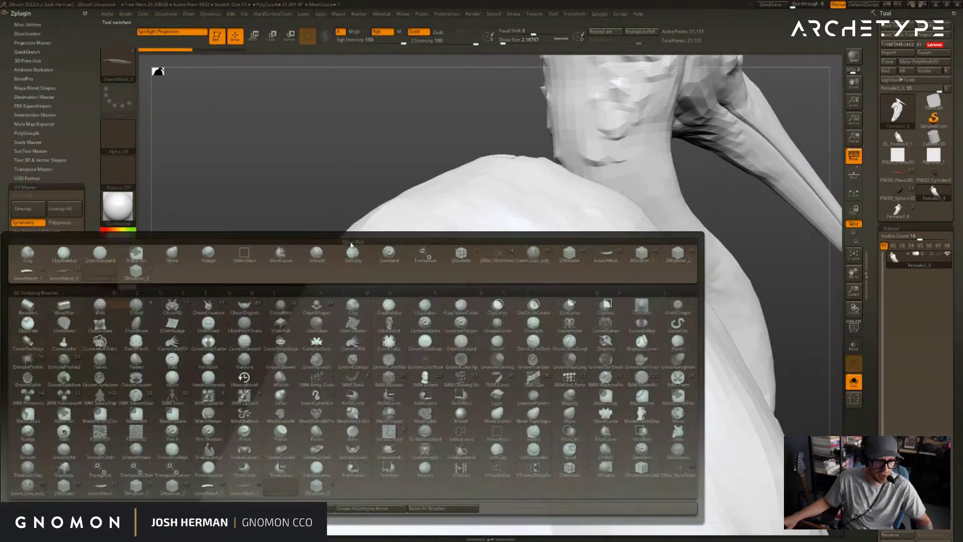
click(137, 277)
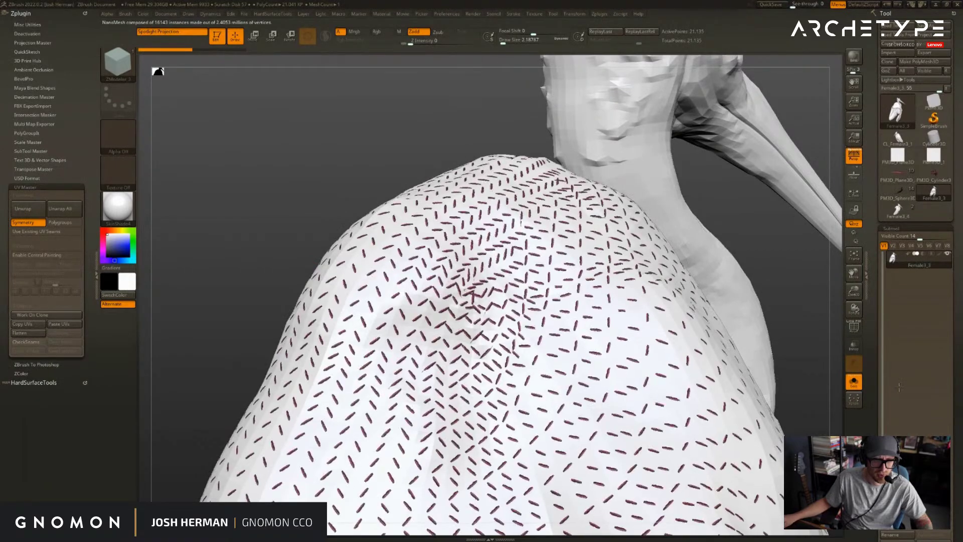
mouse_move(715, 204)
alt+mouse_down()
mouse_move(639, 161)
mouse_move(685, 157)
mouse_move(670, 161)
mouse_move(708, 181)
mouse_move(701, 207)
alt+mouse_up()
key(ctrl+z)
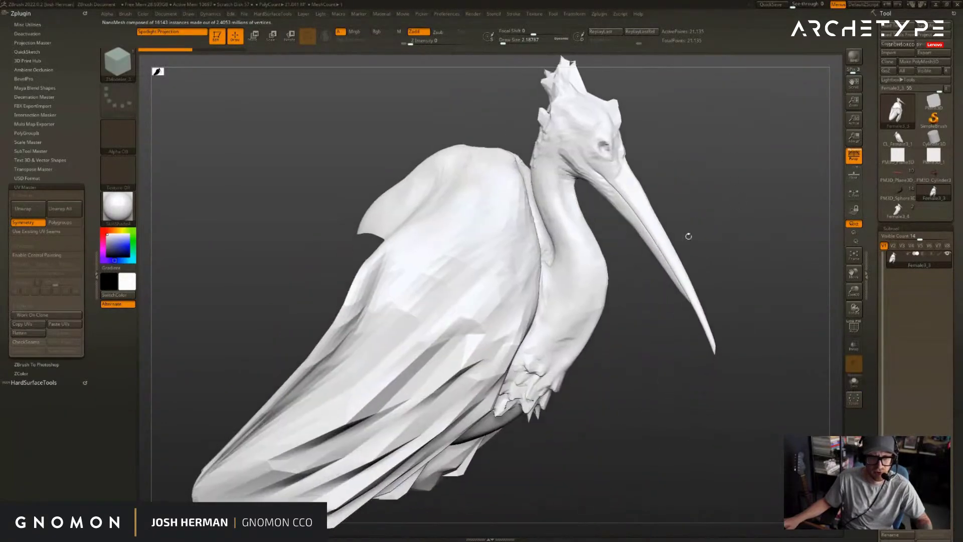
- Try the feather NanoMesh on the bird's neck polygroup and undo it
drag(629, 286, 645, 316)
key(ctrl+shift+z)
alt+drag(700, 344, 612, 243)
key(ctrl+z)
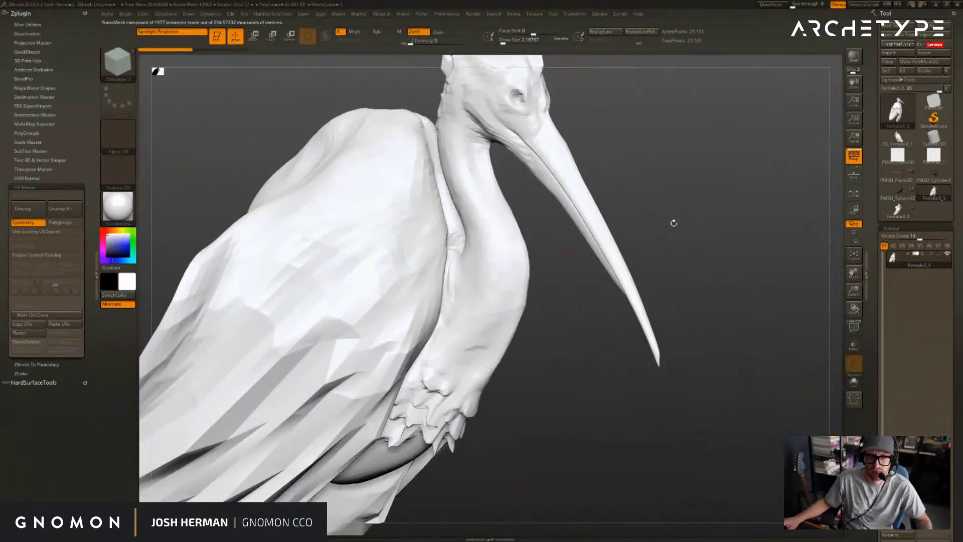
- Duplicate the bird subtool and select the copy
drag(877, 272, 880, 290)
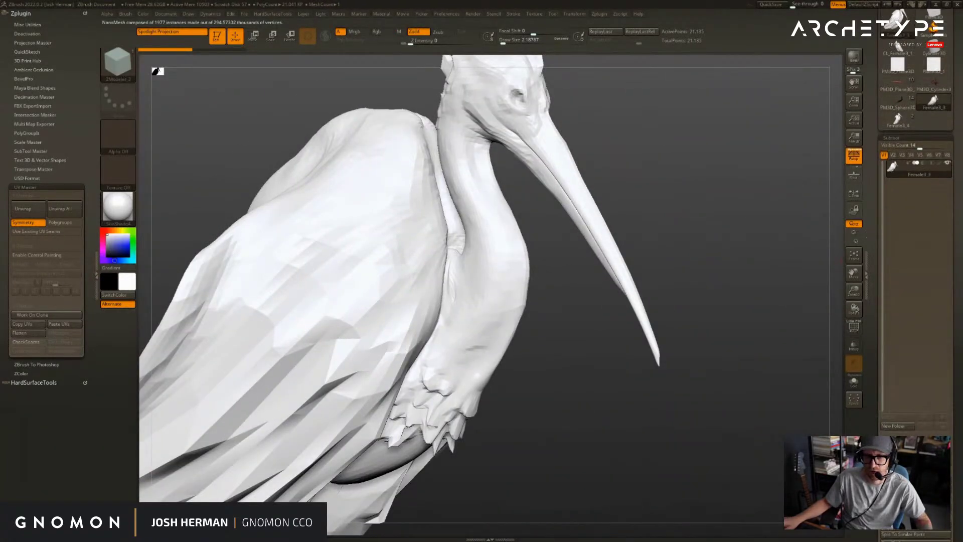
drag(802, 360, 792, 353)
click(854, 381)
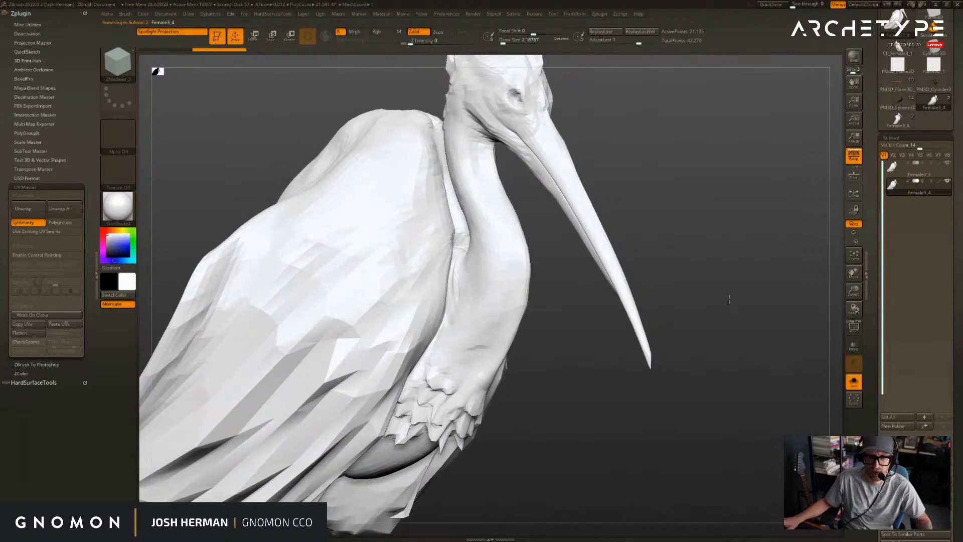
alt+drag(731, 300, 730, 284)
- Remesh the duplicated bird with ZRemesher at a target polygon count of 1
drag(887, 356, 873, 194)
key(shift+f)
key(shift+f)
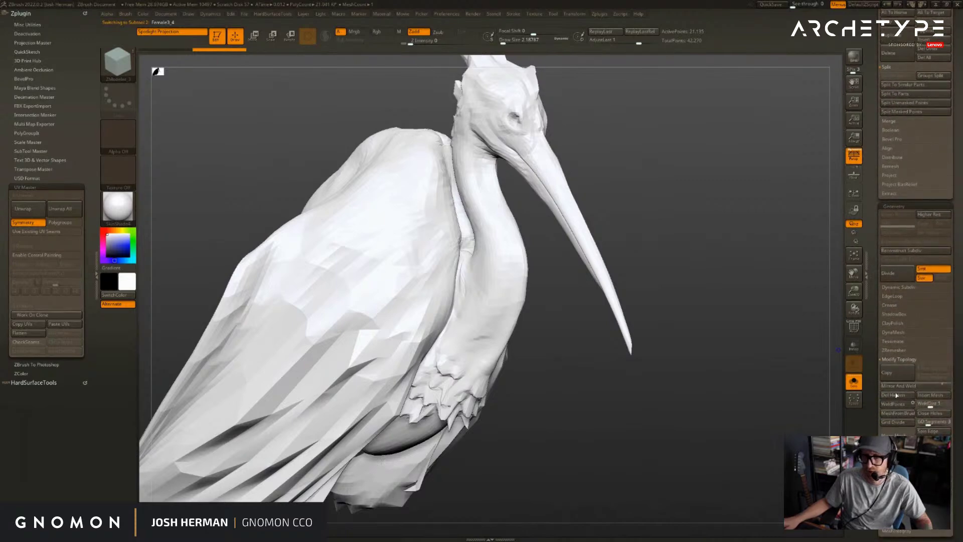
click(891, 350)
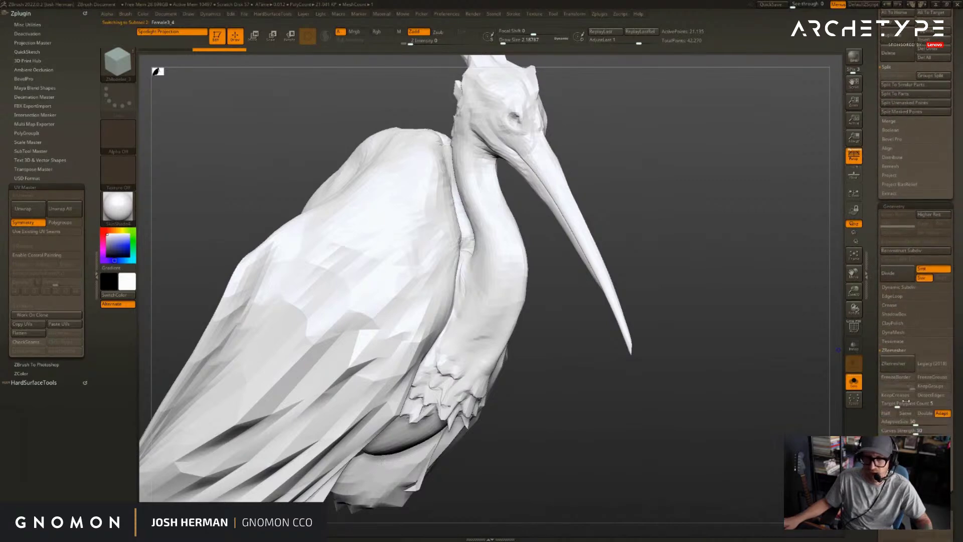
click(892, 366)
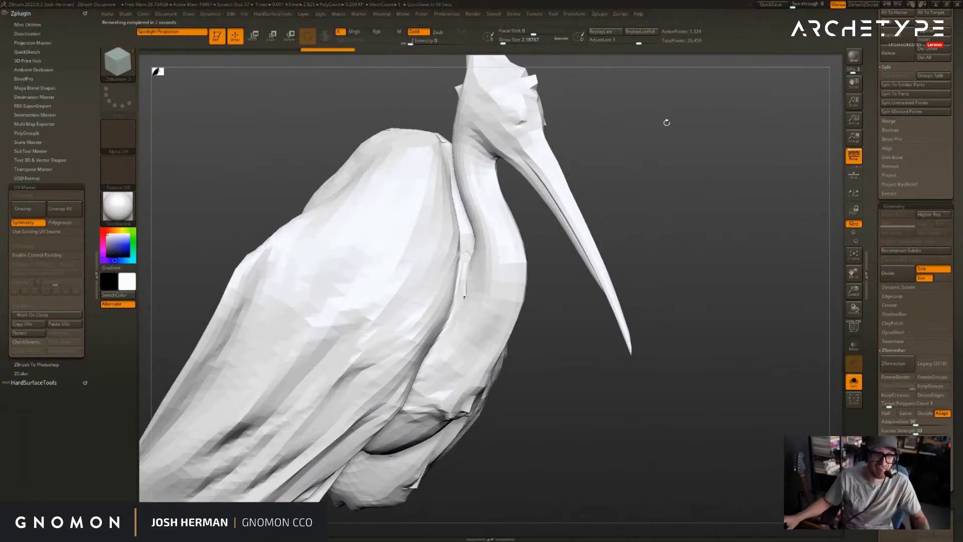
- Compare the bird's original and remeshed surfaces by stepping back and forth through the undo history
key(ctrl+z)
key(ctrl+z)
key(ctrl+z)
key(shift+f)
drag(671, 173, 700, 187)
key(ctrl+shift+z)
key(ctrl+shift+z)
key(ctrl+z)
key(ctrl+shift+z)
key(ctrl+z)
key(ctrl+shift+z)
key(ctrl+z)
key(ctrl+shift+z)
drag(702, 188, 750, 210)
key(ctrl+z)
key(shift+f)
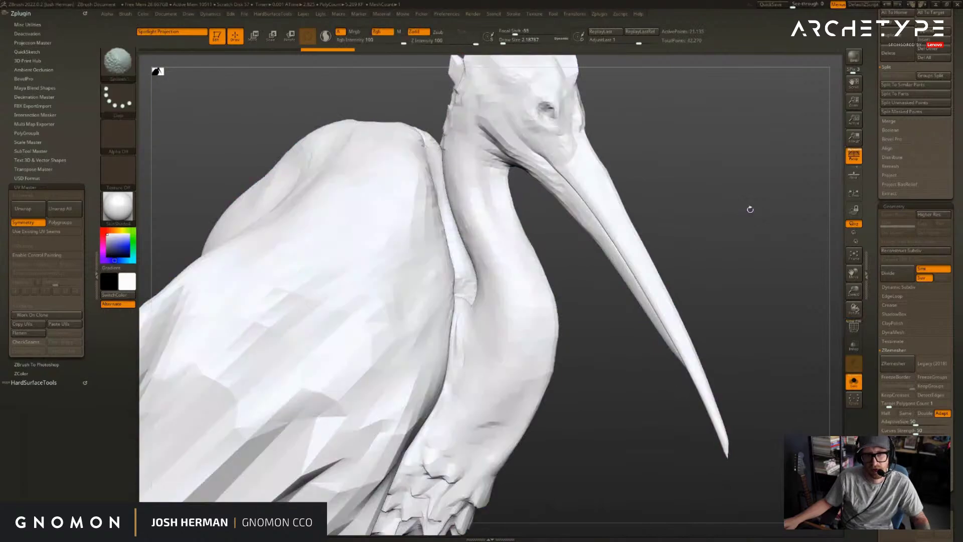
key(ctrl+shift+z)
- Show the polyframe on the remeshed bird's neck and cancel the Projection Master dialog
drag(736, 156, 692, 265)
drag(626, 217, 584, 228)
key(shift+f)
key(g)
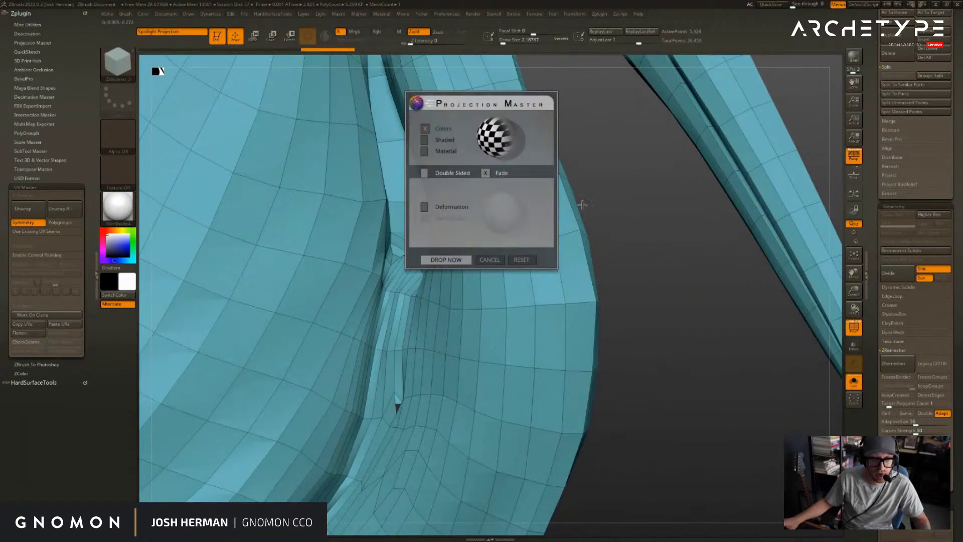
click(497, 258)
- Insert the small feather NanoMesh across the entire polygroup of the remeshed bird, undoing the first attempt
click(543, 269)
drag(543, 270, 602, 283)
key(ctrl+z)
mouse_move(651, 308)
alt+mouse_down()
mouse_move(713, 379)
mouse_move(639, 343)
mouse_move(670, 341)
alt+mouse_up()
key(r)
alt+click(558, 221)
key(q)
mouse_move(640, 253)
mouse_down()
mouse_move(628, 293)
mouse_move(602, 320)
mouse_up()
click(540, 248)
drag(539, 249, 564, 253)
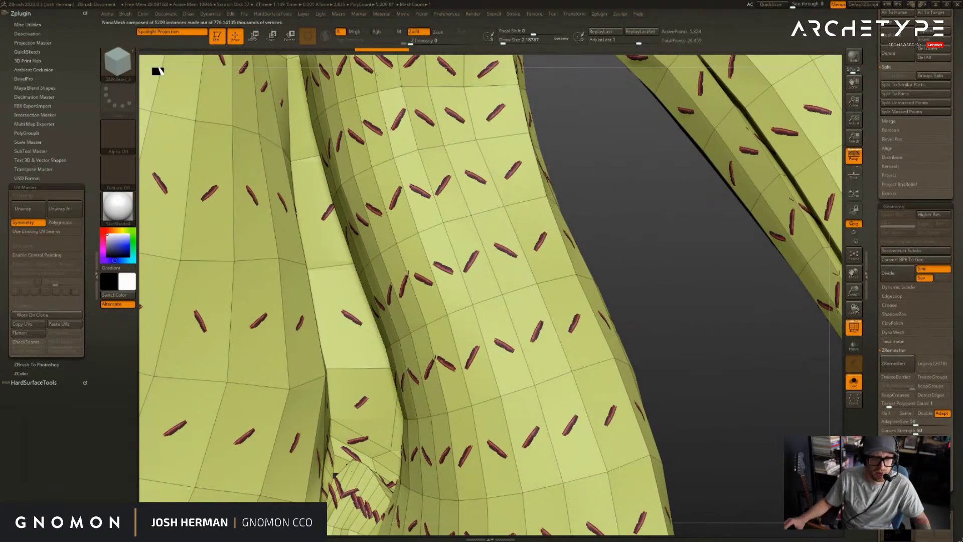
- Try enlarging the NanoMesh feathers to a size of about 0.76 and undo the change
drag(677, 271, 922, 281)
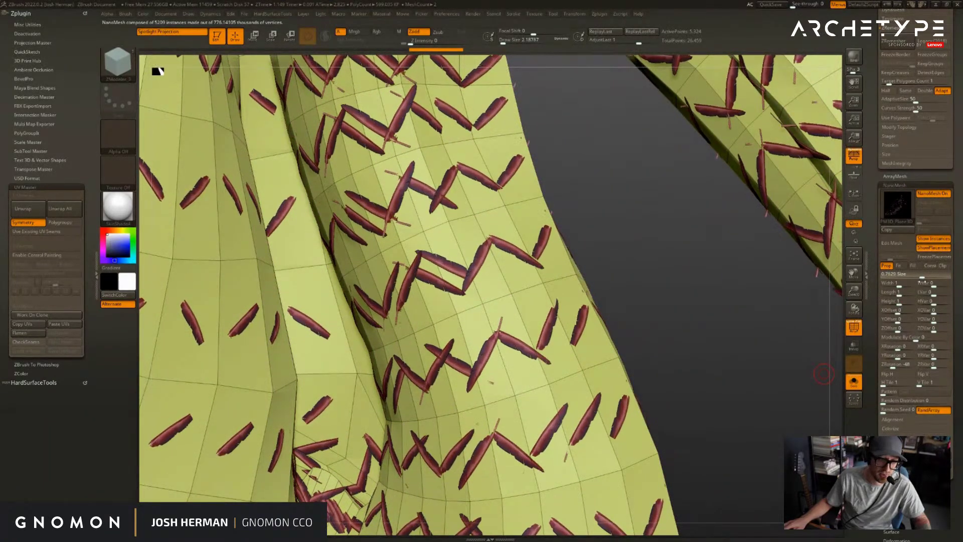
drag(726, 315, 699, 320)
key(ctrl+z)
drag(870, 299, 870, 219)
alt+drag(597, 251, 558, 307)
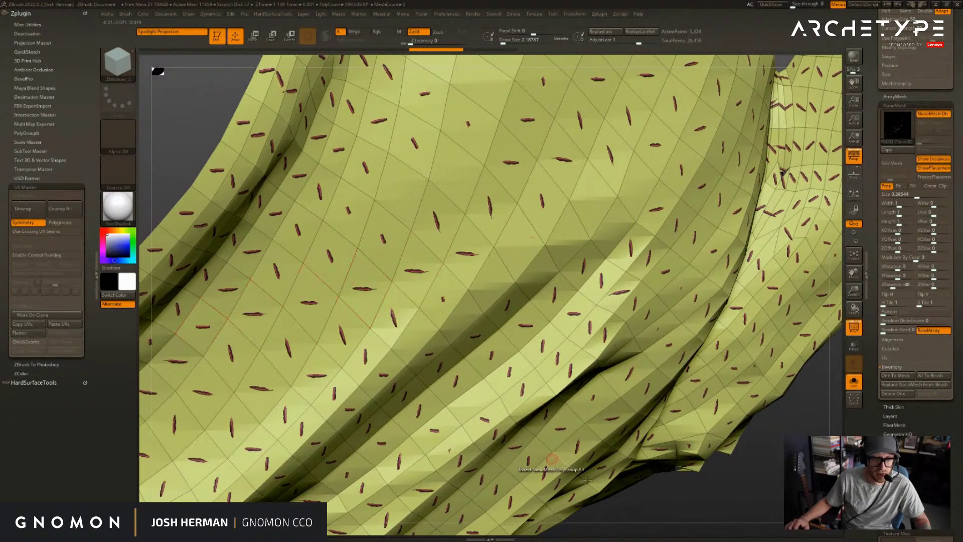
drag(710, 521, 672, 453)
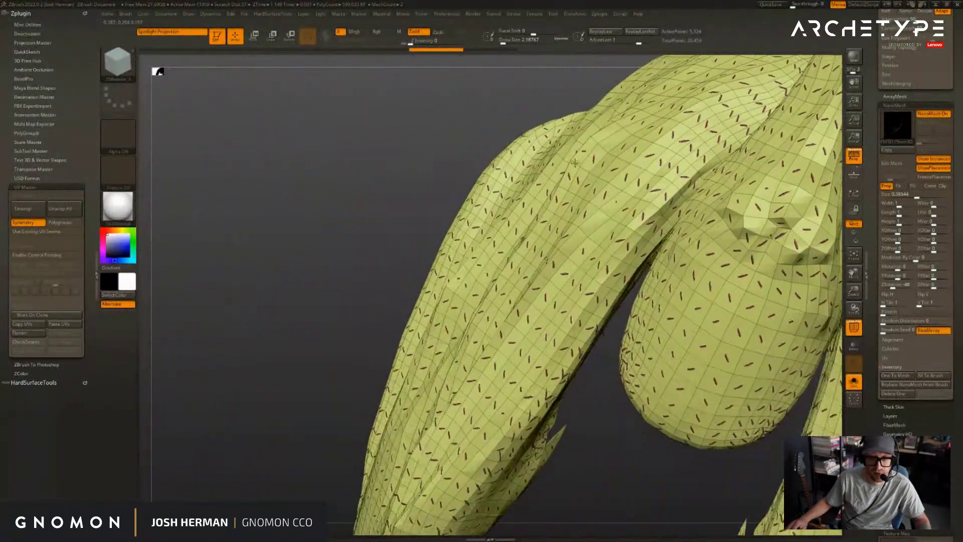
- Increase the NanoMesh feather size to about 0.92 across the bird
mouse_move(918, 193)
mouse_down()
mouse_move(929, 194)
mouse_move(920, 194)
mouse_up()
drag(371, 178, 593, 461)
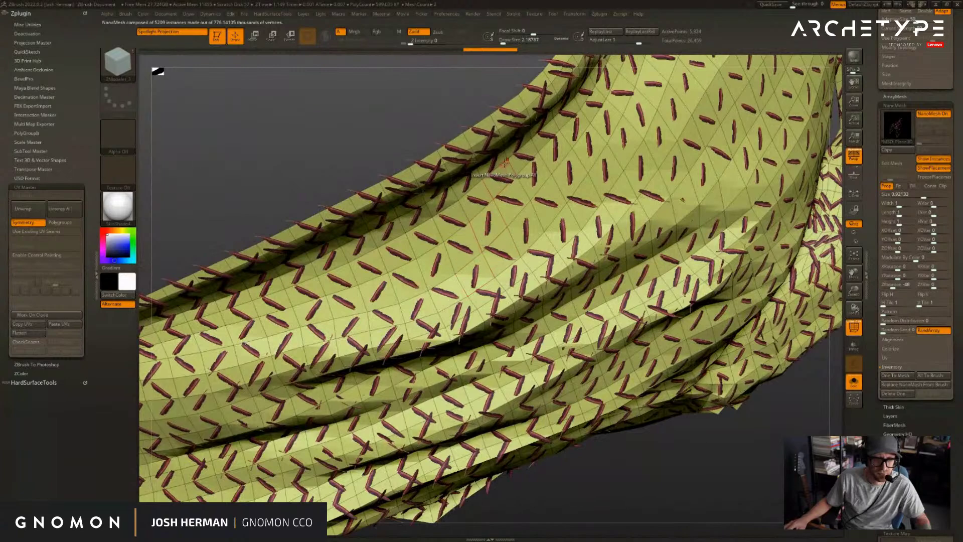
drag(605, 410, 723, 467)
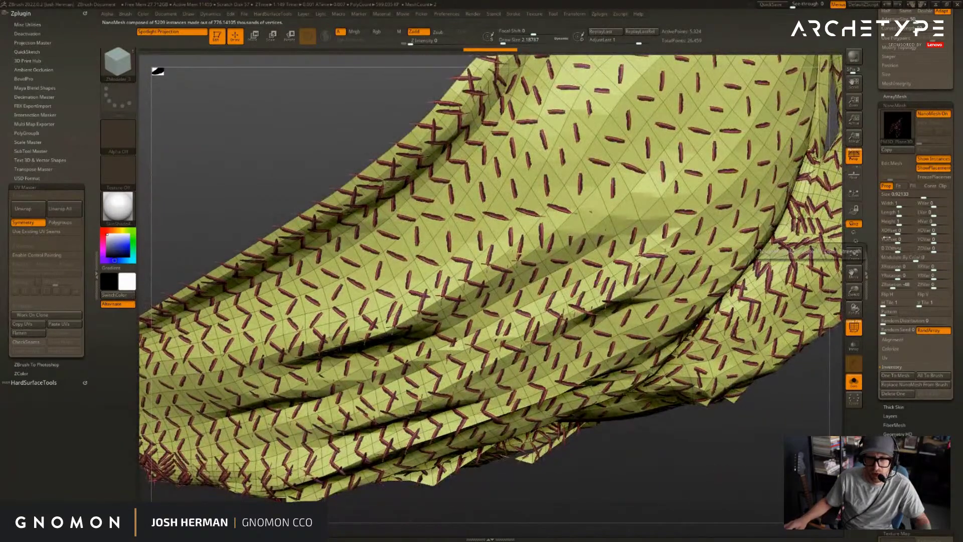
drag(931, 196, 904, 212)
mouse_move(898, 268)
mouse_down()
mouse_move(910, 269)
mouse_move(885, 277)
mouse_up()
- Examine the feather direction and spacing on the bird's back, neck, head and beak
alt+drag(742, 452, 673, 451)
right_drag(673, 451, 562, 444)
mouse_move(782, 321)
ctrl+right_down()
mouse_move(798, 258)
mouse_move(823, 266)
ctrl+right_up()
ctrl+right_drag(823, 301, 827, 238)
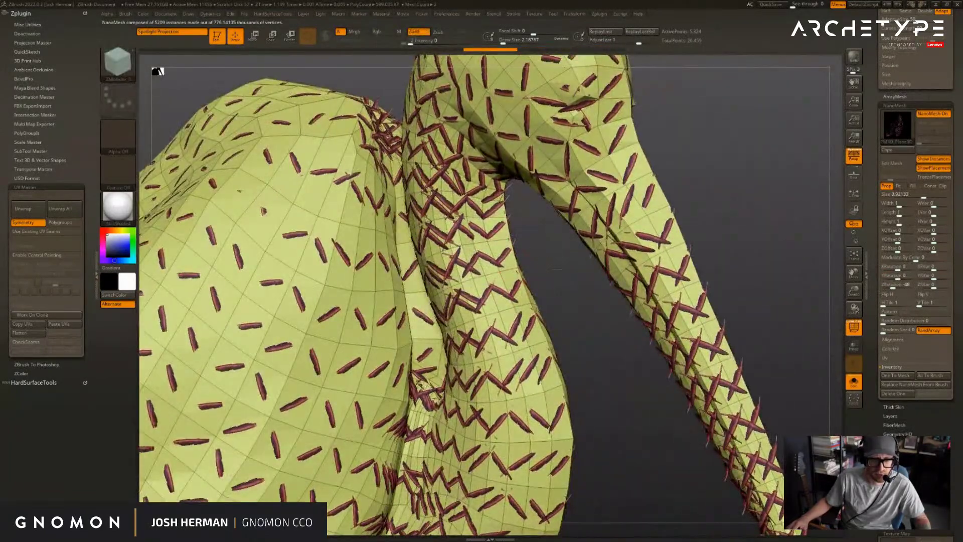
right_drag(557, 269, 617, 287)
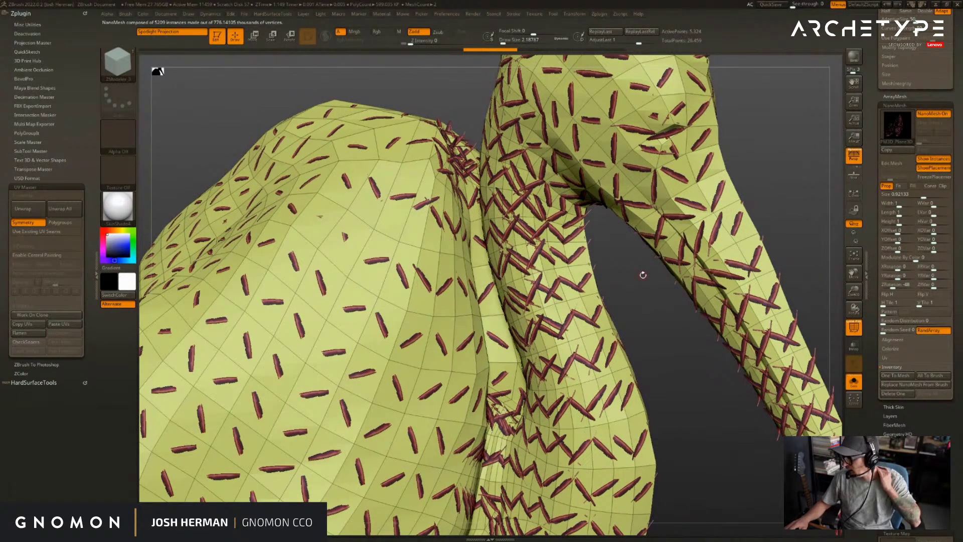
mouse_move(645, 278)
right_down()
mouse_move(659, 316)
mouse_move(643, 297)
right_up()
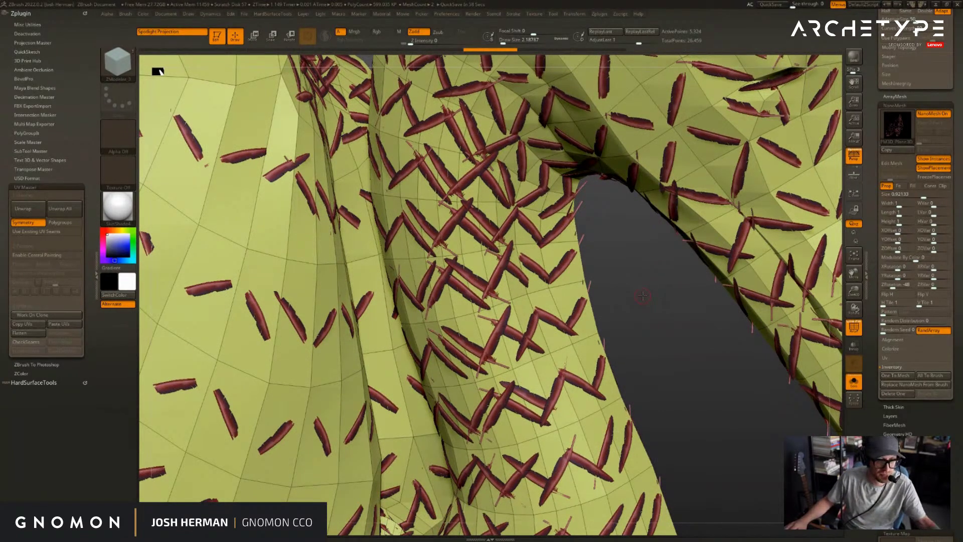
ctrl+right_drag(625, 303, 632, 213)
right_drag(547, 196, 576, 204)
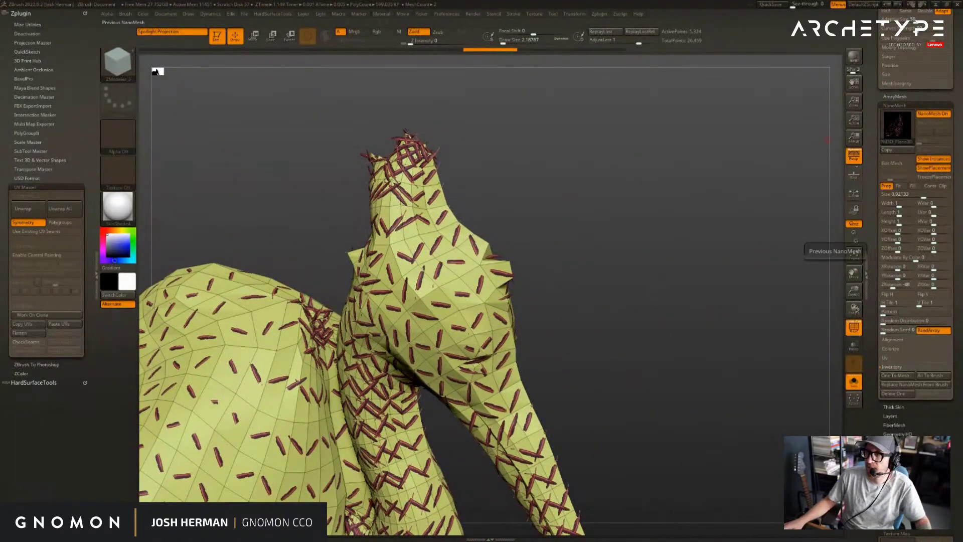
alt+right_drag(694, 224, 751, 150)
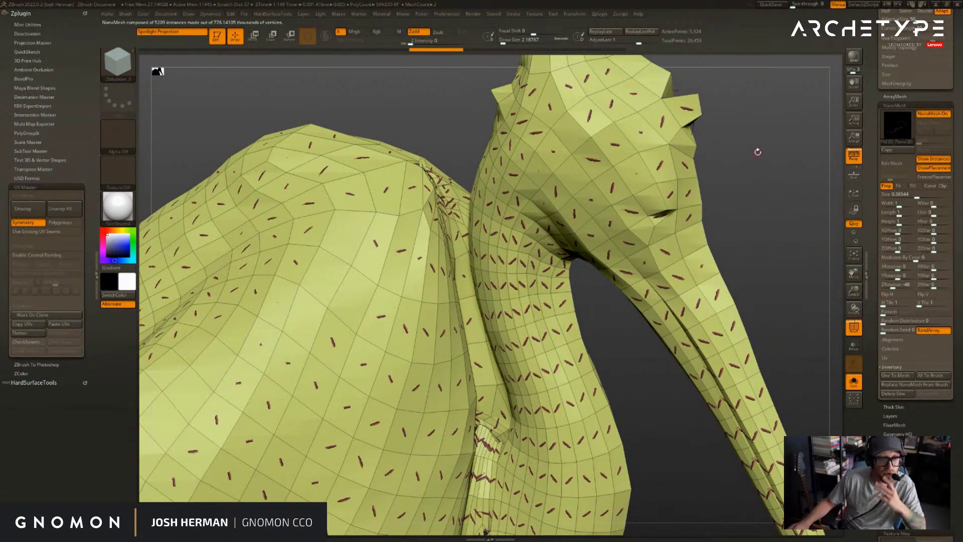
- Switch to the Move brush and undo the feather NanoMesh on the remeshed bird
key(b)
key(m)
key(v)
key(ctrl+z)
mouse_move(758, 155)
right_down()
mouse_move(549, 215)
mouse_move(513, 211)
right_up()
key(ctrl+shift+z)
key(ctrl+z)
key(ctrl+shift+z)
right_drag(596, 200, 636, 183)
key(ctrl+z)
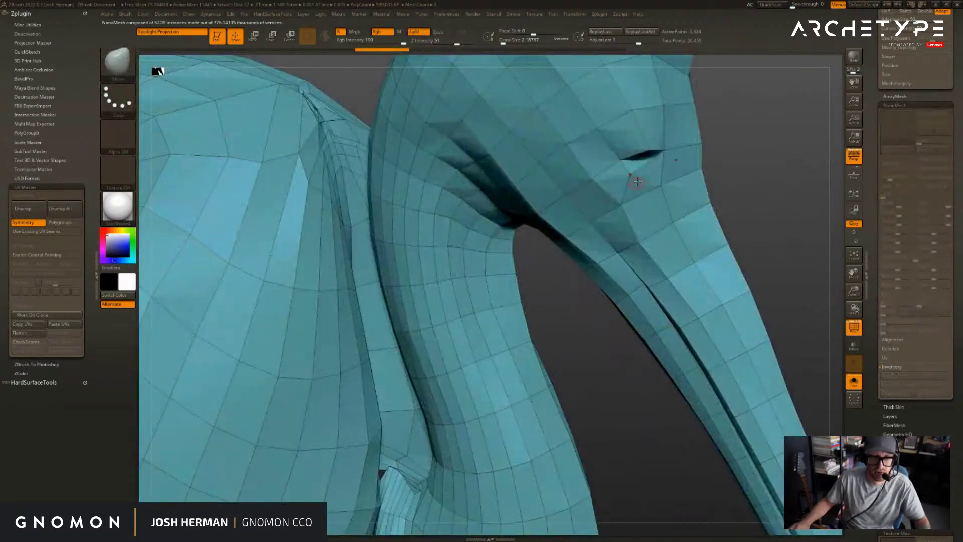
- With a ZModeler brush, apply the PolyGroup action with the Checker option to Polygroup All on the bird
key(b)
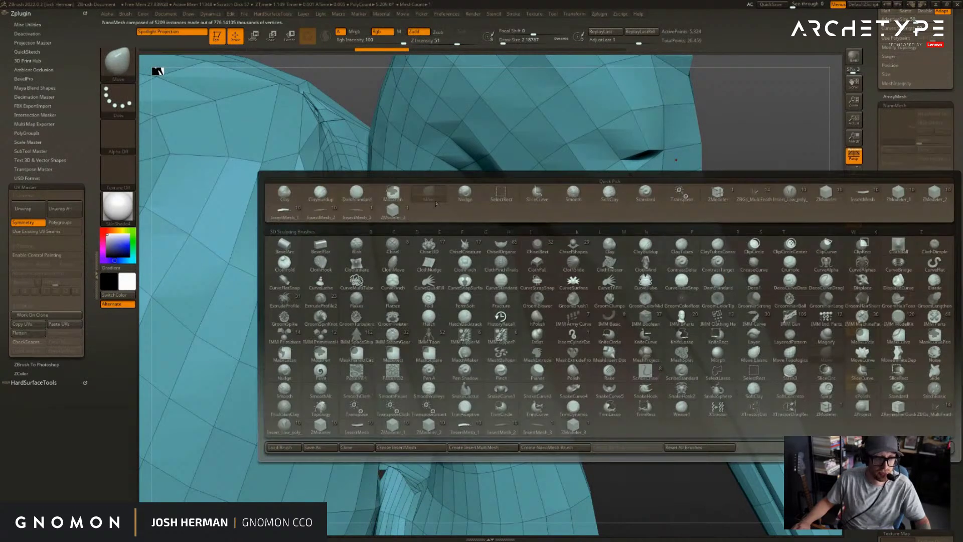
click(325, 433)
alt+right_drag(724, 165, 559, 204)
key(space)
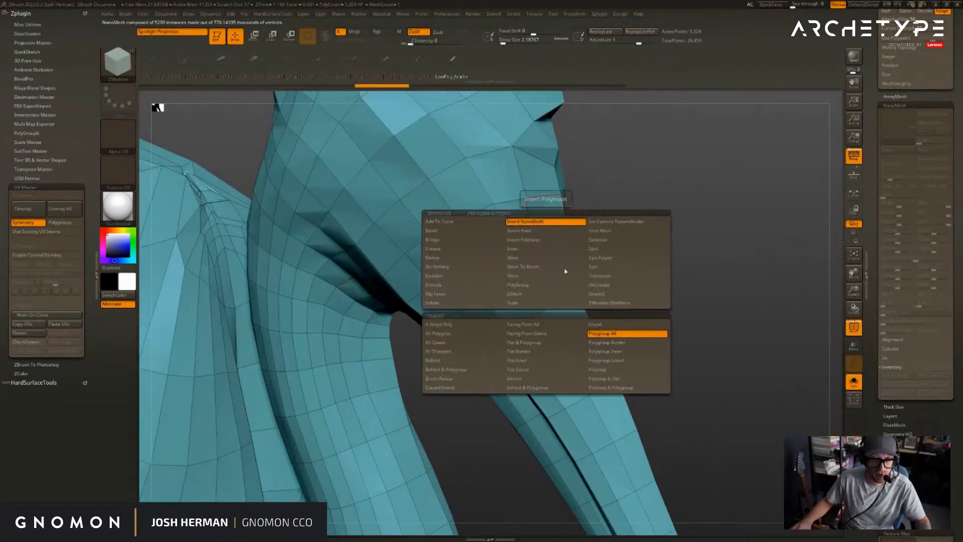
click(519, 285)
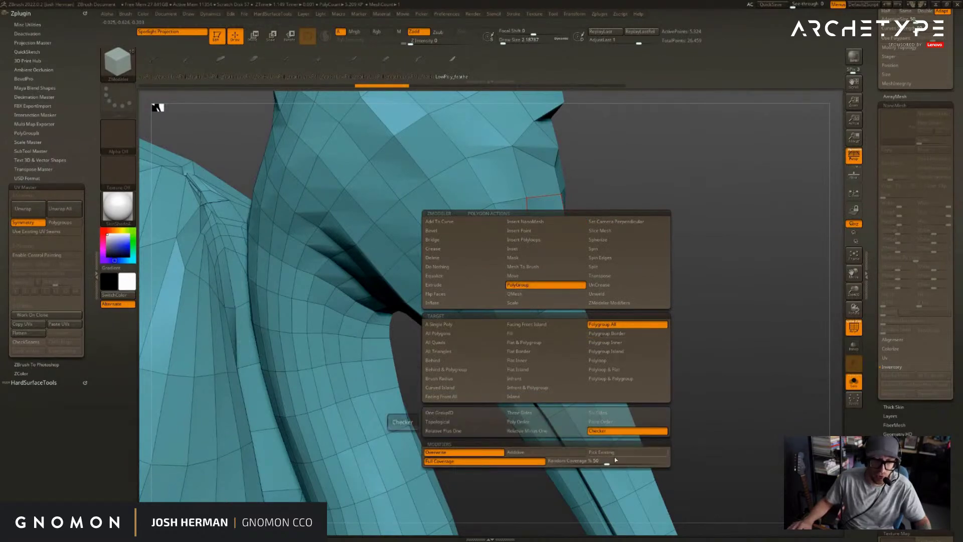
click(507, 208)
key(f)
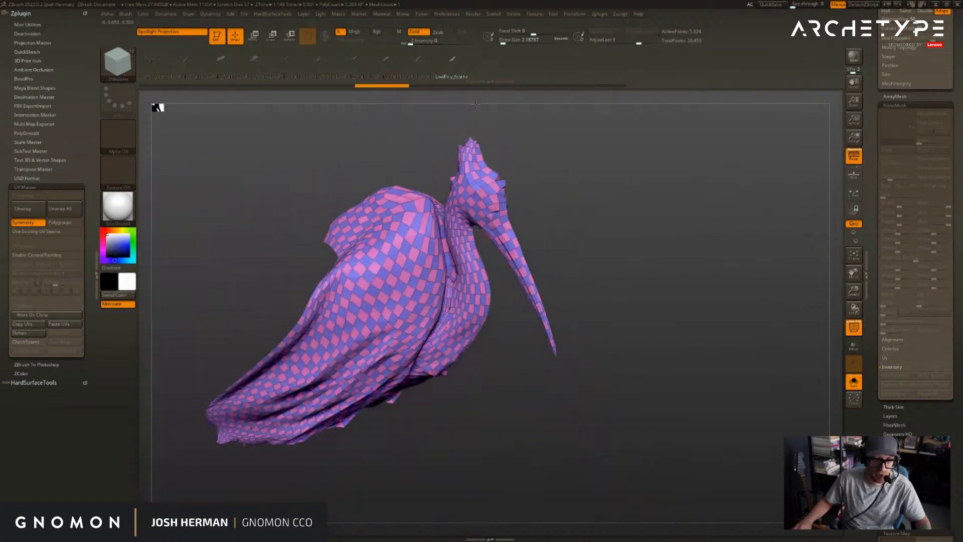
key(f)
alt+drag(702, 206, 727, 271)
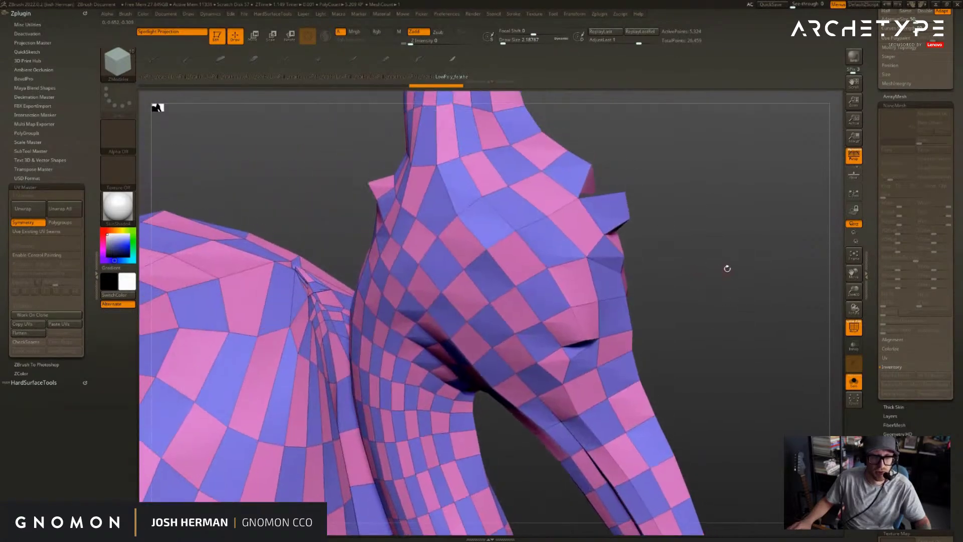
- Set the ZModeler polygon action to Insert NanoMesh with the Polygroup All target, try it on the head and undo it
key(space)
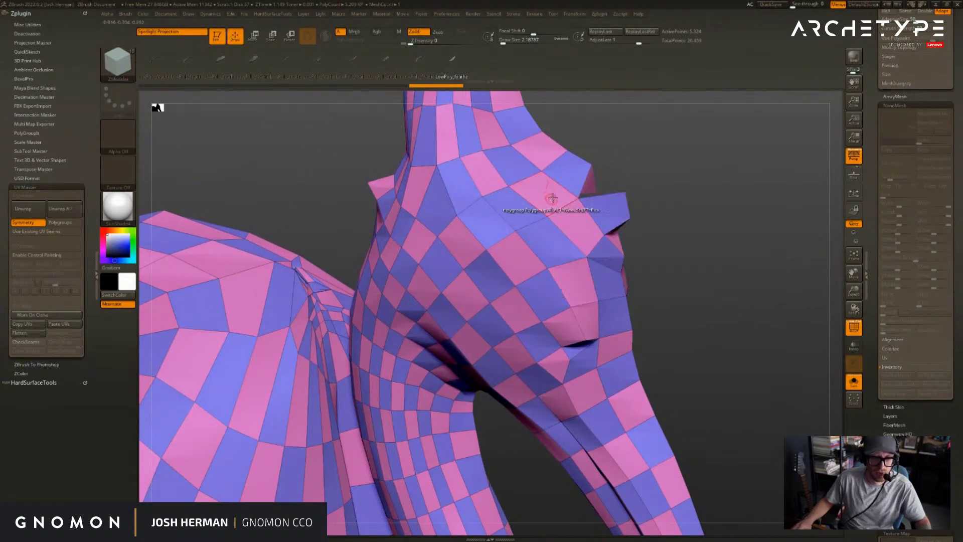
key(space)
click(525, 199)
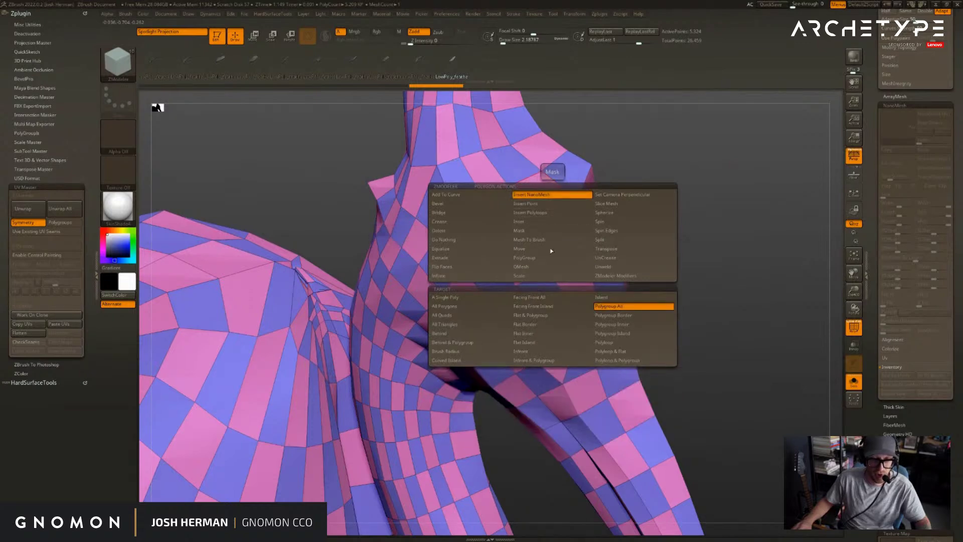
click(517, 209)
drag(682, 244, 763, 155)
key(ctrl+z)
- Merge the bird into a single polygroup, insert the feather NanoMesh across it and undo both
drag(667, 180, 676, 246)
key(ctrl+w)
drag(493, 175, 537, 111)
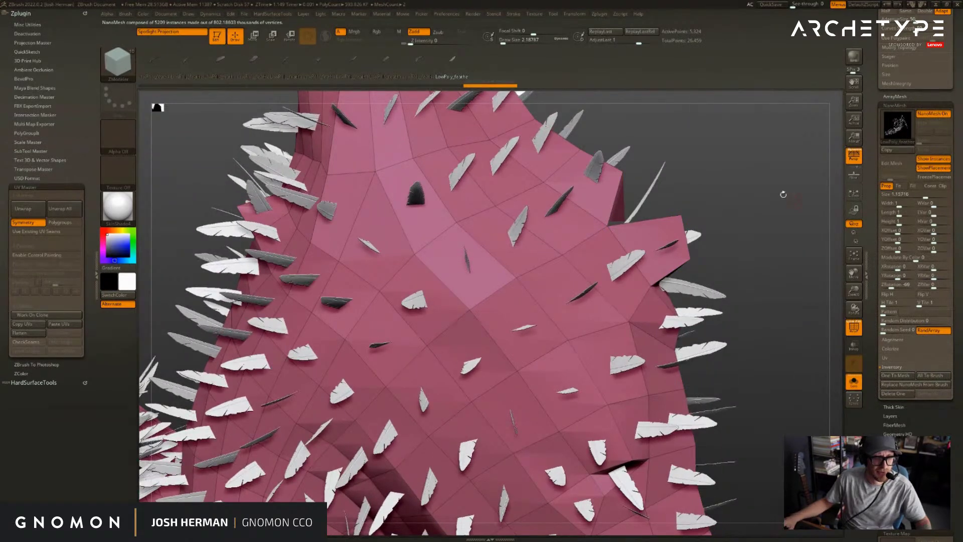
key(ctrl+z)
key(ctrl+z)
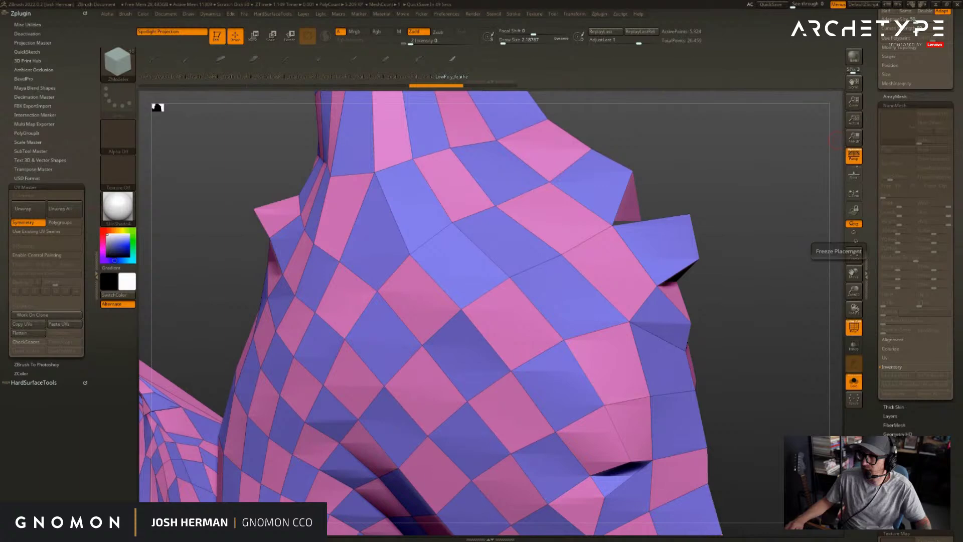
- Insert the feather NanoMesh across every polygon of the bird again
drag(730, 184, 761, 185)
click(548, 221)
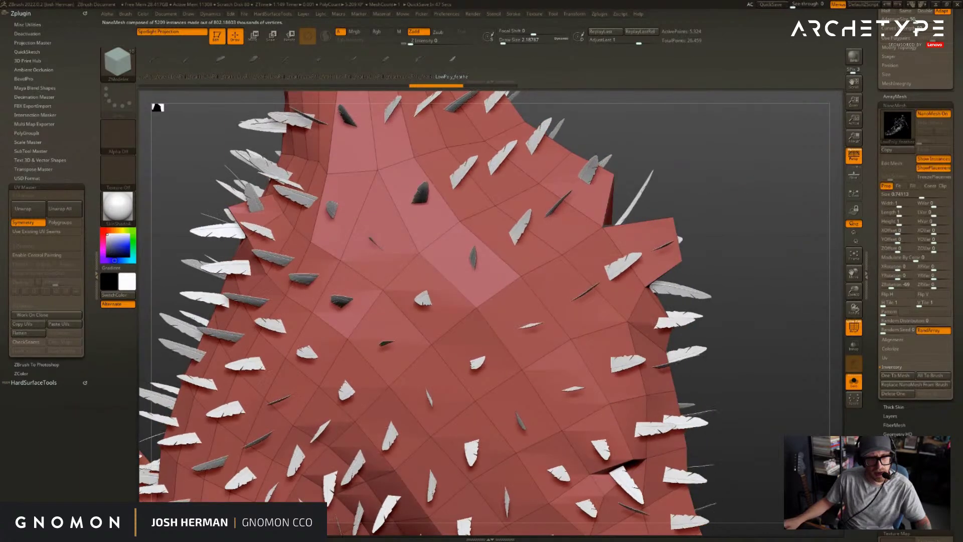
alt+drag(768, 294, 712, 236)
alt+drag(707, 293, 840, 357)
- Try assigning a texture map to the bird and dismiss the UV mapping note
drag(929, 494, 925, 315)
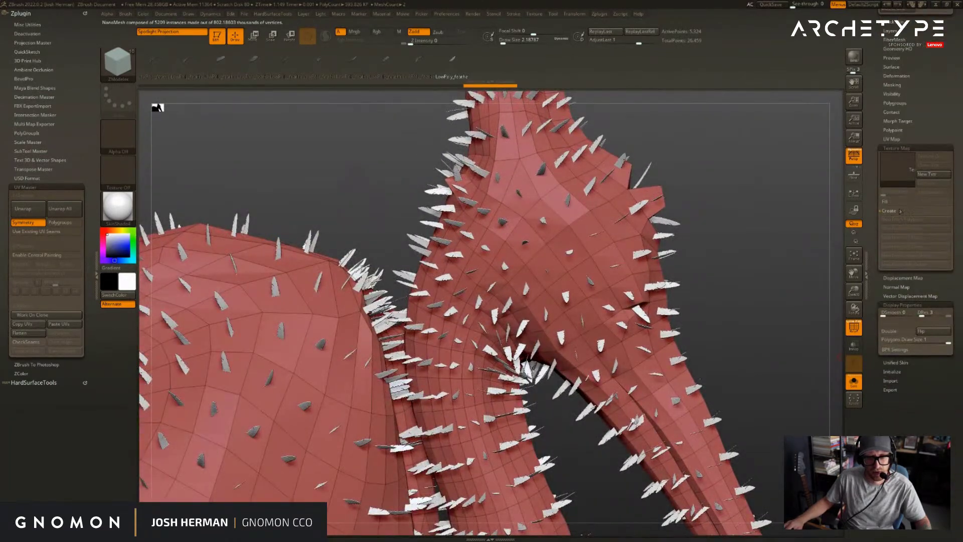
click(897, 173)
click(689, 169)
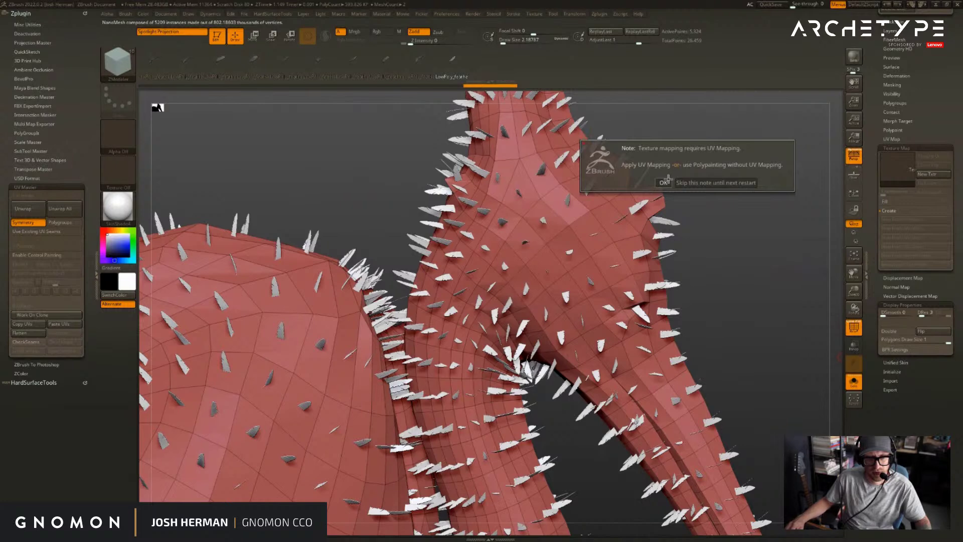
key(Return)
- Undo the latest feather NanoMesh insertion back to the checkered polygroups
drag(756, 139, 718, 219)
key(ctrl+z)
key(ctrl+z)
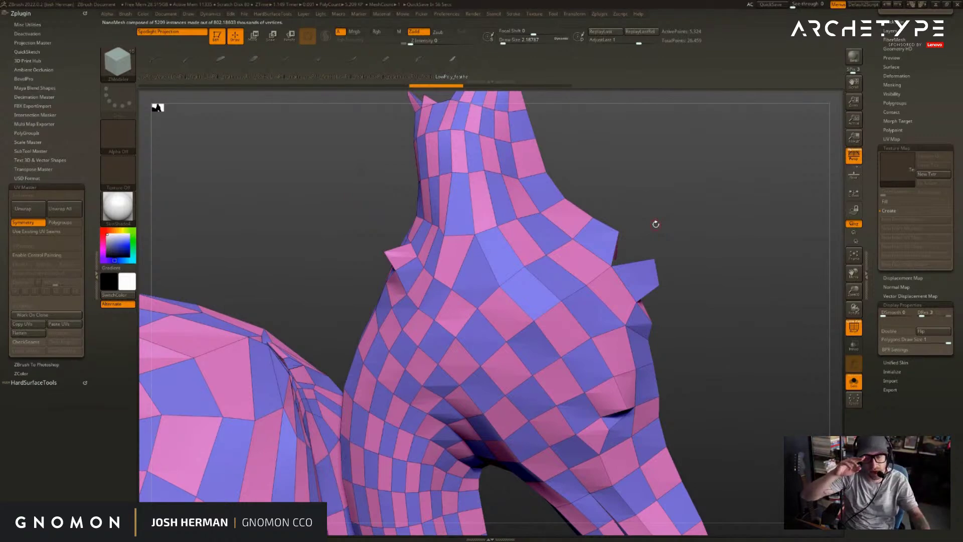
- Change the Insert NanoMesh target to a narrower polygroup option and insert feathers on a small pink patch of the head
drag(695, 218, 675, 219)
drag(602, 227, 621, 239)
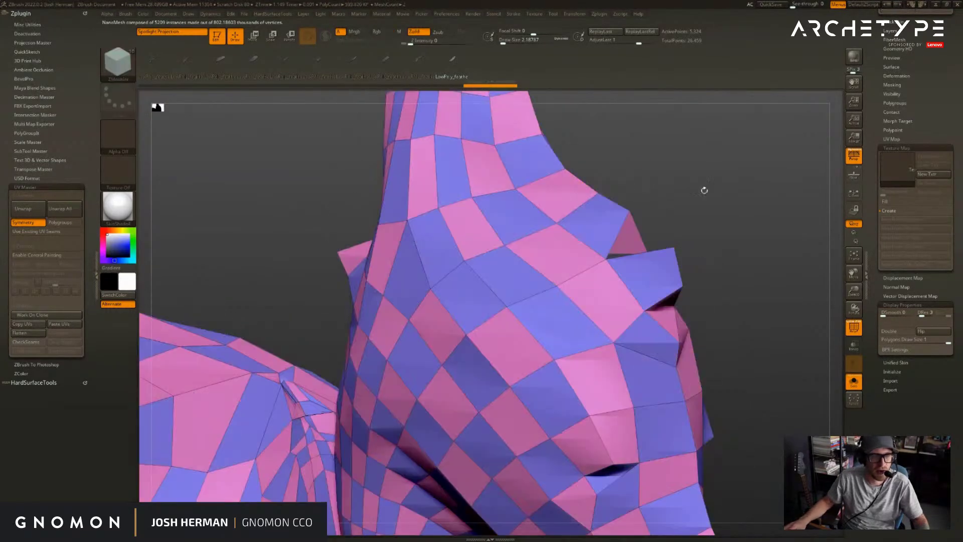
drag(778, 215, 655, 163)
drag(262, 134, 262, 142)
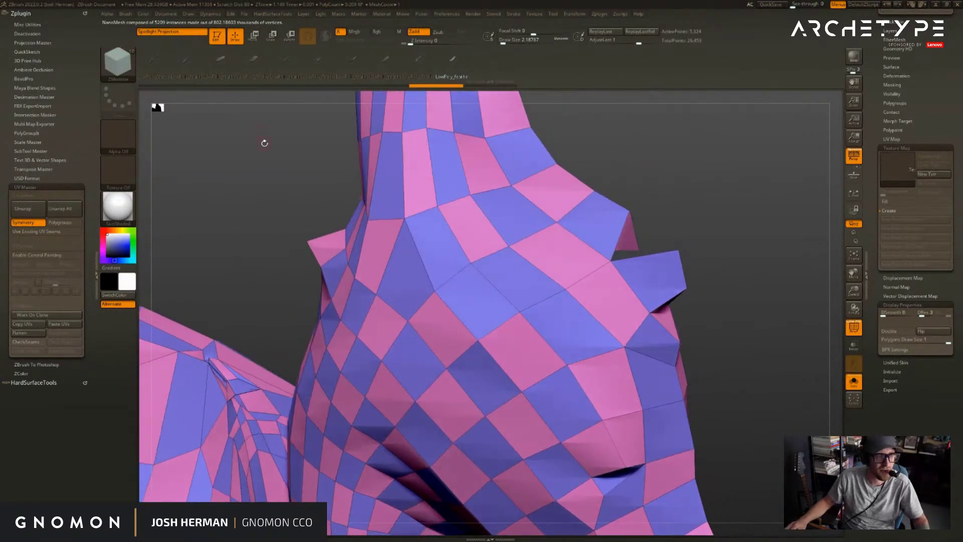
drag(622, 140, 498, 151)
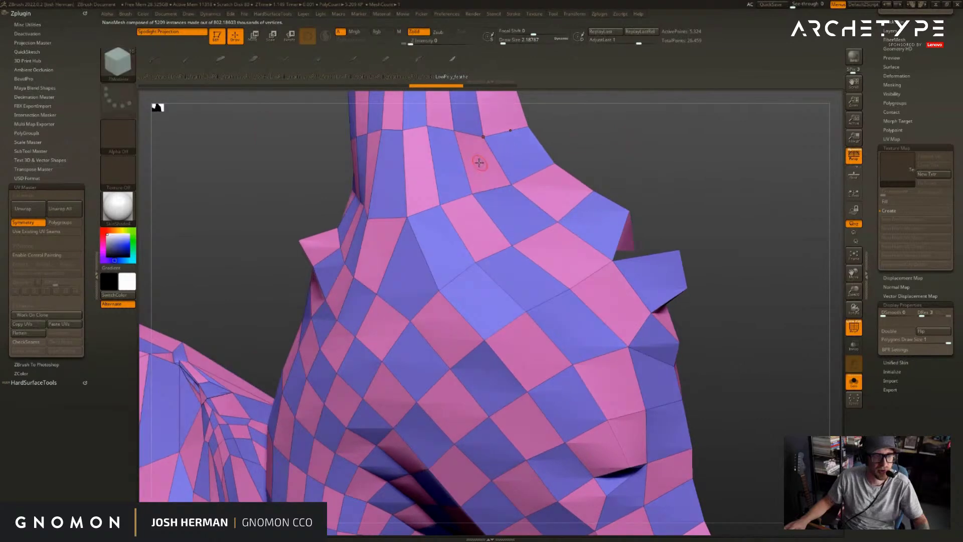
key(space)
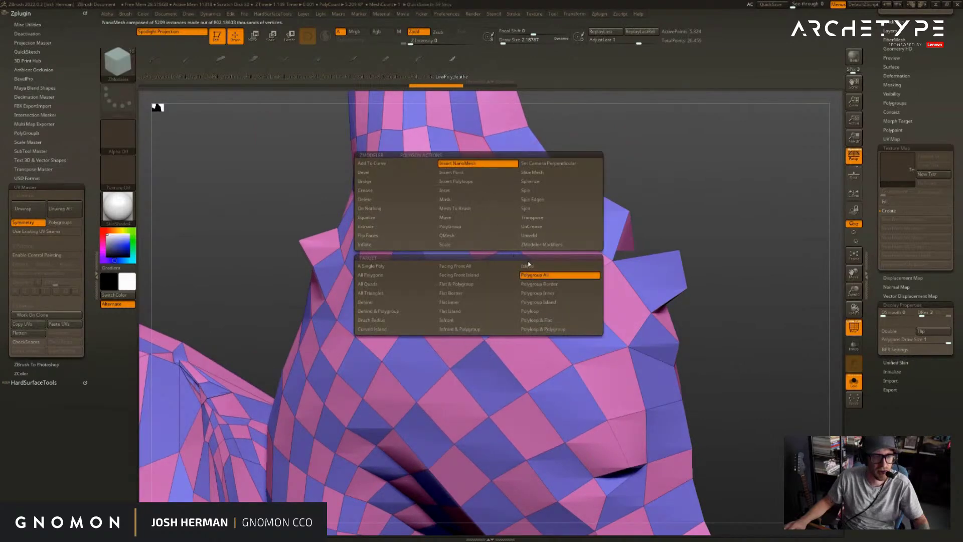
click(542, 285)
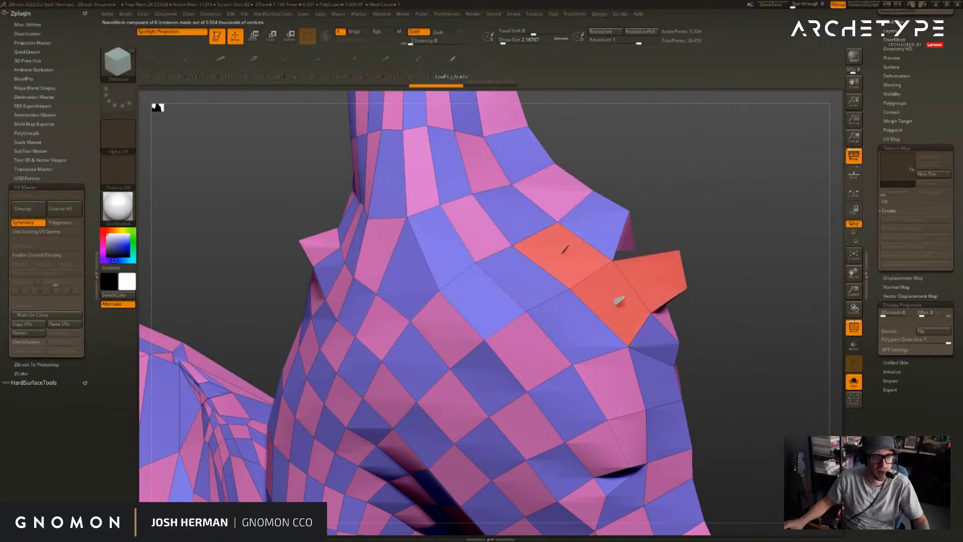
- Undo the feather insertion and the checkered polygroups so the remeshed bird has a single polygroup
click(559, 248)
mouse_move(708, 246)
mouse_down()
mouse_move(750, 191)
mouse_move(642, 150)
mouse_move(698, 173)
mouse_move(696, 237)
mouse_move(657, 191)
mouse_move(640, 208)
mouse_up()
key(b)
key(m)
key(v)
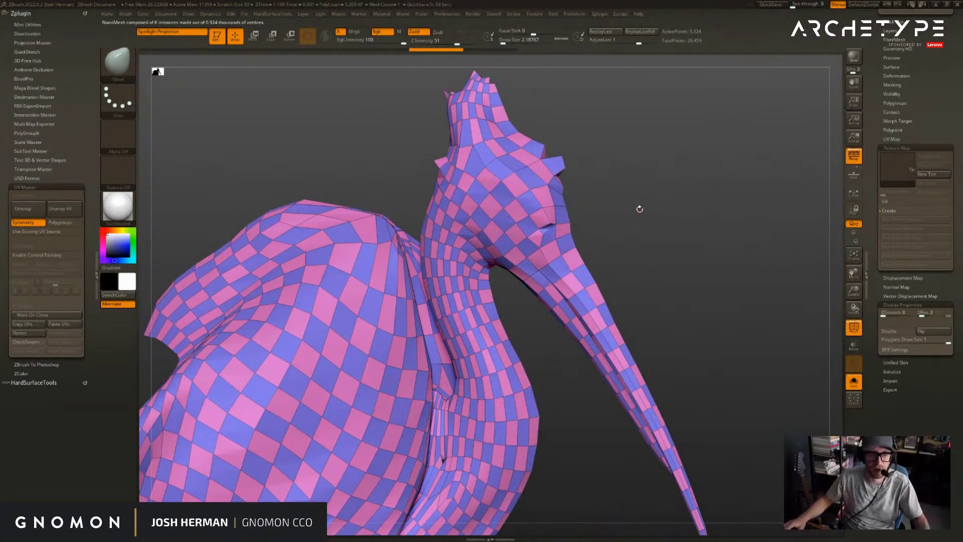
key(ctrl+z)
alt+drag(679, 202, 700, 192)
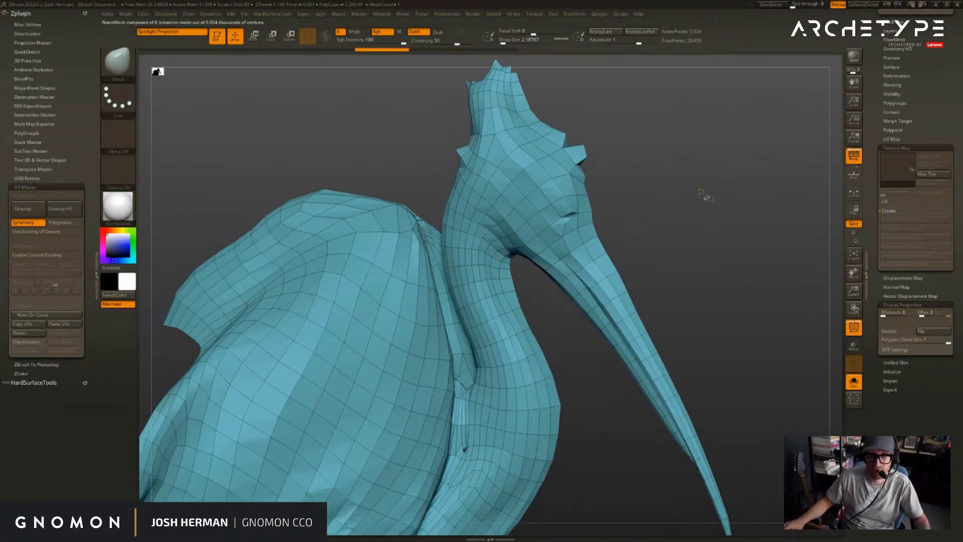
key(ctrl+shift+z)
mouse_move(647, 209)
alt+mouse_down()
mouse_move(677, 211)
mouse_move(729, 175)
mouse_move(641, 196)
alt+mouse_up()
key(ctrl+z)
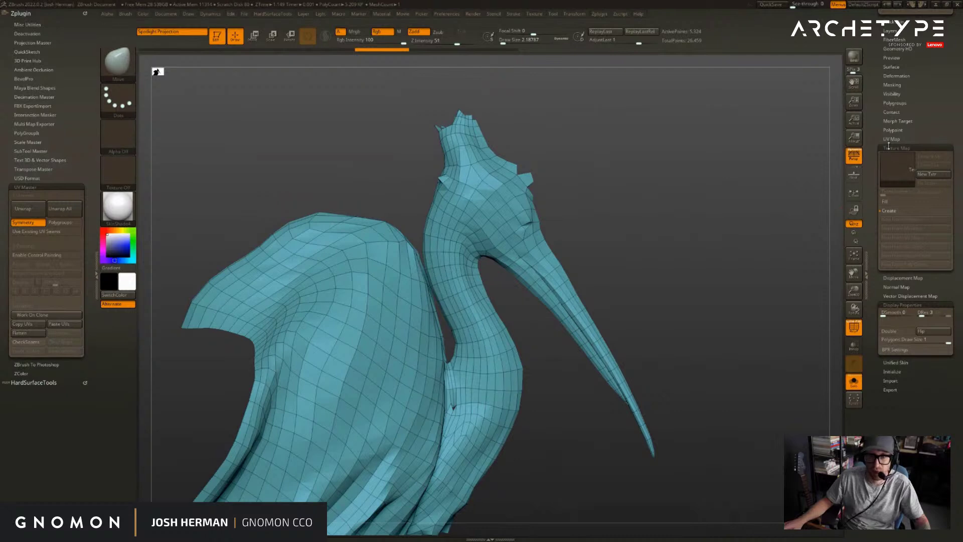
- Unwrap the UVs of the remeshed bird with UV Master
click(28, 206)
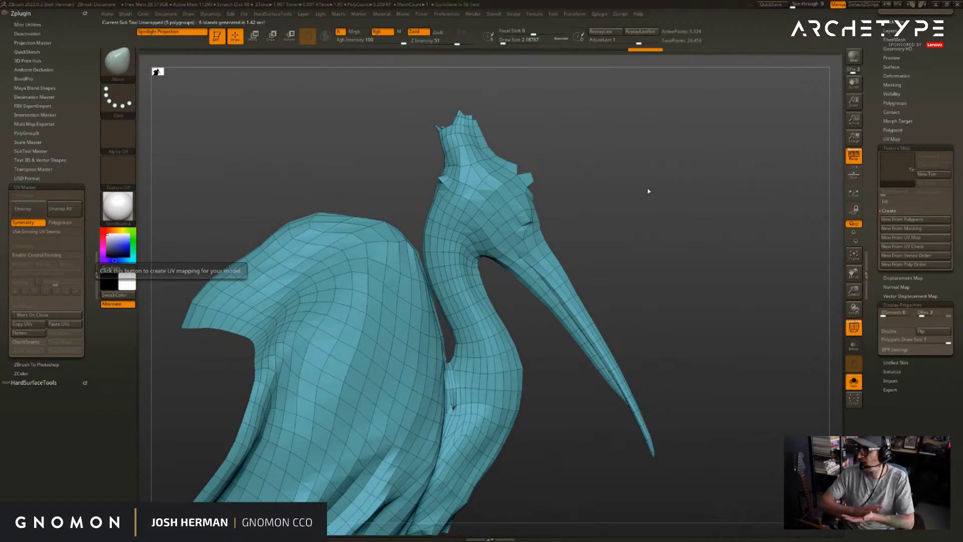
drag(604, 181, 648, 148)
key(shift+f)
key(shift+f)
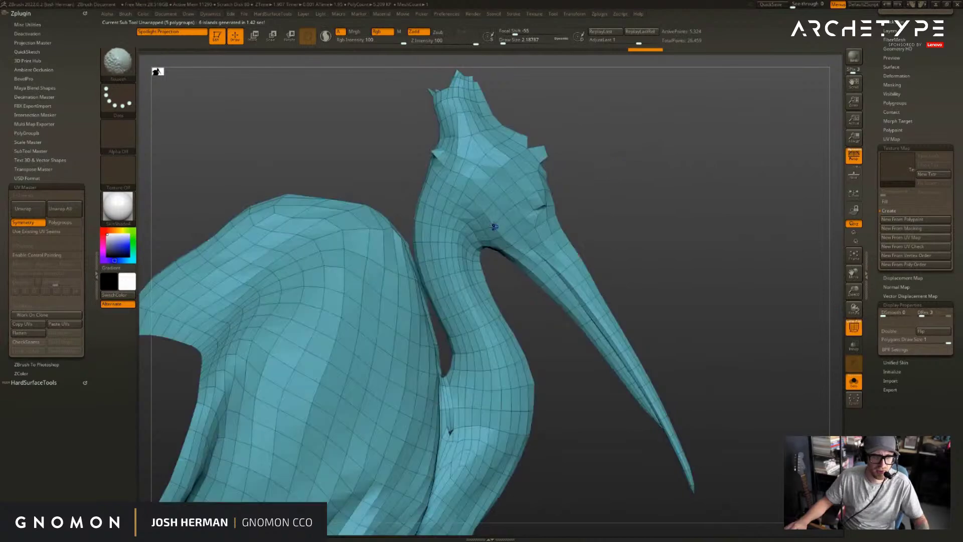
- Mask the head and beak with a topological transpose mask and turn them into their own polygroup
key(w)
click(310, 39)
key(r)
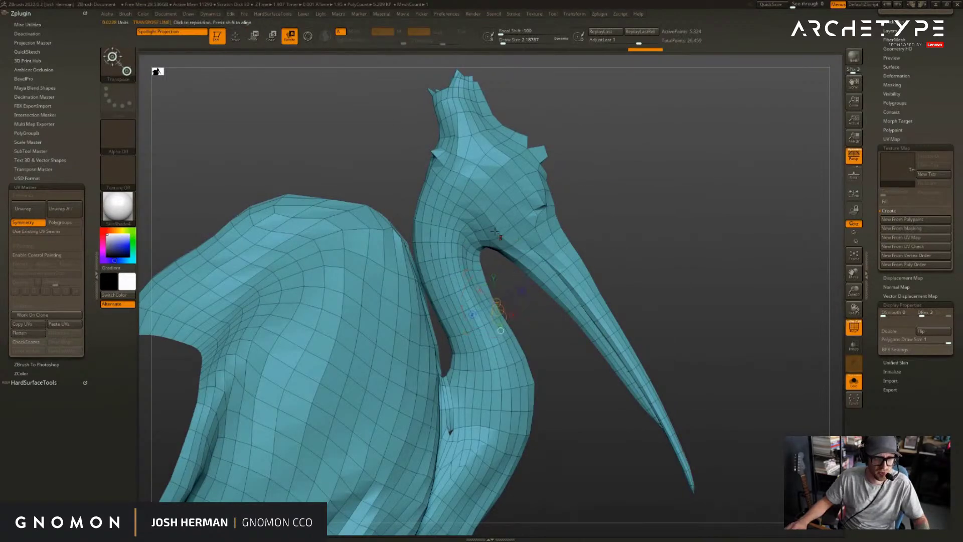
ctrl+drag(464, 216, 470, 240)
drag(742, 193, 620, 181)
drag(473, 248, 525, 269)
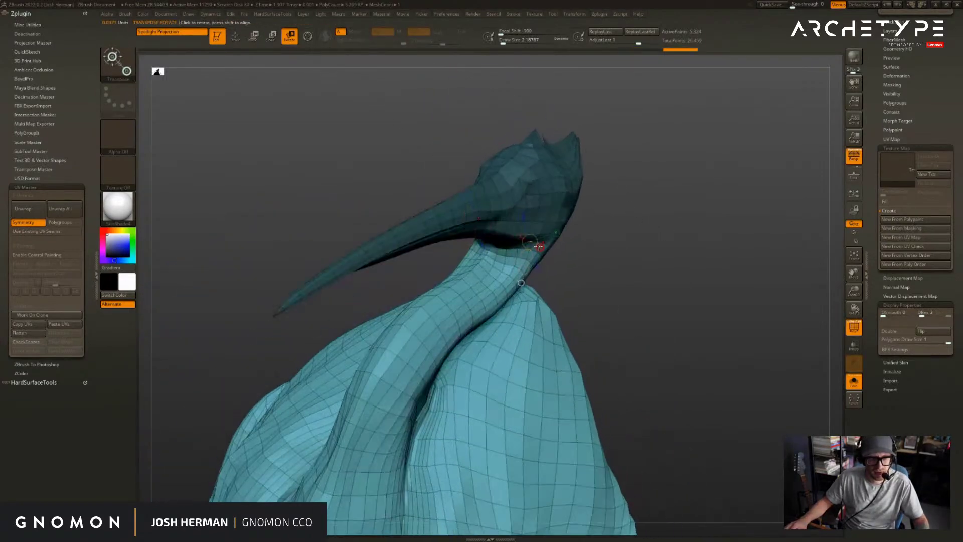
key(ctrl+w)
- Mask the wings and assign them a separate polygroup from the neck and body
mouse_move(643, 245)
mouse_down()
mouse_move(712, 301)
mouse_move(637, 396)
mouse_move(580, 369)
mouse_move(458, 457)
mouse_move(448, 446)
mouse_up()
key(ctrl+w)
mouse_move(587, 434)
mouse_down()
mouse_move(594, 419)
mouse_move(574, 424)
mouse_move(680, 387)
mouse_move(653, 371)
mouse_move(613, 297)
mouse_up()
key(q)
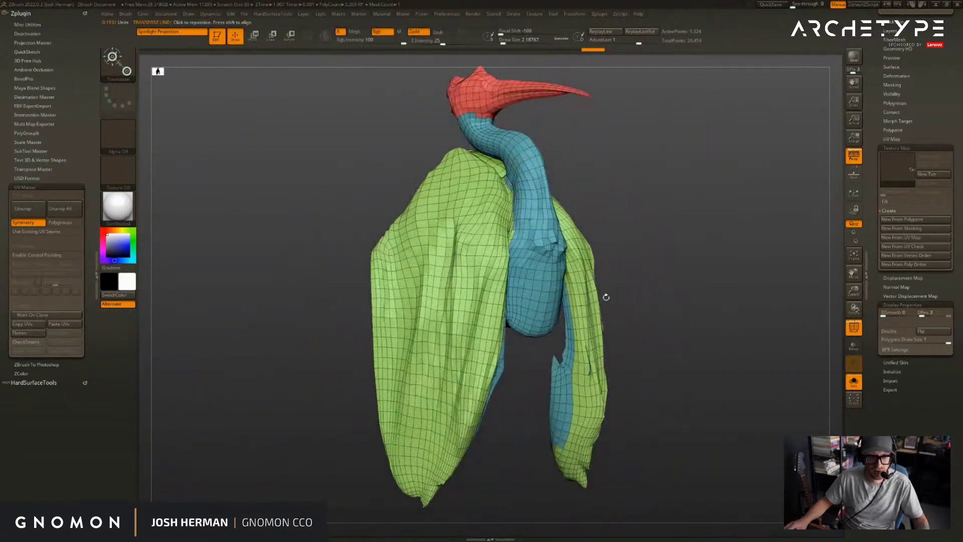
- Isolate the parts behind the head, mask the neck and body, and regroup them apart from the wings
ctrl+shift+click(602, 296)
ctrl+shift+drag(661, 149, 672, 163)
ctrl+shift+click(500, 91)
key(w)
mouse_move(694, 326)
mouse_down()
mouse_move(671, 454)
mouse_move(598, 319)
mouse_up()
key(r)
ctrl+drag(571, 273, 572, 282)
ctrl+click(662, 295)
key(ctrl+w)
key(q)
mouse_move(662, 294)
mouse_down()
mouse_move(640, 321)
mouse_move(697, 265)
mouse_move(662, 243)
mouse_move(667, 282)
mouse_up()
- Isolate the neck and body polygroup and compare it with the sculpted bird by turning Solo off
ctrl+shift+click(567, 352)
drag(701, 254, 688, 333)
key(shift+f)
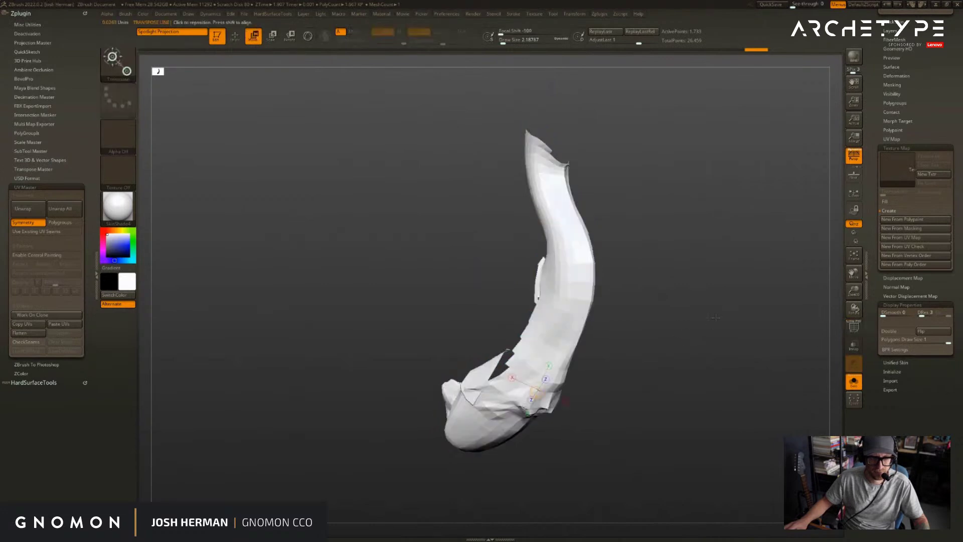
key(w)
mouse_move(724, 294)
mouse_down()
mouse_move(752, 301)
mouse_move(713, 324)
mouse_up()
key(shift+f)
key(r)
drag(546, 368, 403, 452)
key(ctrl+shift+z)
click(854, 382)
drag(754, 352, 718, 395)
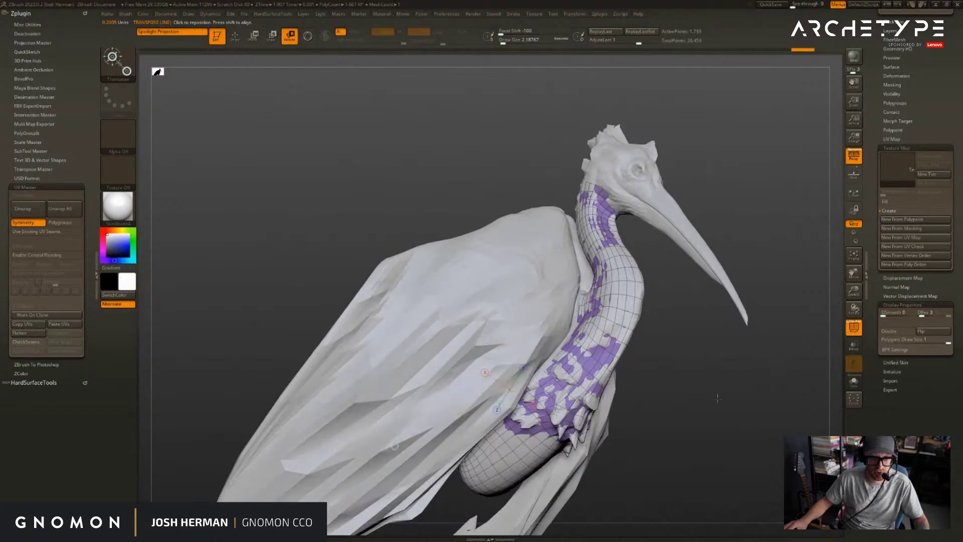
- Show the complete low-poly bird alone and examine its head, neck and wing polygroups
key(shift+s)
drag(741, 333, 579, 341)
key(q)
key(shift+s)
mouse_move(724, 258)
mouse_down()
mouse_move(624, 170)
mouse_move(749, 171)
mouse_move(679, 156)
mouse_up()
key(shift+s)
key(shift+s)
key(w)
key(q)
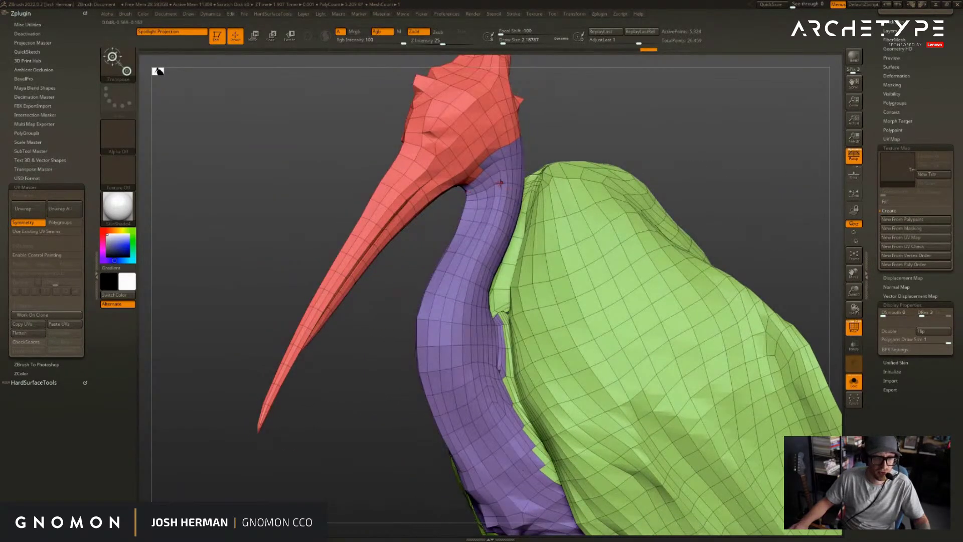
- Choose the ZModeler brush, try inserting the feather NanoMesh over the neck polygroup, and undo the insertion
key(b)
click(288, 214)
ctrl+right_drag(493, 182, 518, 155)
drag(473, 155, 815, 293)
alt+drag(805, 139, 731, 165)
key(ctrl+z)
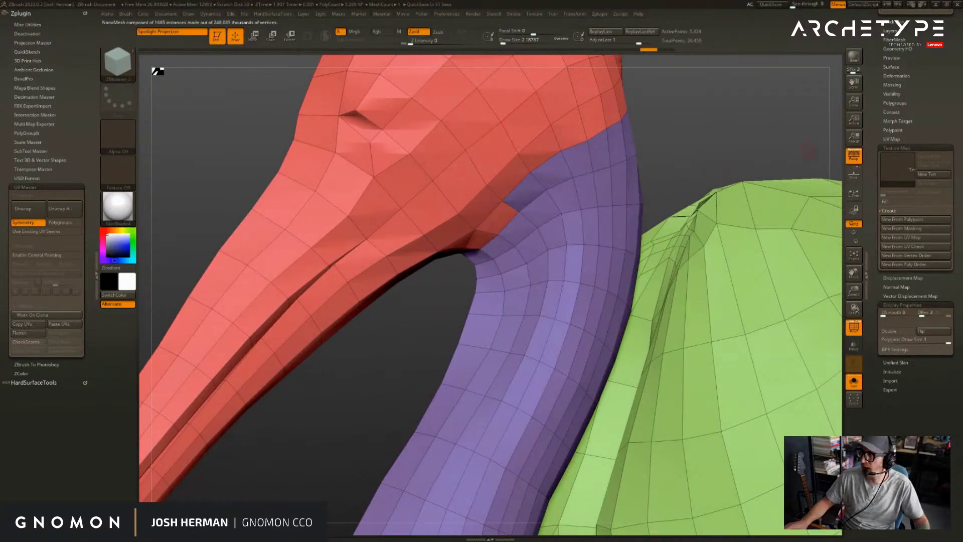
- Dock the Picker palette and change its orientation from Once Ori to Cont Ori
drag(652, 115, 679, 128)
click(125, 14)
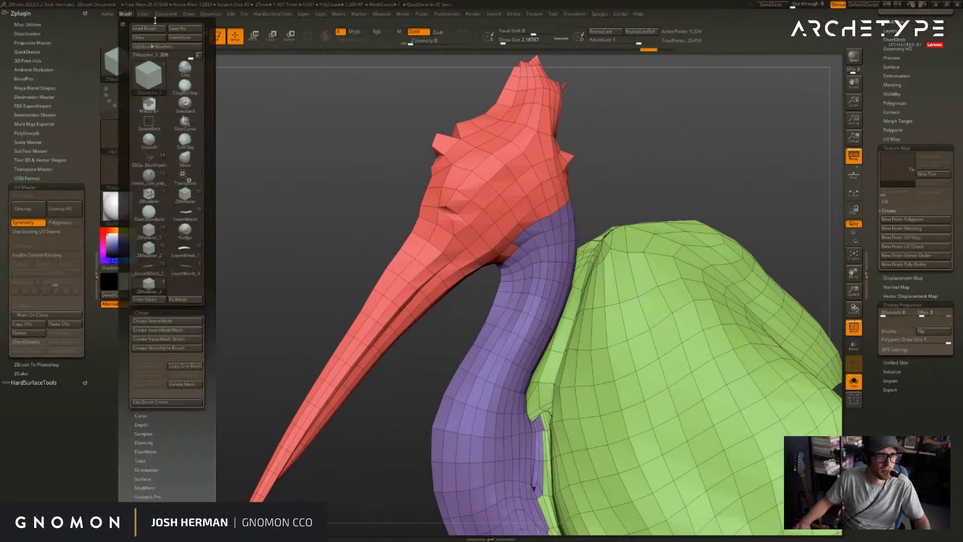
click(424, 16)
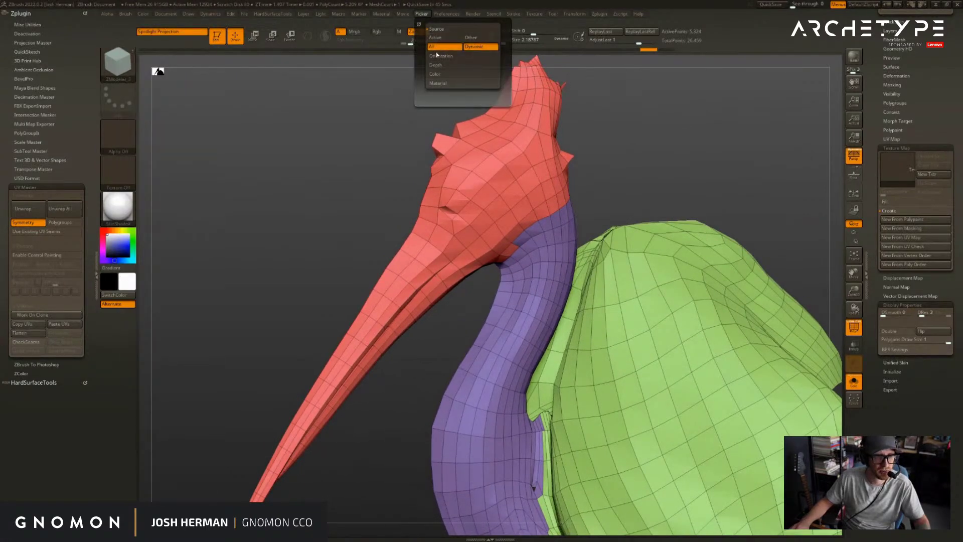
click(416, 22)
drag(250, 135, 238, 126)
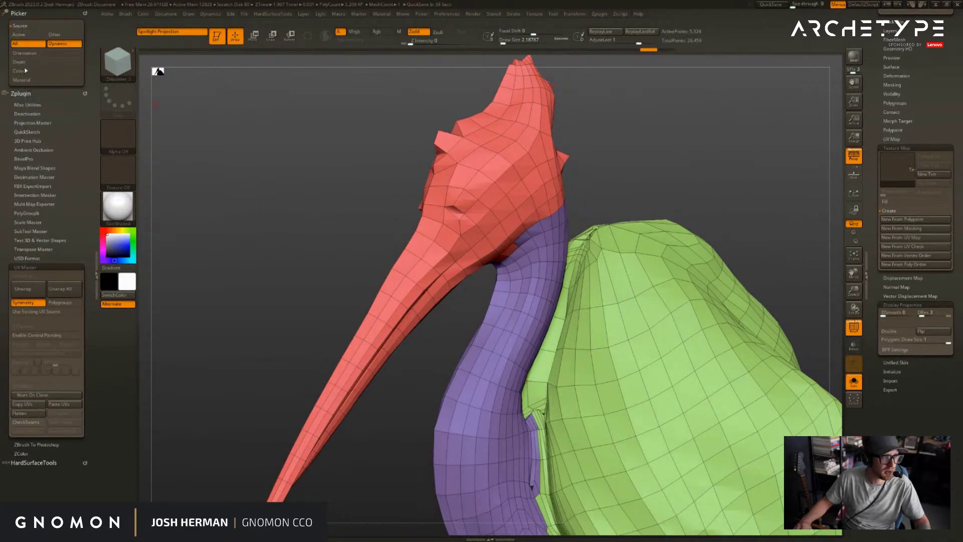
click(25, 54)
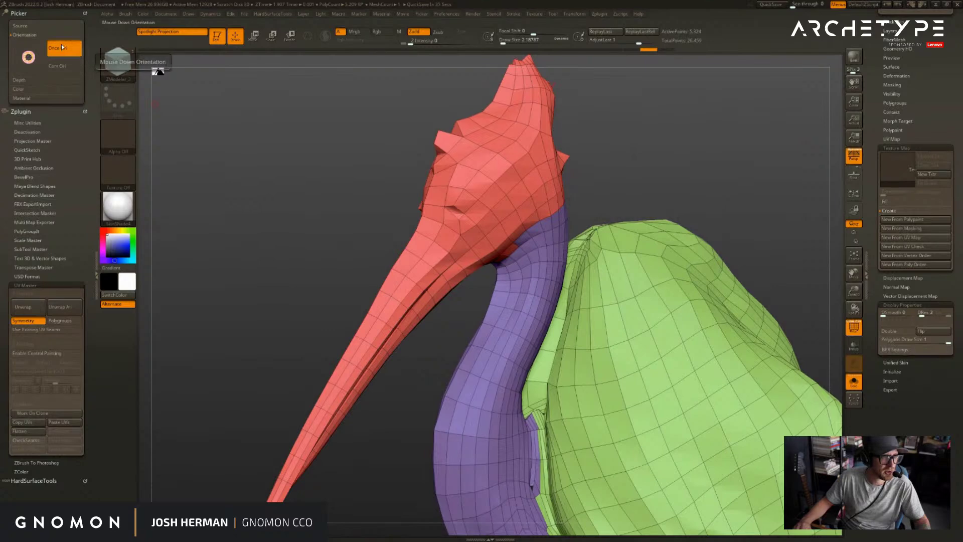
click(64, 66)
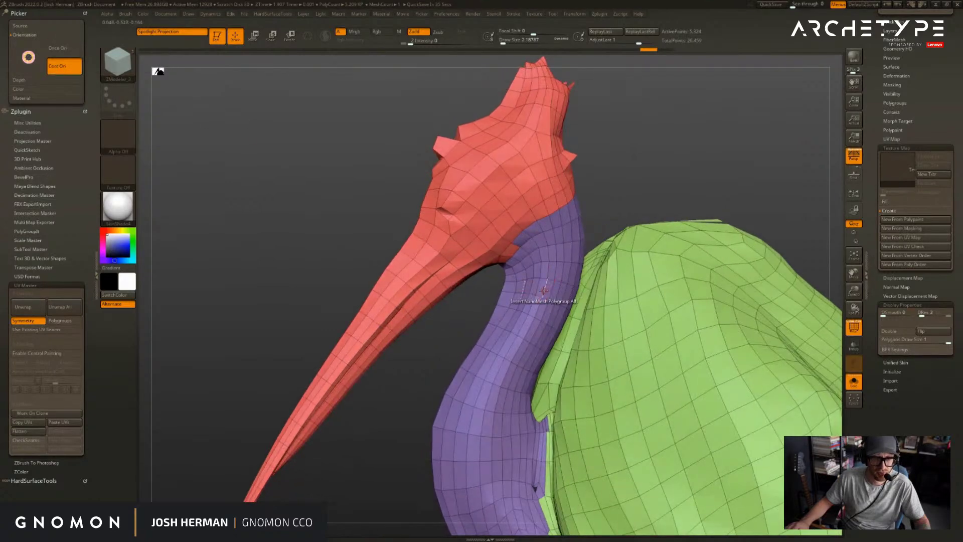
- Insert the feather NanoMesh across the whole neck polygroup and undo it after a close look
click(545, 290)
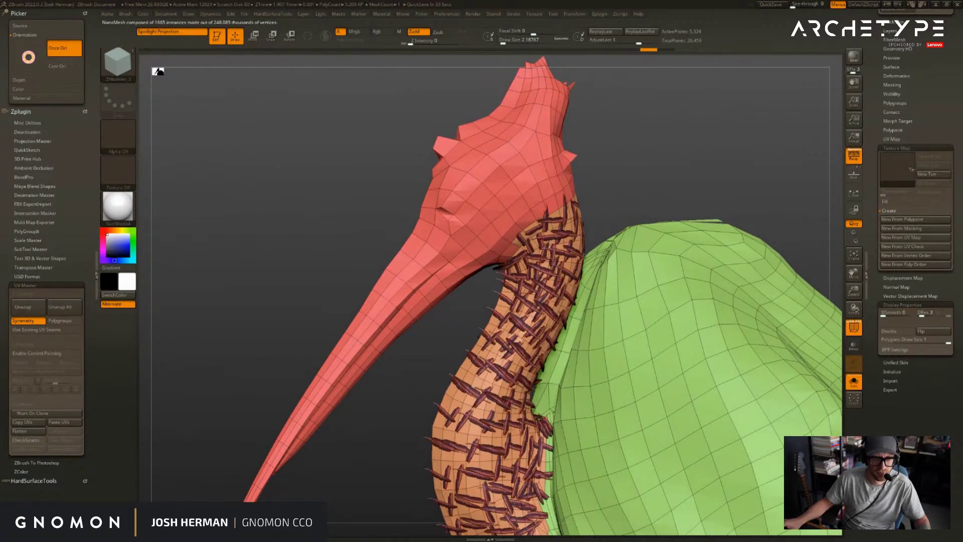
alt+drag(669, 204, 677, 272)
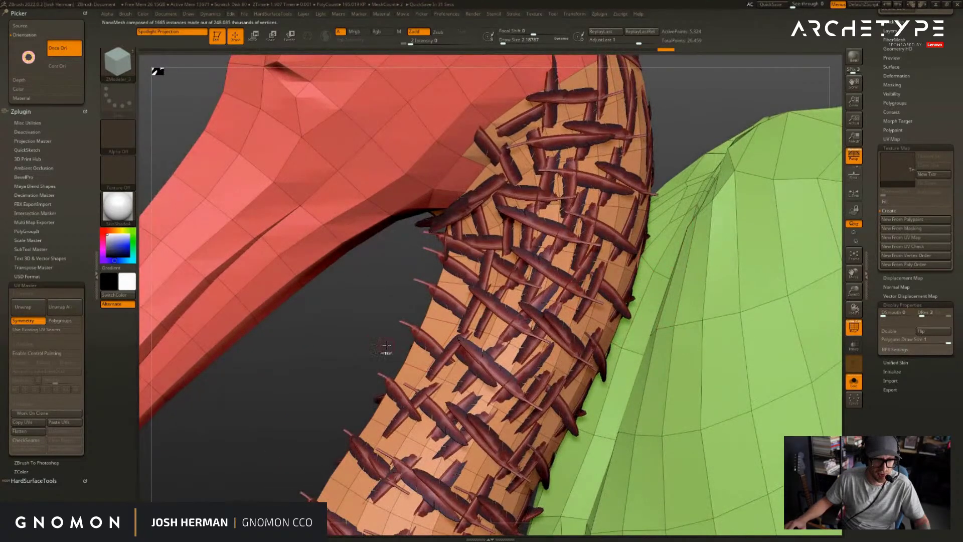
key(ctrl+z)
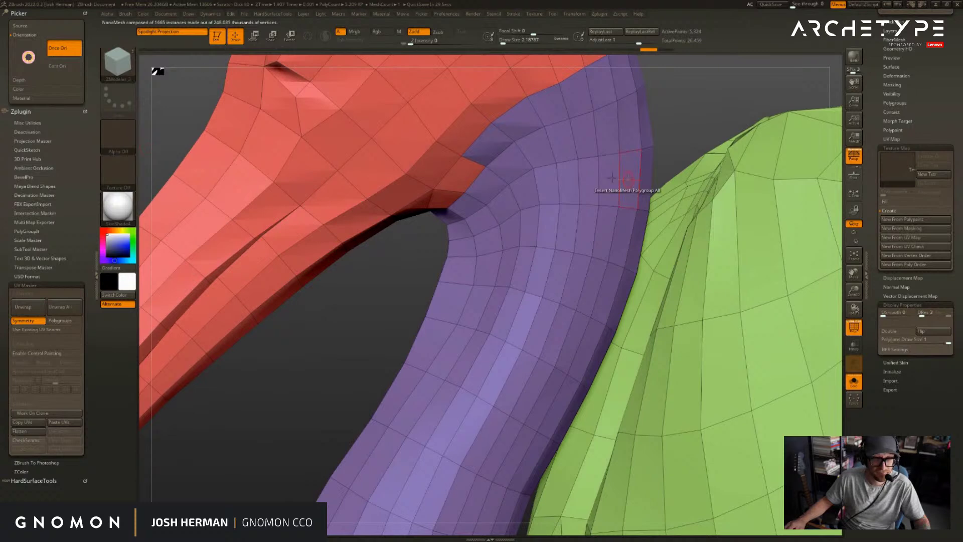
- Try the neck feather insertion twice more, choosing Cont Ori again between attempts, and undo both
click(554, 190)
drag(617, 184, 761, 171)
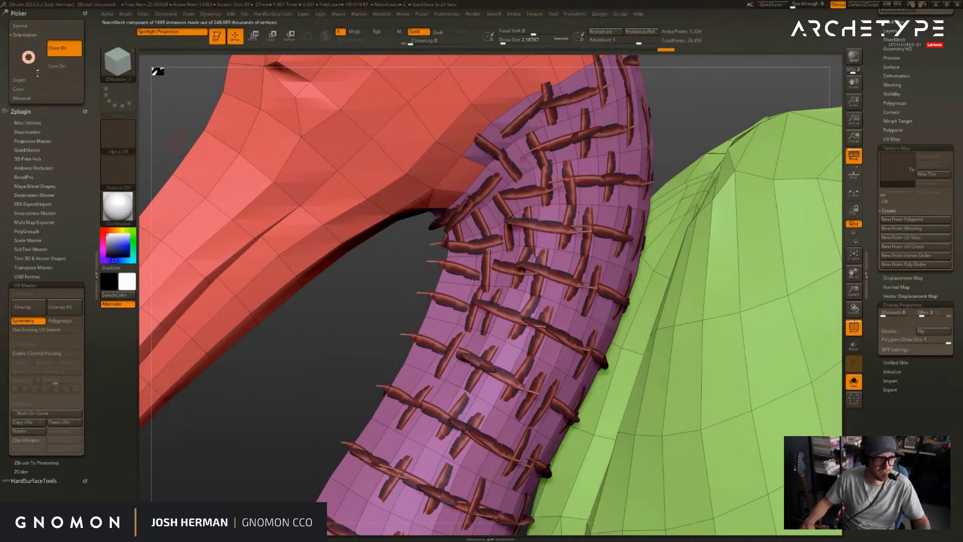
click(56, 67)
key(ctrl+z)
drag(538, 274, 652, 271)
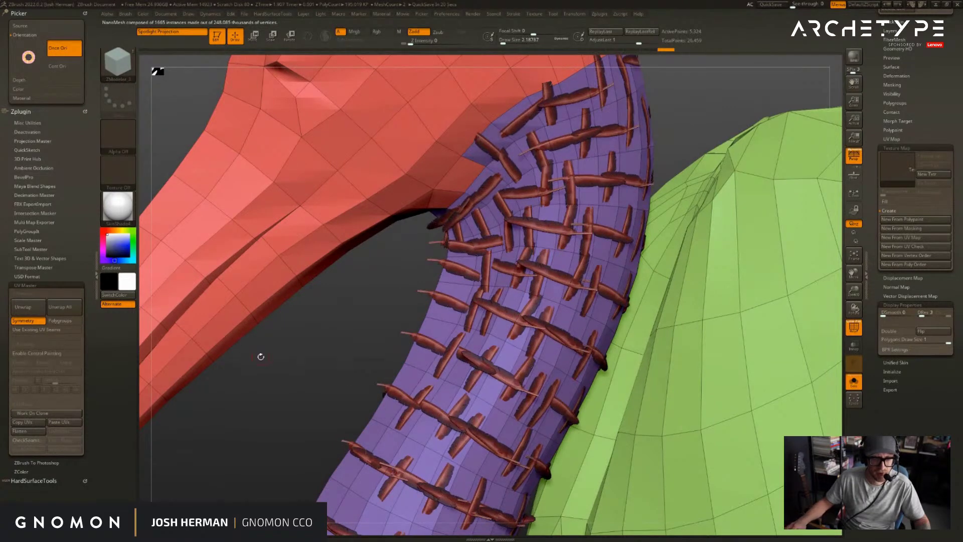
alt+drag(281, 362, 343, 320)
key(ctrl+z)
- Insert much smaller NanoMesh feathers across the neck polygroup and check their direction along the neck
drag(597, 285, 601, 285)
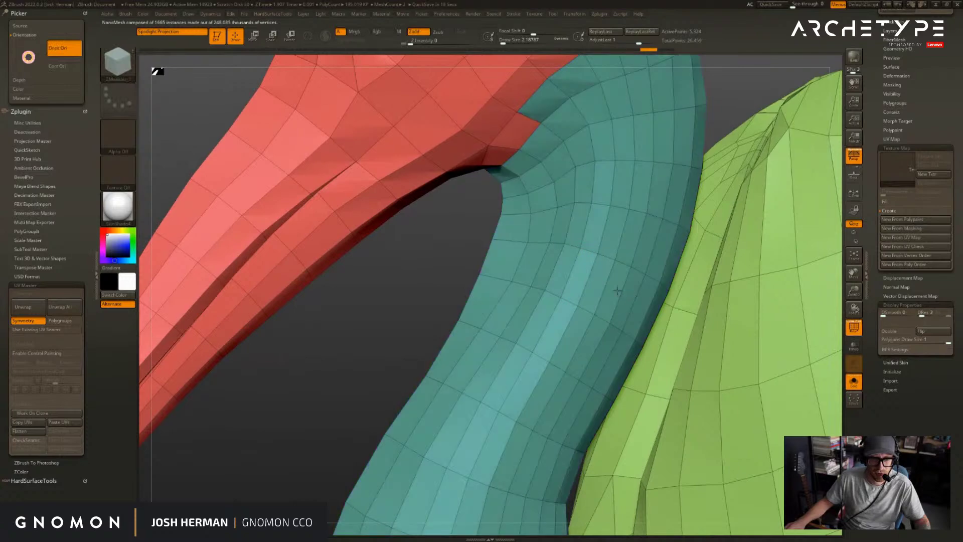
drag(843, 326, 928, 326)
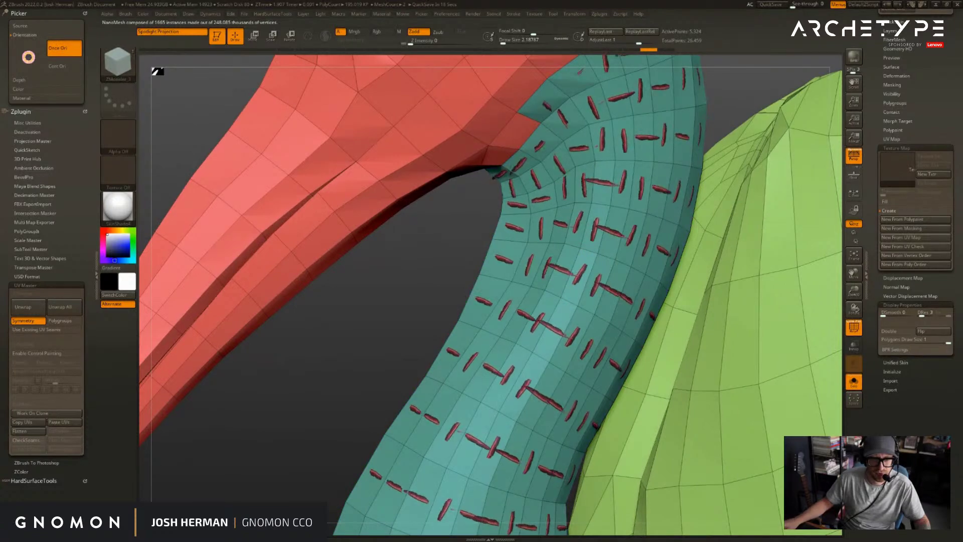
scroll(941, 246, up, 2)
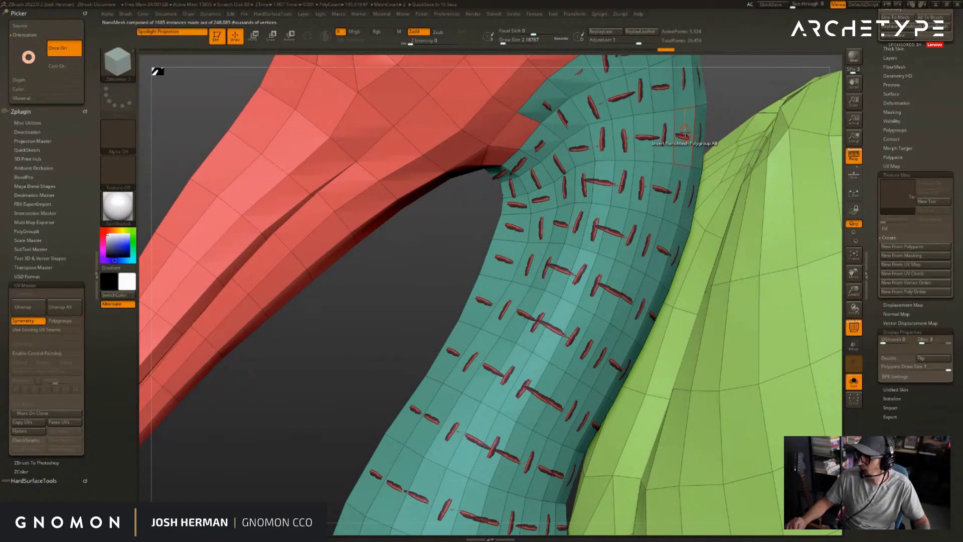
drag(741, 80, 567, 156)
alt+drag(343, 369, 360, 328)
alt+drag(319, 384, 425, 269)
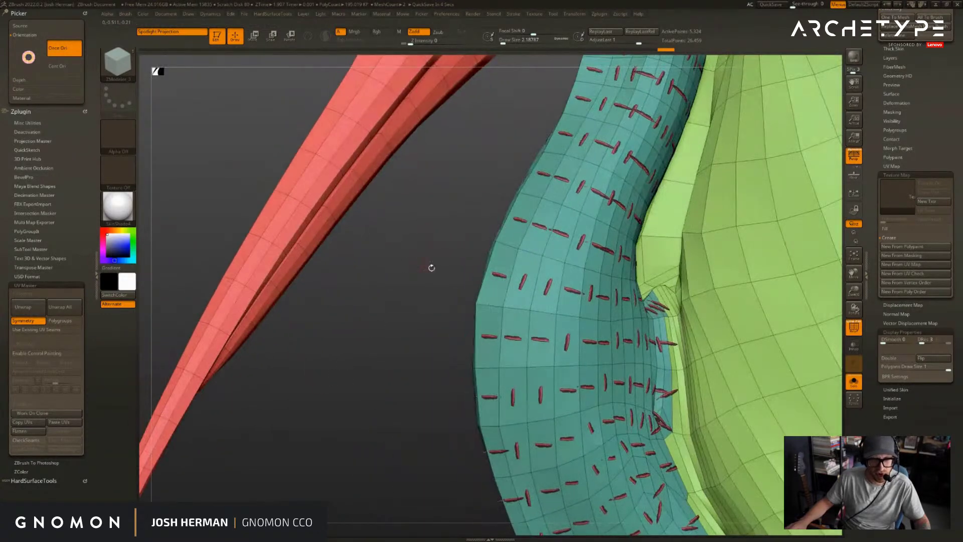
drag(423, 383, 482, 408)
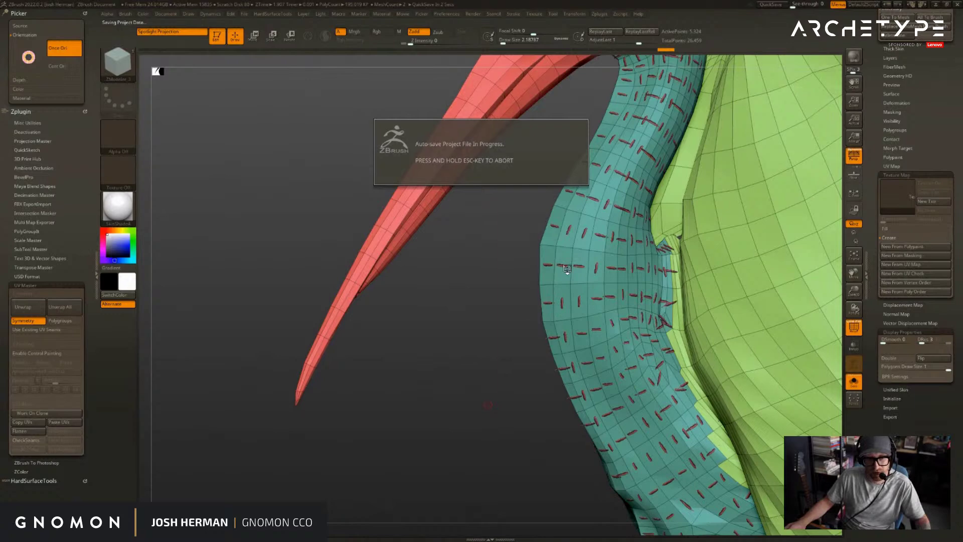
drag(456, 326, 263, 516)
- Look at the PM3D_Plane3D feather tool and switch back to the bird with its sculpted subtool showing
drag(590, 102, 657, 102)
drag(937, 95, 937, 251)
drag(873, 101, 882, 196)
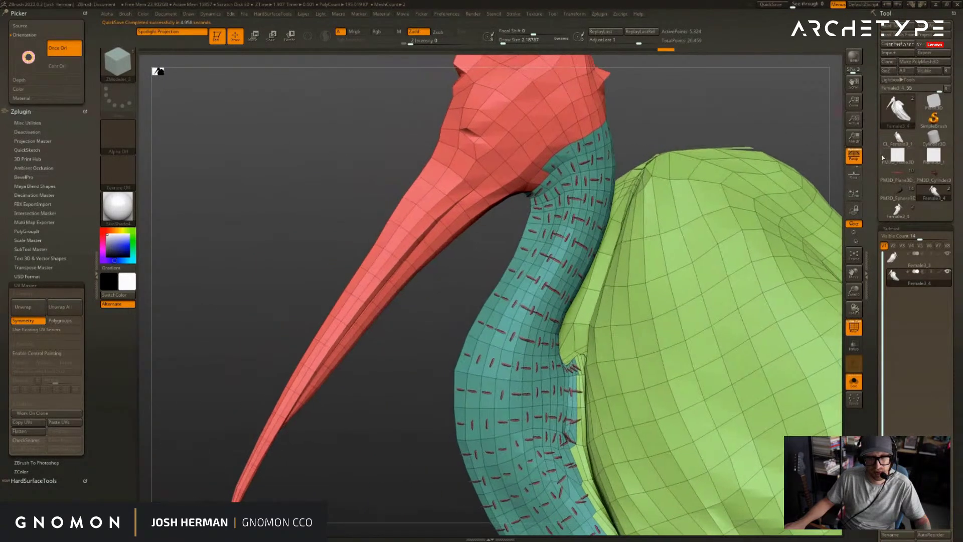
click(898, 171)
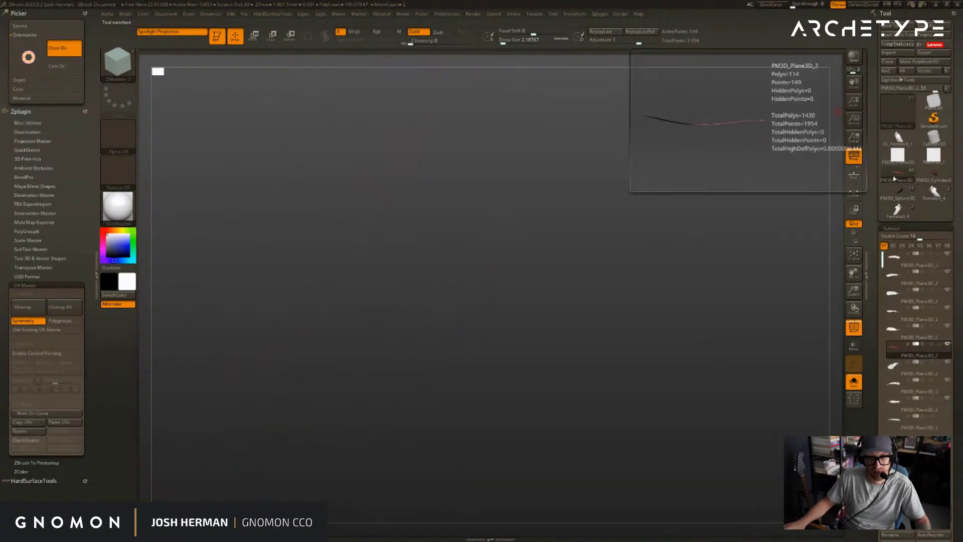
click(894, 199)
mouse_move(778, 170)
mouse_down()
mouse_move(717, 161)
mouse_move(600, 120)
mouse_move(721, 133)
mouse_move(742, 151)
mouse_move(772, 136)
mouse_up()
click(934, 193)
key(f)
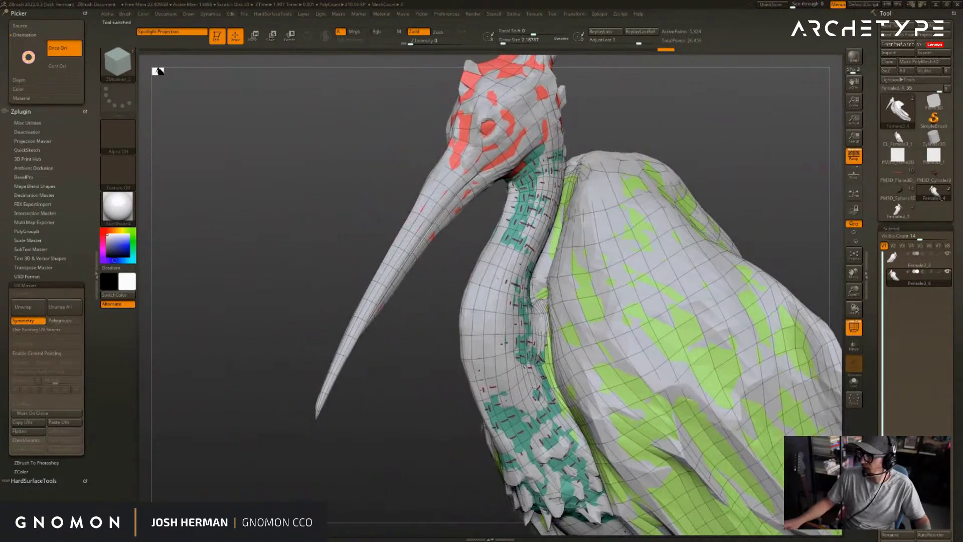
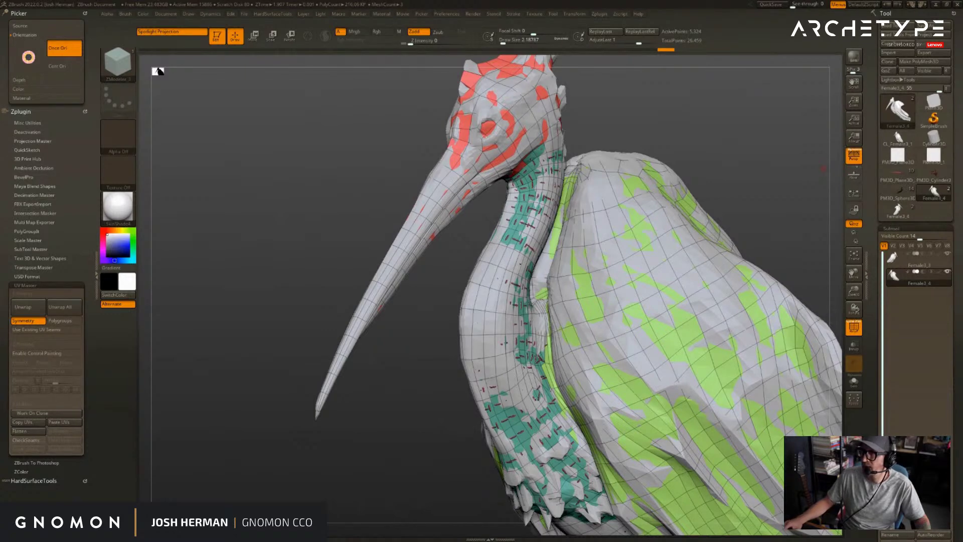
- Undo the small neck feathers and show only the low-poly bird
drag(839, 157, 803, 142)
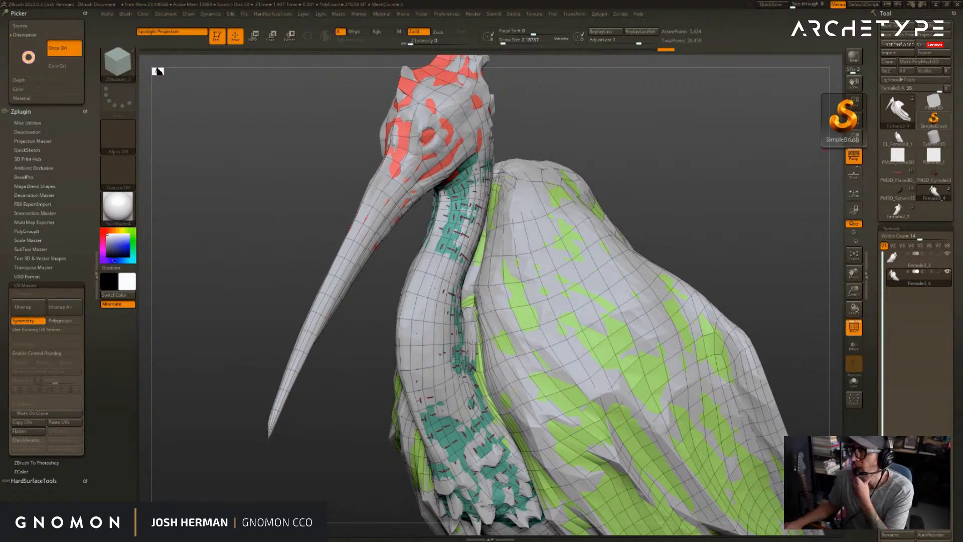
drag(750, 188, 801, 235)
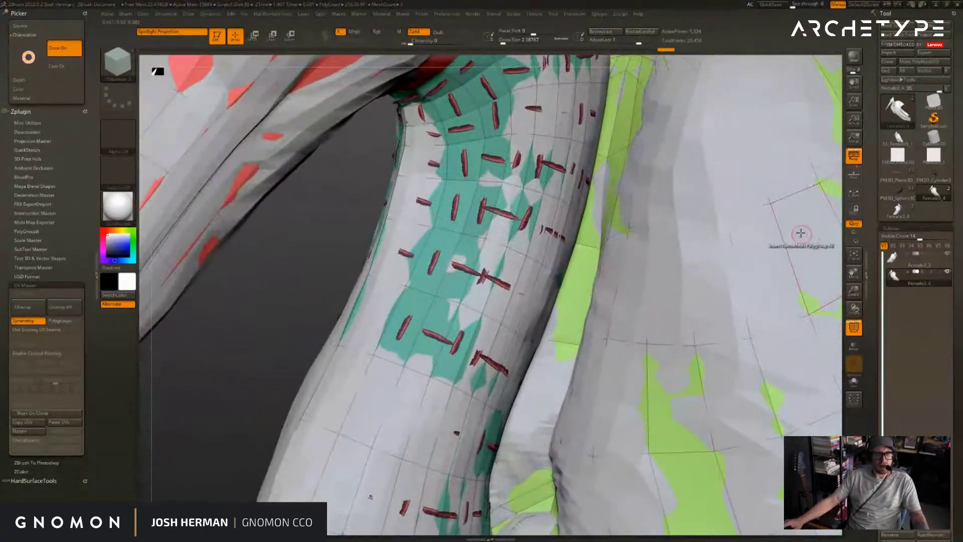
alt+drag(286, 281, 281, 221)
key(ctrl+z)
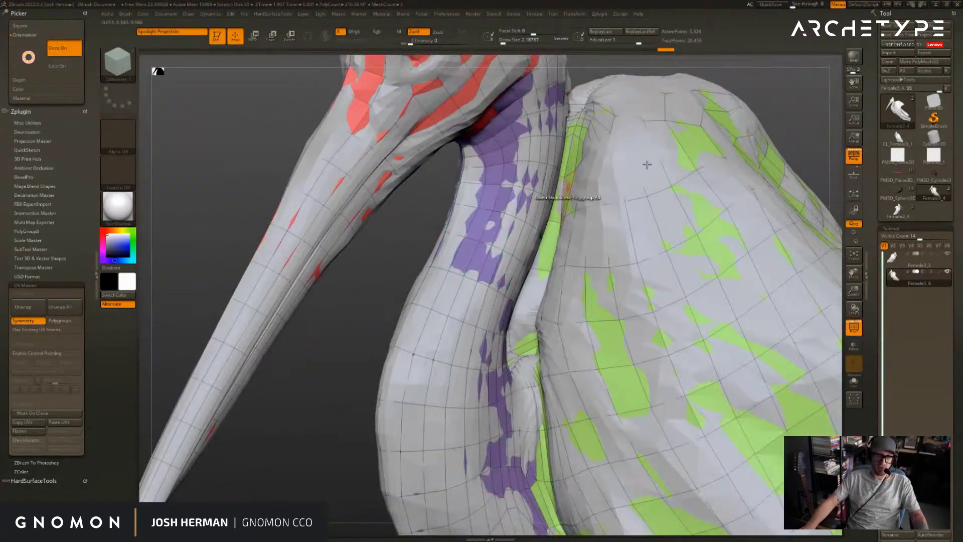
drag(817, 94, 711, 166)
key(alt+s)
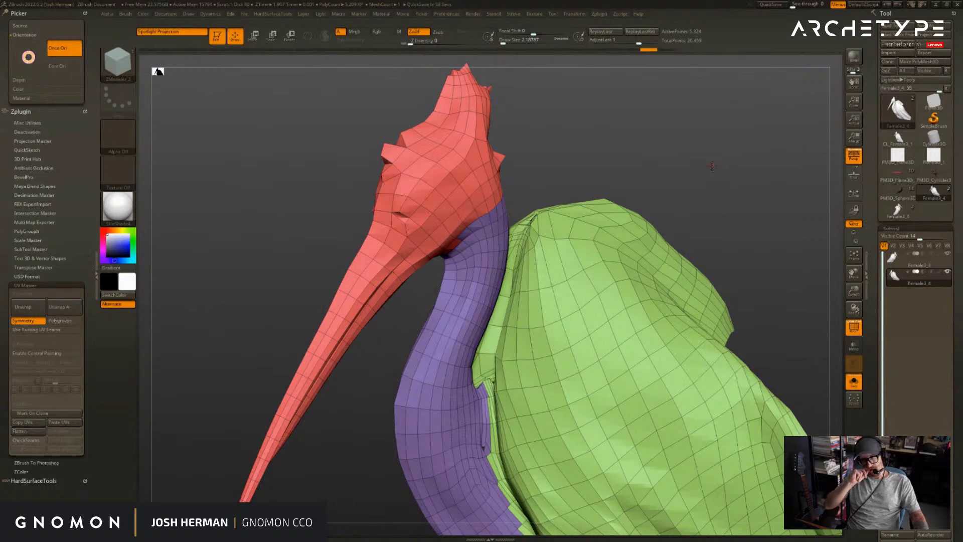
- Load the Cylinder3D primitive and convert it into an editable PolyMesh3D
click(933, 137)
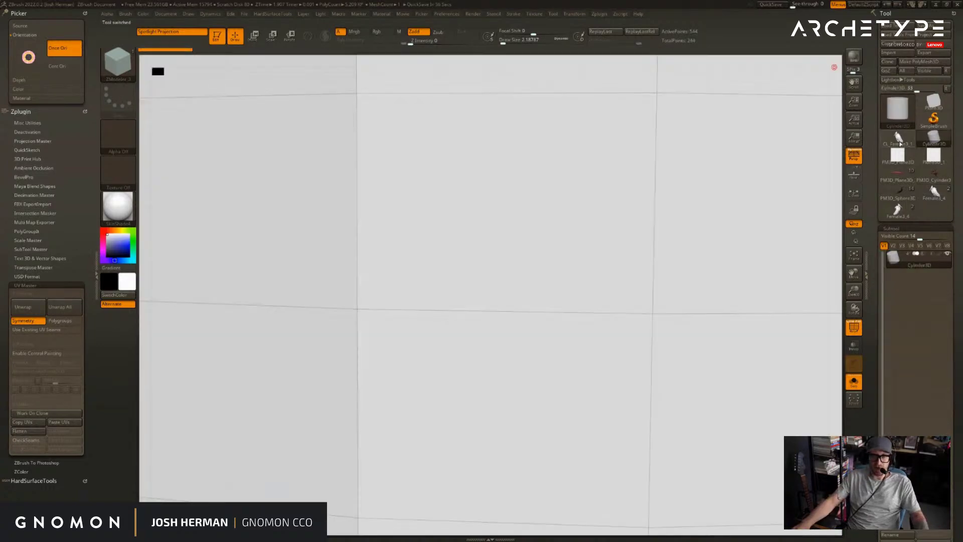
key(f)
drag(838, 153, 809, 188)
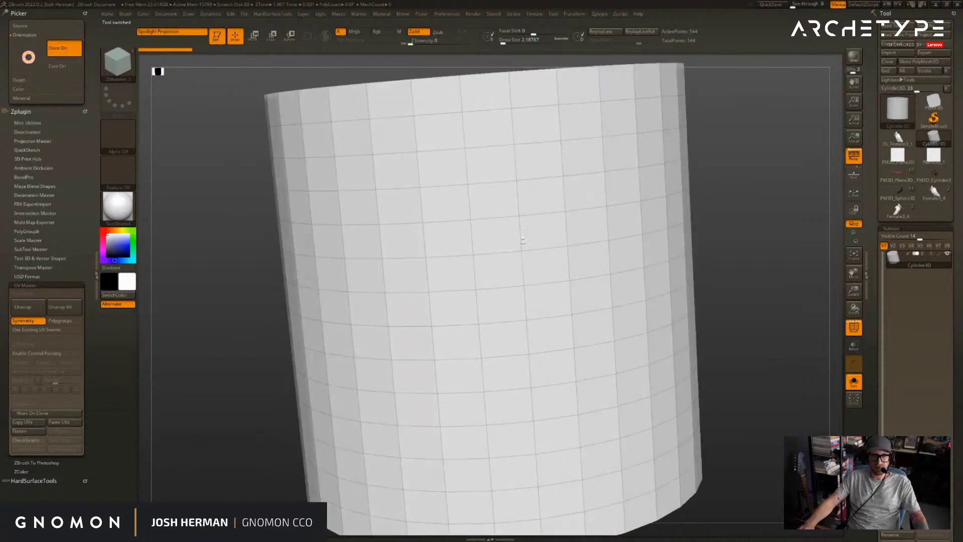
drag(522, 236, 586, 265)
click(921, 65)
drag(803, 131, 697, 180)
key(f)
- Insert NanoMesh feathers across the whole cylinder and open their NanoMesh settings
click(523, 237)
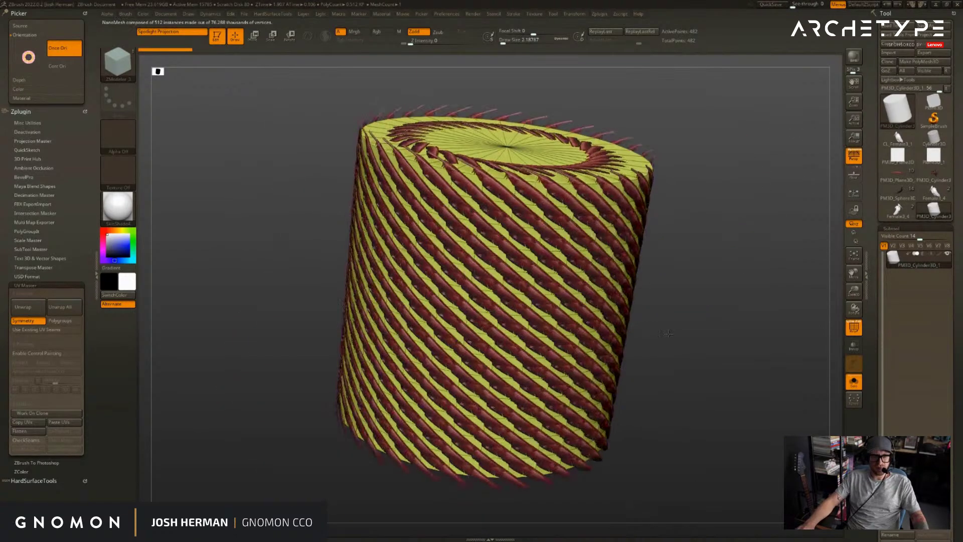
drag(672, 338, 625, 348)
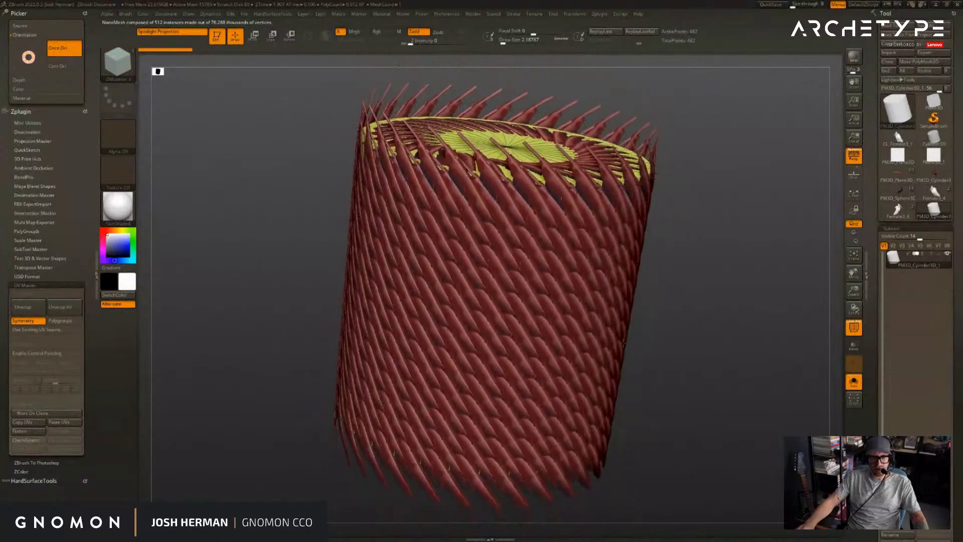
drag(715, 306, 873, 100)
drag(722, 328, 750, 323)
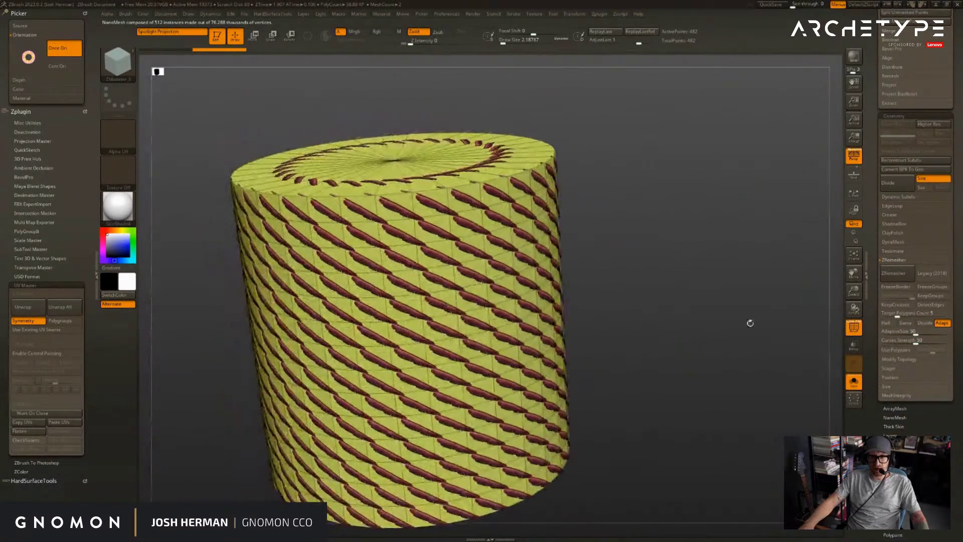
click(895, 418)
alt+drag(670, 393, 759, 343)
- Adjust the cylinder feathers' Y rotation and set their size to about 1.37, width 2.14, length 1.44 and width variation 16
drag(898, 405, 901, 415)
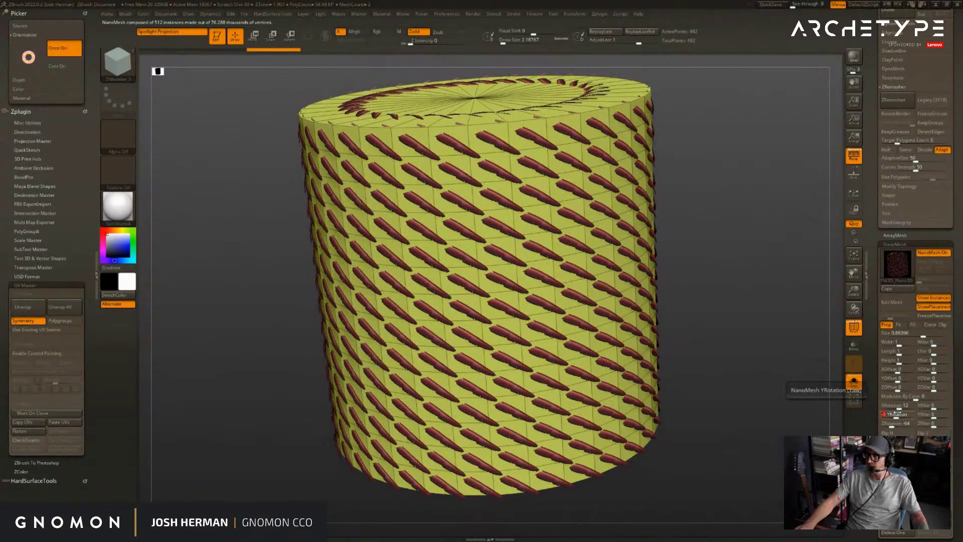
alt+drag(724, 331, 731, 340)
drag(901, 414, 894, 416)
mouse_move(925, 335)
mouse_down()
mouse_move(897, 343)
mouse_move(901, 351)
mouse_move(904, 342)
mouse_move(939, 345)
mouse_up()
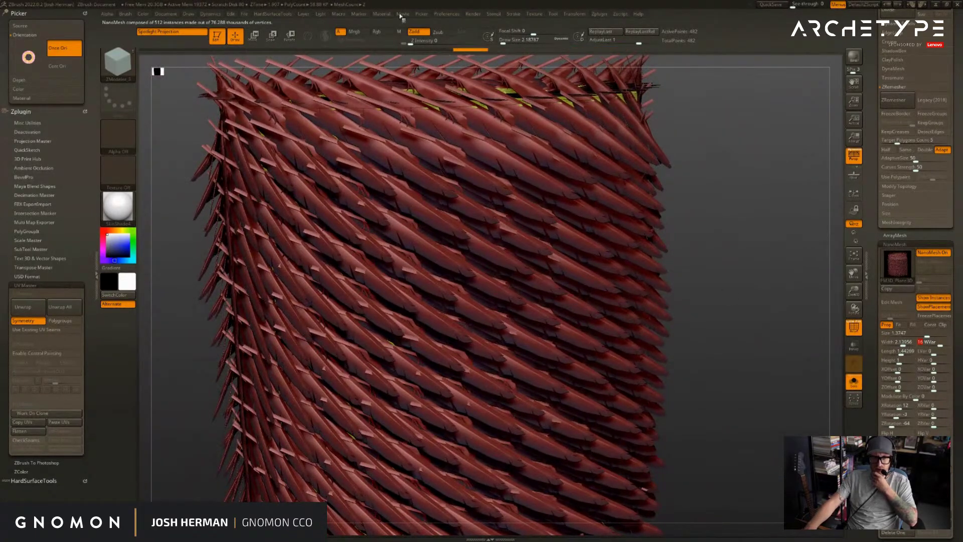
drag(794, 300, 847, 300)
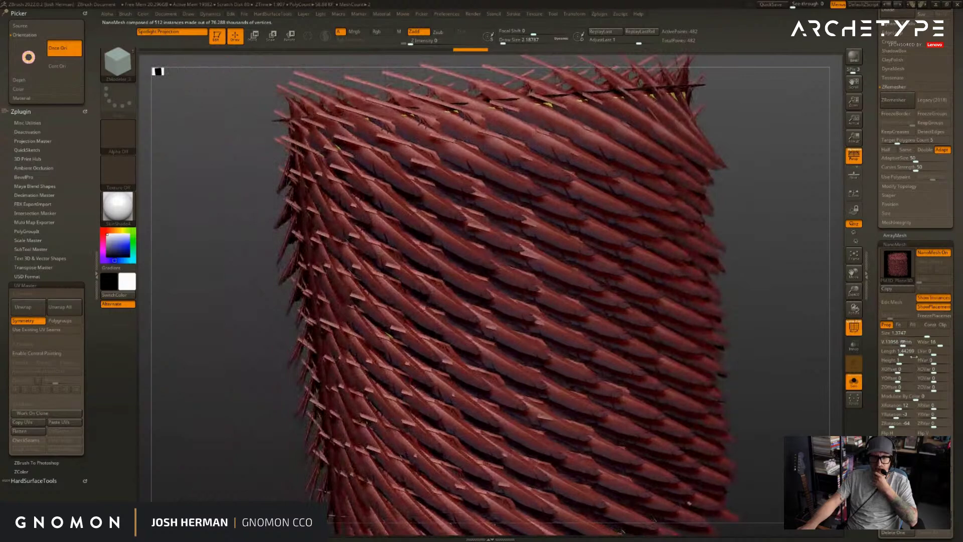
drag(800, 339, 807, 338)
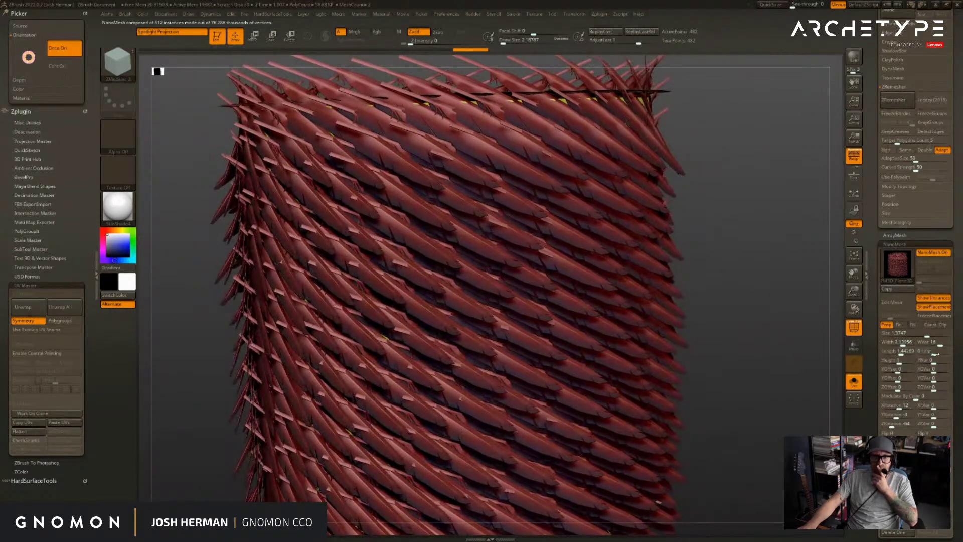
- Add length variation of 100 and height variation of 29 to the cylinder's NanoMesh feathers
drag(941, 354, 945, 361)
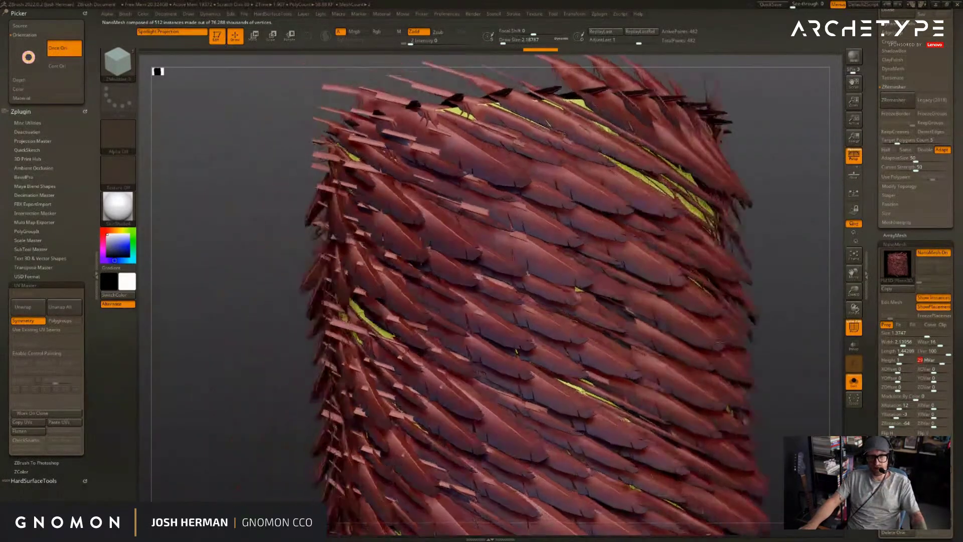
drag(721, 342, 717, 307)
alt+drag(664, 320, 743, 356)
- Undo all the NanoMesh feather changes and the insertion until the cylinder is bare
key(ctrl+z)
key(ctrl+z)
key(ctrl+z)
key(ctrl+z)
key(ctrl+z)
key(ctrl+z)
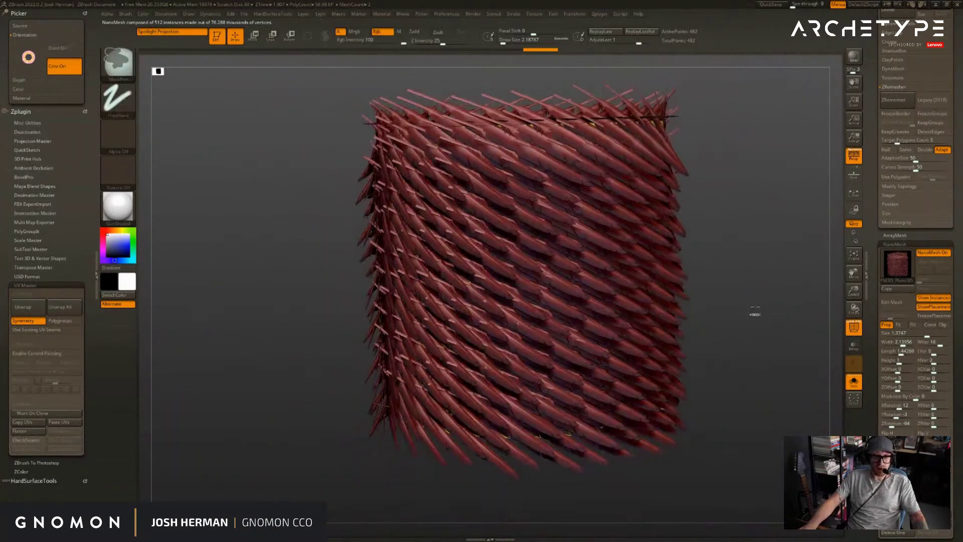
key(ctrl+z)
key(ctrl+z)
key(ctrl+z)
key(ctrl+z)
key(ctrl+z)
key(ctrl+z)
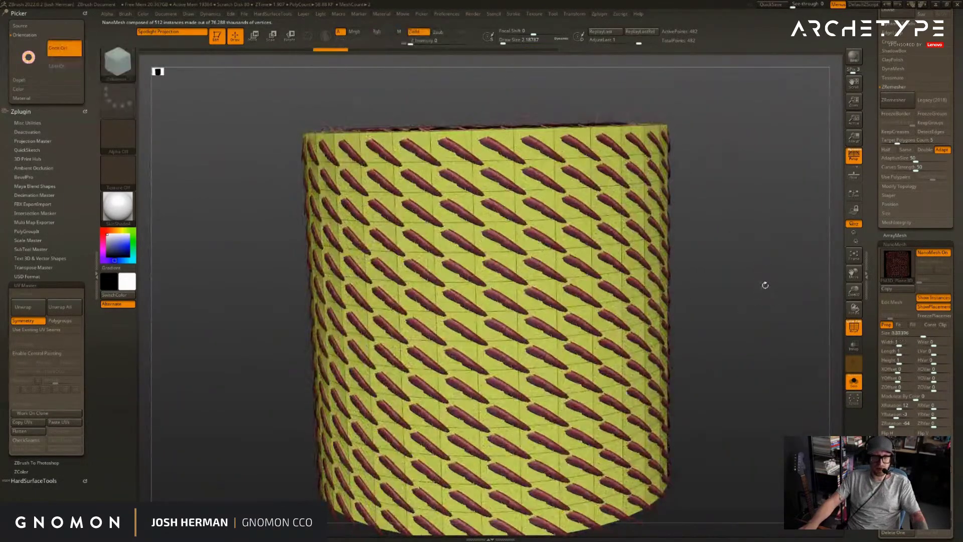
key(ctrl+z)
key(ctrl+z)
key(ctrl+z)
key(ctrl+z)
key(ctrl+z)
key(ctrl+z)
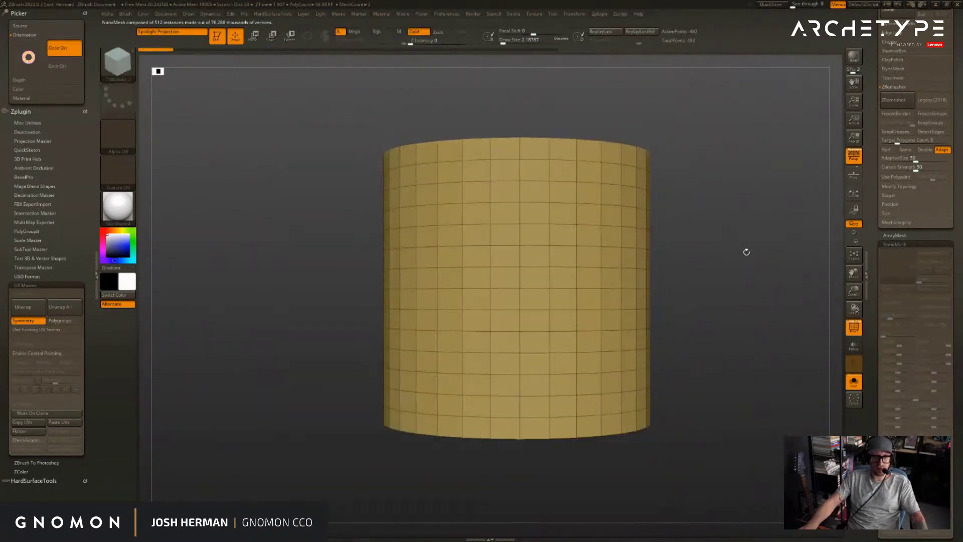
- Hide the cylinder's end caps so only the side wall shows, and turn on Double-sided display
key(p)
ctrl+shift+drag(714, 129, 303, 172)
ctrl+alt+shift+drag(192, 475, 750, 423)
drag(752, 381, 772, 301)
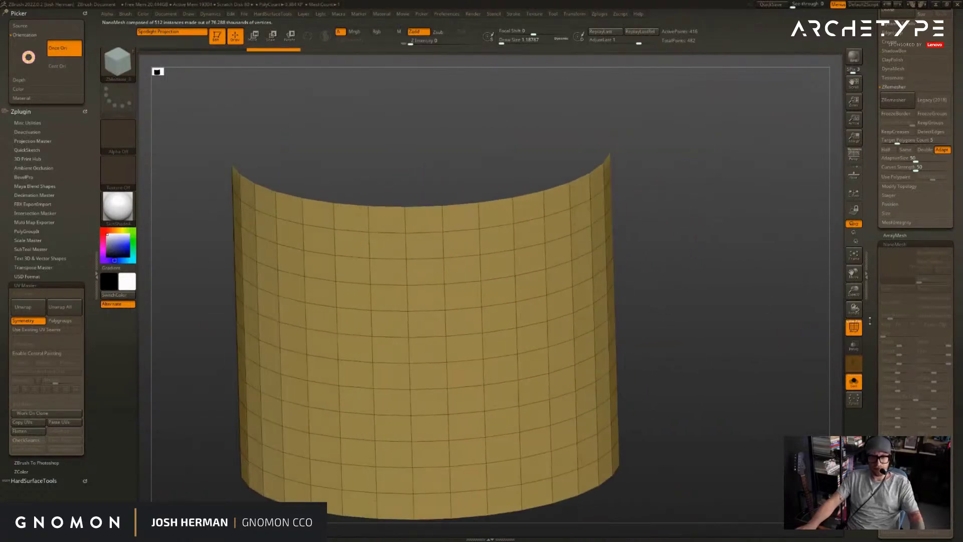
drag(957, 451, 958, 167)
click(906, 315)
alt+drag(726, 278, 743, 256)
key(p)
- Assign alternating polygroups to the cylinder's side wall with the ZModeler PolyGroup action, Polygroup All target and Checker option
key(space)
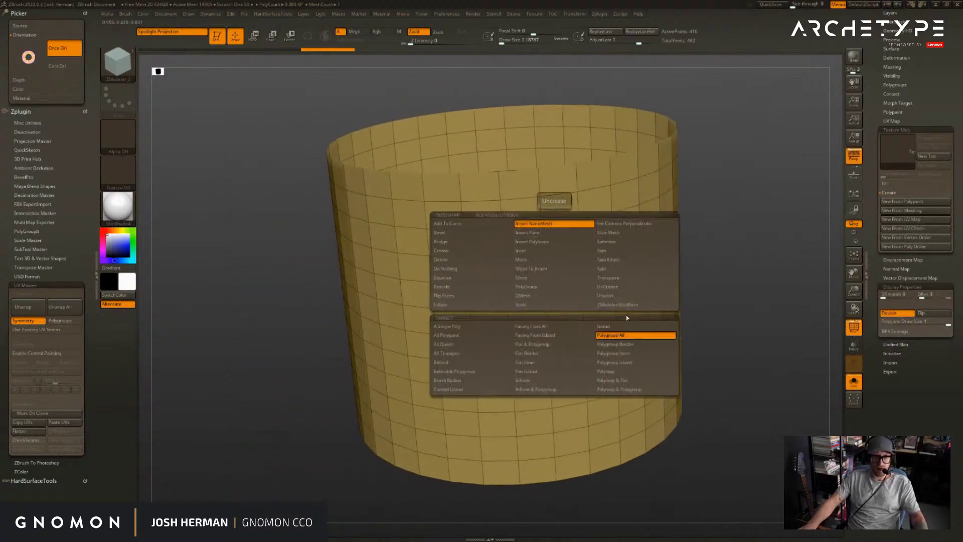
click(534, 288)
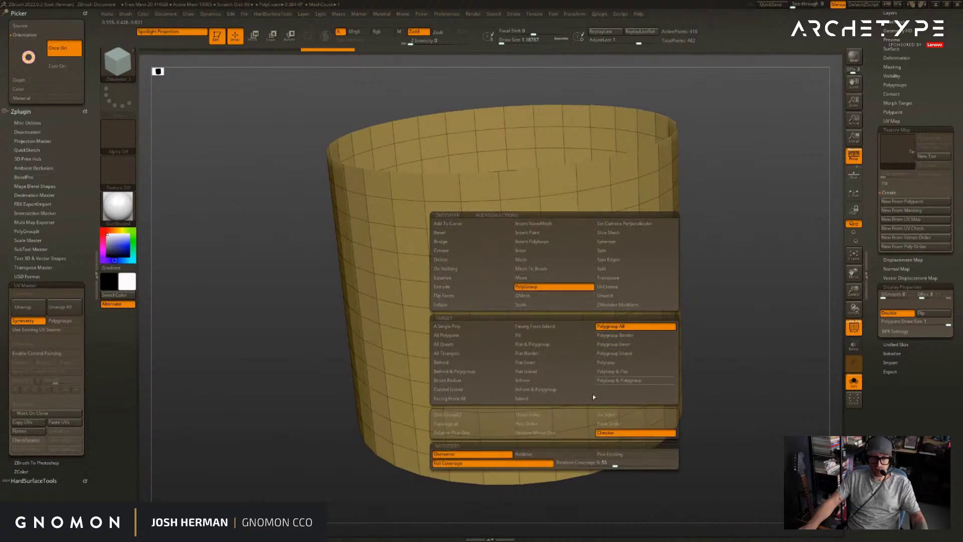
click(528, 264)
drag(721, 271, 736, 259)
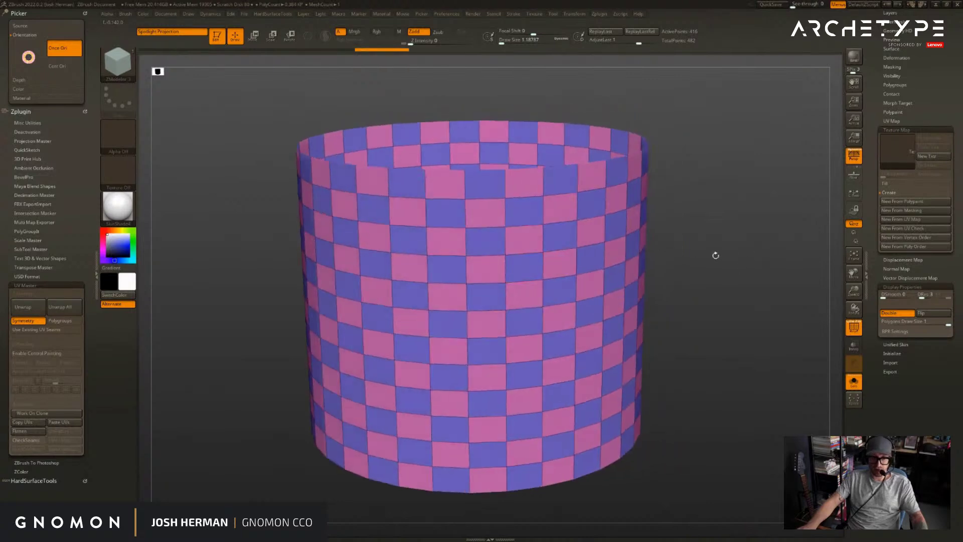
- Insert NanoMesh feathers on one of the cylinder's checker polygroups, undo them, and insert them again at a larger size
key(space)
key(space)
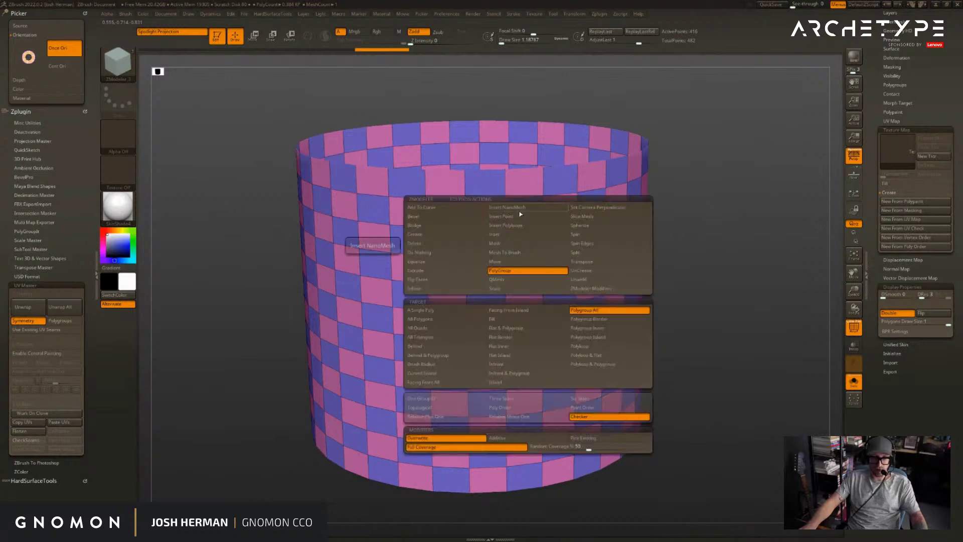
click(591, 319)
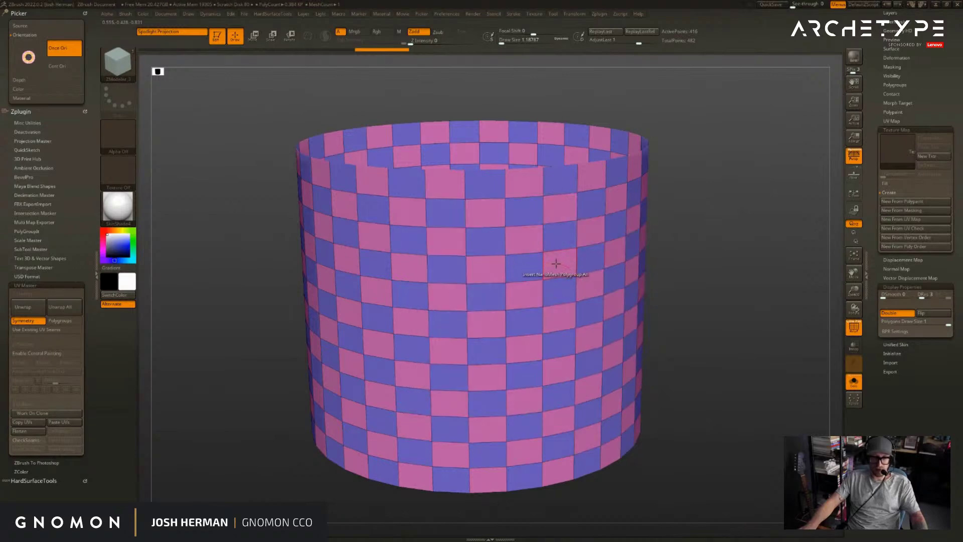
click(555, 262)
drag(722, 282, 665, 307)
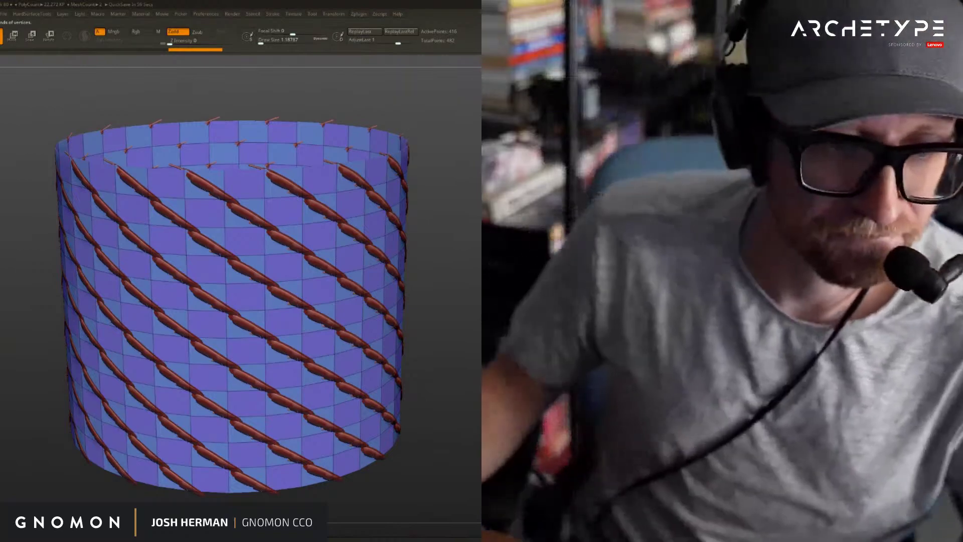
drag(447, 281, 466, 258)
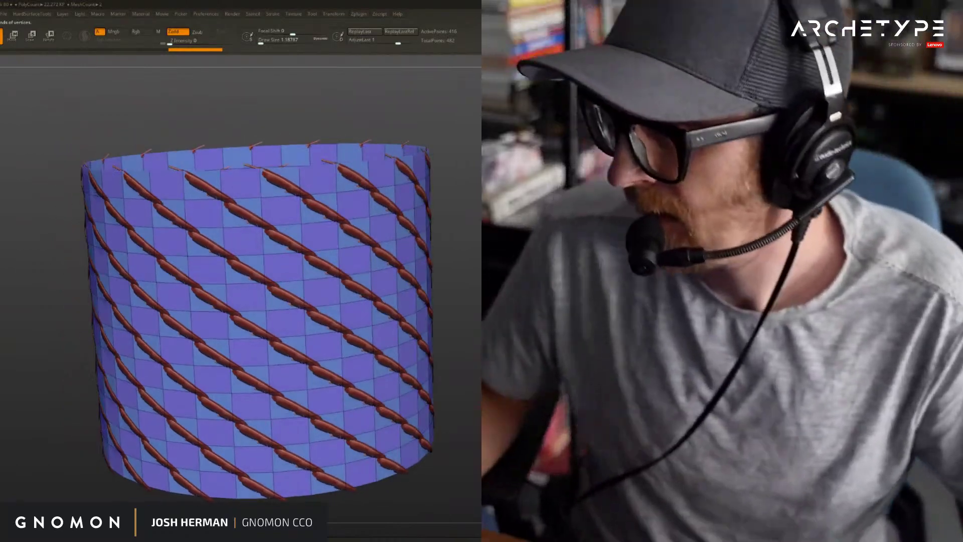
mouse_move(457, 260)
mouse_down()
mouse_move(458, 288)
mouse_move(465, 255)
mouse_move(448, 266)
mouse_up()
key(ctrl+z)
drag(287, 255, 356, 308)
drag(452, 258, 465, 282)
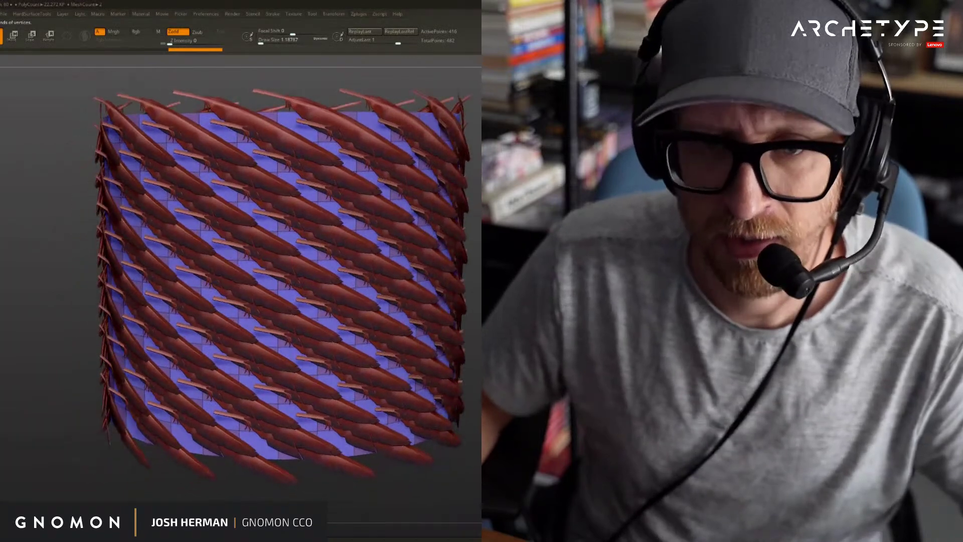
mouse_move(465, 282)
mouse_down()
mouse_move(444, 281)
mouse_move(475, 284)
mouse_move(465, 293)
mouse_move(477, 294)
mouse_move(459, 293)
mouse_up()
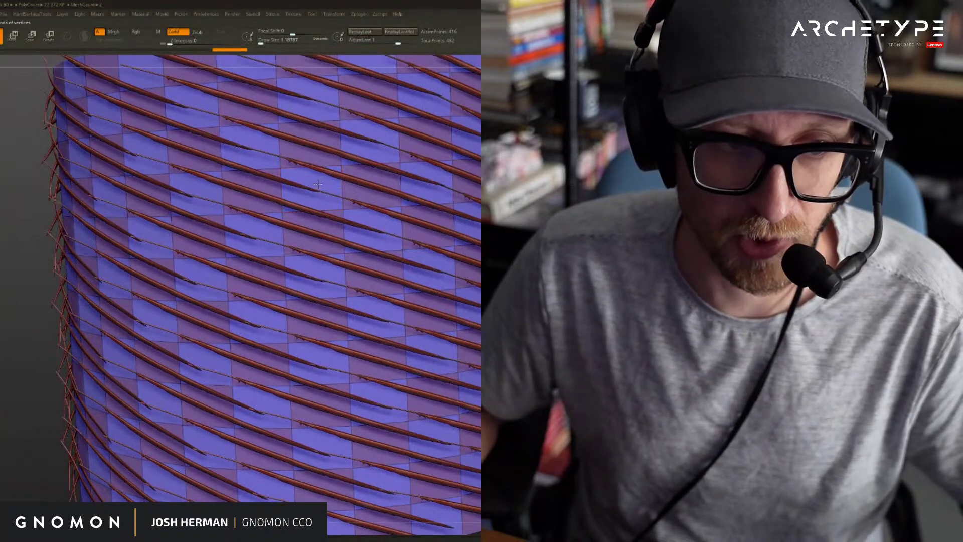
- Insert NanoMesh feathers on the cylinder's other checker polygroup and inspect the overlapping layers from several angles
drag(343, 190, 380, 198)
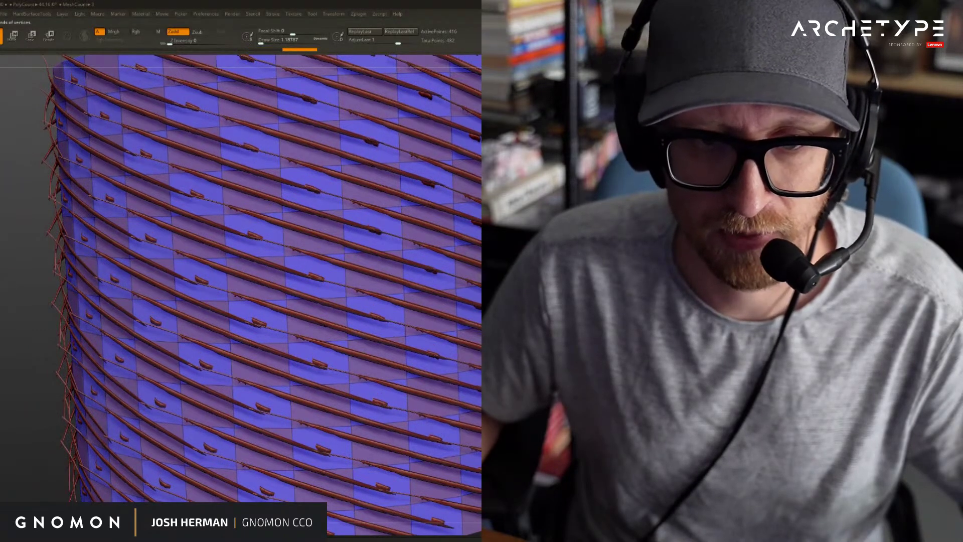
alt+drag(125, 451, 105, 414)
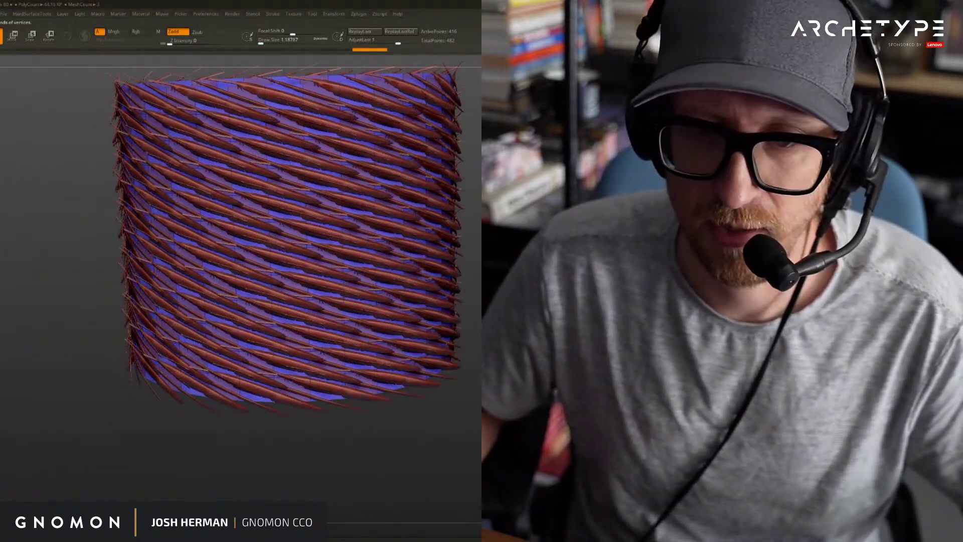
alt+drag(371, 452, 432, 392)
drag(471, 226, 478, 329)
key(f)
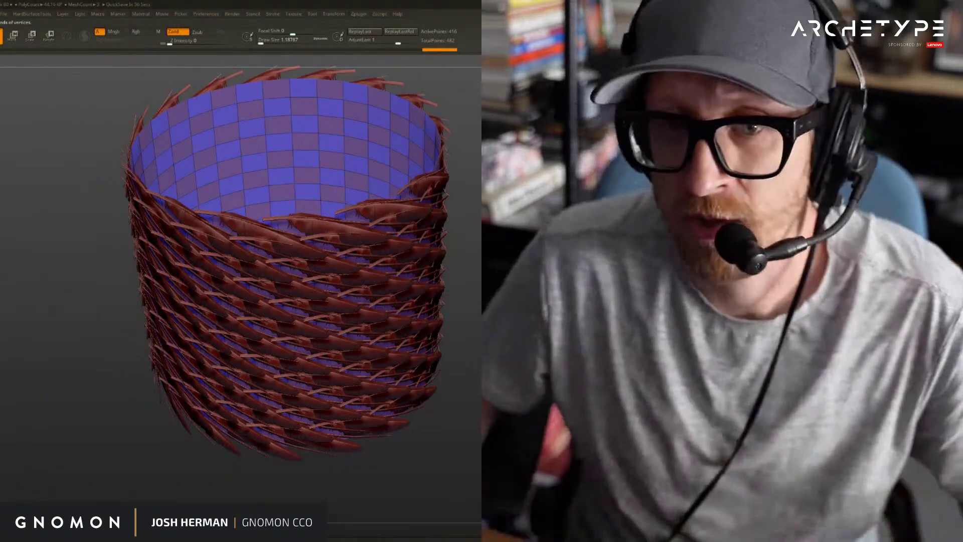
drag(76, 311, 78, 281)
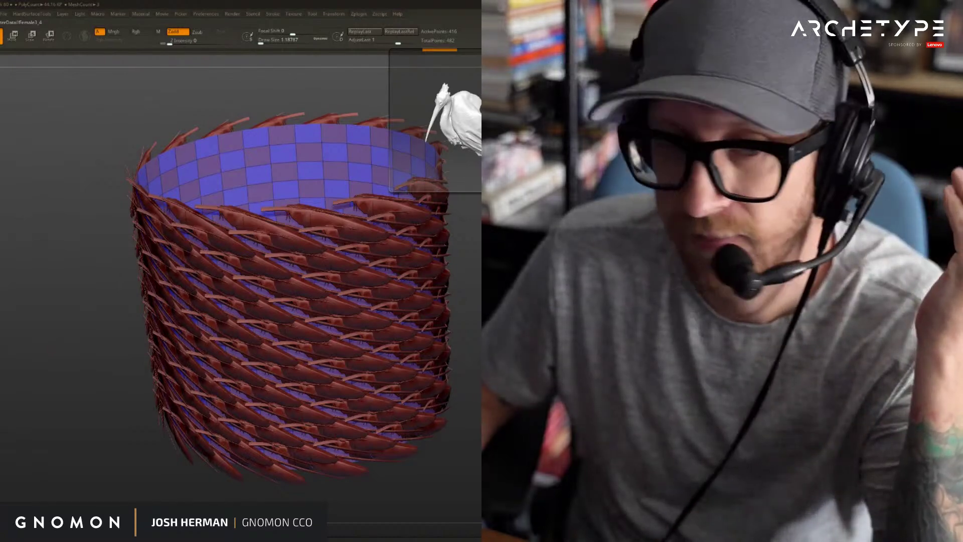
drag(455, 321, 472, 318)
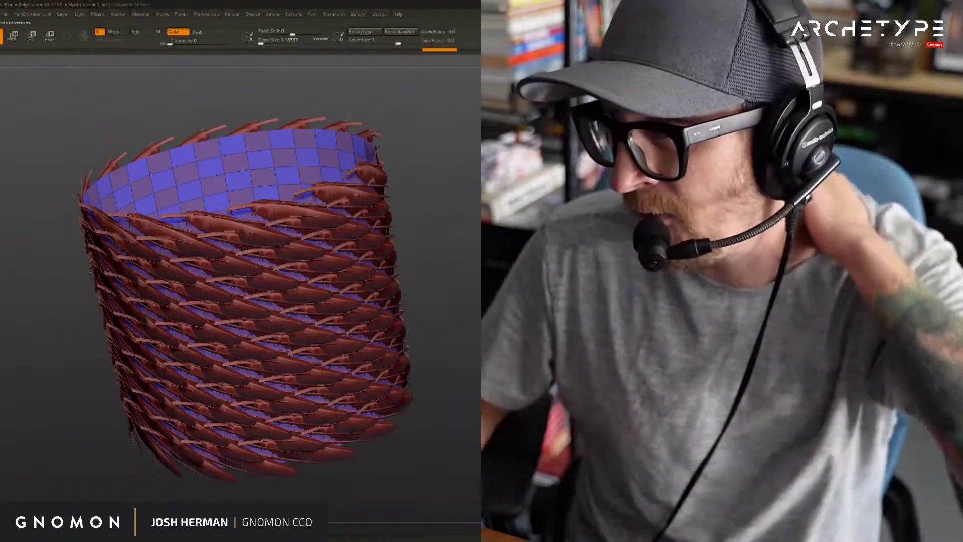
drag(50, 301, 151, 269)
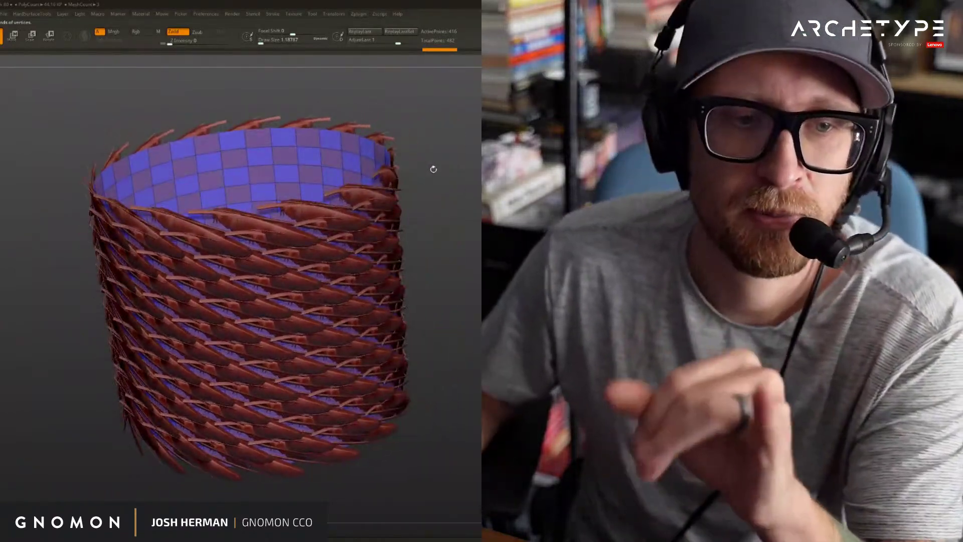
drag(442, 175, 467, 191)
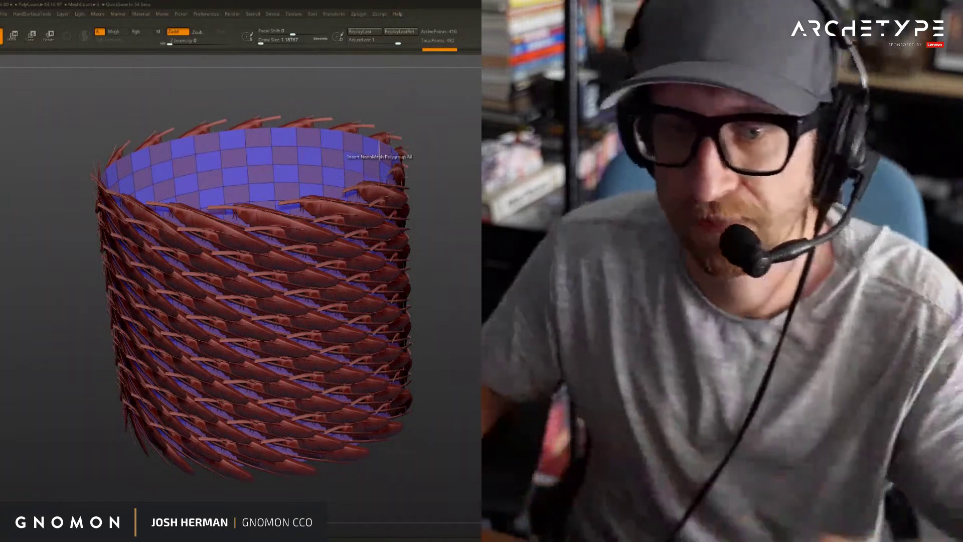
drag(444, 163, 465, 163)
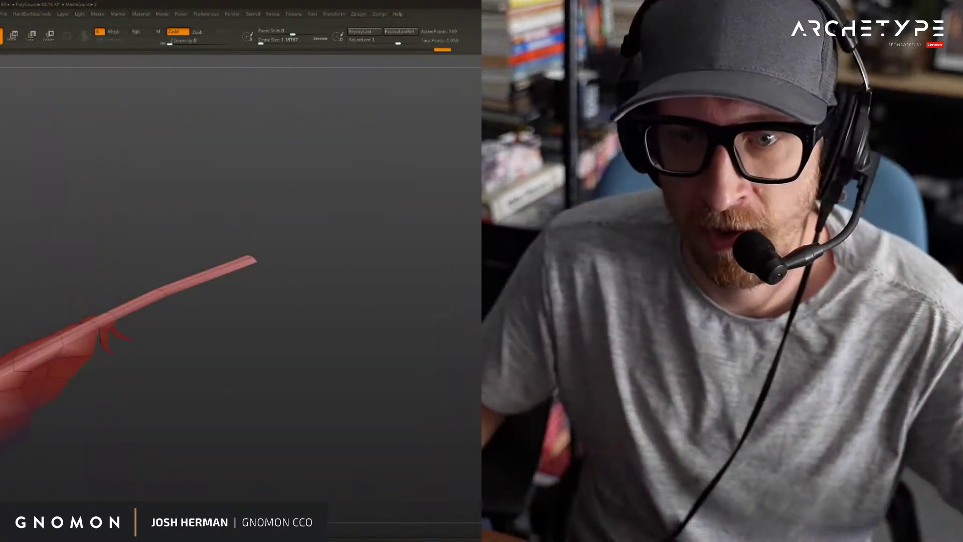
- Return to the low-poly bird and split its head polygroup into Checker polygroups with the PolyGroup action
alt+drag(473, 217, 507, 291)
mouse_move(278, 61)
alt+mouse_down()
mouse_move(314, 95)
mouse_move(314, 130)
mouse_move(335, 168)
mouse_move(336, 195)
alt+mouse_up()
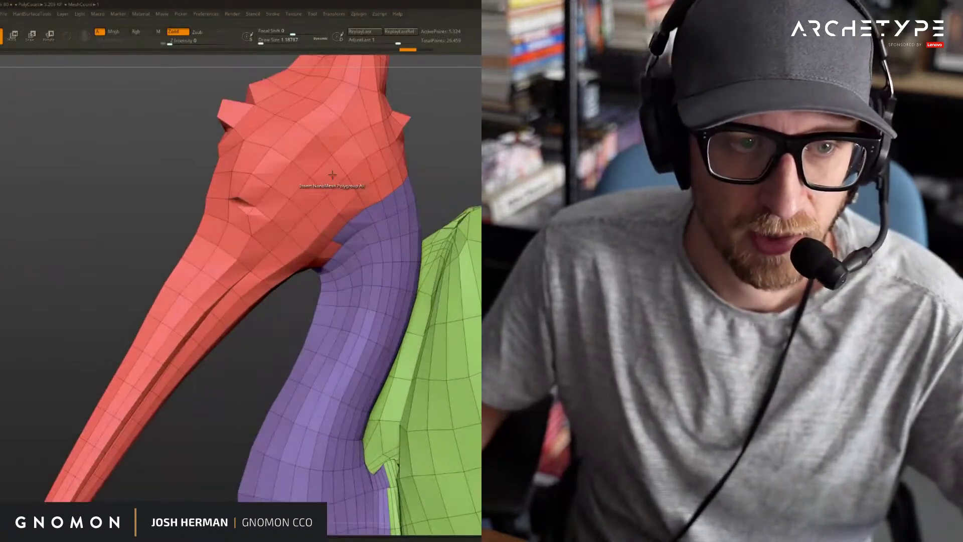
key(space)
click(315, 237)
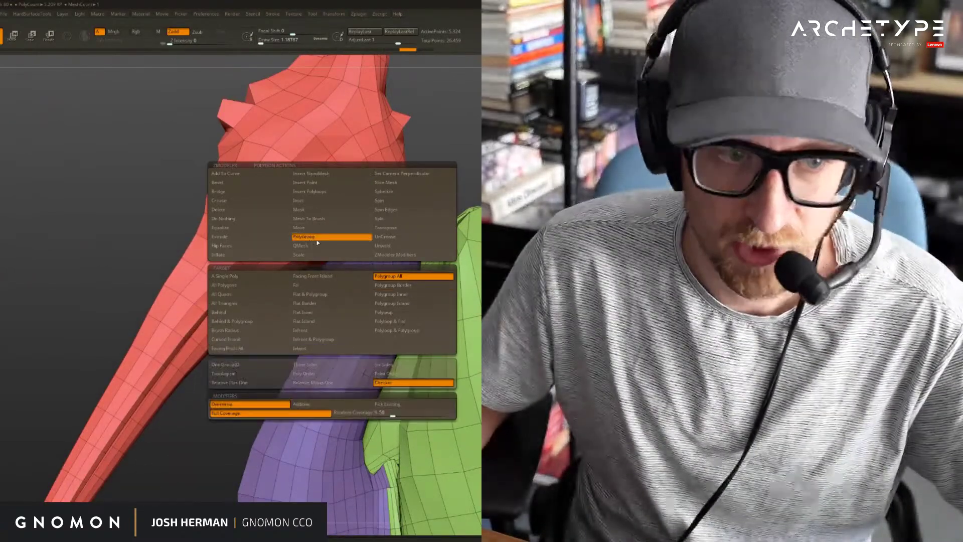
click(327, 174)
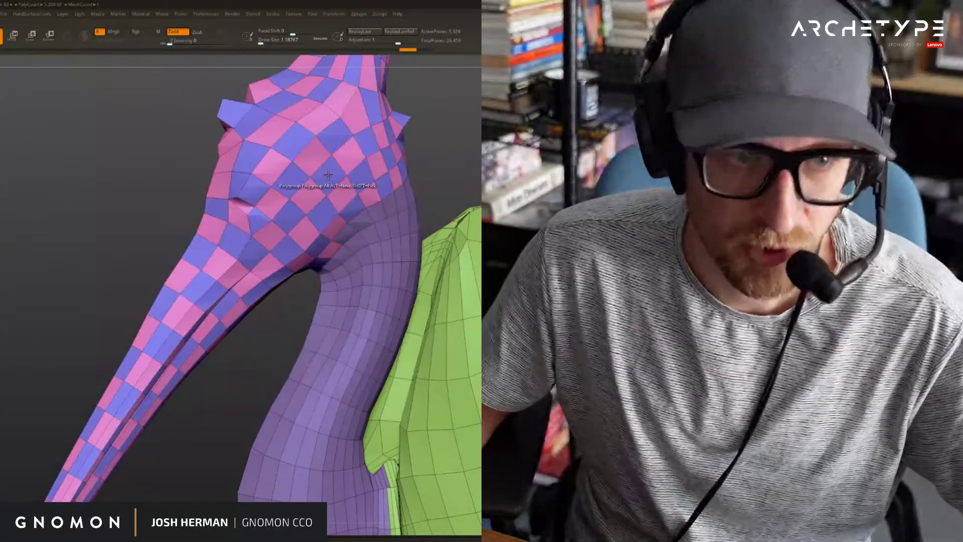
- Insert NanoMesh feathers on the bird head's checker polygroup, inspect their direction, and undo the insertion
key(space)
click(394, 167)
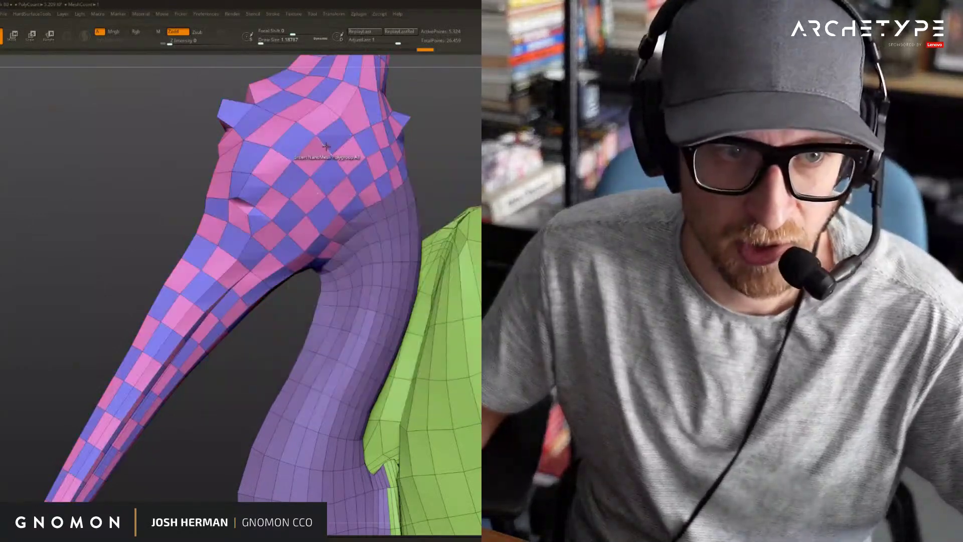
click(329, 147)
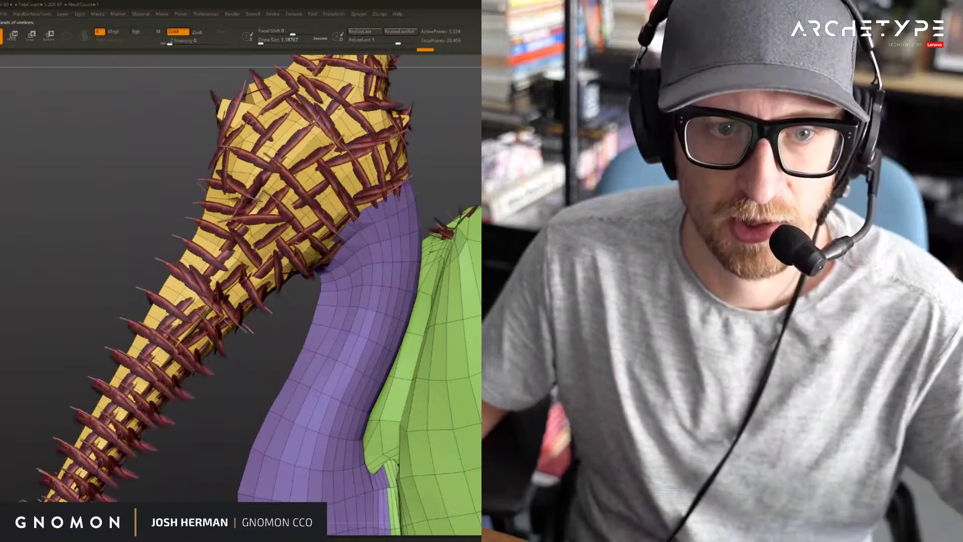
drag(125, 166, 147, 165)
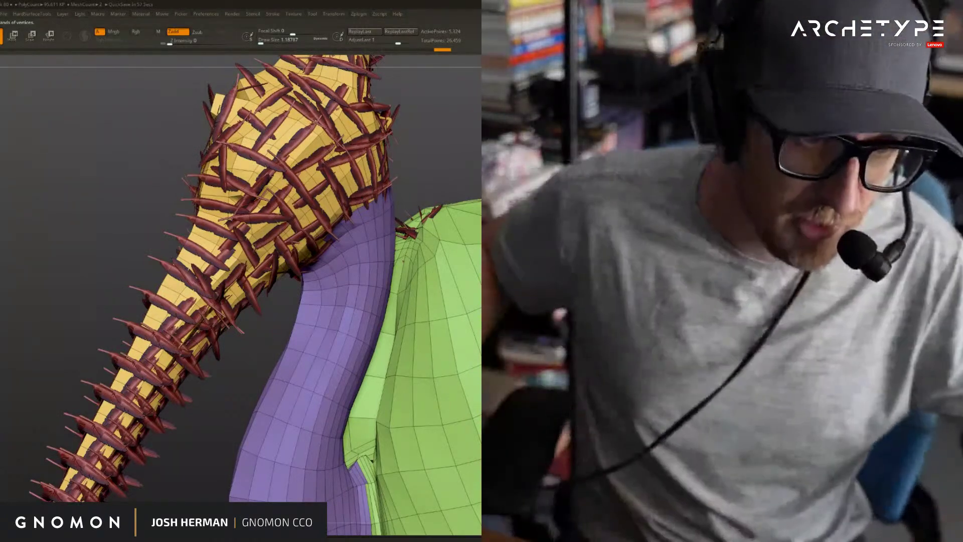
mouse_move(480, 116)
mouse_down()
mouse_move(464, 121)
mouse_move(479, 123)
mouse_up()
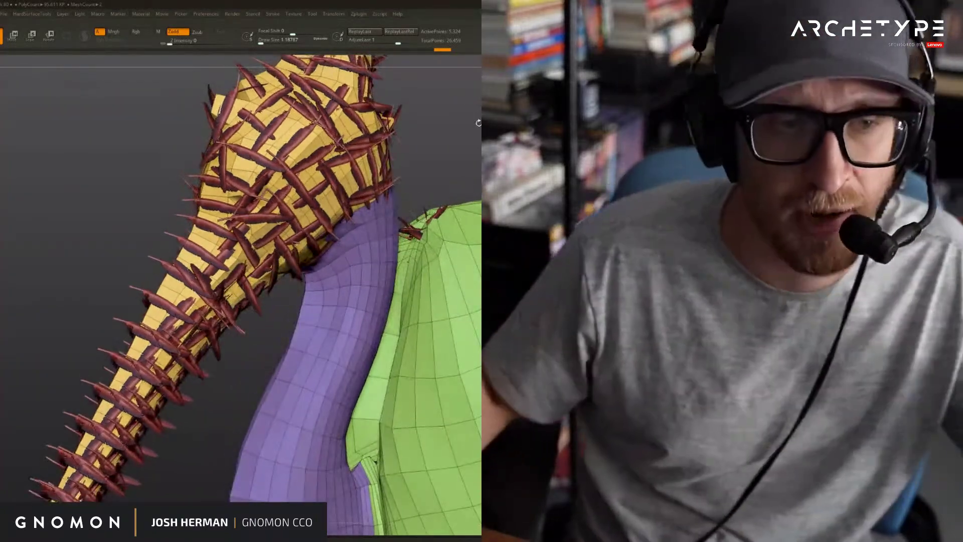
drag(476, 123, 470, 134)
key(shift+d)
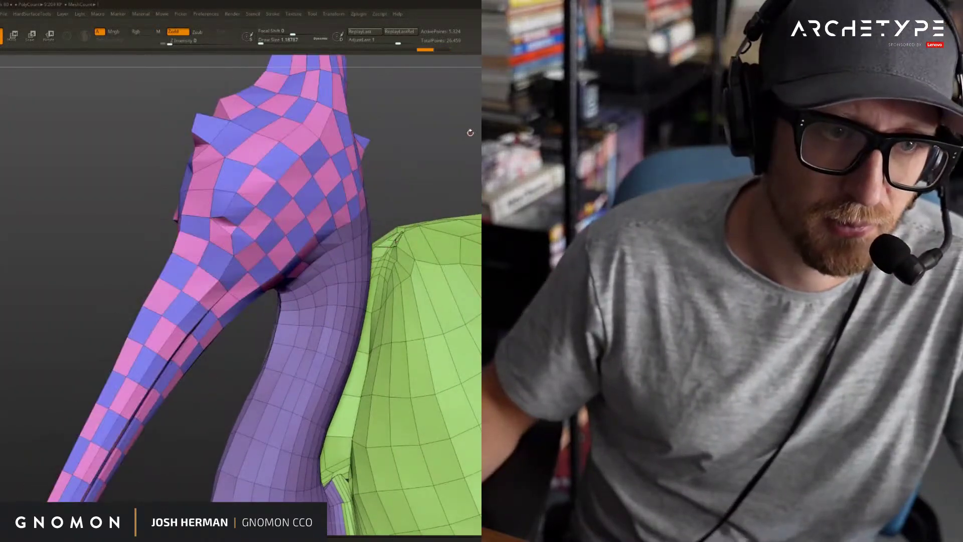
- Return to the cylinder and split its wall into alternating polygroups with the PolyGroup action, Polygroup All target and Checker option
click(296, 175)
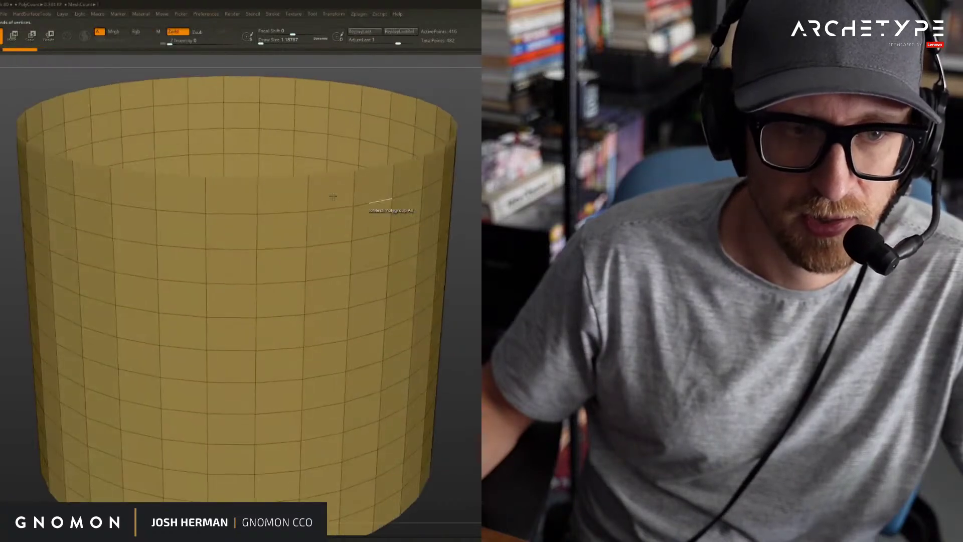
key(space)
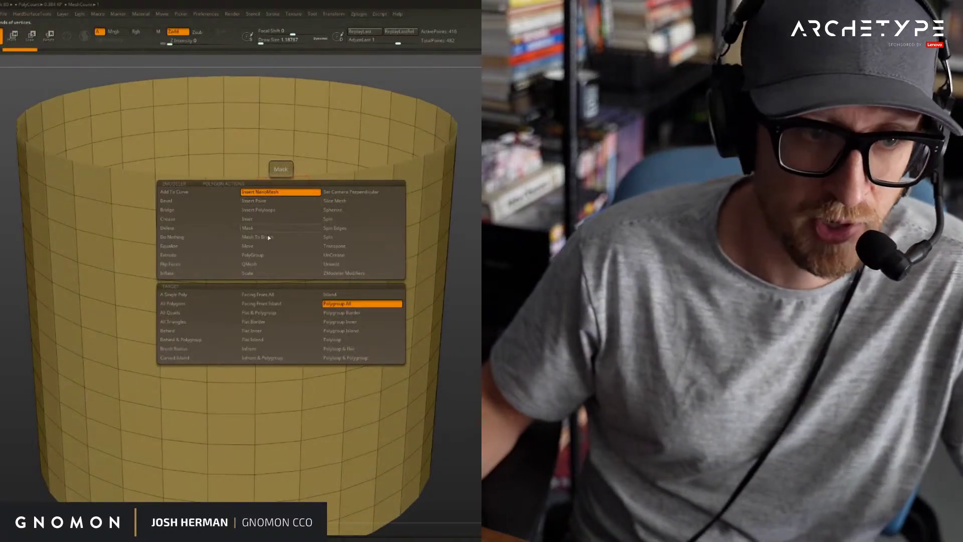
click(262, 257)
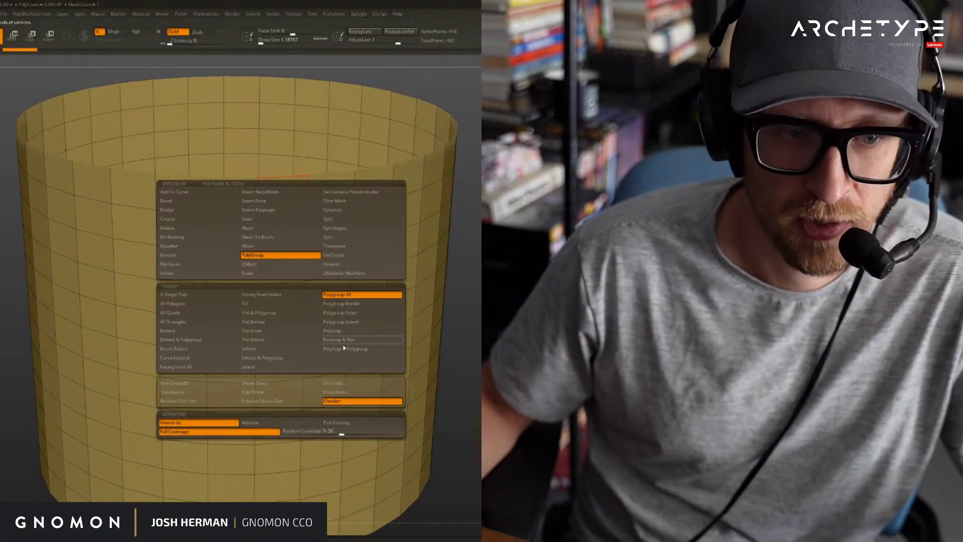
click(285, 229)
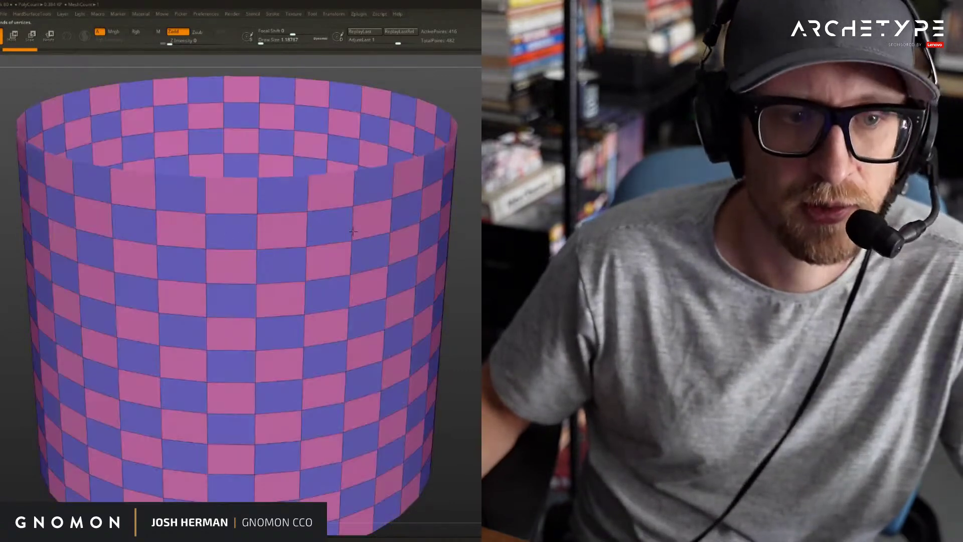
- Insert NanoMesh feathers on one of the cylinder's checker polygroups, then undo the insertion
key(space)
key(space)
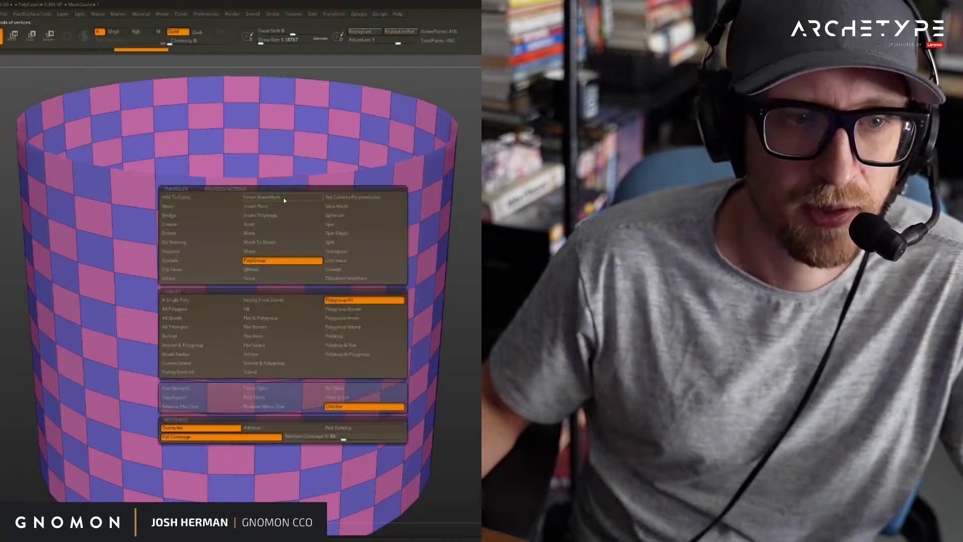
click(358, 319)
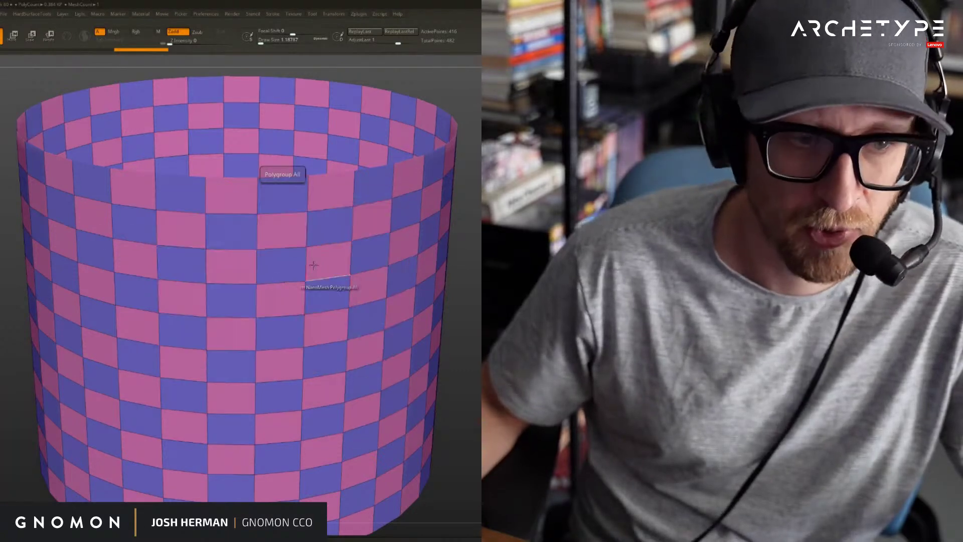
click(277, 227)
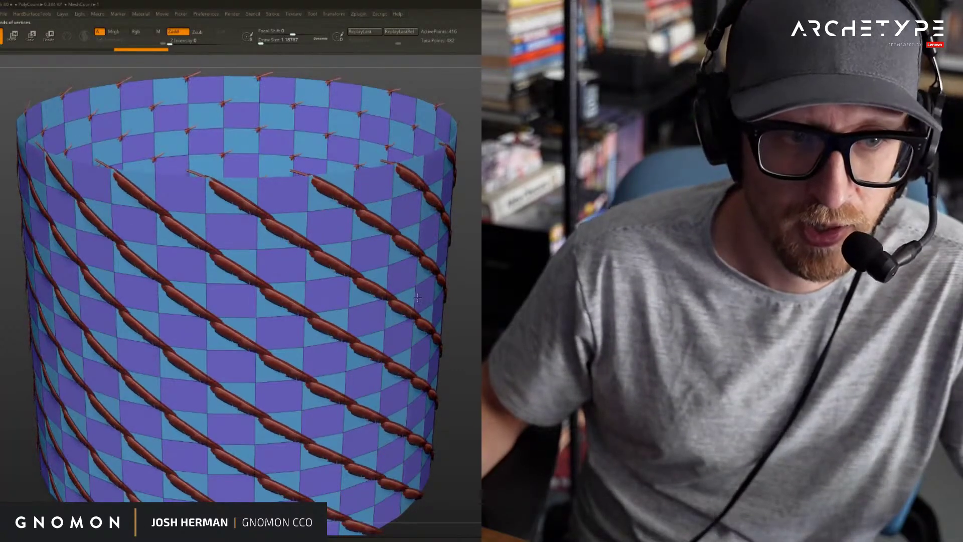
key(ctrl+z)
click(323, 254)
key(ctrl+z)
- Go back to the low-poly bird and split its green body polygroup into Checker polygroups
drag(301, 206, 385, 155)
drag(467, 166, 466, 121)
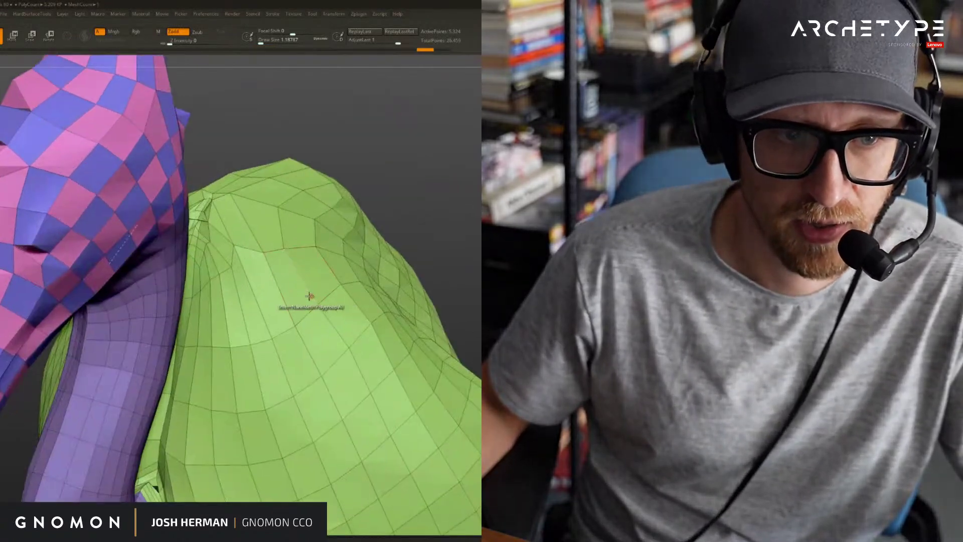
key(space)
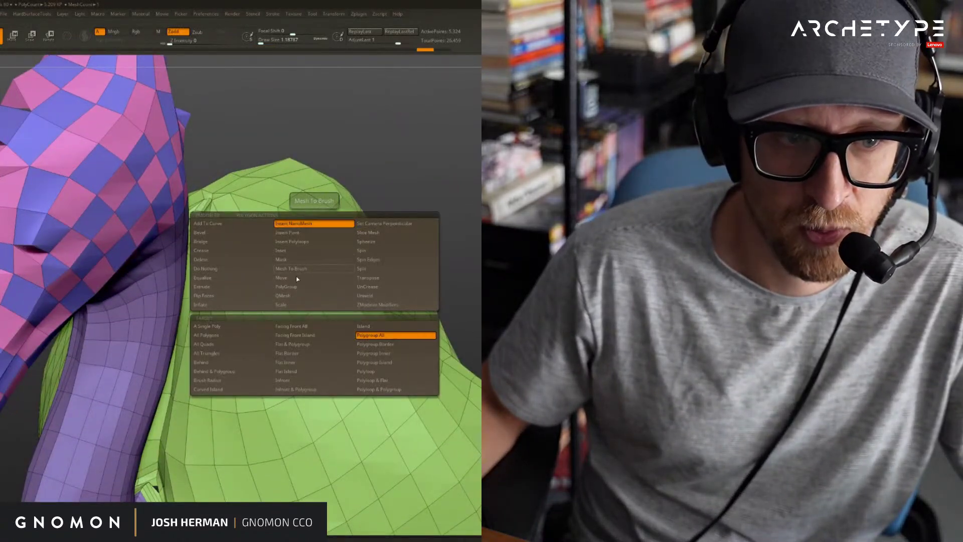
click(295, 289)
click(319, 321)
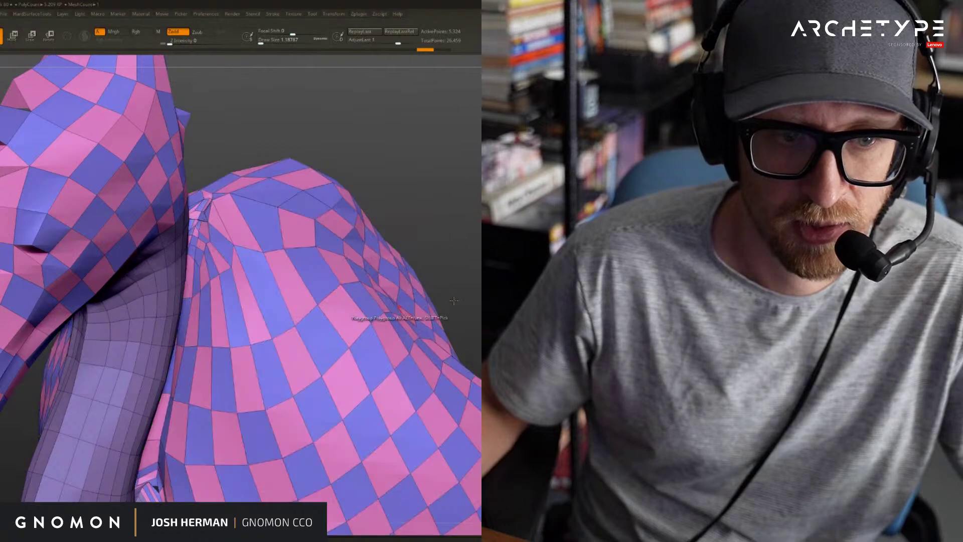
- Insert NanoMesh feathers on one of the body's checker polygroups, inspect the coverage, and undo the insertion
key(space)
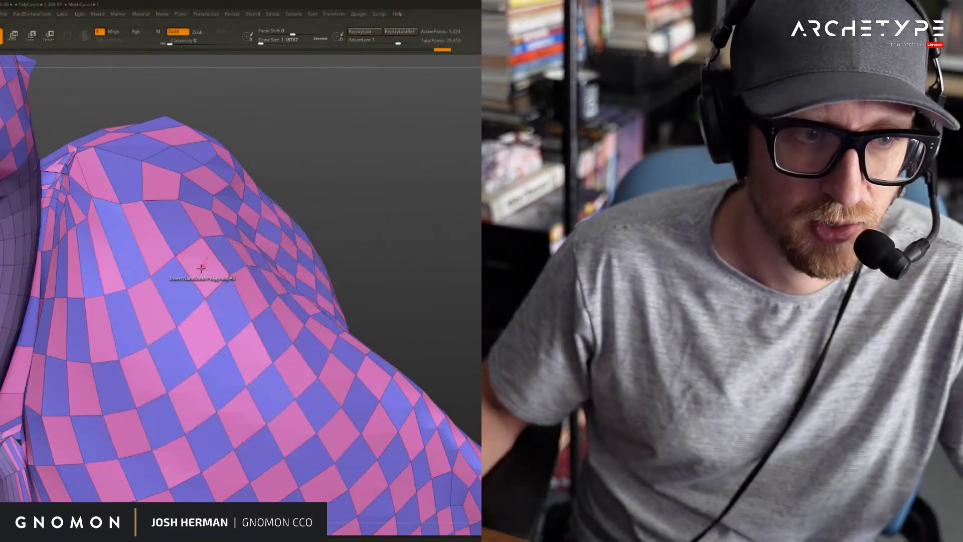
click(273, 276)
drag(367, 264, 371, 211)
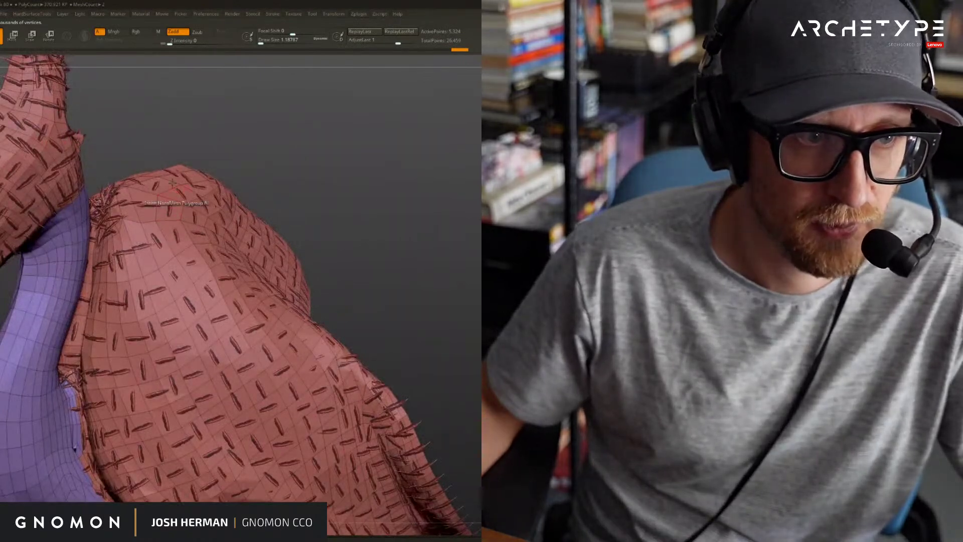
key(ctrl+z)
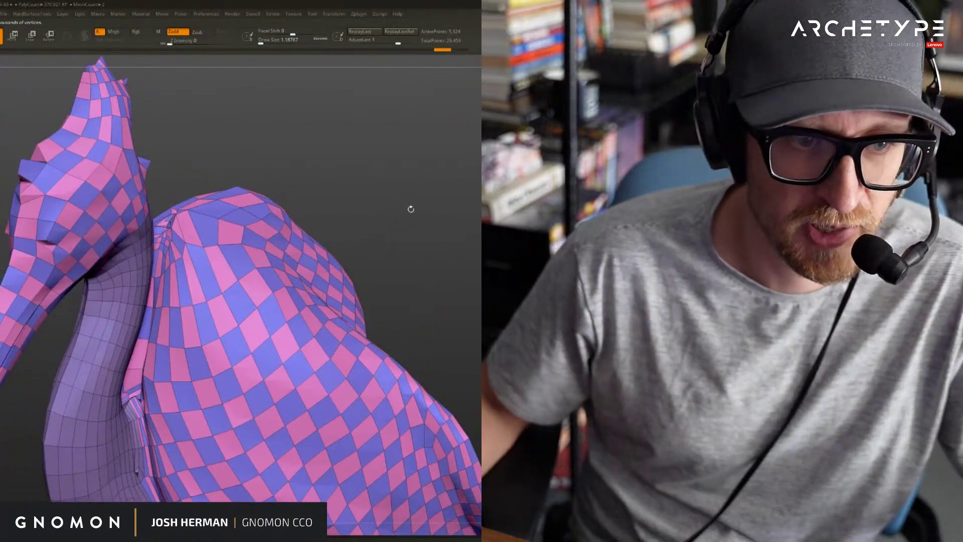
alt+drag(410, 208, 402, 260)
- Set the PolyGroup action's modifier to Pick Existing, reselect Insert NanoMesh, and undo the checker polygroups on the head and body
key(space)
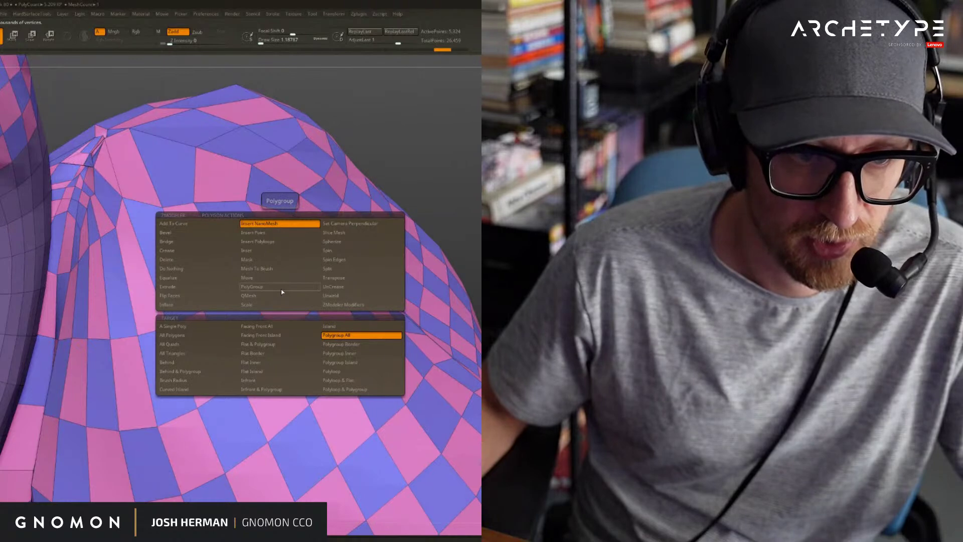
click(259, 288)
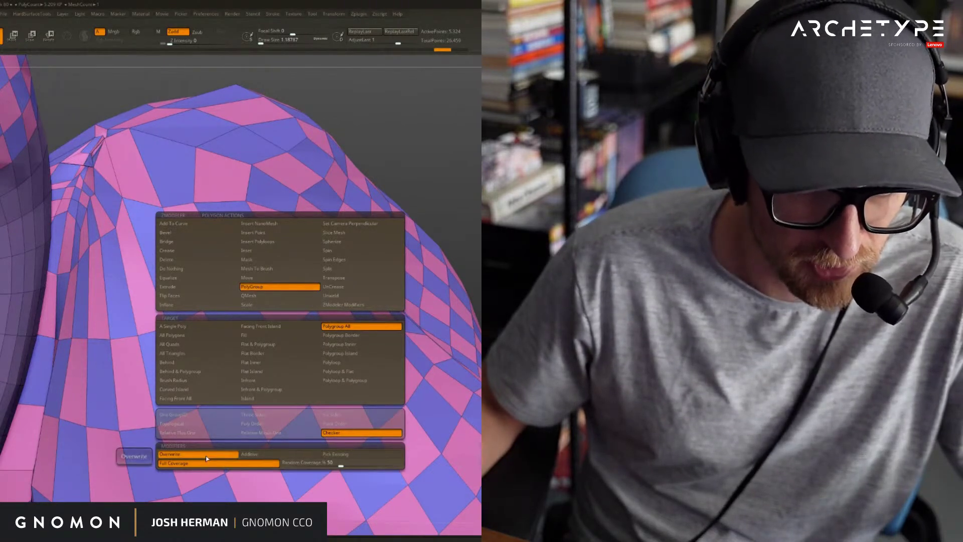
click(349, 455)
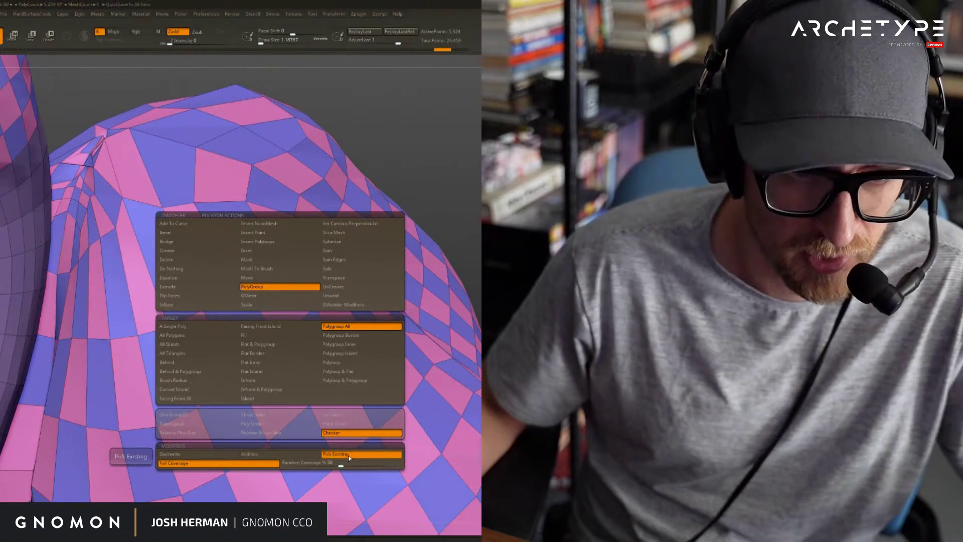
click(264, 224)
key(ctrl+z)
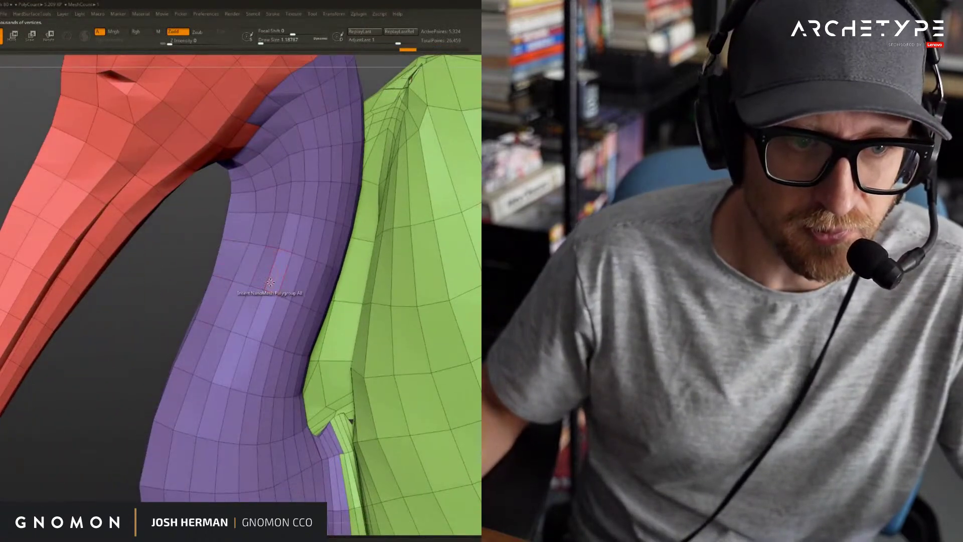
- Split the bird's neck into Checker polygroups with the PolyGroup action on the Polygroup All target
key(space)
click(253, 286)
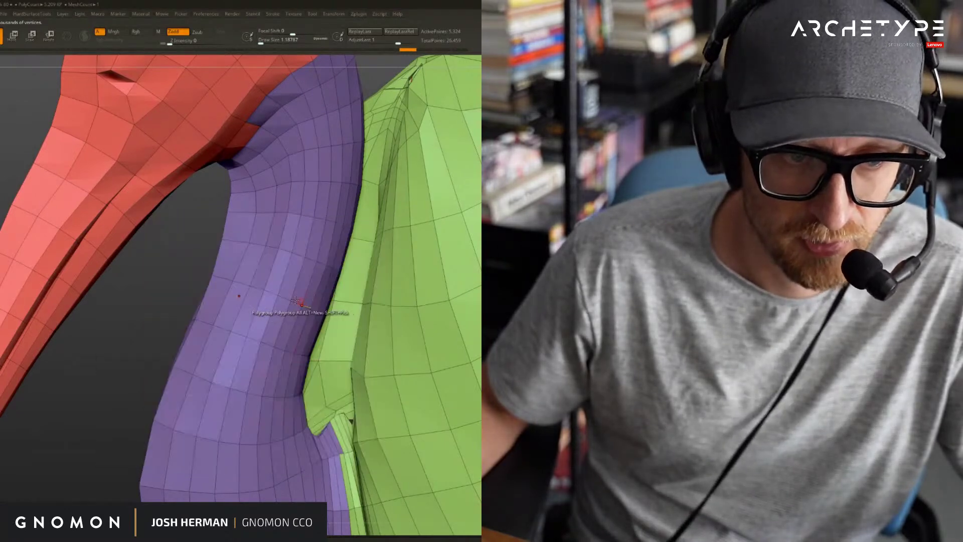
click(260, 304)
mouse_move(176, 301)
mouse_down()
mouse_move(161, 307)
mouse_move(171, 305)
mouse_up()
- Insert NanoMesh feathers on one of the neck's checker polygroups, inspect them, and undo the insertion
key(space)
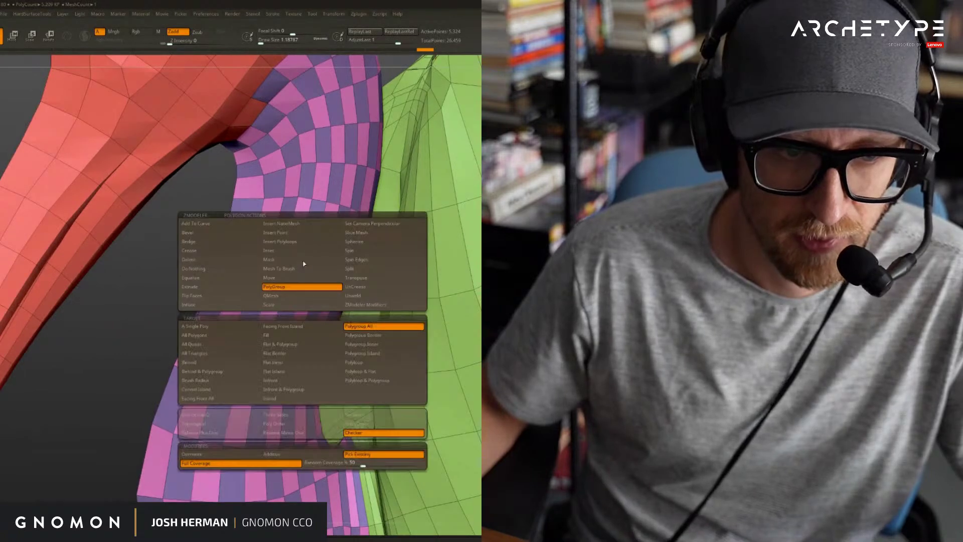
click(290, 225)
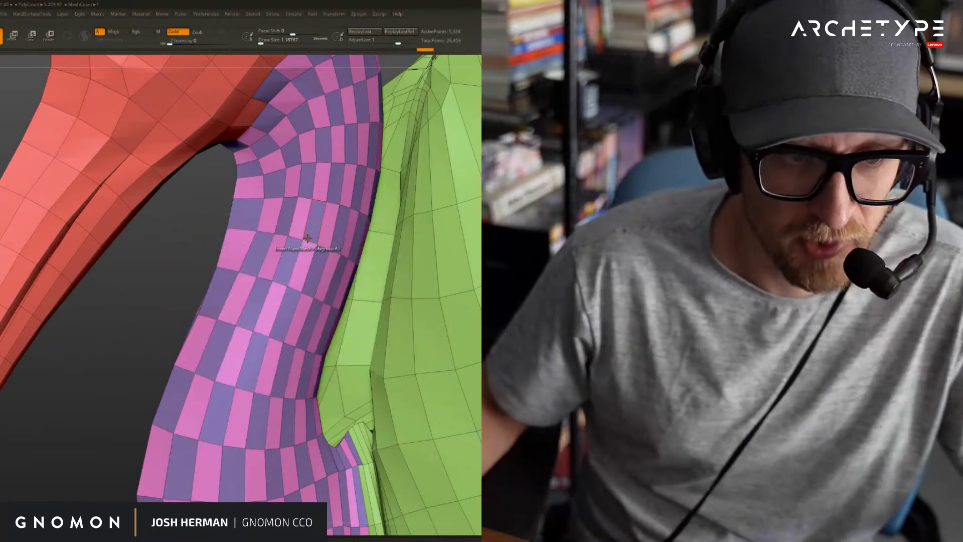
click(306, 265)
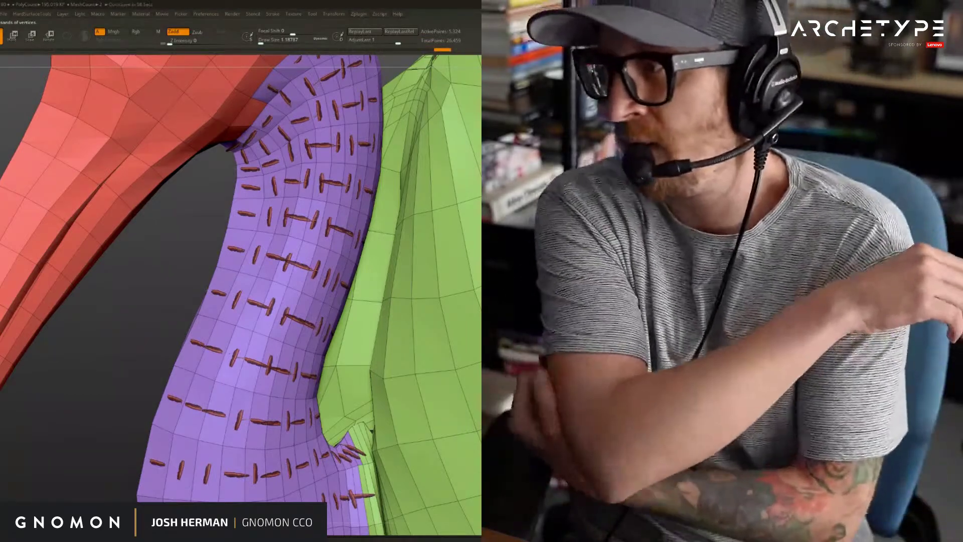
key(ctrl+z)
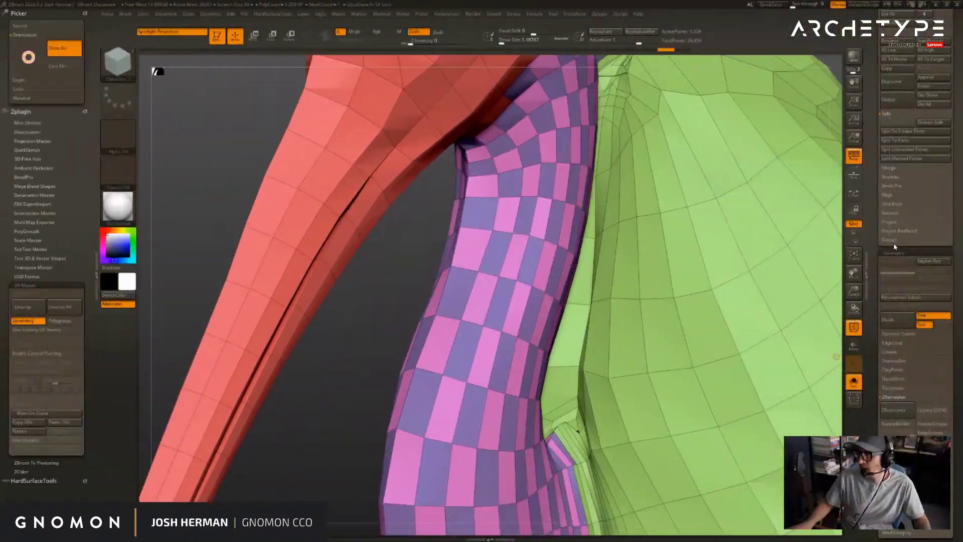
drag(386, 249, 363, 250)
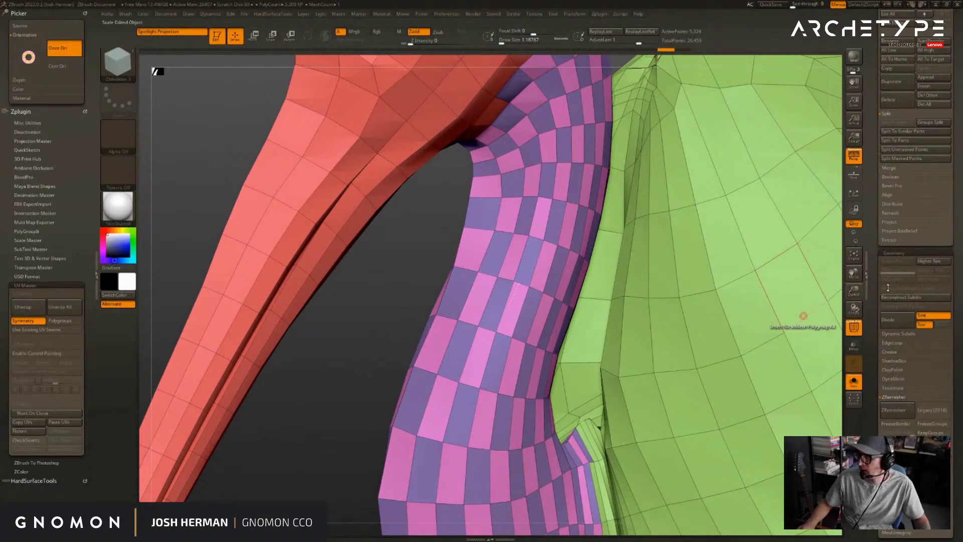
alt+drag(382, 359, 284, 389)
- Switch from the bird to the PM3D_Plane3D_2 feather tool, frame the feather, and review its subtools
drag(875, 75, 818, 164)
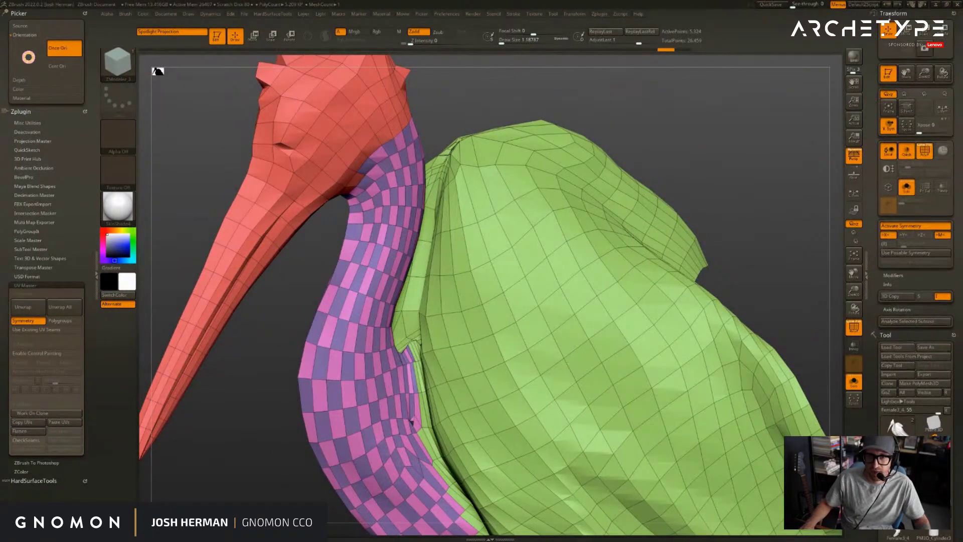
click(891, 13)
click(897, 182)
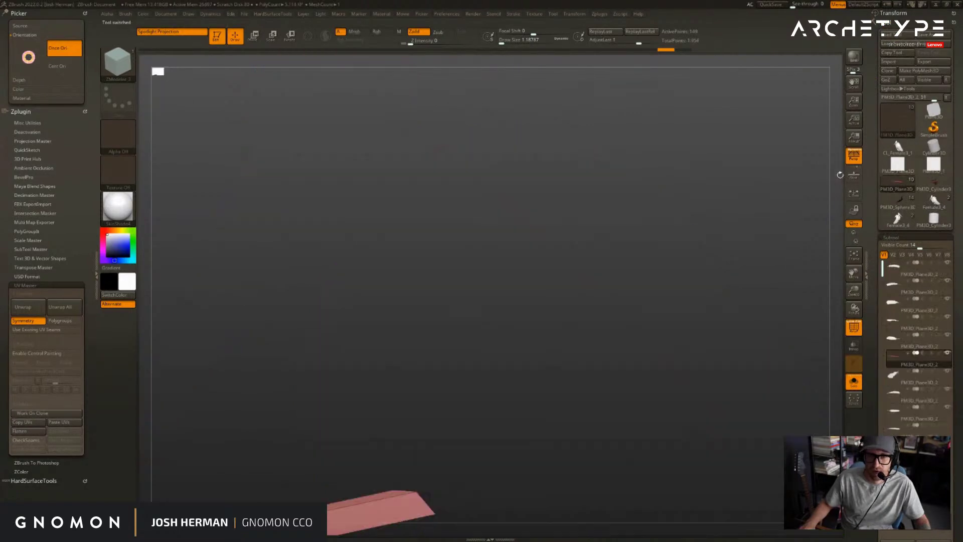
mouse_move(695, 127)
mouse_down()
mouse_move(589, 114)
mouse_move(480, 118)
mouse_move(527, 130)
mouse_up()
drag(877, 402, 873, 300)
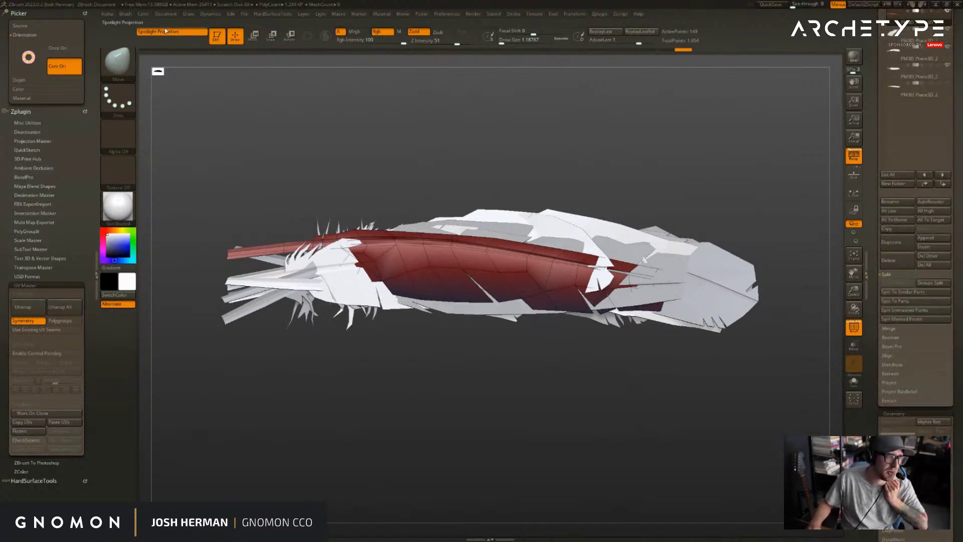
- Compare the stored feather insert brushes InsertMesh_3, InsertMesh_1 and InsertMesh_2
click(123, 14)
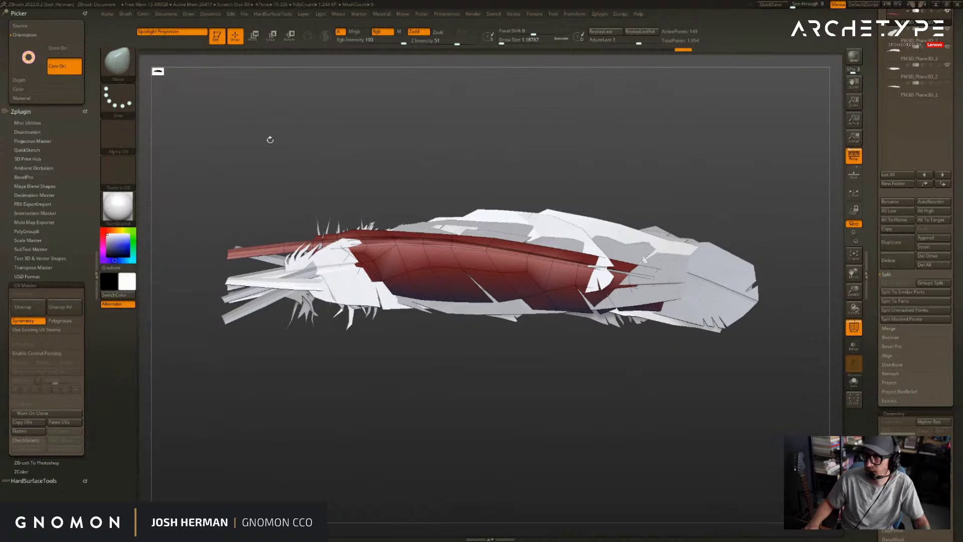
click(120, 75)
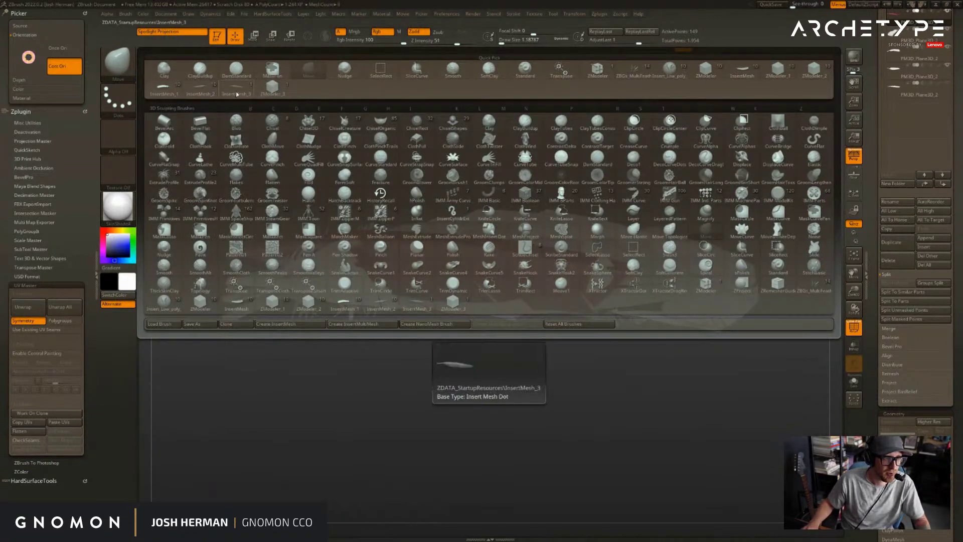
click(416, 300)
click(125, 75)
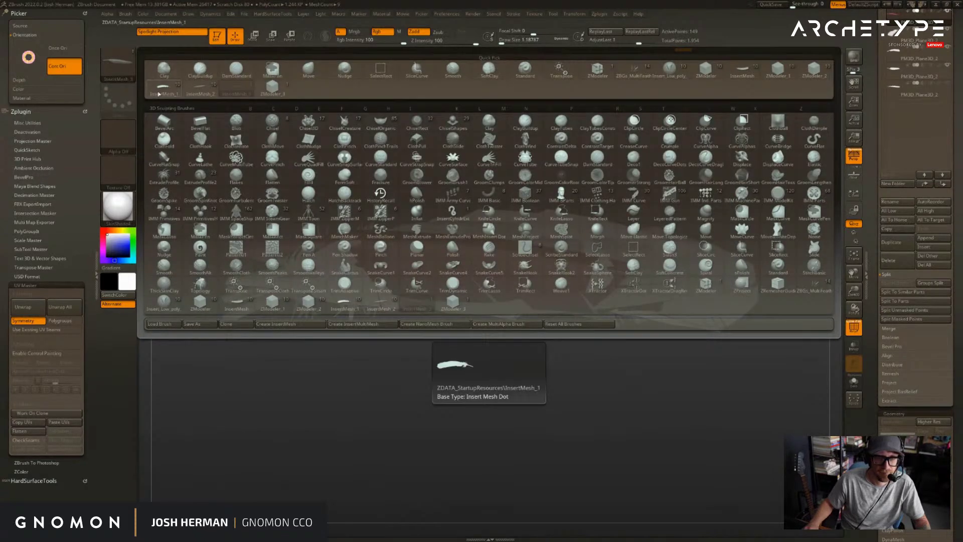
click(159, 94)
click(129, 73)
click(166, 74)
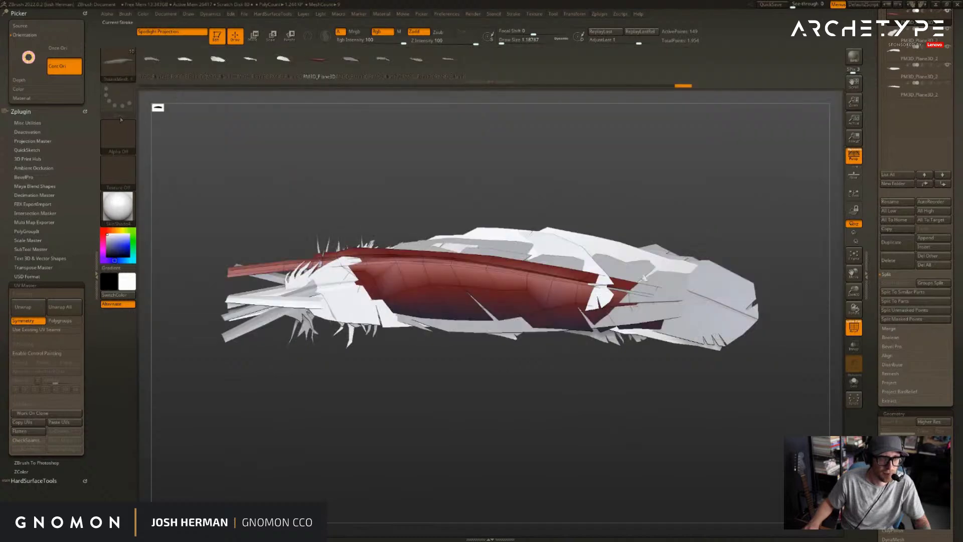
- Save the InsertMesh_3 feather brush to disk as its own brush file
click(116, 63)
click(191, 89)
click(130, 74)
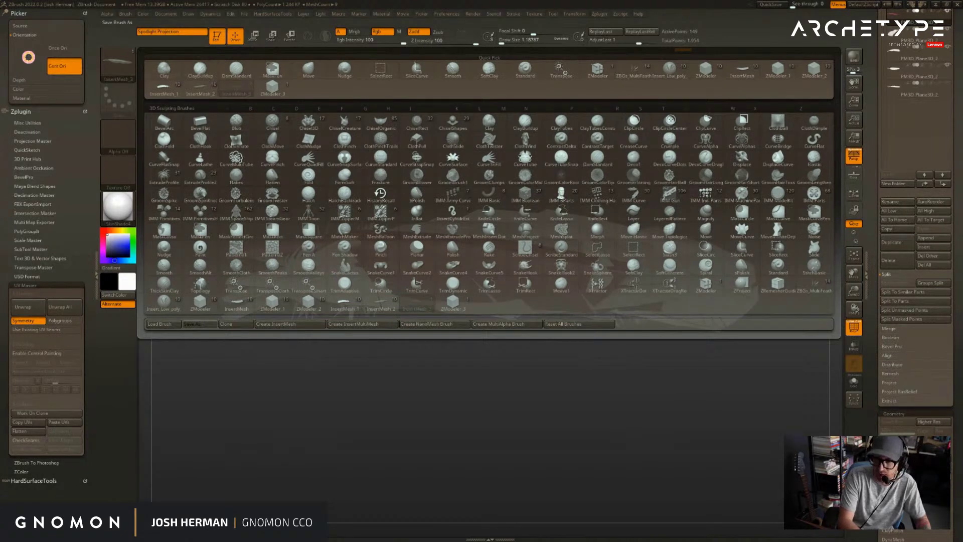
click(175, 88)
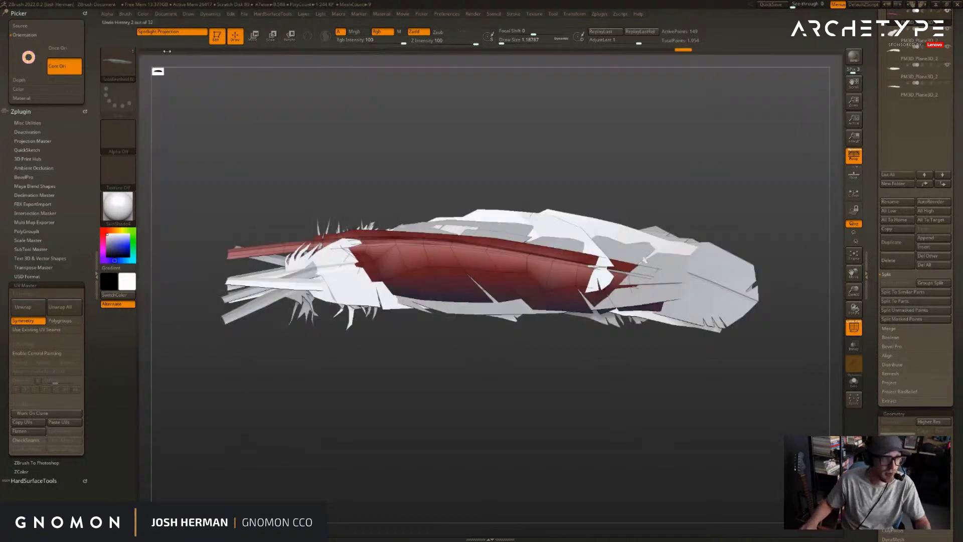
- Select the multi-feather InsertMesh_2 brush and save it to disk as a brush file
key(b)
click(176, 88)
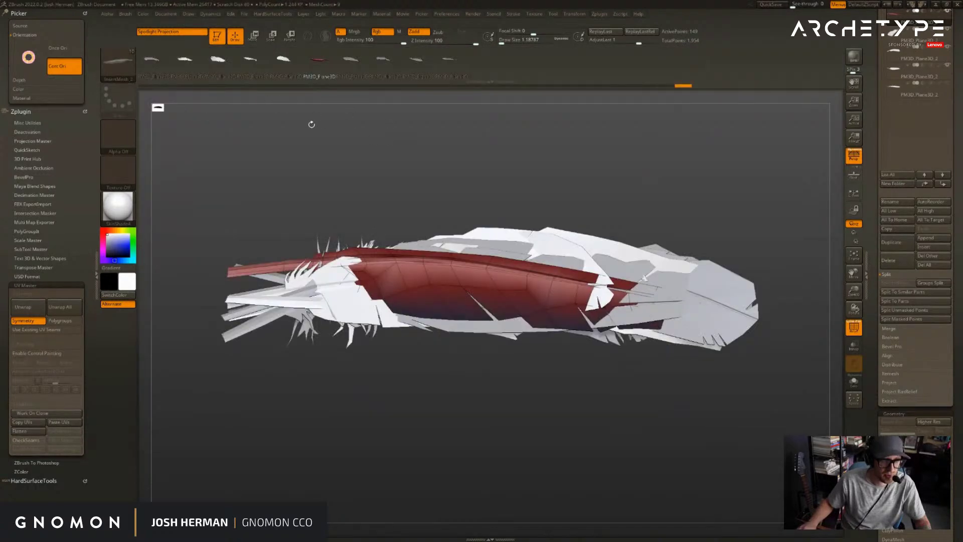
click(118, 63)
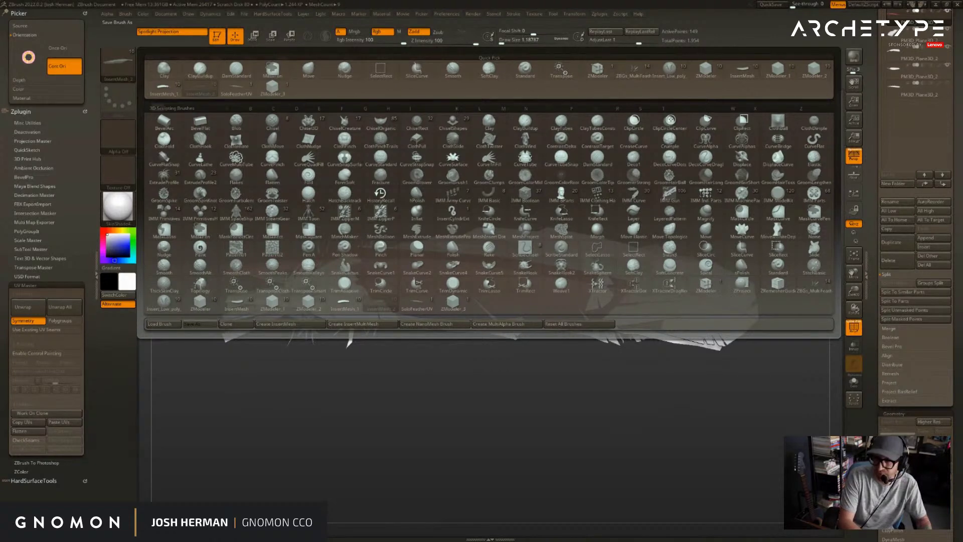
key(Return)
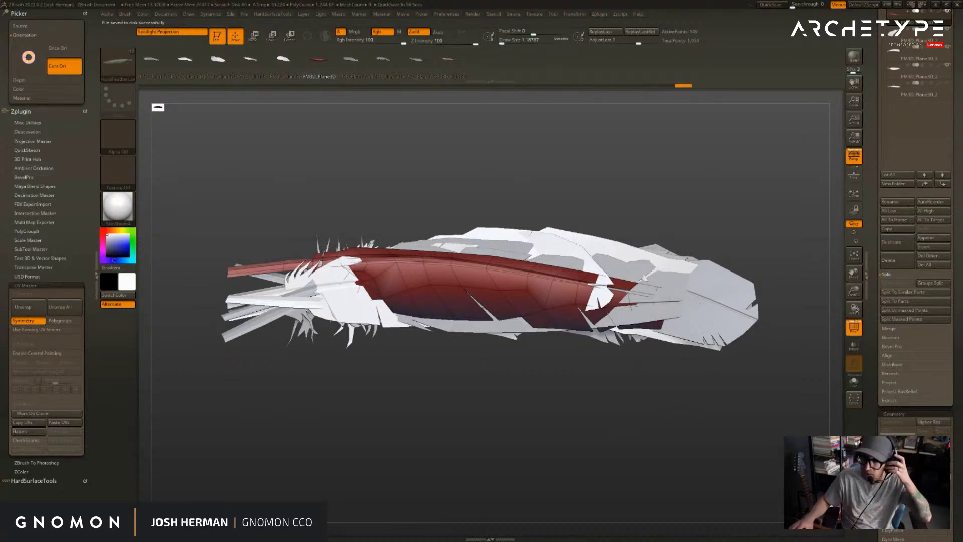
- Switch from the feather to the Female3_3 bird tool and inspect its head, neck and body polygroups
drag(869, 125, 872, 219)
click(934, 200)
key(f)
drag(669, 196, 577, 258)
click(919, 269)
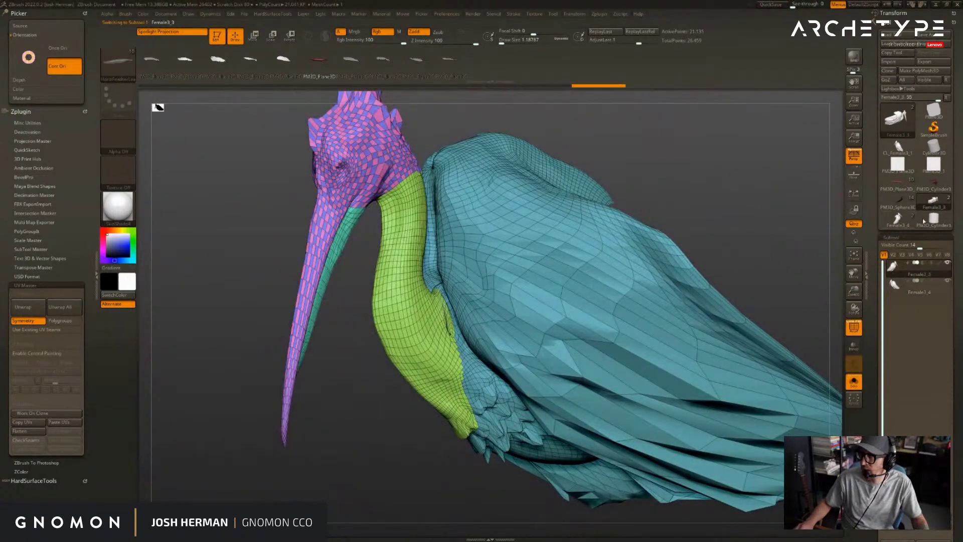
drag(729, 175, 766, 171)
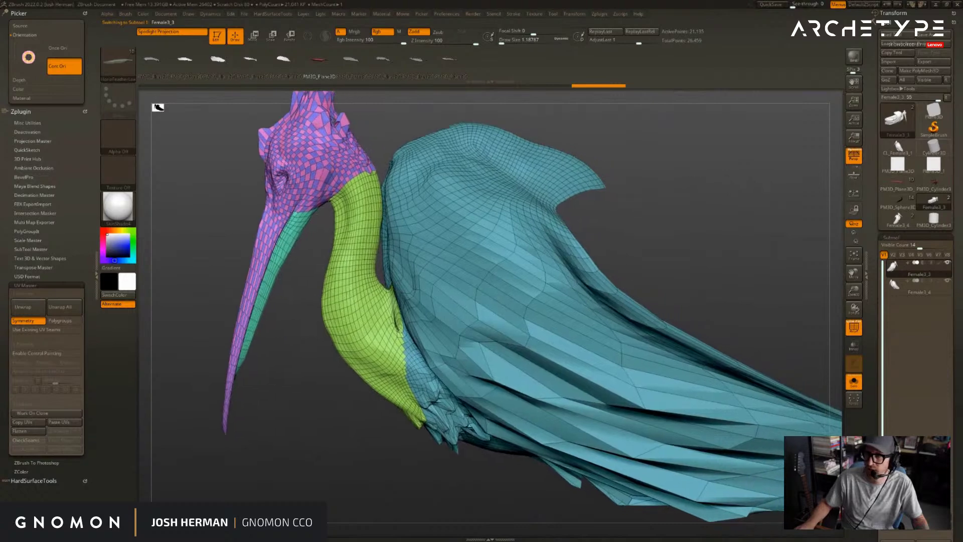
drag(787, 233, 760, 202)
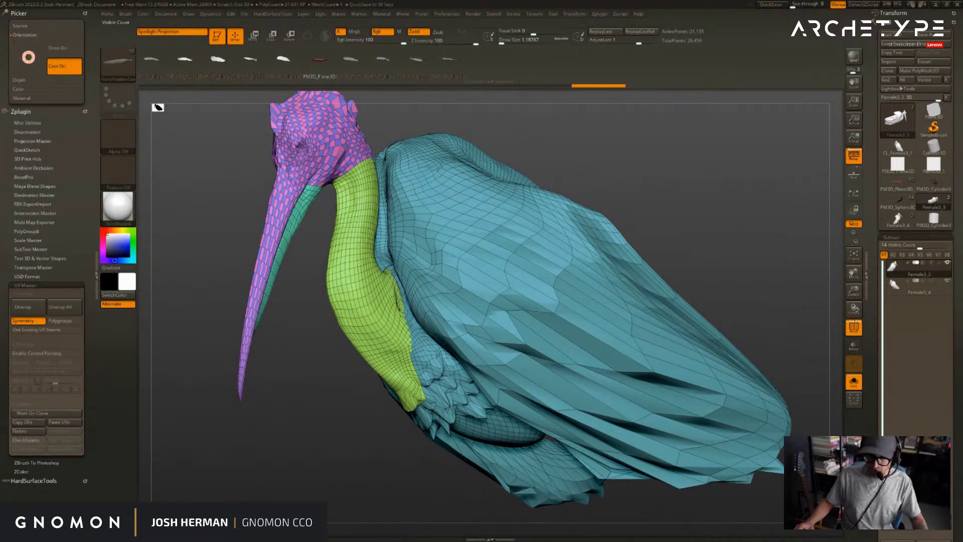
drag(708, 208, 704, 203)
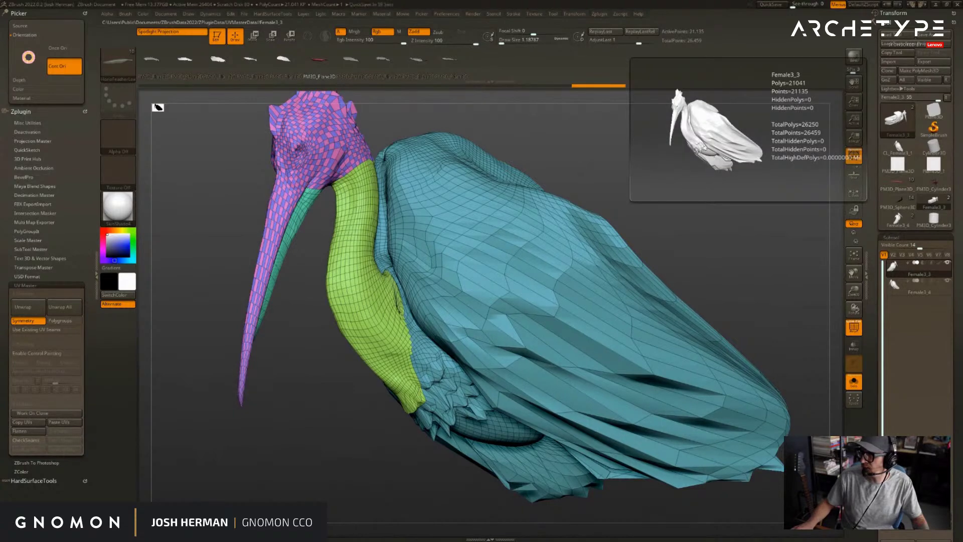
drag(794, 283, 735, 261)
drag(750, 208, 776, 210)
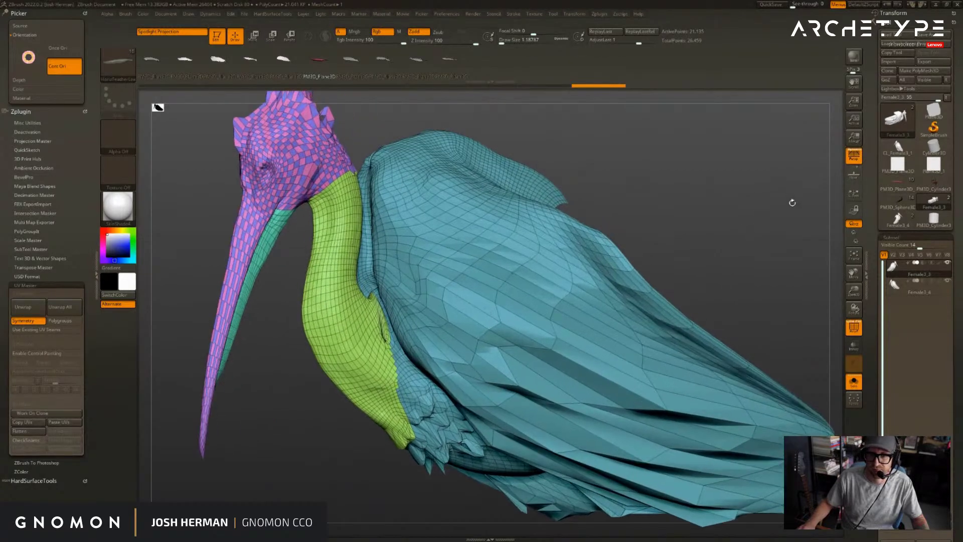
- Convert the Female3_3 bird into a separate PolyMesh3D and frame its head
click(923, 70)
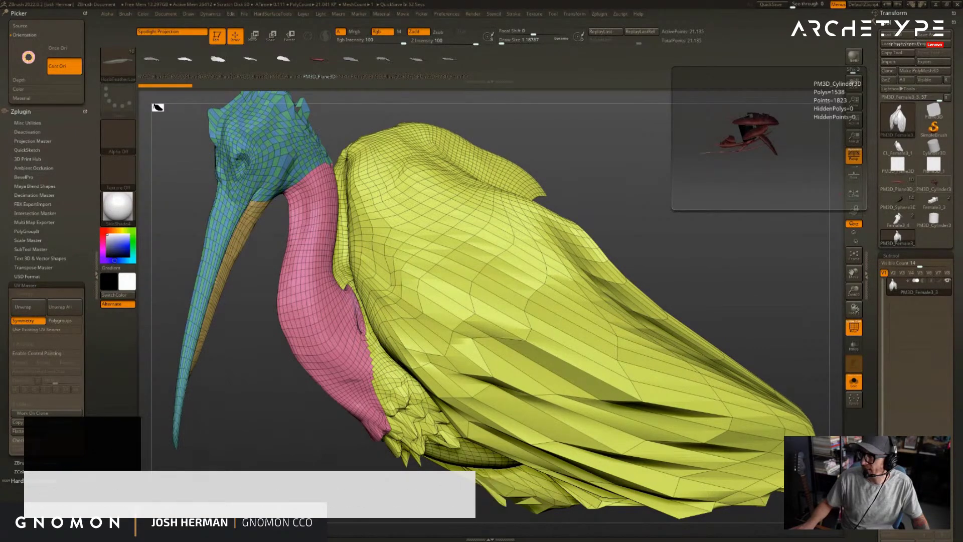
drag(627, 195, 644, 199)
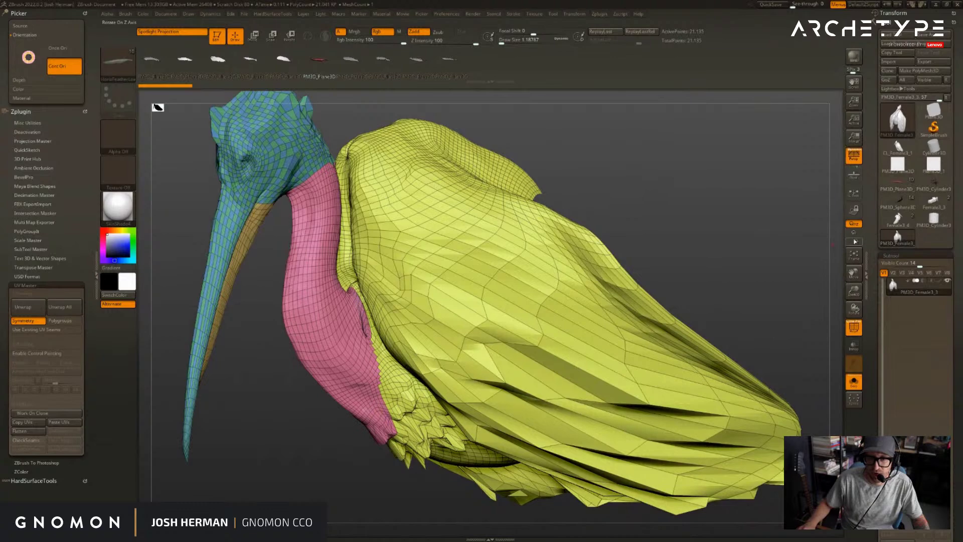
mouse_move(751, 201)
alt+mouse_down()
mouse_move(868, 275)
mouse_move(874, 321)
alt+mouse_up()
- Insert NanoMesh feathers across one of the head's polygroups with the ZModeler_3 brush, and undo the insertion
drag(469, 229, 616, 256)
key(ctrl+z)
mouse_move(548, 126)
mouse_down()
mouse_move(590, 131)
mouse_move(540, 144)
mouse_up()
key(b)
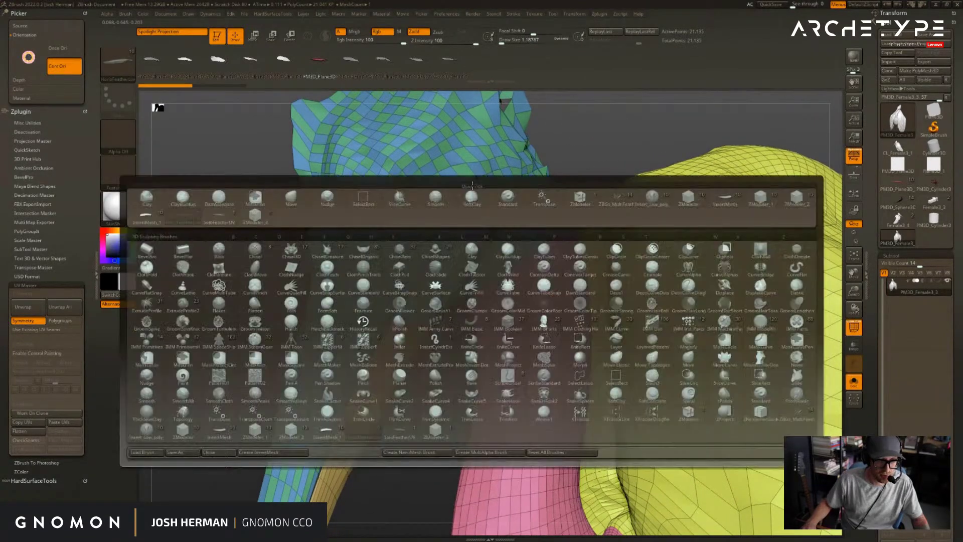
click(256, 217)
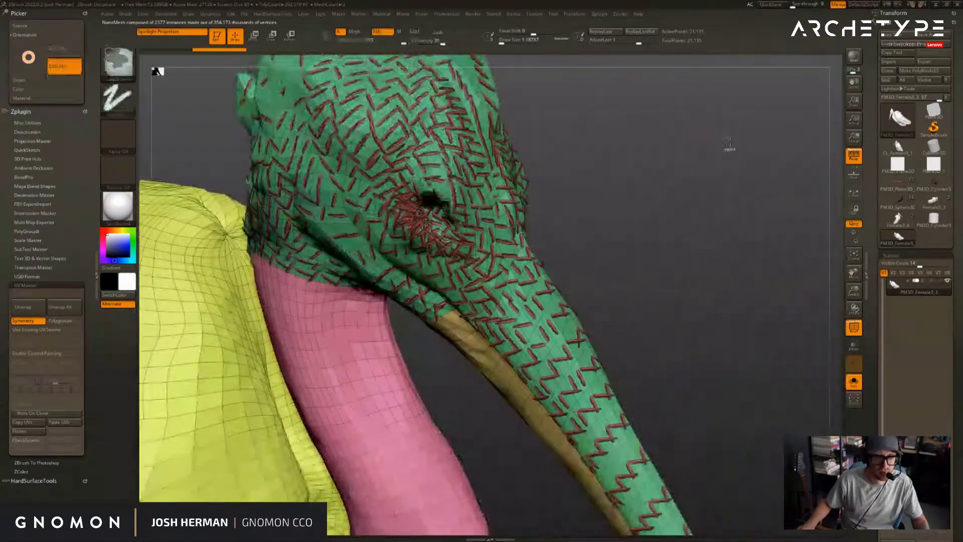
key(ctrl+z)
alt+drag(729, 143, 748, 153)
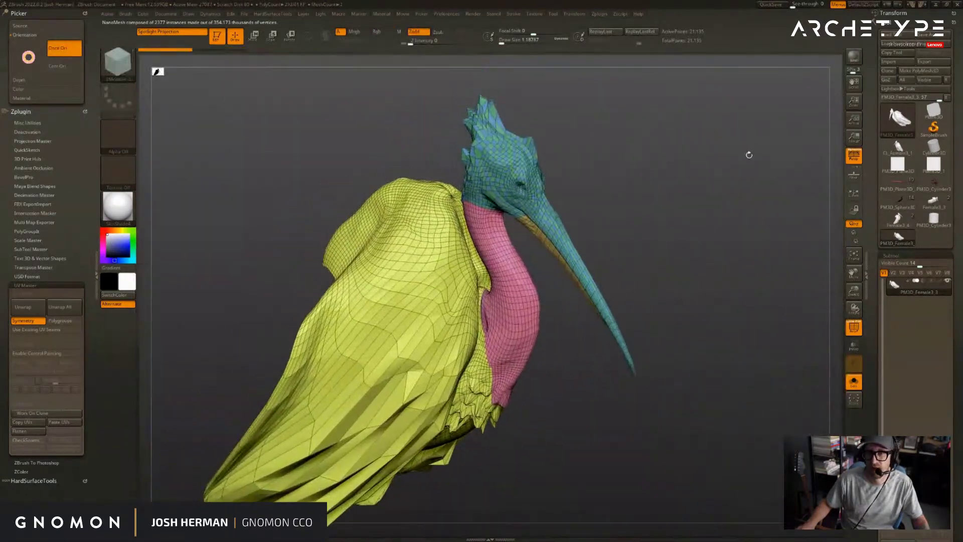
- Switch to the PM3D_Sphere3D2_2 tool of the seated bird character and examine the polygroups on its long cloak
click(893, 183)
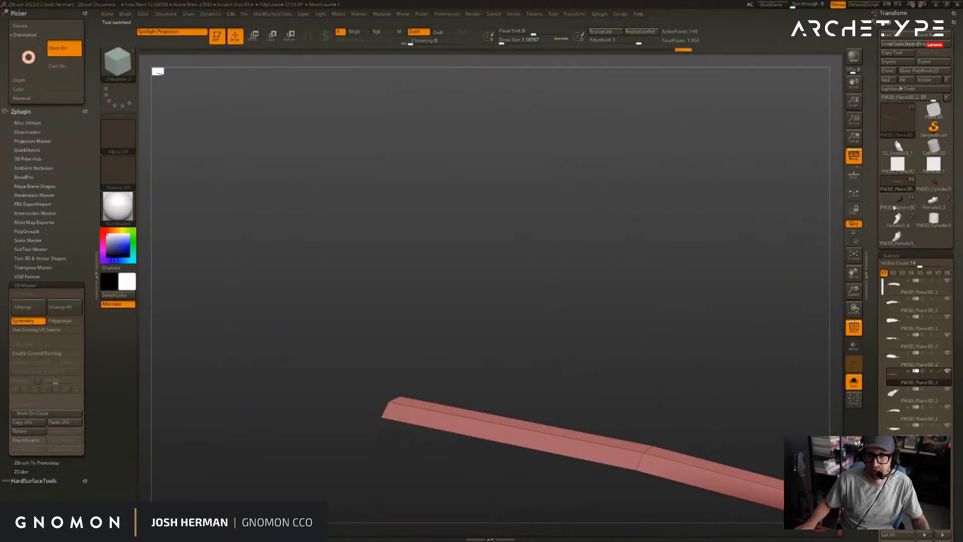
click(735, 178)
mouse_move(735, 178)
alt+mouse_down()
mouse_move(702, 161)
mouse_move(445, 134)
mouse_move(460, 135)
mouse_move(566, 397)
alt+mouse_up()
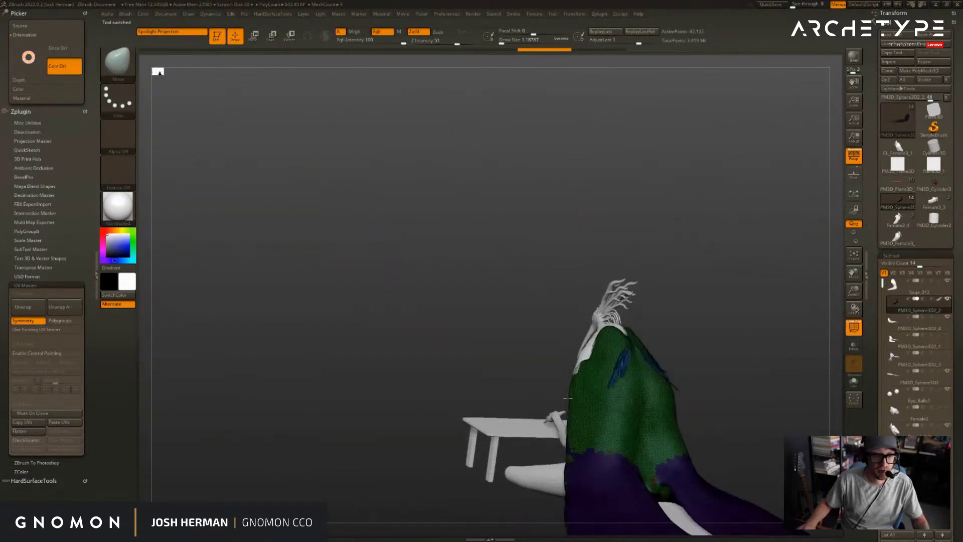
drag(755, 336, 787, 314)
click(823, 289)
click(793, 245)
alt+drag(794, 245, 705, 243)
ctrl+shift+click(620, 252)
key(space)
click(703, 257)
mouse_move(657, 229)
alt+mouse_down()
mouse_move(738, 243)
mouse_move(642, 207)
mouse_move(652, 220)
alt+mouse_up()
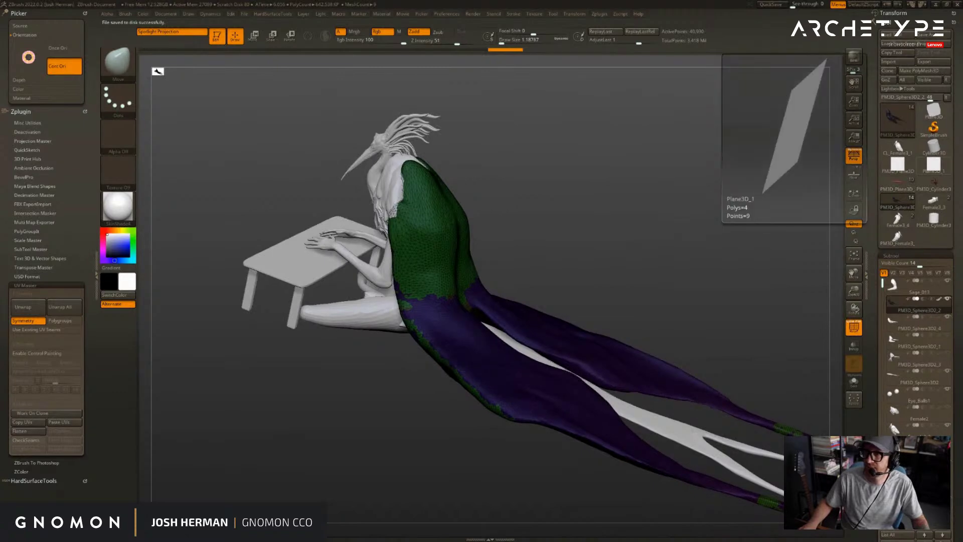
drag(719, 215, 671, 203)
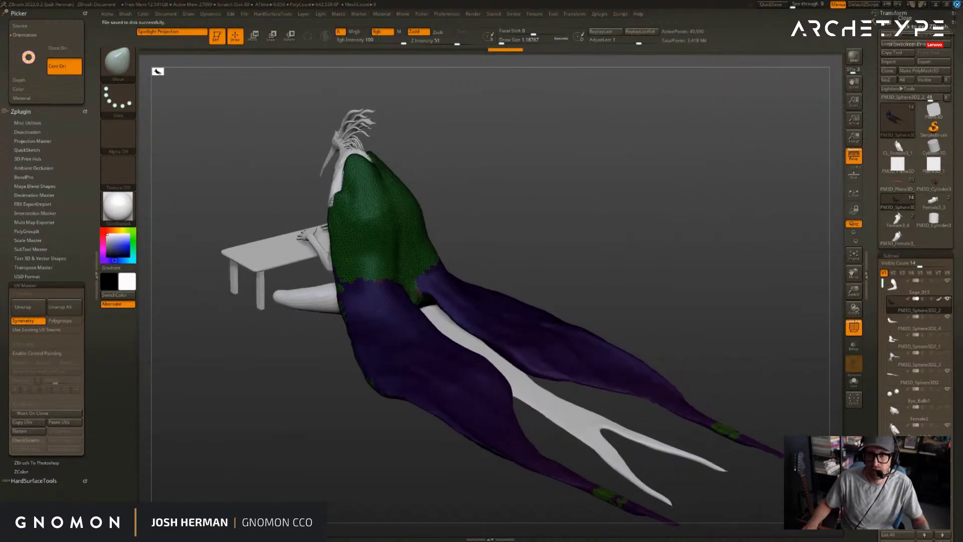
- Quit ZBrush, relaunch it over the Unreal Engine scene, and dismiss the Home Page
click(958, 5)
click(502, 294)
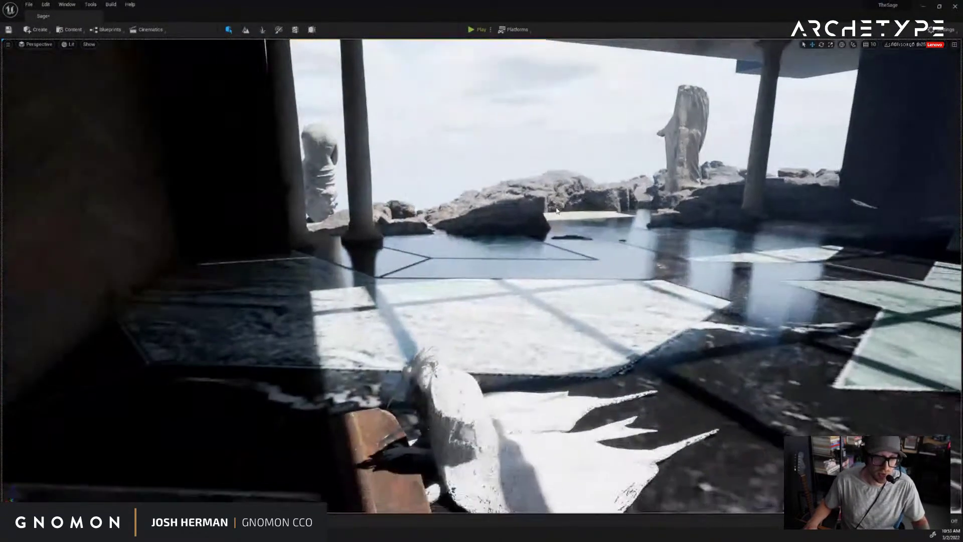
right_drag(556, 212, 497, 204)
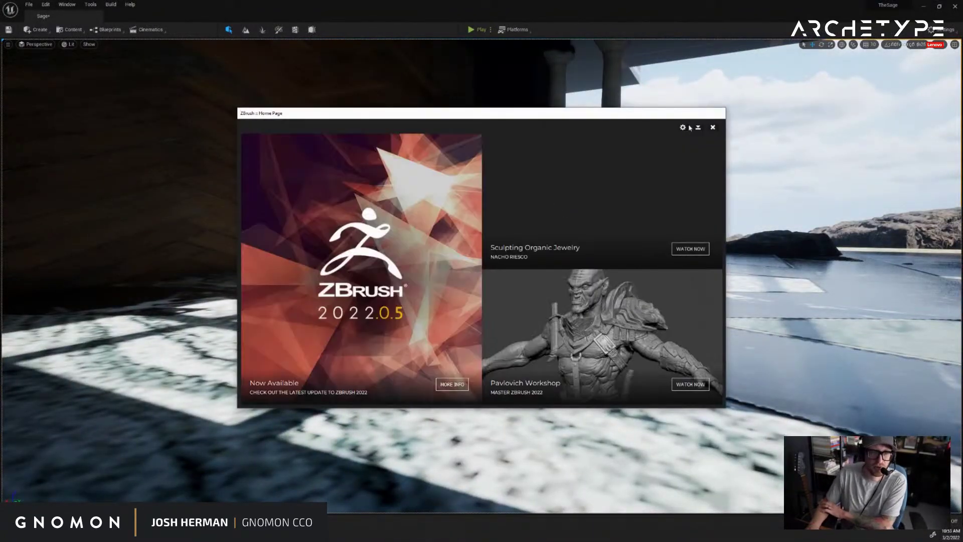
click(712, 129)
- Examine the seated bird character and its cloak from several angles in the Unreal Engine scene
right_drag(673, 129, 708, 145)
right_drag(373, 291, 386, 299)
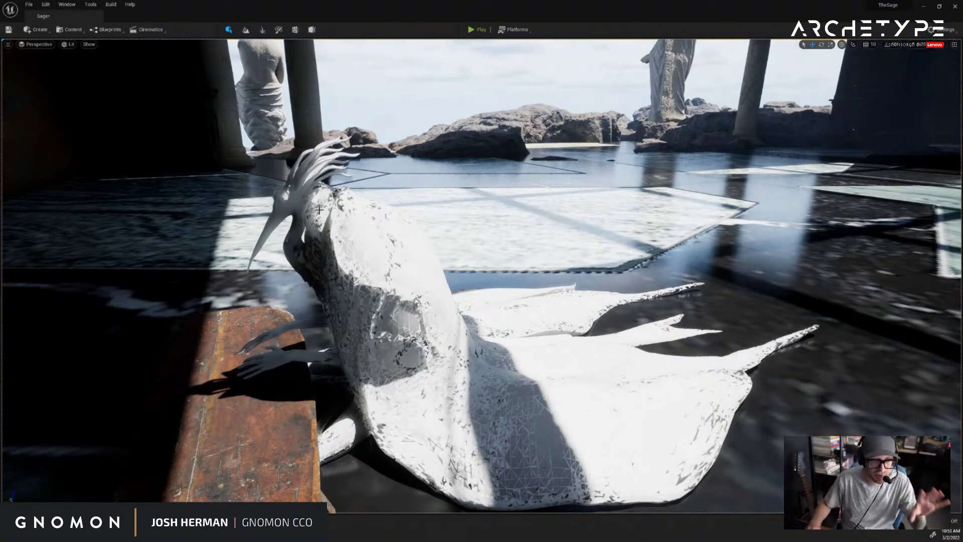
mouse_move(343, 214)
right_down()
mouse_move(439, 231)
mouse_move(783, 228)
right_up()
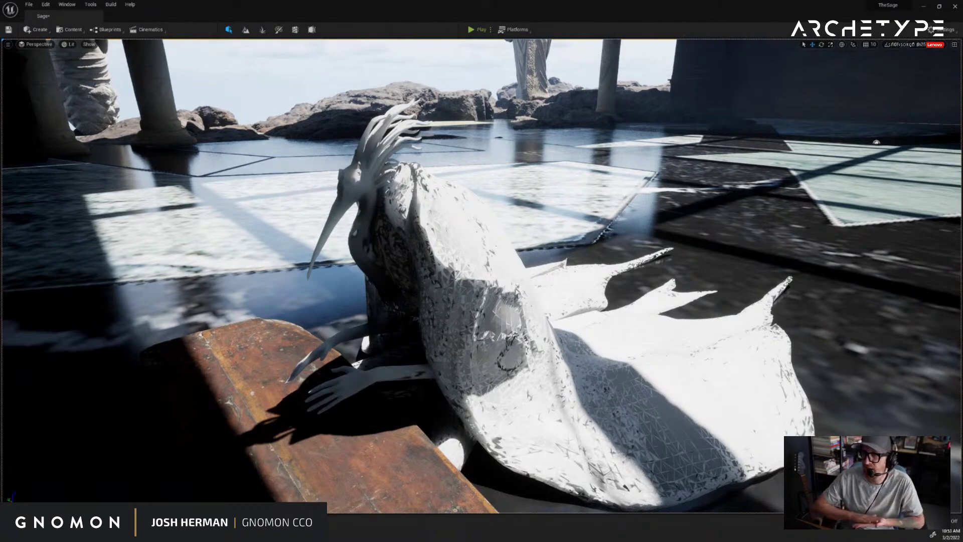
- Switch back to ZBrush, hide LightBox, and resize the document to fill the canvas area
key(alt+Tab)
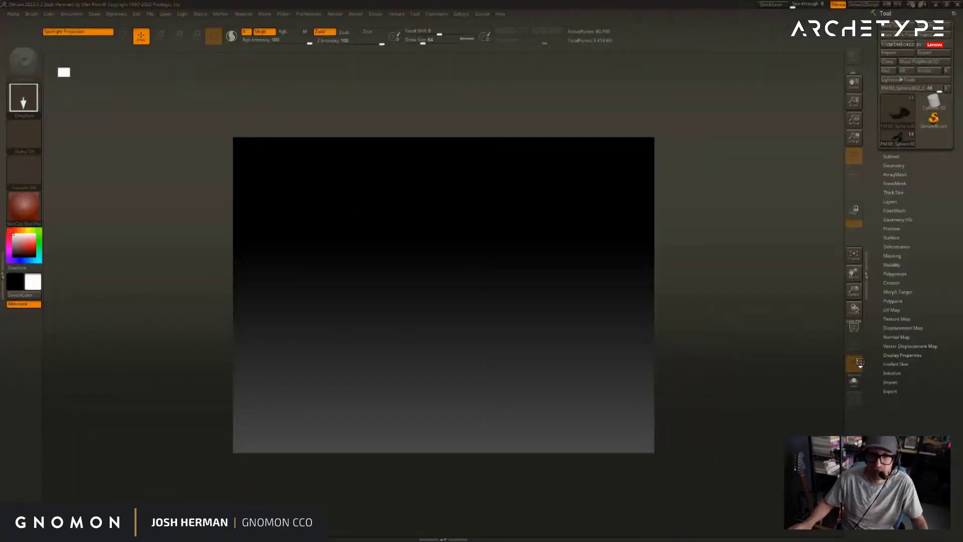
key(comma)
key(comma)
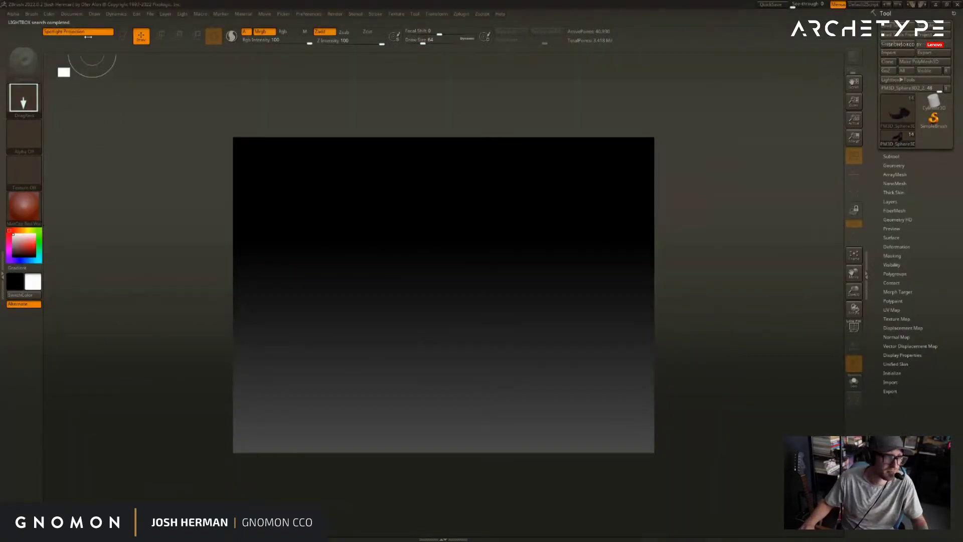
click(72, 13)
click(88, 108)
- Set the active material to the white skin shader and soften the document's background gradient
click(33, 207)
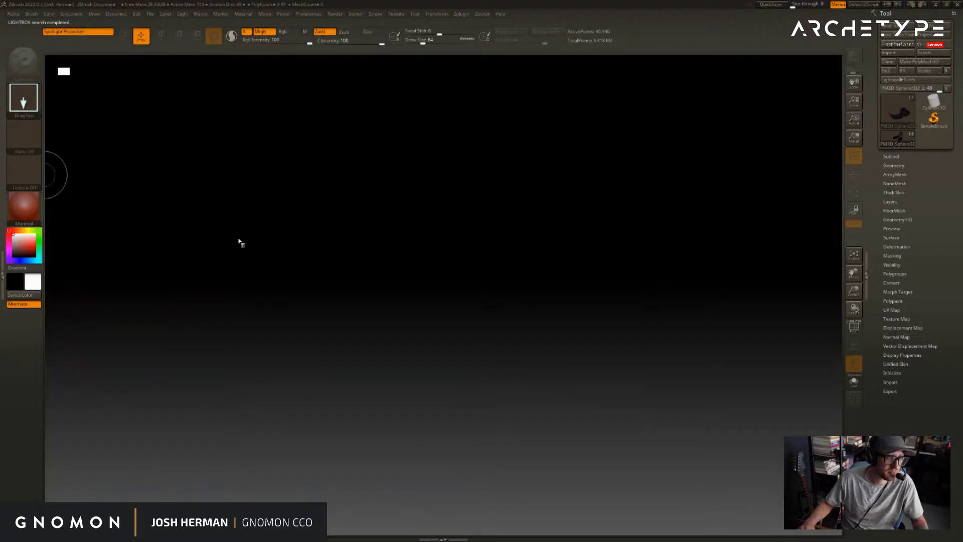
click(213, 213)
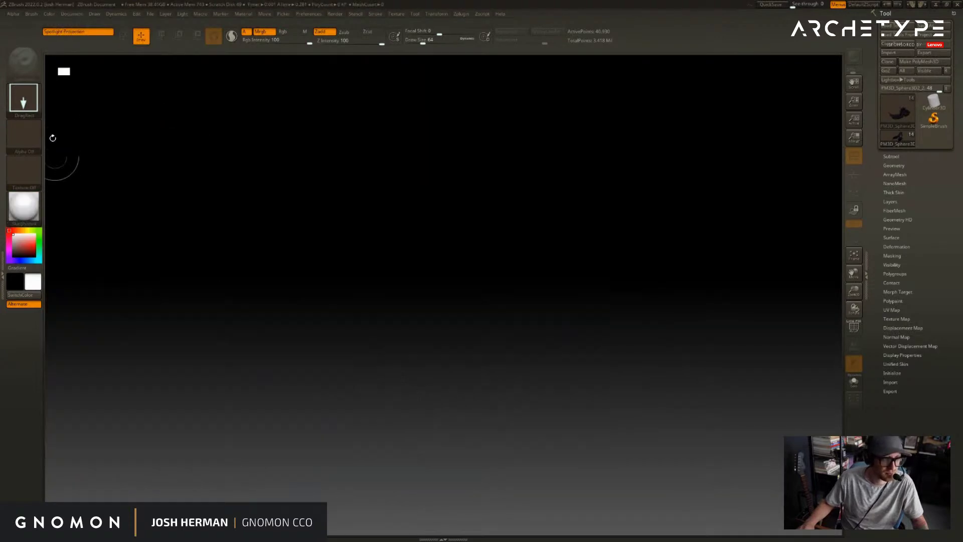
click(72, 13)
drag(143, 169, 134, 169)
- Place the seated bird character on the canvas, enter Edit mode, and turn it to a side view
drag(480, 316, 482, 366)
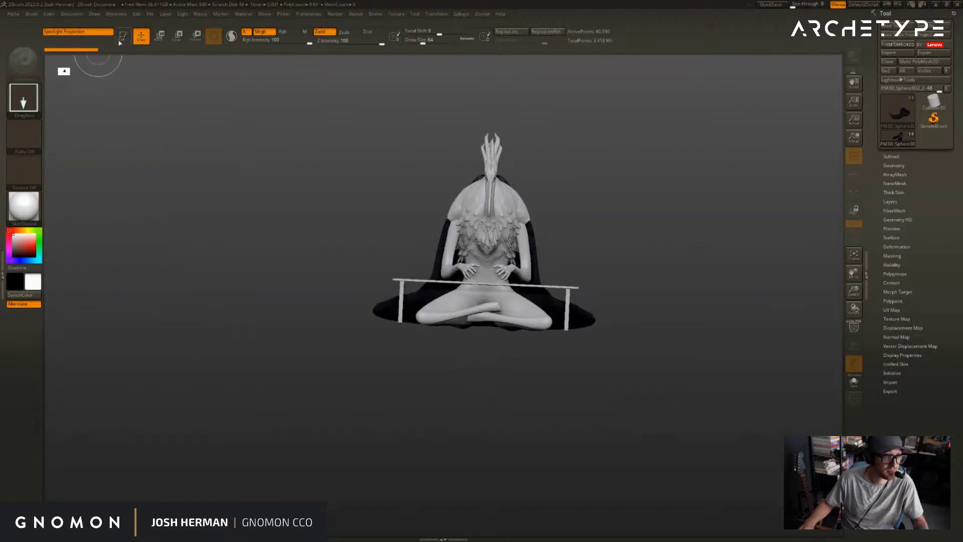
key(t)
mouse_move(273, 118)
mouse_down()
mouse_move(161, 137)
mouse_move(673, 144)
mouse_move(667, 221)
mouse_move(721, 218)
mouse_move(737, 204)
mouse_up()
- Turn off the polypaint display on the cloak subtool PM3D_Sphere3D2_2
click(892, 157)
drag(873, 174, 873, 280)
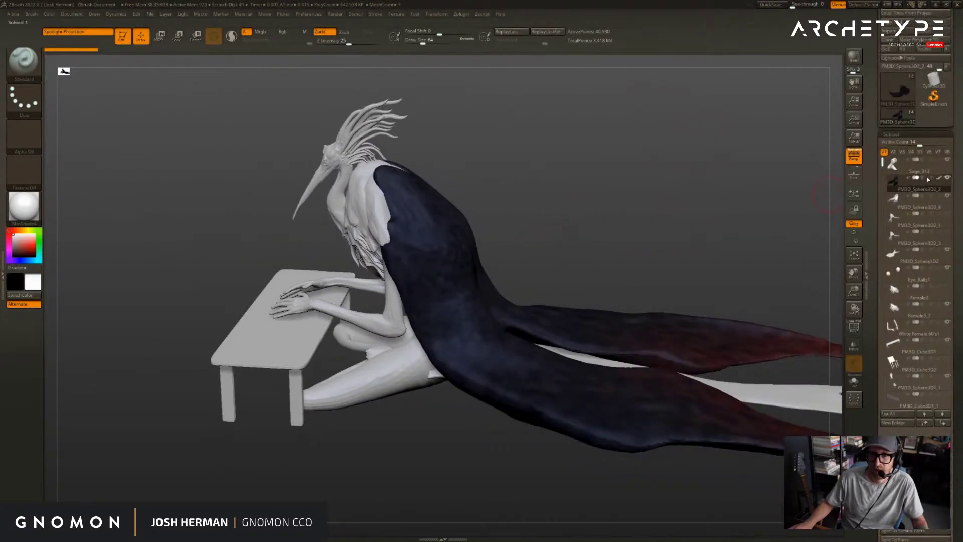
click(939, 177)
alt+right_drag(573, 350, 456, 351)
key(alt+shift+s)
key(alt+shift+s)
- Clone the cloak subtool into a separate tool and display its polyframe
click(887, 40)
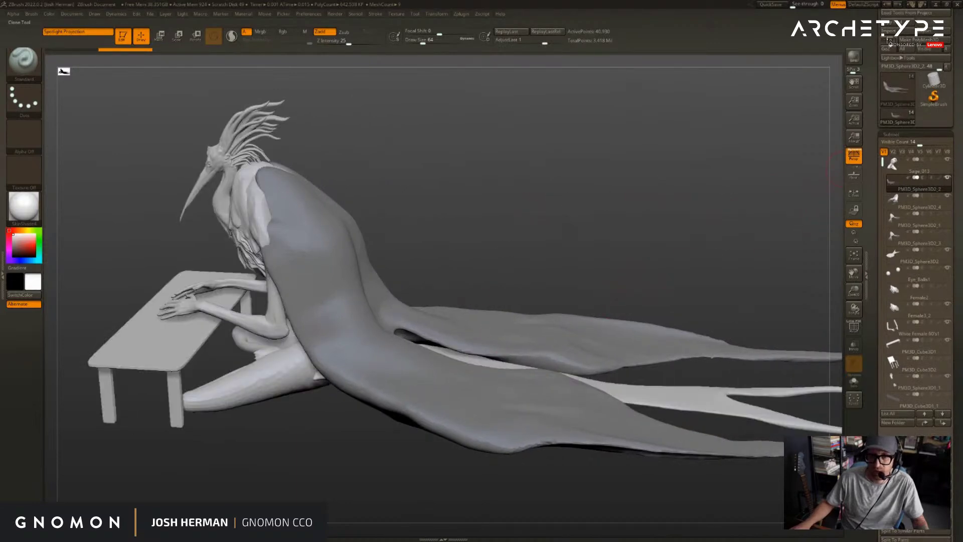
scroll(880, 295, down, 5)
key(shift+f)
alt+drag(673, 231, 567, 170)
- Run ZRemesher on the cloned cloak
alt+drag(670, 235, 599, 290)
click(895, 403)
click(882, 411)
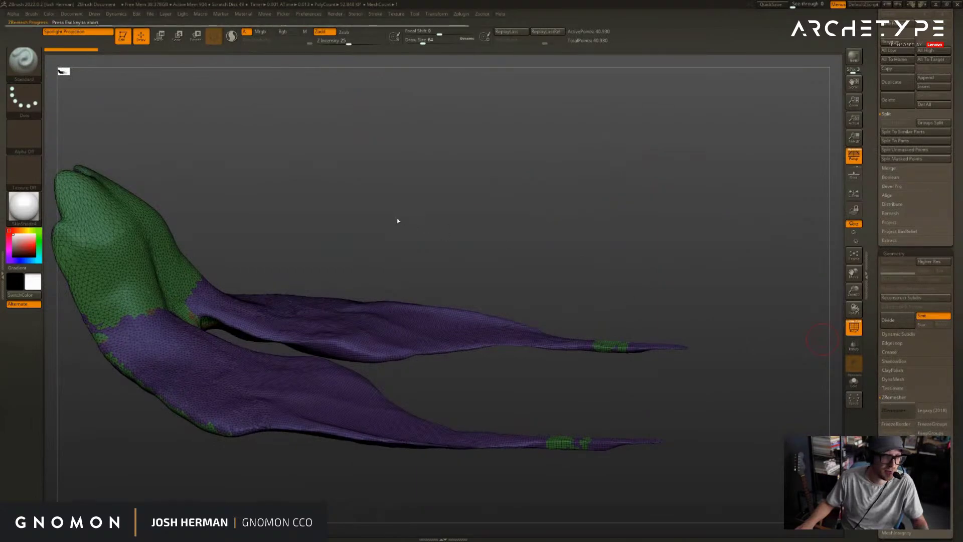
- Undo the remesh and run ZRemesher on the cloned cloak again with a target polygon count of 2.5
drag(398, 219, 666, 206)
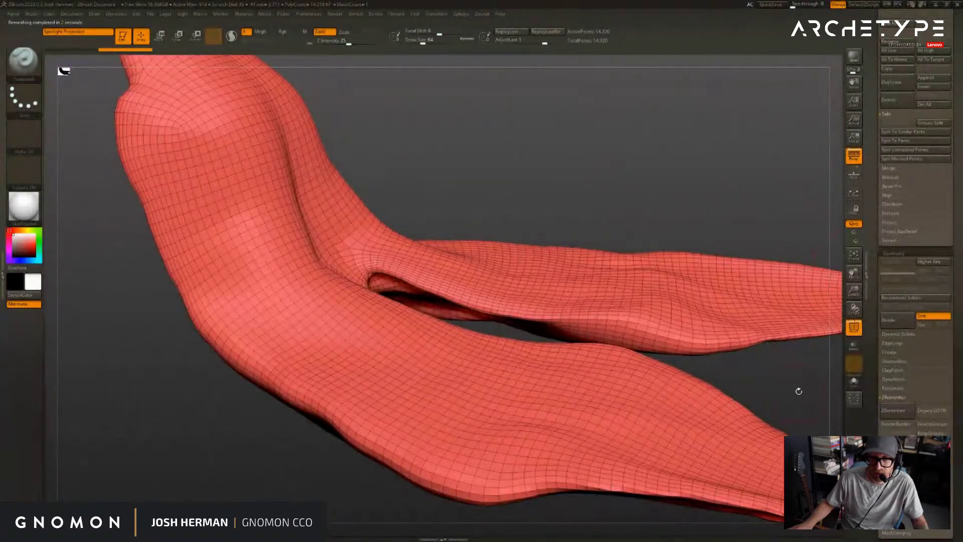
alt+drag(800, 393, 668, 356)
drag(718, 384, 675, 353)
key(ctrl+z)
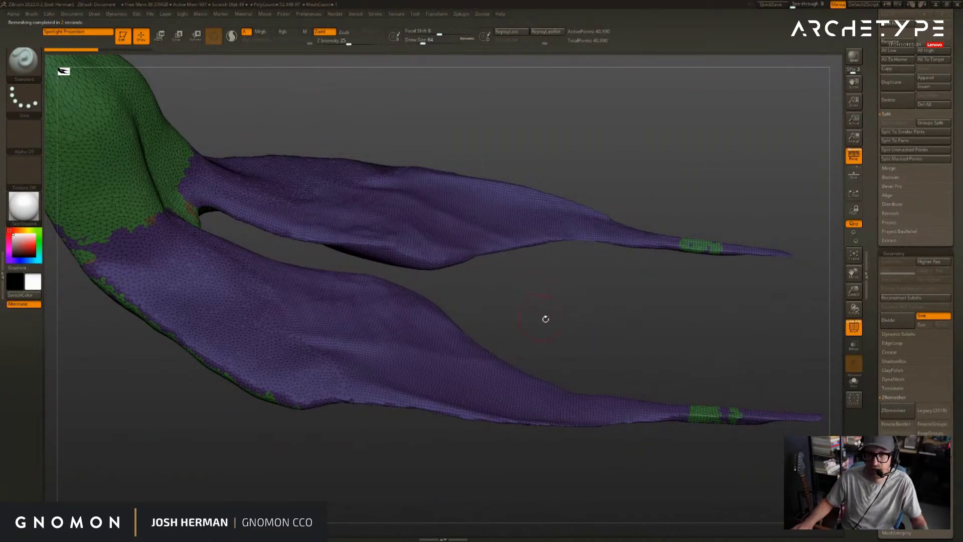
scroll(874, 299, down, 1)
scroll(875, 299, down, 8)
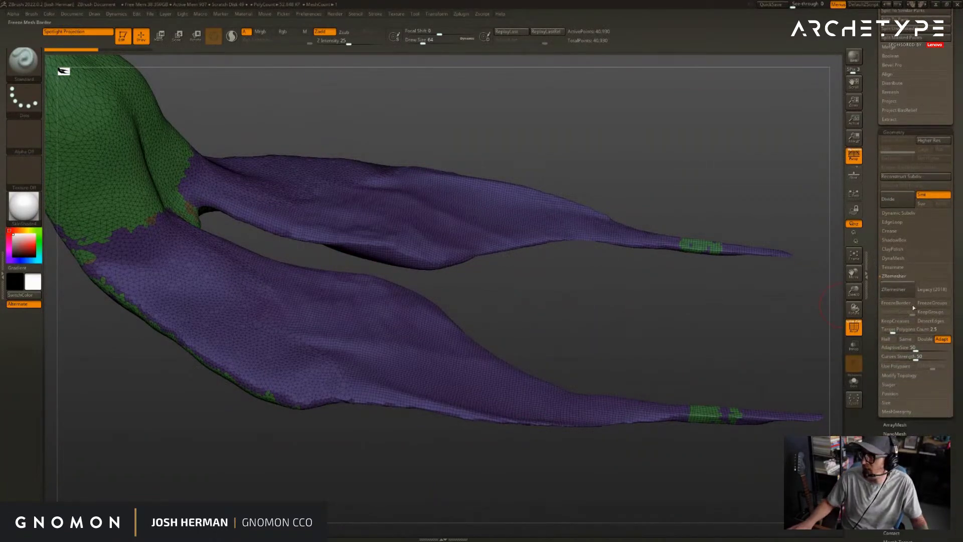
click(903, 290)
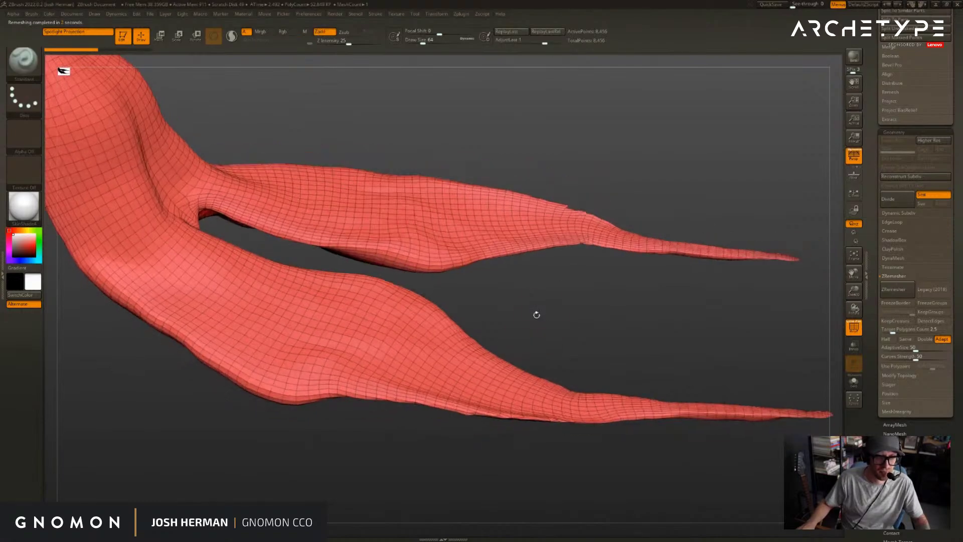
mouse_move(535, 314)
mouse_down()
mouse_move(615, 155)
mouse_move(587, 198)
mouse_move(654, 267)
mouse_move(645, 196)
mouse_up()
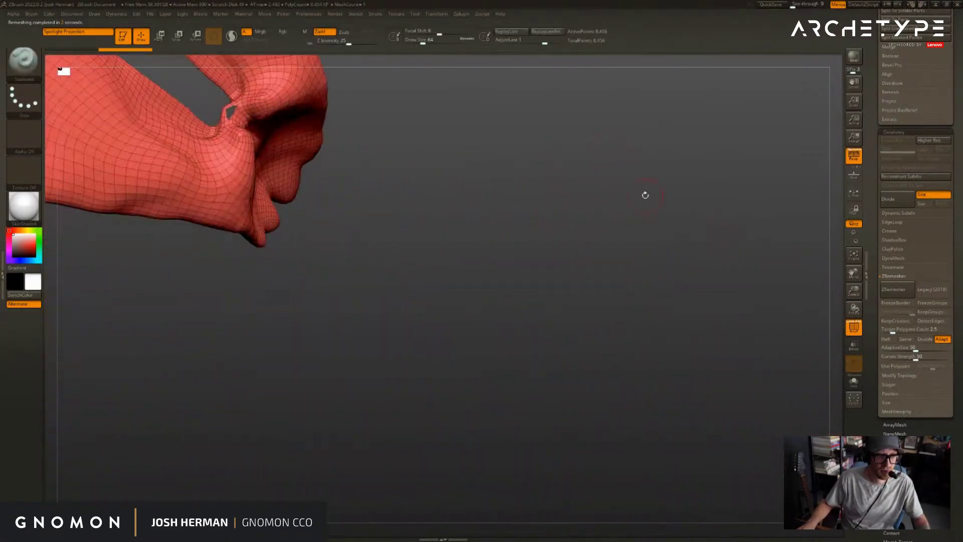
drag(505, 181, 640, 168)
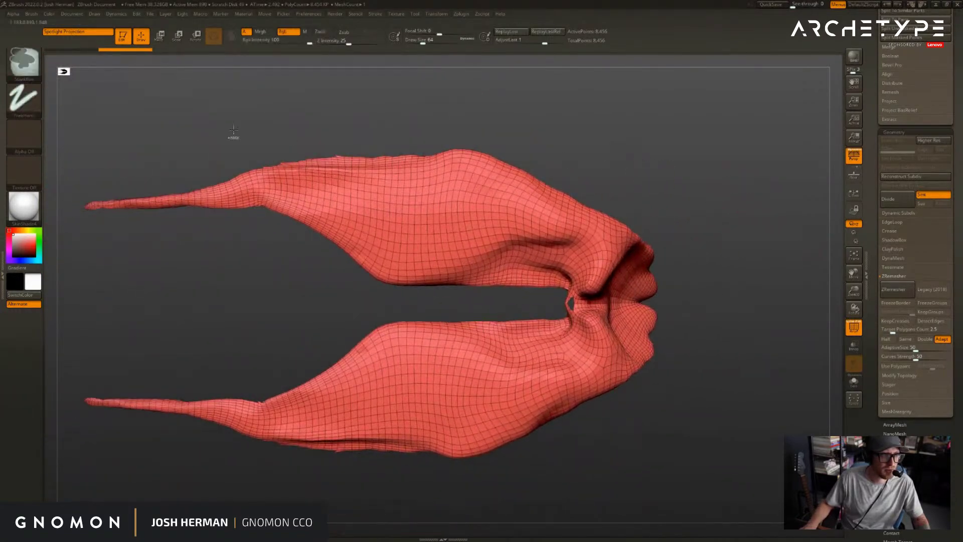
- Open the auto-masking settings of the MaskPen brush
key(ctrl)
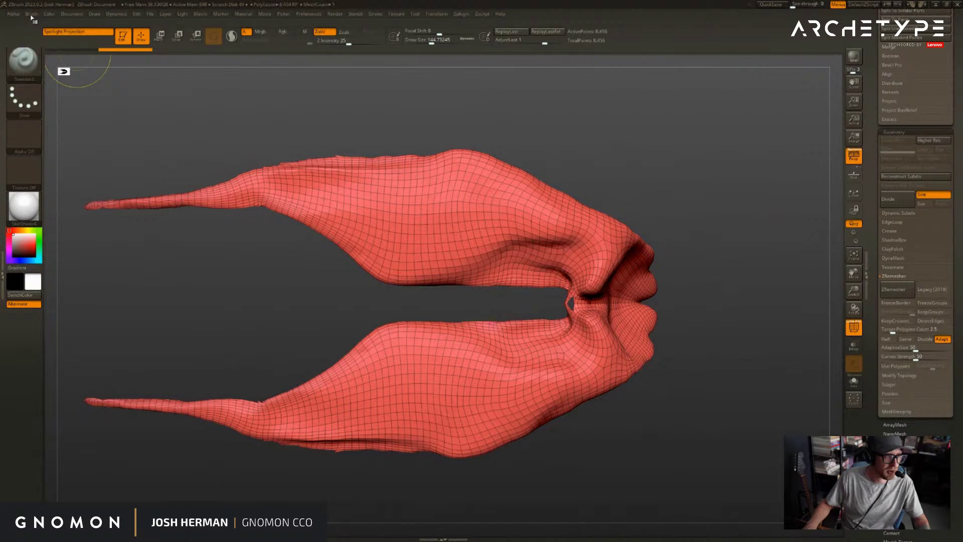
click(31, 15)
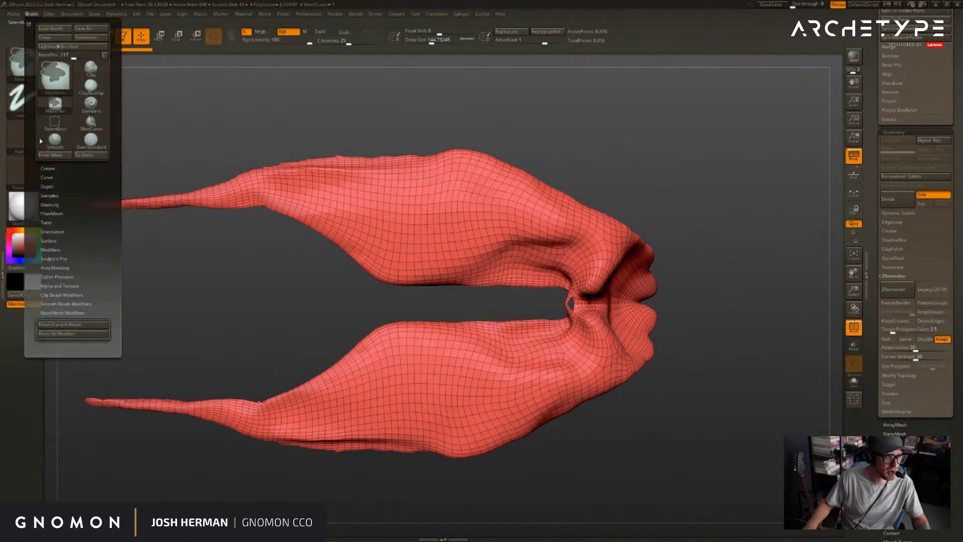
click(59, 286)
click(60, 285)
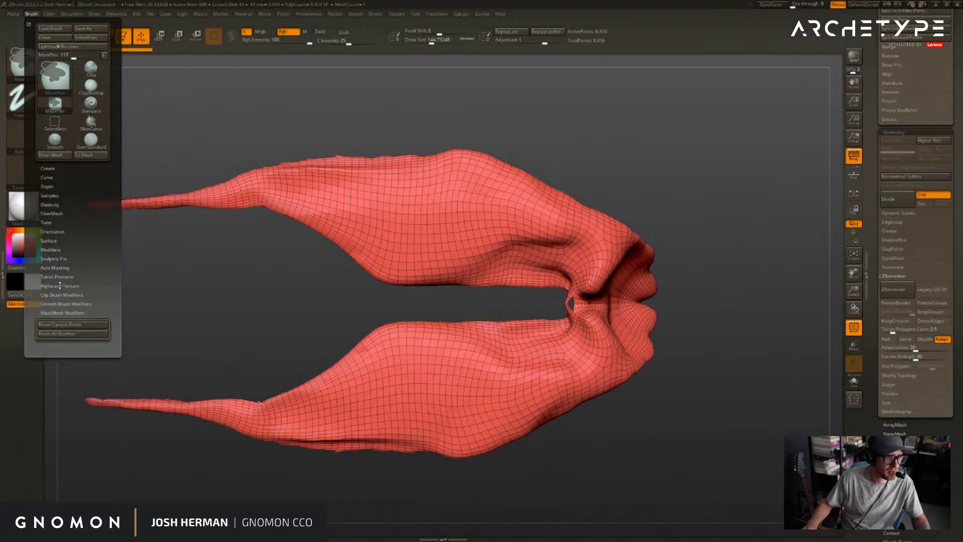
click(52, 268)
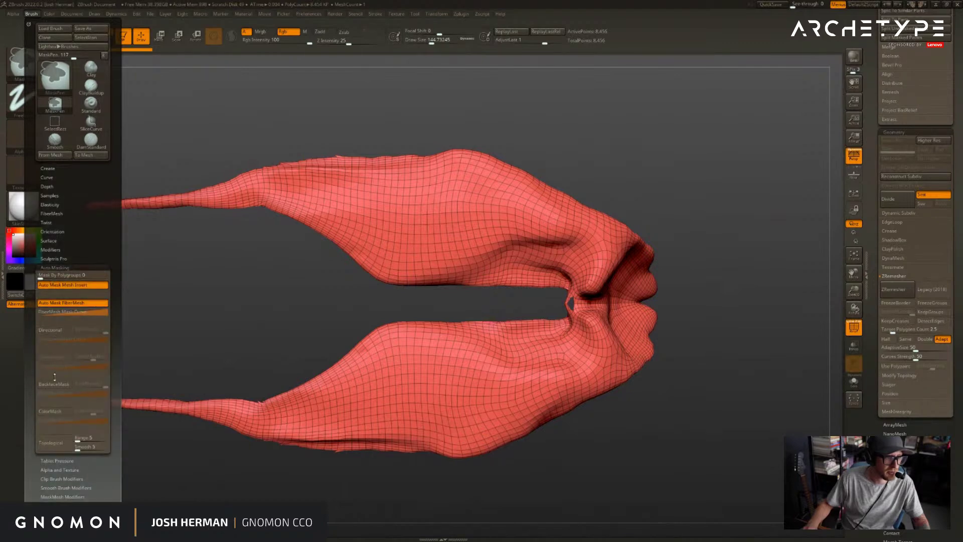
- Mask the inner side of the cloak with large MaskPen strokes
mouse_move(451, 221)
ctrl+mouse_down()
mouse_move(342, 197)
mouse_move(93, 204)
ctrl+mouse_up()
mouse_move(281, 116)
mouse_down()
mouse_move(351, 241)
mouse_move(356, 115)
mouse_move(401, 136)
mouse_up()
key(s)
mouse_move(568, 196)
ctrl+mouse_down()
mouse_move(252, 161)
mouse_move(451, 201)
mouse_move(645, 219)
ctrl+mouse_up()
ctrl+click(252, 161)
drag(763, 215, 777, 194)
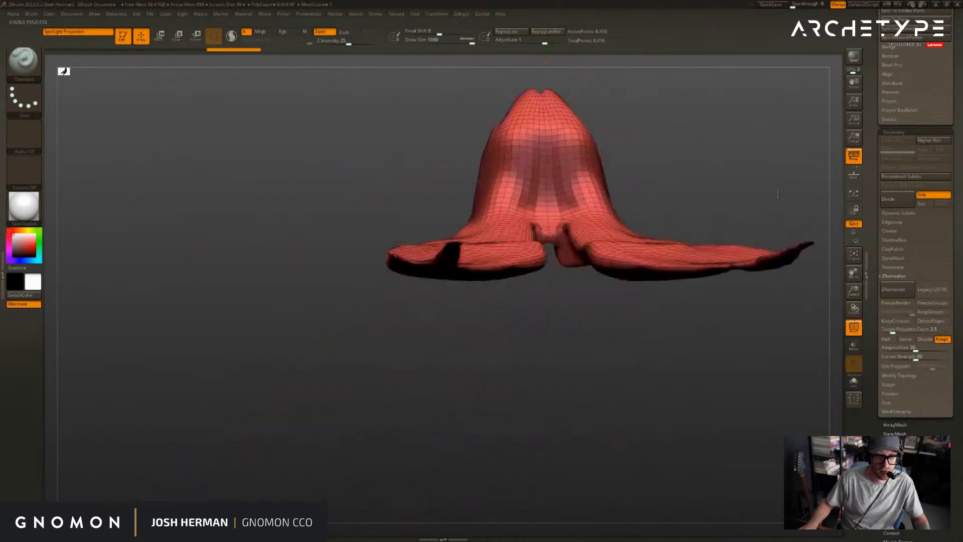
- Refine the mask on the cloak's inner side and turn it into a separate polygroup
mouse_move(616, 169)
mouse_down()
mouse_move(723, 144)
mouse_move(761, 118)
mouse_move(770, 148)
mouse_move(742, 155)
mouse_up()
ctrl+click(722, 144)
ctrl+click(604, 298)
ctrl+click(598, 292)
ctrl+drag(598, 292, 597, 274)
mouse_move(713, 281)
mouse_down()
mouse_move(778, 291)
mouse_move(783, 301)
mouse_move(734, 338)
mouse_up()
mouse_move(807, 167)
mouse_down()
mouse_move(731, 200)
mouse_move(728, 157)
mouse_move(720, 180)
mouse_up()
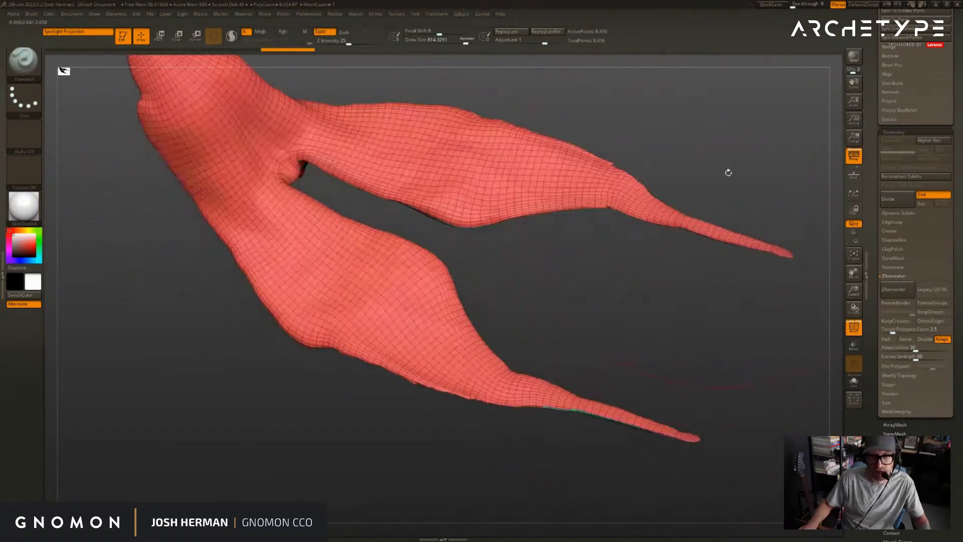
- Mask the cloak's upper body into its own polygroup and toggle the brush's backface masking
mouse_move(718, 134)
mouse_down()
mouse_move(709, 95)
mouse_move(484, 165)
mouse_up()
ctrl+drag(239, 135, 418, 440)
mouse_move(509, 288)
mouse_down()
mouse_move(588, 221)
mouse_move(696, 219)
mouse_move(540, 223)
mouse_move(550, 187)
mouse_move(362, 201)
mouse_move(241, 180)
mouse_up()
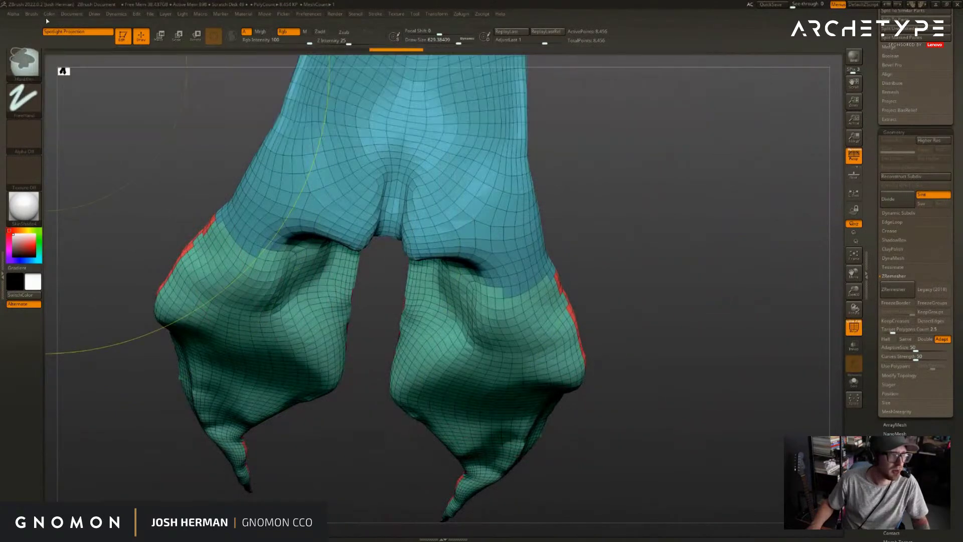
click(31, 13)
click(61, 402)
mouse_move(682, 242)
mouse_down()
mouse_move(639, 189)
mouse_move(603, 206)
mouse_move(598, 146)
mouse_move(637, 166)
mouse_move(661, 215)
mouse_up()
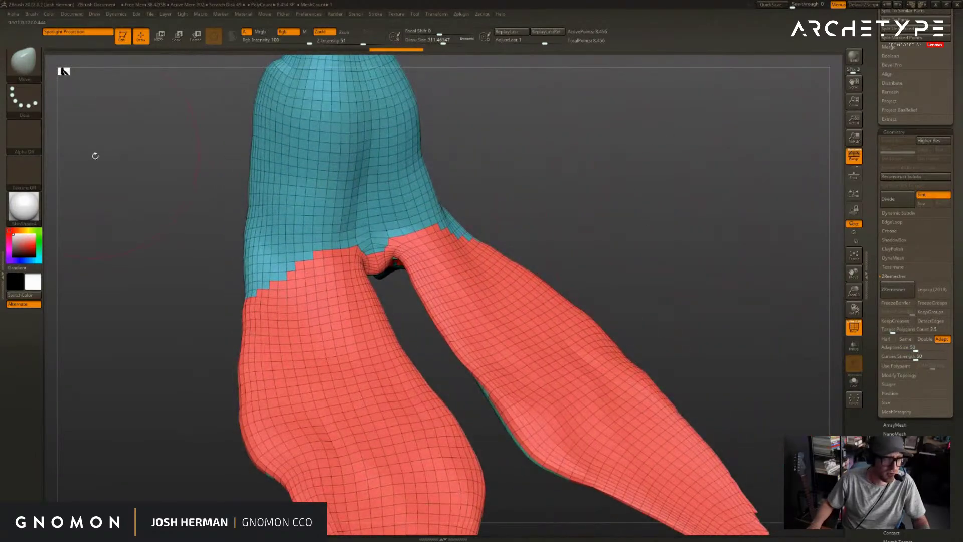
- Dock the brush settings beside the canvas and load the saved SoloFeatherUV and hero feather insert brushes
click(32, 14)
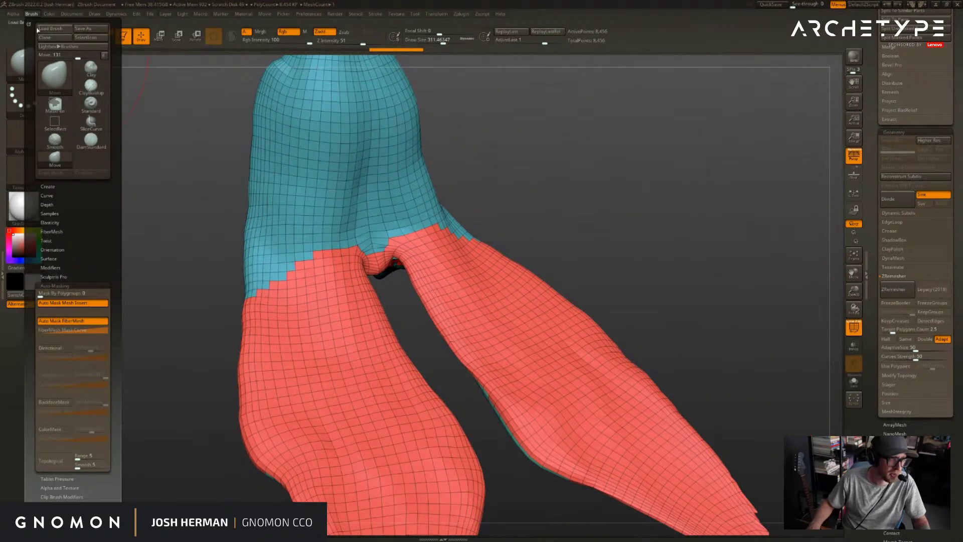
click(29, 24)
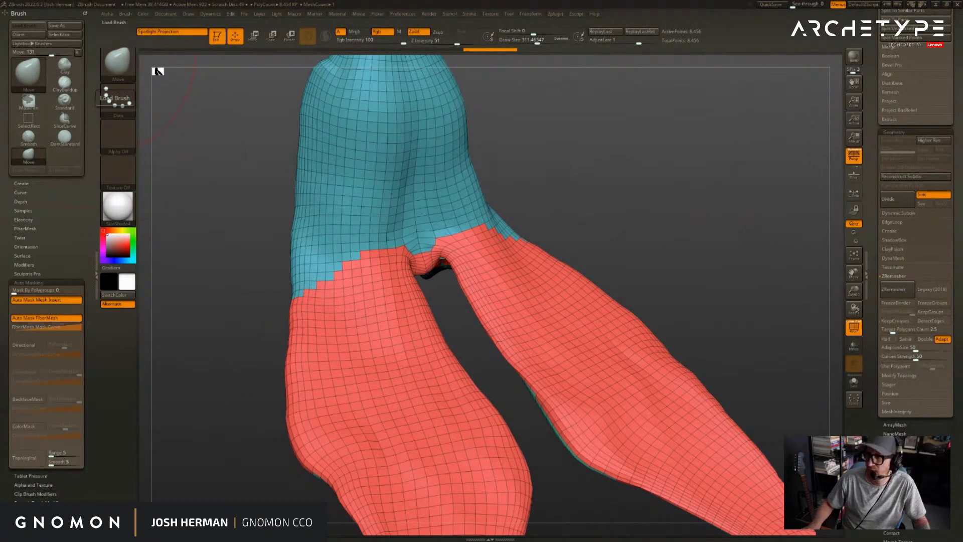
click(753, 249)
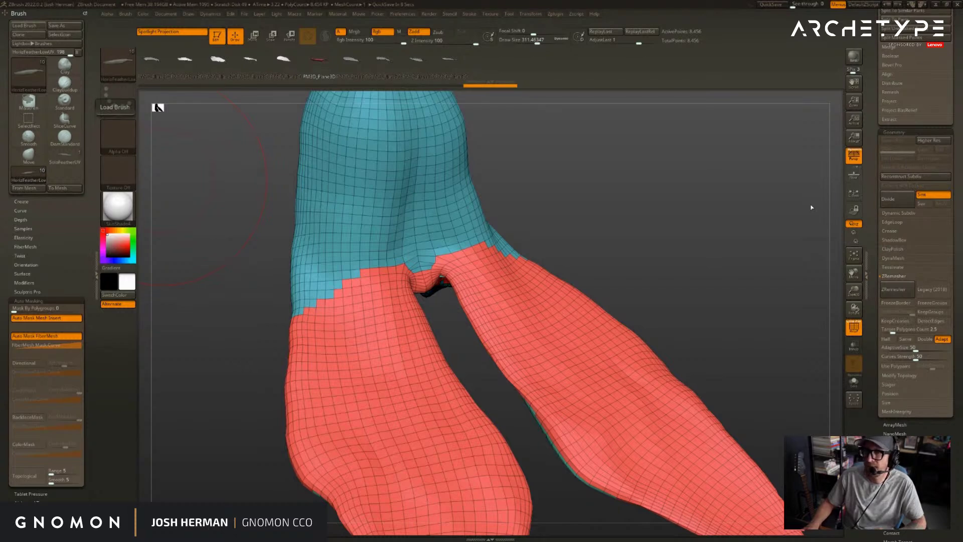
drag(817, 206, 819, 217)
drag(699, 258, 679, 137)
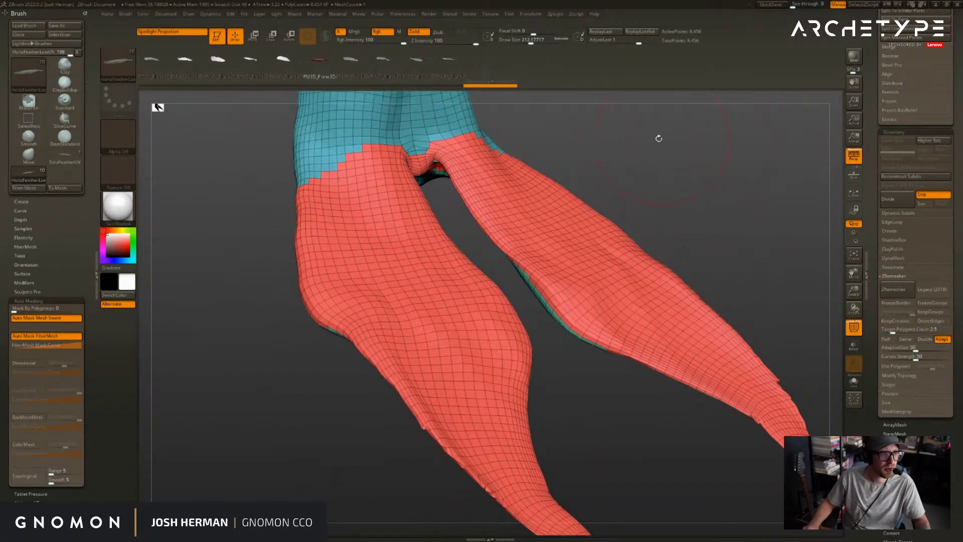
- Select the SoloFeatherUV brush and create a NanoMesh brush from it
drag(164, 148, 220, 201)
right_click(307, 240)
drag(224, 367, 312, 394)
alt+drag(216, 142, 276, 263)
right_click(275, 263)
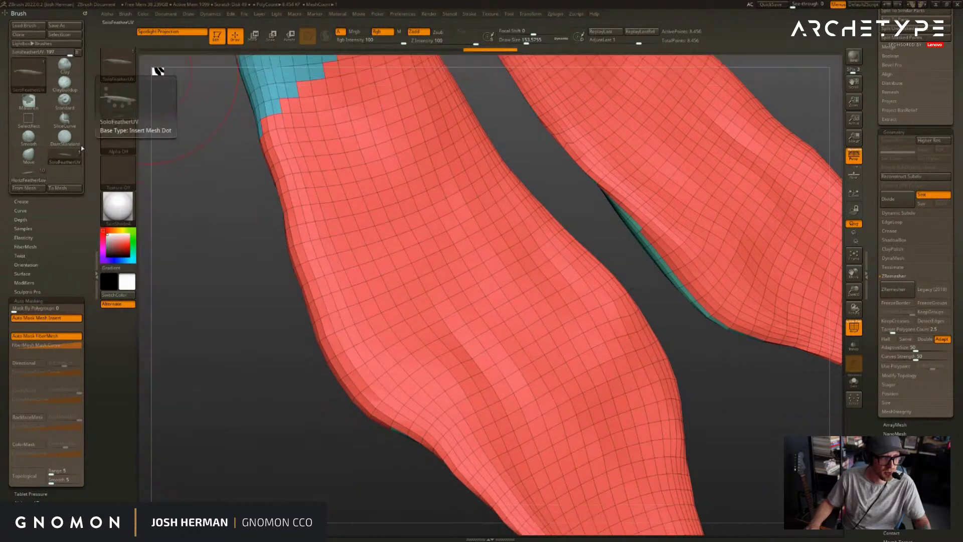
click(124, 14)
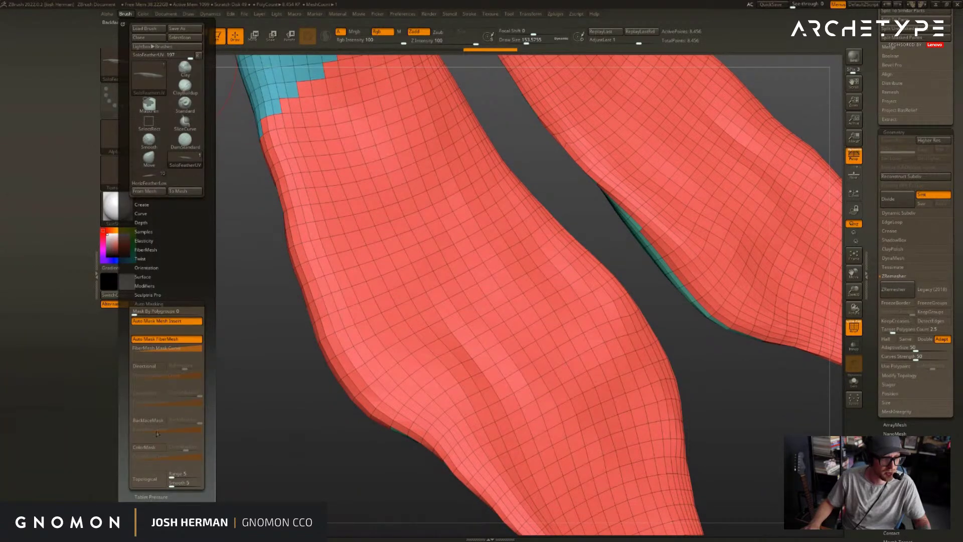
click(122, 24)
drag(82, 311, 82, 242)
click(52, 233)
click(21, 134)
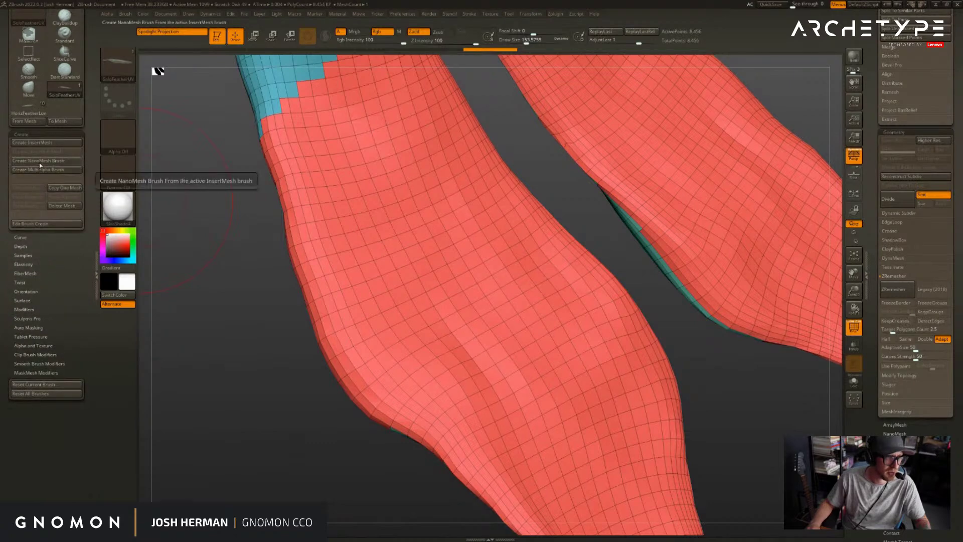
click(39, 161)
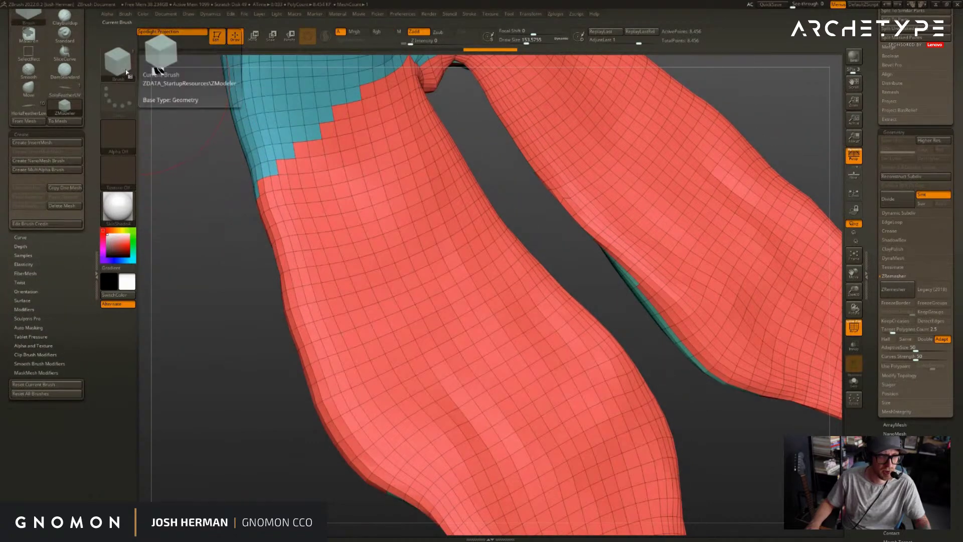
- Try inserting the feather NanoMesh on a polygon of the cloak's outer side with a smaller brush size
key(s)
mouse_move(175, 130)
alt+mouse_down()
mouse_move(195, 185)
mouse_move(179, 198)
alt+mouse_up()
alt+drag(180, 198, 203, 196)
drag(408, 256, 401, 271)
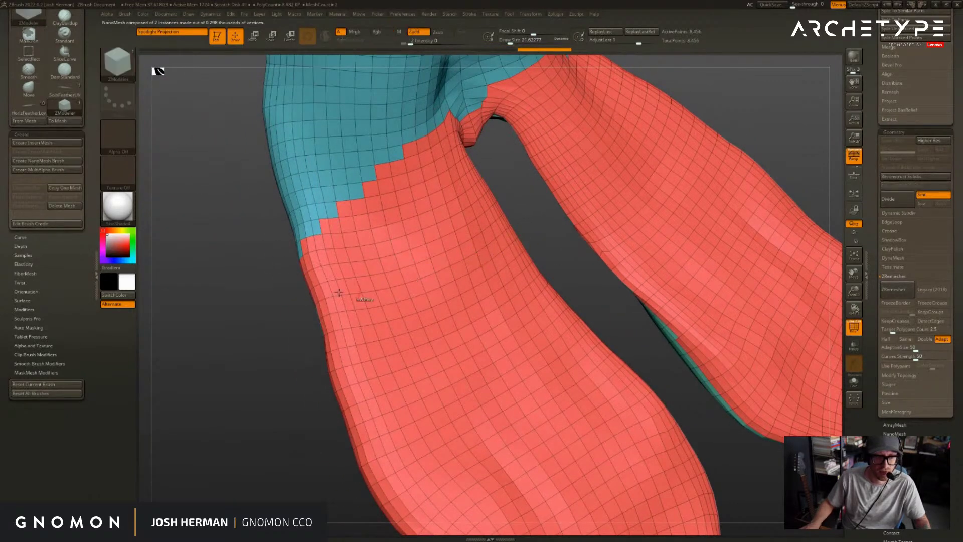
key(ctrl+z)
alt+drag(244, 331, 255, 351)
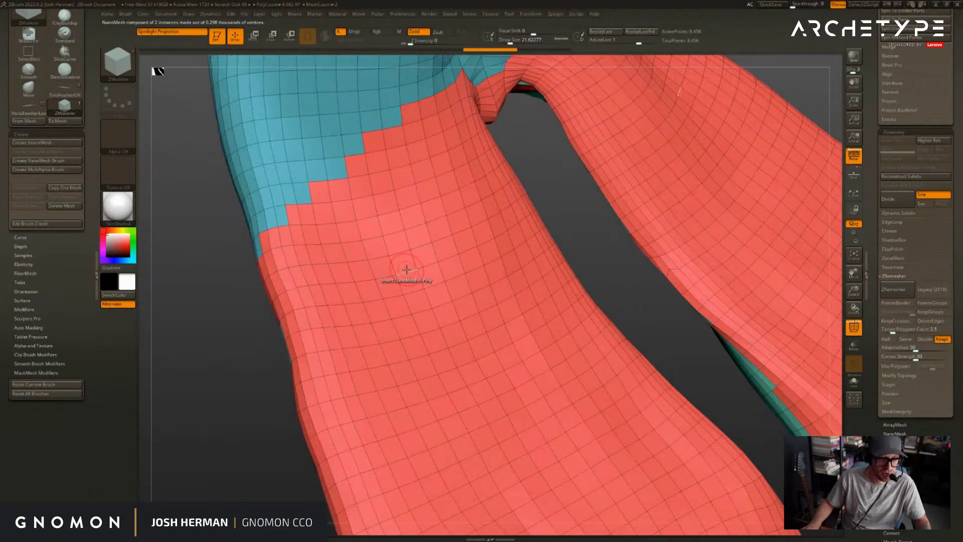
- Switch to the standard ZModeler brush and set its polygon action to PolyGroup with Polygroup All as target
key(b)
click(622, 478)
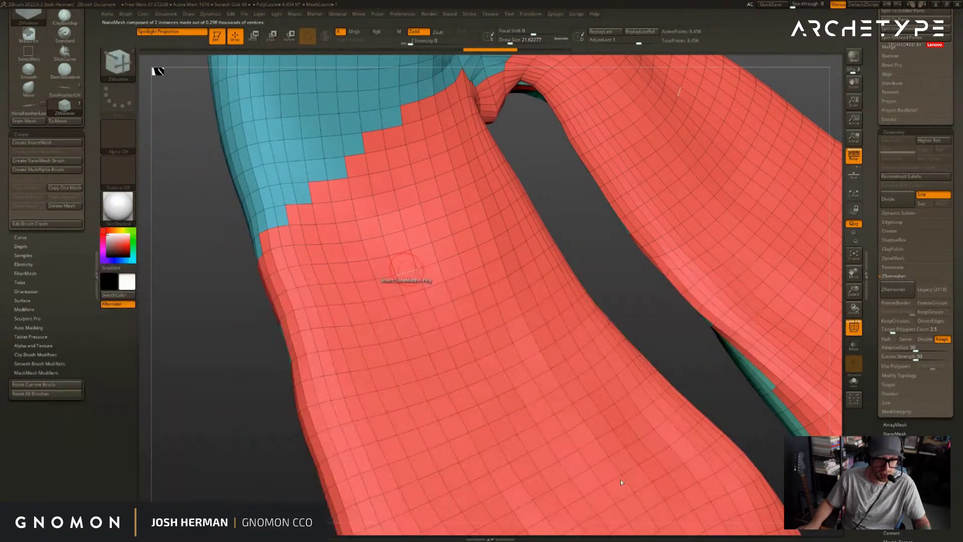
key(space)
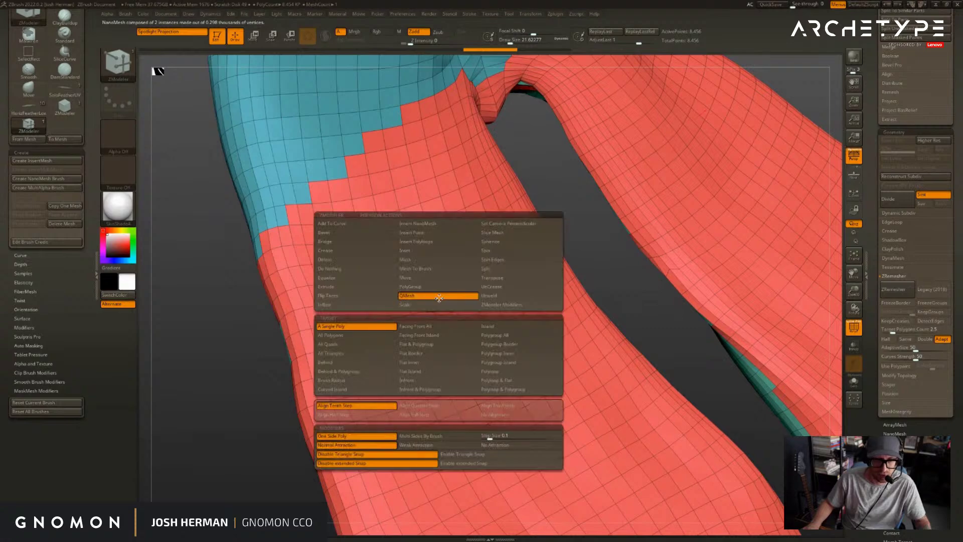
click(415, 287)
click(495, 327)
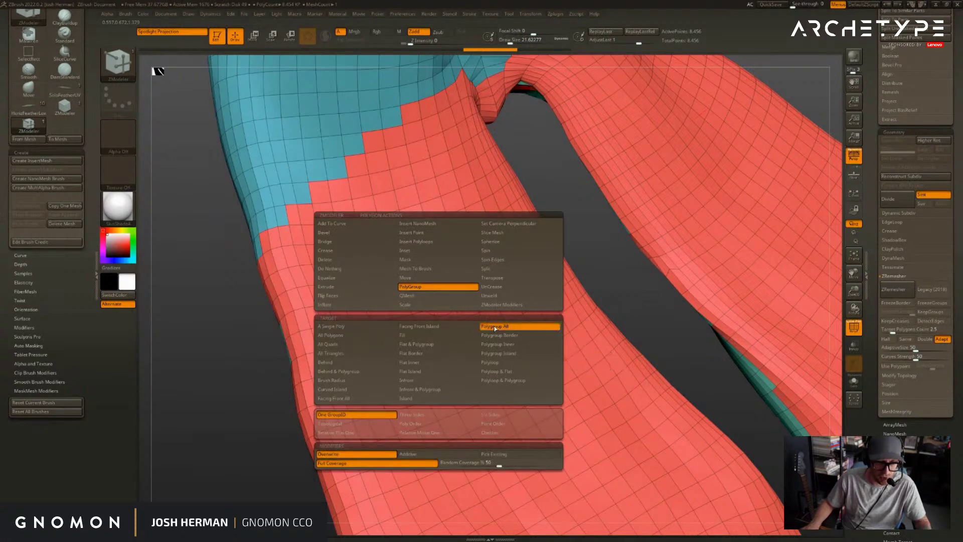
- Try the Checker pattern on the cloak's outer polygroup, then undo it
click(496, 426)
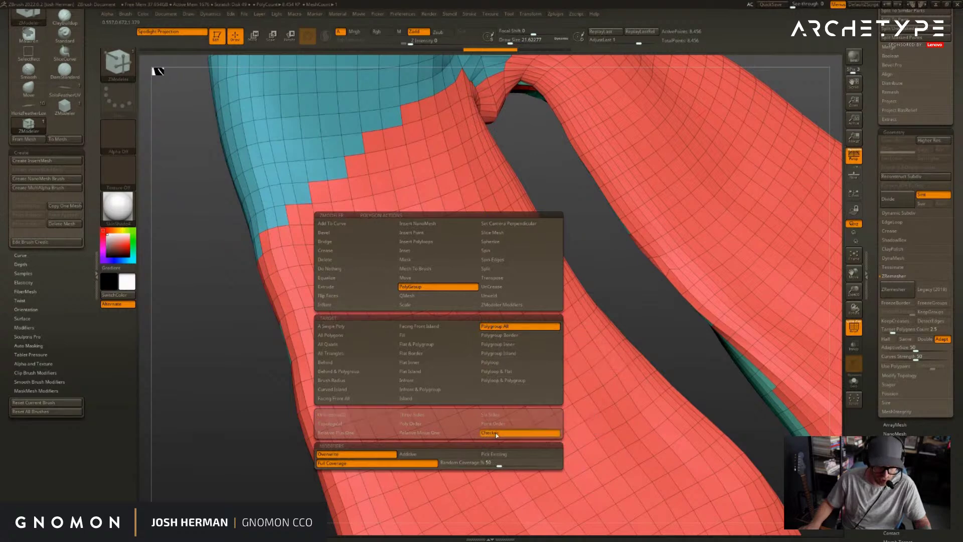
click(517, 329)
right_drag(600, 295, 548, 339)
key(ctrl+z)
- Try a random patch pattern of polygroups on the cloak's outer polygroup, then undo it
key(space)
key(space)
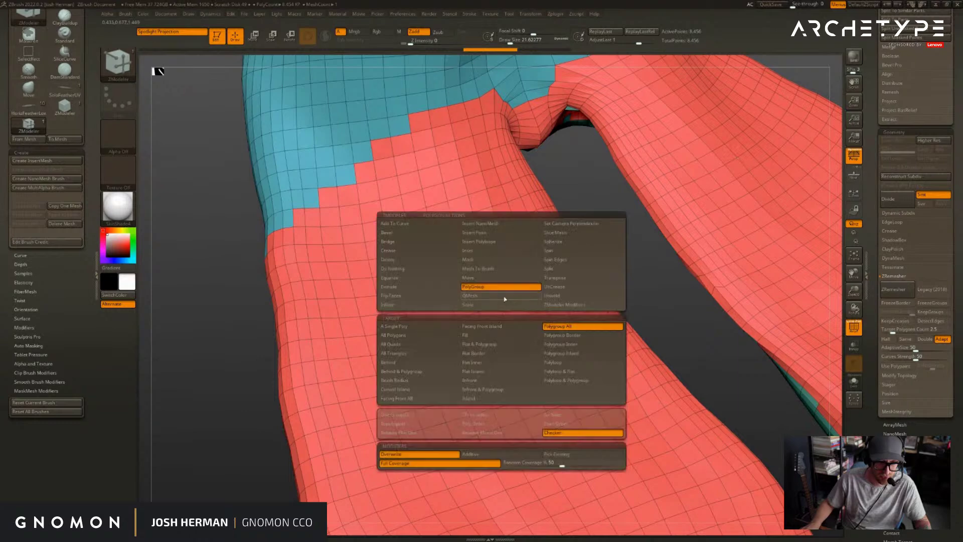
click(420, 432)
click(482, 344)
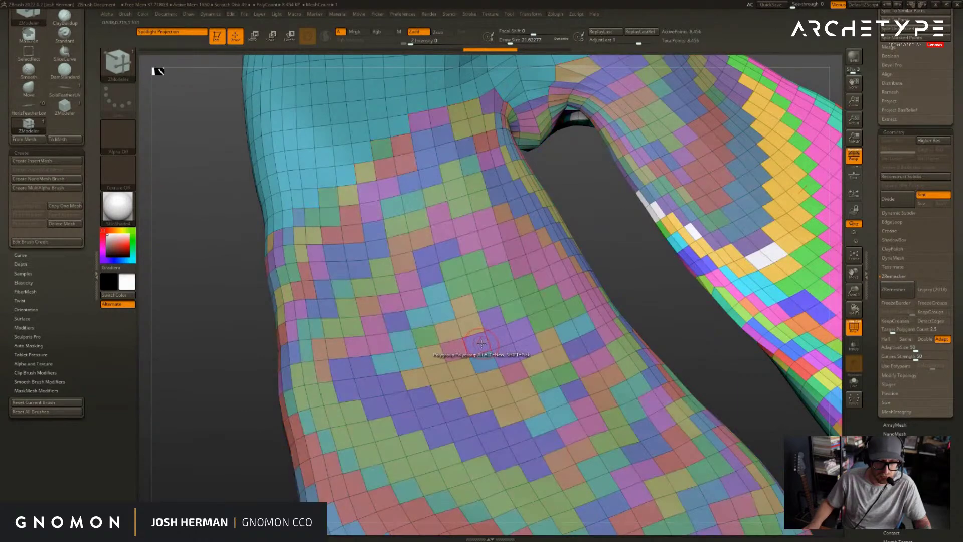
right_drag(481, 344, 548, 321)
key(ctrl+z)
- Try the No Sides polygrouping option on the cloak's outer polygroup, then undo it
key(space)
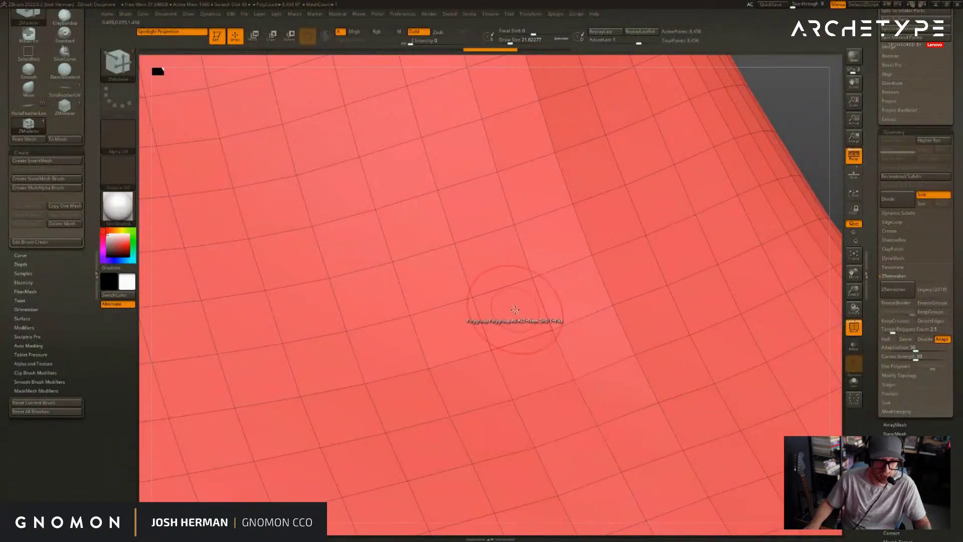
key(space)
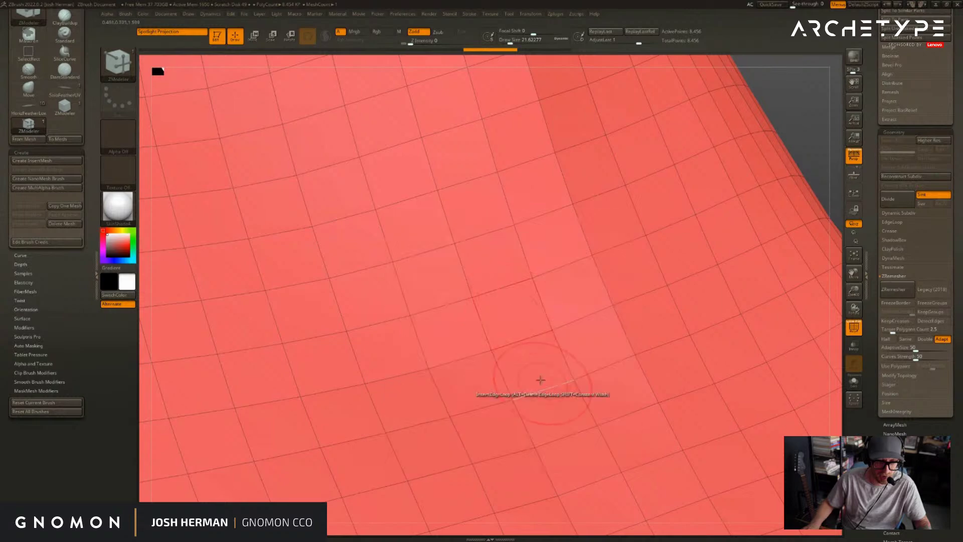
click(542, 362)
alt+drag(828, 183, 638, 84)
alt+right_drag(605, 264, 613, 318)
key(ctrl+z)
- Try the Poly Order polygrouping option on the cloak's outer polygroup, then undo it
key(space)
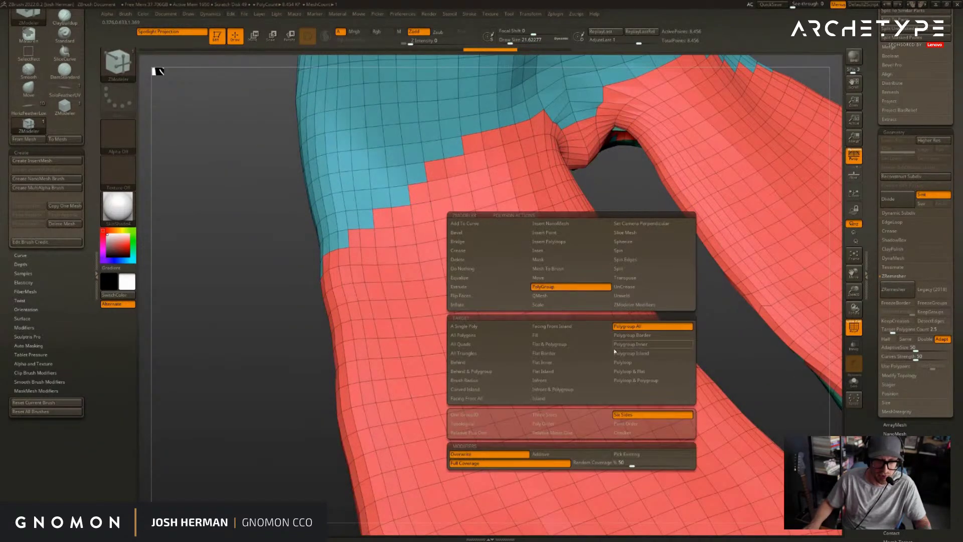
click(549, 424)
click(553, 357)
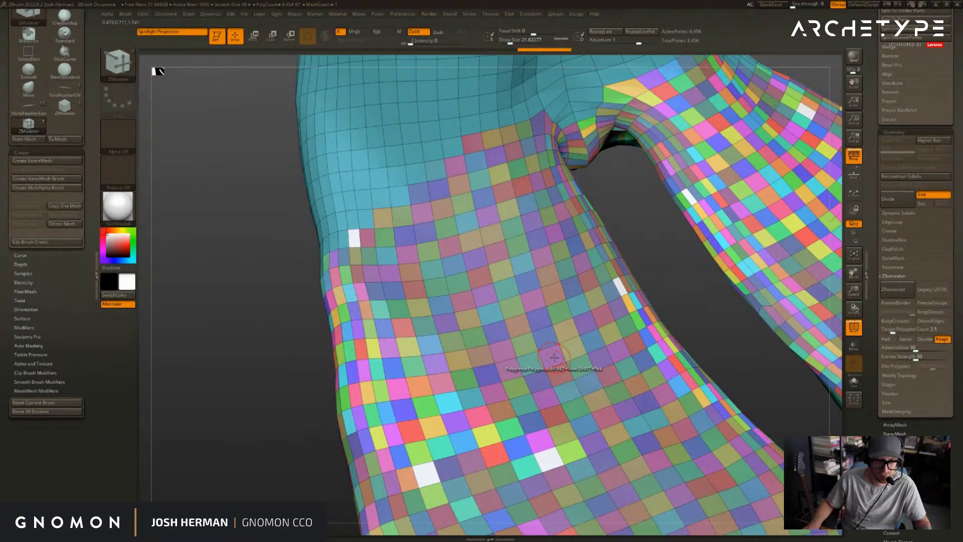
key(ctrl+z)
- Try the Point Order polygrouping option on the cloak's outer polygroup, then undo it
key(space)
click(609, 423)
click(554, 369)
key(ctrl+z)
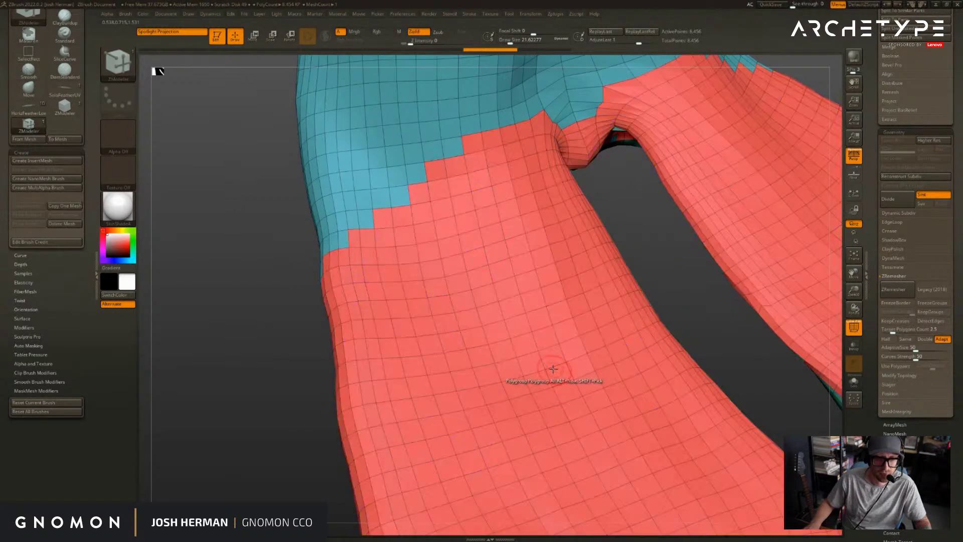
- Try the Three Sides and One GroupID polygrouping options on the cloak's outer polygroup, undoing each attempt
key(space)
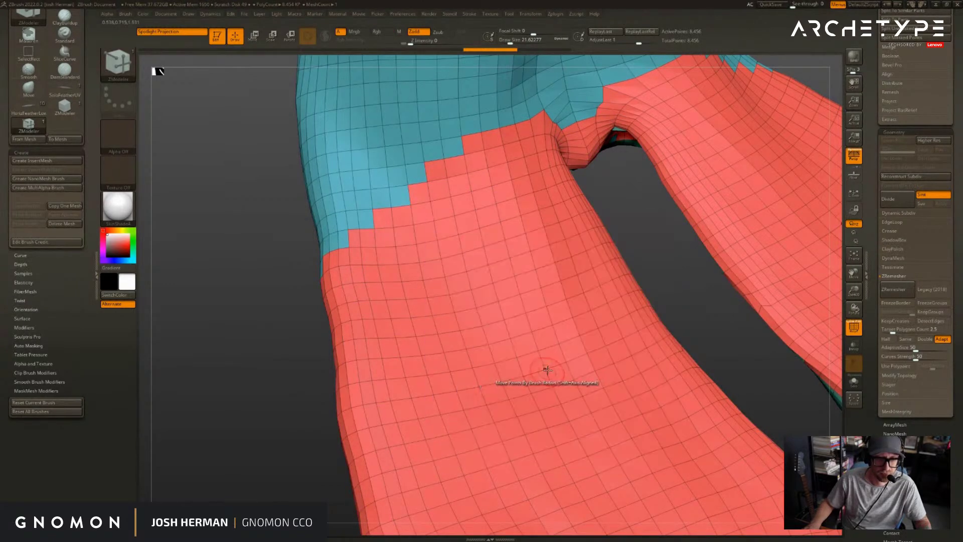
click(552, 357)
key(ctrl+z)
key(space)
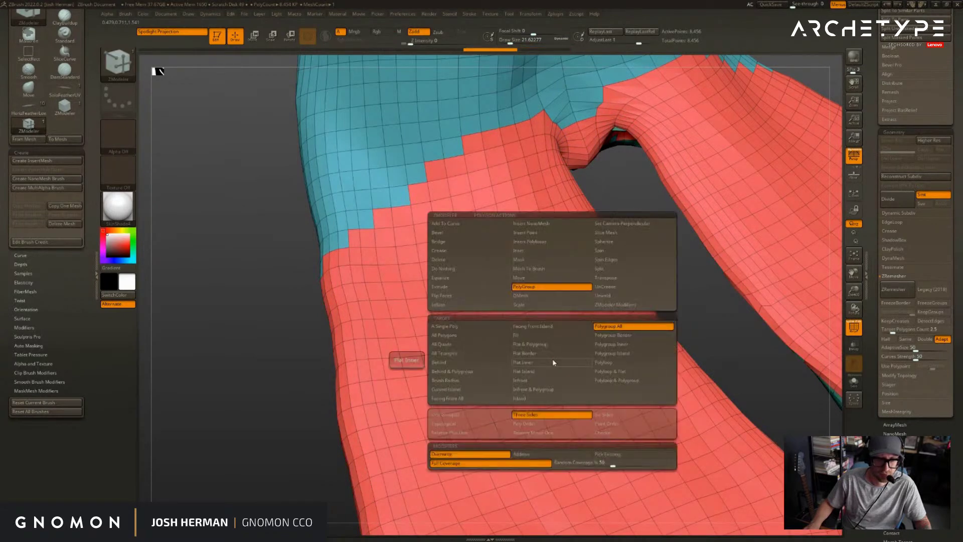
click(465, 415)
click(551, 359)
key(ctrl+z)
- Try the Relative Plus One polygrouping option on the cloak's outer polygroup
key(space)
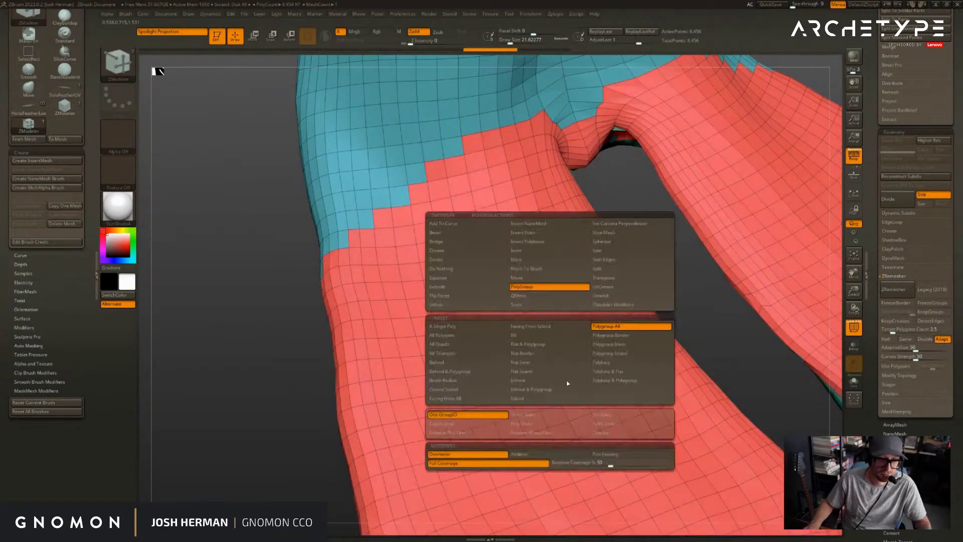
click(487, 434)
click(537, 381)
- Apply the Checker polygrouping option to the cloak's whole outer polygroup
key(space)
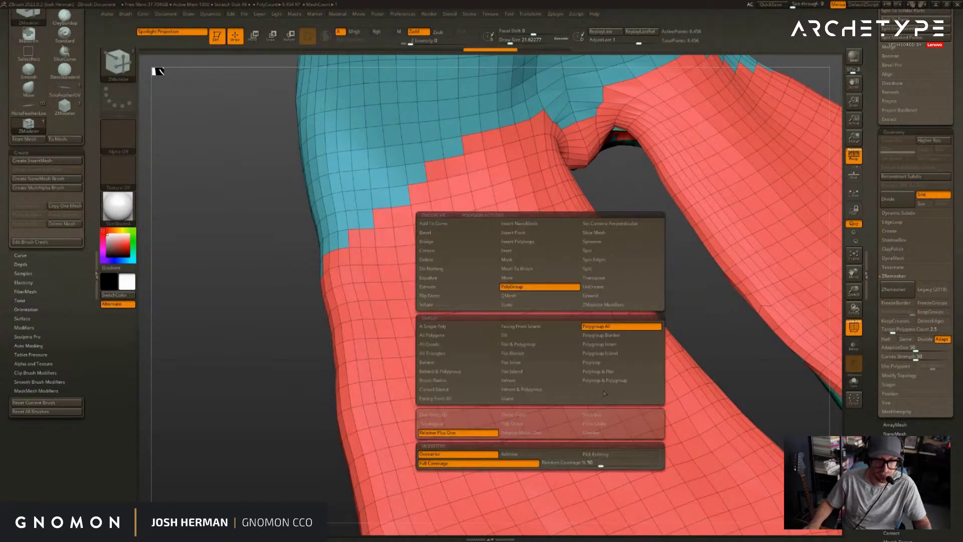
click(594, 433)
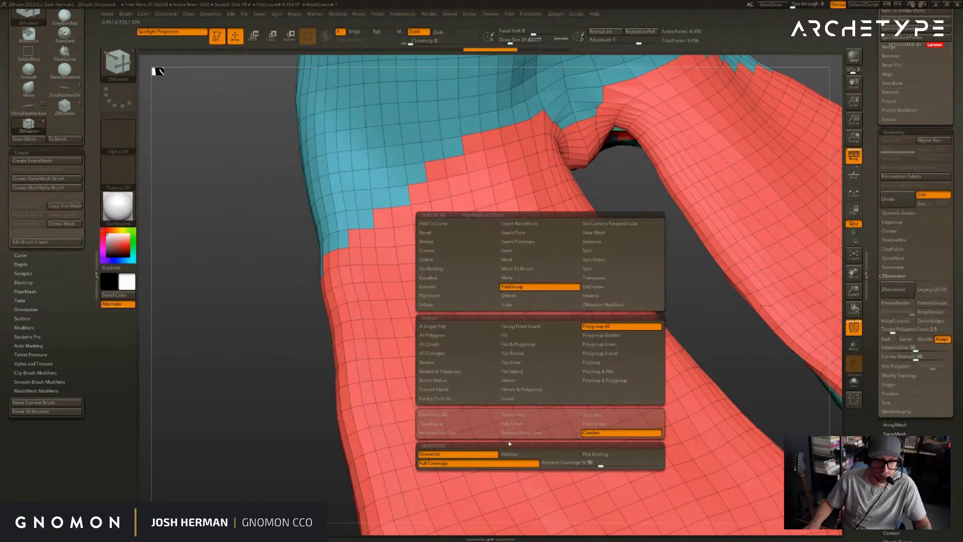
click(555, 407)
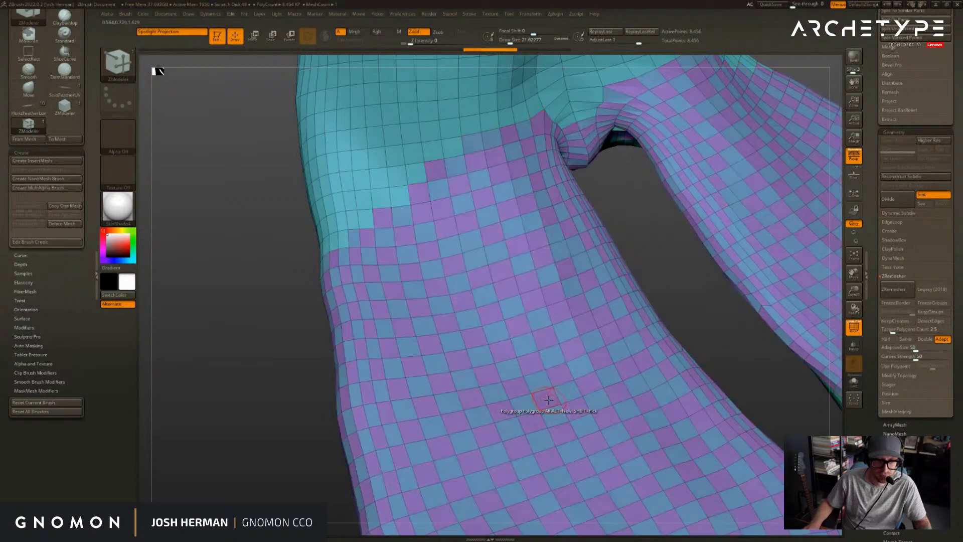
- Insert the feather NanoMesh on one of the checker polygroups with ZModeler, using Polygroup All as the target
drag(617, 296, 645, 261)
key(b)
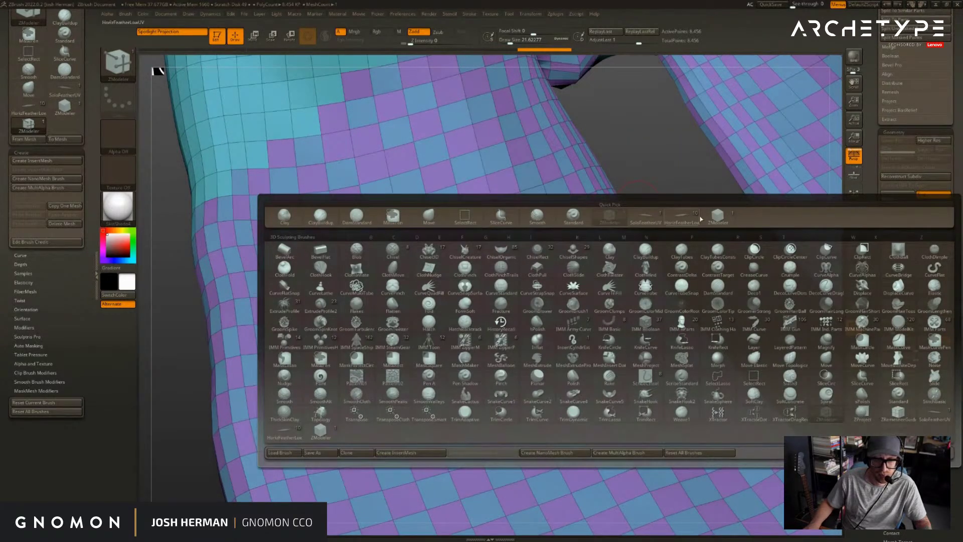
click(719, 216)
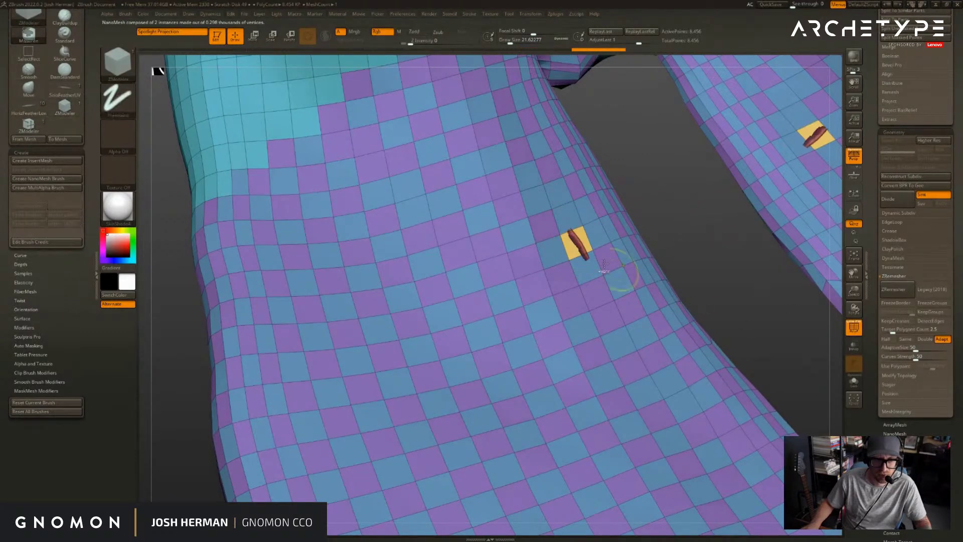
key(space)
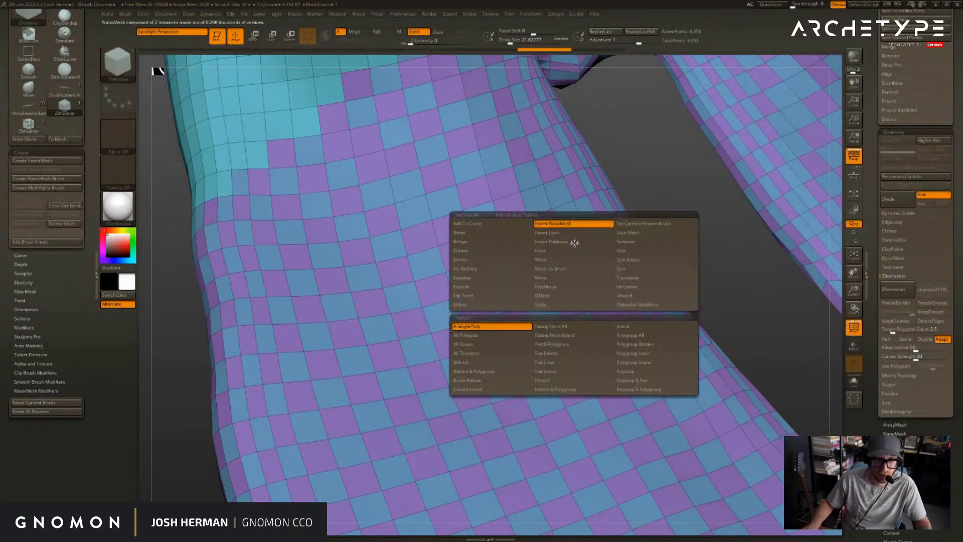
click(636, 334)
click(619, 278)
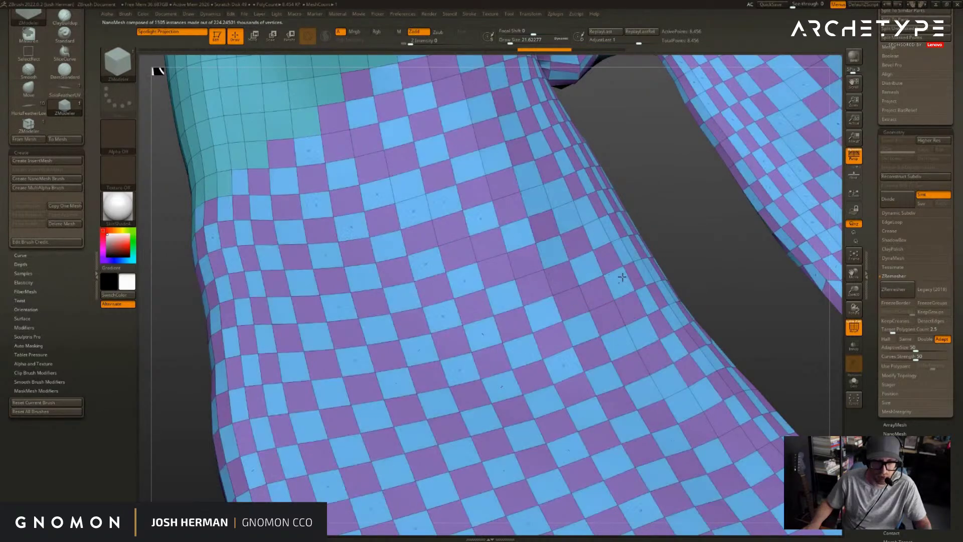
- Undo the NanoMesh insertion and checker polygrouping to return the cloak's outer surface to a single polygroup, with the ZModeler brush active
drag(911, 376, 602, 215)
mouse_move(747, 137)
alt+mouse_down()
mouse_move(796, 166)
mouse_move(679, 150)
alt+mouse_up()
key(b)
key(z)
key(m)
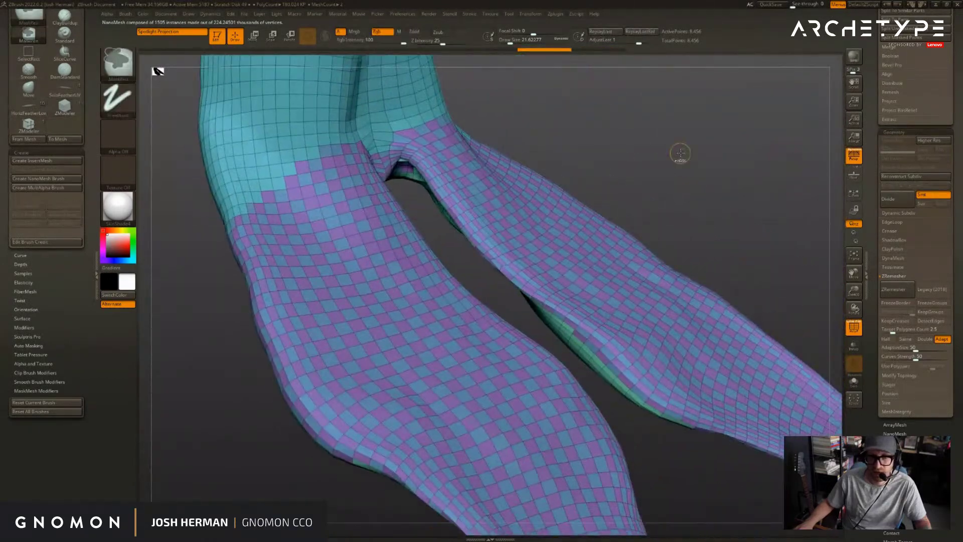
drag(876, 260, 872, 230)
drag(655, 166, 638, 168)
drag(96, 236, 97, 305)
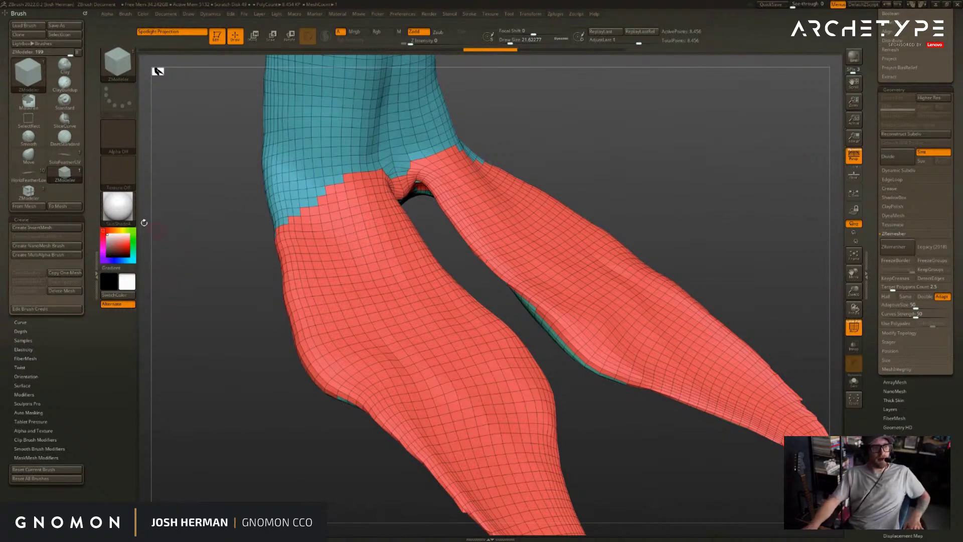
- Dock the Zplugin palette and unwrap the cloak's UVs with UV Master, with Symmetry enabled
click(557, 14)
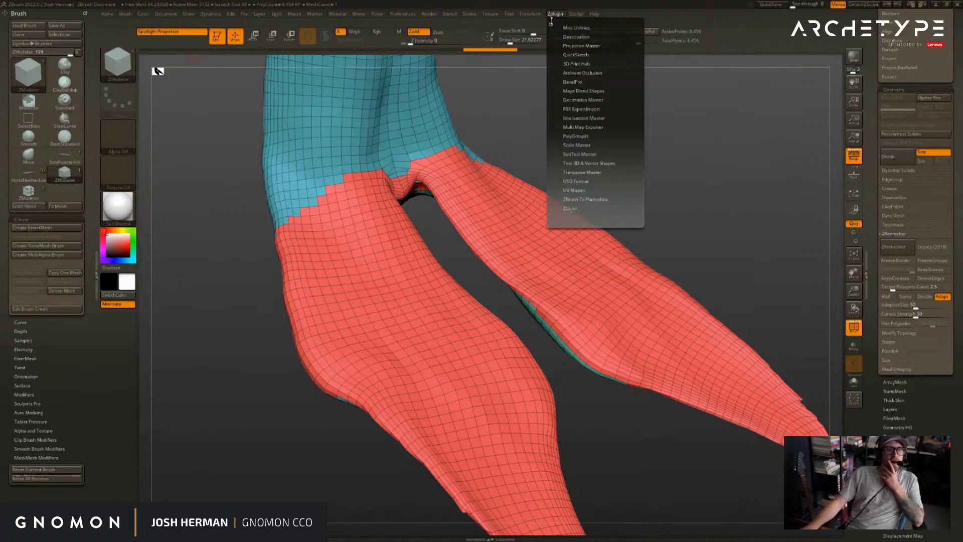
click(550, 15)
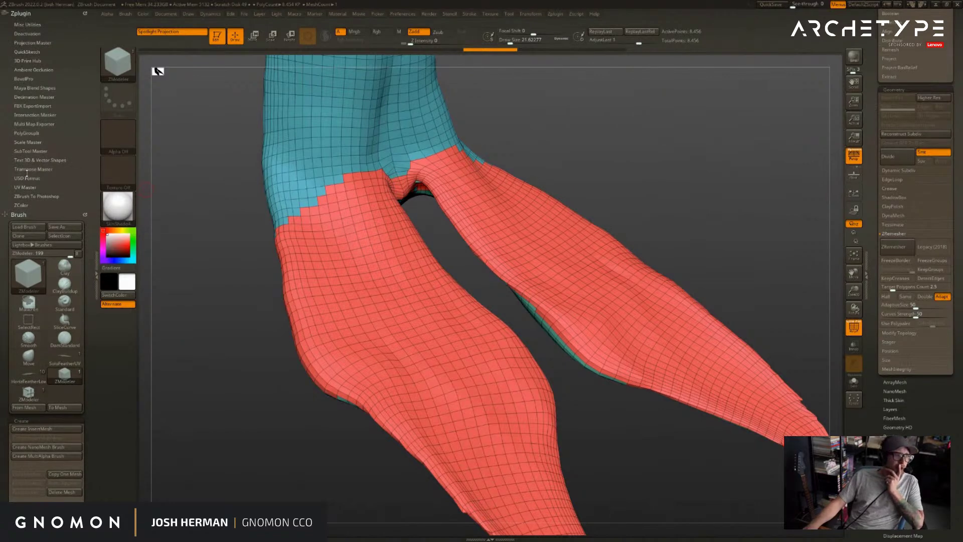
click(25, 187)
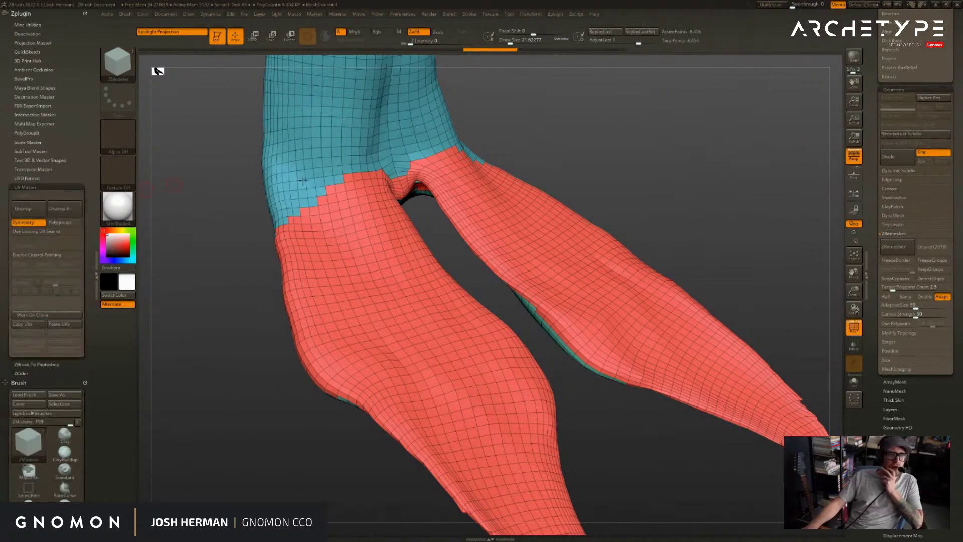
drag(760, 116, 727, 120)
click(30, 207)
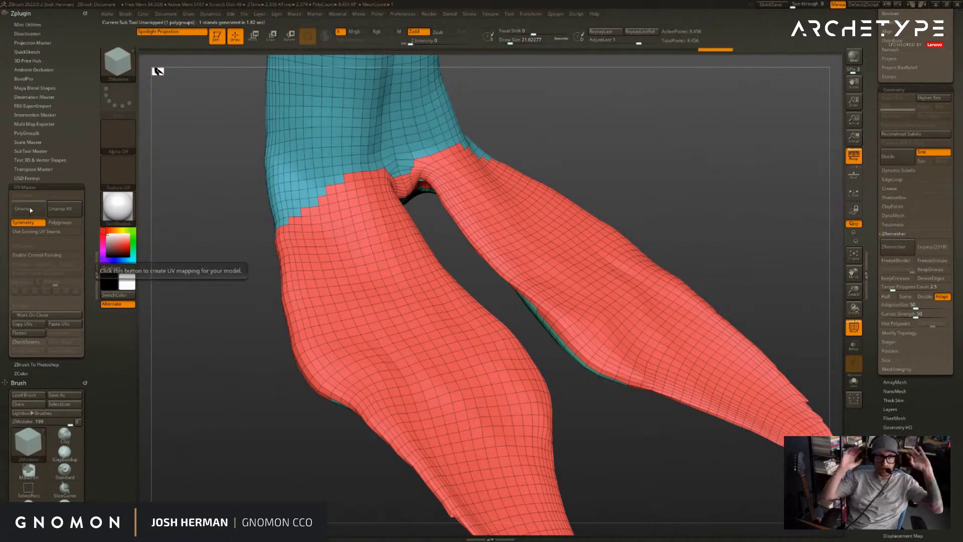
- Flatten the cloak to check its UV layout in UV Master, and unflatten it back to 3D
click(20, 333)
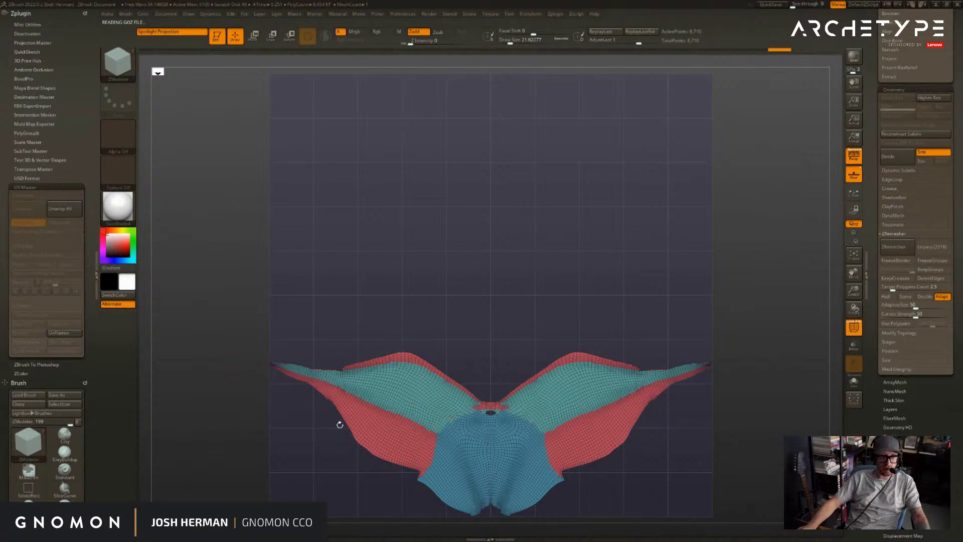
click(60, 188)
click(65, 188)
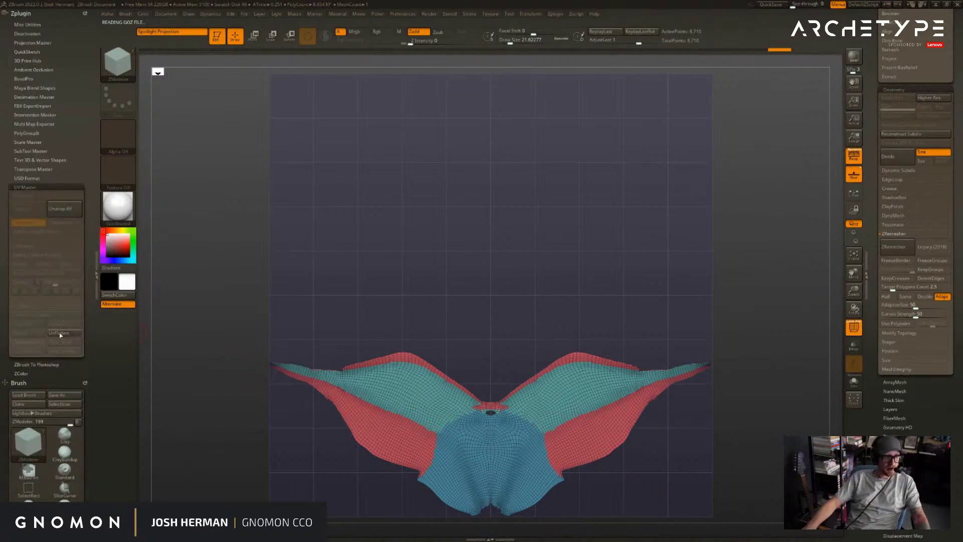
click(60, 332)
mouse_move(194, 223)
mouse_down()
mouse_move(175, 210)
mouse_move(228, 204)
mouse_move(217, 217)
mouse_up()
click(64, 187)
- Insert the feather NanoMesh across the cloak's entire outer polygroup, inspect the feather orientation, and undo it
drag(203, 266, 231, 259)
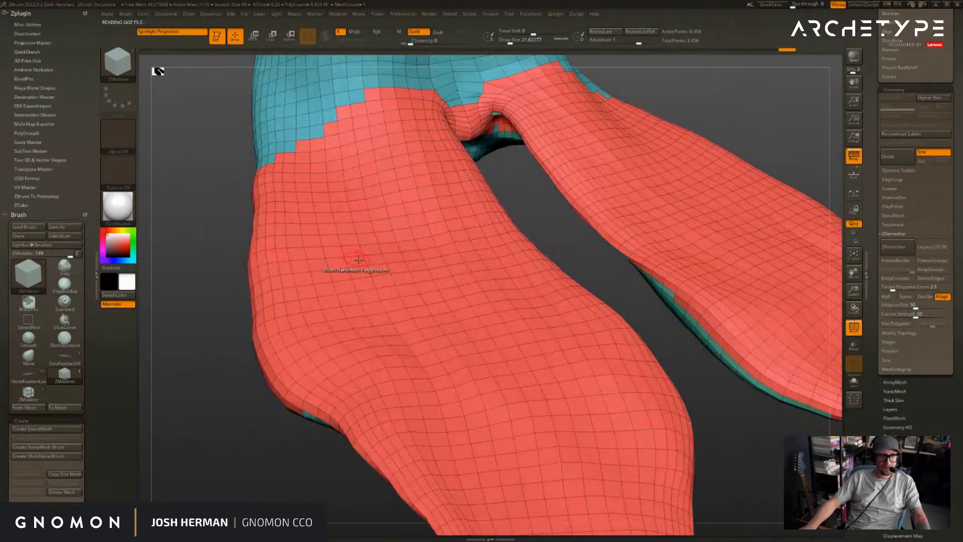
click(404, 270)
key(shift+r)
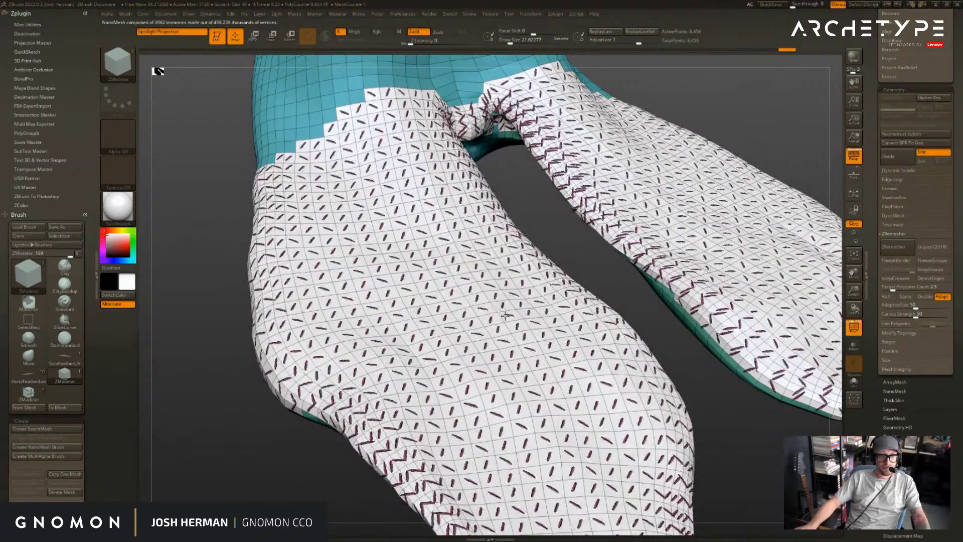
drag(579, 251, 569, 221)
key(ctrl+z)
- Polygroup the cloak's outer surface with the Checker option and the Polygroup All target
key(space)
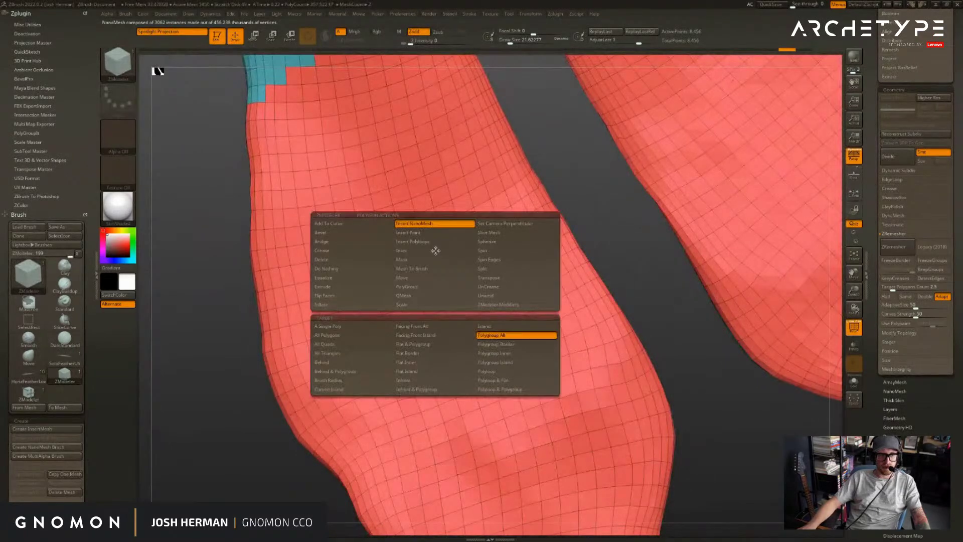
click(430, 286)
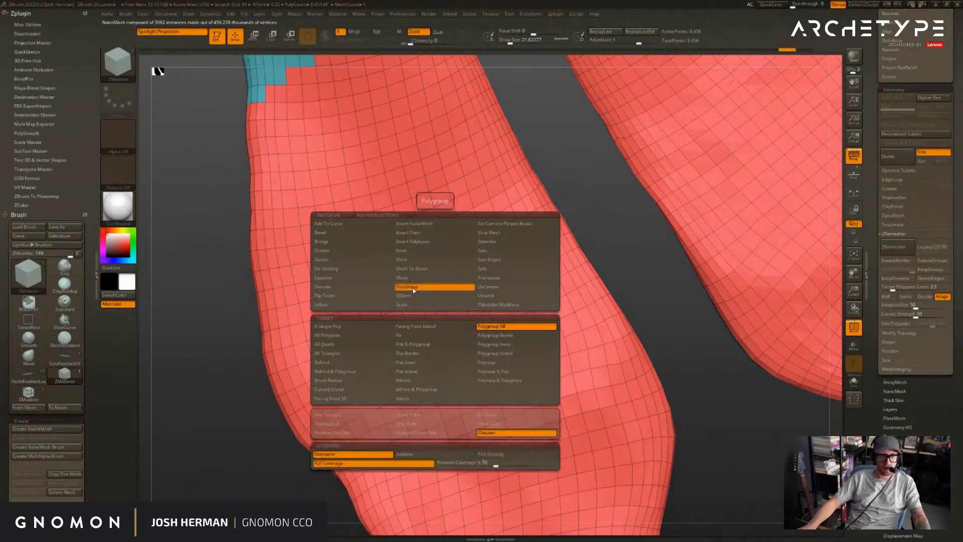
click(496, 338)
- Set ZModeler's polygon action to Insert NanoMesh and inspect the feather directions across the cloak's outer surface up close
key(space)
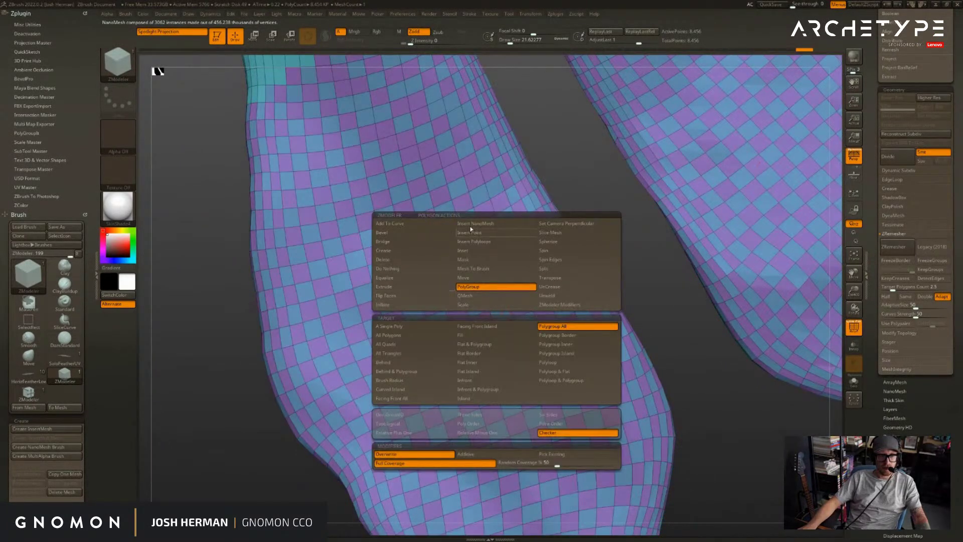
click(474, 223)
drag(472, 233, 586, 272)
key(ctrl+z)
drag(582, 205, 592, 327)
drag(449, 293, 567, 283)
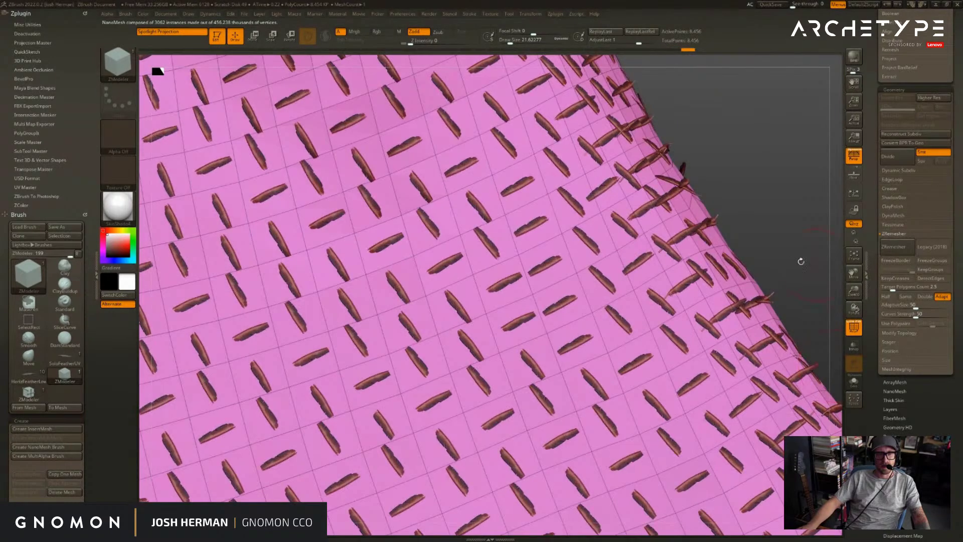
alt+drag(817, 264, 783, 204)
drag(564, 270, 555, 272)
- Undo the NanoMesh insertion and checker polygrouping, stepping through the history back to the cloak's single outer polygroup
key(ctrl+z)
key(ctrl+z)
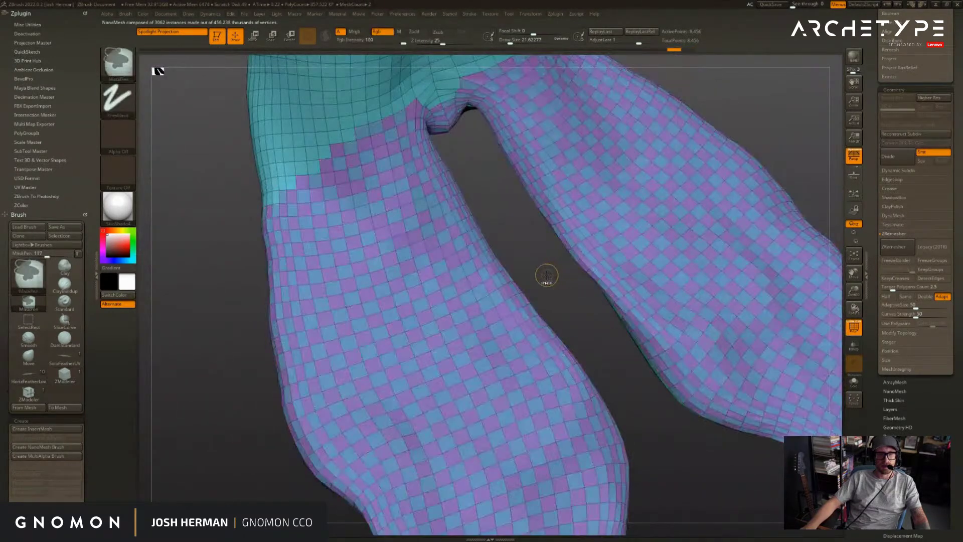
key(ctrl+z)
key(ctrl+z)
key(ctrl+z)
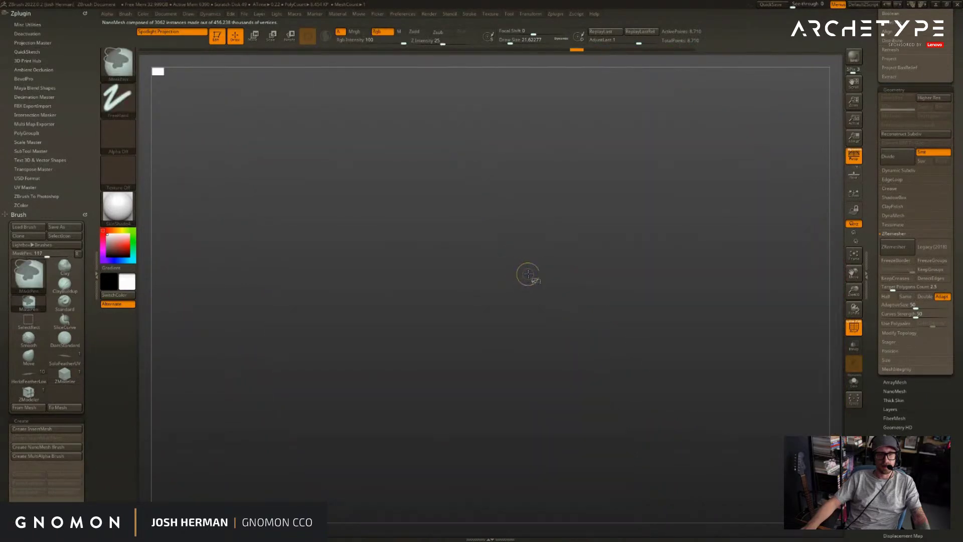
ctrl+shift+click(545, 274)
alt+drag(546, 274, 578, 325)
alt+drag(633, 298, 731, 368)
key(ctrl+z)
- Reapply the Checker polygrouping to all of the cloak's outer polygroup
key(space)
click(452, 286)
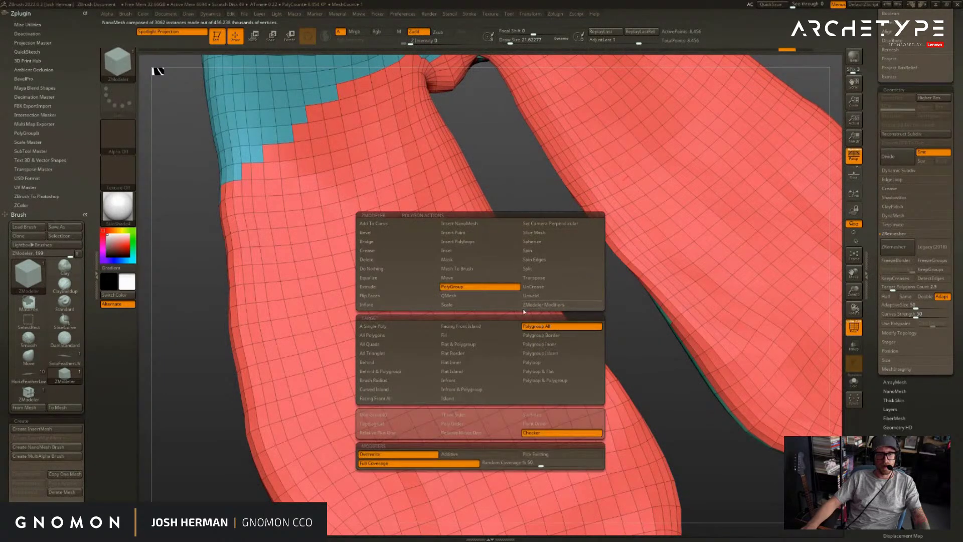
click(501, 307)
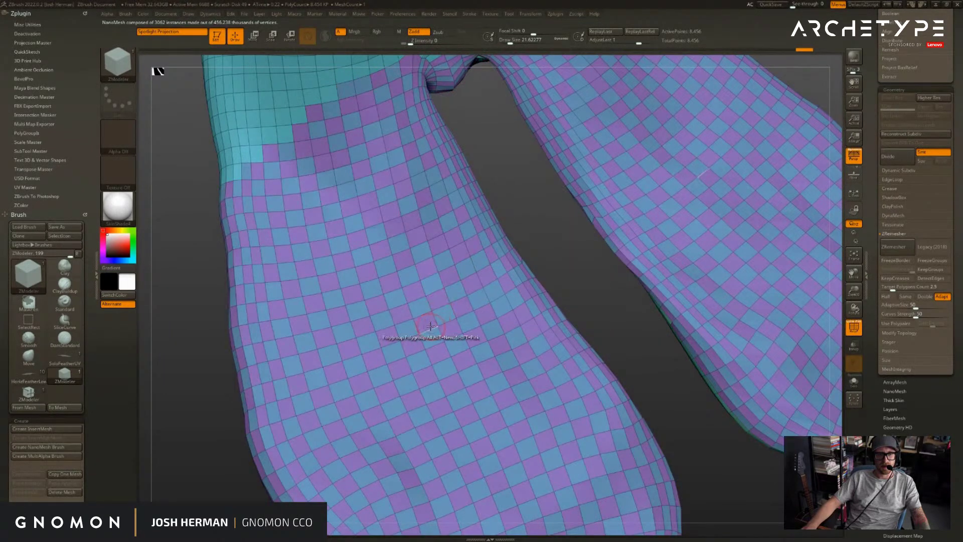
- Insert the feather NanoMesh on the checkered outer surface, inspect the result around the cloak, and undo it
key(space)
click(410, 223)
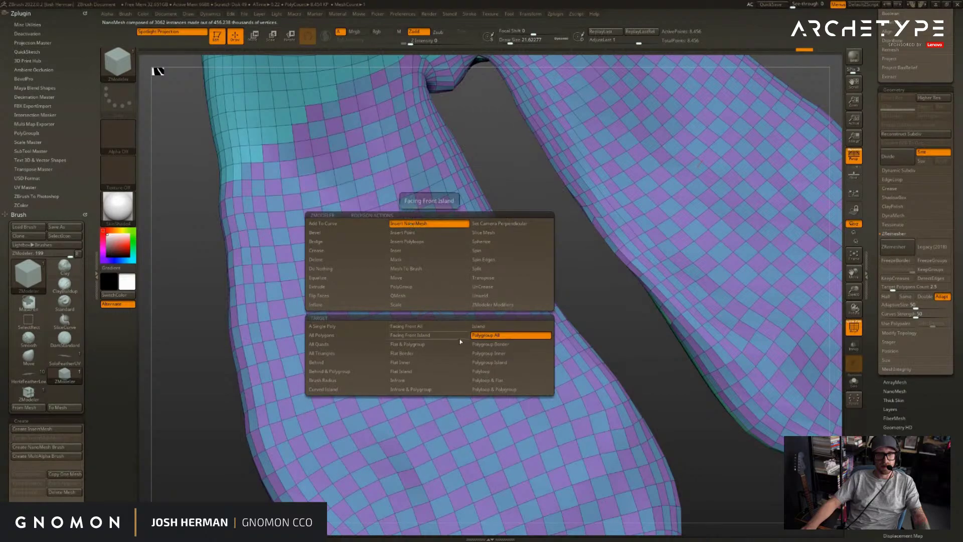
click(411, 346)
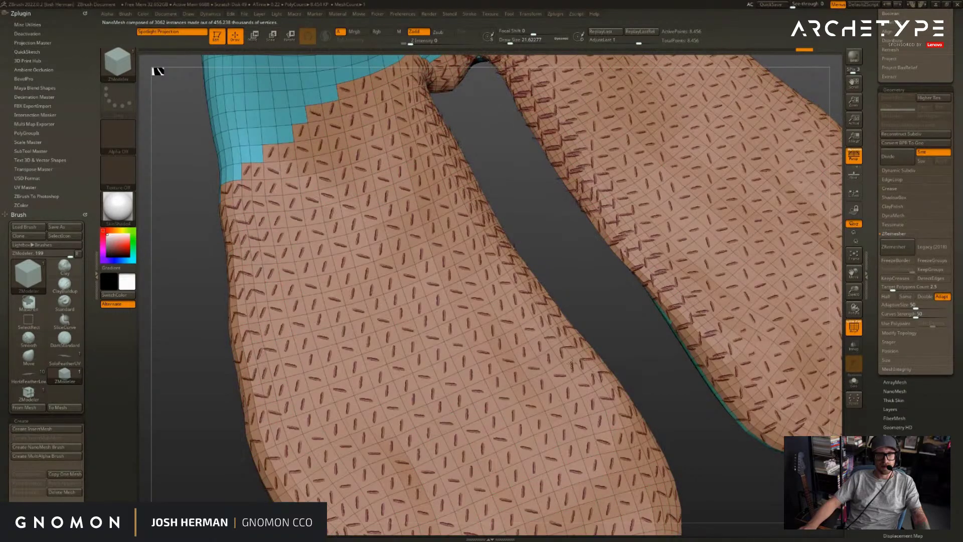
drag(572, 363, 642, 387)
alt+drag(637, 332, 647, 281)
mouse_move(723, 309)
mouse_down()
mouse_move(730, 301)
mouse_move(718, 232)
mouse_move(588, 345)
mouse_move(640, 365)
mouse_move(636, 351)
mouse_up()
key(ctrl+z)
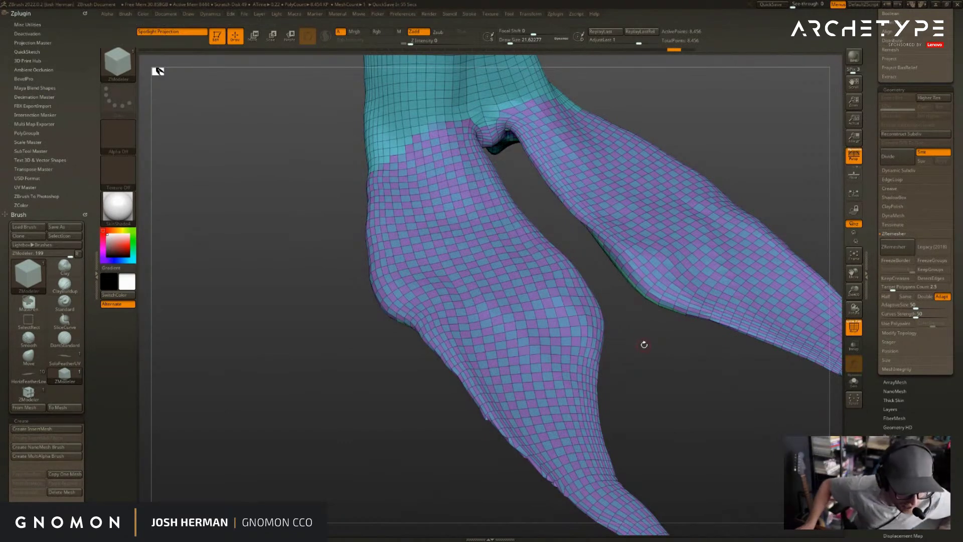
- Inspect the checkered cloak from several sides and undo its checker polygrouping back to a single outer polygroup
drag(636, 349, 566, 427)
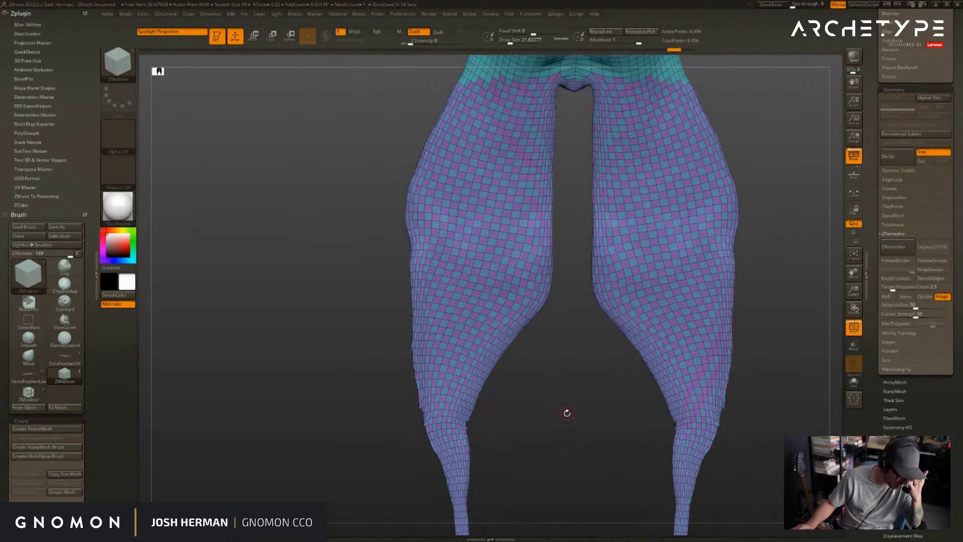
drag(563, 407, 624, 338)
drag(747, 176, 566, 216)
alt+drag(634, 210, 537, 306)
click(431, 288)
key(ctrl)
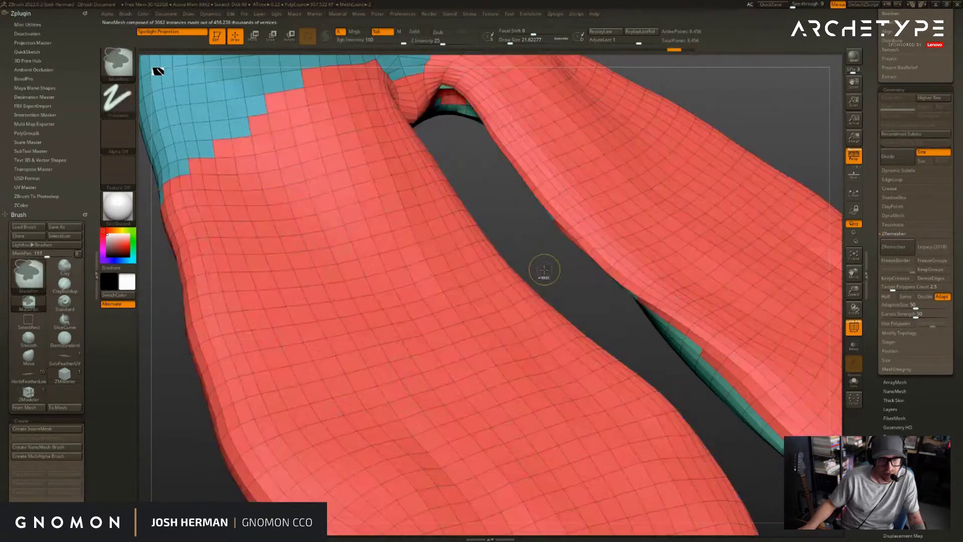
- Open the UV Master options and clear the cloak from the canvas
click(25, 188)
drag(945, 395, 922, 327)
drag(734, 144, 743, 132)
key(ctrl+n)
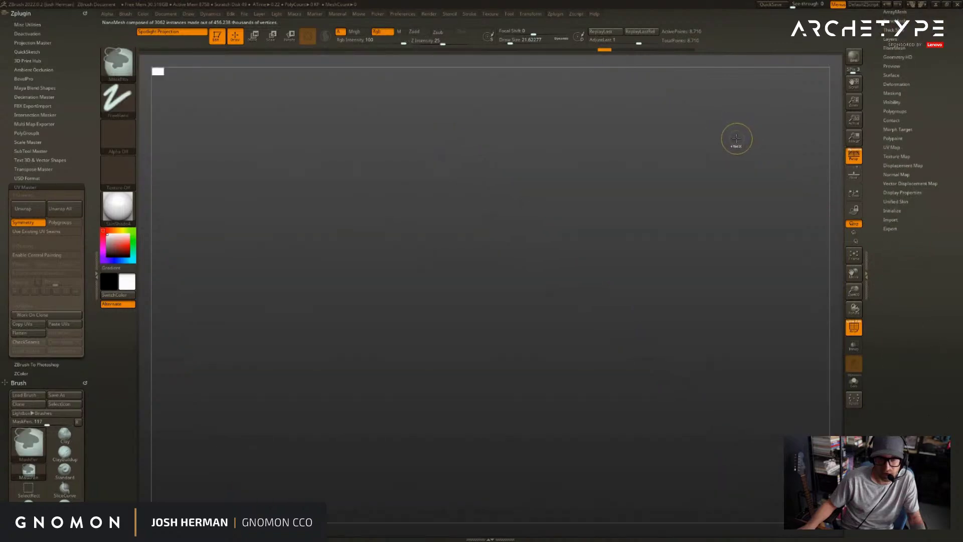
- Switch to the full multi-subtool character and return to the separate single-subtool cloak
drag(879, 236, 889, 400)
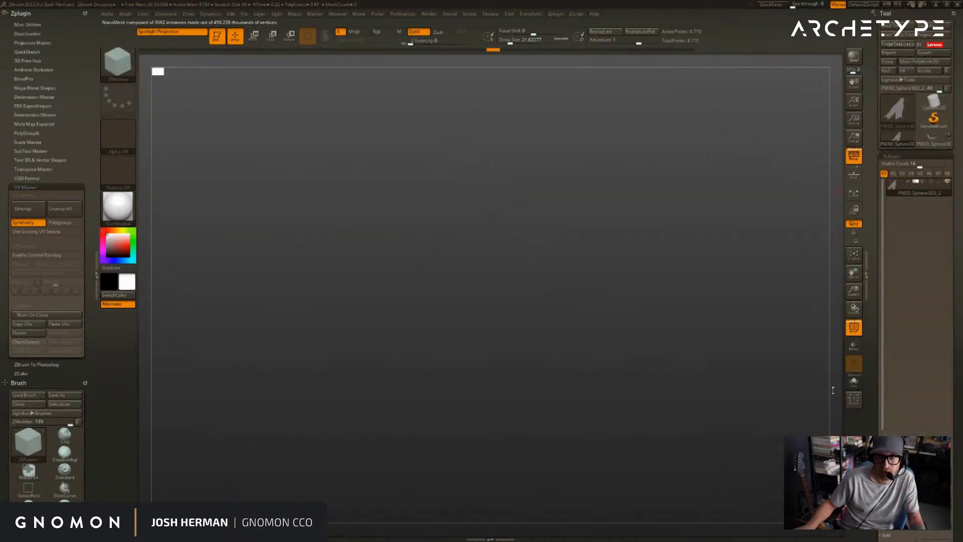
ctrl+shift+click(695, 331)
click(933, 139)
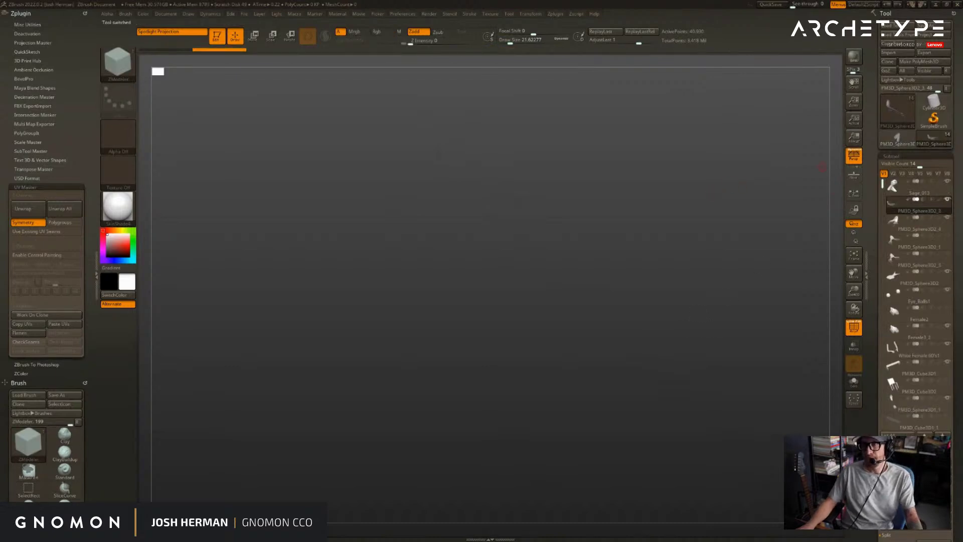
click(897, 139)
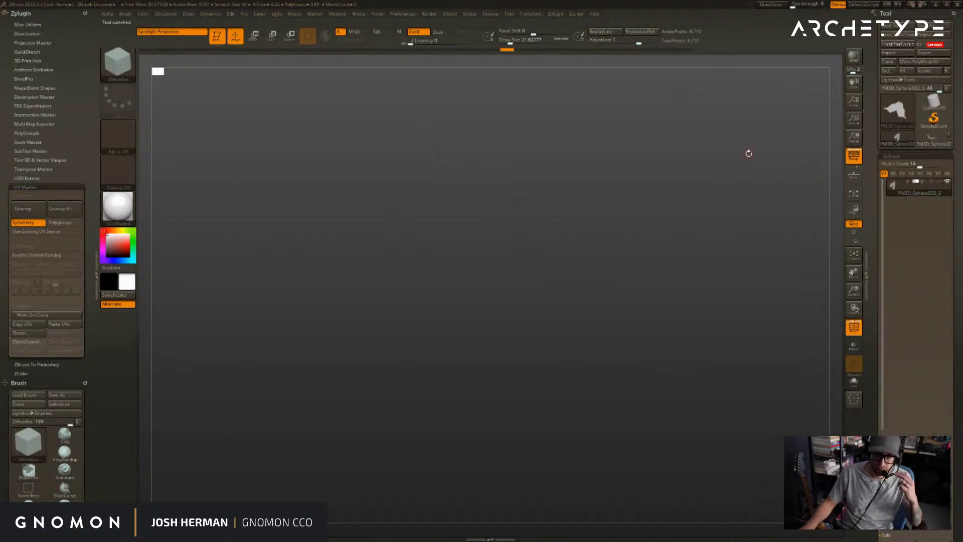
- Draw the cloak back onto the canvas and restore its single red outer polygroup
key(ctrl)
key(ctrl)
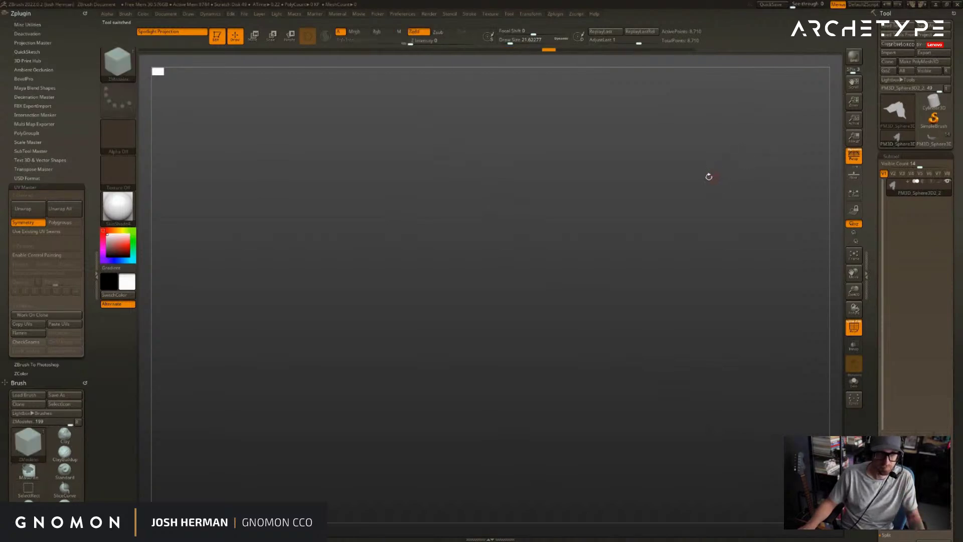
key(f)
mouse_move(737, 131)
mouse_down()
mouse_move(738, 116)
mouse_move(593, 75)
mouse_up()
key(ctrl)
key(ctrl+z)
alt+drag(695, 213, 727, 106)
drag(261, 311, 274, 216)
right_drag(397, 245, 491, 270)
- Apply ZModeler's PolyGroup action with the Polygroup All target and Checker option to the cloak's outer surface
key(space)
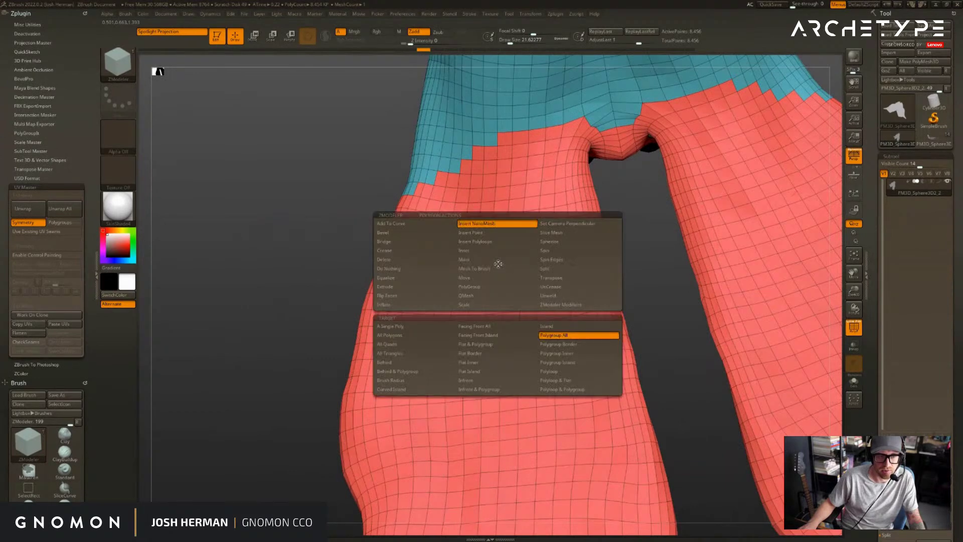
click(465, 287)
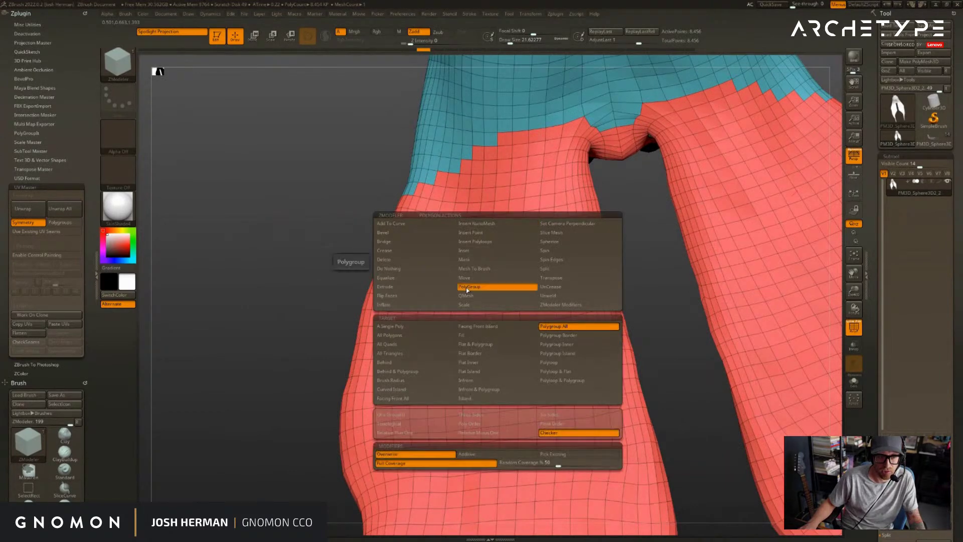
click(558, 301)
right_drag(557, 304, 522, 330)
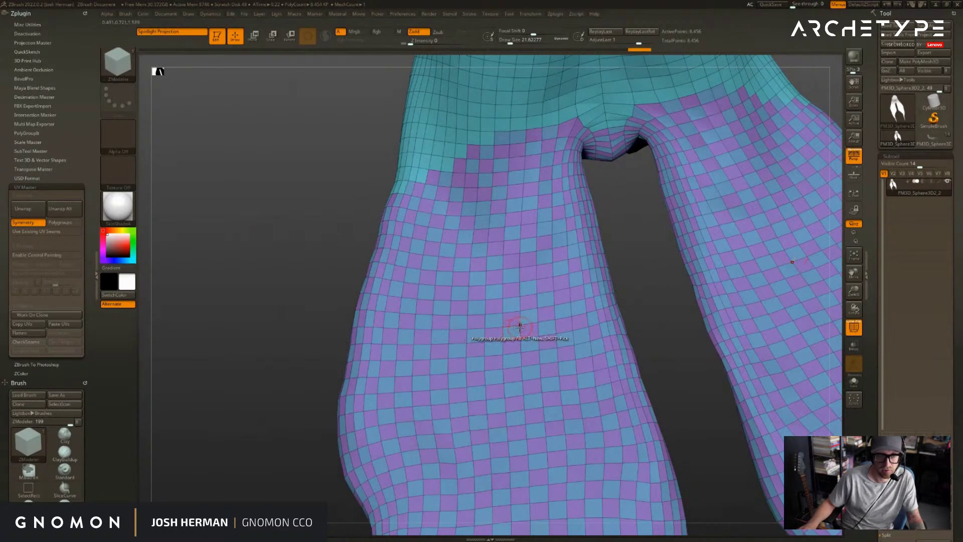
- Insert the feather NanoMesh on one of the cloak's two checker polygroups using the Polygroup All target
key(space)
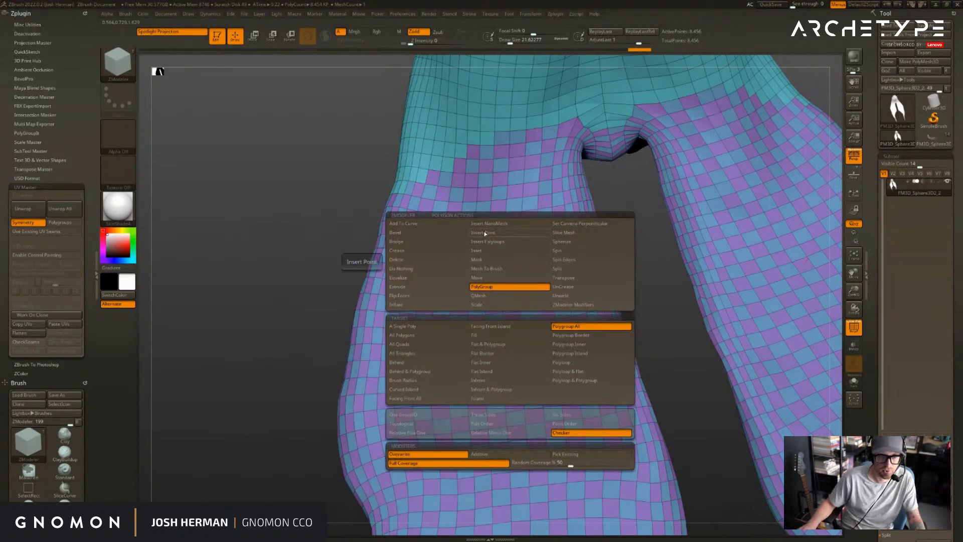
click(490, 224)
click(518, 254)
drag(539, 272, 551, 323)
drag(626, 290, 687, 428)
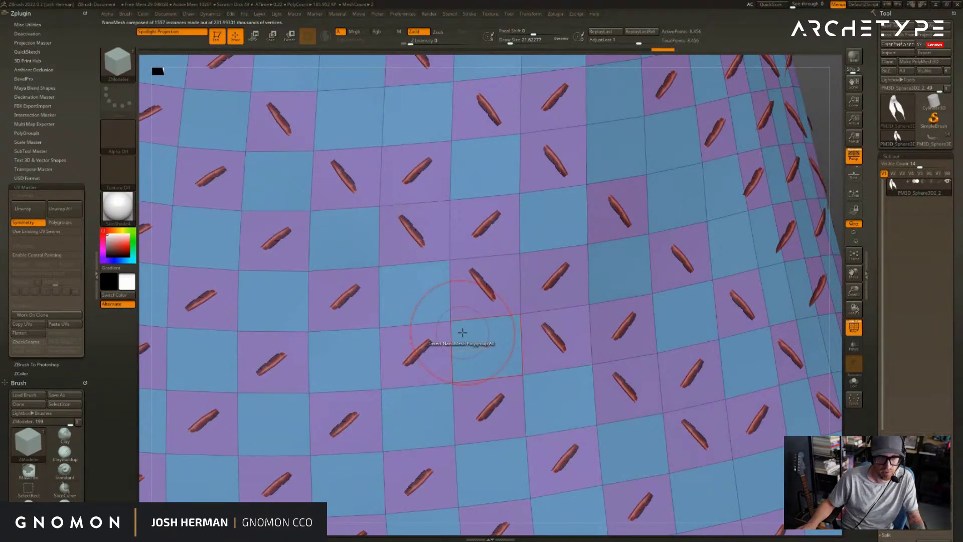
- Enlarge the NanoMesh feathers until they overlap across the cloak, and convert the instances to real geometry
scroll(868, 178, down, 10)
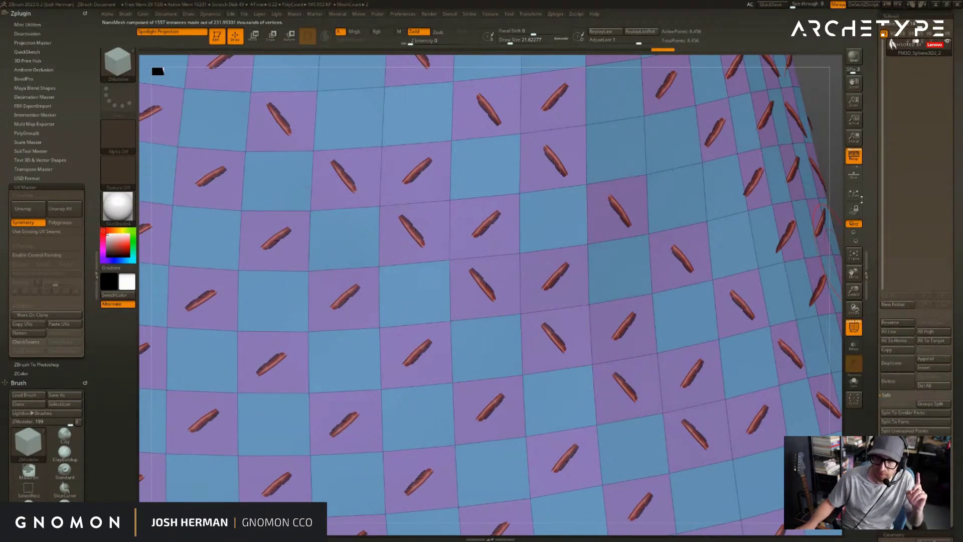
scroll(868, 178, down, 10)
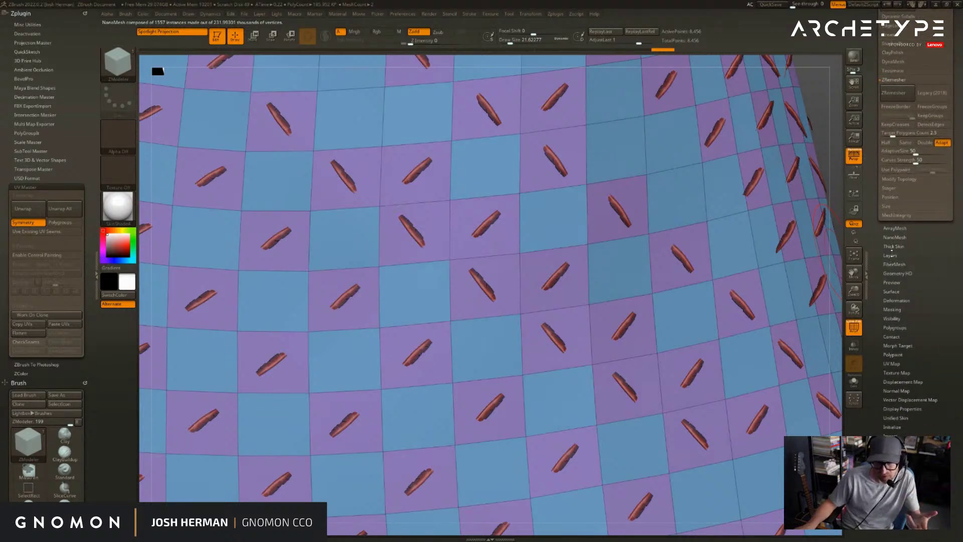
mouse_move(928, 248)
mouse_down()
mouse_move(928, 516)
mouse_move(927, 262)
mouse_up()
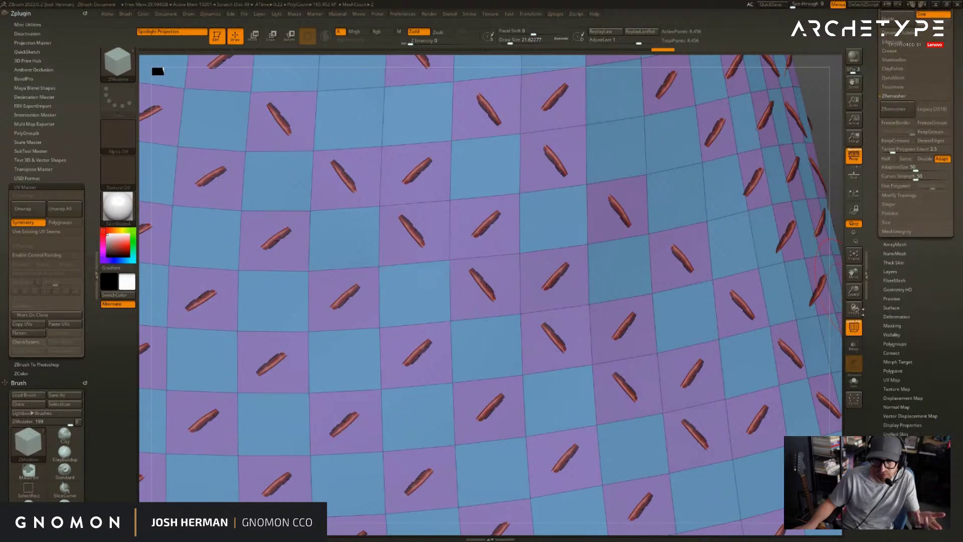
drag(831, 143, 684, 212)
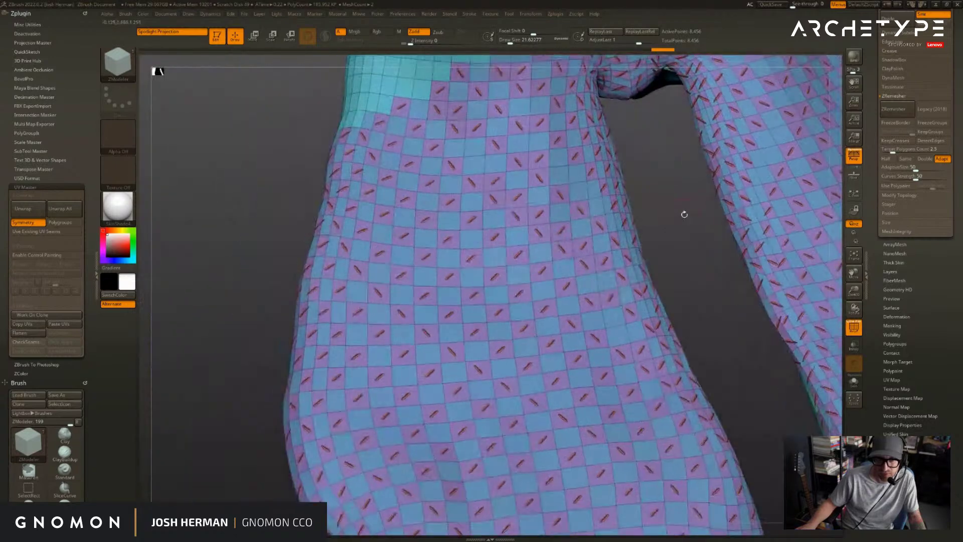
click(896, 254)
mouse_move(895, 341)
mouse_down()
mouse_move(936, 346)
mouse_move(911, 340)
mouse_up()
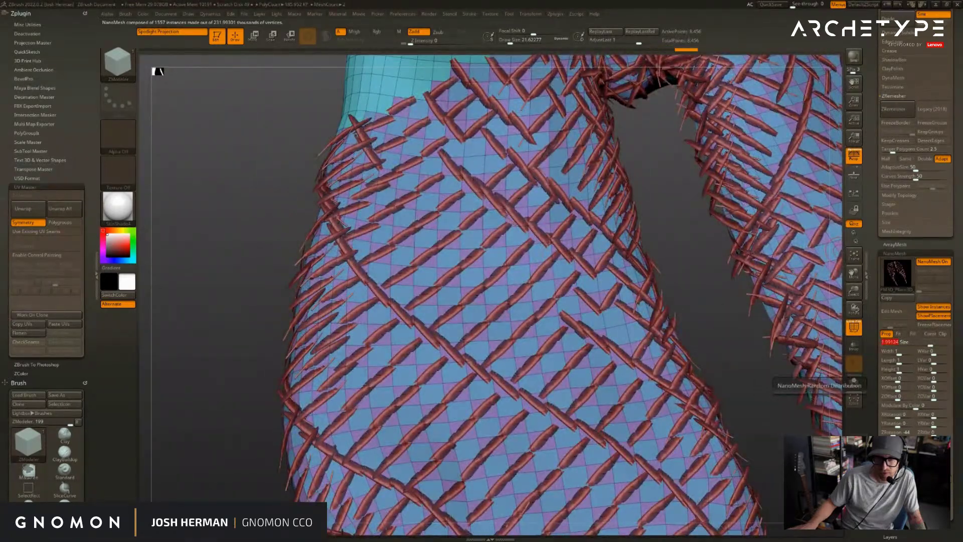
click(897, 523)
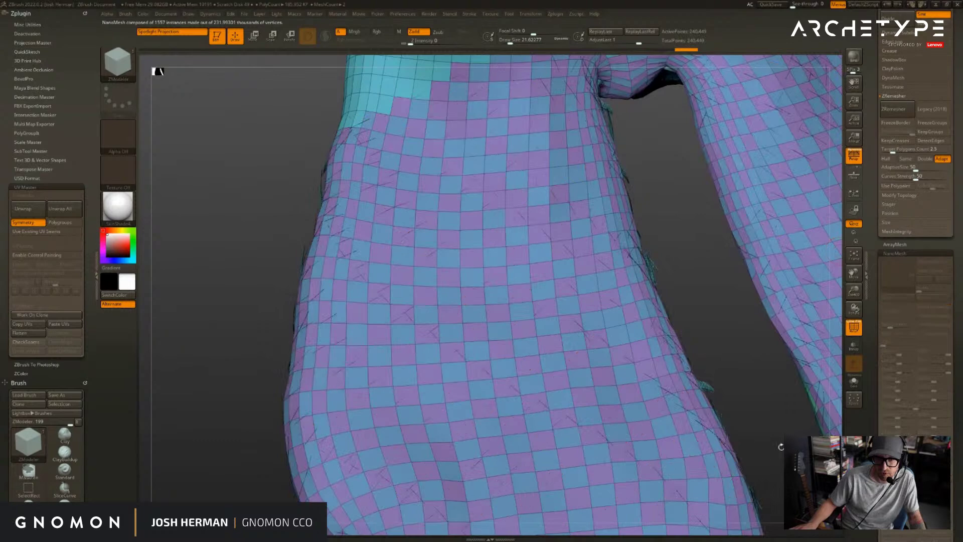
- Choose the Move brush with a draw size of about 2.19 for the converted feathers along the cloak's edge
drag(727, 355, 727, 314)
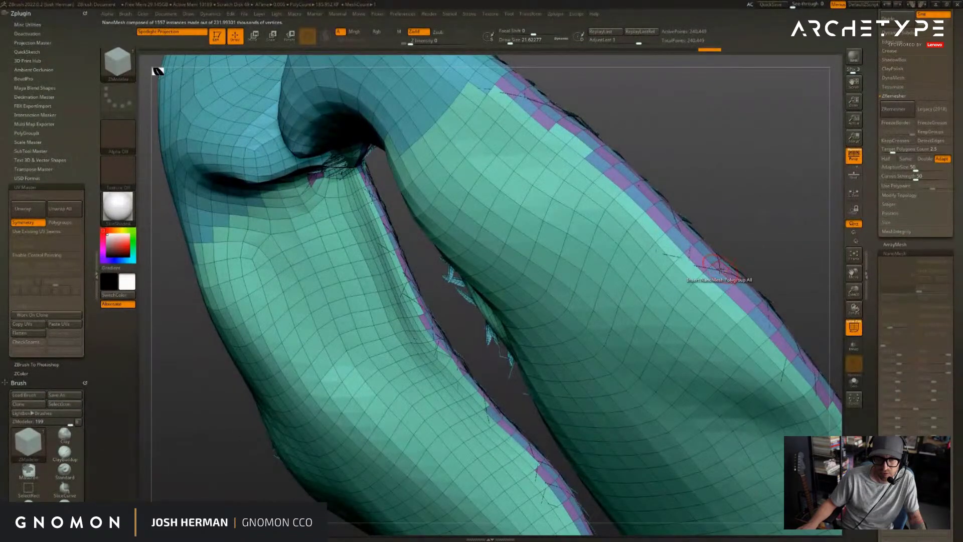
drag(722, 272, 585, 232)
ctrl+right_drag(585, 234, 620, 276)
key(b)
key(m)
key(v)
key(s)
drag(498, 295, 490, 296)
drag(621, 222, 602, 236)
mouse_move(602, 236)
ctrl+right_down()
mouse_move(366, 345)
mouse_move(346, 318)
ctrl+right_up()
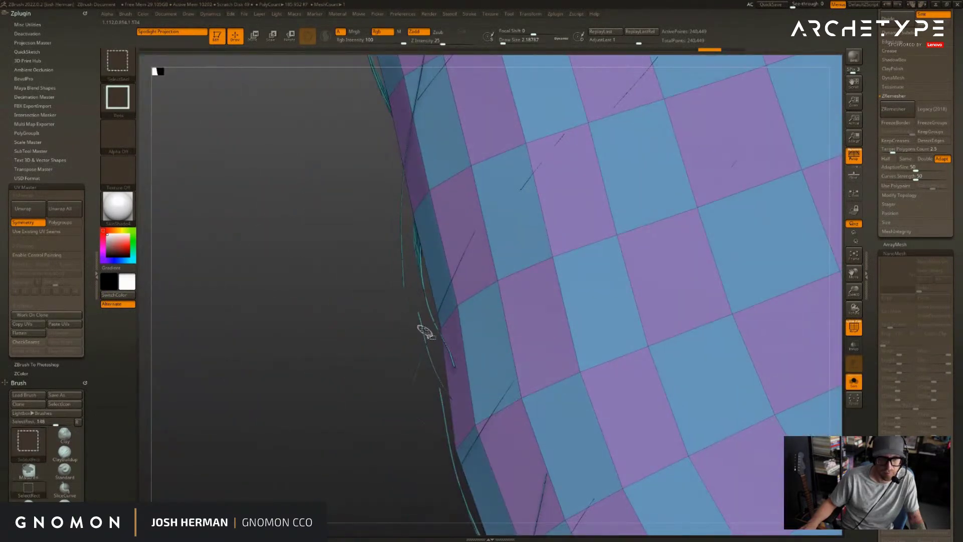
- Isolate the feathers from the leg mesh and turn off their polyframe display
ctrl+shift+click(423, 329)
ctrl+shift+click(551, 261)
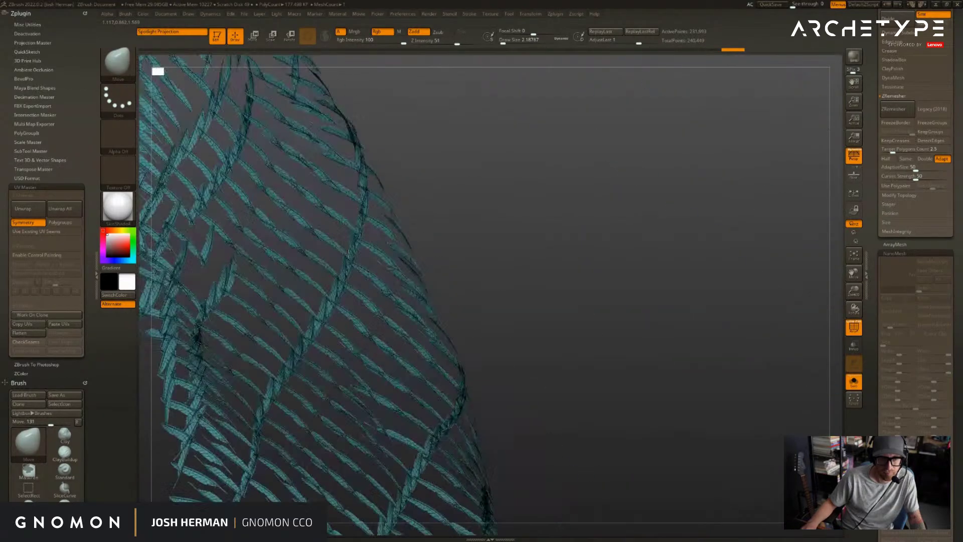
alt+right_drag(552, 260, 765, 306)
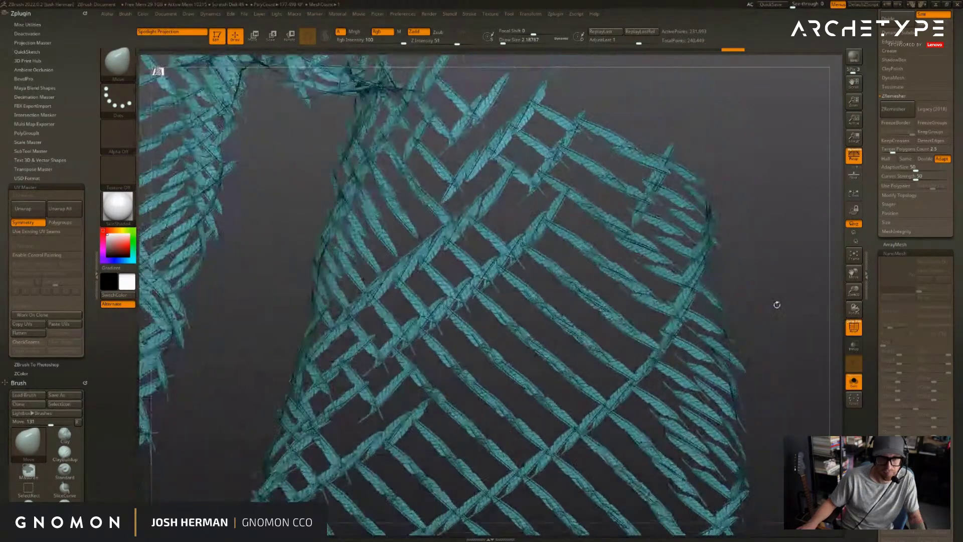
key(shift+f)
drag(793, 329, 752, 236)
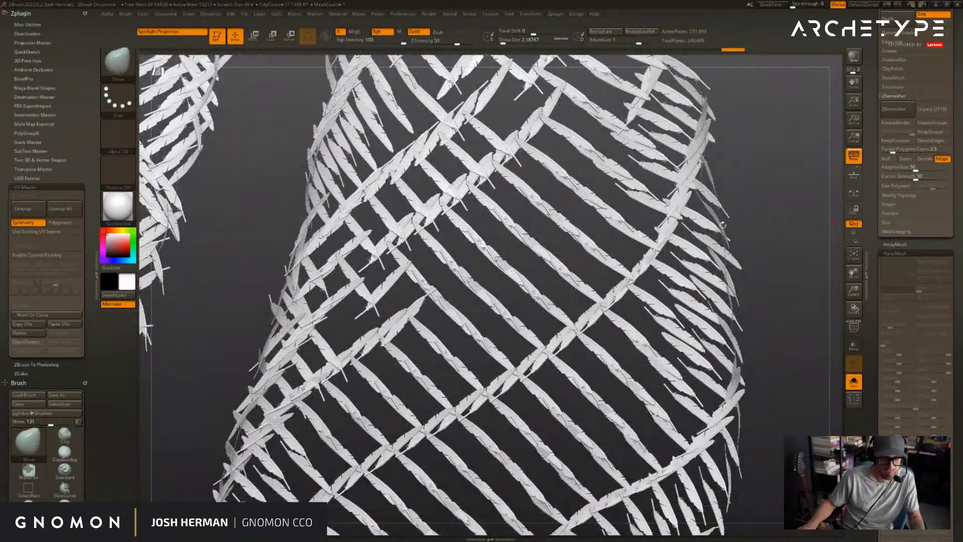
click(745, 232)
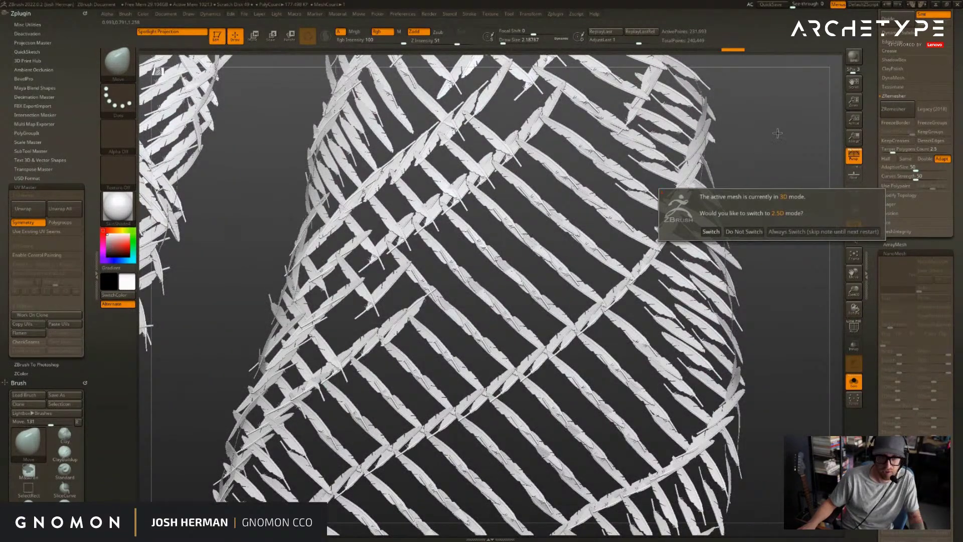
drag(776, 128, 776, 160)
key(t)
click(782, 160)
- Look through the feather mesh's topology, subtool split and texture map settings
click(886, 195)
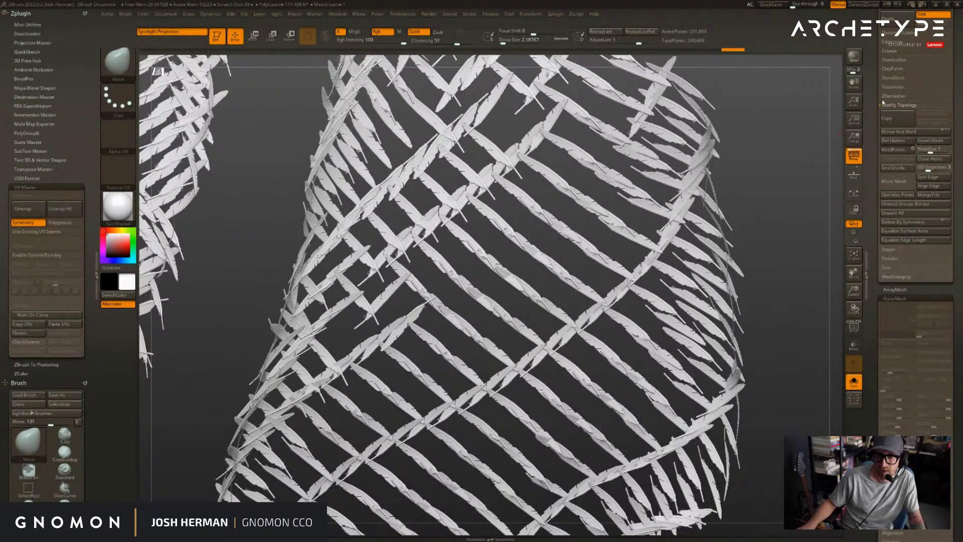
scroll(882, 131, up, 3)
scroll(871, 57, up, 10)
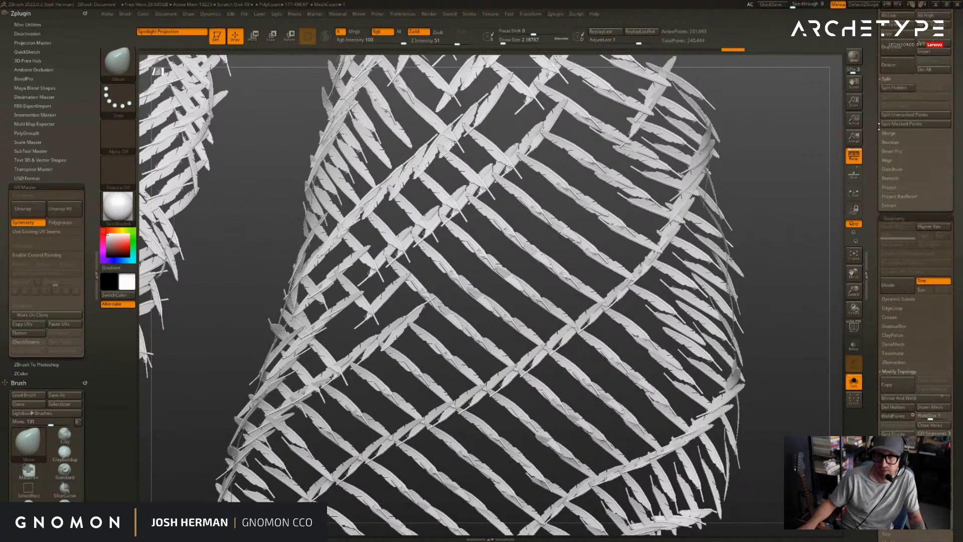
drag(800, 177, 832, 186)
scroll(870, 201, down, 10)
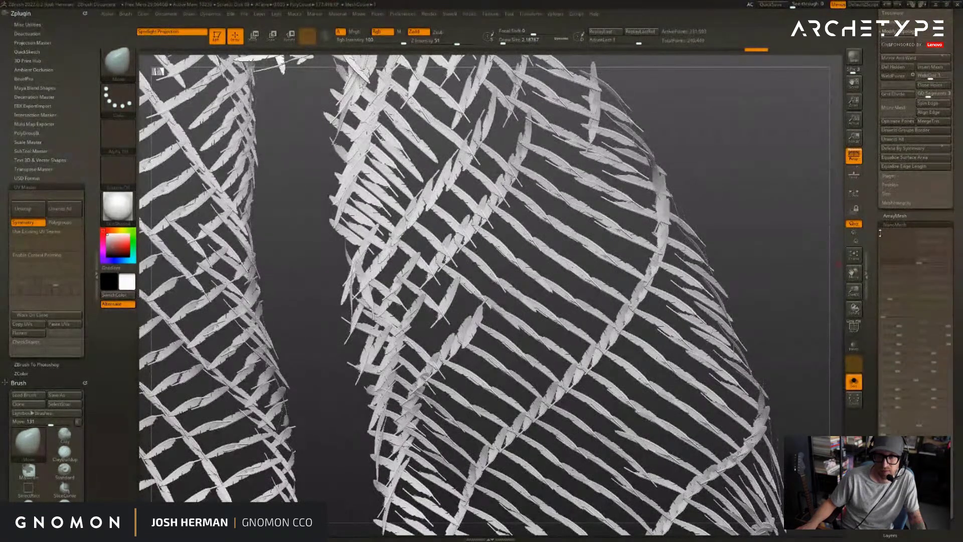
scroll(870, 200, down, 8)
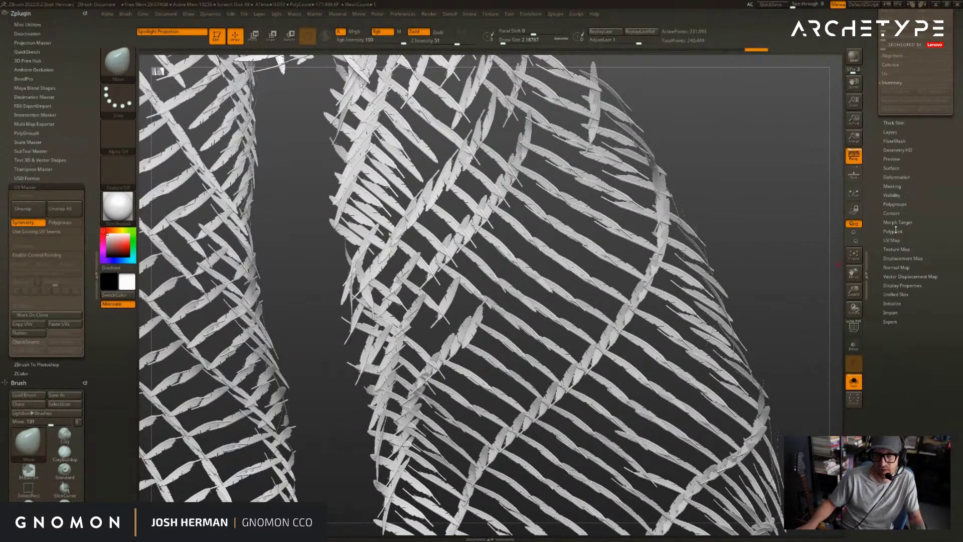
click(895, 249)
click(890, 277)
drag(937, 202, 938, 426)
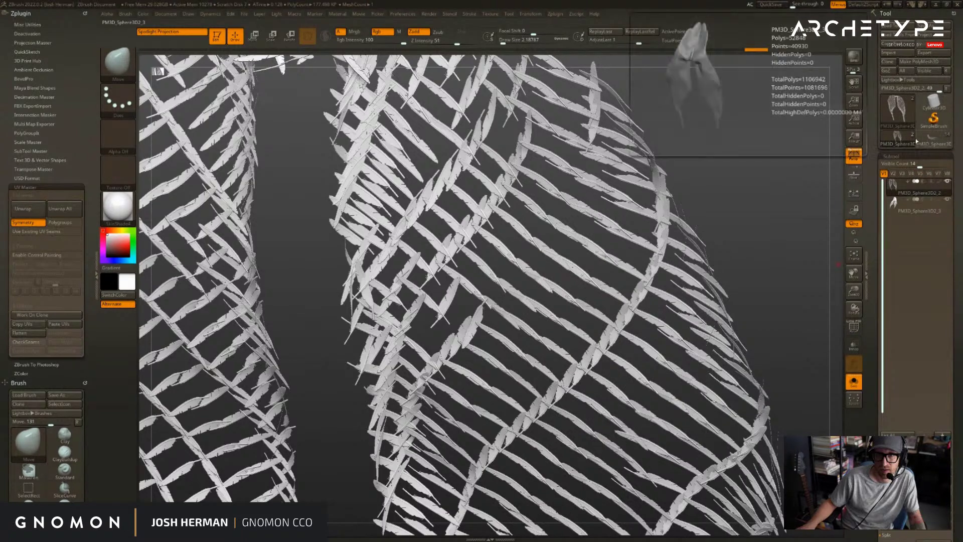
- Turn on Double display for the feather mesh and check it from the front and back
drag(740, 116, 760, 118)
mouse_move(288, 136)
alt+mouse_down()
mouse_move(316, 156)
mouse_move(328, 135)
alt+mouse_up()
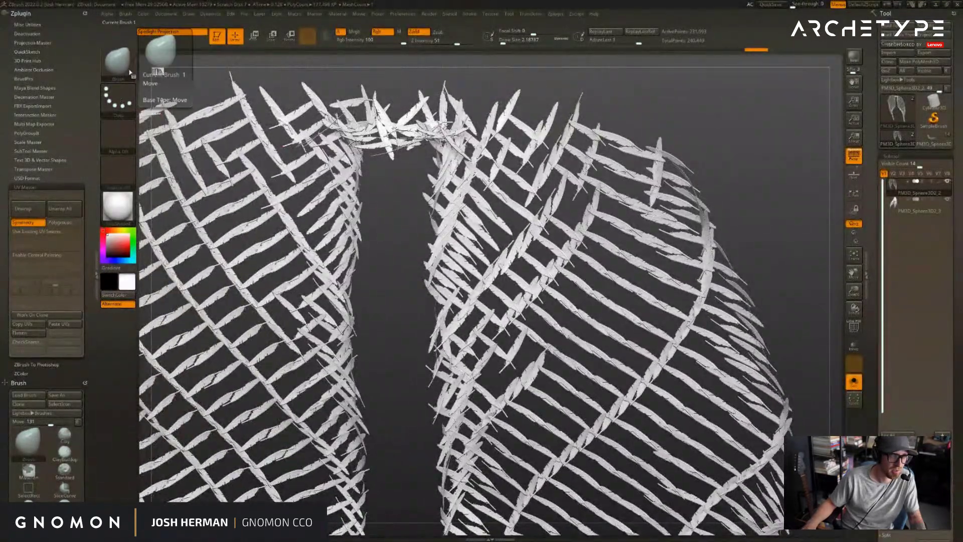
drag(715, 118, 737, 109)
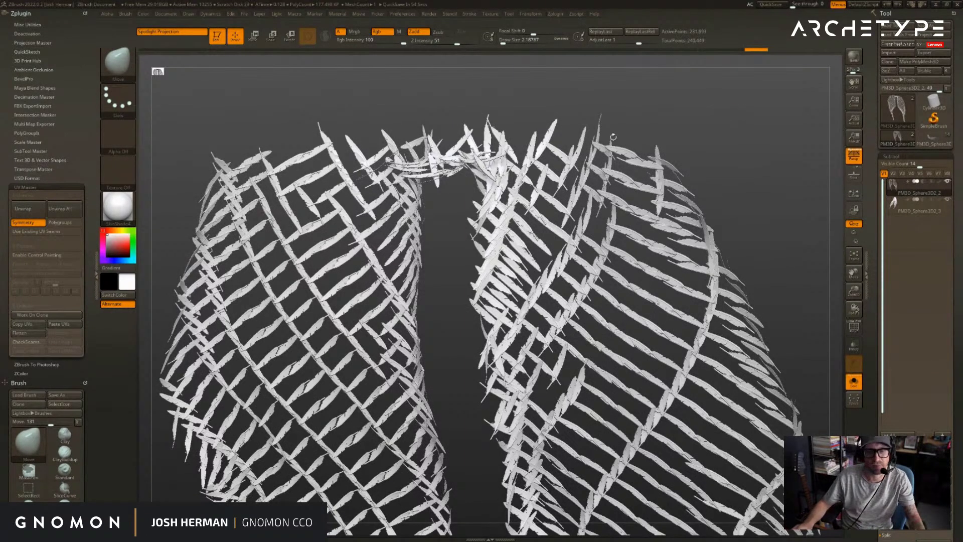
drag(715, 169, 310, 255)
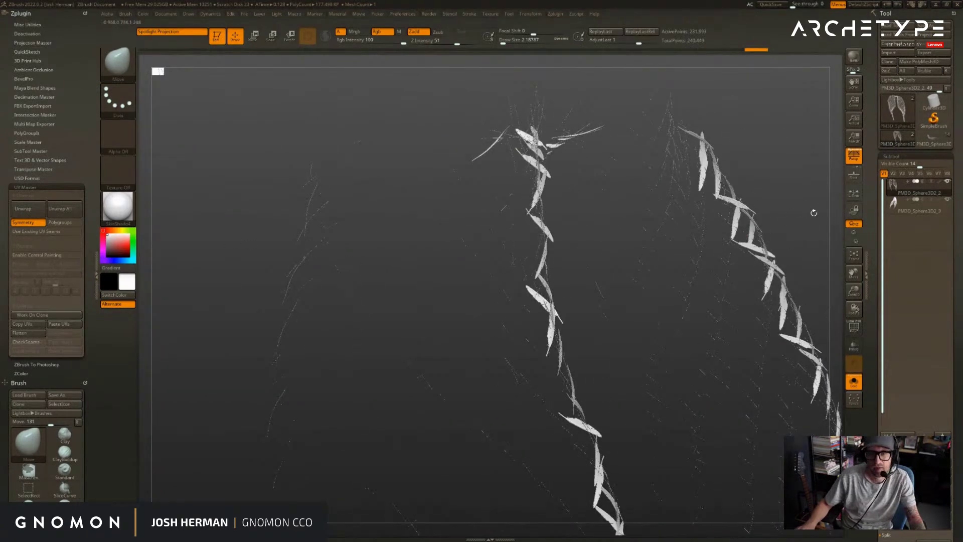
scroll(937, 302, down, 15)
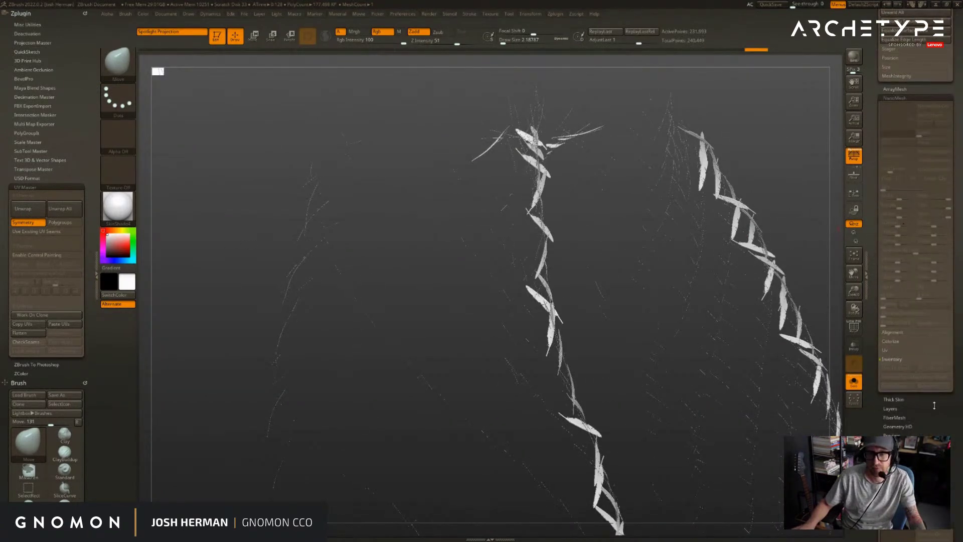
scroll(932, 299, up, 4)
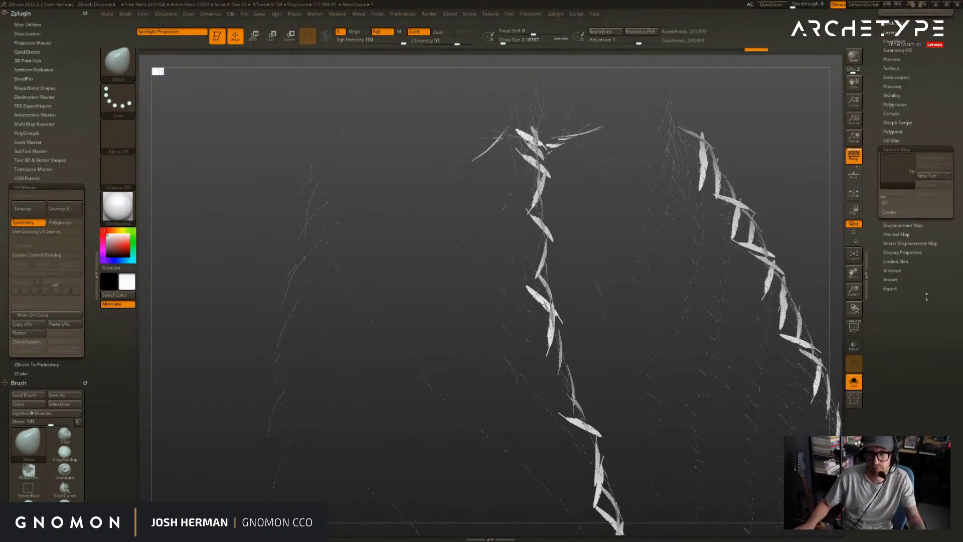
click(899, 252)
click(898, 278)
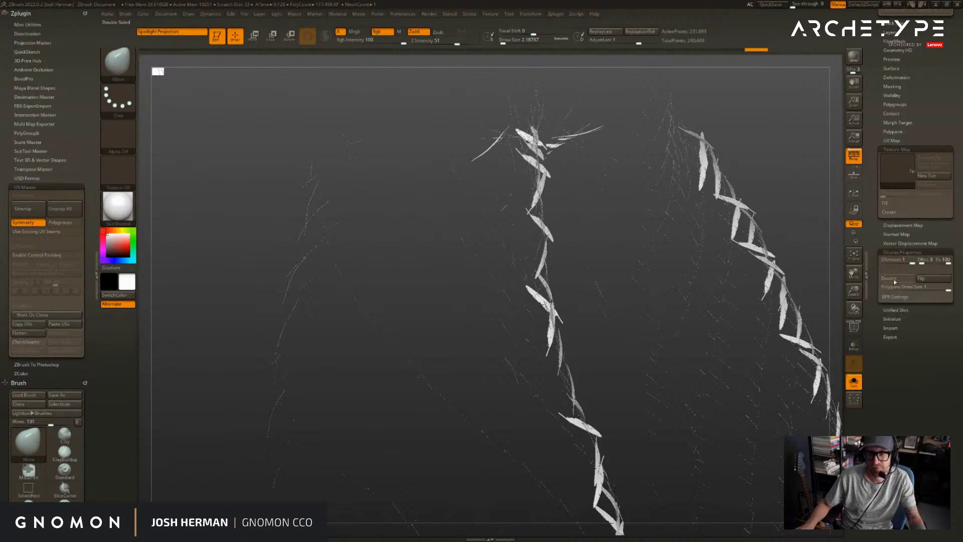
drag(833, 279, 622, 173)
drag(451, 234, 296, 202)
drag(732, 268, 849, 200)
- Make the plain leg mesh the active subtool and show its polyframe
drag(926, 203, 925, 294)
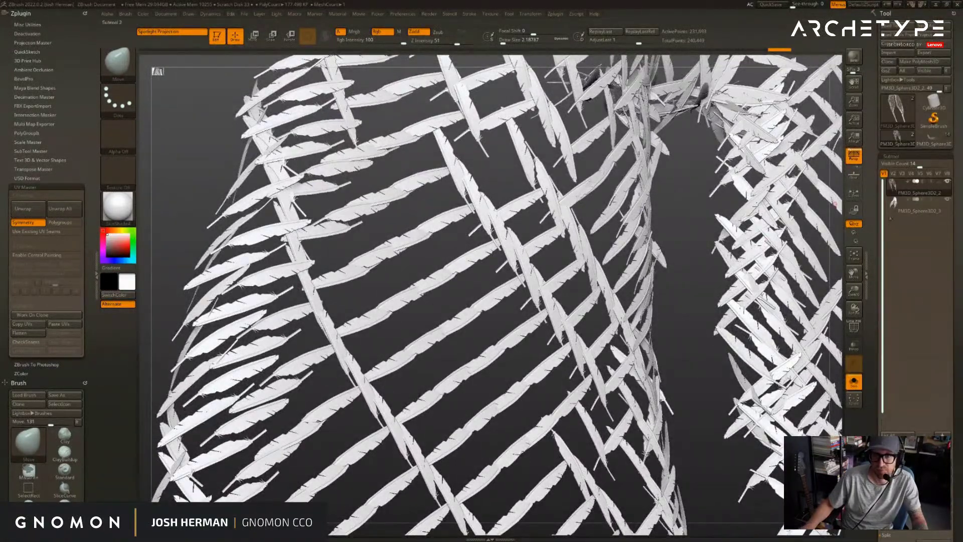
click(898, 206)
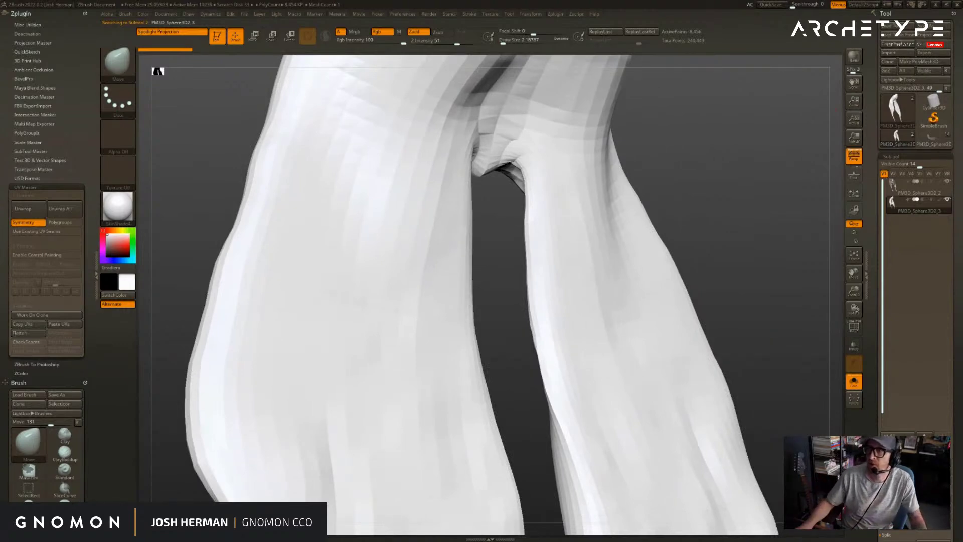
drag(762, 187, 774, 220)
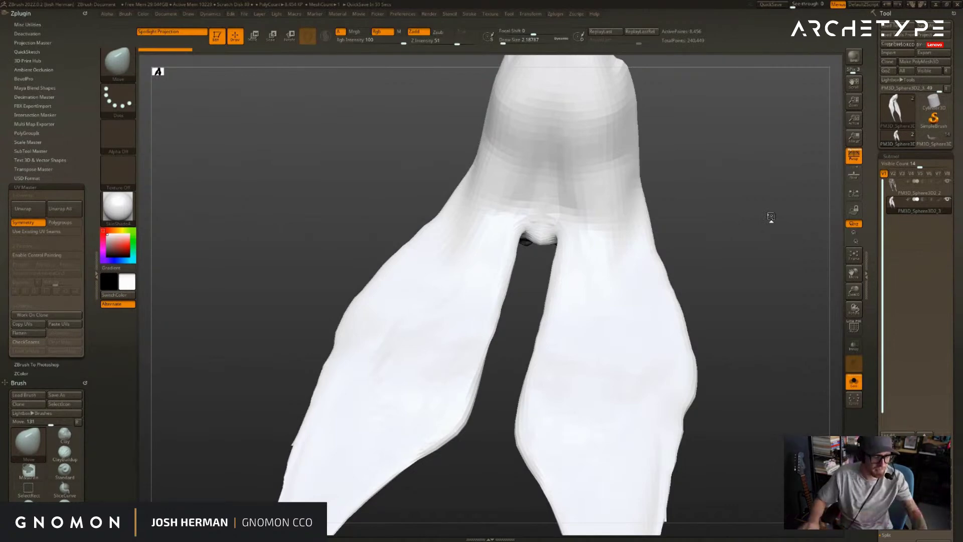
key(shift+f)
mouse_move(745, 235)
mouse_down()
mouse_move(742, 216)
mouse_move(761, 200)
mouse_move(755, 190)
mouse_move(768, 274)
mouse_move(751, 227)
mouse_up()
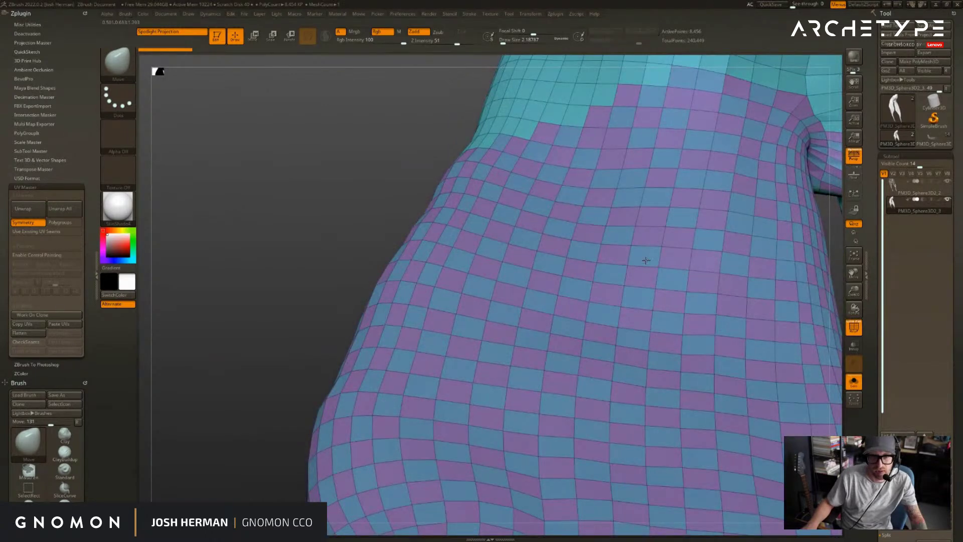
- Choose the SoloFeatherUV brush and insert a single feather on the leg mesh
drag(378, 235, 385, 204)
key(b)
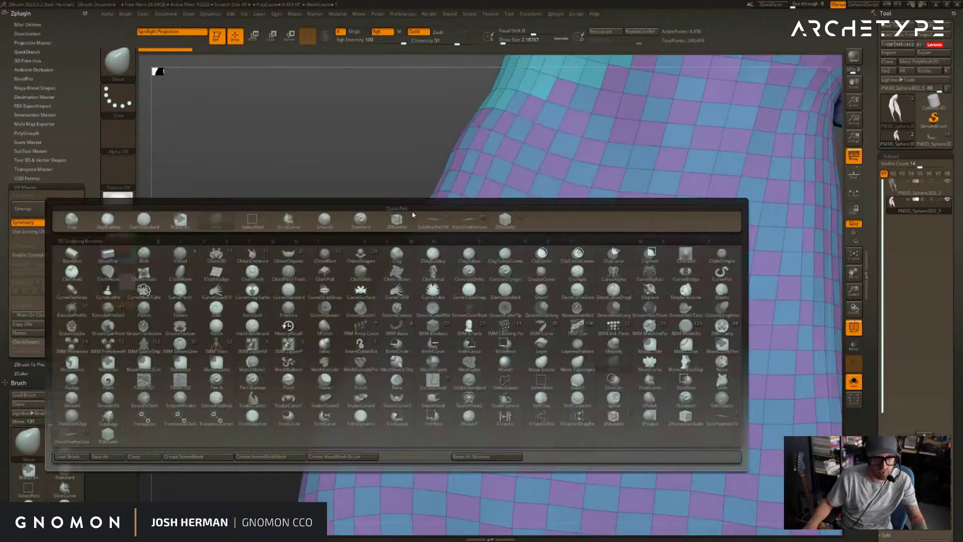
click(441, 225)
drag(550, 248, 545, 266)
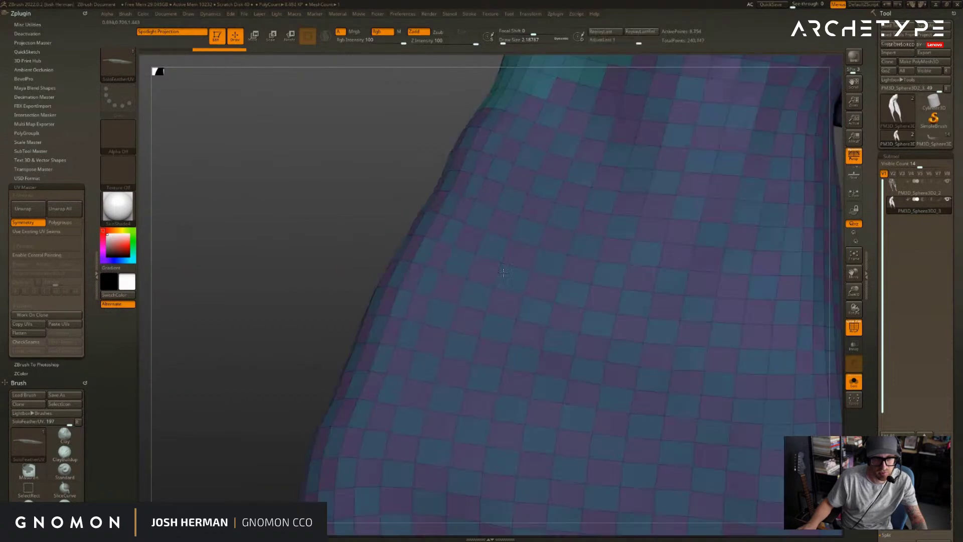
mouse_move(394, 208)
mouse_down()
mouse_move(370, 206)
mouse_move(652, 351)
mouse_up()
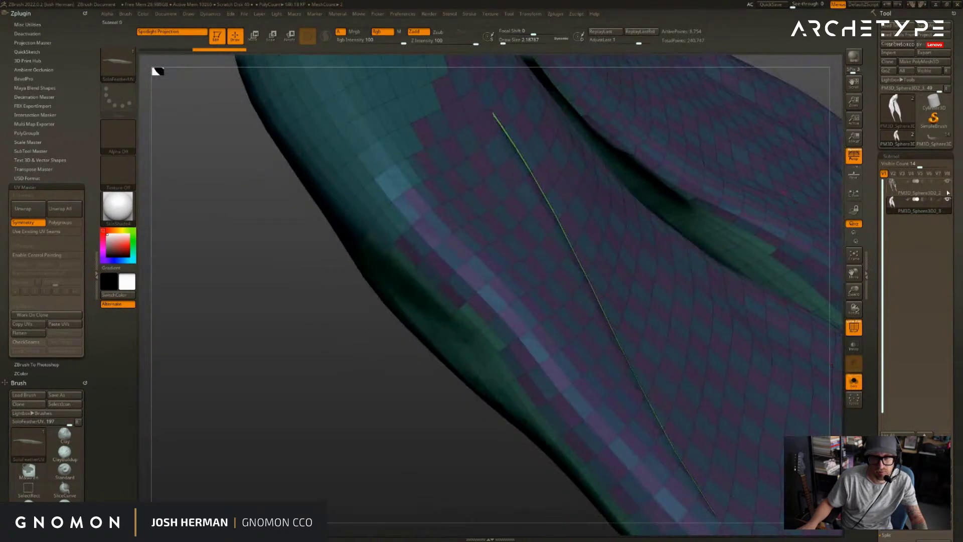
- Try Double display and further feather strokes on the leg mesh, then undo the strokes
scroll(928, 201, down, 10)
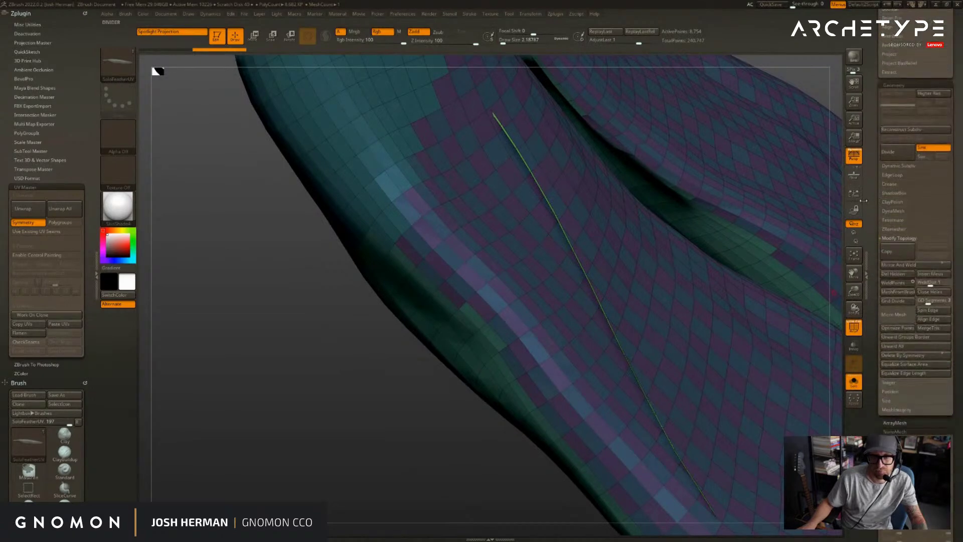
scroll(913, 250, down, 10)
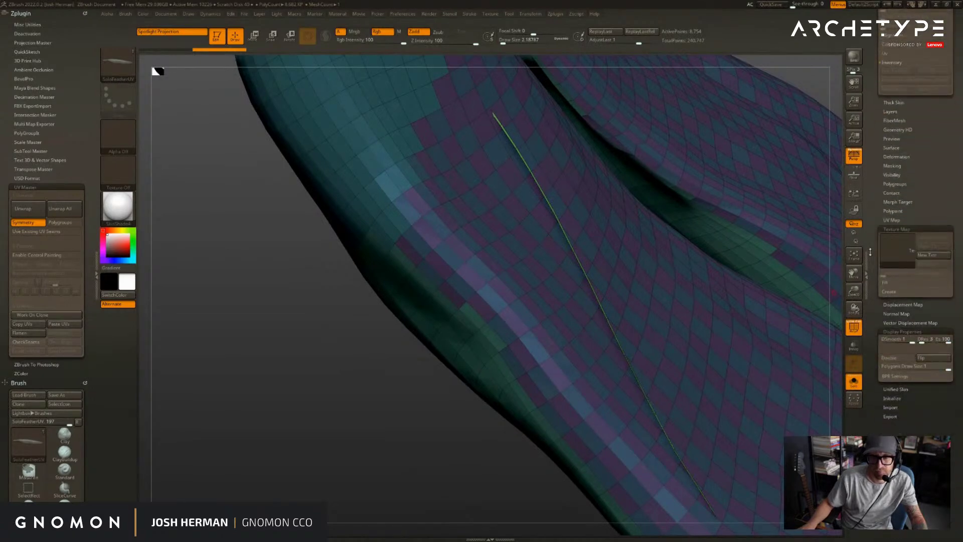
click(888, 357)
drag(427, 402, 407, 393)
key(ctrl+z)
key(ctrl+z)
drag(505, 310, 527, 457)
right_click(524, 366)
key(ctrl+z)
- Draw additional feathers across the upper leg and check how they sit on the surface
mouse_move(341, 280)
mouse_down()
mouse_move(360, 284)
mouse_move(451, 241)
mouse_move(634, 196)
mouse_move(702, 210)
mouse_move(468, 376)
mouse_up()
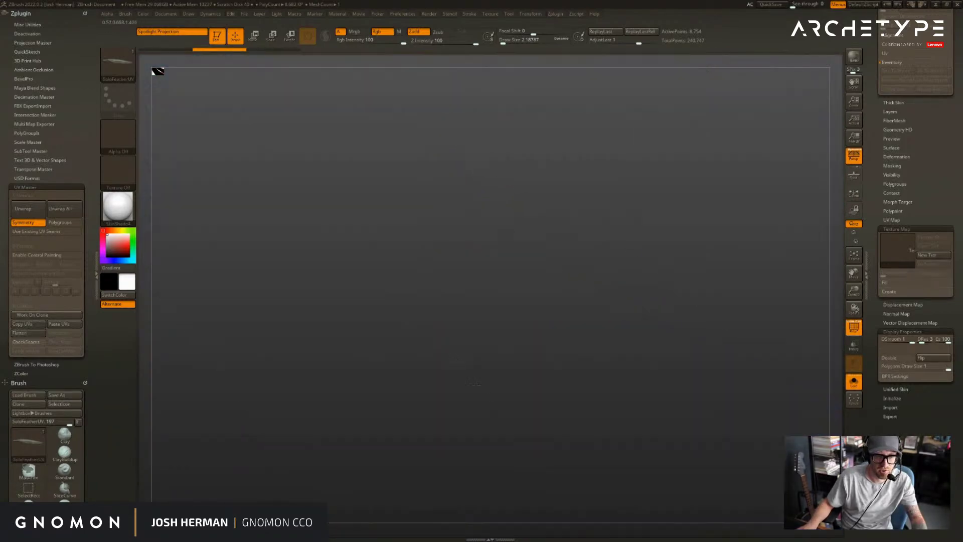
mouse_move(712, 444)
mouse_down()
mouse_move(596, 430)
mouse_move(539, 366)
mouse_up()
mouse_move(612, 318)
mouse_down()
mouse_move(628, 300)
mouse_move(723, 254)
mouse_up()
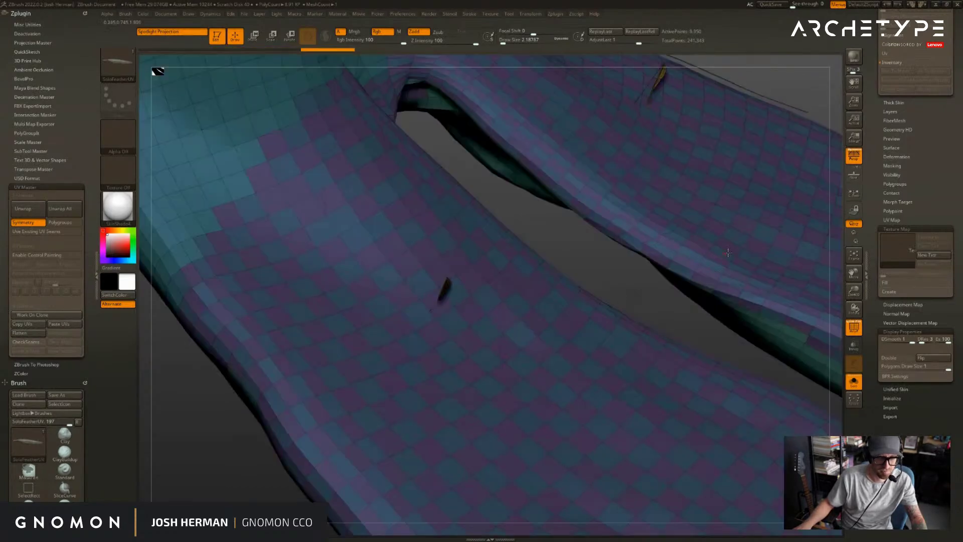
drag(604, 280, 621, 262)
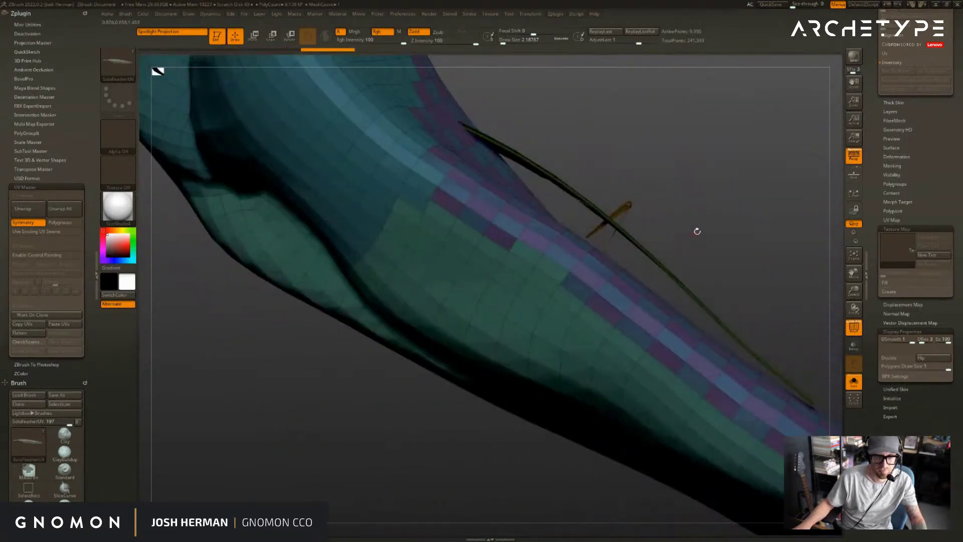
drag(696, 232, 686, 236)
- Turn off the leg mesh's polyframe and undo the extra feather strokes
key(ctrl+z)
drag(575, 259, 814, 540)
mouse_move(794, 161)
mouse_down()
mouse_move(767, 146)
mouse_move(787, 134)
mouse_move(657, 173)
mouse_up()
key(shift+f)
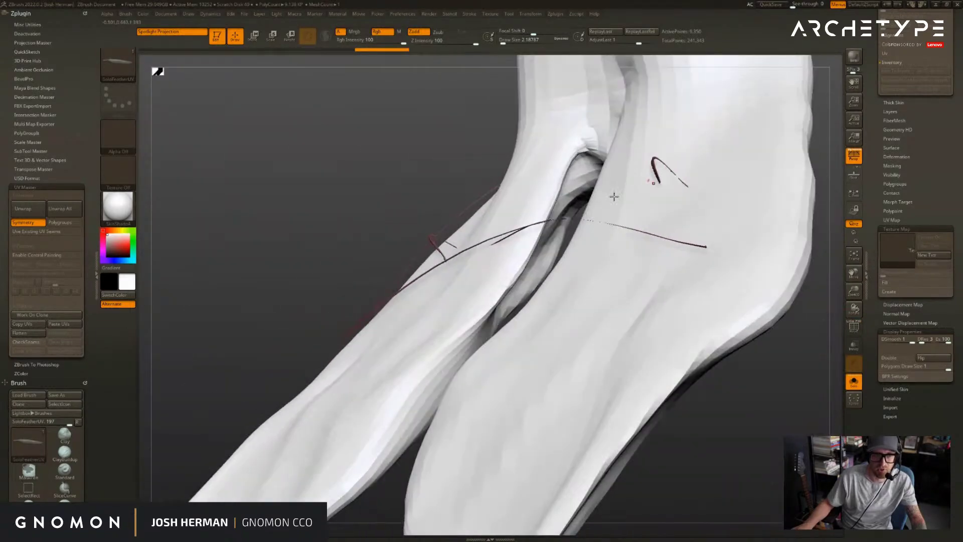
drag(281, 211, 326, 225)
key(ctrl+z)
key(ctrl+z)
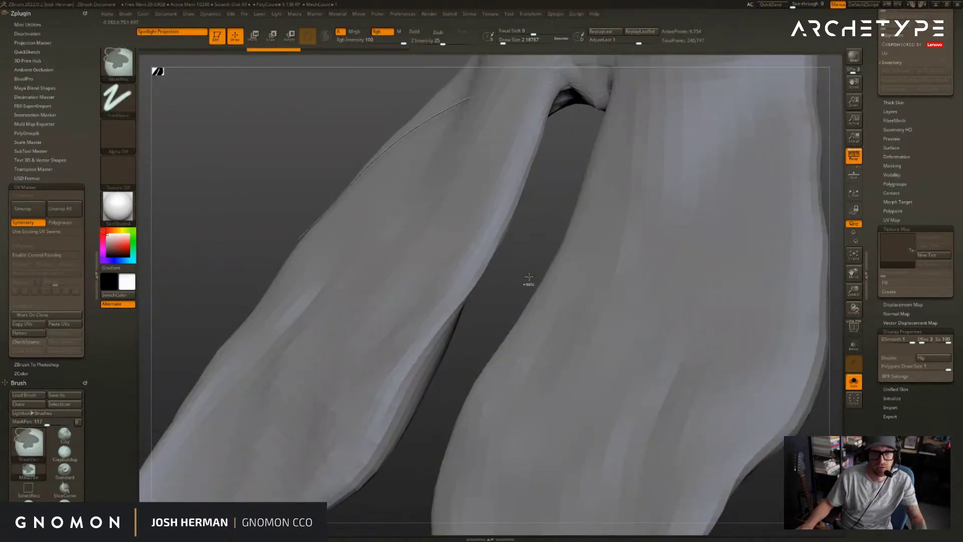
key(ctrl+z)
key(ctrl+z)
- Turn on Double display for the leg mesh and isolate the large inserted feather
mouse_move(830, 142)
alt+mouse_down()
mouse_move(757, 378)
mouse_move(725, 322)
mouse_move(589, 221)
mouse_move(699, 232)
mouse_move(629, 238)
mouse_move(678, 296)
mouse_move(758, 473)
alt+mouse_up()
mouse_move(786, 395)
mouse_down()
mouse_move(767, 357)
mouse_move(866, 343)
mouse_up()
click(890, 358)
drag(803, 351, 706, 336)
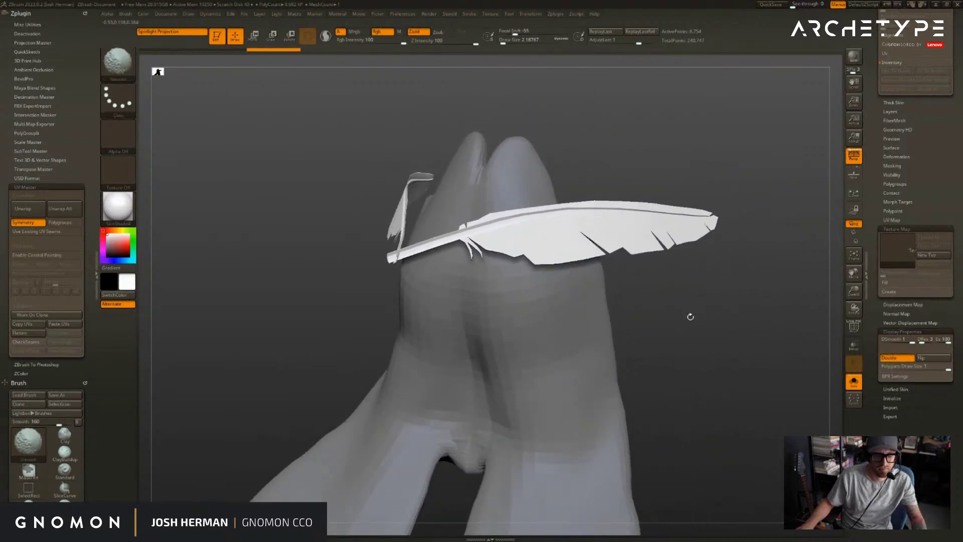
ctrl+shift+click(600, 239)
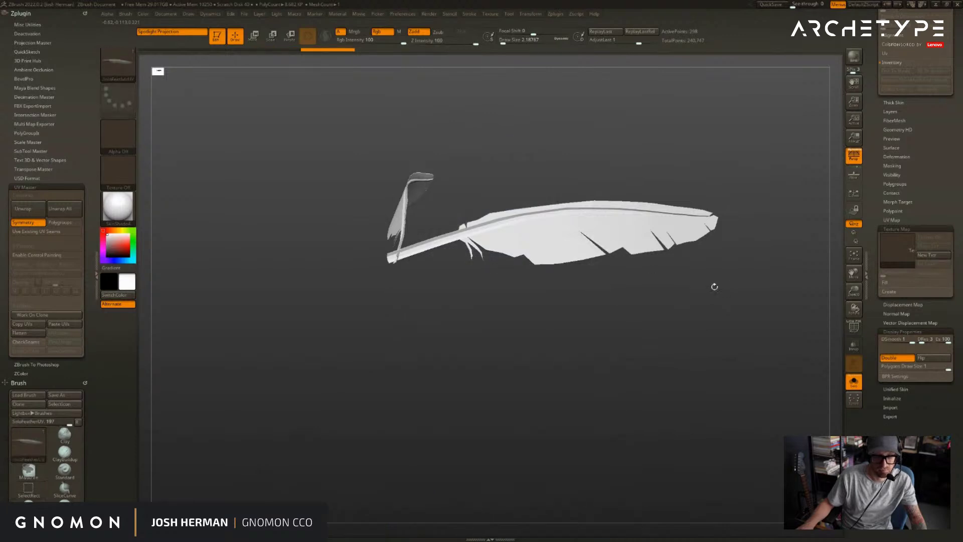
click(686, 303)
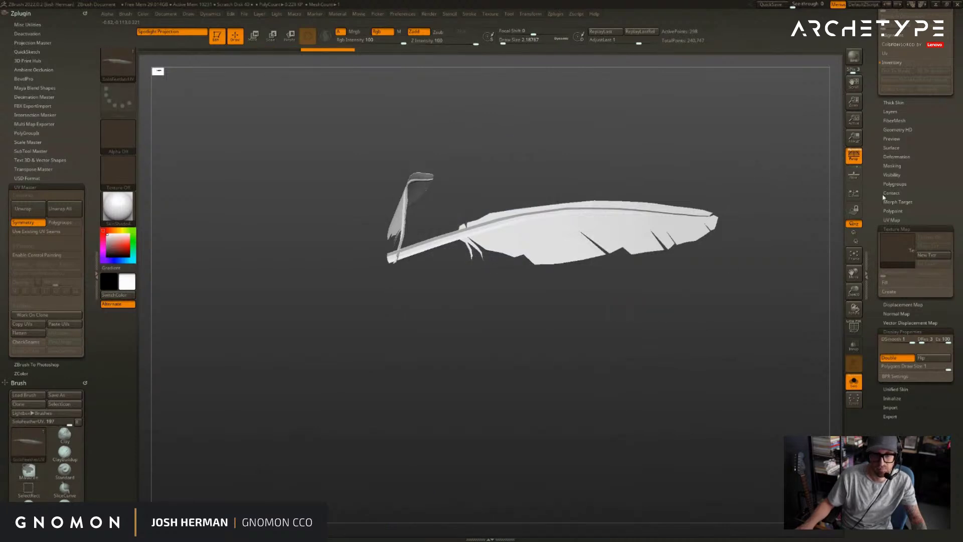
- Set the subtool list's visible count to 9 and split the hidden leg mesh from the feather into its own subtool
scroll(915, 251, up, 10)
scroll(905, 383, up, 5)
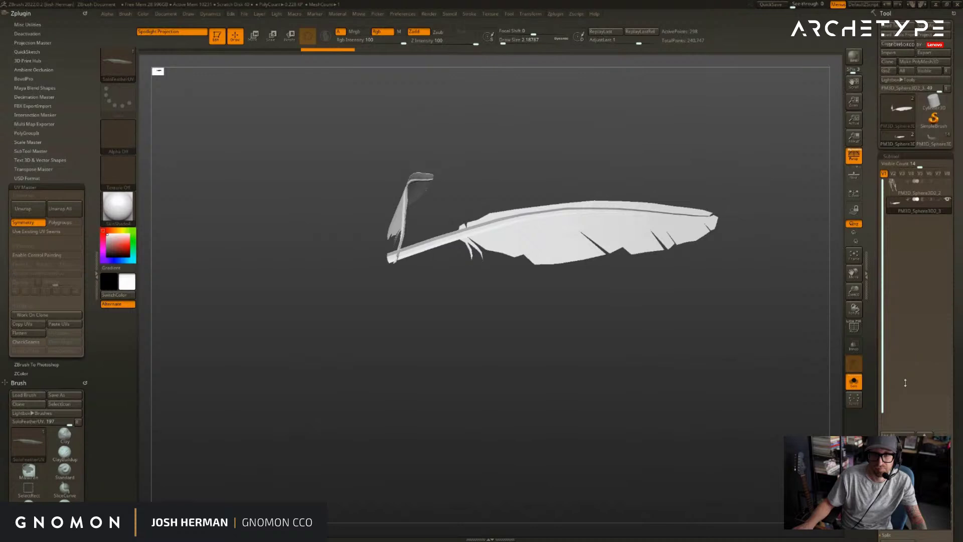
drag(923, 164, 908, 164)
drag(830, 288, 850, 311)
mouse_move(831, 382)
mouse_down()
mouse_move(829, 390)
mouse_move(836, 363)
mouse_up()
click(894, 413)
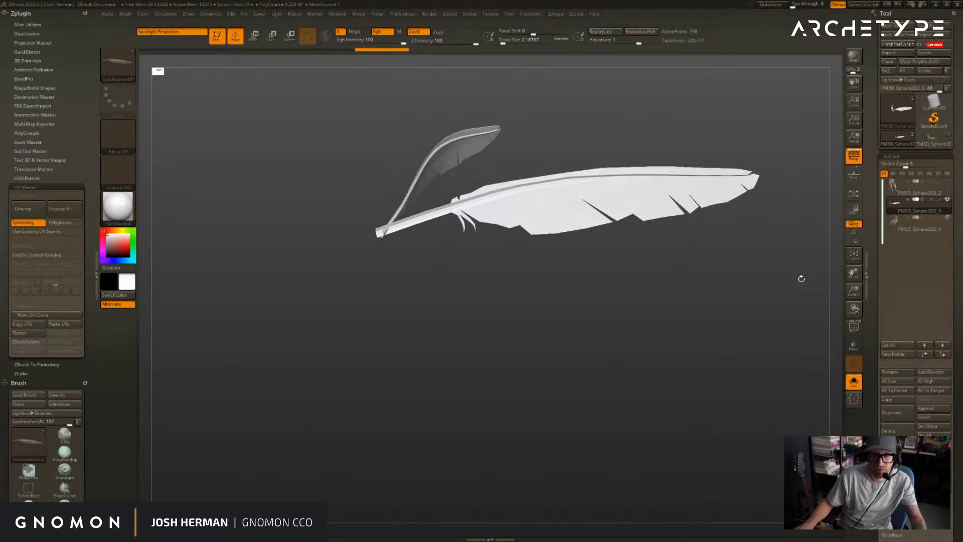
- Create a new texture map for the feather from its polypaint colors
drag(797, 278, 800, 304)
drag(874, 335, 876, 96)
drag(929, 277, 931, 356)
drag(932, 209, 920, 250)
click(887, 365)
click(908, 376)
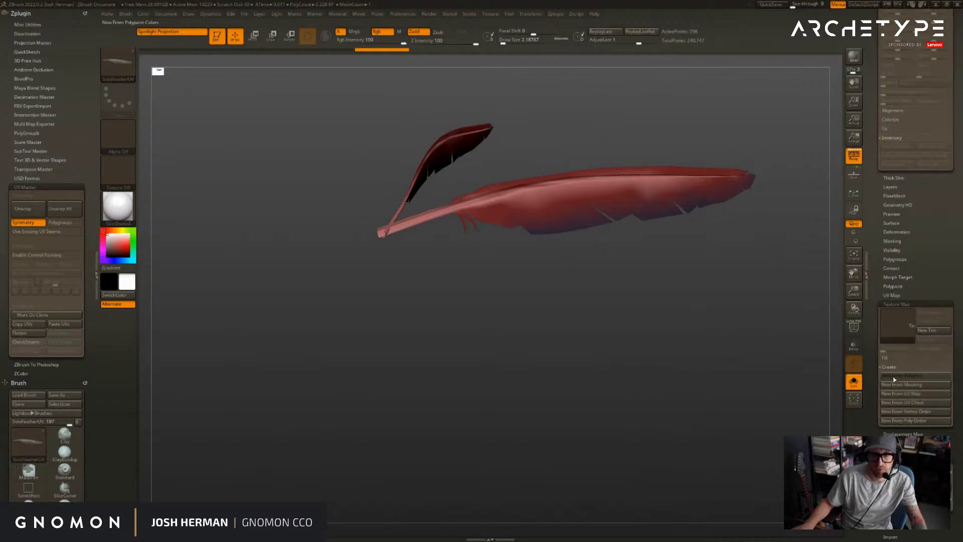
- Select the separated leg mesh subtool and turn on its polyframe
click(900, 329)
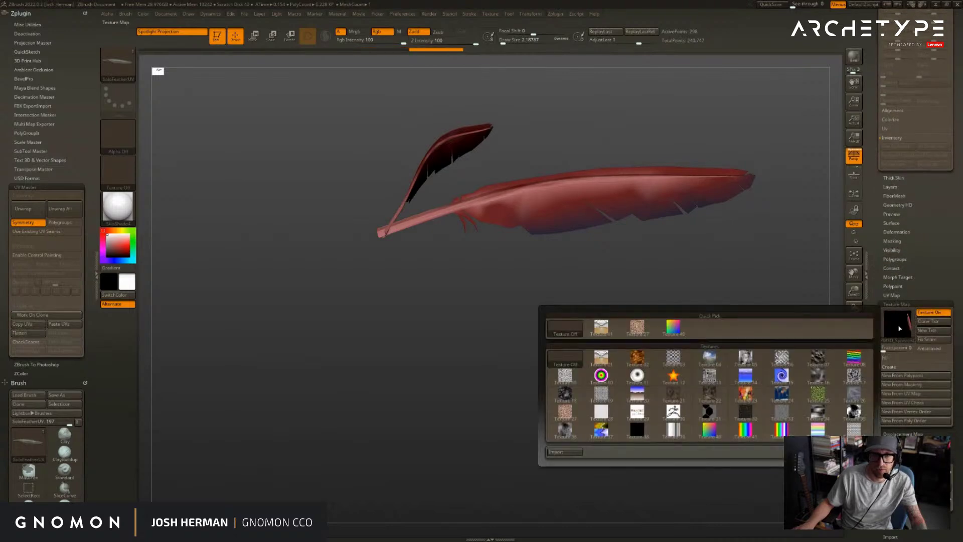
drag(755, 303, 766, 310)
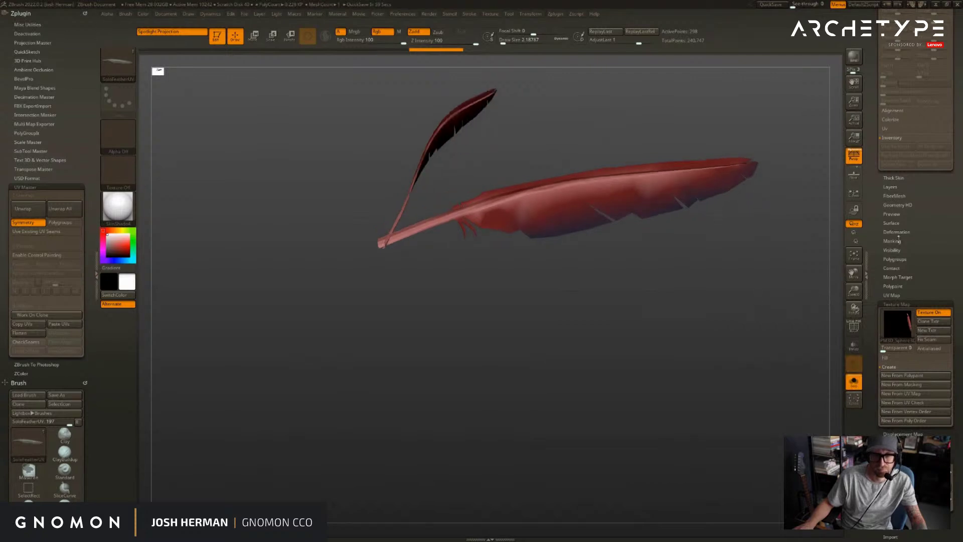
drag(926, 251, 921, 432)
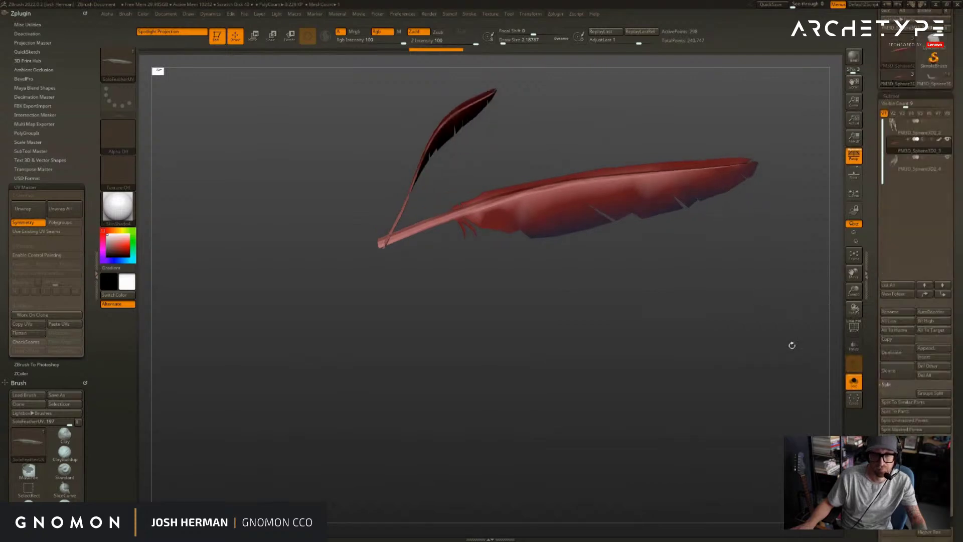
click(903, 166)
drag(785, 214, 721, 170)
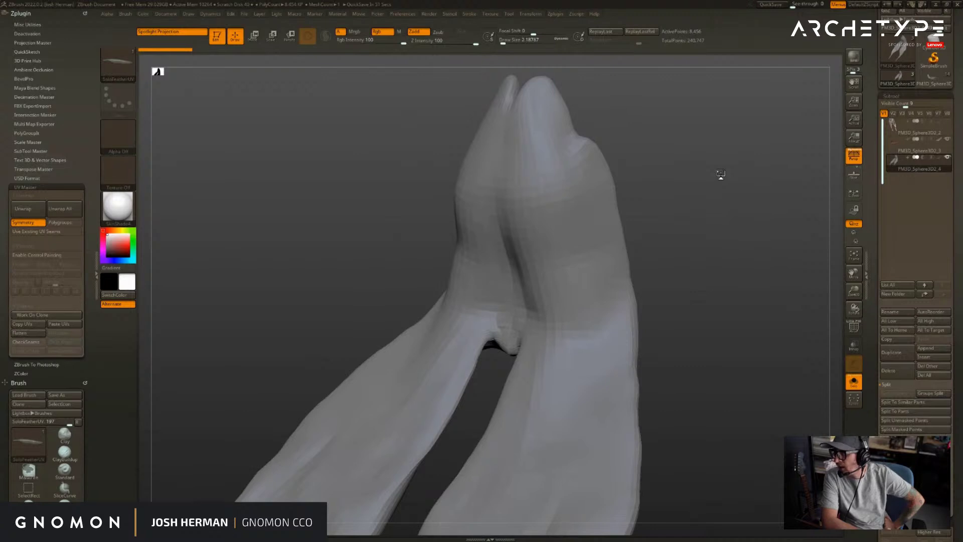
mouse_move(704, 157)
mouse_down()
mouse_move(726, 181)
mouse_move(704, 171)
mouse_move(587, 233)
mouse_up()
key(shift+f)
alt+drag(351, 341, 394, 346)
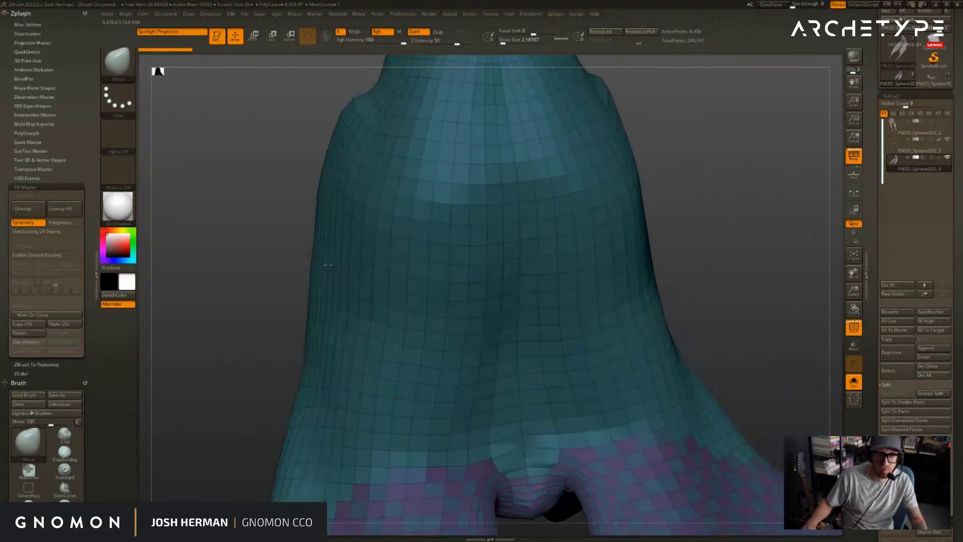
drag(296, 311, 341, 304)
drag(294, 188, 317, 191)
- Select the SoloFeatherUV brush and create a NanoMesh brush from it
key(b)
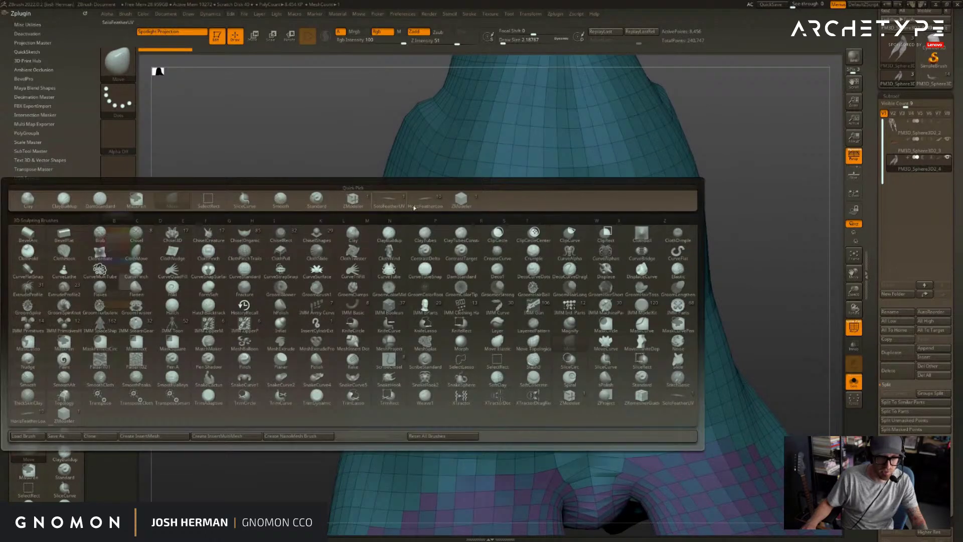
click(399, 202)
click(122, 16)
click(122, 16)
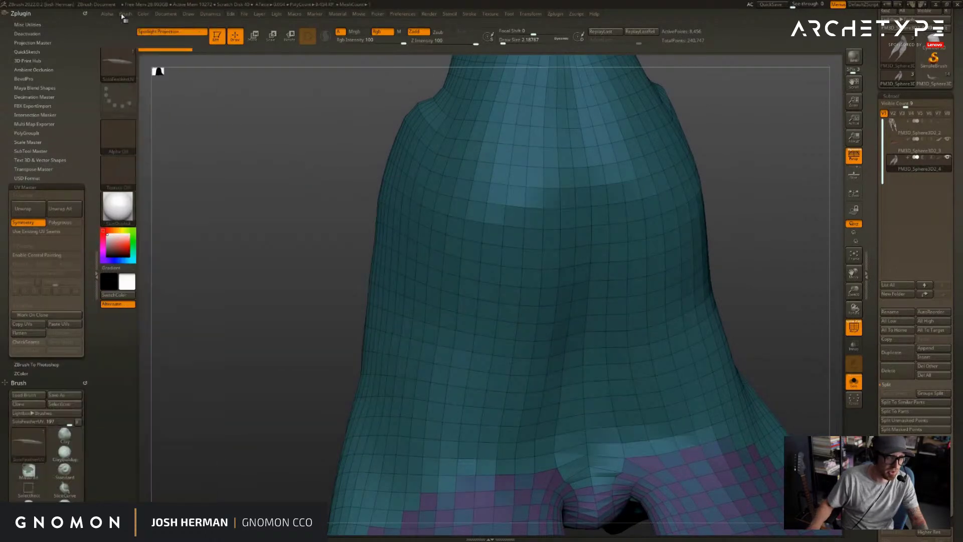
click(51, 186)
click(21, 13)
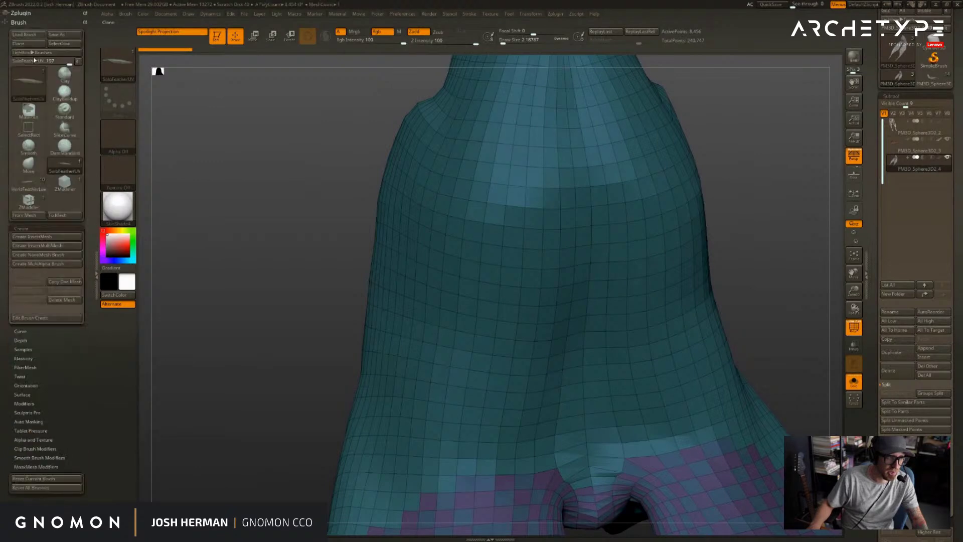
click(39, 255)
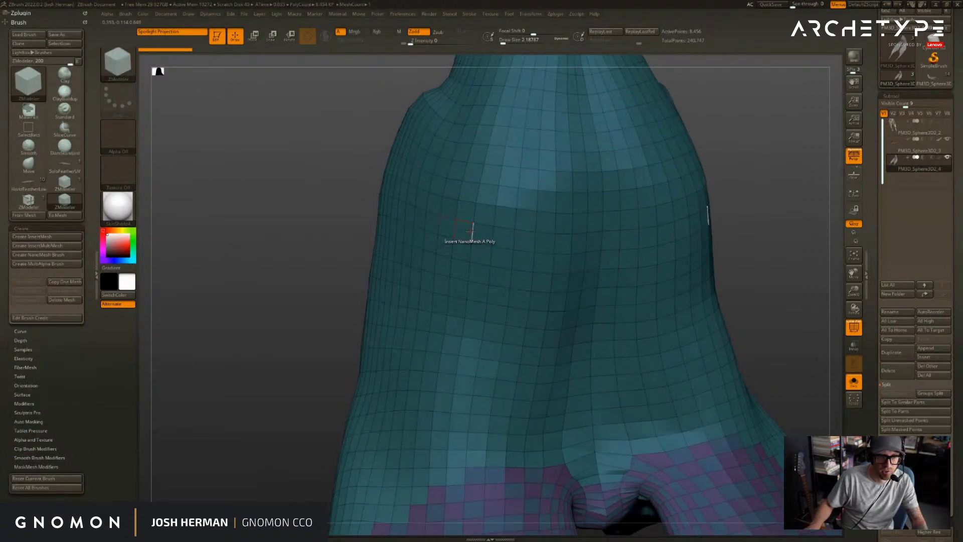
- Try to insert the feather NanoMesh on the leg mesh with the new brush
scroll(453, 256, up, 5)
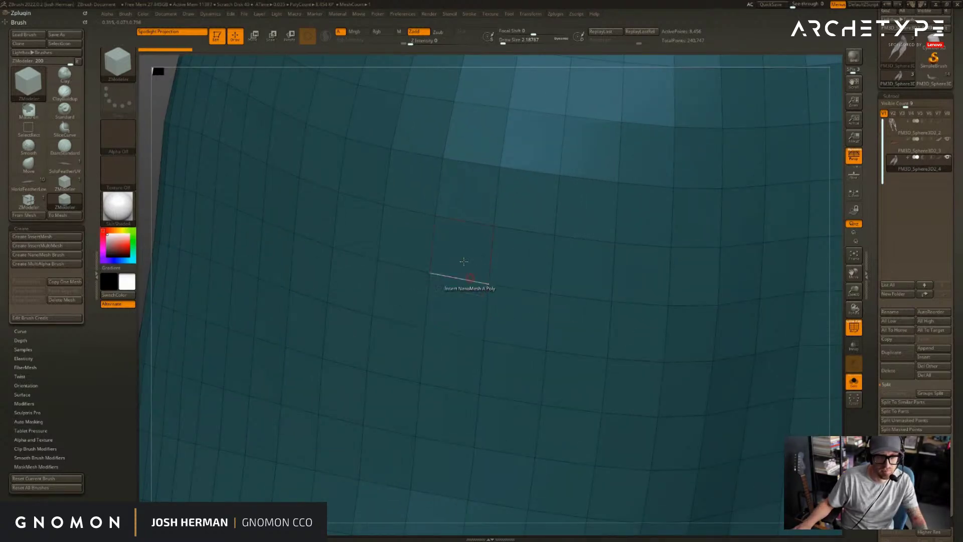
key(space)
click(514, 335)
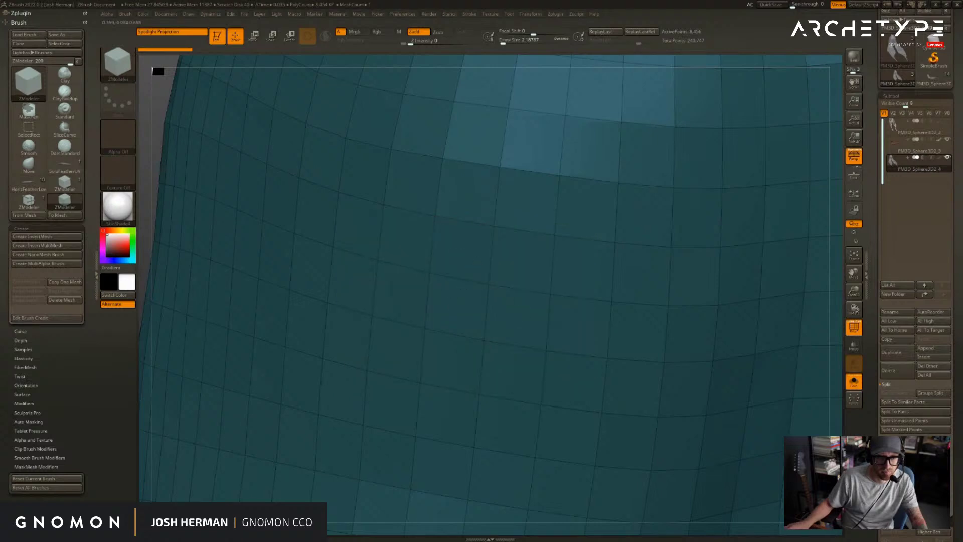
key(f)
drag(628, 257, 783, 418)
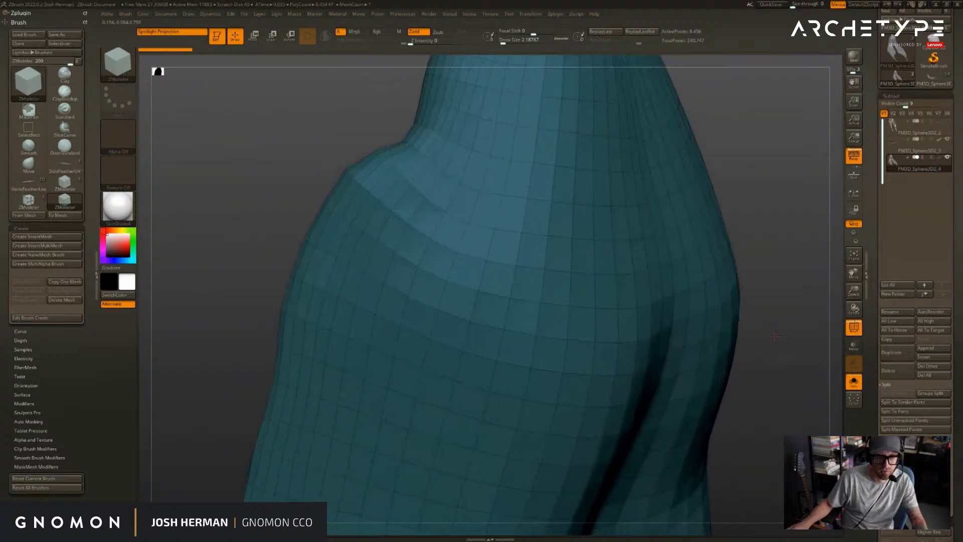
drag(775, 336, 797, 332)
click(647, 335)
click(541, 295)
mouse_move(802, 236)
mouse_down()
mouse_move(714, 200)
mouse_move(652, 206)
mouse_up()
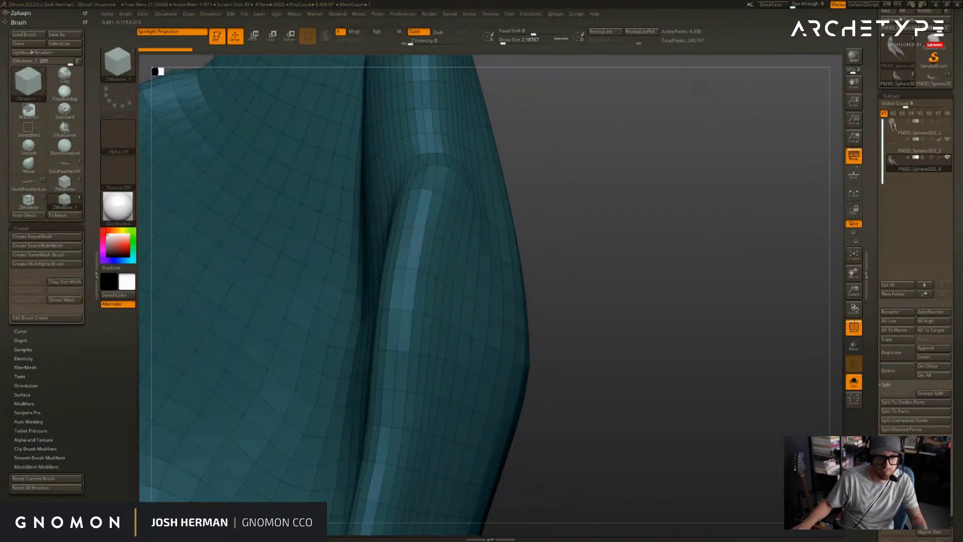
drag(730, 402, 732, 331)
- Switch to the earlier ZModeler feather brush and set its polygon action to insert NanoMesh on Polygroup All
key(b)
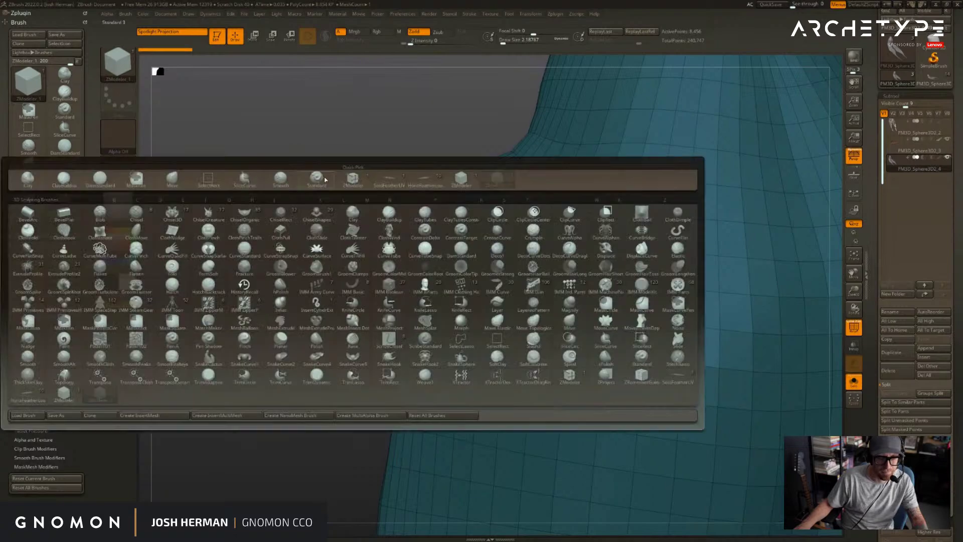
key(b)
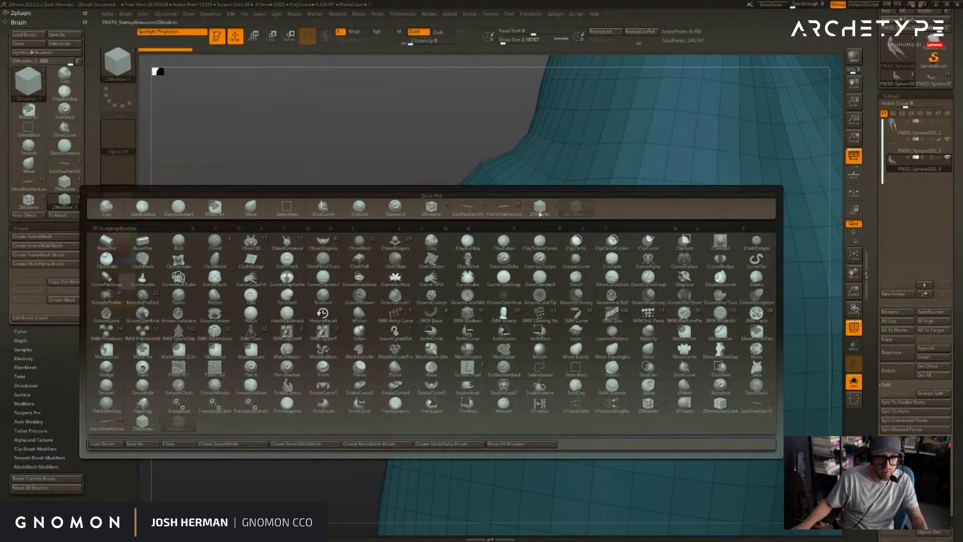
click(540, 211)
alt+drag(336, 188, 242, 182)
key(space)
click(551, 341)
click(546, 335)
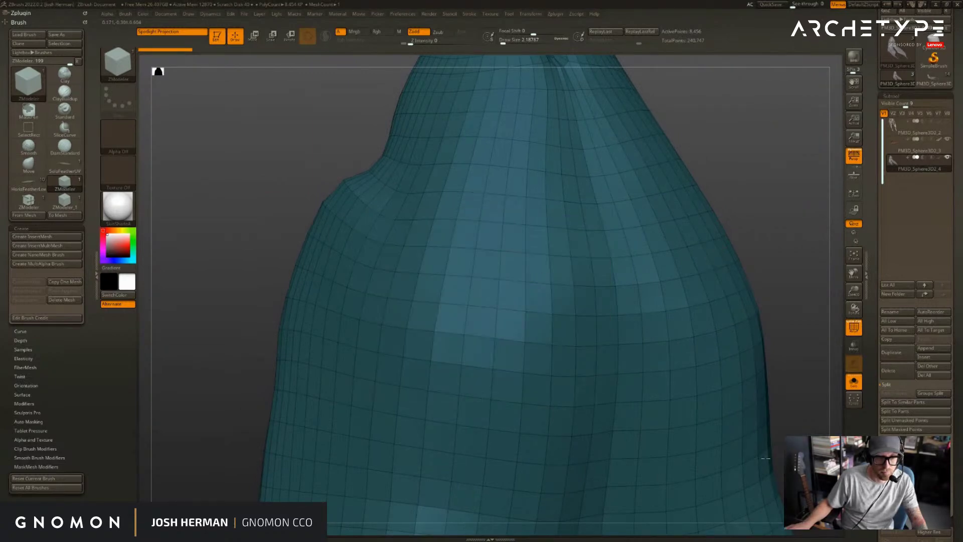
- Insert the feather NanoMesh across the leg mesh's upper polygroup and undo the insertion
mouse_move(763, 288)
alt+mouse_down()
mouse_move(649, 150)
mouse_move(652, 95)
alt+mouse_up()
ctrl+drag(675, 236, 692, 254)
key(alt+s)
key(alt+s)
mouse_move(646, 217)
alt+mouse_down()
mouse_move(669, 129)
mouse_move(746, 257)
mouse_move(645, 73)
alt+mouse_up()
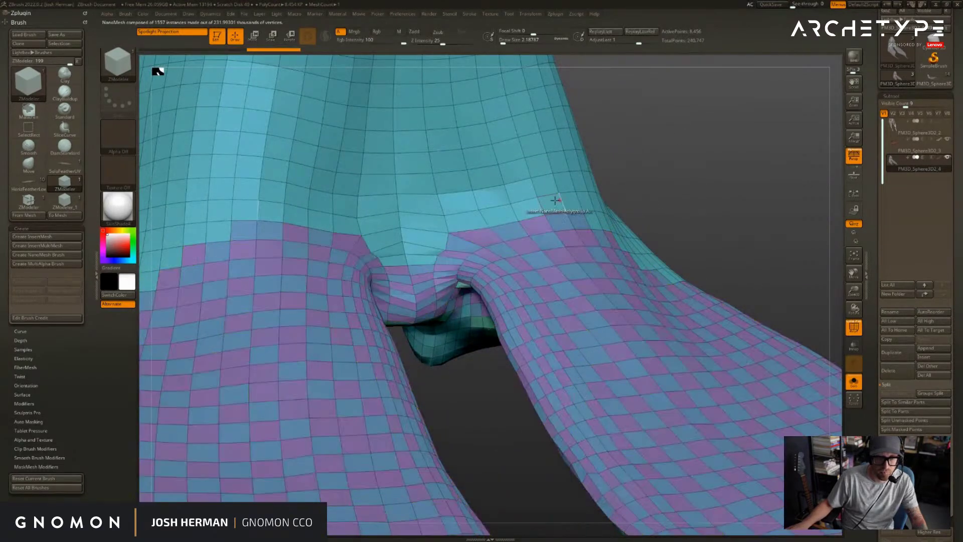
click(562, 202)
alt+drag(670, 126, 721, 195)
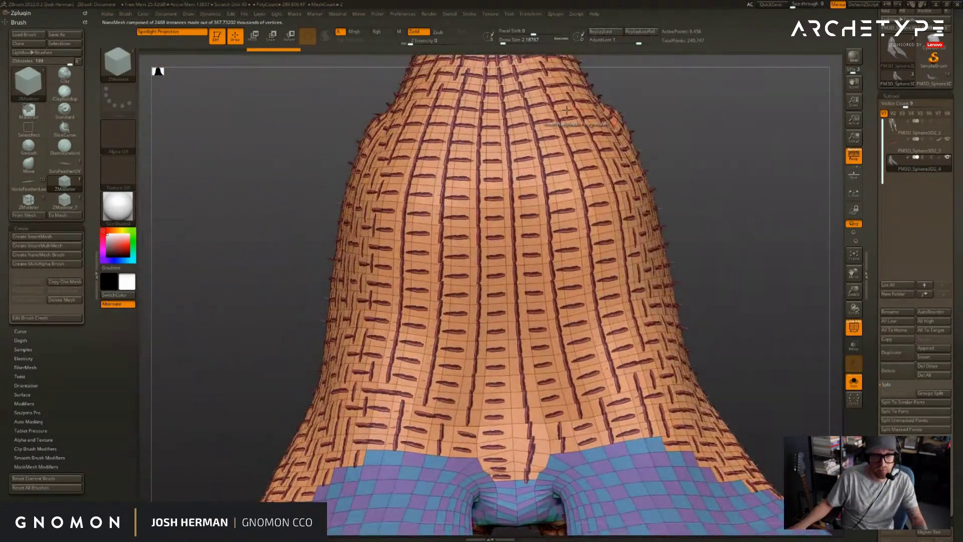
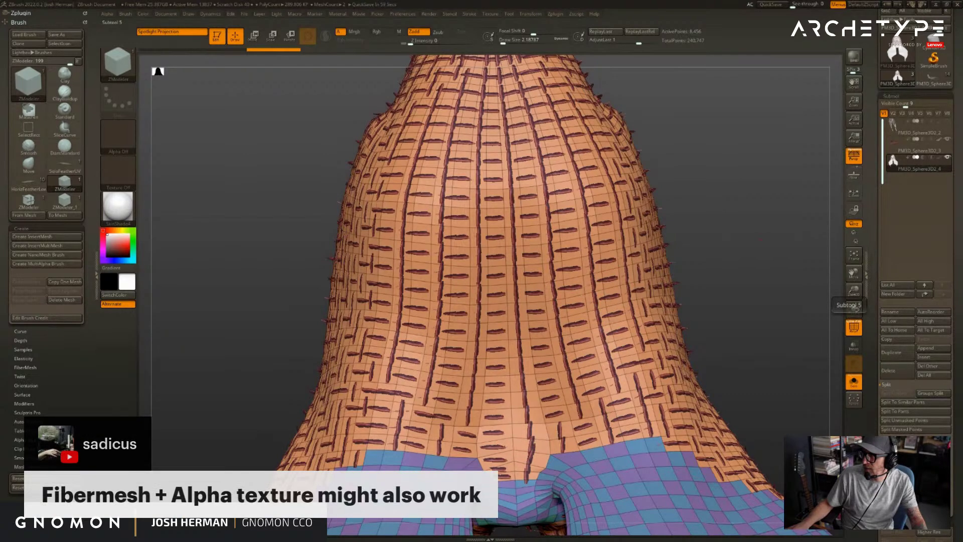
drag(748, 235, 761, 262)
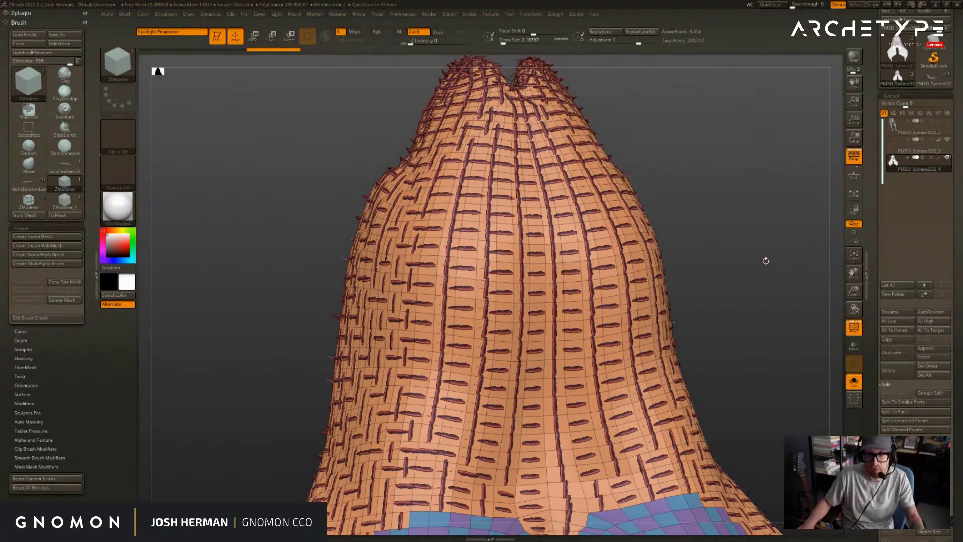
key(ctrl+z)
alt+drag(790, 282, 741, 239)
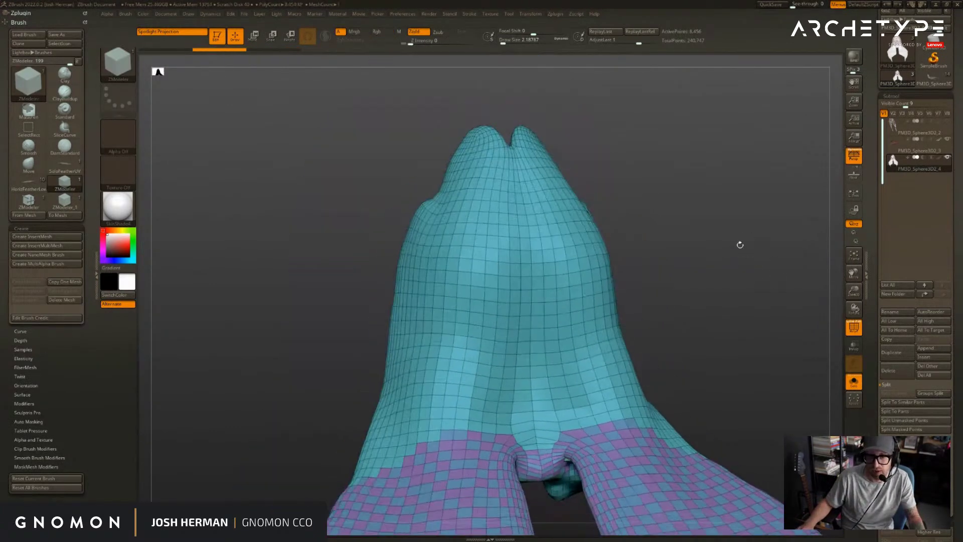
- Duplicate the leg mesh subtool and remesh the copy with ZRemesher using Legacy (2018)
click(893, 351)
drag(874, 306, 858, 224)
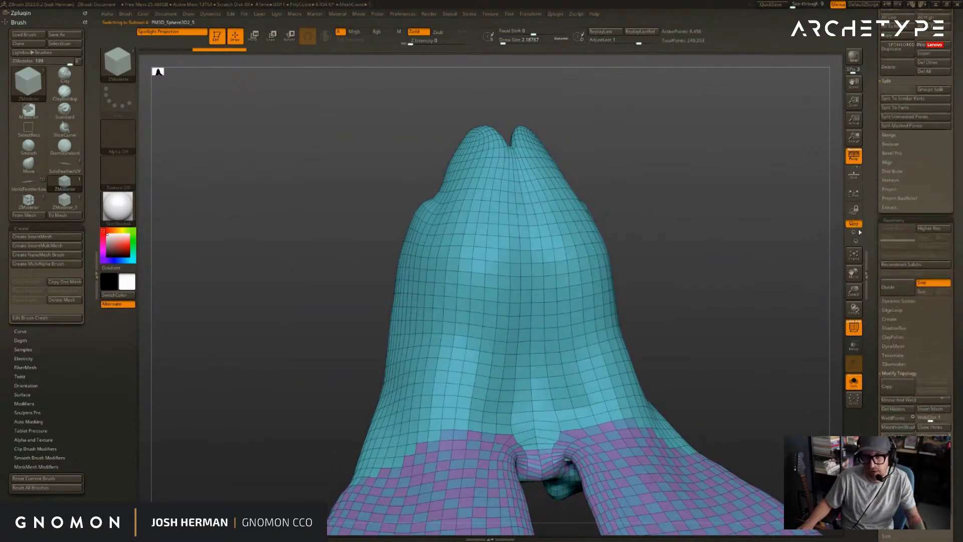
drag(875, 374, 871, 320)
click(884, 358)
click(888, 349)
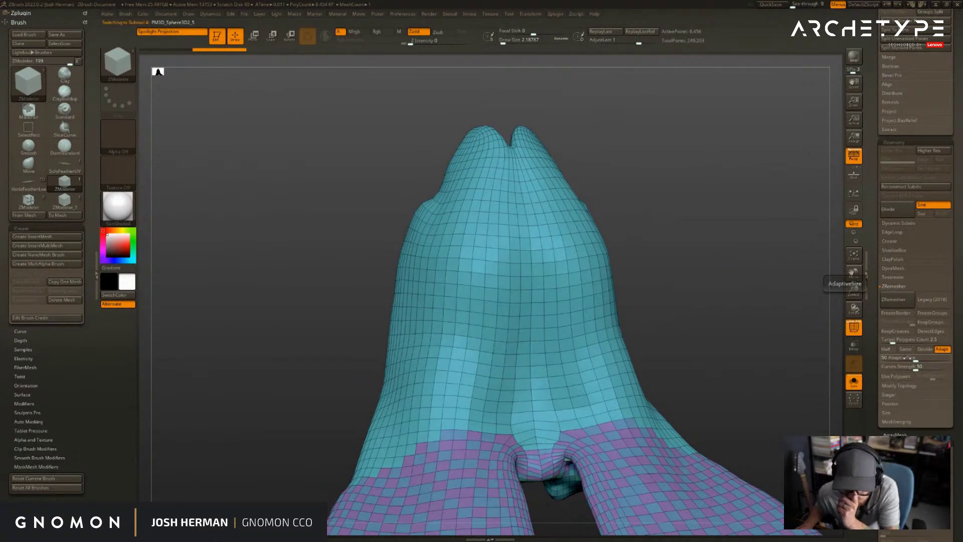
click(893, 300)
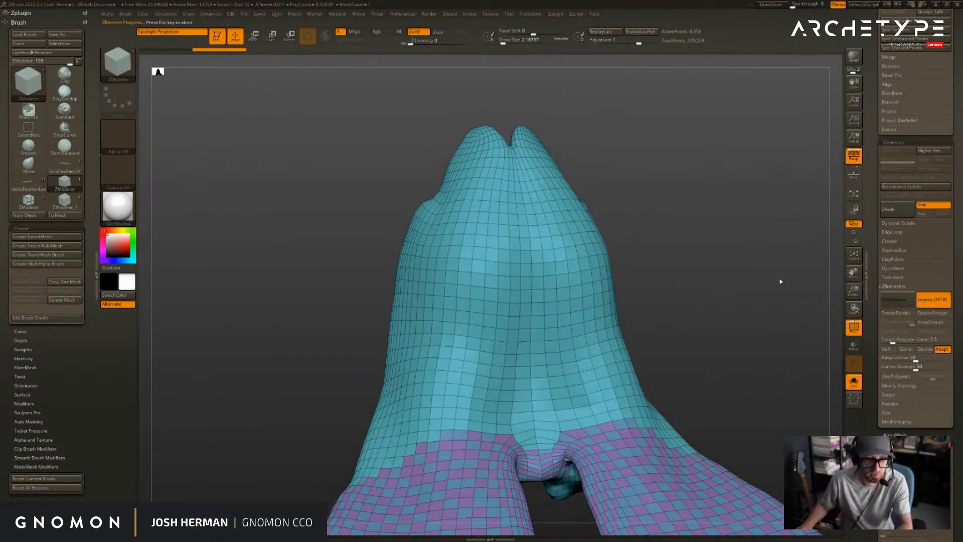
- Try the feather NanoMesh across the remeshed leg mesh's whole polygroup twice, undoing each insertion
mouse_move(689, 238)
mouse_down()
mouse_move(694, 189)
mouse_move(696, 235)
mouse_up()
click(510, 260)
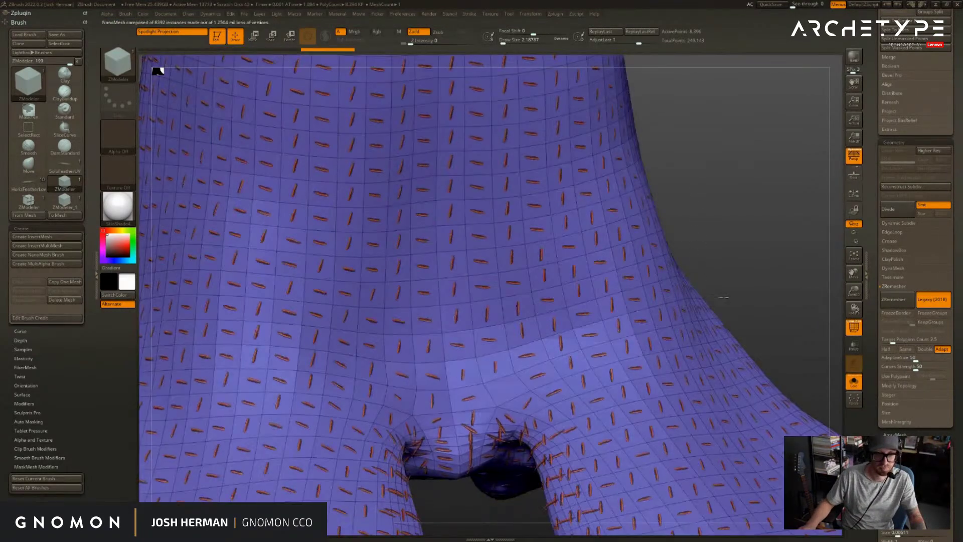
drag(789, 243, 763, 315)
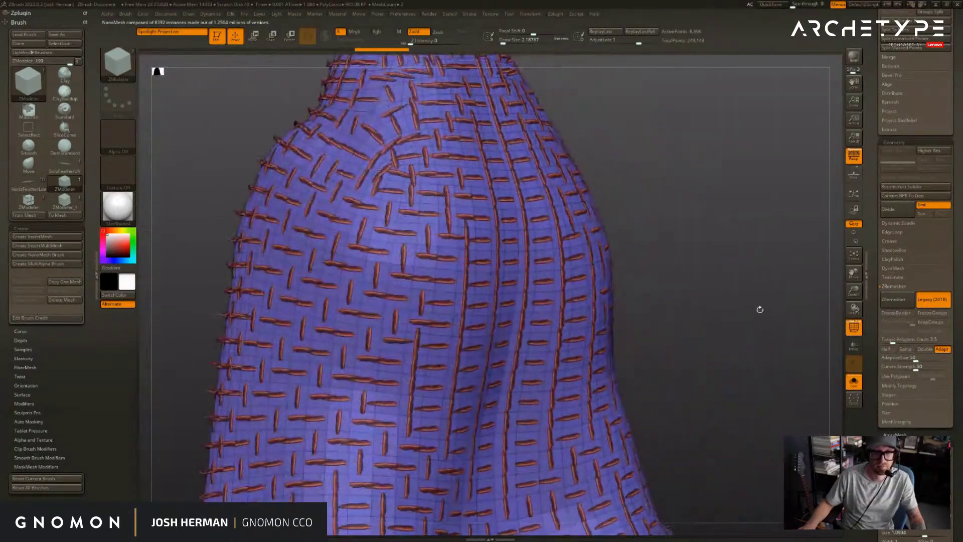
alt+drag(688, 275, 764, 266)
key(ctrl+z)
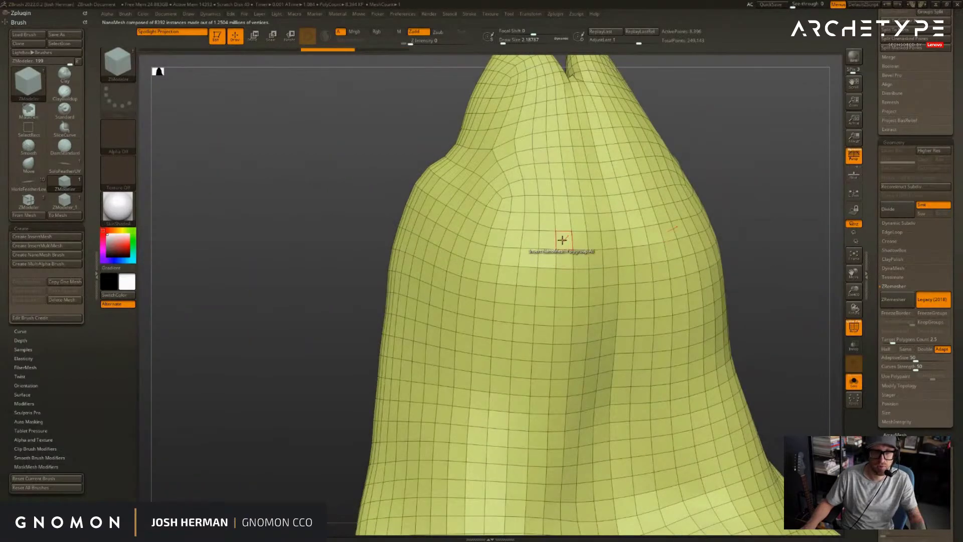
click(562, 240)
drag(813, 286, 792, 273)
key(ctrl+z)
- Collapse the expanded Subtool, NanoMesh, Geometry and Display Properties sections of the leg mesh's tool settings
drag(871, 249, 775, 325)
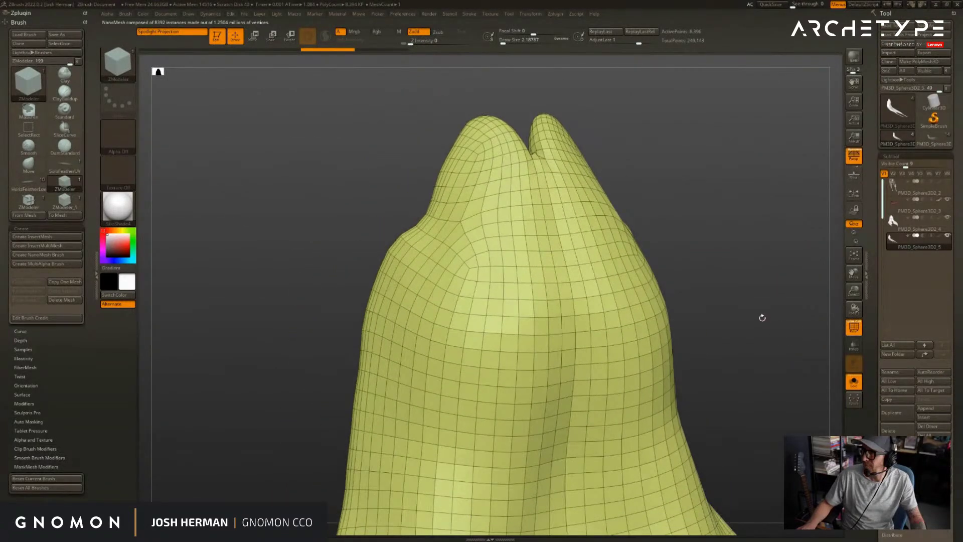
drag(735, 267, 791, 204)
click(908, 155)
drag(902, 464, 902, 279)
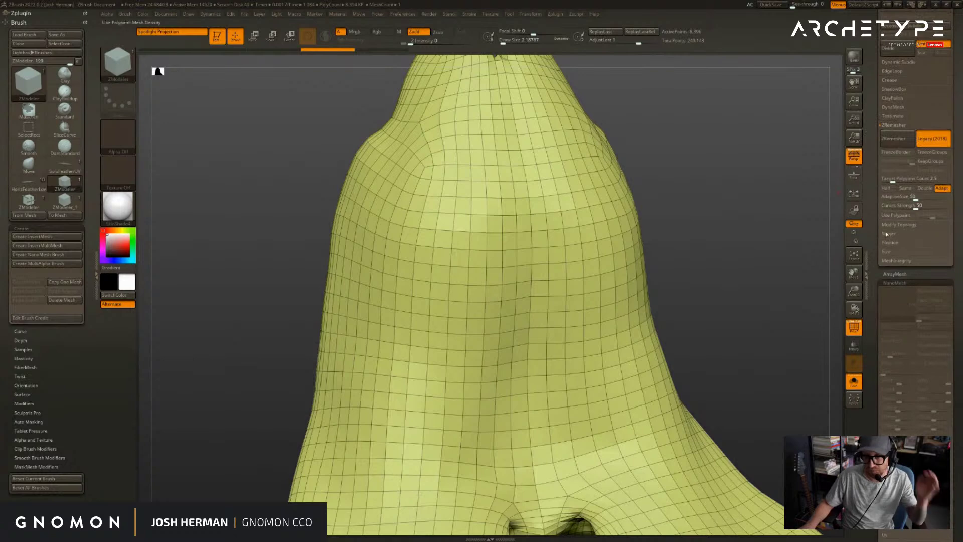
click(902, 278)
scroll(938, 314, up, 4)
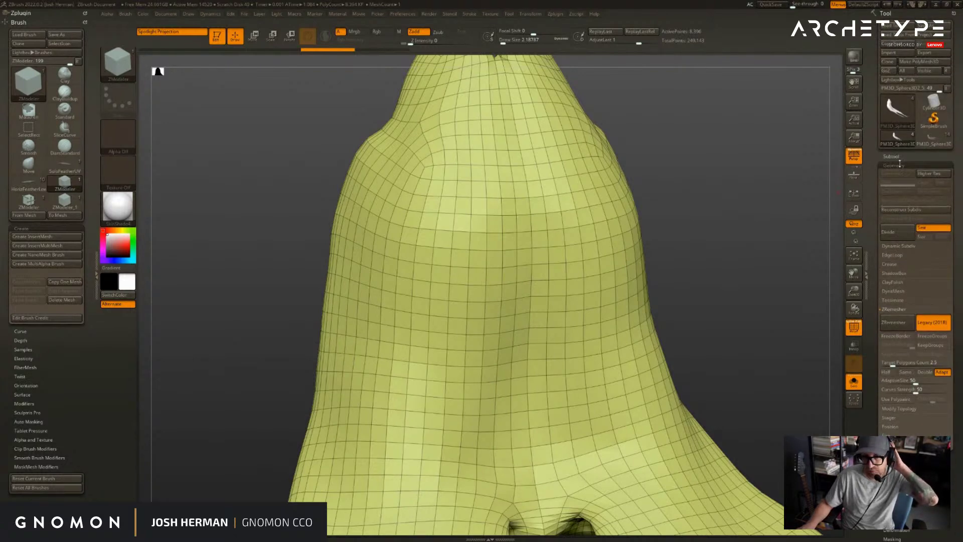
click(900, 164)
click(905, 279)
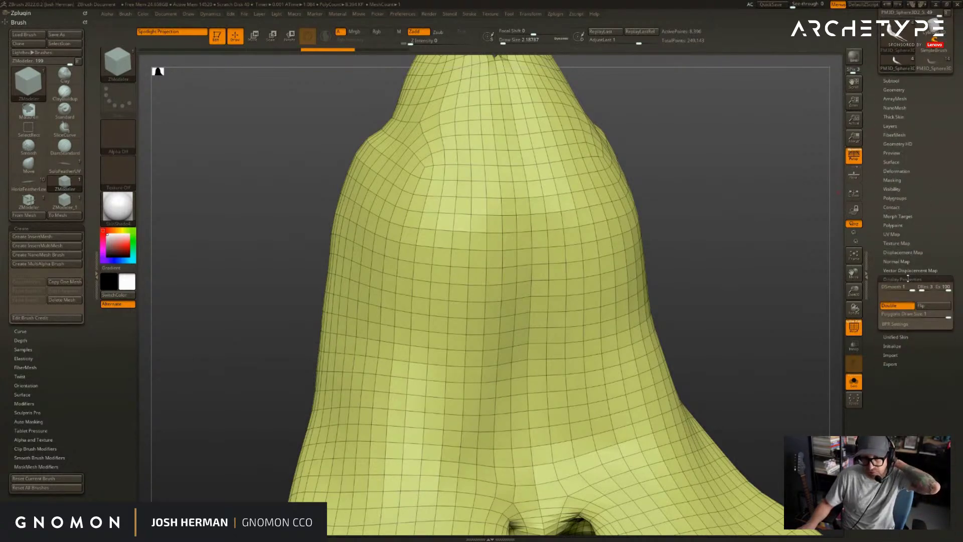
click(908, 279)
drag(936, 181, 936, 215)
drag(816, 183, 809, 209)
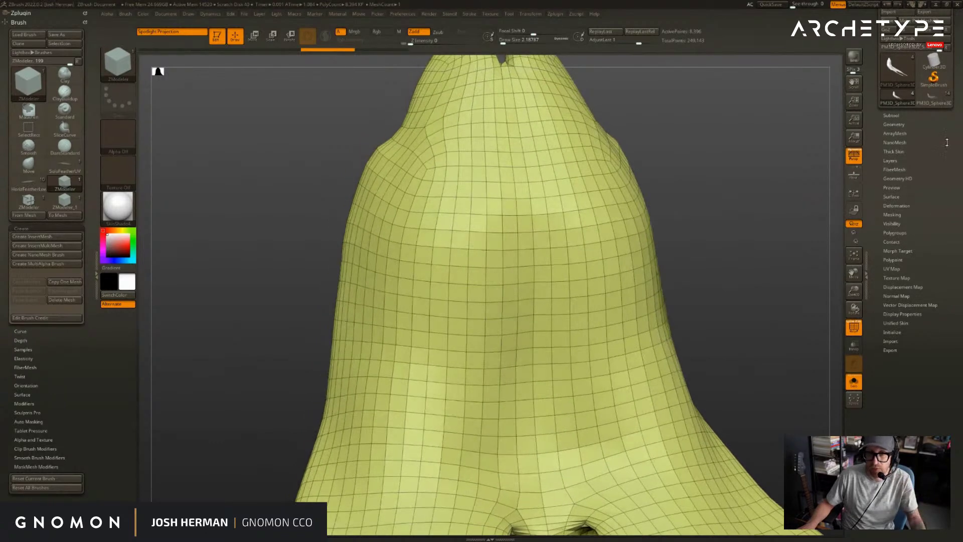
drag(947, 143, 947, 184)
drag(797, 103, 782, 138)
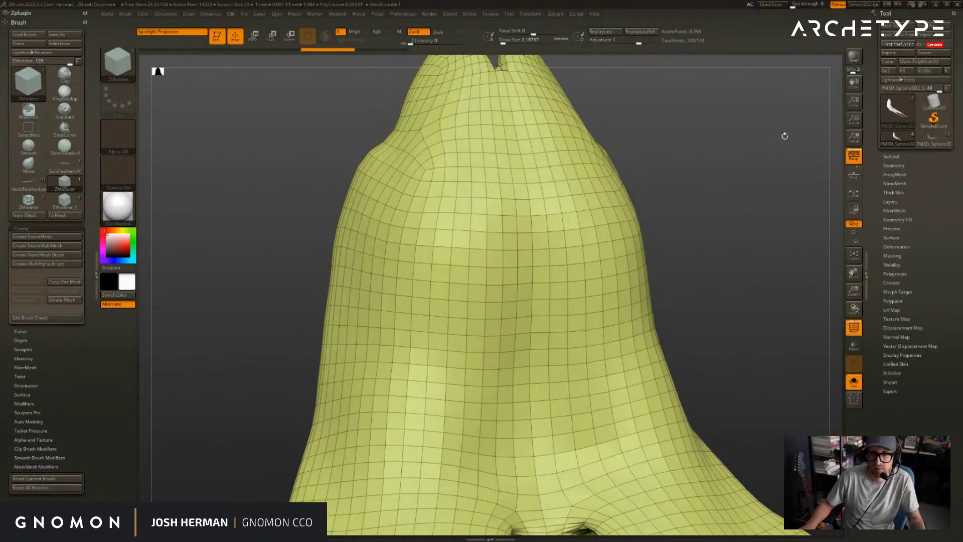
- Switch to the Female3_2 bird character tool and clone it
key(ctrl+z)
key(ctrl+z)
alt+drag(711, 166, 706, 206)
key(ctrl+z)
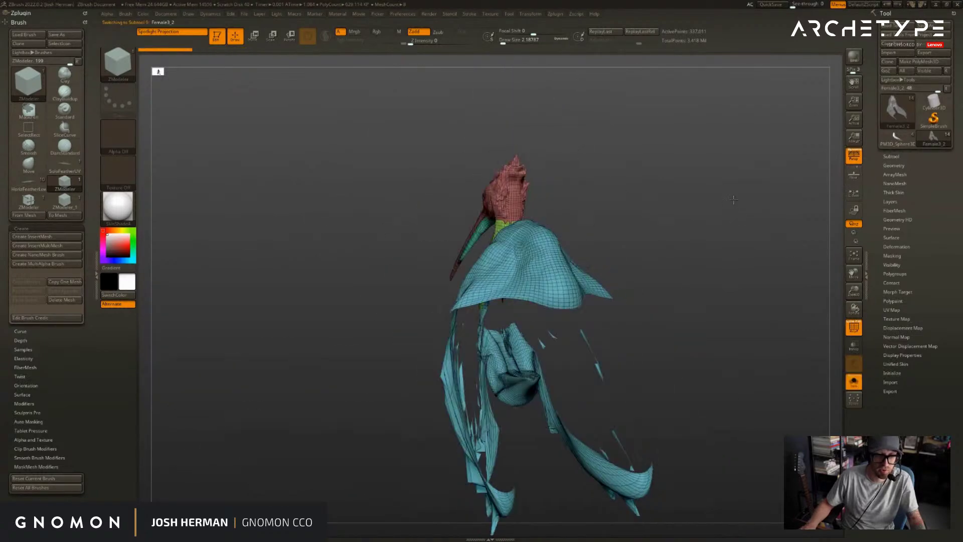
click(887, 63)
mouse_move(737, 150)
mouse_down()
mouse_move(797, 185)
mouse_move(763, 209)
mouse_up()
key(shift+f)
key(shift+f)
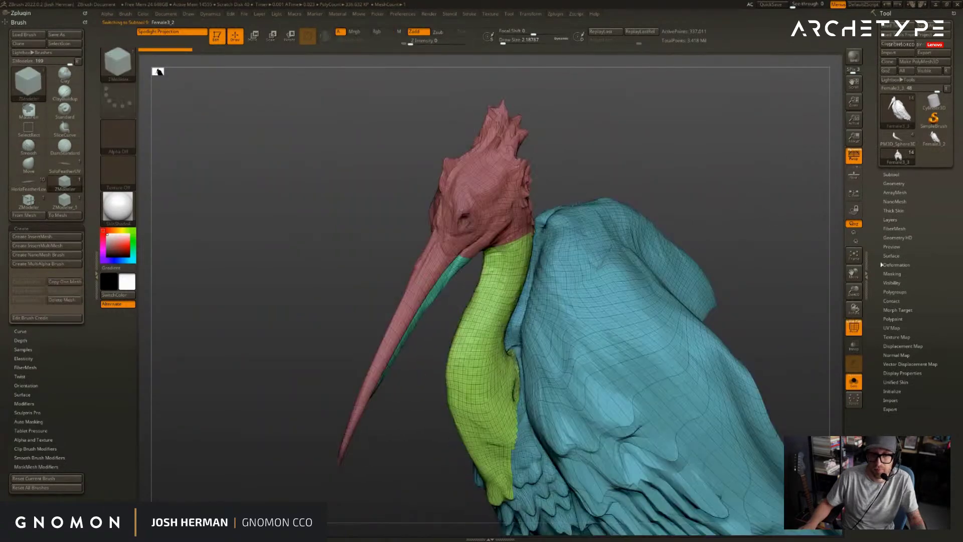
- Load the Tall_Weeds fiber preset as a FiberMesh preview on the whole bird mesh
scroll(943, 232, down, 3)
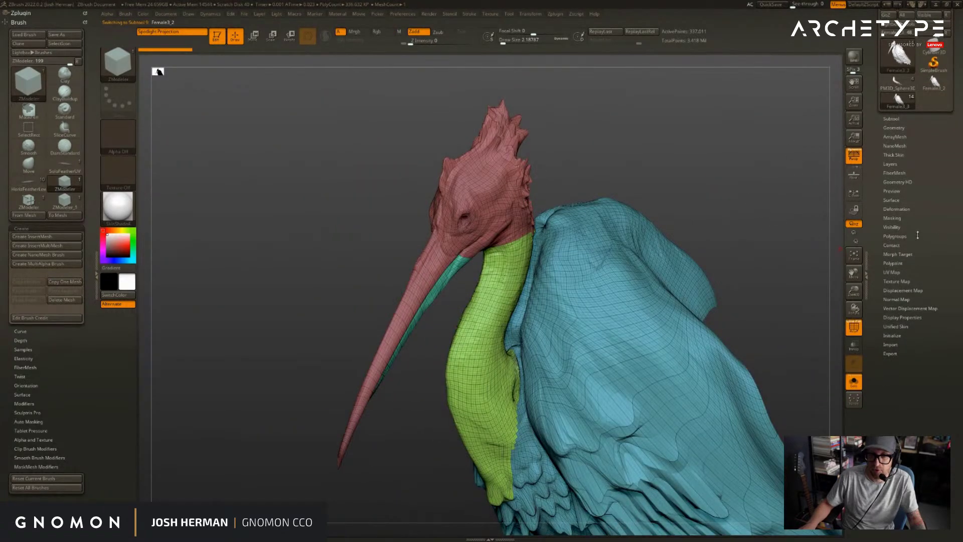
click(895, 173)
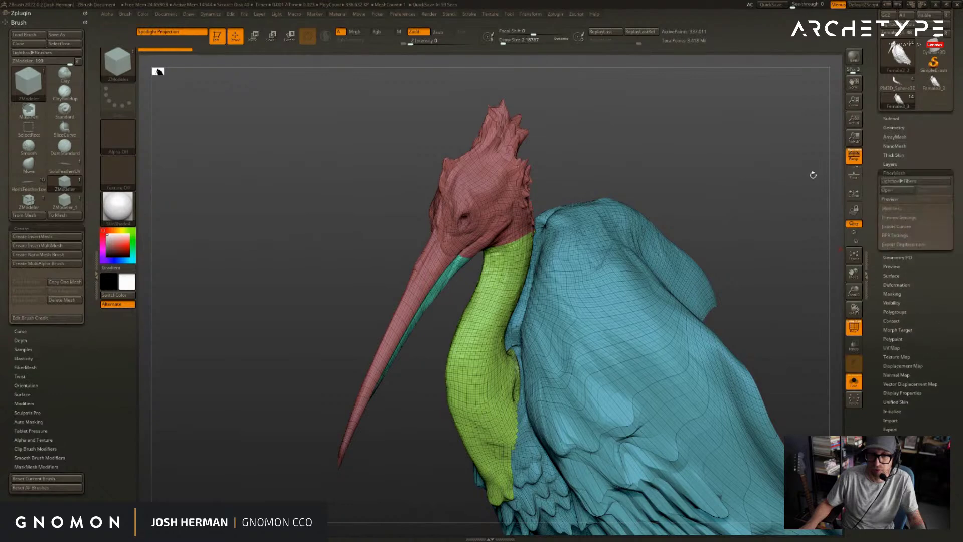
click(890, 181)
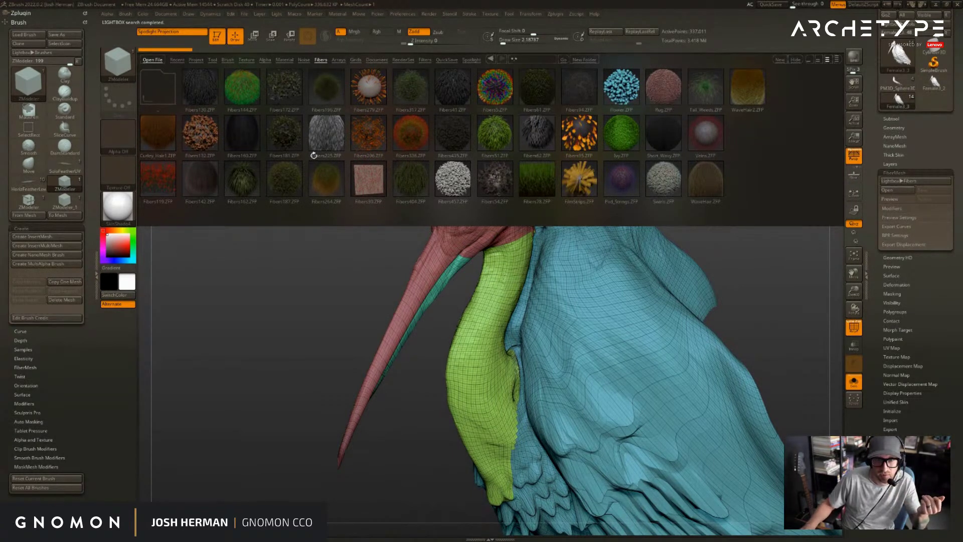
click(701, 93)
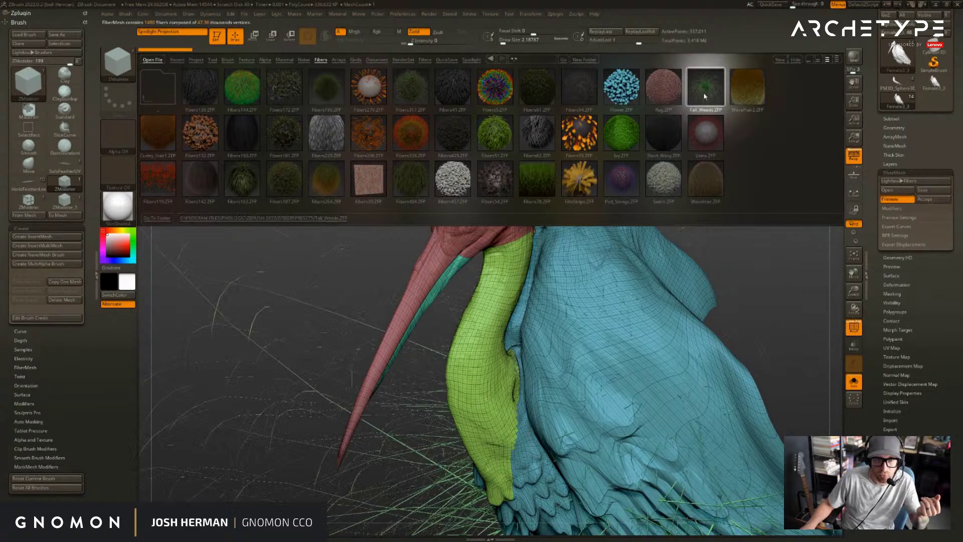
drag(801, 239, 810, 63)
click(797, 58)
mouse_move(793, 100)
alt+mouse_down()
mouse_move(780, 151)
mouse_move(762, 144)
alt+mouse_up()
key(shift+r)
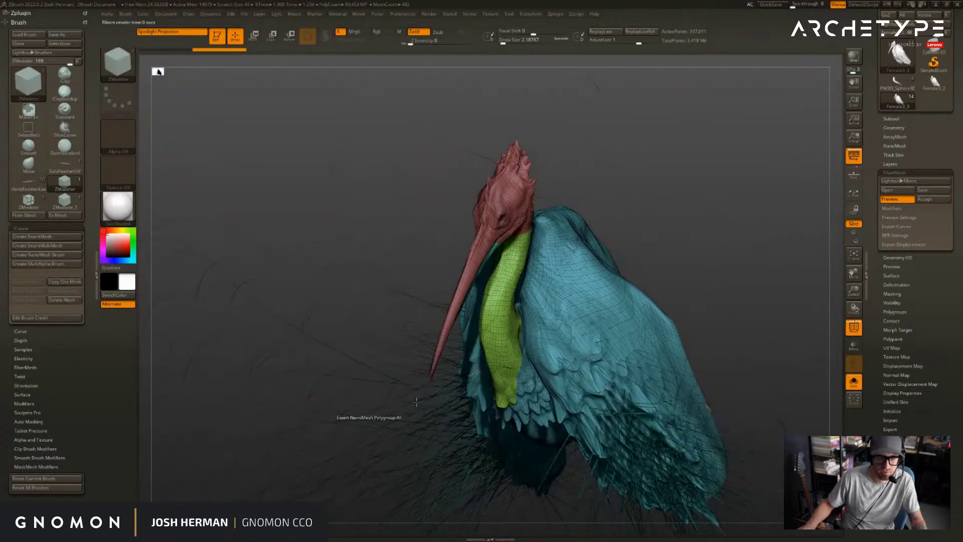
- Turn off the fiber preview, isolate the bird's head and neck, and preview the fibers on that part only
mouse_move(758, 295)
mouse_down()
mouse_move(741, 198)
mouse_move(716, 181)
mouse_move(748, 152)
mouse_move(722, 140)
mouse_move(717, 124)
mouse_move(743, 223)
mouse_move(712, 237)
mouse_move(731, 189)
mouse_move(767, 187)
mouse_up()
click(893, 199)
drag(828, 189, 710, 221)
click(897, 199)
click(896, 200)
click(896, 200)
ctrl+shift+click(622, 247)
key(f)
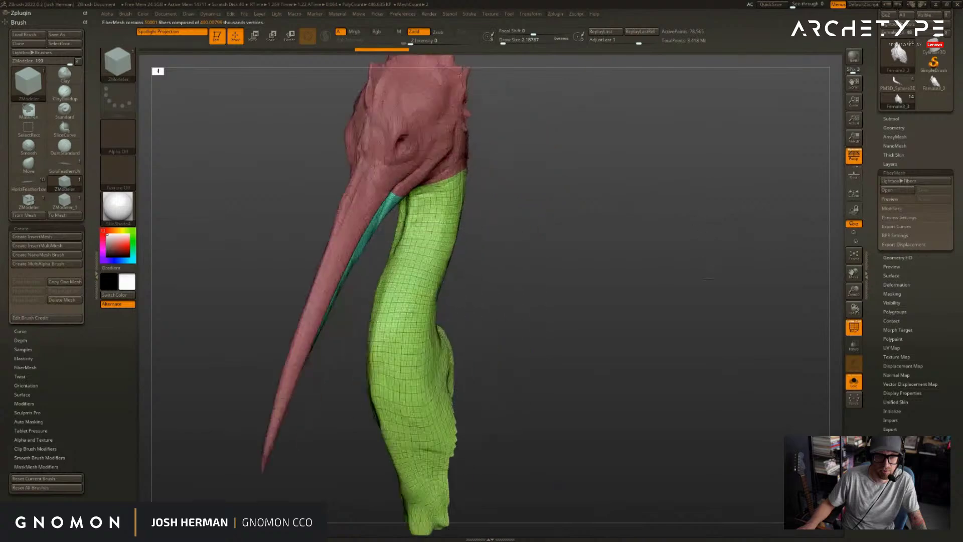
click(889, 199)
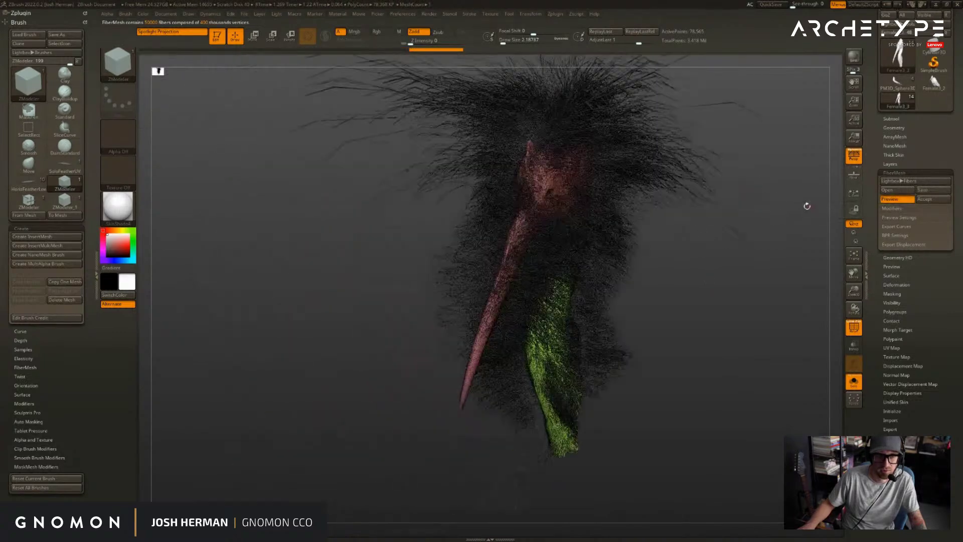
drag(786, 179, 794, 195)
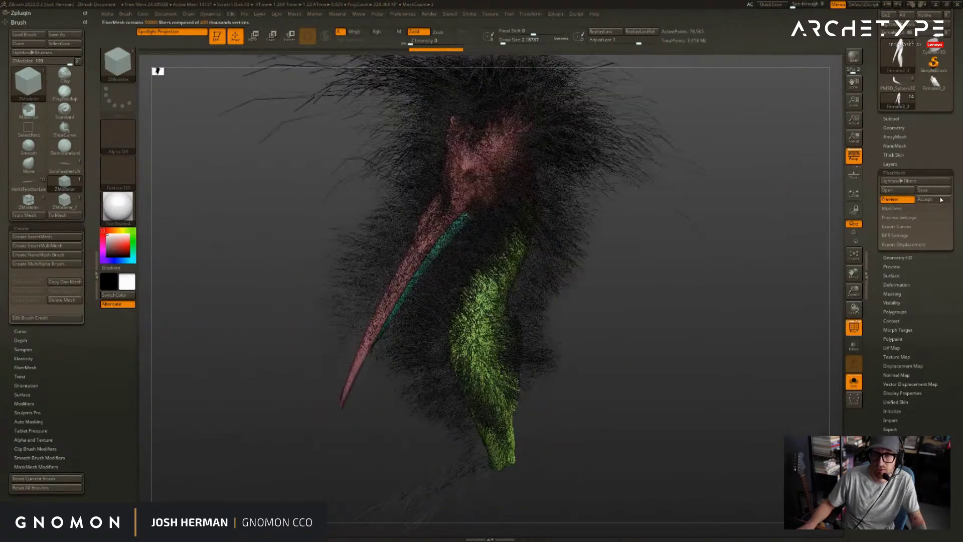
- Examine the FiberMesh modifiers for length, coverage, gravity and color, and close the FiberMesh settings
click(889, 208)
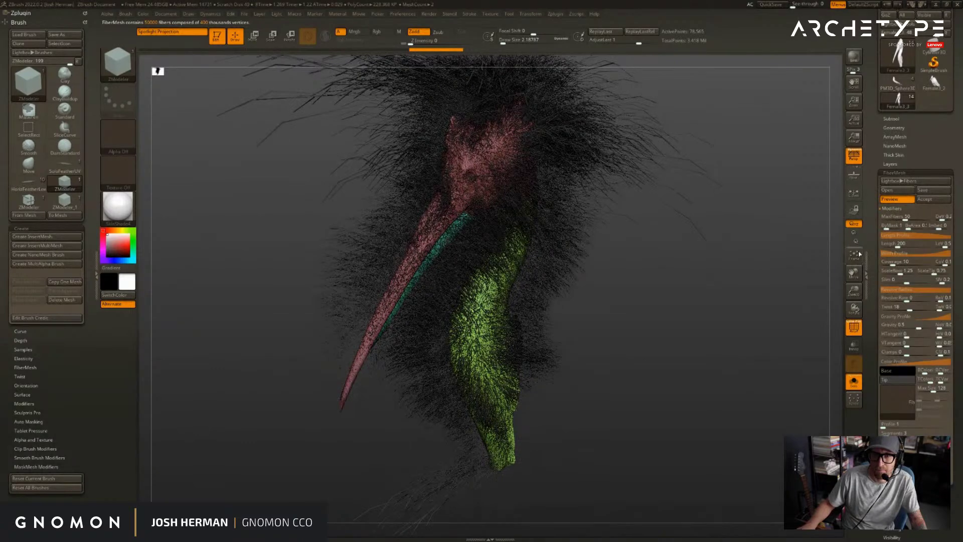
click(900, 412)
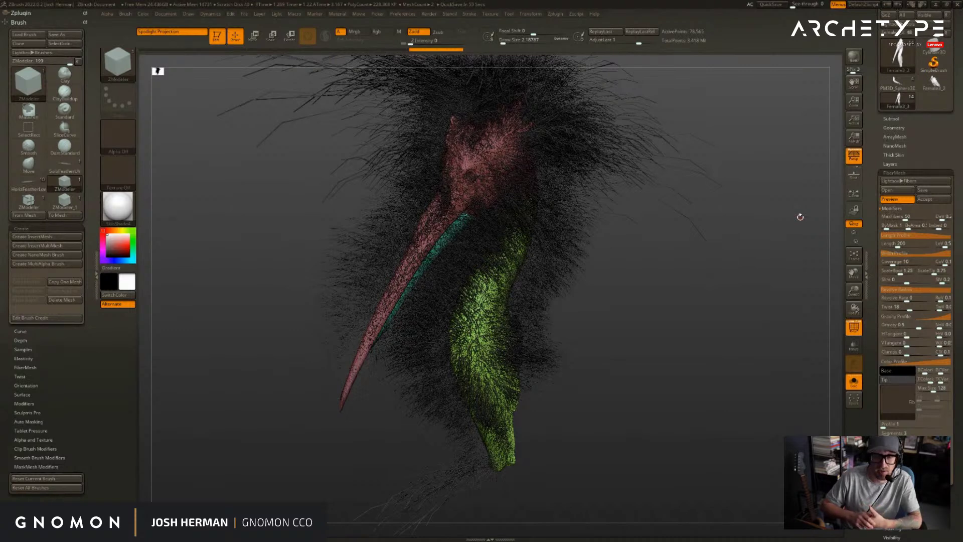
click(895, 173)
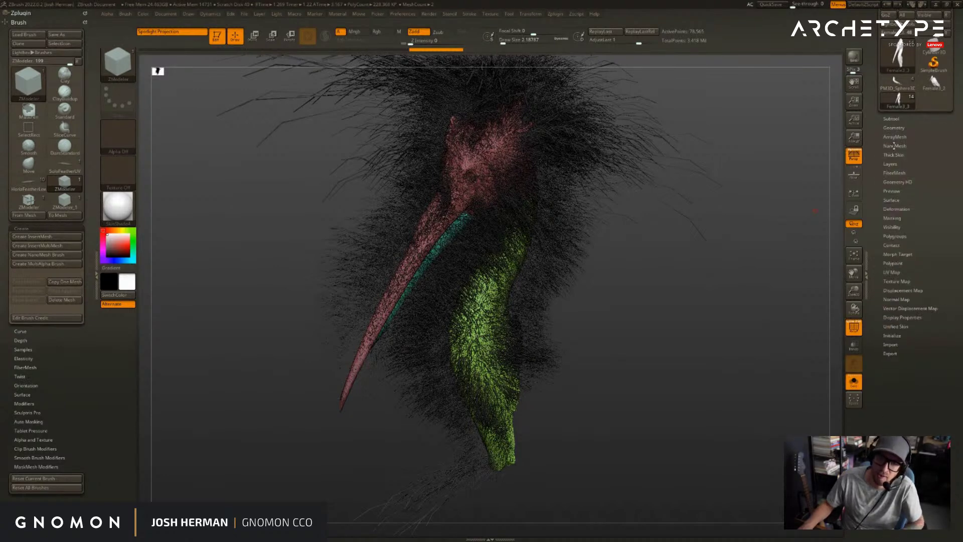
- Switch to the other Female3_2 bird tool and lower its mesh by two subdivision levels
click(894, 145)
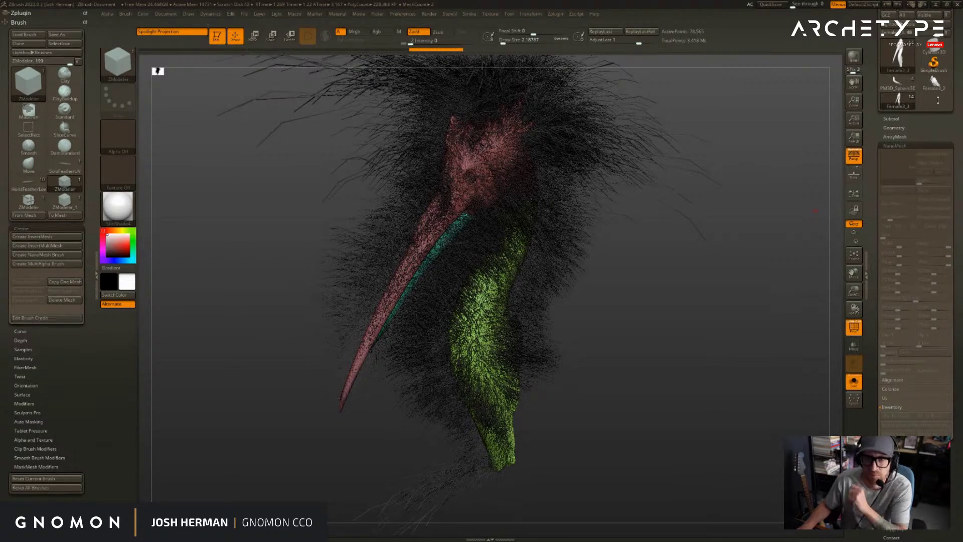
click(934, 82)
alt+drag(767, 137, 727, 166)
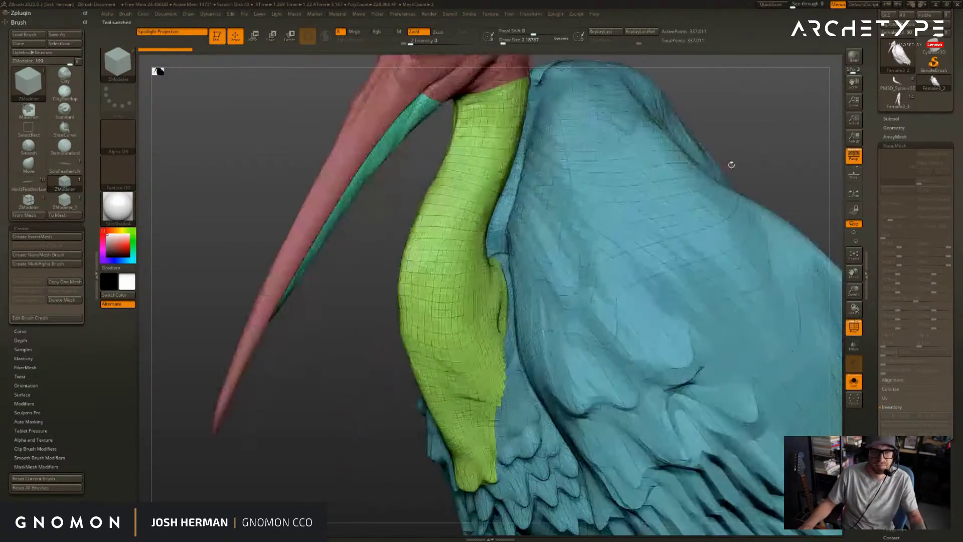
key(shift+d)
key(shift+d)
alt+drag(753, 124, 775, 213)
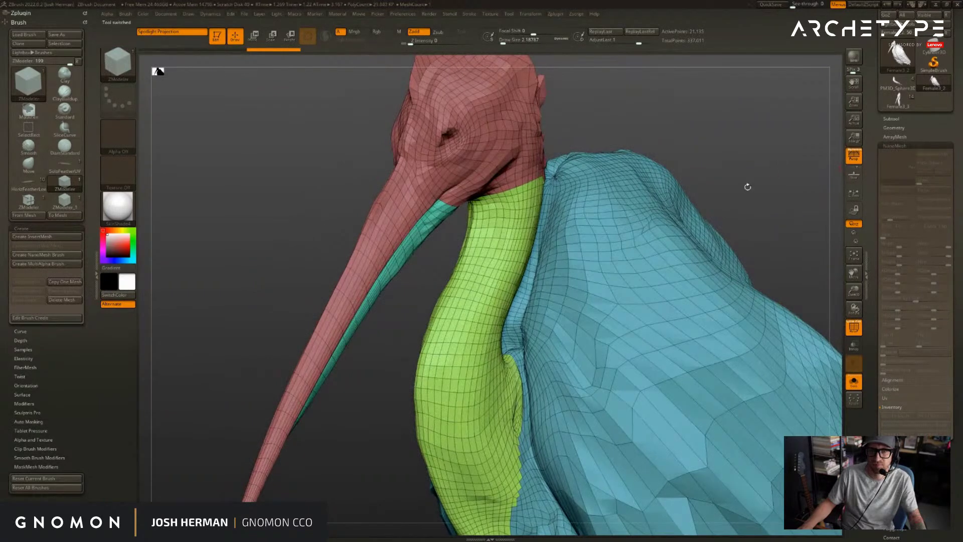
- Try inserting the feather NanoMesh on the wing, and delete the bird mesh's higher subdivision levels
click(673, 284)
drag(767, 308, 738, 153)
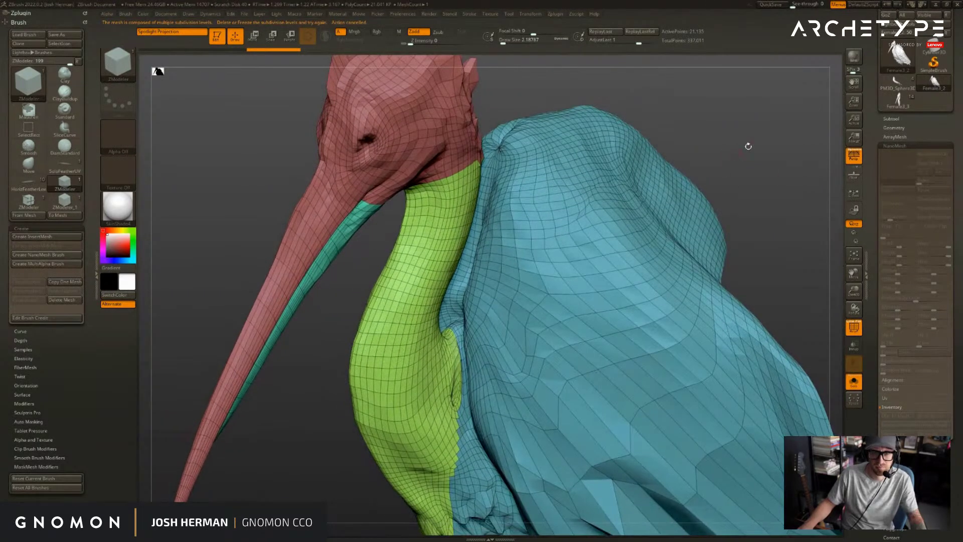
click(891, 119)
drag(883, 354, 881, 292)
scroll(902, 353, up, 3)
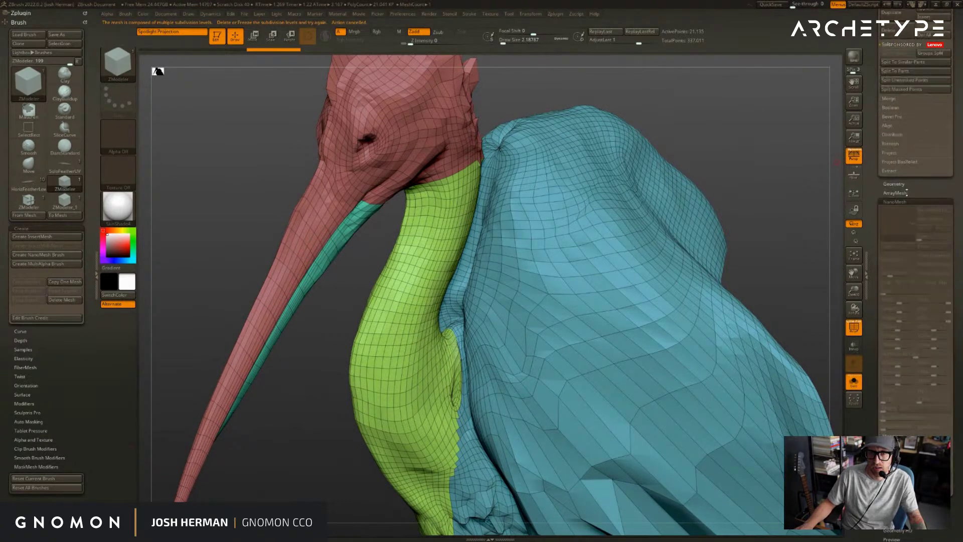
click(895, 184)
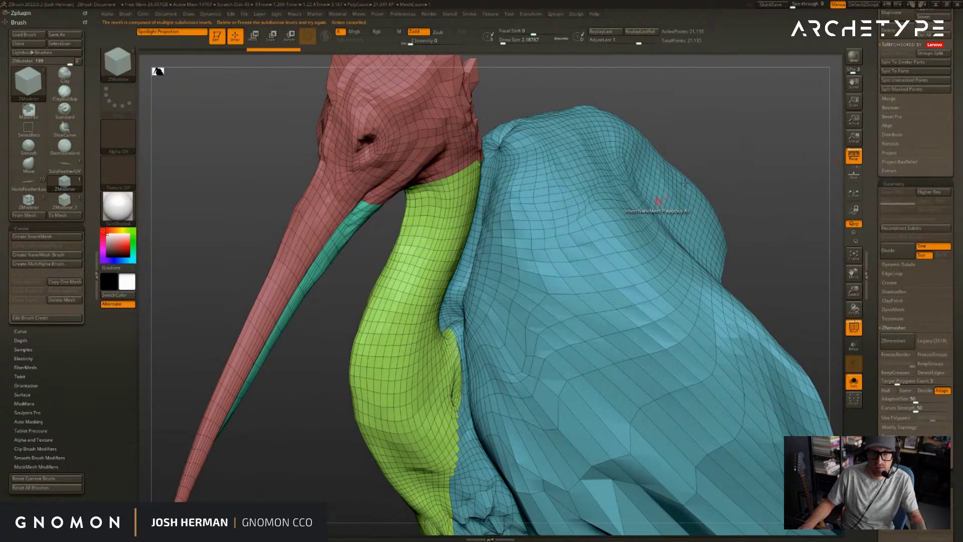
- Isolate the green neck polygroup and insert the feather NanoMesh across all of its polygons
drag(709, 121, 808, 193)
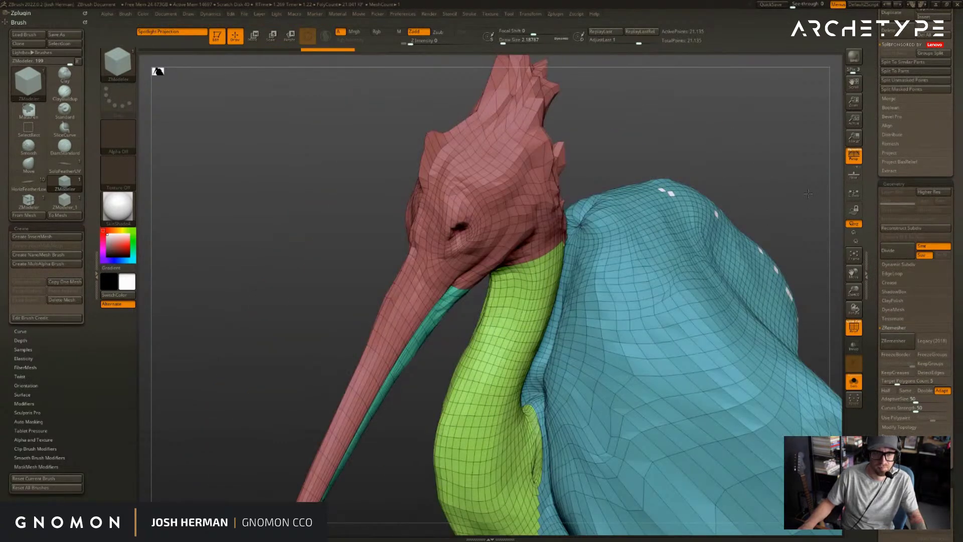
ctrl+right_drag(807, 193, 721, 172)
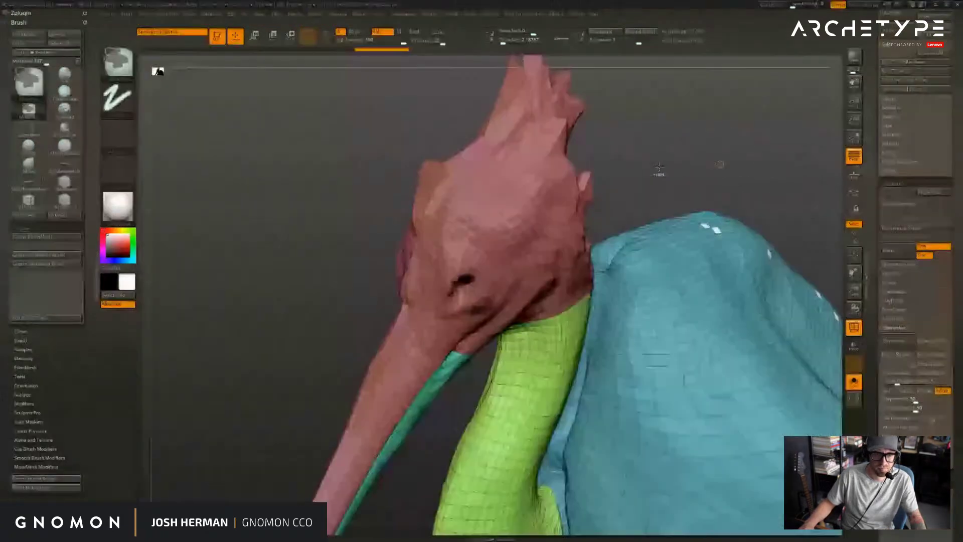
click(553, 357)
drag(554, 358, 719, 279)
drag(704, 183, 675, 172)
key(ctrl+z)
drag(551, 187, 724, 0)
ctrl+shift+click(531, 331)
drag(546, 333, 584, 336)
drag(655, 335, 796, 275)
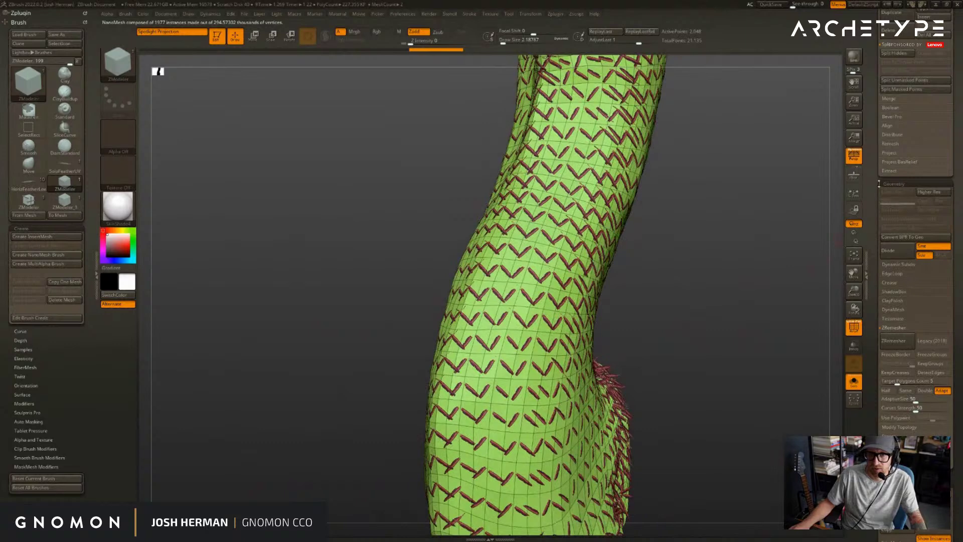
- Try the NanoMesh's Show Instances, Show Placement and Edit Mesh options on the neck, restoring each one
scroll(873, 143, down, 3)
scroll(872, 143, down, 5)
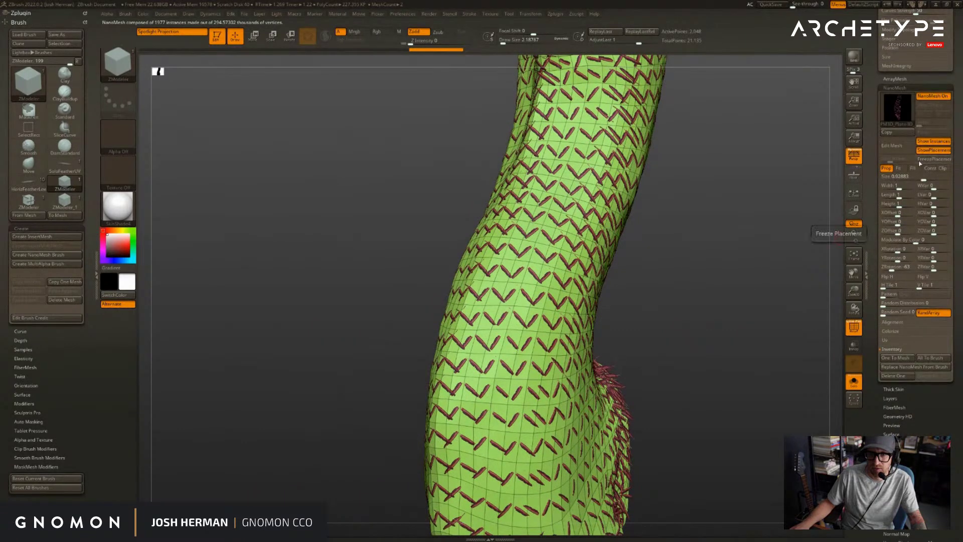
click(936, 143)
click(936, 143)
click(930, 151)
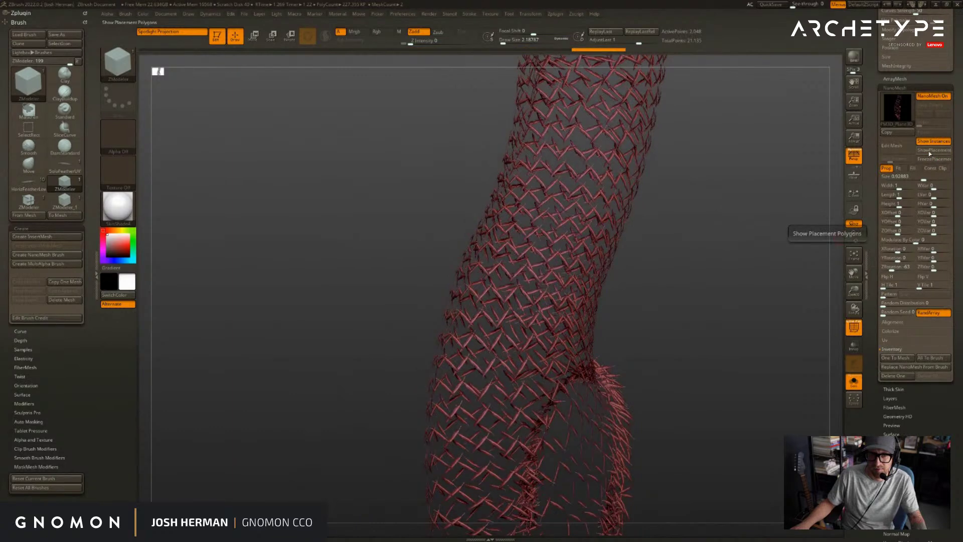
click(930, 151)
click(892, 146)
click(892, 146)
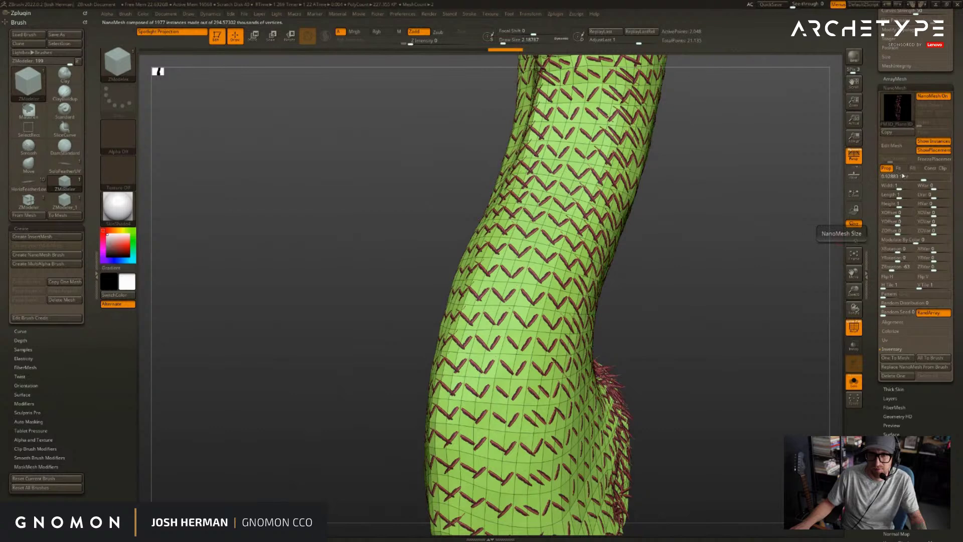
- Try the Fit and Fill modes on the neck feathers and return the NanoMesh to Proportional mode
click(901, 168)
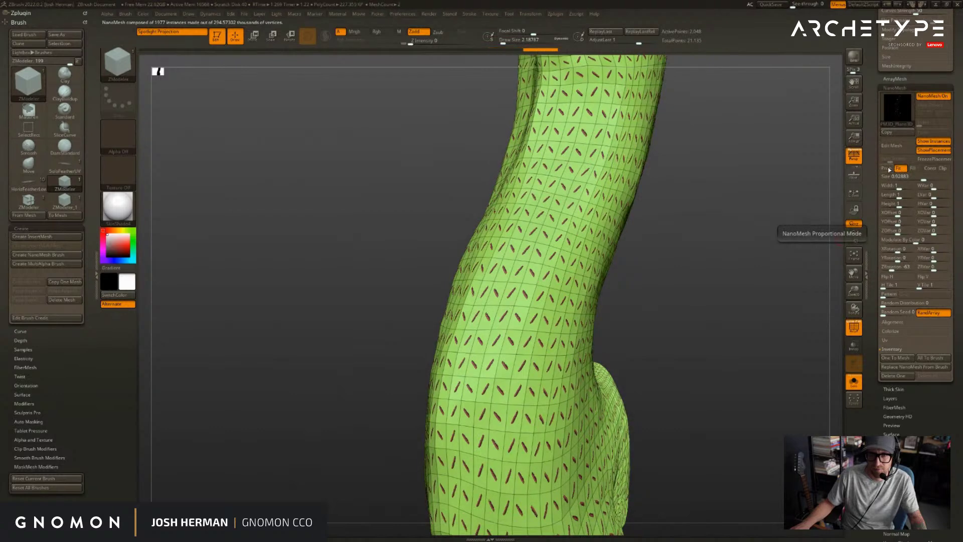
click(887, 169)
click(900, 169)
click(915, 169)
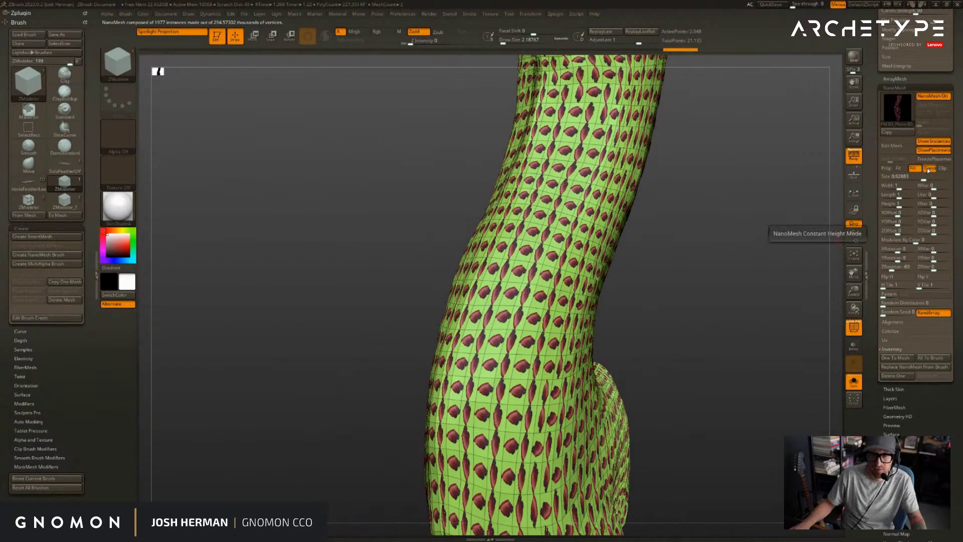
click(886, 169)
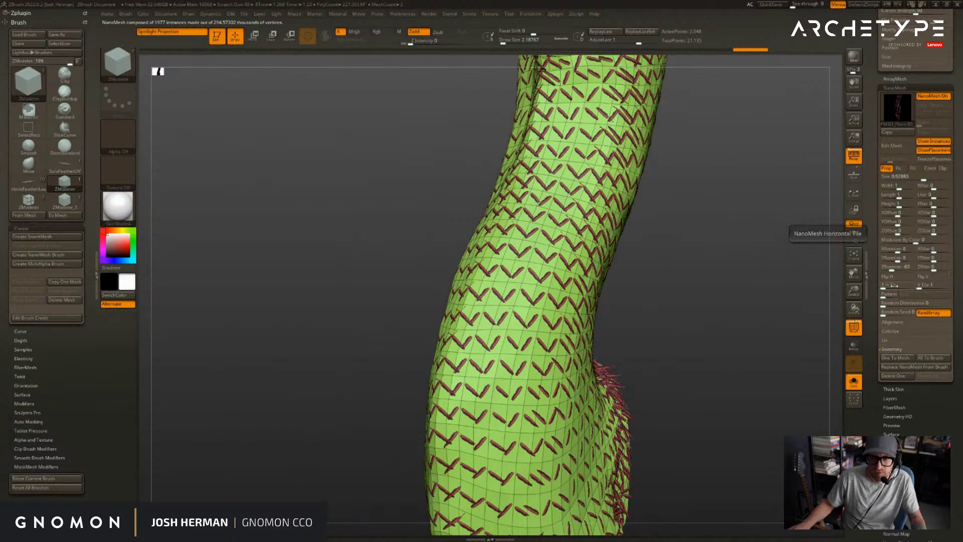
- Try the NanoMesh alignments from Align To Normal through Align To Random Edge on the neck, and return to No Alignment
click(893, 322)
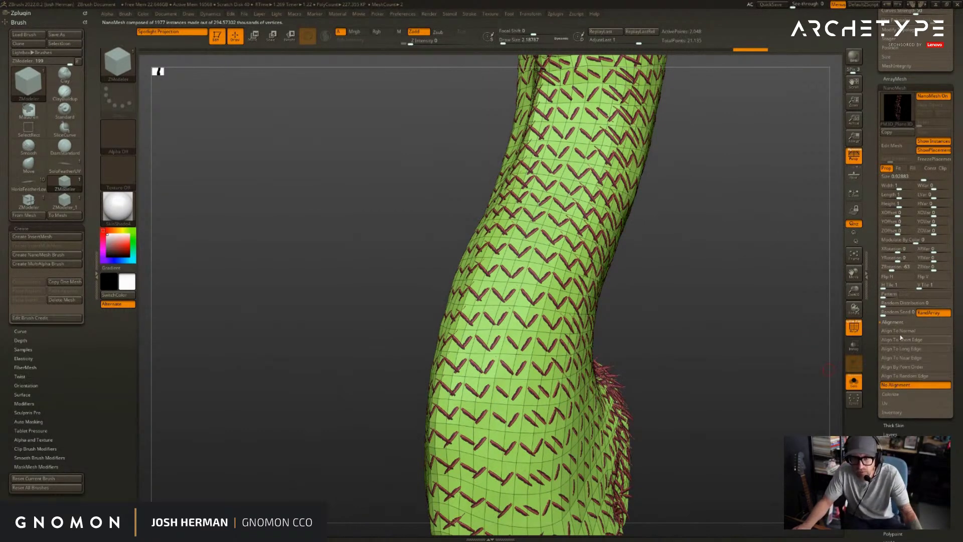
click(887, 331)
mouse_move(785, 309)
mouse_down()
mouse_move(747, 312)
mouse_move(767, 311)
mouse_up()
click(913, 340)
drag(763, 345, 778, 318)
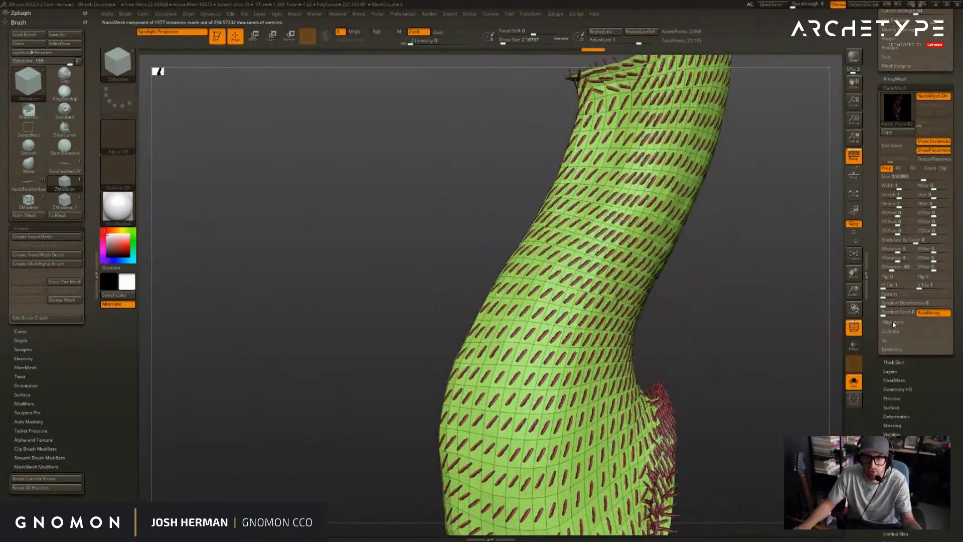
click(896, 349)
drag(780, 248, 796, 339)
click(886, 358)
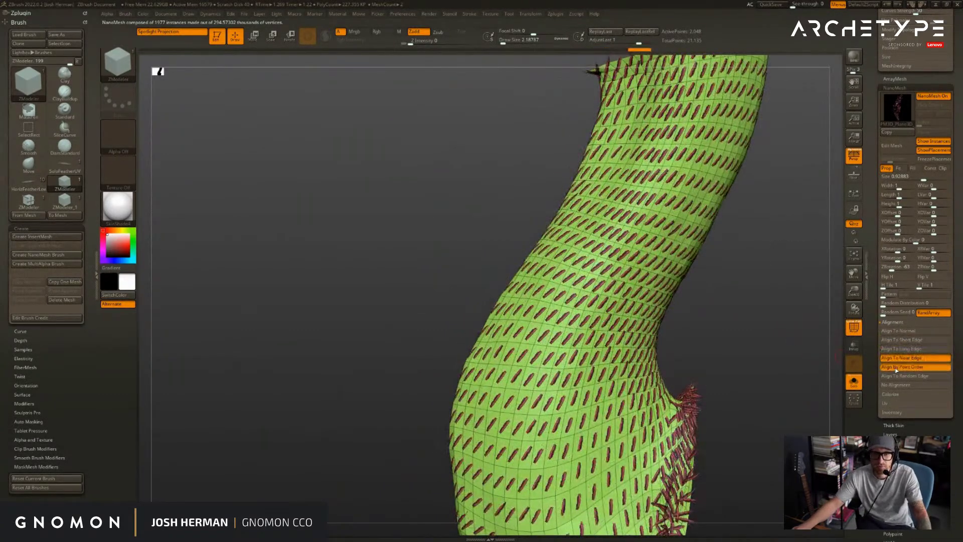
click(896, 367)
click(897, 376)
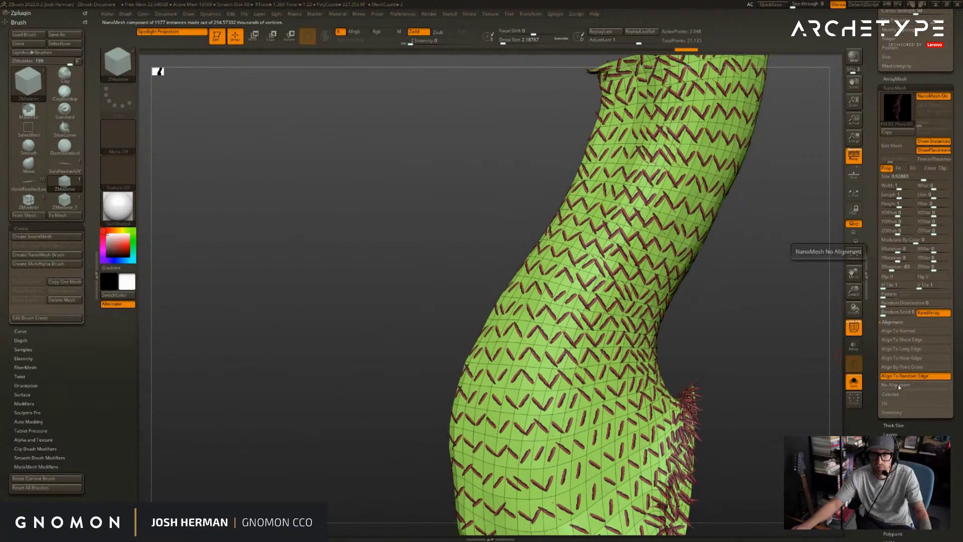
click(899, 384)
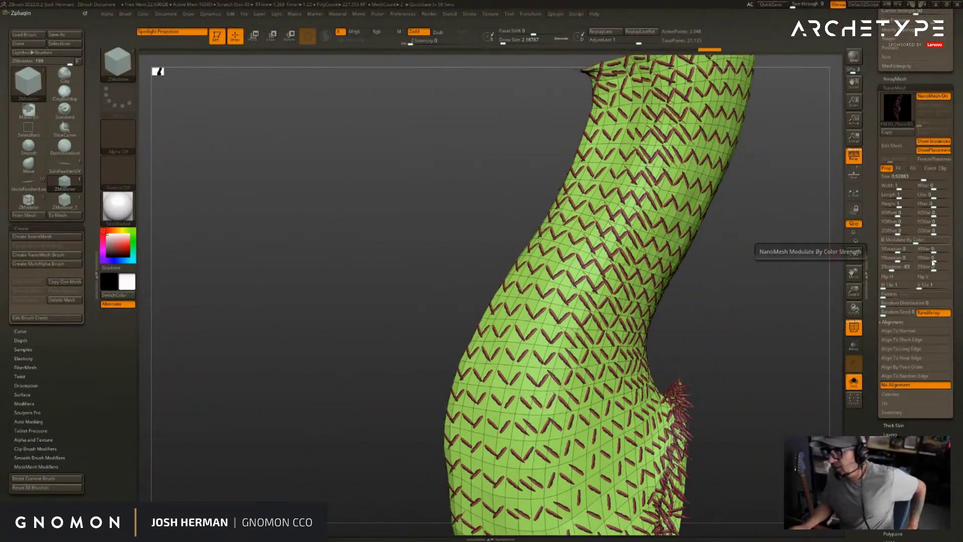
- Cycle the neck NanoMesh through every alignment from Align To Normal to No Alignment, and set it back to Align To Normal
drag(793, 250, 751, 294)
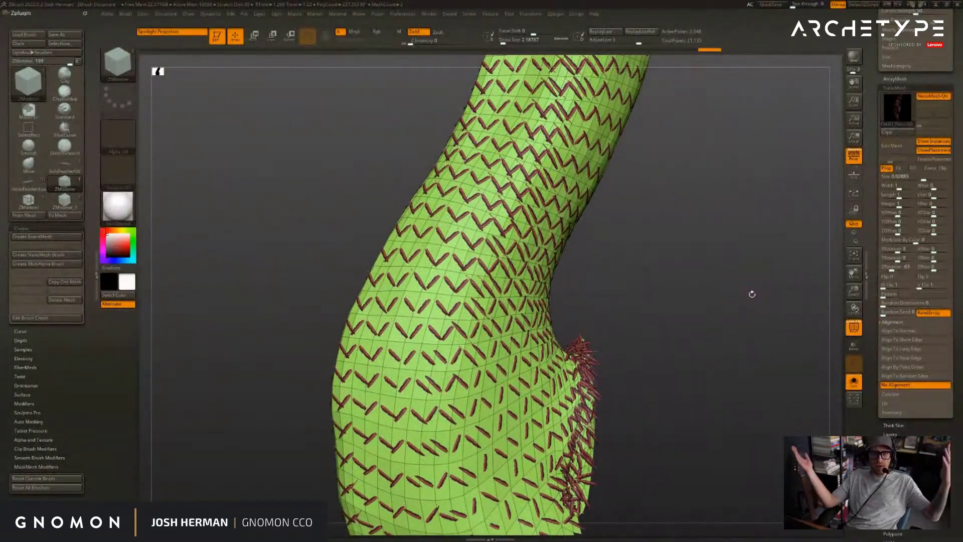
click(922, 330)
drag(812, 303, 737, 302)
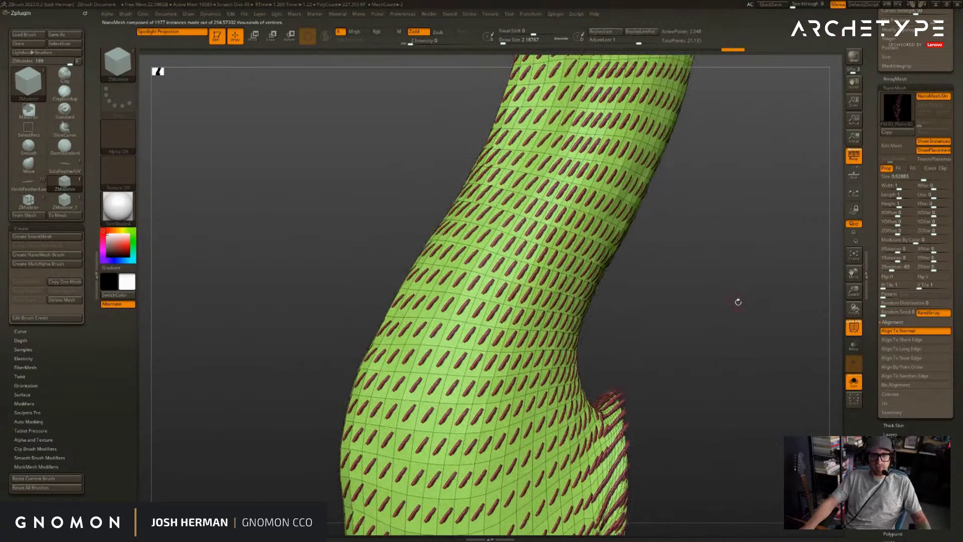
click(896, 340)
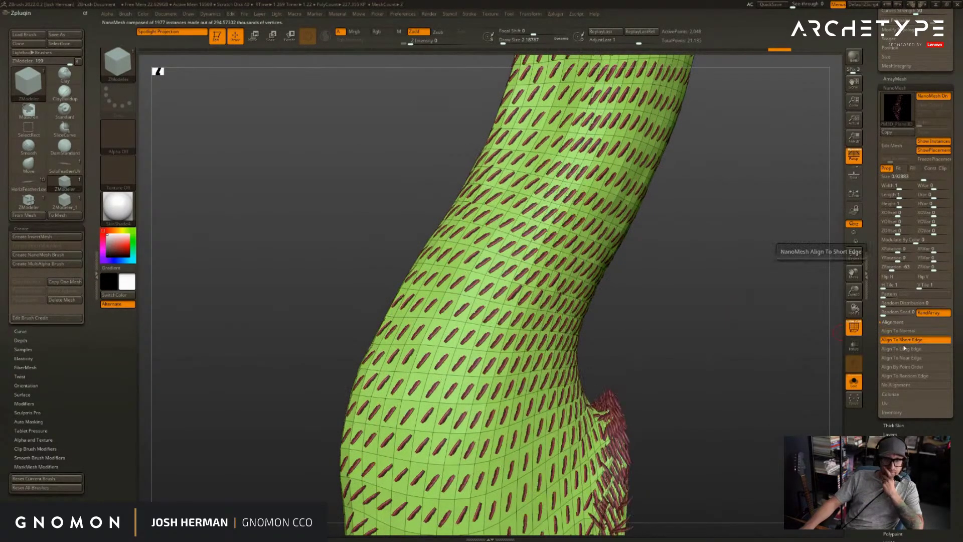
click(902, 348)
click(904, 357)
click(904, 367)
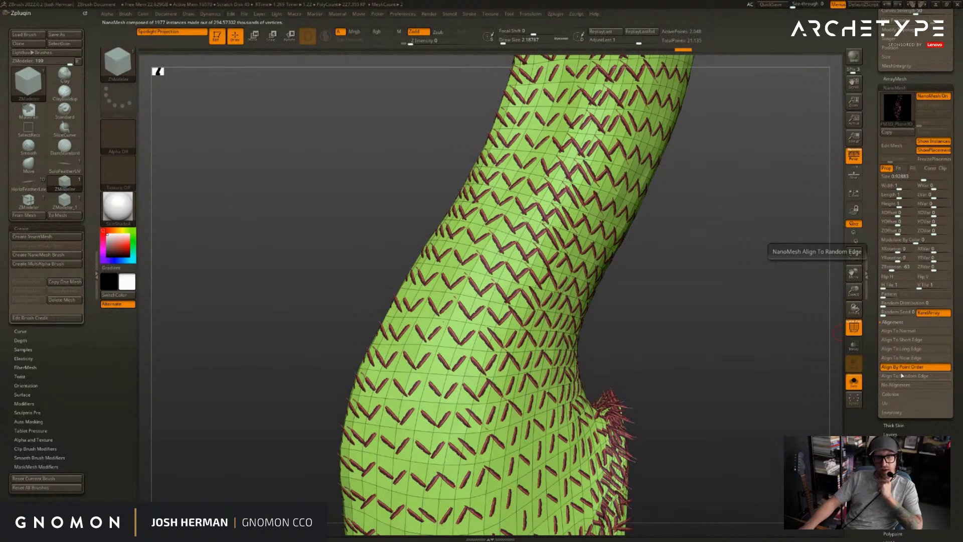
click(901, 376)
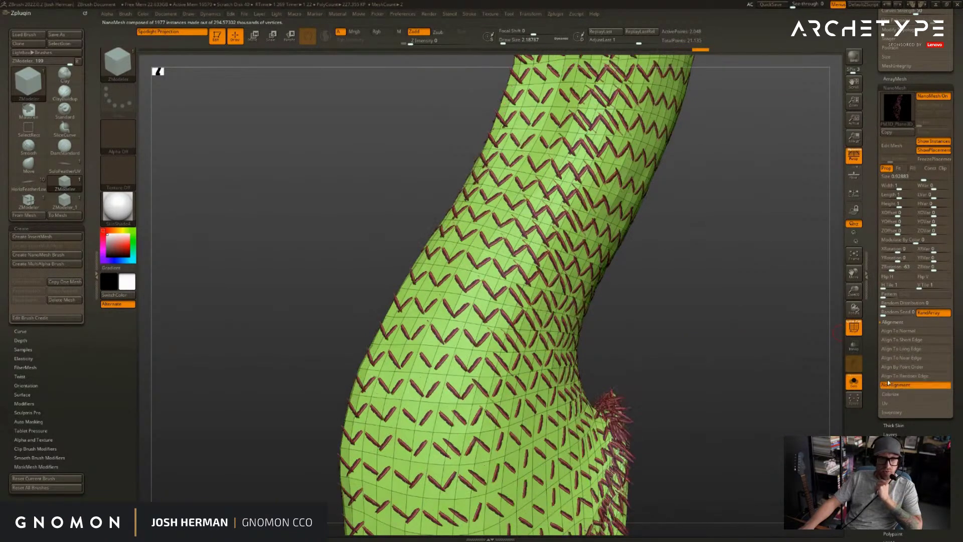
click(899, 385)
click(897, 331)
- Increase the NanoMesh Size to about 5 so the feathers cover the neck, and view them from another angle
drag(733, 301, 772, 220)
drag(910, 180, 935, 179)
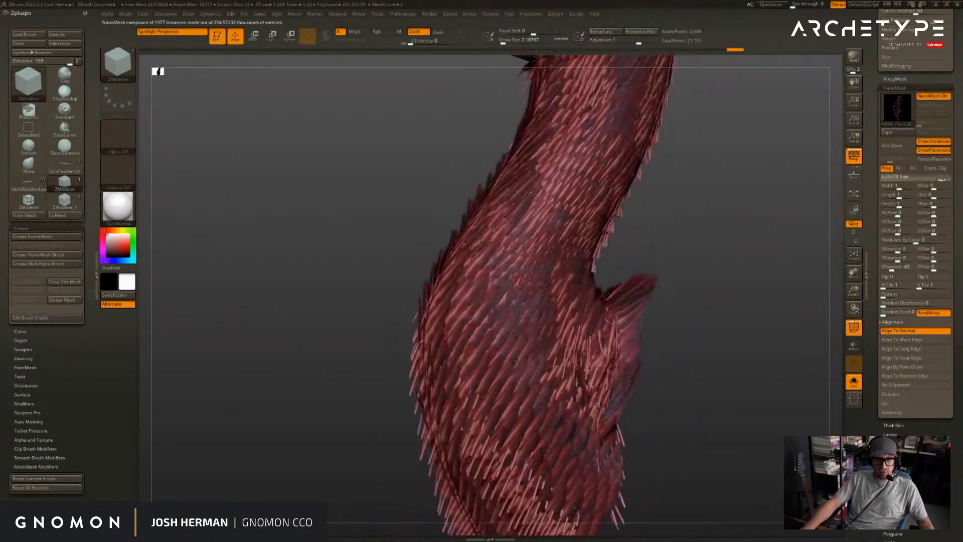
mouse_move(759, 172)
mouse_down()
mouse_move(746, 157)
mouse_move(765, 182)
mouse_move(744, 186)
mouse_move(737, 174)
mouse_move(806, 260)
mouse_move(862, 207)
mouse_move(675, 165)
mouse_move(690, 179)
mouse_up()
- Undo all the NanoMesh changes on the neck, back to before the feathers were inserted
key(ctrl)
key(ctrl+z)
key(ctrl+z)
key(ctrl+z)
key(ctrl+z)
key(ctrl+z)
key(ctrl+z)
key(ctrl+z)
key(ctrl+z)
key(ctrl+z)
key(ctrl+z)
key(ctrl+z)
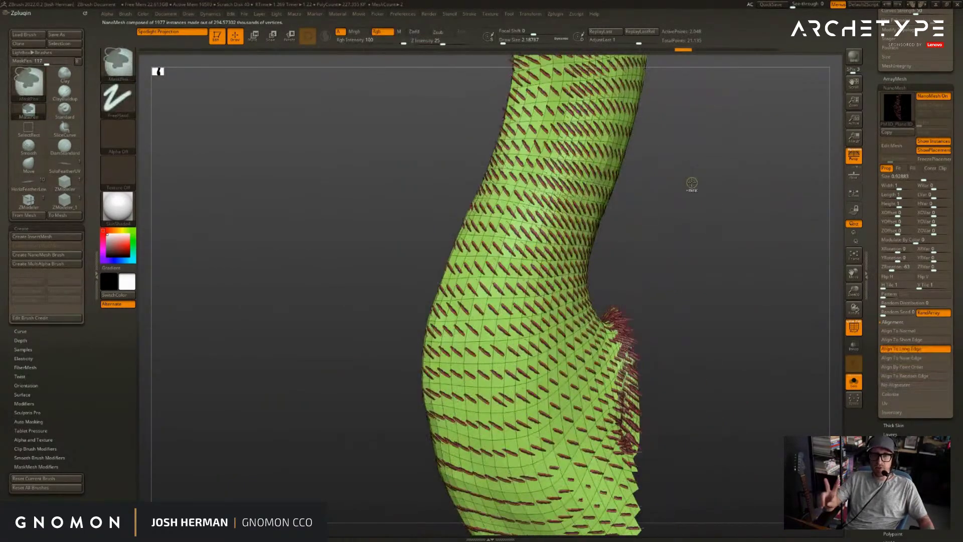
key(ctrl+z)
key(ctrl+z)
key(ctrl+z)
key(ctrl+z)
key(ctrl+z)
key(ctrl+z)
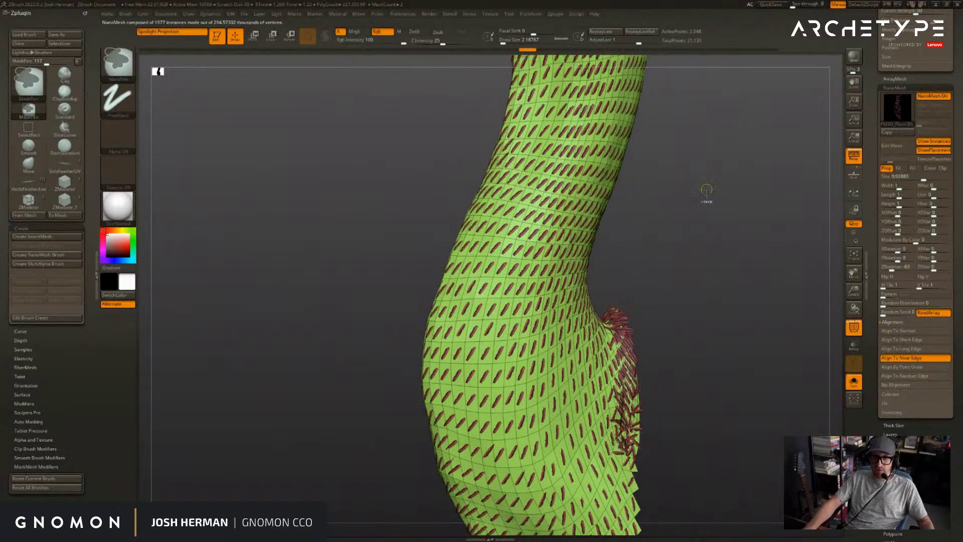
key(ctrl+z)
key(ctrl+z)
key(ctrl+z)
key(ctrl+z)
key(ctrl+z)
key(ctrl+z)
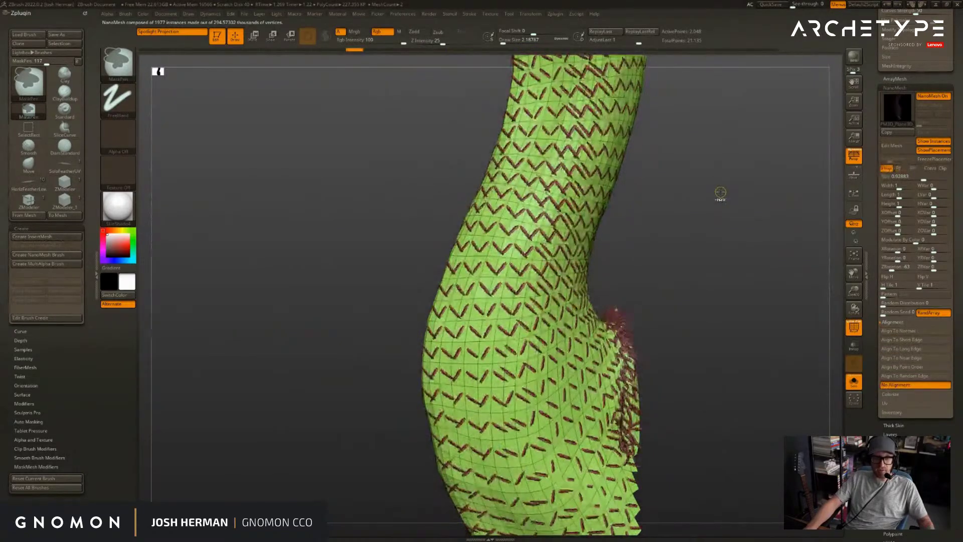
key(ctrl+z)
key(ctrl+z)
key(ctrl+z)
key(ctrl+z)
key(ctrl+z)
key(ctrl+z)
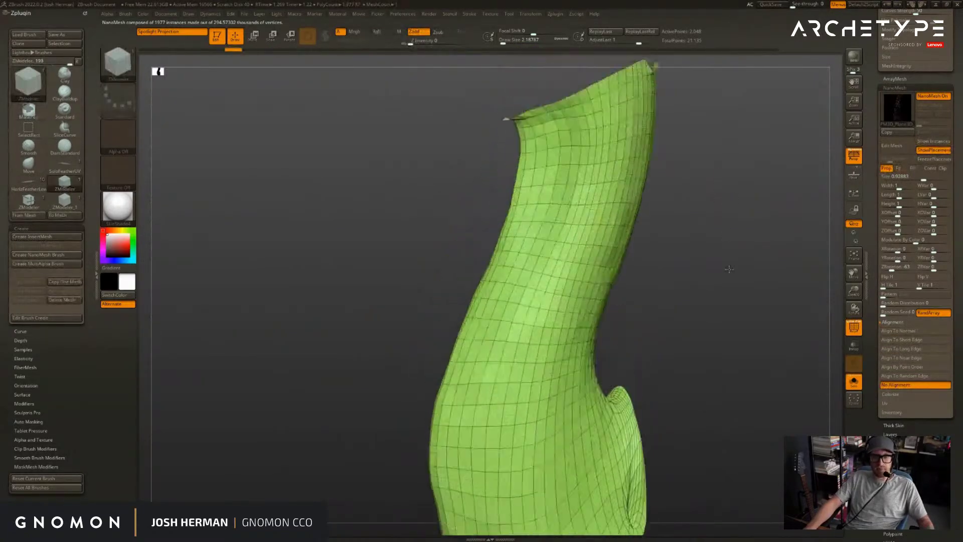
key(ctrl+z)
key(ctrl+z)
key(ctrl+z)
key(ctrl+z)
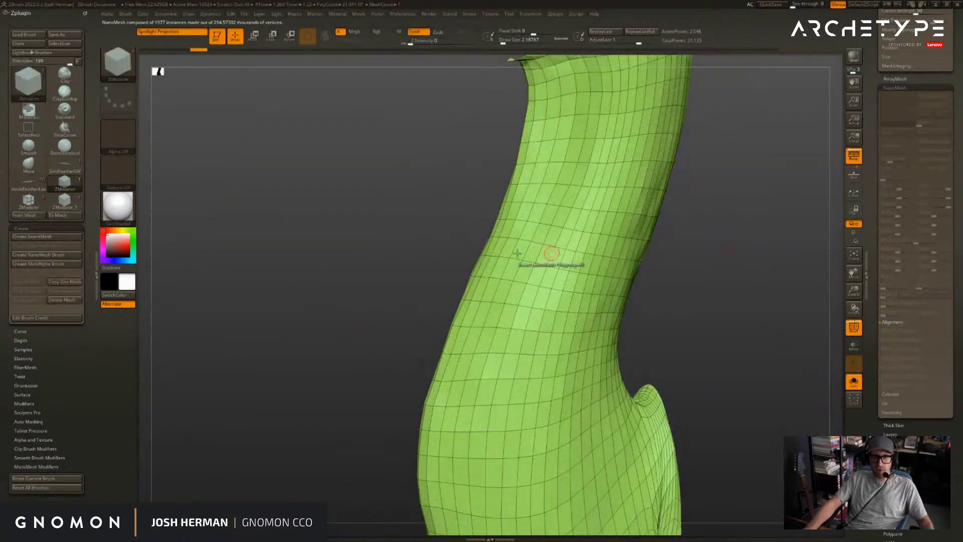
- Split the green neck polygroup into a checker pattern using the ZModeler PolyGroup action with Polygroup All and Checker
key(space)
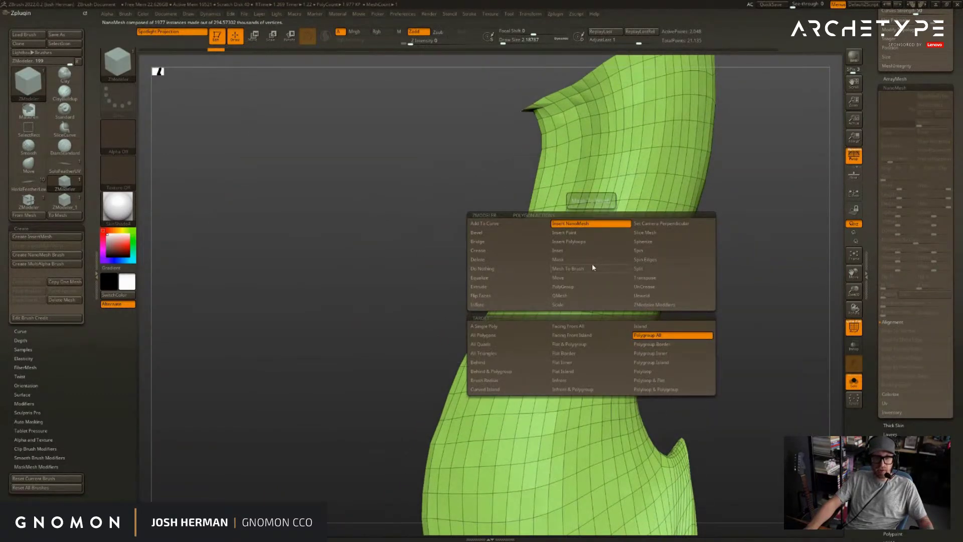
click(577, 286)
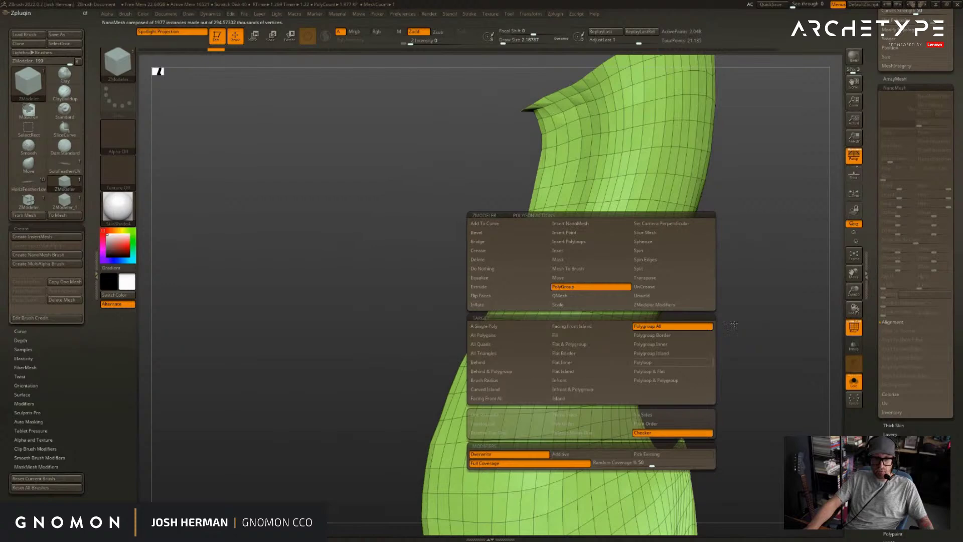
click(645, 227)
click(643, 243)
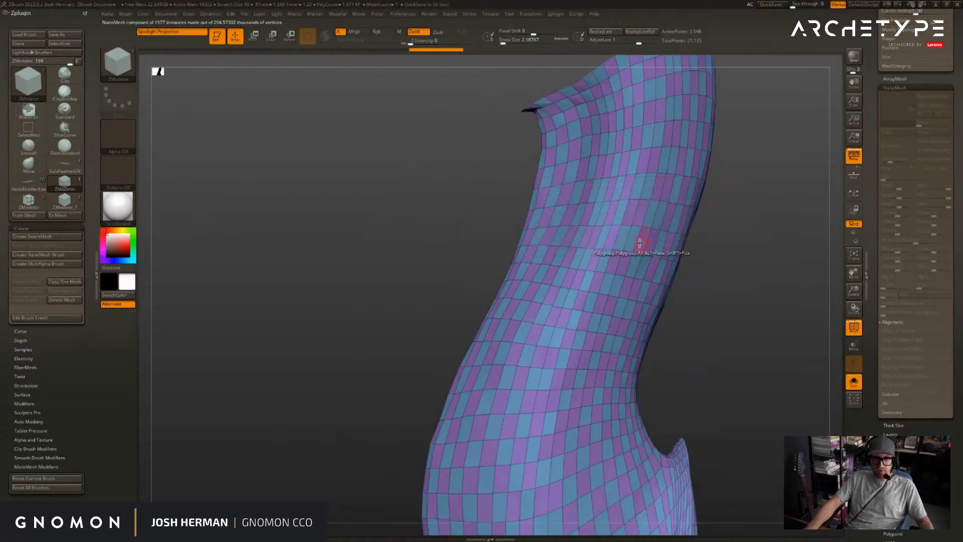
- Try inserting the feather NanoMesh on one of the neck's checker polygroups with Polygroup All, and undo it
key(space)
click(610, 224)
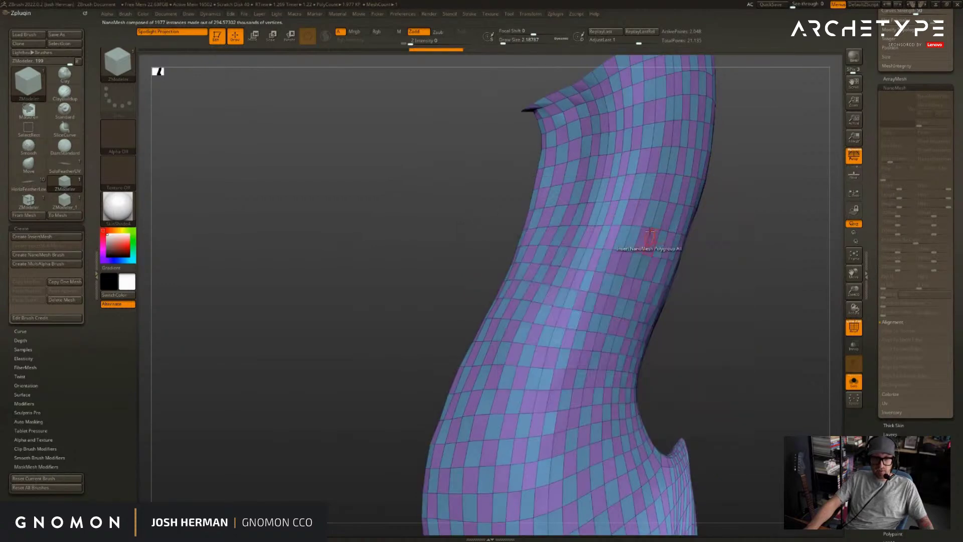
click(648, 221)
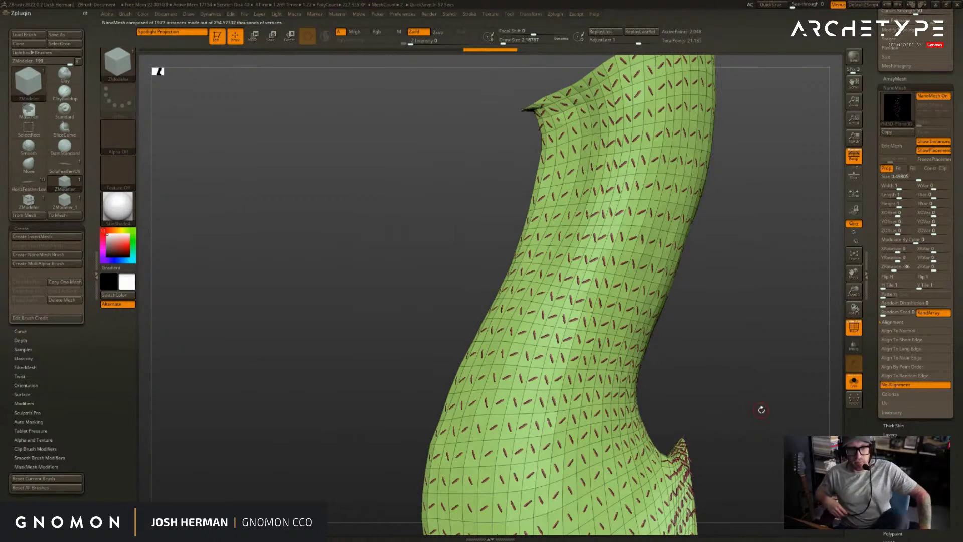
key(ctrl+z)
drag(763, 387, 826, 245)
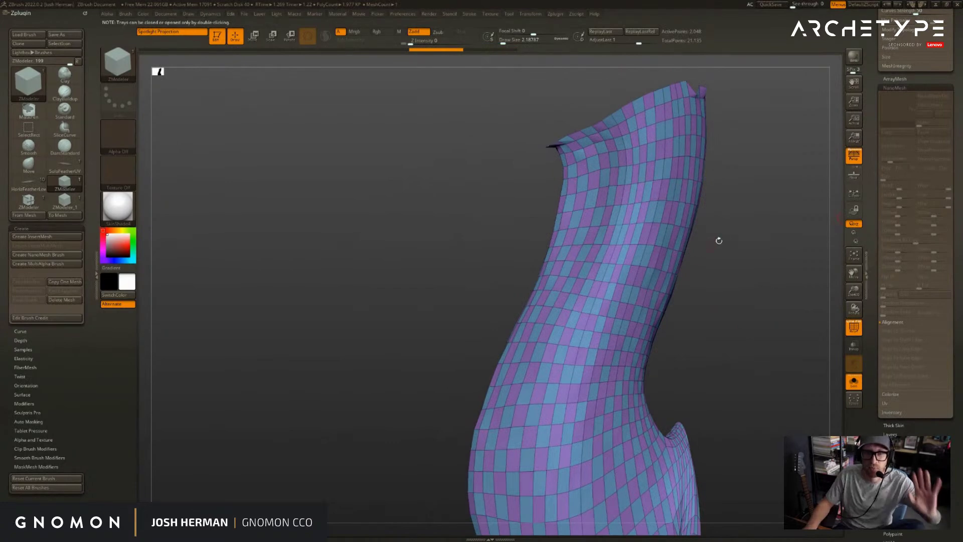
drag(709, 243, 816, 241)
drag(913, 135, 914, 401)
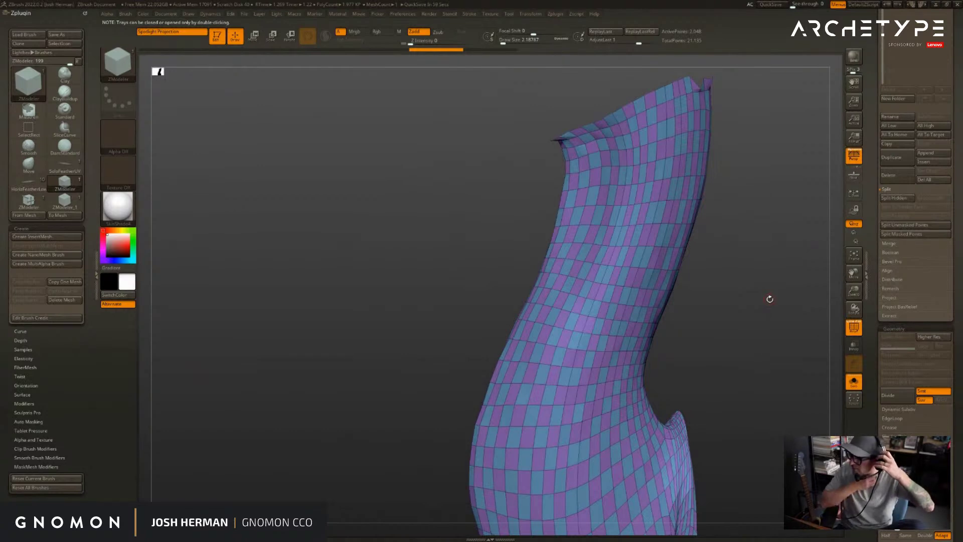
drag(872, 152, 873, 385)
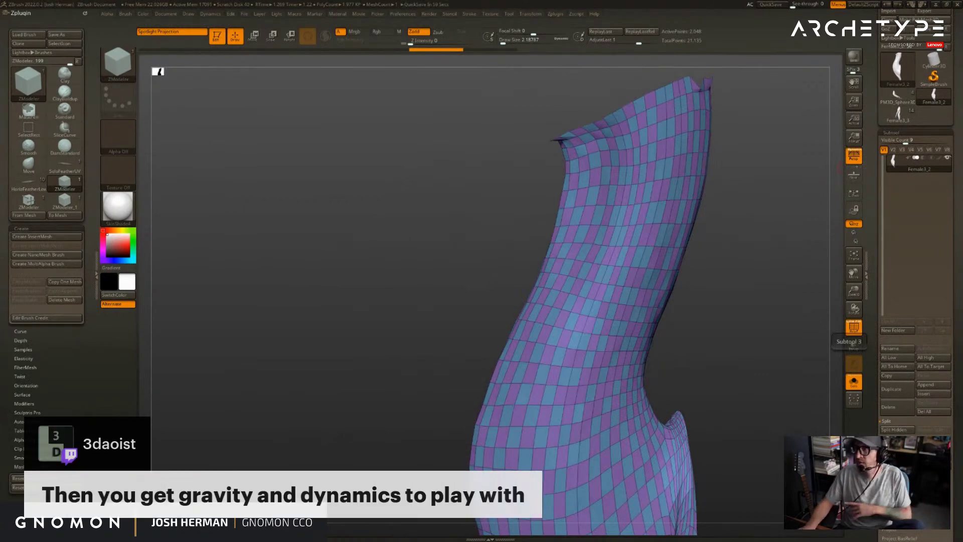
drag(833, 221, 801, 212)
alt+drag(796, 154, 748, 216)
- Open the FiberMesh settings and preview the Fibers404 and Fibers78 presets on the neck
scroll(915, 226, down, 10)
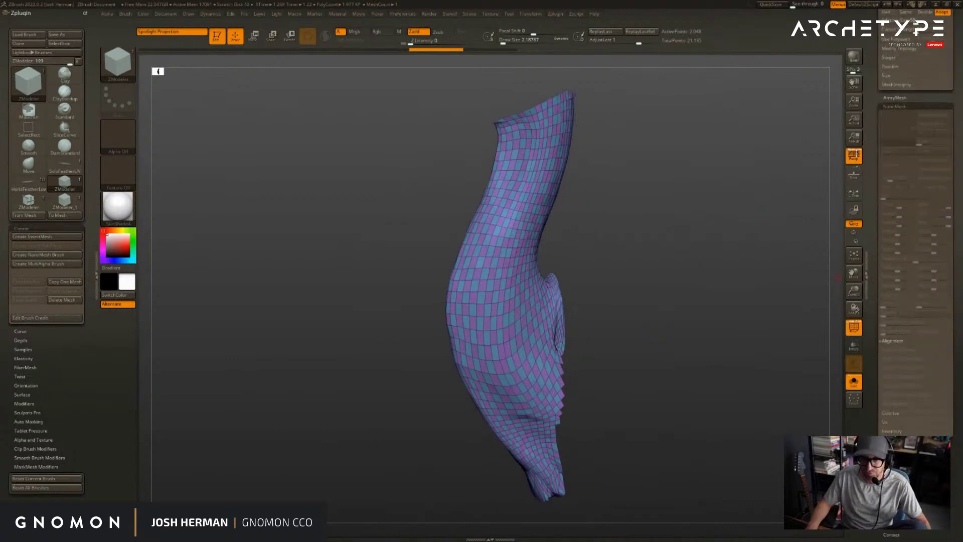
click(893, 99)
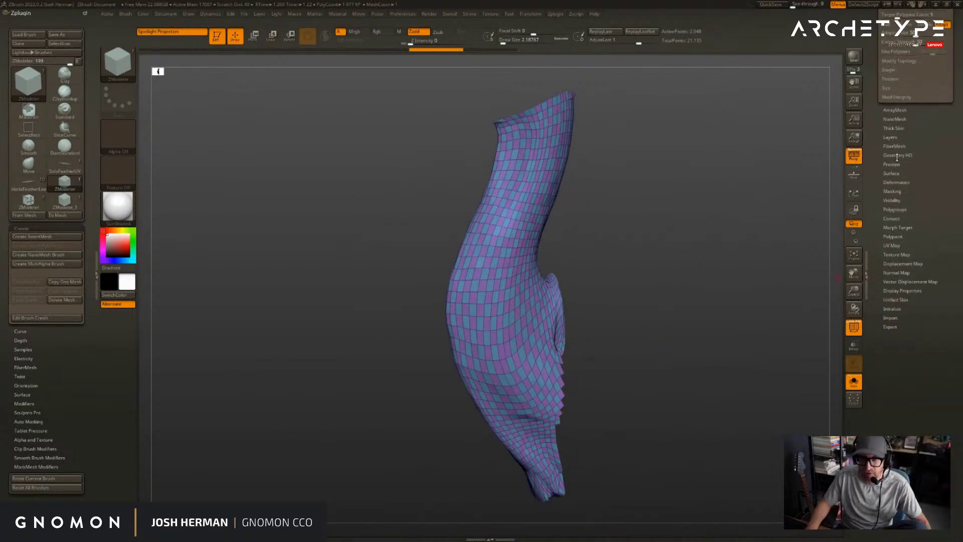
click(893, 146)
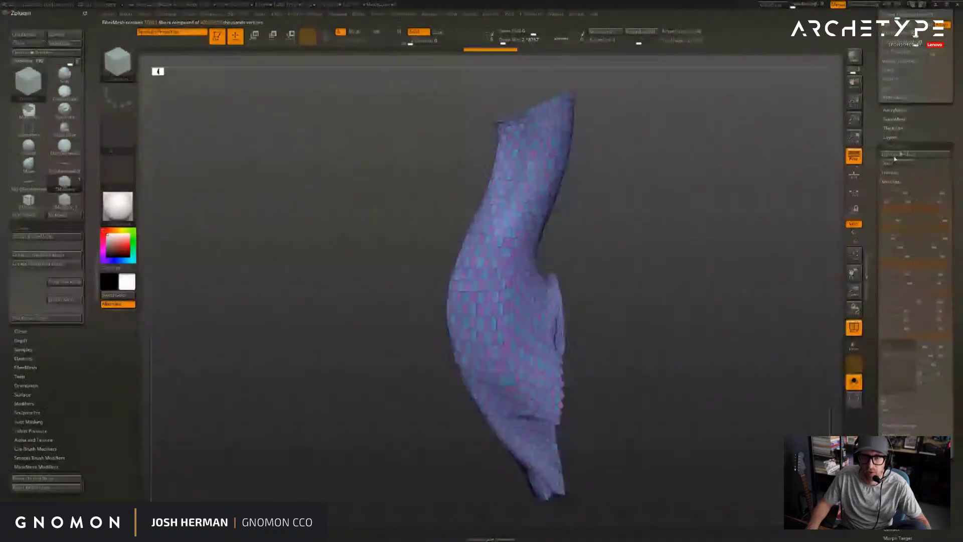
click(895, 154)
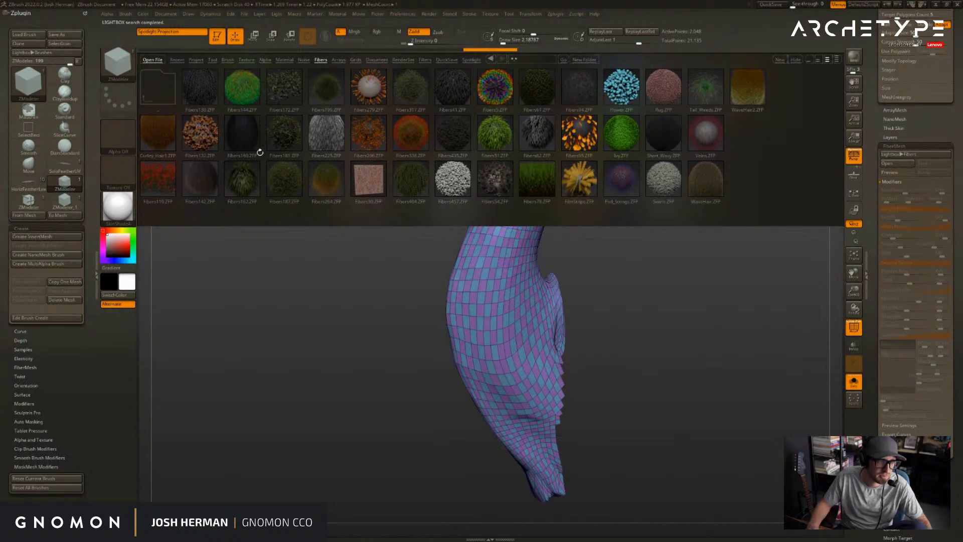
click(399, 185)
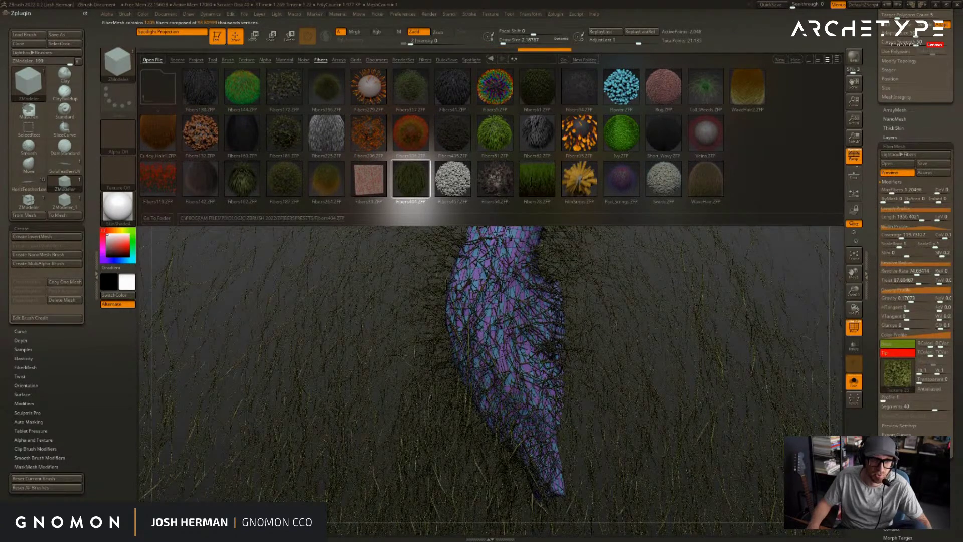
click(534, 183)
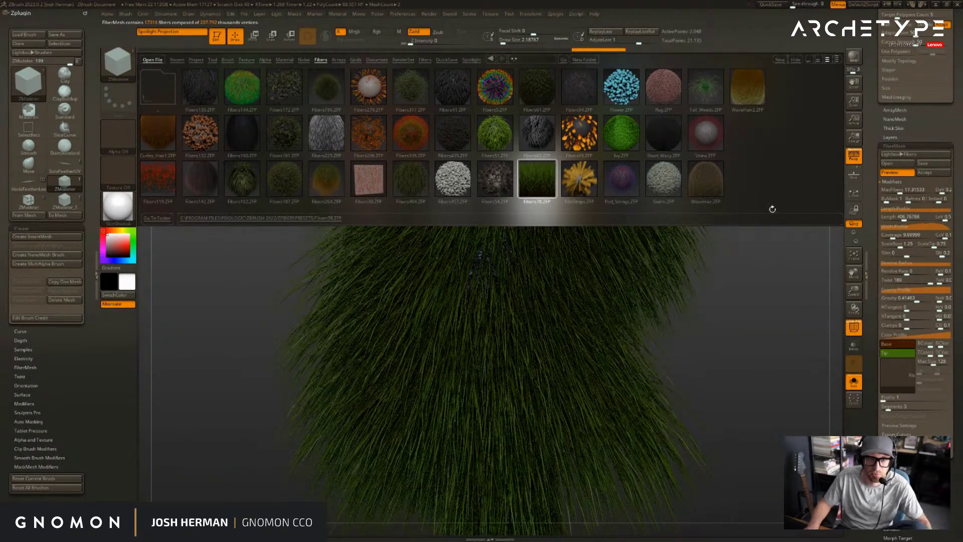
click(792, 60)
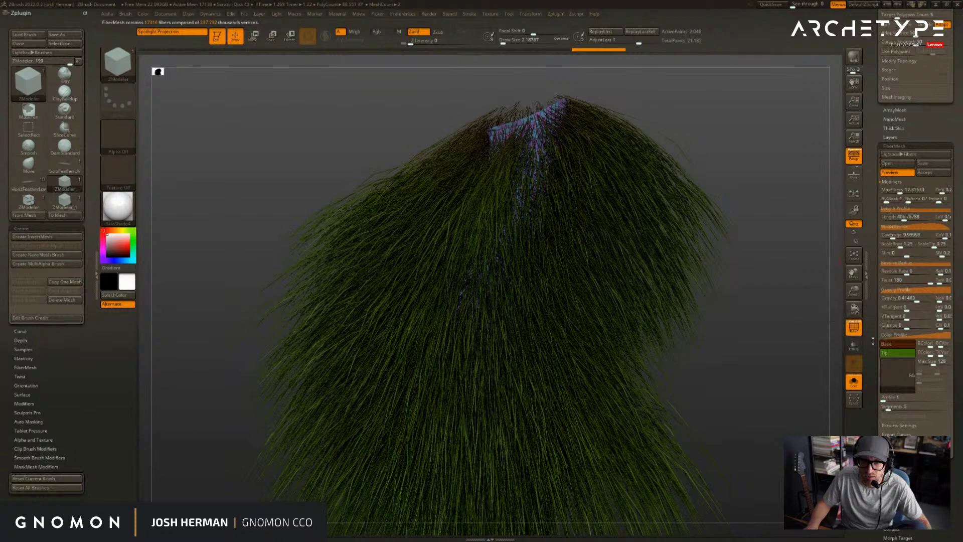
- Look through the FiberMesh Preview Settings, BPR Settings and Modifiers to see which options control the fibers
scroll(872, 273, down, 5)
click(892, 266)
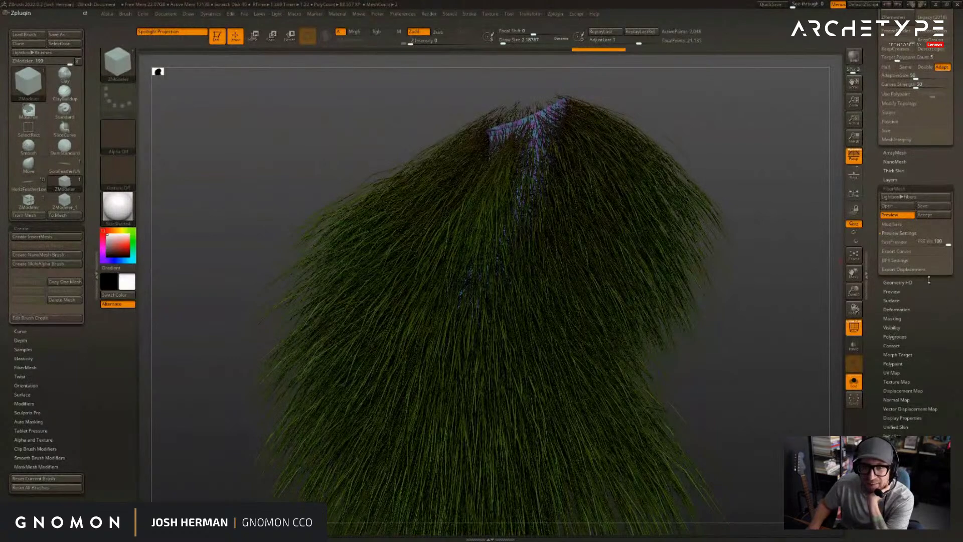
click(895, 260)
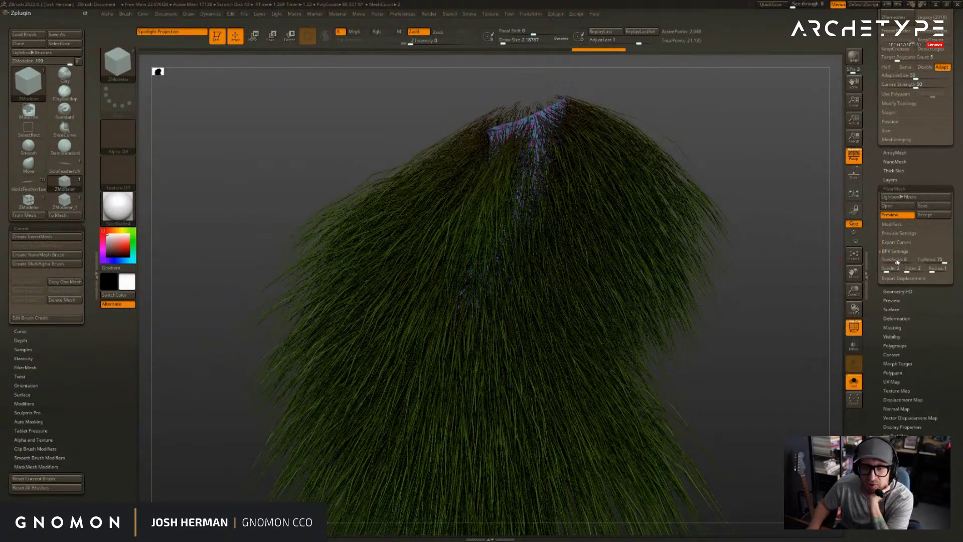
click(899, 278)
click(895, 253)
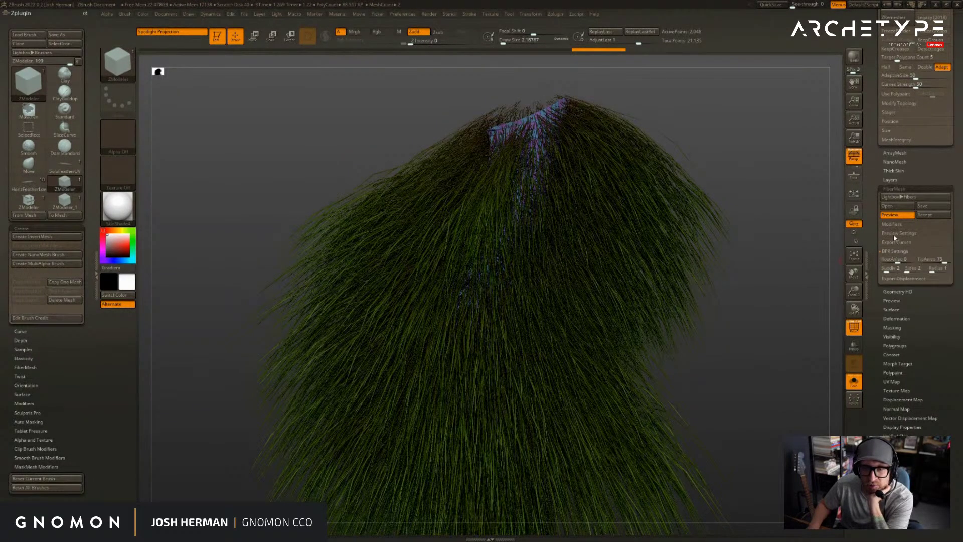
click(892, 225)
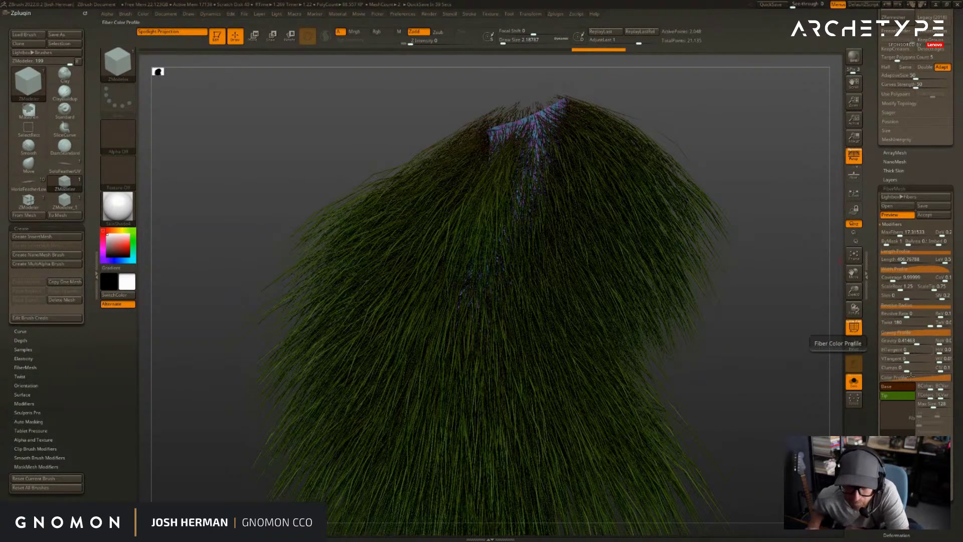
click(896, 413)
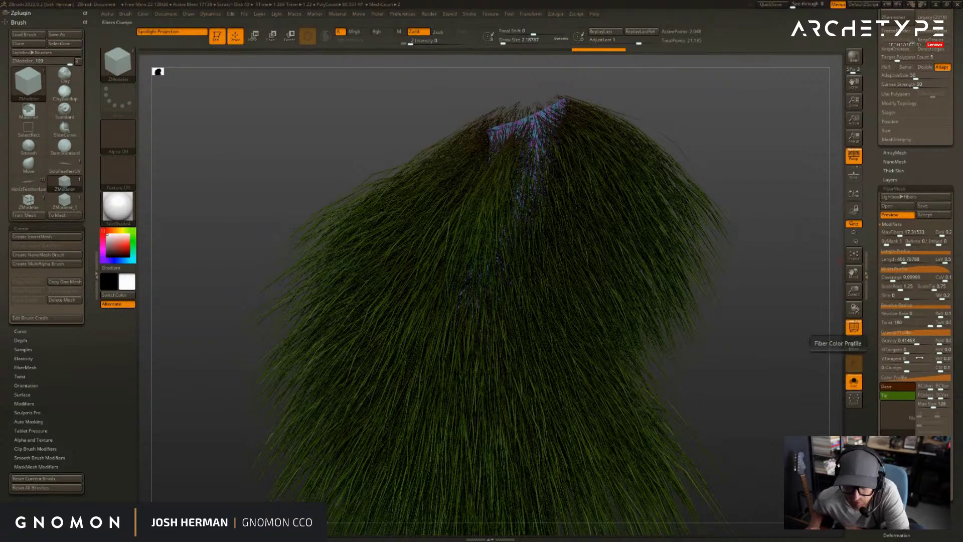
- Load the Filmstrips fiber preset on the neck, inspect the textured fibers and turn off the polyframe display
click(894, 197)
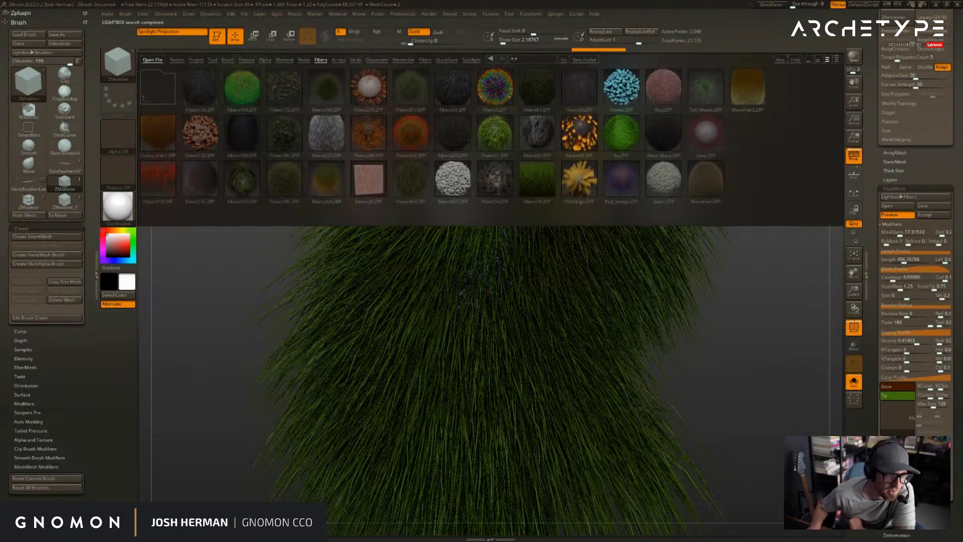
double_click(577, 181)
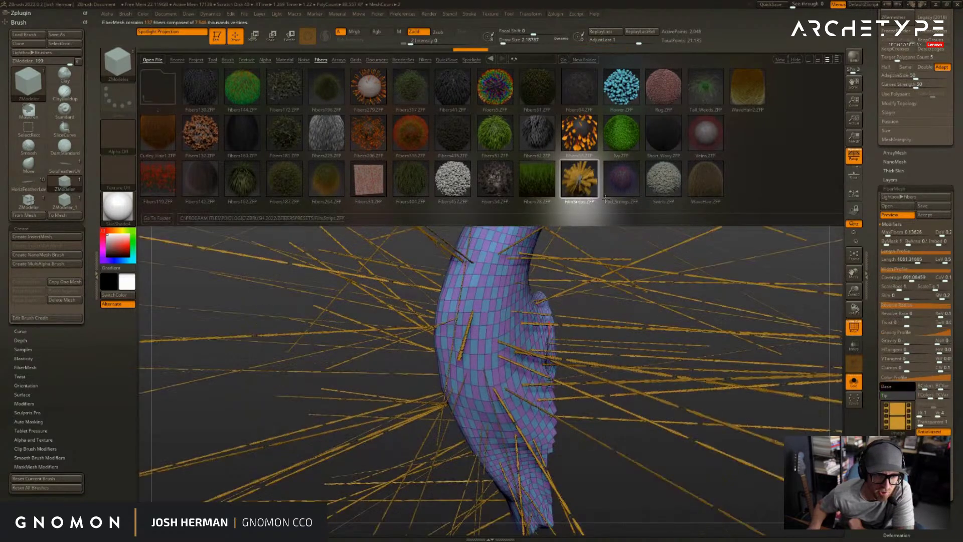
click(795, 60)
alt+drag(779, 91, 701, 171)
key(shift+f)
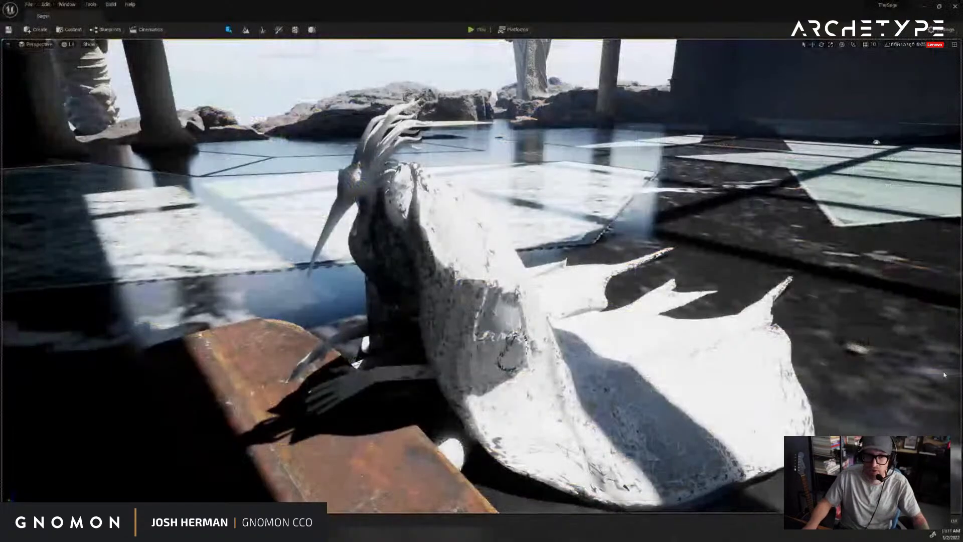
- Switch to the Unreal Engine scene and look over the creature sitting among the columns
scroll(698, 256, down, 5)
key(w)
mouse_move(697, 255)
right_down()
mouse_move(666, 265)
mouse_move(697, 253)
right_up()
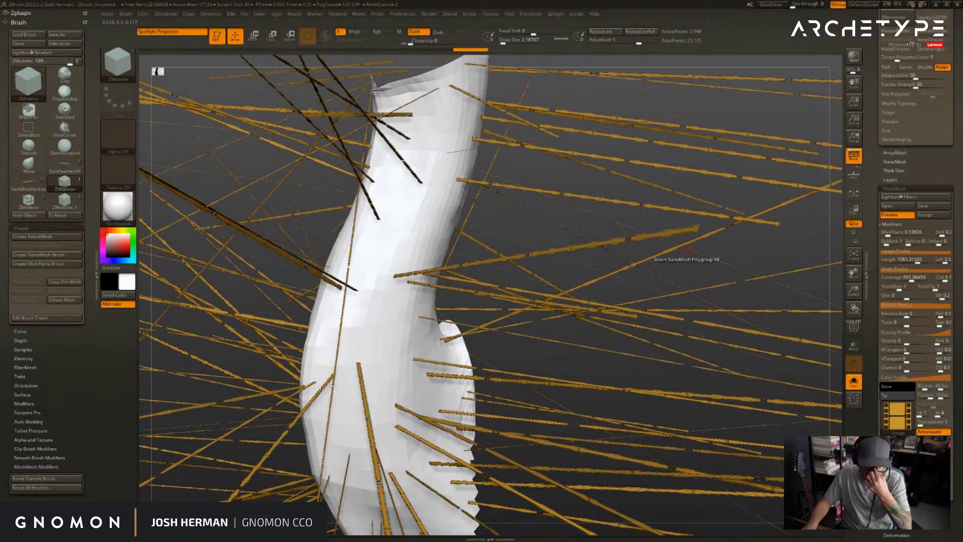
- Preview the Pod_Strings preset and the dense brown hair preset from the fiber library on the neck
key(comma)
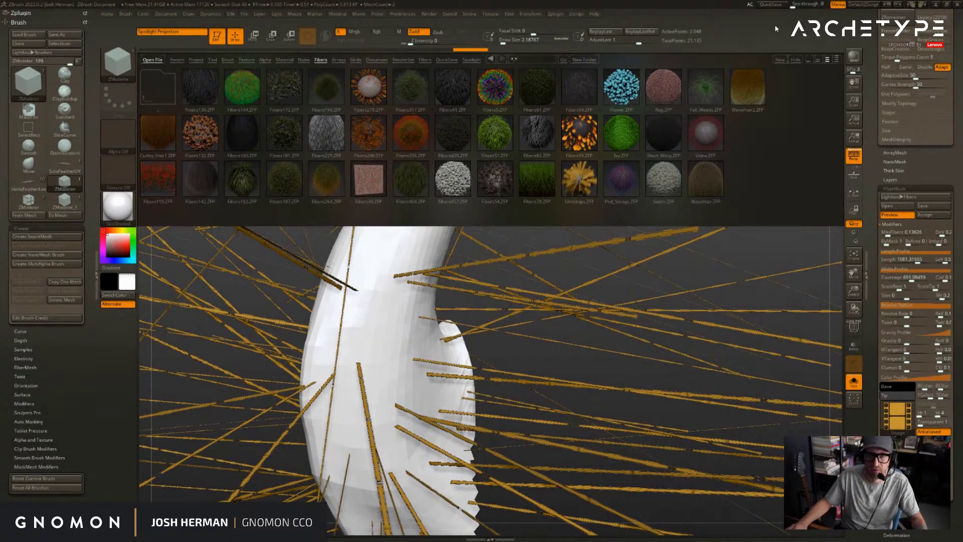
drag(875, 337, 879, 237)
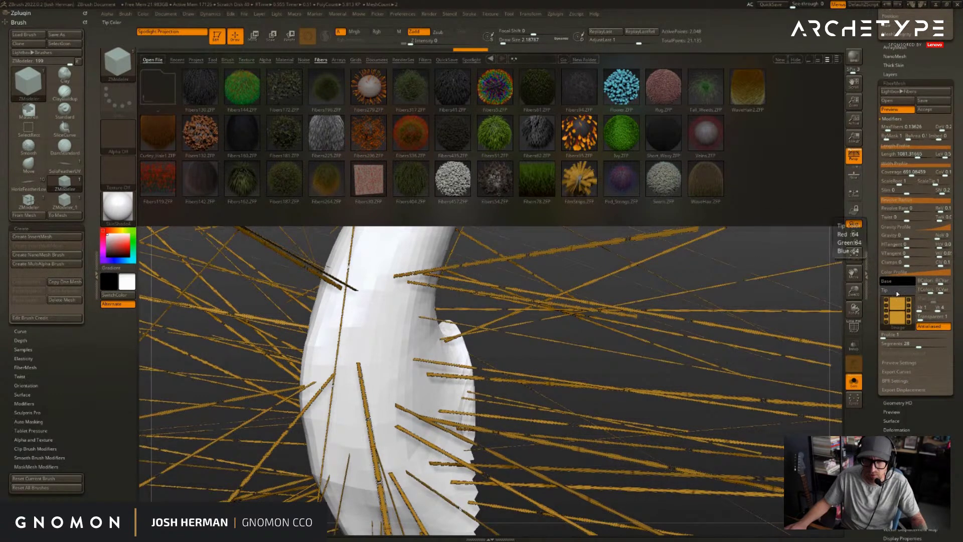
mouse_move(897, 316)
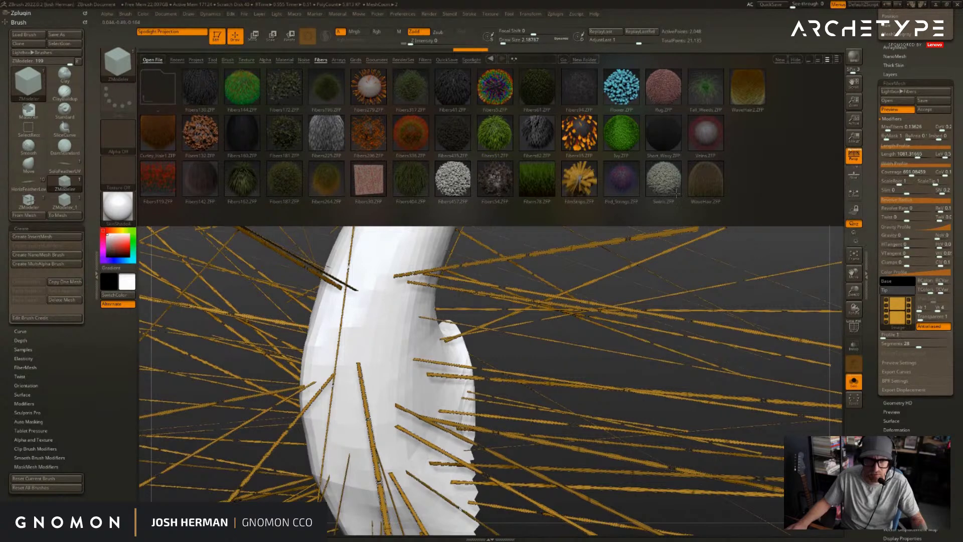
double_click(627, 176)
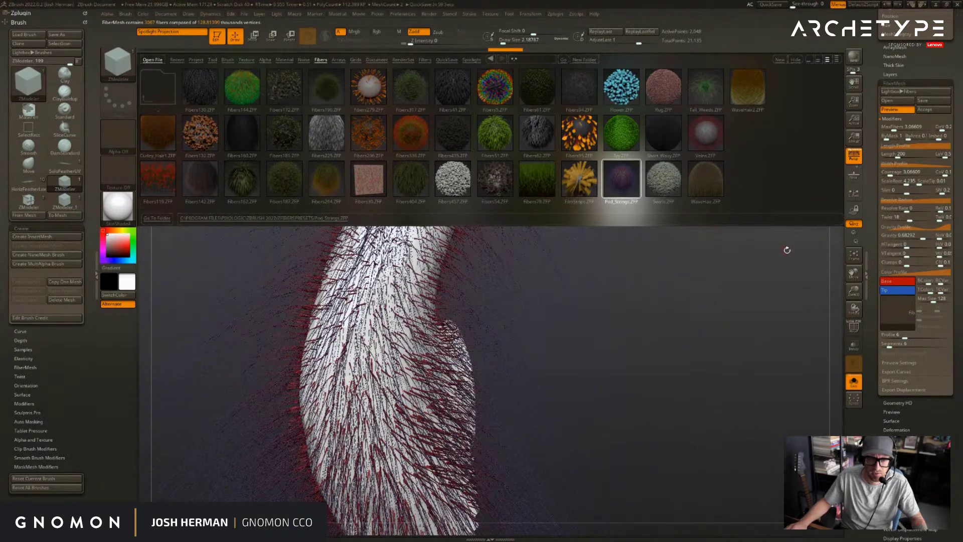
double_click(705, 179)
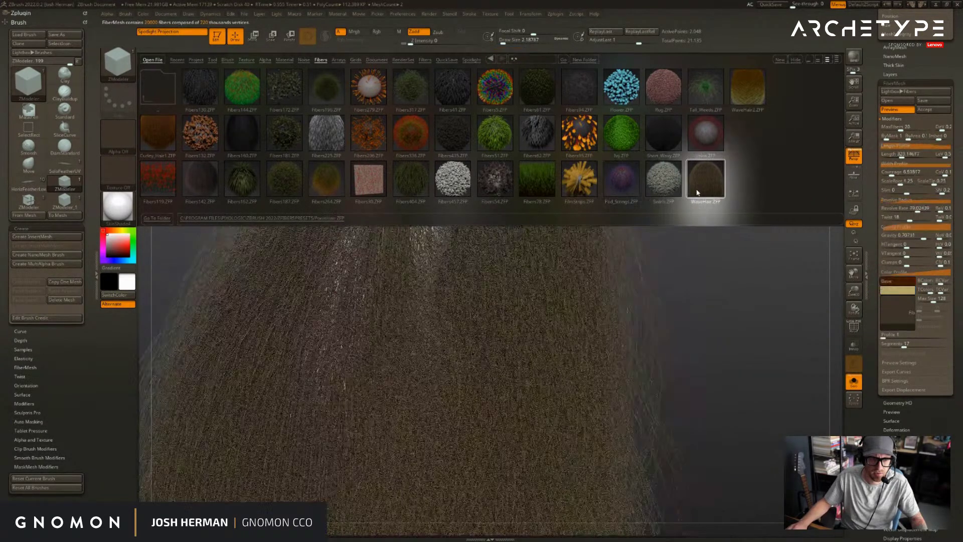
double_click(362, 176)
double_click(622, 178)
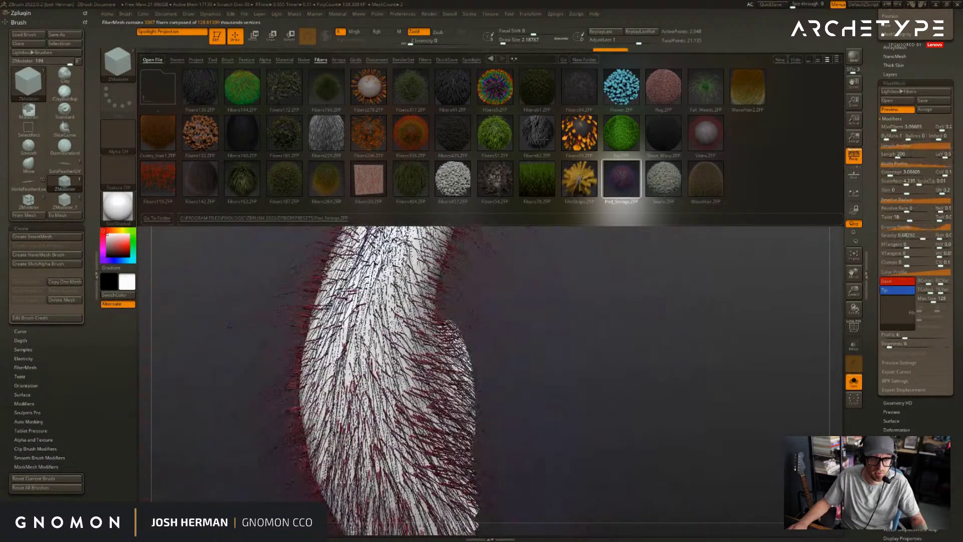
- Load the orange-flecked fiber preset on the neck, close the preset library and frame the whole mesh with its fibers
double_click(550, 142)
double_click(574, 136)
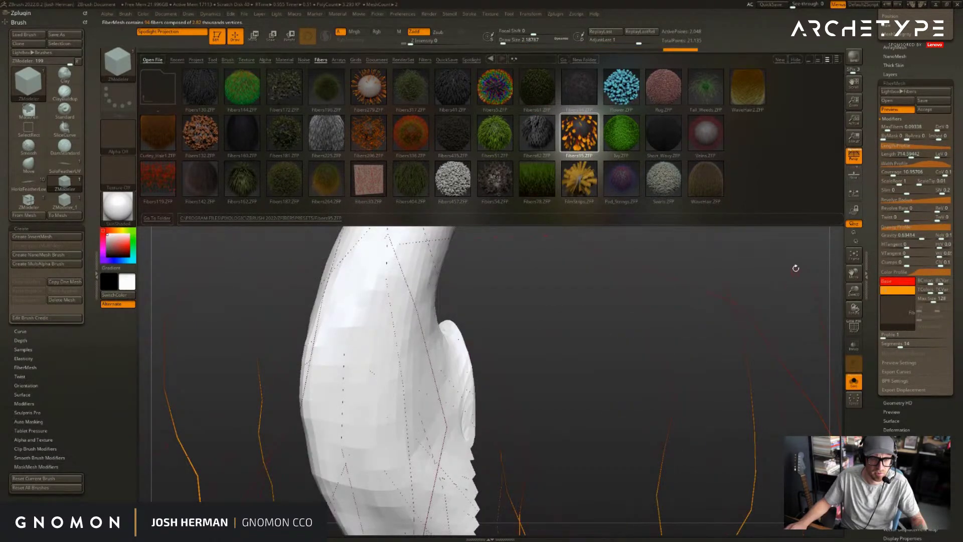
key(f)
drag(795, 272, 755, 323)
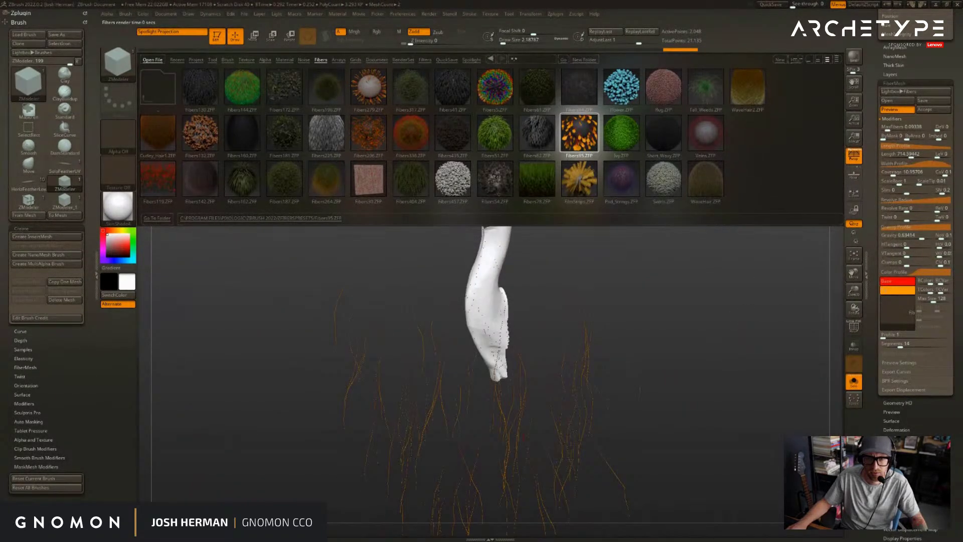
click(797, 59)
alt+drag(776, 150, 765, 227)
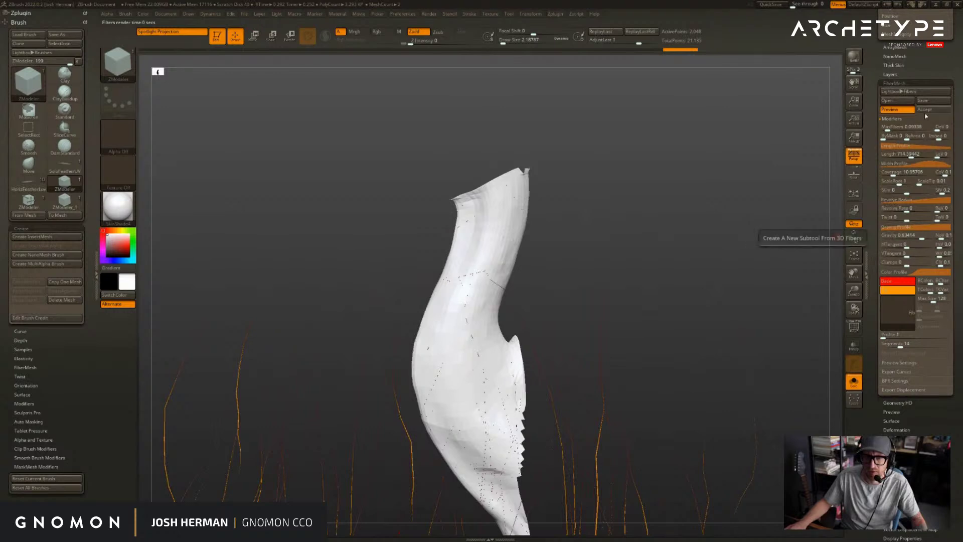
- Look through the FiberMesh presets and the Preview Settings, Export Curves, BPR Settings and Export Displacement options
click(889, 101)
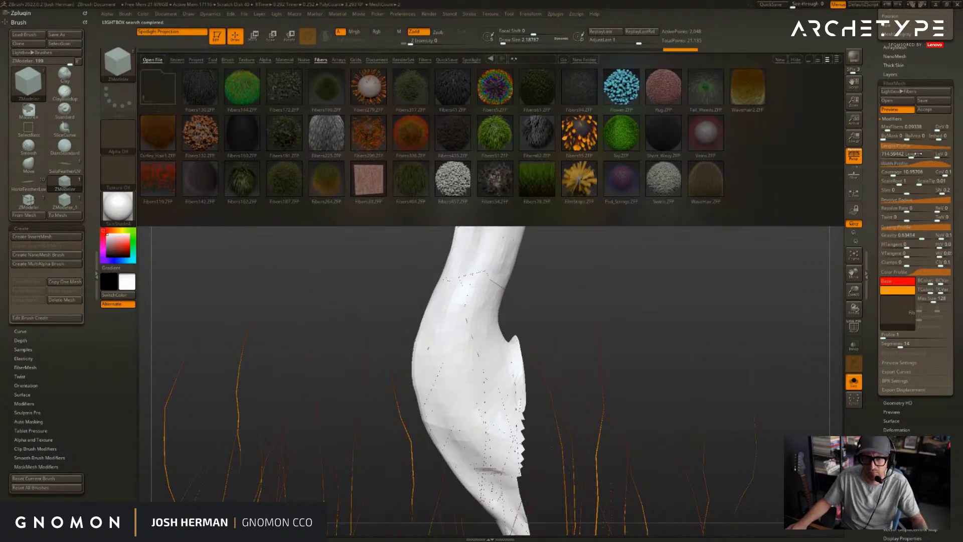
click(795, 60)
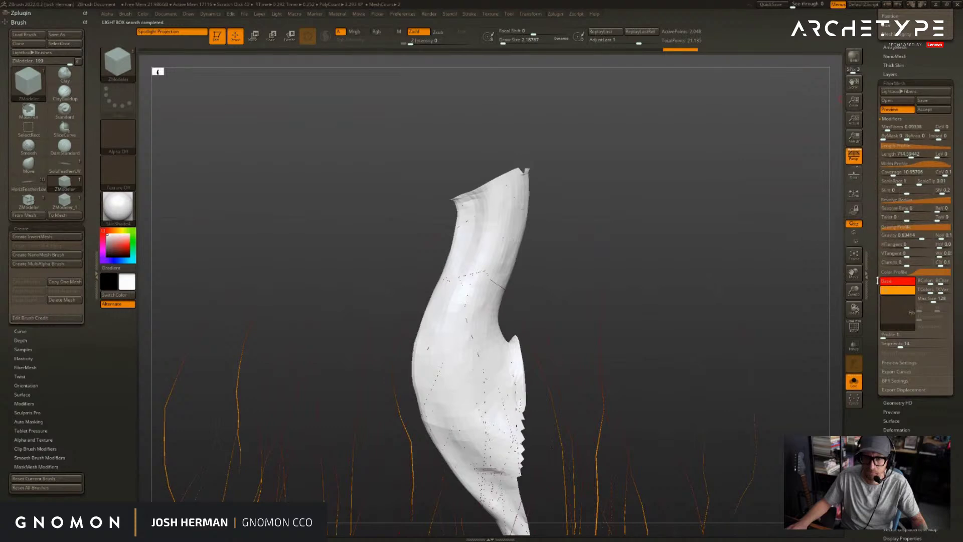
scroll(873, 258, down, 1)
scroll(873, 258, down, 3)
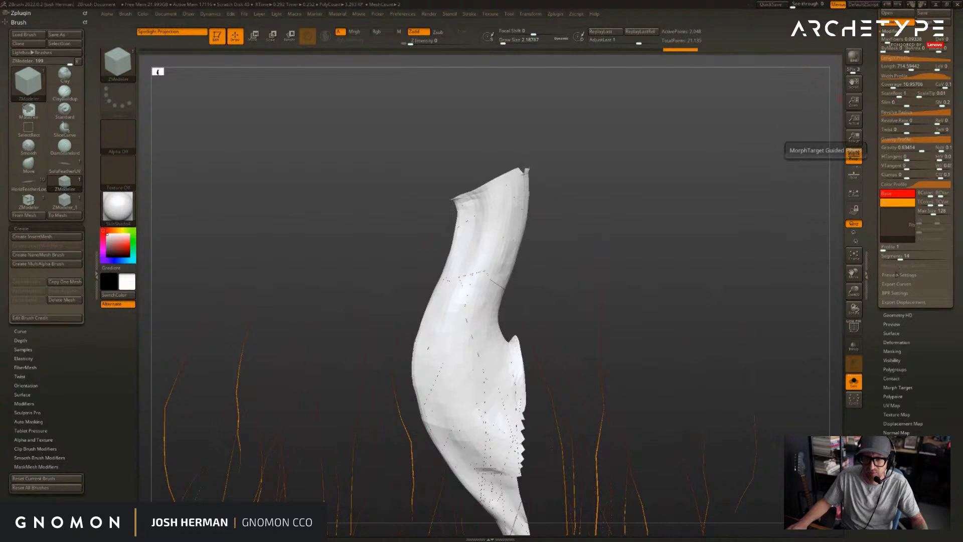
scroll(896, 272, down, 10)
scroll(924, 231, up, 8)
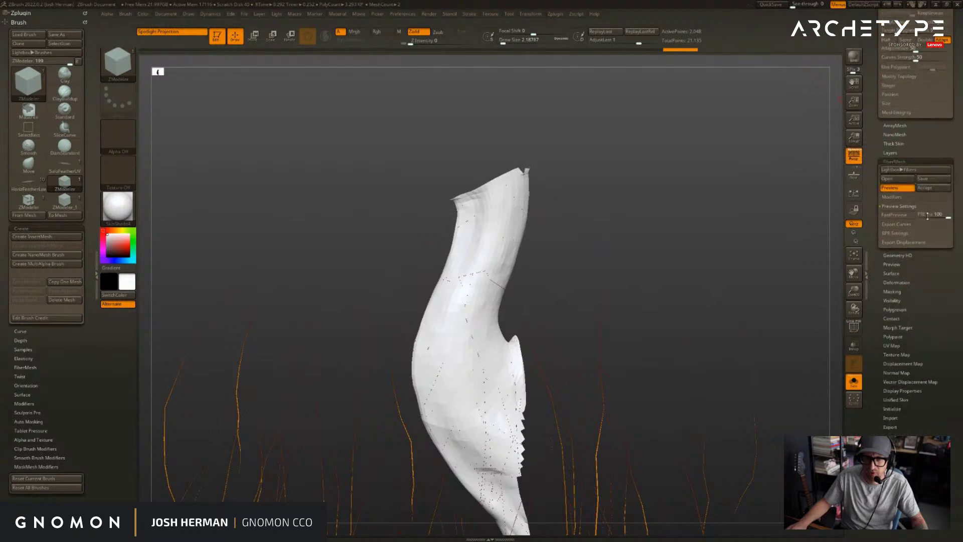
click(898, 207)
click(898, 218)
click(898, 216)
click(898, 226)
click(899, 226)
click(899, 235)
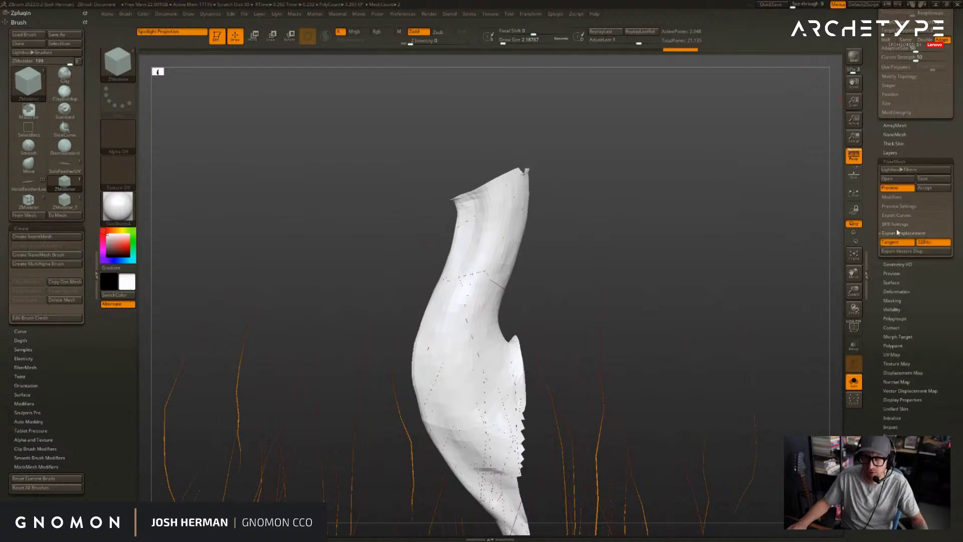
click(898, 233)
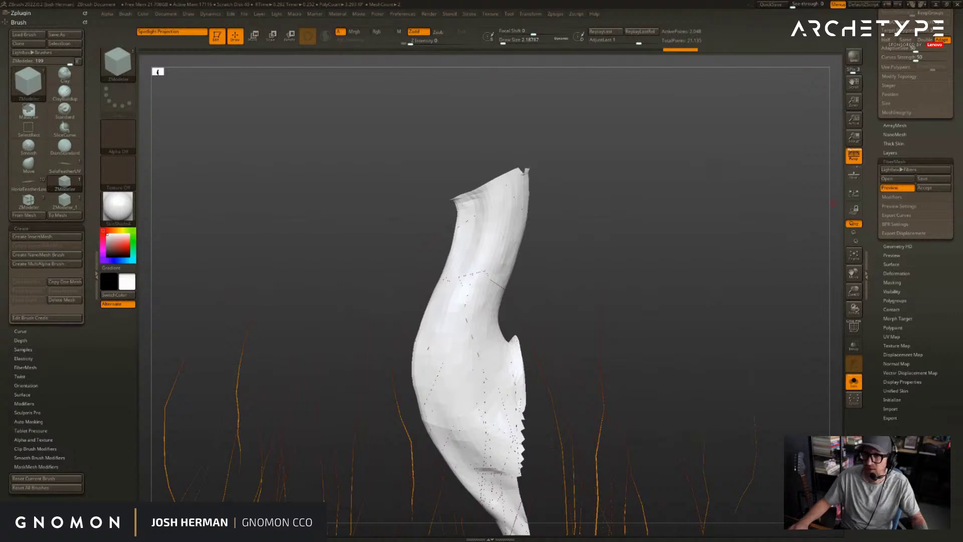
- Switch to the YouTube video on working with FiberMesh for hair and fur and skim the part with red fibers on a sphere
key(alt+Tab)
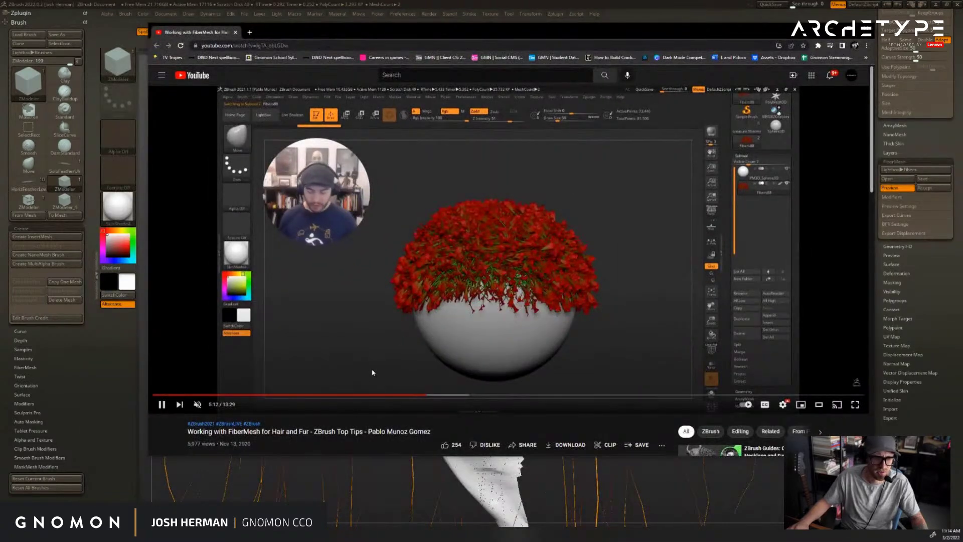
drag(402, 395, 544, 396)
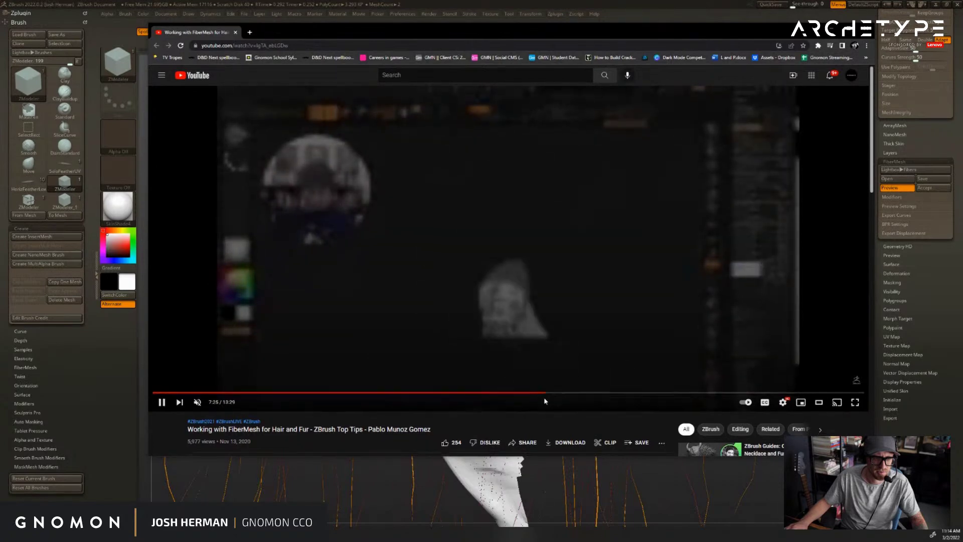
scroll(540, 396, down, 1)
scroll(469, 376, up, 1)
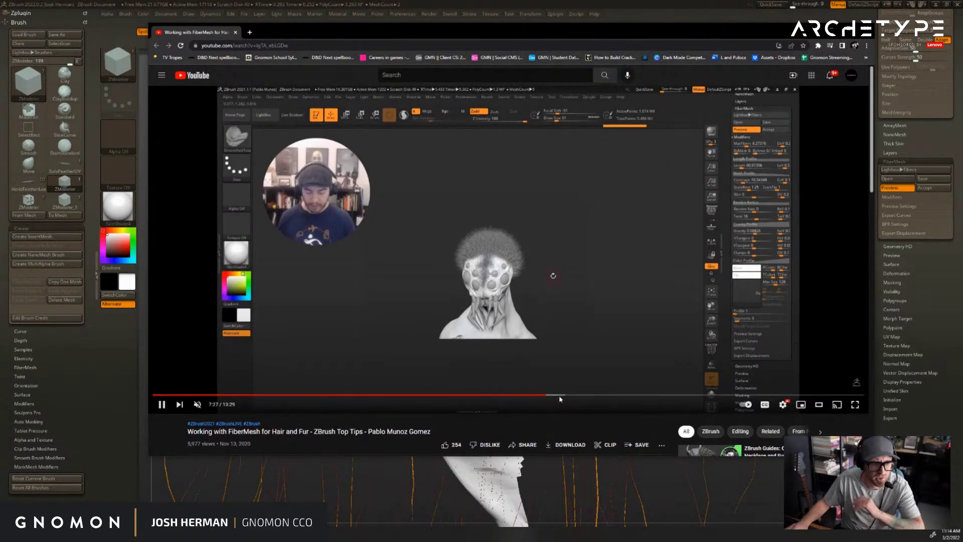
drag(534, 396, 507, 396)
click(429, 396)
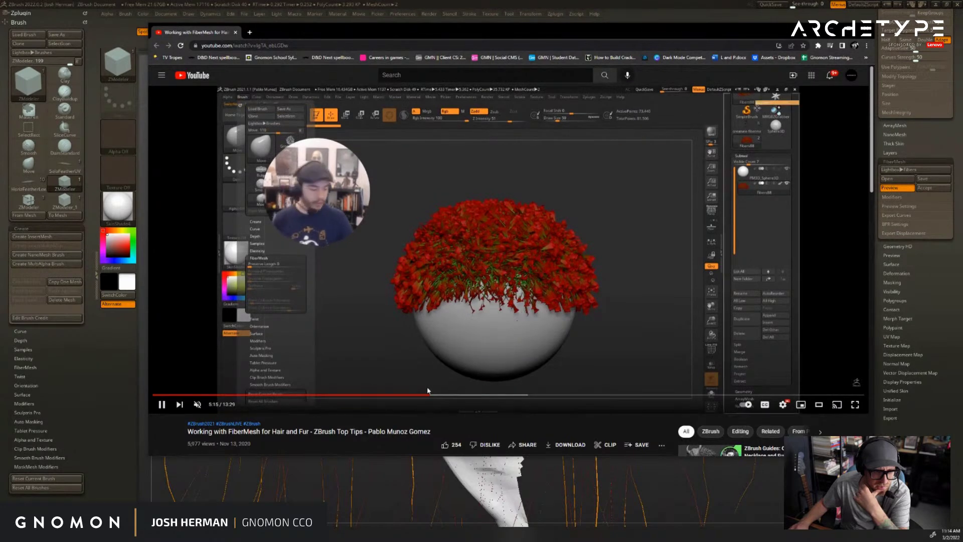
click(418, 396)
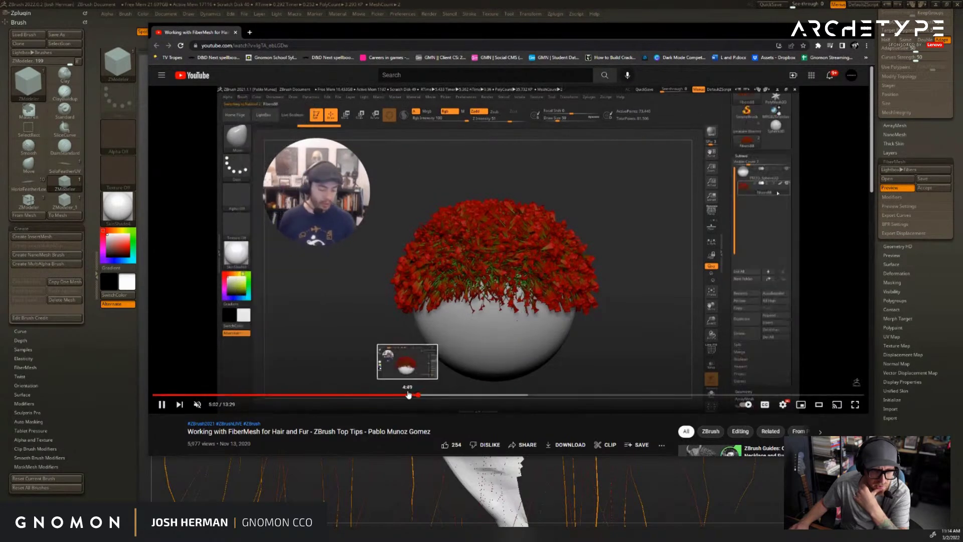
click(409, 395)
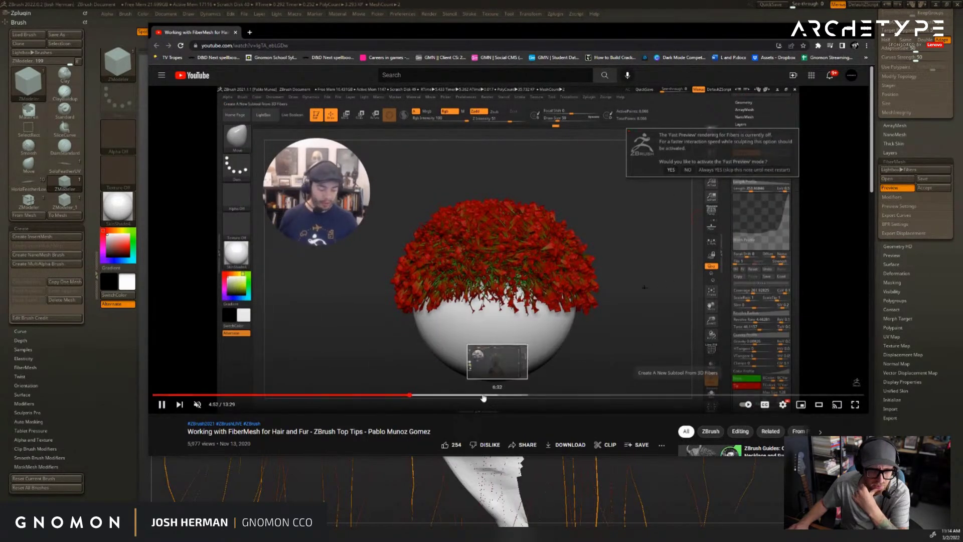
click(396, 395)
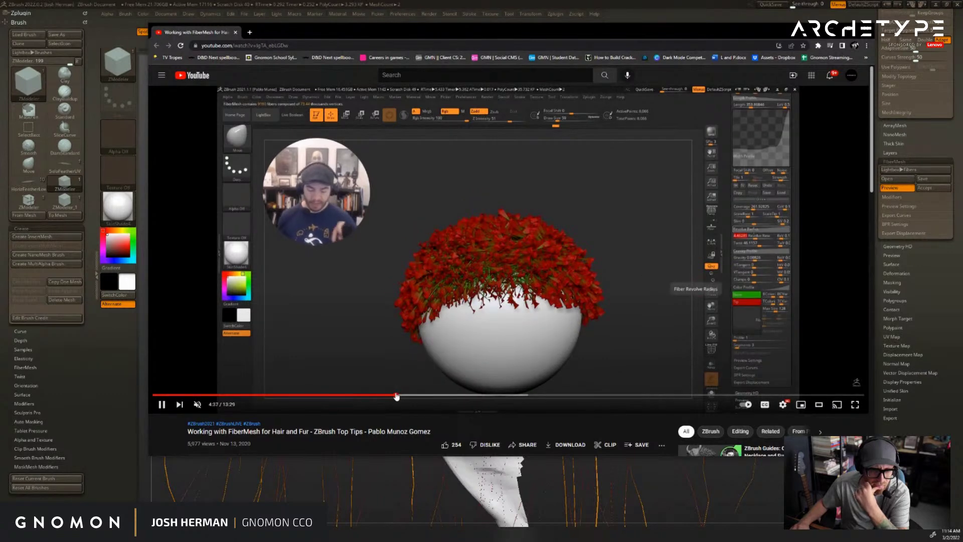
click(375, 396)
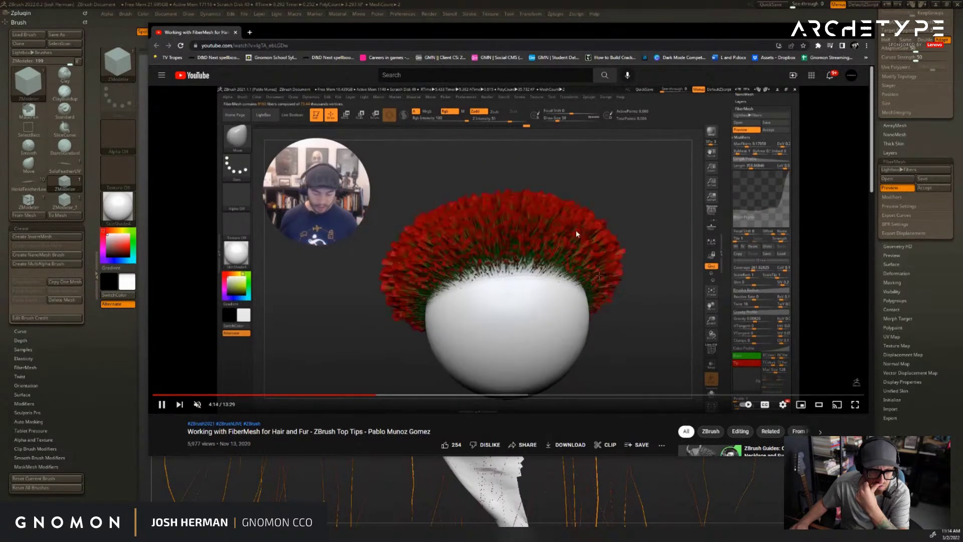
- Skip ahead in the video to the groomed yellow fibers on the blue head, then close the video
click(696, 396)
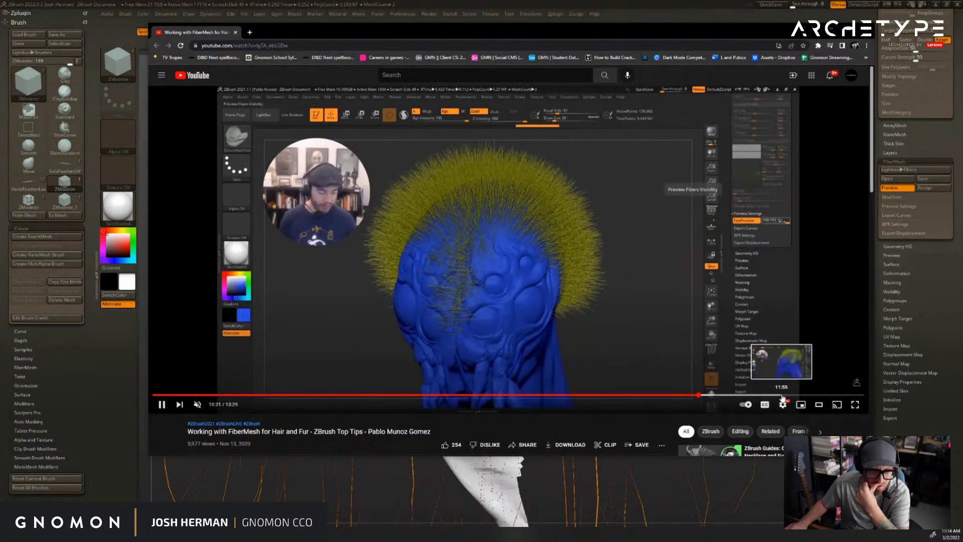
click(782, 395)
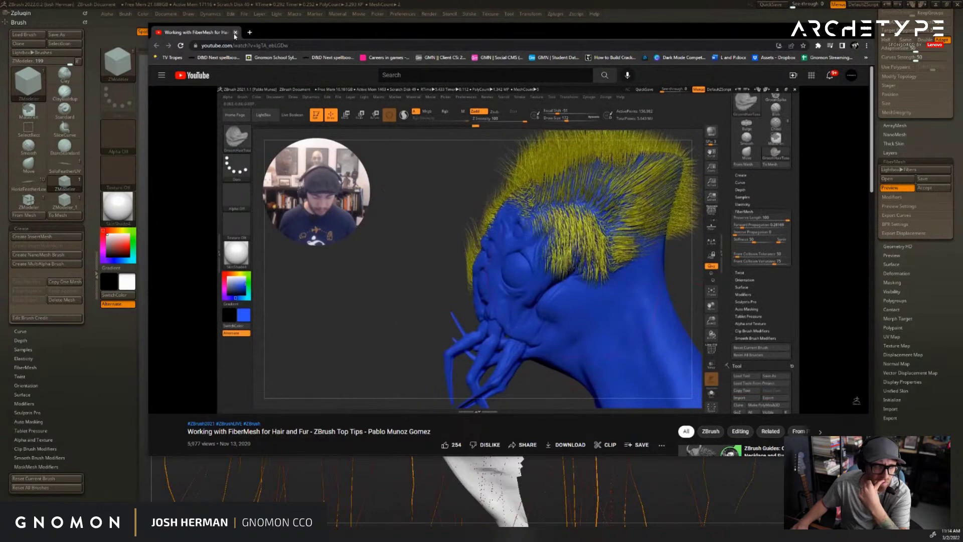
click(234, 32)
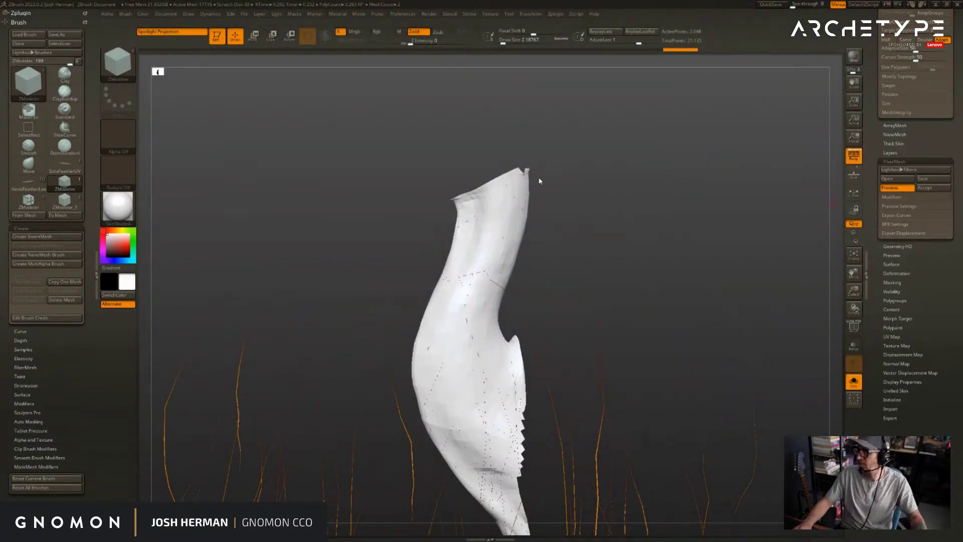
- Switch from the neck piece to the full bird tool and choose the ZModeler brush
drag(646, 154, 764, 151)
scroll(925, 157, up, 15)
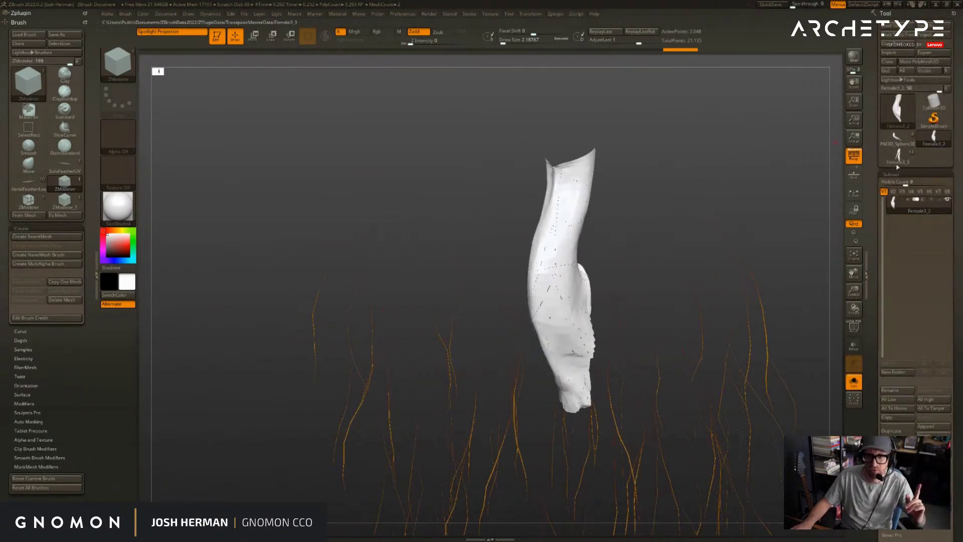
click(897, 158)
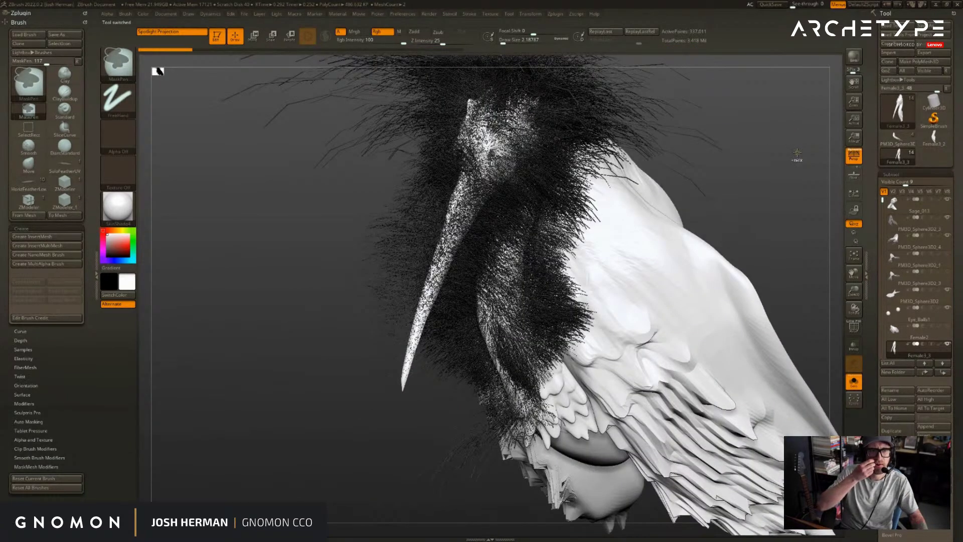
key(b)
key(z)
key(m)
drag(797, 153, 804, 154)
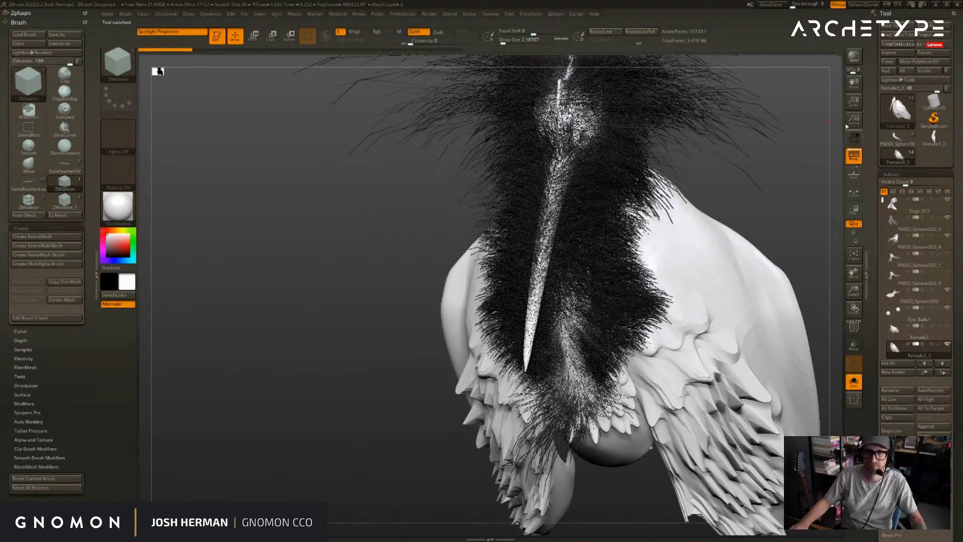
- Frame the bird, turn off its FiberMesh preview and collapse the FiberMesh settings
click(847, 126)
click(853, 120)
drag(796, 116, 692, 116)
key(f)
scroll(894, 210, down, 5)
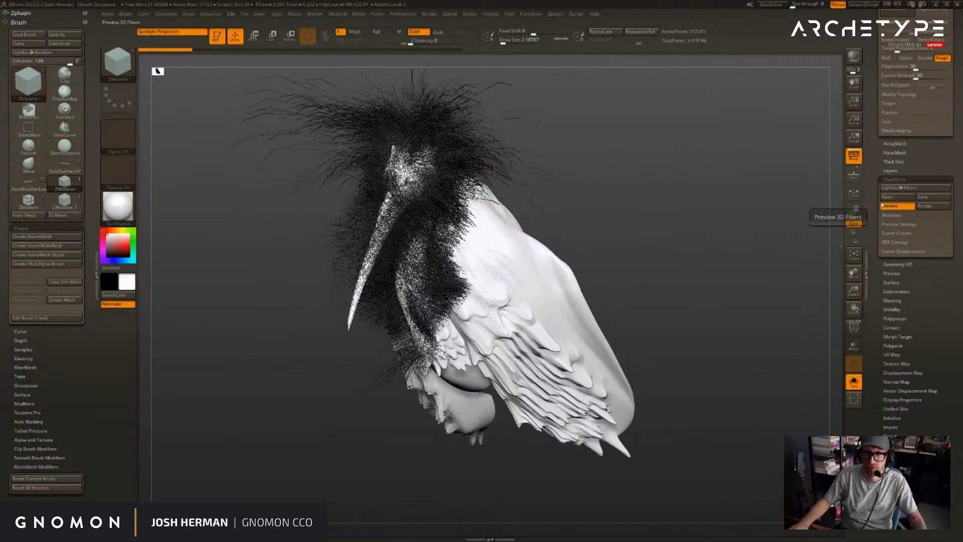
drag(756, 214, 714, 195)
click(889, 207)
click(894, 179)
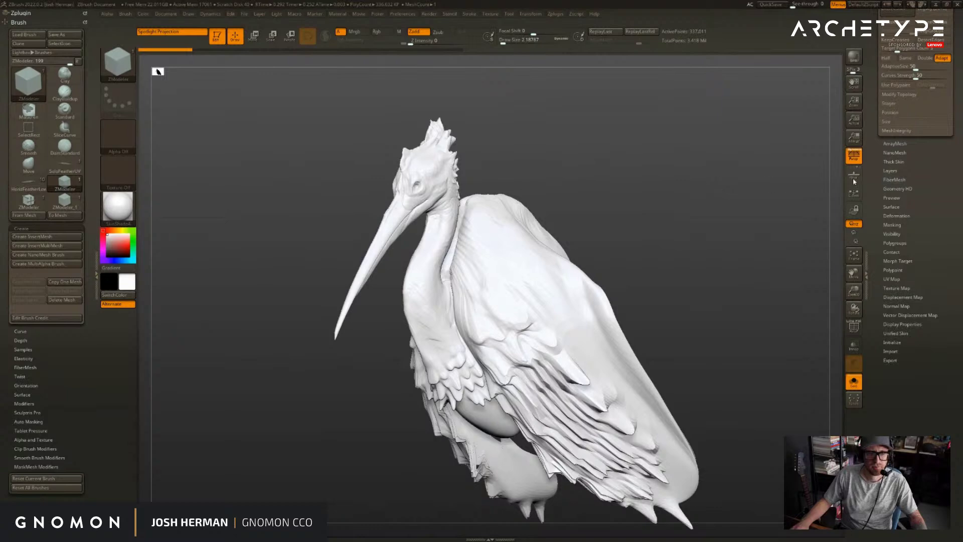
- Inspect the bare bird from both sides and make Female2 the active subtool
drag(778, 256, 759, 255)
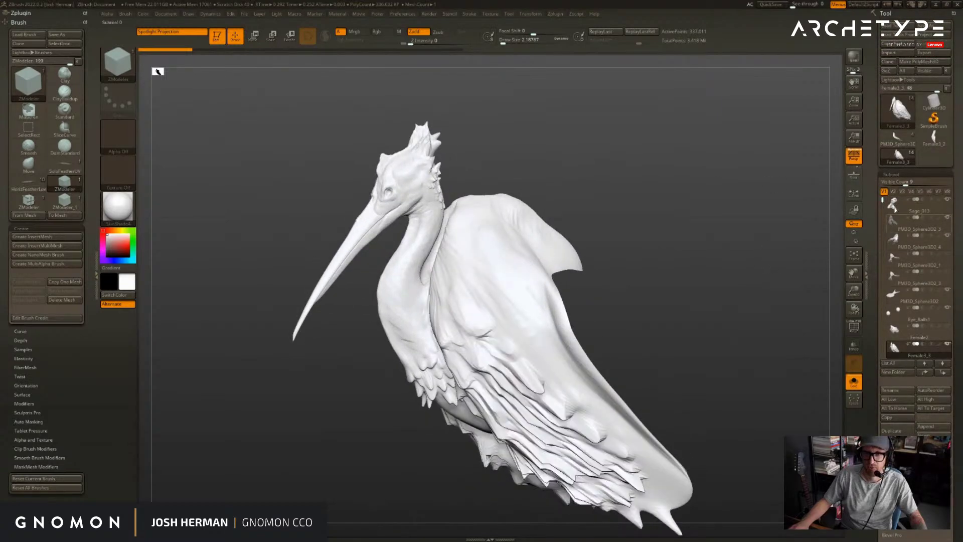
click(892, 209)
drag(807, 221, 754, 204)
key(shift+s)
alt+click(547, 220)
drag(709, 176, 783, 200)
click(897, 334)
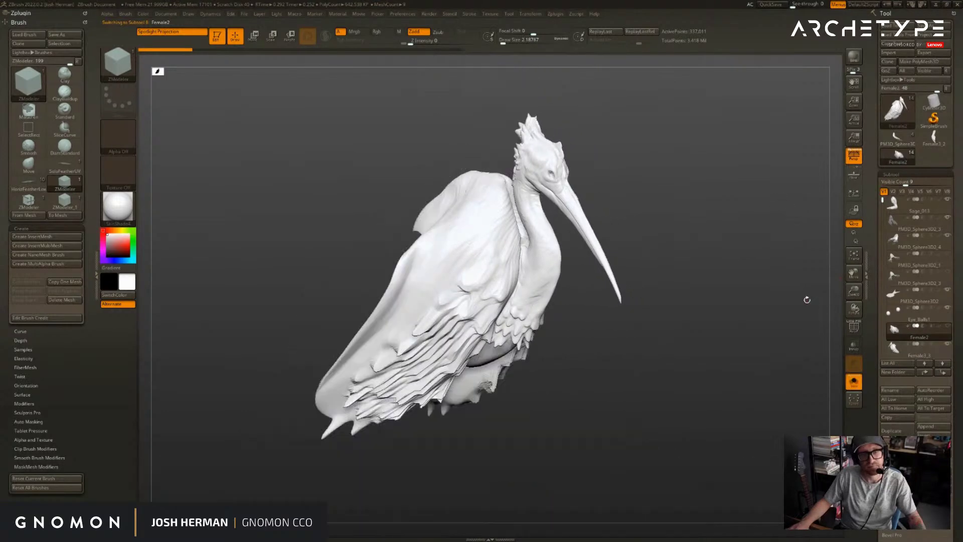
drag(808, 300, 800, 289)
- Check the neighbouring bird subtool, return to Female2 and display its polyframe, zooming in on the neck polygroup
drag(883, 199, 883, 237)
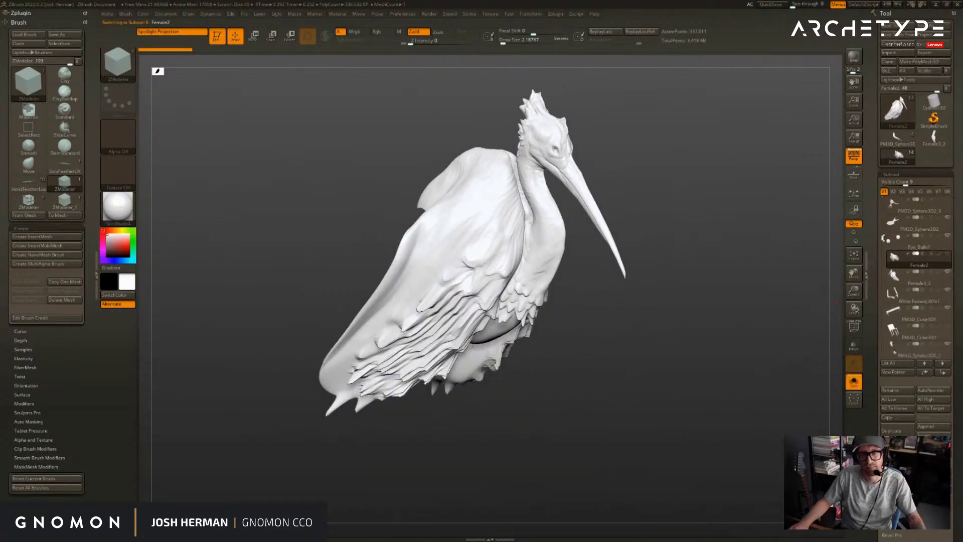
click(899, 278)
click(897, 260)
key(shift+f)
alt+drag(749, 237, 799, 241)
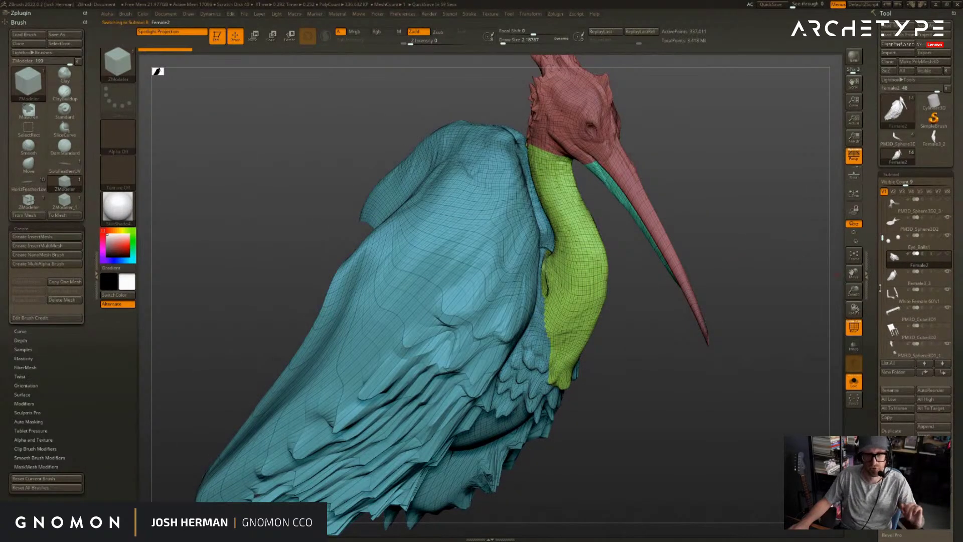
- Make Female2 the active subtool and hide its lower beak polygroup
click(892, 281)
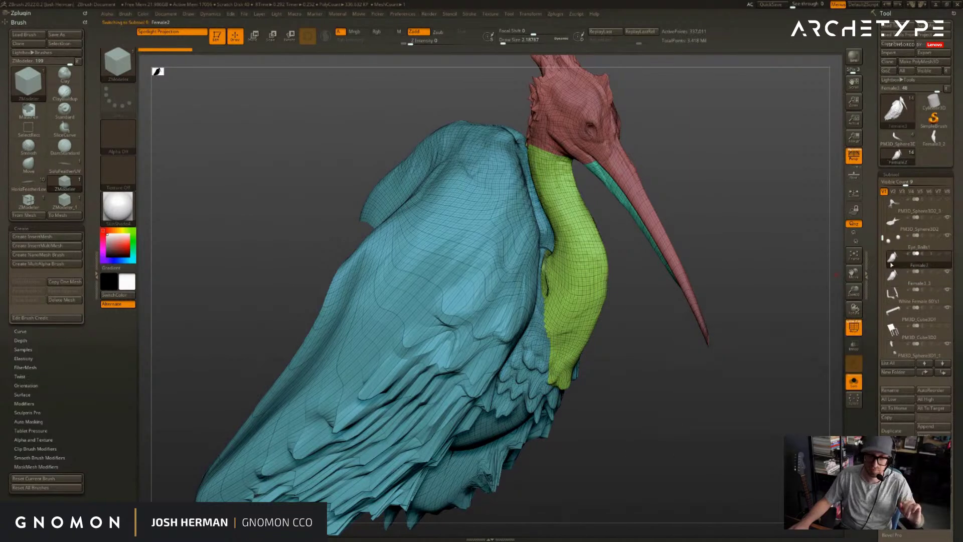
click(893, 259)
drag(875, 281, 874, 216)
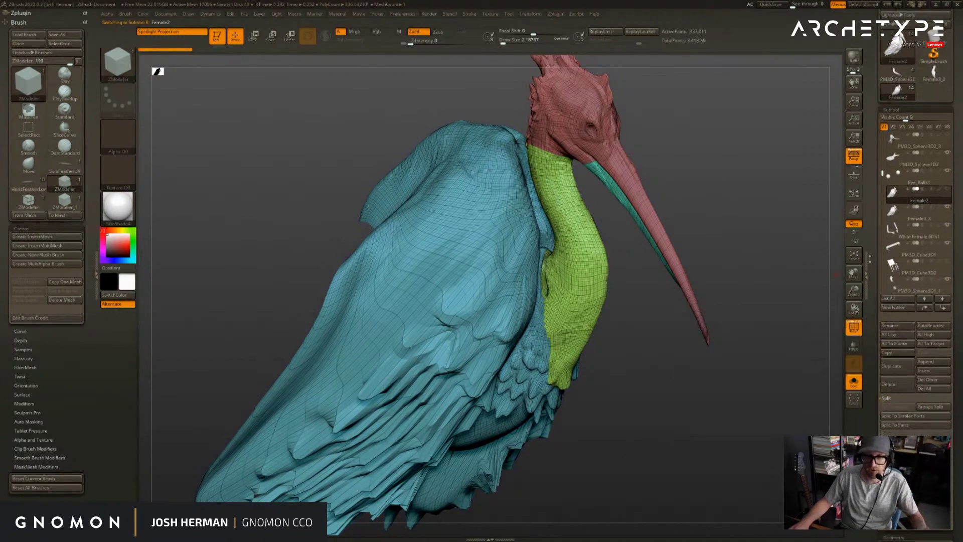
alt+drag(766, 227, 752, 266)
ctrl+shift+click(606, 235)
mouse_move(731, 198)
ctrl+shift+mouse_down()
mouse_move(704, 232)
mouse_move(739, 228)
ctrl+shift+mouse_up()
mouse_move(594, 177)
ctrl+mouse_down()
mouse_move(680, 302)
mouse_move(621, 129)
mouse_move(607, 179)
mouse_move(573, 170)
ctrl+mouse_up()
ctrl+drag(595, 250, 540, 376)
- Switch to the Move brush and hide the upper beak with a rectangular selection
drag(678, 222, 624, 224)
key(b)
key(m)
key(v)
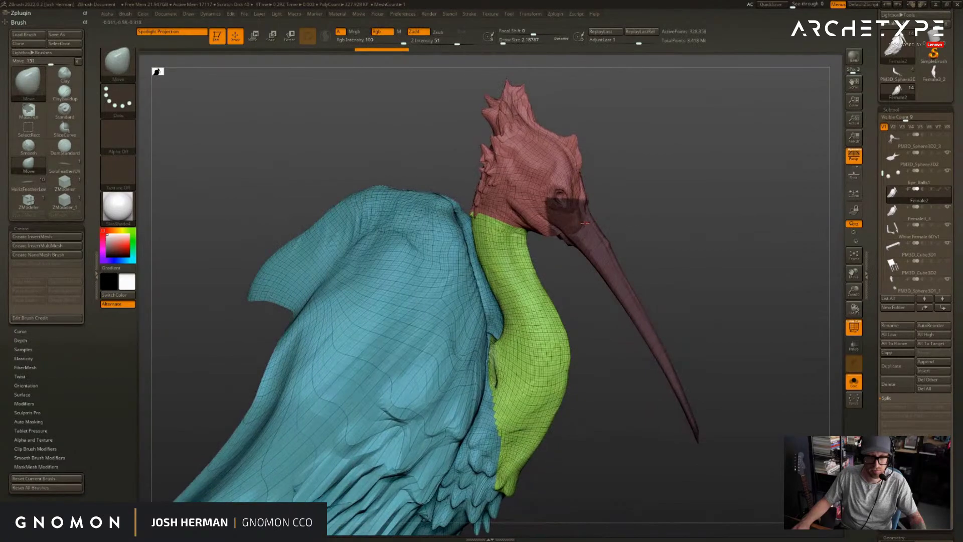
ctrl+alt+shift+click(622, 226)
drag(672, 210, 661, 176)
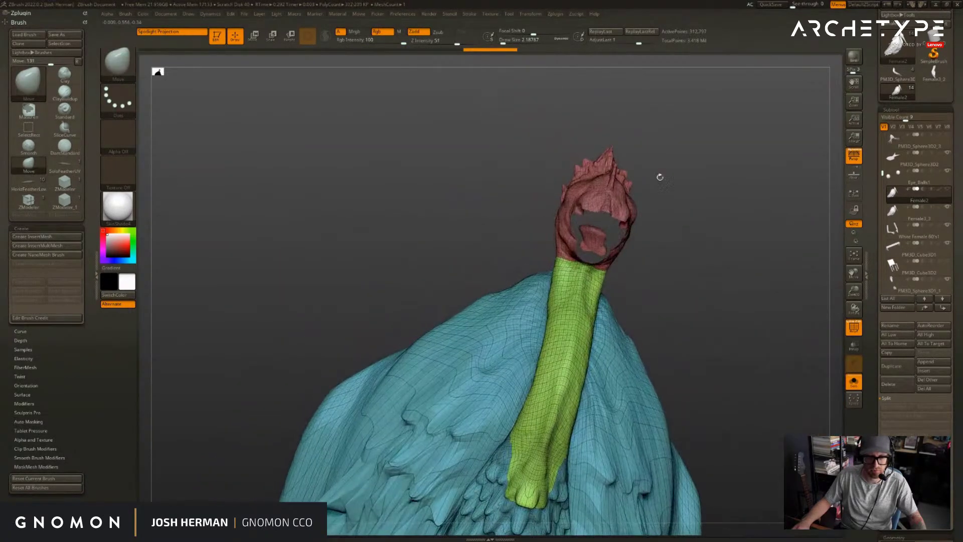
- Switch from the gizmo to the Transpose line and mask the bird's connected mesh parts, starting from the head
key(r)
click(307, 37)
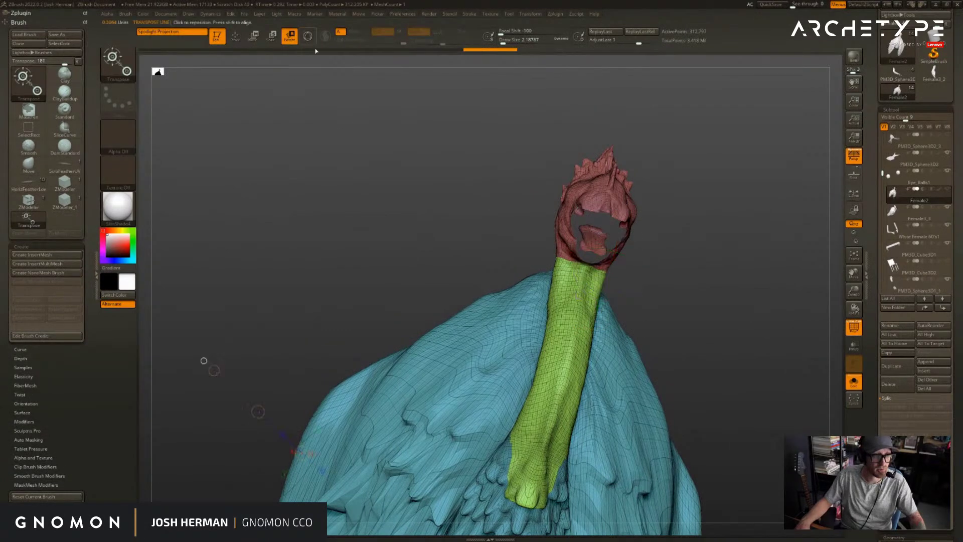
ctrl+click(588, 238)
drag(411, 198, 496, 215)
ctrl+click(480, 210)
- Clear the mask, hide the loose pieces left inside the open mouth and return to Draw mode
key(w)
mouse_move(737, 208)
mouse_down()
mouse_move(744, 221)
mouse_move(713, 196)
mouse_move(707, 296)
mouse_up()
key(q)
key(w)
mouse_move(234, 165)
ctrl+mouse_down()
mouse_move(388, 537)
mouse_move(437, 522)
ctrl+mouse_up()
key(alt+s)
mouse_move(680, 433)
mouse_down()
mouse_move(756, 314)
mouse_move(751, 293)
mouse_move(781, 282)
mouse_up()
key(alt+s)
key(q)
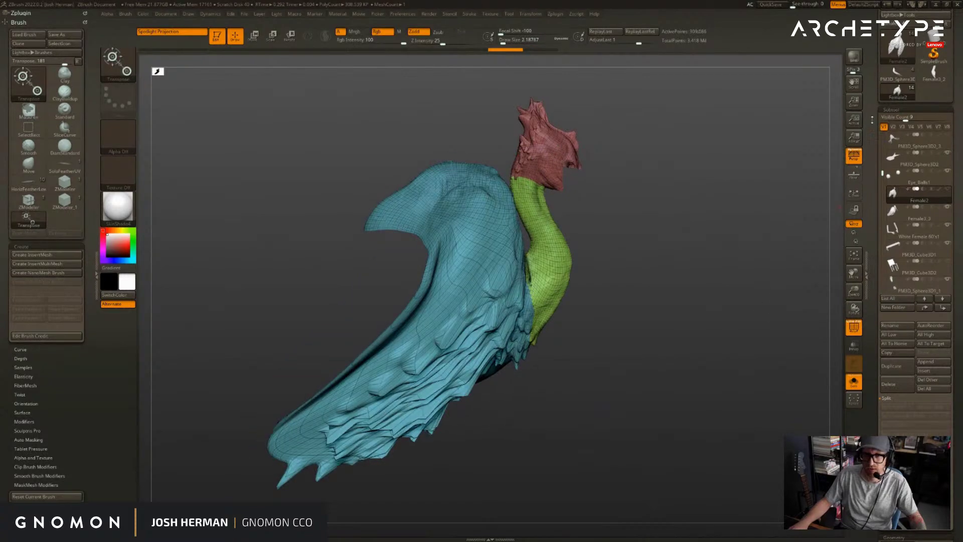
- Clone the Female2 subtool as a separate tool and switch to the clone
drag(872, 119, 874, 178)
click(888, 61)
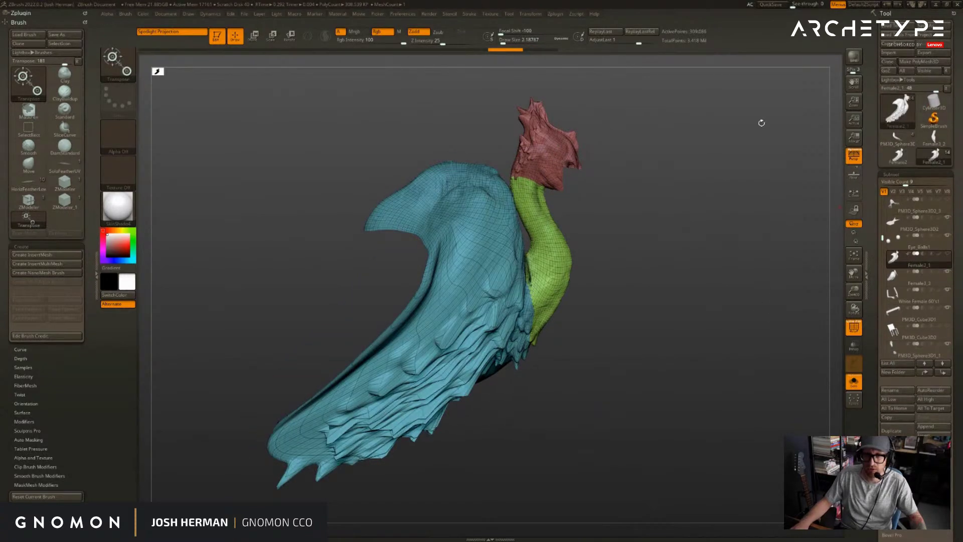
click(899, 156)
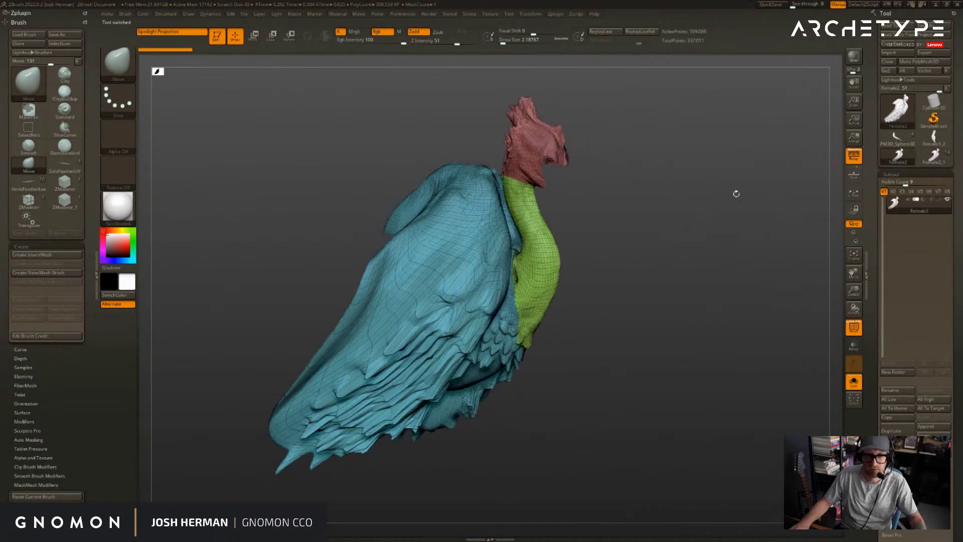
scroll(876, 325, down, 5)
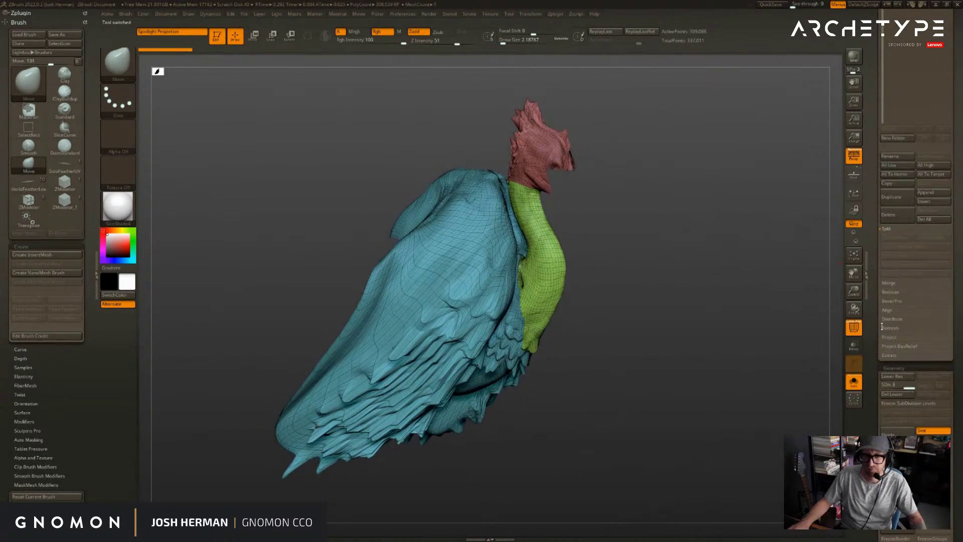
click(724, 294)
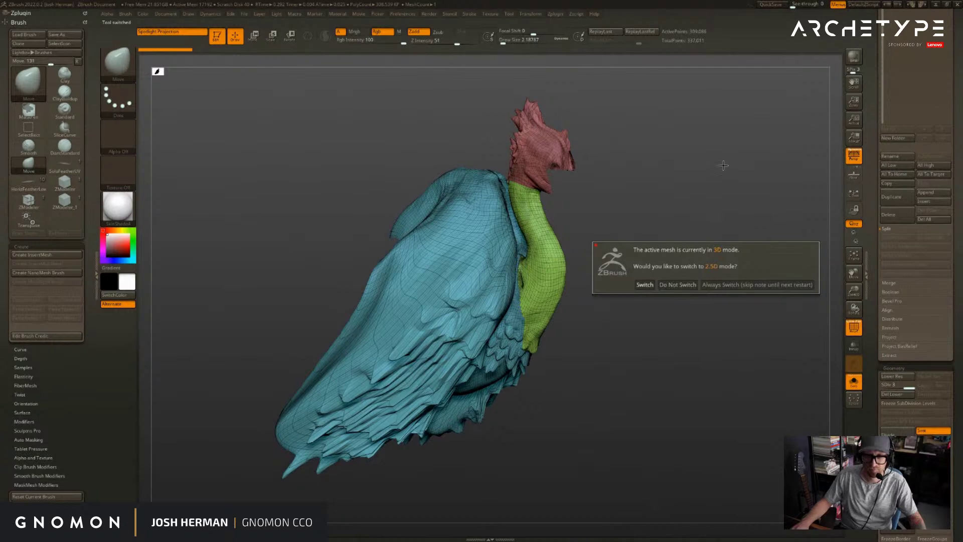
click(733, 238)
drag(789, 247, 823, 271)
drag(875, 316, 875, 310)
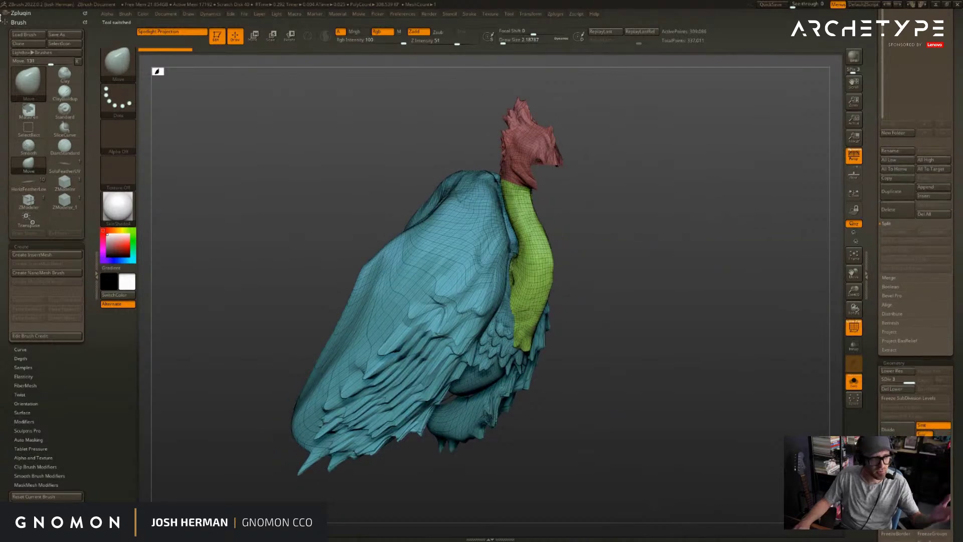
scroll(878, 204, down, 5)
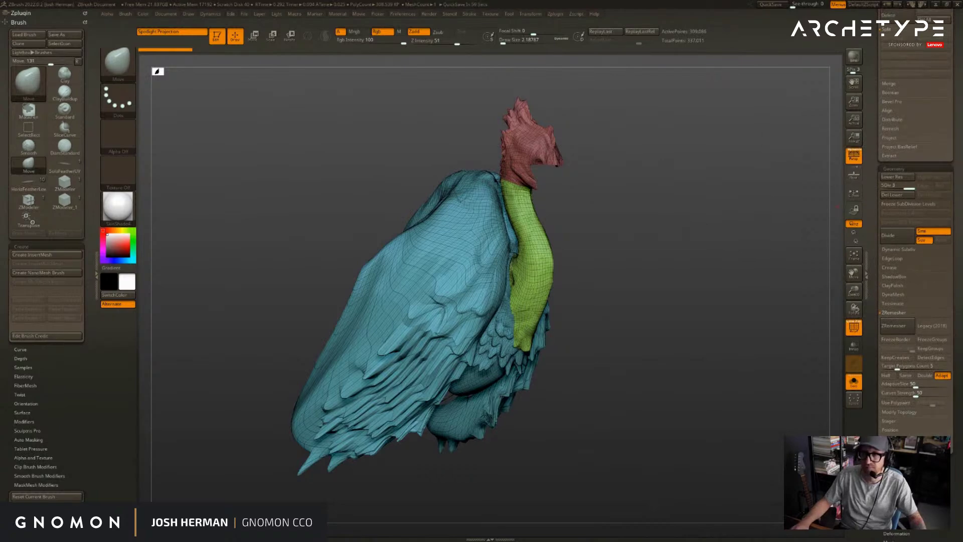
drag(714, 168, 711, 188)
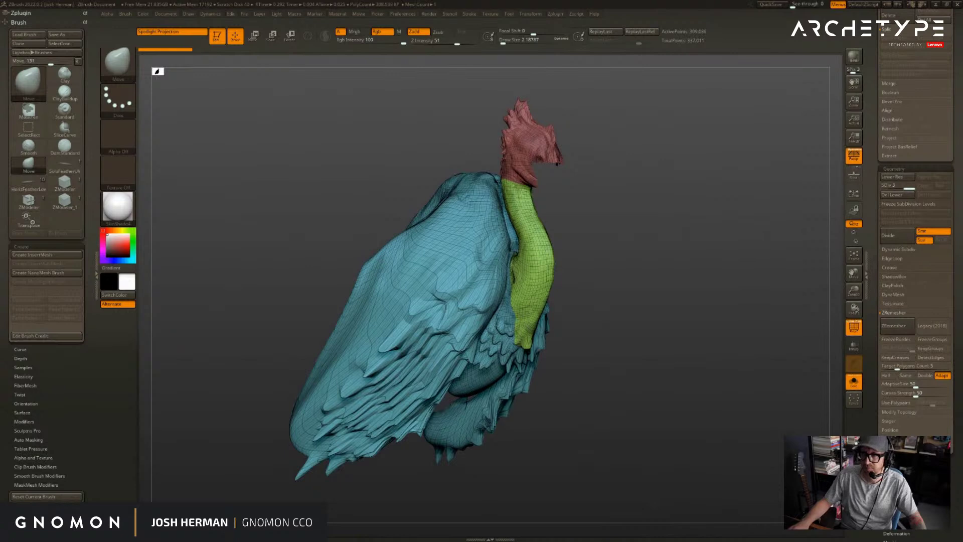
mouse_move(780, 194)
mouse_down()
mouse_move(730, 194)
mouse_move(778, 202)
mouse_up()
drag(876, 203, 874, 136)
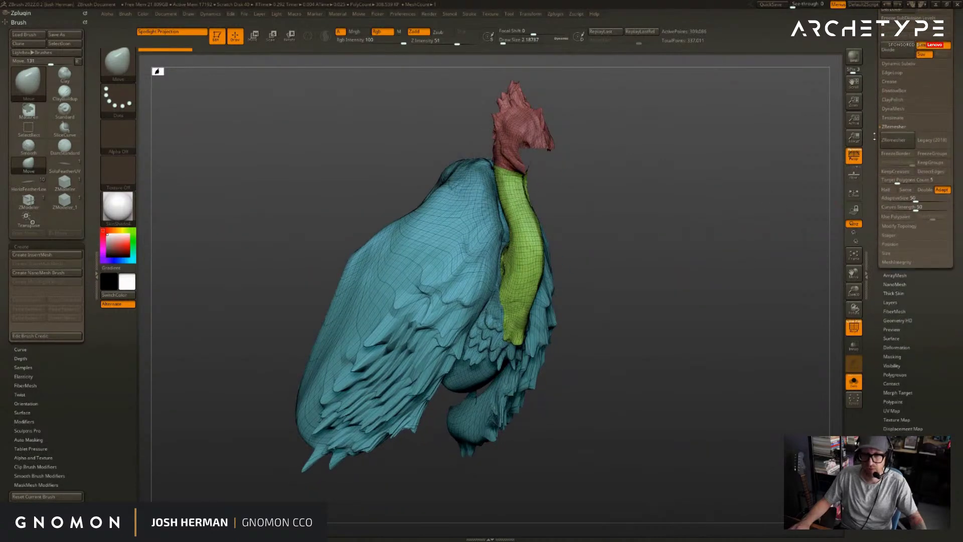
drag(747, 272, 747, 272)
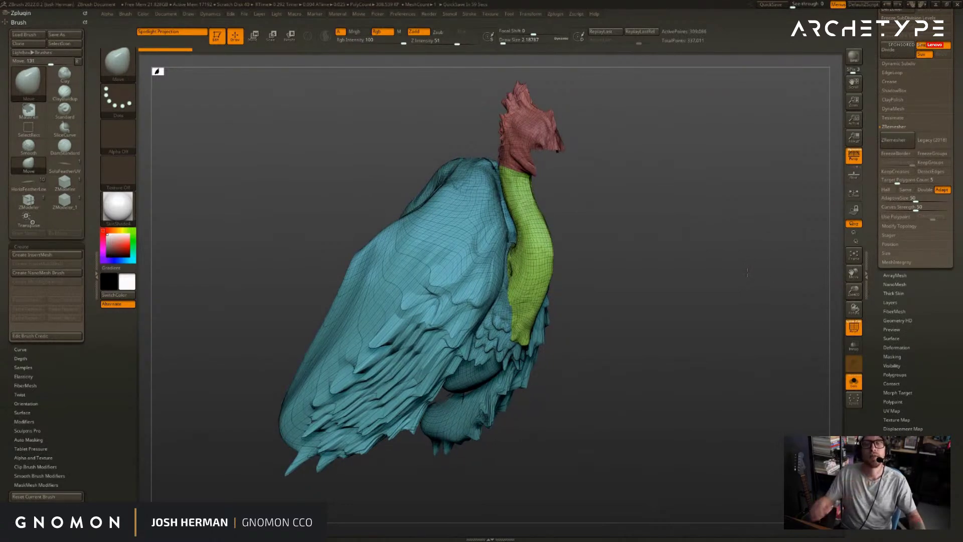
drag(755, 249, 762, 256)
click(943, 302)
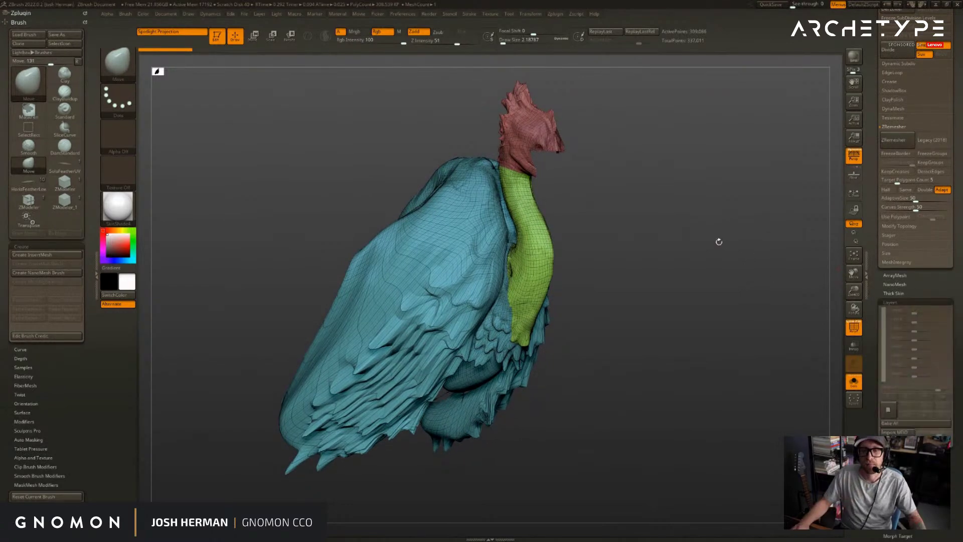
click(924, 301)
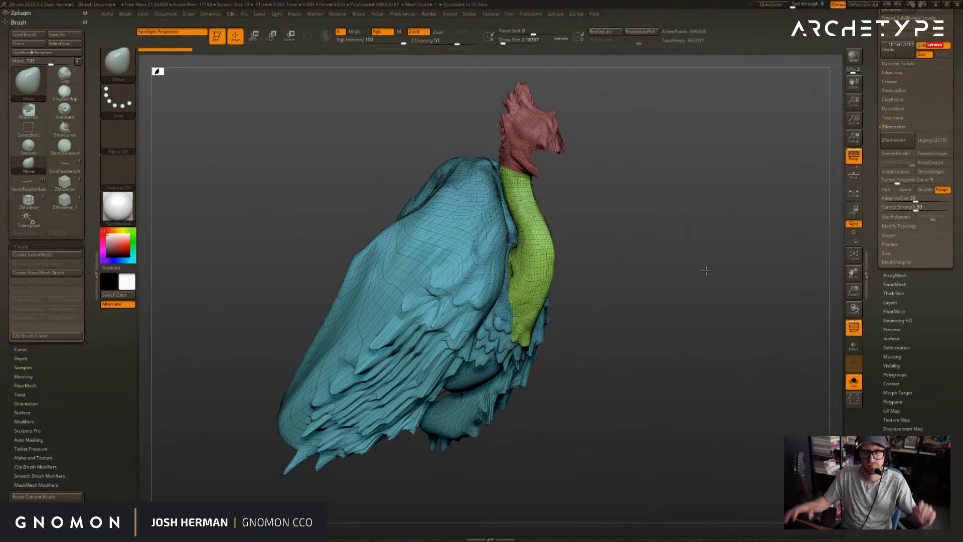
- Drop the cloned bird to its lowest subdivision level and delete its hidden geometry
scroll(901, 157, up, 5)
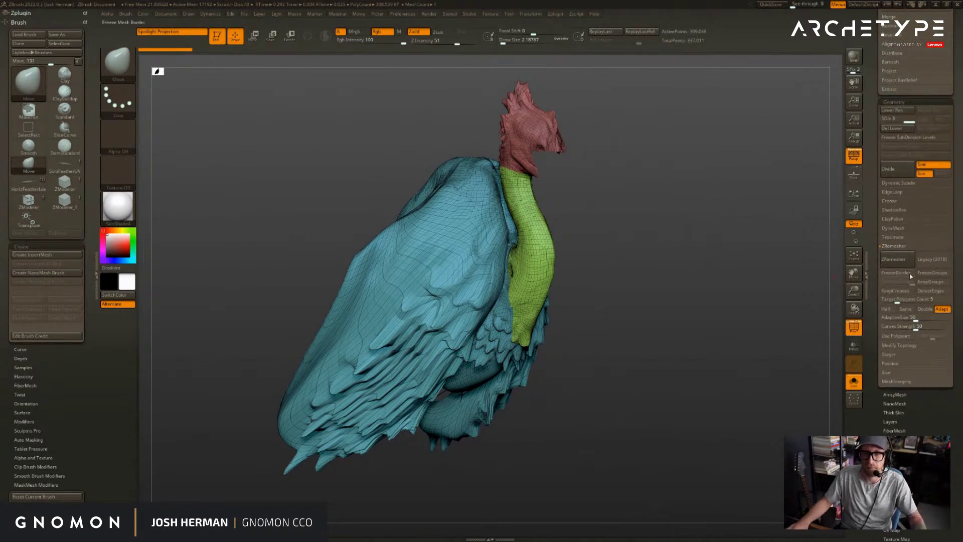
drag(915, 325, 915, 366)
drag(878, 314, 878, 257)
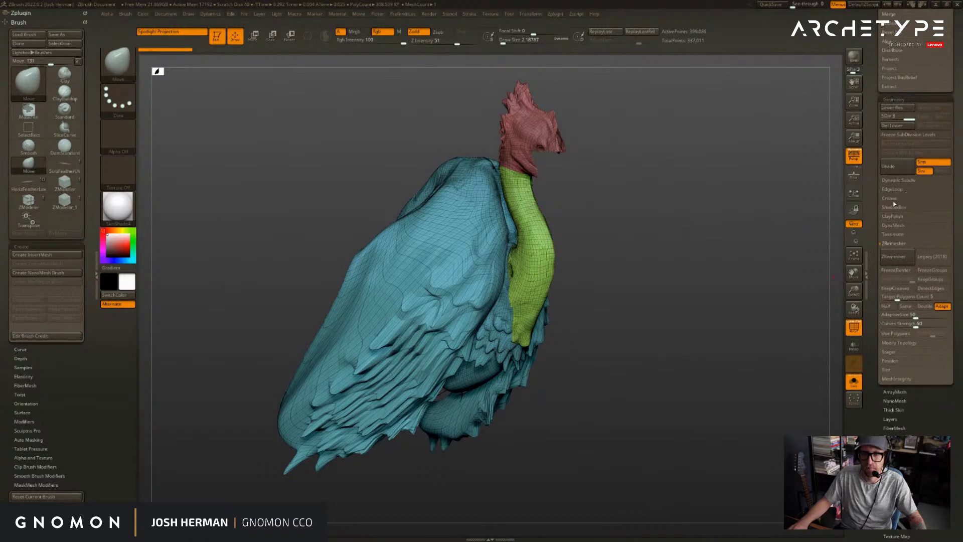
click(897, 343)
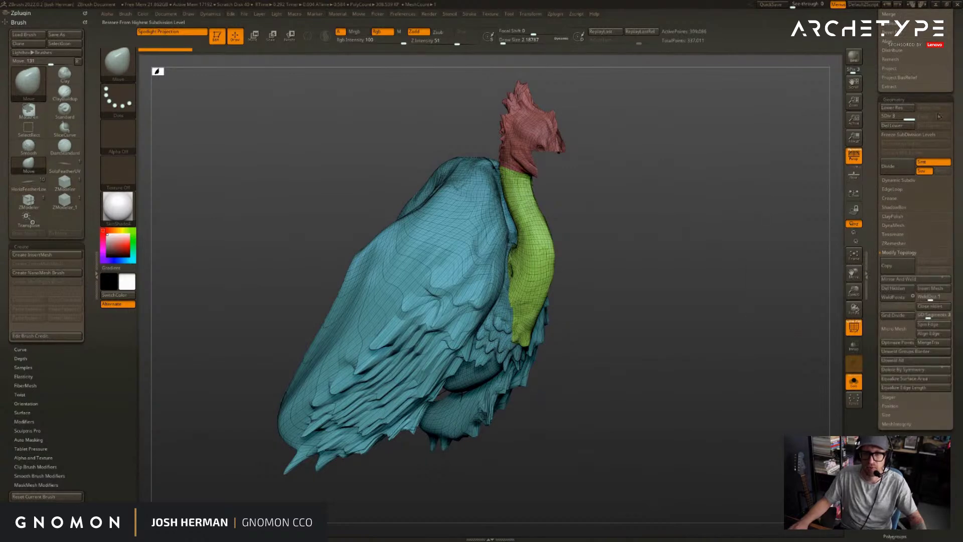
key(shift+d)
click(896, 287)
mouse_move(772, 235)
mouse_down()
mouse_move(757, 243)
mouse_move(761, 264)
mouse_move(804, 279)
mouse_move(775, 231)
mouse_up()
- Try remeshing the cloned bird with ZRemesher at a target polygon count of 2, and undo it
click(897, 244)
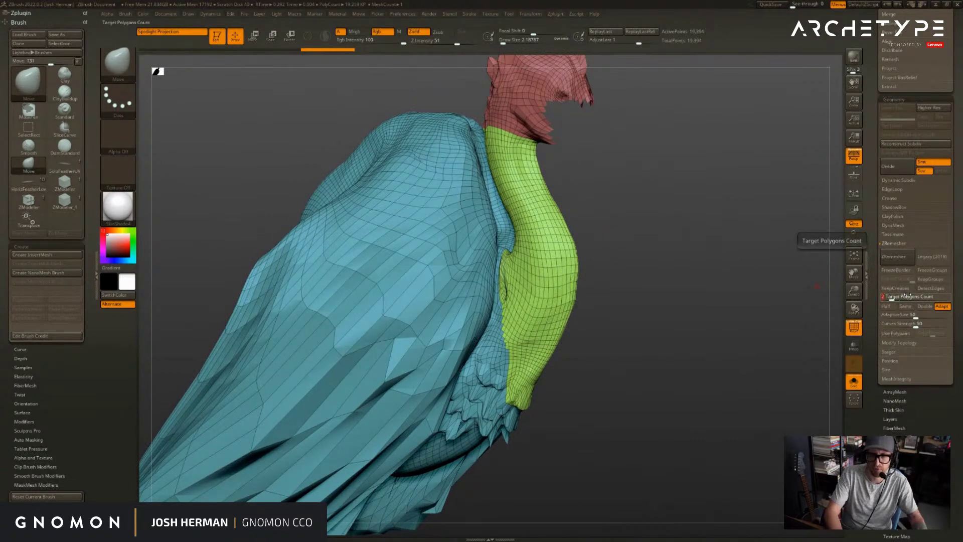
click(893, 256)
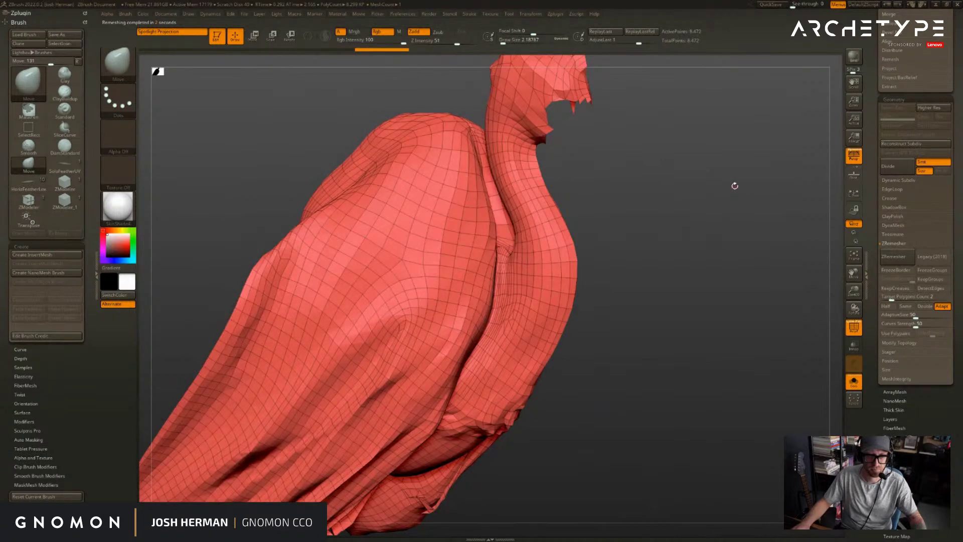
mouse_move(735, 187)
mouse_down()
mouse_move(798, 200)
mouse_move(732, 203)
mouse_move(743, 197)
mouse_up()
key(ctrl+z)
key(ctrl+z)
- Frame the bird's head and choose the feather insert-mesh brush
alt+drag(699, 153, 705, 181)
ctrl+shift+click(564, 128)
mouse_move(699, 132)
mouse_down()
mouse_move(728, 125)
mouse_move(733, 258)
mouse_move(741, 249)
mouse_move(731, 239)
mouse_move(571, 223)
mouse_up()
ctrl+shift+click(728, 125)
key(b)
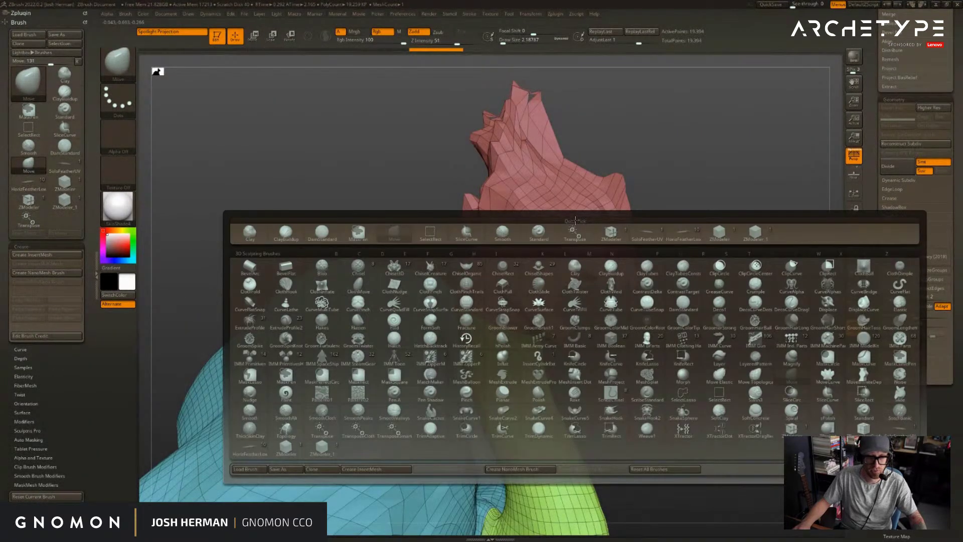
click(688, 242)
mouse_move(684, 230)
mouse_down()
mouse_move(662, 206)
mouse_move(717, 199)
mouse_move(707, 221)
mouse_up()
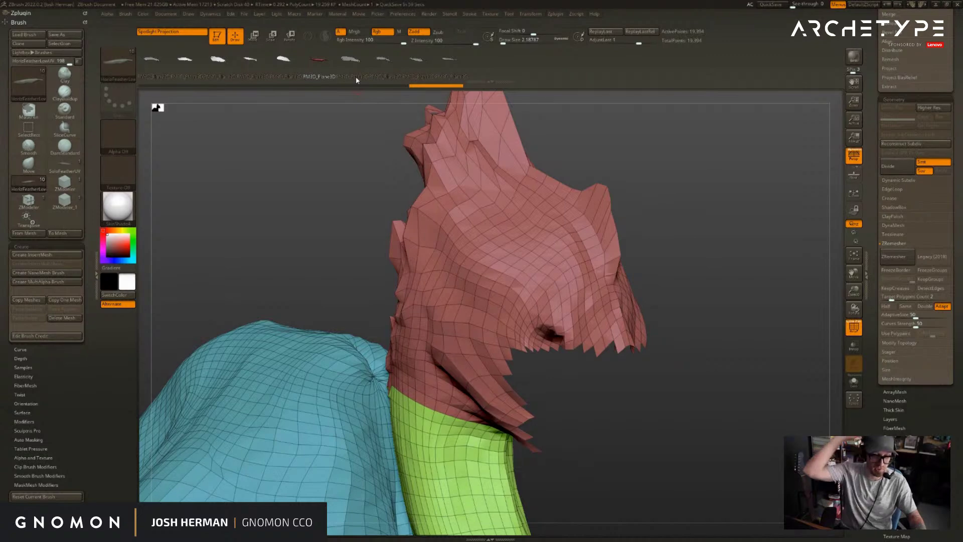
- Try inserting single feather meshes on the side of the head, undoing each one
mouse_move(609, 125)
mouse_down()
mouse_move(670, 146)
mouse_move(731, 229)
mouse_move(733, 140)
mouse_move(725, 246)
mouse_up()
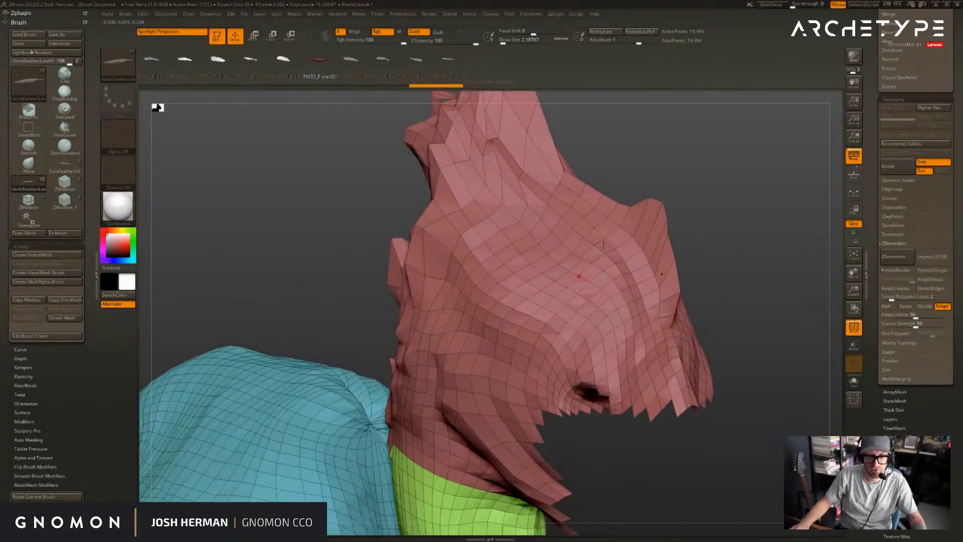
drag(576, 277, 778, 288)
key(ctrl+z)
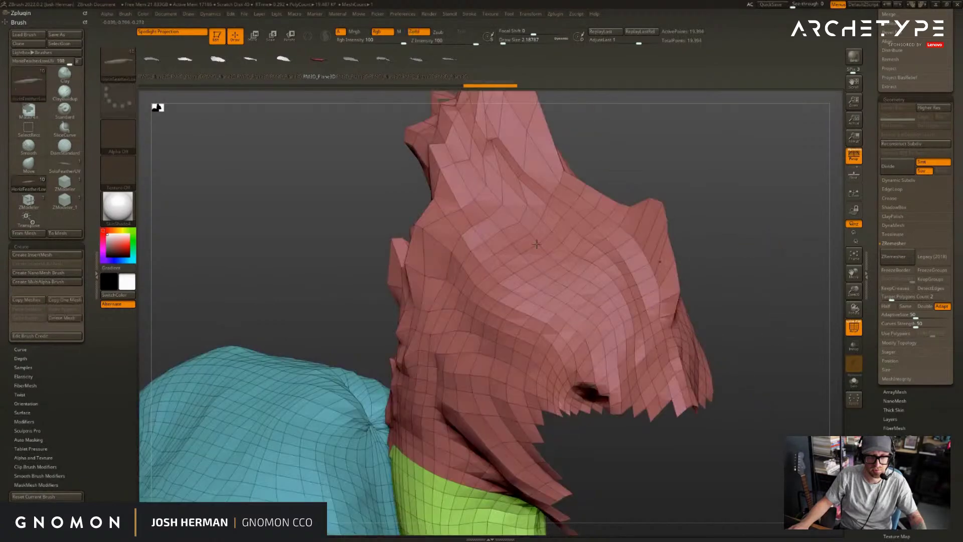
drag(578, 335, 507, 316)
key(ctrl+z)
drag(741, 282, 693, 313)
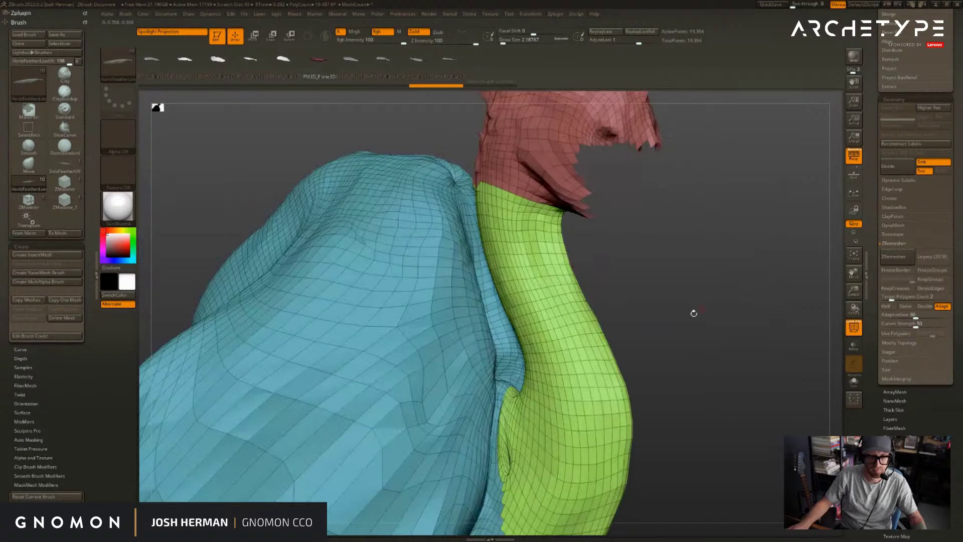
alt+drag(688, 261, 739, 190)
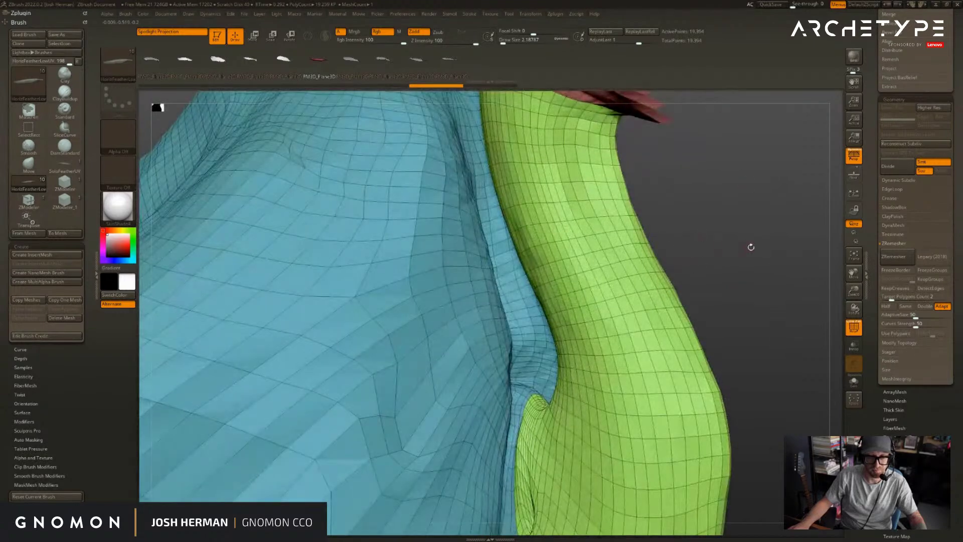
drag(752, 247, 657, 245)
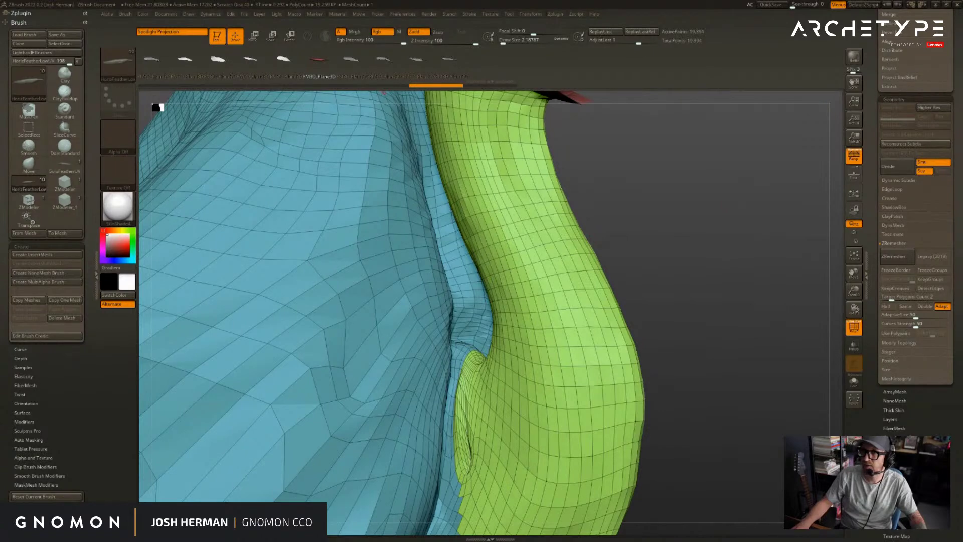
- Bring up the orange-necked vulture reference in Photos, enlarge it and examine the head and neck feathers
drag(962, 62, 504, 74)
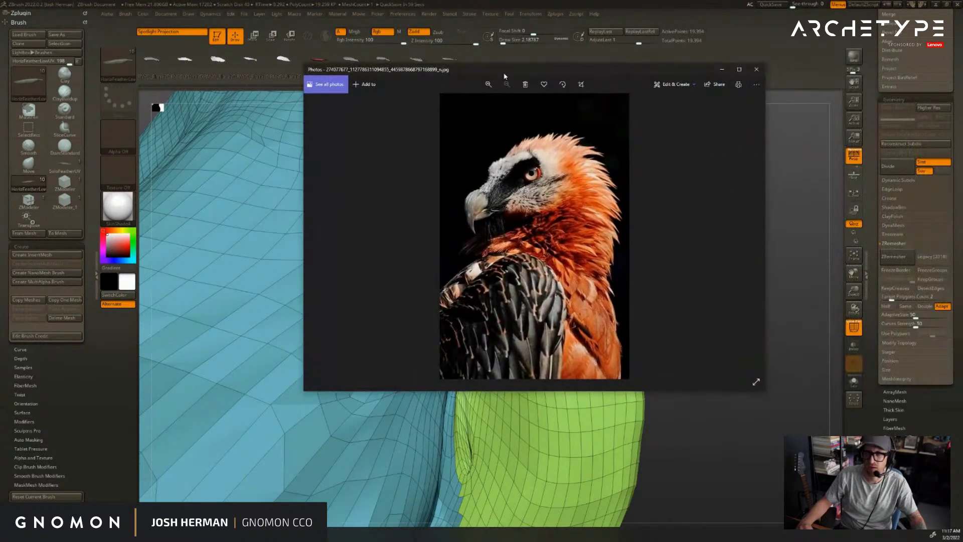
double_click(506, 74)
scroll(455, 234, up, 5)
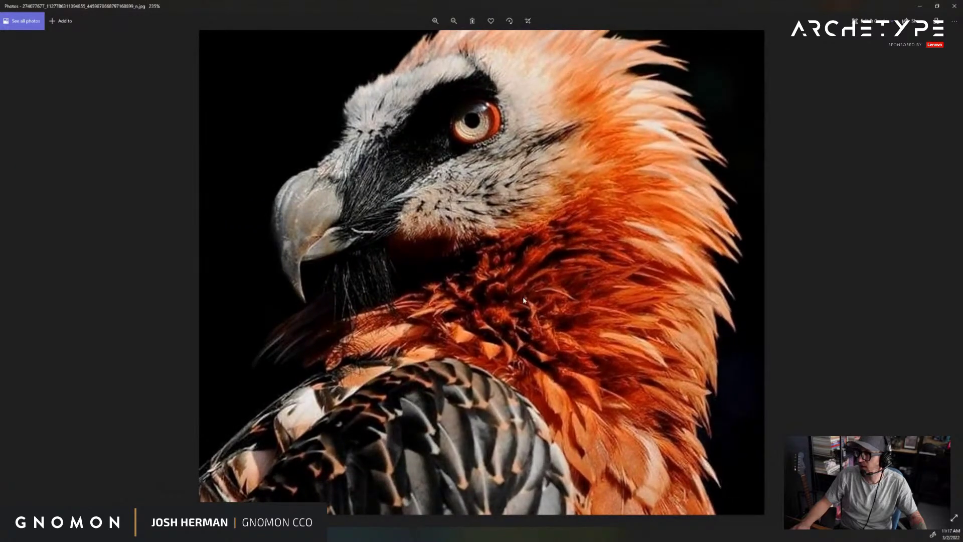
drag(592, 148, 587, 199)
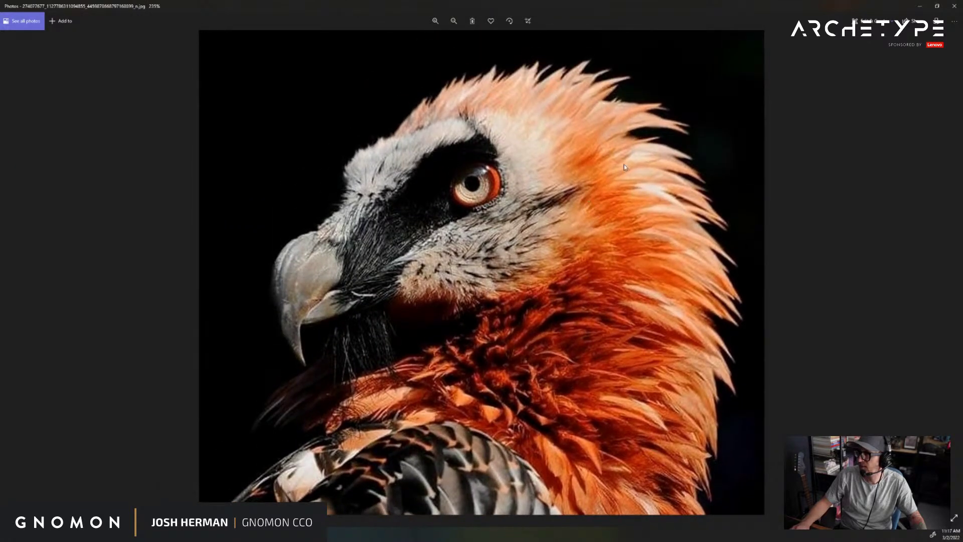
drag(627, 355, 636, 328)
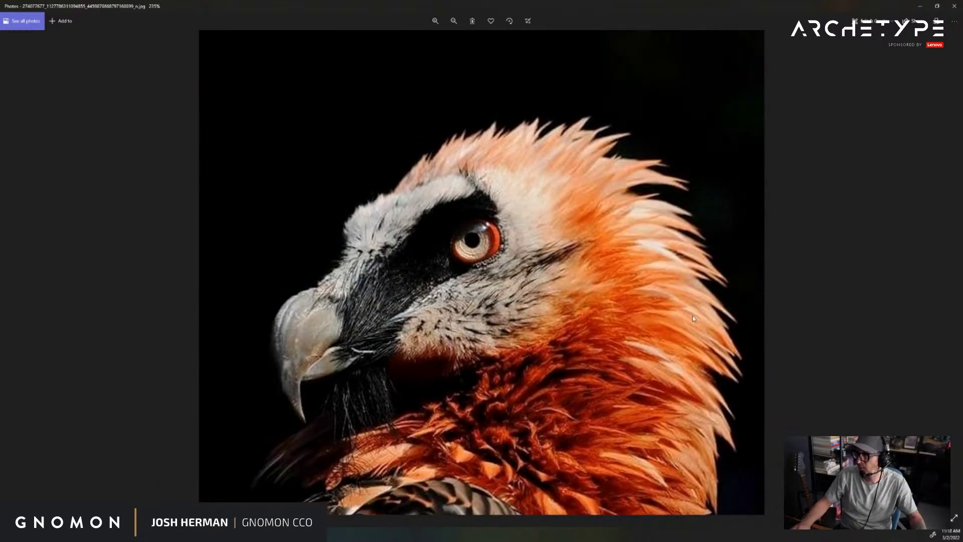
scroll(659, 368, down, 6)
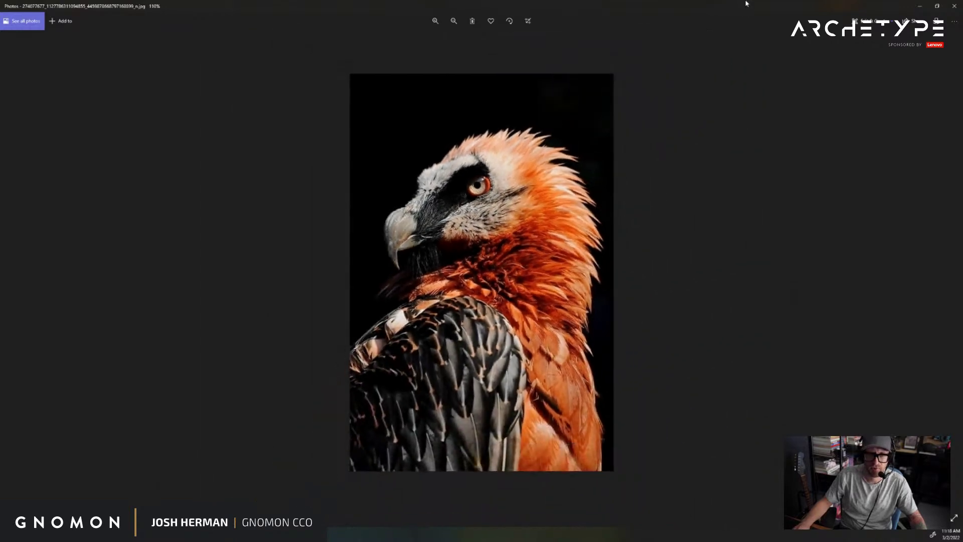
double_click(746, 4)
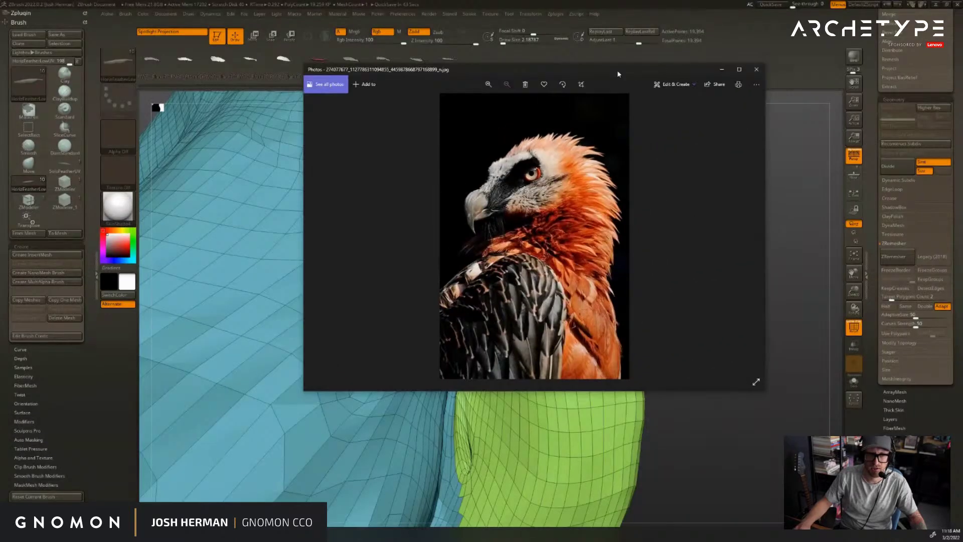
- Switch back to ZBrush and try filling the green neck polygroup with feather NanoMesh using the ZModeler brush
click(156, 105)
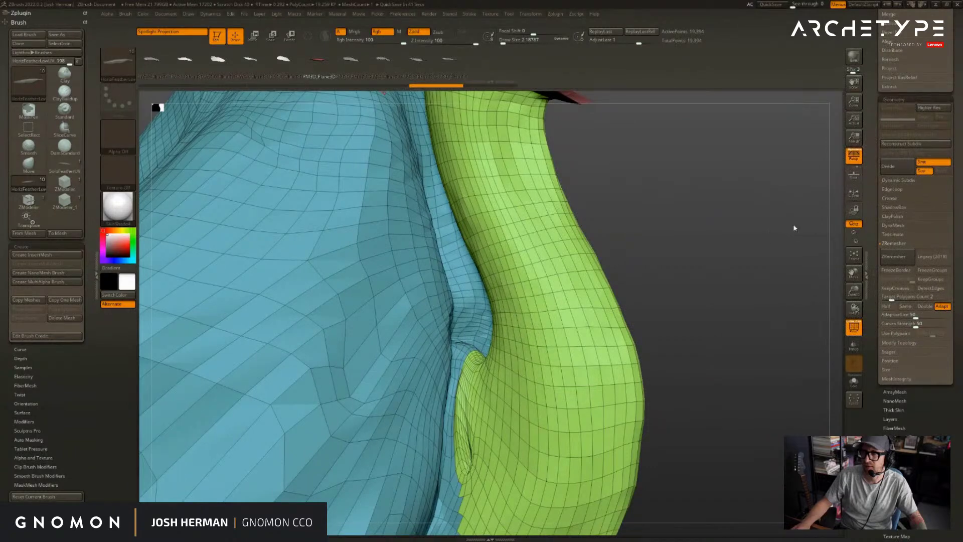
drag(679, 237, 720, 300)
drag(683, 272, 627, 206)
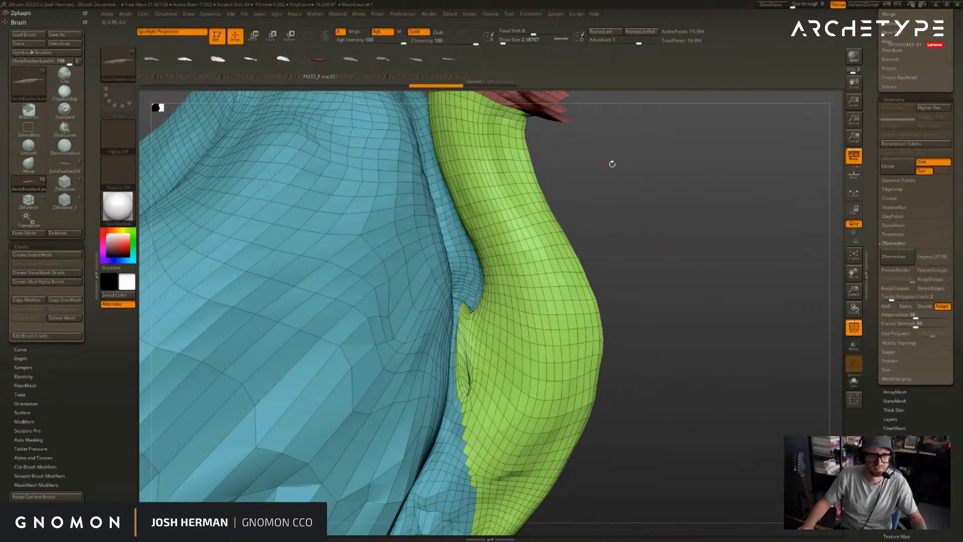
drag(612, 164, 608, 162)
key(b)
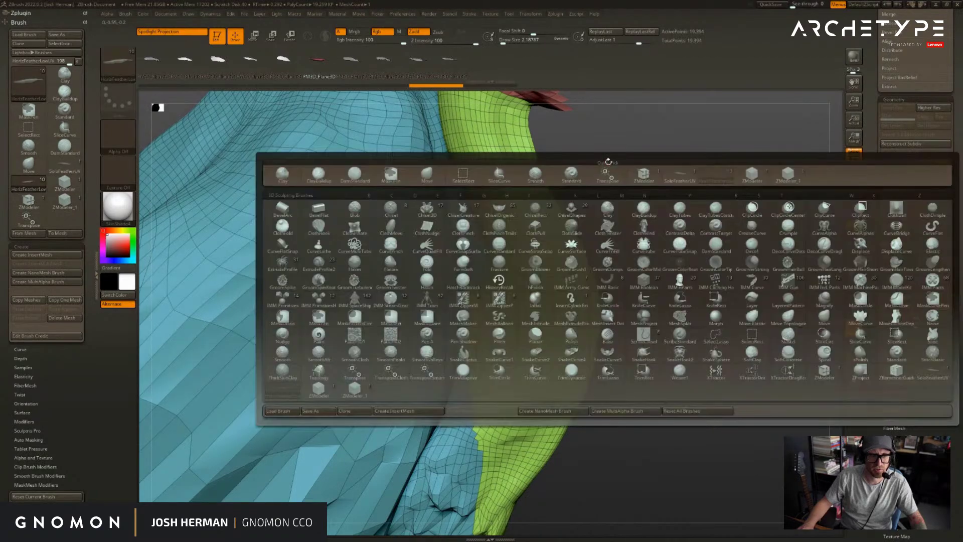
click(752, 175)
drag(659, 187, 649, 244)
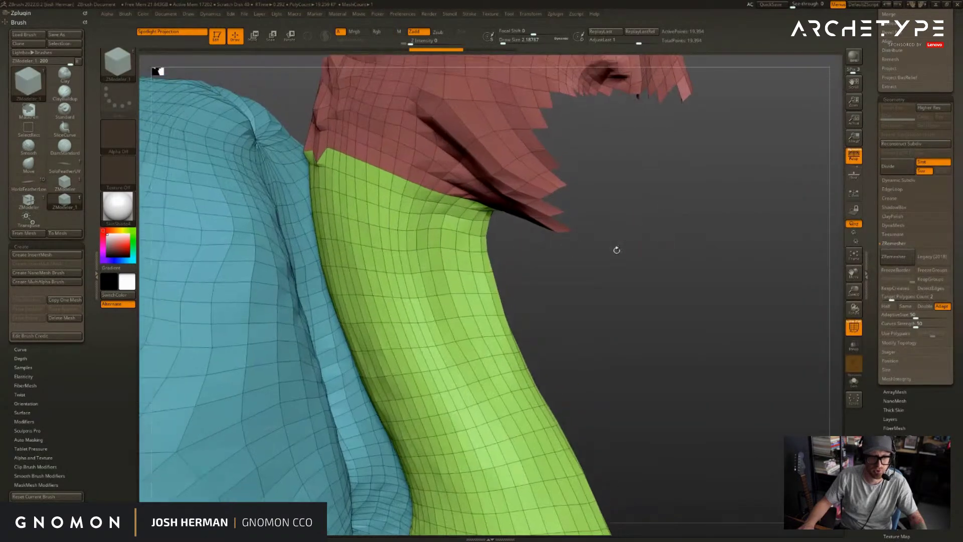
click(461, 285)
drag(604, 307, 633, 249)
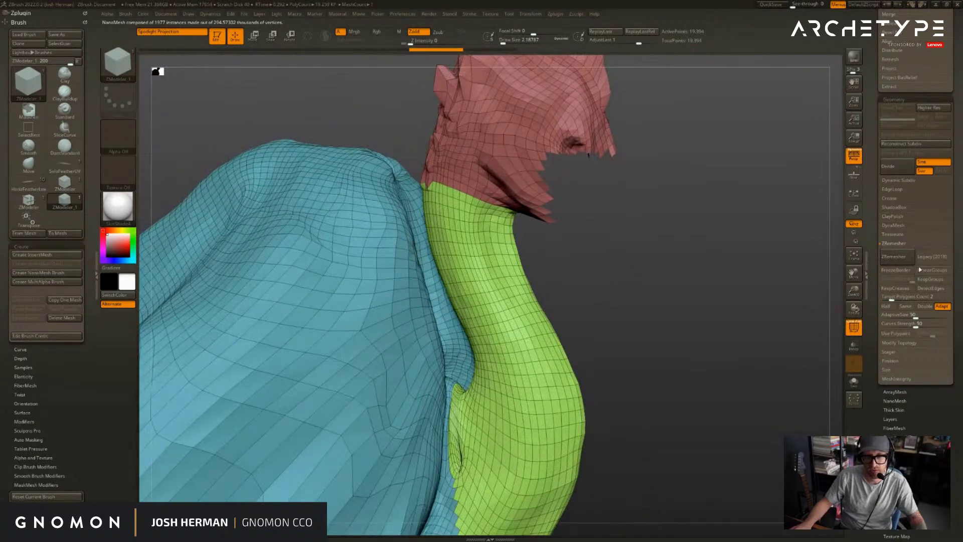
- Duplicate the cloned bird subtool
drag(892, 249, 891, 312)
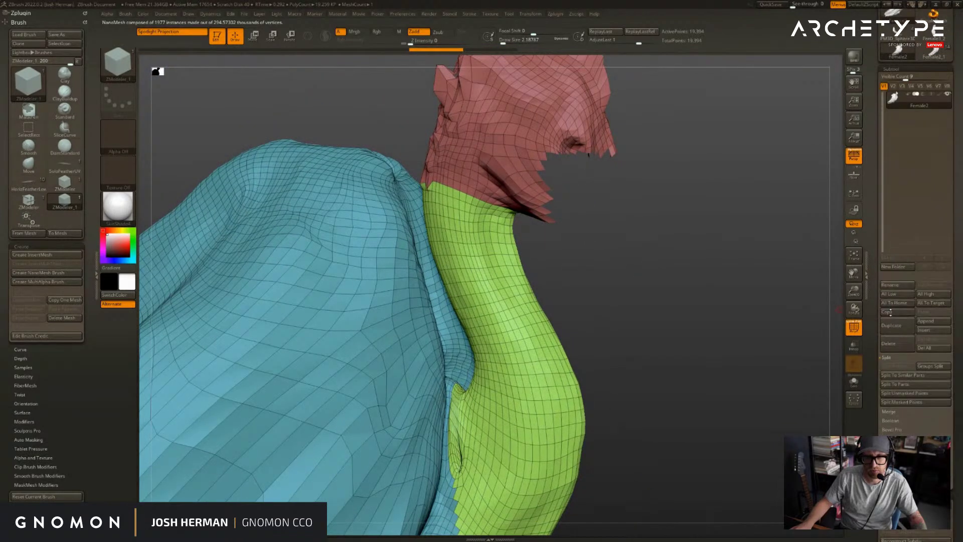
click(881, 325)
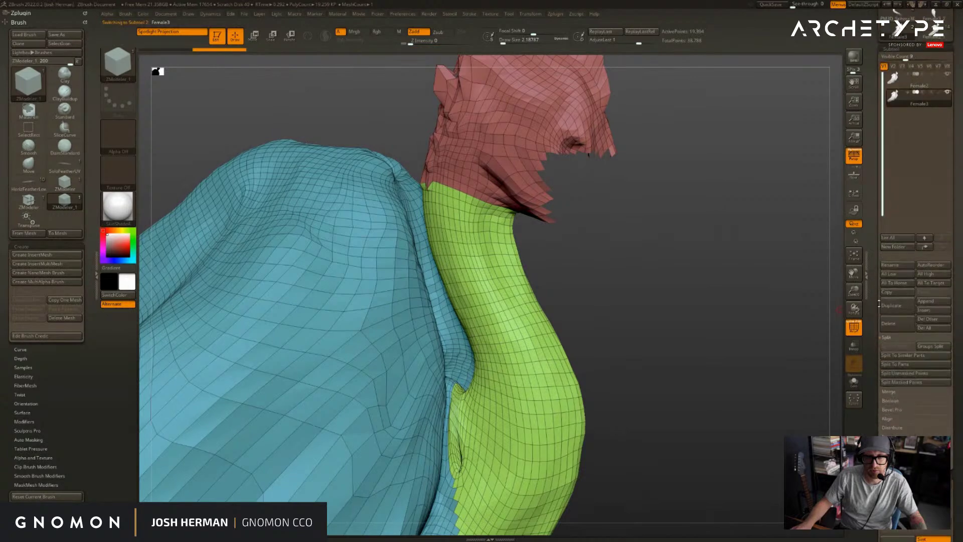
drag(711, 303, 723, 300)
- Try remeshing the duplicate with ZRemesher without keeping groups, test a topological mask on the neck, and undo both
drag(875, 312, 894, 244)
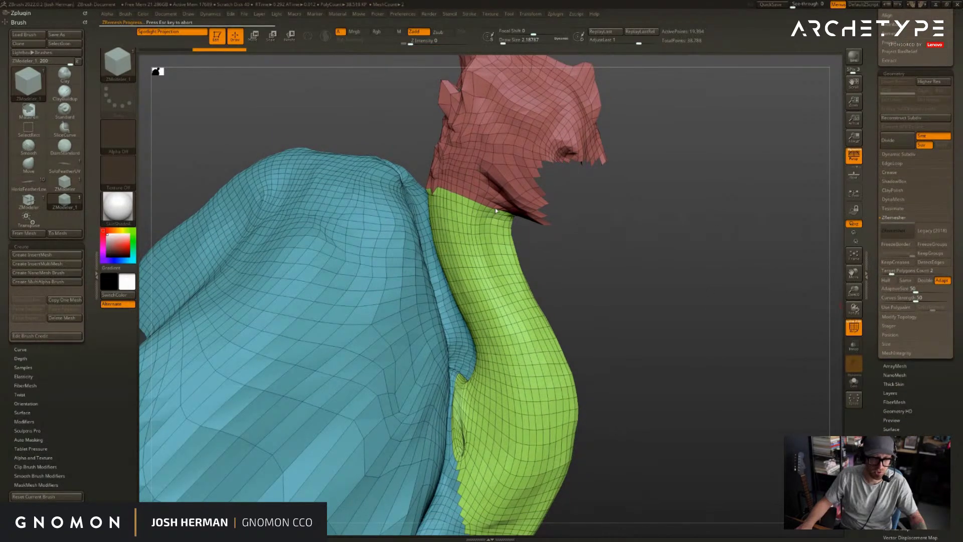
mouse_move(622, 240)
mouse_down()
mouse_move(554, 208)
mouse_move(654, 241)
mouse_move(609, 144)
mouse_up()
key(r)
ctrl+drag(529, 198, 538, 183)
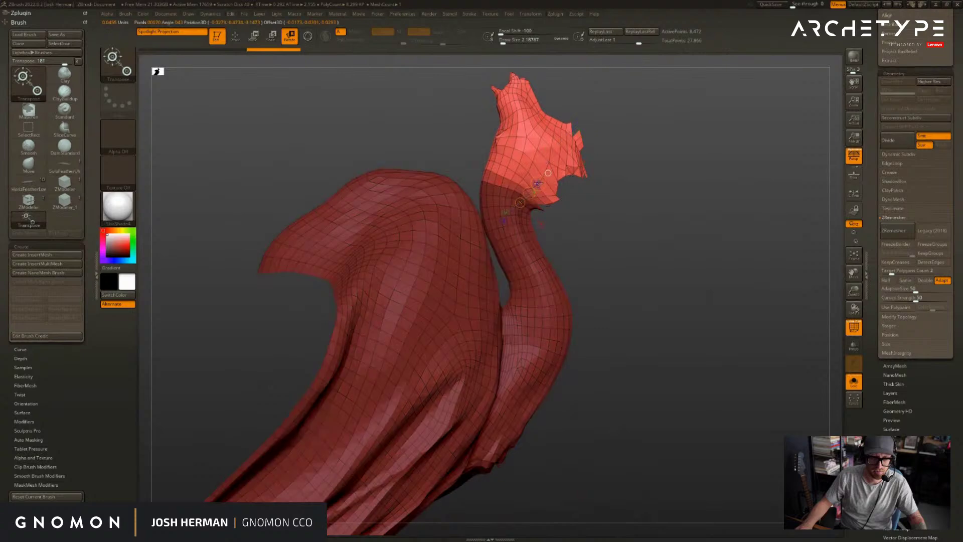
ctrl+drag(695, 228, 702, 233)
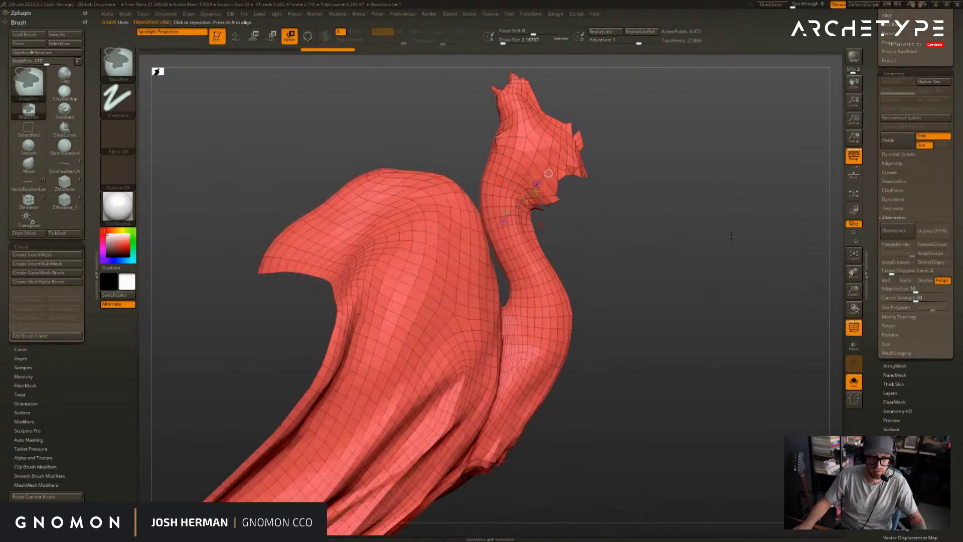
key(ctrl+z)
key(ctrl+z)
- Remesh the duplicate with ZRemesher with Keep Groups turned on
click(932, 254)
click(895, 230)
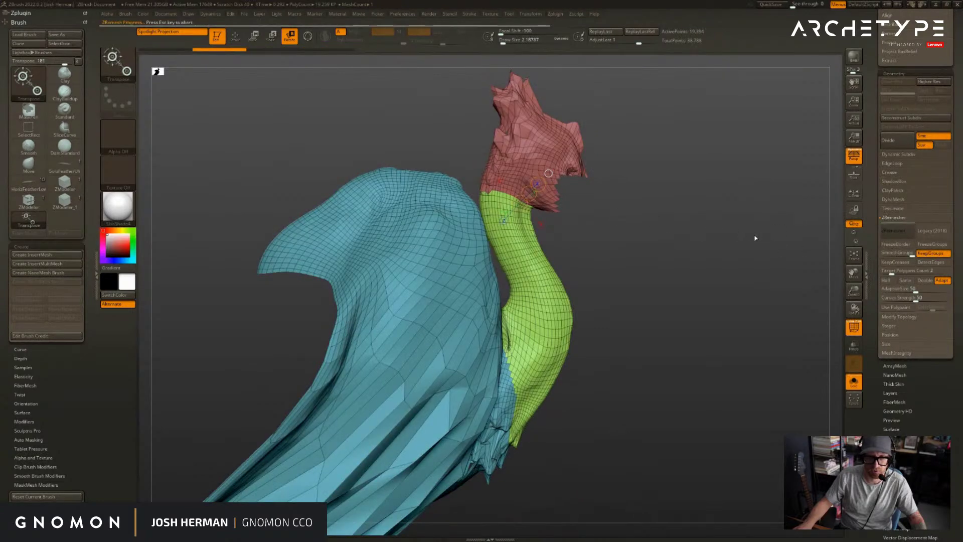
mouse_move(723, 224)
mouse_down()
mouse_move(701, 217)
mouse_move(702, 236)
mouse_move(632, 241)
mouse_up()
- Isolate the neck polygroup of the remeshed bird and turn off its polyframe display
key(q)
ctrl+shift+click(556, 165)
ctrl+shift+click(474, 271)
ctrl+alt+shift+drag(374, 125, 428, 202)
drag(577, 224, 522, 263)
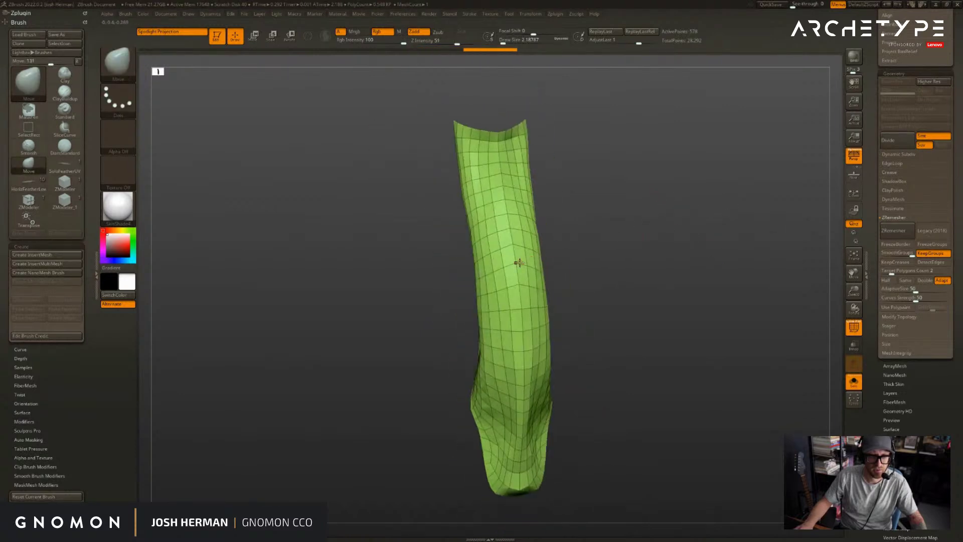
mouse_move(622, 246)
mouse_down()
mouse_move(662, 247)
mouse_move(704, 221)
mouse_move(719, 233)
mouse_move(651, 222)
mouse_move(636, 224)
mouse_move(641, 231)
mouse_move(551, 231)
mouse_up()
key(shift+f)
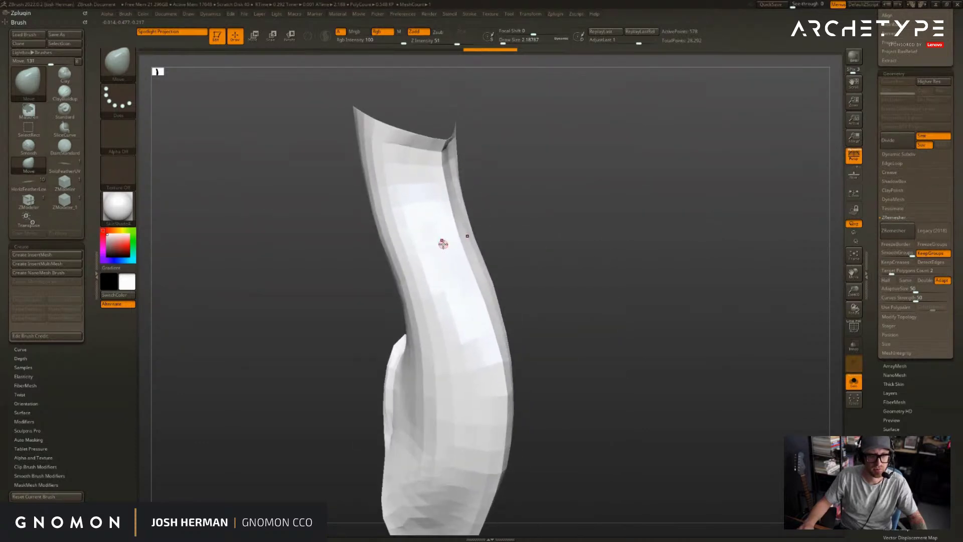
- Fill the isolated neck with feather NanoMesh instances using the ZModeler brush, undoing the first attempt and repeating it
key(b)
click(626, 252)
click(441, 228)
key(ctrl+z)
drag(660, 355, 627, 213)
click(561, 289)
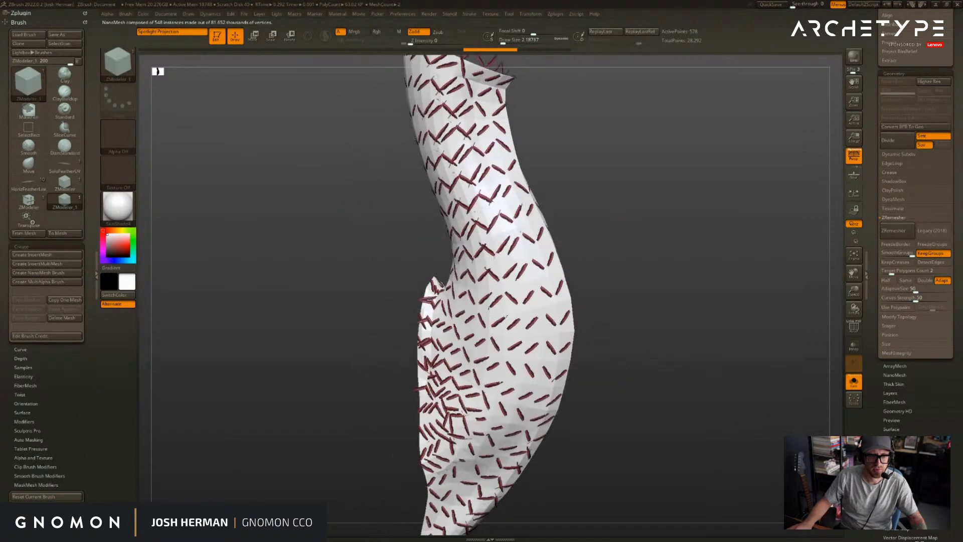
- Cycle the NanoMesh alignment through surface normal, short edge, point order and near edge to compare feather directions on the neck
click(895, 375)
click(854, 381)
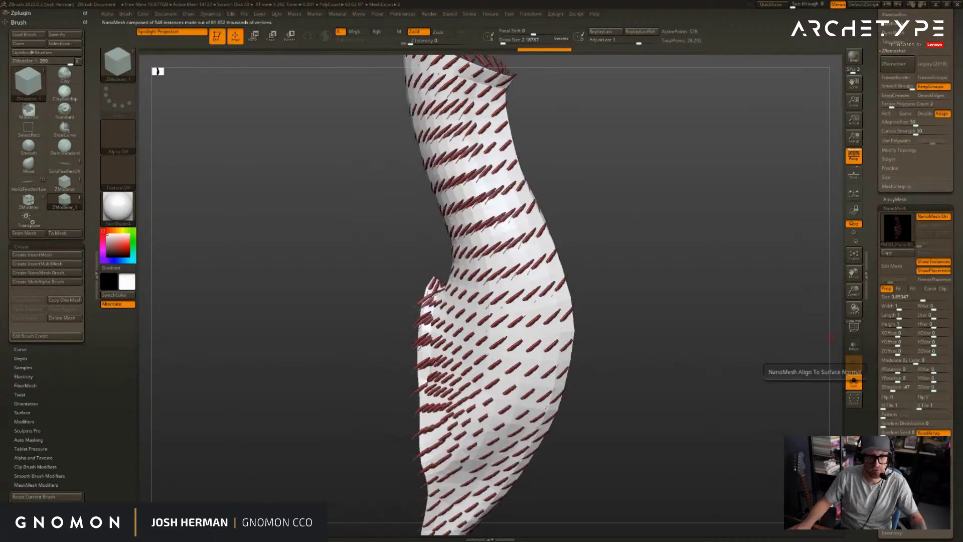
click(854, 381)
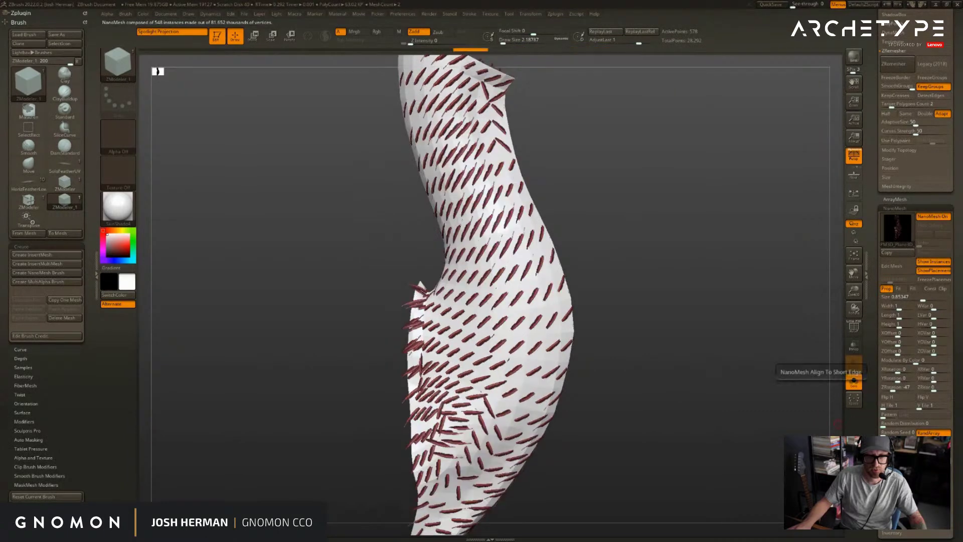
click(854, 381)
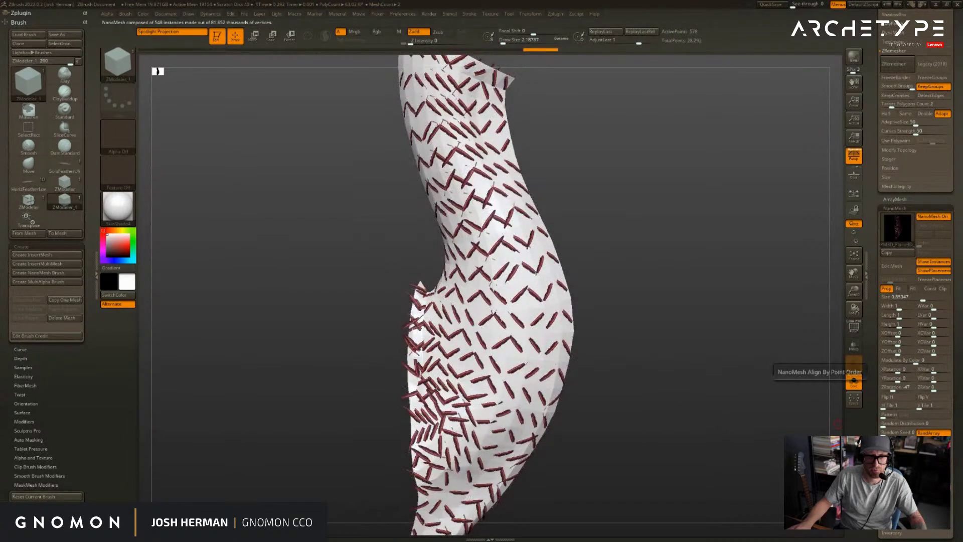
click(896, 442)
drag(625, 266, 744, 303)
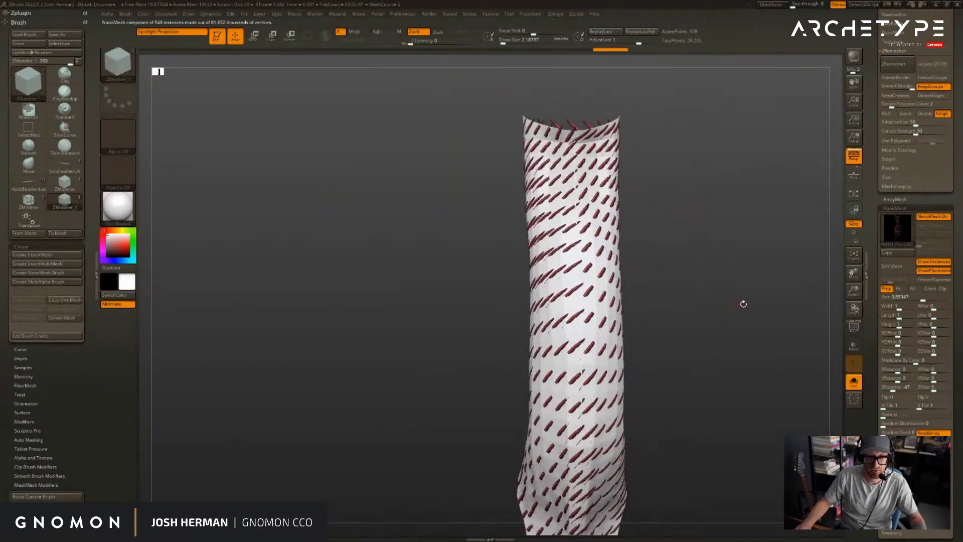
key(f)
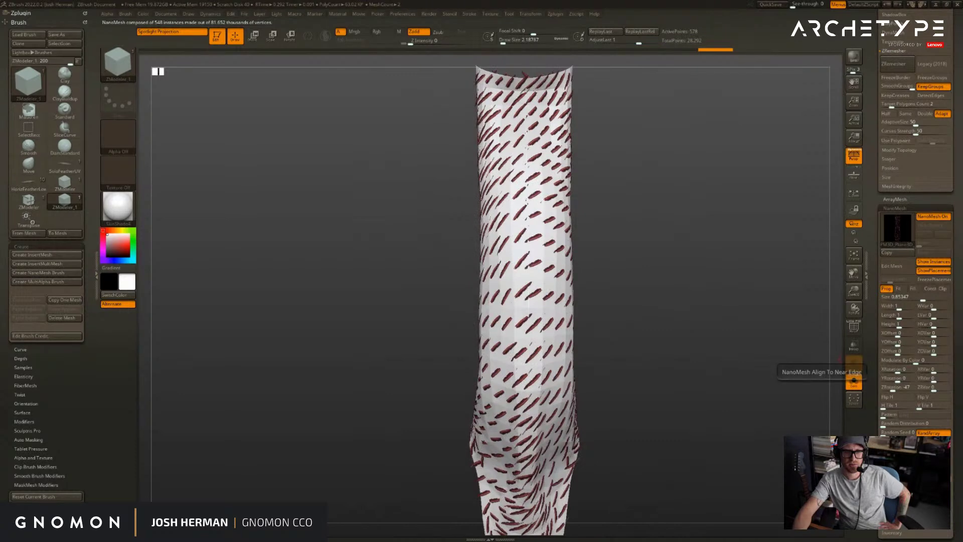
click(854, 380)
click(854, 380)
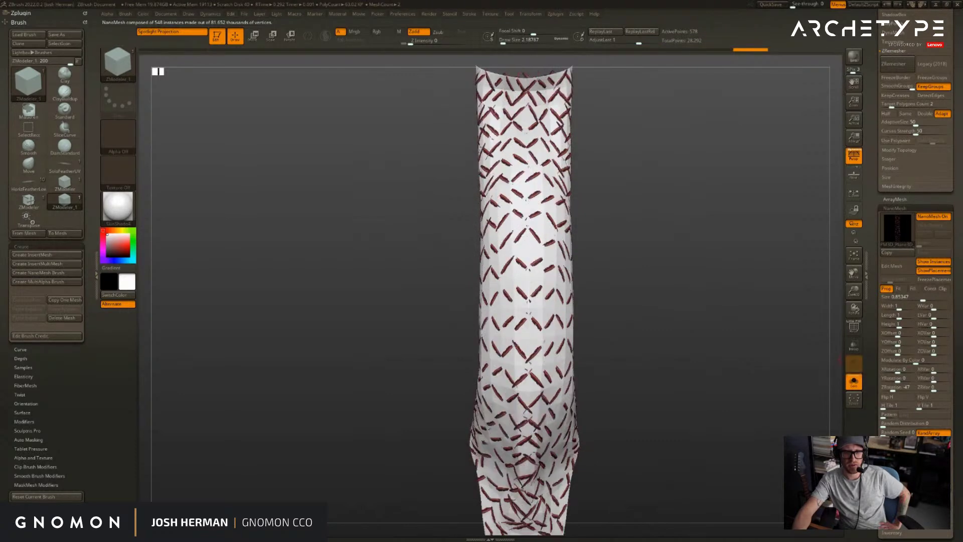
mouse_move(697, 370)
mouse_down()
mouse_move(663, 359)
mouse_move(861, 379)
mouse_move(736, 318)
mouse_move(819, 303)
mouse_up()
- Enlarge and reorient the feathers with width about 1.33, length about 1.98, X offset about -0.53 and rotations X 27, Y -171, Z -82
drag(923, 296, 903, 315)
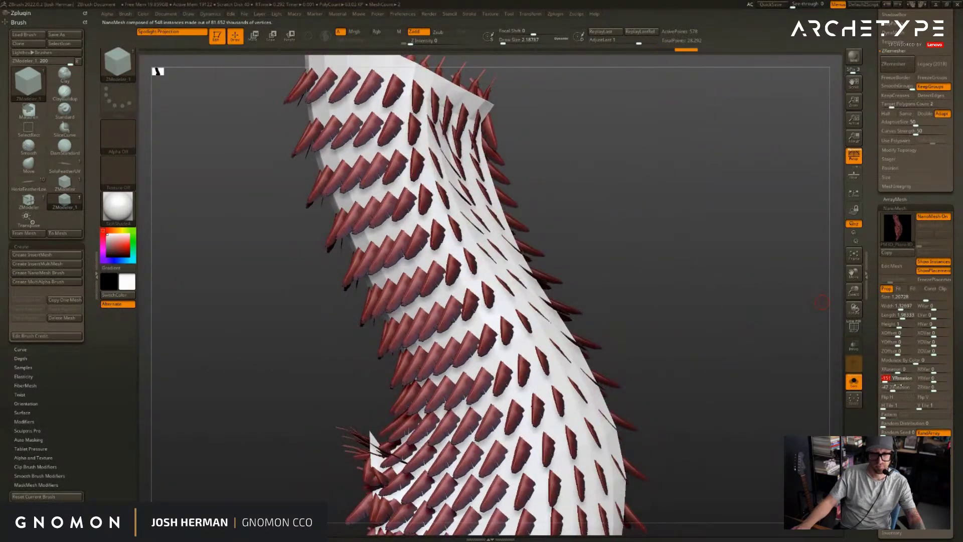
drag(891, 387, 890, 387)
drag(755, 327, 647, 321)
mouse_move(451, 273)
mouse_down()
mouse_move(550, 290)
mouse_move(677, 273)
mouse_move(716, 325)
mouse_move(717, 347)
mouse_move(667, 197)
mouse_up()
mouse_move(755, 255)
mouse_down()
mouse_move(698, 273)
mouse_move(740, 268)
mouse_move(797, 318)
mouse_up()
mouse_move(888, 377)
mouse_down()
mouse_move(906, 378)
mouse_move(895, 369)
mouse_move(890, 387)
mouse_up()
drag(735, 365, 836, 348)
drag(898, 334, 890, 337)
drag(824, 341, 783, 301)
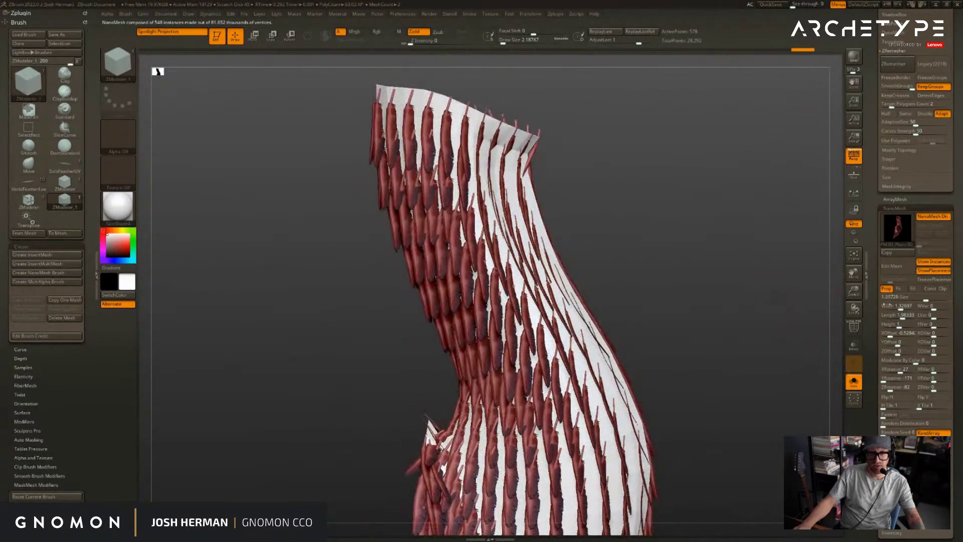
- Add random variation to the feathers, with width variance 23 and X rotation variance 7, and try Y and Z rotation variance
drag(926, 307, 940, 308)
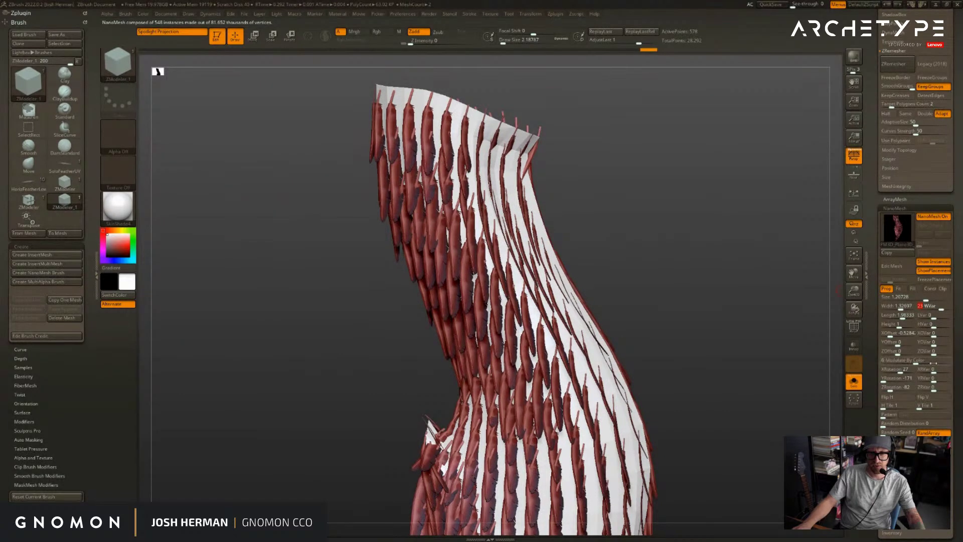
mouse_move(934, 371)
mouse_down()
mouse_move(943, 371)
mouse_move(936, 380)
mouse_up()
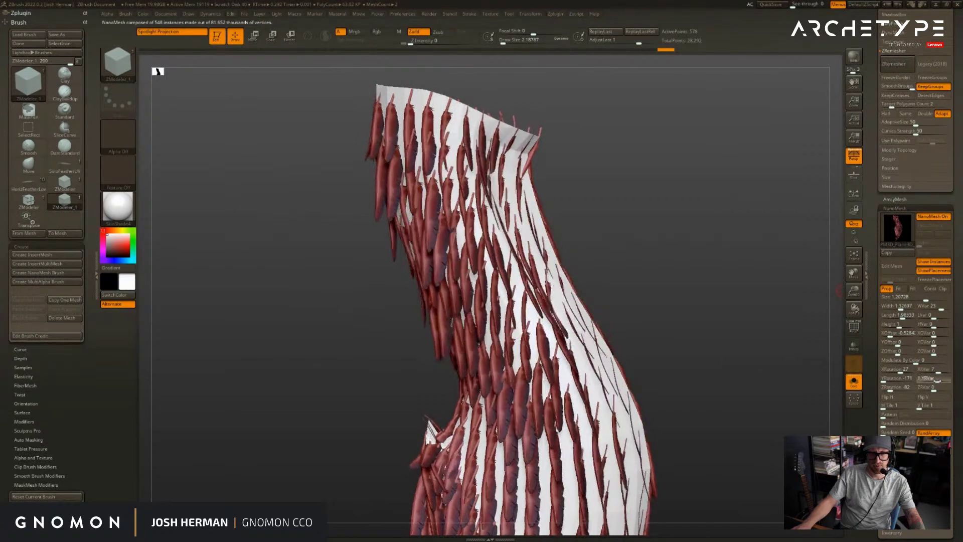
drag(934, 387, 933, 387)
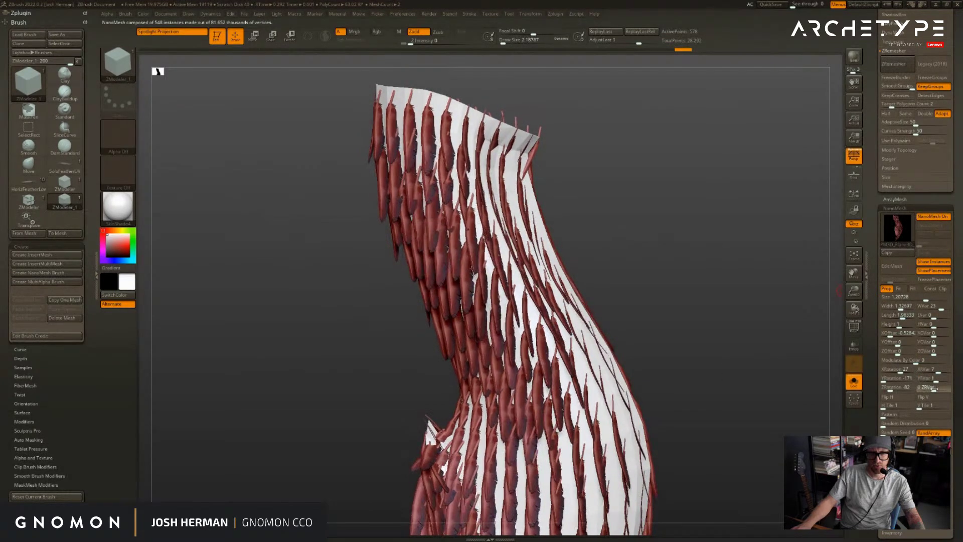
- Undo the NanoMesh feathers and their settings back to the bare neck mesh
drag(752, 316, 686, 185)
key(alt+s)
key(alt+s)
key(alt+s)
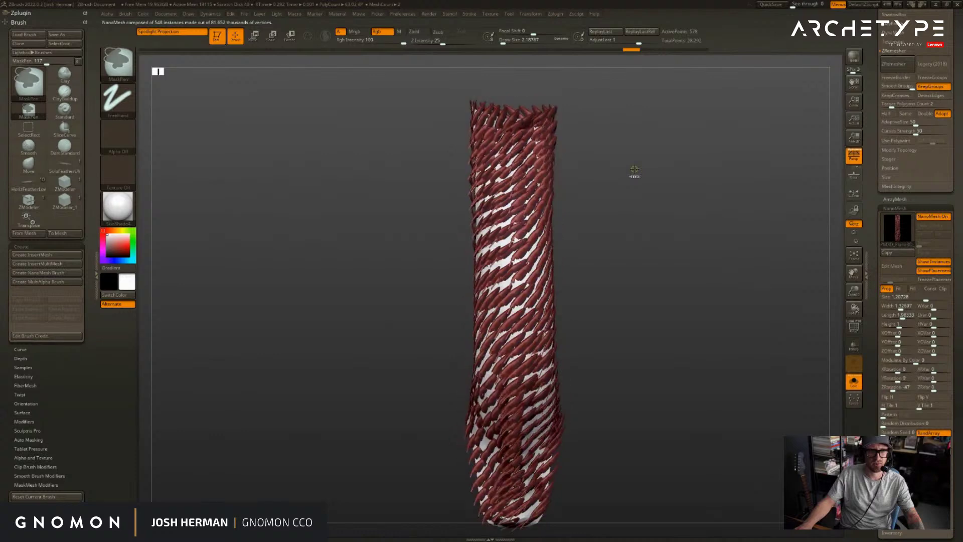
key(ctrl+z)
key(ctrl+z)
key(ctrl+z)
key(ctrl+z)
key(ctrl+z)
key(ctrl+z)
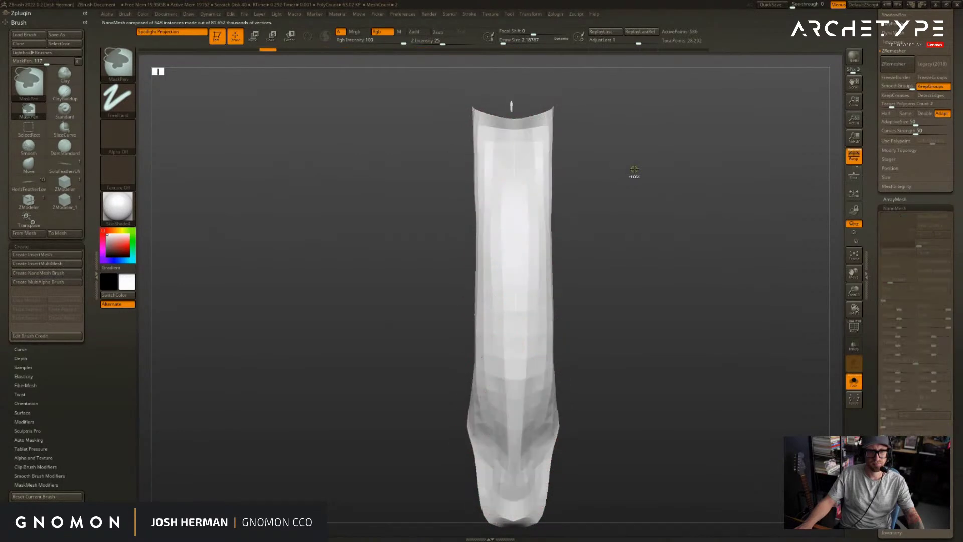
key(ctrl+z)
key(ctrl+z)
key(ctrl+z)
key(ctrl+z)
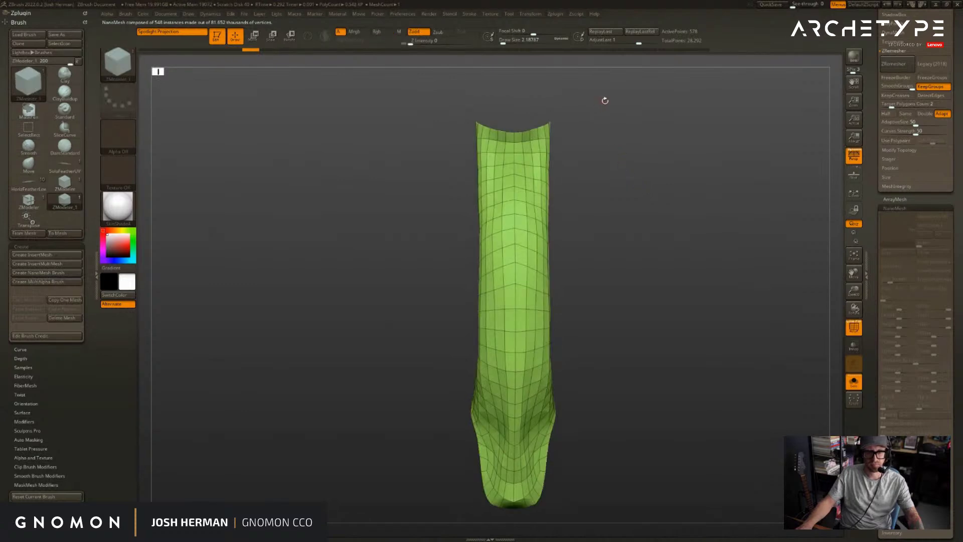
key(ctrl+z)
- Hide one half of the neck, make the visible half its own polygroup, and show the whole bird again
mouse_move(613, 93)
ctrl+shift+mouse_down()
mouse_move(541, 334)
mouse_move(514, 534)
ctrl+shift+mouse_up()
click(541, 532)
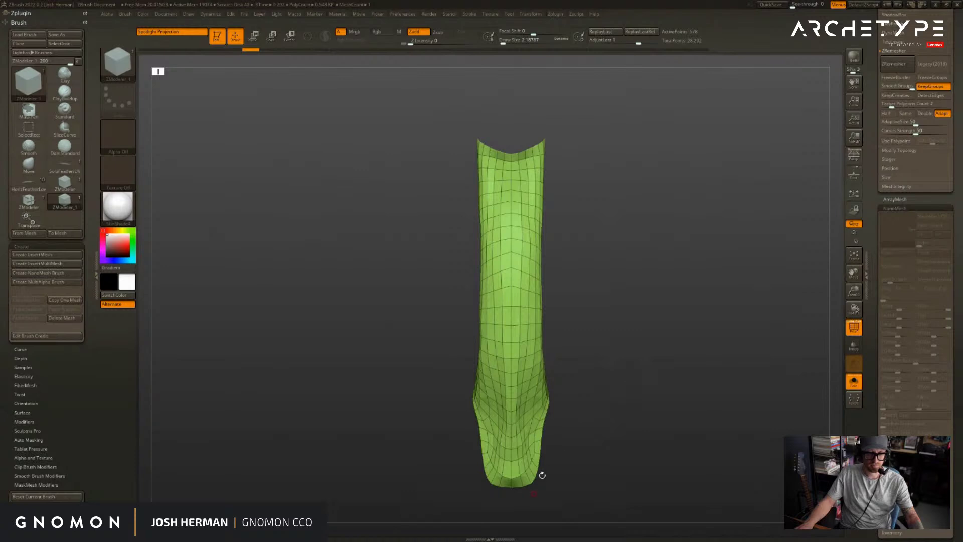
drag(597, 181, 606, 169)
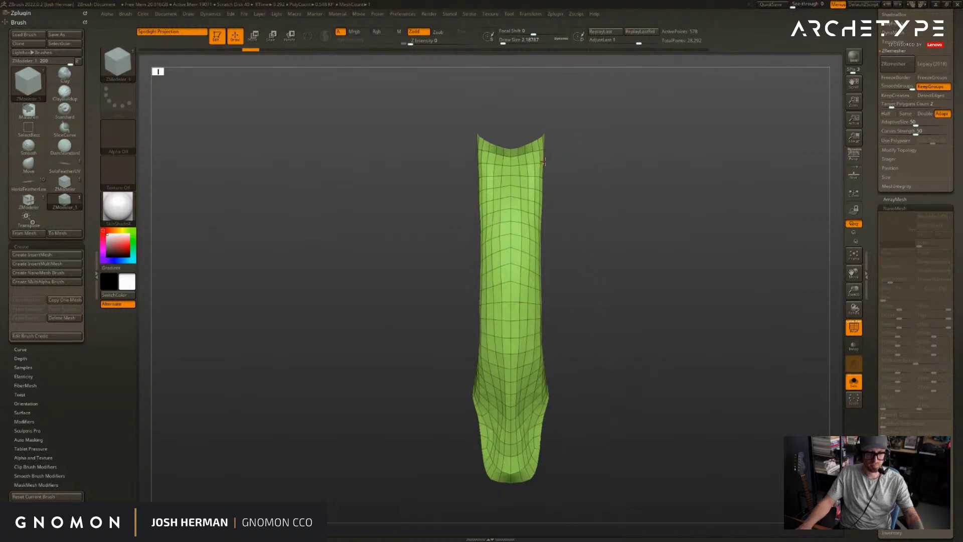
ctrl+alt+shift+drag(577, 109, 513, 513)
click(514, 532)
drag(548, 477, 525, 293)
key(ctrl+w)
ctrl+shift+click(699, 387)
- Fill the new half-neck polygroup with feather NanoMesh instances, setting Z rotation to -42 and size to about 1.56
click(525, 292)
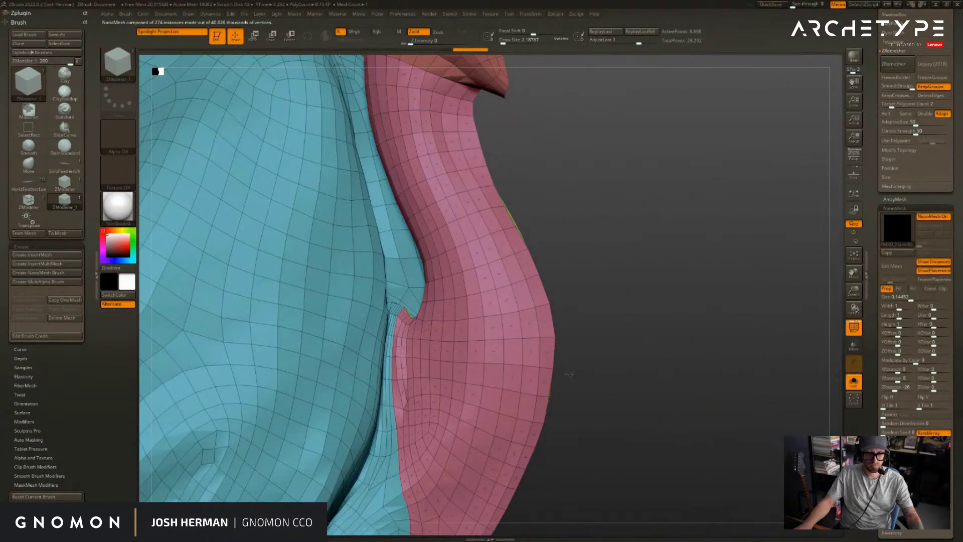
mouse_move(800, 397)
mouse_down()
mouse_move(764, 400)
mouse_move(795, 399)
mouse_up()
drag(817, 363, 798, 317)
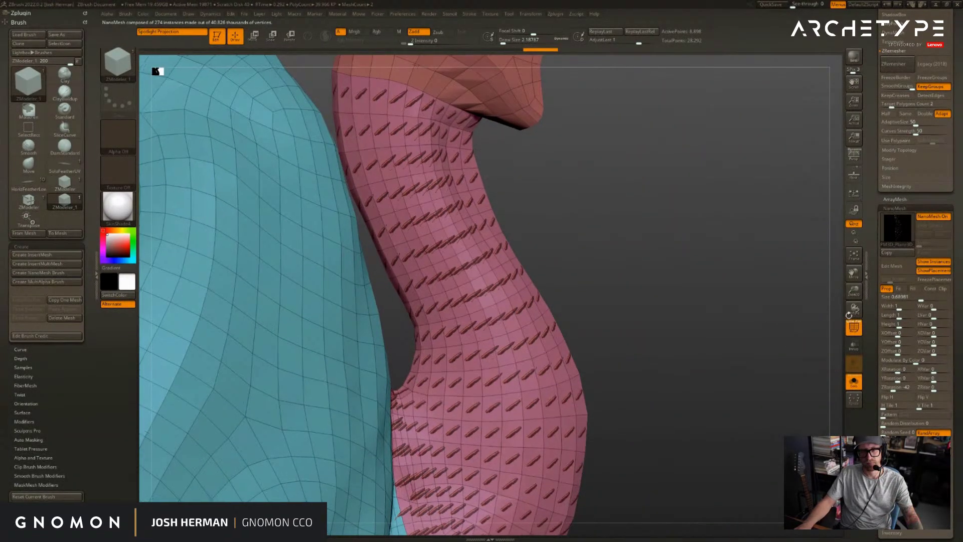
drag(922, 298, 927, 299)
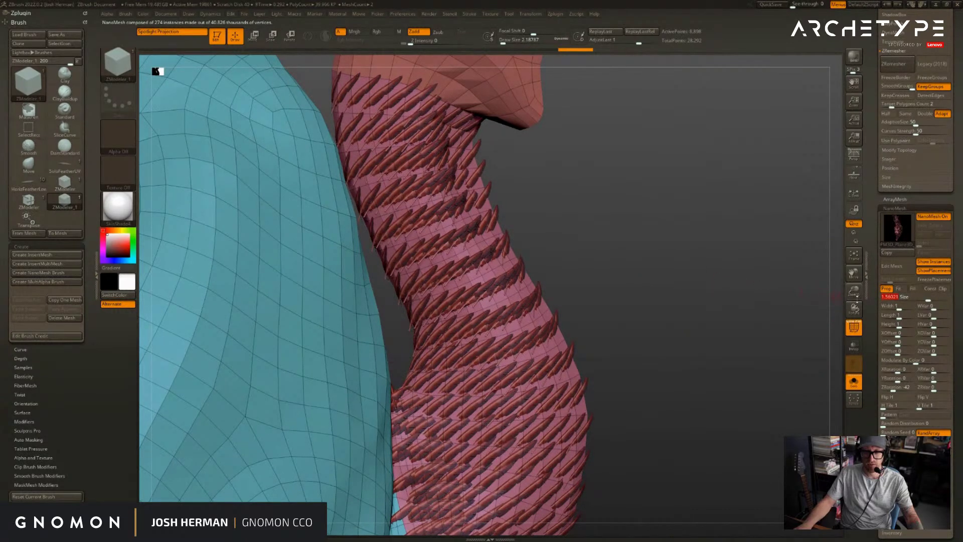
- Toggle the NanoMesh horizontal and vertical flip options to test the feather direction on the half neck
click(896, 386)
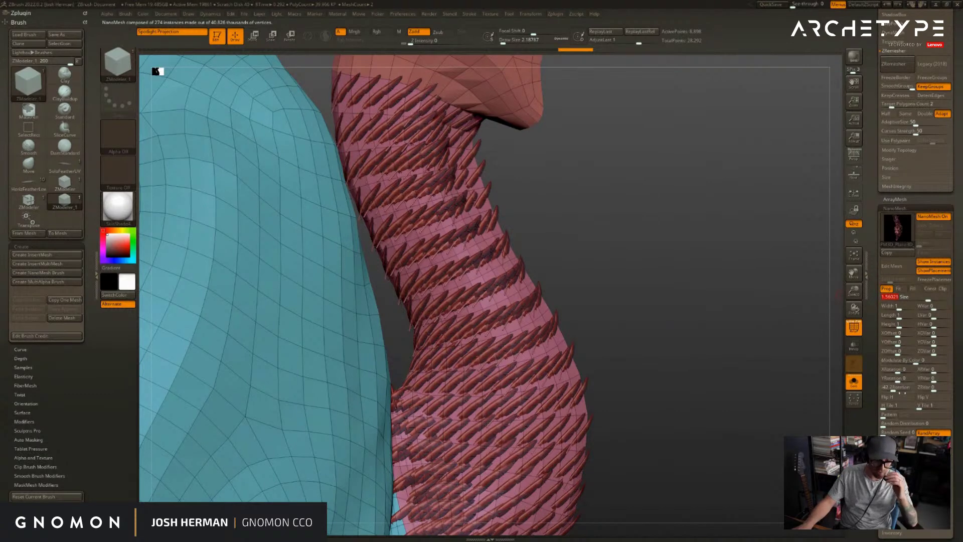
click(901, 398)
click(902, 399)
click(926, 400)
click(927, 399)
click(902, 398)
drag(784, 341, 898, 308)
- Undo the NanoMesh feathers on the half neck, keeping its separate polygroup
key(ctrl+z)
key(ctrl+z)
key(ctrl+z)
key(ctrl+z)
key(ctrl+z)
key(ctrl+z)
key(ctrl+z)
key(ctrl+z)
key(ctrl+z)
key(ctrl+z)
key(ctrl+z)
- Choose the Move brush
key(b)
key(m)
key(v)
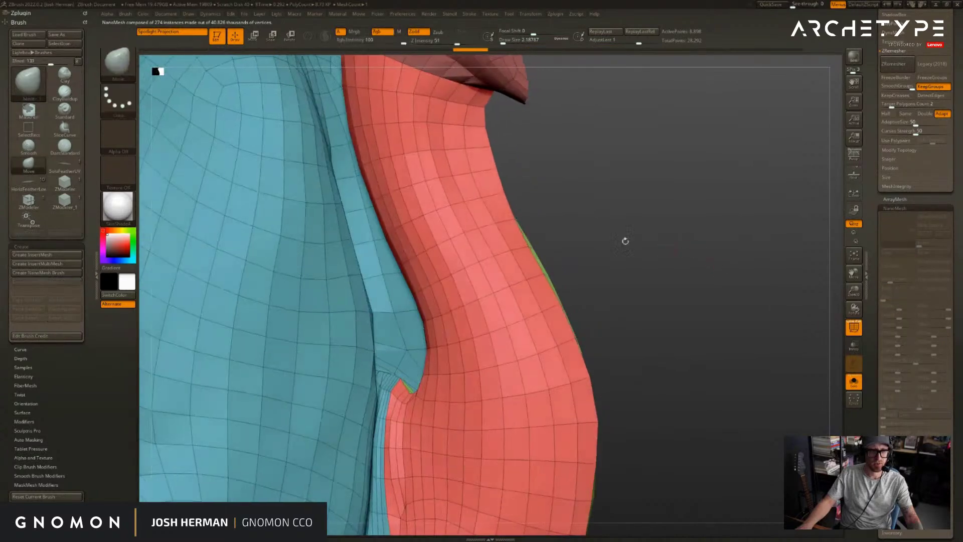
- Split the half-neck polygroup into alternating checker polygroups with ZModeler's PolyGroup action, targeting Polygroup All with the Checker option
key(b)
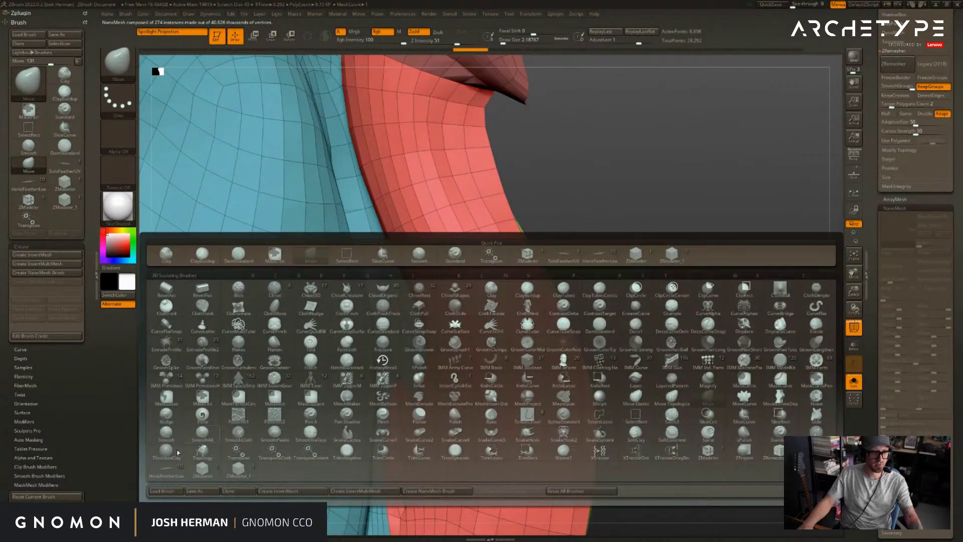
click(201, 469)
key(space)
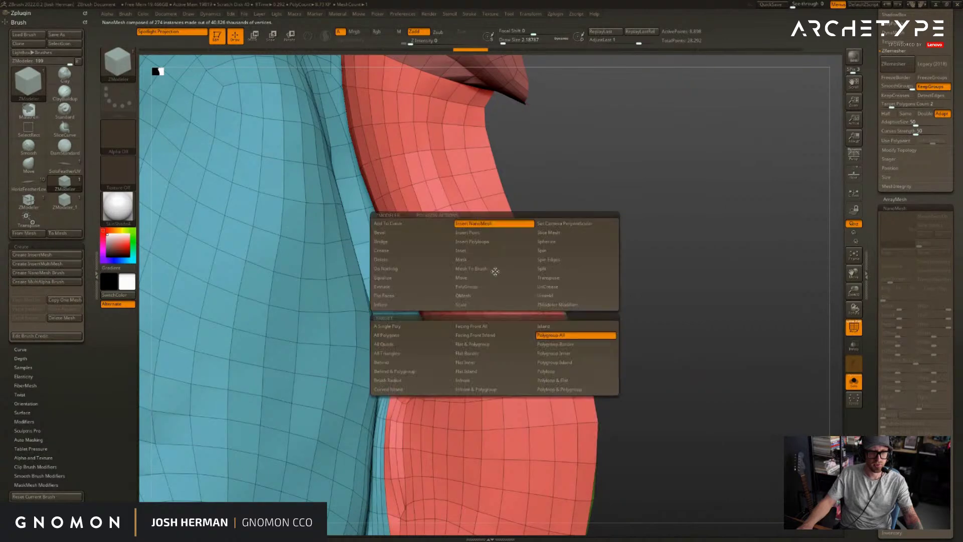
click(472, 287)
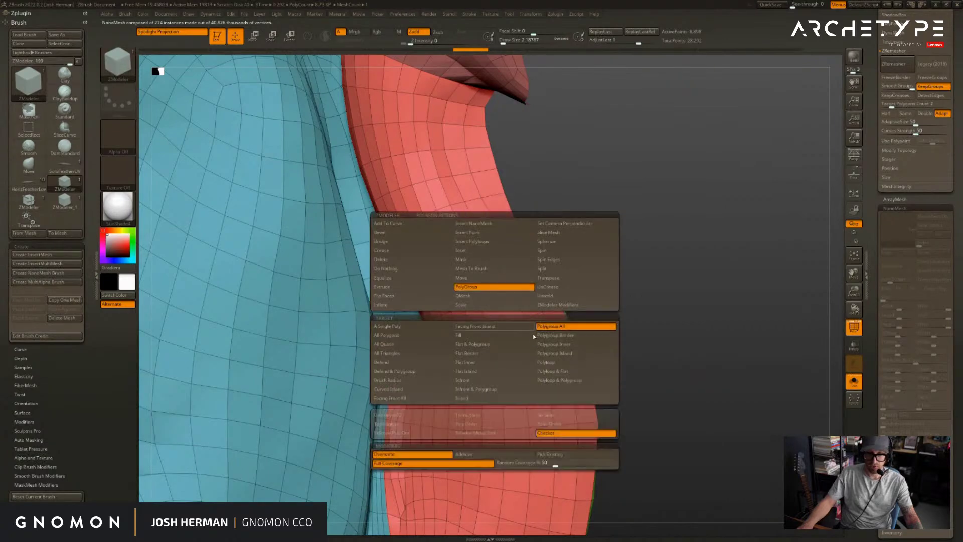
click(494, 271)
drag(691, 258, 646, 248)
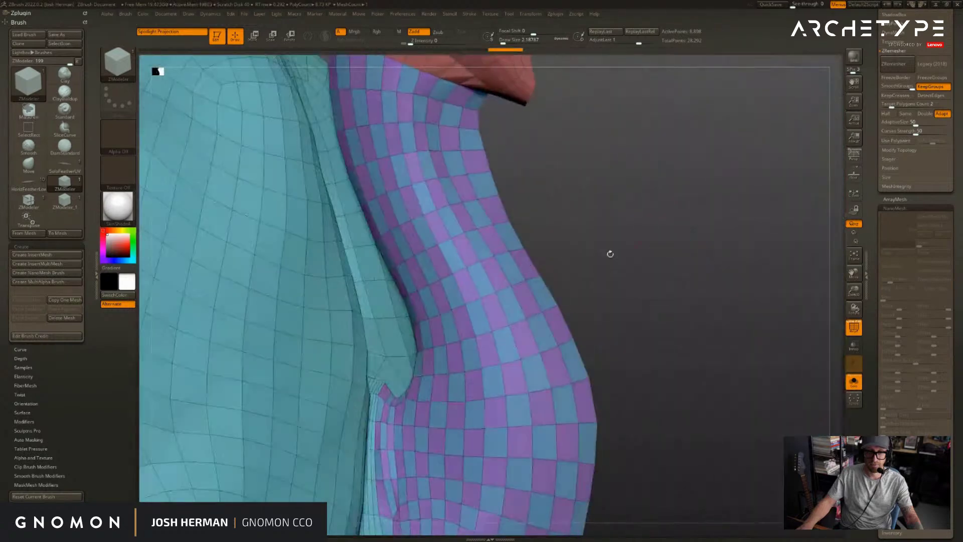
- Insert the feather NanoMesh on one of the checker polygroups of the half neck and flip the instances horizontally
key(b)
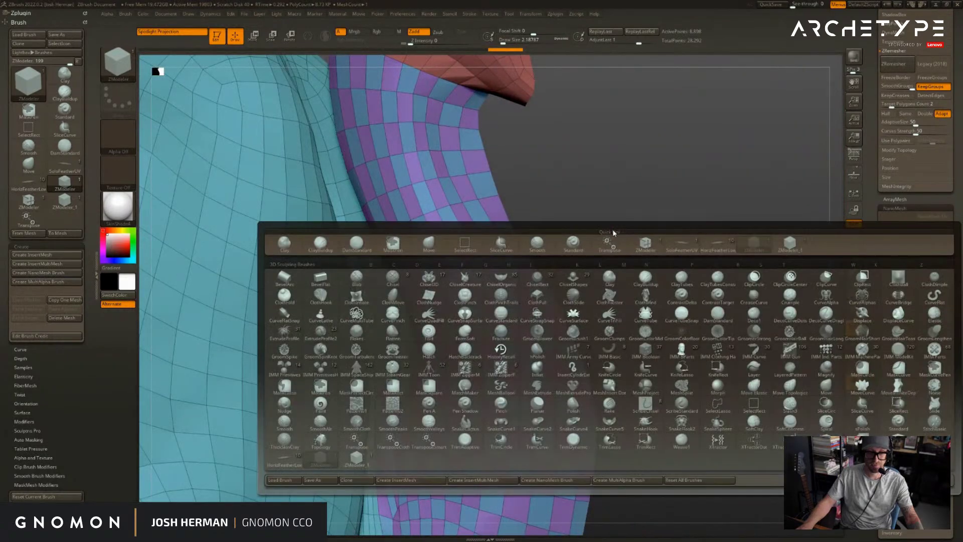
click(789, 246)
drag(669, 299, 577, 288)
mouse_move(718, 232)
mouse_down()
mouse_move(617, 242)
mouse_move(712, 234)
mouse_up()
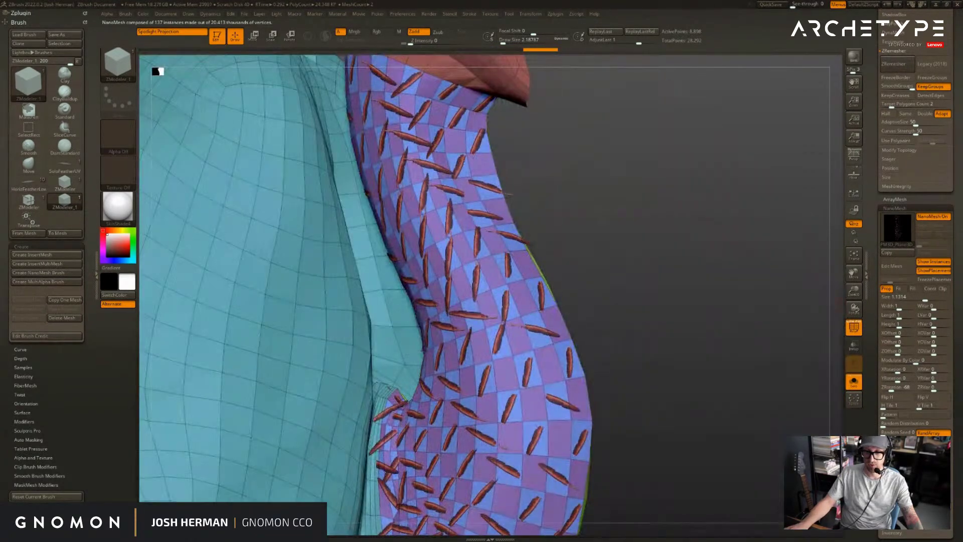
mouse_move(750, 380)
mouse_down()
mouse_move(712, 379)
mouse_move(735, 375)
mouse_up()
click(891, 397)
drag(727, 331, 772, 294)
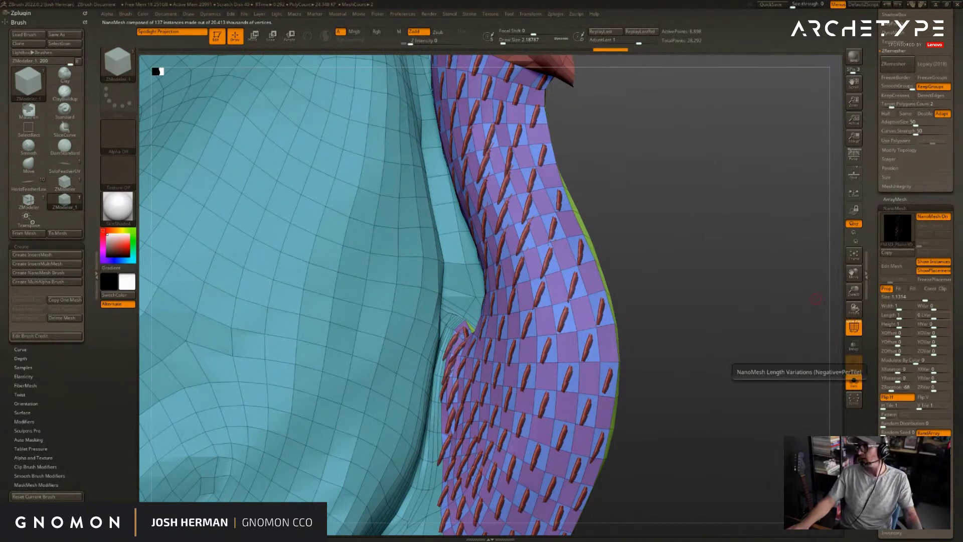
drag(735, 248, 764, 312)
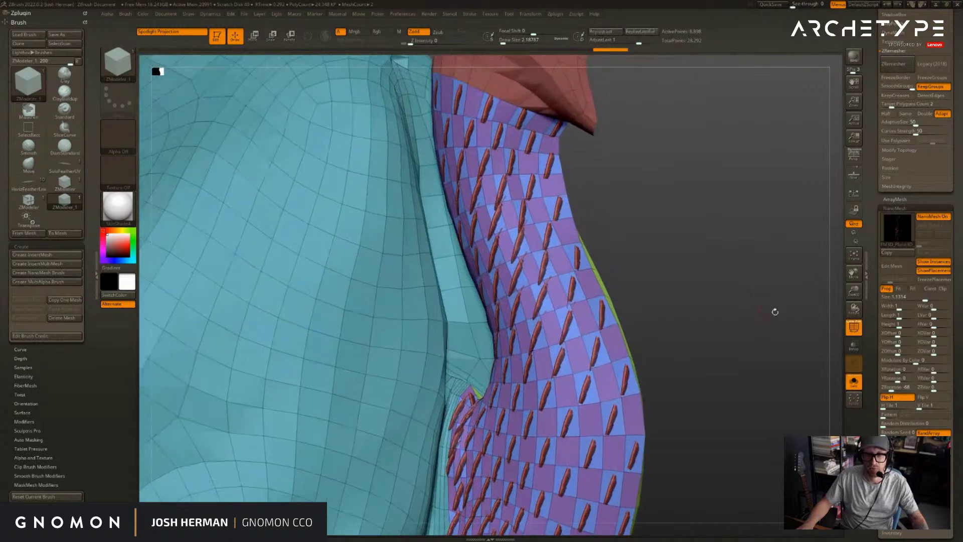
- Set the NanoMesh feathers' size to about 2.42 and their width to about 0.85
drag(926, 299, 931, 298)
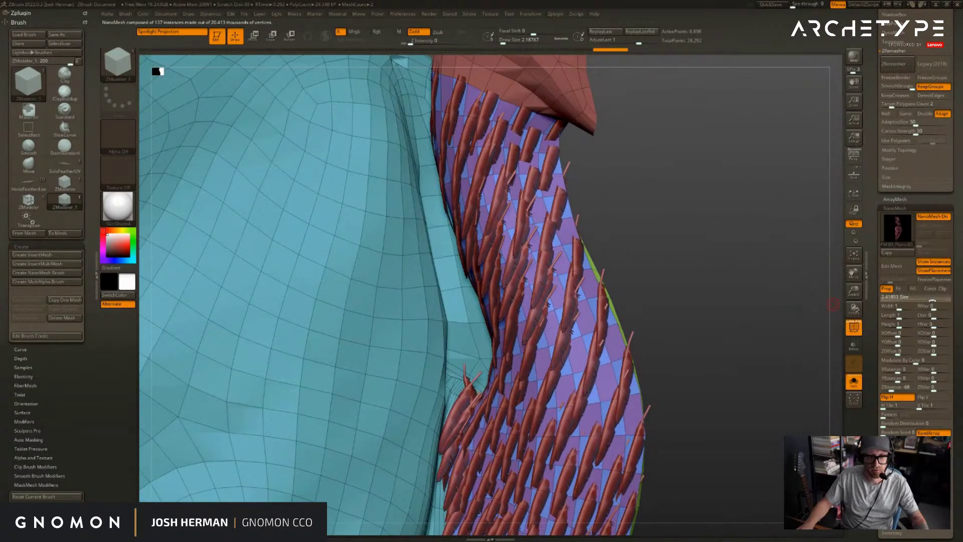
drag(901, 307, 897, 307)
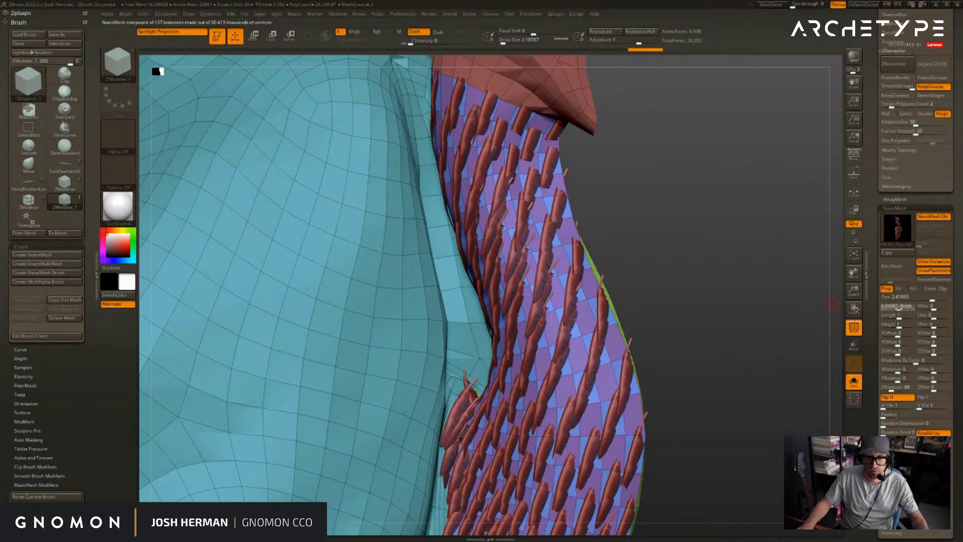
drag(820, 295, 888, 336)
drag(782, 281, 731, 288)
alt+drag(346, 235, 413, 172)
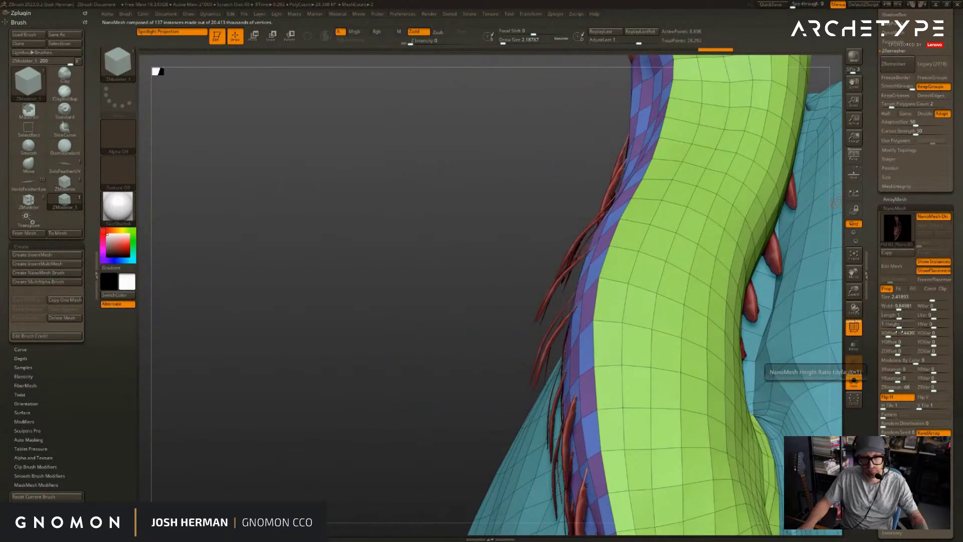
- Set the NanoMesh feathers' Z rotation to -82 and reset their X offset to 0
mouse_move(892, 386)
mouse_down()
mouse_move(904, 387)
mouse_move(890, 390)
mouse_up()
drag(426, 241, 748, 202)
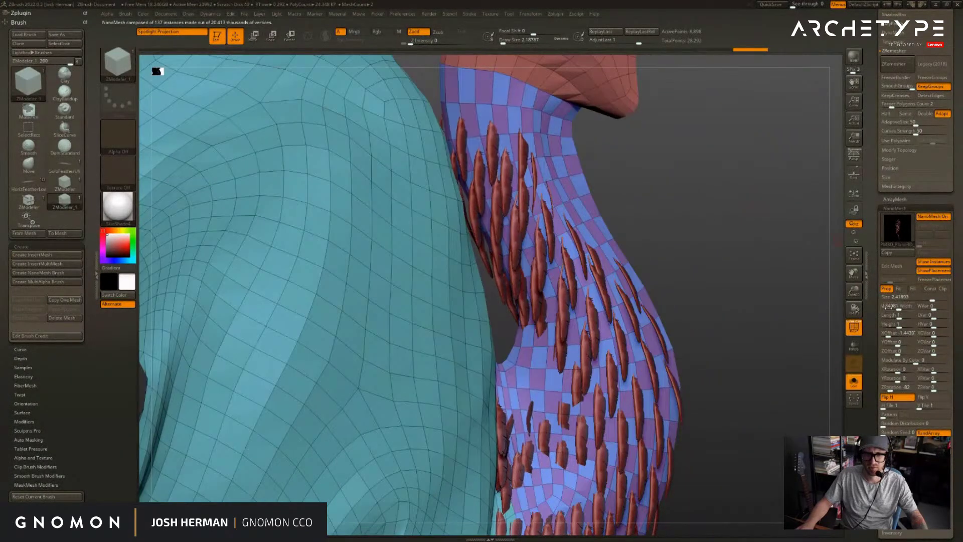
drag(894, 336, 893, 335)
click(894, 336)
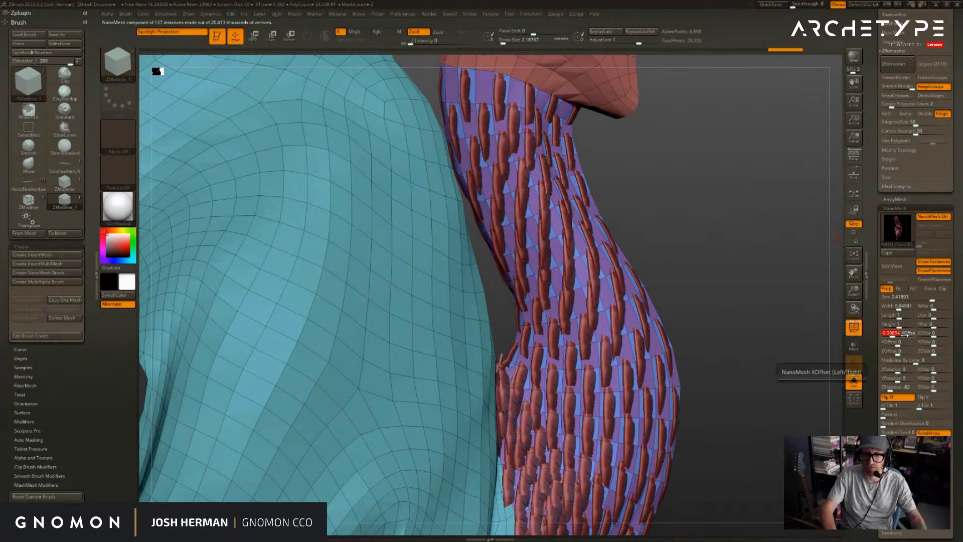
text(0)
key(Return)
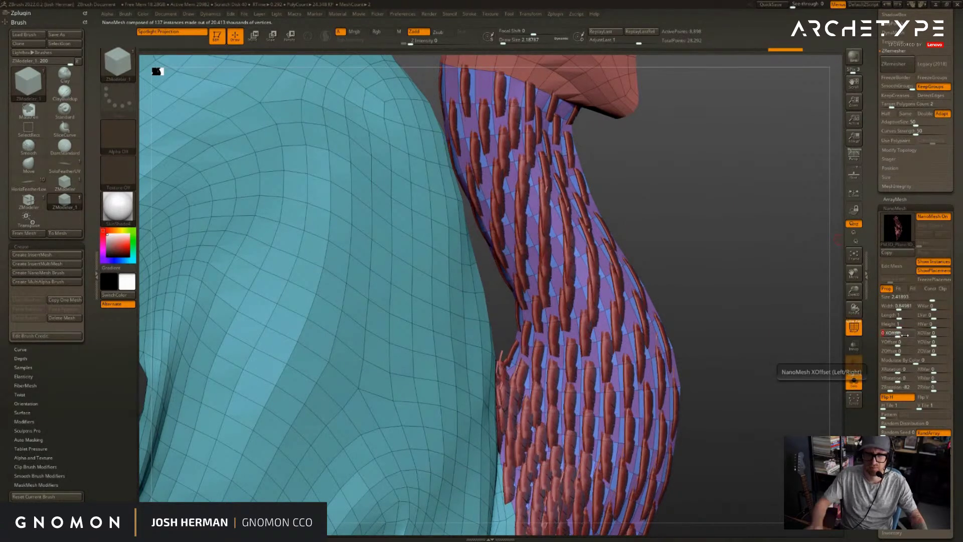
- Offset the NanoMesh feathers by about 0.068 in Z and slightly negative in X
mouse_move(898, 342)
mouse_down()
mouse_move(872, 343)
mouse_move(907, 352)
mouse_move(898, 352)
mouse_up()
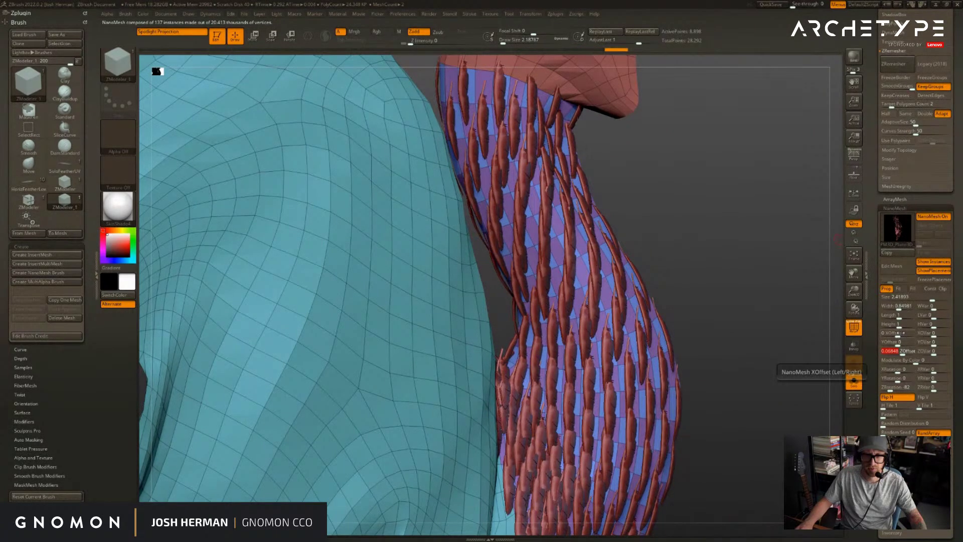
drag(905, 336, 899, 337)
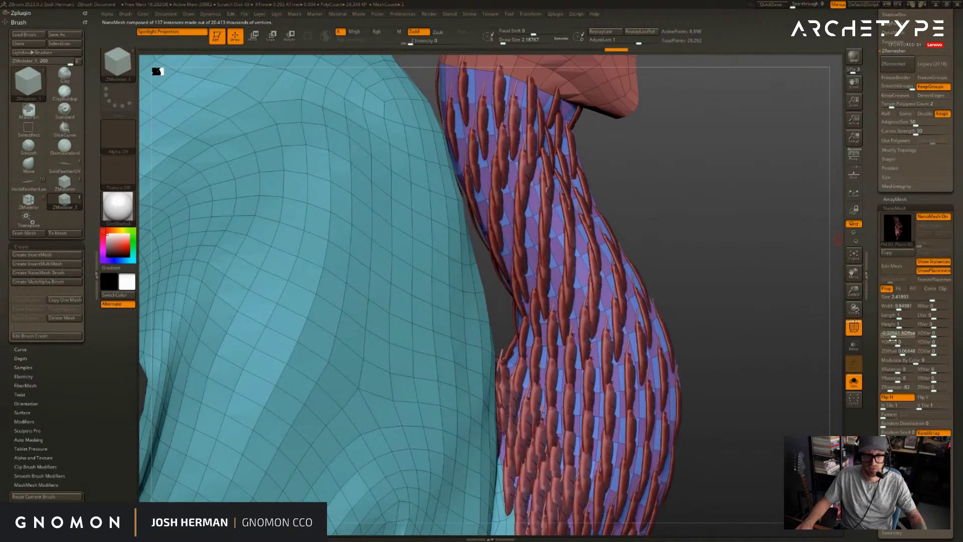
drag(897, 338, 893, 339)
drag(702, 260, 833, 352)
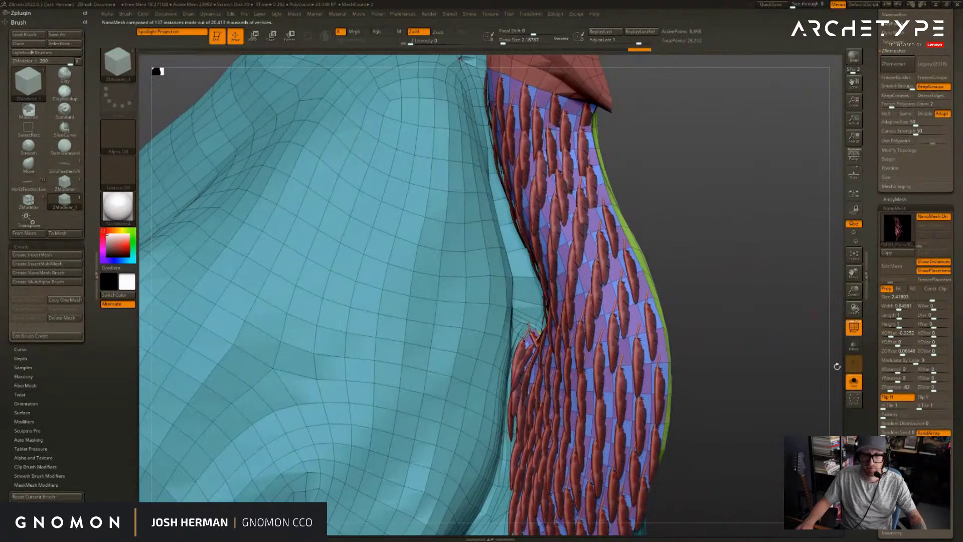
- Set the feathers' Y rotation to 17 and add variation: width 38, length 23, X rotation 5 and some Z rotation
drag(897, 370, 896, 370)
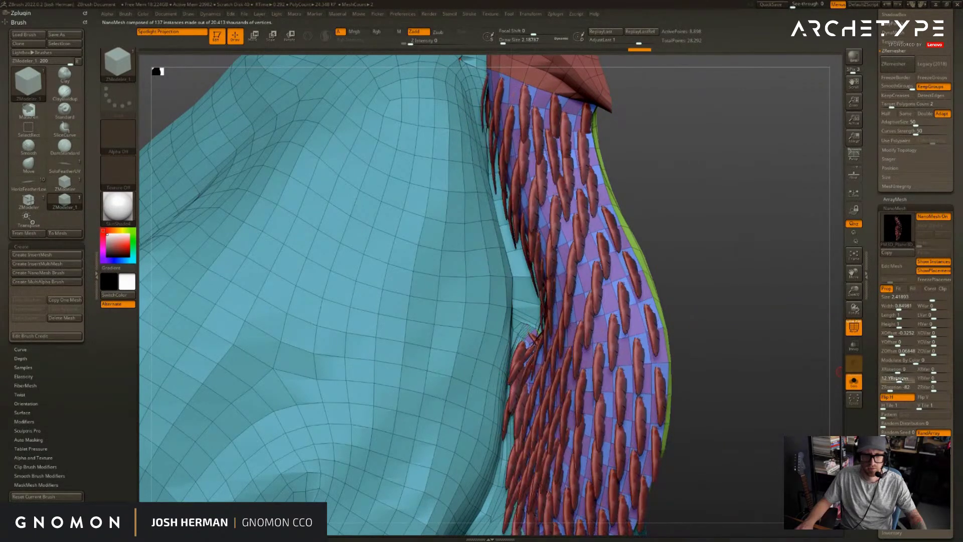
drag(839, 371, 816, 333)
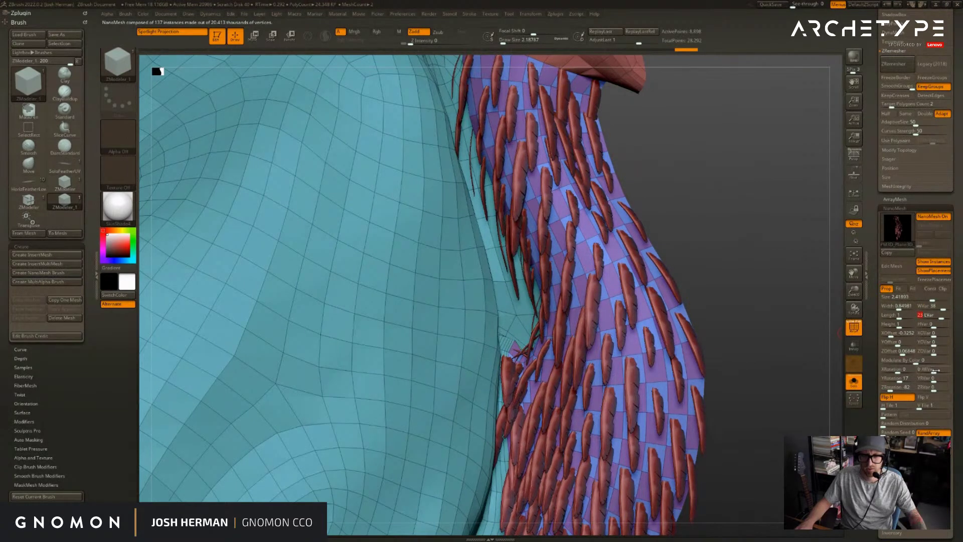
drag(938, 370, 936, 378)
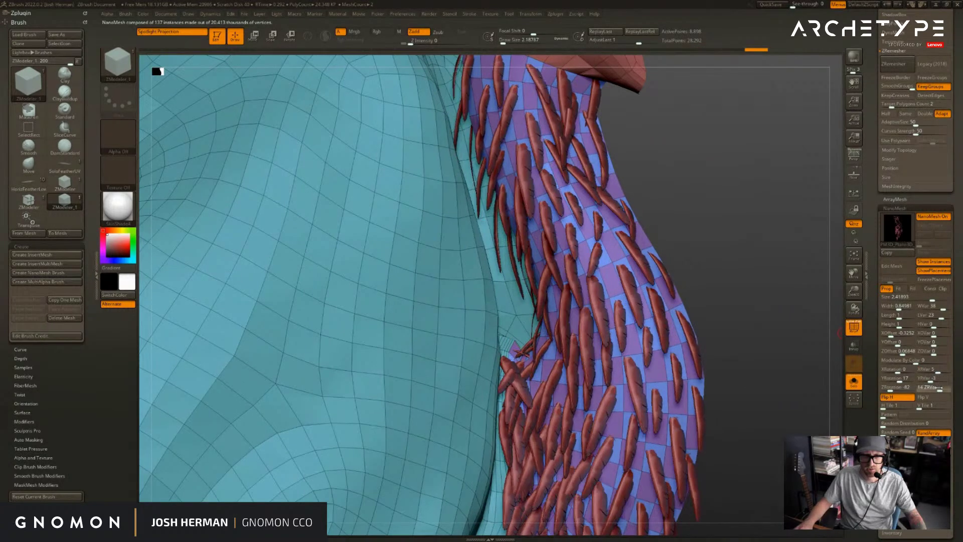
drag(939, 387, 931, 387)
drag(797, 251, 786, 347)
- Insert the feather NanoMesh on the remaining checker polygroup and set its size to about 1.04
click(555, 326)
drag(689, 455, 772, 352)
mouse_move(914, 299)
mouse_down()
mouse_move(929, 299)
mouse_move(922, 309)
mouse_up()
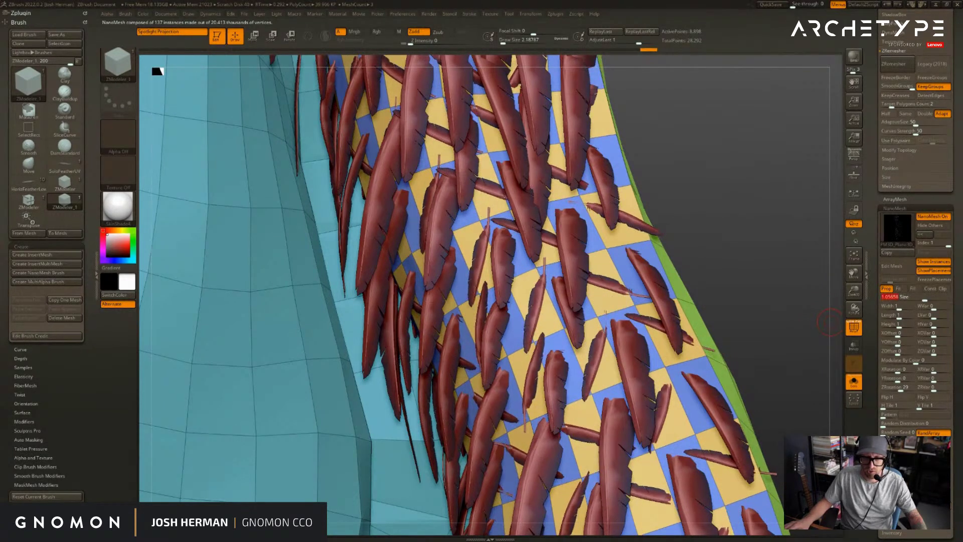
drag(800, 355, 825, 359)
scroll(944, 402, down, 5)
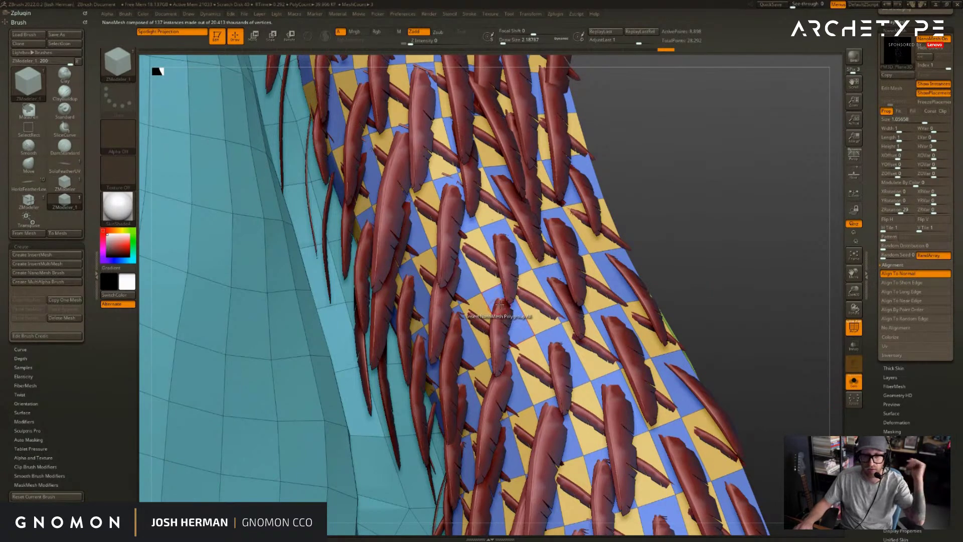
drag(724, 247, 770, 252)
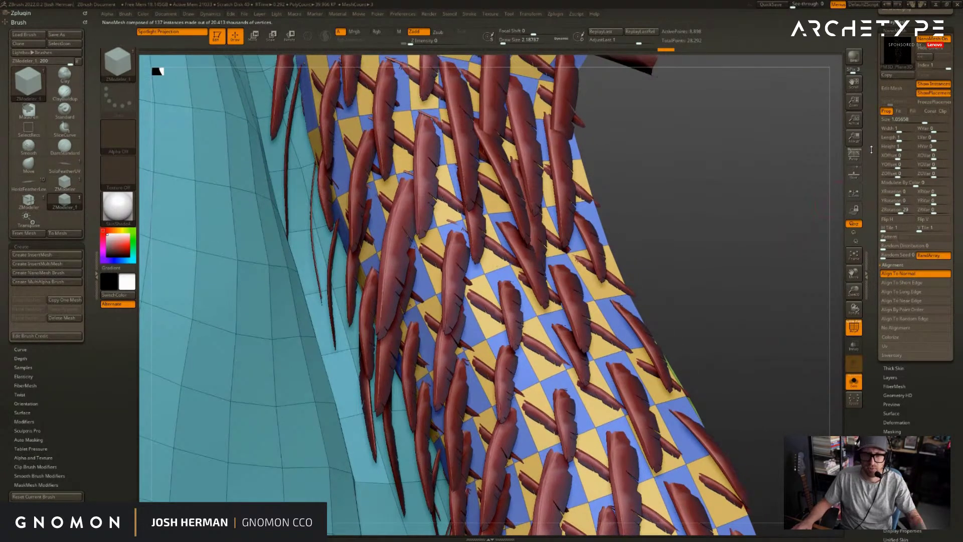
- Set the second feather set's width to about 1.33, flip it horizontally and set its Z rotation to -77
drag(886, 129, 902, 137)
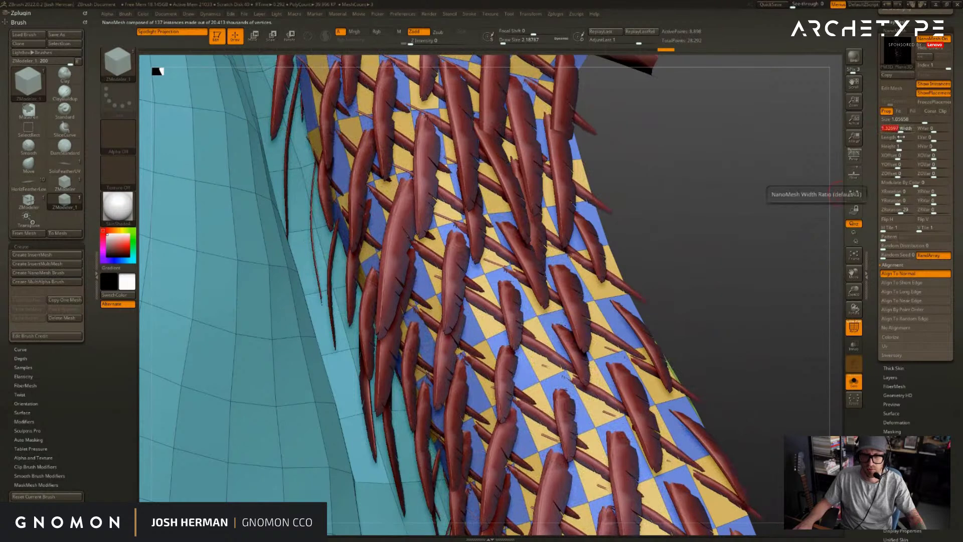
click(901, 221)
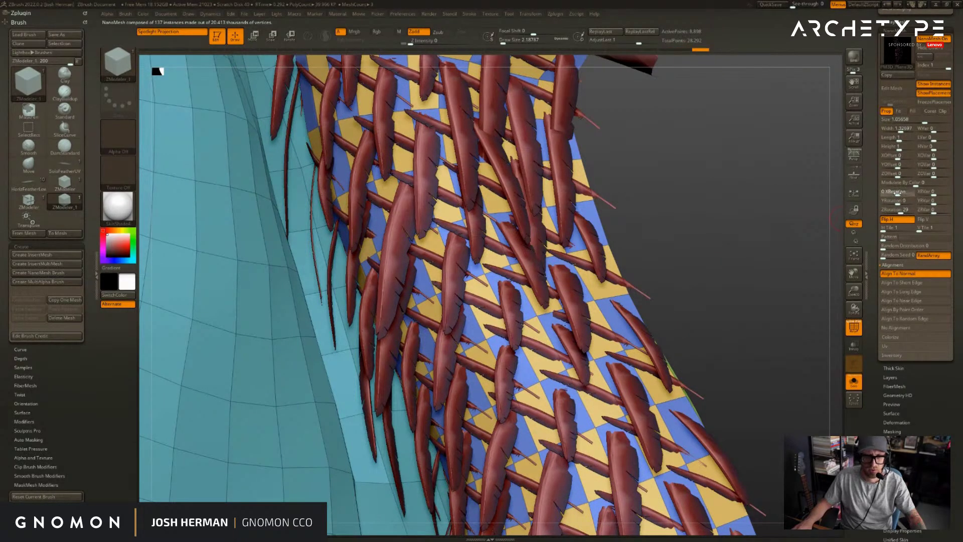
drag(902, 211, 888, 209)
drag(838, 219, 782, 230)
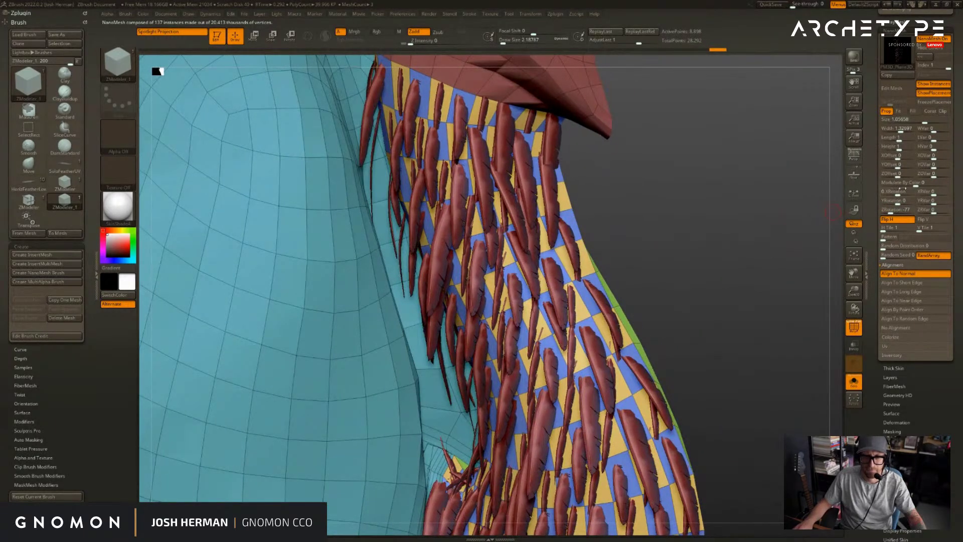
- Keep the second feather set's X rotation at 0 and set its length to about 3.51
drag(893, 191, 900, 192)
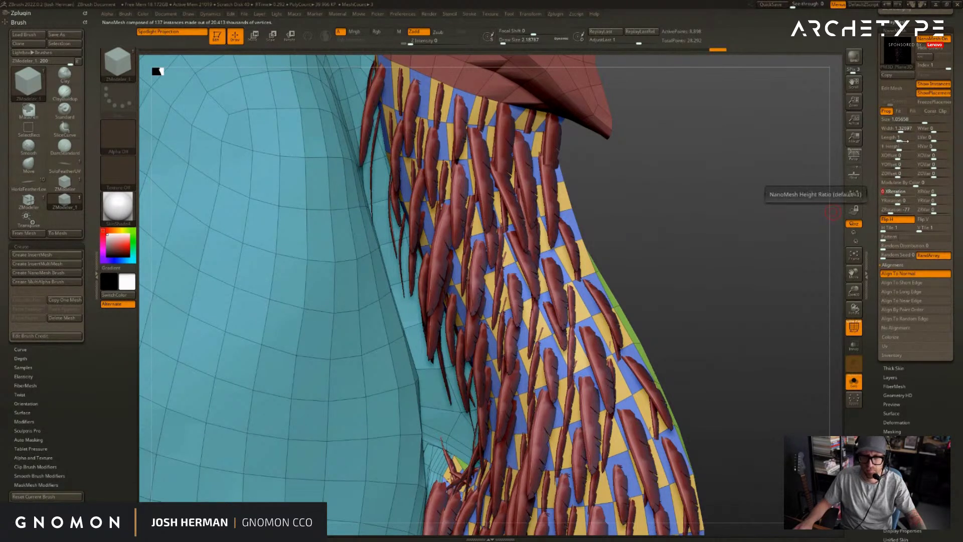
drag(886, 138, 909, 145)
drag(849, 209, 780, 195)
drag(818, 133, 809, 154)
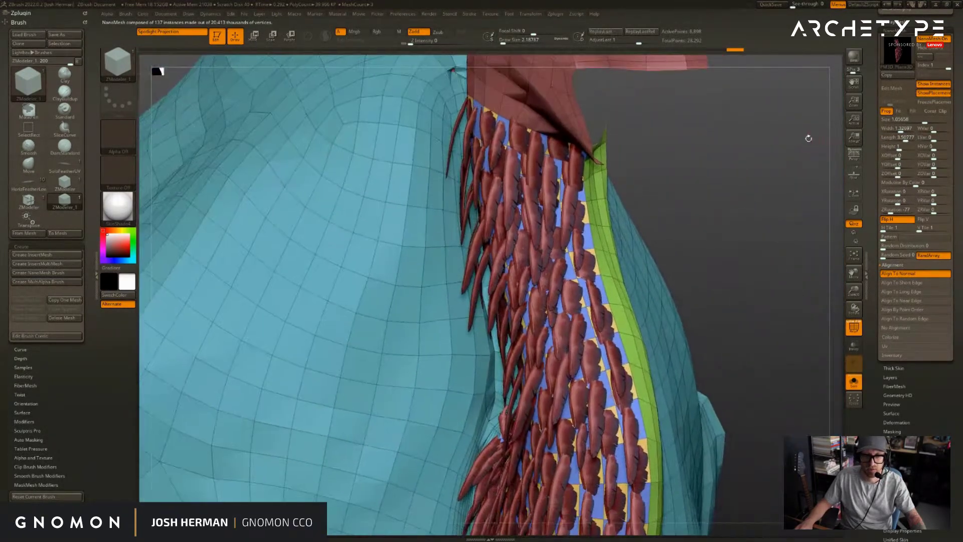
- Tilt the second feather set with X and Y rotation and set its Y rotation variation to 14
drag(923, 193, 944, 195)
drag(798, 210, 817, 231)
drag(898, 195, 940, 203)
drag(802, 190, 713, 188)
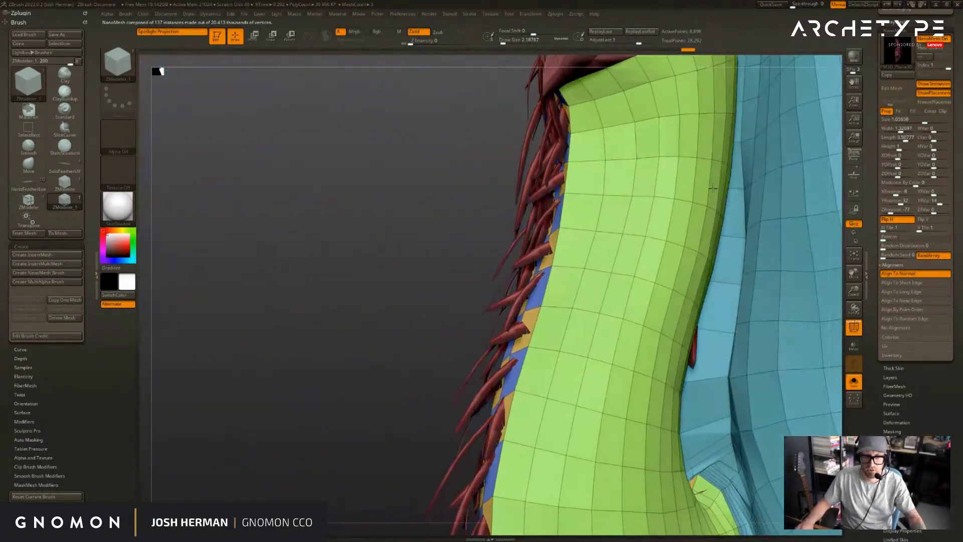
drag(441, 254, 559, 255)
- Show the other subtools and examine how the two feather layers cover the half neck
alt+drag(717, 281, 749, 228)
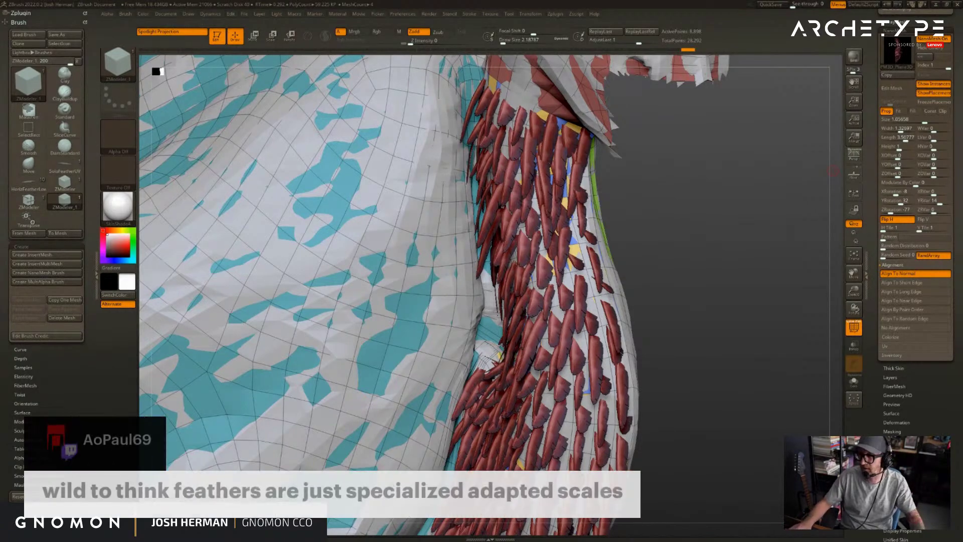
mouse_move(831, 288)
mouse_down()
mouse_move(764, 281)
mouse_move(830, 281)
mouse_up()
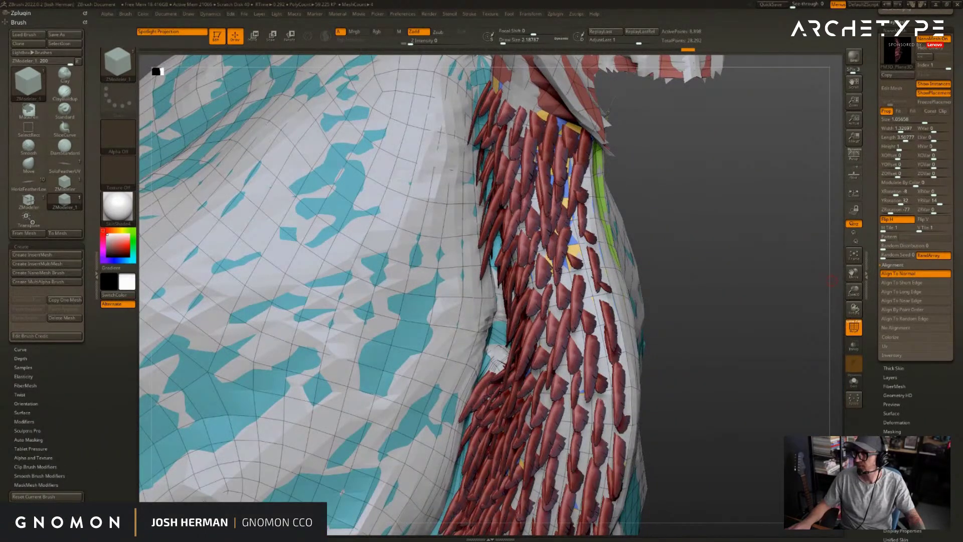
drag(775, 169, 777, 172)
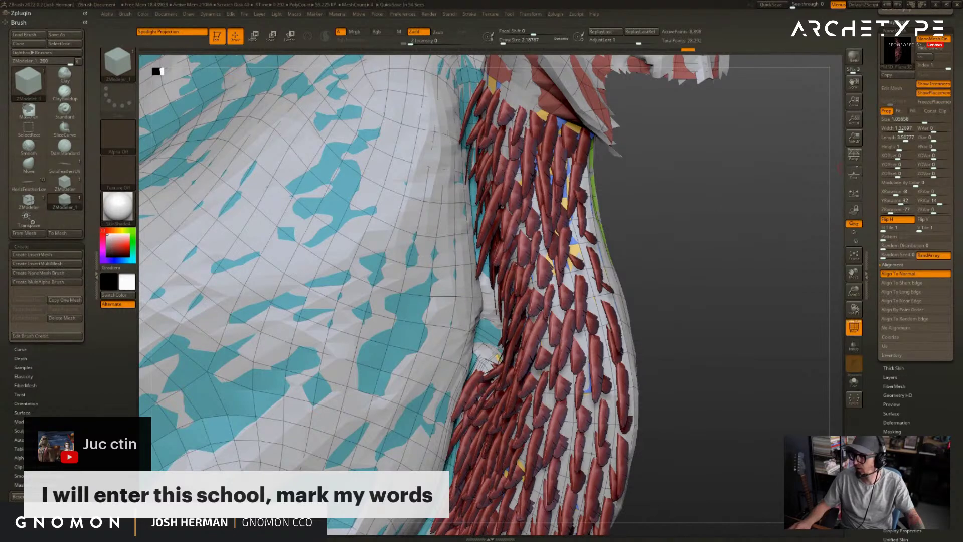
drag(627, 242, 738, 251)
alt+drag(665, 171, 657, 179)
- Increase the second feather set's height, set its X offset to about 0.25, and add height variation 20 and X offset variation 70
mouse_move(901, 149)
mouse_down()
mouse_move(910, 149)
mouse_move(906, 164)
mouse_up()
text(05)
key(Return)
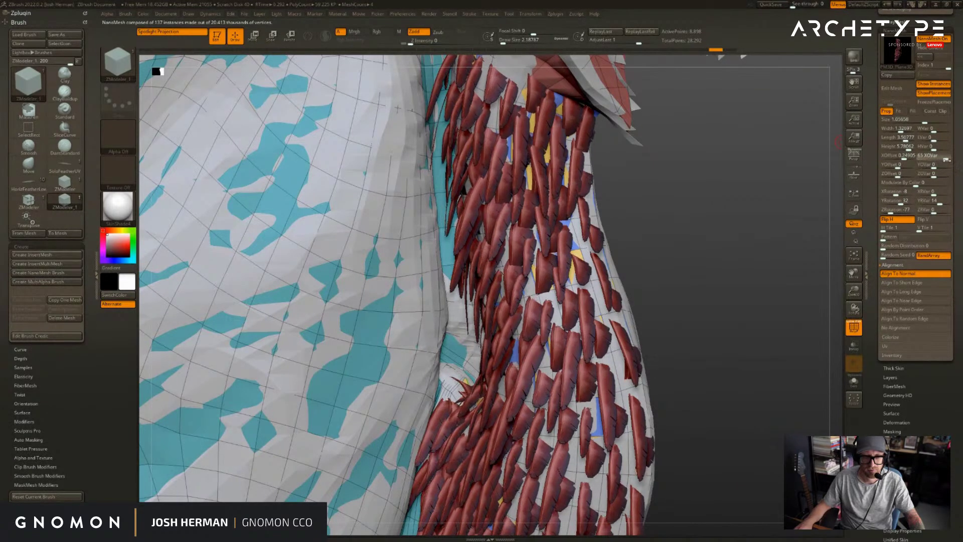
drag(939, 150, 941, 150)
- Convert the second feather NanoMesh set to real geometry with One To Mesh
drag(755, 227, 812, 329)
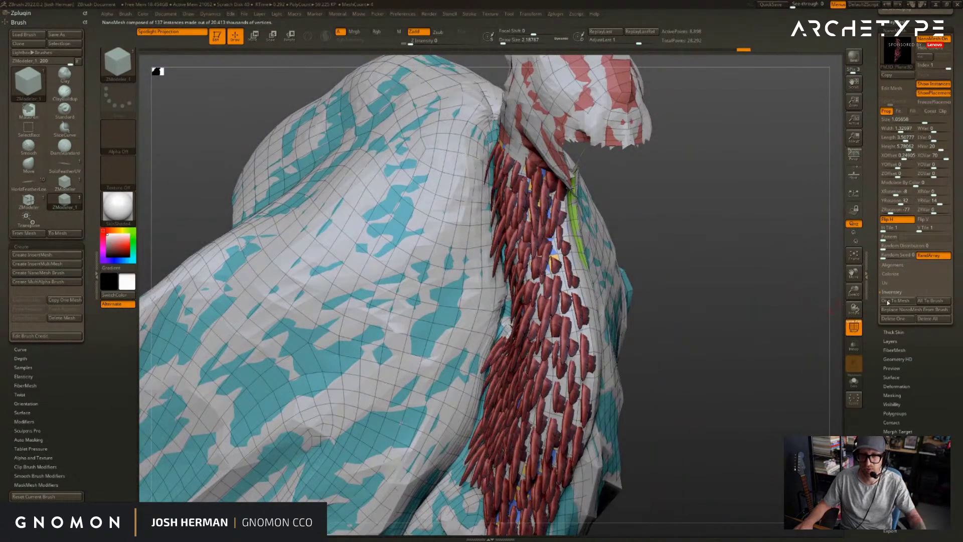
click(887, 300)
mouse_move(716, 276)
mouse_down()
mouse_move(742, 264)
mouse_move(776, 266)
mouse_move(816, 309)
mouse_move(805, 288)
mouse_up()
- Choose the Move brush and make the denser bird body subtool, Female2, active
key(b)
key(m)
key(v)
alt+click(567, 169)
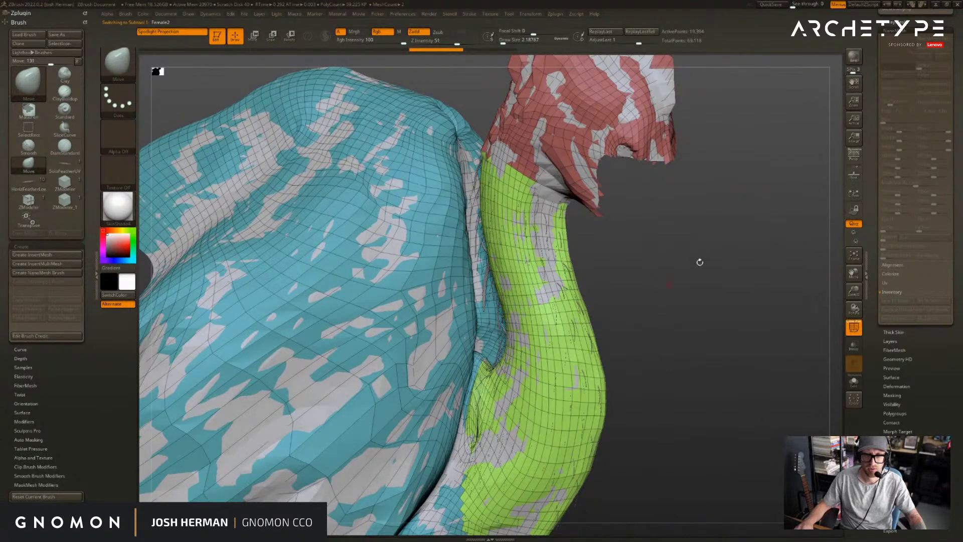
- Compare the Female2 and Female3 subtools, leaving the checker-grouped Female3 active
drag(877, 122, 883, 501)
drag(887, 151, 893, 451)
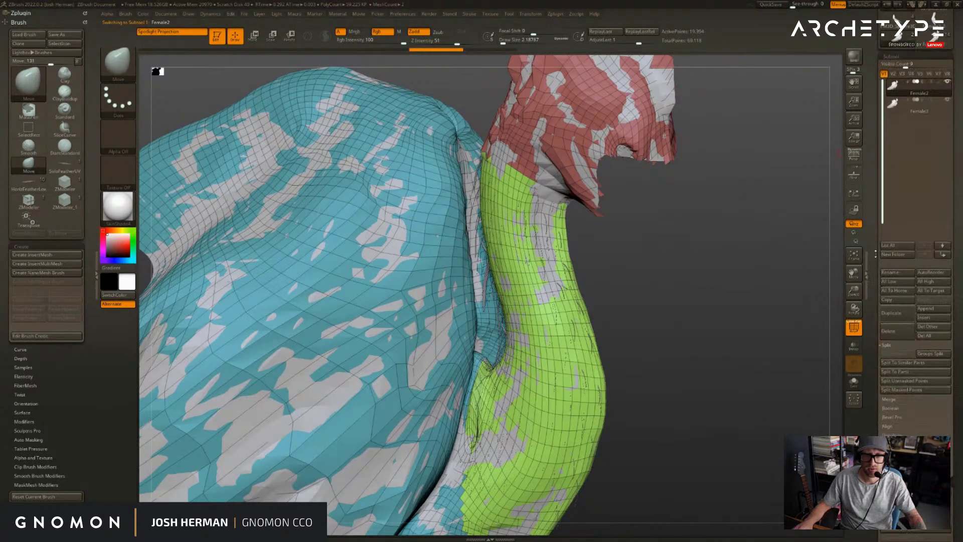
drag(898, 127, 899, 213)
mouse_move(896, 184)
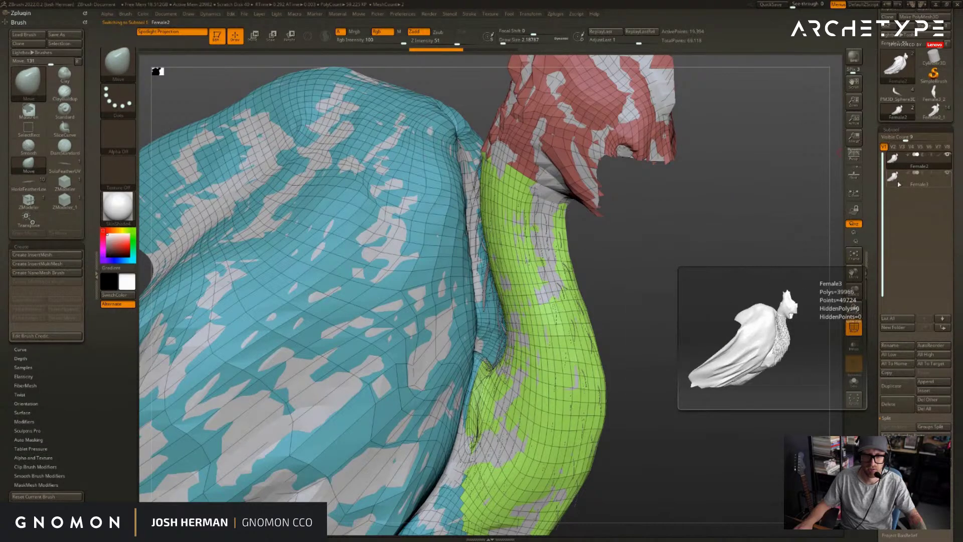
click(897, 184)
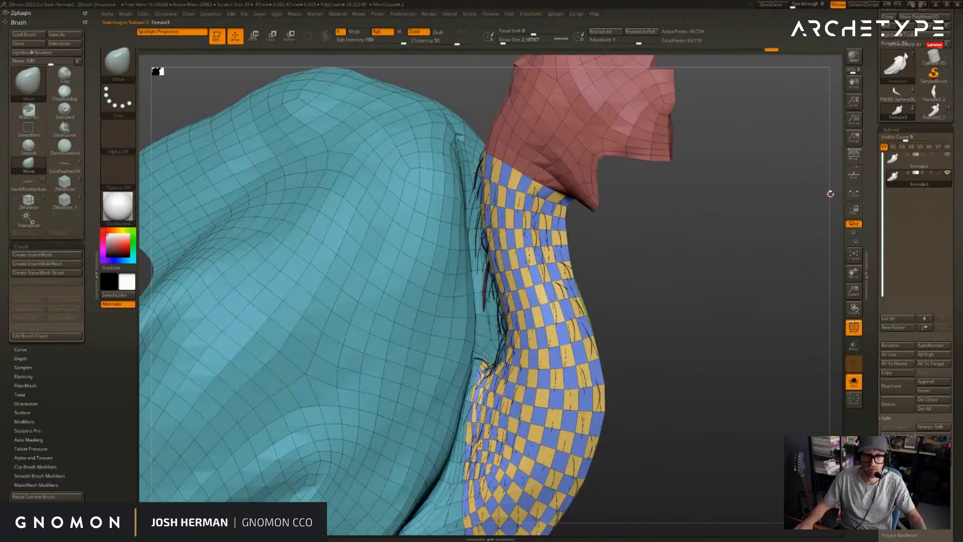
click(894, 161)
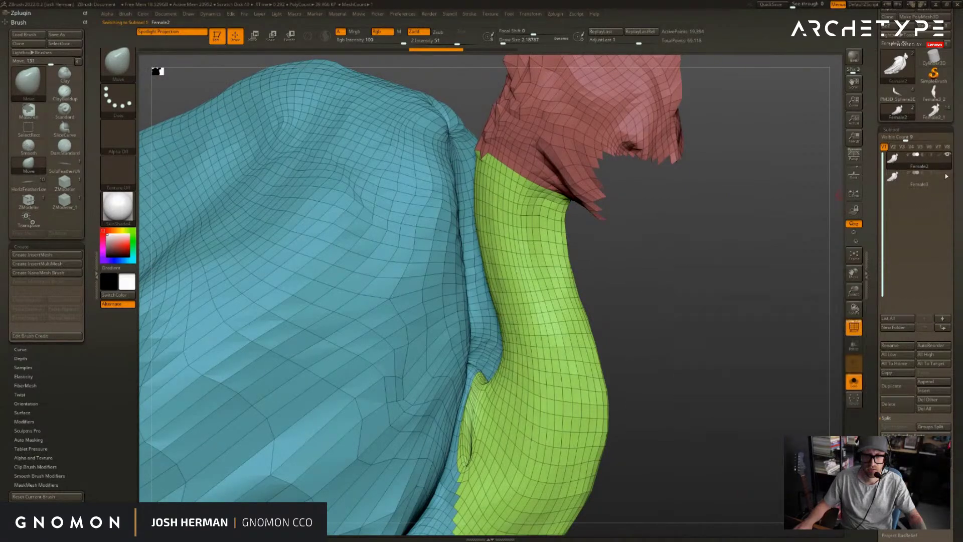
drag(830, 185, 884, 179)
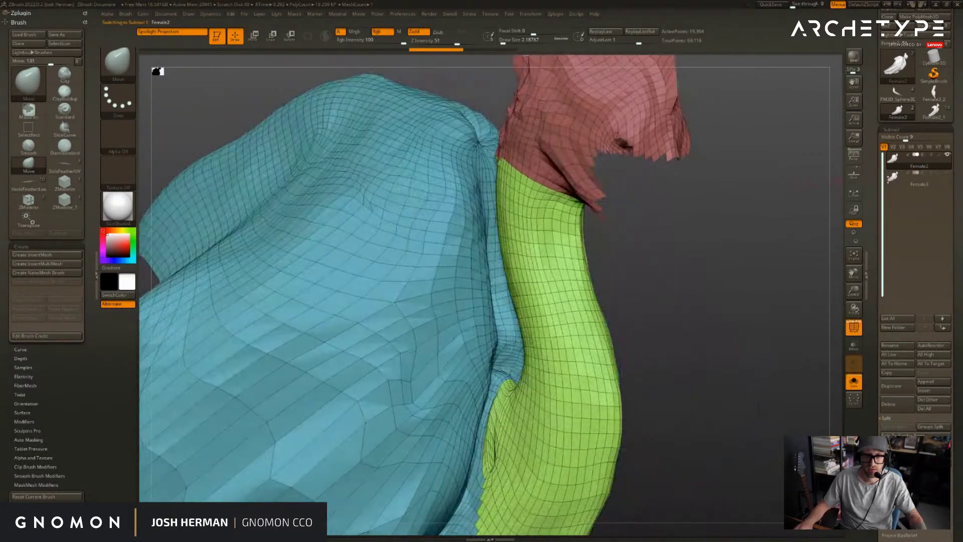
click(894, 179)
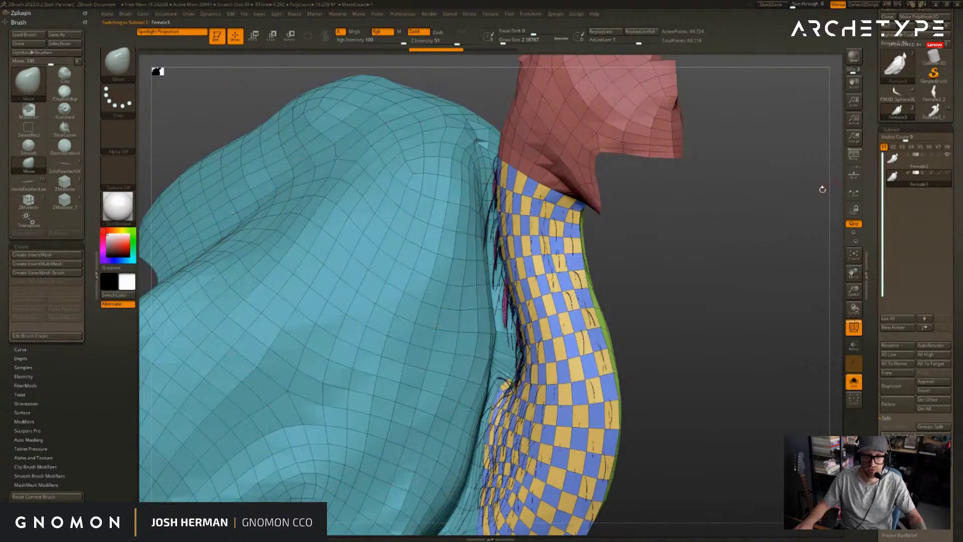
mouse_move(821, 206)
mouse_down()
mouse_move(852, 201)
mouse_move(784, 197)
mouse_move(785, 207)
mouse_up()
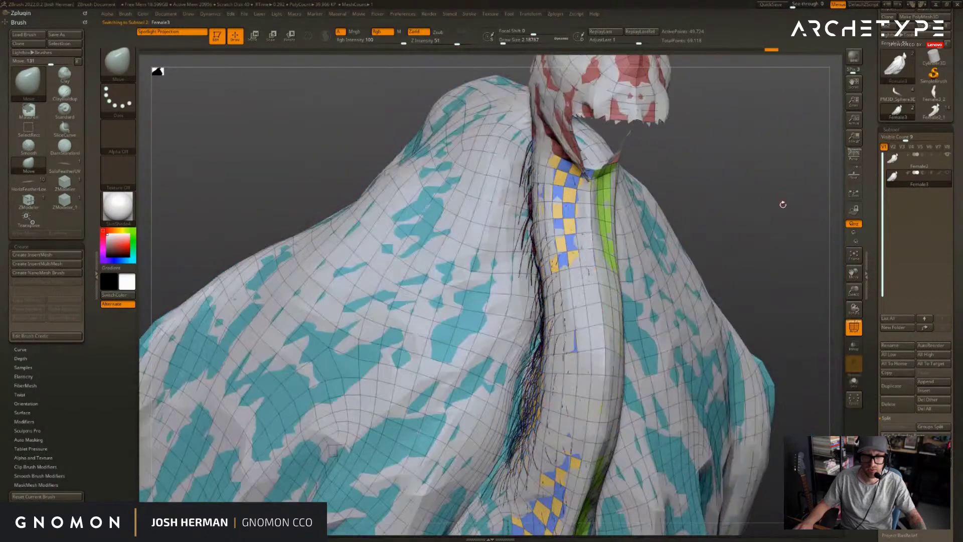
- Isolate the converted feather geometry of Female3 by hiding the body and neck polygroups
drag(871, 206, 872, 78)
mouse_move(822, 168)
mouse_down()
mouse_move(767, 171)
mouse_move(823, 176)
mouse_up()
alt+drag(753, 210, 648, 281)
ctrl+shift+click(497, 251)
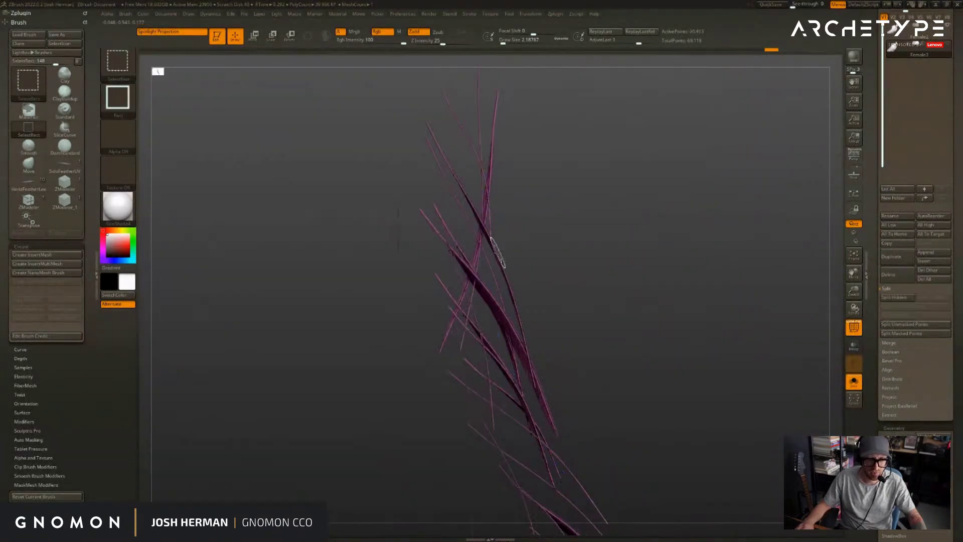
ctrl+shift+click(510, 234)
ctrl+shift+click(480, 216)
mouse_move(669, 233)
ctrl+shift+mouse_down()
mouse_move(713, 266)
mouse_move(700, 252)
mouse_move(716, 211)
mouse_move(841, 286)
ctrl+shift+mouse_up()
- Turn on double-sided display for the isolated feathers and hide the polyframe
drag(869, 336, 864, 239)
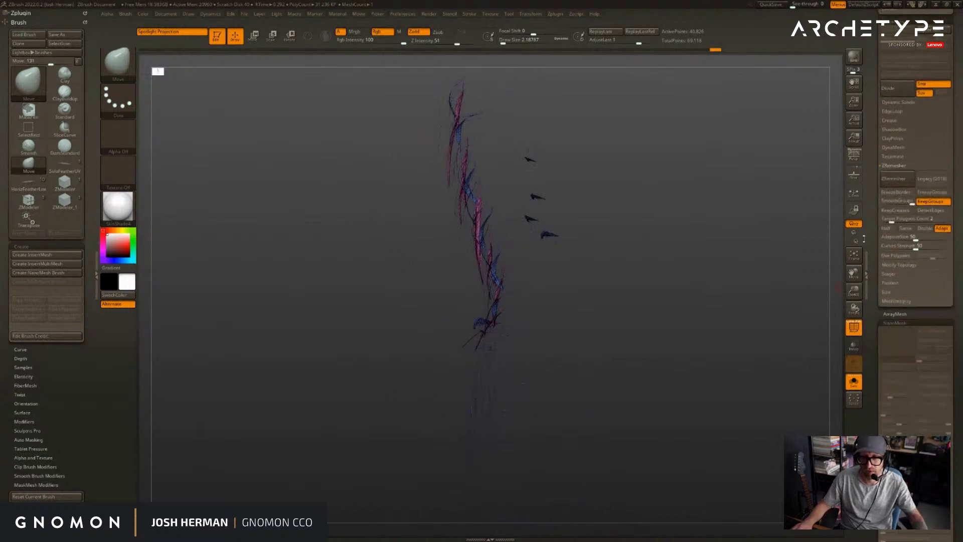
drag(877, 307, 887, 214)
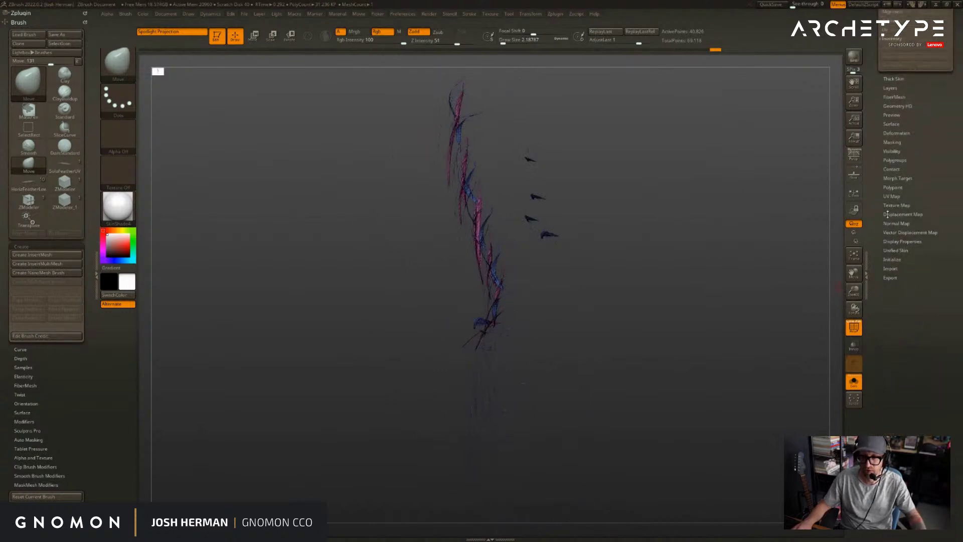
click(897, 241)
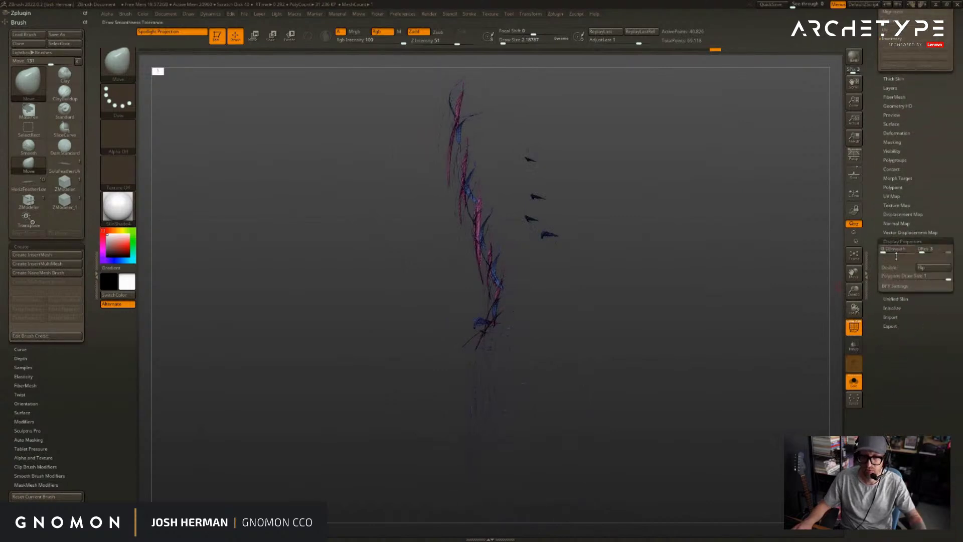
click(906, 269)
mouse_move(748, 236)
mouse_down()
mouse_move(775, 239)
mouse_move(725, 226)
mouse_move(738, 238)
mouse_up()
drag(923, 173, 936, 190)
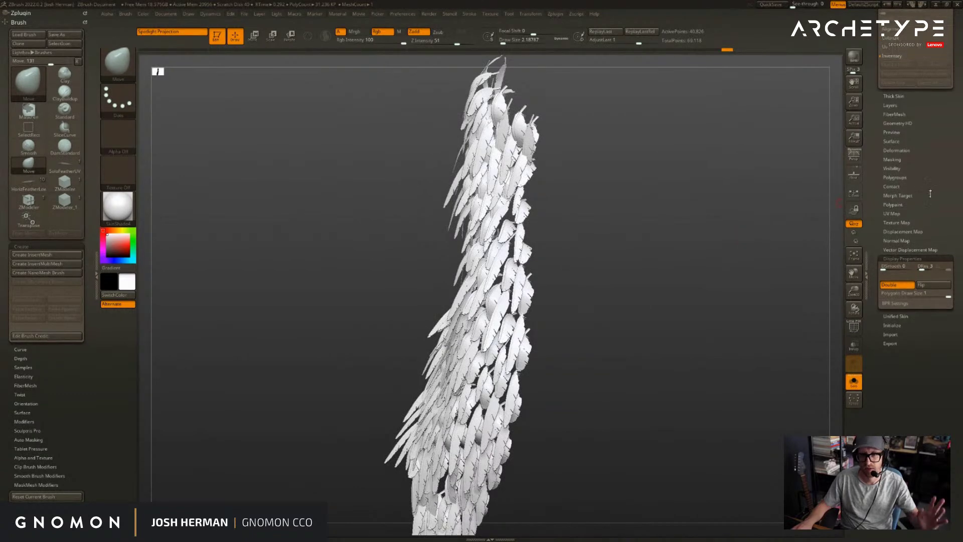
- Look up the texture choices for the feathers and switch to the PM3D_Sphere3D tool, activating its textured feather subtool
click(895, 223)
click(898, 240)
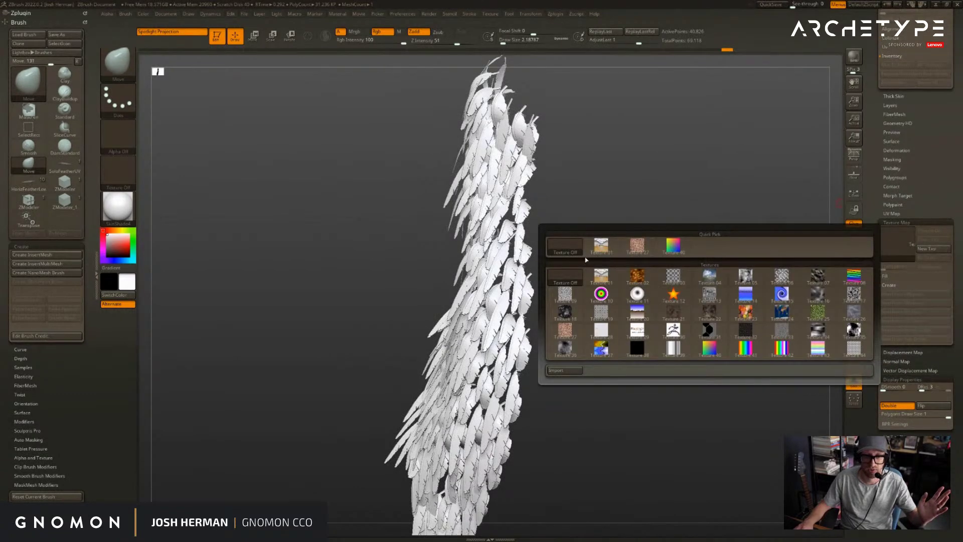
drag(929, 198, 928, 370)
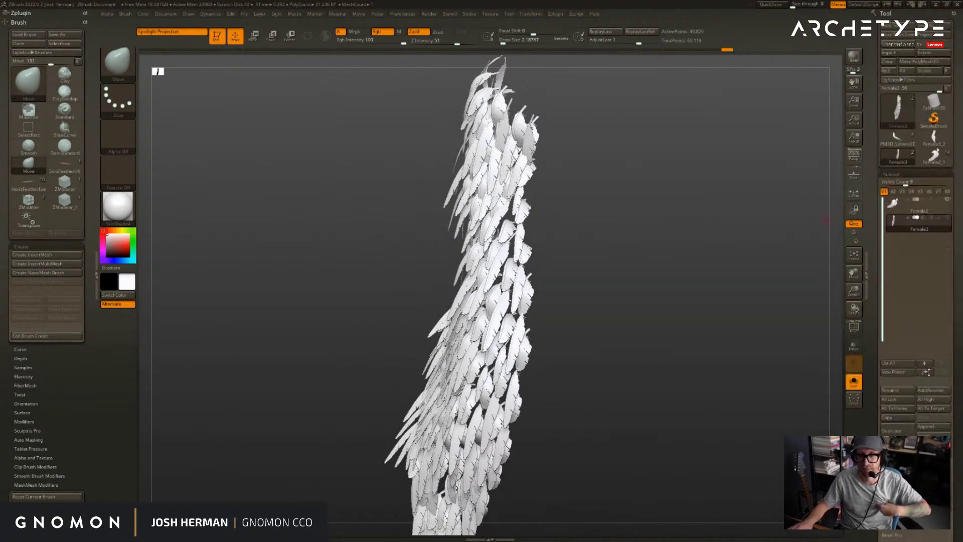
click(896, 138)
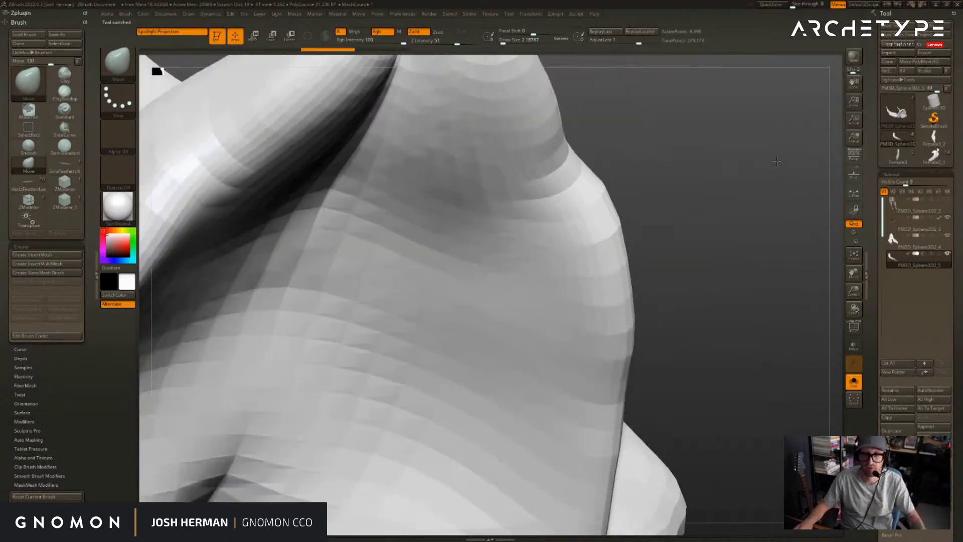
drag(776, 161, 872, 214)
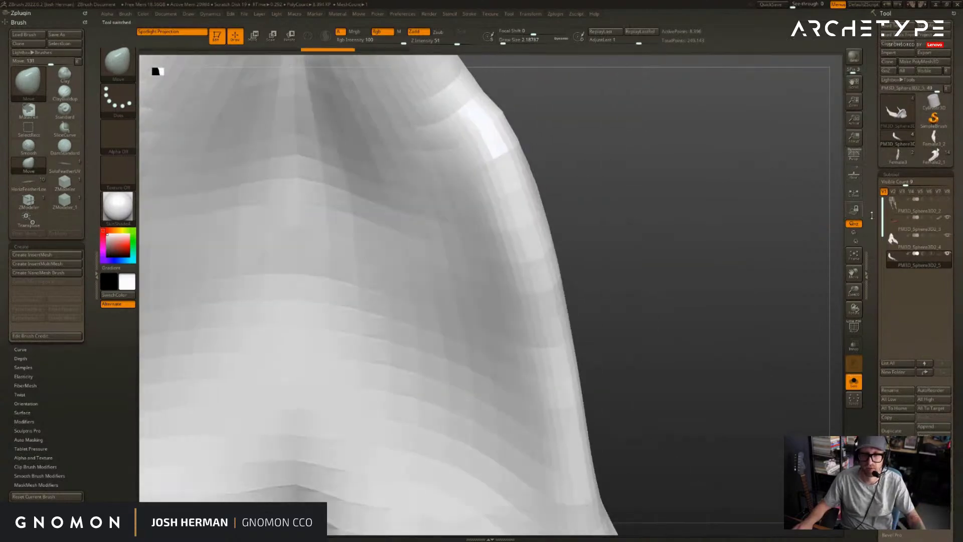
click(898, 229)
mouse_move(874, 314)
mouse_down()
mouse_move(915, 159)
mouse_move(896, 222)
mouse_move(895, 183)
mouse_move(928, 278)
mouse_move(928, 367)
mouse_up()
click(929, 200)
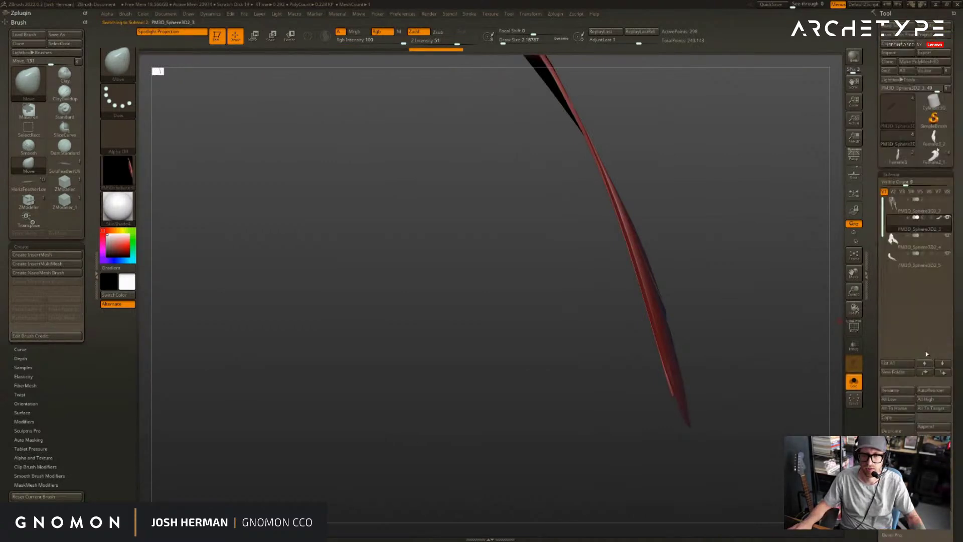
- Return to the Female3 tool and try to apply the red feather texture to the neck feathers
click(934, 164)
click(901, 159)
drag(755, 205, 782, 215)
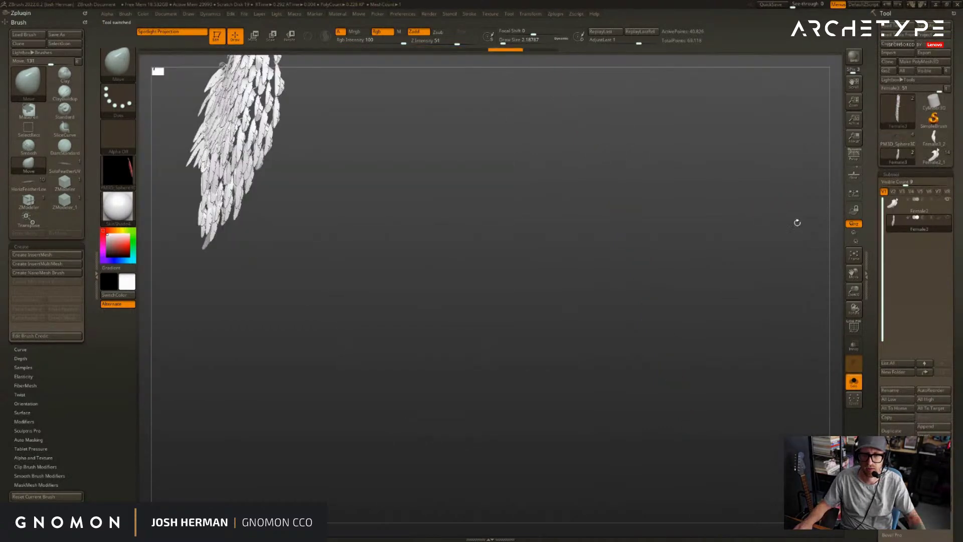
scroll(878, 293, down, 10)
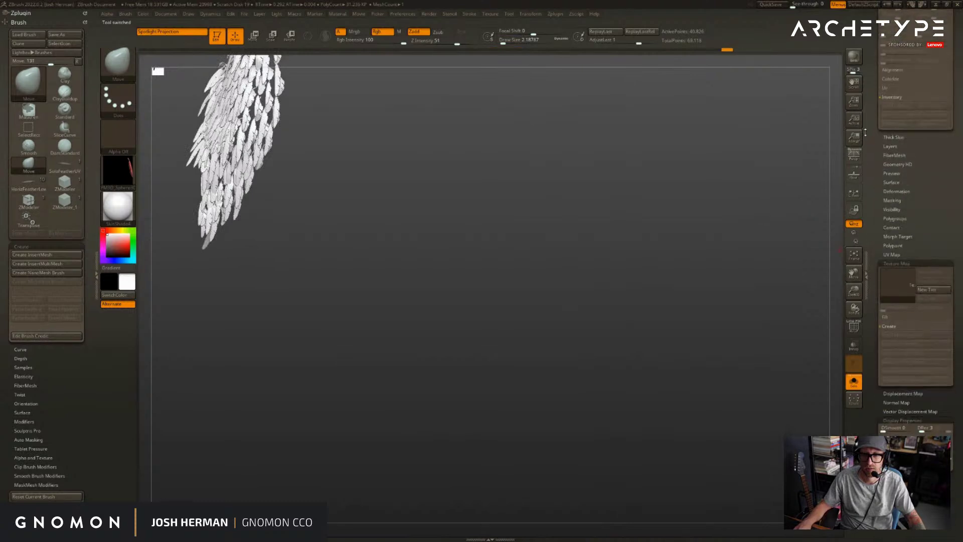
click(901, 282)
click(662, 284)
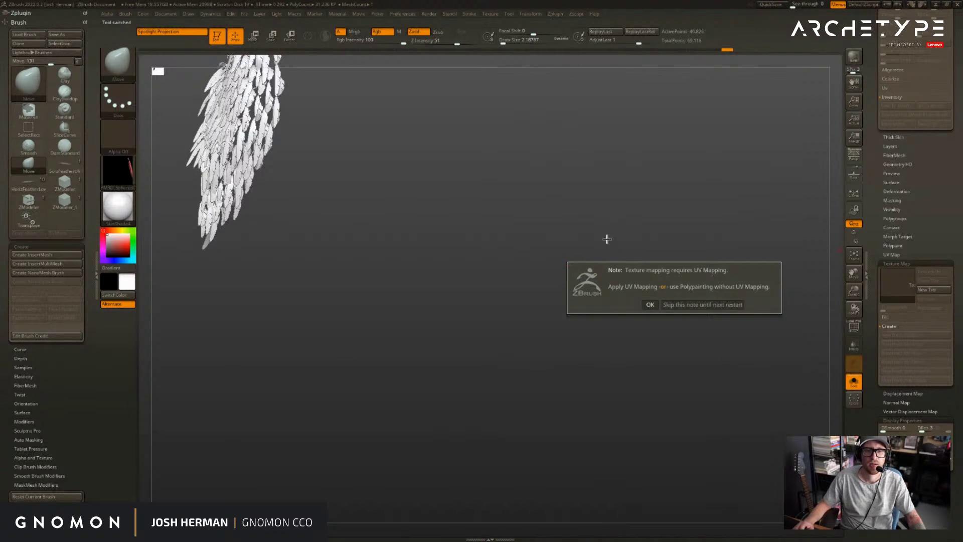
click(647, 304)
drag(645, 301, 739, 298)
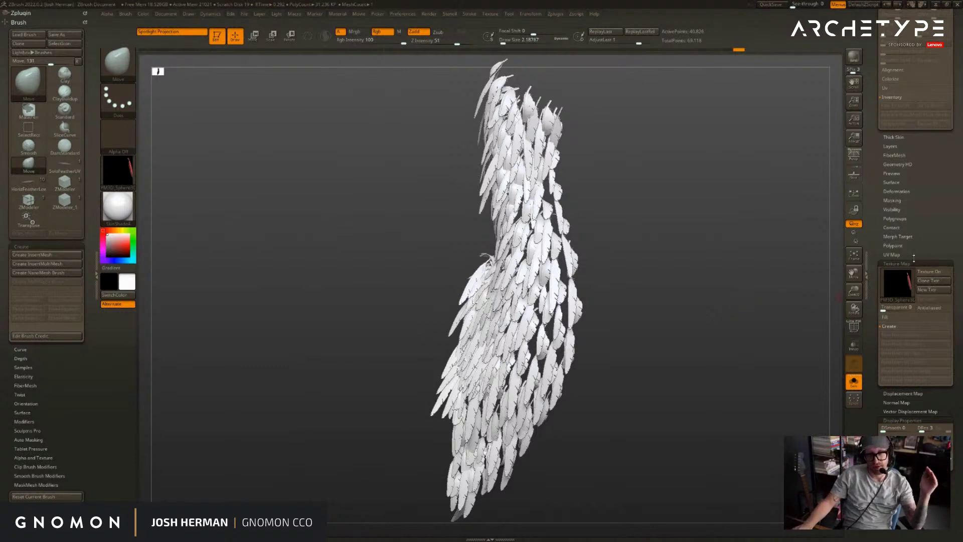
- Set the feathers' texture map to Texture Off
click(897, 283)
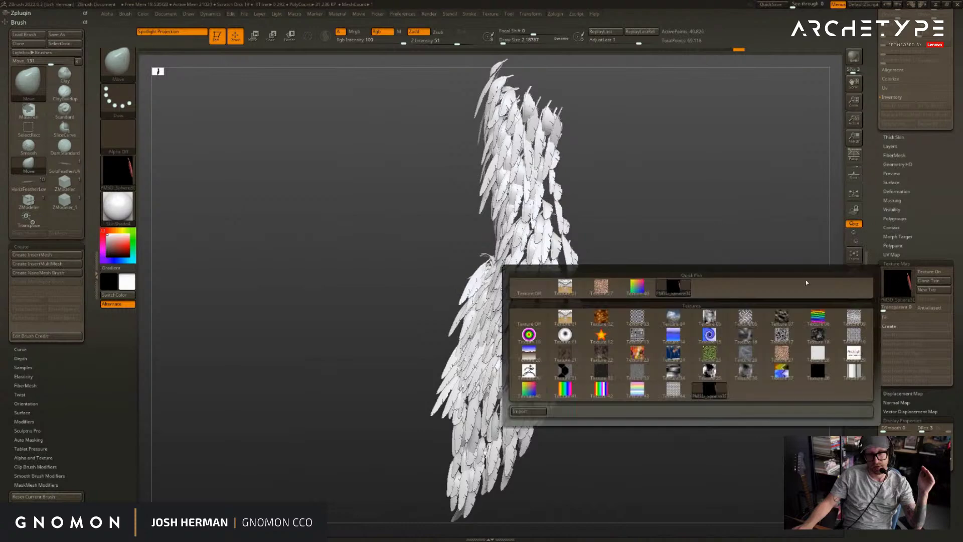
click(531, 285)
drag(951, 221, 952, 384)
mouse_move(892, 145)
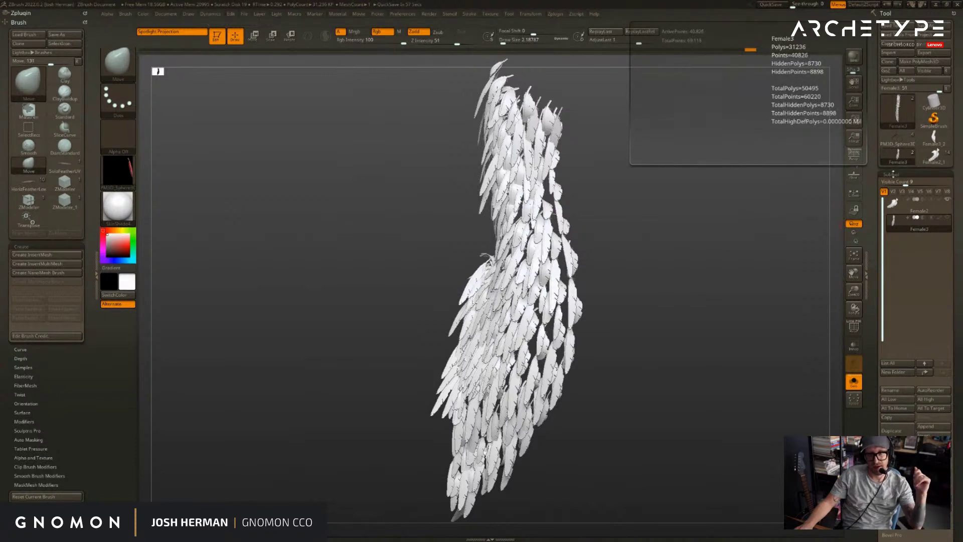
- Unhide the rest of Female3 and examine the feathered neck together with the whole bird
mouse_move(797, 221)
mouse_down()
mouse_move(769, 214)
mouse_move(760, 200)
mouse_move(760, 208)
mouse_up()
ctrl+shift+click(761, 214)
key(ctrl+shift)
mouse_move(769, 233)
alt+mouse_down()
mouse_move(782, 376)
mouse_move(746, 189)
mouse_move(735, 199)
alt+mouse_up()
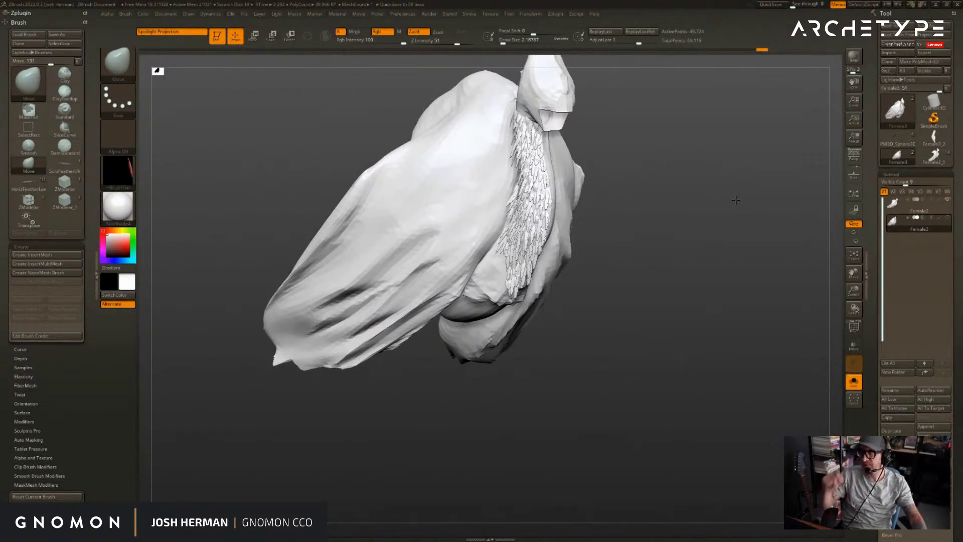
drag(727, 146, 717, 210)
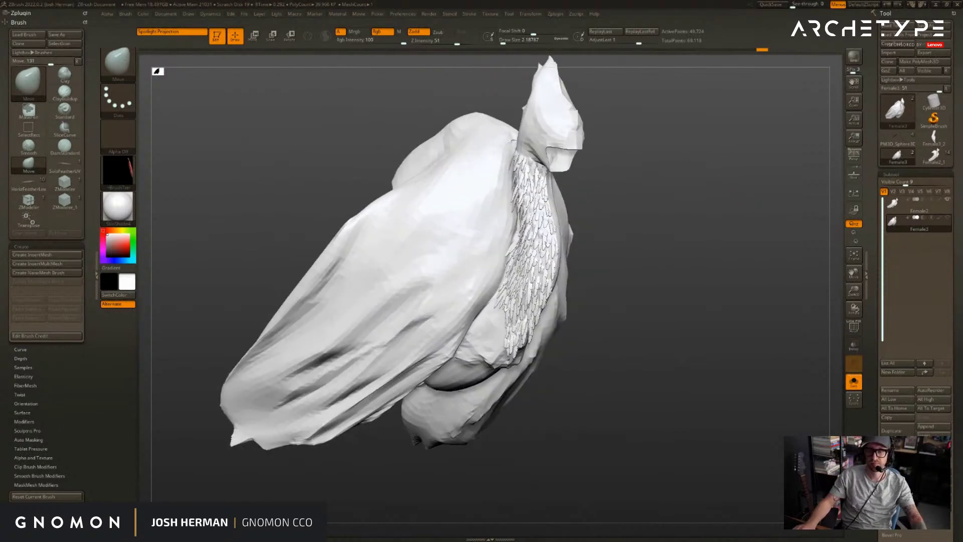
mouse_move(669, 242)
mouse_down()
mouse_move(694, 255)
mouse_move(727, 224)
mouse_move(703, 178)
mouse_move(796, 183)
mouse_up()
- Isolate the feathers and separate them from the hidden body with Split Hidden, showing the other subtools again
key(ctrl+shift)
ctrl+shift+click(560, 235)
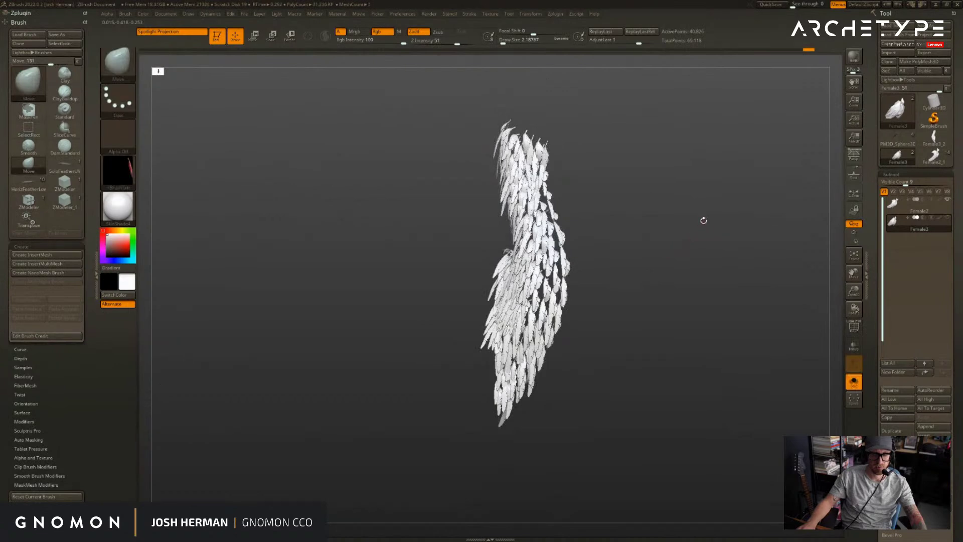
click(898, 472)
click(715, 271)
drag(714, 269, 720, 233)
click(723, 228)
click(742, 193)
alt+drag(744, 189, 595, 63)
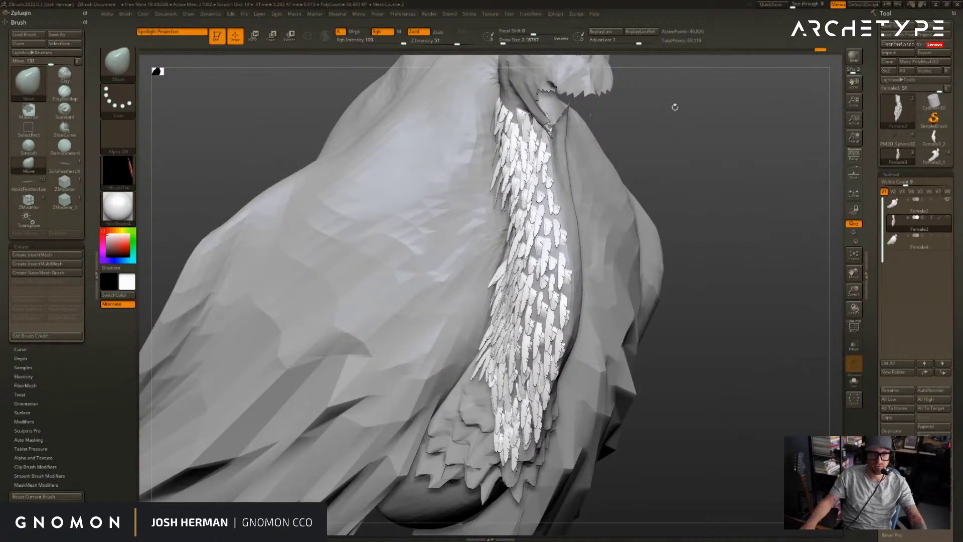
- Mirror the feathers onto the other half of the neck with Mirror And Weld
drag(876, 371, 864, 266)
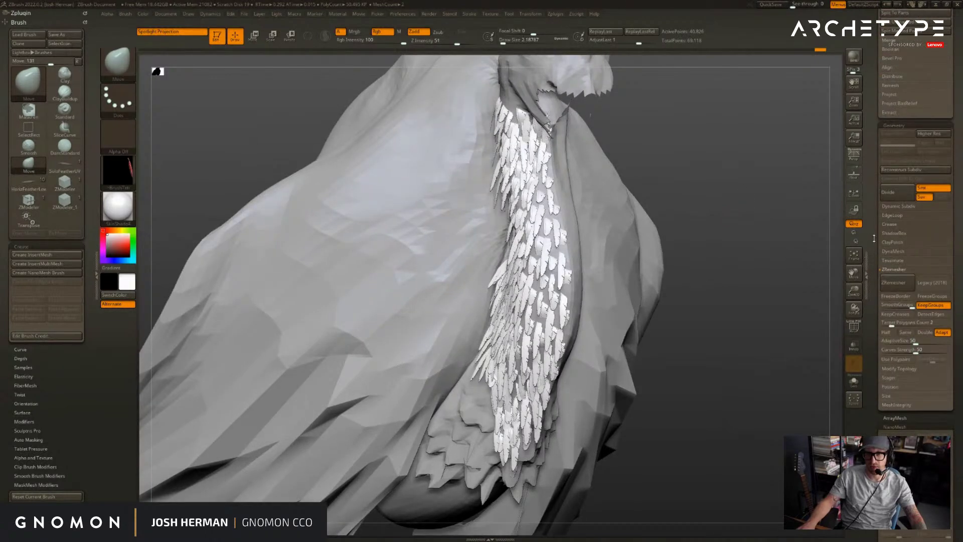
click(898, 370)
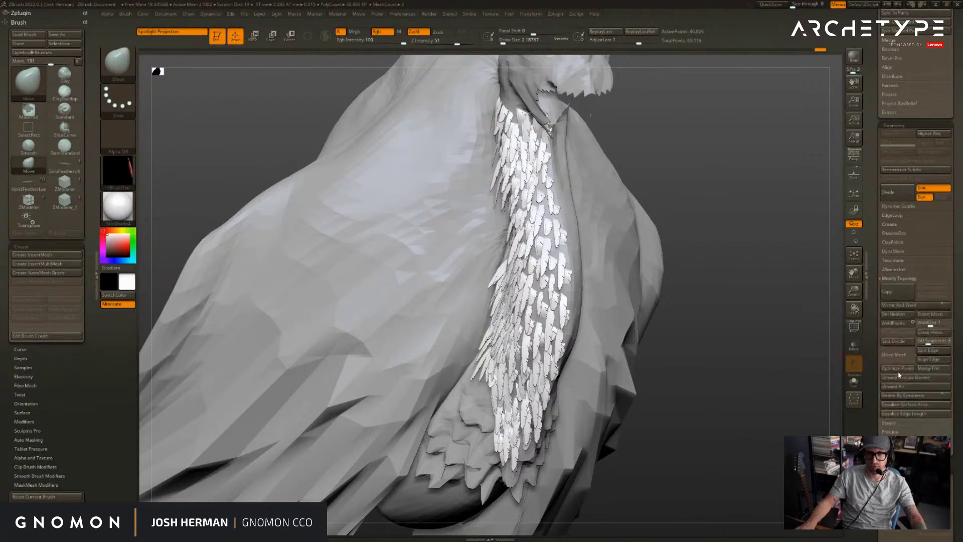
click(903, 306)
drag(785, 256, 763, 254)
drag(795, 172, 813, 232)
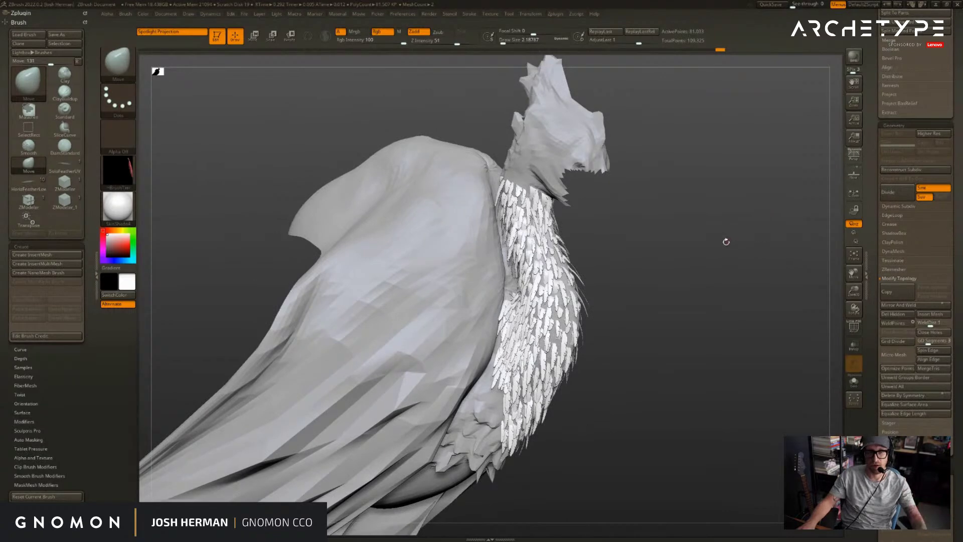
drag(725, 239, 721, 239)
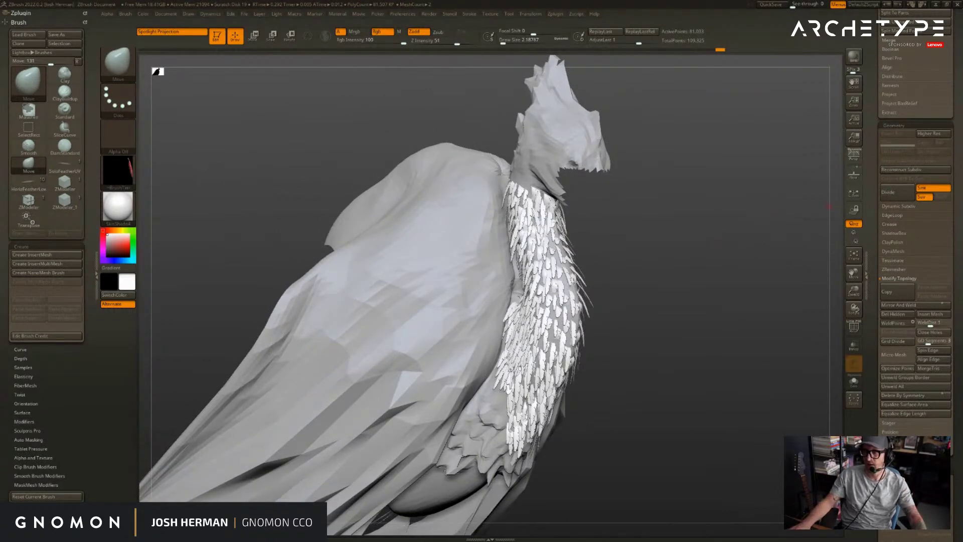
key(alt+Tab)
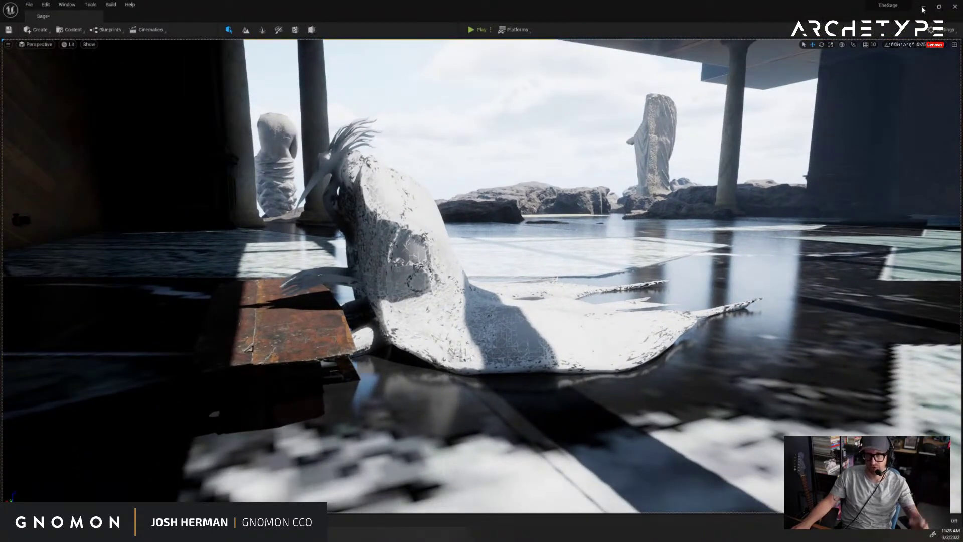
click(922, 8)
drag(742, 202, 767, 230)
- Make the split-off body subtool, Female4, active with its polyframe shown and hide Female2
drag(877, 129, 877, 416)
mouse_move(897, 193)
key(ctrl)
key(ctrl+Down)
click(897, 193)
drag(783, 206, 819, 191)
key(shift+f)
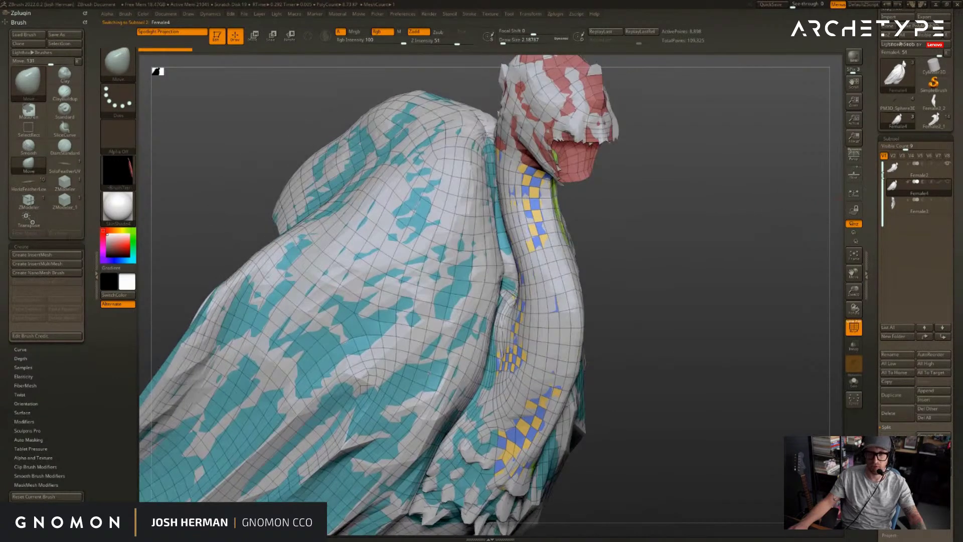
key(Up)
click(895, 184)
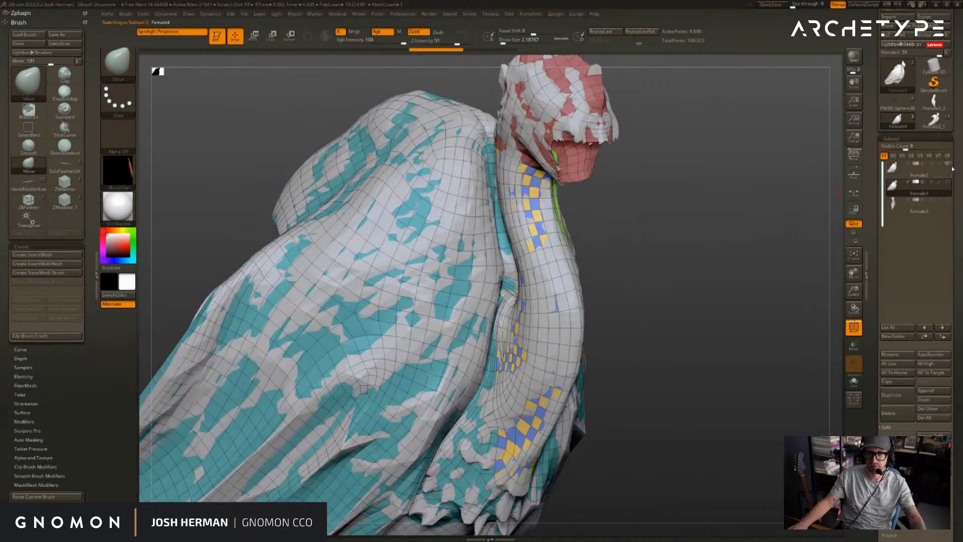
click(948, 164)
drag(797, 188, 765, 214)
- Open the body subtool's UV Map settings and examine the checkered neck up close
drag(872, 321, 864, 227)
drag(874, 293, 874, 177)
click(905, 195)
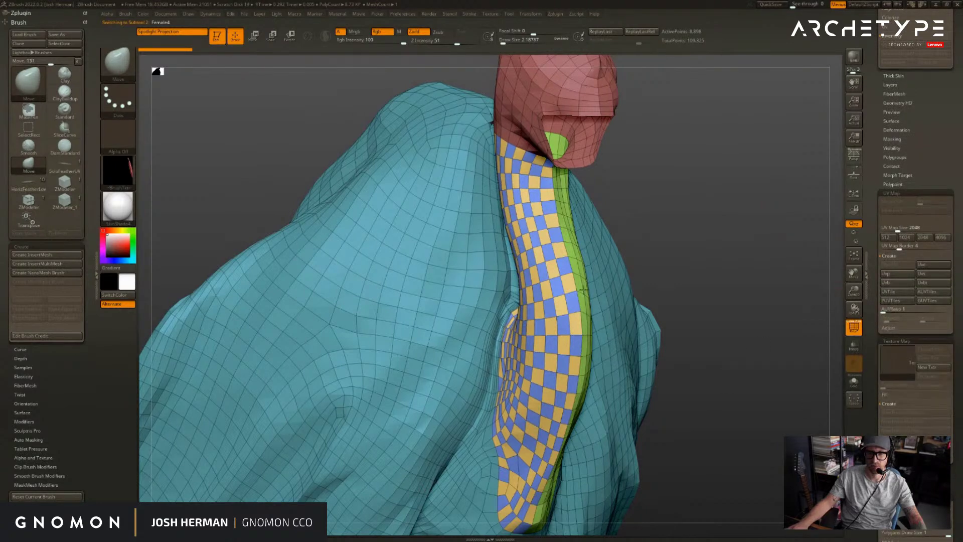
drag(751, 237, 756, 234)
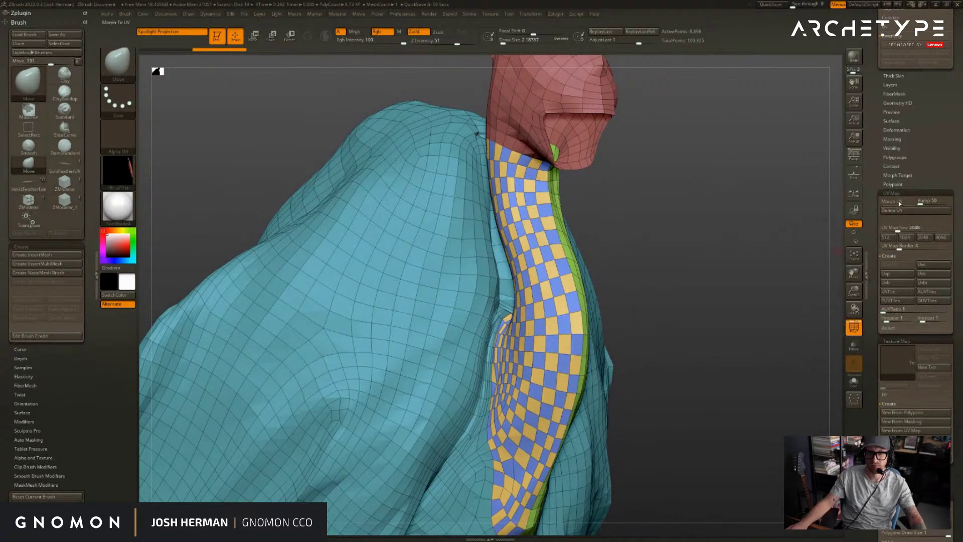
drag(686, 224, 658, 244)
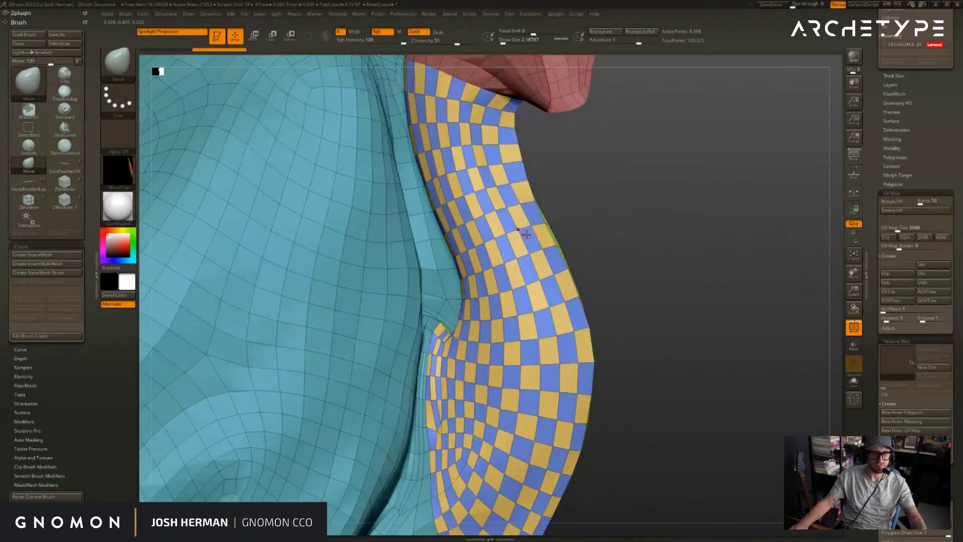
- Insert the feather NanoMesh across one checker polygroup of the neck with the ZModeler_1 brush
key(b)
key(z)
key(m)
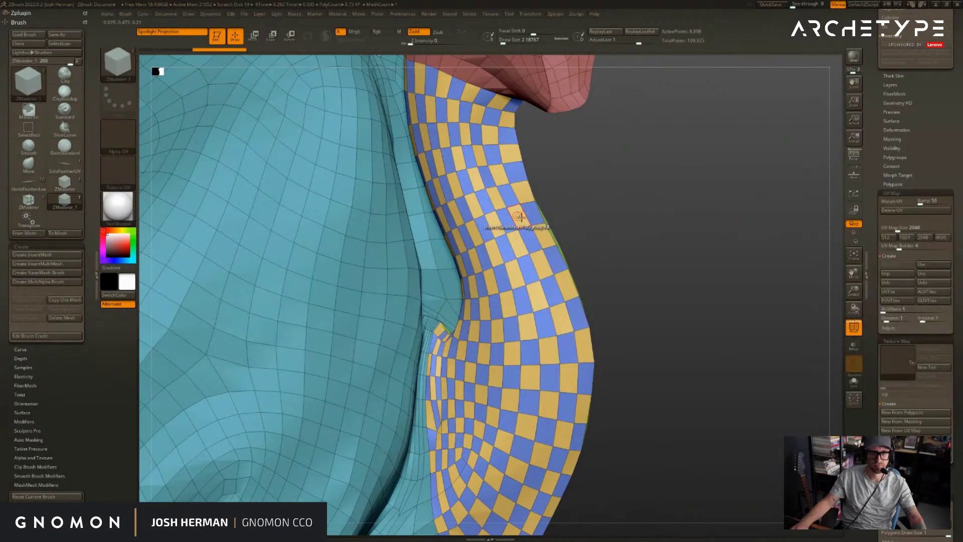
drag(658, 237, 700, 239)
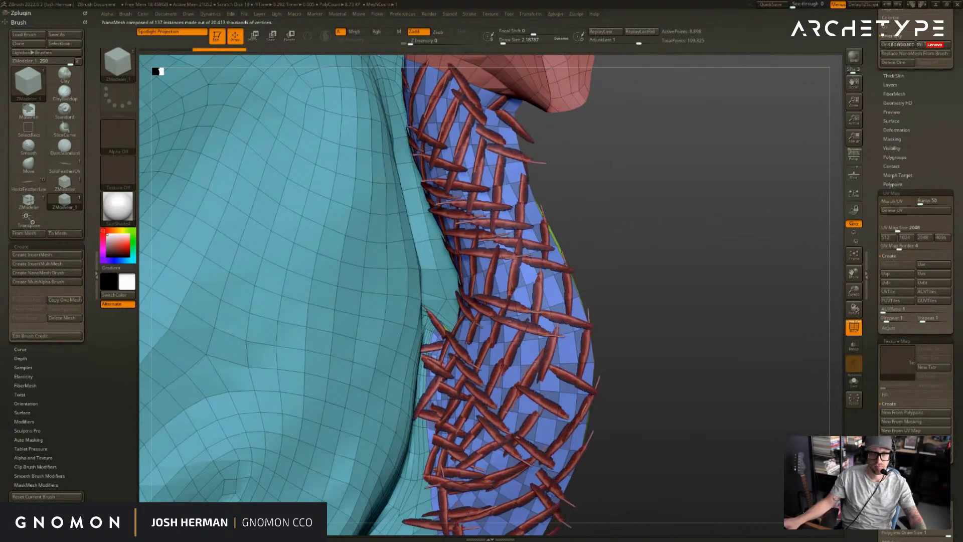
- Convert the neck's NanoMesh feathers to real geometry with One To Mesh
scroll(915, 167, down, 1)
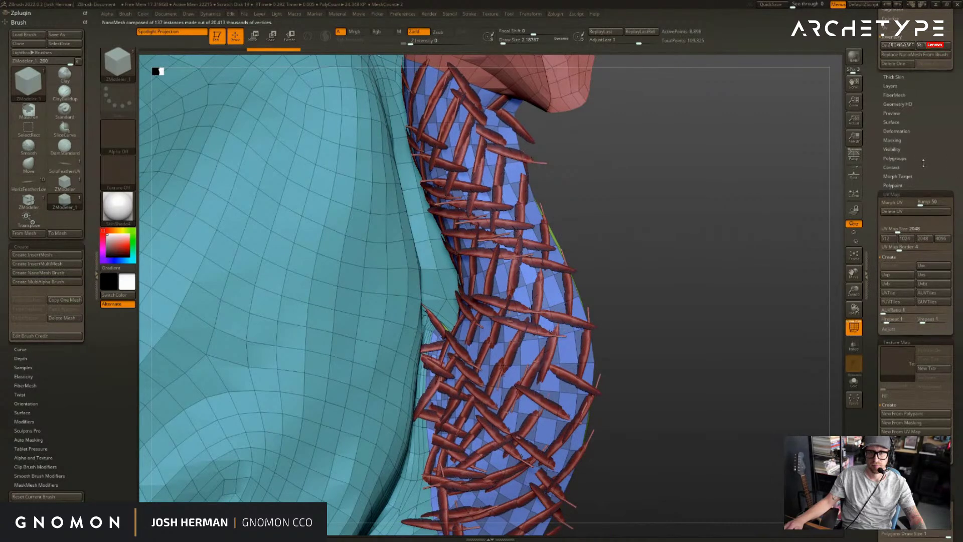
scroll(915, 142, up, 1)
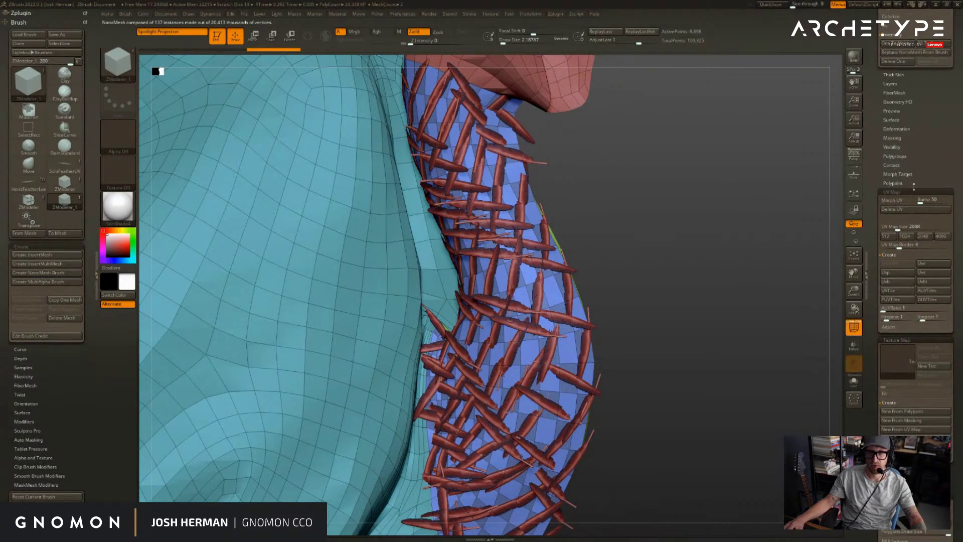
scroll(913, 185, up, 5)
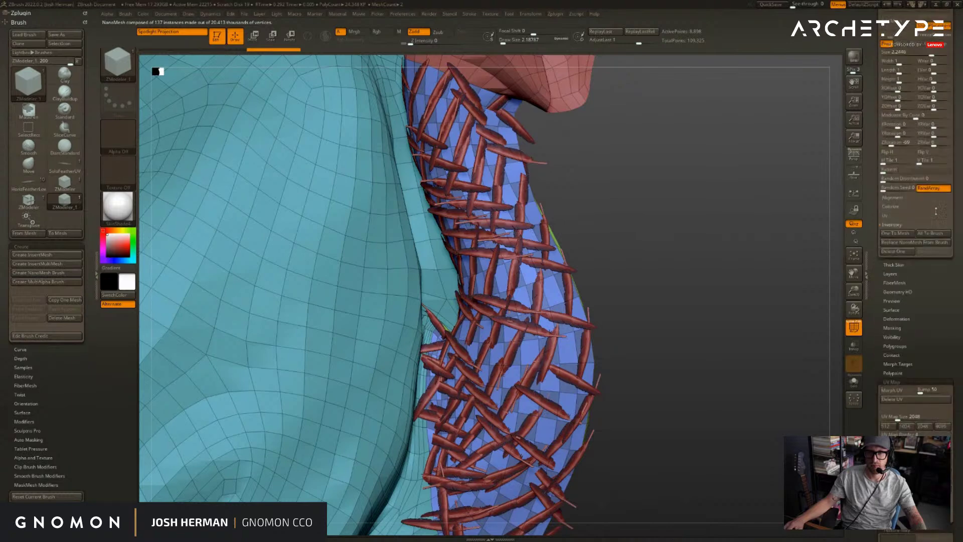
click(894, 236)
drag(649, 181, 568, 214)
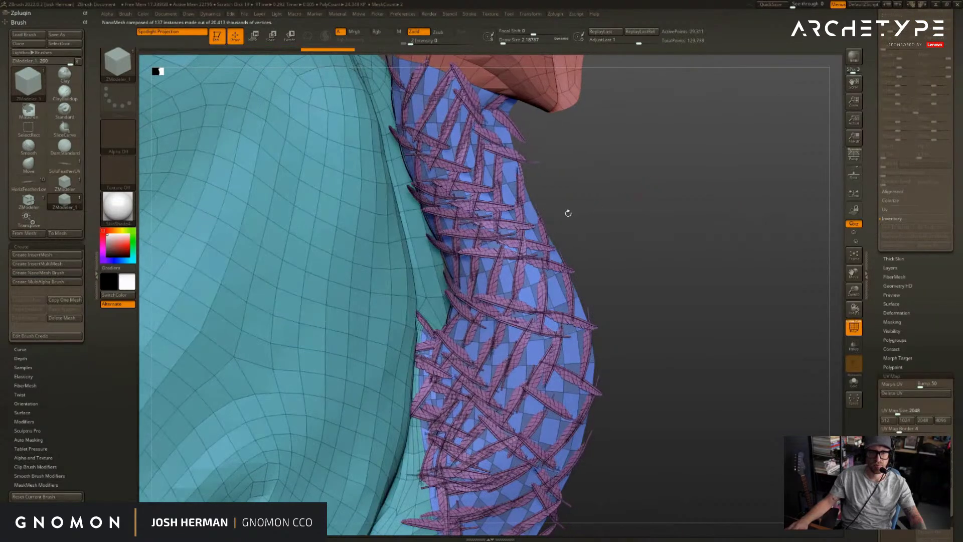
- Isolate the converted feathers and separate them from the hidden body with Split Hidden
ctrl+shift+click(529, 219)
drag(946, 321, 940, 424)
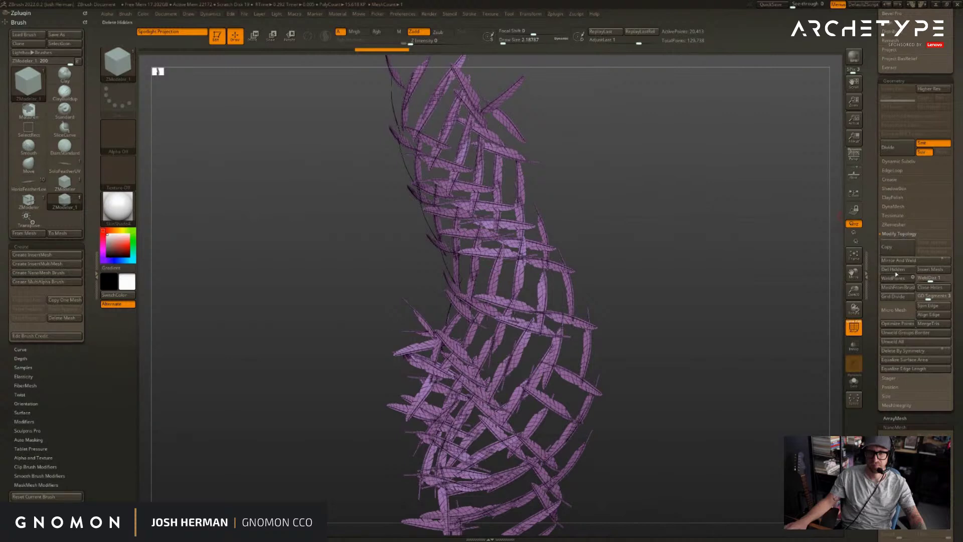
click(888, 79)
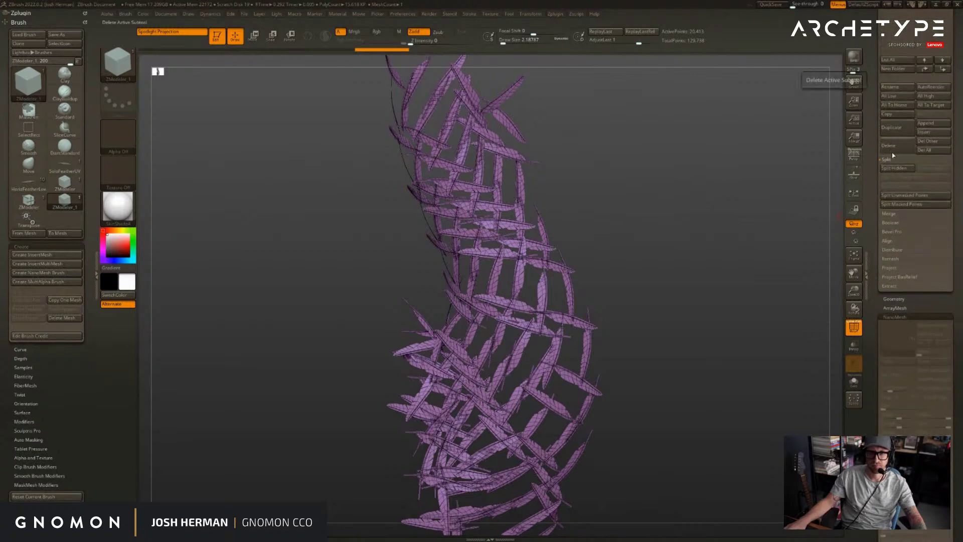
drag(783, 162, 772, 258)
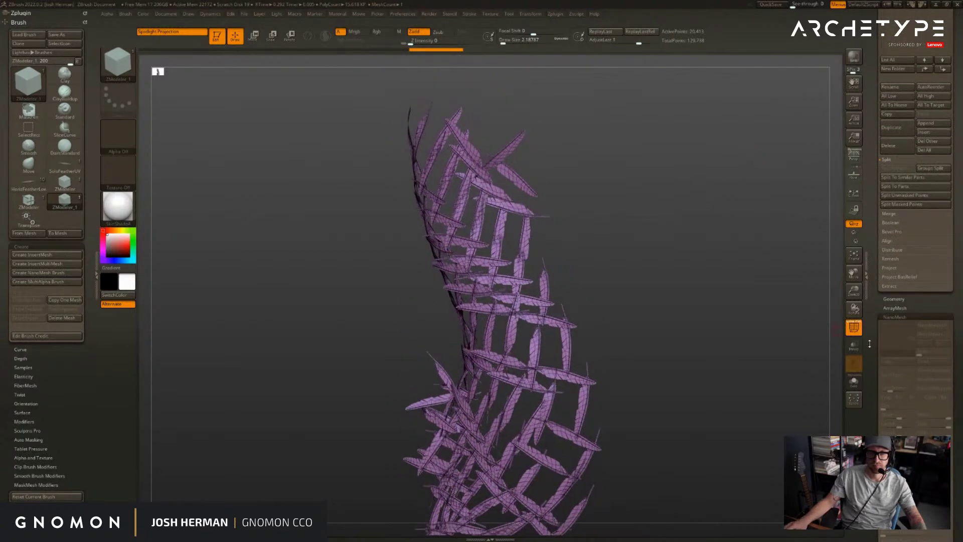
- Turn off the polyframe and assign the red feather texture to the split feathers' texture map
key(shift+f)
drag(870, 363, 870, 118)
click(897, 189)
click(710, 193)
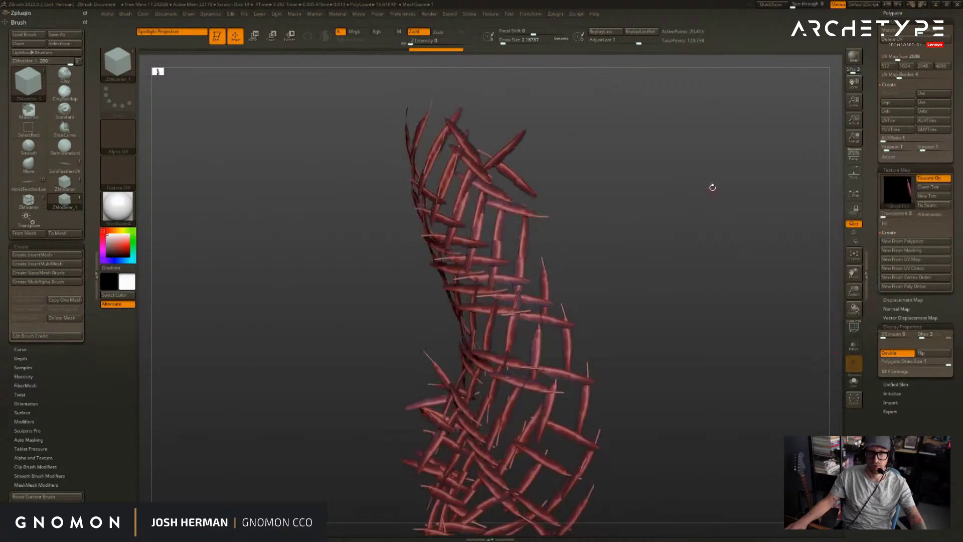
- Move the Female4 feather subtool below Female5 and make the Female3 feathers active
drag(721, 184, 866, 346)
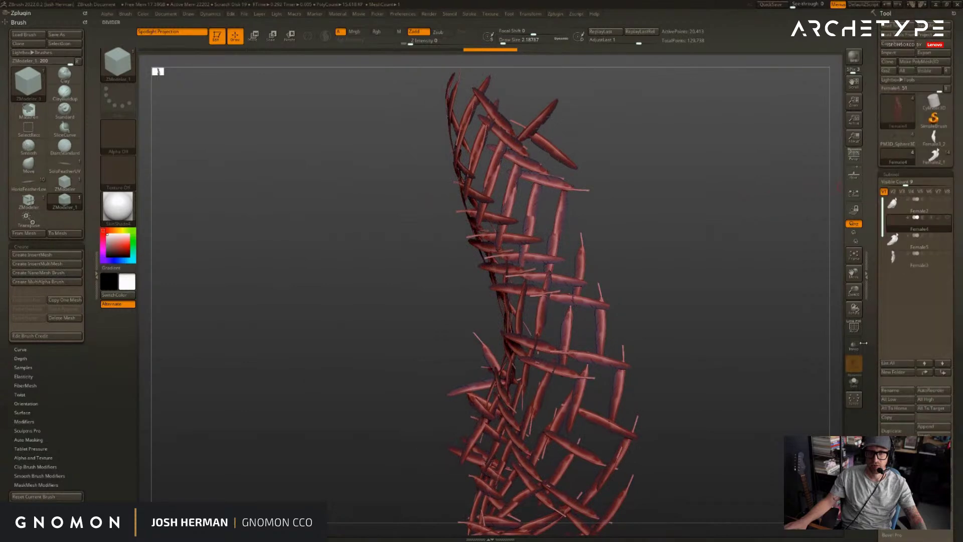
ctrl+click(943, 372)
alt+drag(768, 306, 741, 243)
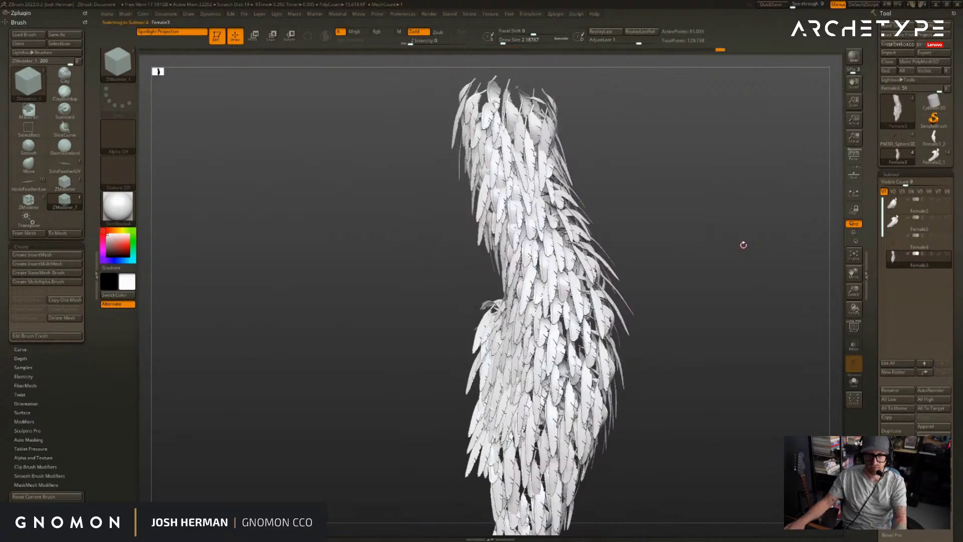
- Try to assign the feather texture to the Female3 feathers' texture map
drag(880, 302, 881, 95)
drag(881, 401, 892, 151)
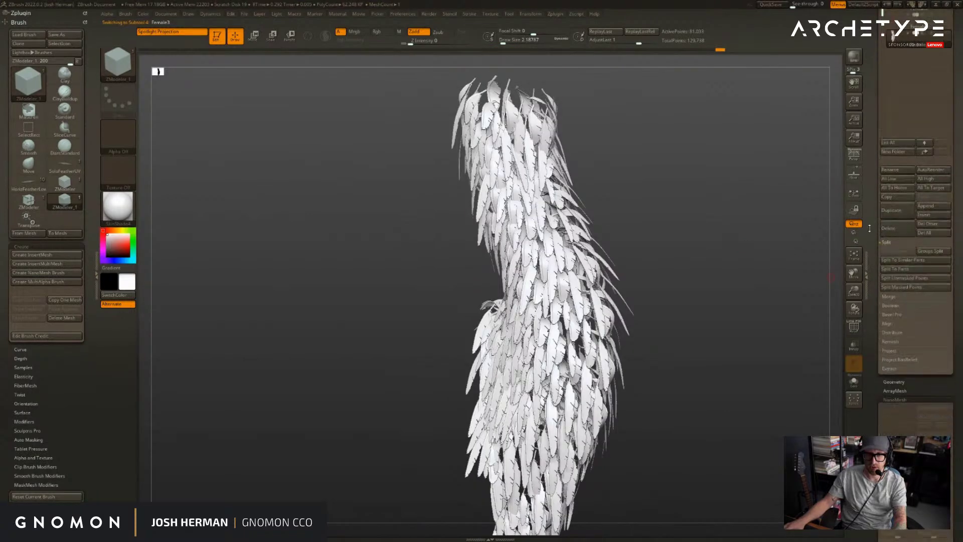
drag(901, 450, 902, 329)
drag(925, 462, 925, 128)
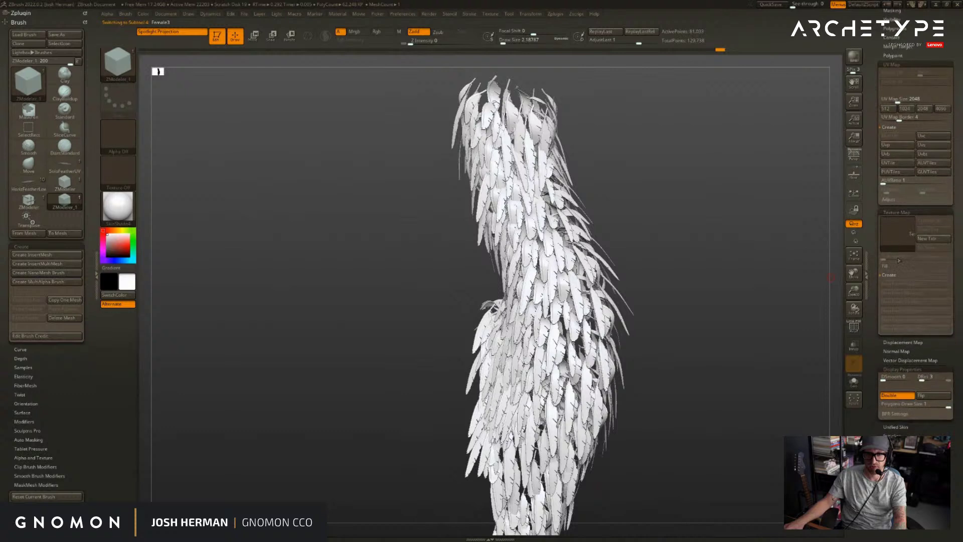
click(897, 235)
click(715, 238)
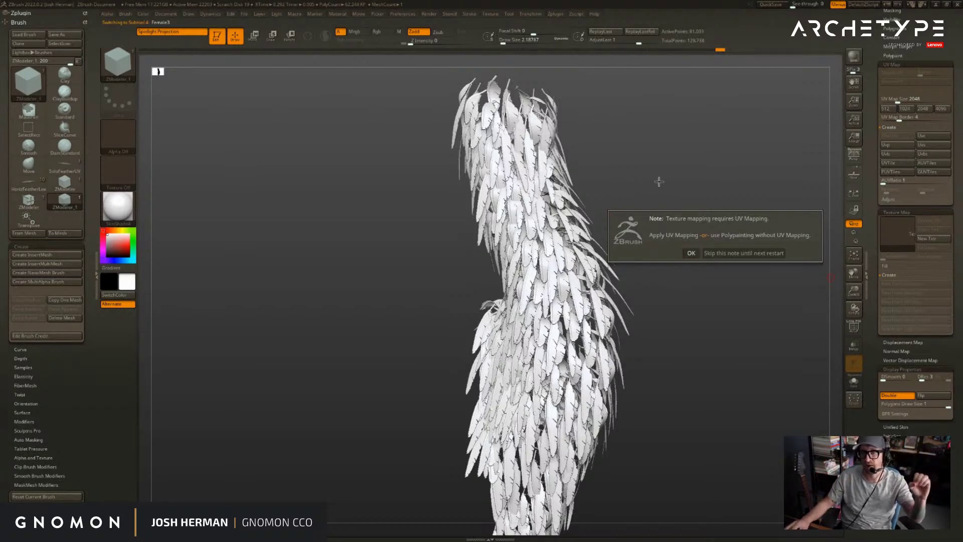
click(692, 253)
- Make the Female5 body subtool active and check its UV Map settings
drag(870, 215, 871, 351)
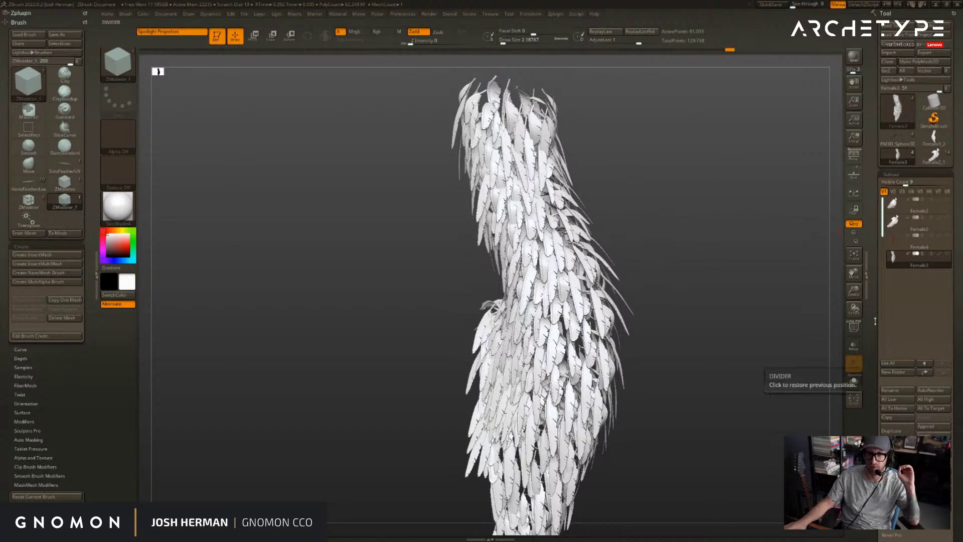
mouse_move(895, 226)
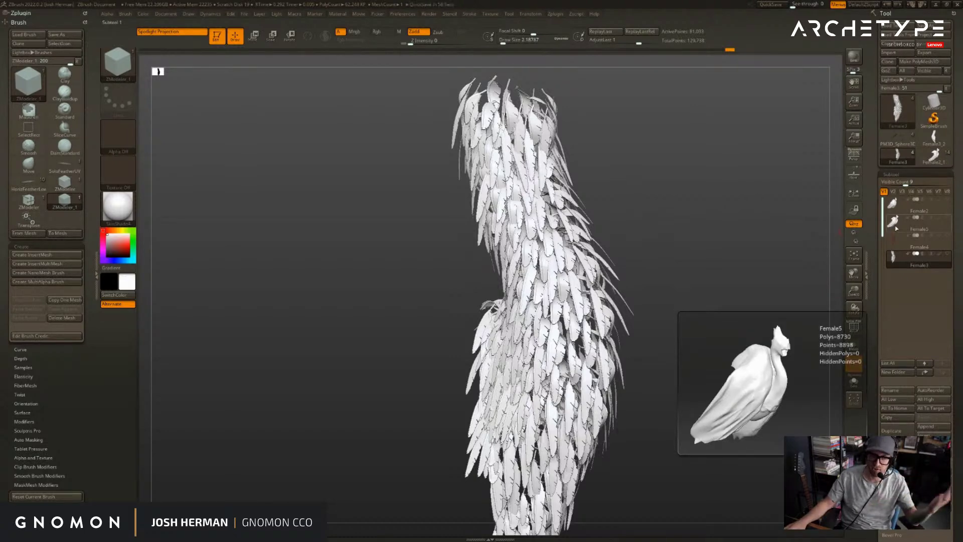
click(896, 229)
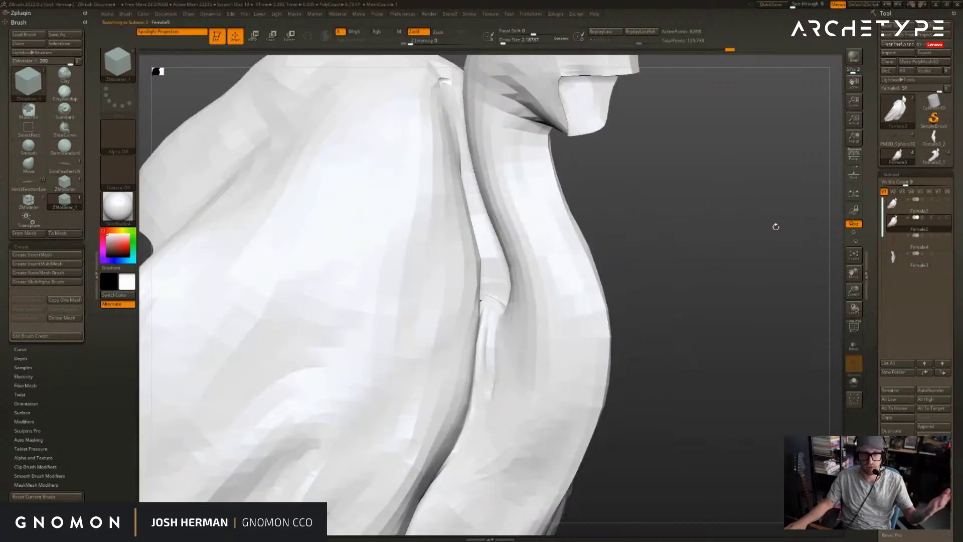
drag(784, 224, 778, 232)
drag(871, 296, 870, 199)
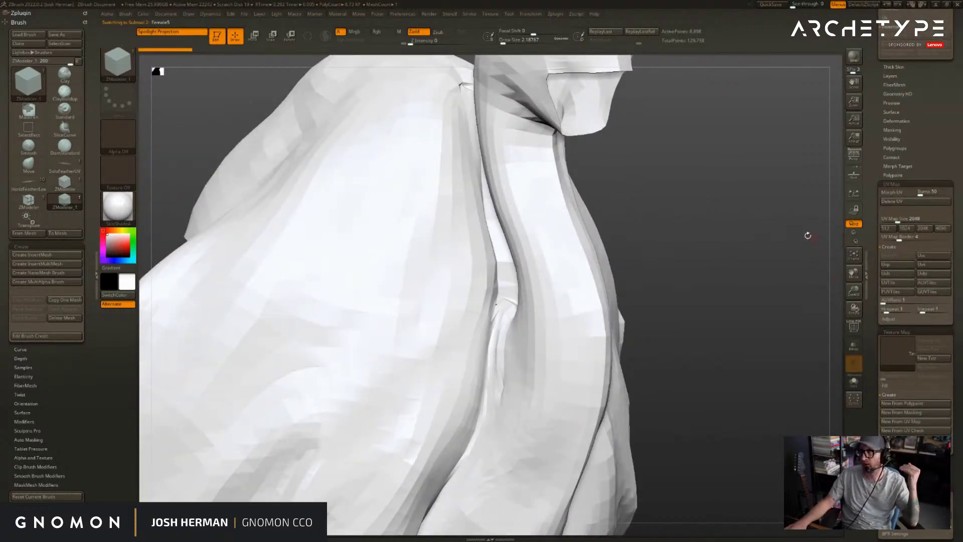
drag(736, 216, 741, 268)
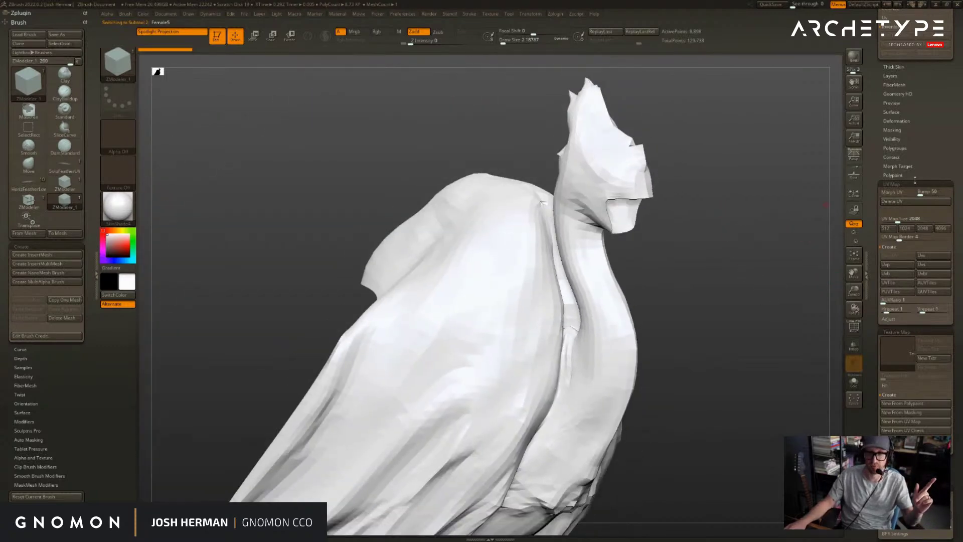
click(924, 183)
- Show the polyframe, give one half of the head its own polygroup, and unhide the rest of the body
mouse_move(765, 207)
mouse_down()
mouse_move(750, 209)
mouse_move(747, 225)
mouse_move(774, 231)
mouse_move(759, 275)
mouse_move(746, 245)
mouse_move(767, 250)
mouse_move(744, 228)
mouse_up()
key(shift+f)
key(ctrl+shift)
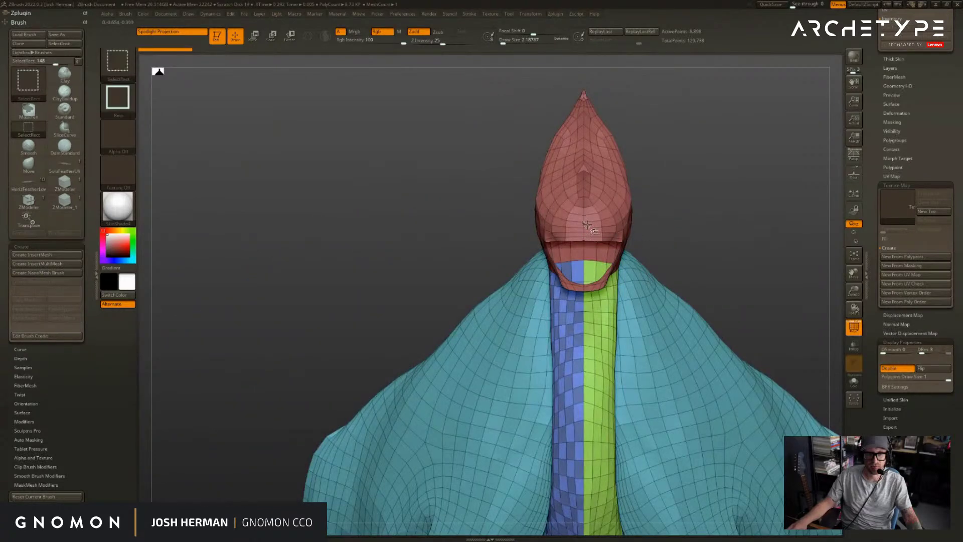
ctrl+shift+click(587, 226)
mouse_move(674, 90)
ctrl+shift+mouse_down()
mouse_move(593, 353)
mouse_move(706, 234)
mouse_move(699, 194)
mouse_move(712, 255)
mouse_move(707, 193)
mouse_move(718, 204)
mouse_move(714, 222)
mouse_move(699, 208)
mouse_move(728, 283)
mouse_move(703, 207)
ctrl+shift+mouse_up()
key(ctrl+w)
ctrl+shift+click(700, 215)
- Isolate the body polygroup, give one half its own polygroup, and show the whole bird again
ctrl+shift+click(651, 248)
alt+drag(742, 232, 725, 193)
mouse_move(747, 134)
alt+mouse_down()
mouse_move(737, 107)
mouse_move(696, 237)
mouse_move(557, 502)
mouse_move(535, 504)
alt+mouse_up()
key(ctrl+w)
mouse_move(695, 316)
mouse_down()
mouse_move(738, 288)
mouse_move(707, 350)
mouse_move(745, 321)
mouse_move(742, 344)
mouse_up()
ctrl+shift+click(737, 288)
- Switch to the Move brush and save the tool as Sage_Head_Feathers
key(b)
key(m)
key(v)
click(931, 84)
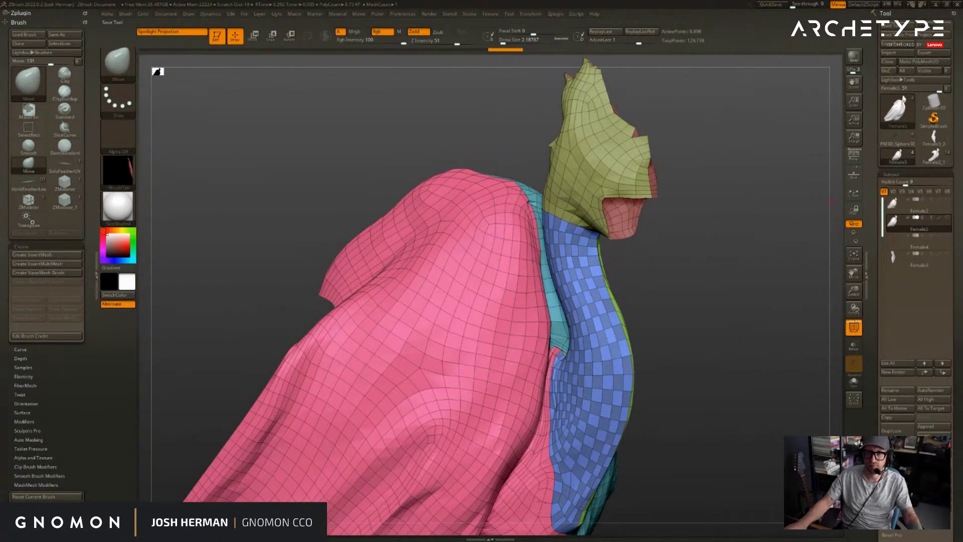
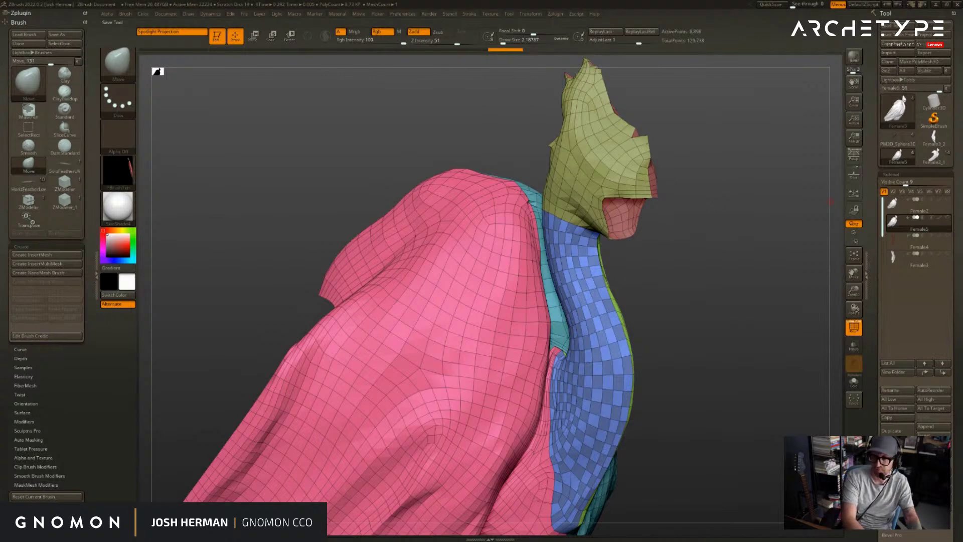
key(ctrl+s)
- Apply a Checker polygroup pattern to the head half with ZModeler's PolyGroup action on Polygroup All
mouse_move(701, 339)
mouse_down()
mouse_move(632, 343)
mouse_move(701, 346)
mouse_move(613, 216)
mouse_move(704, 217)
mouse_up()
key(b)
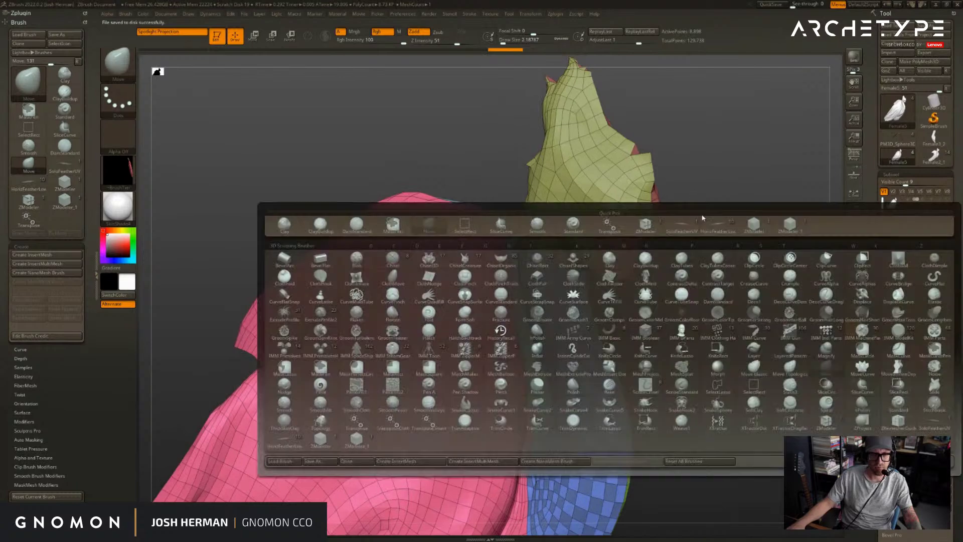
click(321, 441)
key(space)
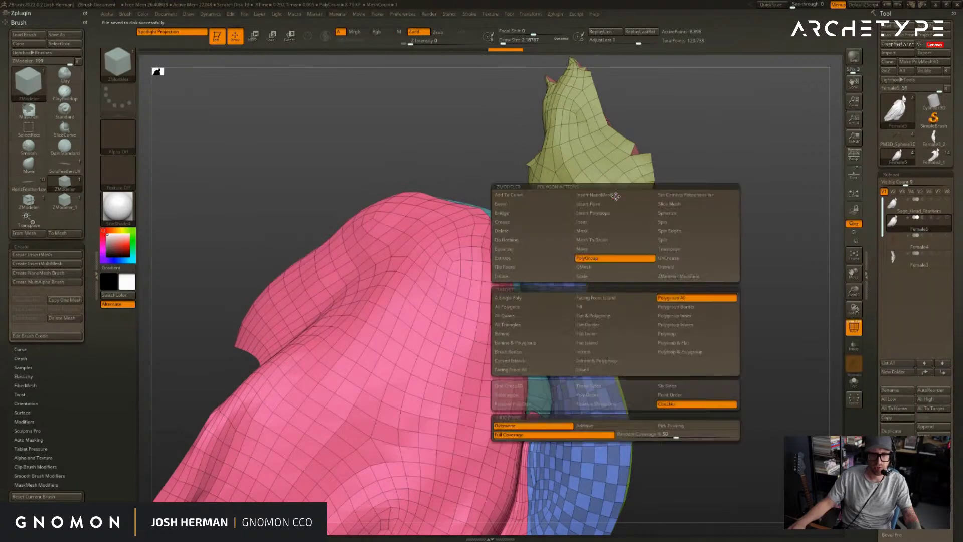
click(619, 185)
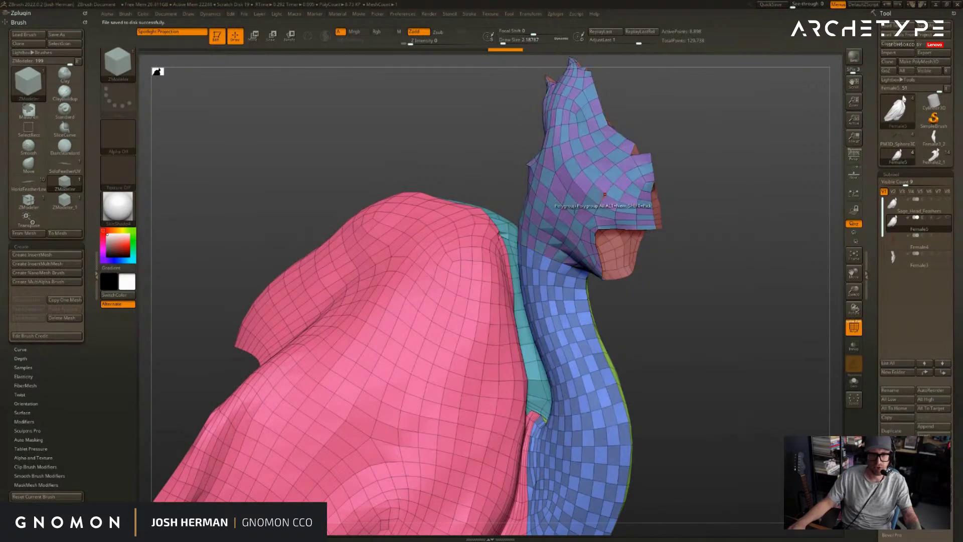
- Apply the same Checker polygroup pattern to the body half
click(468, 305)
alt+drag(744, 313, 735, 264)
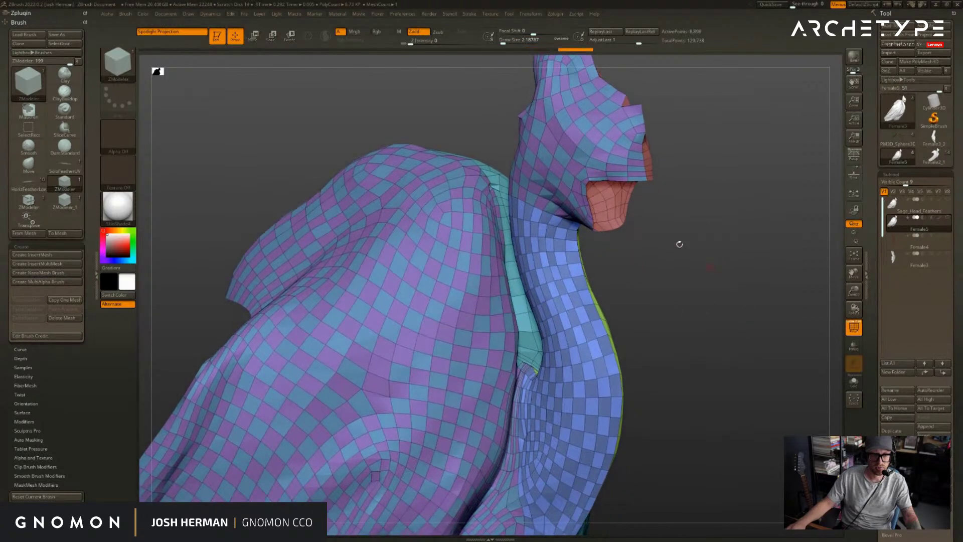
key(ctrl+z)
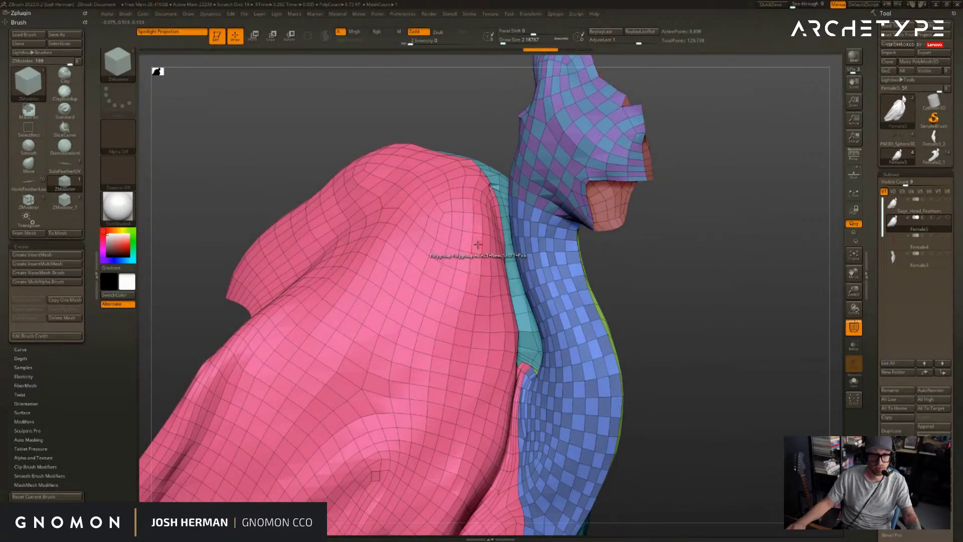
click(477, 244)
click(479, 247)
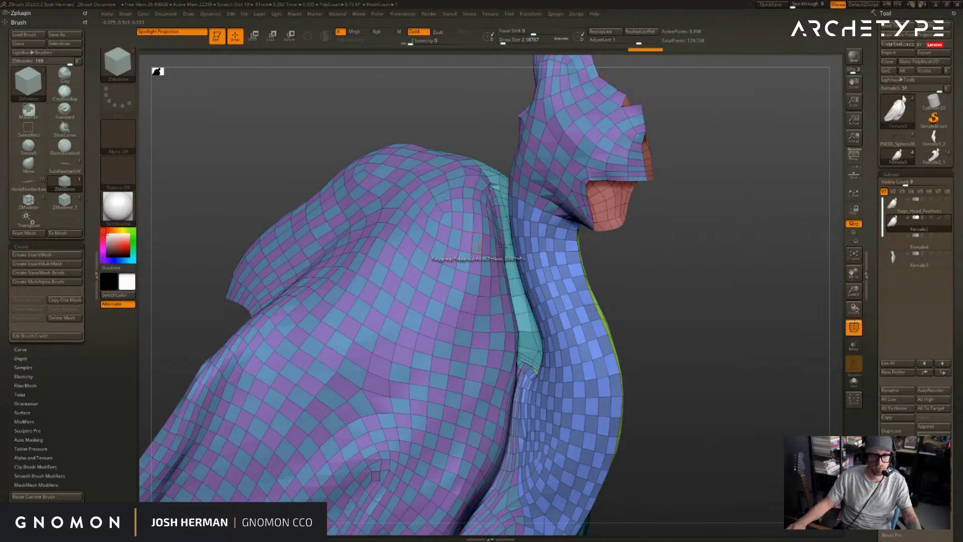
- Try the Checker PolyGroup action on the body half with the Additive modifier and undo it
key(space)
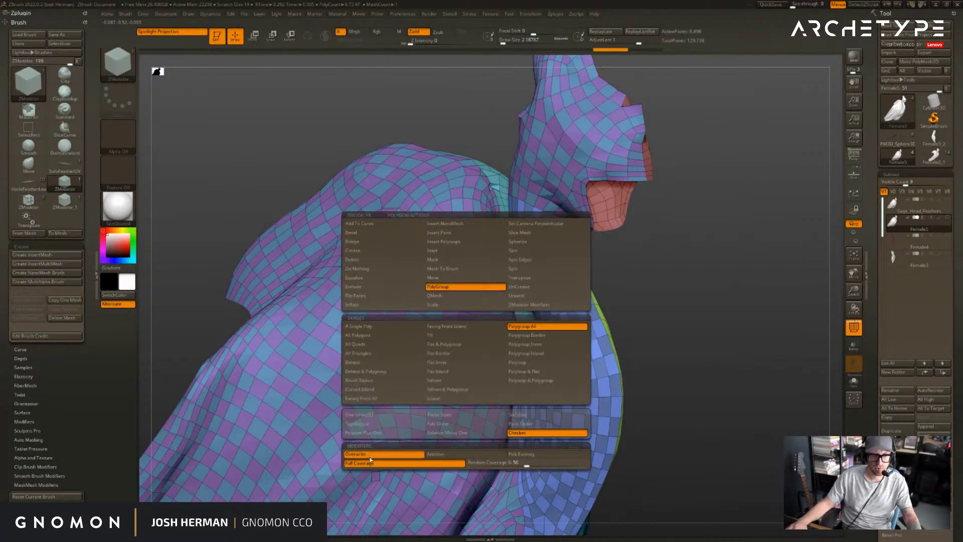
click(436, 454)
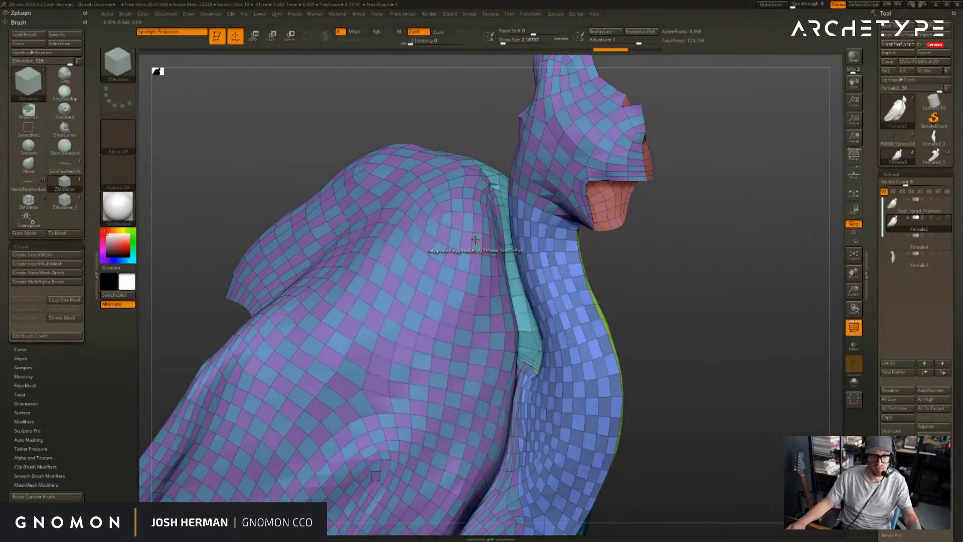
click(476, 241)
key(ctrl+z)
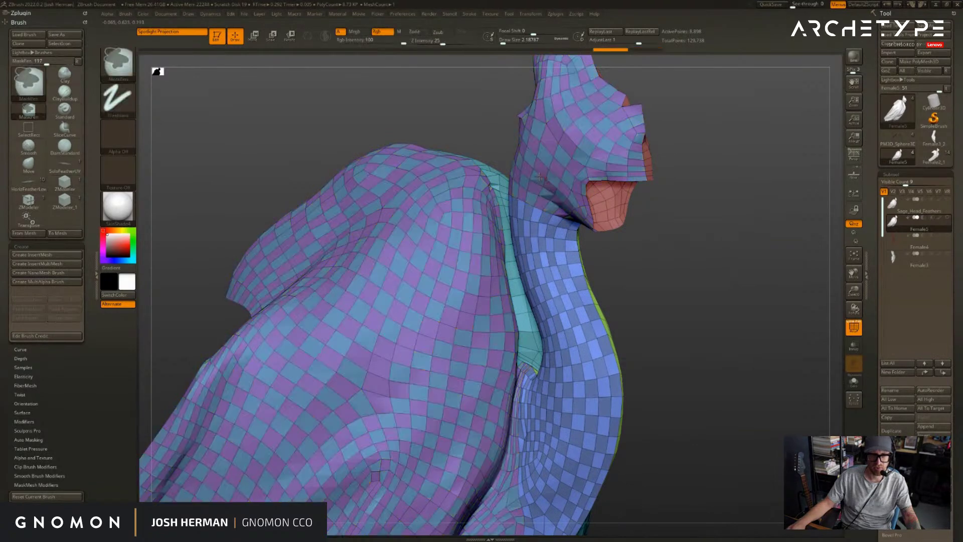
- Undo the last polygroup change and reapply the Checker PolyGroup pattern to the body half
key(ctrl+z)
right_drag(608, 213, 467, 261)
click(456, 277)
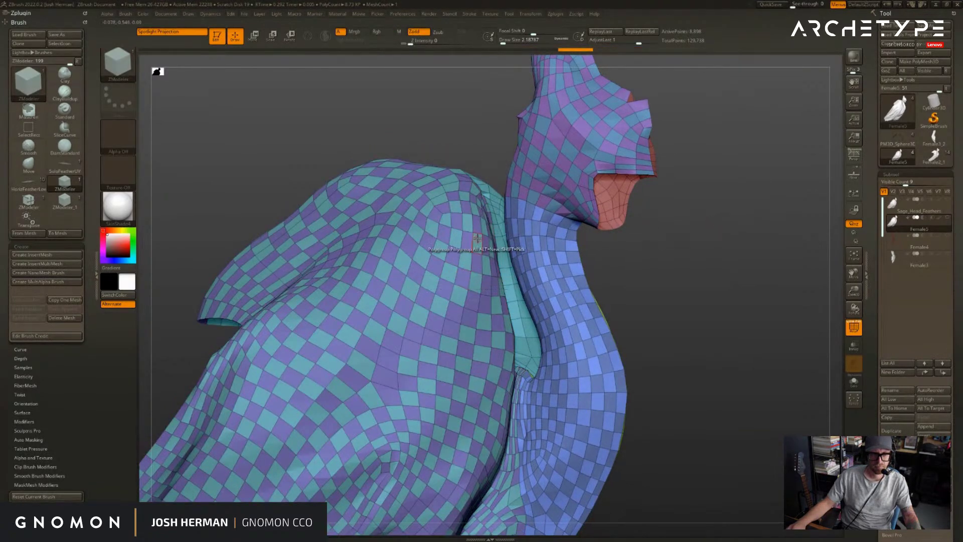
mouse_move(705, 275)
right_down()
mouse_move(643, 305)
mouse_move(654, 318)
mouse_move(618, 282)
mouse_move(648, 299)
right_up()
- Switch to the Move brush and isolate one alternating set of checker polygroup squares on the head half
key(b)
key(m)
key(v)
ctrl+shift+click(577, 190)
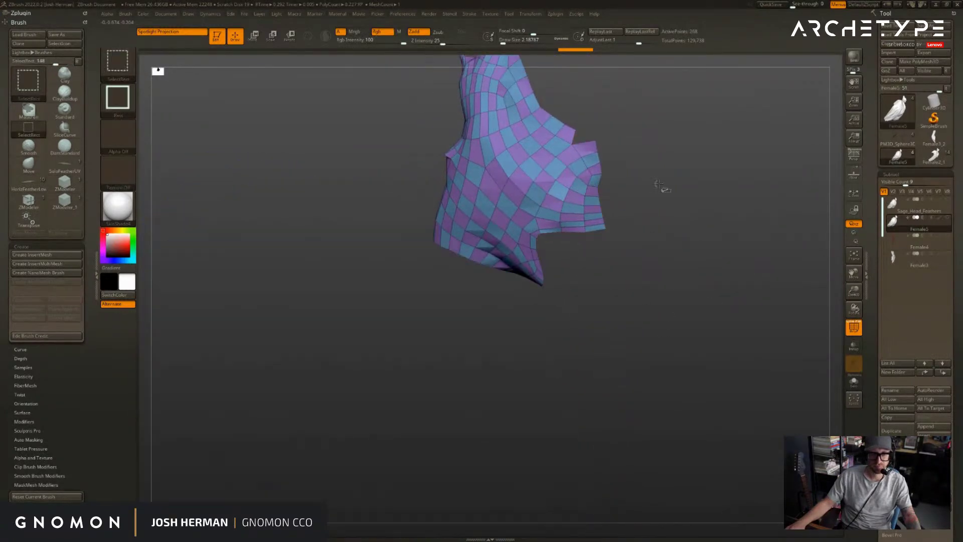
ctrl+shift+click(571, 179)
mouse_move(664, 174)
right_down()
mouse_move(683, 194)
mouse_move(722, 198)
mouse_move(668, 229)
right_up()
ctrl+shift+click(641, 183)
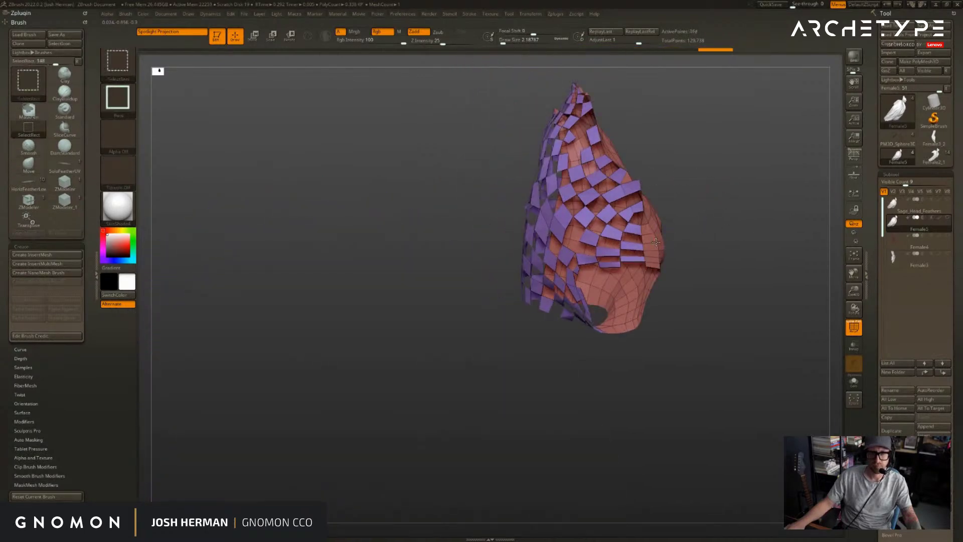
- Hide the beak's polygroup, assign the remaining head squares to a new polygroup, and show the whole mesh again
ctrl+shift+click(653, 238)
key(ctrl+w)
ctrl+shift+click(722, 239)
ctrl+shift+click(727, 240)
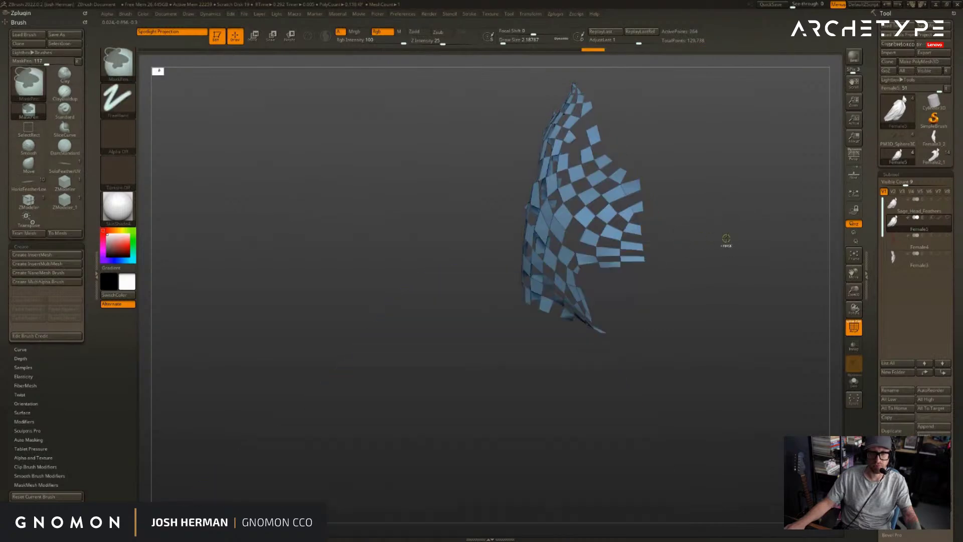
key(ctrl+w)
ctrl+shift+click(729, 243)
right_drag(729, 243, 693, 264)
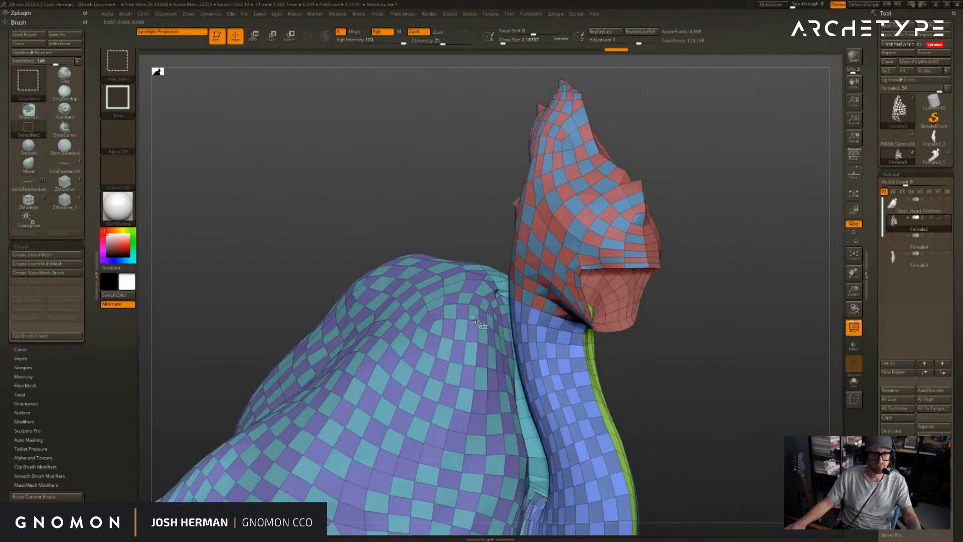
- Isolate one set of checker squares on the body half, give it a new polygroup, and show the whole mesh again
ctrl+shift+click(483, 315)
ctrl+shift+click(504, 306)
ctrl+shift+drag(464, 248, 519, 183)
alt+drag(222, 302, 321, 275)
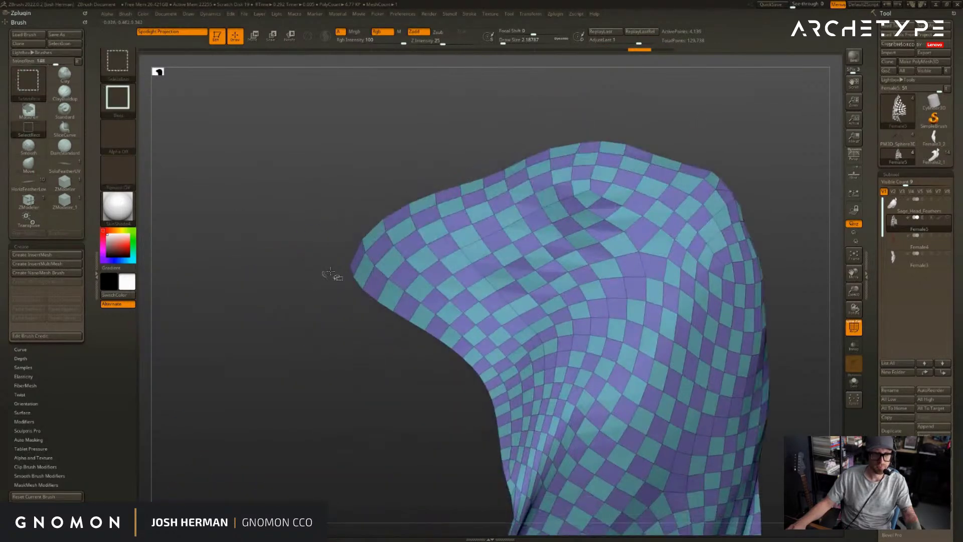
ctrl+shift+click(353, 264)
key(ctrl+w)
ctrl+shift+click(329, 309)
mouse_move(329, 309)
mouse_down()
mouse_move(296, 286)
mouse_move(236, 282)
mouse_up()
drag(741, 221, 803, 221)
alt+drag(752, 200, 817, 293)
alt+drag(760, 304, 610, 342)
alt+drag(654, 319, 709, 255)
drag(872, 361, 873, 94)
click(119, 173)
click(157, 173)
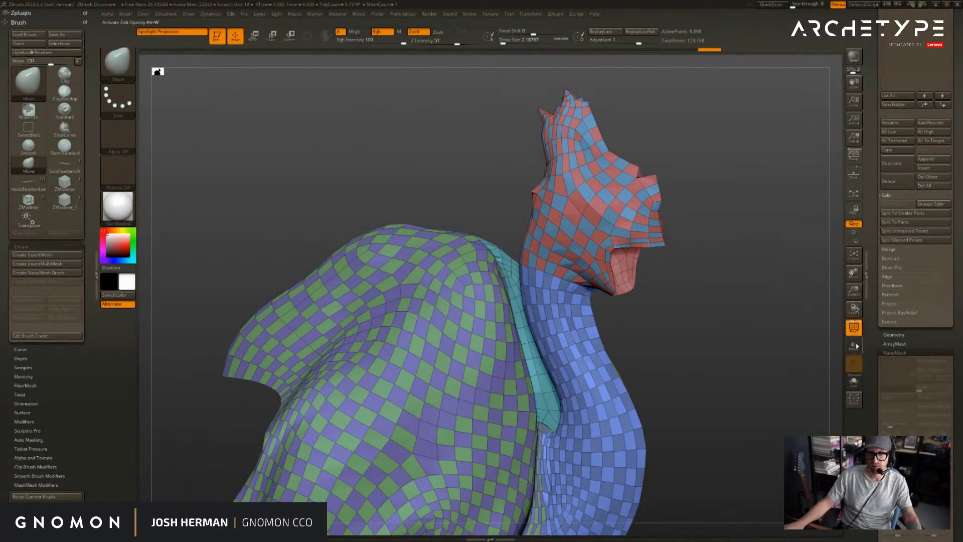
scroll(871, 350, down, 5)
click(892, 329)
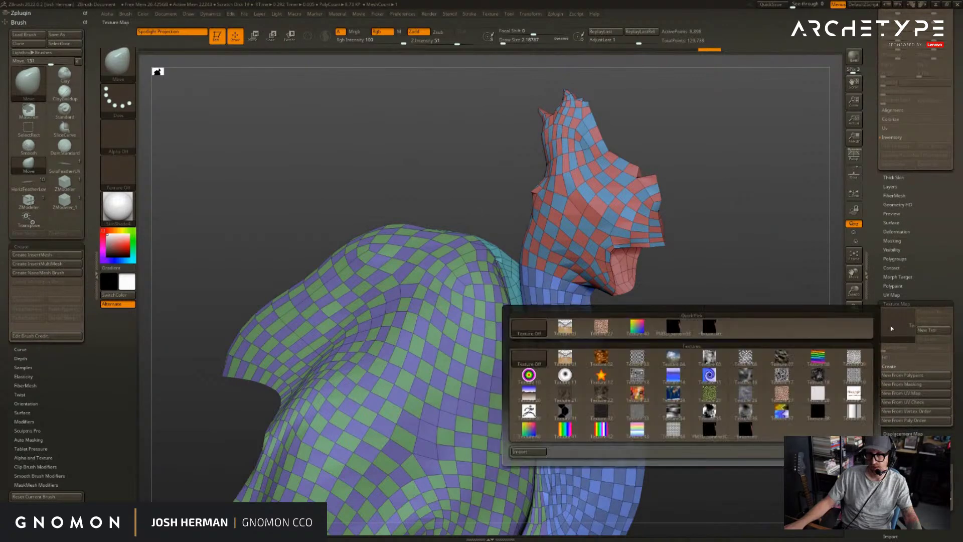
click(894, 295)
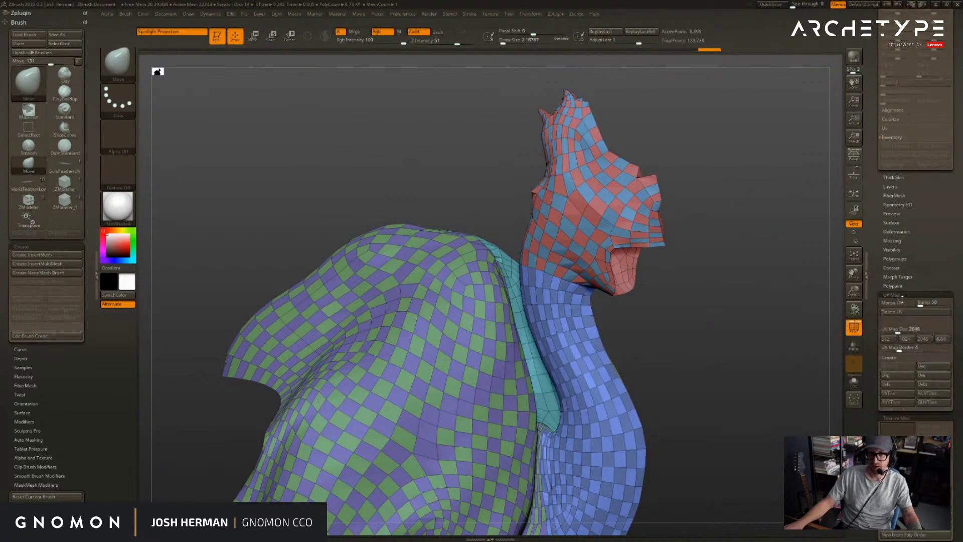
scroll(899, 295, up, 5)
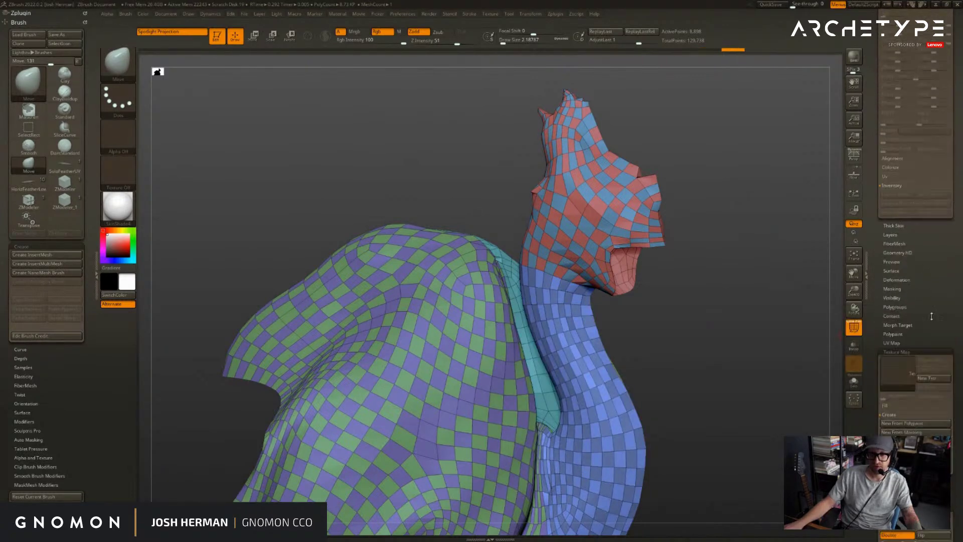
- Select the ZModeler_1 brush and insert the NanoMesh feathers on the blue checker polygroup of the head half
mouse_move(677, 291)
mouse_down()
mouse_move(643, 310)
mouse_move(722, 275)
mouse_move(702, 251)
mouse_move(726, 206)
mouse_move(757, 200)
mouse_move(780, 246)
mouse_move(746, 256)
mouse_move(639, 151)
mouse_up()
key(b)
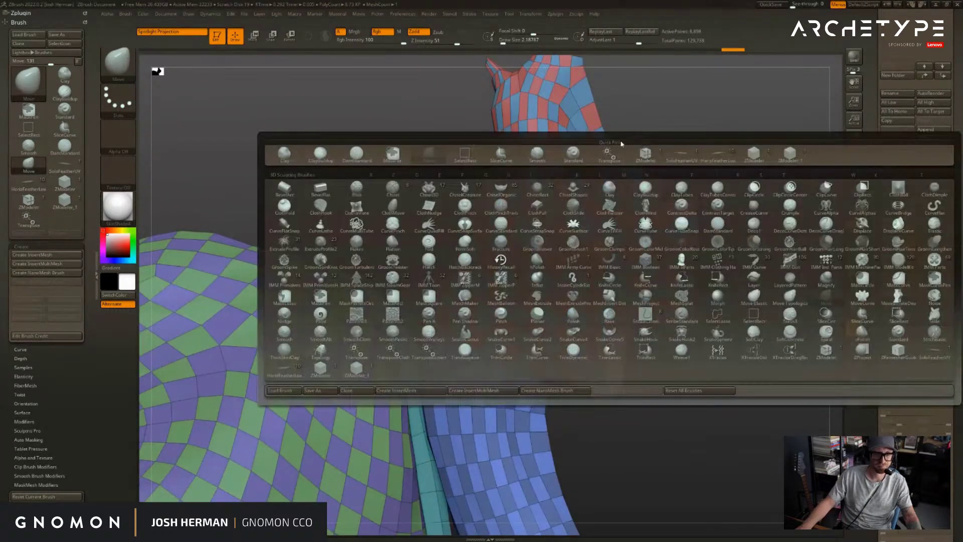
click(789, 154)
alt+drag(776, 125, 773, 159)
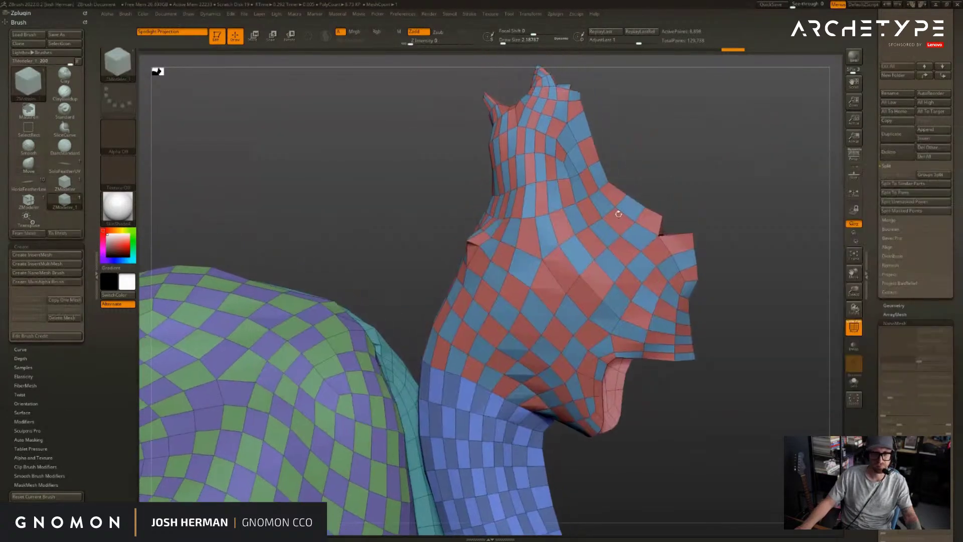
click(578, 215)
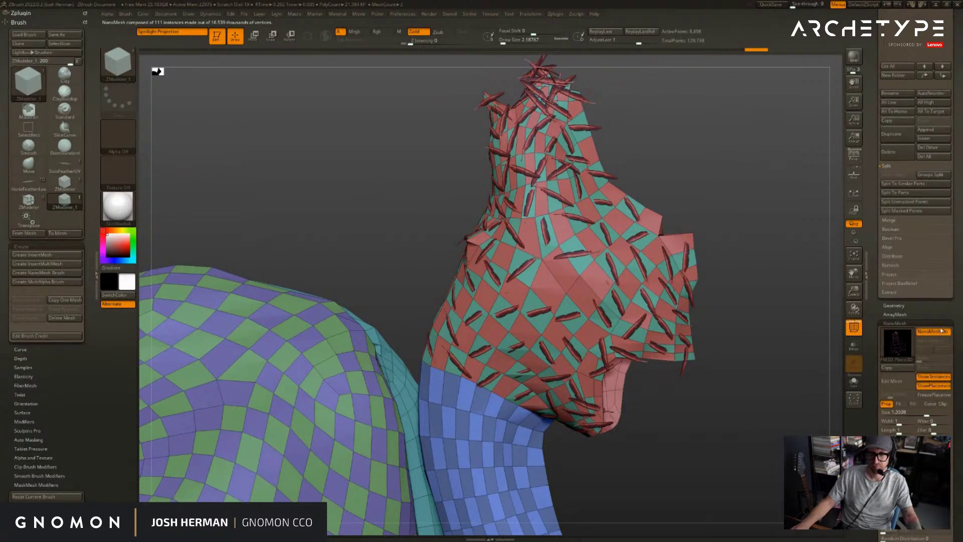
- Set the head feathers' NanoMesh alignment to Align To Normal
scroll(928, 311, down, 10)
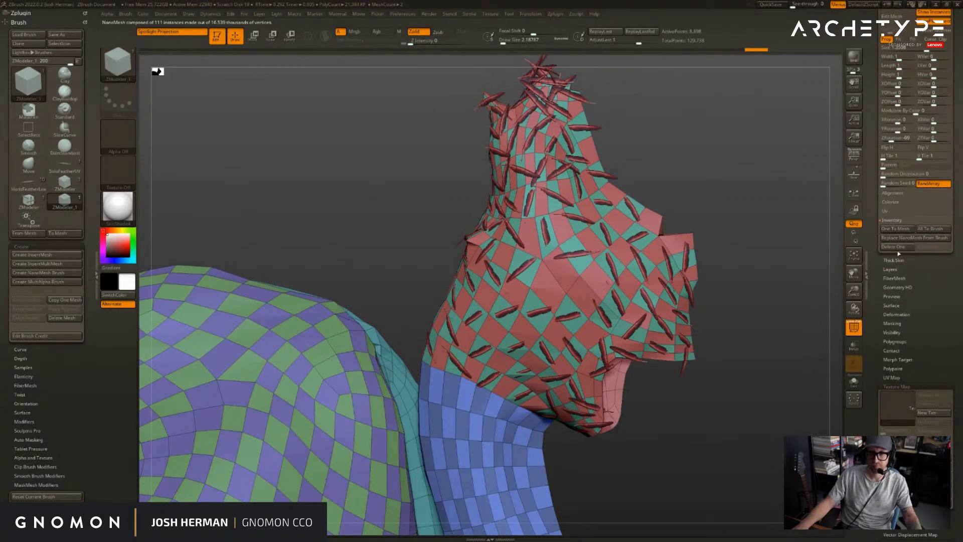
click(892, 193)
click(898, 201)
- Set the NanoMesh feathers' width to about 1.33, length to about 2.86 and height to about 2.96, and adjust their X offset
drag(741, 188, 749, 206)
drag(826, 229, 775, 220)
drag(877, 107, 898, 137)
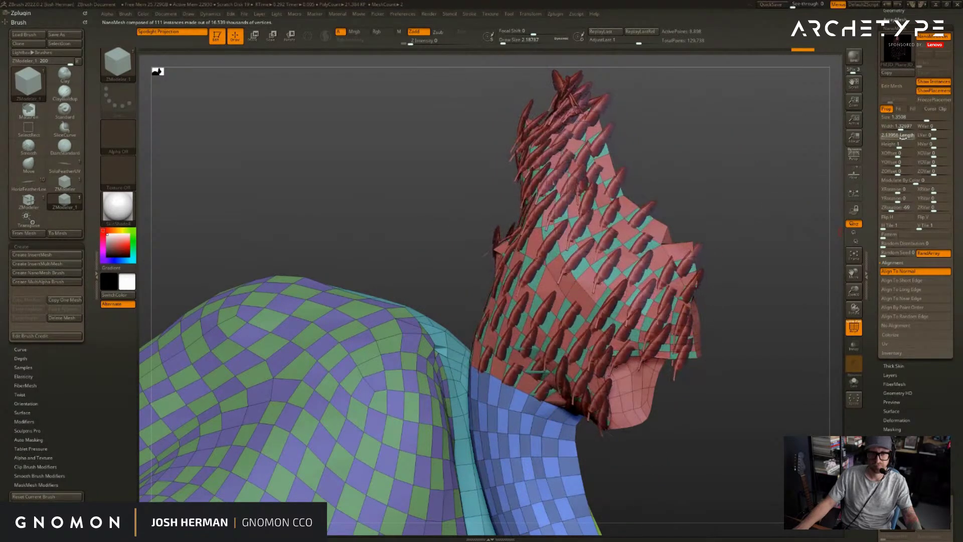
drag(896, 144, 905, 153)
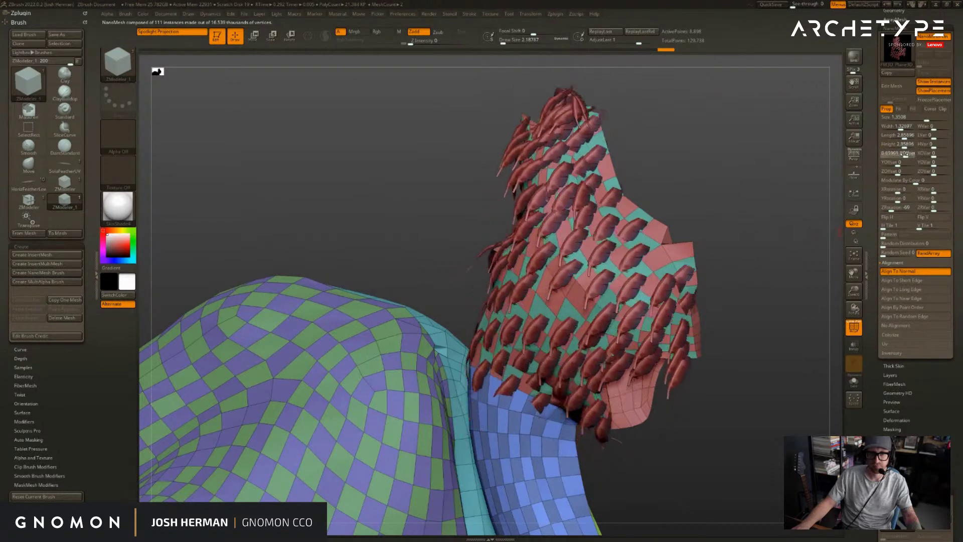
- Orient the NanoMesh head feathers with an X Rotation of -25, a Z Rotation of 57 and a horizontal flip
drag(897, 190, 907, 189)
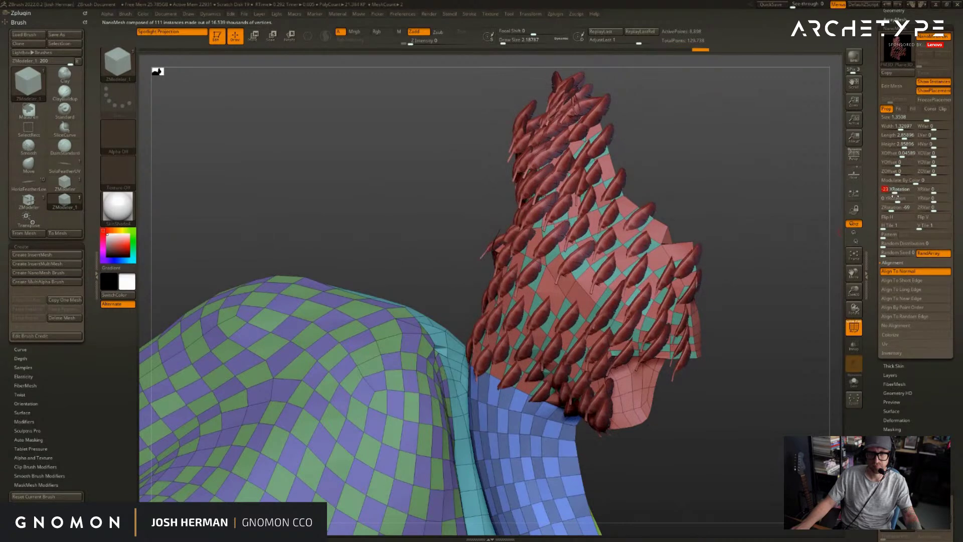
key(ctrl+z)
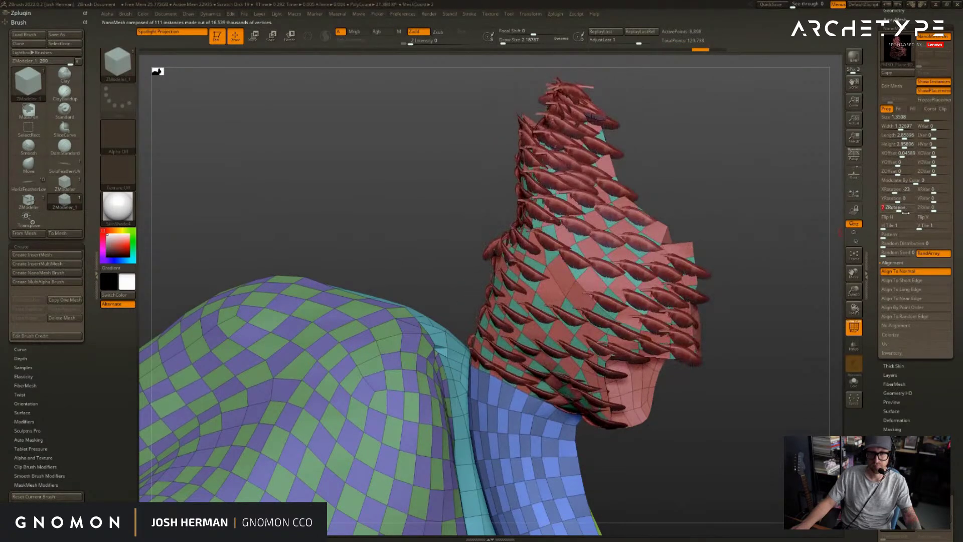
click(898, 218)
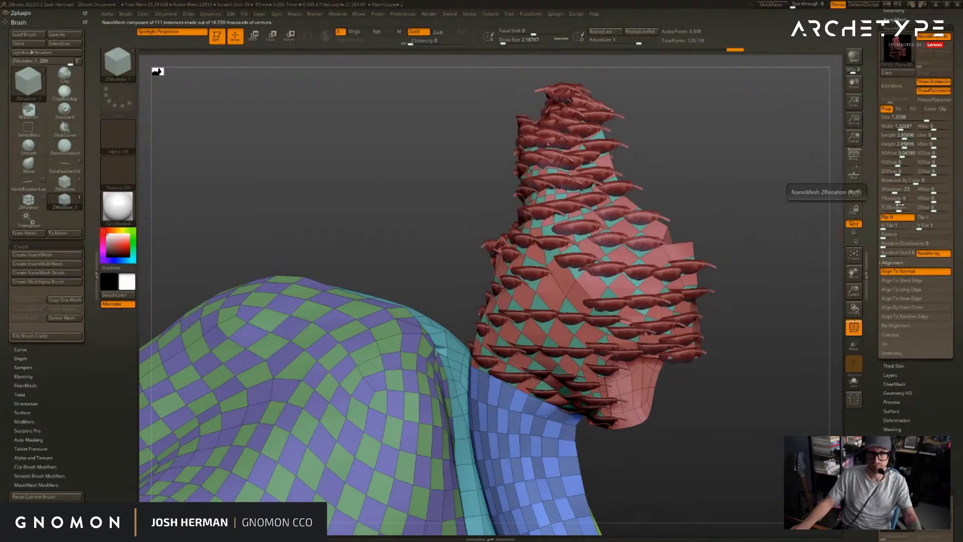
drag(899, 205, 903, 207)
drag(765, 203, 838, 286)
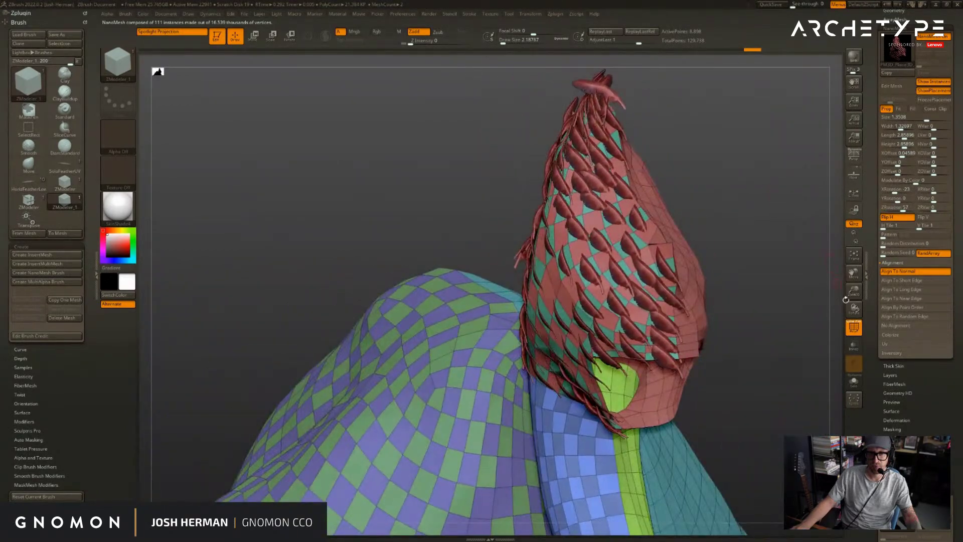
- Try aligning the NanoMesh feathers to the short, long and near edges, and return them to Align To Normal
click(905, 281)
click(905, 289)
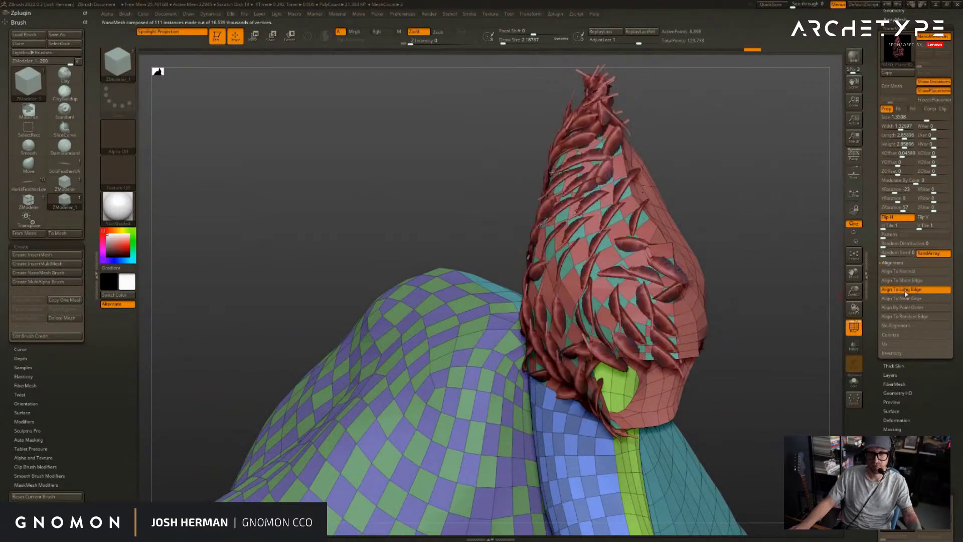
click(905, 299)
mouse_move(827, 281)
mouse_down()
mouse_move(798, 266)
mouse_move(775, 270)
mouse_move(821, 267)
mouse_up()
drag(731, 141, 750, 146)
click(900, 271)
drag(808, 229, 777, 224)
drag(835, 217, 807, 212)
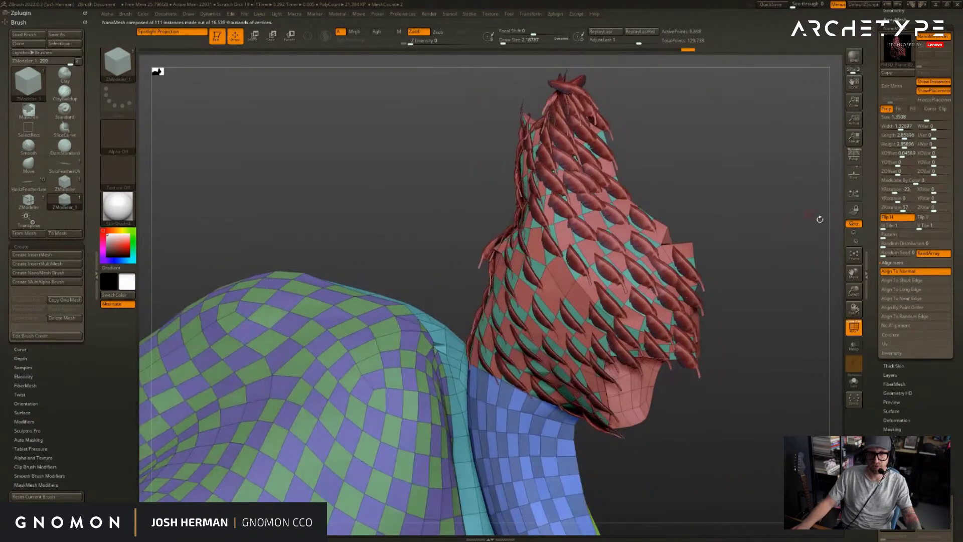
- Try aligning the feathers by point order, and settle on Align To Near Edge
click(905, 308)
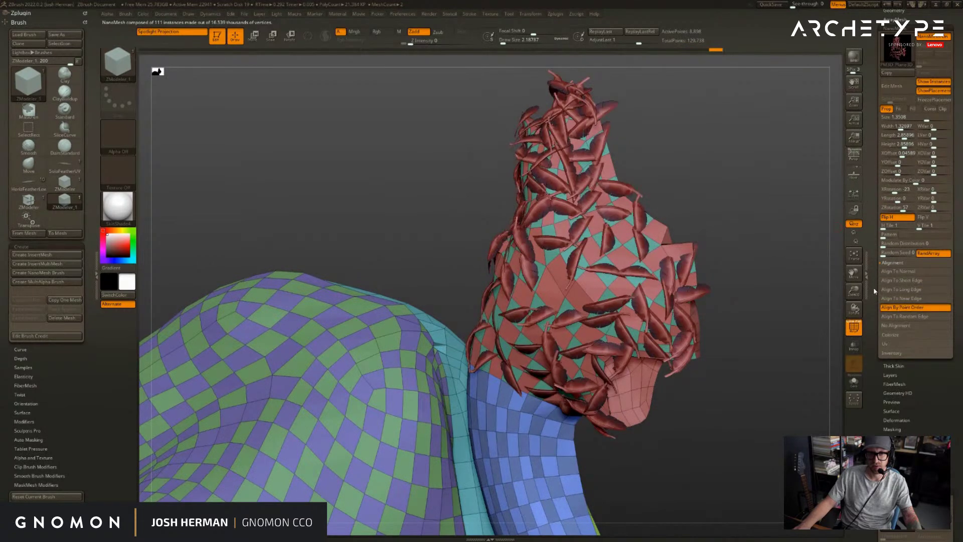
click(905, 299)
drag(700, 167, 569, 221)
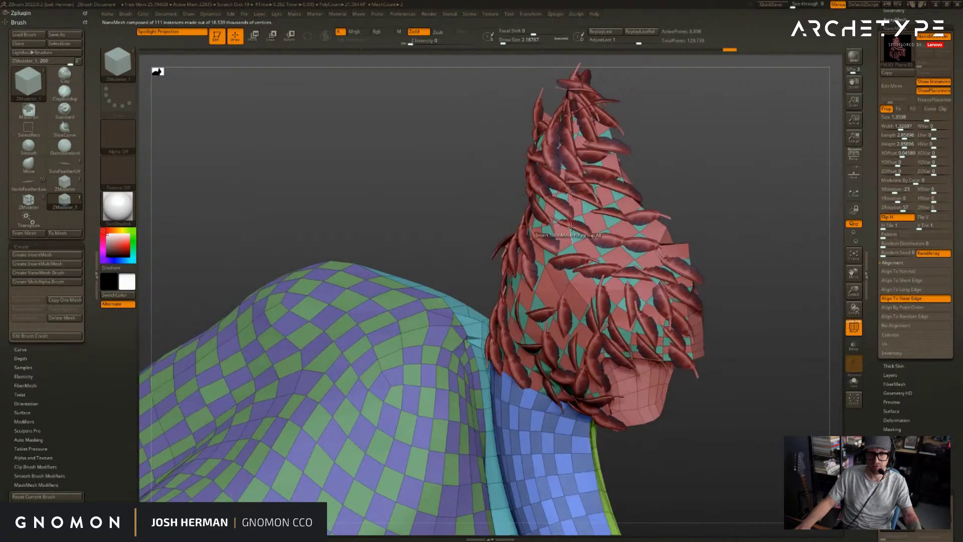
mouse_move(753, 172)
mouse_down()
mouse_move(667, 185)
mouse_move(747, 178)
mouse_up()
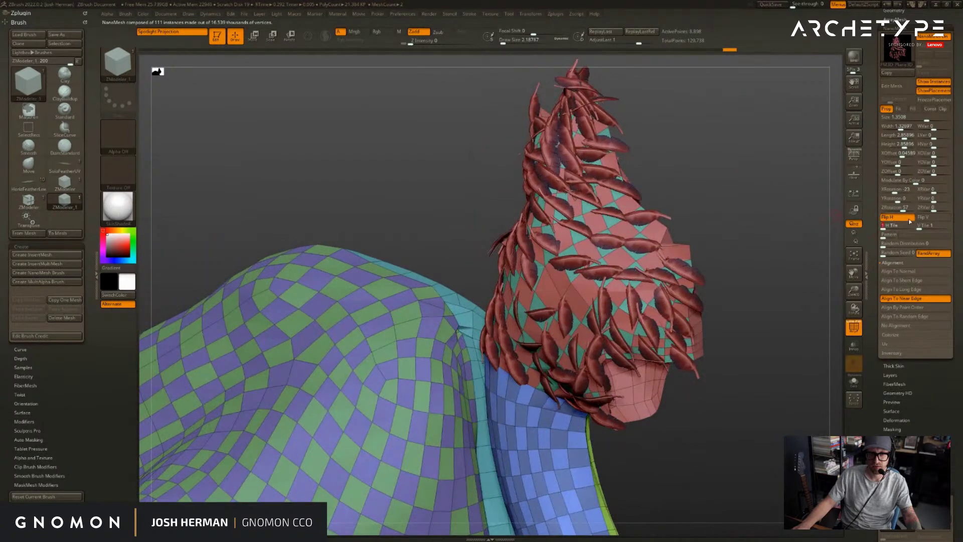
- Replace the feathers' horizontal flip with a vertical flip
click(898, 217)
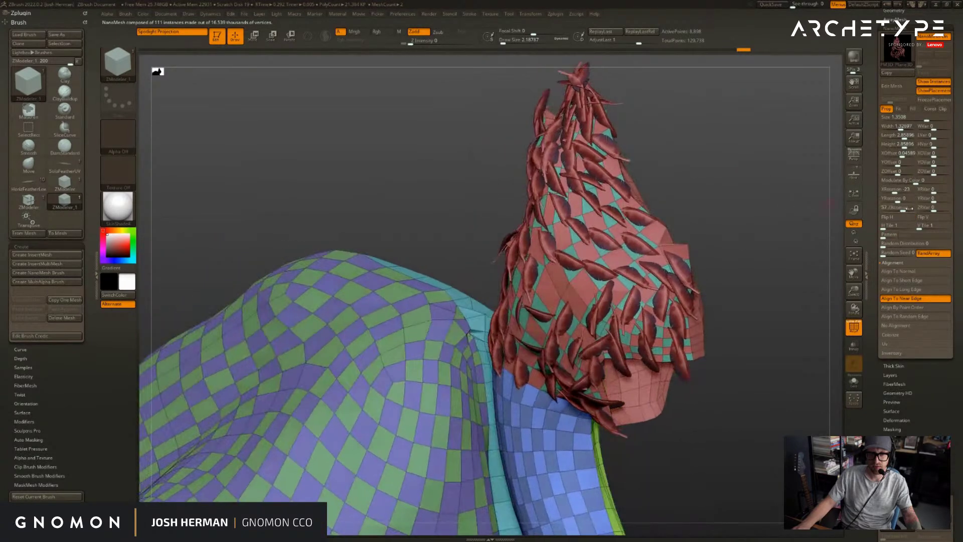
click(926, 217)
drag(785, 215, 805, 215)
mouse_move(695, 165)
mouse_down()
mouse_move(785, 172)
mouse_move(806, 191)
mouse_move(791, 155)
mouse_move(768, 185)
mouse_move(815, 212)
mouse_up()
- Choose the Move brush and convert the head's NanoMesh feathers into real mesh geometry
key(b)
key(m)
key(v)
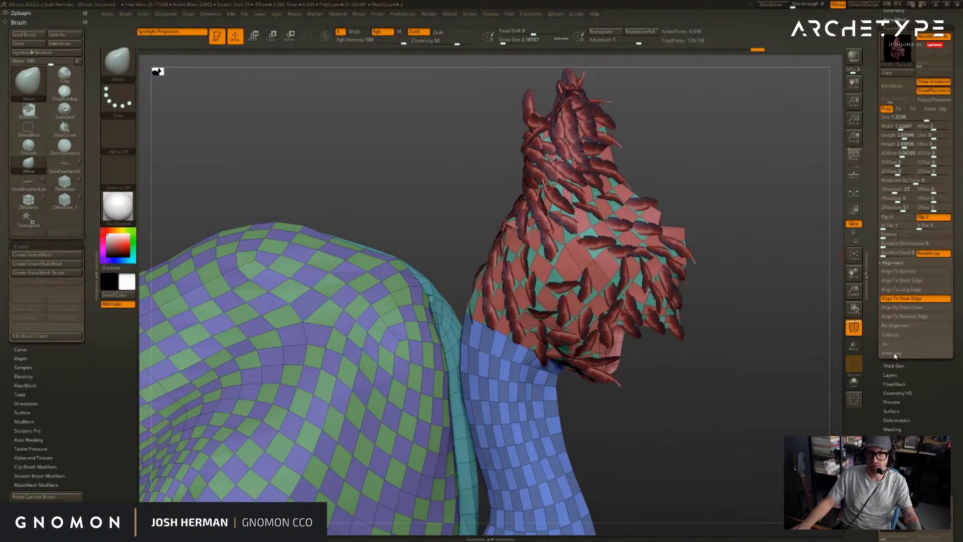
click(894, 355)
click(897, 300)
drag(802, 258, 789, 256)
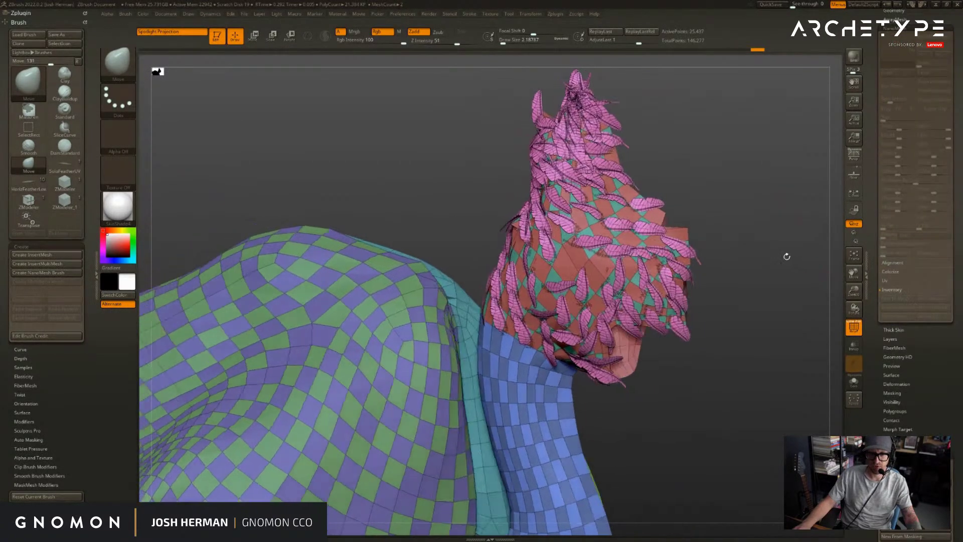
- Isolate the converted feathers, assign Ctrl+H as the hotkey for Split Hidden, and split them from the base mesh
ctrl+shift+click(656, 230)
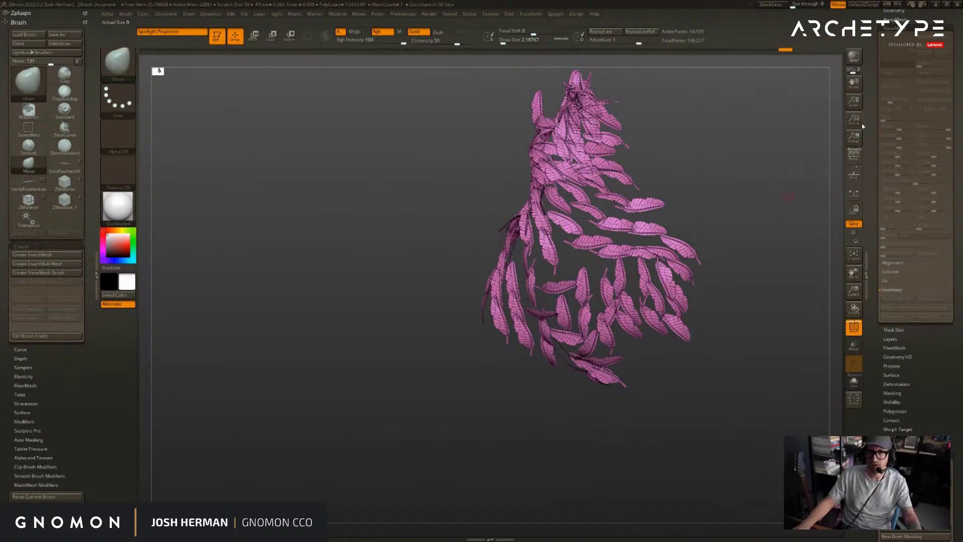
scroll(877, 217, up, 10)
scroll(883, 218, down, 3)
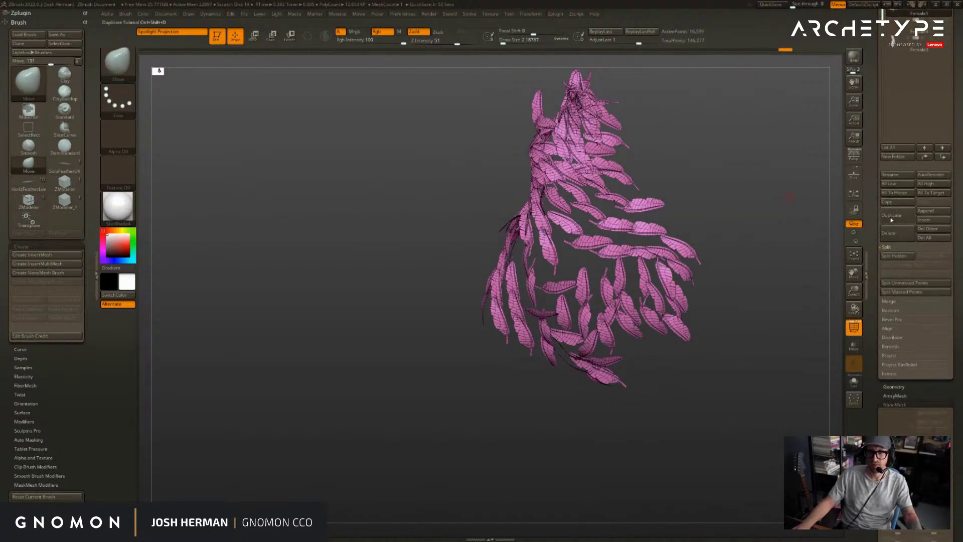
ctrl+alt+click(883, 257)
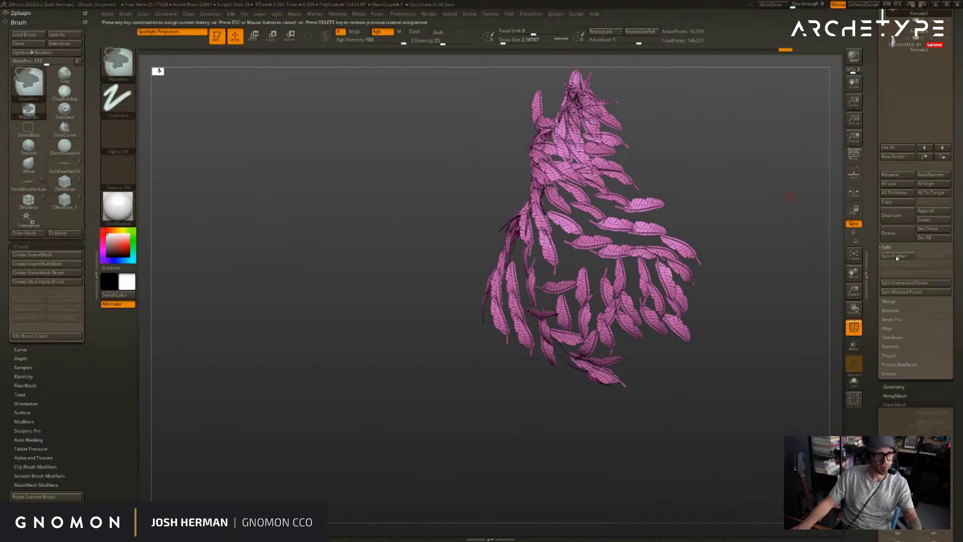
key(ctrl+h)
drag(795, 173, 787, 176)
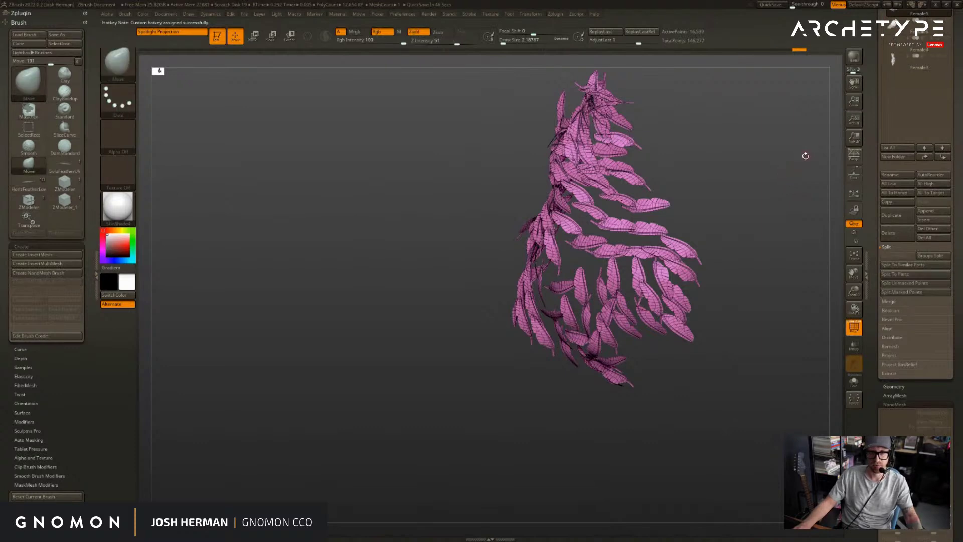
- Switch to the split-off feather subtool, turn off its polyframe and apply the feather texture to it
scroll(874, 123, up, 5)
drag(803, 178, 795, 176)
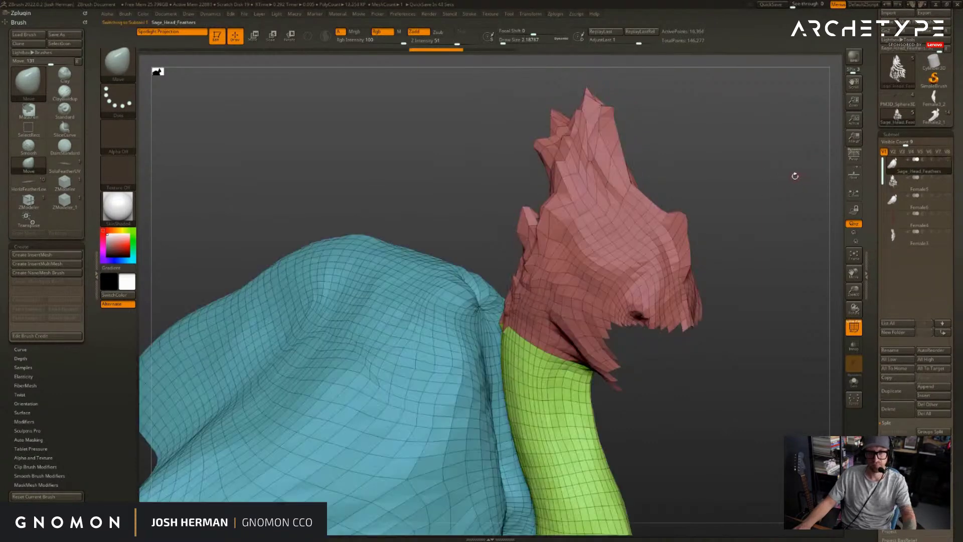
key(Down)
key(shift+f)
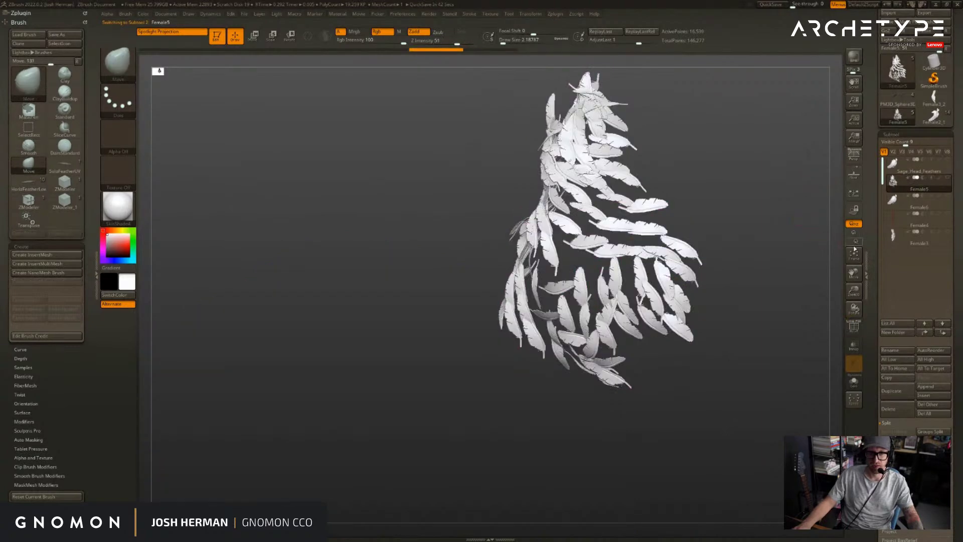
scroll(871, 261, down, 10)
click(907, 267)
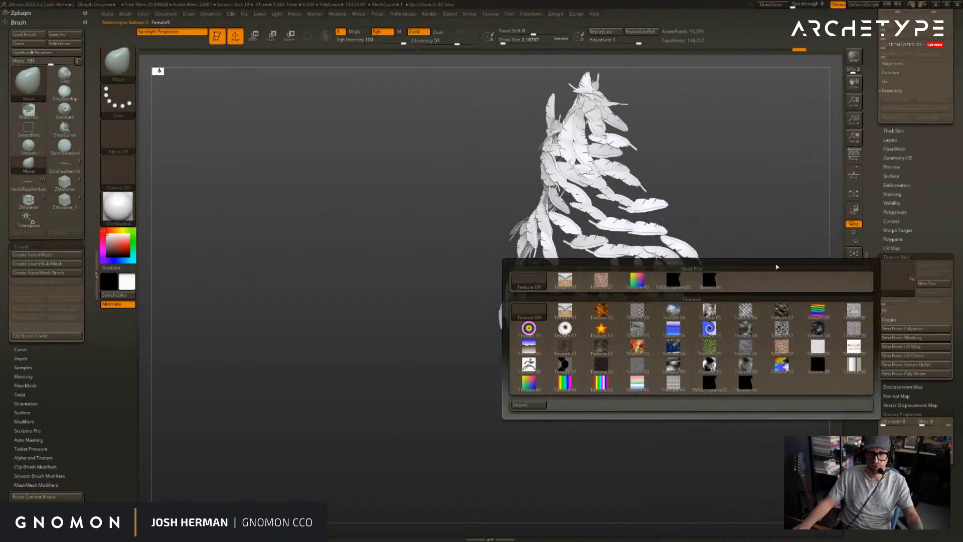
click(712, 280)
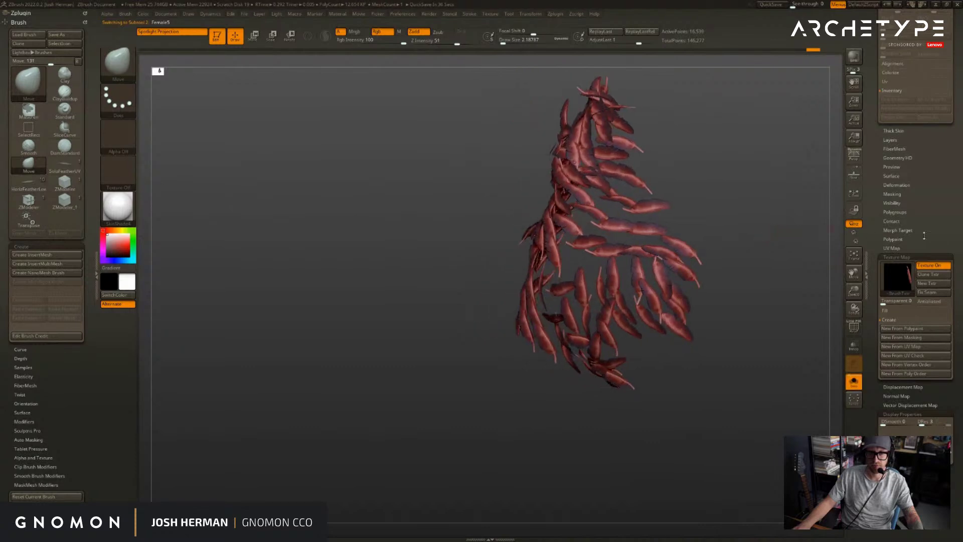
- Set the Move brush's Draw Size to 112
scroll(906, 193, up, 10)
drag(872, 157, 872, 228)
drag(738, 201, 662, 188)
key(s)
mouse_move(576, 167)
mouse_down()
mouse_move(613, 168)
mouse_move(589, 162)
mouse_up()
key(s)
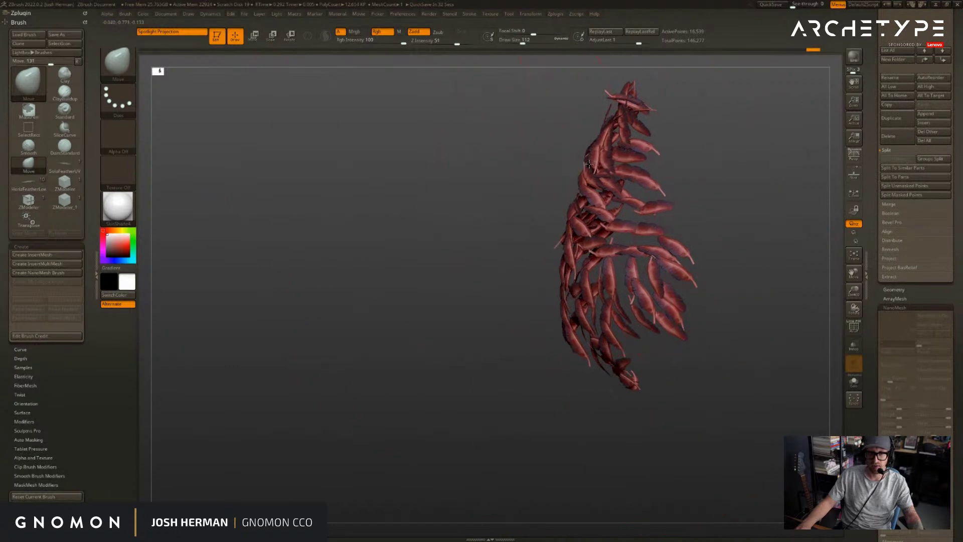
- Select the Sage_Head_Feathers subtool with the polyframe shown, and delete it
scroll(915, 226, up, 8)
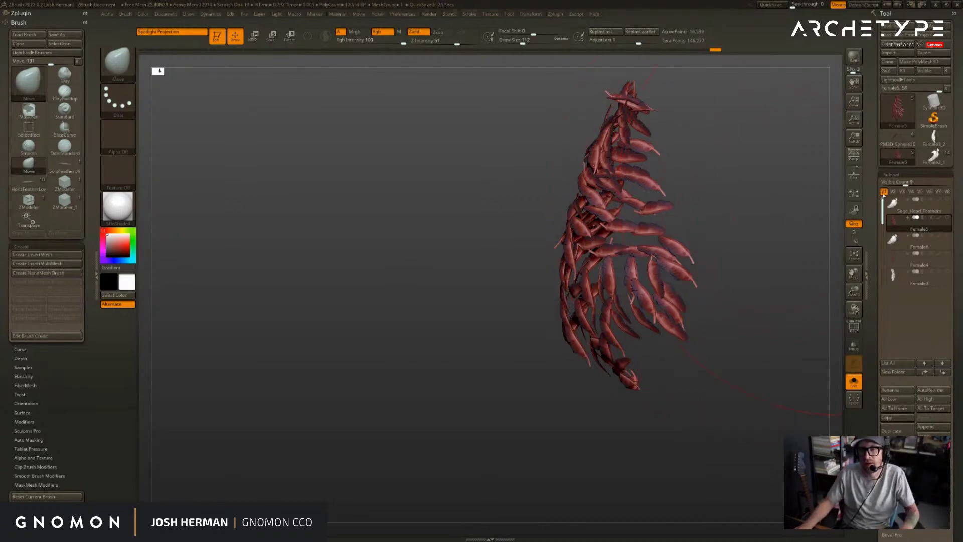
click(898, 211)
drag(808, 196, 803, 185)
key(shift+f)
mouse_move(802, 221)
mouse_down()
mouse_move(790, 229)
mouse_move(813, 233)
mouse_up()
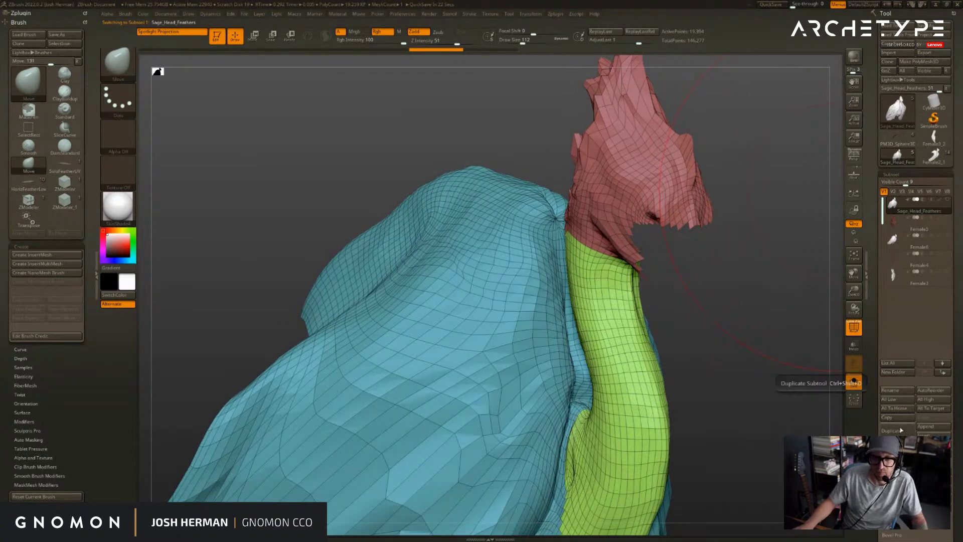
click(893, 237)
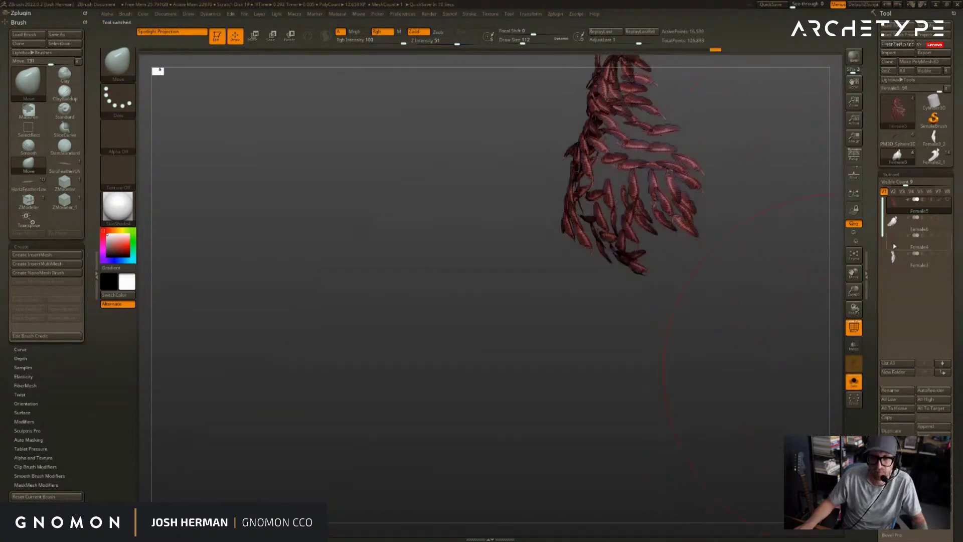
- Delete the Female4 and Female3 subtools, keeping the bird's body mesh and the head feathers
click(892, 221)
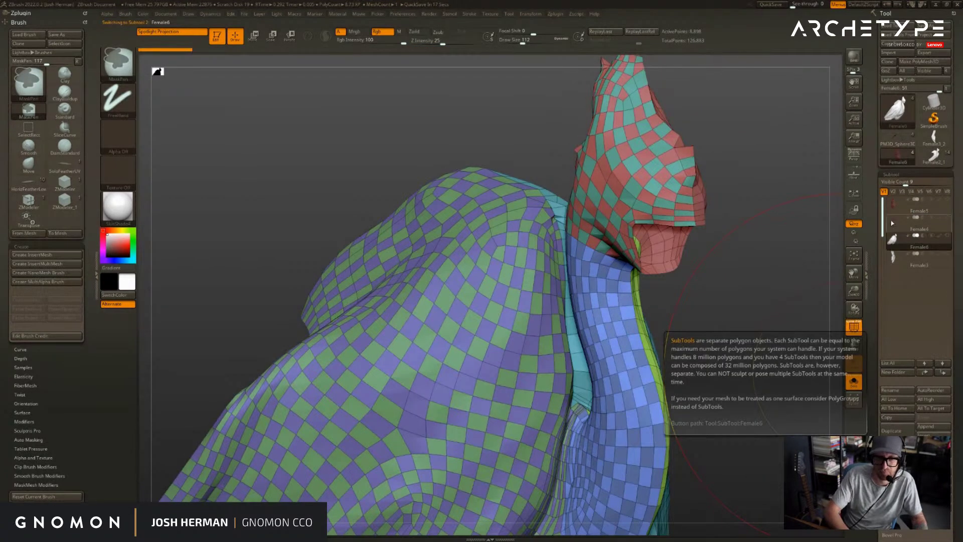
key(ctrl)
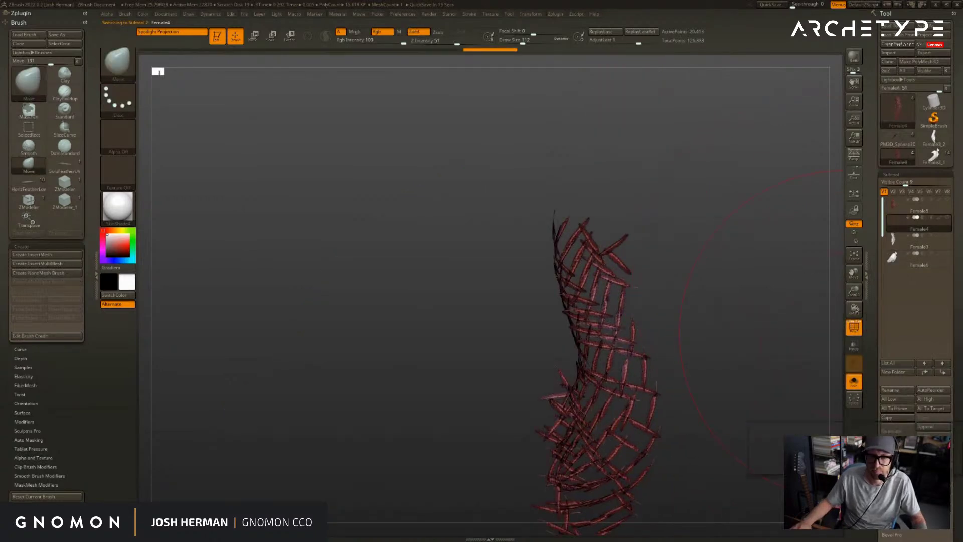
drag(759, 323, 862, 250)
key(shift+f)
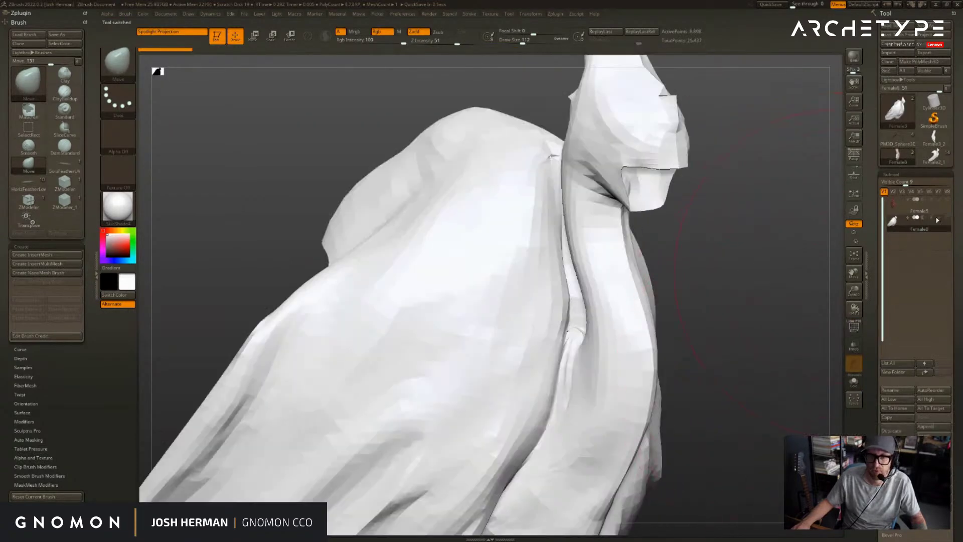
- Make the Female5 head-feather subtool active, trying a partial isolation of its feathers
click(937, 219)
drag(797, 261, 767, 236)
click(895, 204)
alt+drag(744, 189, 675, 357)
ctrl+shift+drag(709, 513, 597, 291)
ctrl+shift+click(662, 298)
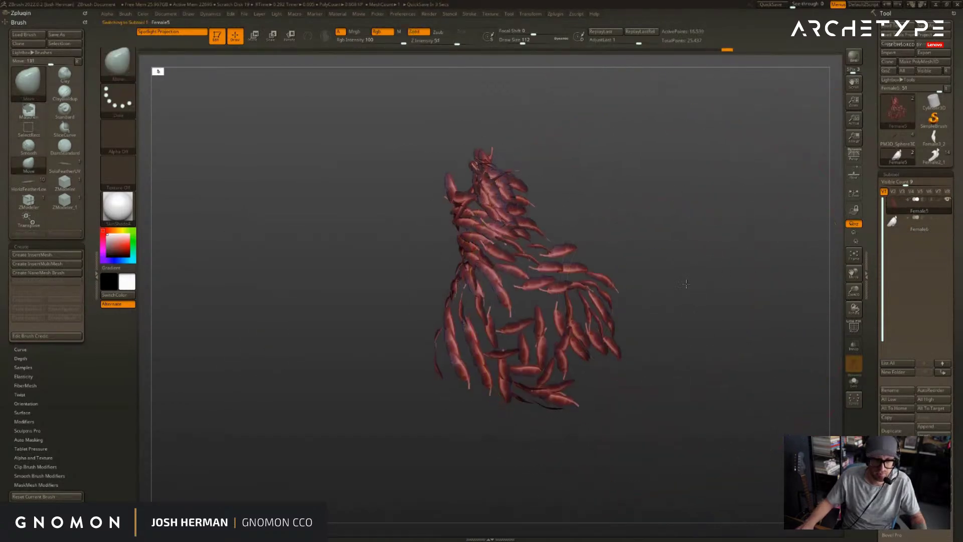
key(f)
key(shift+f)
- Reduce the Move brush's Draw Size to about 2.6
key(s)
click(577, 271)
drag(672, 251, 740, 260)
key(Escape)
key(shift+f)
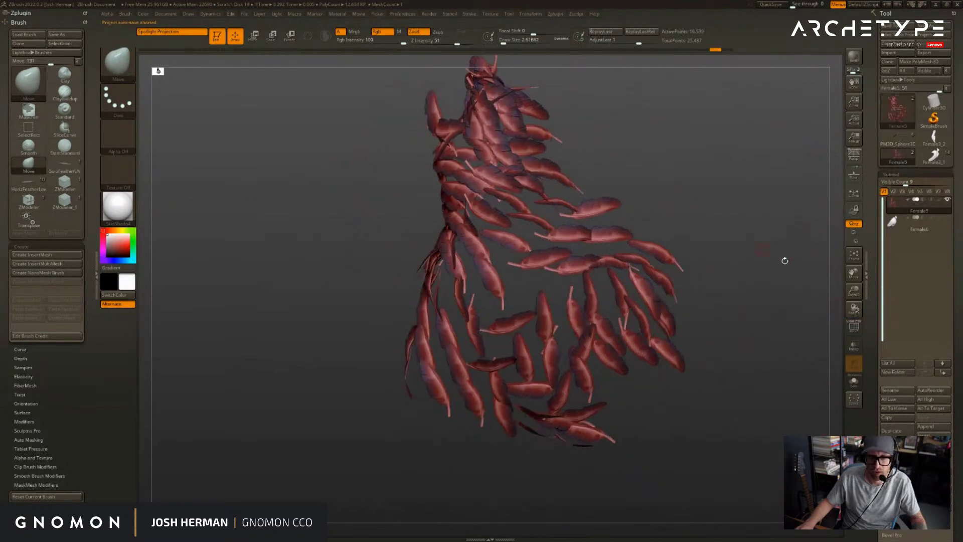
- Give each separate head feather its own polygroup with Auto Groups, and display the polyframe
drag(877, 281, 876, 182)
scroll(898, 188, down, 5)
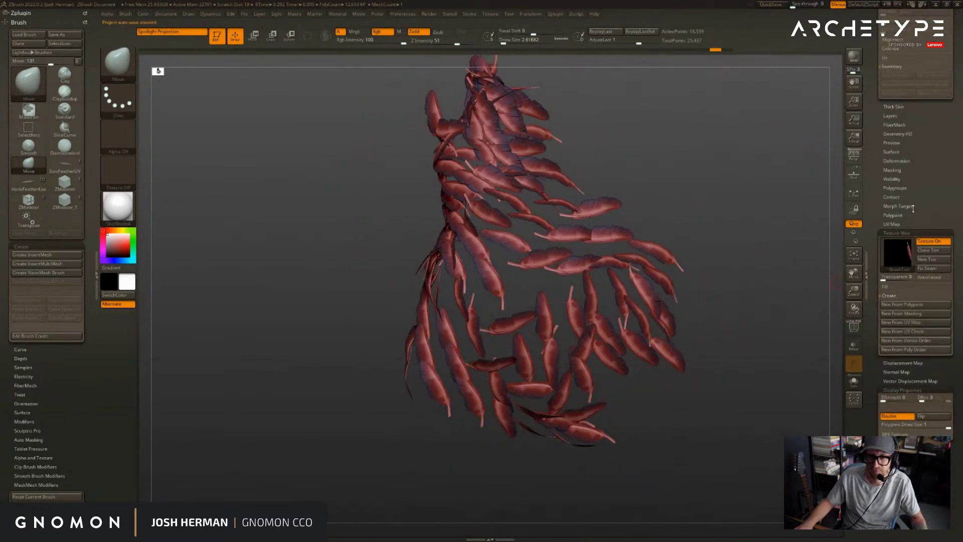
click(895, 188)
key(shift+f)
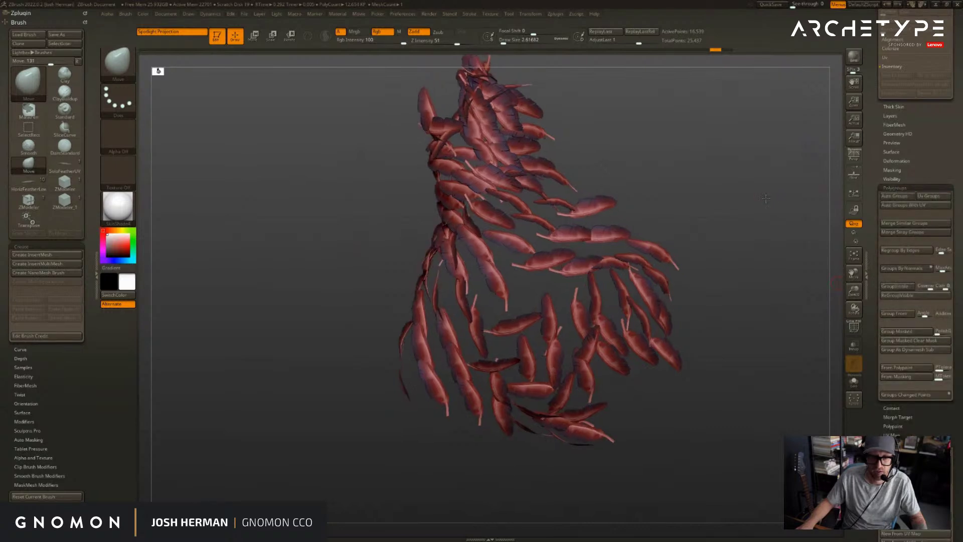
click(891, 199)
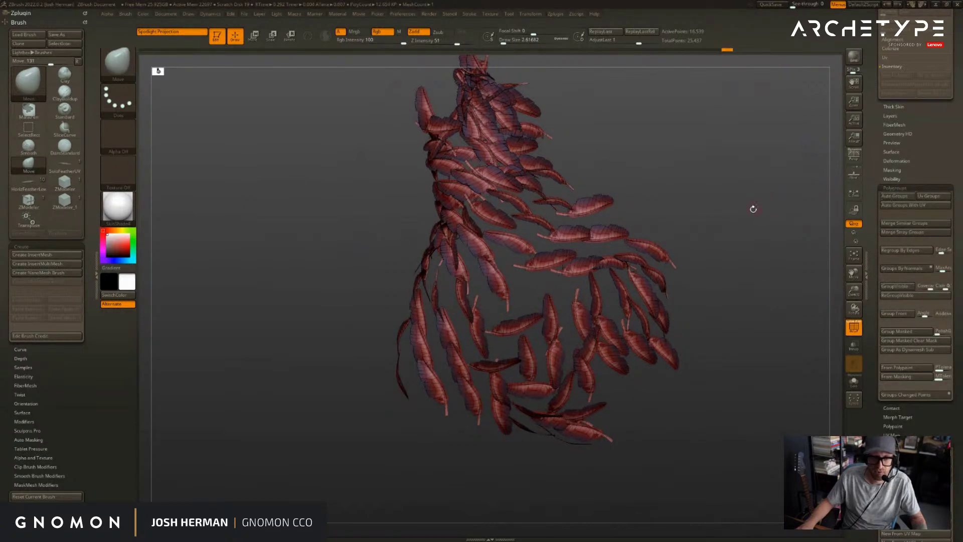
- Hide the stray feathers in the middle and lower part of the head one by one
ctrl+shift+click(583, 234)
ctrl+shift+drag(665, 183, 679, 195)
ctrl+alt+shift+click(590, 207)
ctrl+alt+shift+click(595, 235)
ctrl+alt+shift+click(517, 324)
ctrl+alt+shift+click(547, 326)
ctrl+alt+shift+click(502, 364)
ctrl+alt+shift+click(527, 406)
ctrl+alt+shift+click(525, 425)
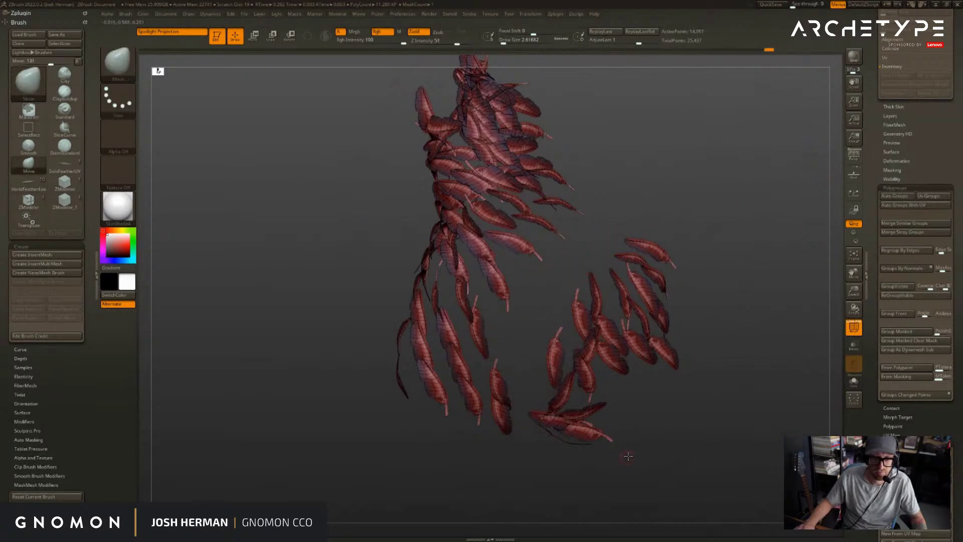
- Hide the remaining feathers around the front and lower face in groups using rectangular selections
drag(627, 455, 647, 469)
ctrl+alt+shift+drag(731, 499, 526, 292)
ctrl+alt+shift+drag(769, 425, 550, 253)
ctrl+alt+shift+drag(728, 330, 592, 225)
- Delete the hidden feathers from the head-feather subtool's geometry
drag(740, 202, 787, 210)
drag(941, 175, 943, 241)
click(898, 129)
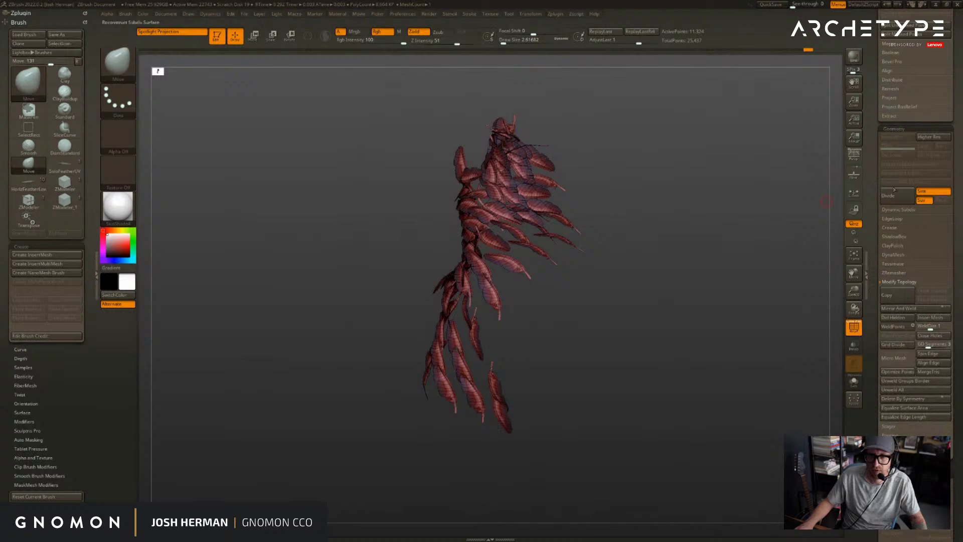
drag(793, 310, 769, 308)
drag(861, 278, 872, 422)
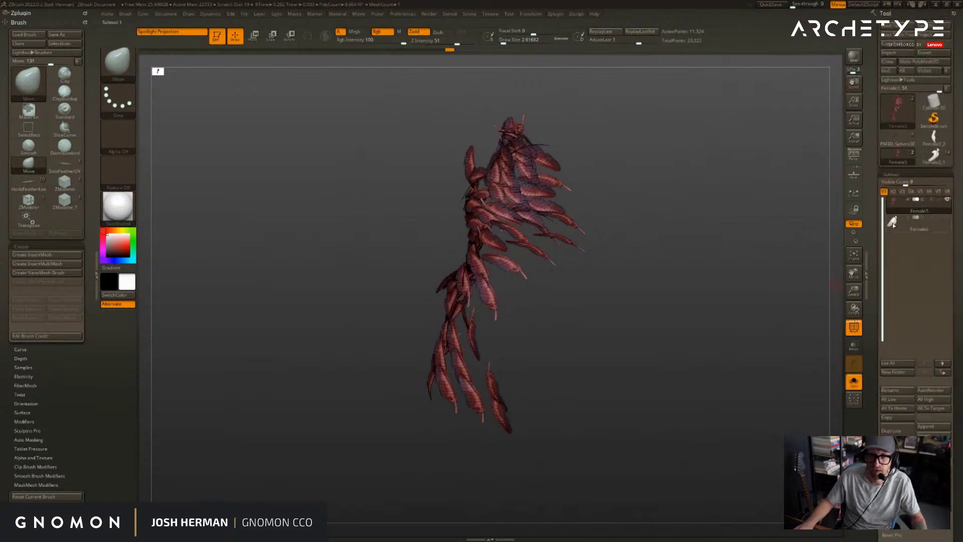
- Make the bird's body the active subtool and turn off Solo so the body and head feathers show together
click(893, 225)
drag(775, 221, 800, 182)
click(854, 382)
alt+drag(653, 396, 678, 250)
mouse_move(703, 296)
alt+mouse_down()
mouse_move(736, 243)
mouse_move(709, 228)
alt+mouse_up()
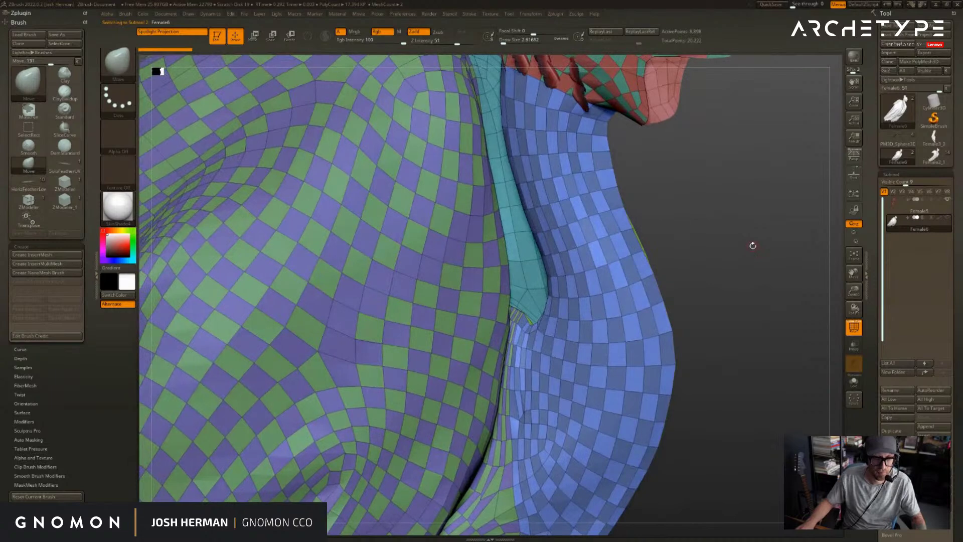
drag(720, 241, 708, 201)
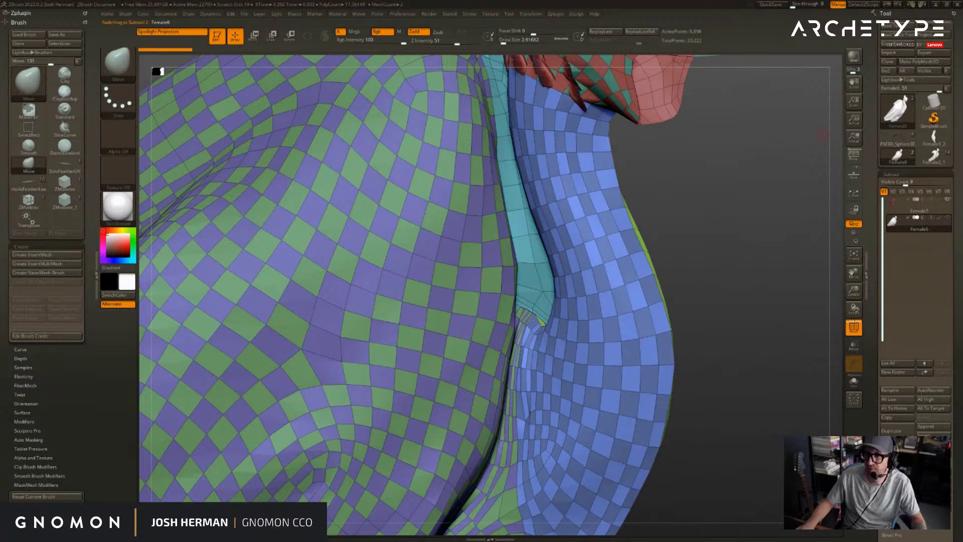
drag(799, 259, 756, 278)
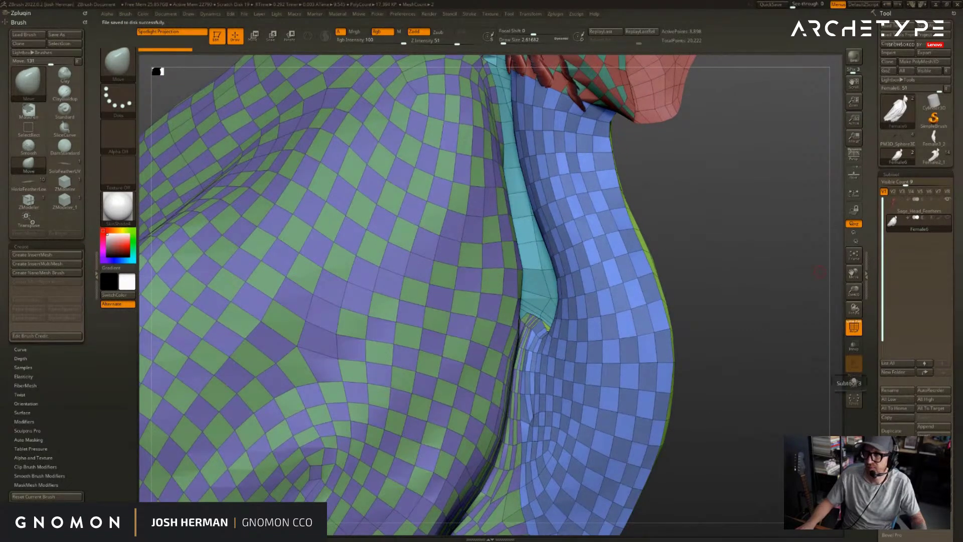
drag(784, 225, 777, 252)
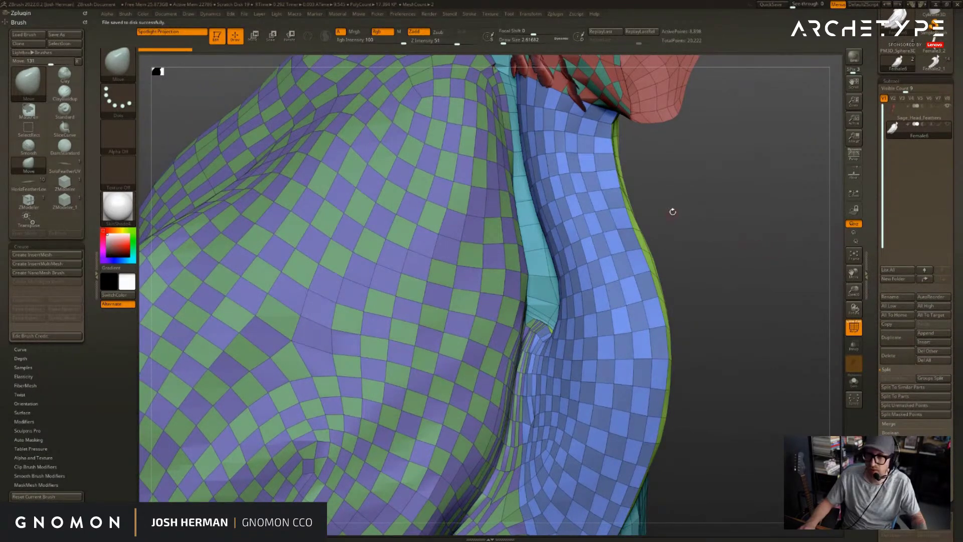
- Insert NanoMesh feathers on one of the neck's checkered polygroups with the ZModeler brush and enlarge them to a size of about 1.48
key(b)
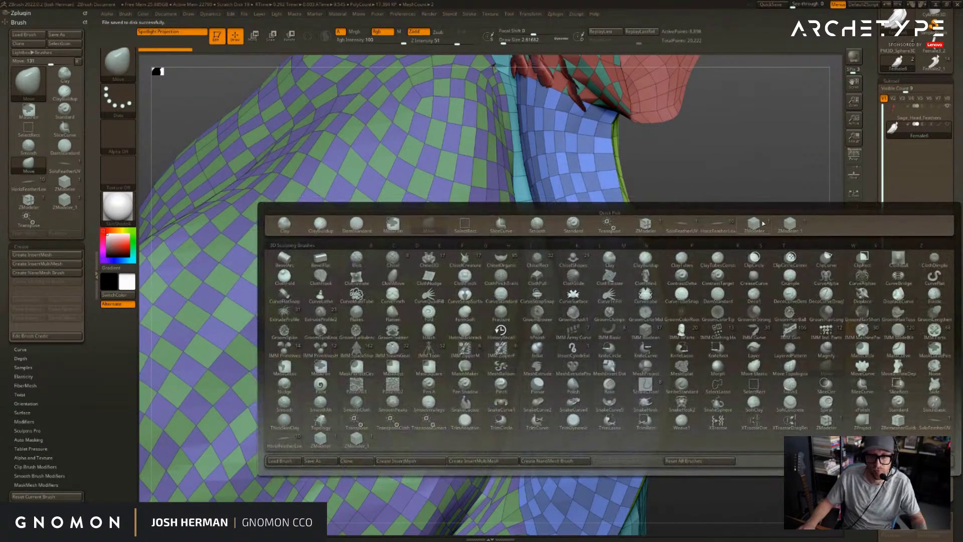
click(786, 228)
mouse_move(702, 217)
alt+mouse_down()
mouse_move(584, 258)
mouse_move(560, 258)
alt+mouse_up()
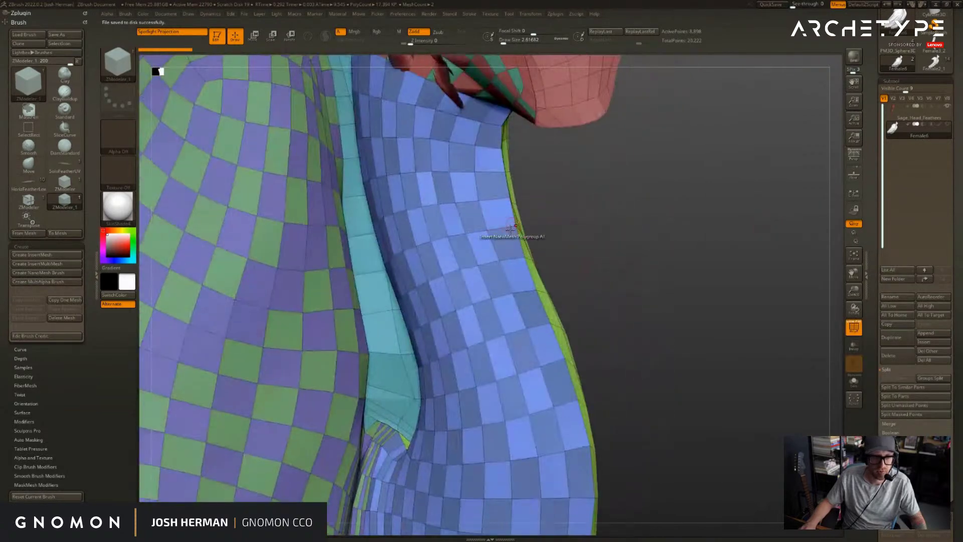
click(470, 258)
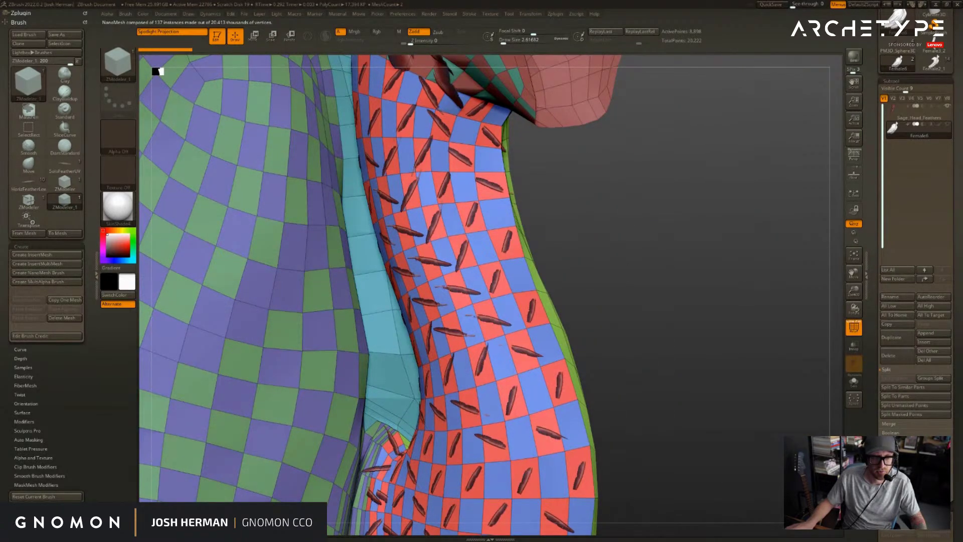
alt+drag(755, 215, 744, 207)
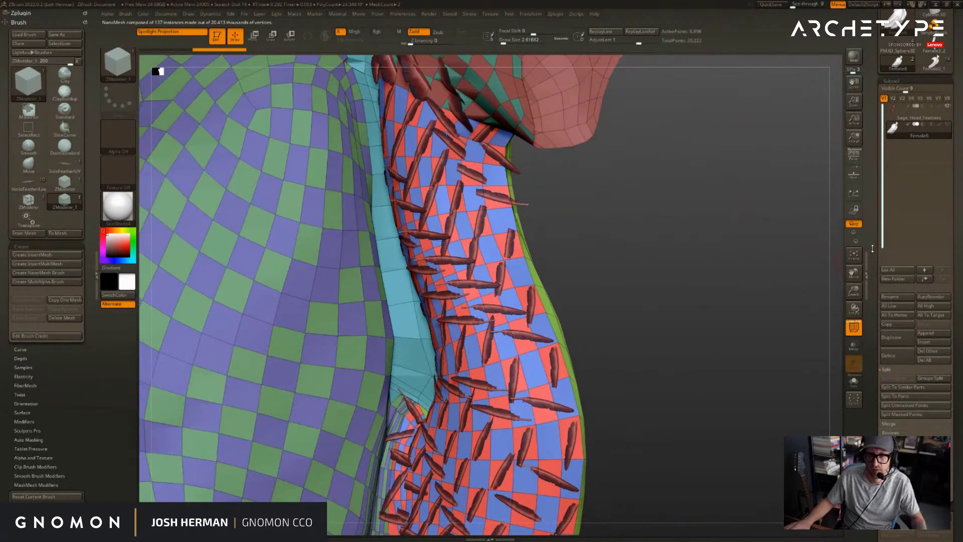
- Align the neck's NanoMesh feathers to the normal and flip them horizontally
scroll(899, 253, down, 10)
click(899, 244)
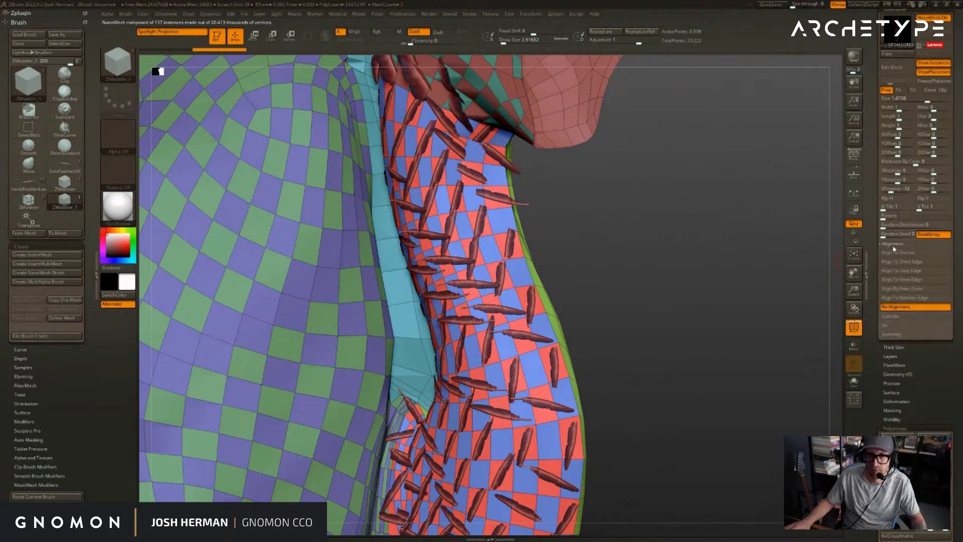
click(896, 252)
alt+drag(802, 226, 803, 186)
click(893, 199)
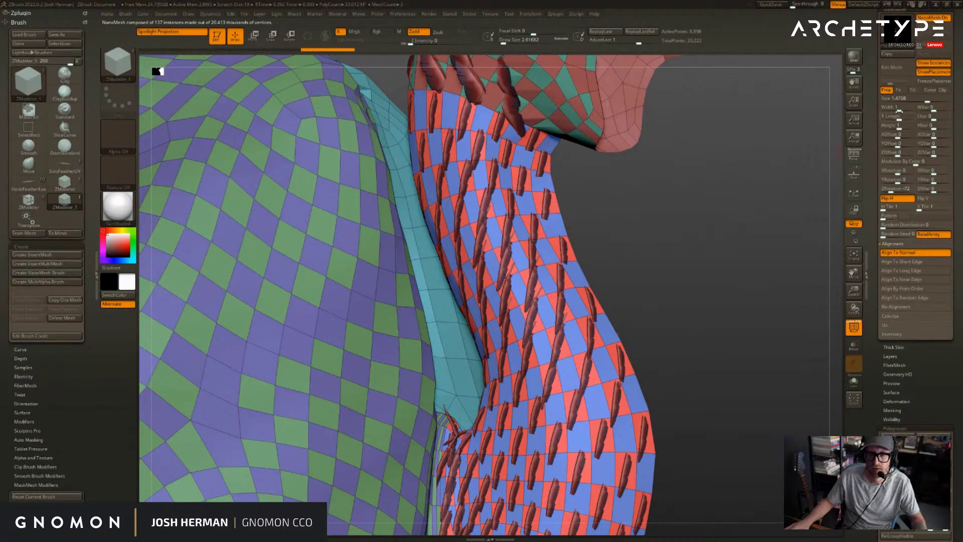
- Set the neck feathers to about 1.44 width, 2.66 length, 3.75 height and -0.14 X offset, with variations of 10, 10 and 45
drag(900, 112, 902, 118)
mouse_move(900, 126)
mouse_down()
mouse_move(921, 133)
mouse_move(905, 134)
mouse_up()
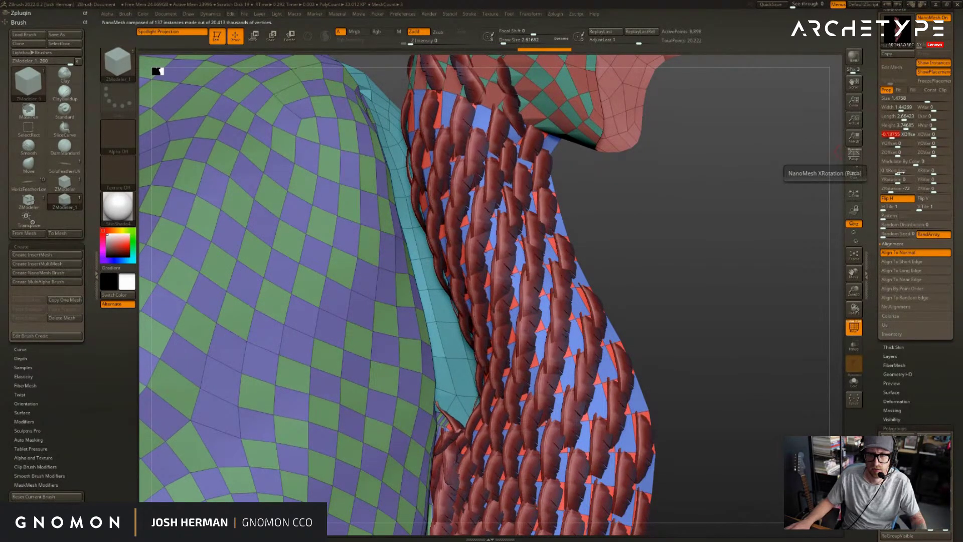
drag(895, 171, 898, 171)
key(ctrl+z)
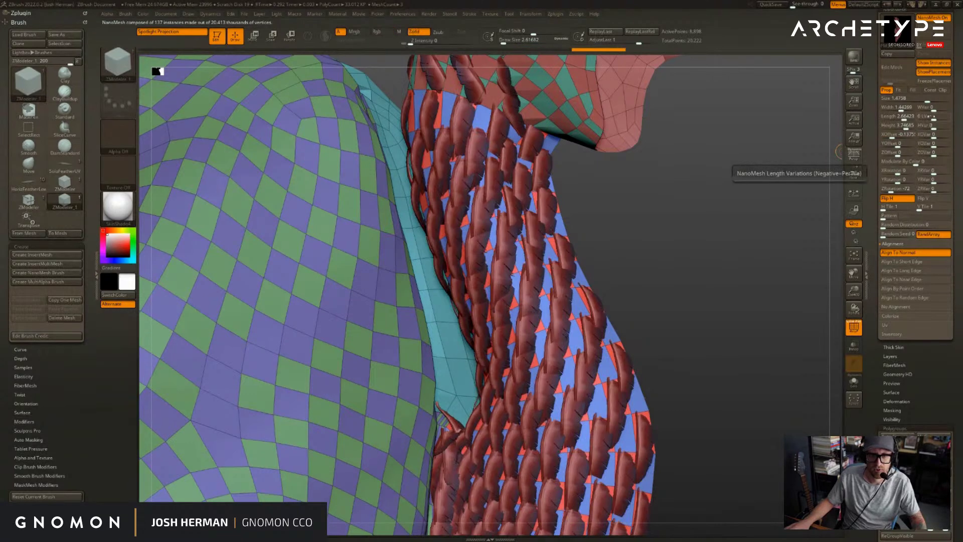
drag(933, 110, 946, 129)
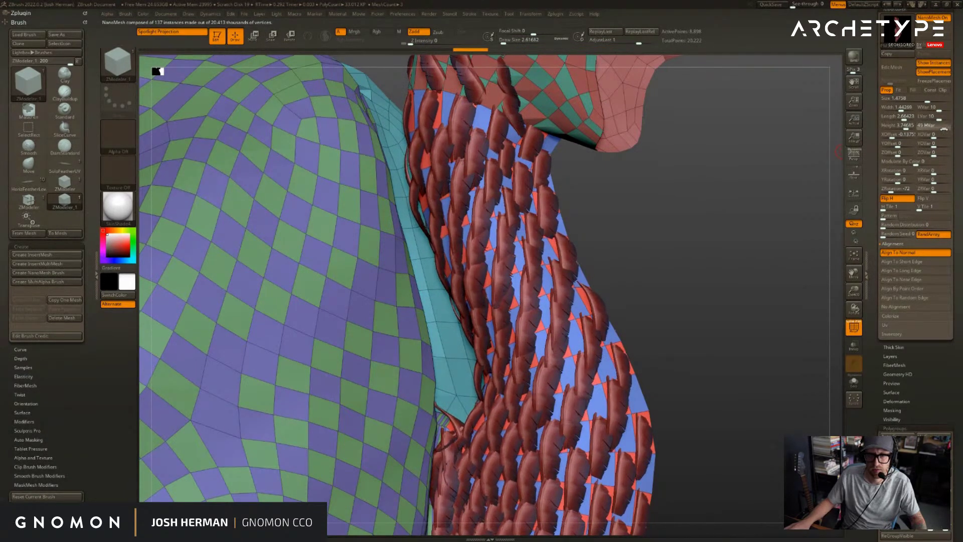
- Rotate the neck feathers to 7 in Y and -97 in Z, leaving only the horizontal flip on
drag(672, 202, 701, 203)
drag(899, 172, 886, 189)
key(ctrl+z)
click(933, 198)
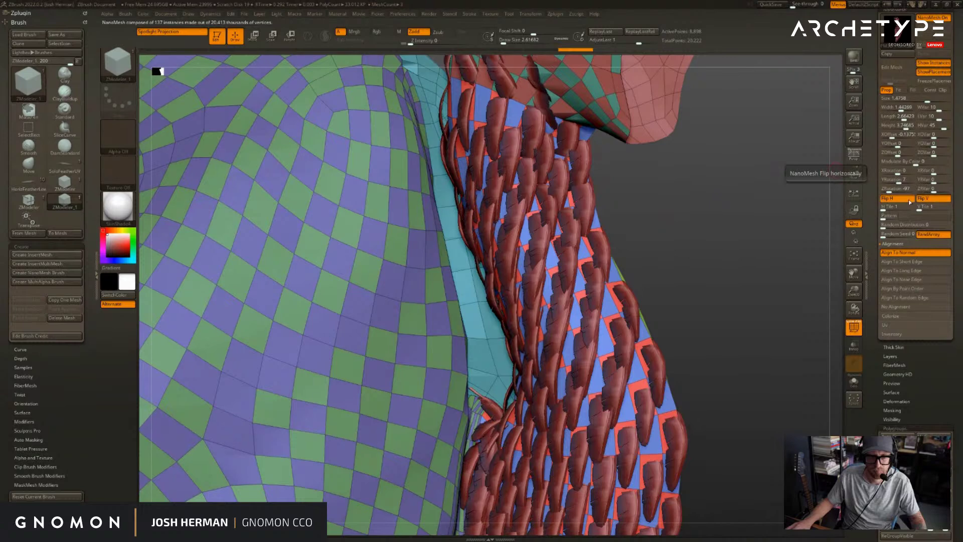
click(928, 201)
mouse_move(827, 203)
mouse_down()
mouse_move(797, 205)
mouse_move(821, 194)
mouse_up()
- Check the mesh used for the neck feathers and try toggling their horizontal and vertical flips
drag(877, 98, 880, 144)
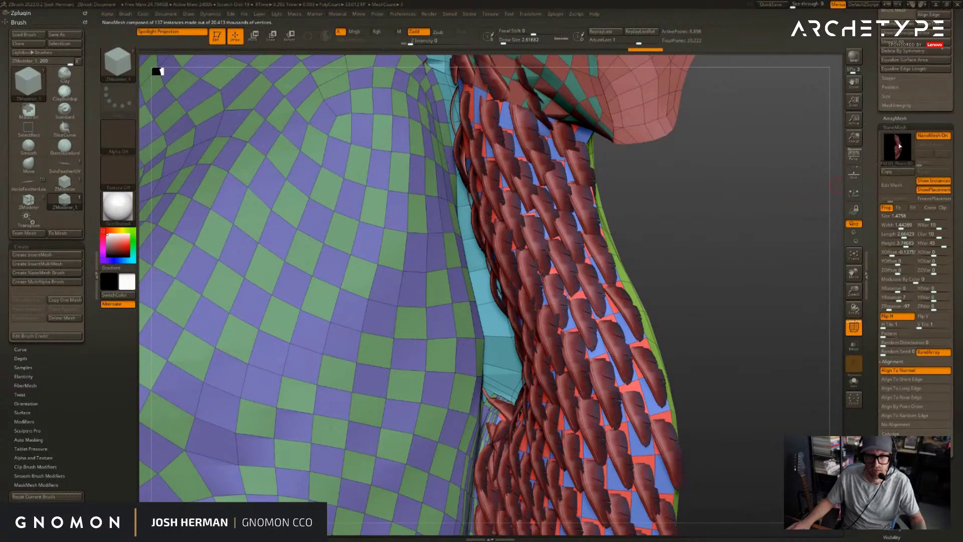
click(900, 145)
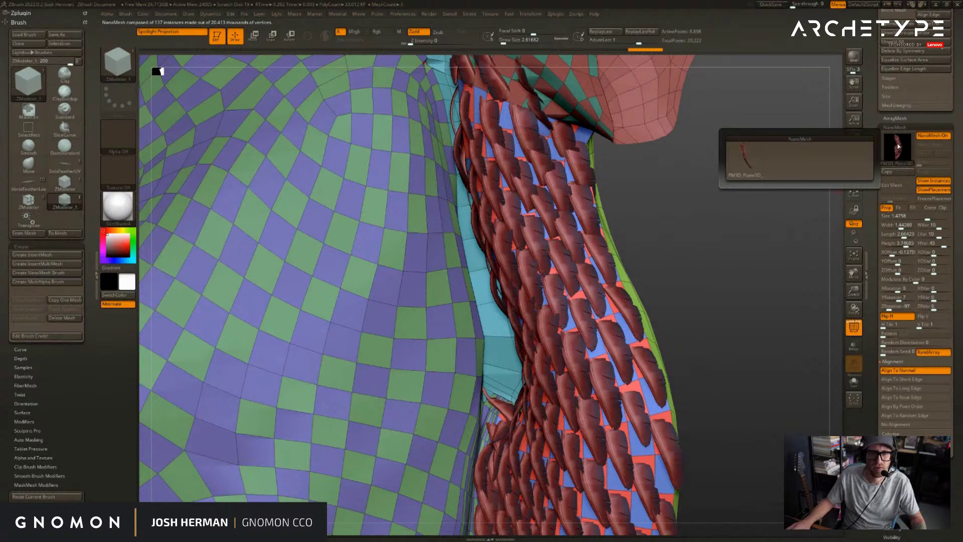
drag(794, 130, 777, 174)
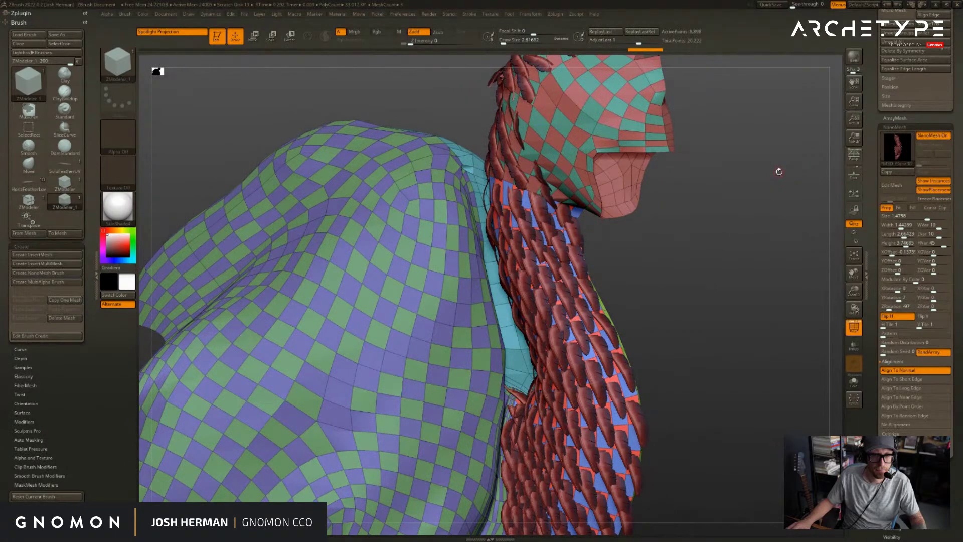
click(897, 158)
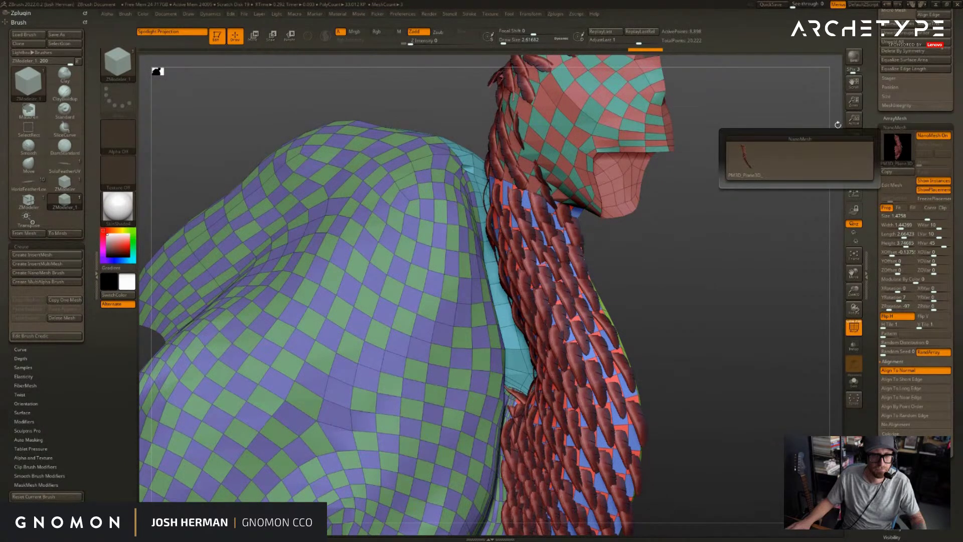
key(t)
drag(734, 203, 837, 222)
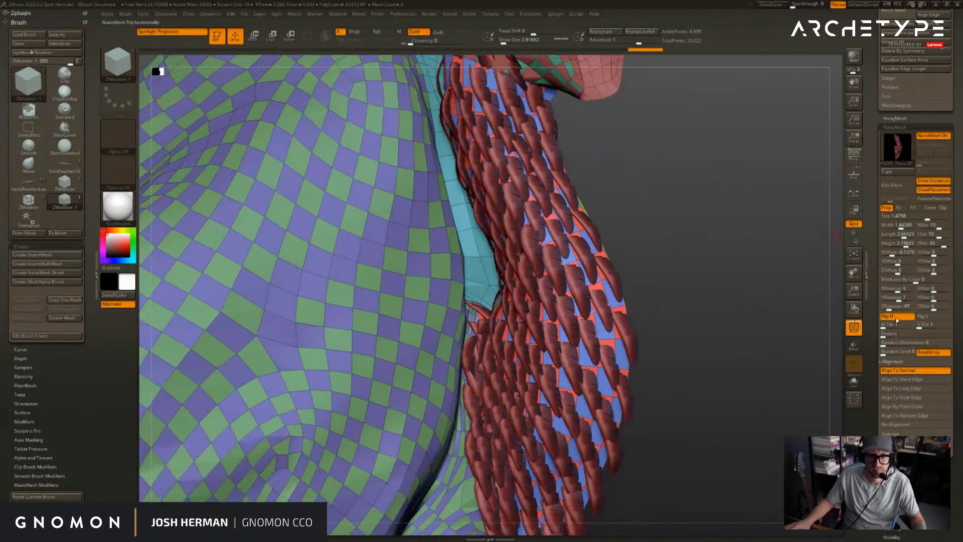
click(896, 318)
click(897, 317)
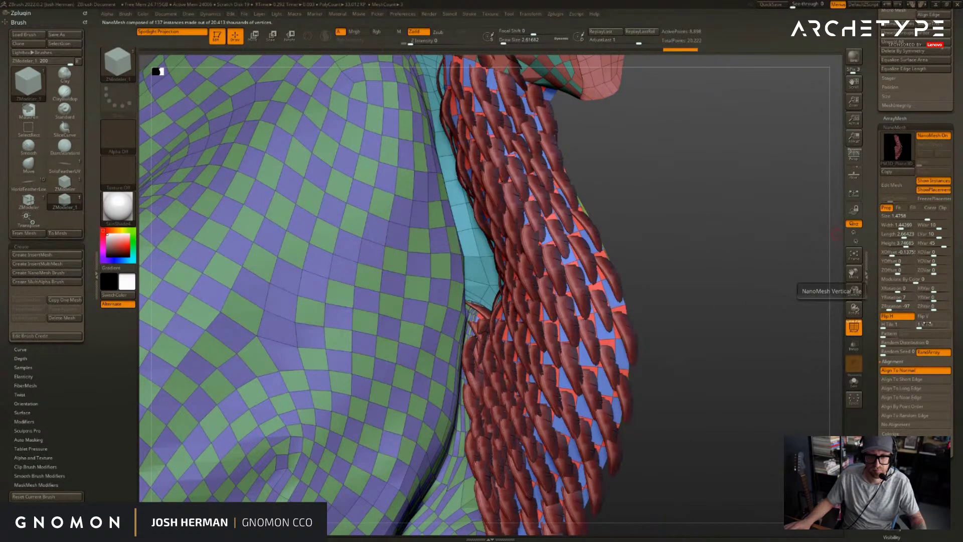
click(931, 317)
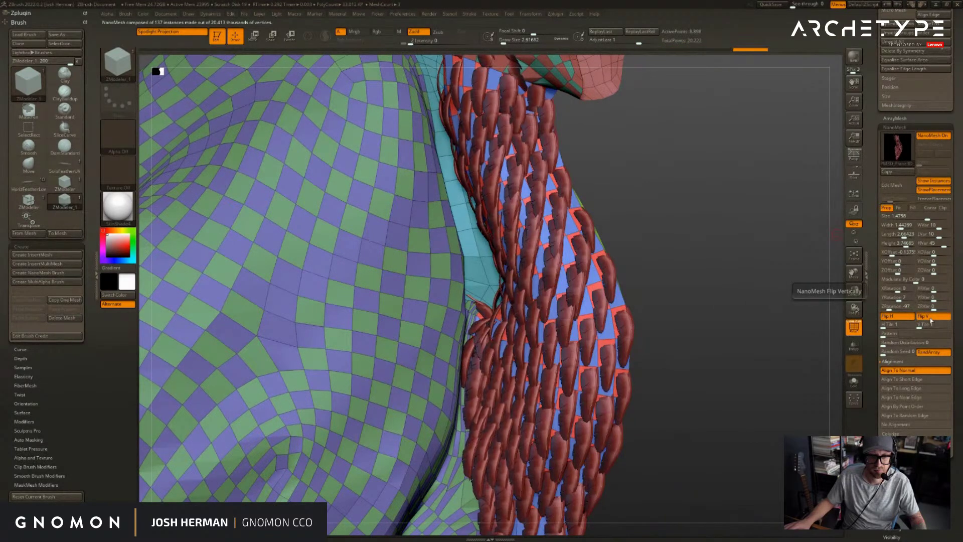
click(930, 317)
- Set the first neck feather set's Z rotation to -87, comparing it with and without the horizontal flip
drag(802, 241, 736, 252)
drag(792, 112, 839, 191)
drag(889, 307, 892, 308)
click(899, 321)
click(899, 321)
drag(770, 262, 813, 354)
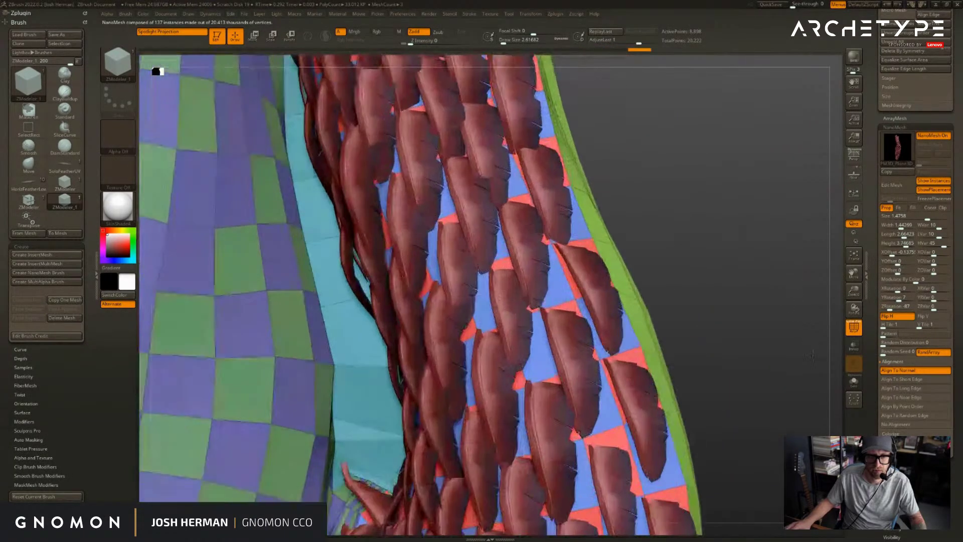
mouse_move(762, 304)
mouse_down()
mouse_move(707, 305)
mouse_move(787, 307)
mouse_move(758, 304)
mouse_up()
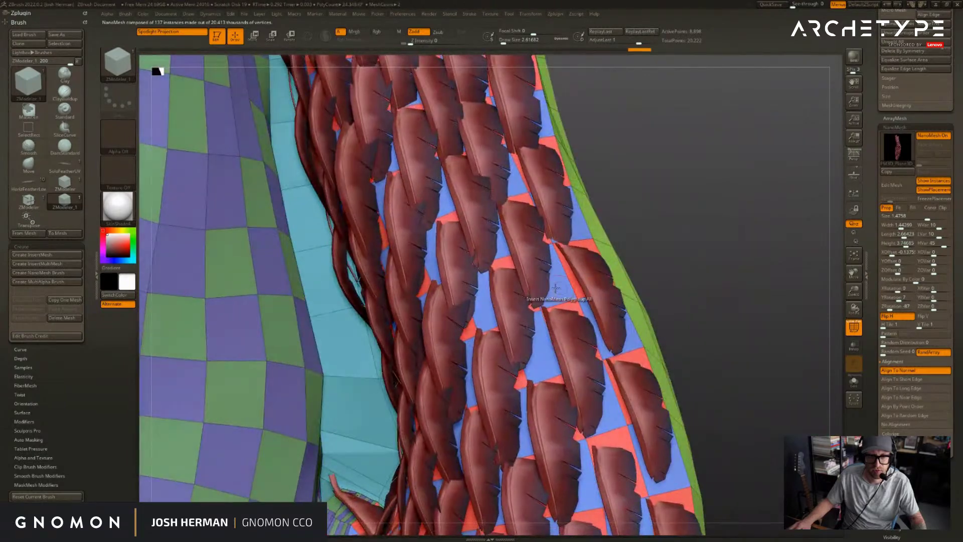
- Insert a second NanoMesh feather set on the neck's remaining polygroup, align it to the normal and enlarge it to about 3.25
click(553, 289)
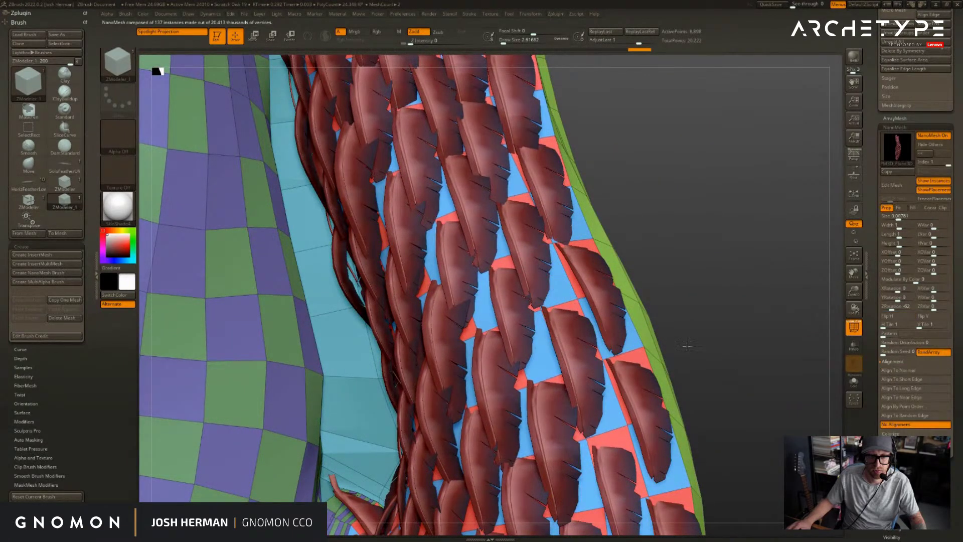
click(902, 371)
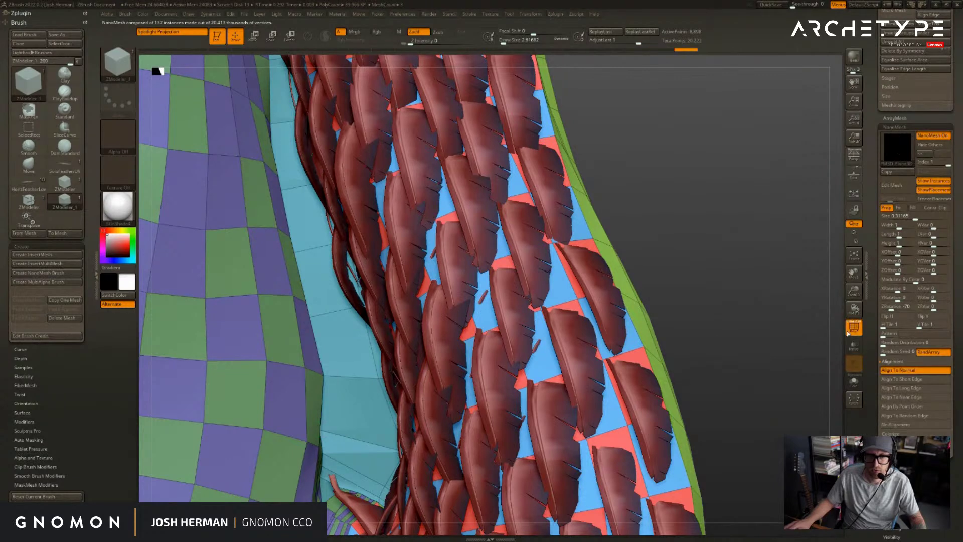
scroll(871, 335, down, 1)
drag(915, 192, 935, 197)
alt+drag(822, 241, 848, 250)
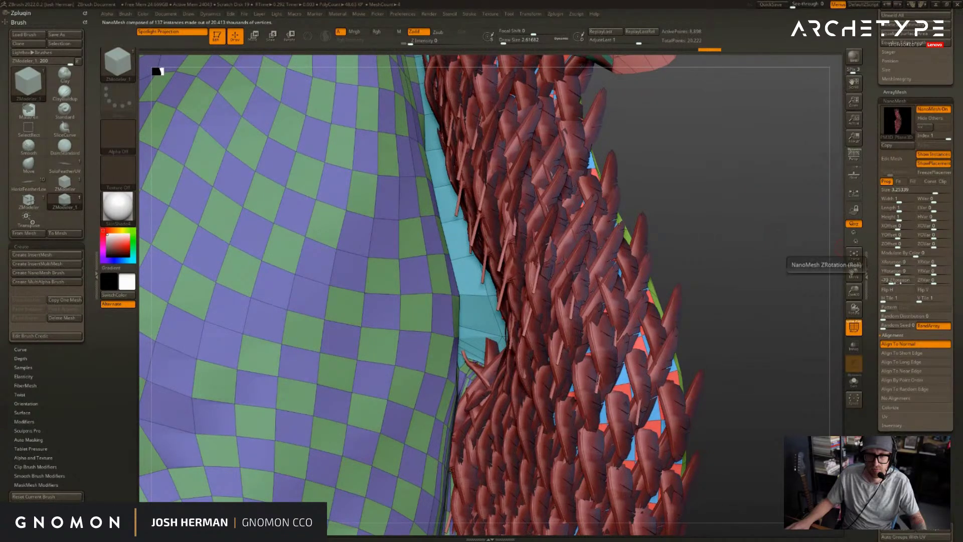
- Flip the second feather set horizontally, adjust its Y and Z rotation along the neck, and set its X offset to about -0.53
drag(891, 281, 898, 287)
click(899, 293)
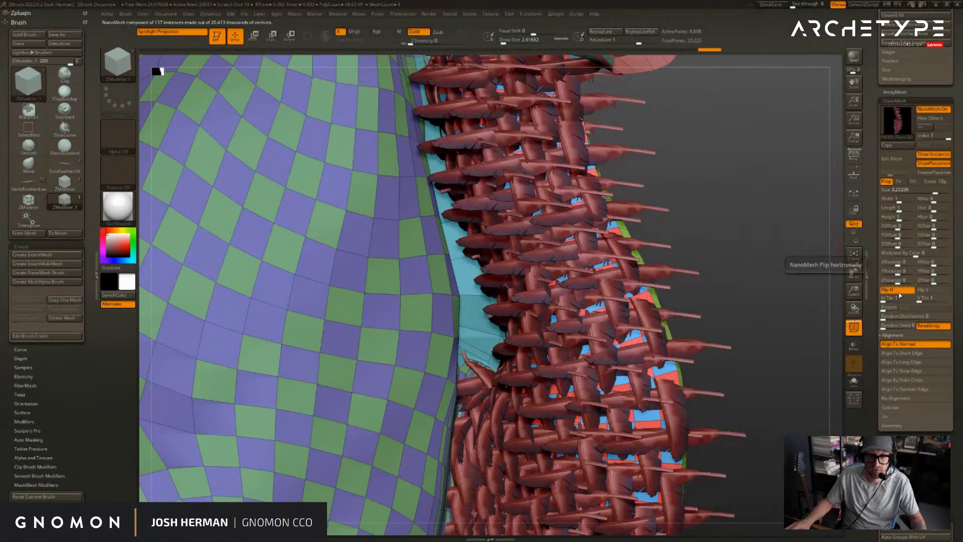
drag(883, 280, 893, 281)
drag(898, 225, 894, 226)
drag(812, 236, 783, 228)
drag(898, 272, 899, 275)
drag(808, 243, 727, 253)
- Set the second feather set's height to about 1.98, Z rotation to -68, and X, Y and Z rotation variations to 29, 8 and 10
drag(898, 219, 903, 221)
drag(892, 280, 895, 280)
drag(893, 281, 943, 282)
drag(471, 182, 522, 199)
drag(928, 272, 942, 264)
drag(728, 150, 879, 177)
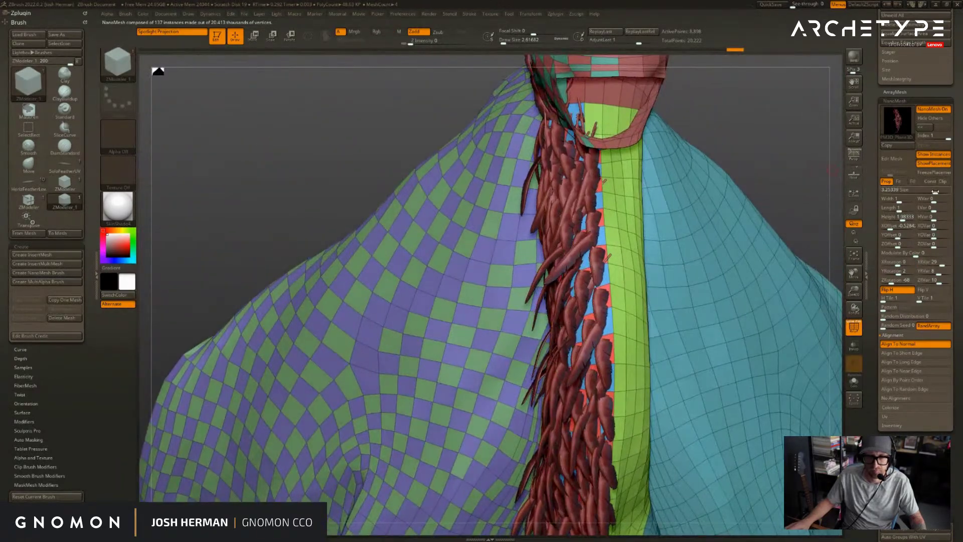
- Reduce the second feather set's size to about 2.81 and set its X rotation to 12
drag(935, 191, 933, 191)
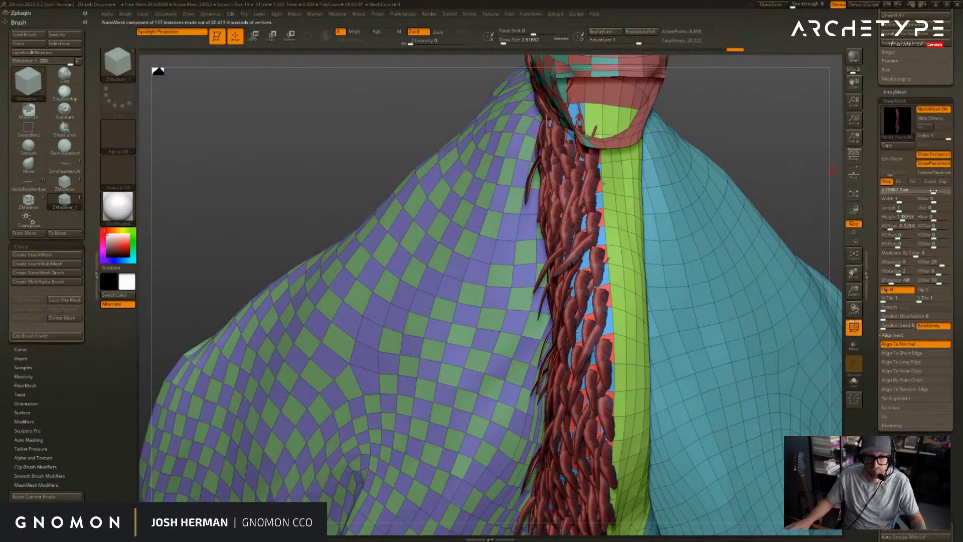
drag(832, 170, 797, 158)
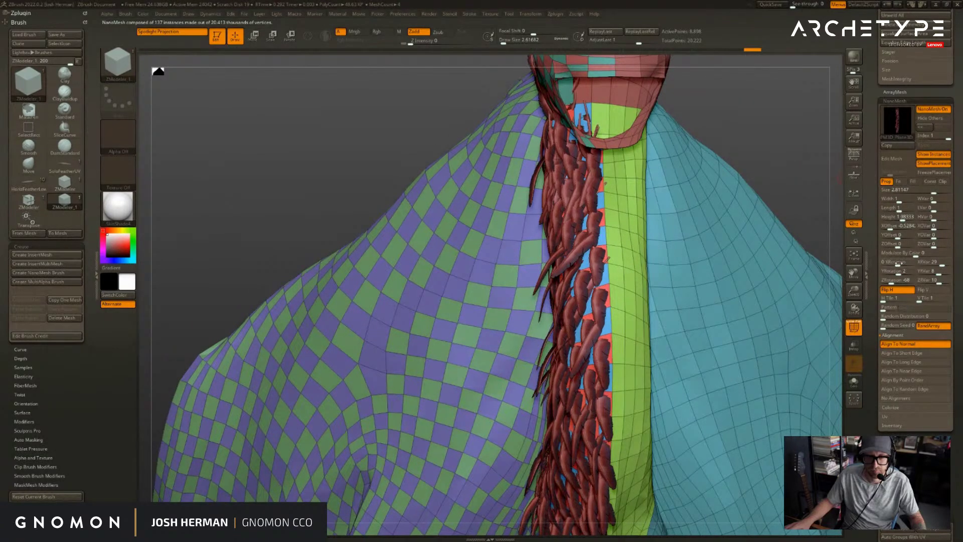
drag(895, 262, 898, 275)
drag(806, 191, 749, 157)
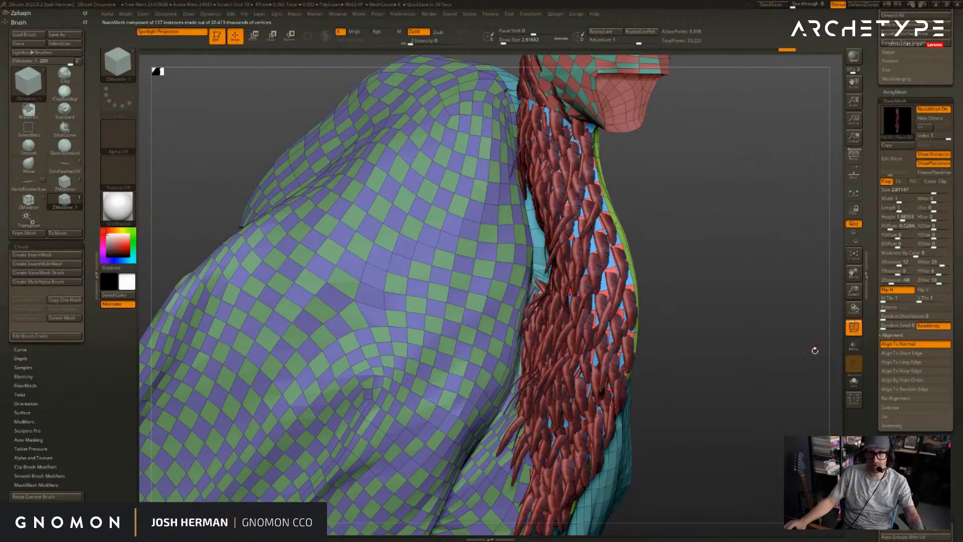
- Duplicate the body subtool and convert the neck's NanoMesh feathers in one copy into real geometry
click(892, 426)
drag(871, 443, 872, 432)
mouse_move(937, 413)
mouse_down()
mouse_move(879, 432)
mouse_move(880, 472)
mouse_up()
click(895, 420)
drag(804, 379, 754, 348)
- Isolate the converted neck feathers and delete the hidden body geometry from their subtool
ctrl+shift+click(611, 275)
ctrl+shift+click(613, 274)
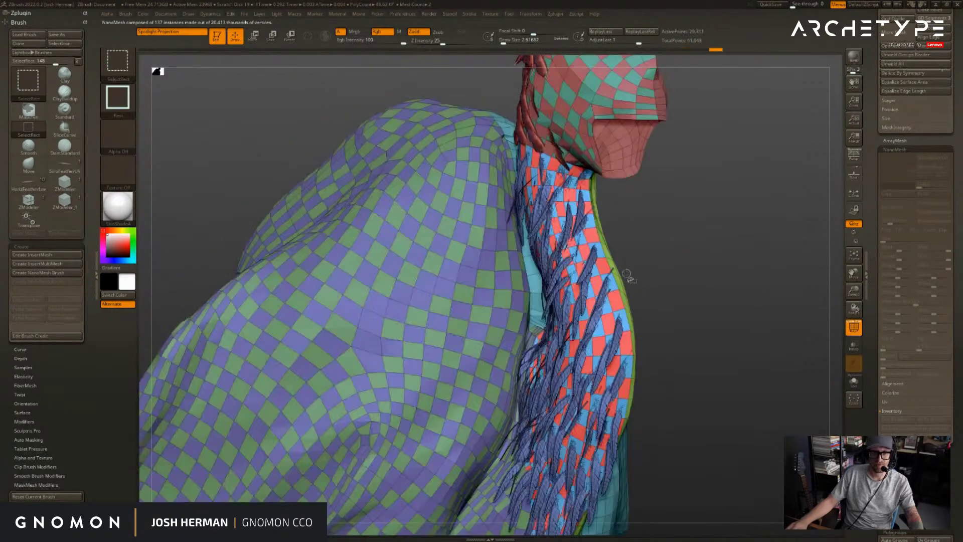
ctrl+shift+click(606, 293)
mouse_move(671, 259)
ctrl+shift+mouse_down()
mouse_move(731, 227)
mouse_move(739, 264)
mouse_move(705, 209)
mouse_move(768, 222)
ctrl+shift+mouse_up()
scroll(880, 184, up, 5)
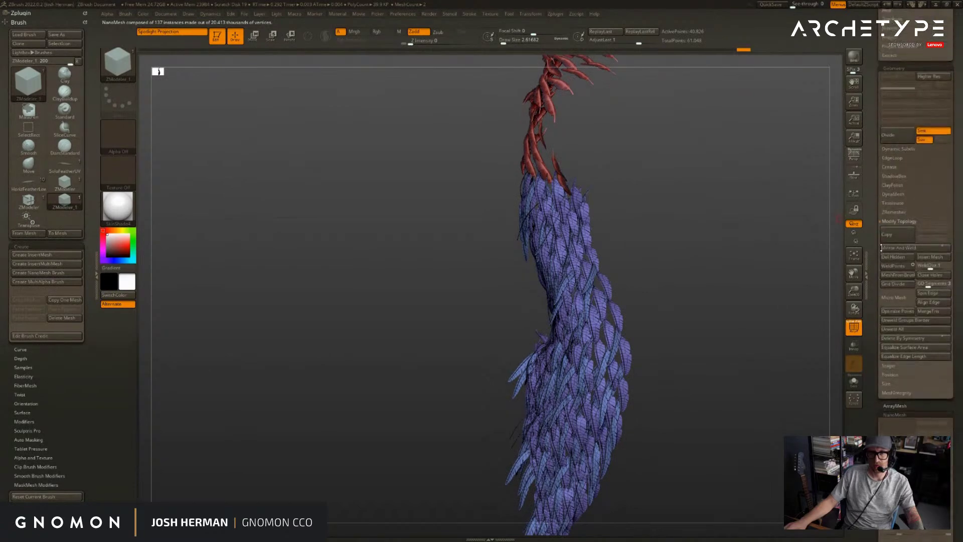
key(ctrl)
- Cycle through the subtools and make the plain body copy, Female7, active
drag(789, 249, 750, 228)
key(Down)
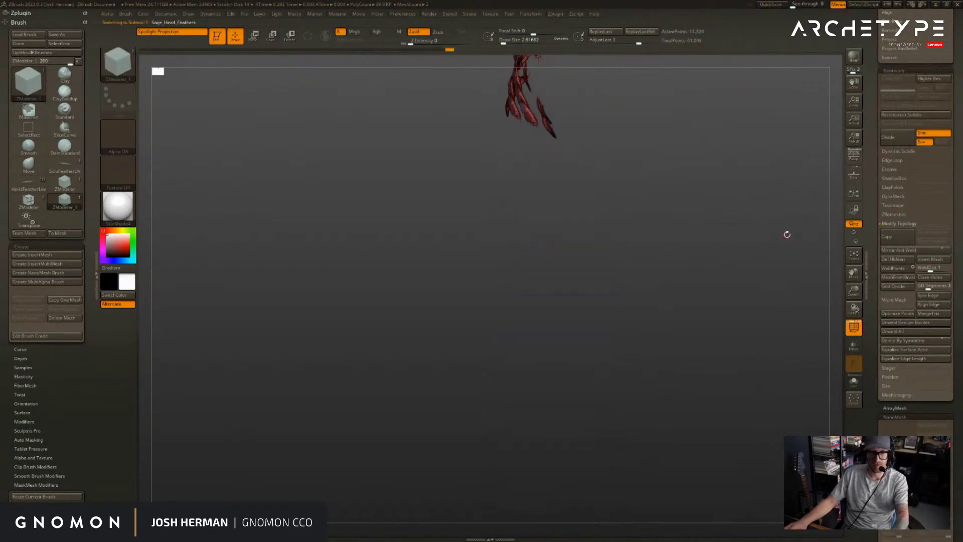
key(Up)
key(Up)
scroll(918, 215, up, 5)
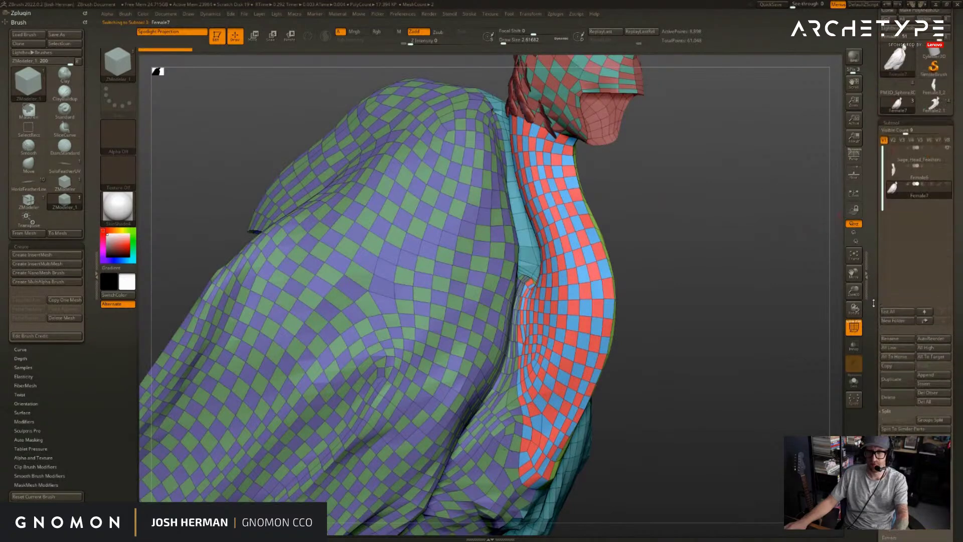
- Show the Female6 neck feathers, assign the feather texture to them, and turn off the polyframe display
click(946, 221)
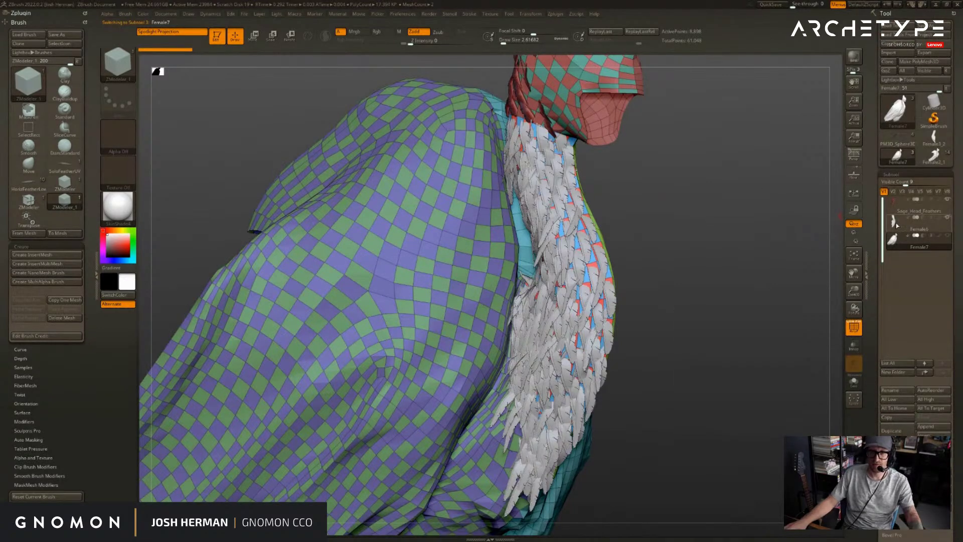
click(928, 225)
drag(873, 268, 861, 154)
drag(873, 321, 870, 125)
drag(930, 491, 930, 335)
drag(876, 441, 875, 140)
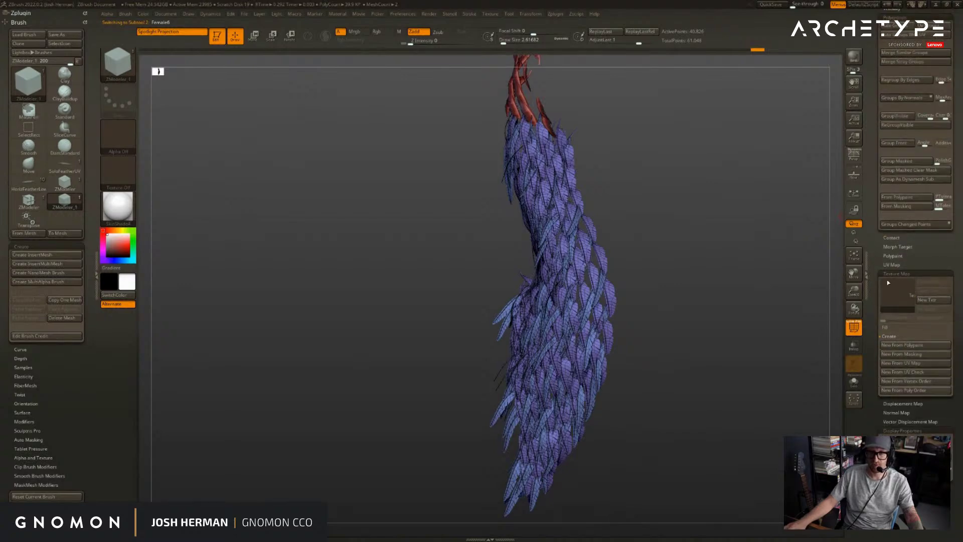
click(898, 294)
click(709, 289)
key(shift+f)
drag(727, 215, 731, 280)
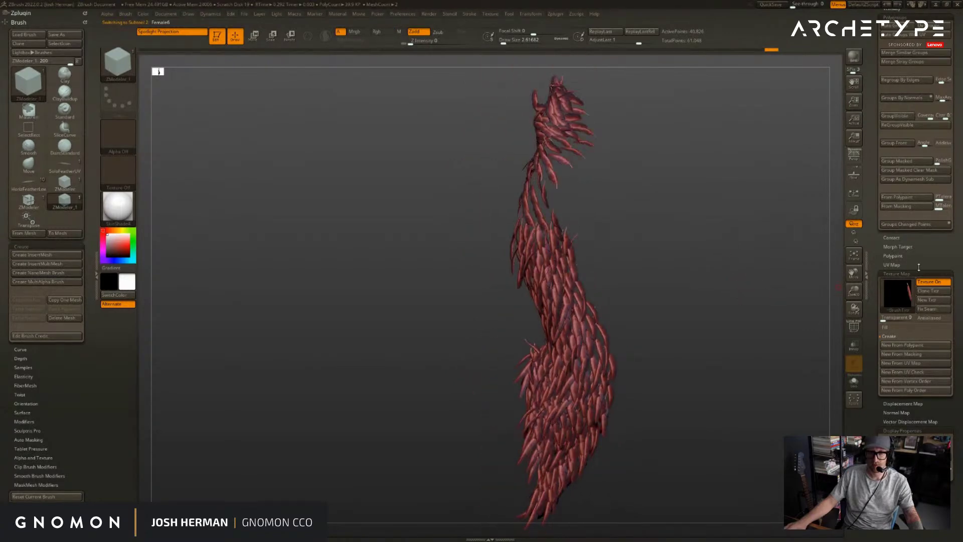
drag(916, 269, 926, 406)
drag(872, 182, 872, 451)
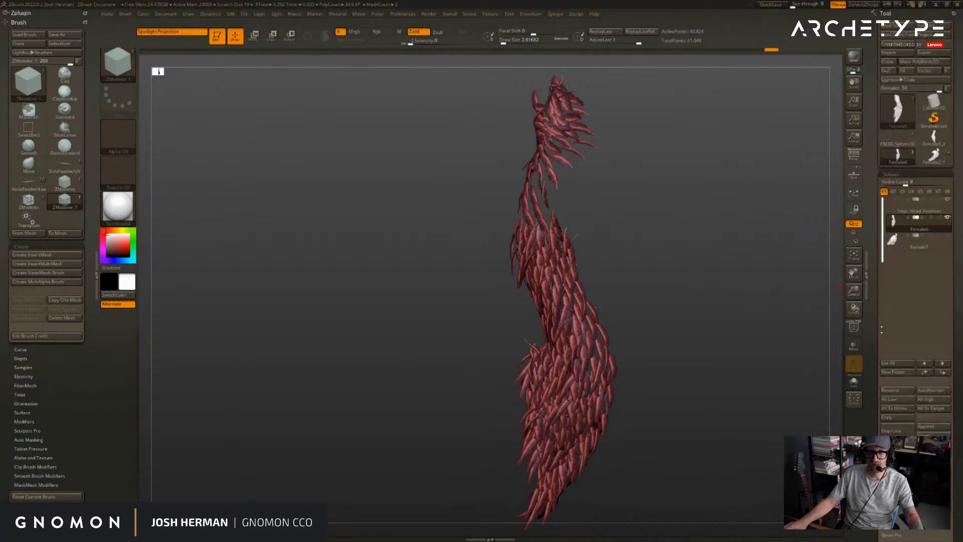
- Make the Female7 body active with polyframe shown and insert the feather NanoMesh across the large wing and back area
click(895, 243)
mouse_move(823, 247)
mouse_down()
mouse_move(806, 250)
mouse_move(776, 286)
mouse_move(804, 200)
mouse_move(534, 307)
mouse_move(802, 244)
mouse_move(793, 251)
mouse_move(817, 263)
mouse_move(798, 242)
mouse_move(789, 258)
mouse_up()
key(shift+f)
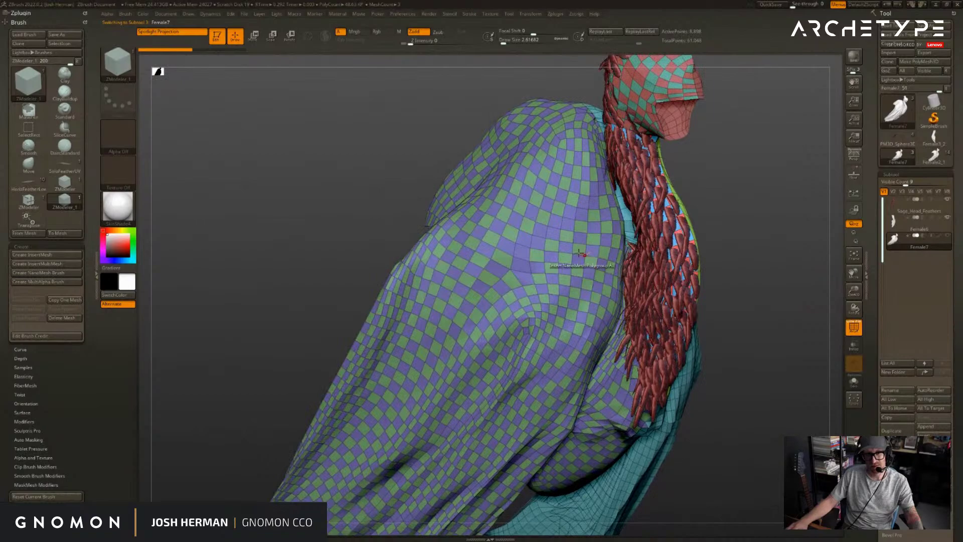
click(577, 249)
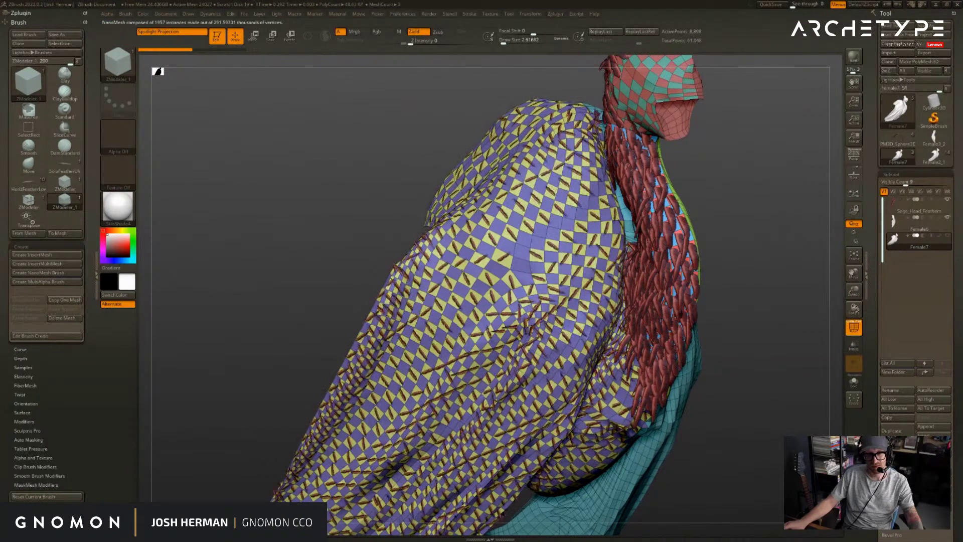
drag(706, 309, 727, 301)
key(ctrl+z)
click(575, 256)
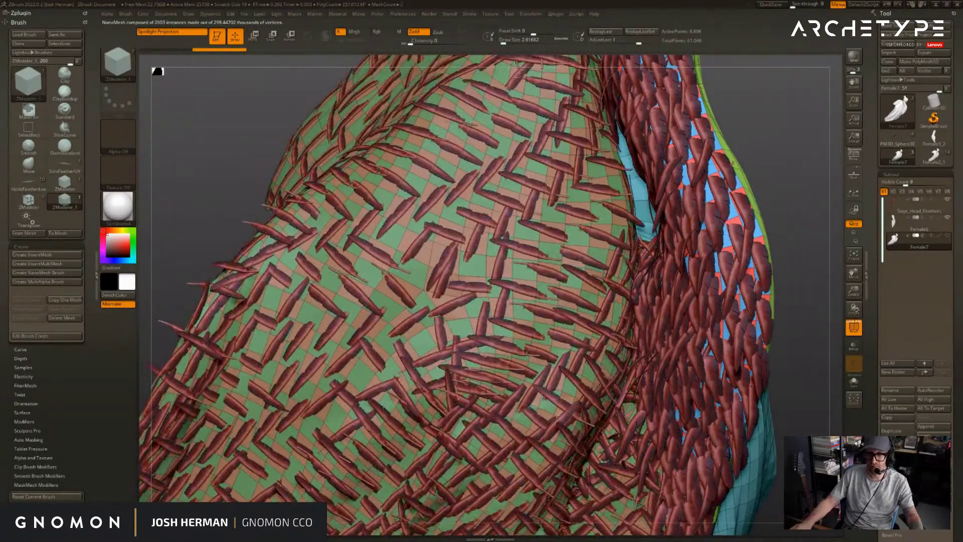
- Adjust the wing NanoMesh's colorize settings, raising its hue adjustment to about 0.09 and increasing its intensity adjustment
drag(878, 216, 879, 89)
drag(878, 221, 879, 128)
mouse_move(908, 129)
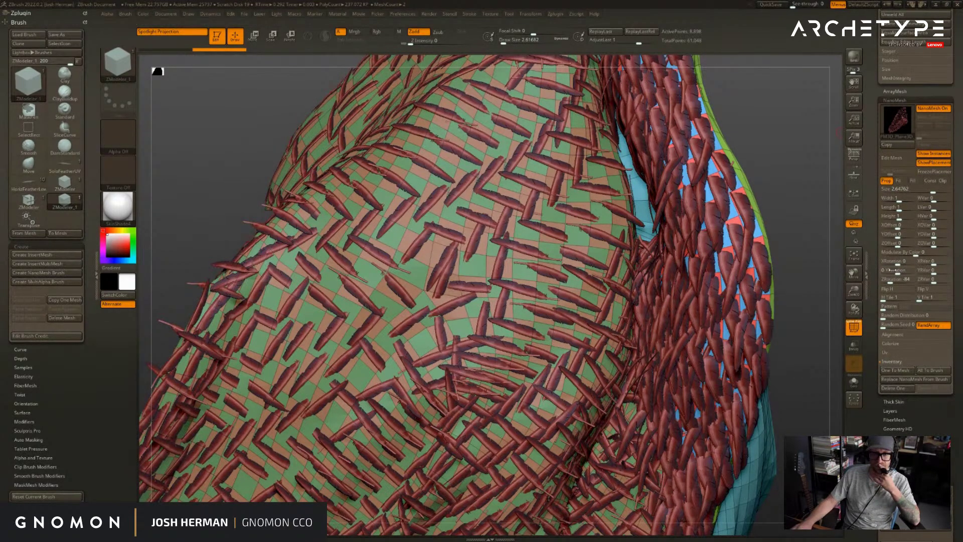
scroll(935, 397, down, 1)
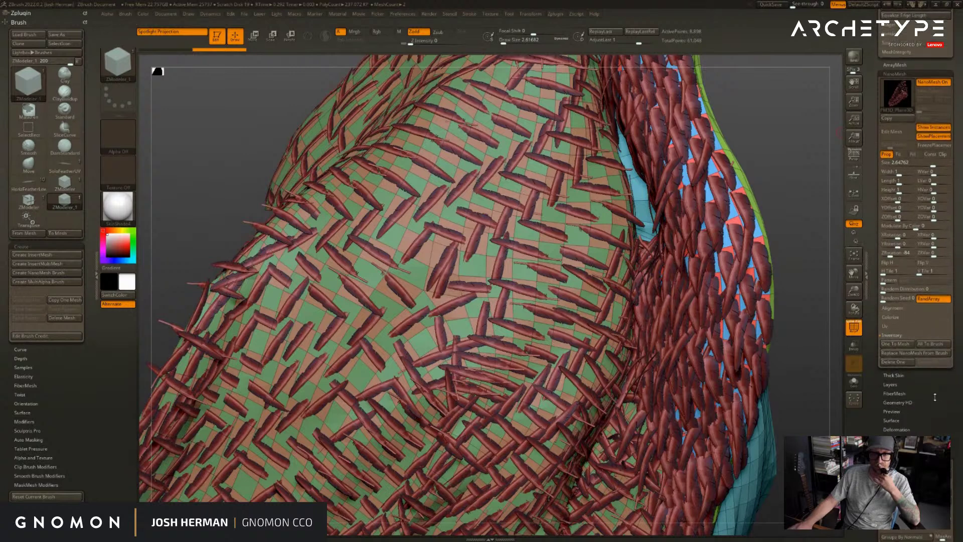
click(892, 318)
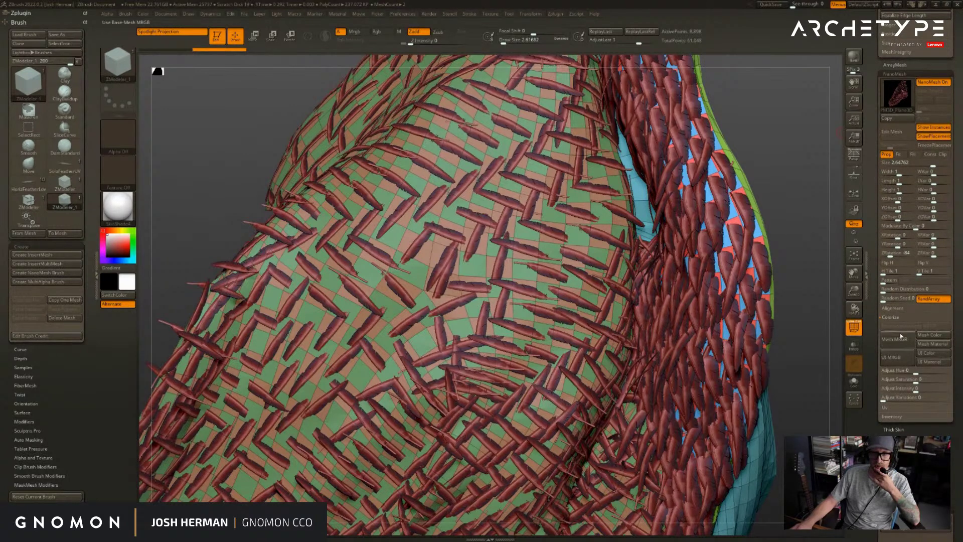
click(939, 358)
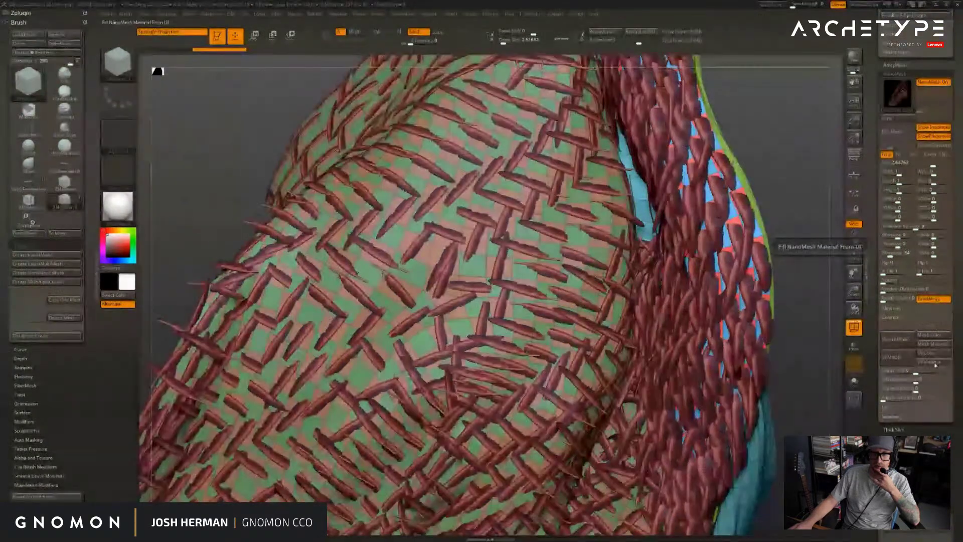
drag(916, 374, 944, 372)
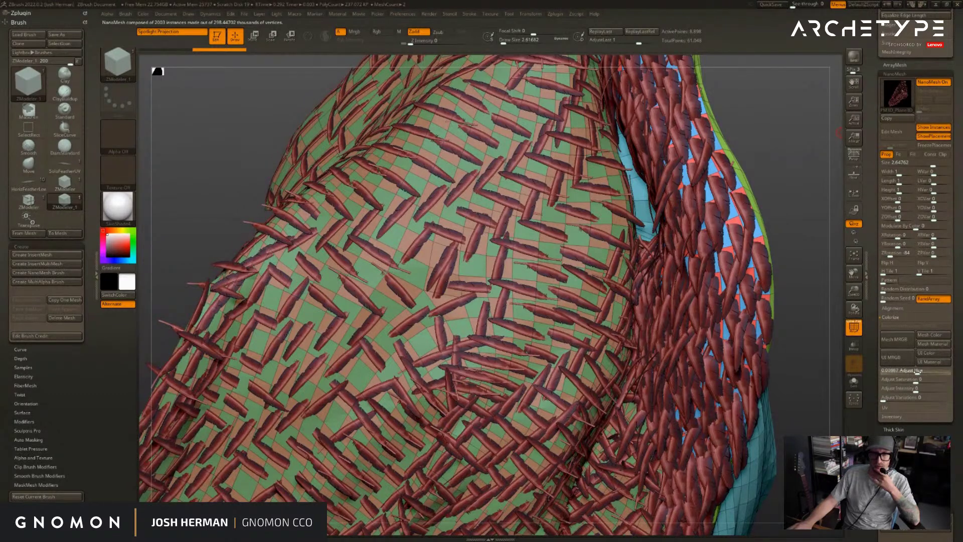
click(916, 371)
drag(915, 388, 947, 392)
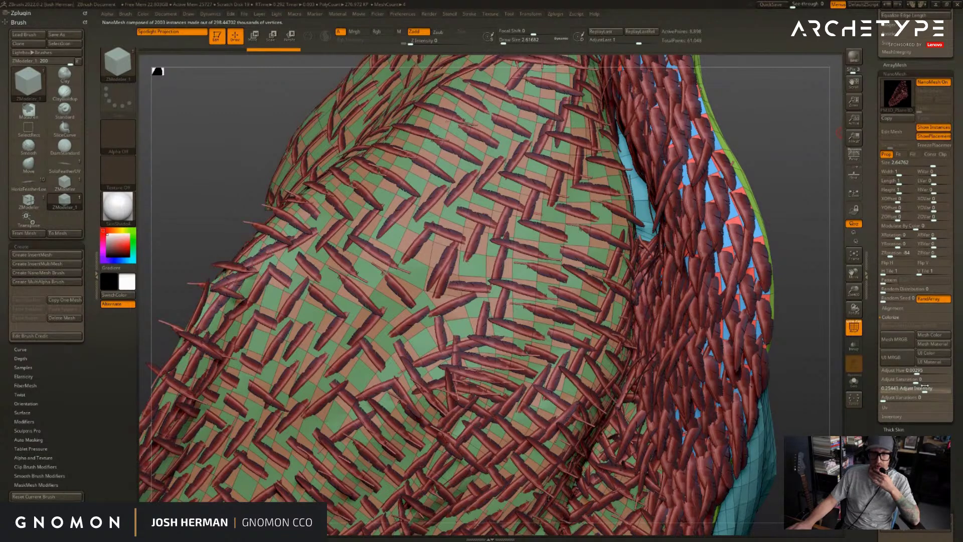
click(900, 408)
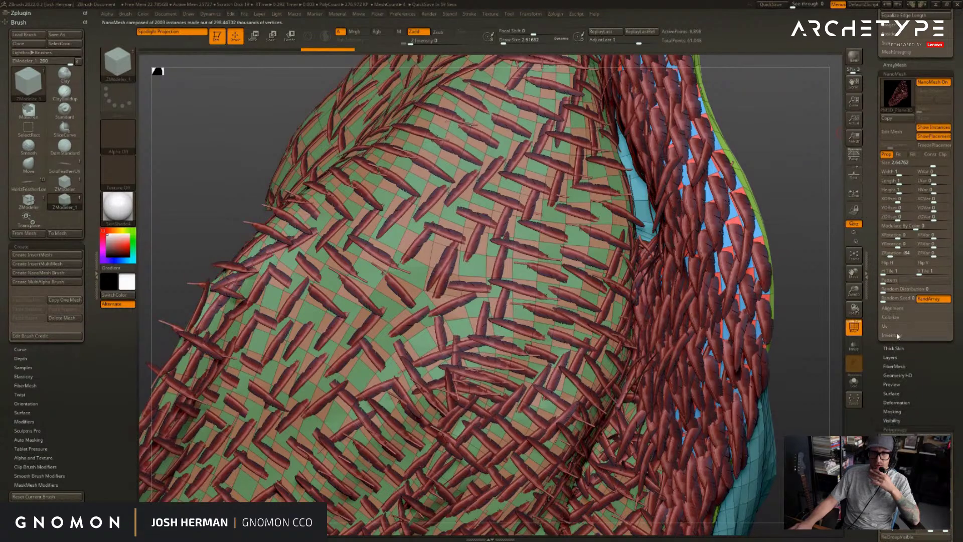
- Compare the NanoMesh alignment options on the wing feathers and choose Align To Normal
click(893, 309)
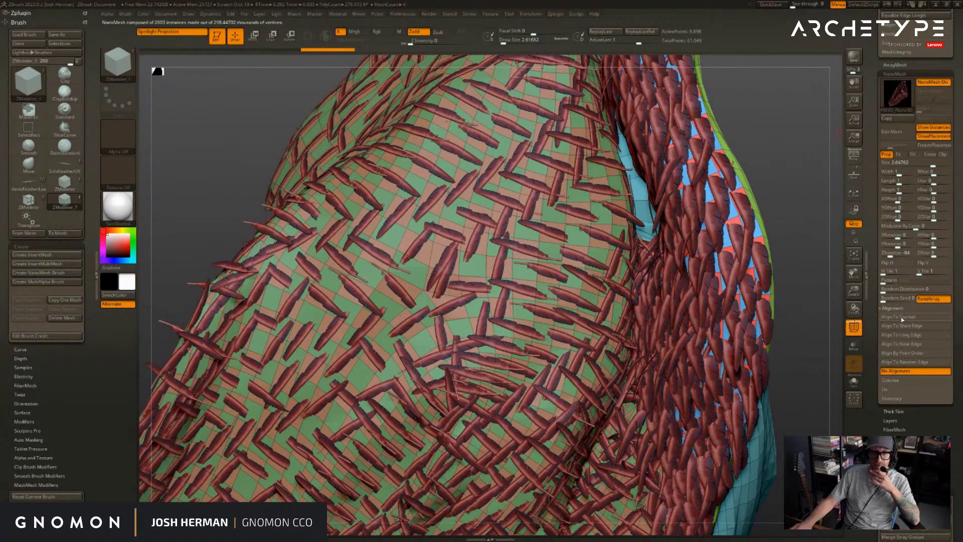
click(901, 317)
drag(803, 230, 769, 231)
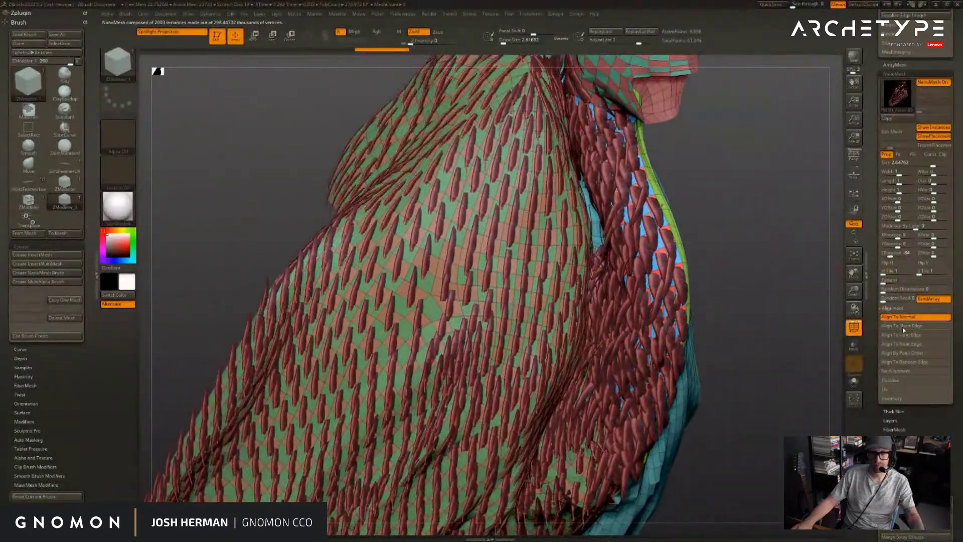
click(904, 328)
click(903, 336)
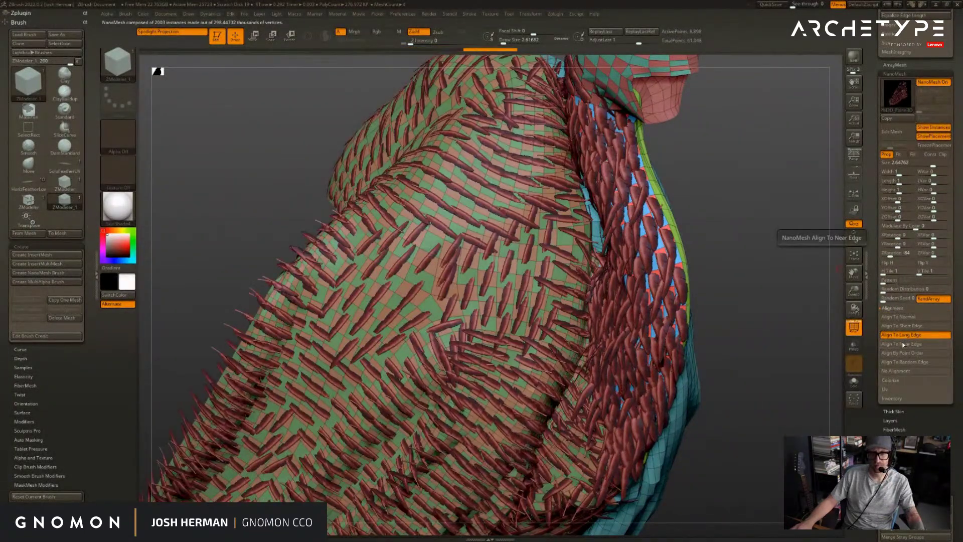
click(904, 344)
click(904, 353)
click(905, 362)
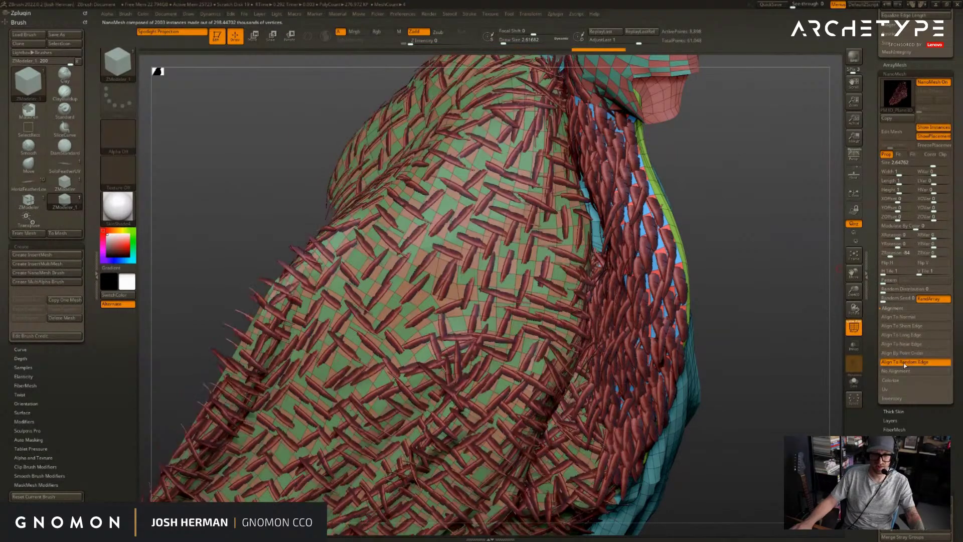
click(902, 372)
click(899, 317)
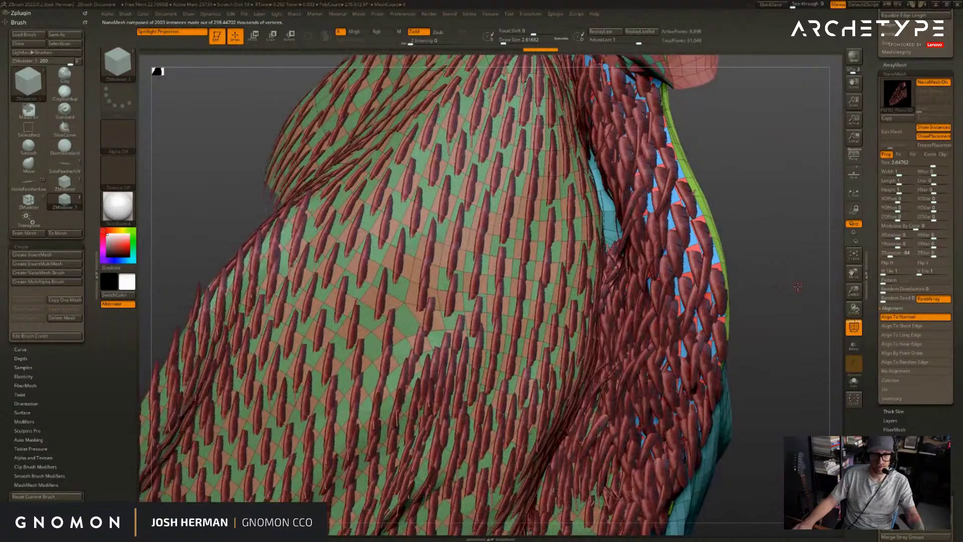
- Enlarge the wing feathers to a size of about 4.02 and flip them horizontally and vertically
drag(926, 164, 937, 166)
click(897, 263)
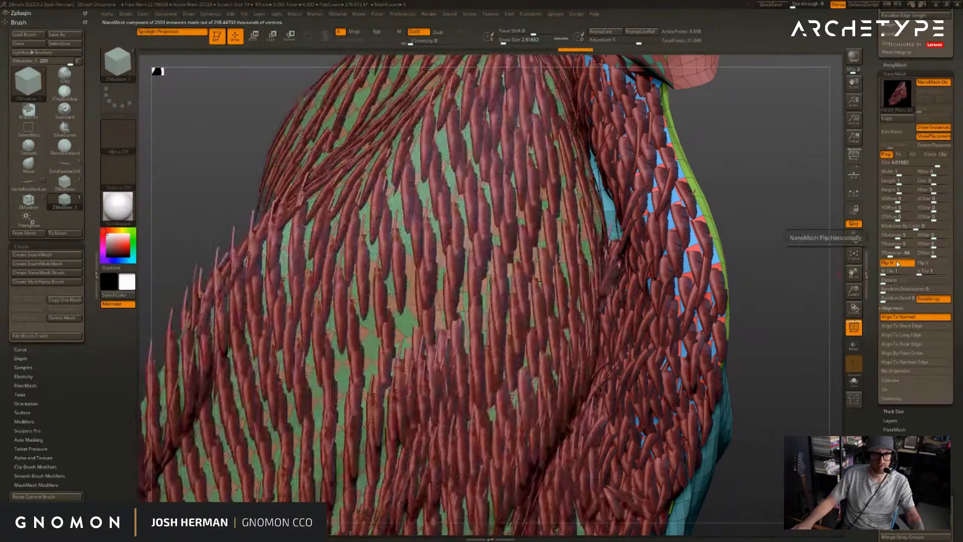
click(933, 267)
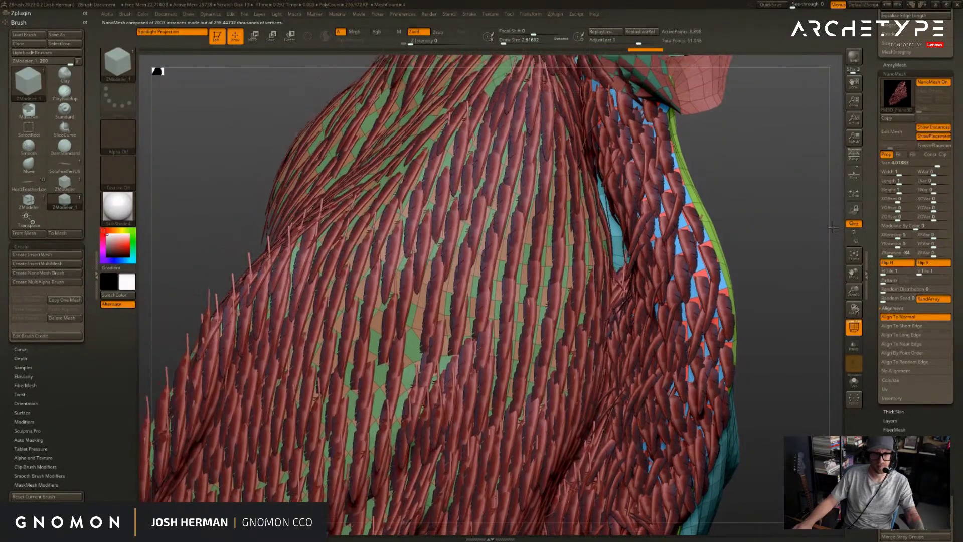
- Raise the wing feathers' size to about 7 and their height ratio to about 2.86
drag(832, 228, 826, 218)
mouse_move(929, 162)
mouse_down()
mouse_move(943, 165)
mouse_move(917, 164)
mouse_move(944, 165)
mouse_up()
drag(895, 190, 907, 191)
right_drag(768, 193, 851, 155)
drag(906, 190, 907, 190)
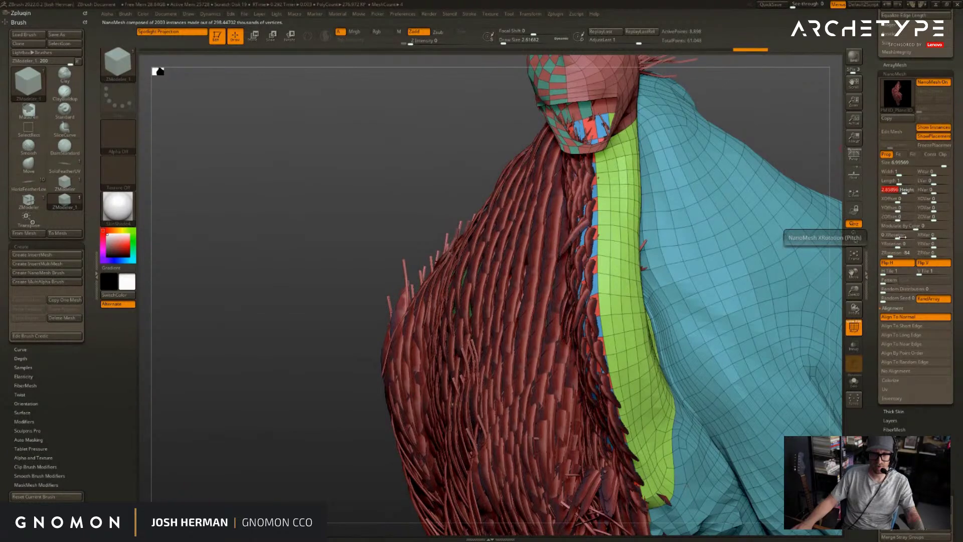
drag(889, 254, 887, 254)
drag(758, 132, 825, 143)
key(ctrl+z)
- Set the wing feathers' Y rotation to about 32
drag(896, 243, 900, 245)
drag(800, 230, 780, 229)
alt+drag(308, 372, 308, 314)
alt+drag(814, 408, 783, 296)
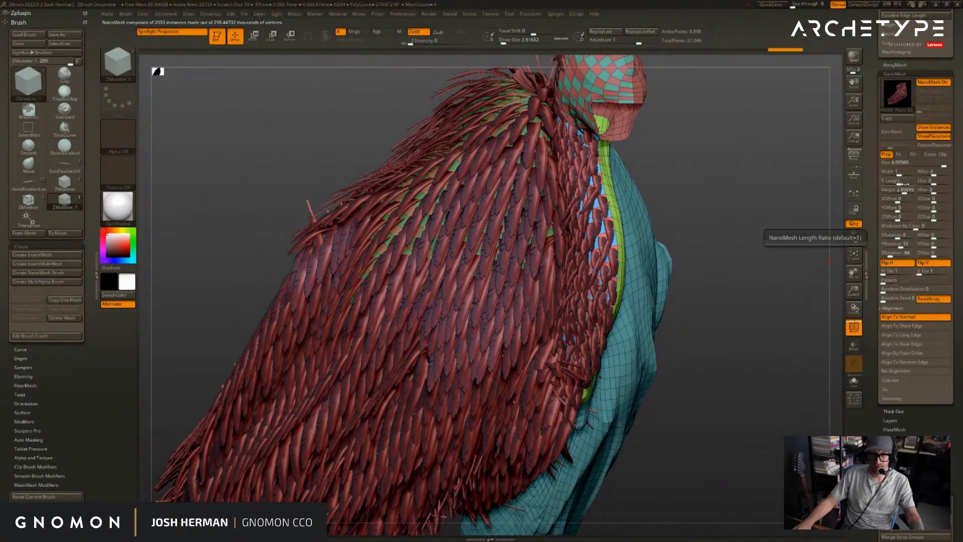
- Set the wing feathers' width ratio to about 1.12 and both their width and length variation to 45
drag(907, 184, 911, 182)
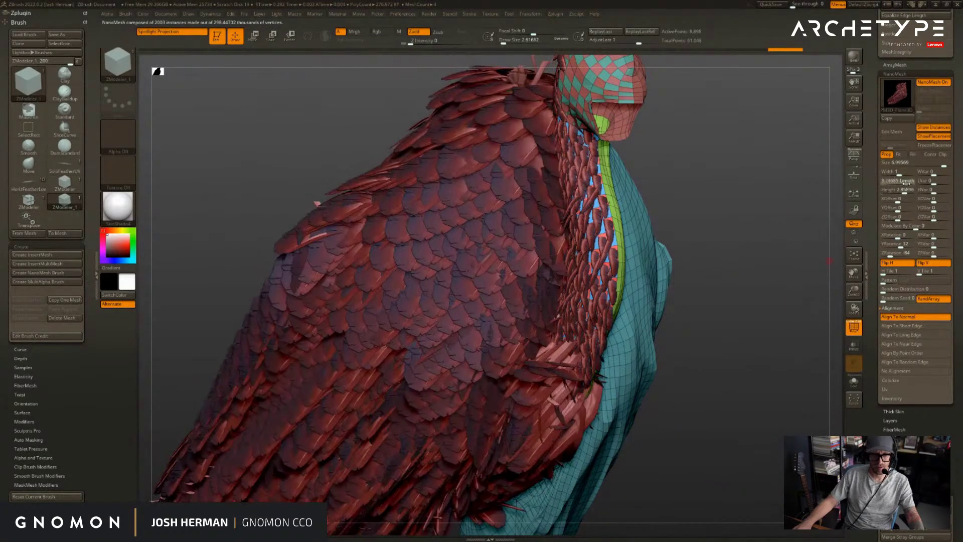
drag(909, 184, 943, 174)
click(900, 174)
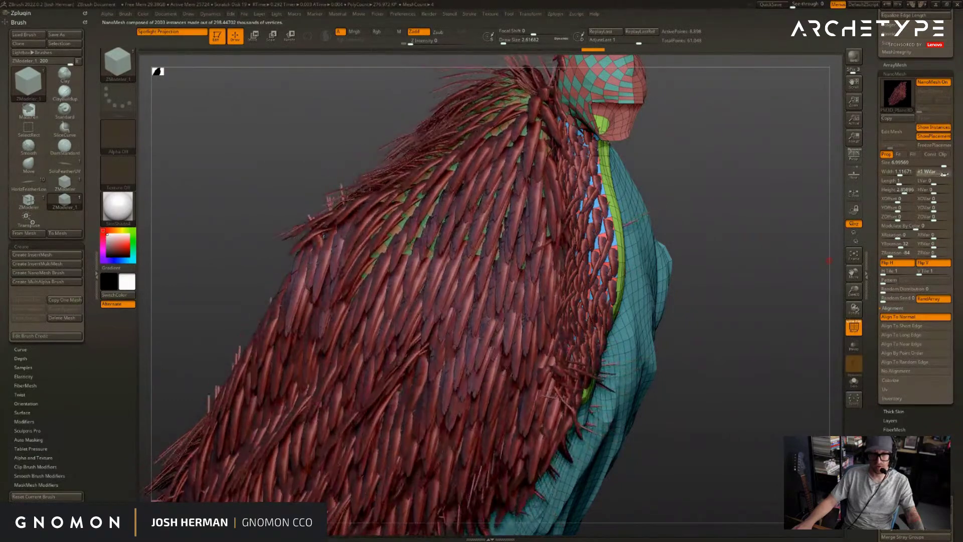
drag(793, 223, 776, 240)
drag(775, 277, 791, 272)
drag(947, 174, 938, 201)
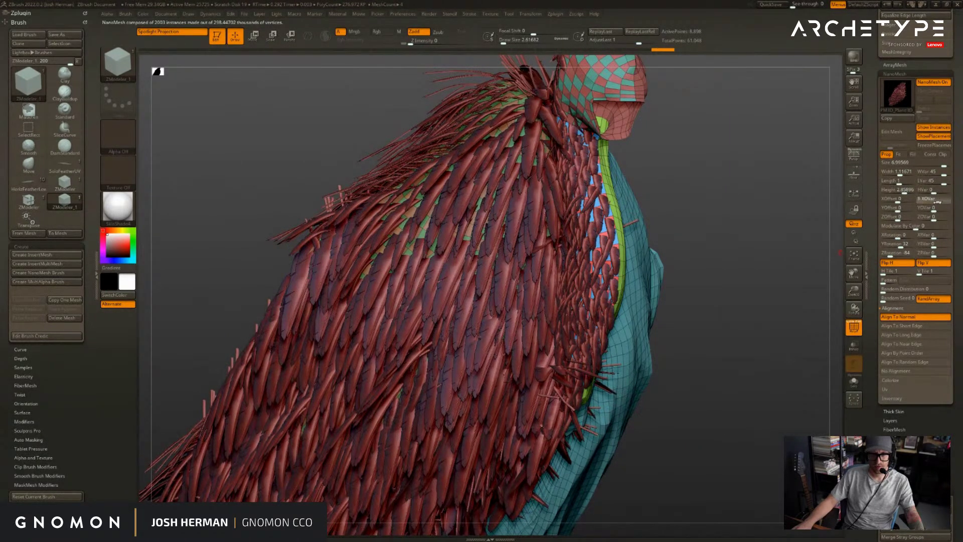
- Set the wing feathers' height variation to 84
mouse_move(934, 190)
mouse_down()
mouse_move(953, 190)
mouse_move(933, 191)
mouse_up()
drag(780, 180, 742, 182)
drag(923, 190, 945, 190)
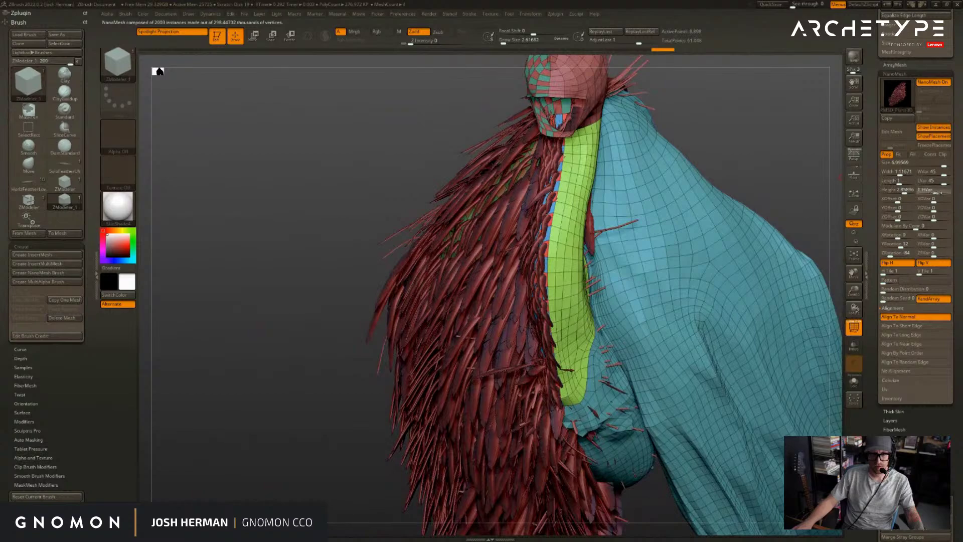
drag(841, 168, 799, 196)
drag(839, 366, 823, 385)
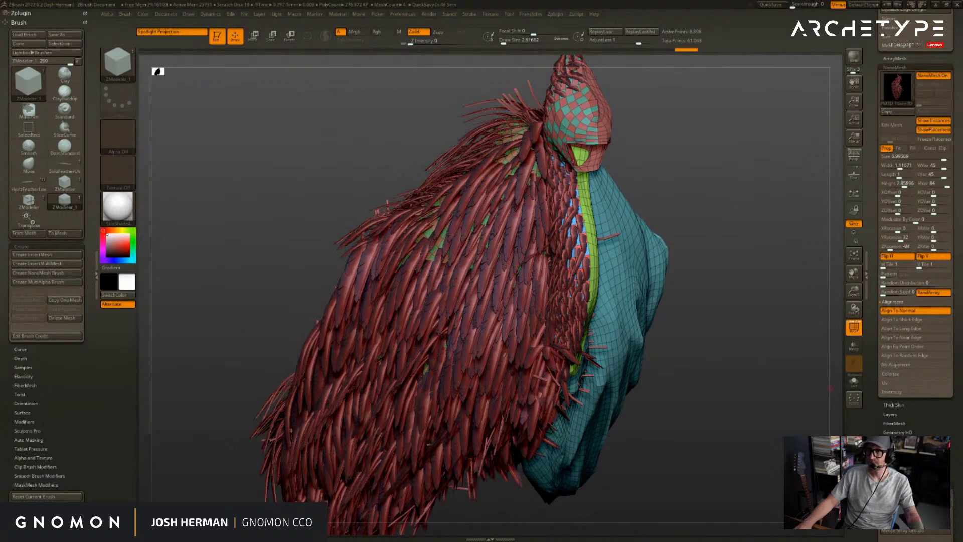
- Duplicate the body subtool and convert the wing's NanoMesh feathers in one copy into real geometry
key(shift+p)
click(854, 175)
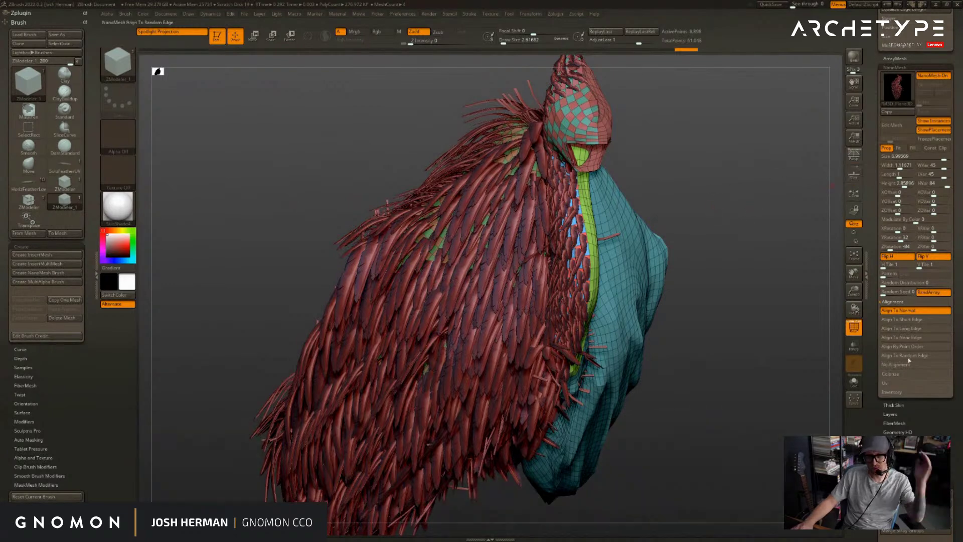
click(892, 391)
click(892, 340)
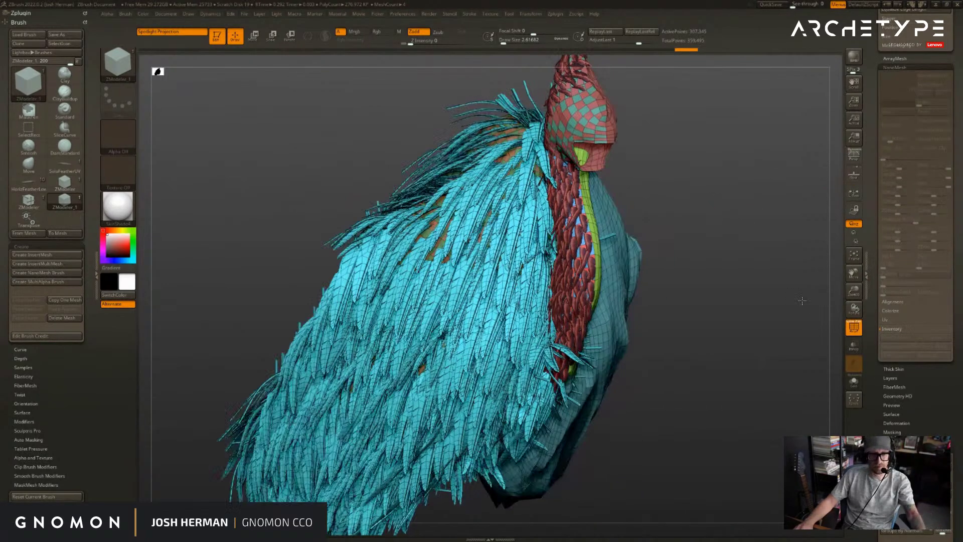
- Isolate the converted wing feathers by hiding the body polygroups and the other subtools
key(alt+s)
ctrl+shift+click(532, 221)
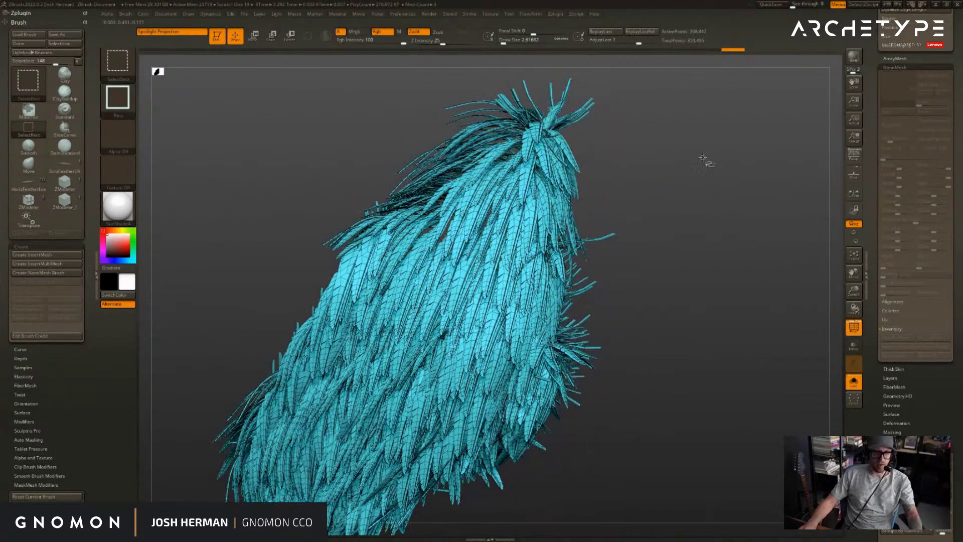
drag(731, 159, 737, 159)
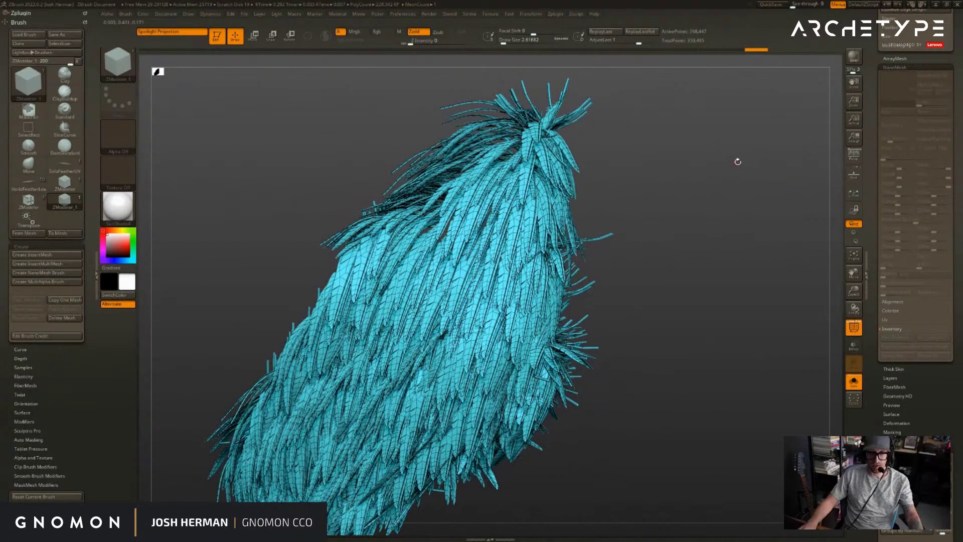
- Assign the feather texture to the converted wing feathers and turn off the polyframe display
scroll(924, 301, down, 10)
scroll(924, 301, down, 1)
click(898, 220)
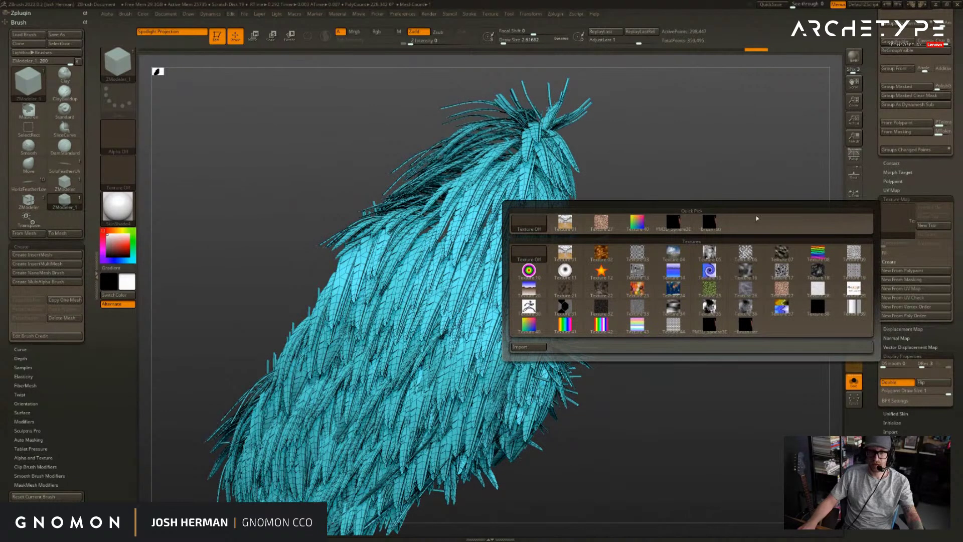
click(801, 217)
scroll(934, 223, up, 2)
click(921, 257)
drag(921, 257, 921, 271)
click(791, 227)
- Assign separate polygroups to the converted wing feathers with Auto Groups
drag(918, 166, 918, 382)
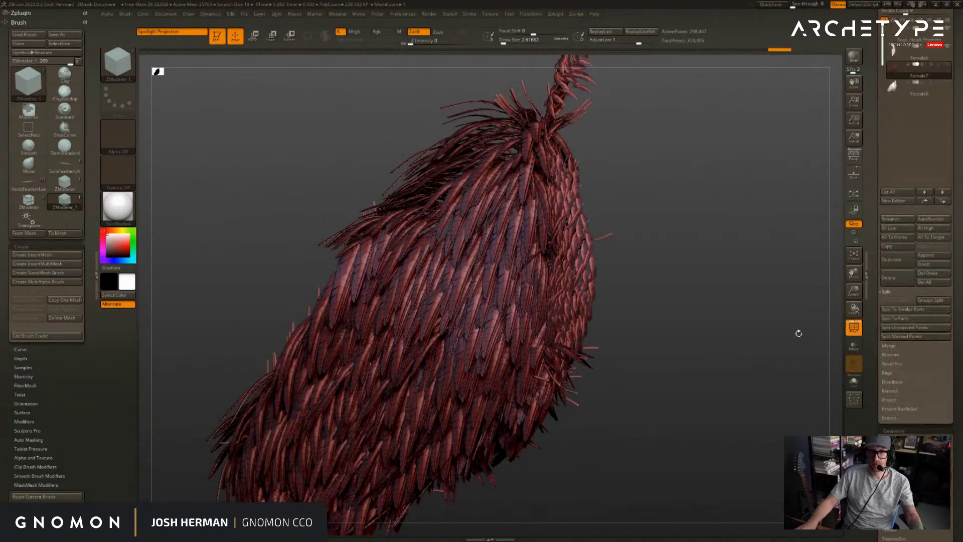
drag(917, 156, 917, 327)
drag(827, 261, 818, 307)
drag(874, 317, 875, 100)
drag(874, 361, 875, 206)
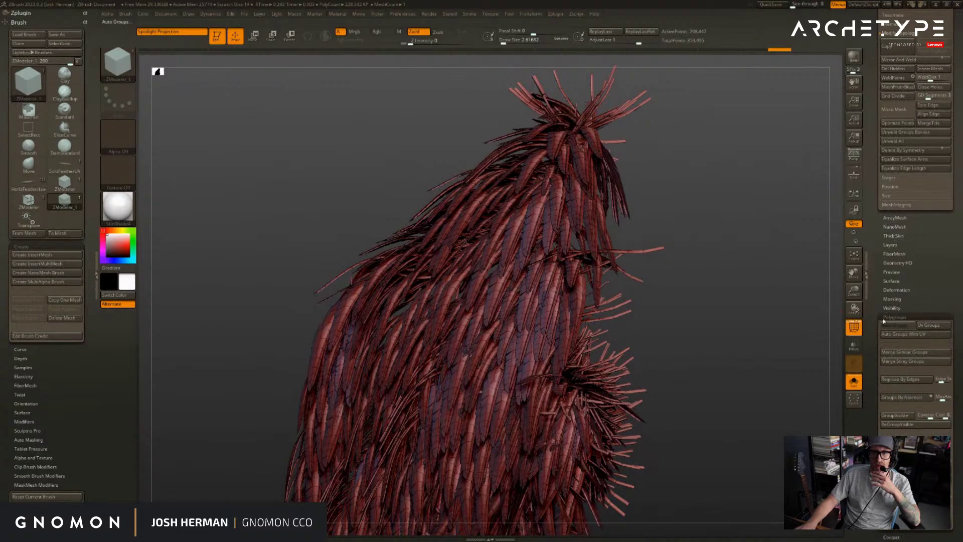
mouse_move(778, 296)
mouse_down()
mouse_move(773, 269)
mouse_move(705, 236)
mouse_up()
- Hide the stray wing feathers that stick out from the front edge below the shoulder
ctrl+shift+click(603, 225)
ctrl+shift+click(656, 216)
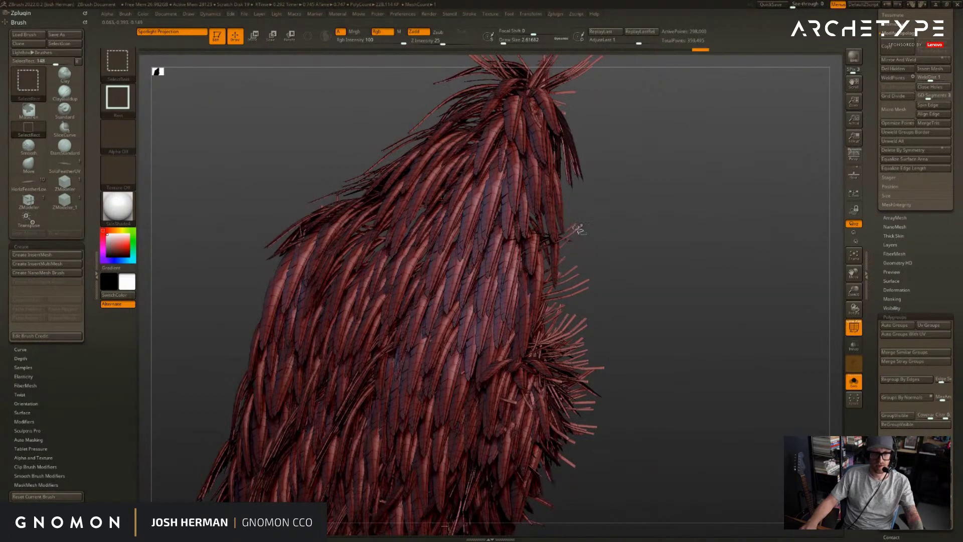
ctrl+shift+click(596, 238)
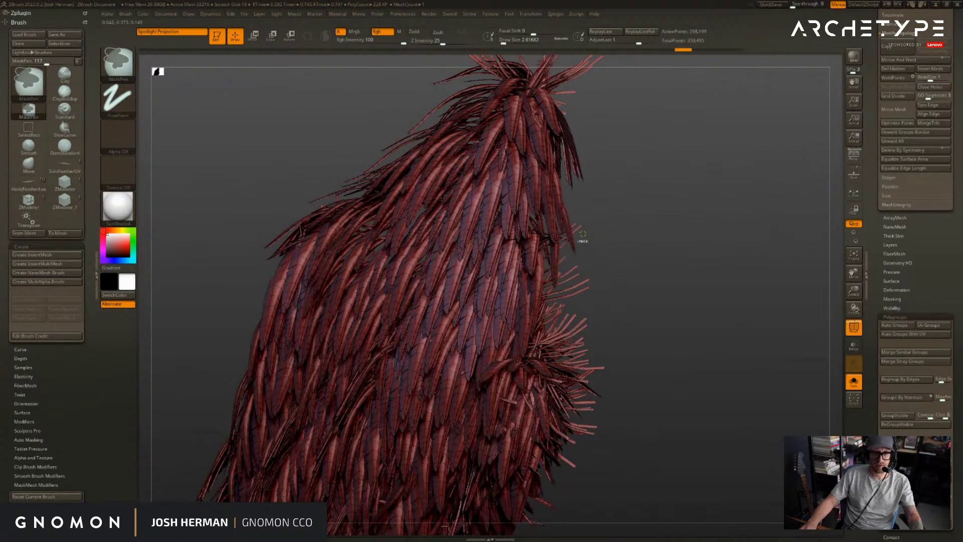
ctrl+shift+click(582, 230)
ctrl+shift+click(572, 223)
ctrl+shift+click(571, 270)
ctrl+shift+click(643, 209)
ctrl+shift+click(615, 199)
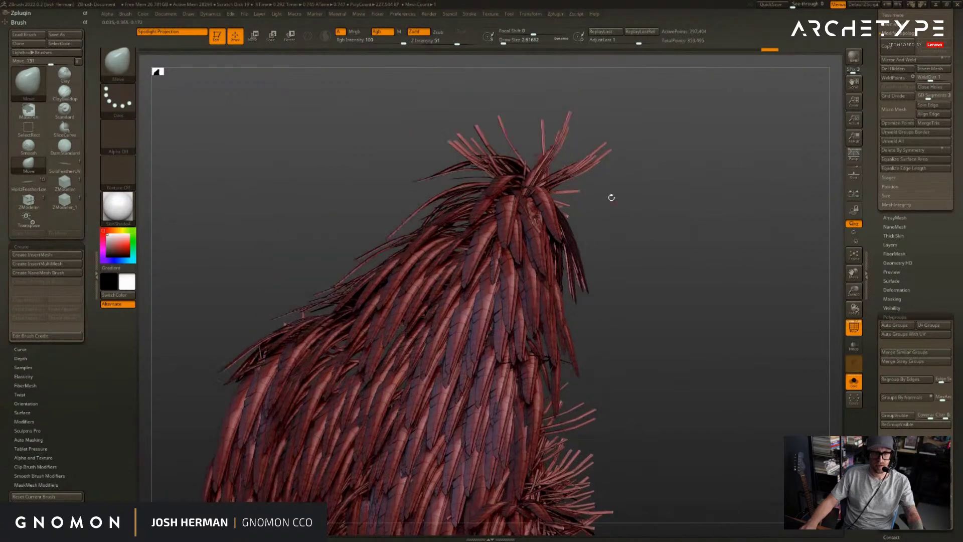
- Hide the upright stray feathers fanning out around the top of the wing
ctrl+shift+click(573, 169)
ctrl+shift+click(570, 173)
ctrl+shift+click(566, 174)
ctrl+shift+click(552, 154)
ctrl+shift+click(548, 156)
ctrl+shift+click(489, 155)
ctrl+shift+click(472, 152)
ctrl+shift+click(483, 150)
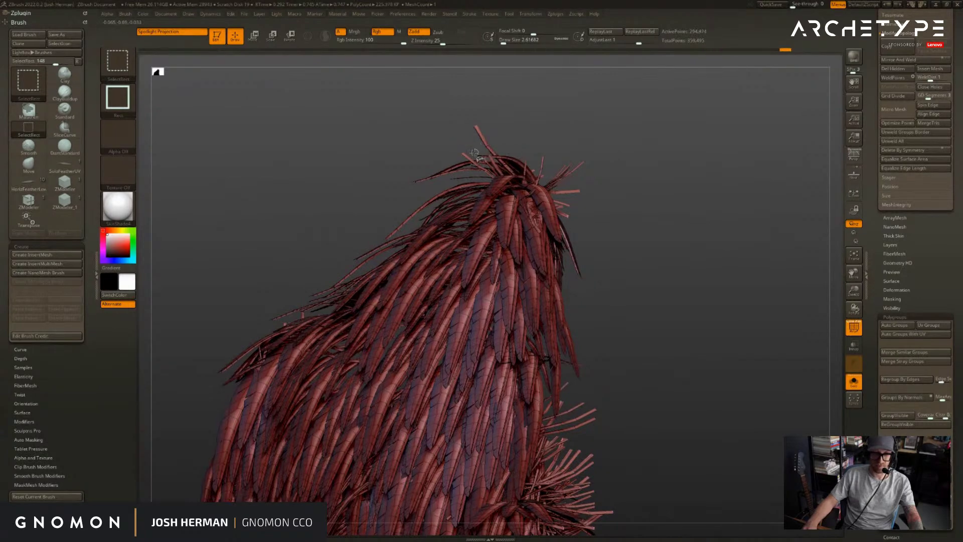
ctrl+shift+click(472, 155)
ctrl+shift+click(479, 163)
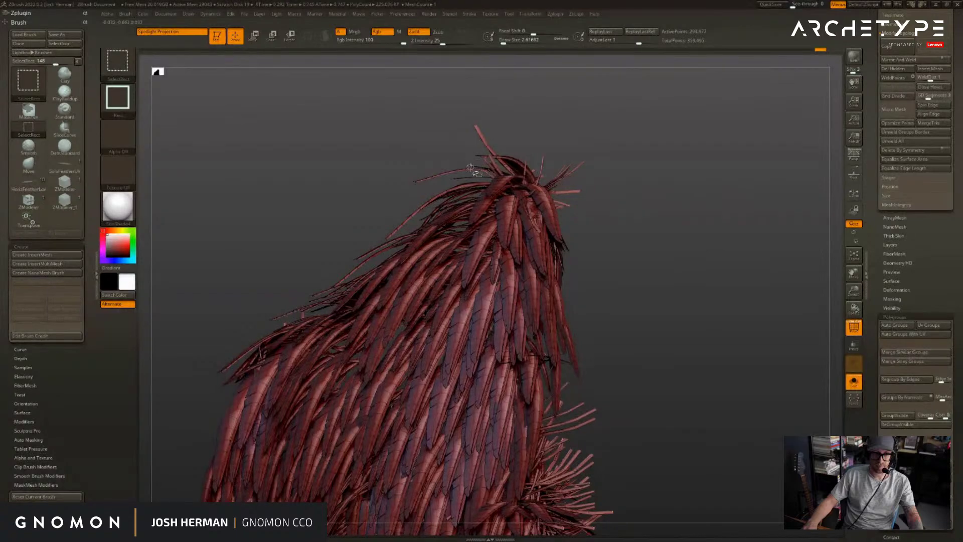
- Hide the last few stray feathers still poking up beside the opening at the wing's top
drag(516, 120, 535, 125)
ctrl+shift+click(501, 147)
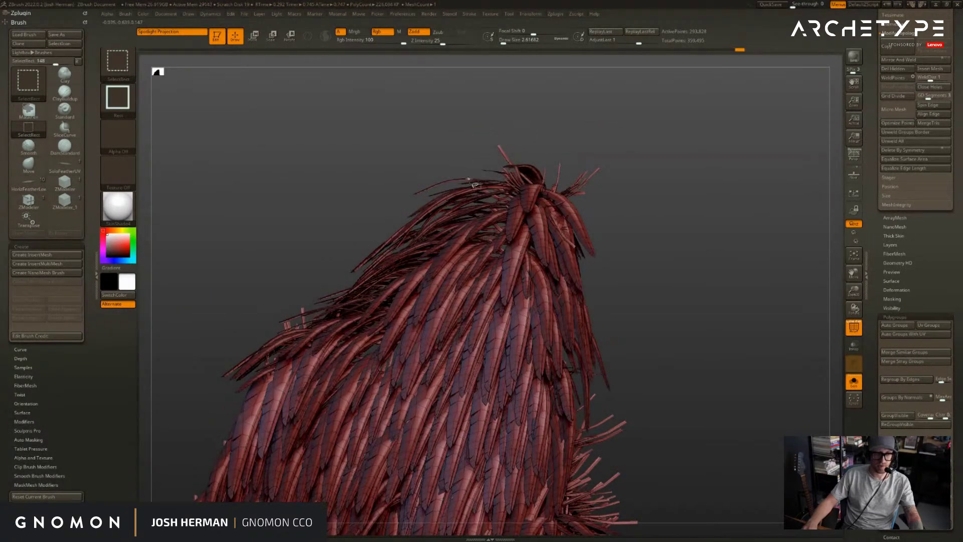
ctrl+shift+click(464, 178)
ctrl+shift+click(512, 160)
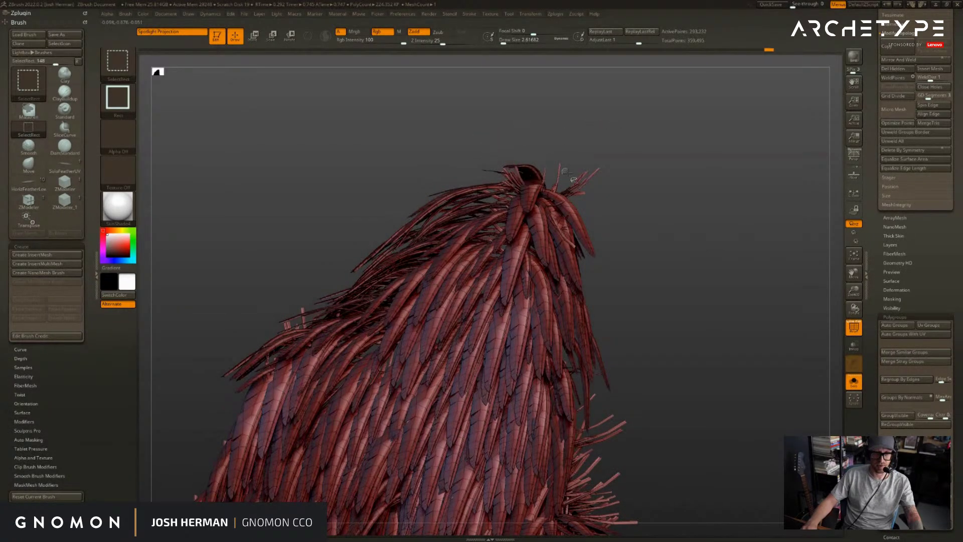
ctrl+shift+click(579, 181)
ctrl+shift+click(575, 192)
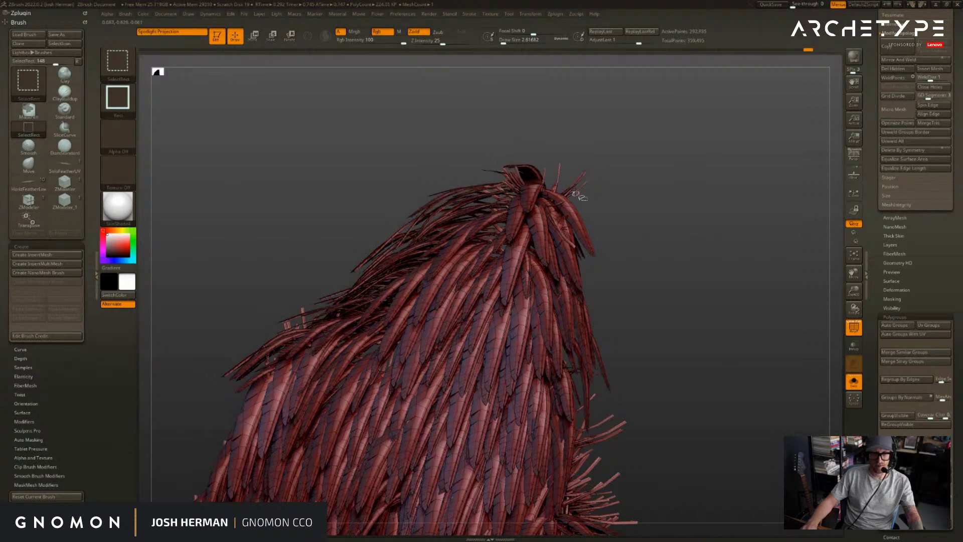
ctrl+shift+click(580, 187)
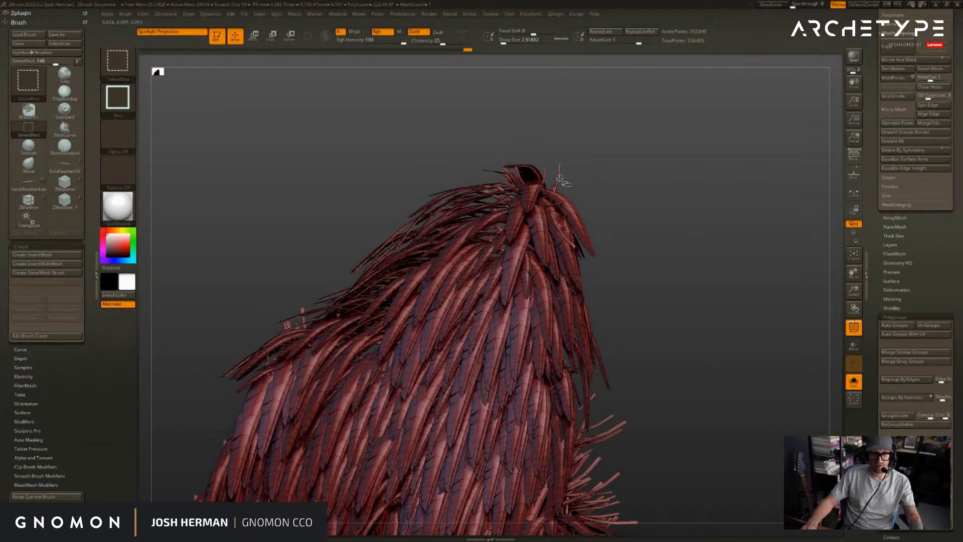
mouse_move(668, 170)
mouse_down()
mouse_move(682, 209)
mouse_move(716, 190)
mouse_move(718, 209)
mouse_up()
drag(604, 303, 716, 312)
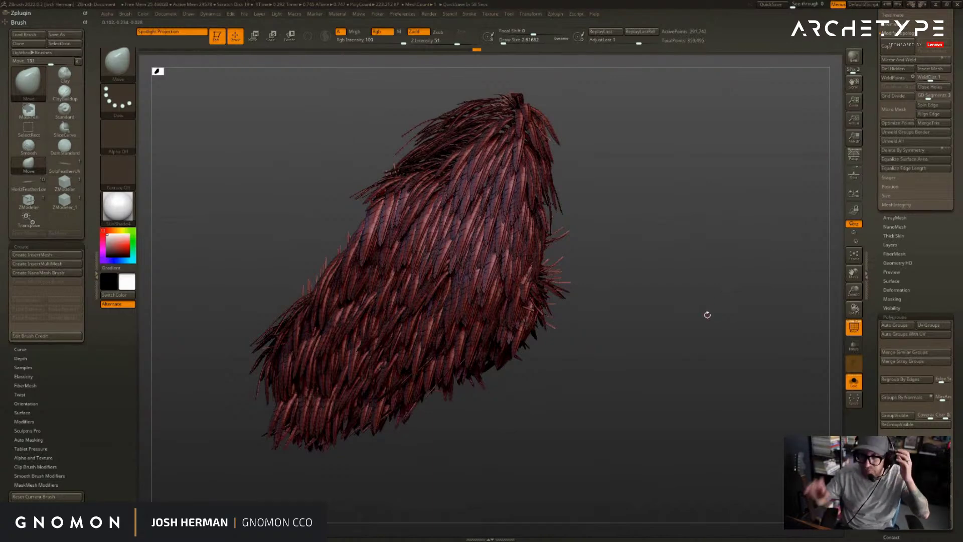
- Turn off the polyframe display and delete the hidden stray feathers from the wing feather subtool
mouse_move(708, 315)
mouse_down()
mouse_move(701, 297)
mouse_move(705, 321)
mouse_move(737, 323)
mouse_move(776, 298)
mouse_move(694, 200)
mouse_move(767, 236)
mouse_move(755, 283)
mouse_up()
key(shift+f)
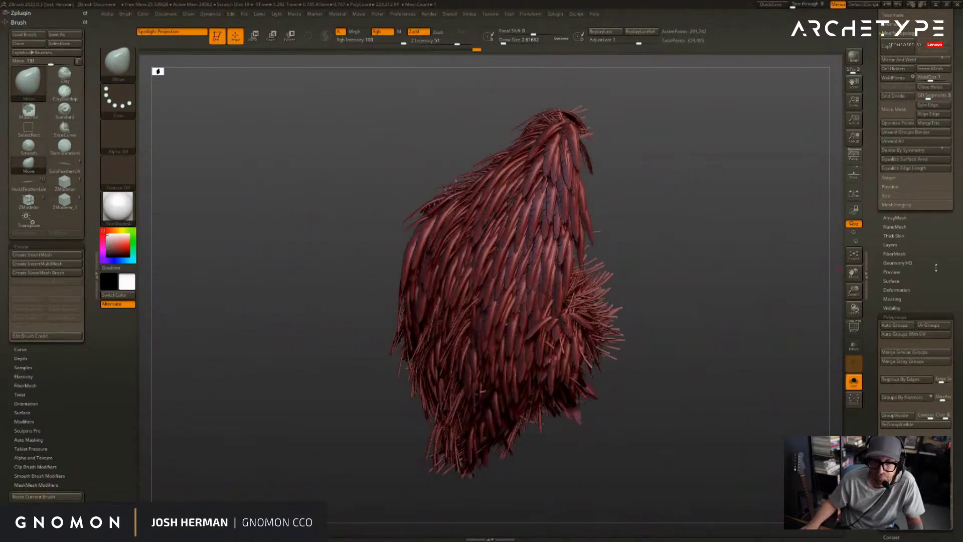
drag(936, 267, 936, 351)
drag(759, 325, 744, 325)
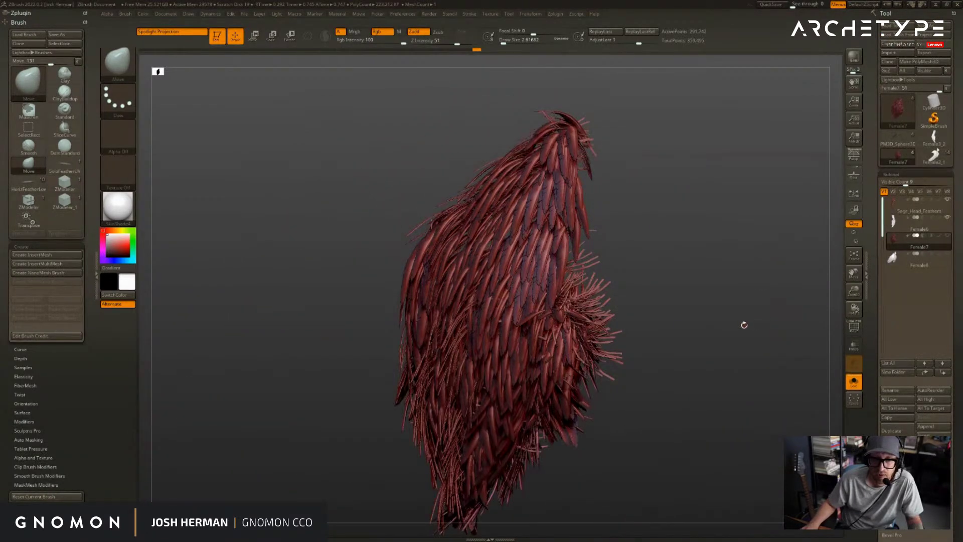
drag(877, 393, 877, 297)
click(890, 208)
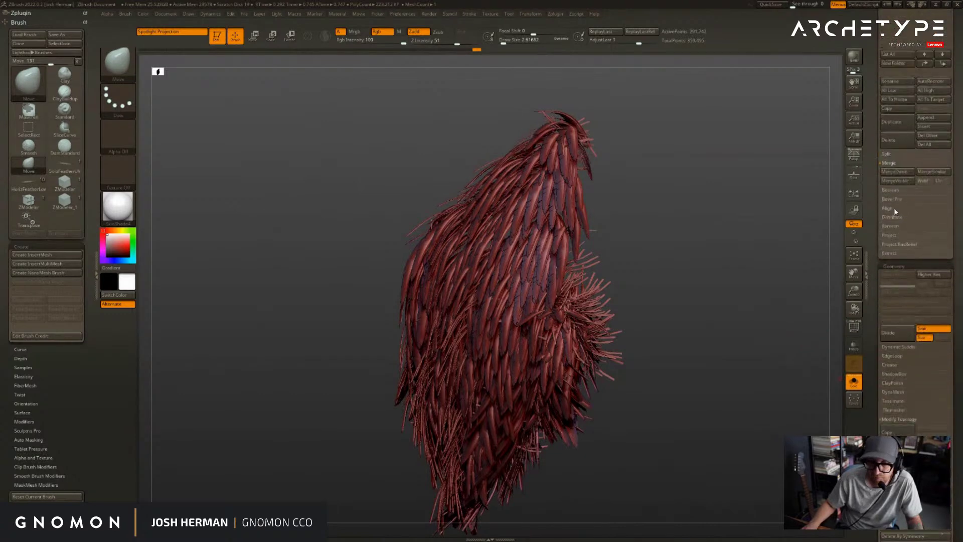
click(886, 153)
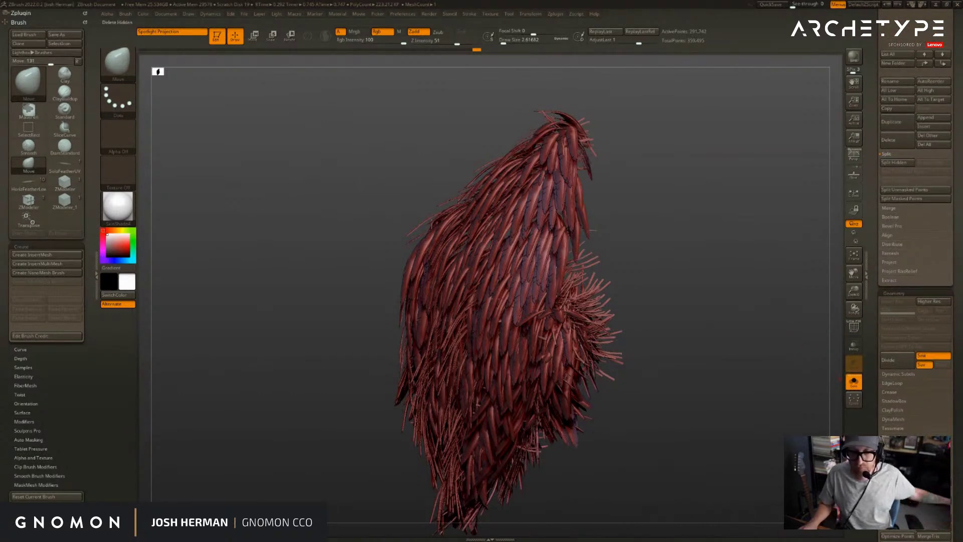
drag(787, 417, 737, 358)
- Append the Sage_Head_Feathers subtool to the full bird tool Female2_1
drag(876, 184, 875, 414)
click(817, 259)
drag(786, 227, 837, 211)
click(894, 142)
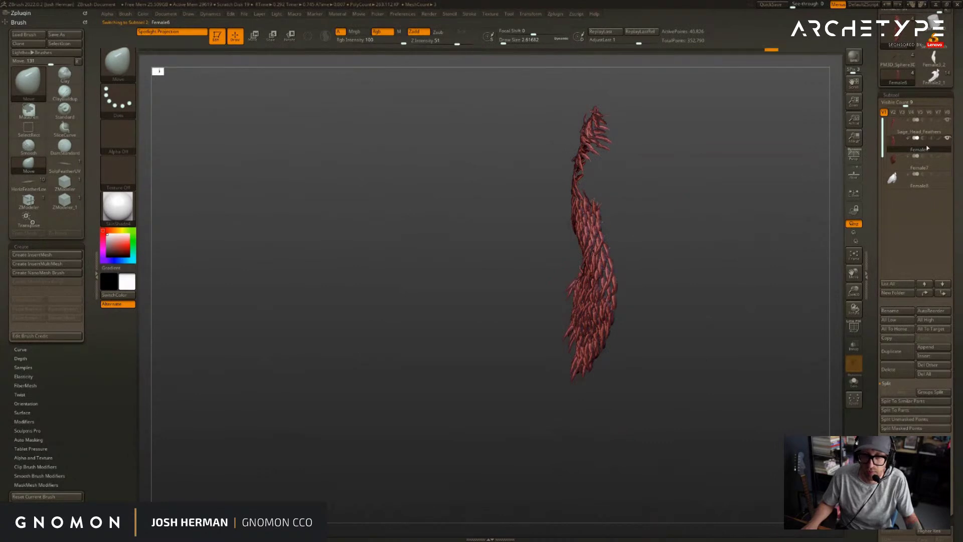
drag(867, 127, 868, 206)
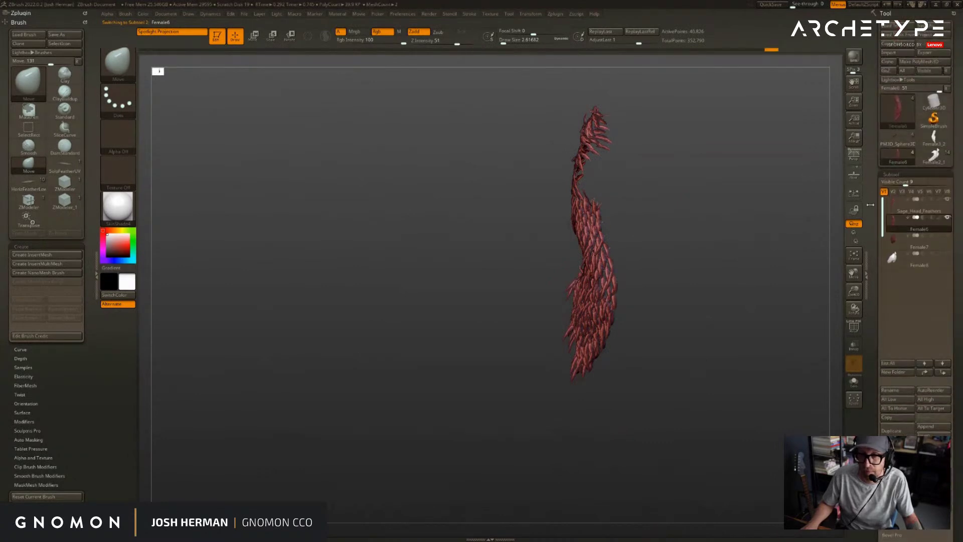
click(900, 209)
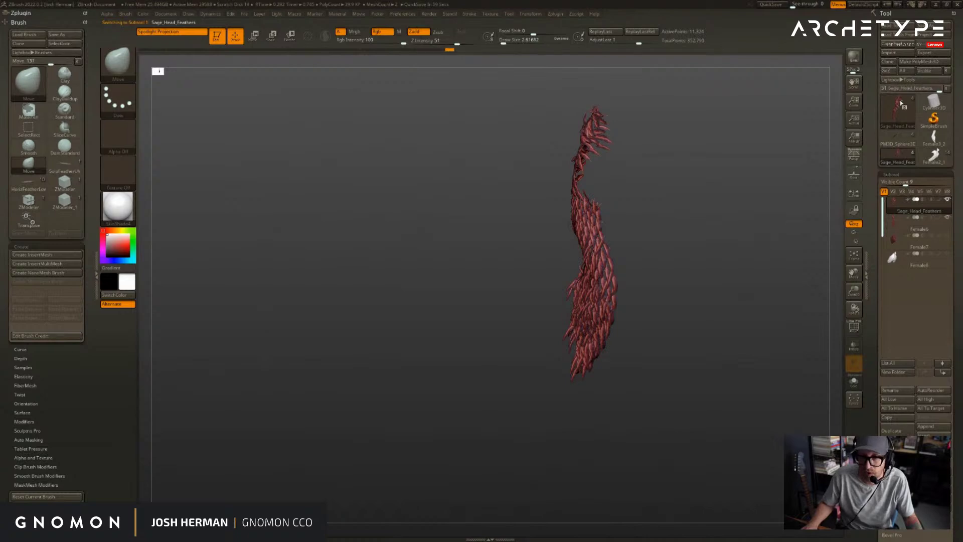
click(933, 155)
drag(712, 160, 690, 164)
click(933, 435)
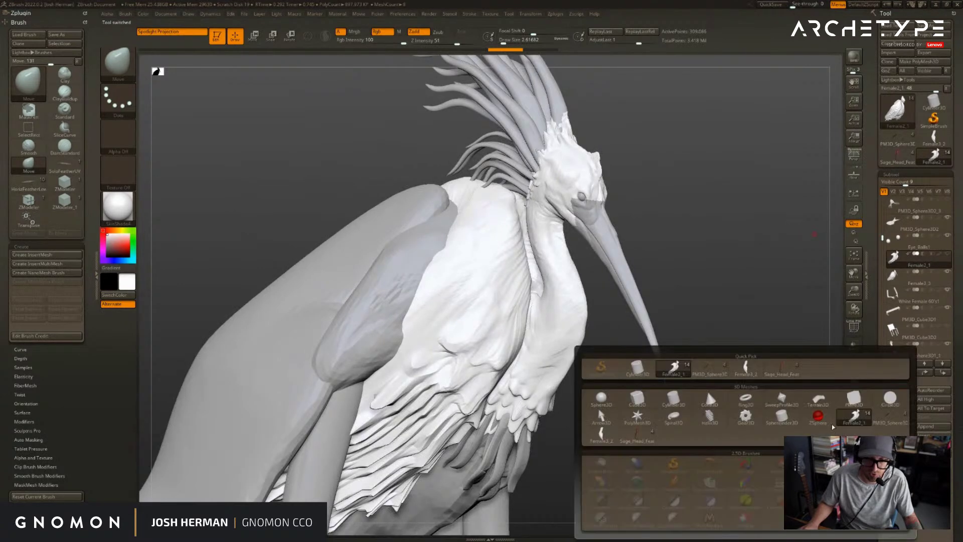
click(782, 368)
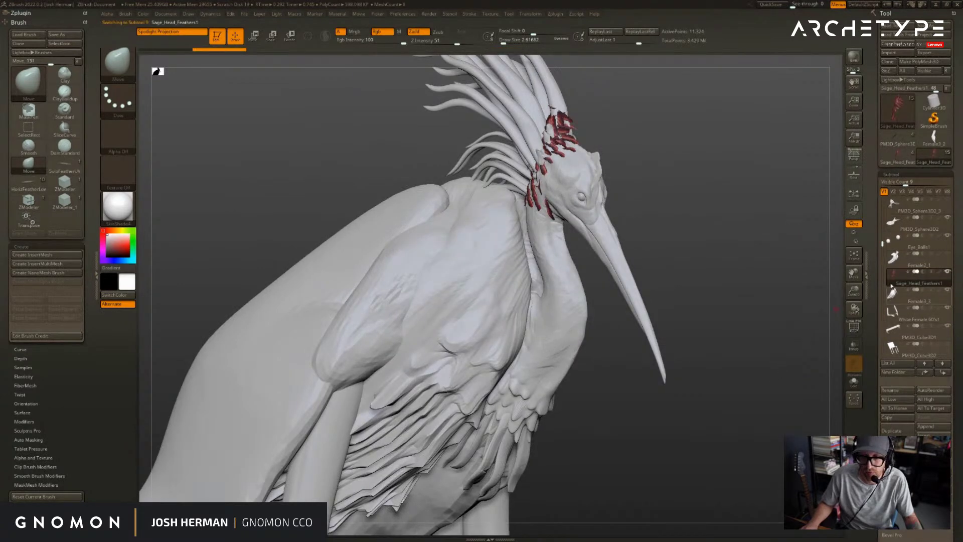
- Append the neck feather subtool to the full bird tool
click(897, 163)
click(901, 225)
click(933, 157)
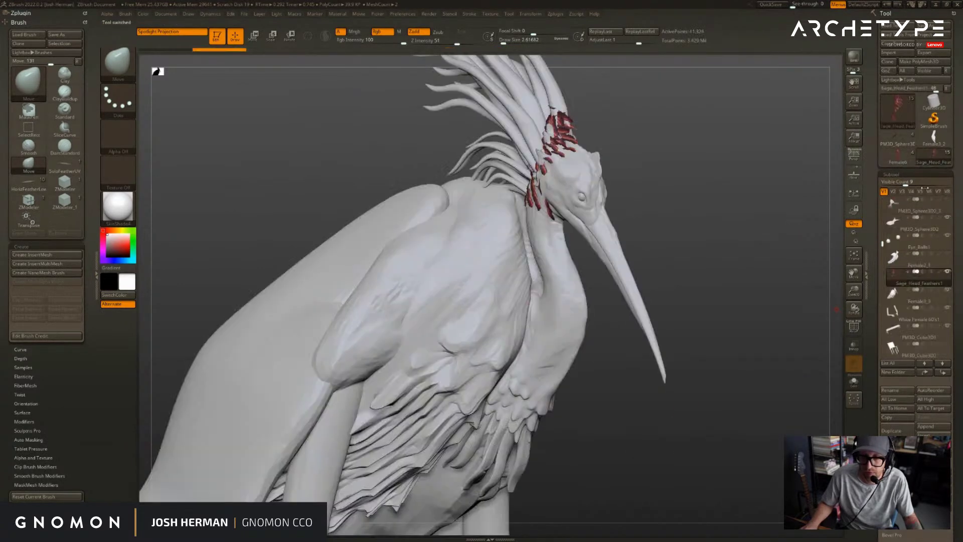
click(929, 429)
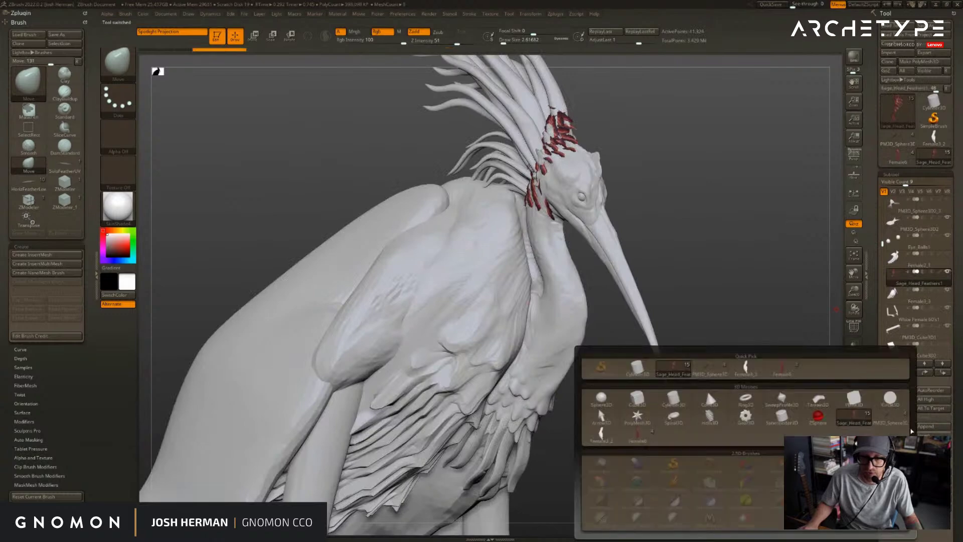
click(784, 371)
- Append the cleaned wing feather subtool to the full bird tool
click(898, 157)
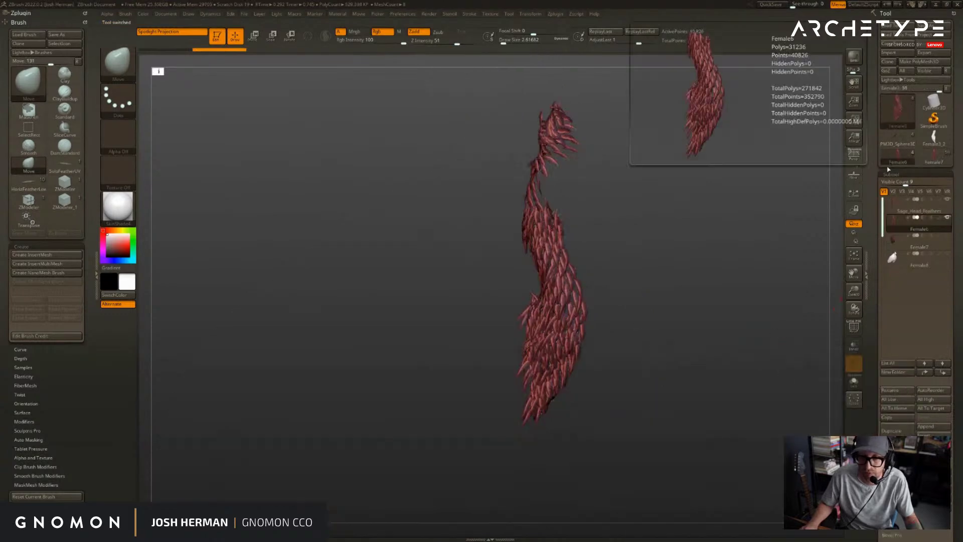
click(903, 243)
click(933, 156)
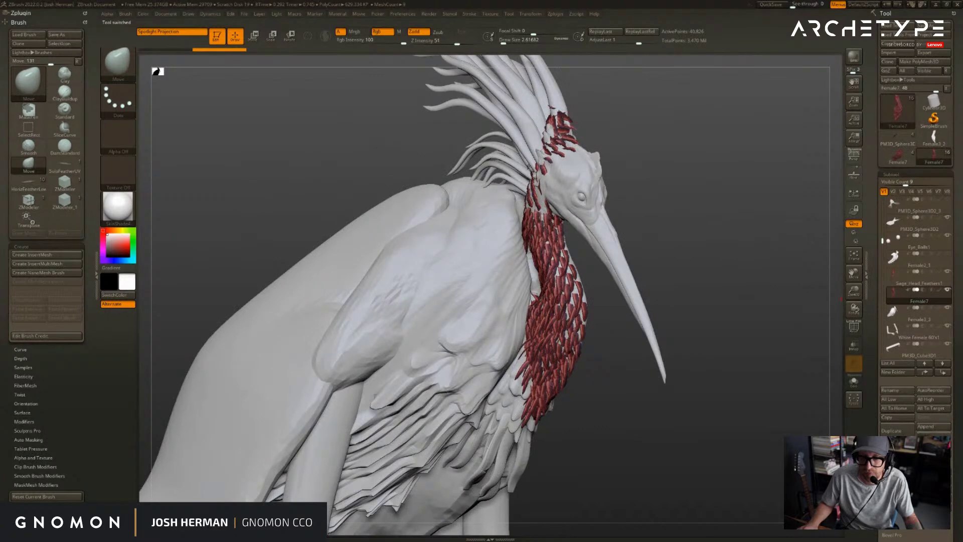
click(934, 426)
click(782, 369)
mouse_move(782, 281)
mouse_down()
mouse_move(766, 264)
mouse_move(675, 231)
mouse_up()
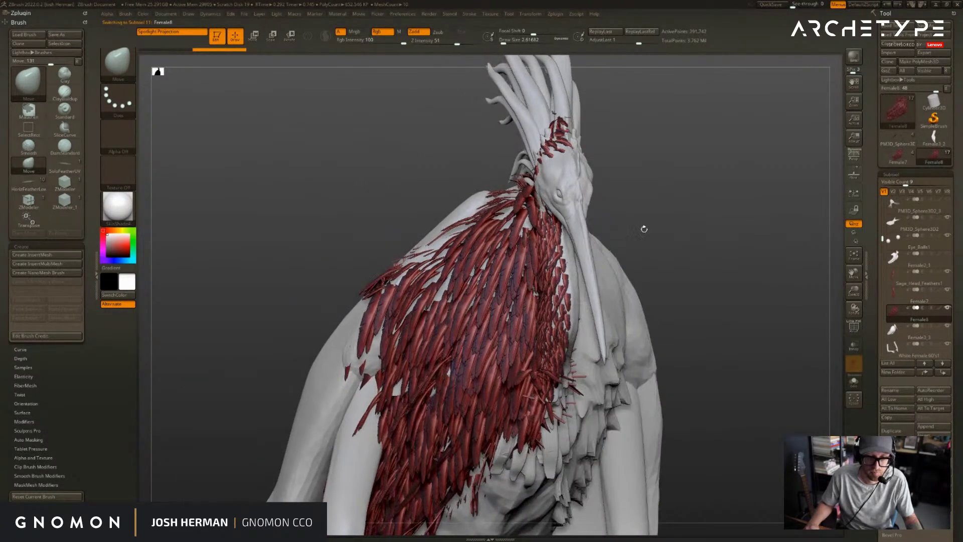
- Turn on the painted colours of the bird's body and crest feather subtools
alt+click(554, 241)
alt+drag(688, 145, 702, 177)
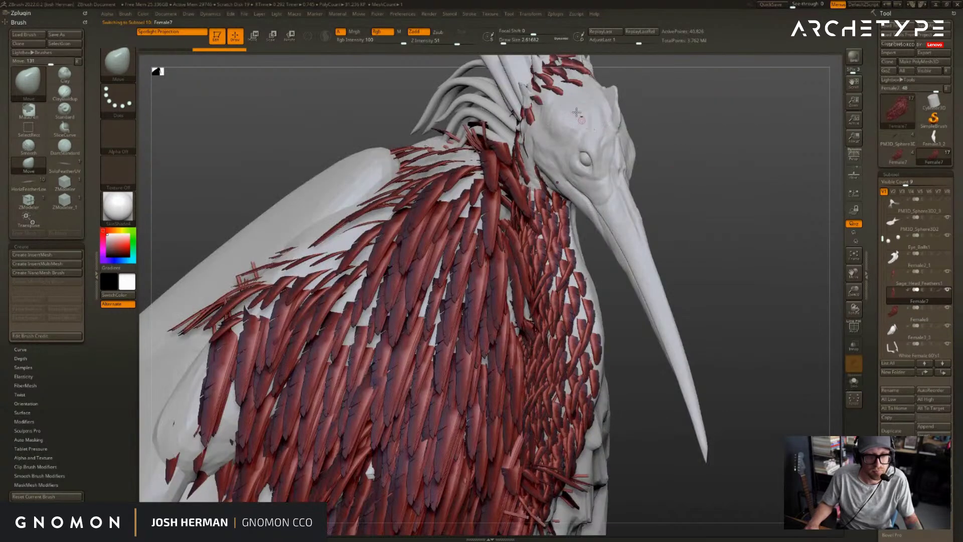
alt+click(566, 75)
alt+drag(655, 87, 663, 158)
alt+click(598, 199)
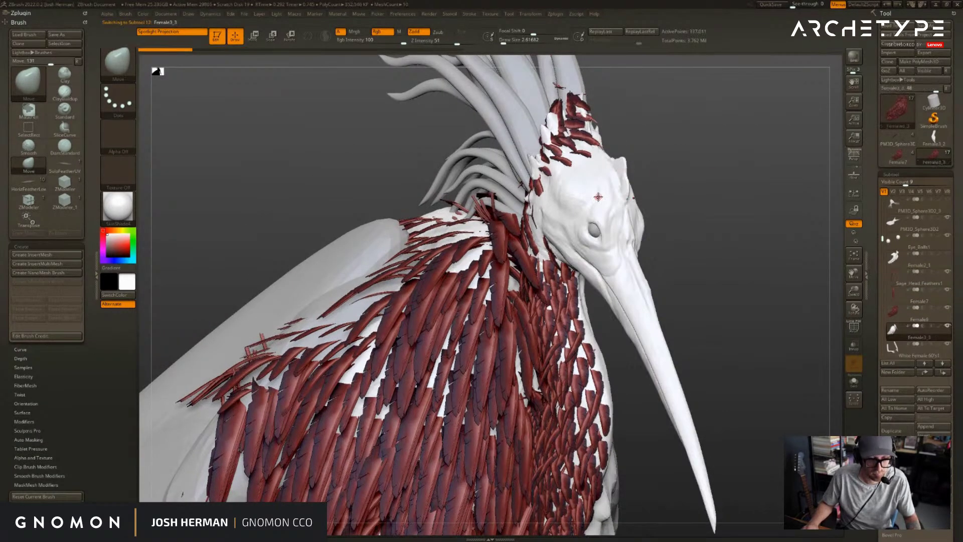
drag(711, 195, 565, 165)
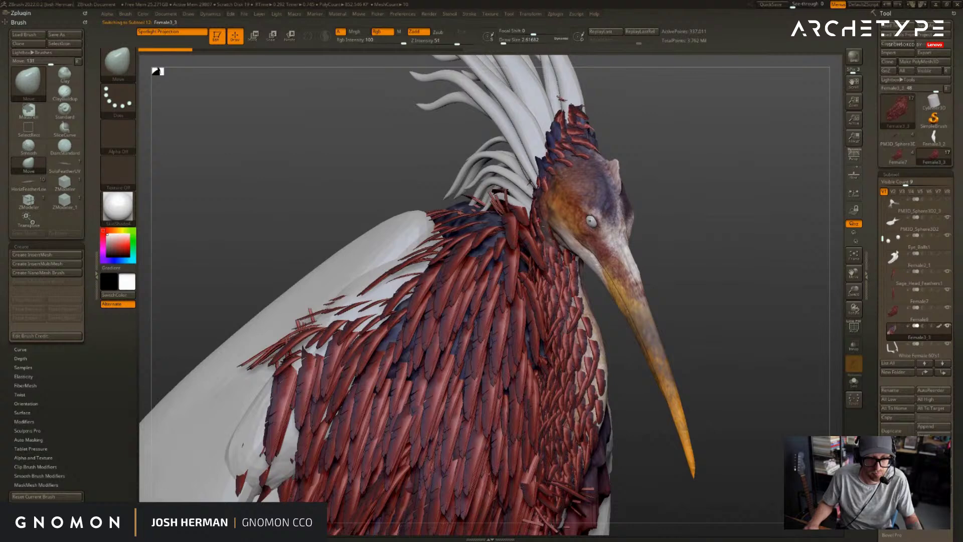
alt+click(521, 118)
drag(677, 154, 640, 164)
- Select the head feathers subtool and inspect it on its own, apart from the rest of the bird
alt+click(534, 143)
click(558, 14)
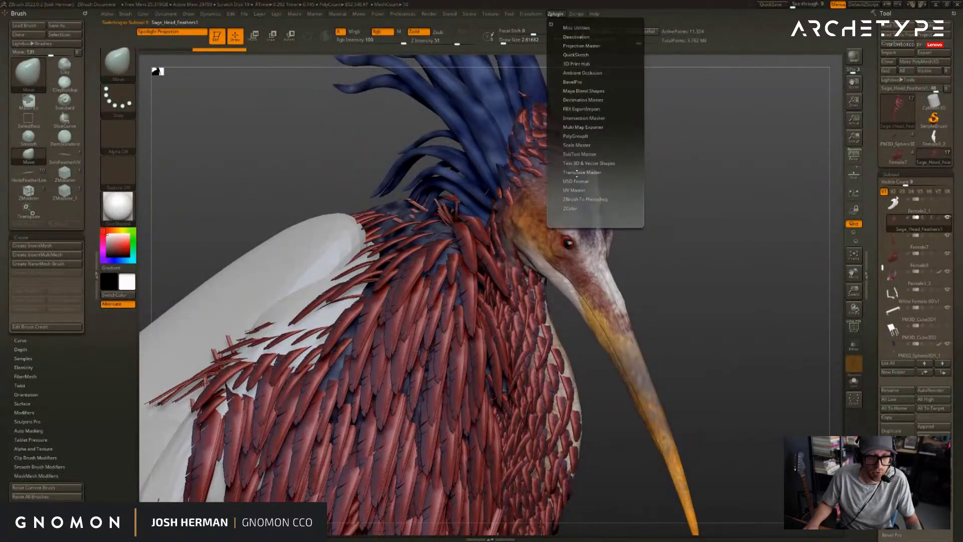
drag(712, 171, 675, 173)
click(853, 382)
drag(771, 216, 728, 187)
click(854, 381)
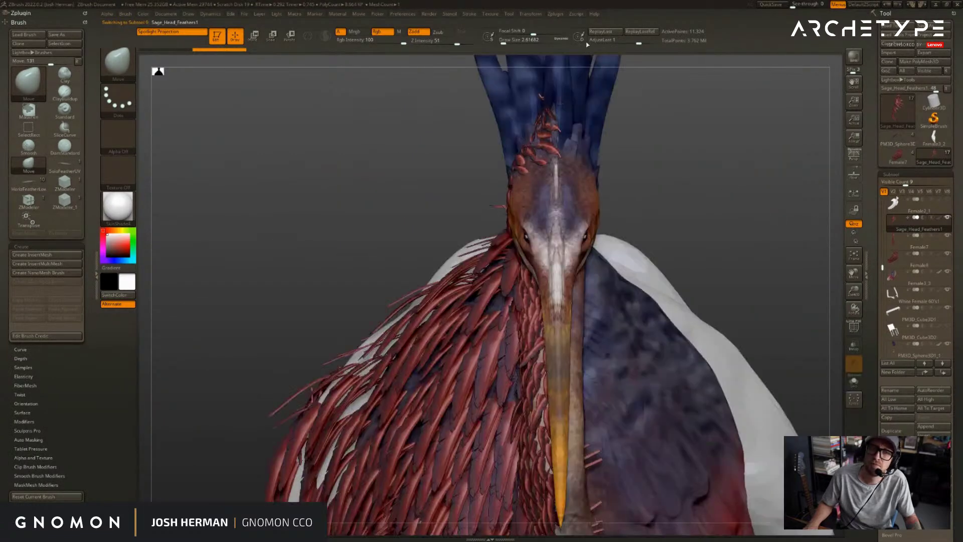
- Mirror the head feathers subtool across the X axis with SubTool Master, merging the copy into the same subtool
click(576, 14)
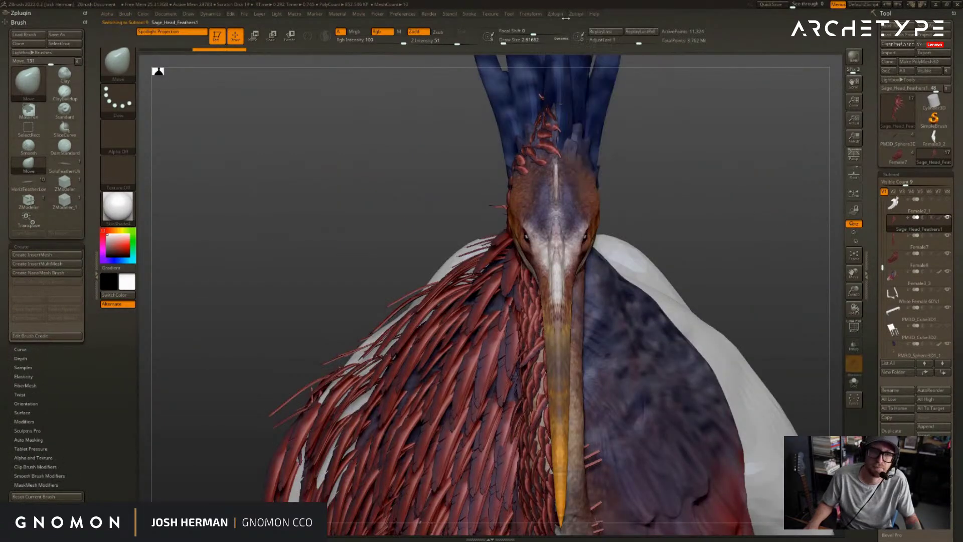
click(557, 14)
click(551, 24)
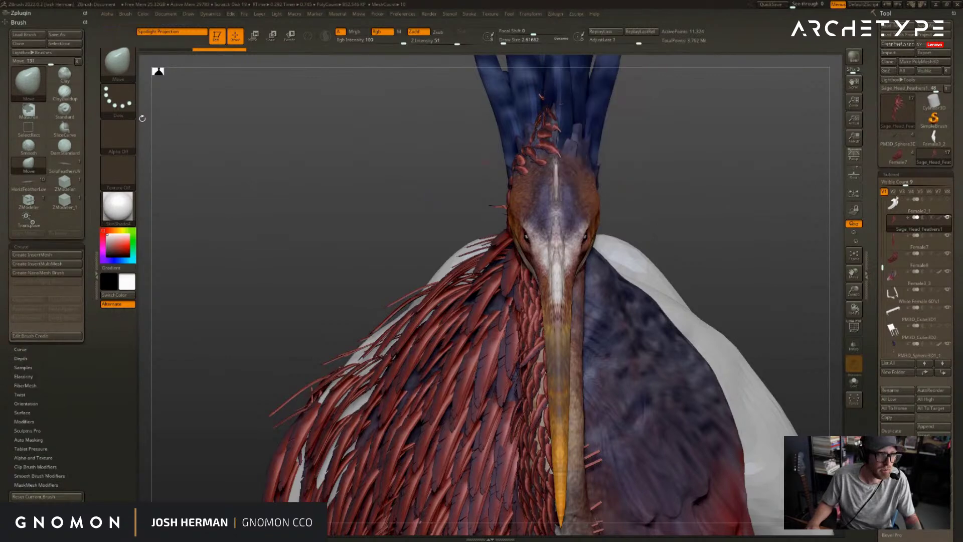
click(22, 14)
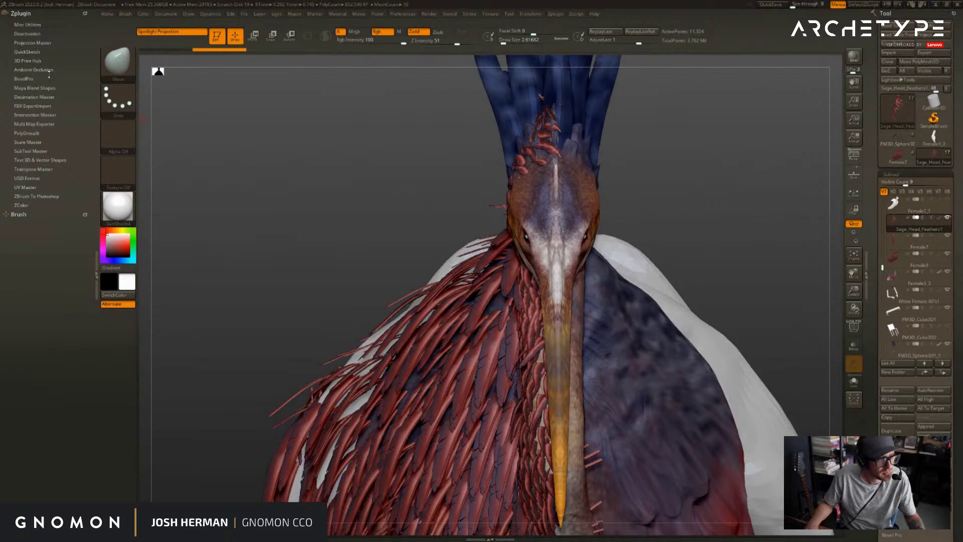
click(30, 152)
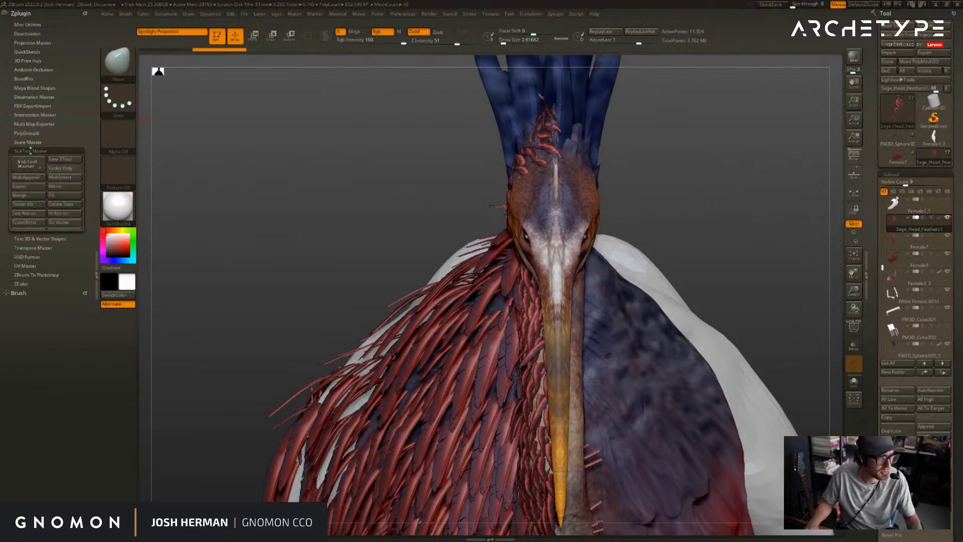
click(57, 186)
click(434, 226)
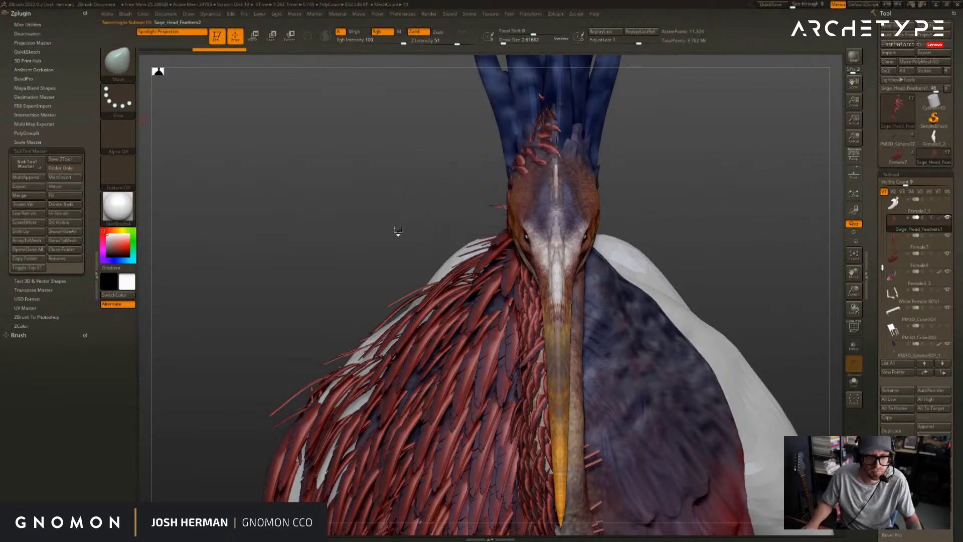
- Try to turn the feather texture back on for the mirrored head feathers
drag(331, 210, 401, 191)
scroll(874, 276, down, 10)
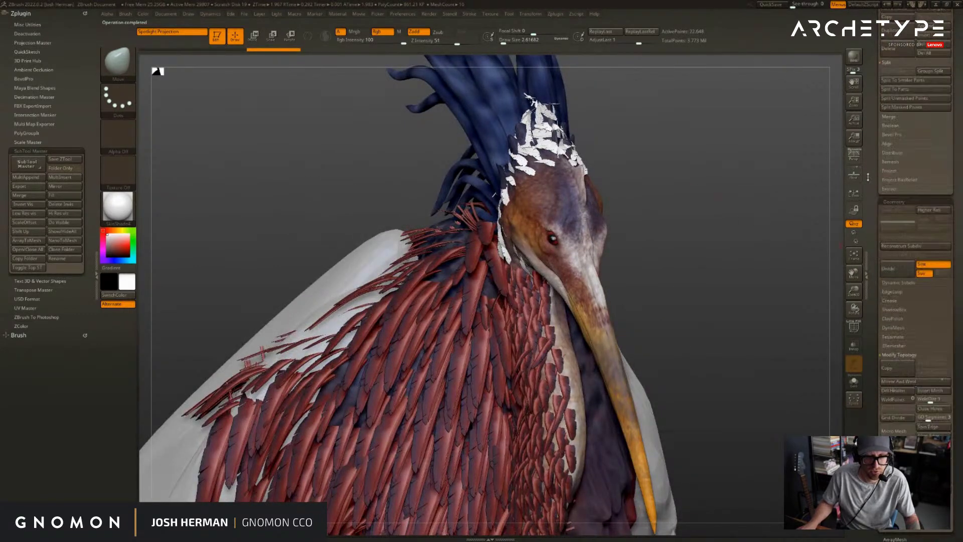
click(906, 311)
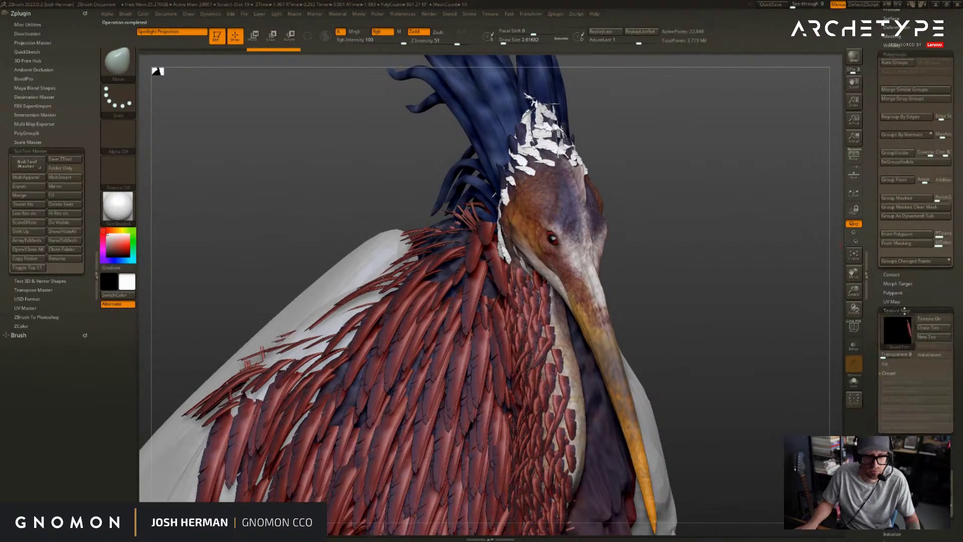
click(934, 318)
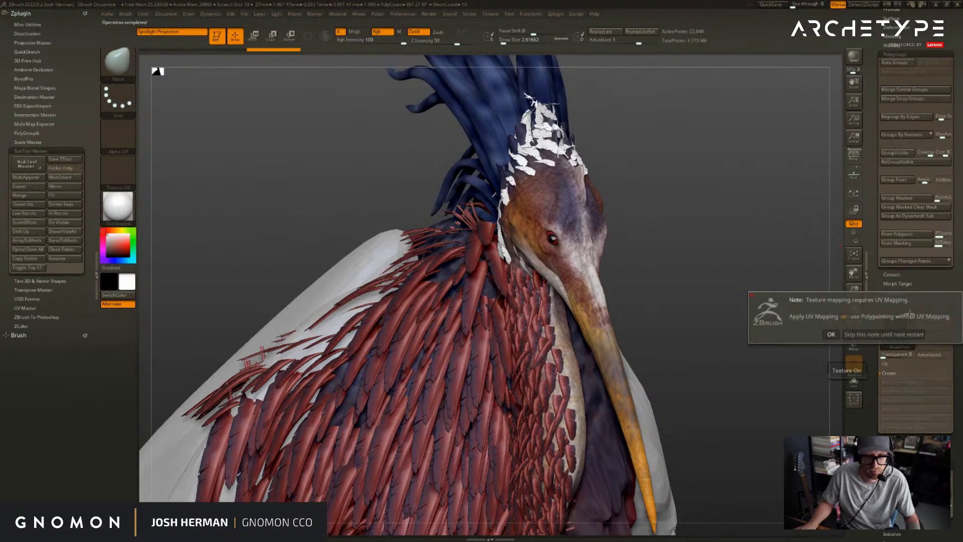
click(831, 335)
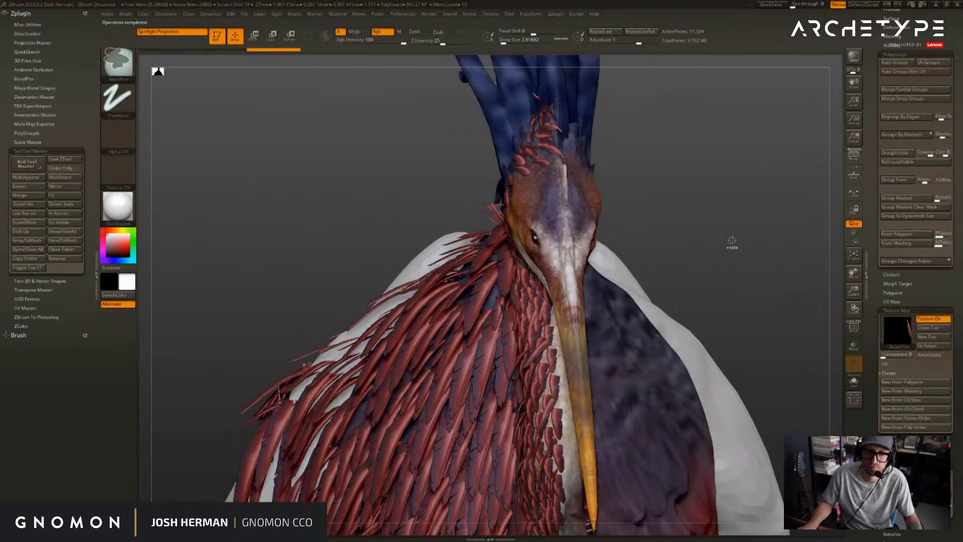
- Retry the merged X-axis mirror of the head feathers, try turning their texture on, and undo the attempt
click(55, 186)
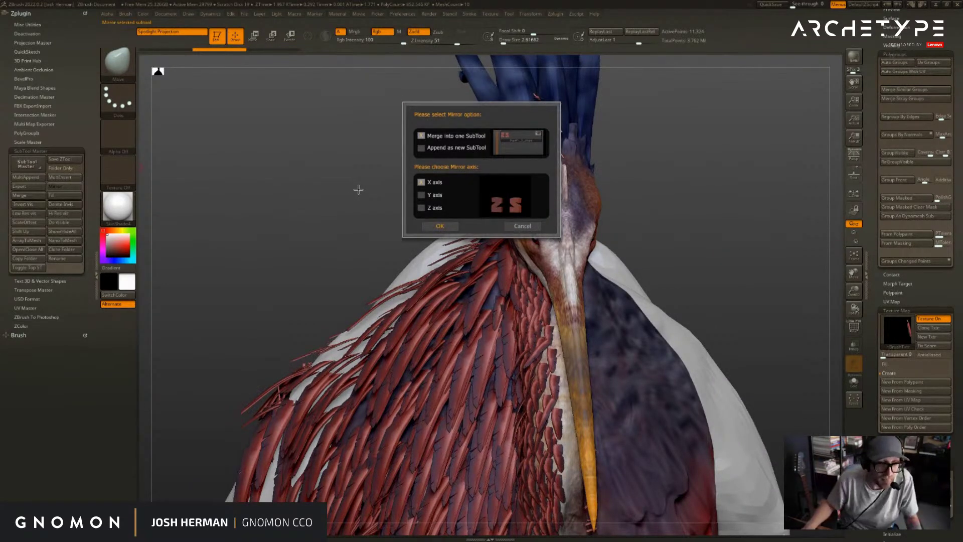
click(440, 227)
drag(627, 226, 684, 202)
key(ctrl)
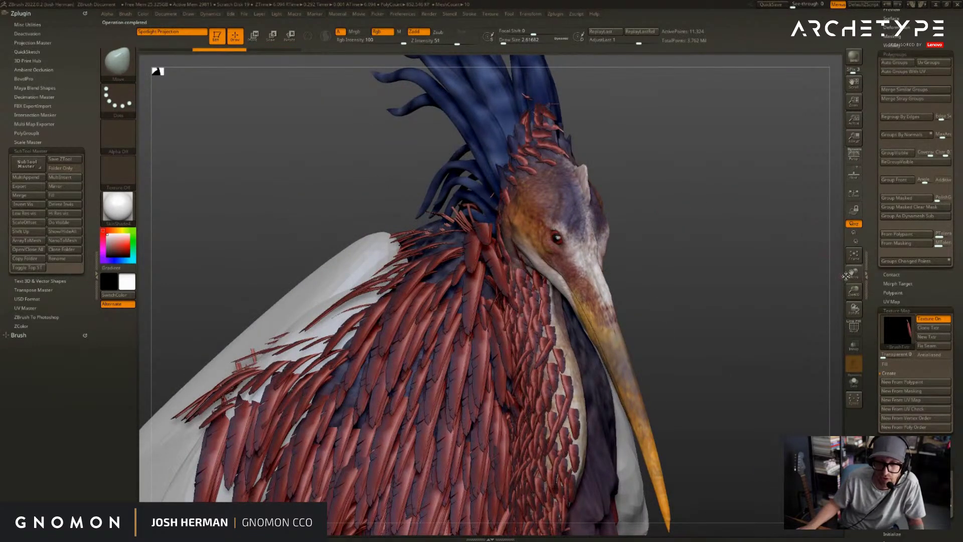
click(932, 319)
click(831, 337)
key(ctrl+z)
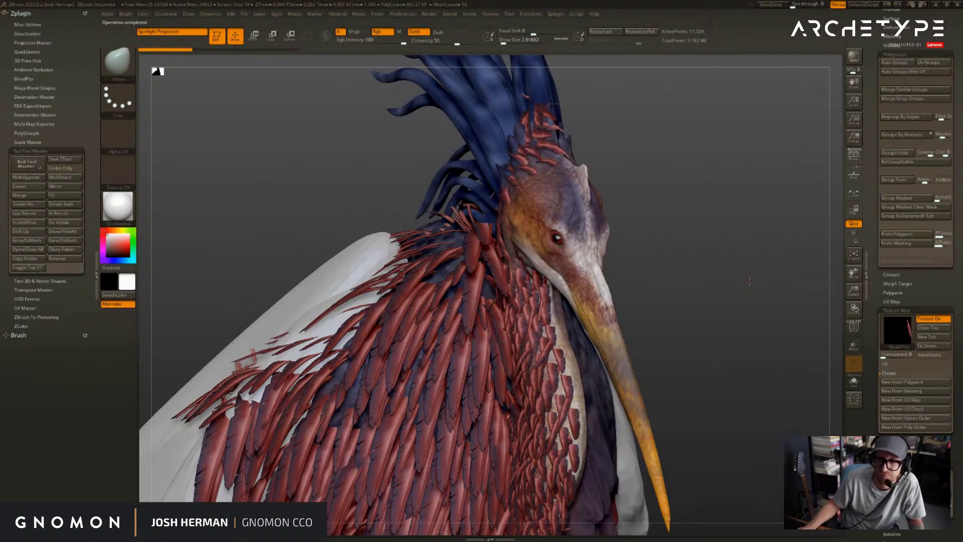
- Mirror the head, neck and wing feather subtools to the bird's other side with Mirror And Weld
drag(751, 281, 720, 283)
scroll(912, 308, up, 8)
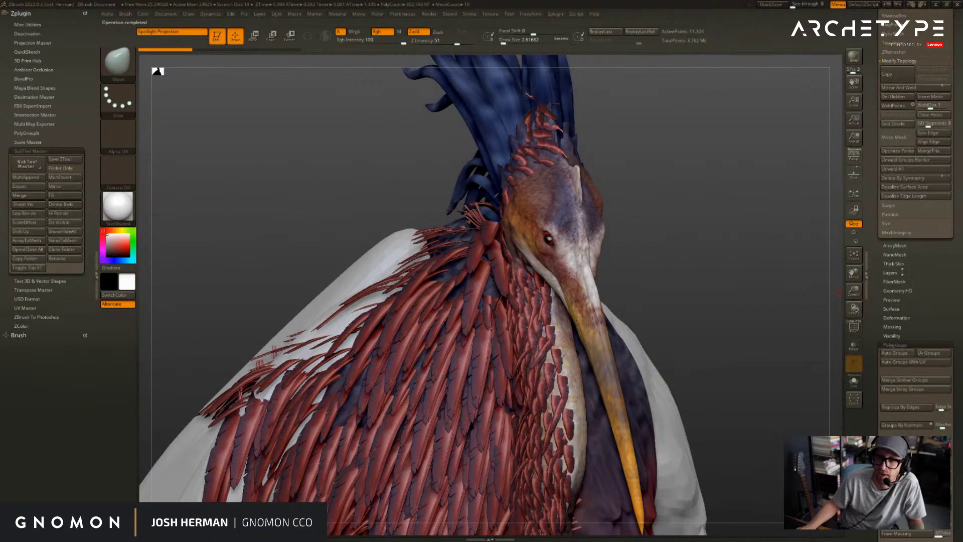
scroll(898, 267, up, 5)
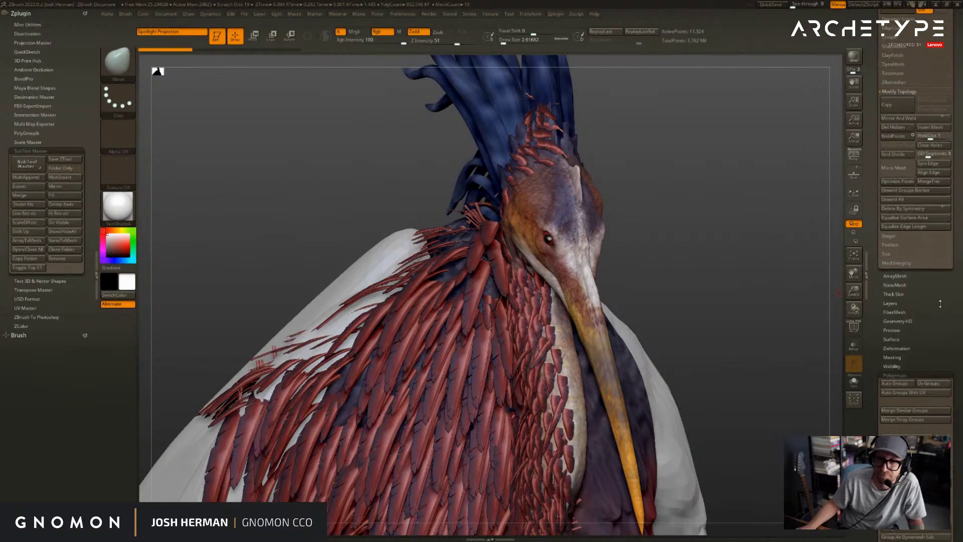
click(891, 232)
drag(823, 208, 802, 243)
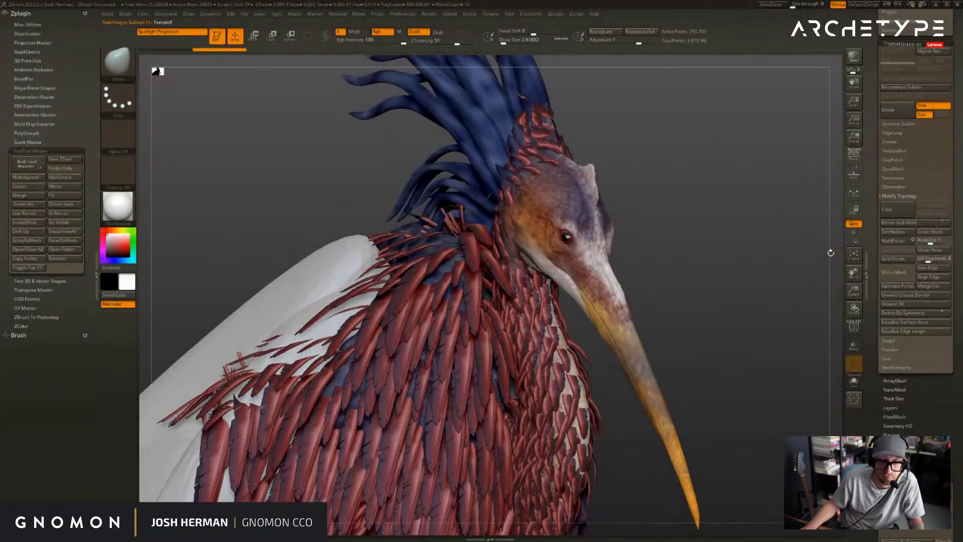
click(901, 226)
alt+drag(783, 291, 810, 164)
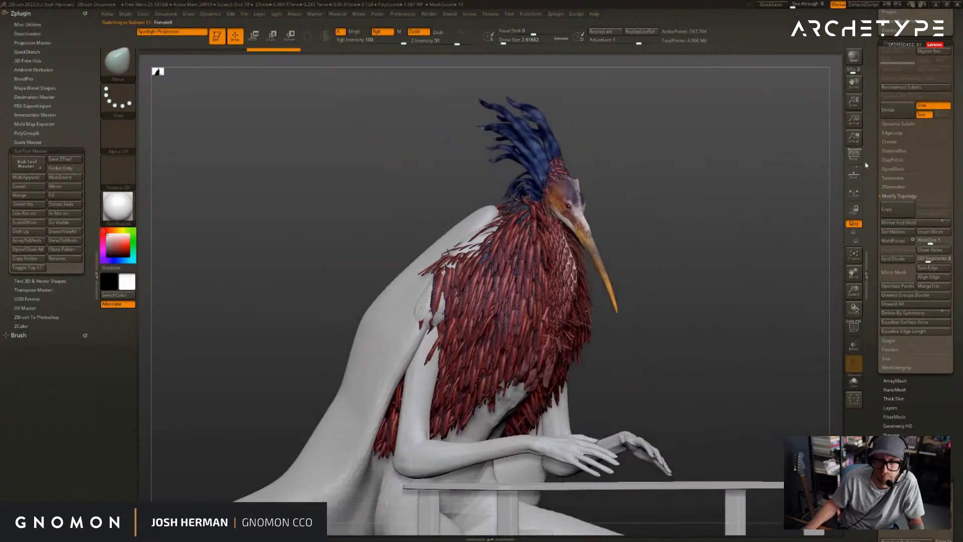
- Turn on the painted colours for all subtools of the bird at once
drag(873, 164, 876, 261)
shift+click(934, 256)
shift+click(934, 256)
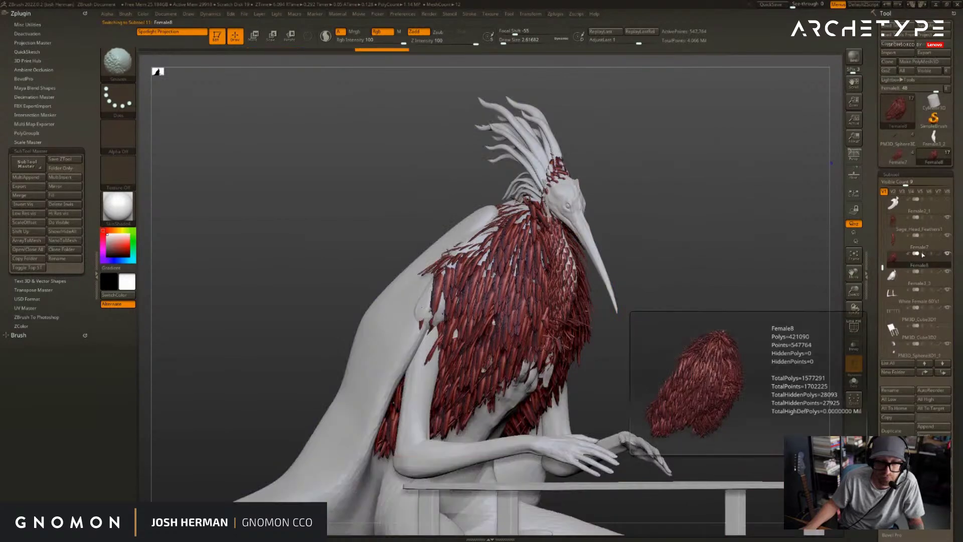
shift+click(939, 257)
drag(775, 261, 752, 239)
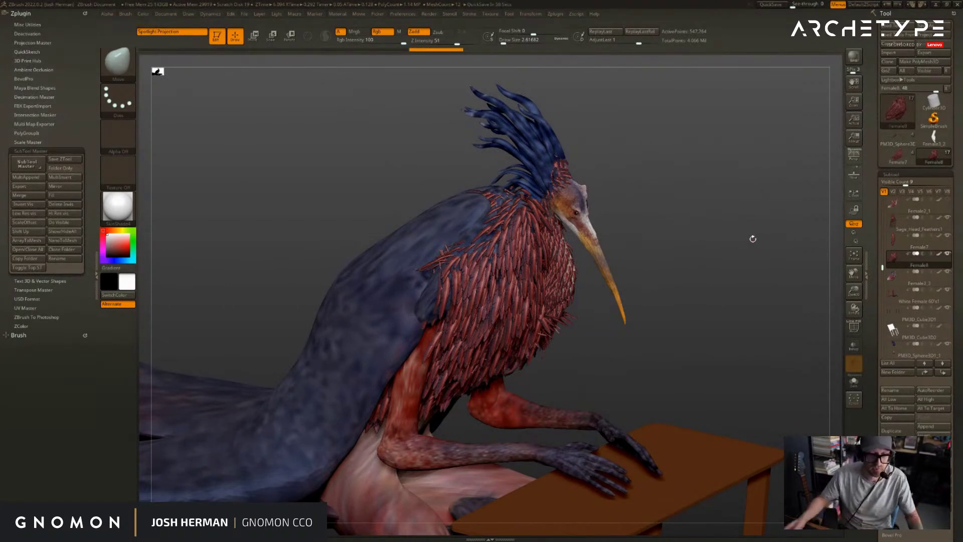
drag(810, 252, 807, 237)
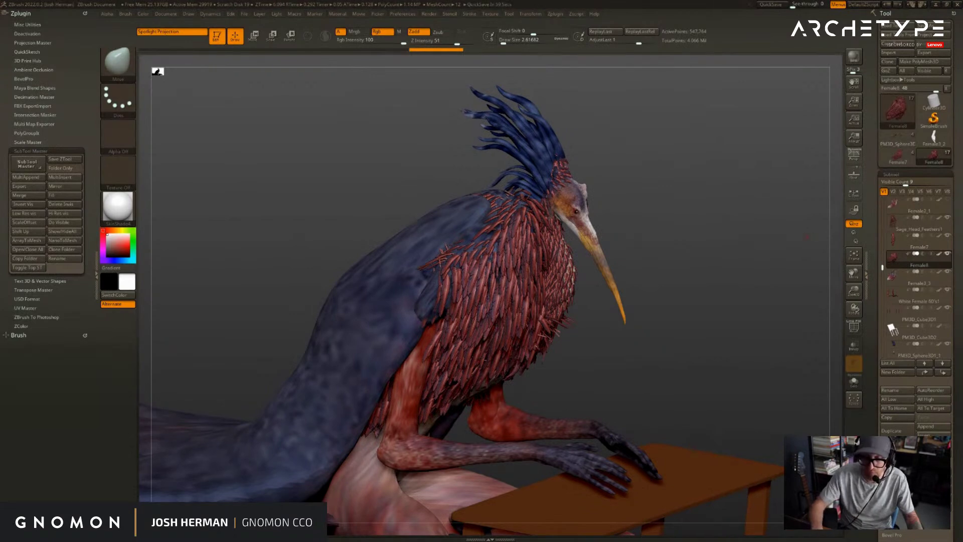
- Inspect the mirrored plumage from the front and side, and turn on perspective view
drag(651, 223, 627, 215)
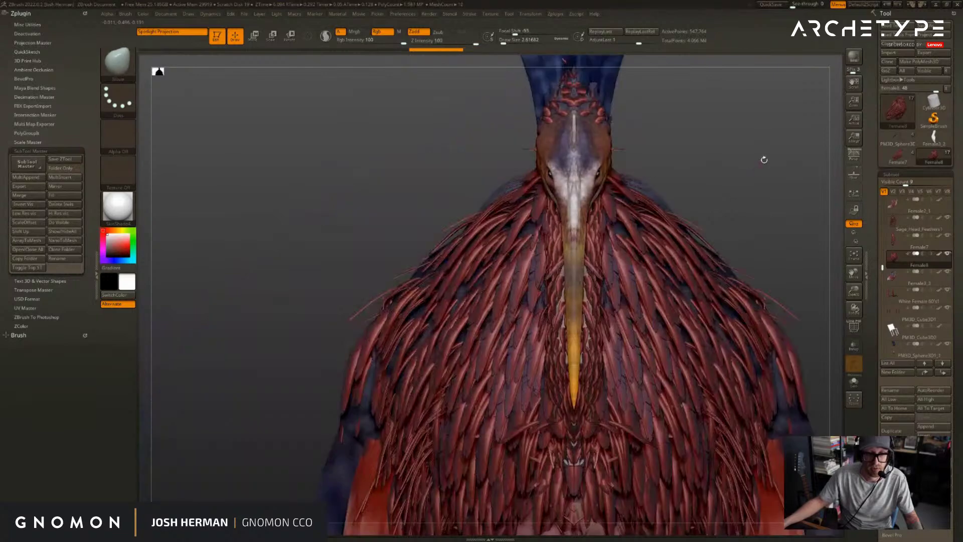
drag(802, 171, 685, 137)
key(p)
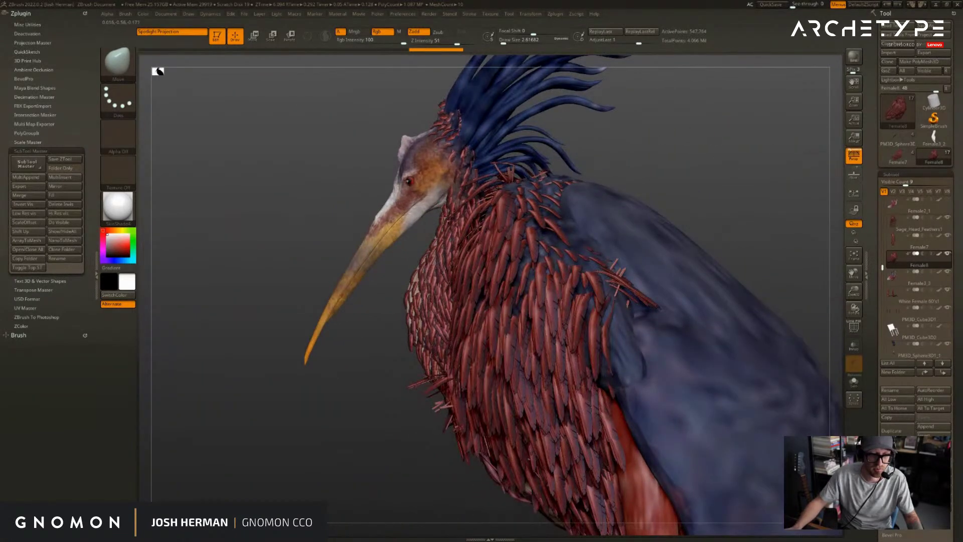
- Enlarge the Move brush to a draw size of about 593, undo the last edit and reselect the wing feathers subtool
alt+click(445, 217)
drag(409, 234, 457, 218)
key(s)
drag(501, 177, 528, 179)
mouse_move(362, 236)
mouse_down()
mouse_move(567, 286)
mouse_move(566, 367)
mouse_move(572, 151)
mouse_move(762, 245)
mouse_up()
key(s)
alt+click(564, 264)
key(ctrl+z)
drag(727, 196, 611, 203)
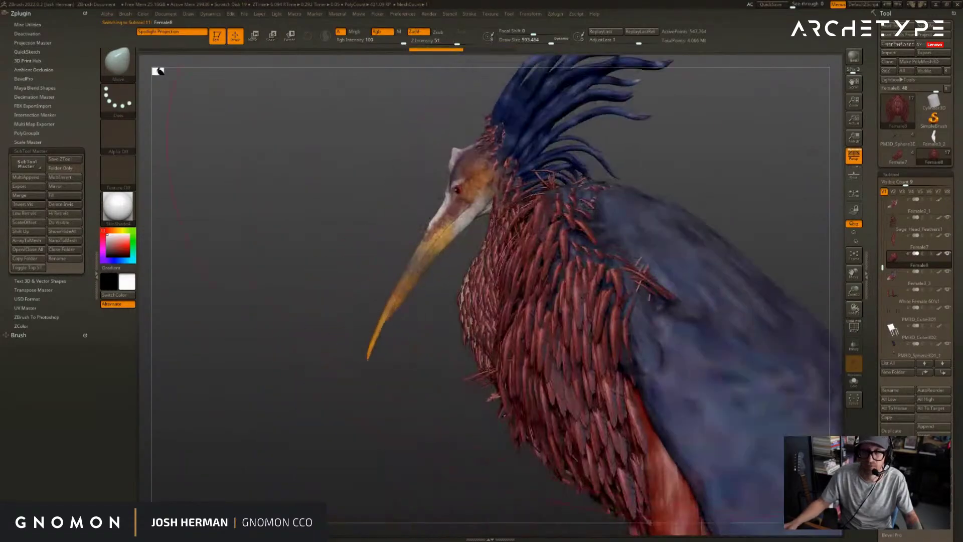
- Examine the stray feathers on the bird's chest and briefly check the mesh with the polyframe display
drag(401, 369, 683, 90)
mouse_move(758, 106)
mouse_down()
mouse_move(723, 136)
mouse_move(675, 153)
mouse_move(682, 184)
mouse_move(741, 140)
mouse_move(754, 174)
mouse_move(779, 187)
mouse_move(798, 361)
mouse_move(597, 287)
mouse_move(619, 330)
mouse_up()
click(722, 135)
key(shift+f)
key(shift+f)
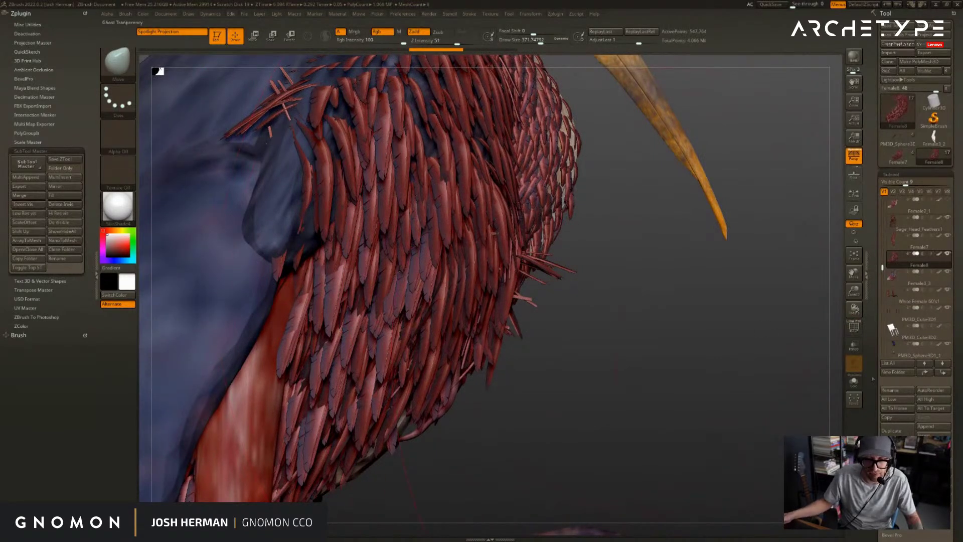
- Remove the texture map from the wing feathers subtool and isolate the subtool in the view
drag(870, 403, 877, 242)
scroll(878, 248, down, 5)
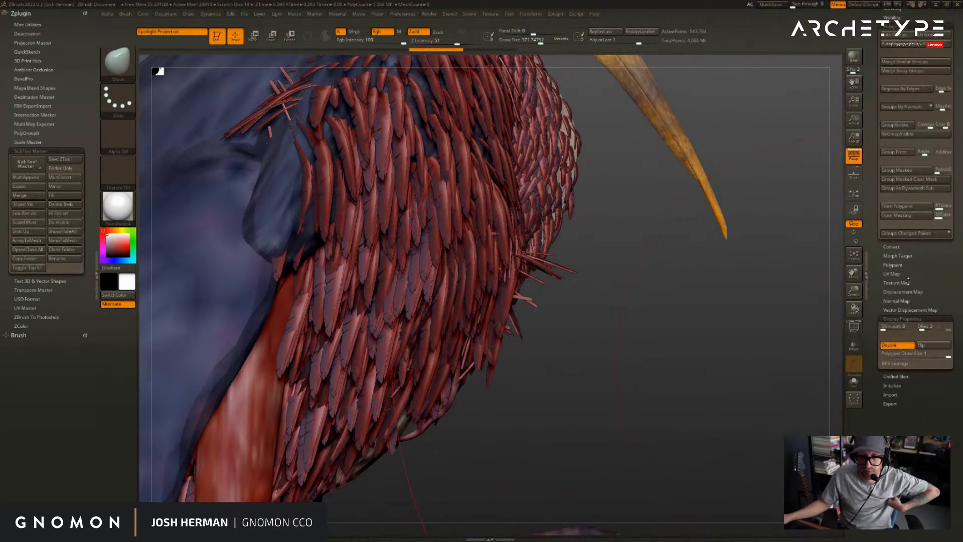
click(907, 283)
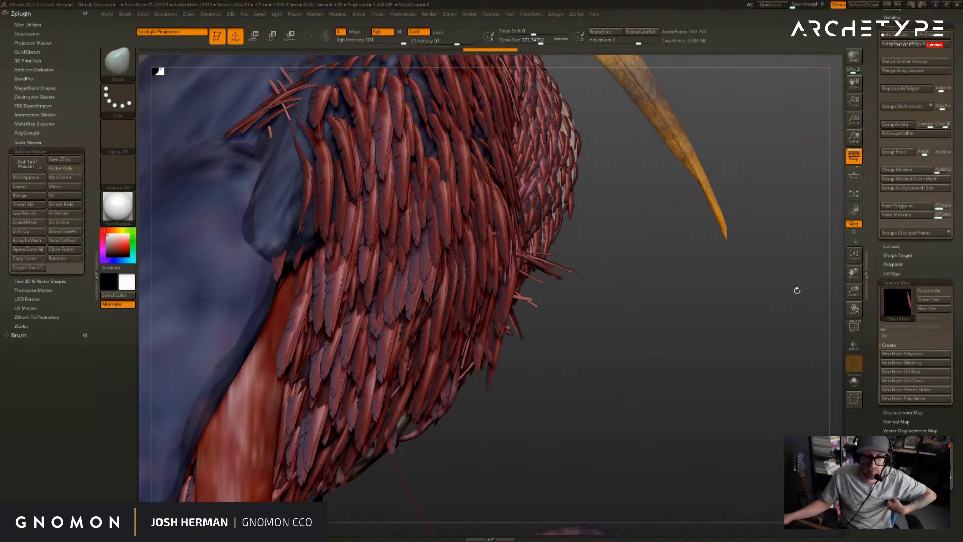
click(921, 293)
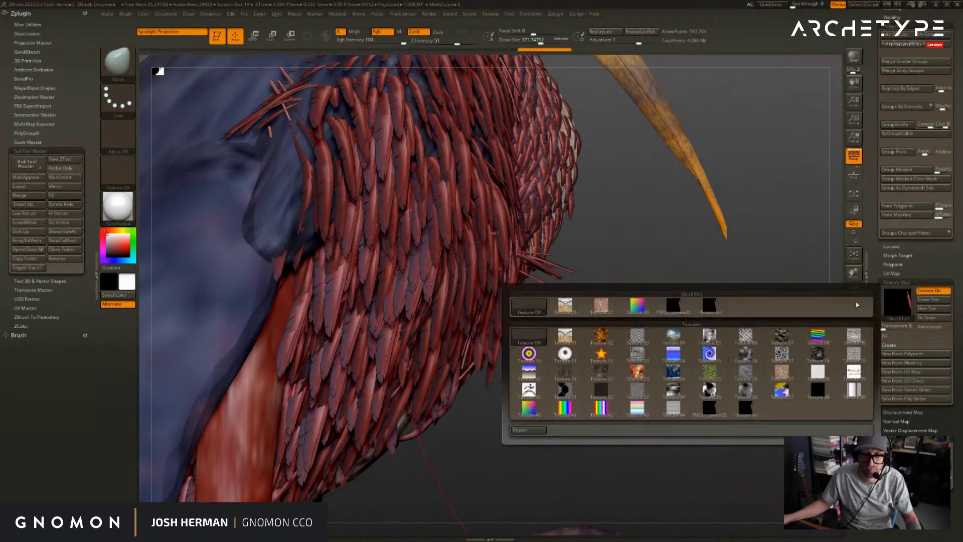
click(528, 306)
drag(708, 303, 738, 308)
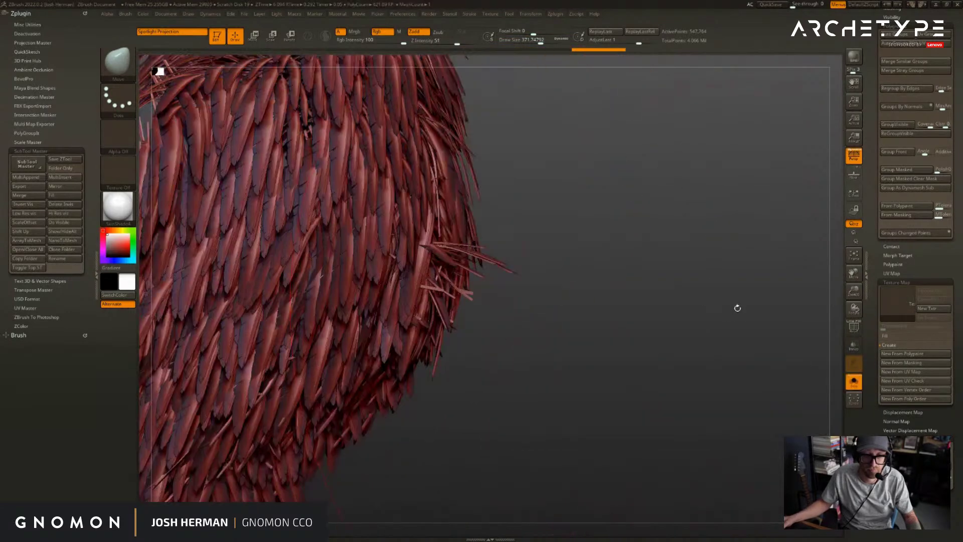
- Turn off the painted colours of the wing feathers and assign the red feather texture map to them again
drag(922, 260, 906, 425)
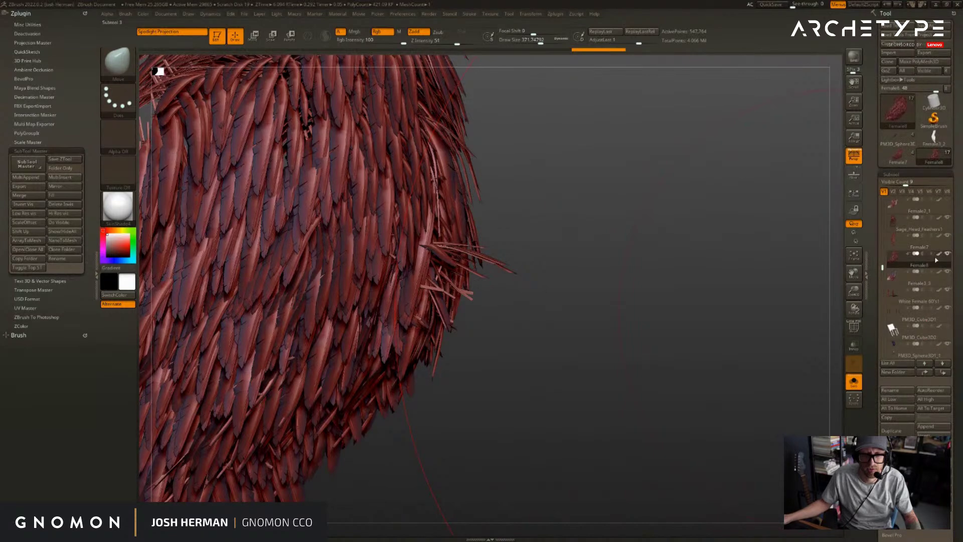
click(938, 255)
scroll(885, 296, down, 10)
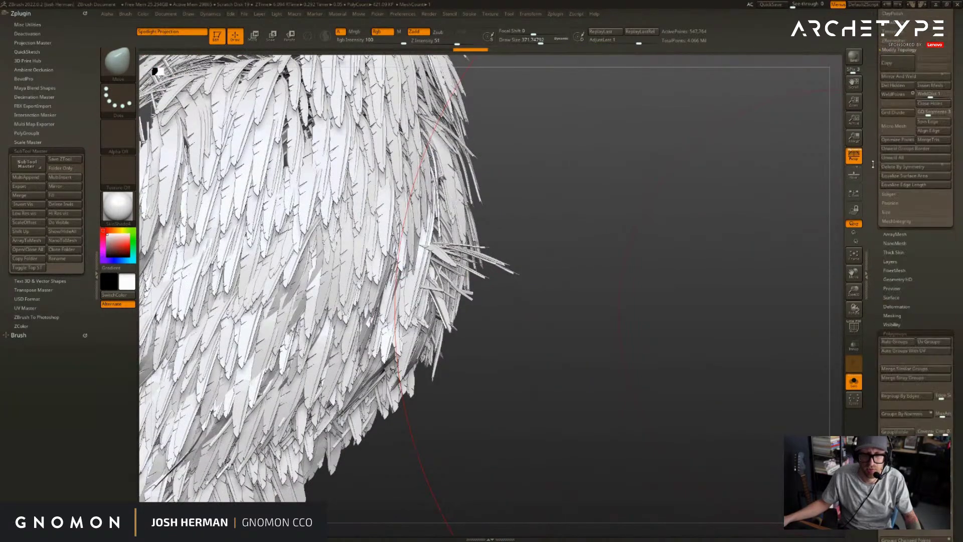
scroll(943, 226, down, 5)
click(892, 395)
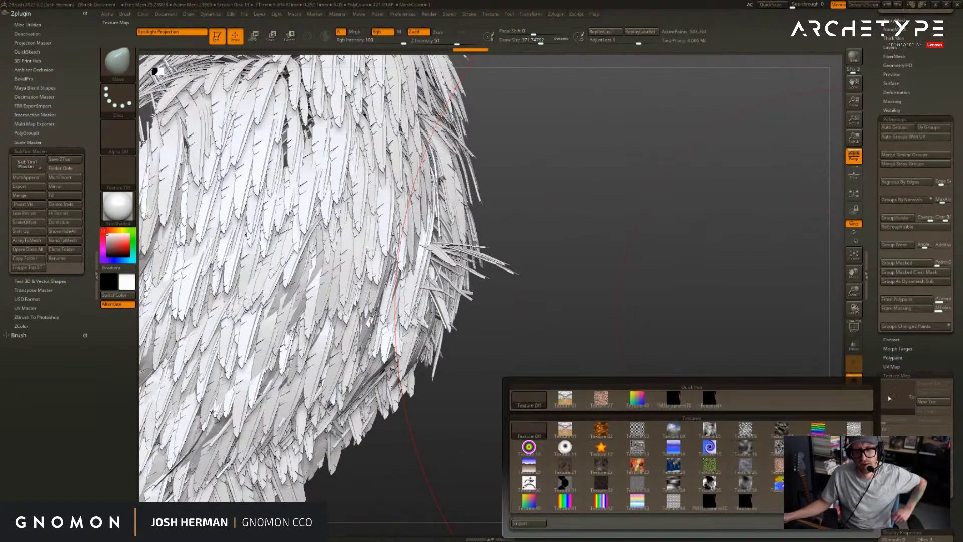
click(720, 400)
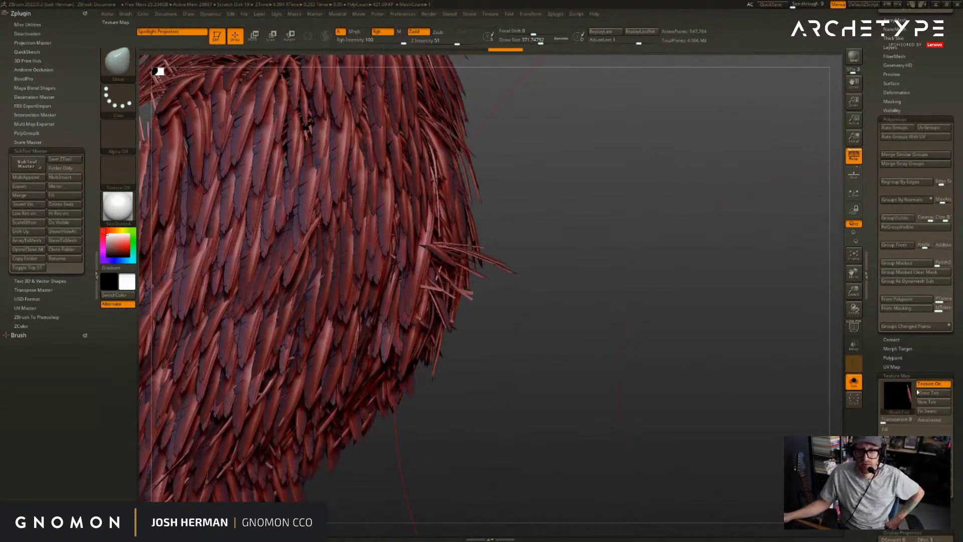
- Switch off the feather texture and show the polygroup wireframe, framing the chest feathers that stick out with a smaller brush
click(928, 384)
scroll(918, 301, up, 5)
drag(600, 247, 615, 282)
key(shift+f)
drag(637, 319, 623, 321)
key(s)
mouse_move(623, 321)
mouse_down()
mouse_move(563, 323)
mouse_move(569, 366)
mouse_up()
key(s)
- Hide the stray feathers sticking out from the chest, one polygroup at a time
ctrl+shift+click(529, 297)
ctrl+shift+click(519, 291)
ctrl+shift+click(509, 268)
ctrl+shift+click(518, 257)
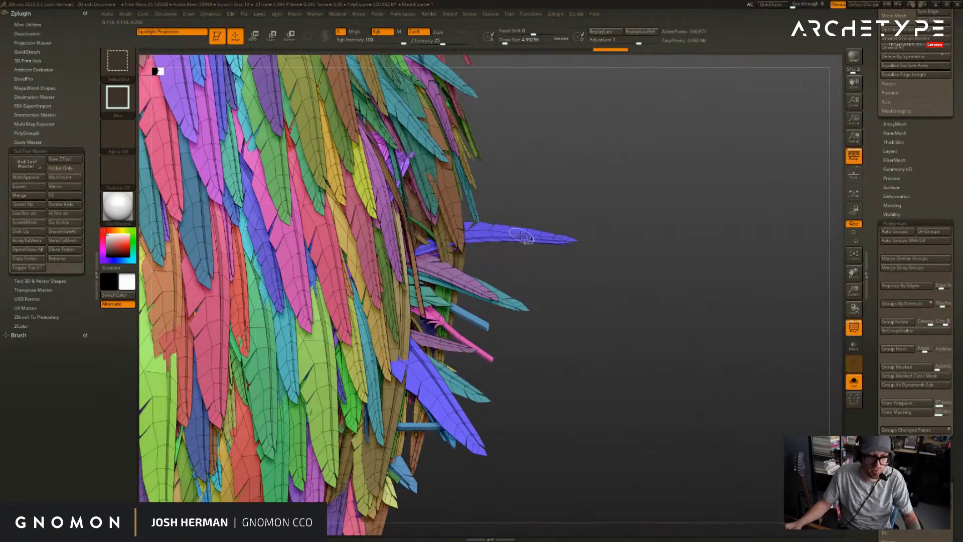
ctrl+shift+click(522, 236)
ctrl+shift+click(488, 287)
ctrl+shift+click(494, 300)
ctrl+shift+click(479, 322)
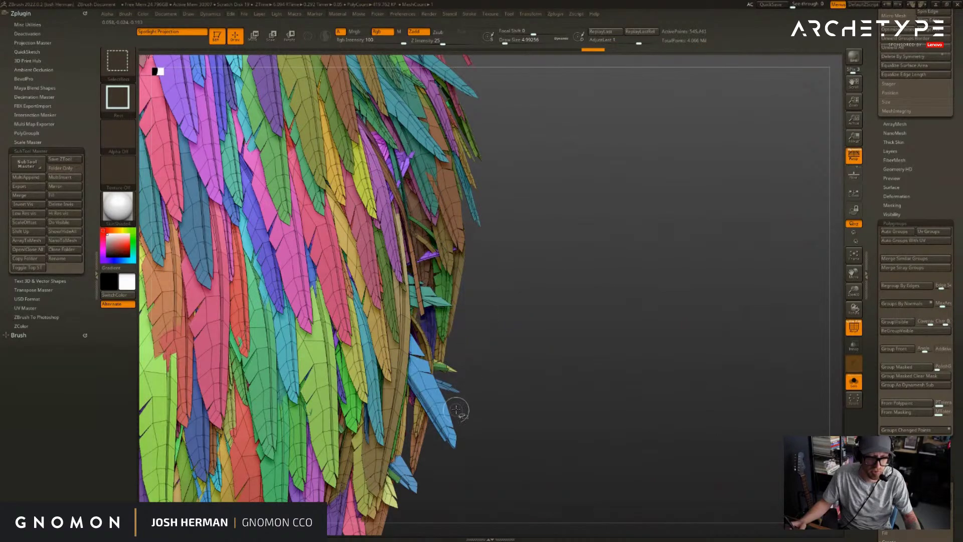
- Bring the rest of the bird back into view around the feathers and frame the shoulder area
mouse_move(502, 397)
mouse_down()
mouse_move(610, 373)
mouse_move(733, 153)
mouse_up()
key(f)
key(f)
key(f)
mouse_move(787, 275)
mouse_down()
mouse_move(727, 286)
mouse_move(795, 241)
mouse_move(639, 226)
mouse_up()
key(alt+s)
- Resize the Move brush and nudge feathers on the upper plumage slightly into place
drag(722, 256, 763, 261)
key(s)
drag(477, 146, 471, 146)
drag(459, 186, 451, 179)
- Hide the stray green and multicoloured feathers standing up at the base of the crest, one polygroup at a time
mouse_move(389, 67)
alt+mouse_down()
mouse_move(386, 186)
mouse_move(374, 133)
alt+mouse_up()
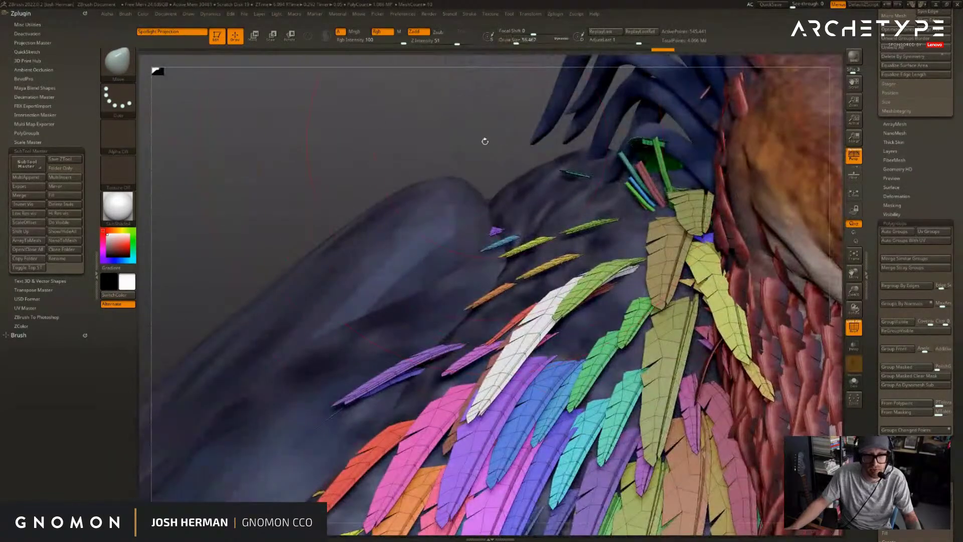
drag(483, 142, 566, 148)
ctrl+shift+click(699, 161)
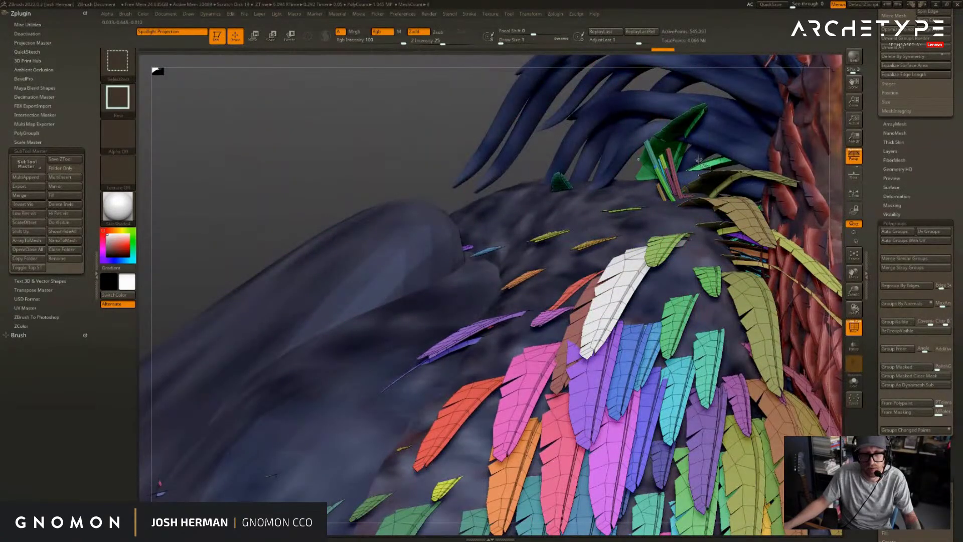
ctrl+shift+click(669, 170)
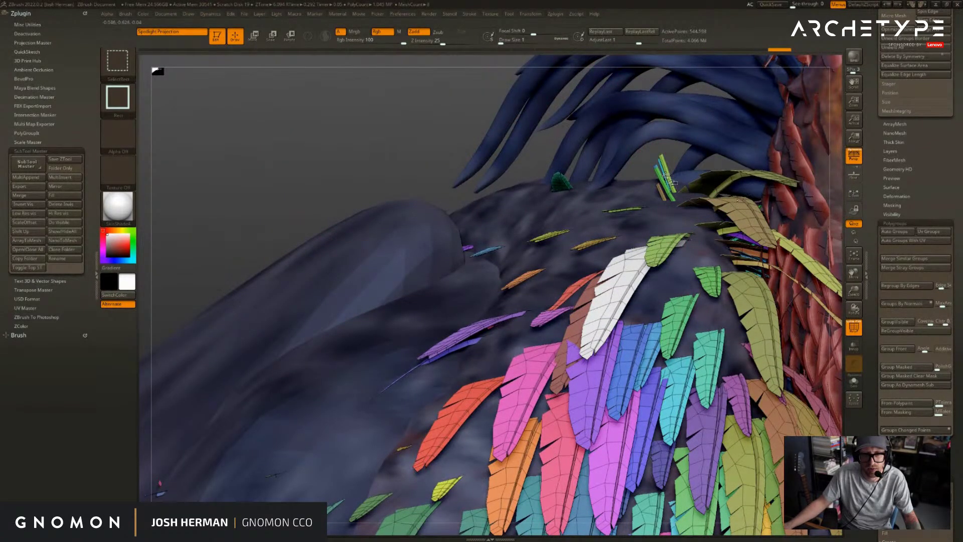
ctrl+shift+click(667, 186)
ctrl+shift+click(659, 173)
- Hide the small loose feathers scattered across the upper back and shoulder above the main plumage
drag(658, 172, 716, 274)
ctrl+shift+click(716, 275)
ctrl+shift+click(684, 245)
ctrl+shift+click(658, 213)
ctrl+shift+click(625, 176)
ctrl+shift+click(634, 147)
ctrl+shift+click(564, 162)
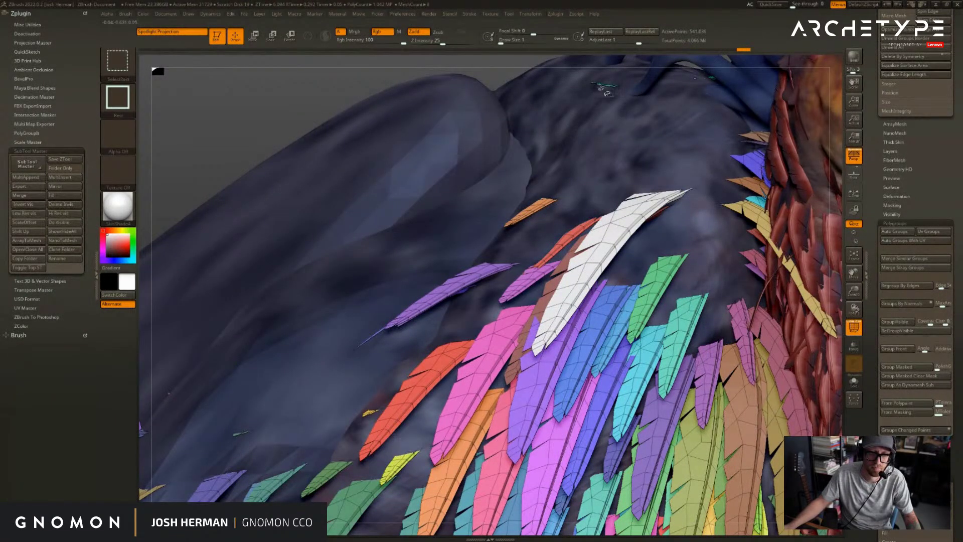
ctrl+shift+click(544, 207)
- Turn off the polygroup wireframe and spread the shoulder feathers over the body with a large Move brush
key(f)
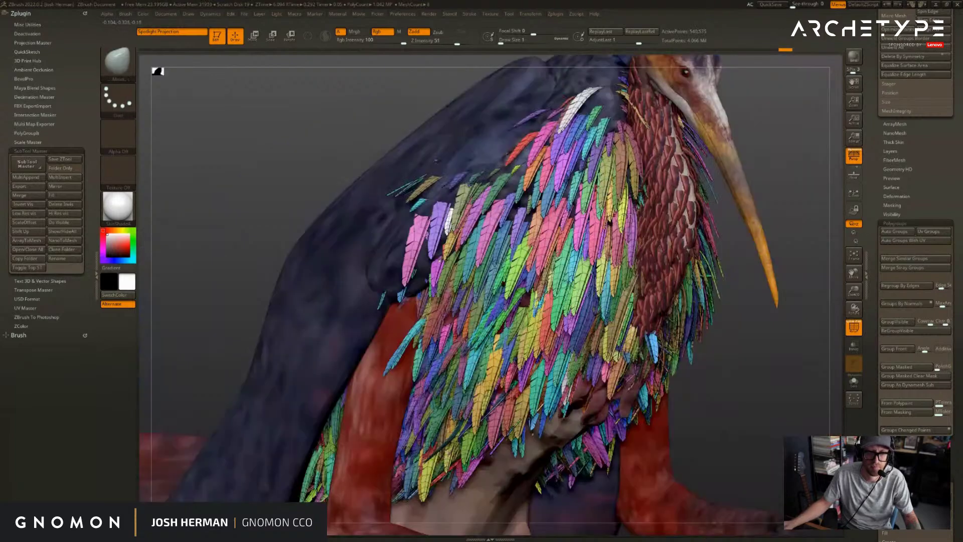
drag(824, 172, 749, 198)
click(854, 193)
key(shift+f)
key(s)
click(373, 258)
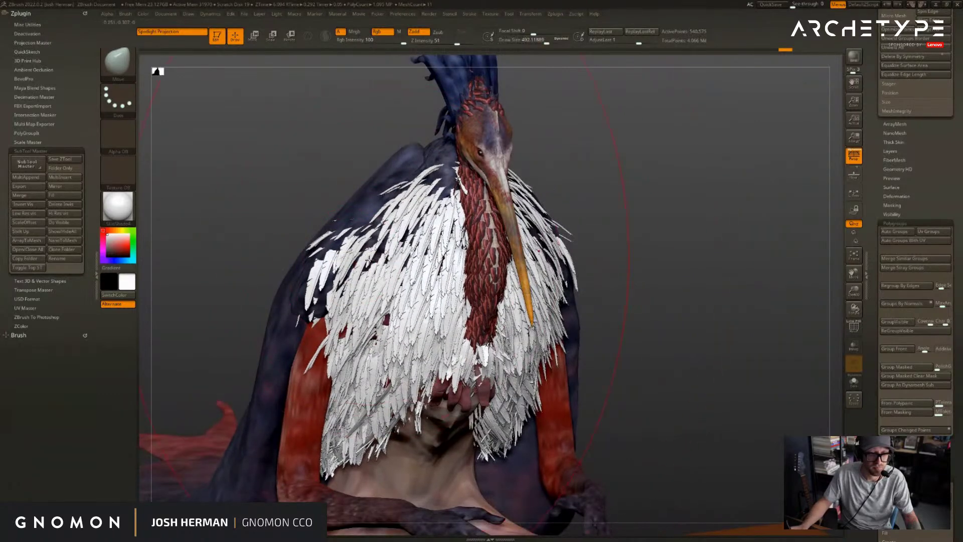
key(s)
click(304, 258)
mouse_move(307, 255)
mouse_down()
mouse_move(342, 281)
mouse_move(358, 275)
mouse_up()
key(s)
click(347, 265)
drag(570, 196, 637, 195)
- Step back through the last feather moves to compare the plumage with its earlier shape
key(ctrl+z)
key(ctrl+z)
key(ctrl+z)
key(ctrl+z)
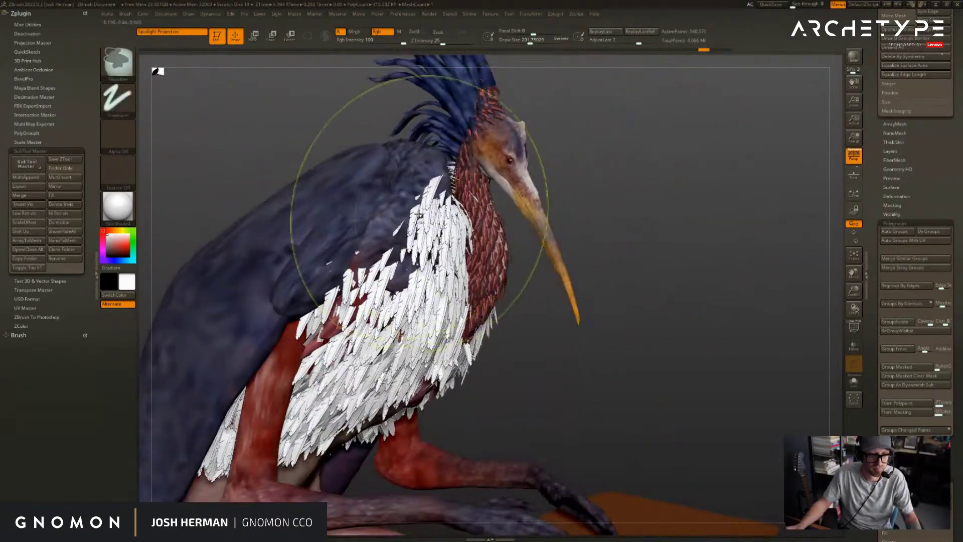
- Resize the Move brush and shape the upper side feathers so they follow the shoulder
key(s)
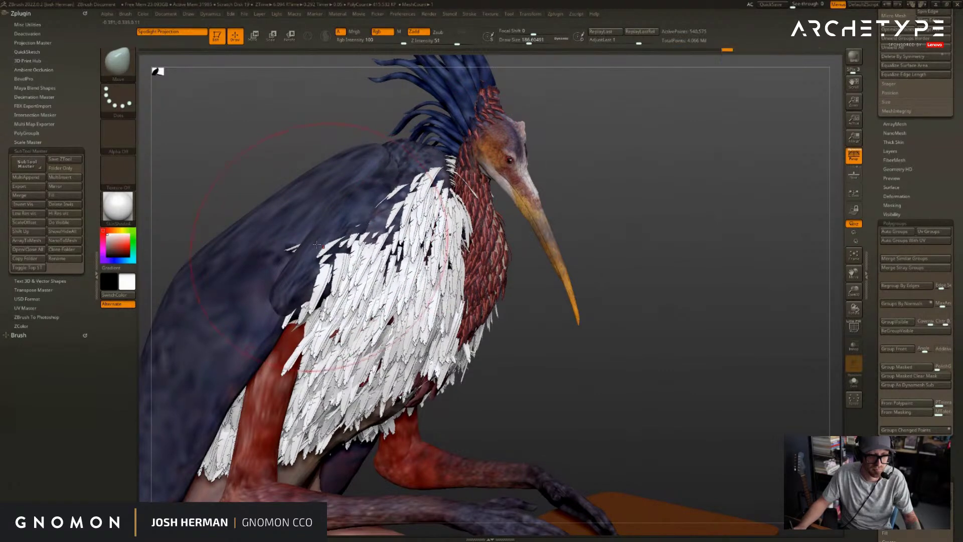
drag(332, 250, 335, 249)
drag(335, 251, 344, 266)
drag(527, 329, 577, 331)
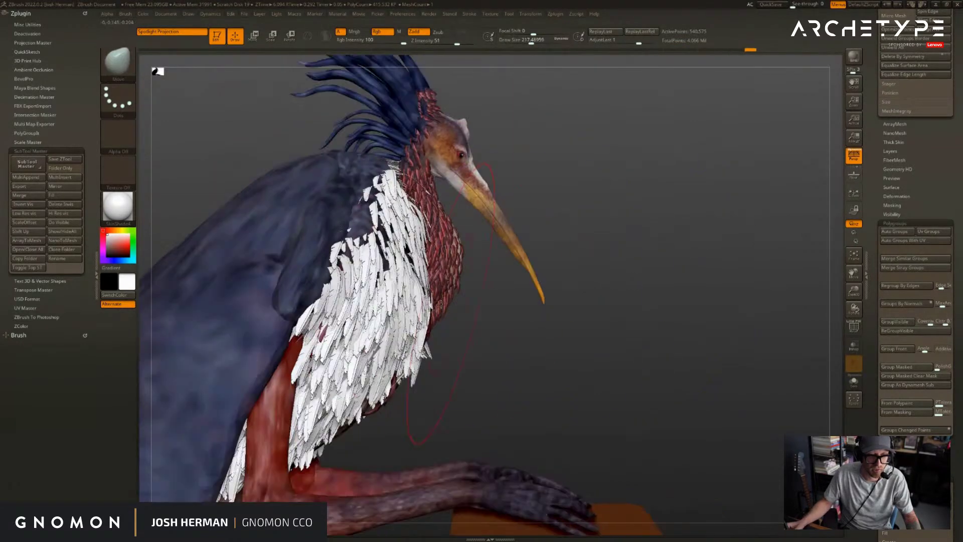
drag(351, 270, 359, 291)
- Undo and redo the last five edits to compare the plumage before and after the moves
key(ctrl+z)
key(ctrl+z)
key(ctrl+z)
key(ctrl+z)
key(ctrl+z)
key(ctrl+shift+z)
key(ctrl+shift+z)
key(ctrl+shift+z)
key(ctrl+shift+z)
key(ctrl+shift+z)
- Resize the Move brush and adjust the feathers above the leg and along the outer chest
key(s)
drag(317, 331, 322, 331)
drag(321, 391, 326, 404)
drag(577, 326, 494, 329)
drag(342, 352, 334, 333)
drag(622, 326, 567, 321)
alt+drag(567, 321, 552, 275)
drag(501, 311, 510, 298)
drag(527, 203, 547, 204)
mouse_move(562, 236)
mouse_down()
mouse_move(642, 249)
mouse_move(619, 221)
mouse_up()
- Save the tool to disk
key(b)
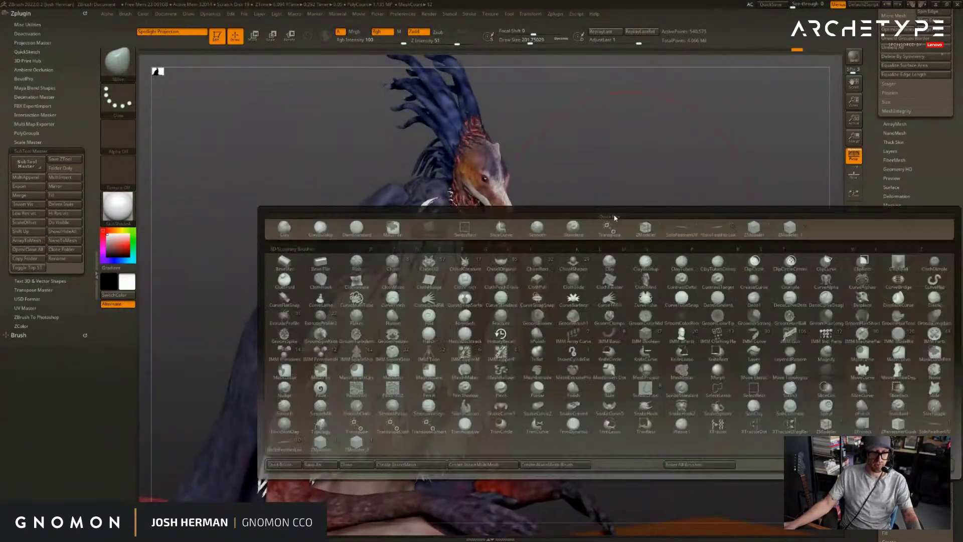
click(955, 160)
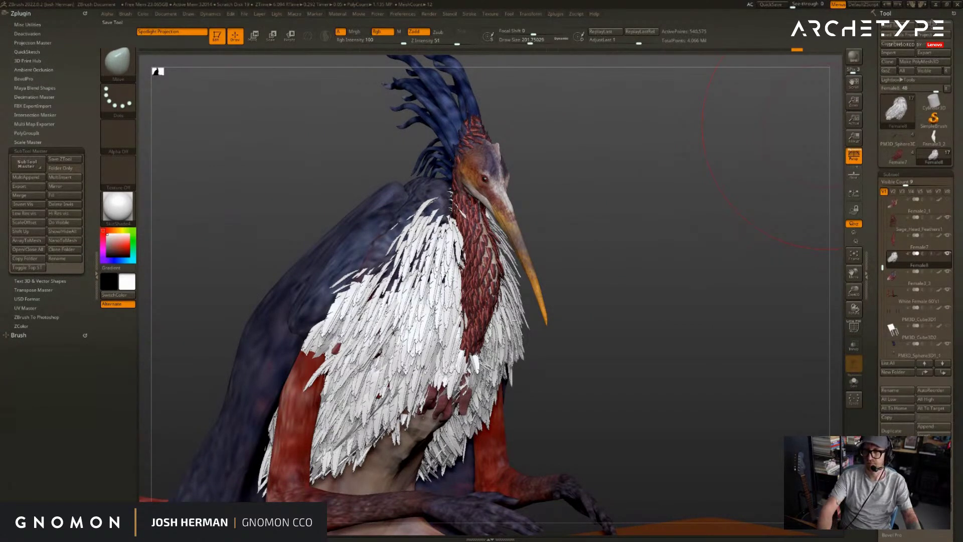
drag(736, 207, 792, 166)
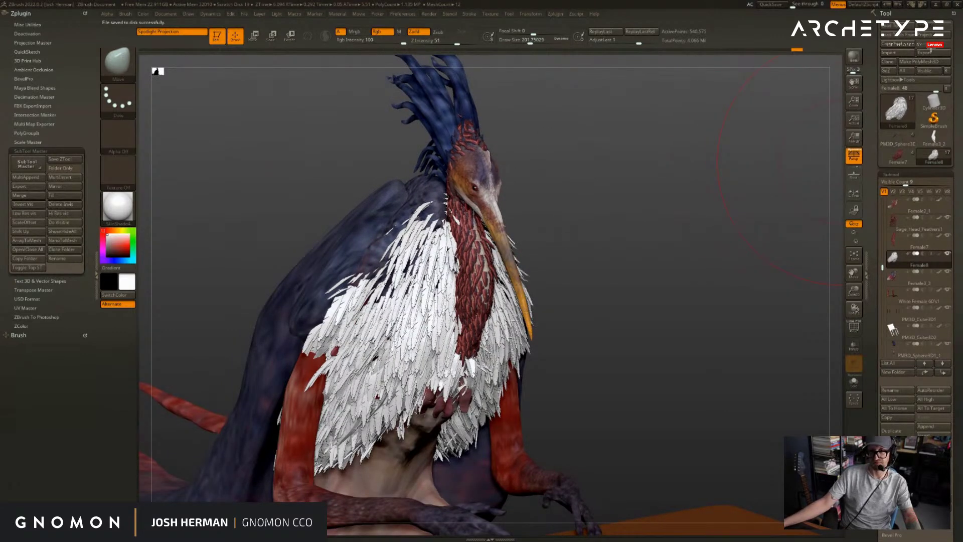
- Try a cloth simulation brush on the side feathers and undo the stroke
drag(672, 199, 675, 183)
key(b)
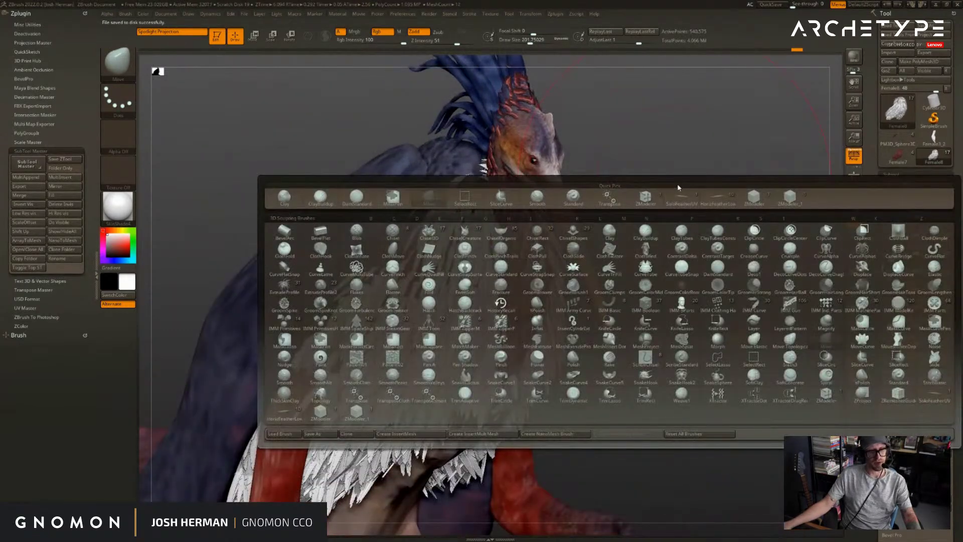
key(c)
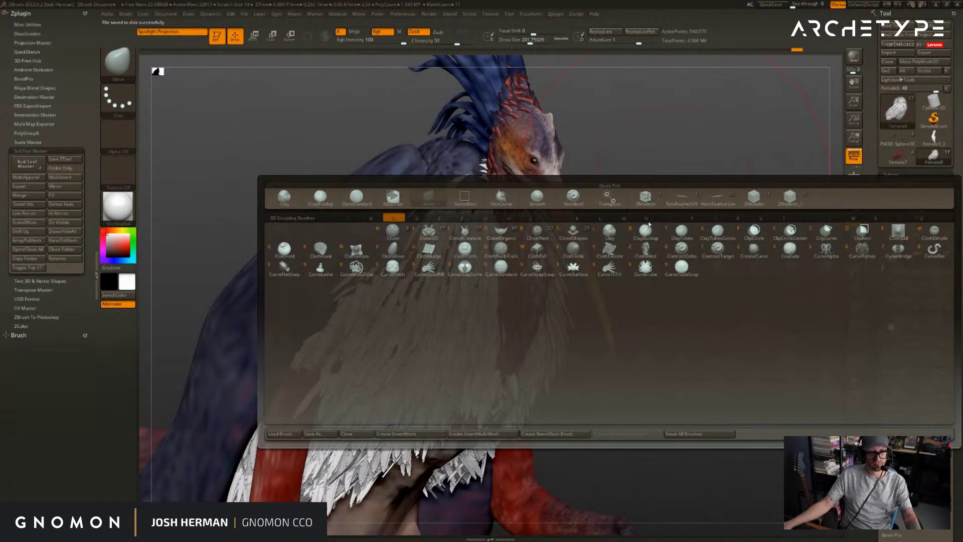
mouse_move(646, 230)
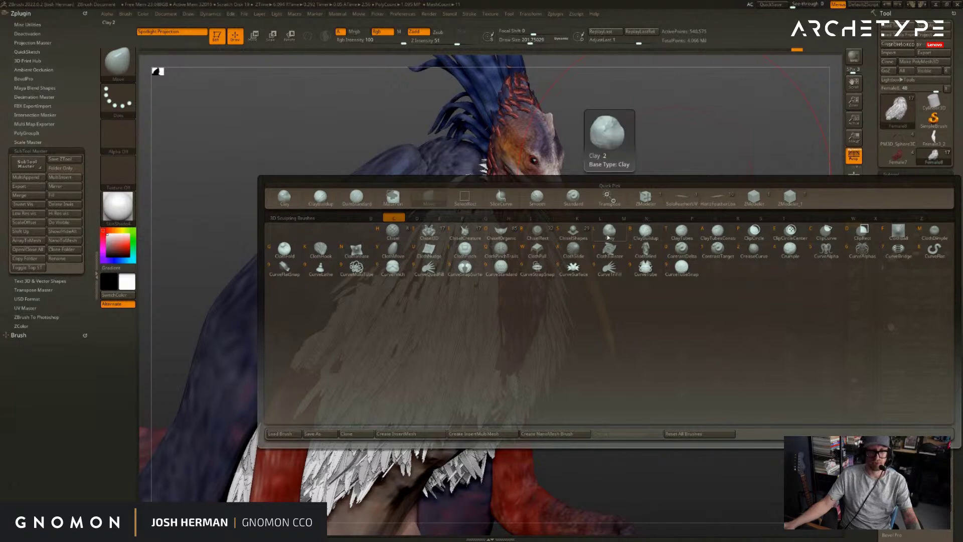
click(394, 256)
drag(338, 289, 323, 286)
key(ctrl+z)
- Nudge the white feathers along the top of the shoulders with a smaller Move brush, checking from the front
mouse_move(696, 247)
alt+mouse_down()
mouse_move(673, 236)
mouse_move(610, 237)
alt+mouse_up()
mouse_move(412, 351)
shift+mouse_down()
mouse_move(369, 323)
mouse_move(362, 331)
shift+mouse_up()
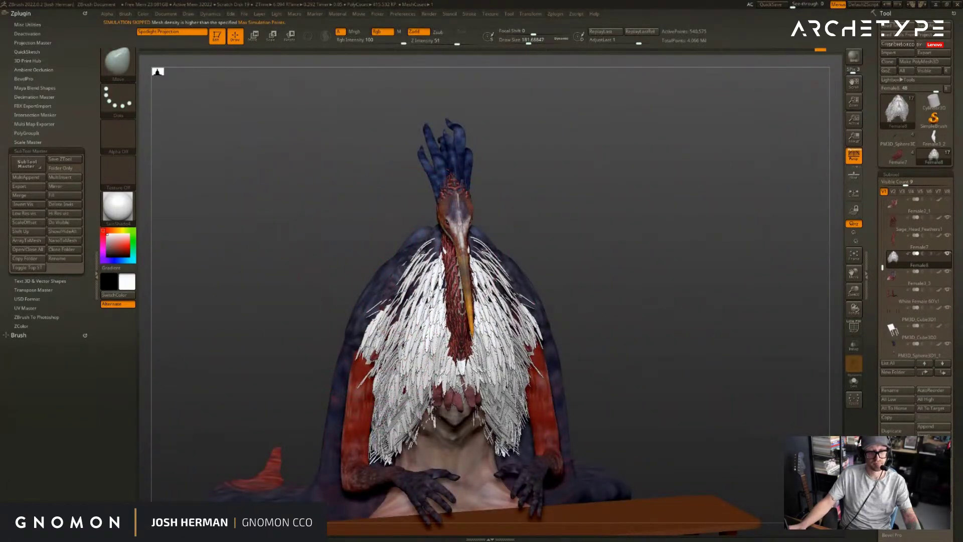
drag(420, 251, 413, 261)
drag(571, 213, 638, 210)
mouse_move(575, 208)
mouse_down()
mouse_move(643, 177)
mouse_move(612, 173)
mouse_up()
drag(655, 214, 667, 222)
key(ctrl)
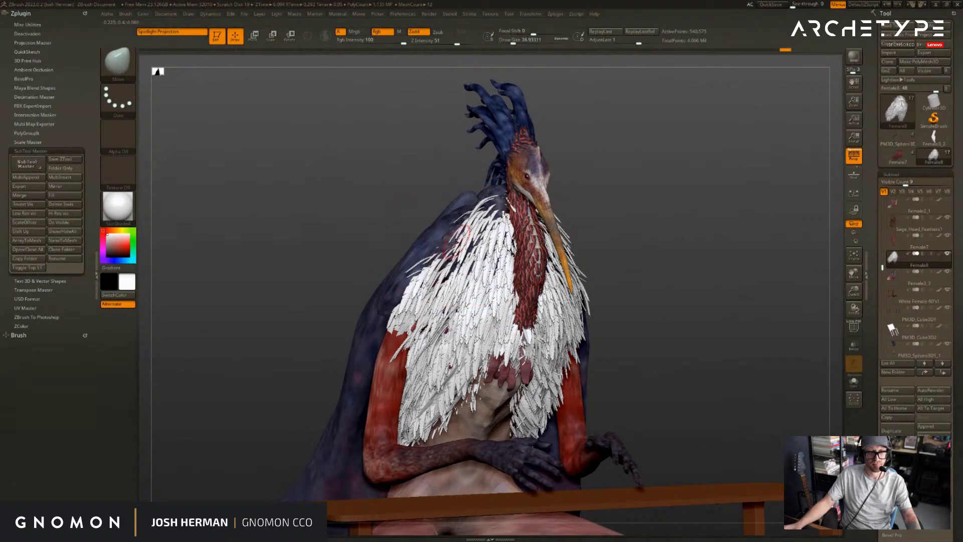
drag(462, 241, 454, 237)
- Turn the feather texture back on and pull the outer shoulder feathers slightly inward with a resized brush
drag(813, 301, 825, 319)
scroll(881, 335, down, 10)
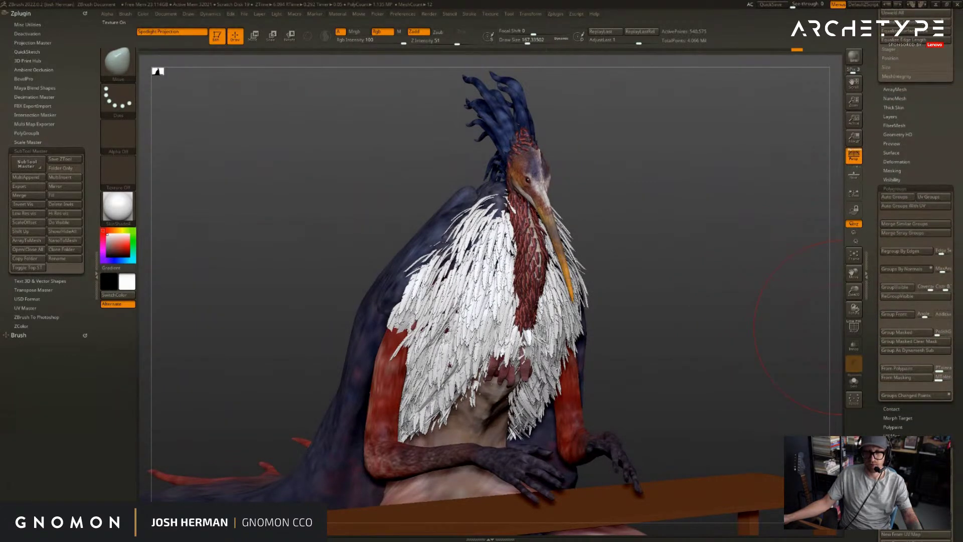
drag(694, 318, 707, 330)
key(s)
drag(369, 282, 403, 285)
key(s)
mouse_move(659, 255)
mouse_down()
mouse_move(673, 254)
mouse_move(673, 236)
mouse_move(661, 332)
mouse_up()
- Select the neck feather subtool, nudge its front feathers with a smaller Move brush and isolate the subtool
alt+click(622, 275)
drag(684, 279, 802, 219)
mouse_move(550, 278)
mouse_down()
mouse_move(558, 282)
mouse_move(554, 266)
mouse_move(556, 282)
mouse_up()
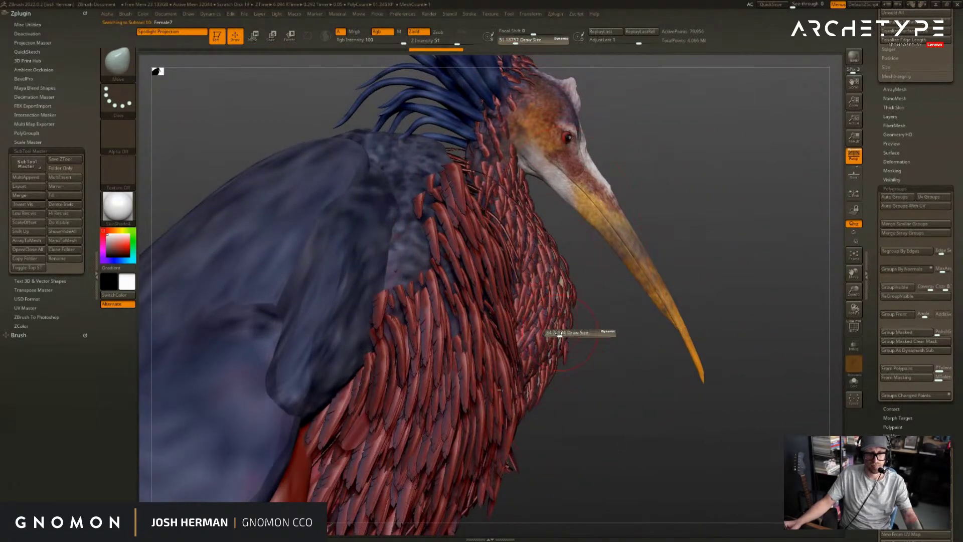
drag(610, 356, 728, 274)
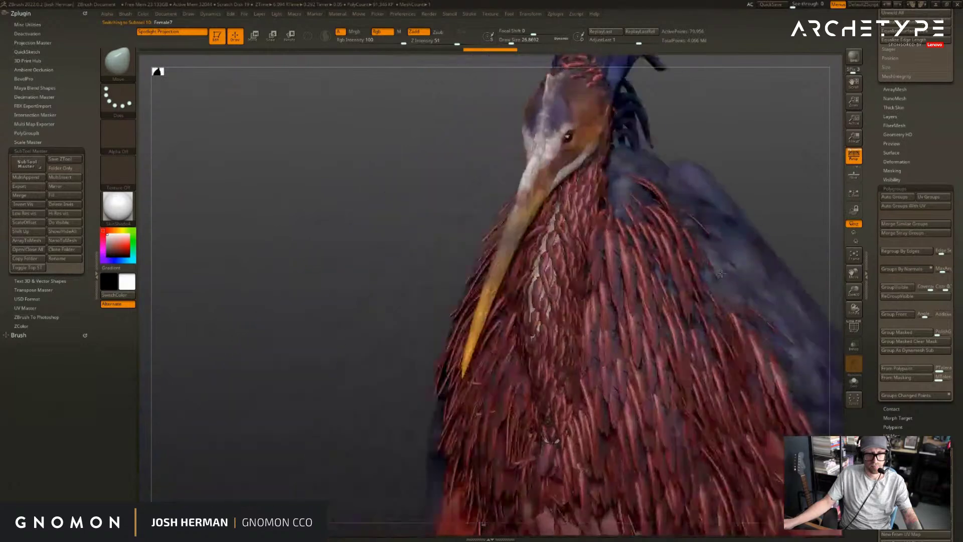
key(shift+ctrl+s)
drag(667, 221, 593, 248)
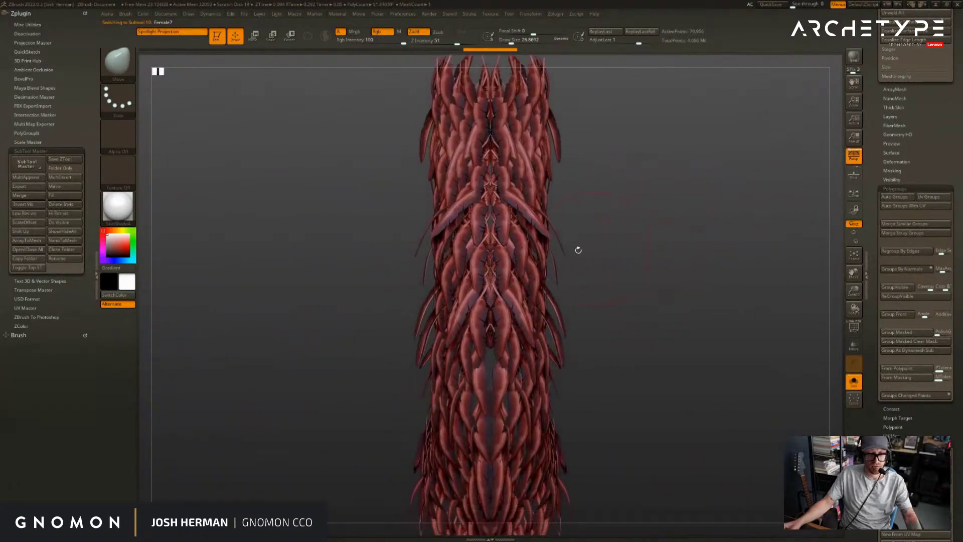
- Mask everything except one feather near the neck's centre line and reposition it with the Rotate transpose line
key(r)
mouse_move(505, 266)
right_down()
mouse_move(504, 313)
mouse_move(454, 371)
mouse_move(425, 428)
right_up()
drag(568, 294, 639, 291)
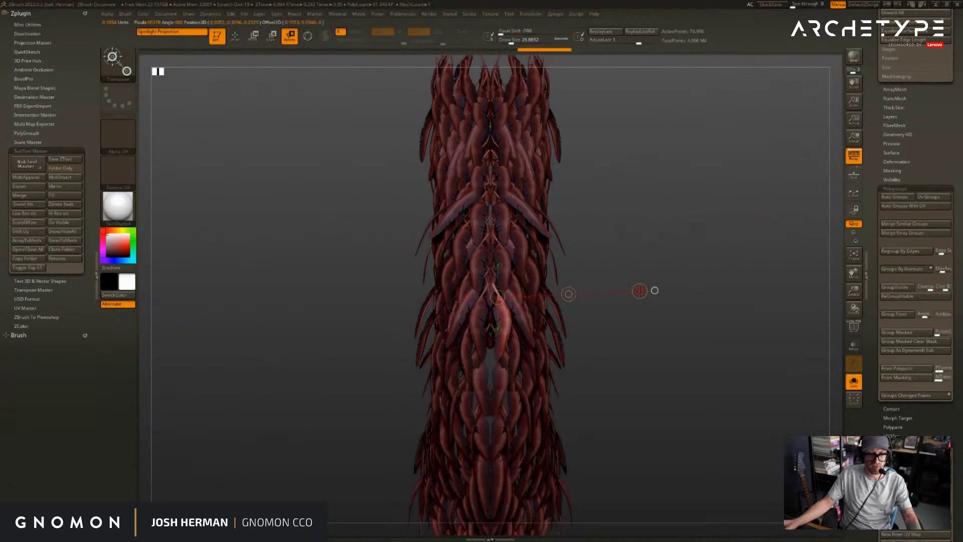
right_drag(639, 290, 538, 340)
right_drag(795, 161, 571, 276)
shift+right_drag(642, 291, 630, 286)
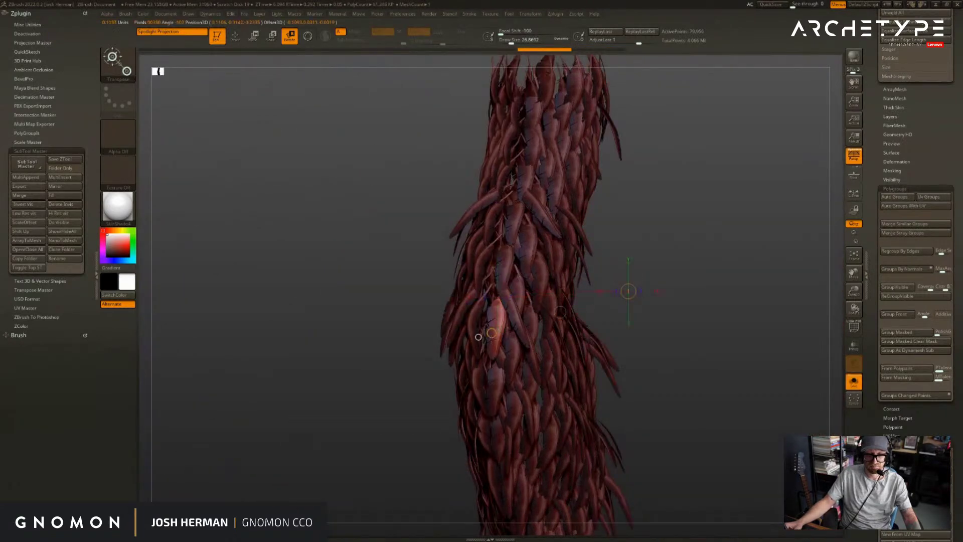
drag(491, 350, 487, 353)
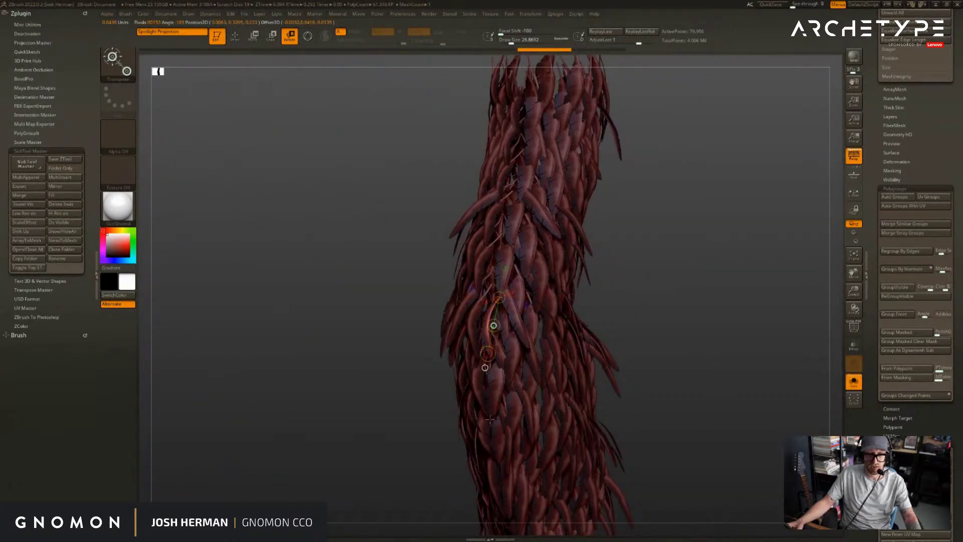
- Return to Draw mode, bring the rest of the bird back into view and frame the head and crest
mouse_move(570, 282)
right_down()
mouse_move(714, 263)
mouse_move(726, 233)
mouse_move(834, 199)
right_up()
key(q)
key(alt+s)
mouse_move(742, 183)
right_down()
mouse_move(532, 239)
mouse_move(598, 217)
mouse_move(573, 223)
mouse_move(557, 249)
mouse_move(604, 196)
right_up()
key(ctrl+shift+s)
key(s)
ctrl+right_drag(478, 249, 506, 235)
right_drag(630, 166, 608, 167)
- Switch to the Move Topological brush and nudge the small red feathers on the head at an adjusted brush size
key(b)
key(m)
key(t)
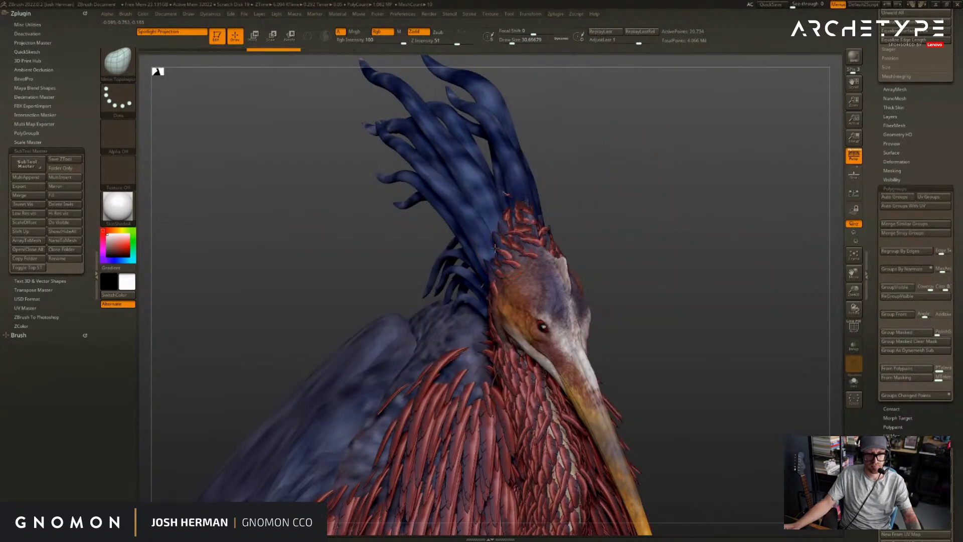
alt+click(488, 269)
key(s)
mouse_move(508, 267)
mouse_down()
mouse_move(517, 242)
mouse_move(526, 261)
mouse_up()
key(s)
key(s)
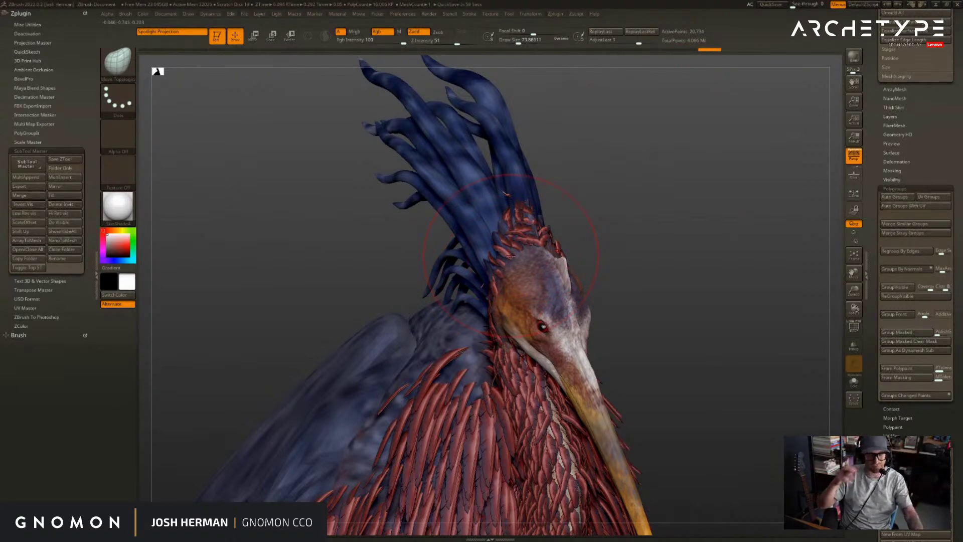
mouse_move(582, 194)
mouse_down()
mouse_move(624, 187)
mouse_move(623, 232)
mouse_move(534, 211)
mouse_move(554, 125)
mouse_move(537, 128)
mouse_move(518, 151)
mouse_move(521, 178)
mouse_move(426, 192)
mouse_up()
key(s)
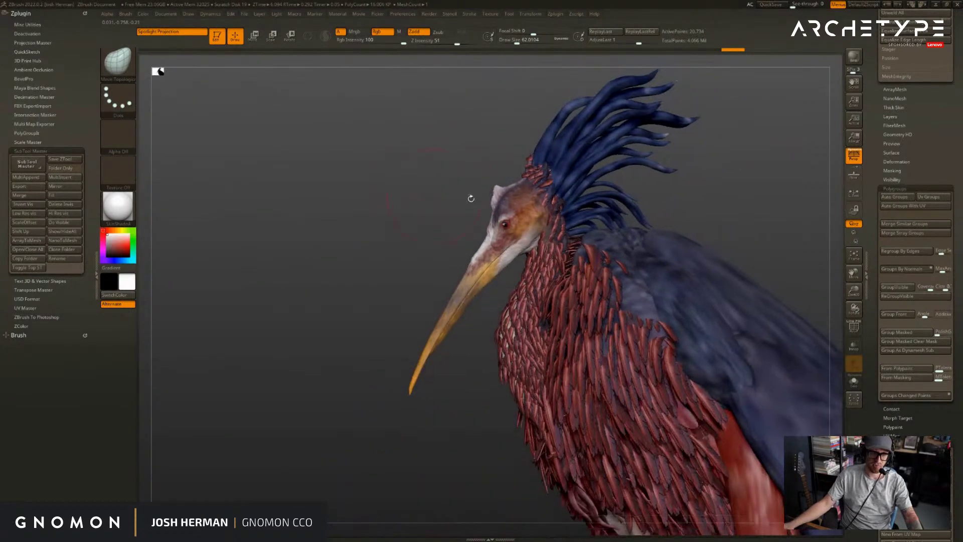
- Select the main body subtool, isolate it to inspect the bare neck and show all the feathers again
drag(748, 198, 780, 203)
key(f)
key(f)
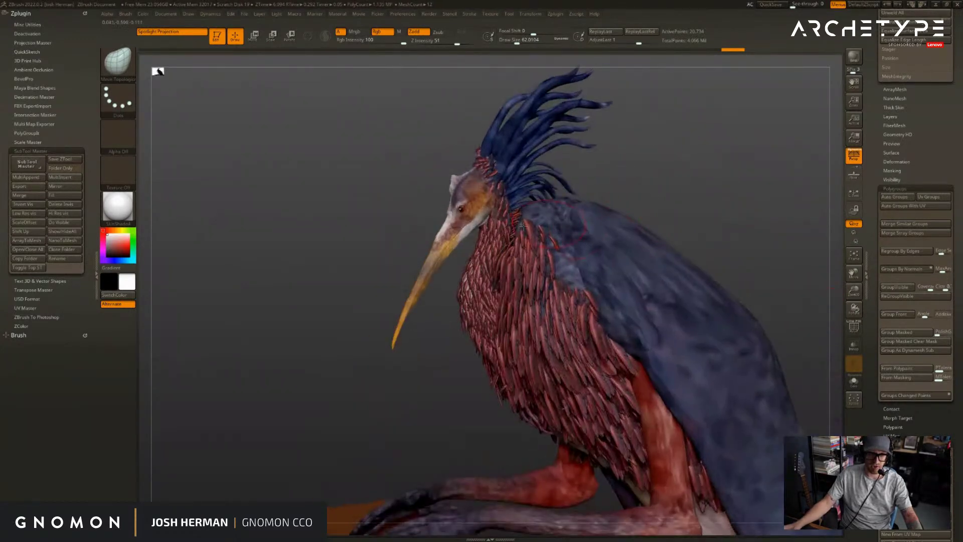
alt+click(465, 231)
key(alt+s)
drag(409, 338, 444, 401)
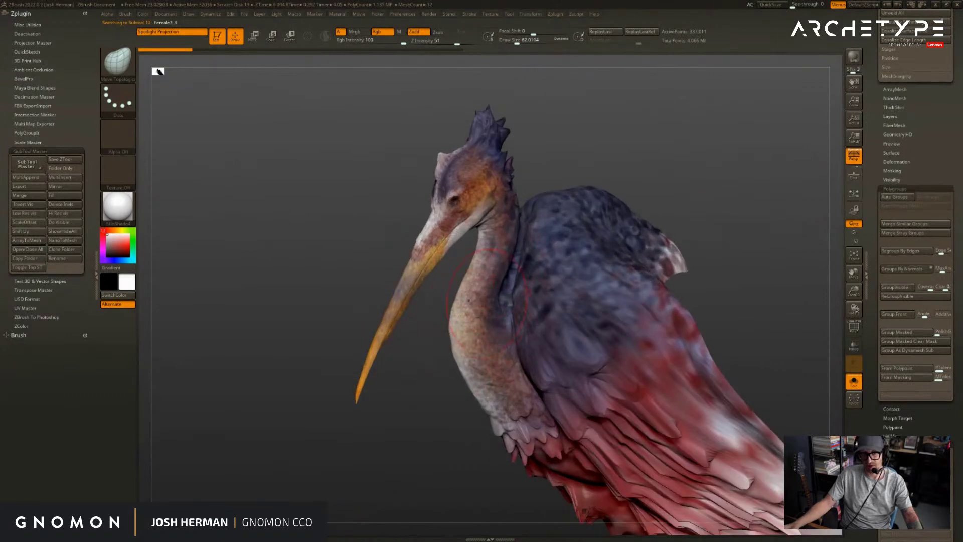
key(alt+s)
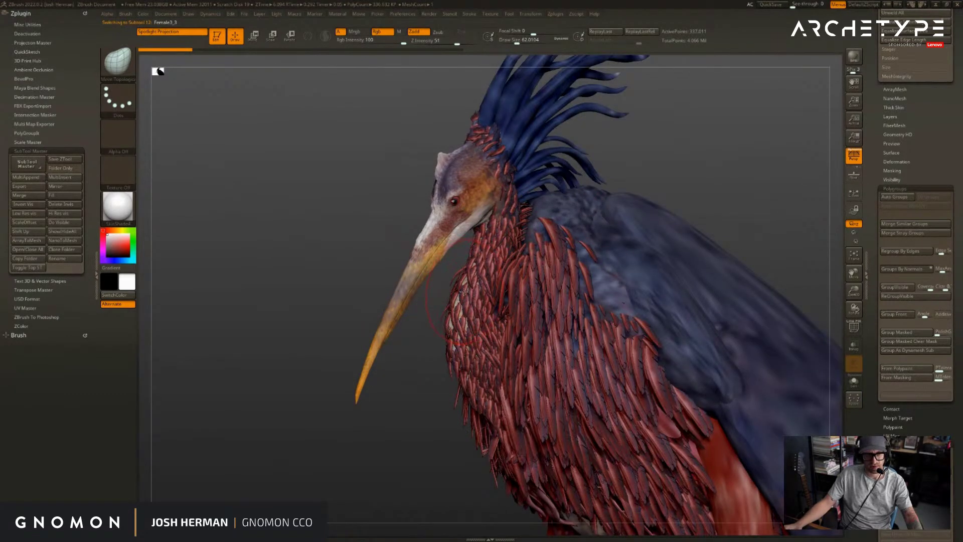
- Select the neck feather subtool and try pulling its front feathers with an enlarged Move brush
alt+click(464, 291)
key(s)
mouse_move(465, 292)
mouse_down()
mouse_move(478, 293)
mouse_move(444, 297)
mouse_up()
alt+click(460, 300)
drag(410, 364, 482, 342)
key(ctrl+z)
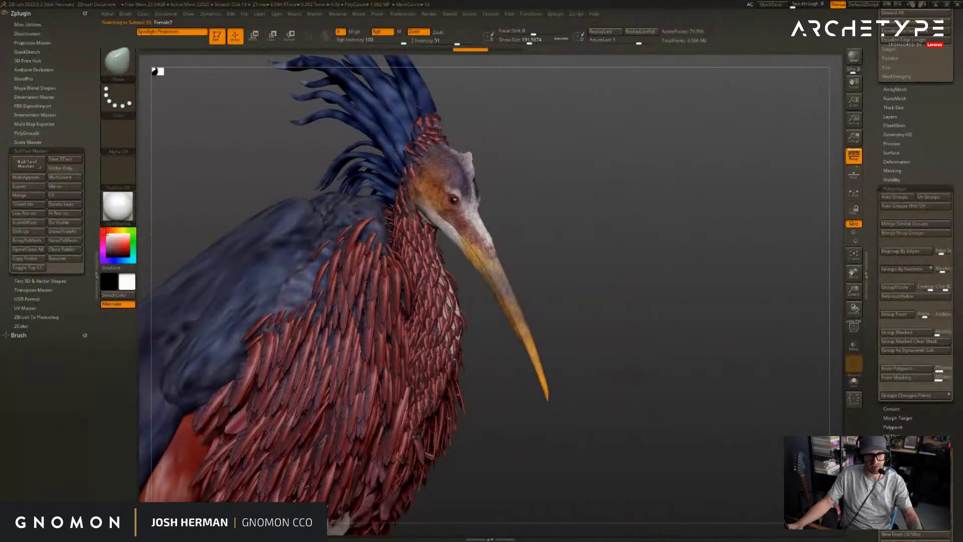
- Try shifting the feathers along the front of the neck with the large Move brush and undo the strokes
drag(505, 298, 520, 297)
drag(461, 287, 447, 284)
drag(564, 255, 447, 265)
key(ctrl+z)
key(ctrl+z)
key(ctrl+z)
key(ctrl+z)
key(ctrl+z)
- Try pulling the throat feathers forward from a low view and undo the stroke
drag(411, 376, 617, 224)
key(ctrl+shift+z)
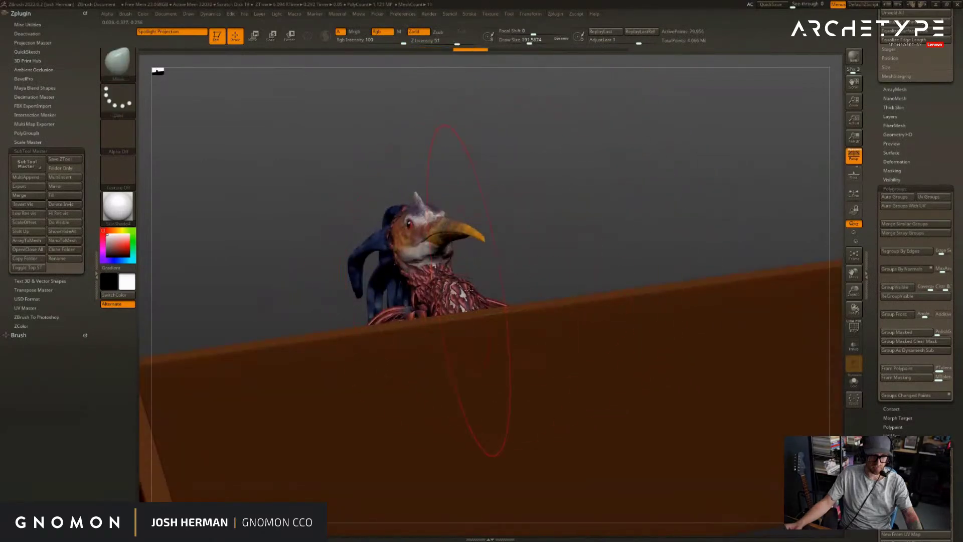
drag(458, 290, 433, 292)
key(s)
key(ctrl+z)
- Reduce the brush size to about 74 and push the throat feathers in towards the neck
key(s)
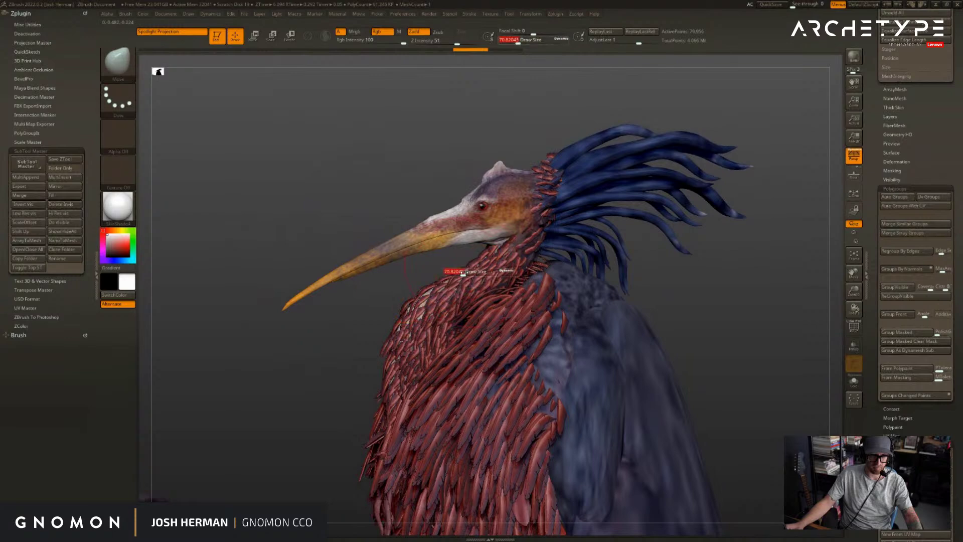
drag(420, 284, 485, 276)
drag(567, 268, 484, 255)
drag(572, 264, 472, 285)
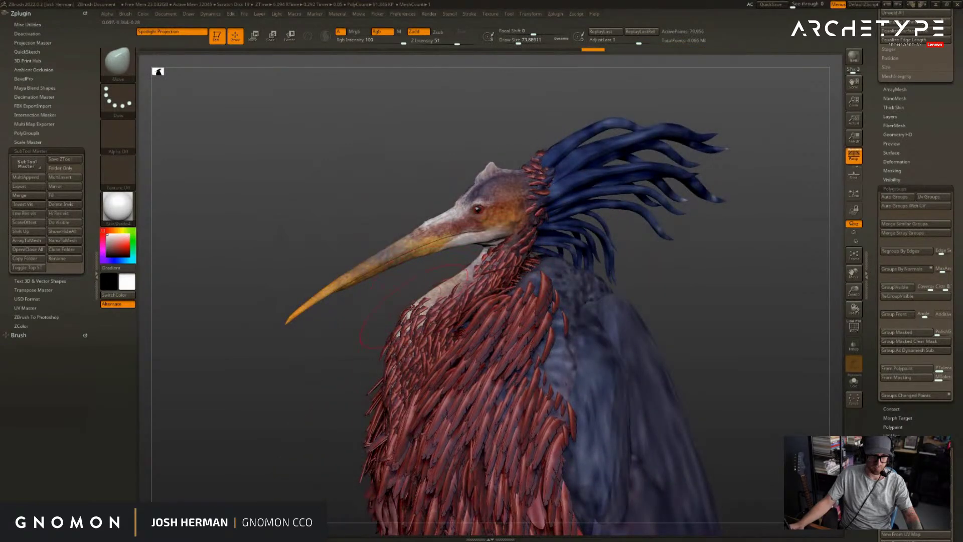
mouse_move(353, 340)
mouse_down()
mouse_move(337, 346)
mouse_move(396, 342)
mouse_move(400, 328)
mouse_up()
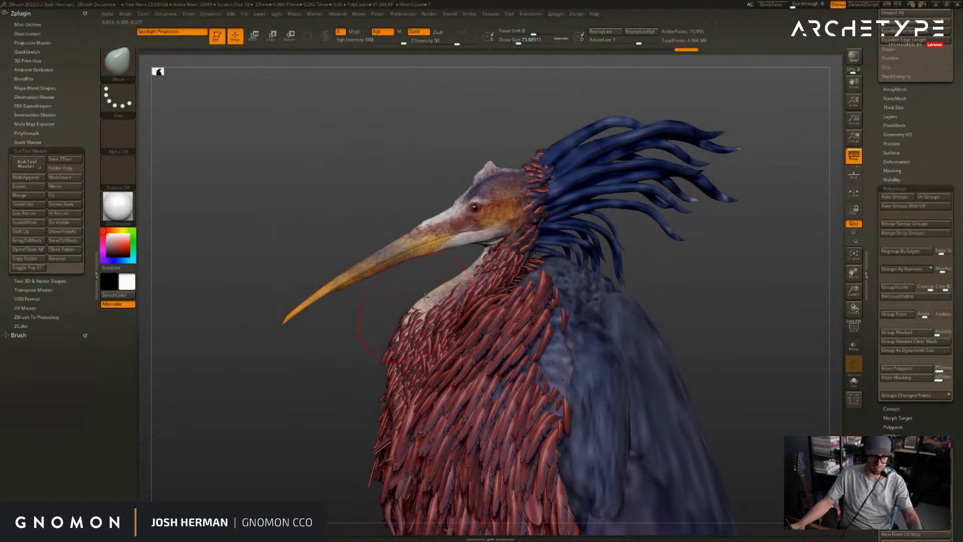
- Examine the fit of the neck, chest and head feathers from both sides and at close range
drag(670, 260, 670, 282)
mouse_move(594, 324)
alt+mouse_down()
mouse_move(501, 271)
mouse_move(505, 292)
alt+mouse_up()
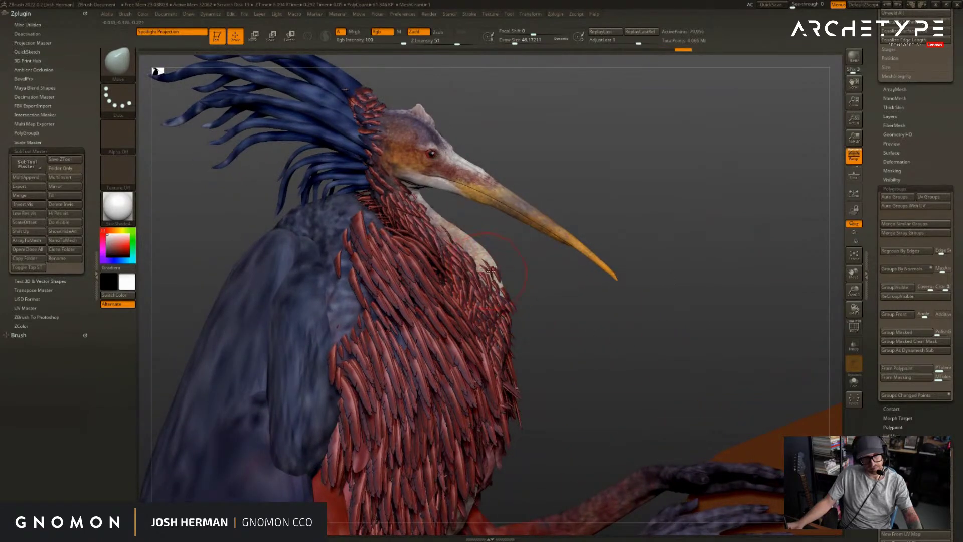
drag(495, 265, 687, 227)
key(f)
key(f)
mouse_move(837, 173)
mouse_down()
mouse_move(775, 192)
mouse_move(742, 171)
mouse_up()
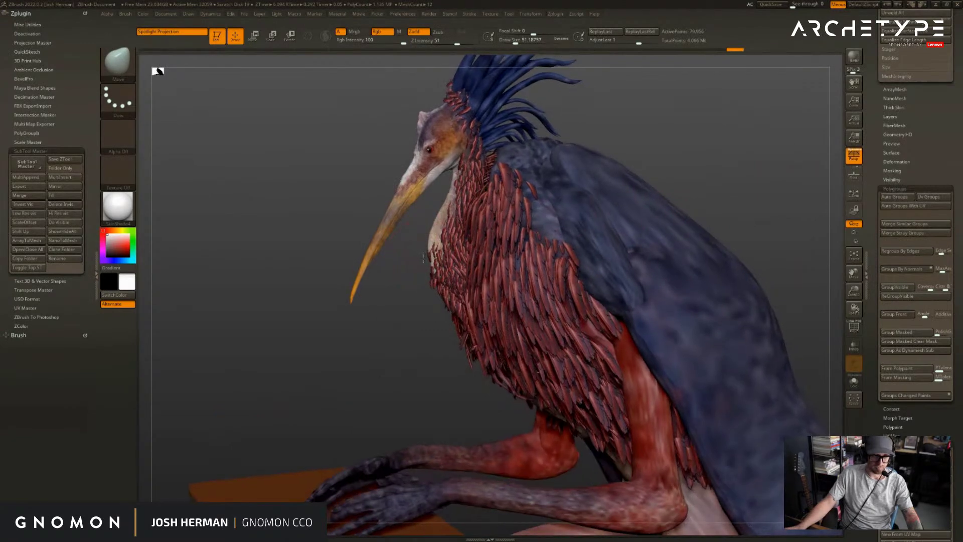
drag(750, 155, 647, 200)
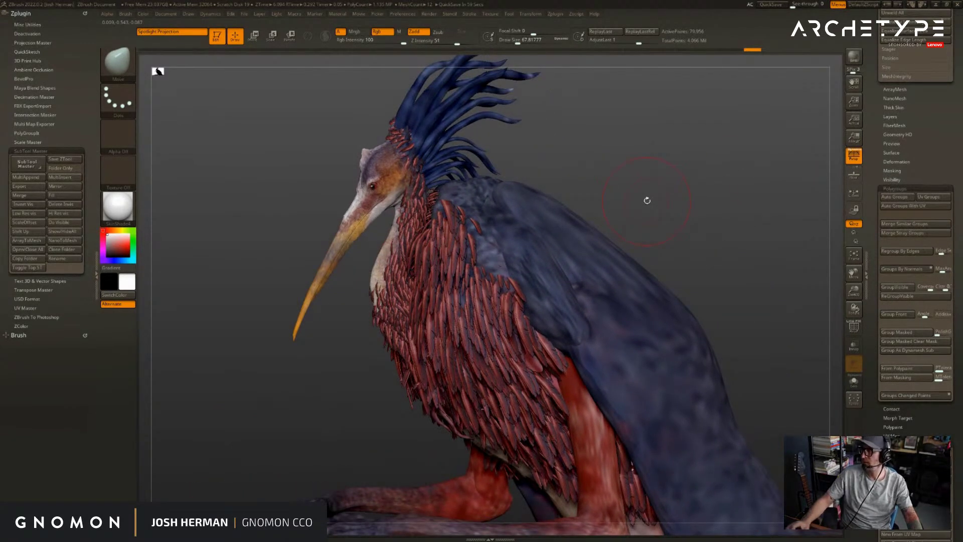
alt+drag(602, 154, 629, 216)
alt+drag(746, 84, 754, 290)
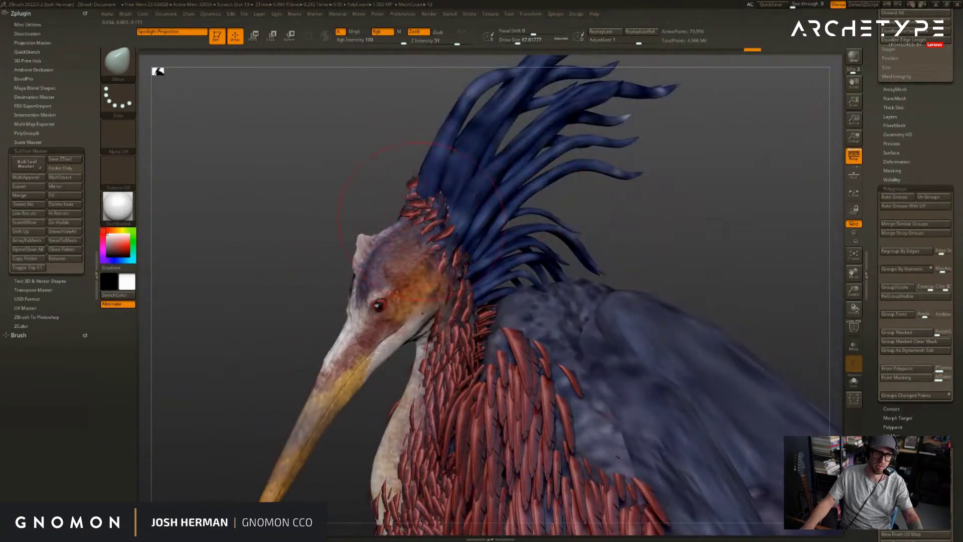
drag(662, 228, 655, 210)
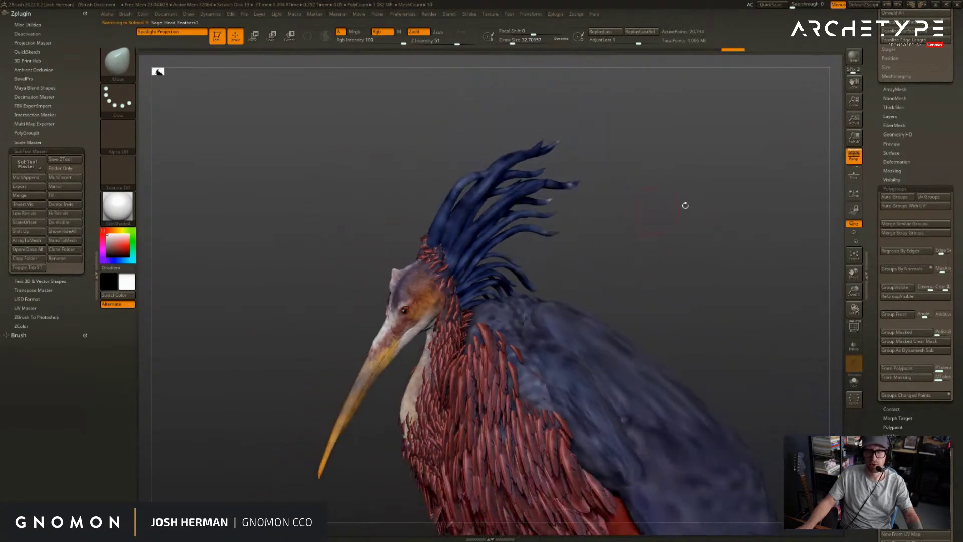
- Hide the small red head feather subtool and pick out the neck feathers and painted body beneath the head
scroll(954, 139, up, 10)
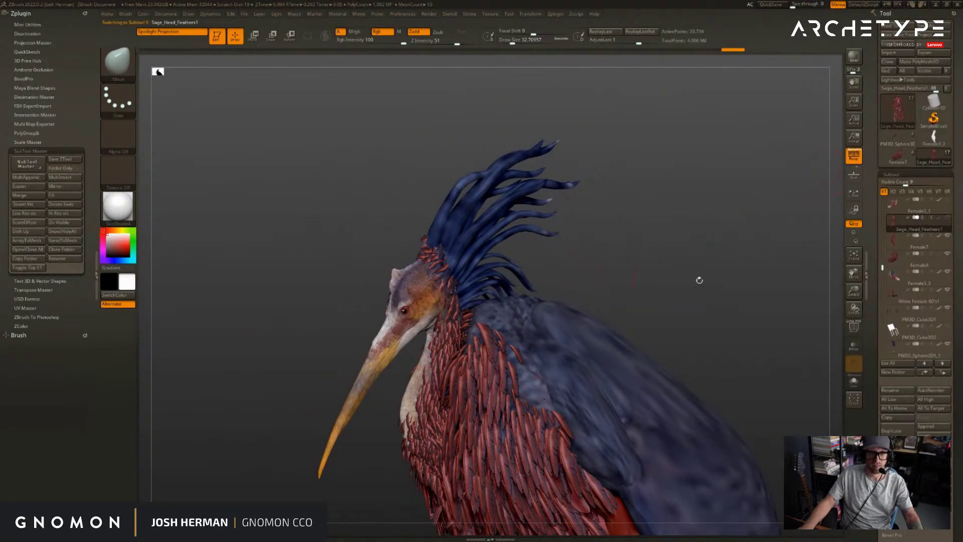
click(898, 238)
alt+drag(644, 252, 728, 160)
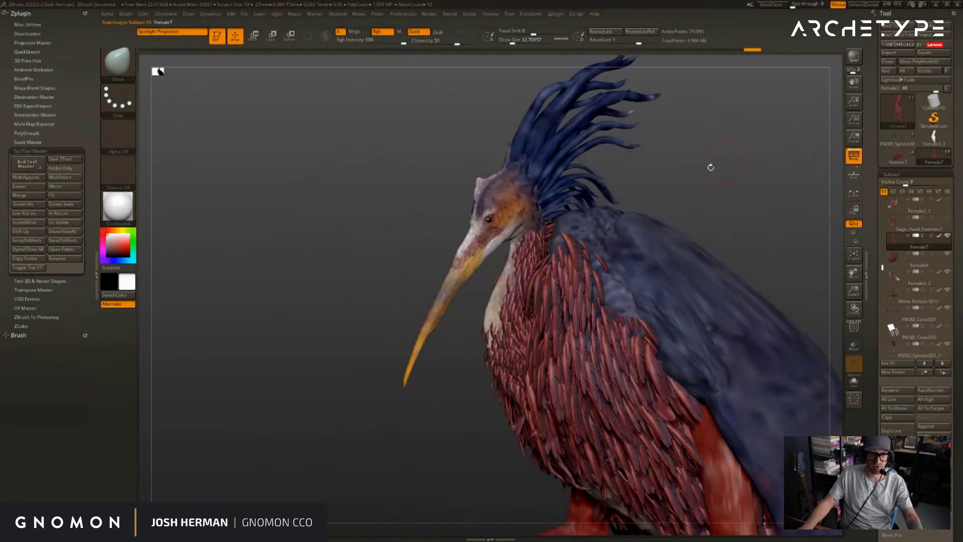
alt+click(545, 235)
mouse_move(669, 165)
alt+mouse_down()
mouse_move(675, 193)
mouse_move(673, 182)
alt+mouse_up()
alt+click(531, 226)
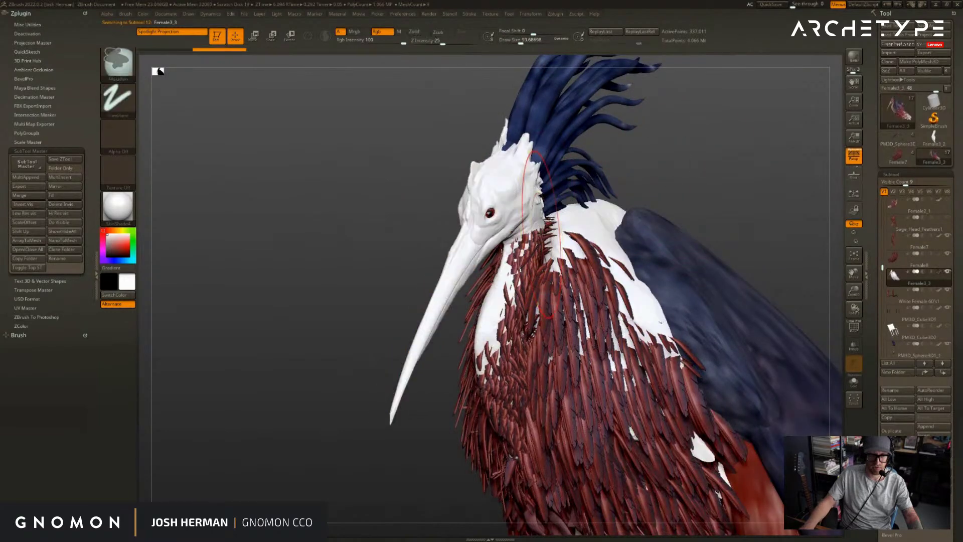
- Pull the upper end of the neck feathers up towards the back of the head with the Move brush
drag(542, 232, 543, 204)
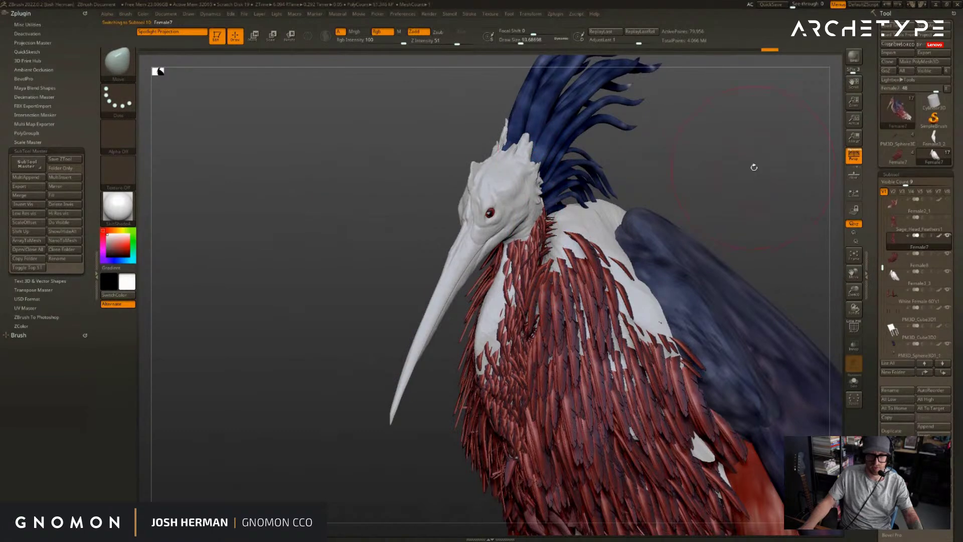
drag(729, 197, 692, 201)
alt+click(530, 200)
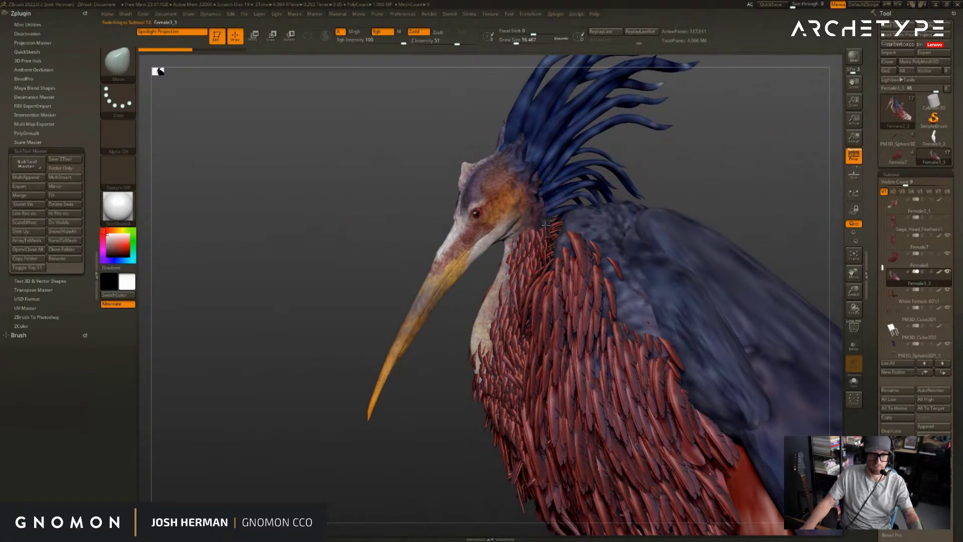
alt+click(522, 206)
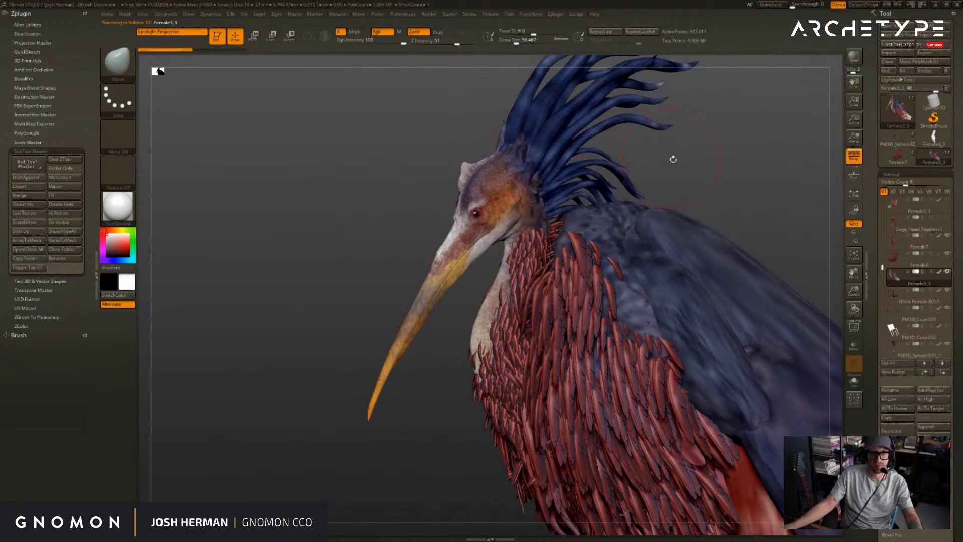
drag(672, 158, 551, 244)
alt+click(544, 239)
key(alt+s)
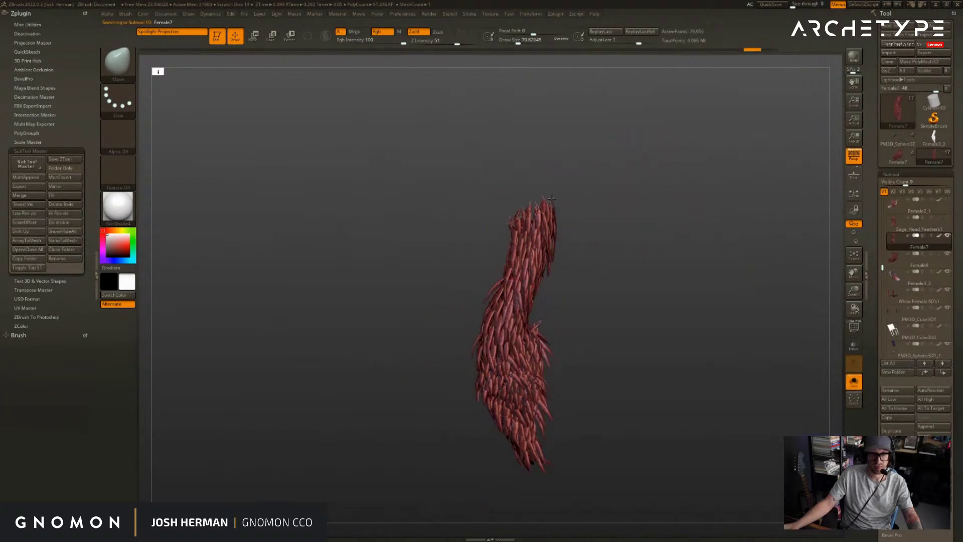
key(alt+s)
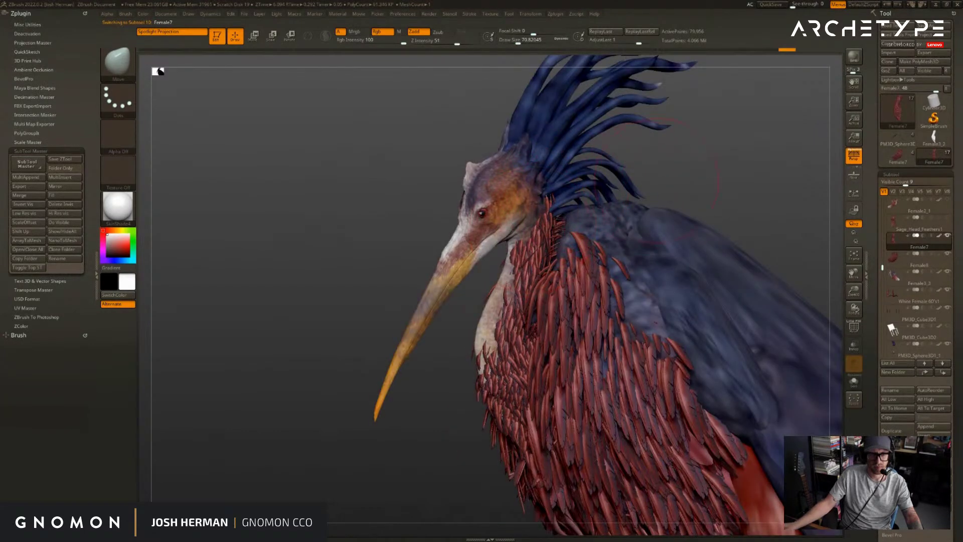
- Enlarge the brush size to about 83 and shift the upper neck feathers closer to the neck just below the head
drag(657, 180, 627, 184)
key(s)
drag(529, 223, 542, 238)
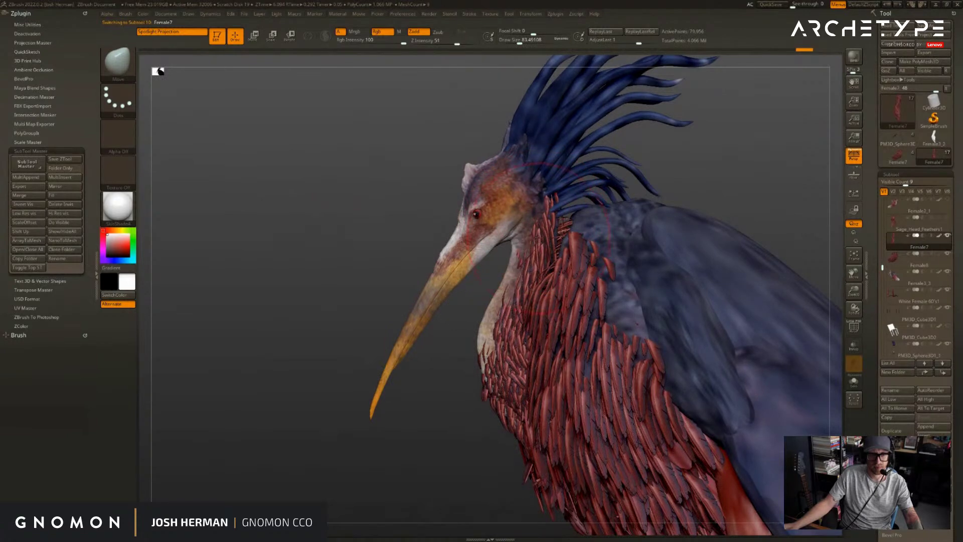
drag(705, 168, 813, 181)
drag(666, 180, 684, 241)
- Reduce the brush size to about 31, try nudging the neck feathers and undo the stroke
key(s)
drag(519, 247, 518, 250)
ctrl+shift+click(520, 256)
key(s)
key(ctrl+z)
key(s)
- Examine the reshaped neck feathers from the opposite side of the bird
drag(627, 225, 664, 230)
alt+drag(665, 230, 657, 207)
alt+drag(762, 300, 778, 248)
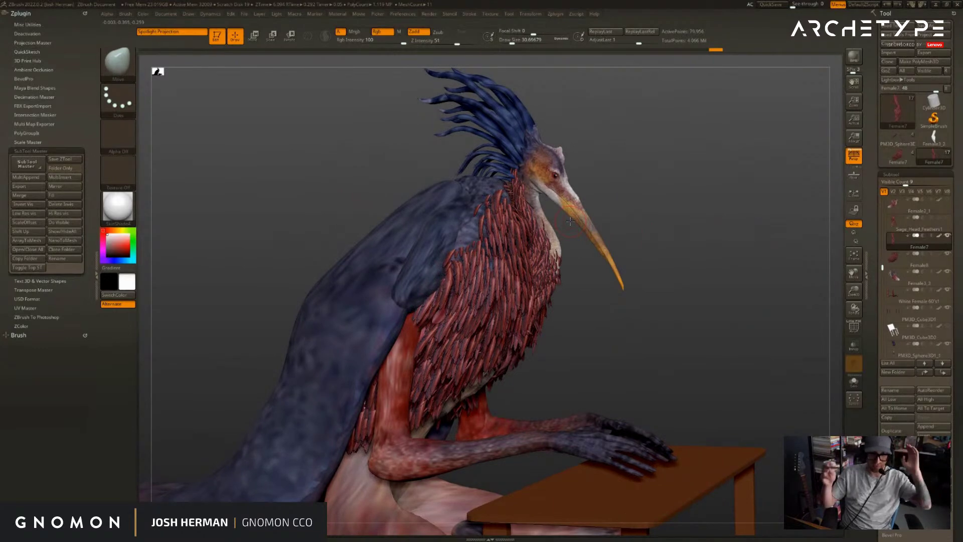
drag(685, 173, 649, 166)
alt+drag(650, 166, 673, 213)
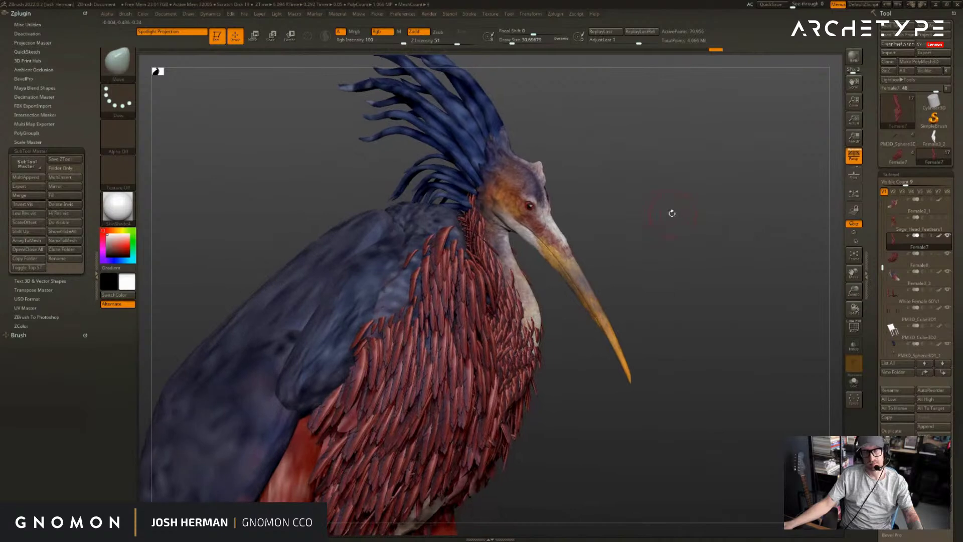
- Check the neck feathers in isolation and clone that subtool as a separate tool
key(alt+s)
key(alt+s)
drag(776, 246, 820, 221)
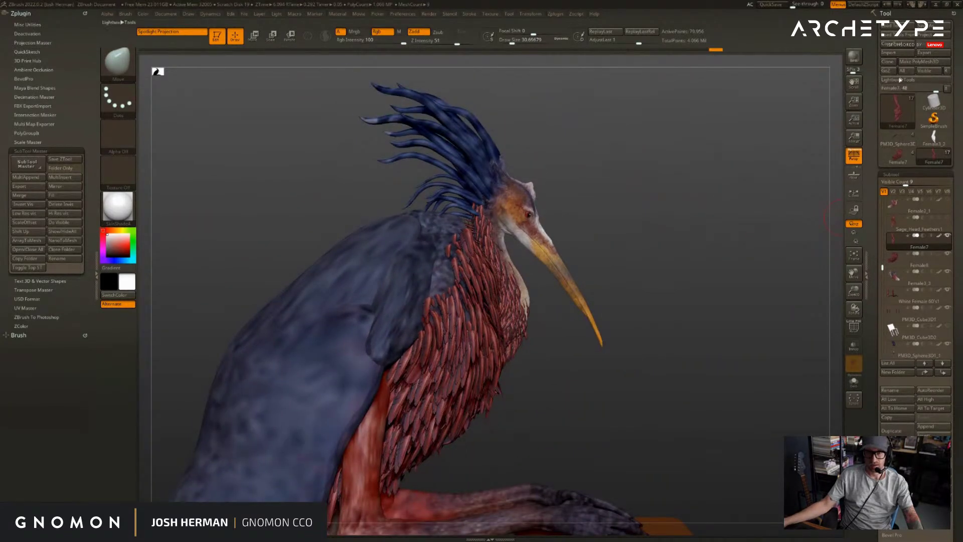
click(887, 62)
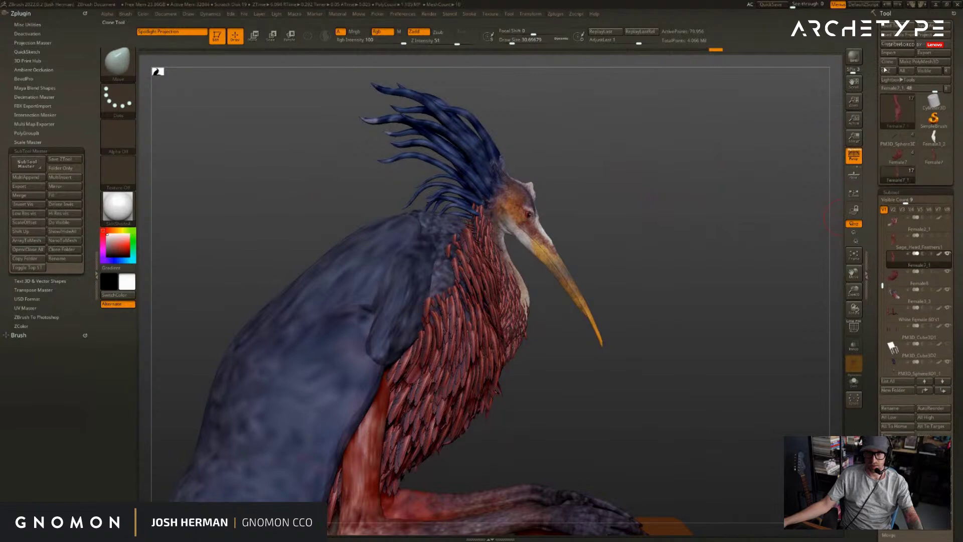
- Select the Female2_1 body subtool and inspect it in isolation
click(895, 231)
key(alt+s)
key(alt+s)
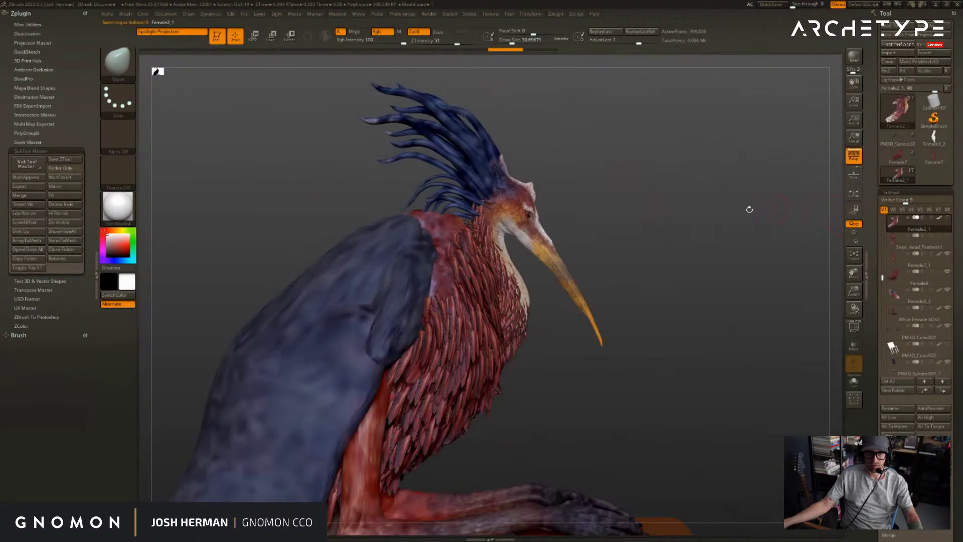
drag(678, 223, 631, 244)
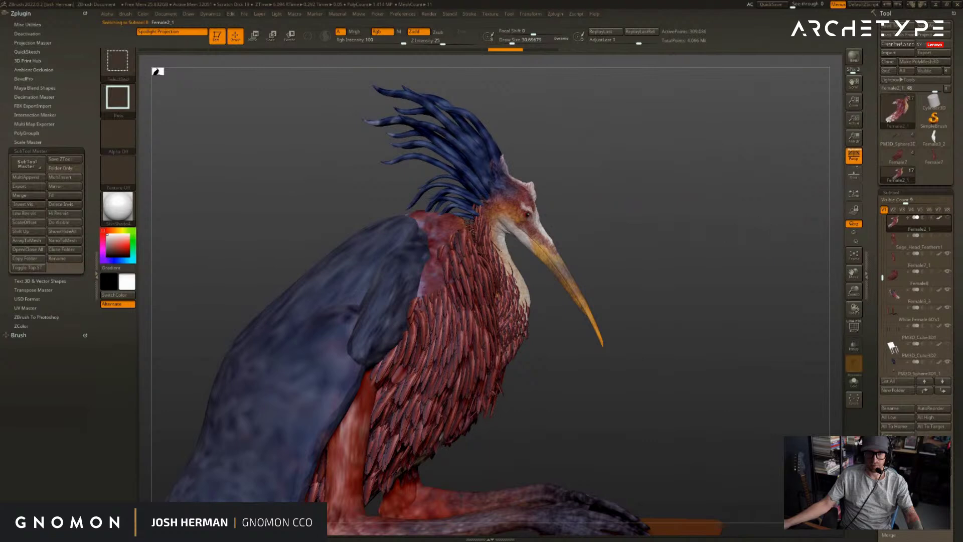
key(alt+s)
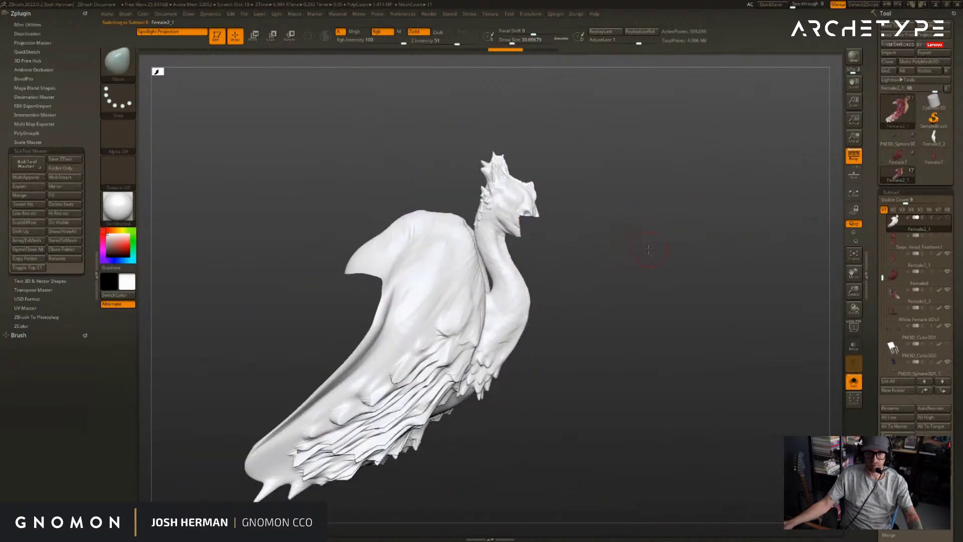
drag(651, 249, 787, 246)
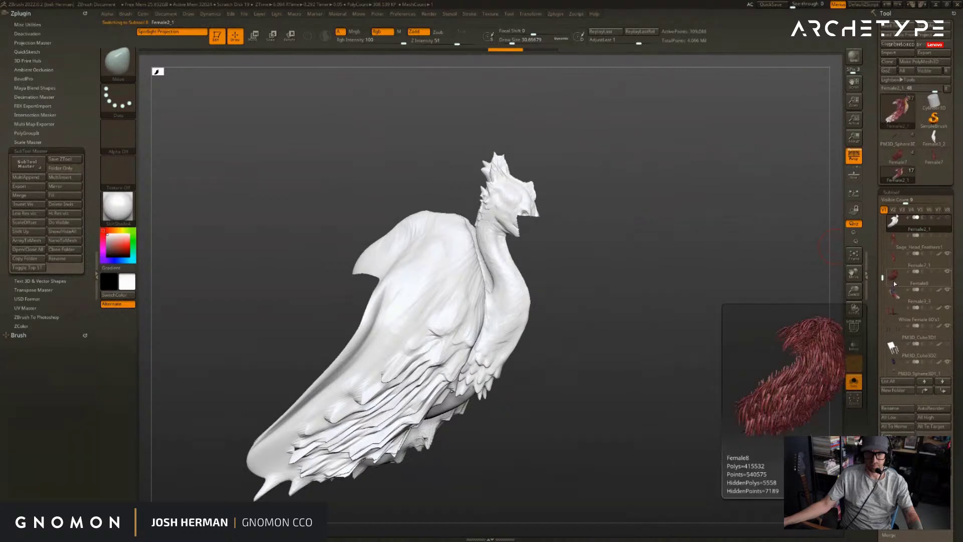
- Clone the painted bird body Female3_3, check the cloned body and neck feather tools, and return to the full bird
click(895, 292)
click(894, 65)
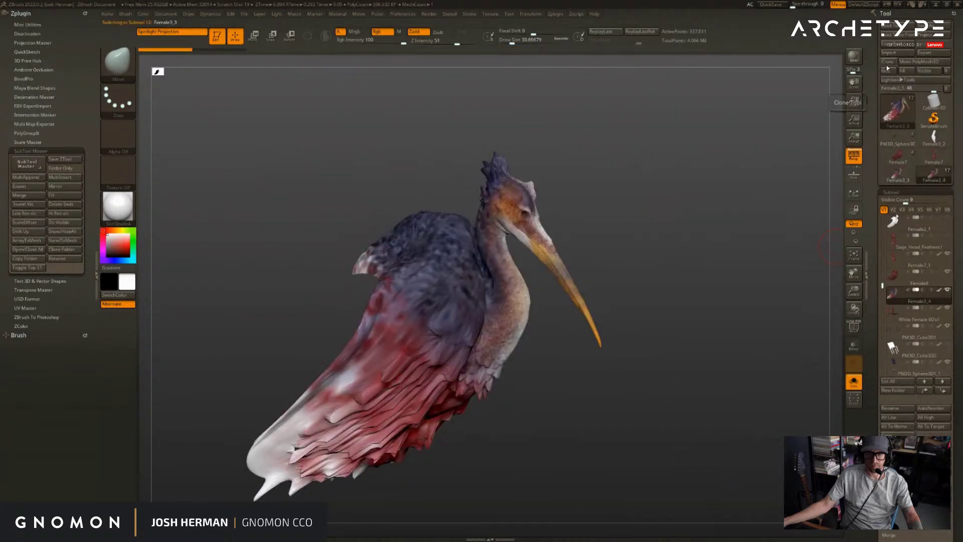
mouse_move(926, 166)
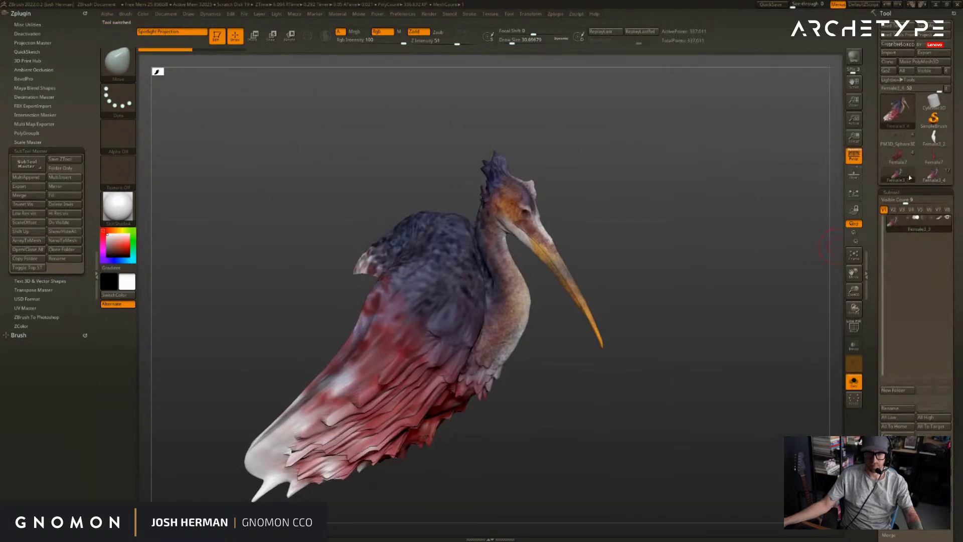
click(926, 163)
click(899, 175)
click(931, 158)
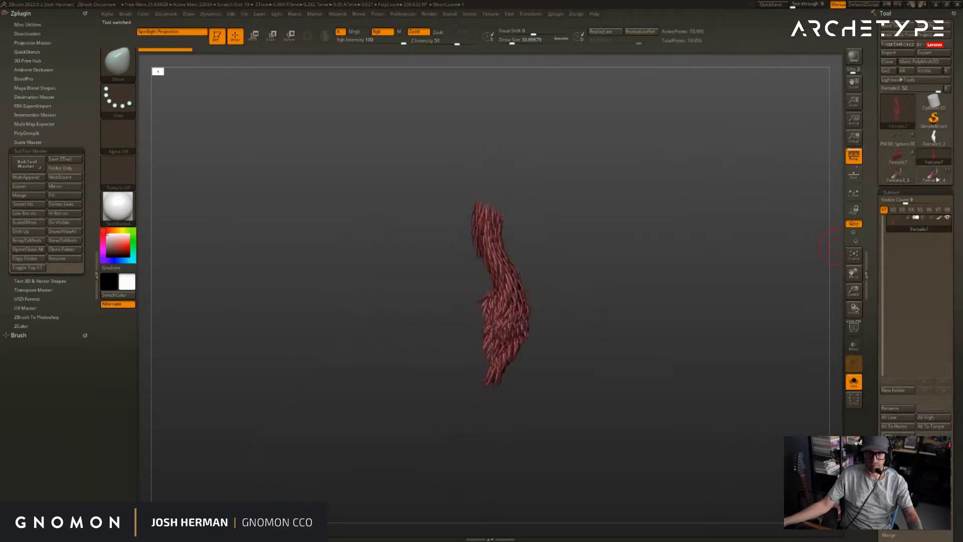
click(933, 174)
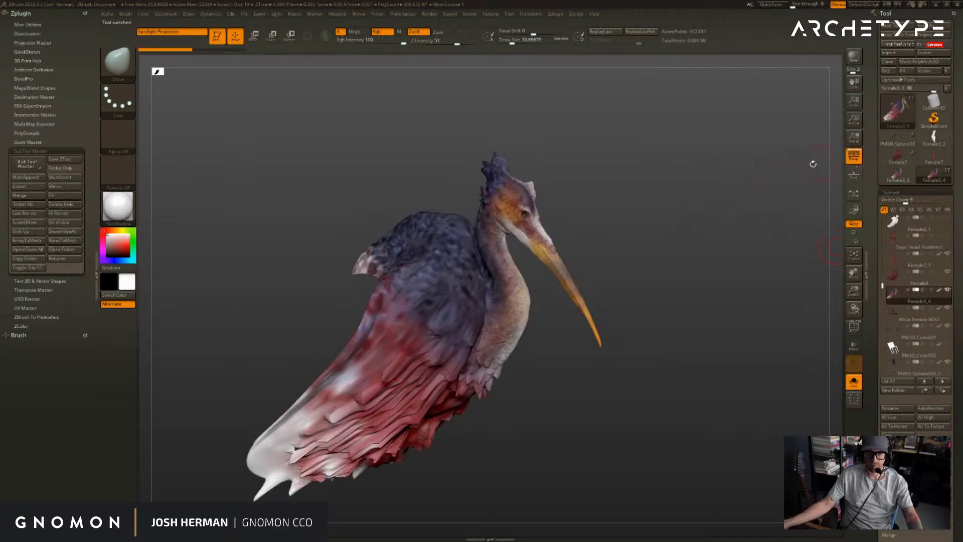
- Show the whole bird again and clone the eyes and the blue crest feathers as separate tools
alt+click(526, 213)
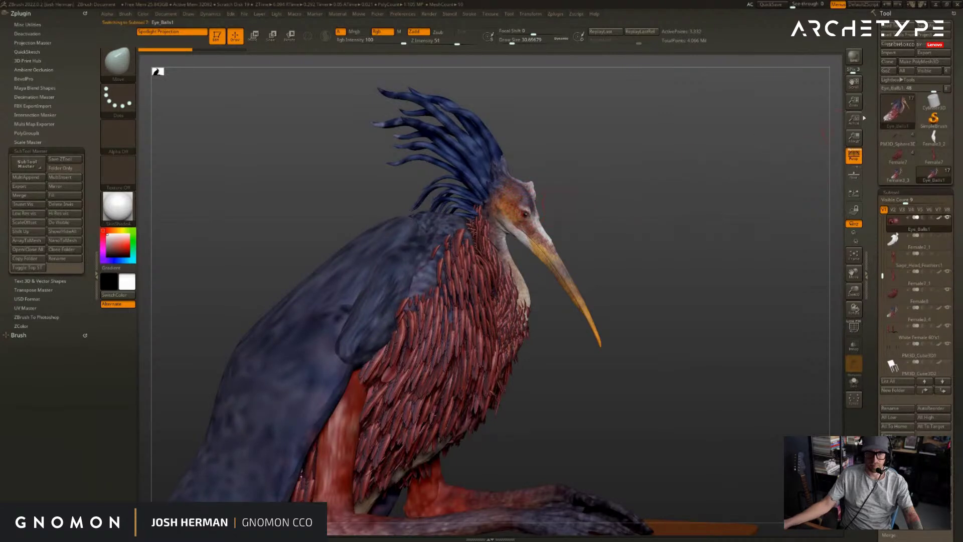
click(888, 62)
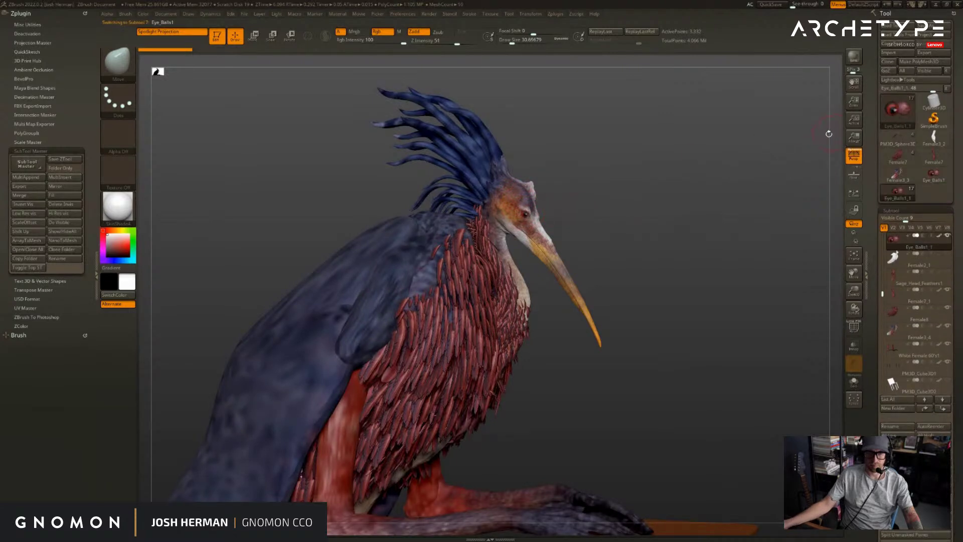
alt+click(475, 152)
click(678, 125)
click(677, 125)
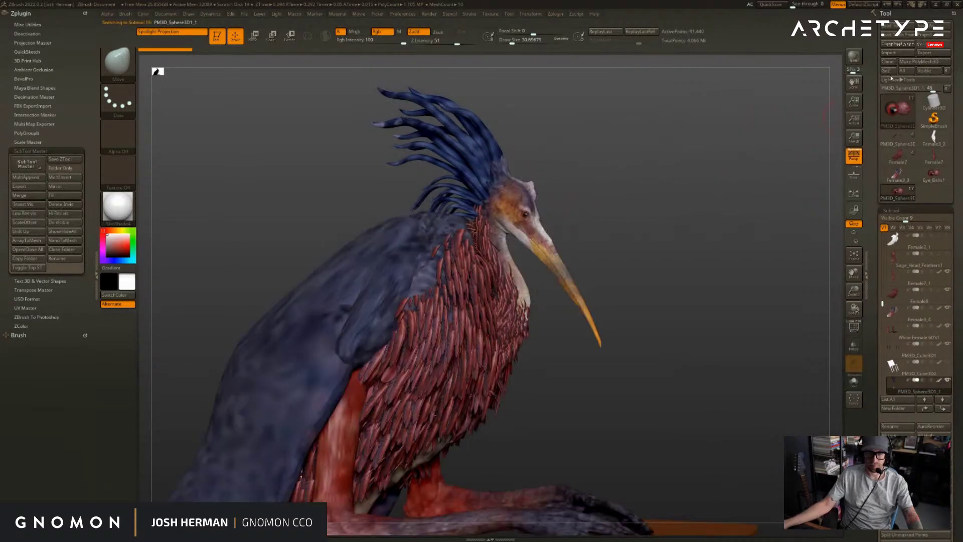
click(889, 63)
- Select the chest feather subtool Female8 and clone it as a separate tool
mouse_move(666, 200)
mouse_down()
mouse_move(675, 213)
mouse_move(694, 172)
mouse_move(692, 136)
mouse_move(691, 153)
mouse_up()
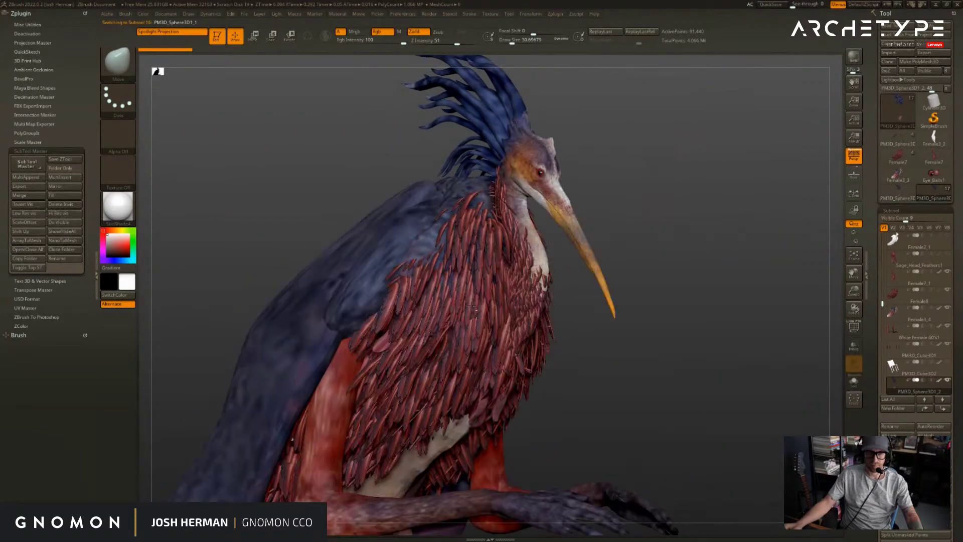
alt+click(593, 244)
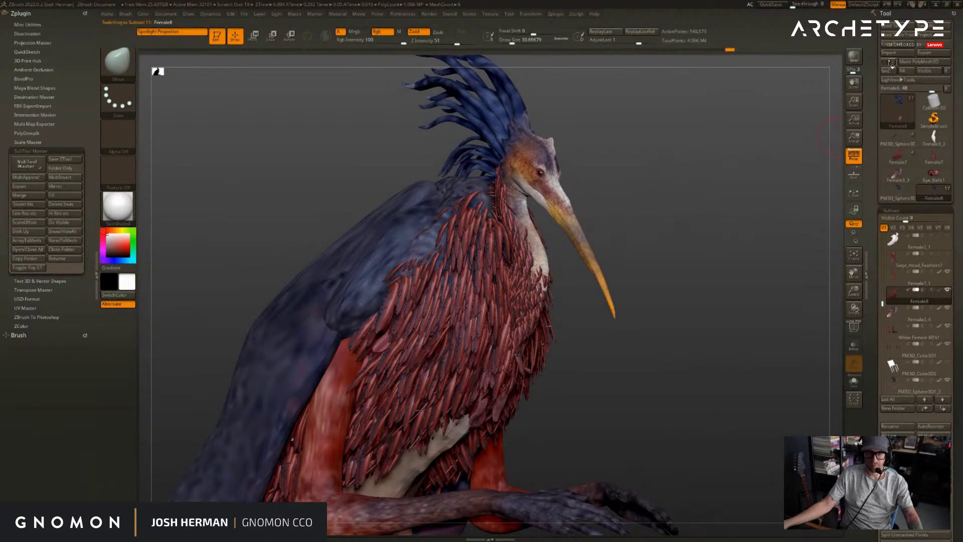
click(891, 63)
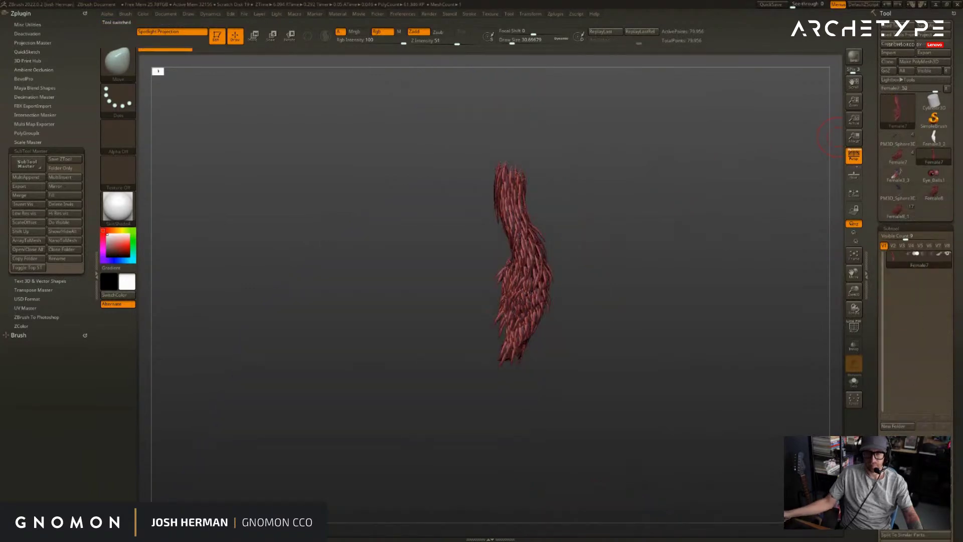
- Append the cloned body, the eyes, the blue crest feathers and the Female8 feathers to the neck feather tool
click(934, 473)
click(823, 359)
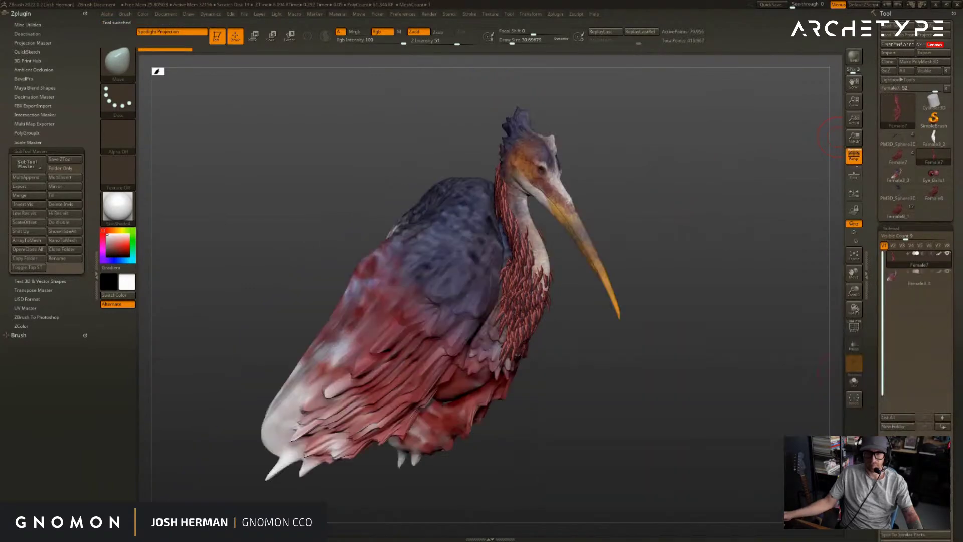
click(934, 473)
click(865, 363)
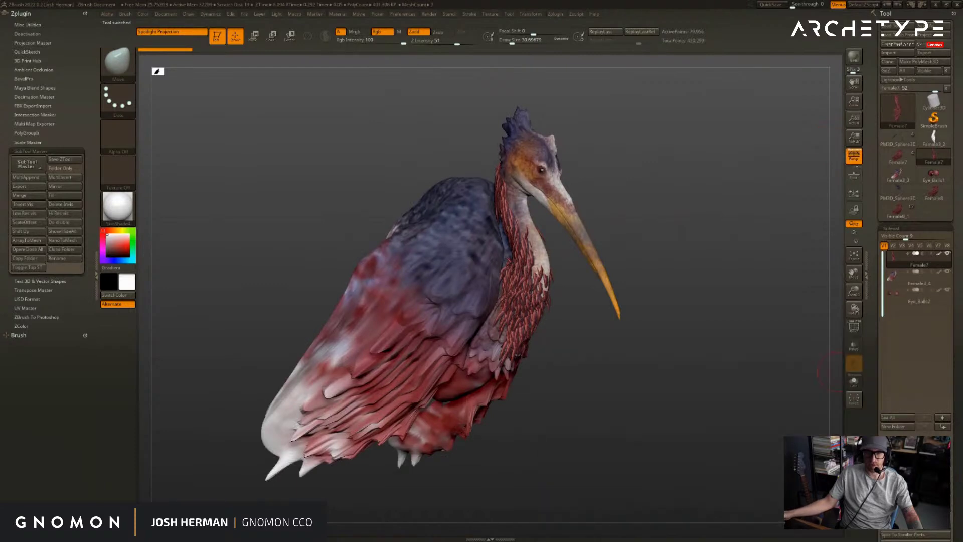
key(F1)
click(883, 354)
click(932, 467)
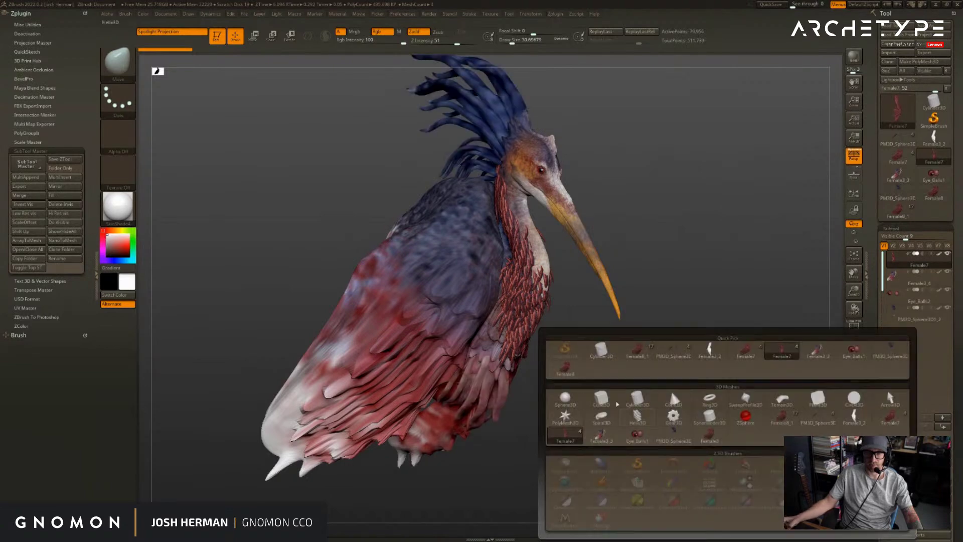
click(565, 370)
- Export the single-feather texture PM3D_Sphere3D2_3 as an image at its full 2048 crop size
drag(716, 278, 744, 245)
drag(874, 225, 855, 88)
mouse_move(874, 151)
mouse_down()
mouse_move(873, 66)
mouse_move(873, 106)
mouse_up()
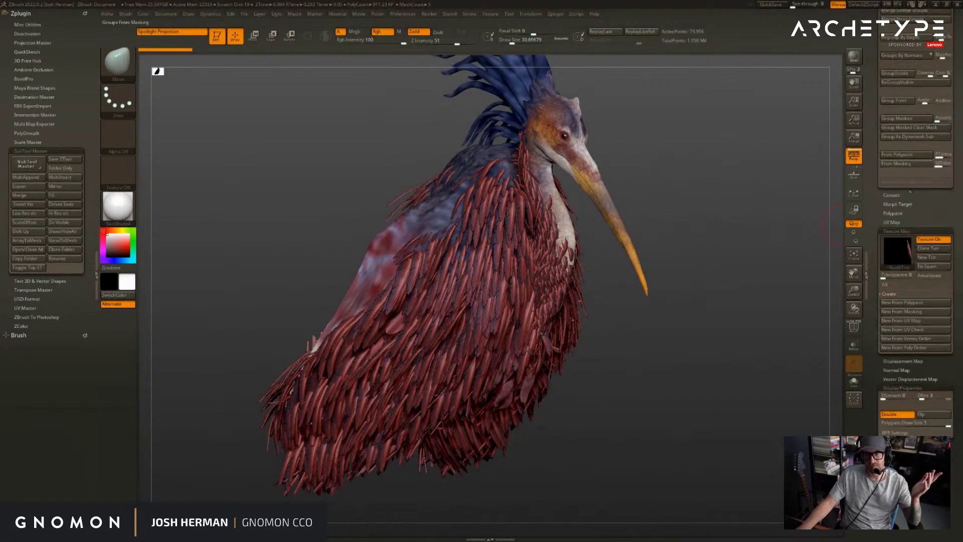
click(490, 13)
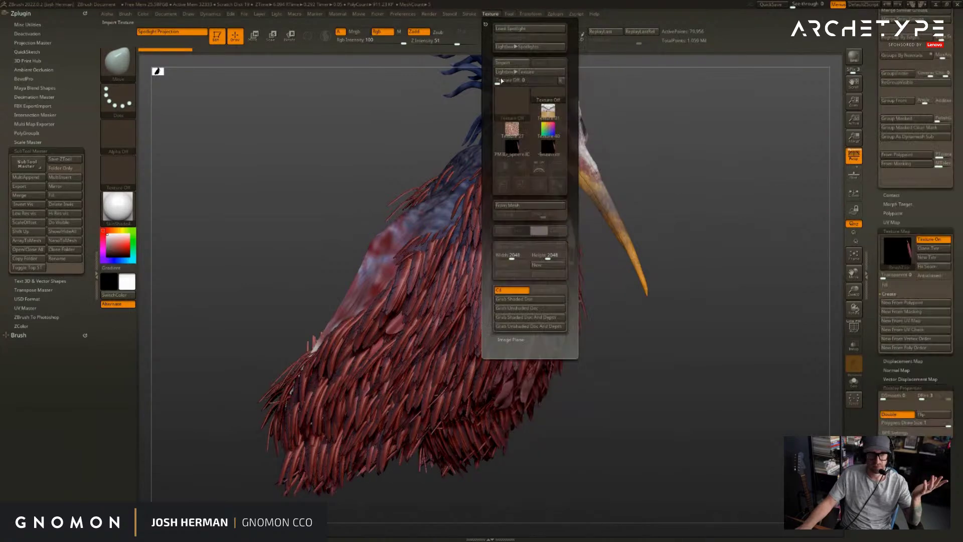
mouse_move(514, 149)
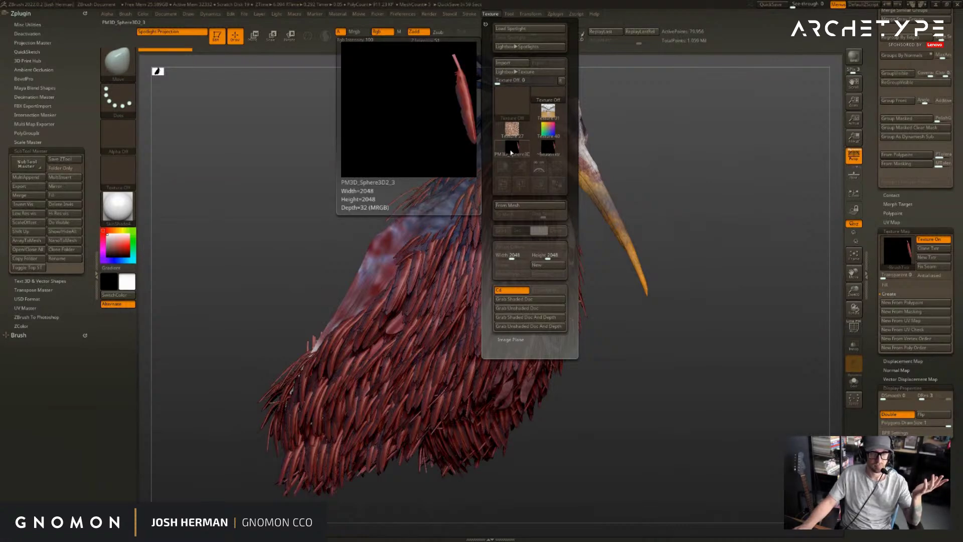
click(511, 151)
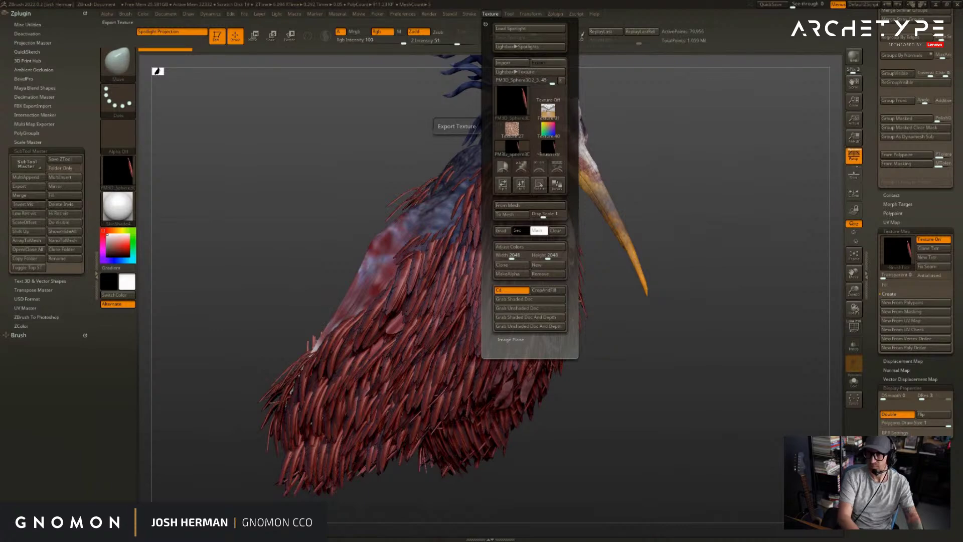
key(Return)
drag(500, 445, 227, 370)
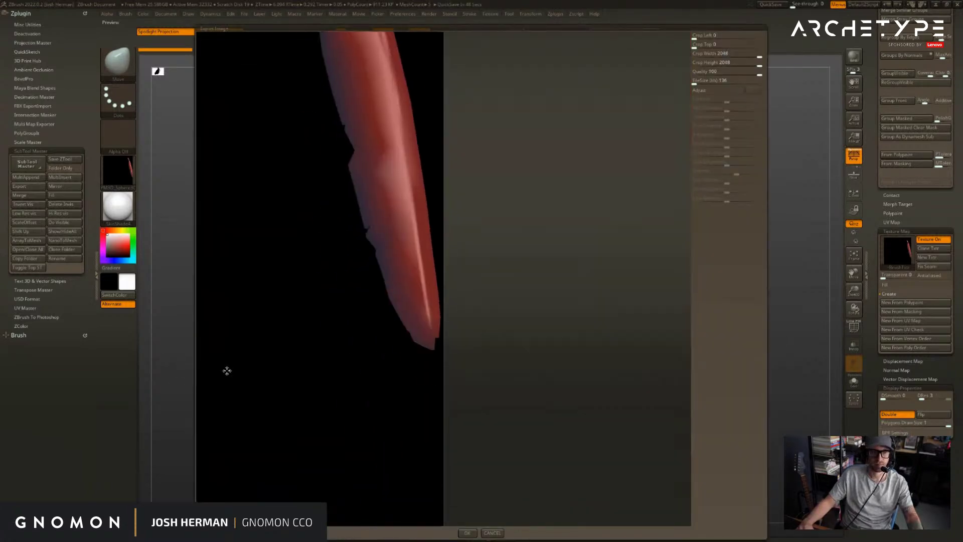
click(467, 533)
- Select and isolate the painted body subtool, check its polygroups, and step it down to a low subdivision level
mouse_move(716, 273)
mouse_down()
mouse_move(665, 273)
mouse_move(730, 271)
mouse_up()
alt+click(556, 213)
key(alt+s)
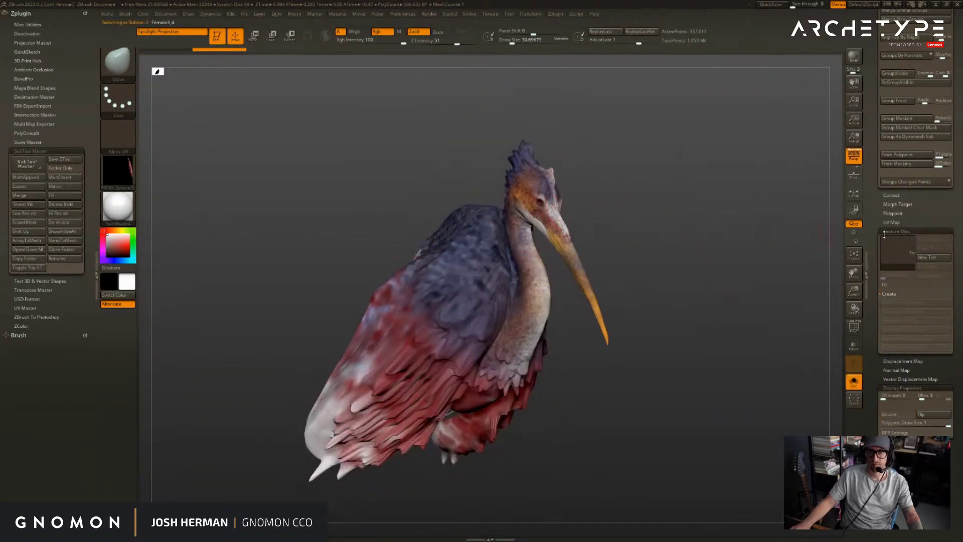
key(shift+d)
key(shift+d)
key(shift+f)
key(shift+f)
drag(707, 217, 687, 218)
- Create a UV Master work clone of the painted body
click(32, 151)
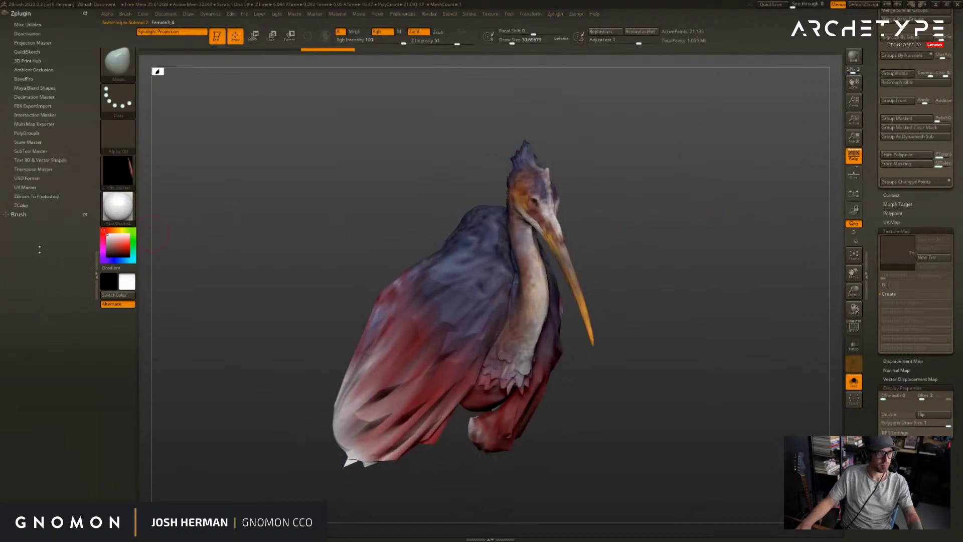
click(25, 187)
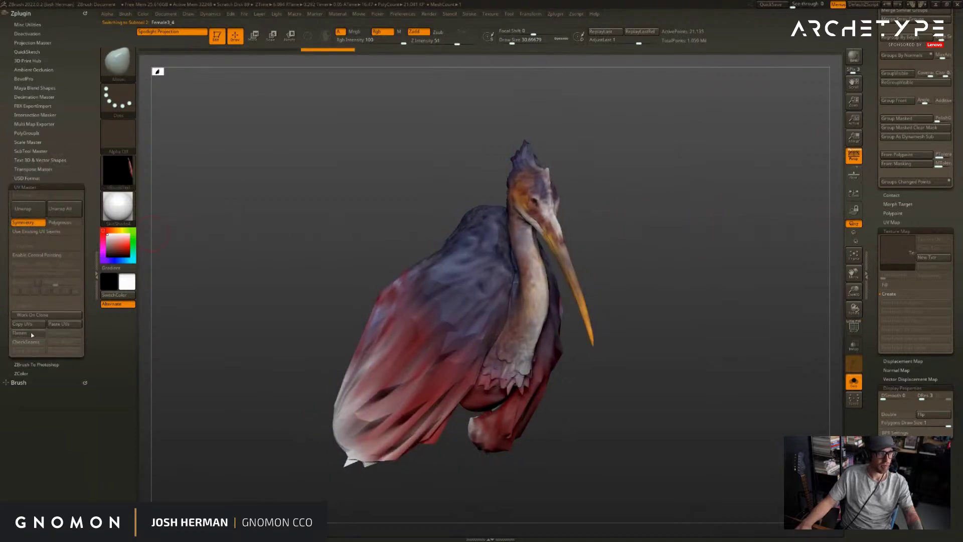
click(35, 316)
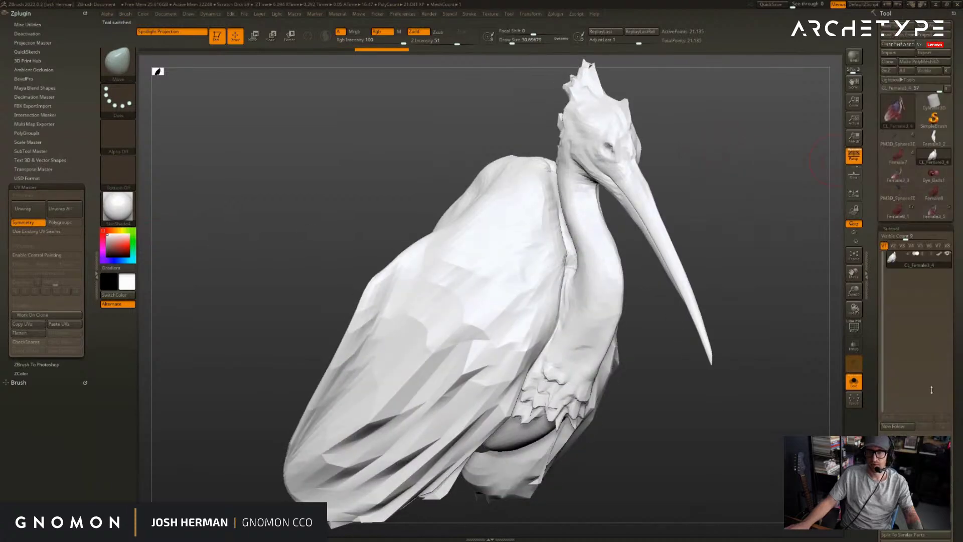
- Unwrap the cloned body in UV Master with both Symmetry and Polygroups enabled
drag(280, 254, 280, 207)
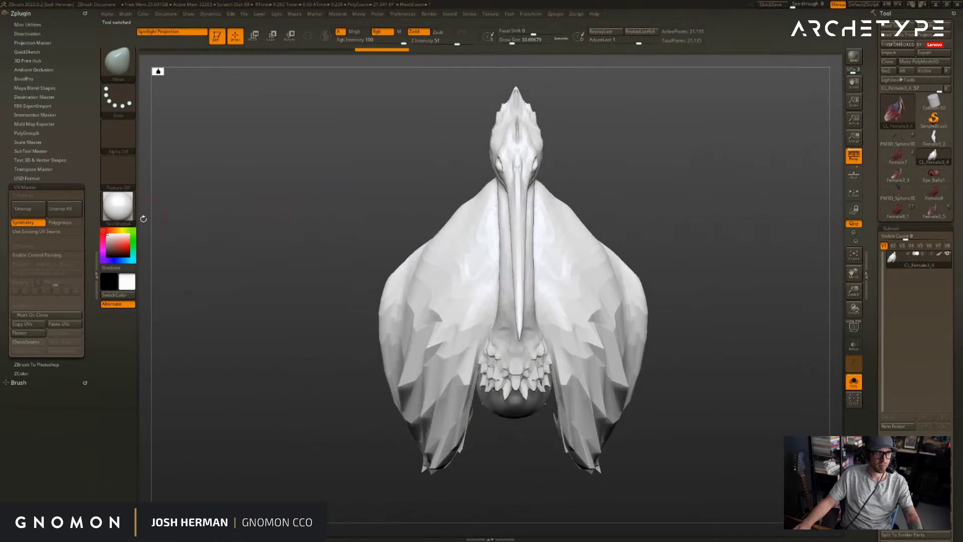
drag(292, 166, 190, 186)
key(shift+f)
key(shift+f)
click(60, 222)
drag(279, 215, 306, 216)
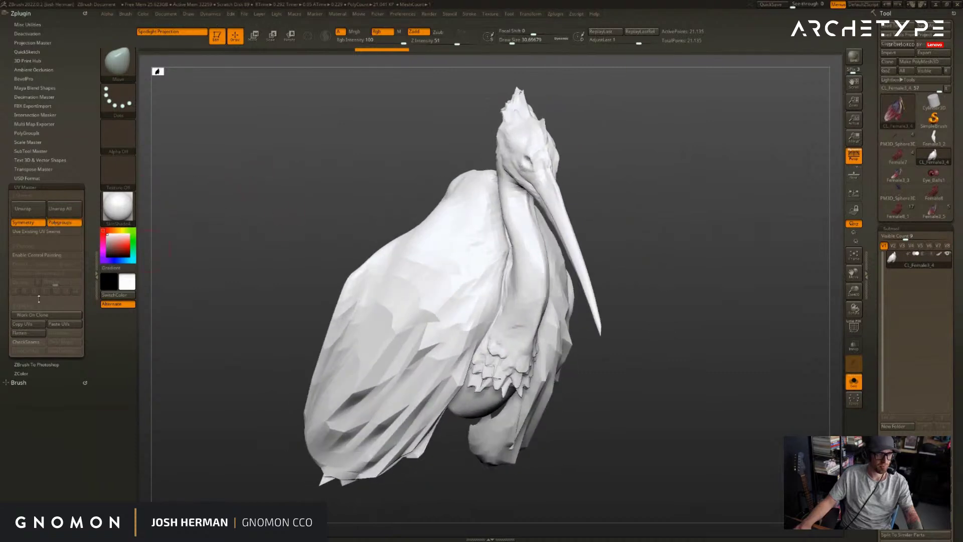
click(27, 212)
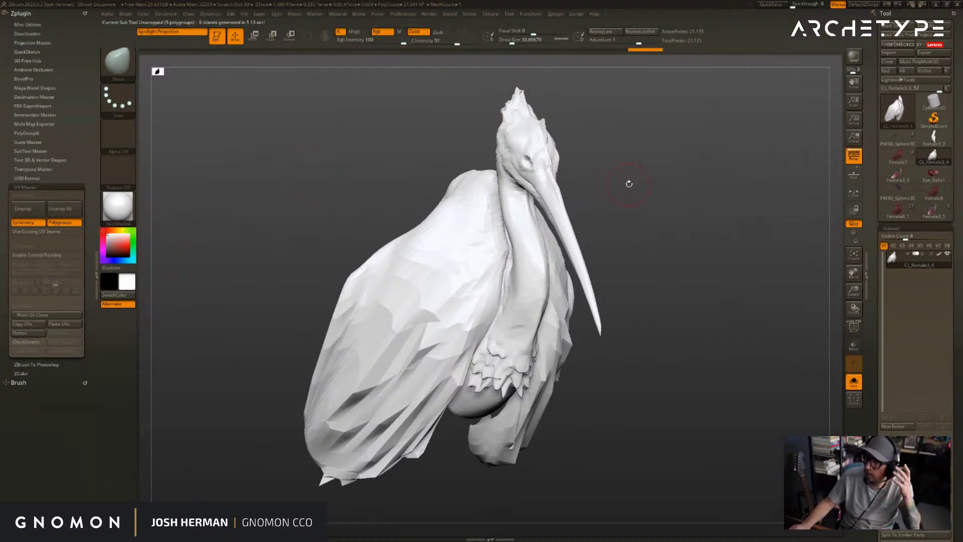
- Flatten the cloned body to inspect its UV islands, and restore the 3D form
drag(242, 161, 142, 203)
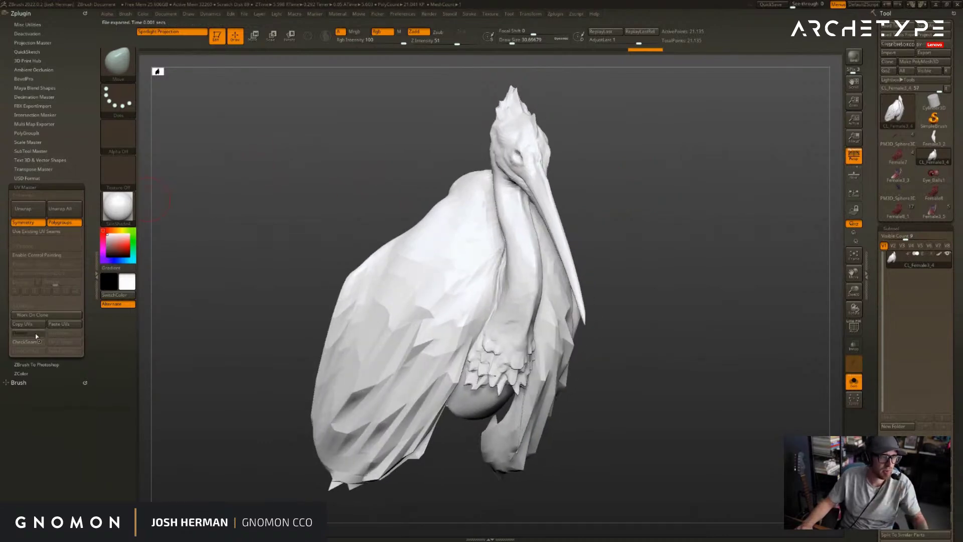
click(36, 333)
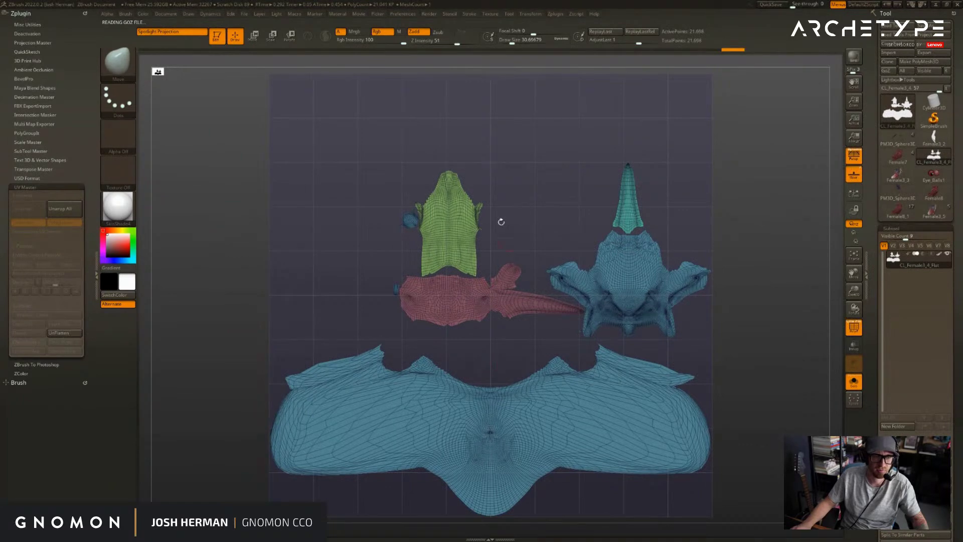
click(65, 333)
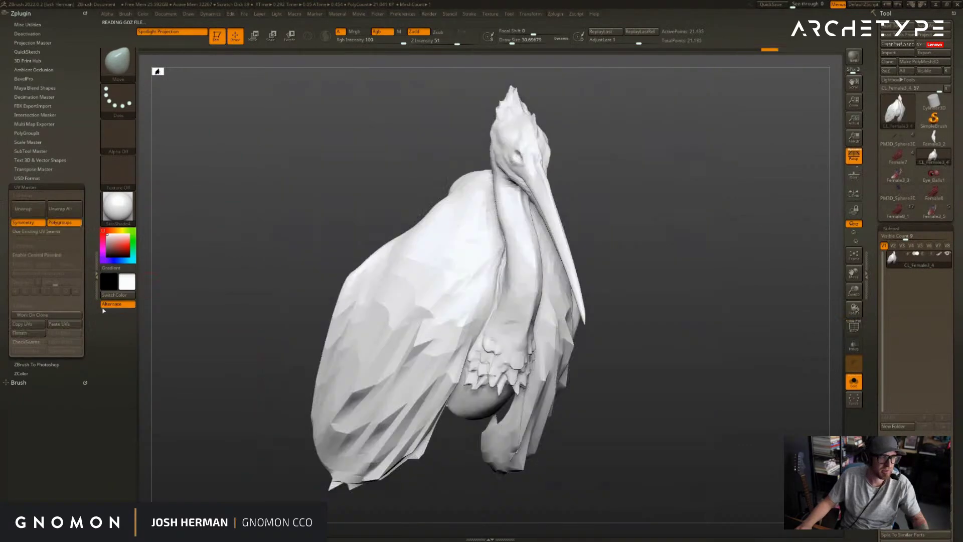
- Transfer the clone's UVs to the painted body tool and return the body to its high subdivision level
drag(230, 235, 245, 227)
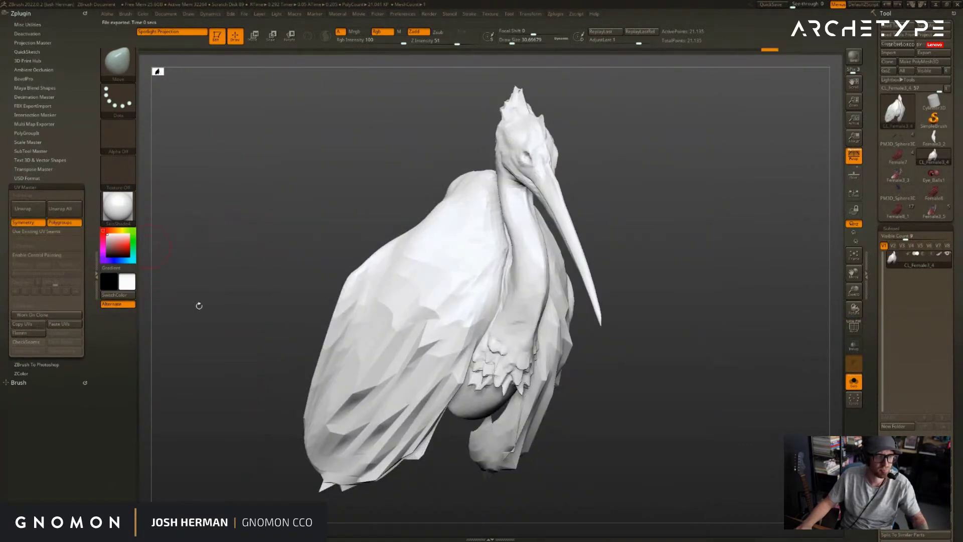
click(892, 215)
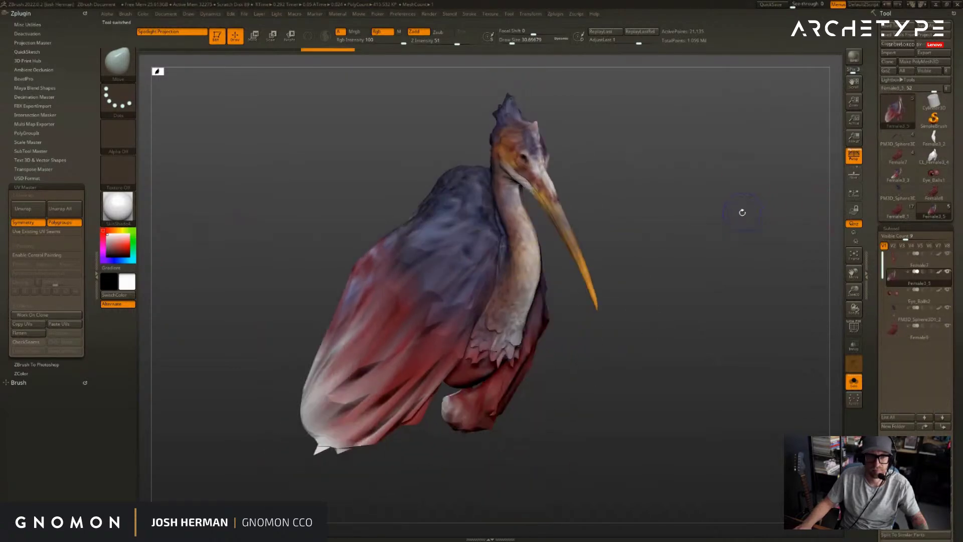
drag(871, 344, 872, 337)
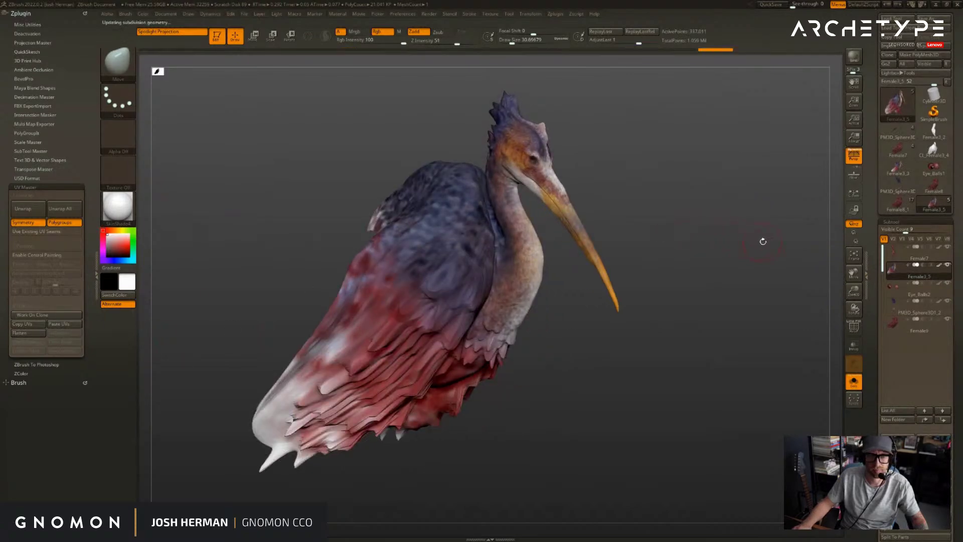
- Create a texture map from the body's polypaint at UV map size 2048 and clone it to the texture library
scroll(918, 200, down, 10)
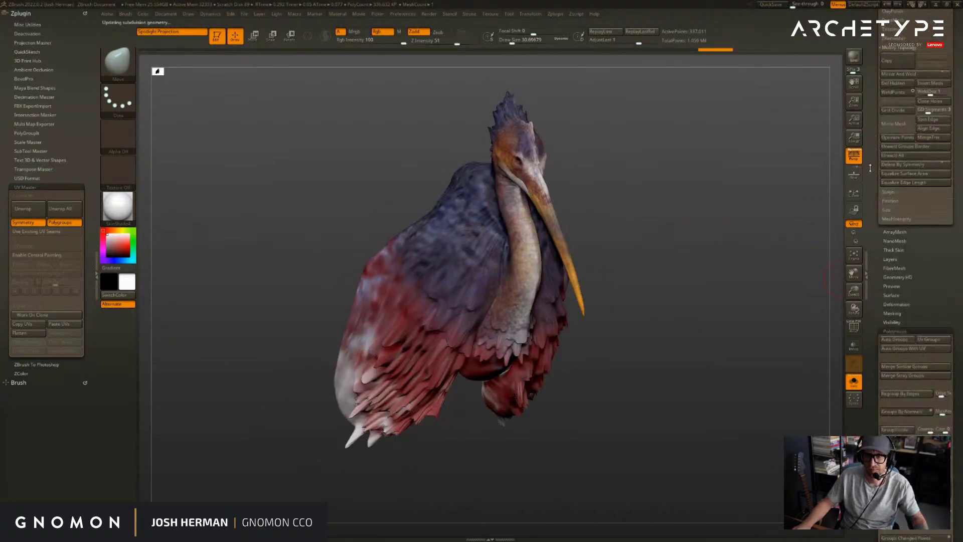
scroll(907, 320, down, 3)
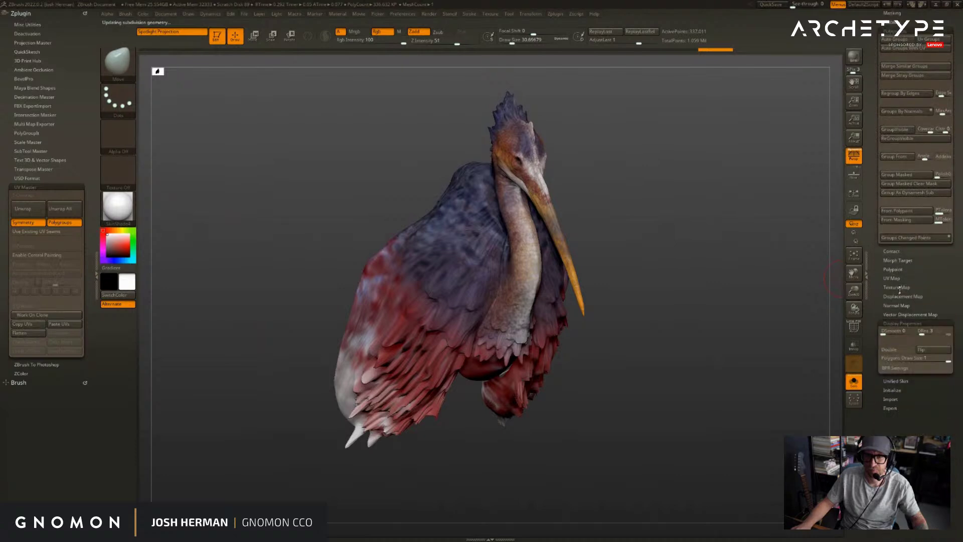
click(903, 358)
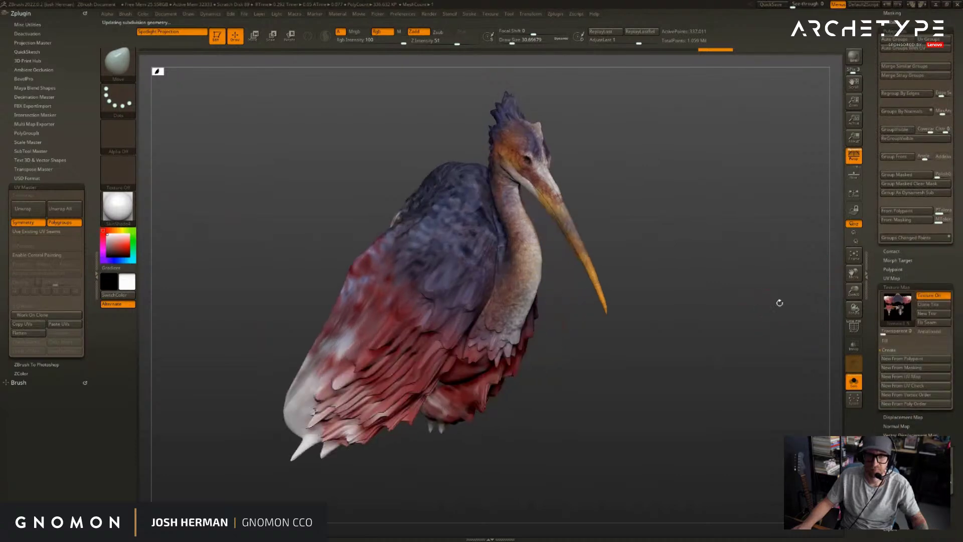
click(897, 279)
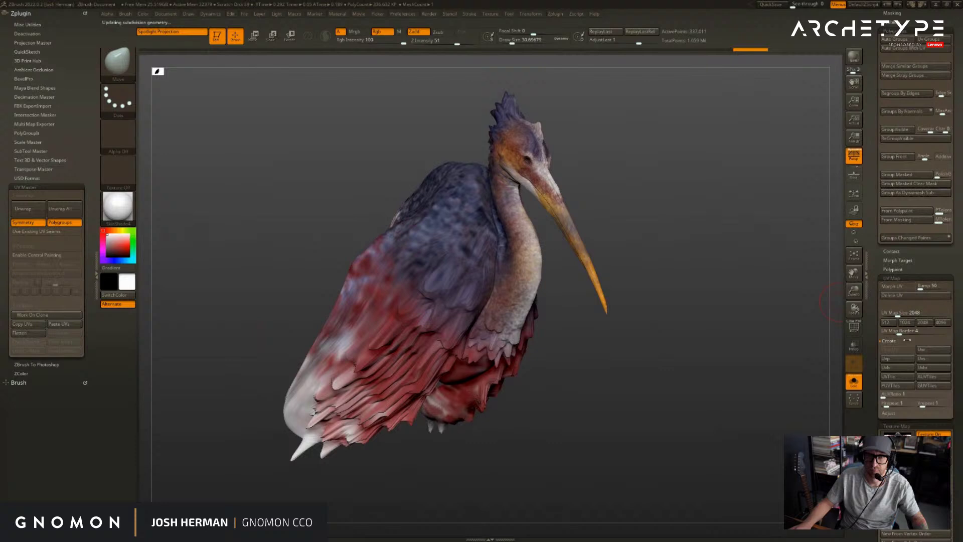
click(893, 277)
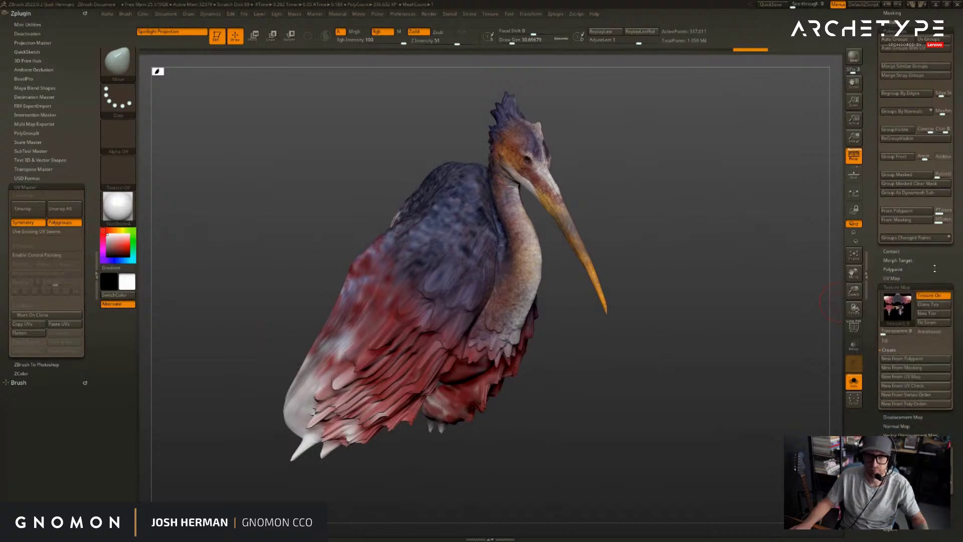
click(899, 296)
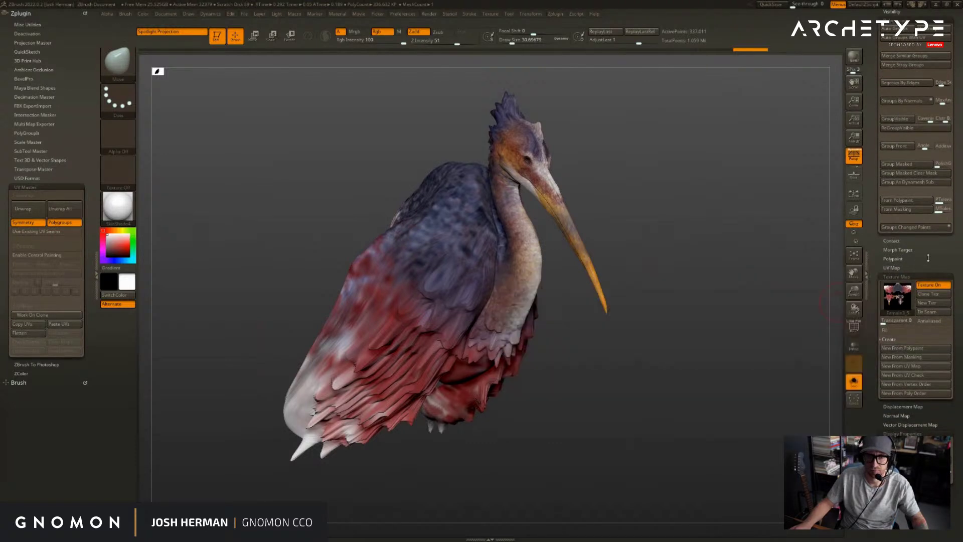
click(927, 294)
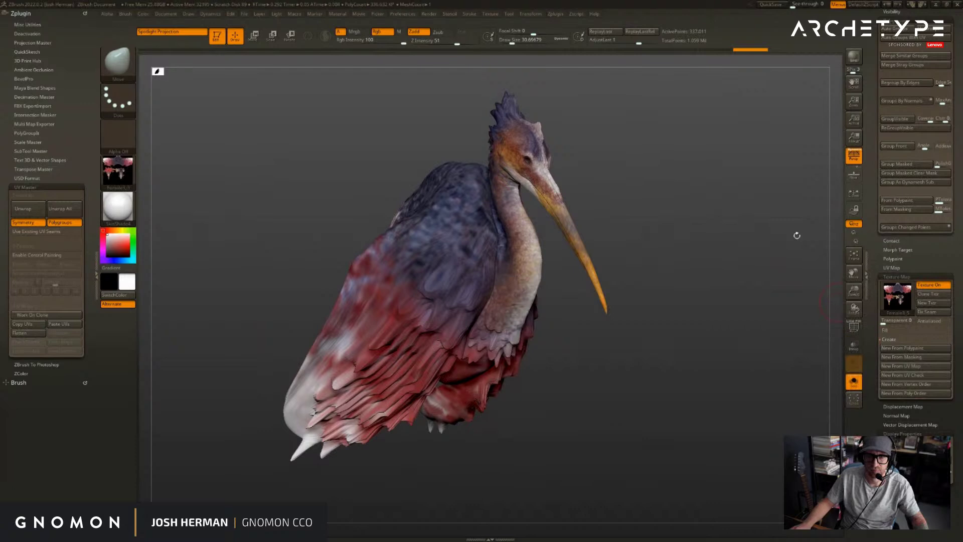
- Export the body's texture map as an image at its full 2048 crop size
click(490, 13)
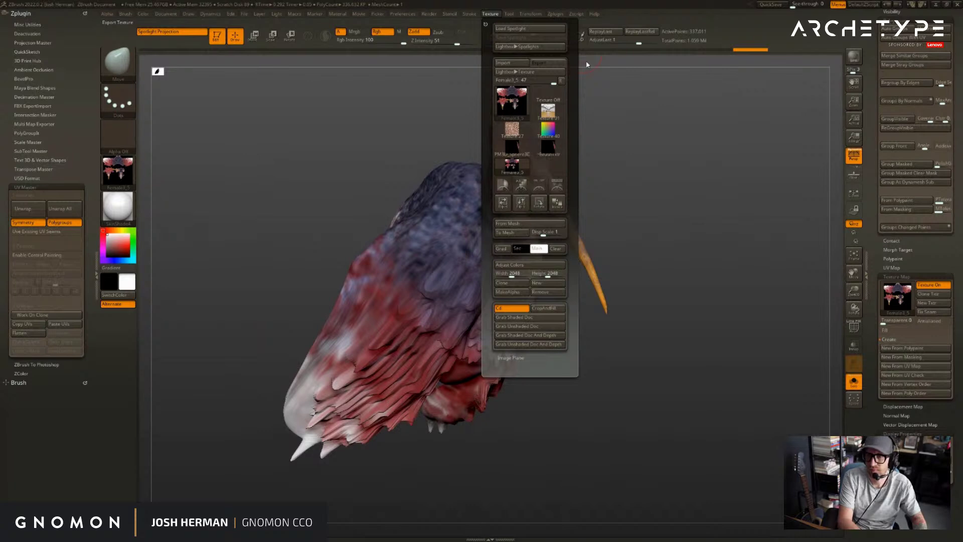
click(541, 63)
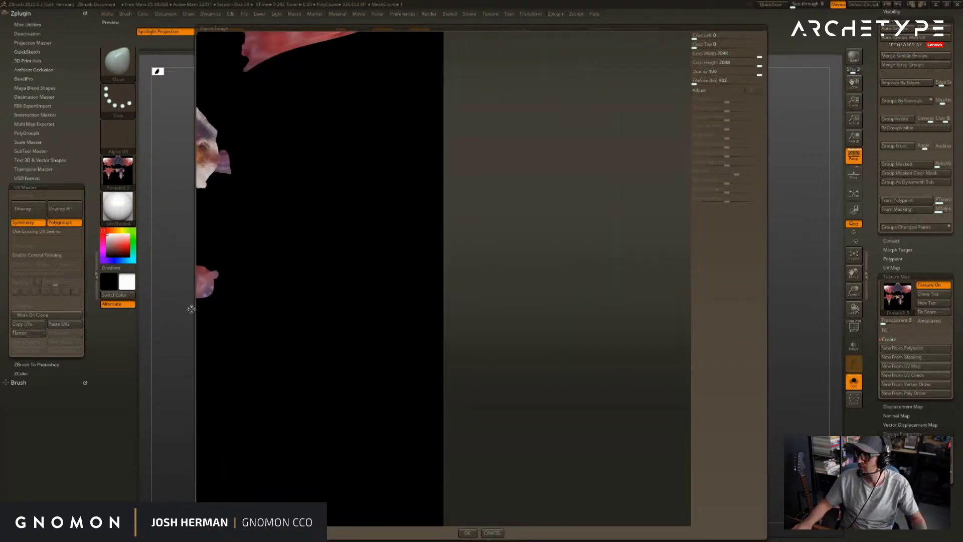
click(467, 533)
- Select the blue crest feather subtool PM3D_Sphere3D1_2 and isolate it
key(alt+s)
alt+drag(709, 243, 587, 181)
alt+click(587, 180)
key(alt+s)
drag(648, 170, 641, 185)
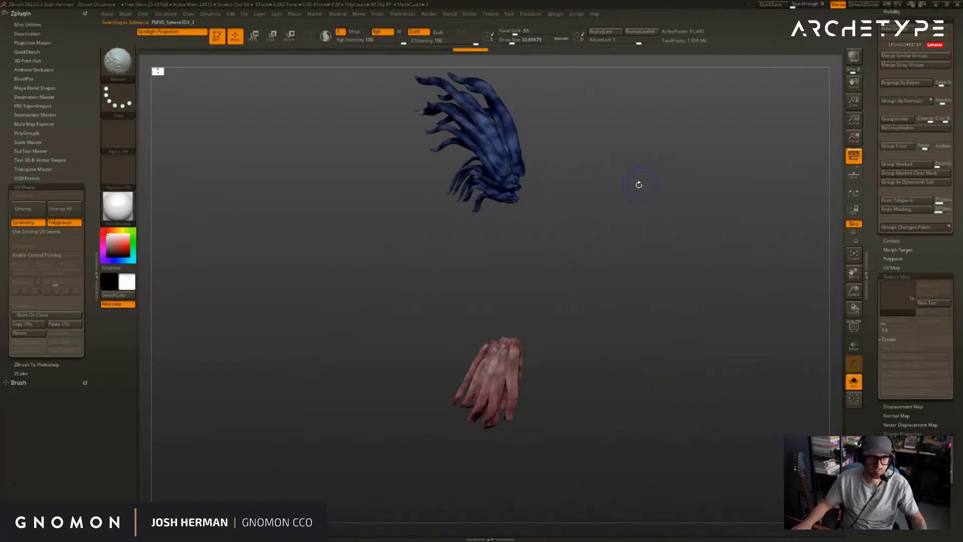
- Show the crest feathers' polygroups and unwrap the subtool in UV Master with Symmetry and Polygroups enabled
key(shift+f)
key(d)
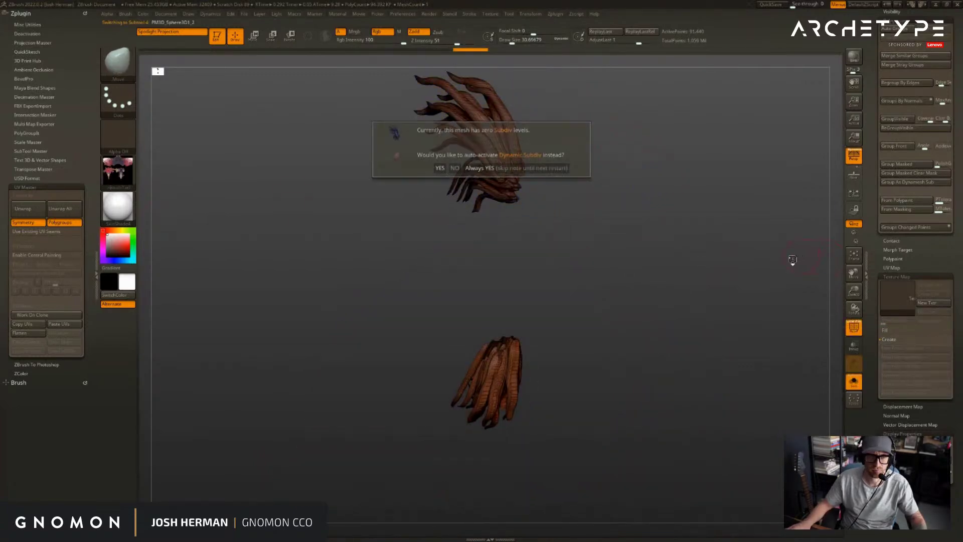
drag(751, 252, 715, 254)
click(31, 323)
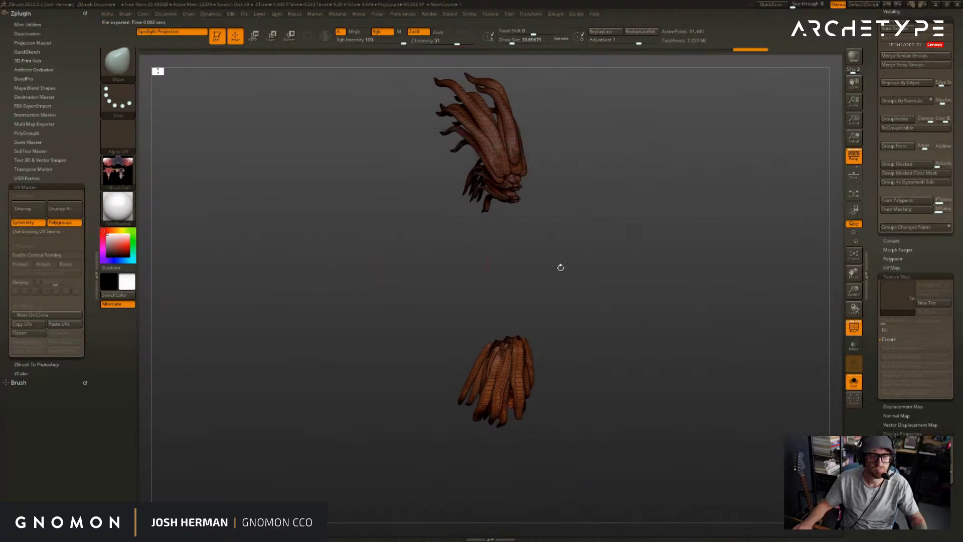
click(21, 208)
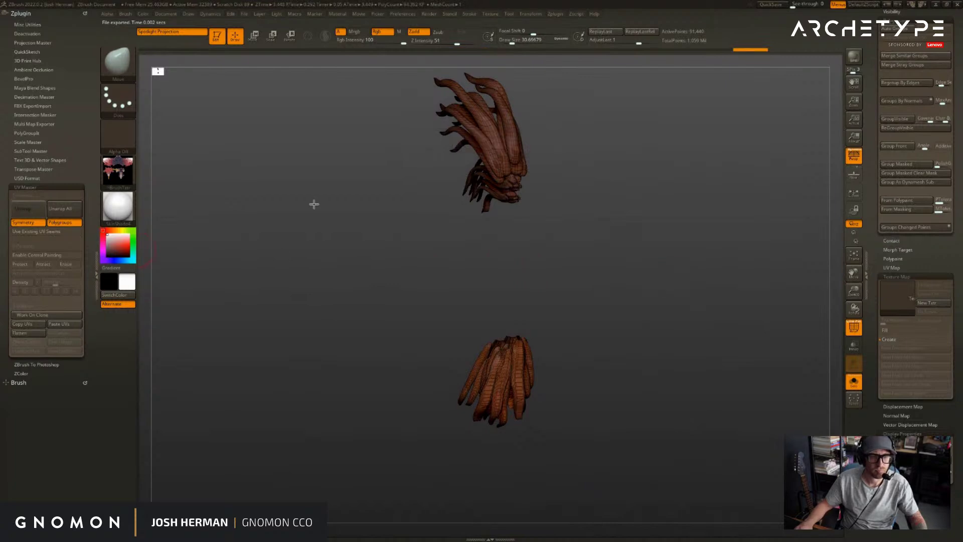
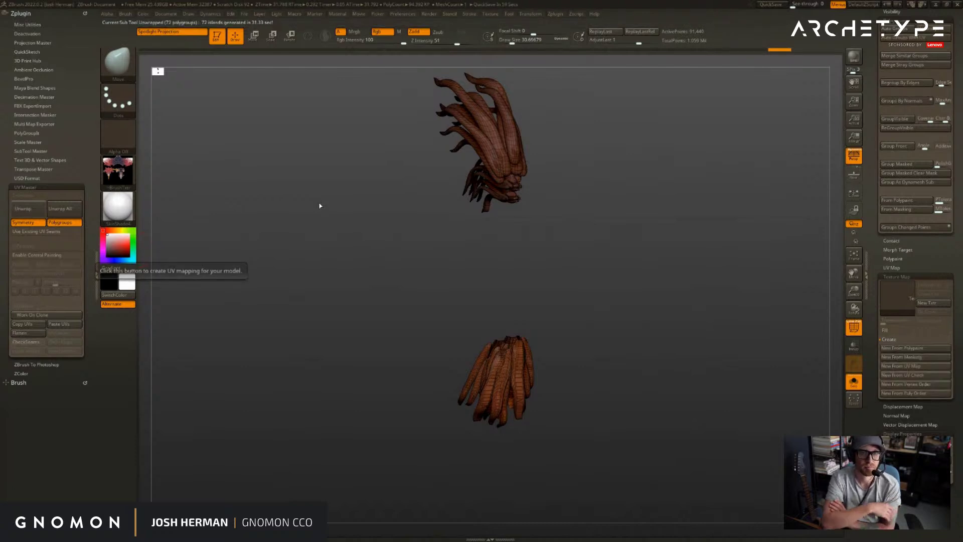
- Flatten the crest feathers' new UVs to check the layout, restore the 3D mesh and show all subtools
click(33, 334)
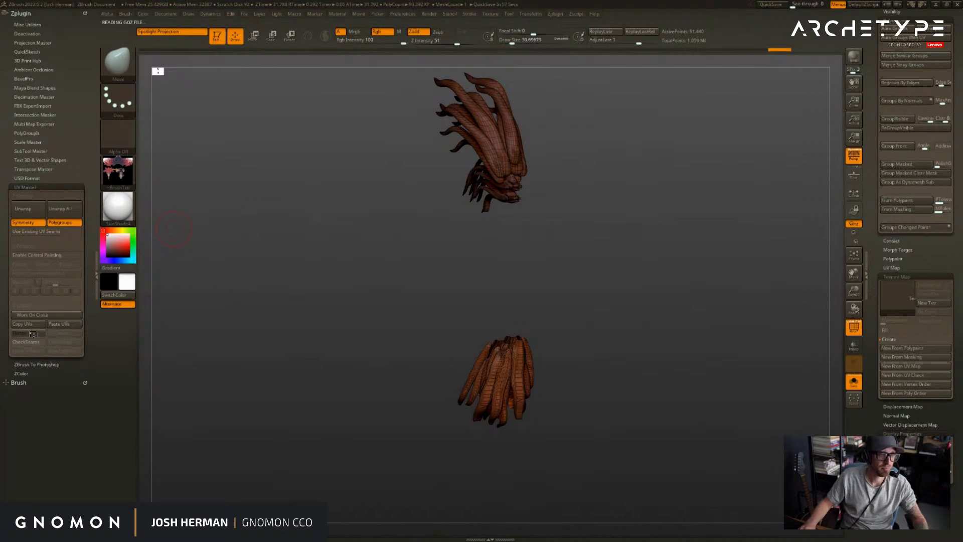
click(62, 333)
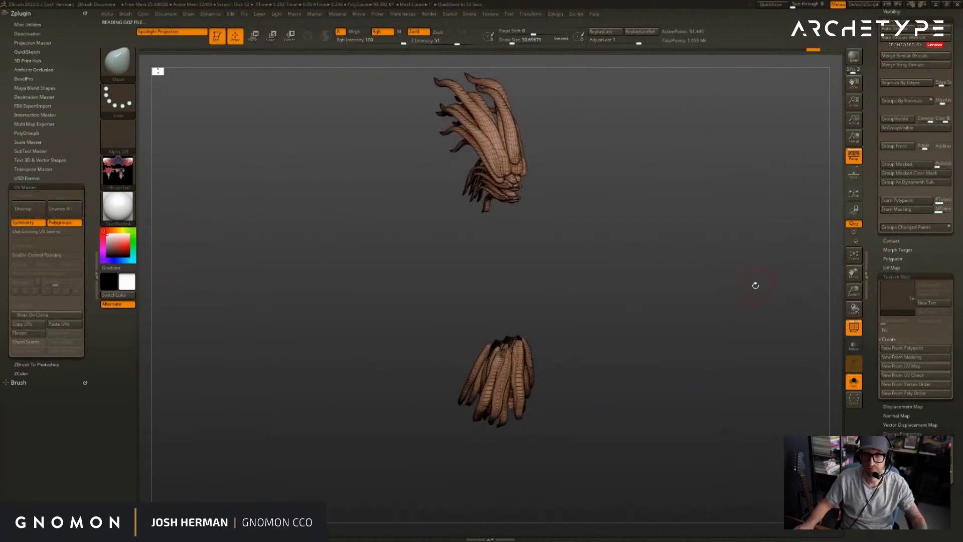
key(alt+s)
- Try Dynamic Subdiv on the crest feathers and inspect them on the full bird from several angles
key(d)
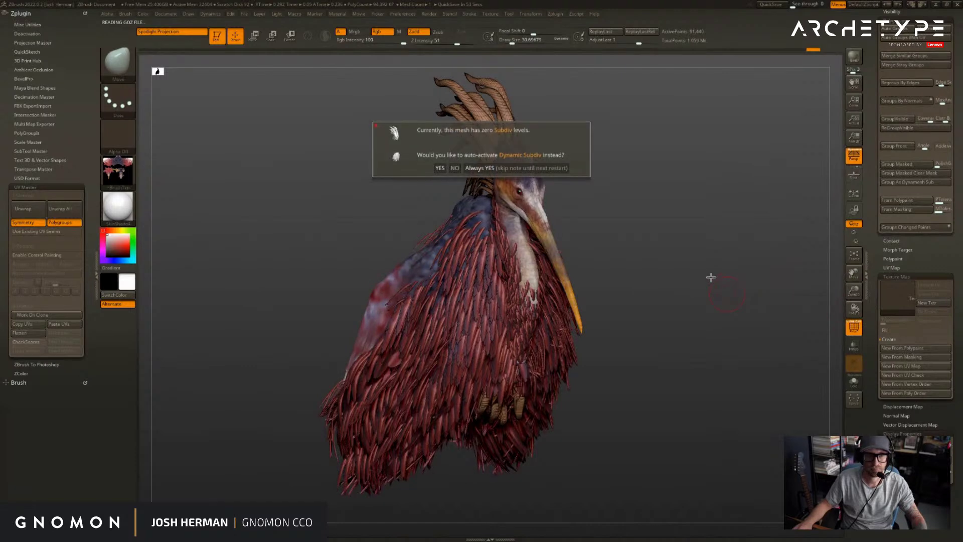
key(Return)
drag(688, 258, 715, 262)
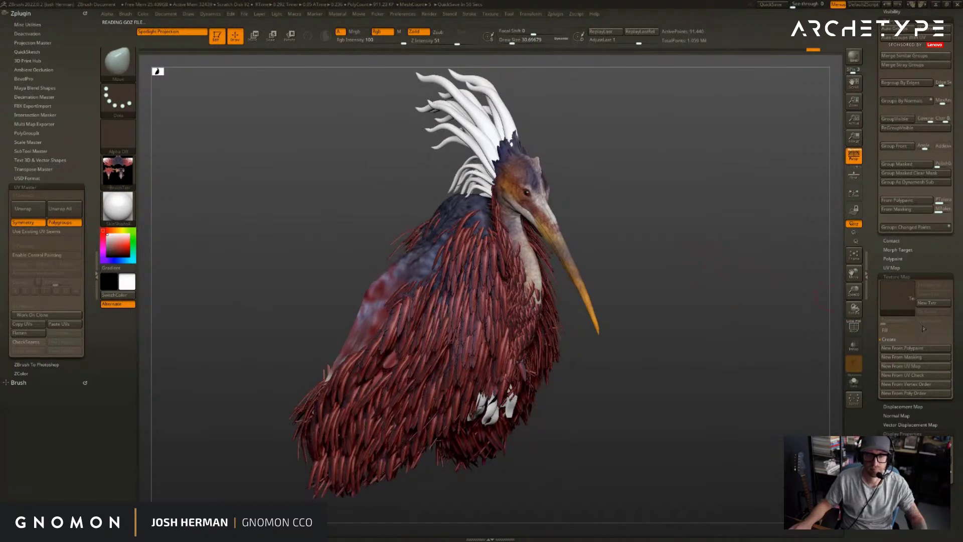
key(d)
key(Return)
drag(703, 249, 718, 268)
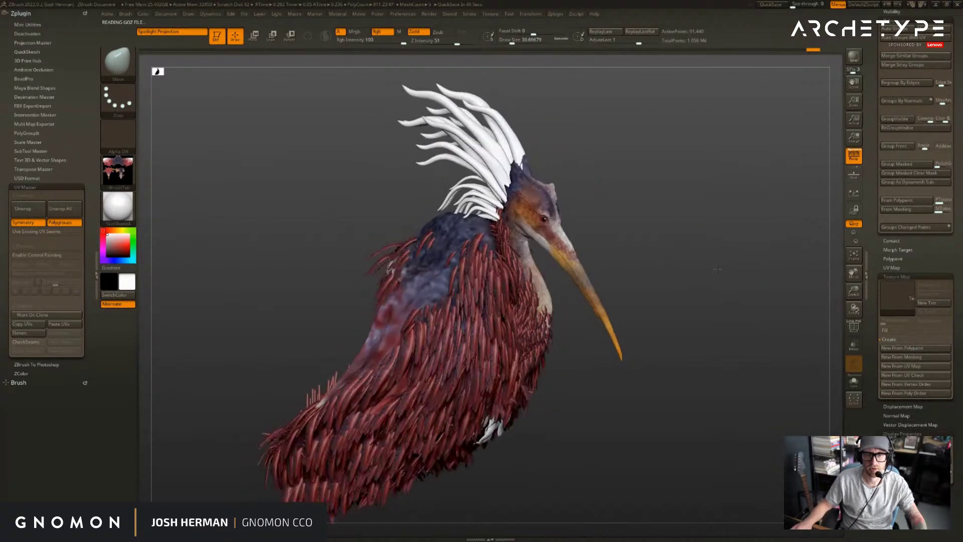
mouse_move(927, 271)
mouse_down()
mouse_move(928, 522)
mouse_move(928, 277)
mouse_up()
- Undo the recent changes on the crest feathers back to their blue polypainted state
key(ctrl+z)
key(ctrl+z)
key(ctrl+z)
key(ctrl+z)
key(ctrl+z)
key(ctrl+z)
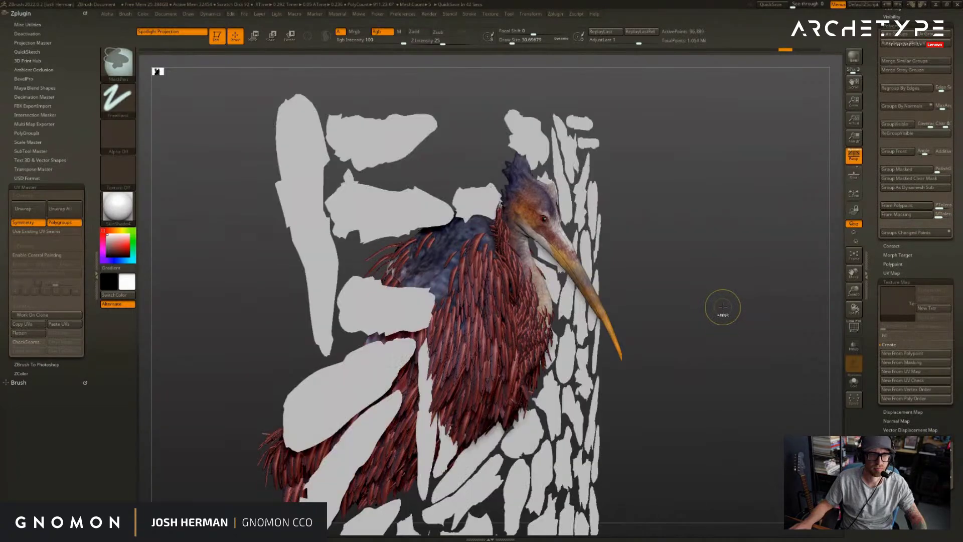
key(ctrl+z)
key(ctrl+z)
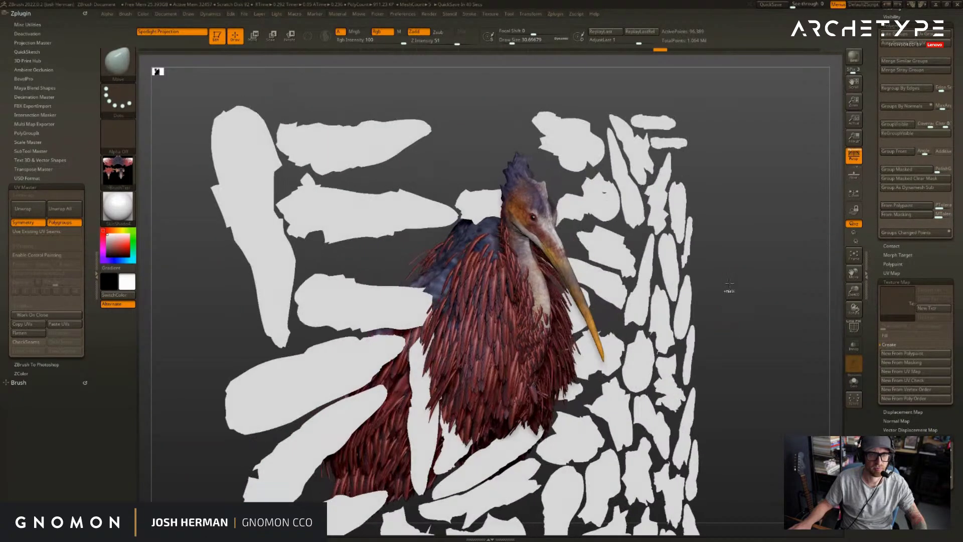
key(ctrl+z)
key(ctrl+z)
key(ctrl+z)
key(ctrl+z)
key(ctrl+z)
key(ctrl+z)
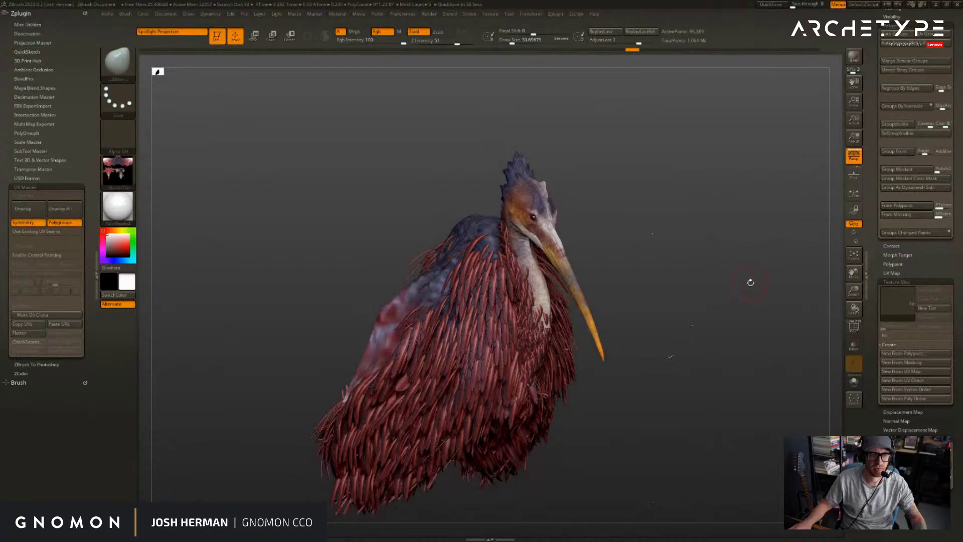
- Isolate the crest feathers and unwrap a UV Master clone of them with Polygroups off and Symmetry on
click(63, 224)
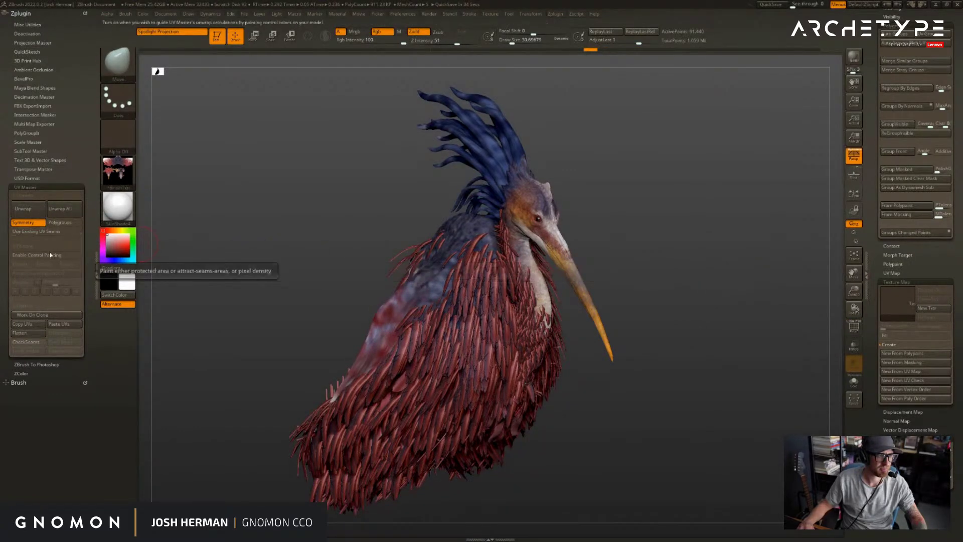
ctrl+shift+click(273, 235)
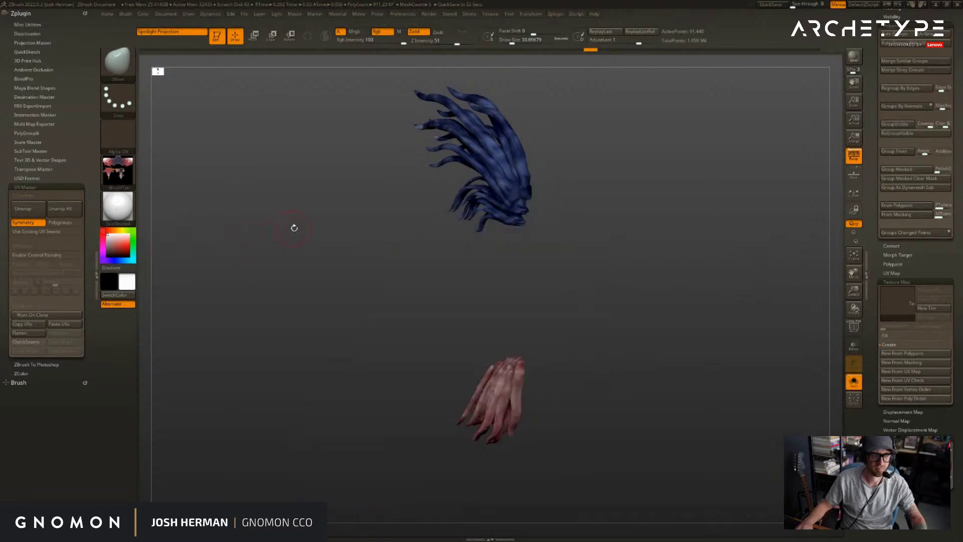
click(39, 314)
click(28, 215)
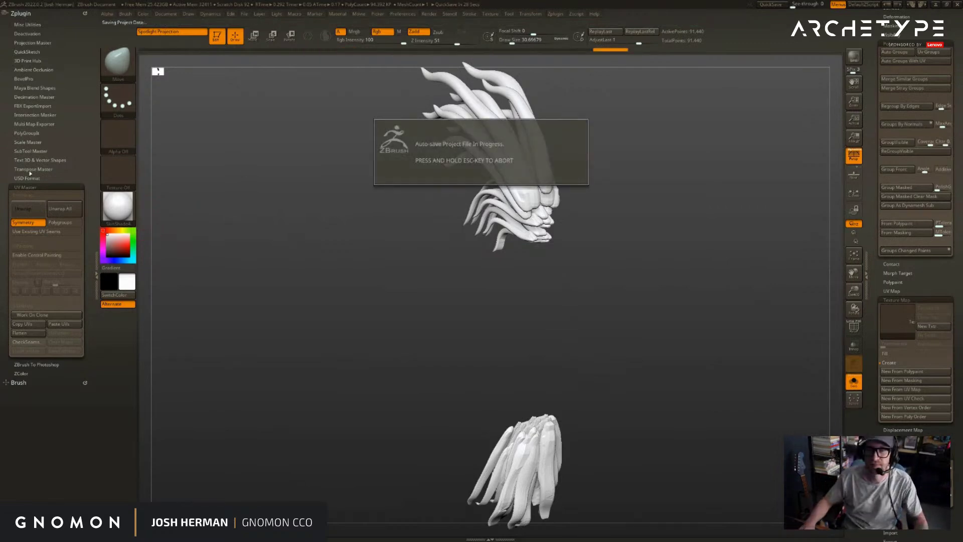
key(Escape)
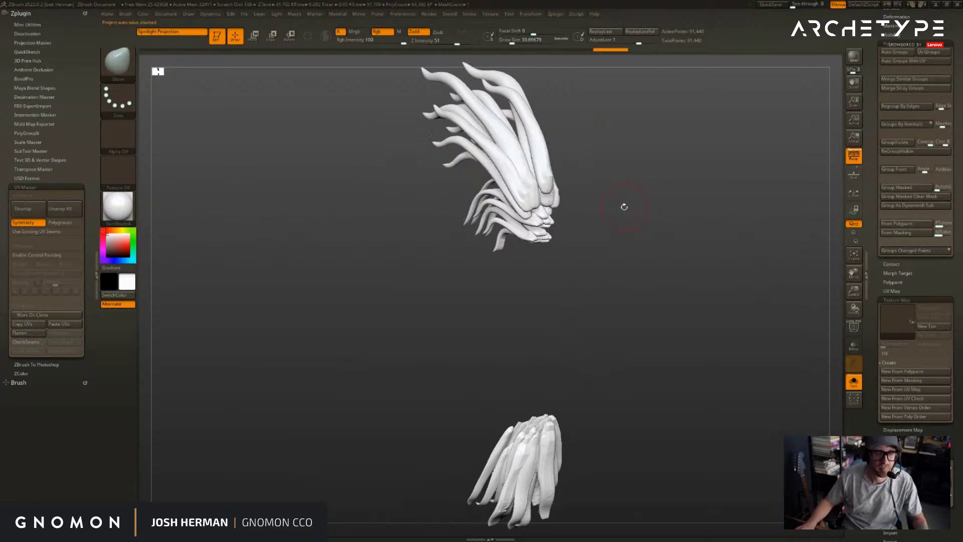
- Copy the UVs from the unwrapped feather clone and paste them onto the original crest feather subtool
click(26, 326)
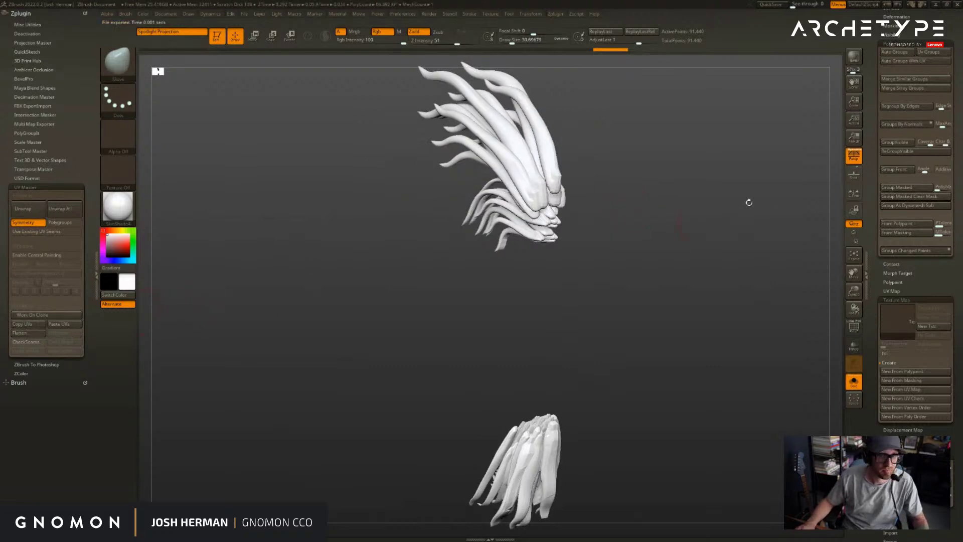
drag(697, 224, 642, 226)
drag(886, 153, 889, 281)
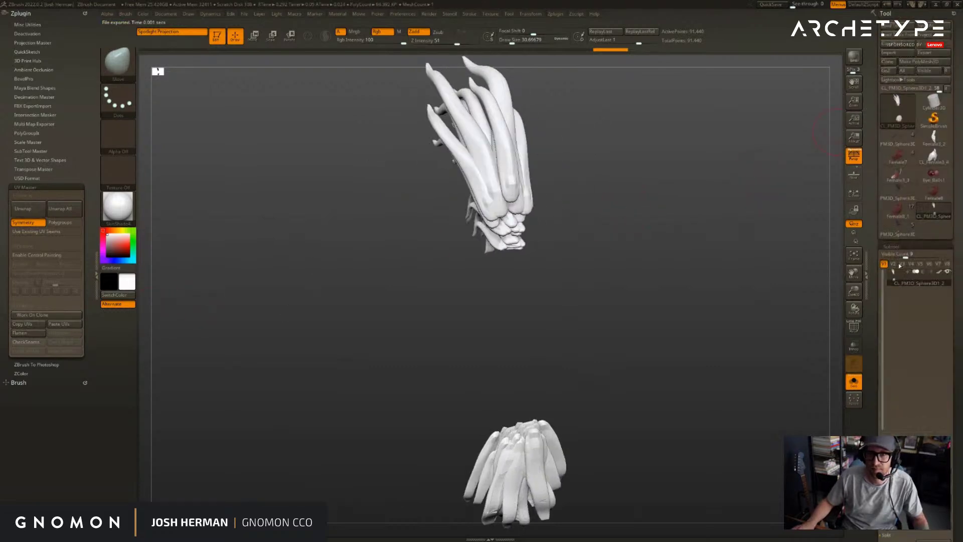
click(901, 229)
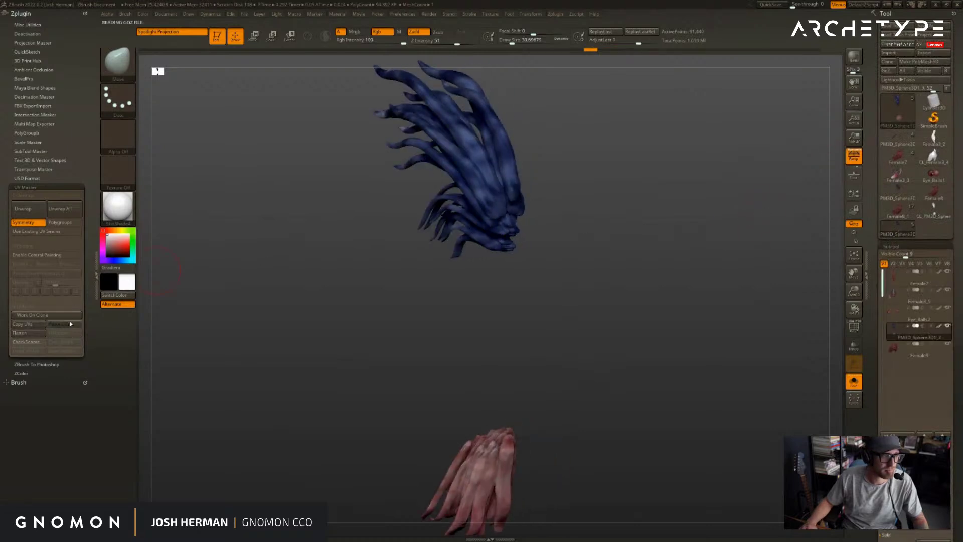
- Create a texture map from the crest feathers' polypaint, clone it to the texture library and export it as an image
alt+drag(684, 317, 704, 263)
drag(871, 320, 878, 142)
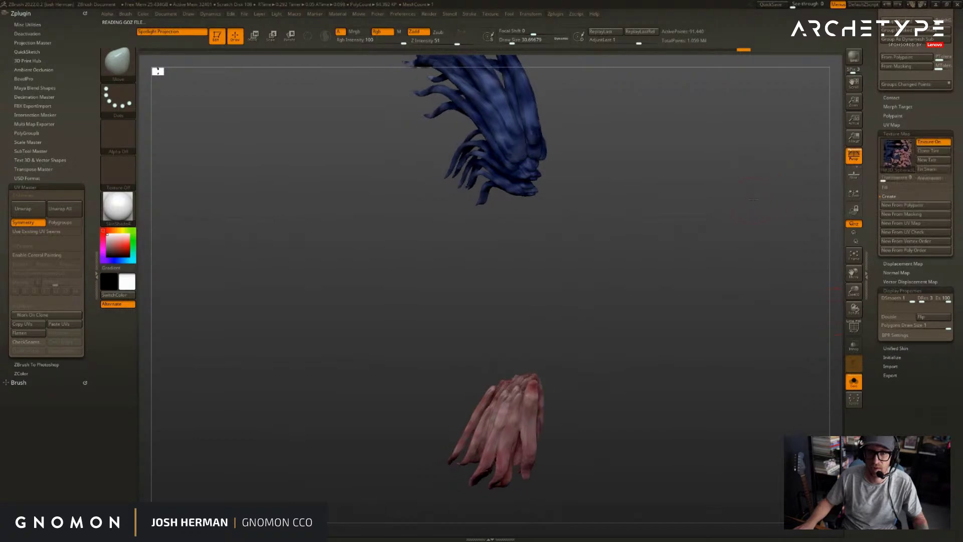
mouse_move(884, 151)
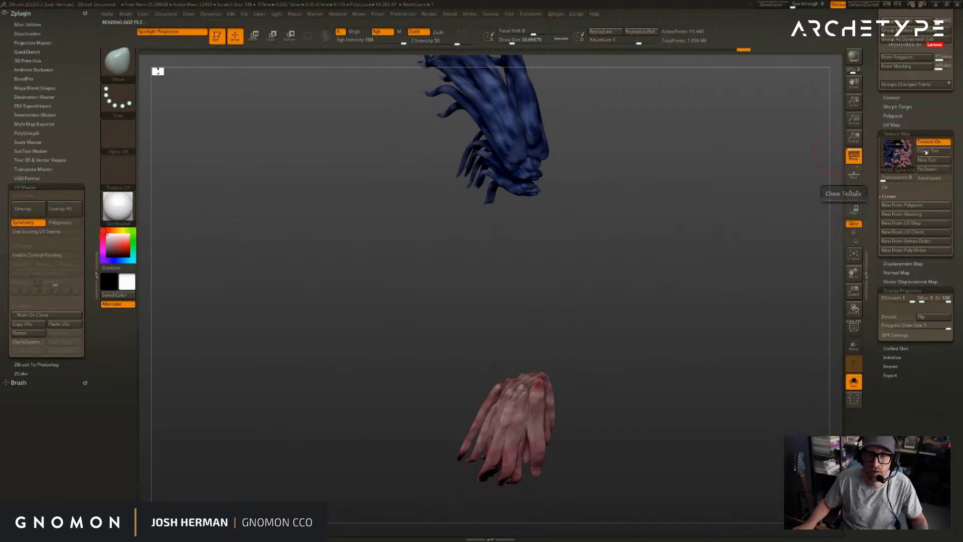
click(491, 14)
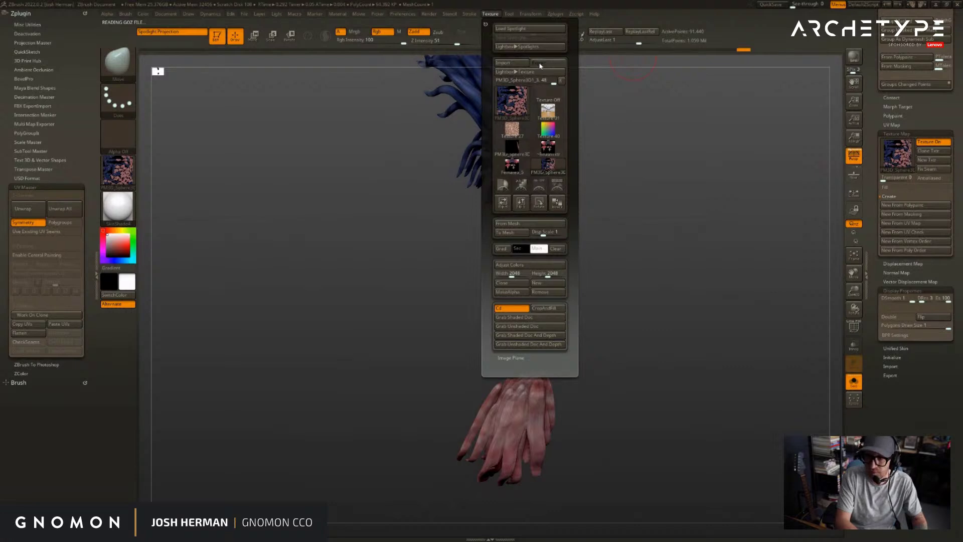
click(540, 66)
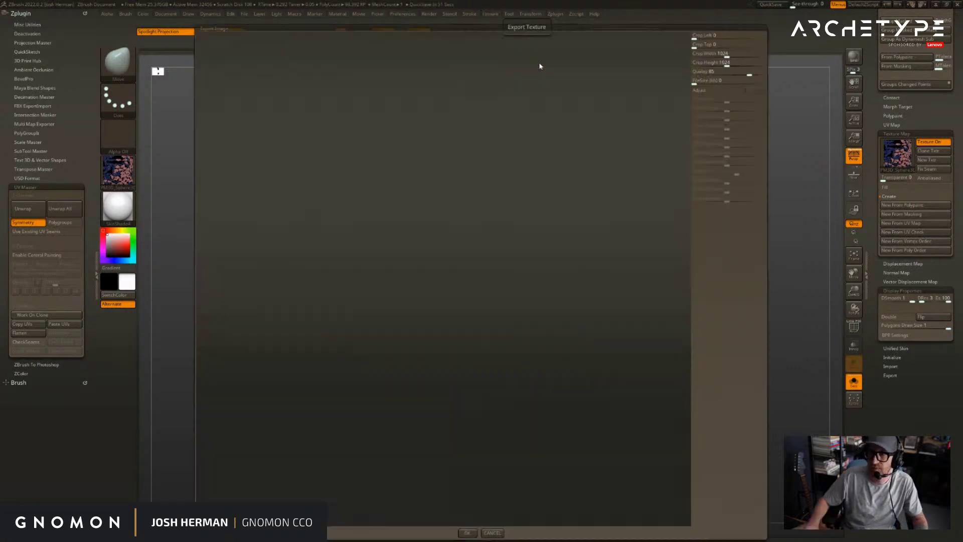
click(469, 534)
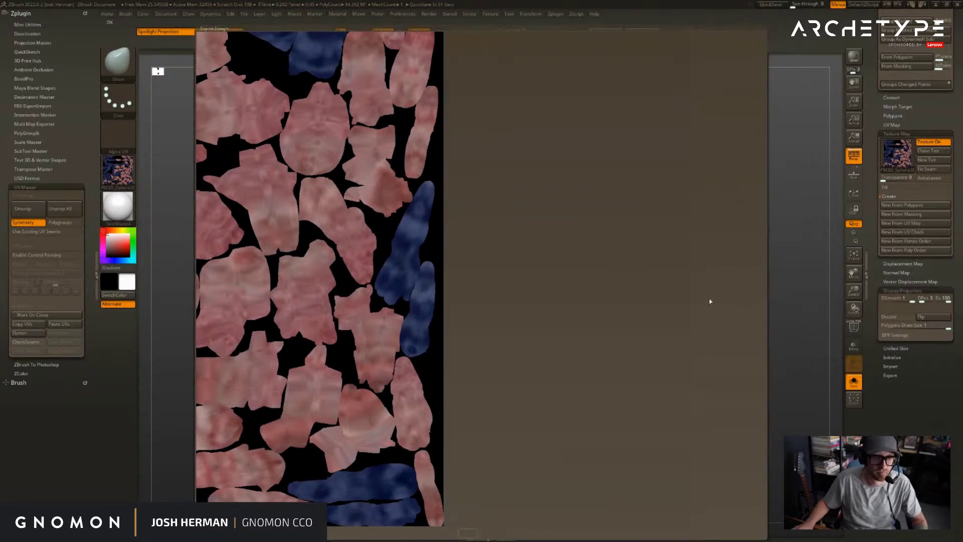
- Select the Eye_Balls2 subtool, unwrap a UV Master clone of it with Symmetry on and check the flattened layout
alt+drag(707, 246, 684, 224)
alt+click(552, 163)
drag(701, 167, 702, 166)
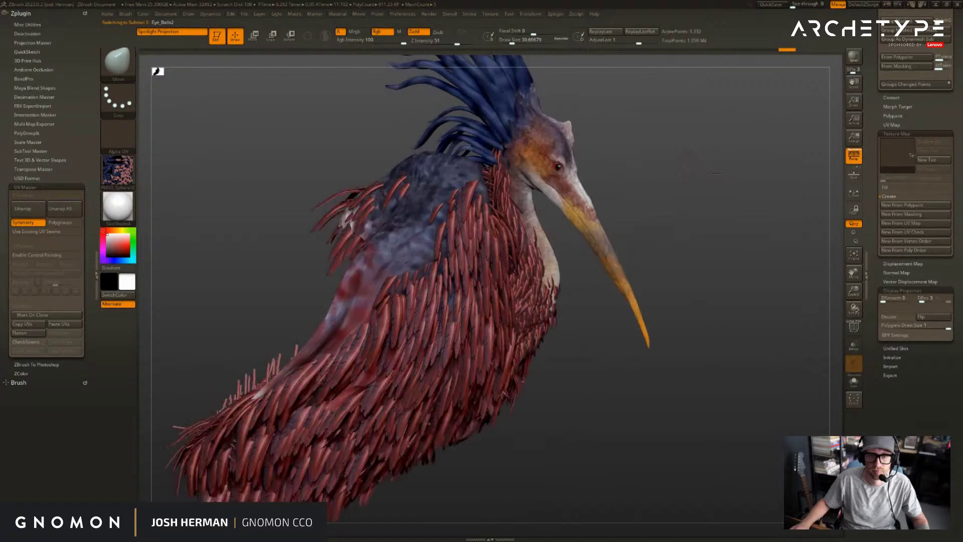
click(39, 315)
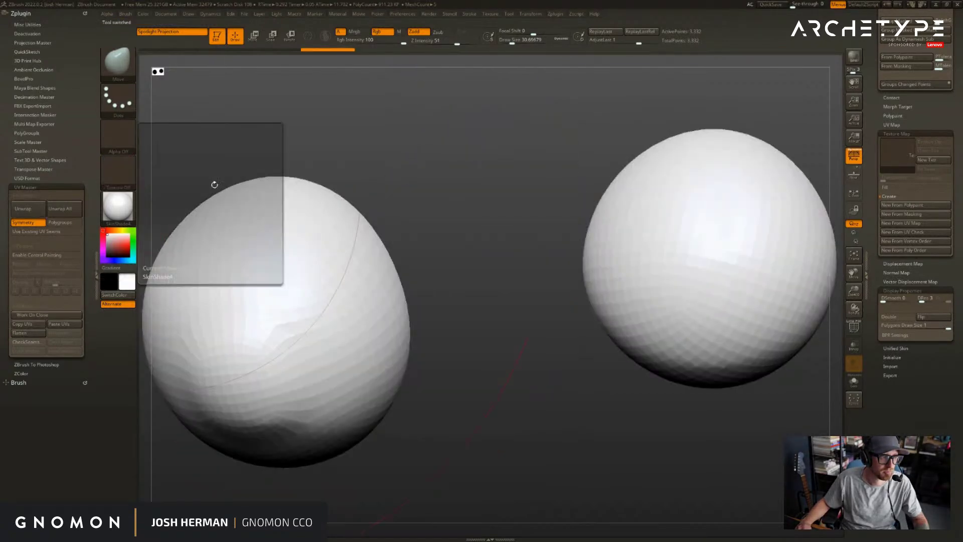
click(23, 208)
click(34, 334)
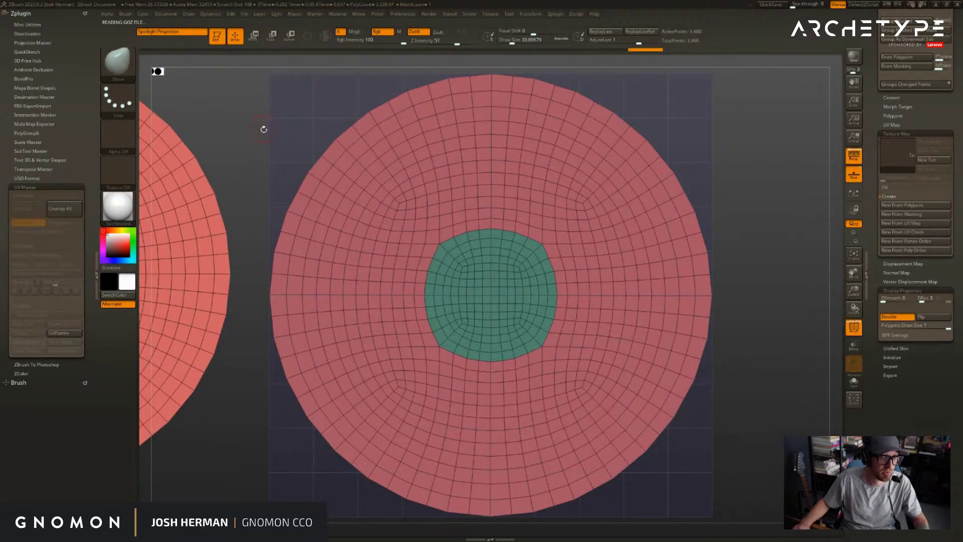
click(70, 332)
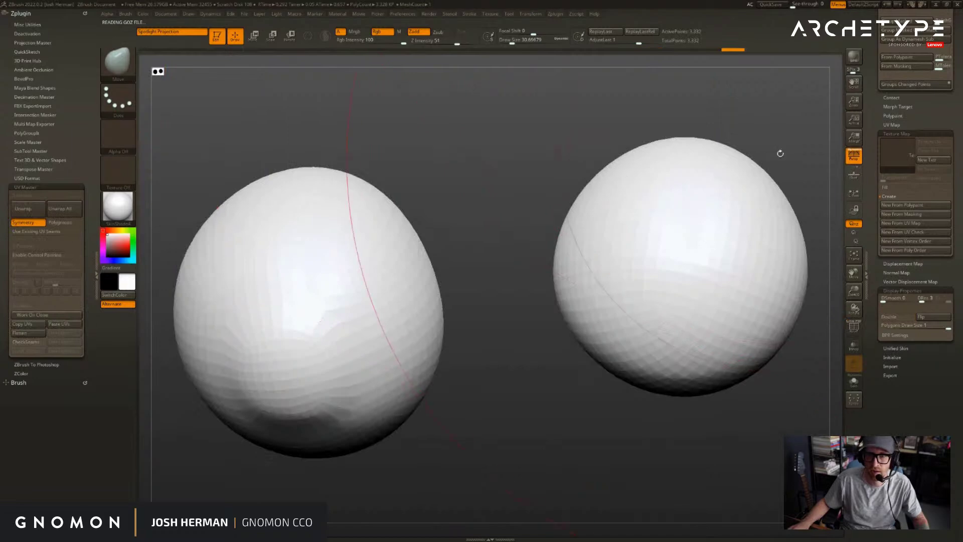
- Return to the original Eye_Balls2 subtool, paste the clone's UVs and create a texture map from its polypaint
scroll(922, 236, up, 10)
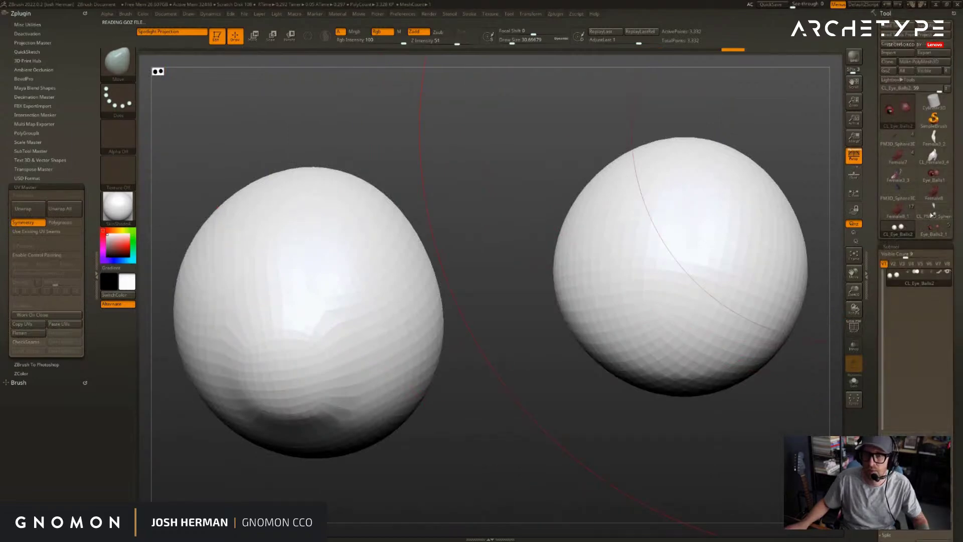
click(933, 229)
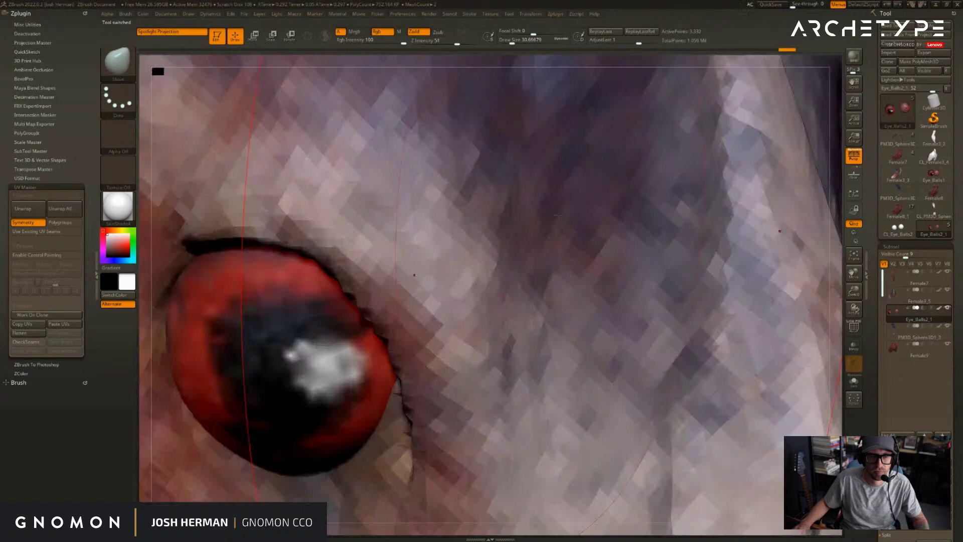
key(f)
drag(707, 167, 627, 246)
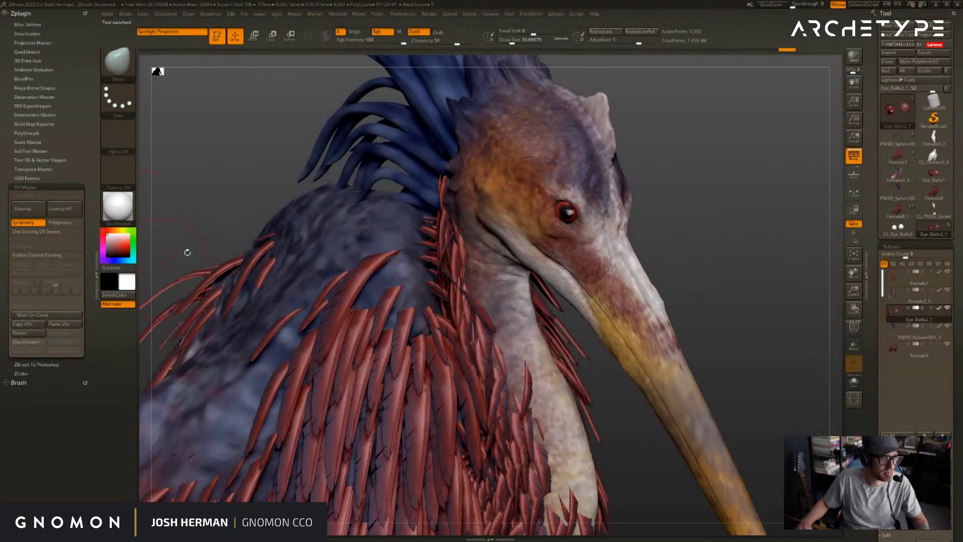
scroll(869, 207, down, 10)
scroll(870, 206, down, 5)
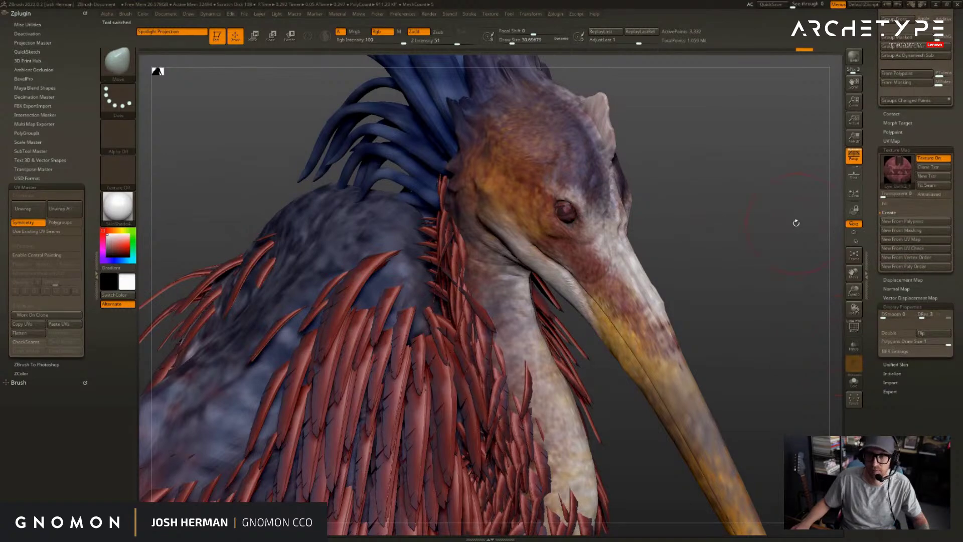
- Isolate the eyeballs and undo their texture map
mouse_move(793, 224)
mouse_down()
mouse_move(770, 222)
mouse_move(690, 257)
mouse_up()
key(alt+s)
key(ctrl+z)
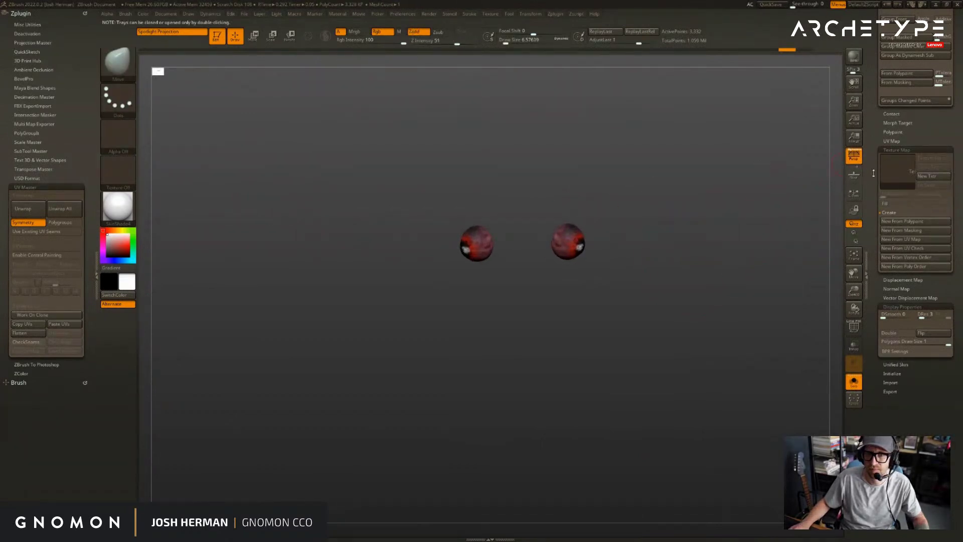
- Unwrap the CL_Eye_Balls2 clone again with Symmetry on and paste its new UVs onto the original Eye_Balls2 subtool
drag(872, 288, 872, 482)
click(898, 230)
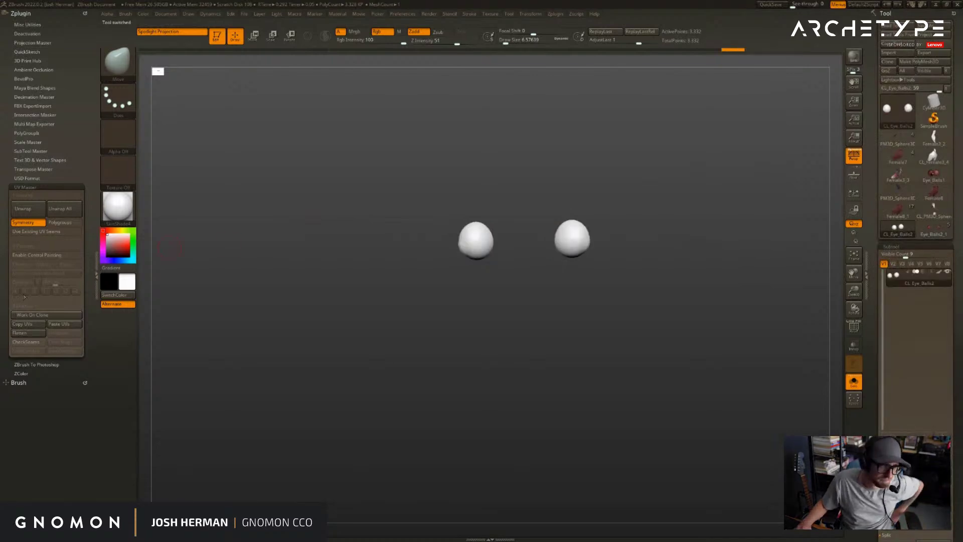
click(41, 213)
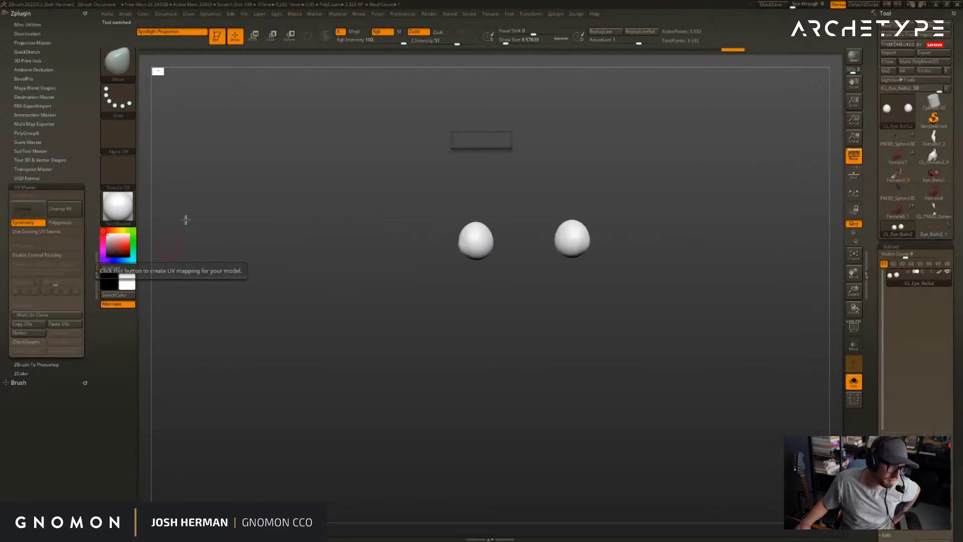
click(35, 335)
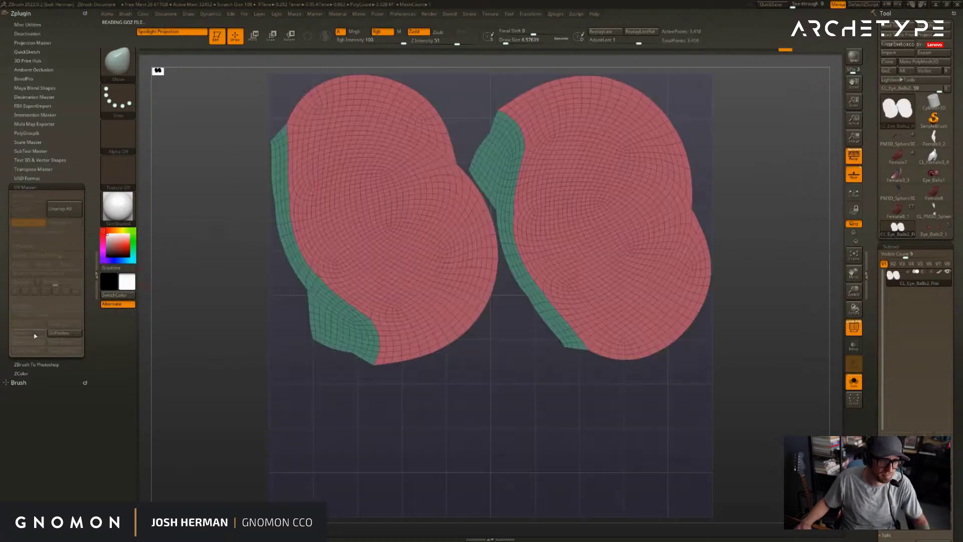
click(60, 333)
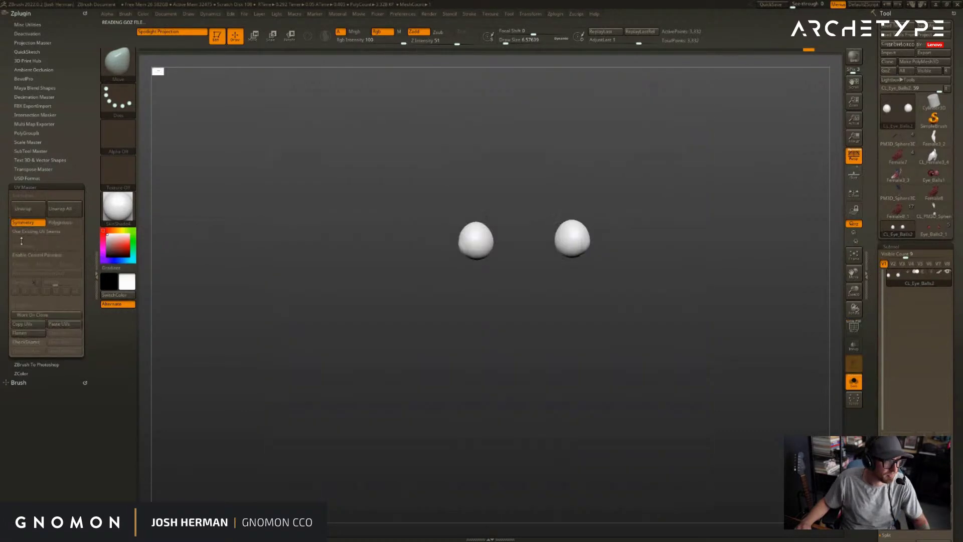
click(934, 229)
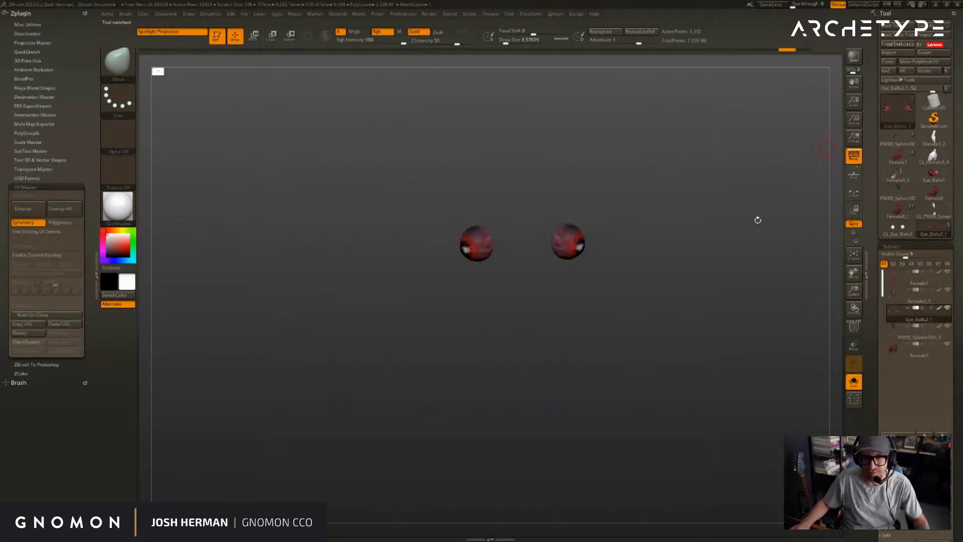
click(52, 327)
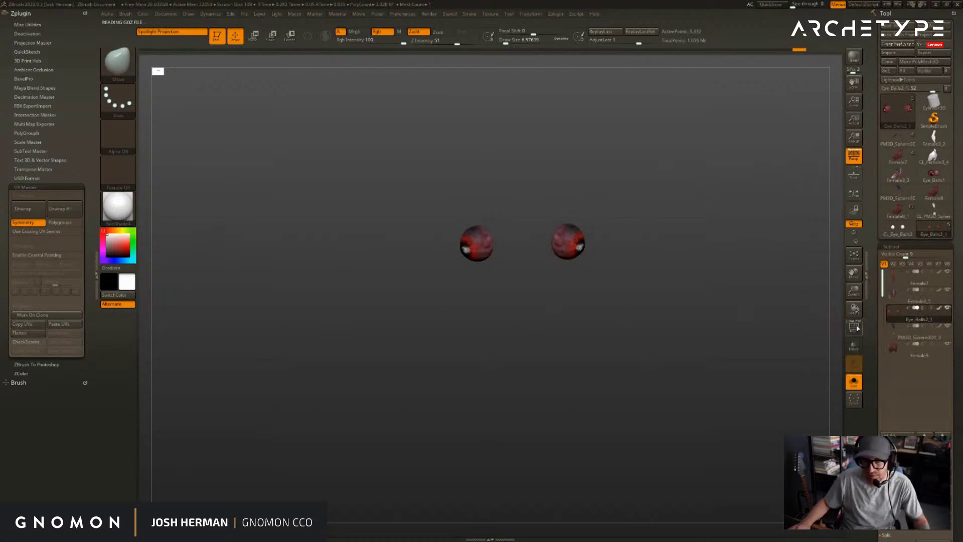
- Create a new texture map from the Eye_Balls2_1 polypaint and export it as an image
drag(956, 331, 956, 317)
drag(721, 309, 735, 309)
drag(874, 335, 873, 42)
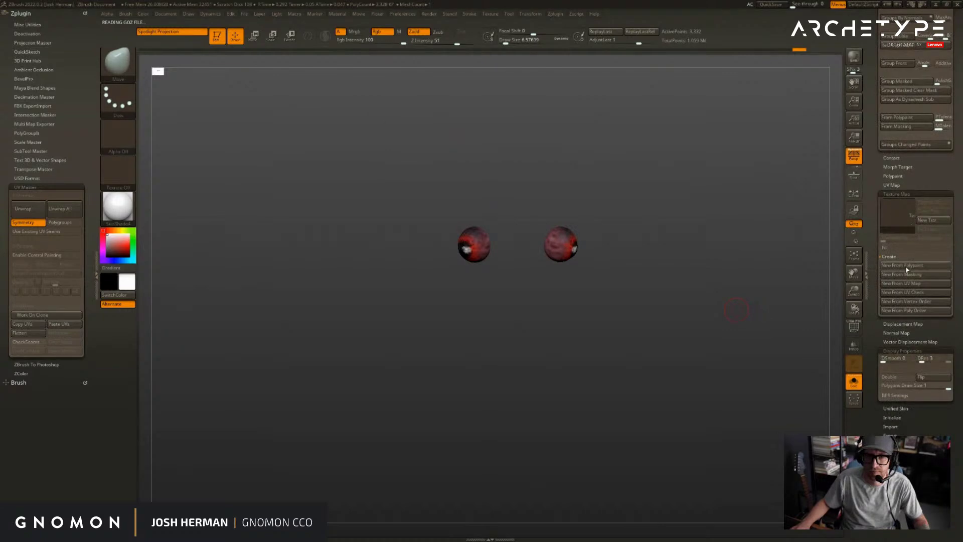
click(931, 210)
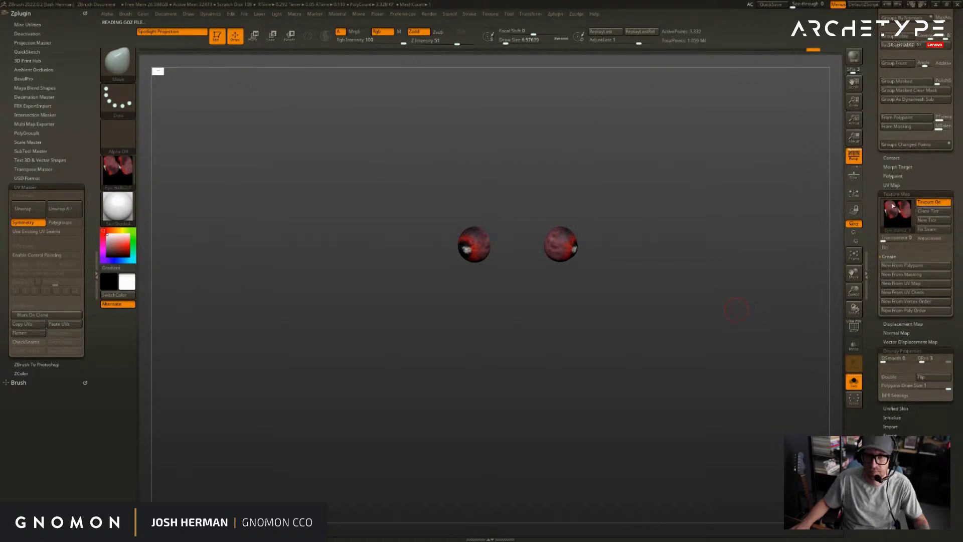
click(489, 14)
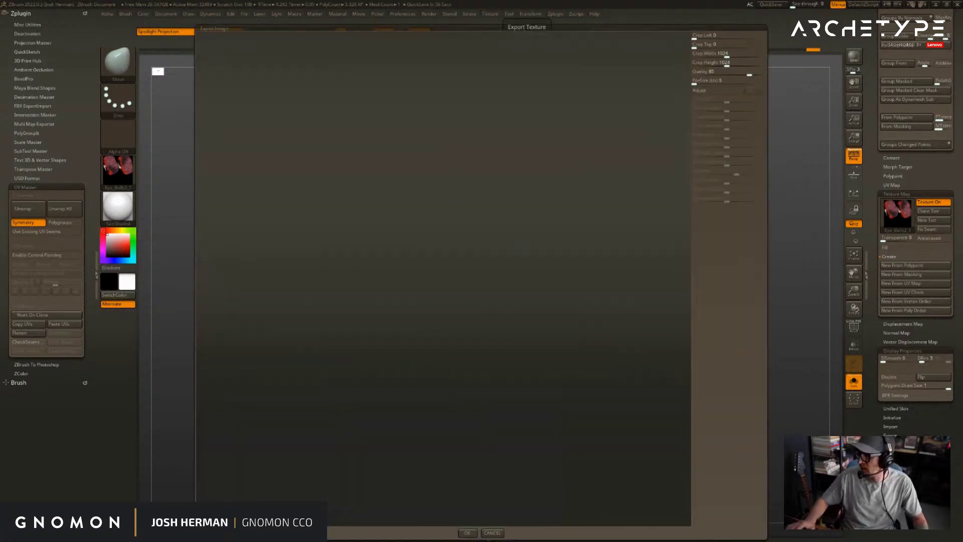
click(467, 533)
- Turn off the eyeballs' isolation to show the whole bird, check it from several angles and select the Female3_5 subtool
drag(918, 193, 916, 401)
drag(777, 271, 739, 189)
key(alt+s)
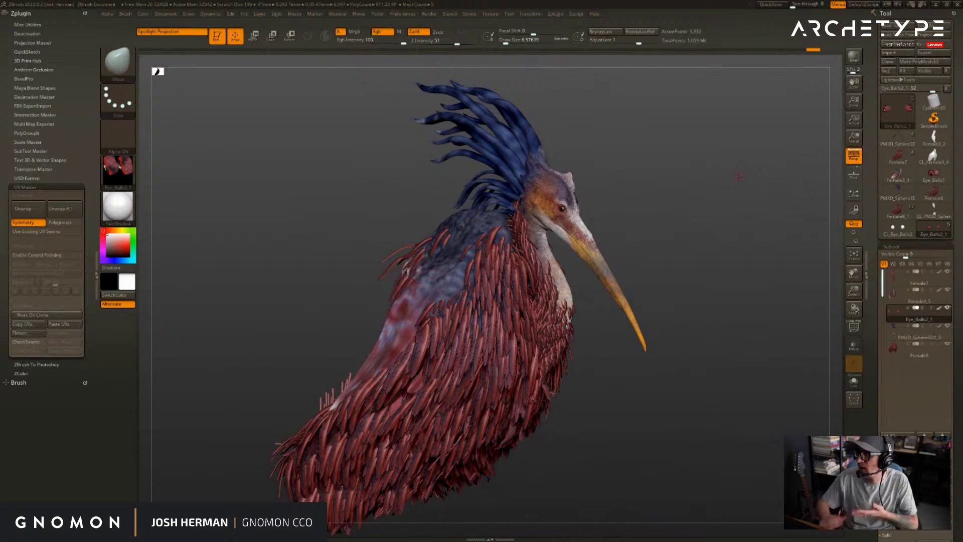
mouse_move(933, 138)
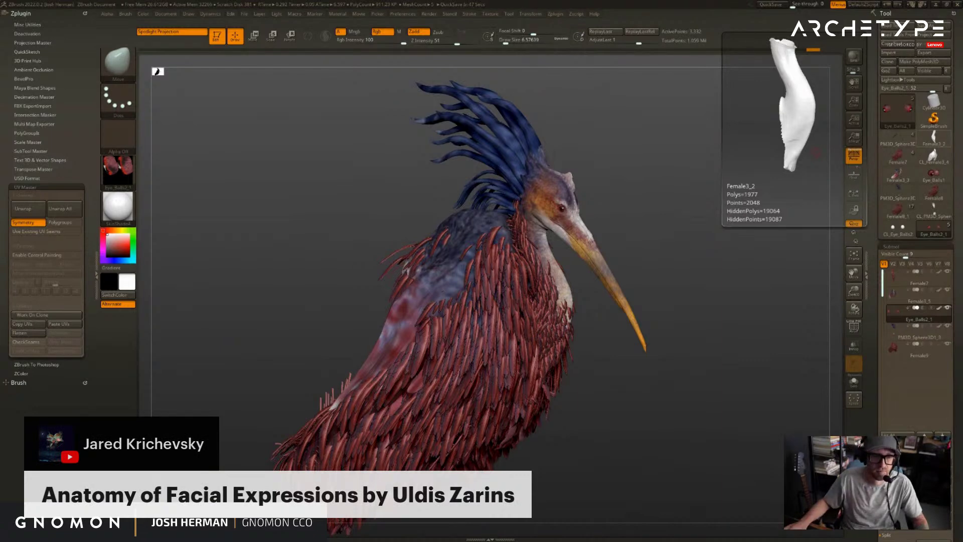
drag(711, 234, 716, 230)
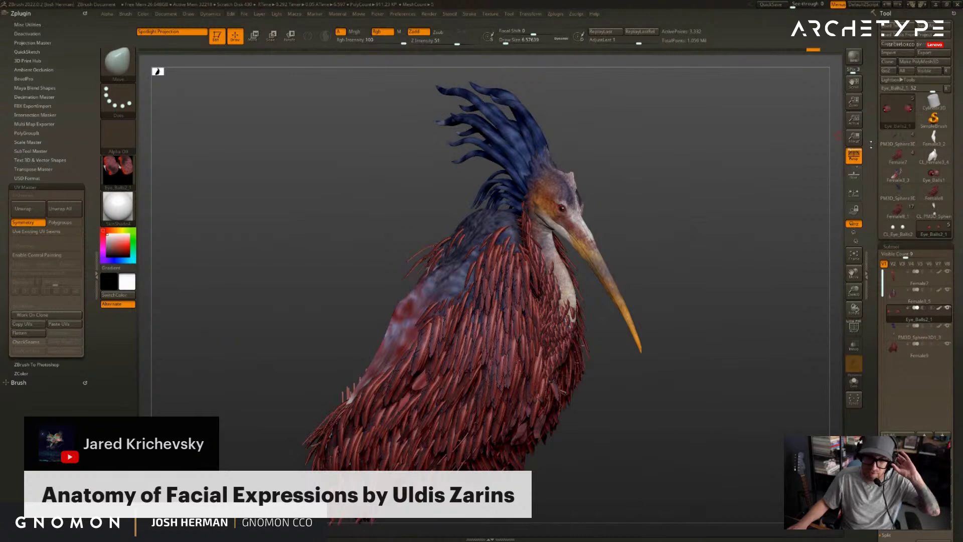
drag(739, 140, 633, 165)
alt+click(580, 183)
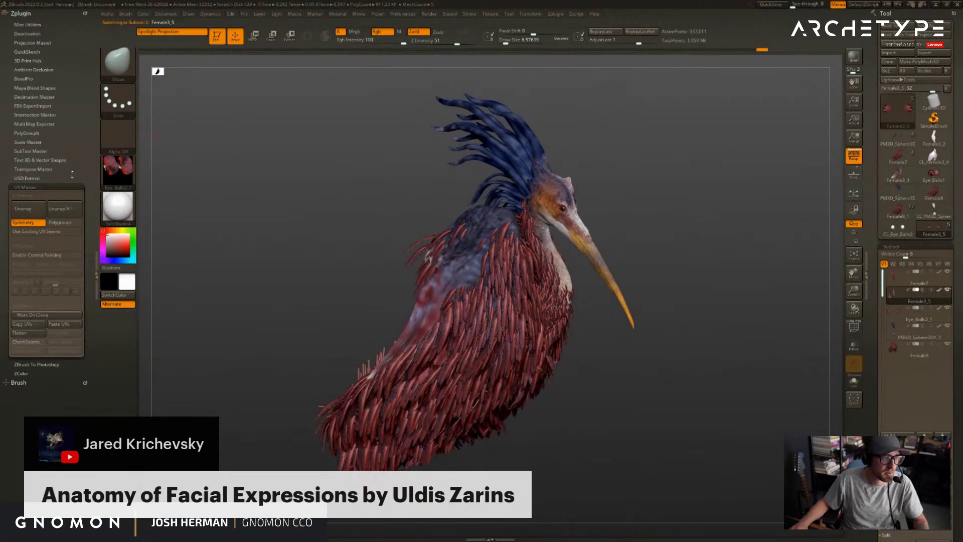
- Configure the FBX export for visible subtools with embedded PNG maps and triangulated meshes, and expand its additional options
click(49, 187)
click(32, 106)
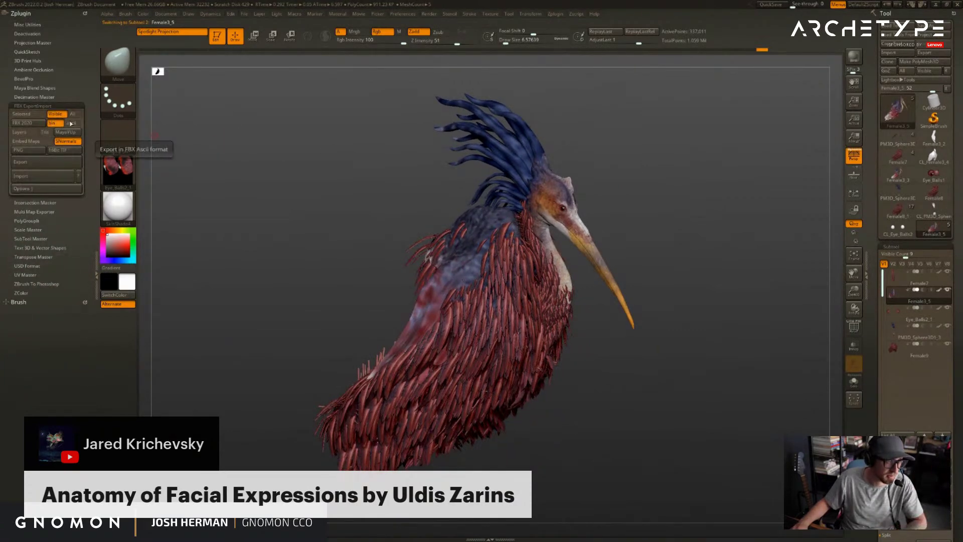
click(36, 151)
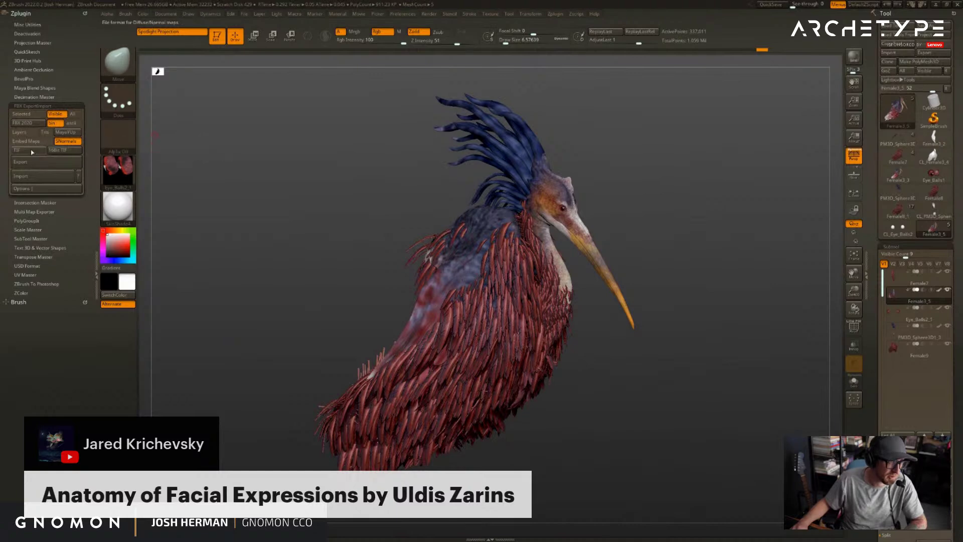
click(35, 150)
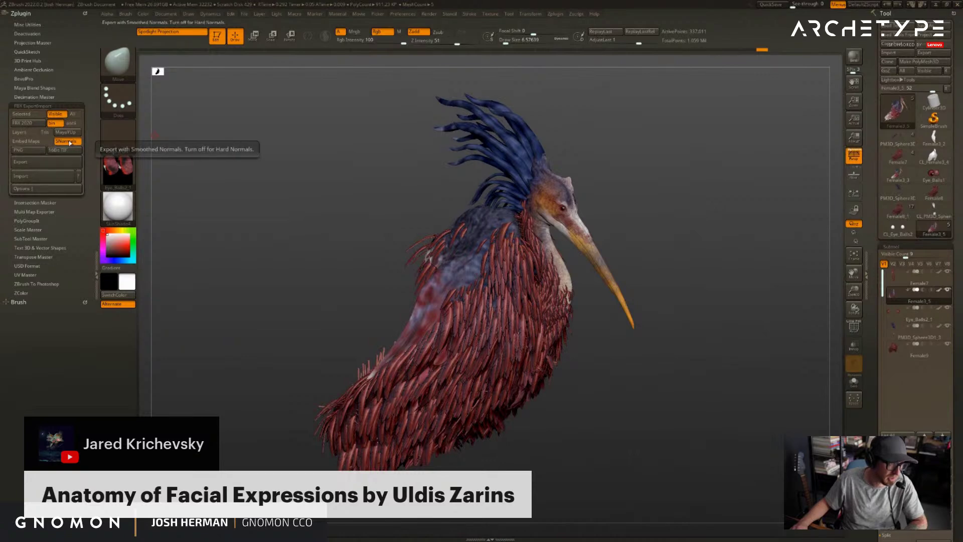
click(40, 142)
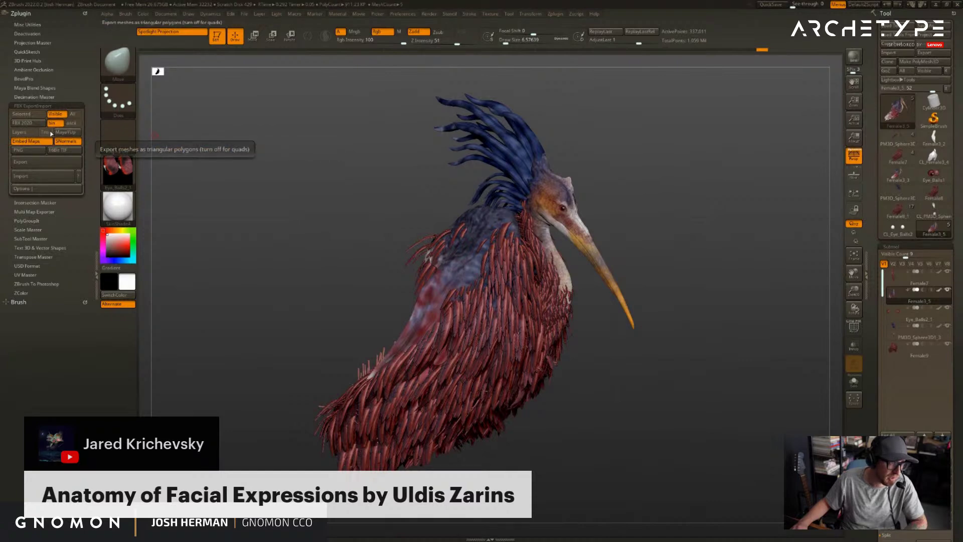
click(50, 133)
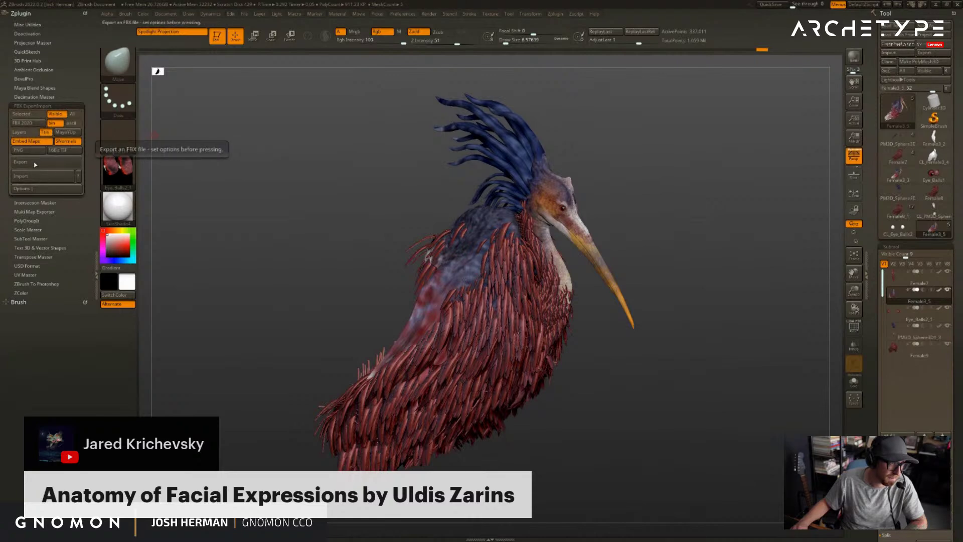
click(49, 190)
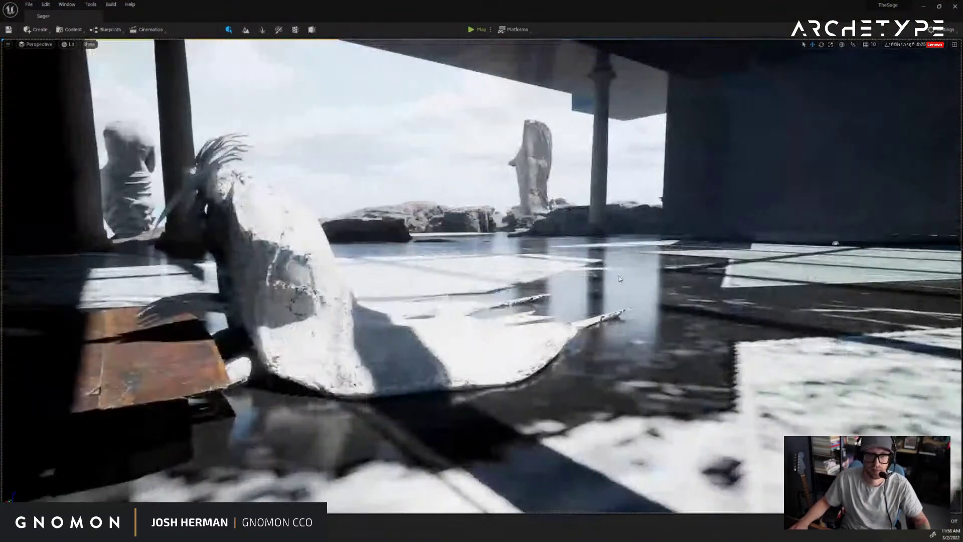
- In the Unreal project TheSage, browse the project content to the Sage folder
mouse_move(620, 279)
right_down()
mouse_move(662, 278)
mouse_move(615, 277)
right_up()
key(ctrl+space)
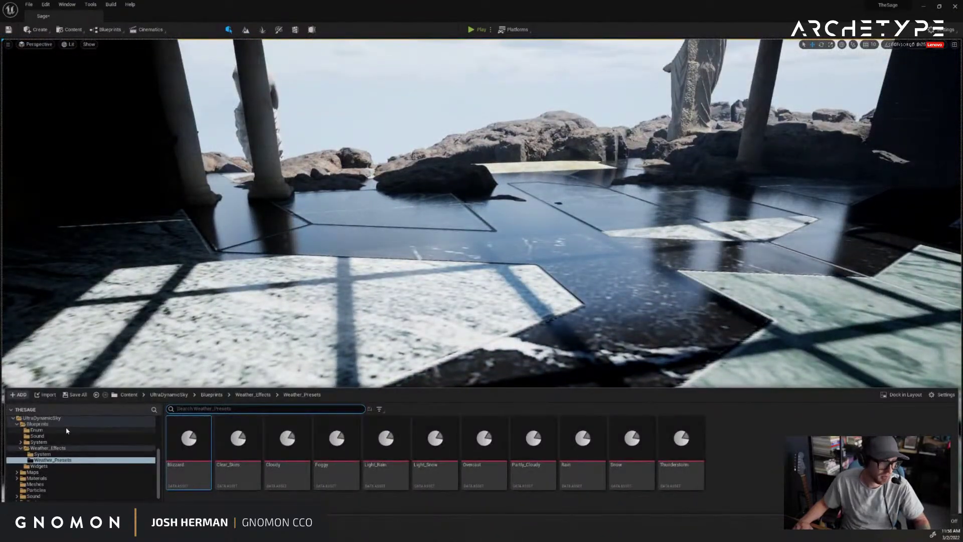
click(31, 419)
double_click(29, 419)
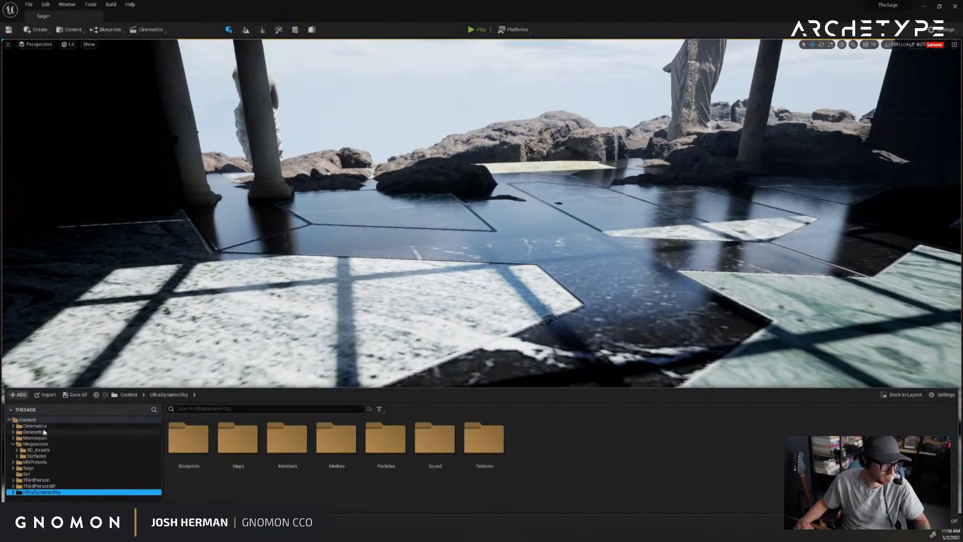
click(34, 425)
click(56, 467)
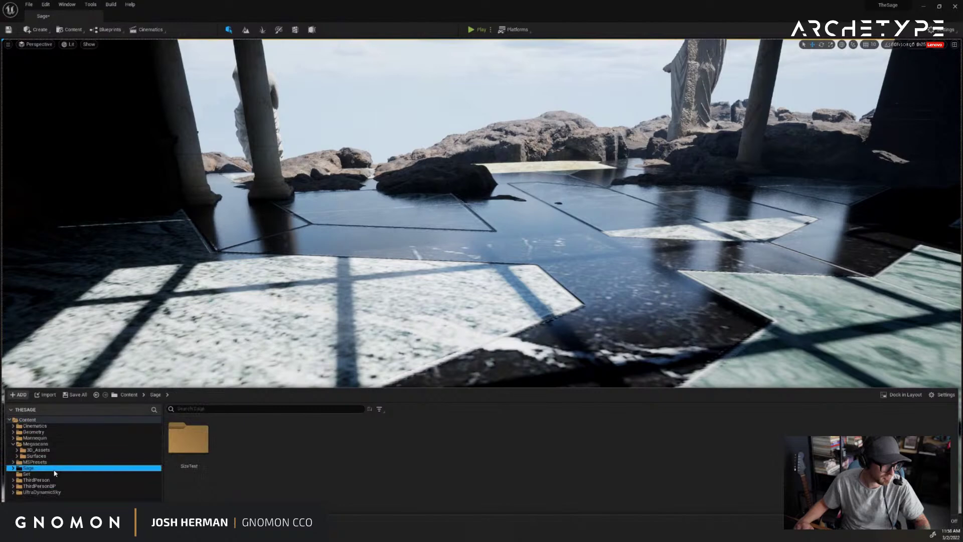
- Create a FeatherTest folder inside the Sage folder and open it
right_click(357, 459)
click(390, 239)
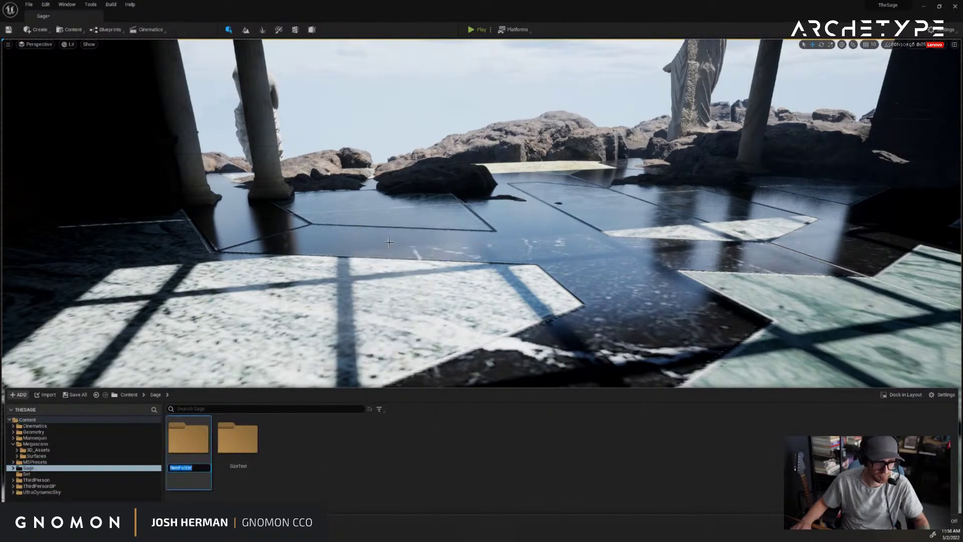
text(FeatherTest)
key(Return)
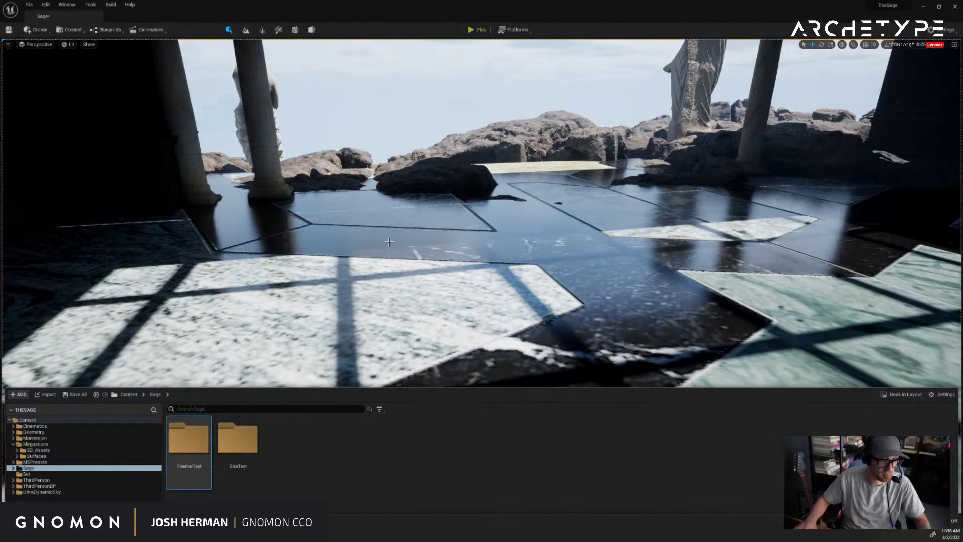
double_click(189, 437)
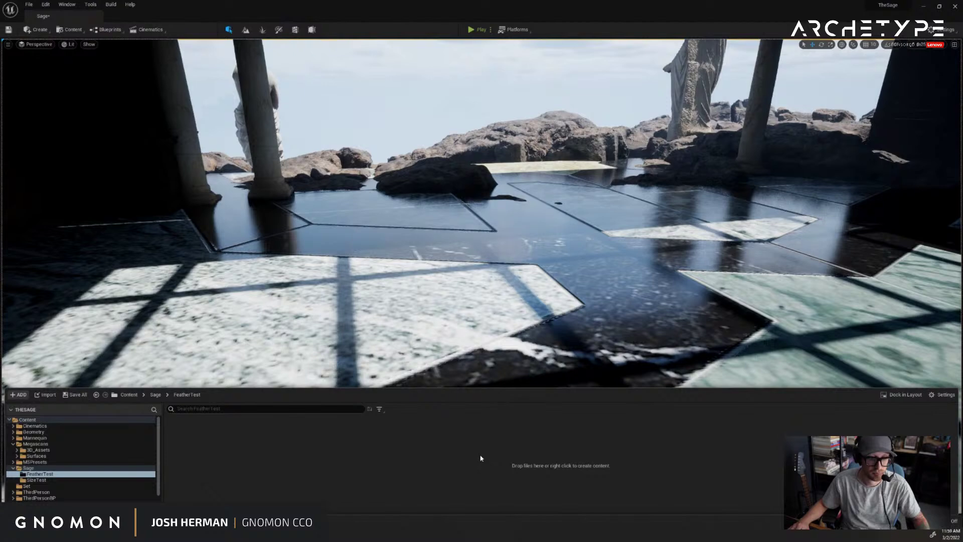
- Import the HeadTextureTest FBX into the FeatherTest folder with new materials, applying the same settings to all files
drag(481, 455, 480, 454)
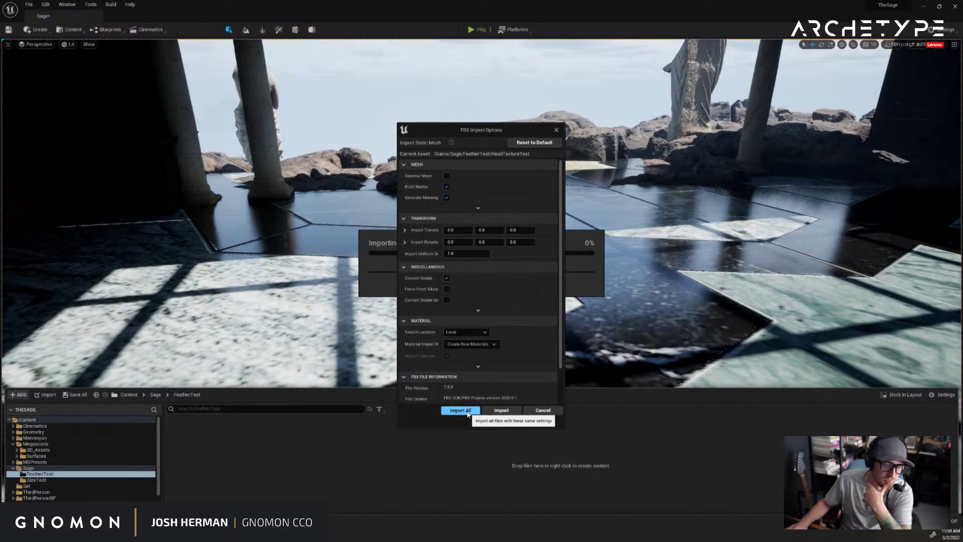
click(462, 411)
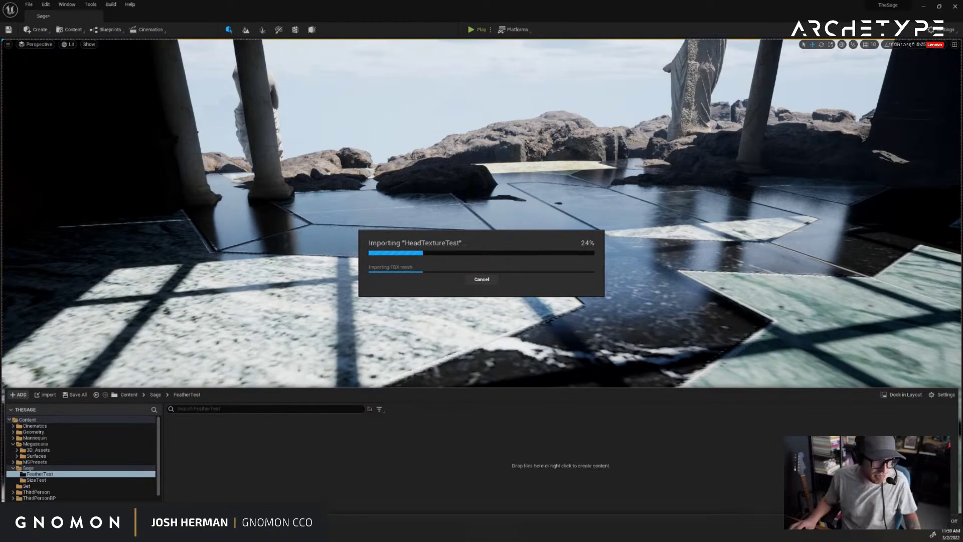
key(alt+Tab)
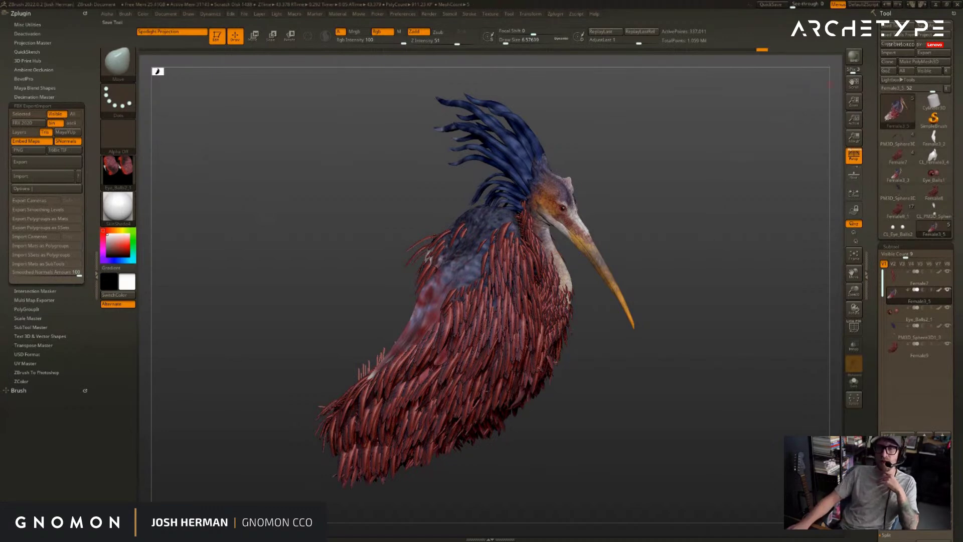
click(936, 5)
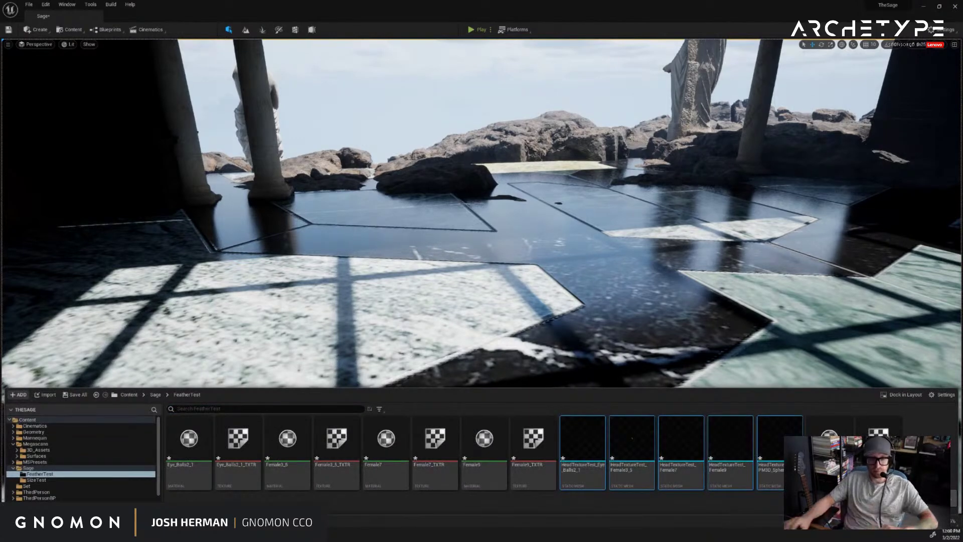
- Place the imported HeadTextureTest meshes together on the marble floor of the scene and frame them for a closer look
mouse_move(782, 439)
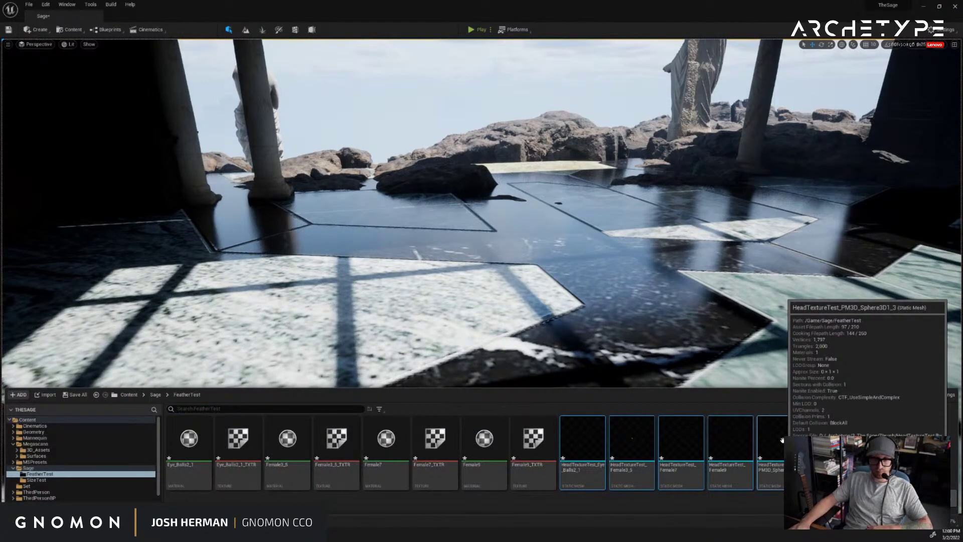
drag(782, 440, 537, 275)
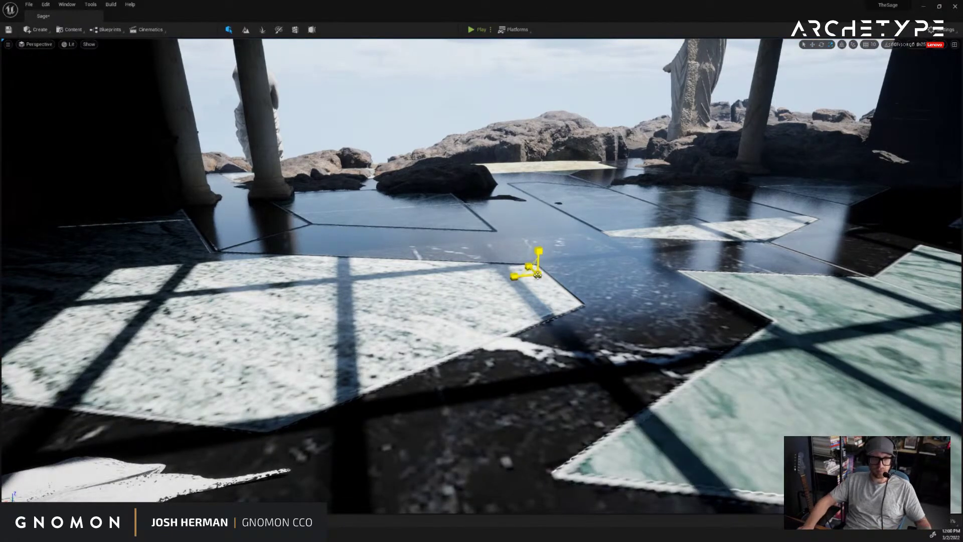
right_drag(532, 259, 573, 291)
key(f)
mouse_move(632, 160)
right_down()
mouse_move(688, 159)
mouse_move(662, 129)
mouse_move(731, 116)
mouse_move(622, 155)
right_up()
key(w)
key(f)
alt+drag(441, 257, 478, 257)
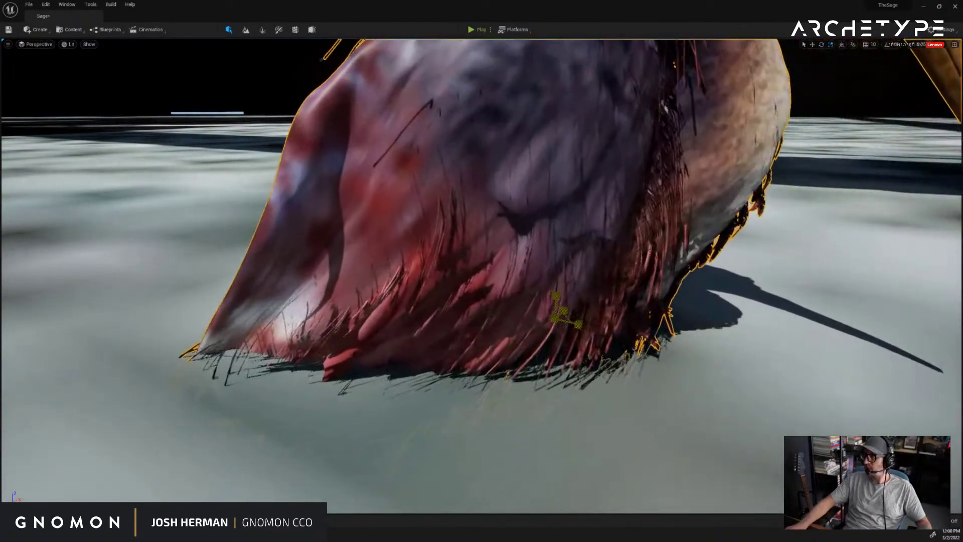
- Scale up the placed bird meshes together and lift them off the marble floor
drag(555, 318, 566, 312)
right_drag(204, 220, 246, 228)
key(s)
key(w)
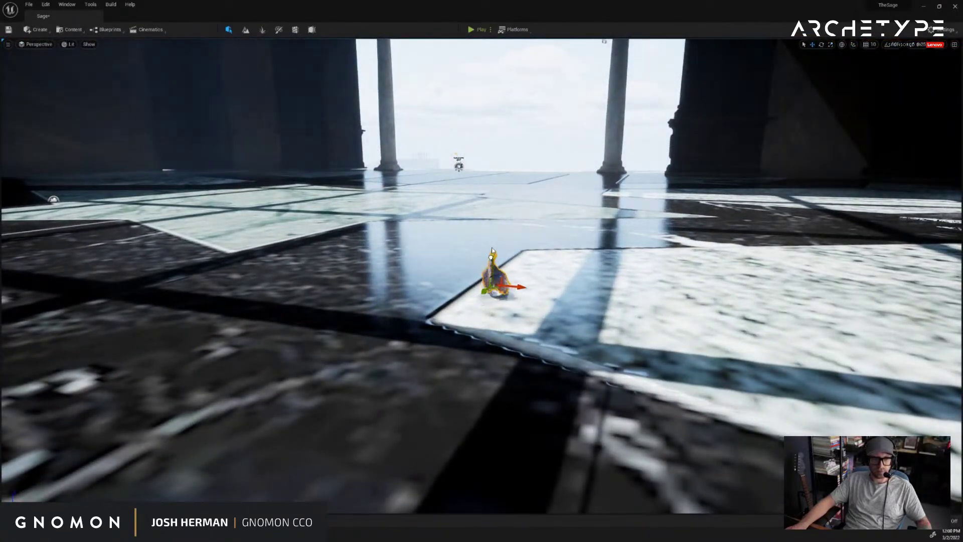
drag(492, 258, 495, 183)
key(r)
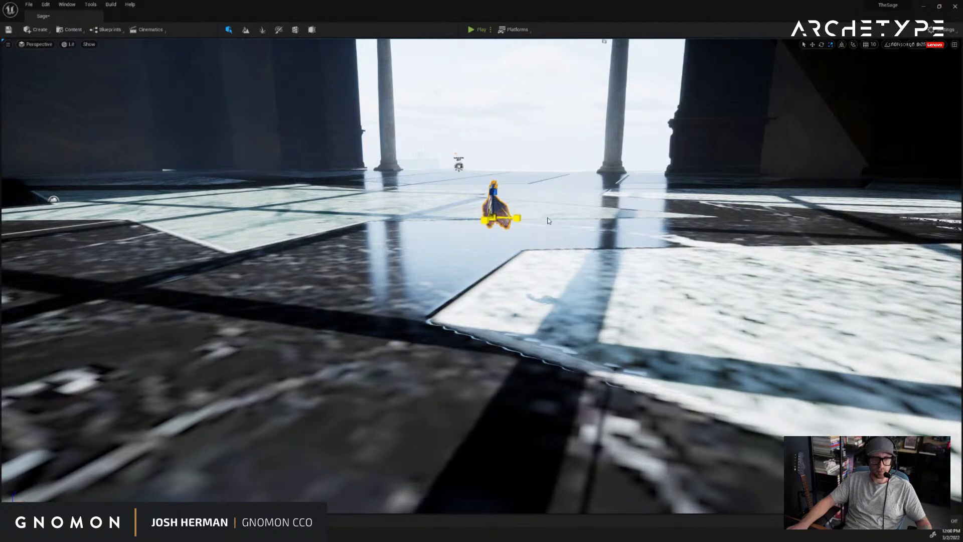
key(a)
right_drag(533, 215, 561, 210)
key(w)
drag(477, 239, 513, 120)
alt+drag(133, 128, 132, 198)
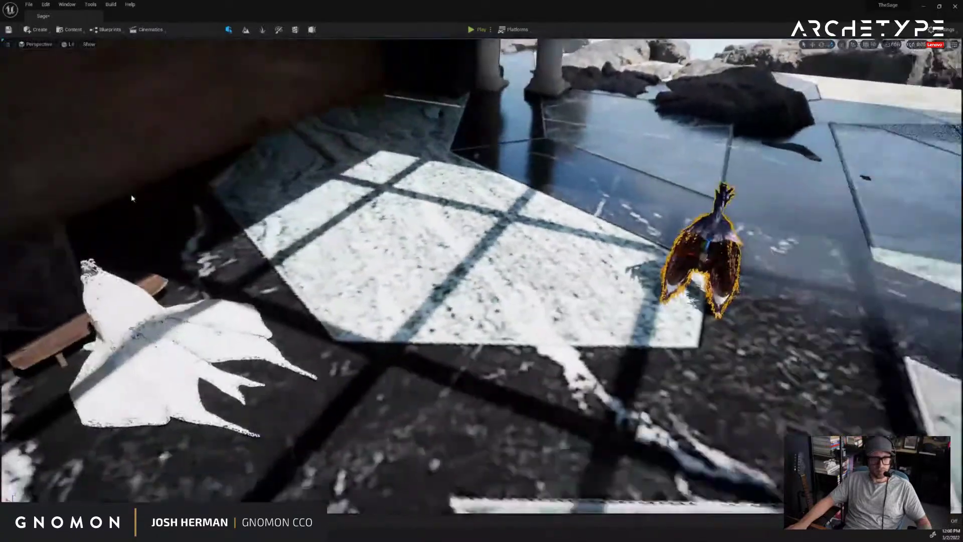
- Turn the bird meshes into profile and move them beside the white bird sculpt
scroll(131, 198, down, 4)
key(e)
drag(681, 260, 828, 130)
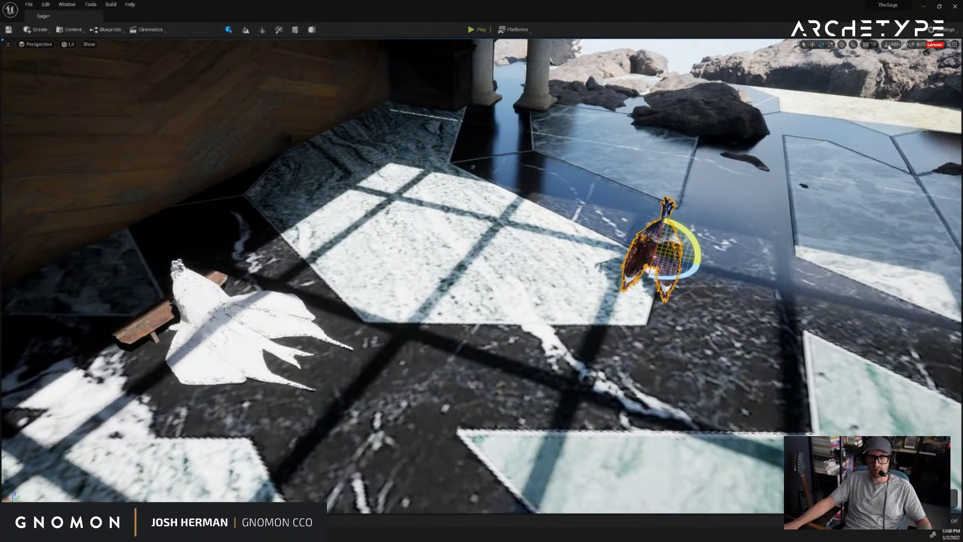
drag(696, 252, 848, 204)
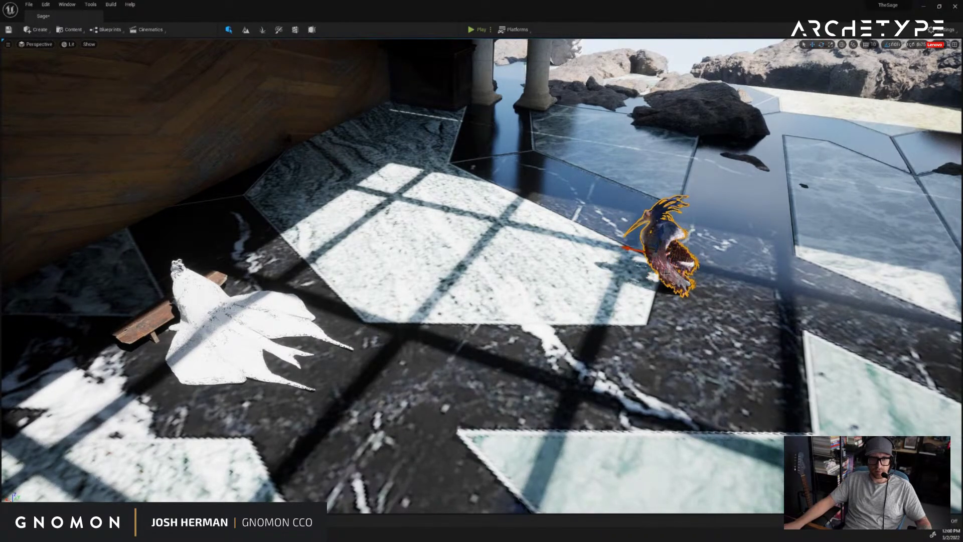
drag(634, 250, 197, 308)
right_drag(196, 307, 219, 294)
drag(426, 347, 192, 299)
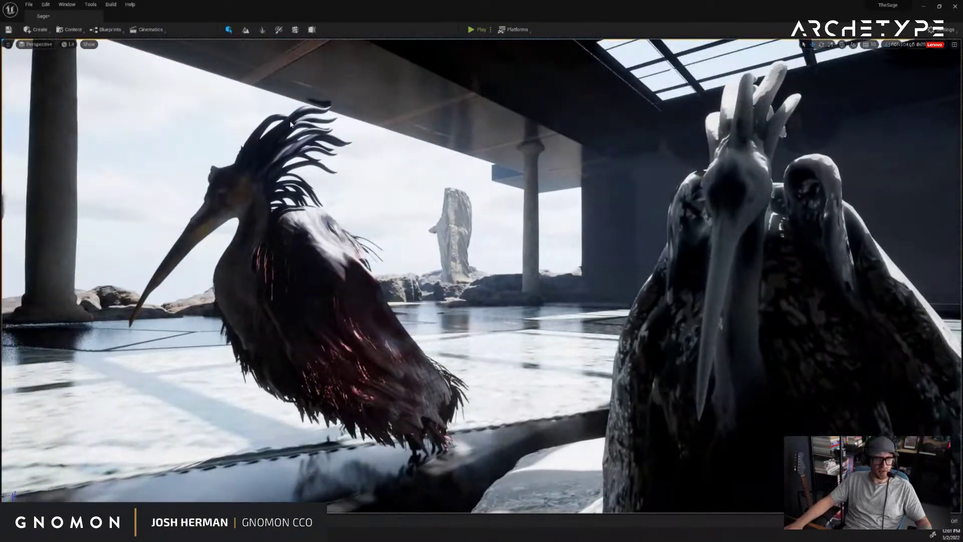
- Inspect the textured bird beside the white sculpt and check the imported assets in the FeatherTest folder
right_drag(290, 132, 276, 127)
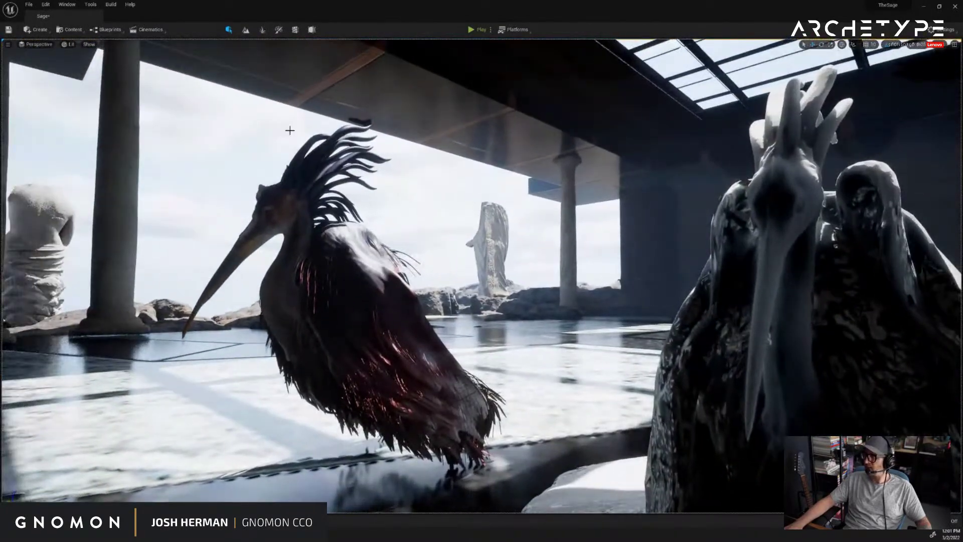
alt+drag(572, 237, 542, 335)
alt+right_drag(568, 344, 647, 347)
alt+drag(647, 347, 588, 340)
key(ctrl+space)
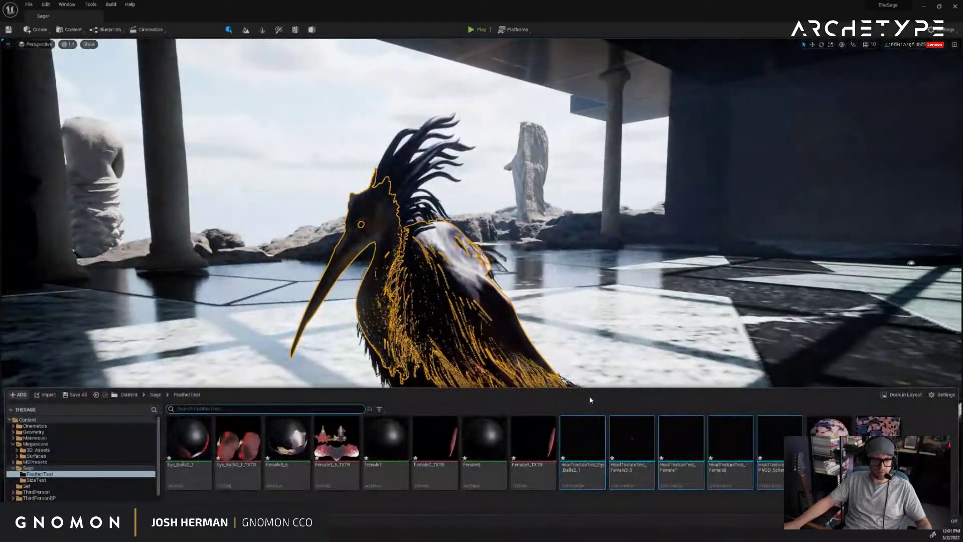
key(ctrl+space)
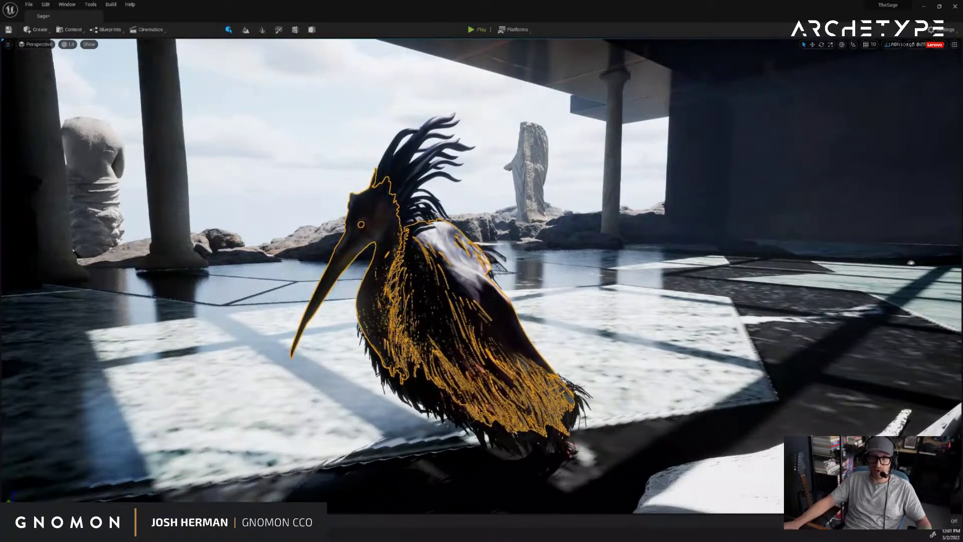
- Try making the Female3_5 material two-sided, save it, and check the bird's feathers up close
alt+drag(642, 292, 589, 301)
key(ctrl+space)
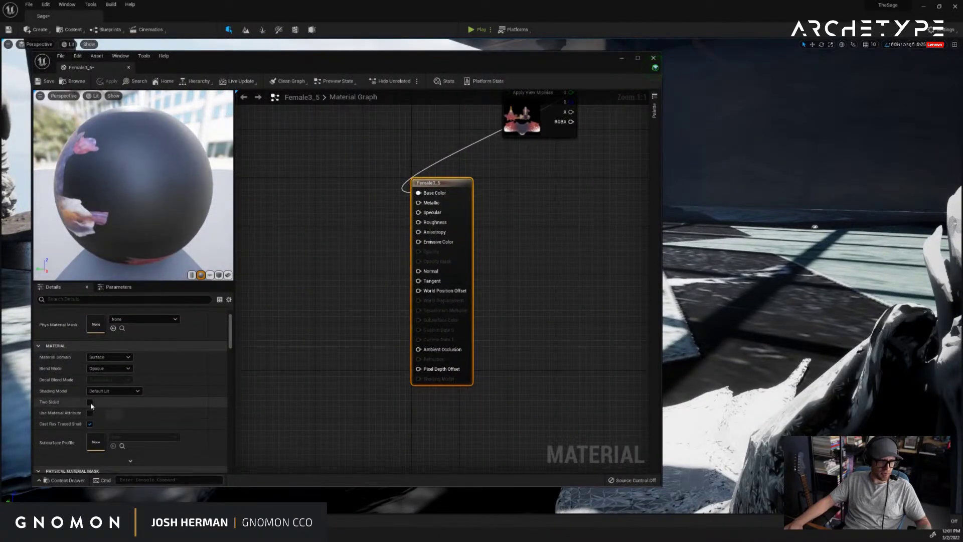
click(90, 402)
drag(294, 53, 763, 59)
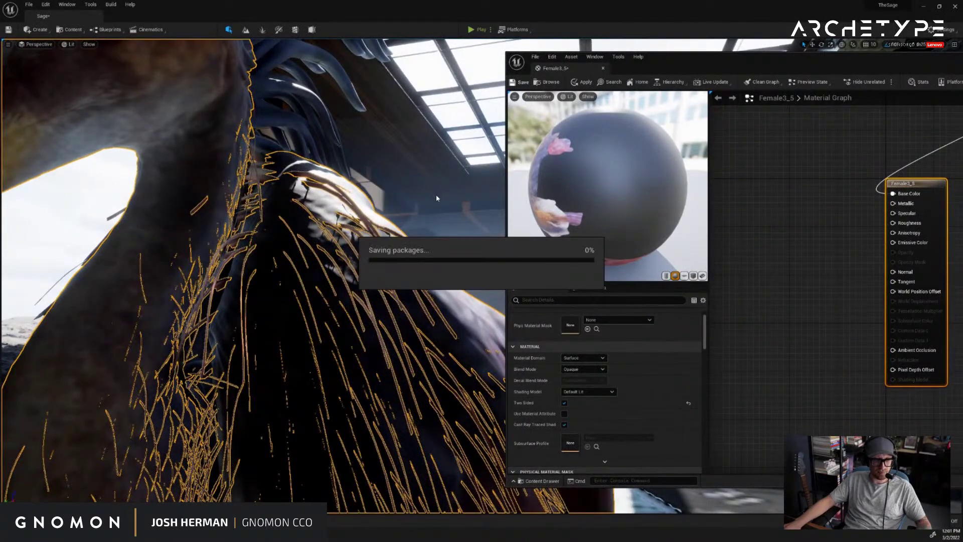
scroll(441, 206, down, 6)
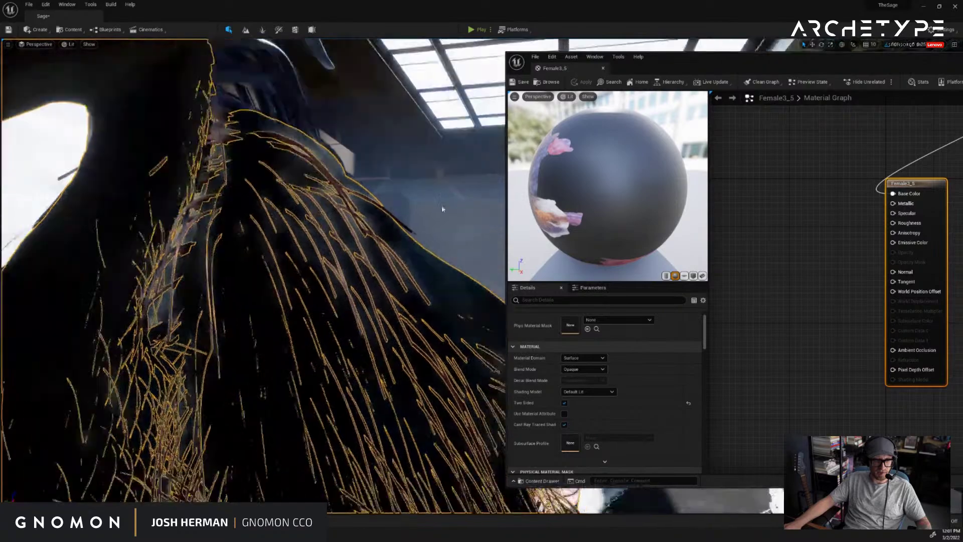
click(442, 207)
alt+drag(442, 207, 351, 236)
- Turn off Two Sided for the Female3_5 material, save it, and close the material editor
click(319, 253)
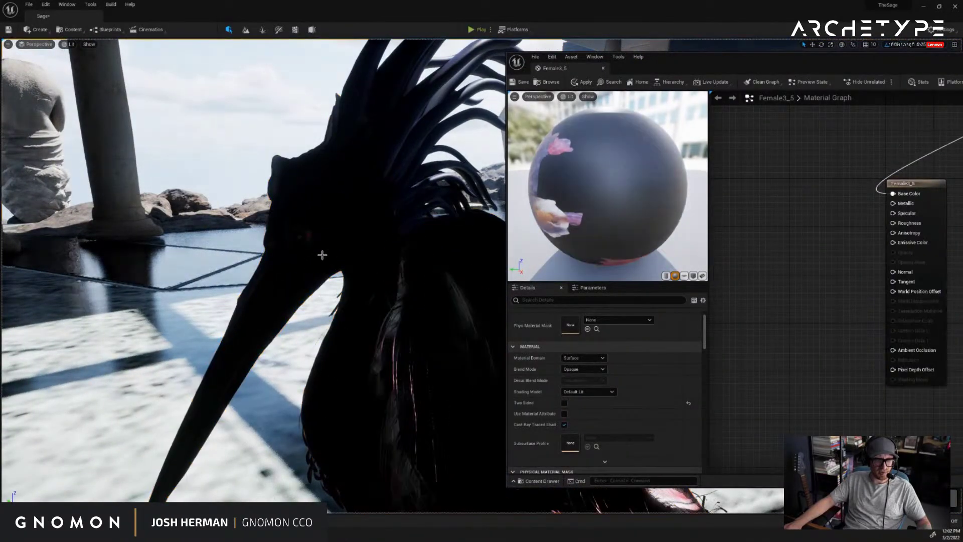
alt+drag(341, 254, 466, 241)
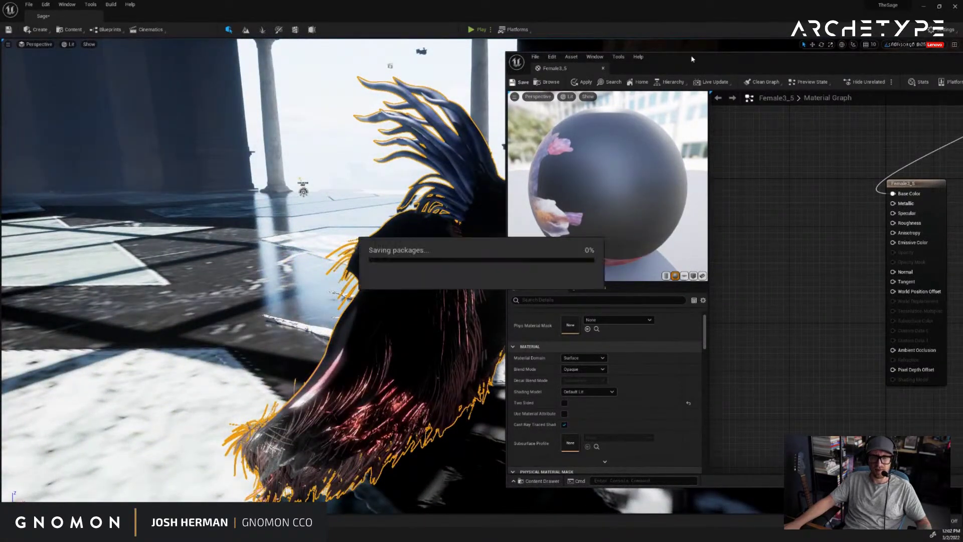
drag(747, 62, 557, 63)
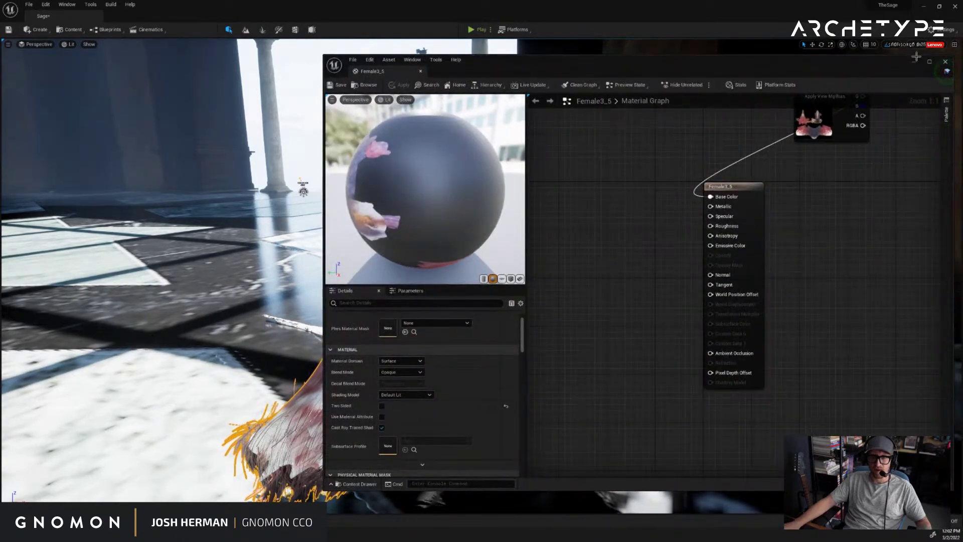
click(945, 61)
- Inspect the textured bird beside the white sculpt from the lit side and from behind
alt+drag(721, 132, 525, 128)
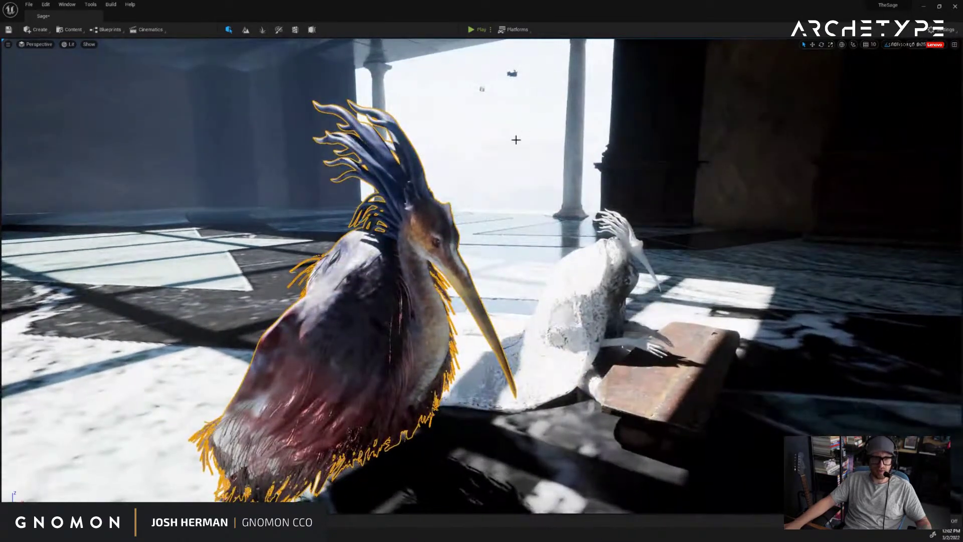
alt+drag(541, 184, 535, 172)
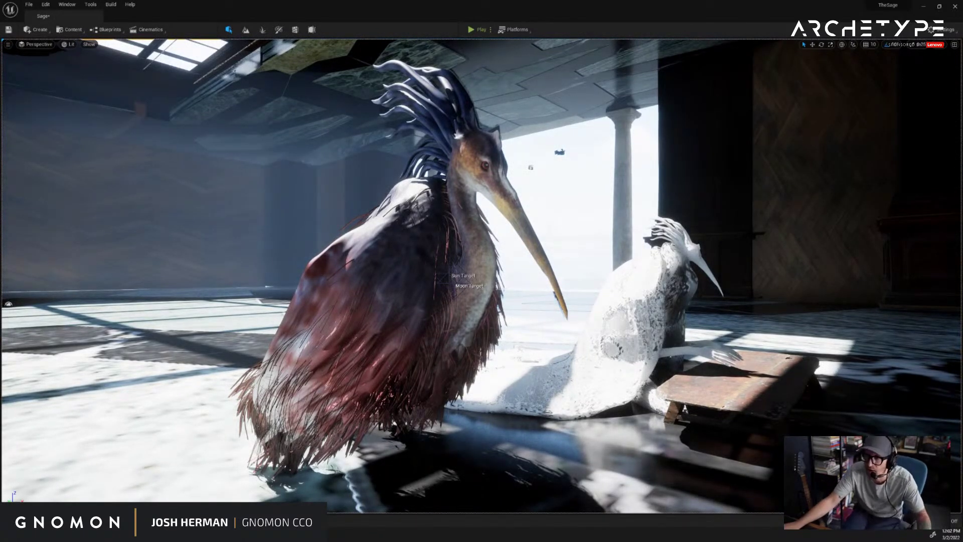
alt+drag(549, 203, 396, 216)
alt+right_drag(396, 215, 386, 221)
alt+drag(386, 221, 424, 214)
alt+right_drag(424, 212, 430, 213)
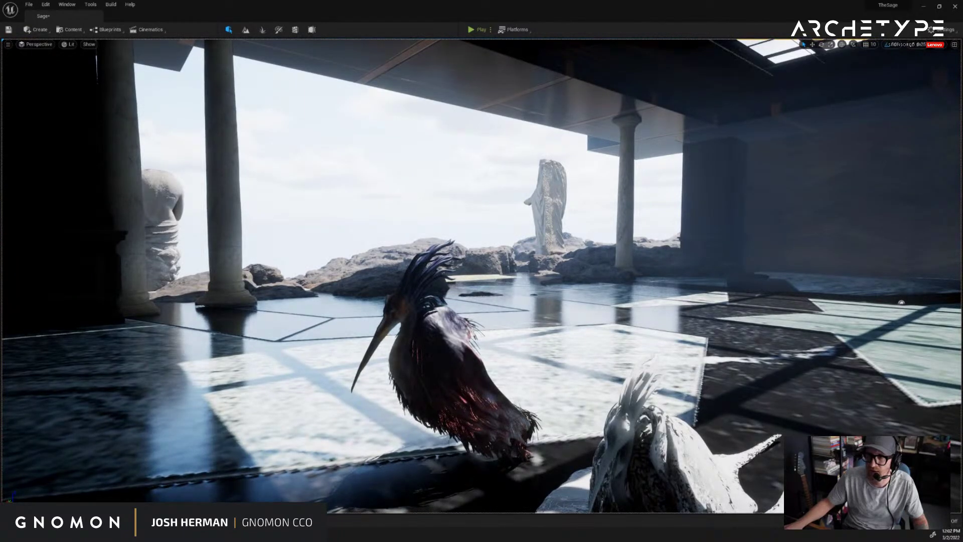
- Sweep the scene's sun from daylight through night to an orange sunset behind the bird
key(ctrl+l)
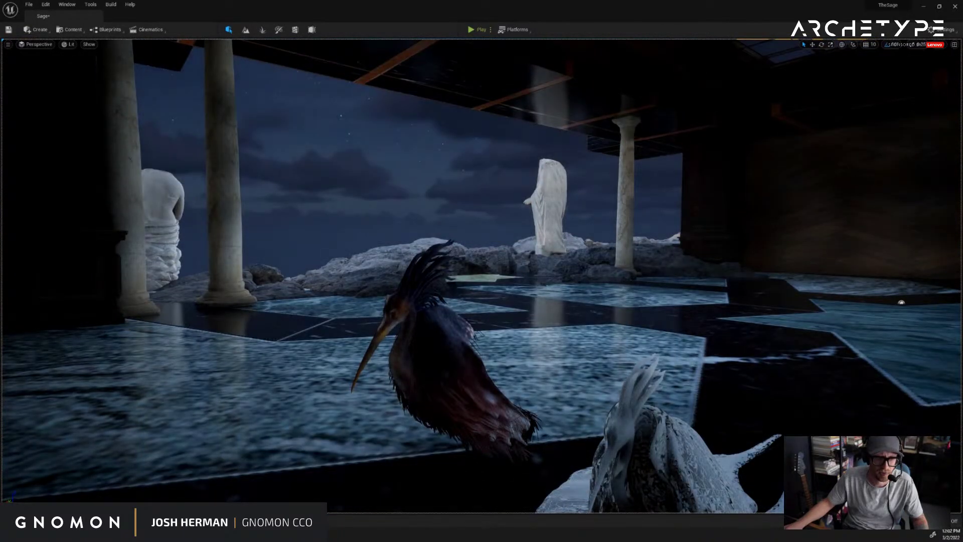
key(ctrl+l)
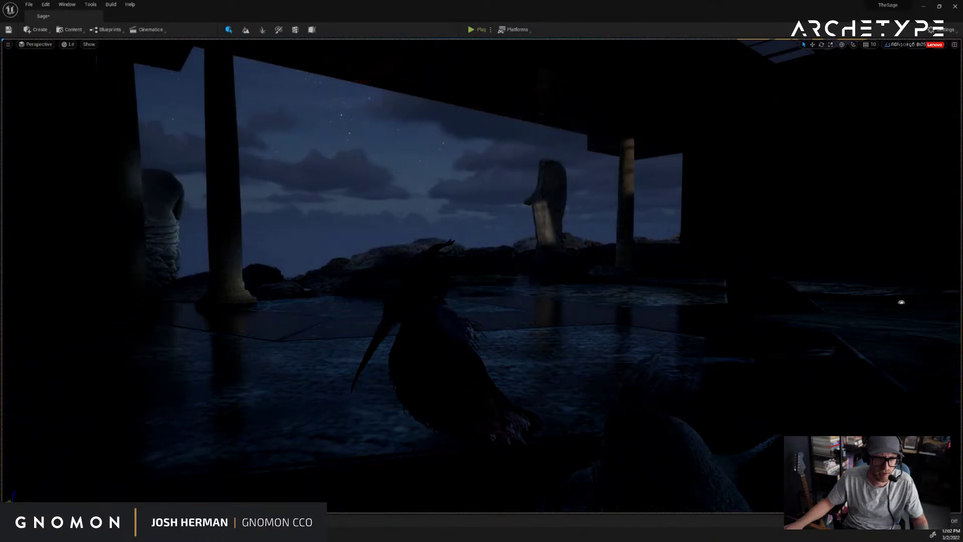
key(ctrl+l)
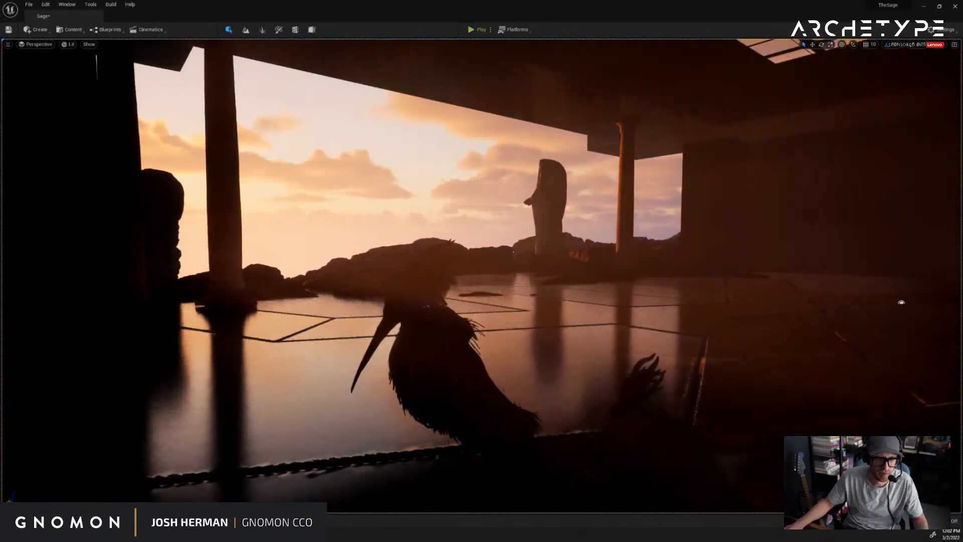
- Frame the textured bird and the white sculpt in silhouette between the columns against the sunset sky
mouse_move(707, 195)
right_down()
mouse_move(665, 198)
mouse_move(701, 195)
right_up()
key(q)
key(a)
mouse_move(678, 148)
right_down()
mouse_move(663, 149)
mouse_move(679, 151)
right_up()
key(e)
key(d)
key(q)
mouse_move(542, 196)
right_down()
mouse_move(558, 168)
mouse_move(543, 193)
right_up()
key(q)
key(w)
key(a)
key(e)
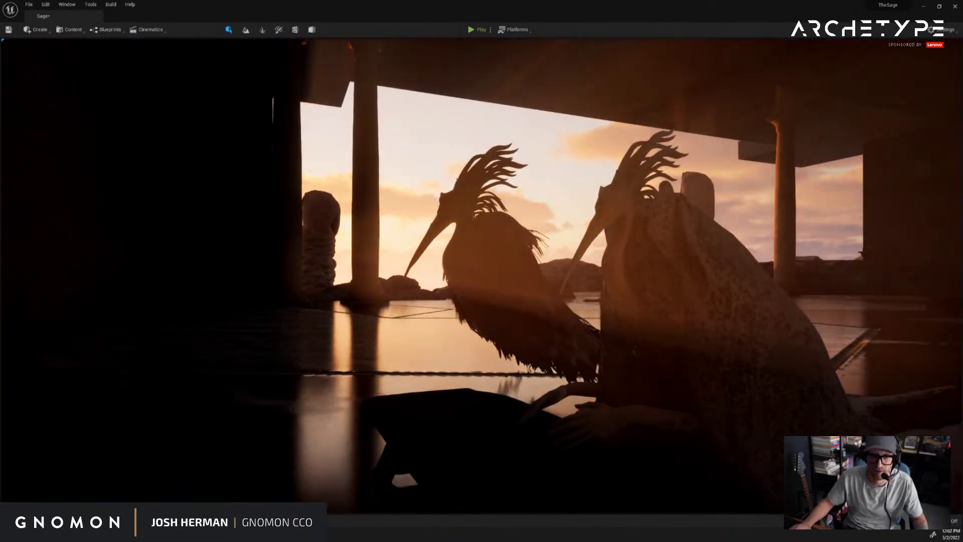
- Move the sun from sunset through night to bright daylight and view the bird from both sides
key(ctrl+l)
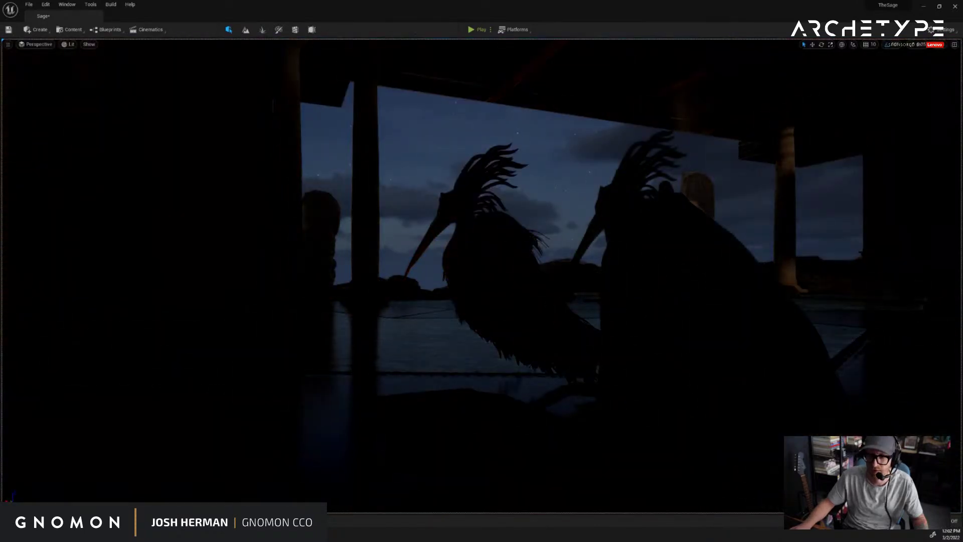
mouse_move(728, 251)
alt+mouse_down()
mouse_move(701, 255)
mouse_move(728, 254)
alt+mouse_up()
key(ctrl+l)
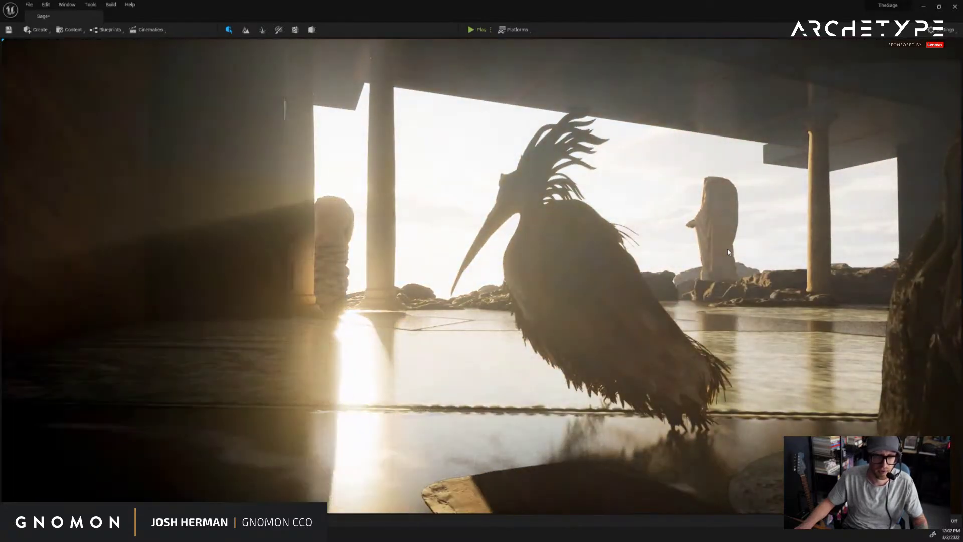
right_drag(727, 250, 730, 249)
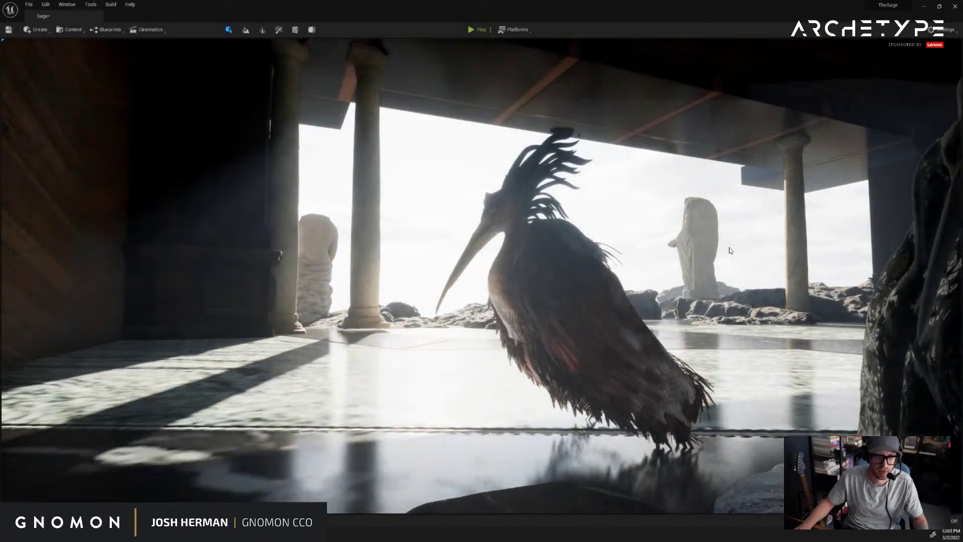
alt+drag(729, 248, 923, 252)
right_drag(924, 255, 915, 261)
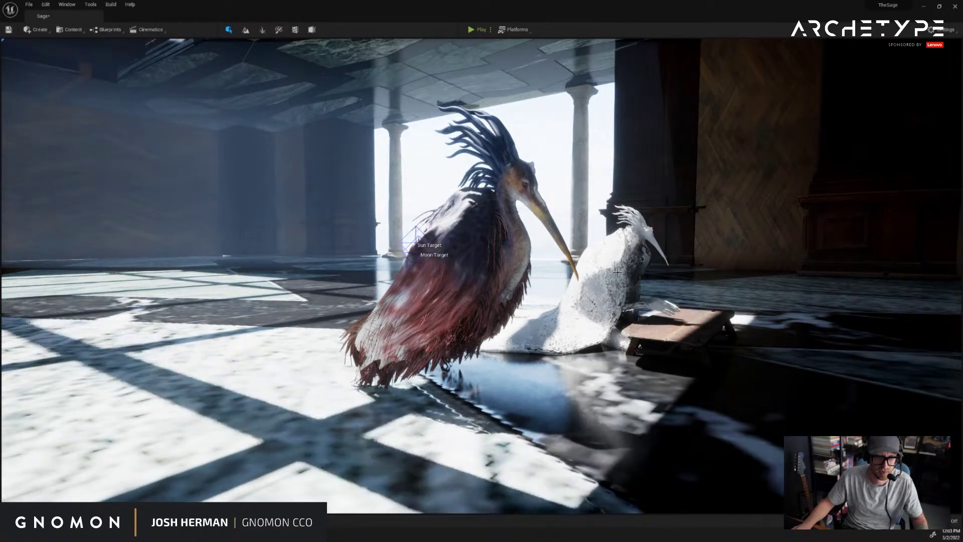
- Test the bird in night lighting, set a low golden sun, and frame it in silhouette against the sea
right_drag(615, 271, 629, 269)
key(a)
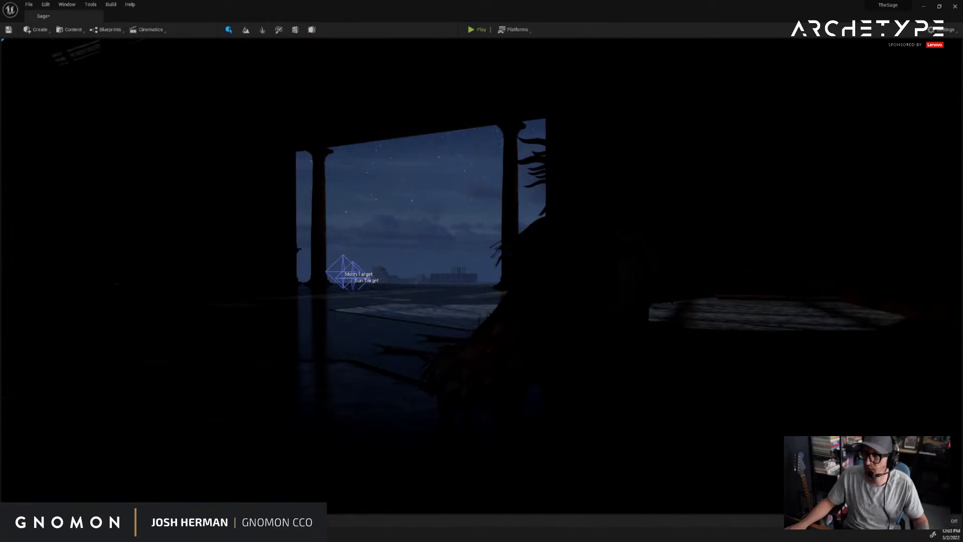
key(Escape)
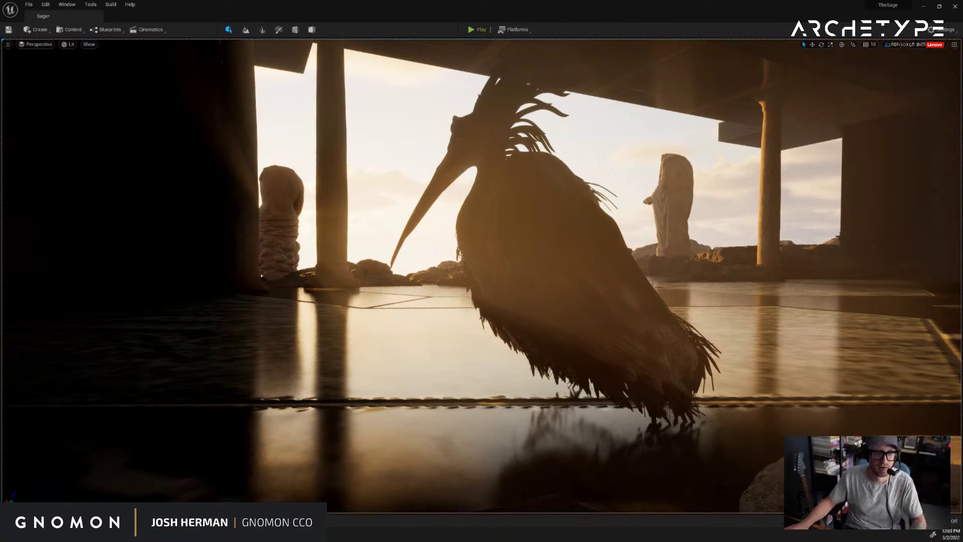
scroll(736, 203, down, 3)
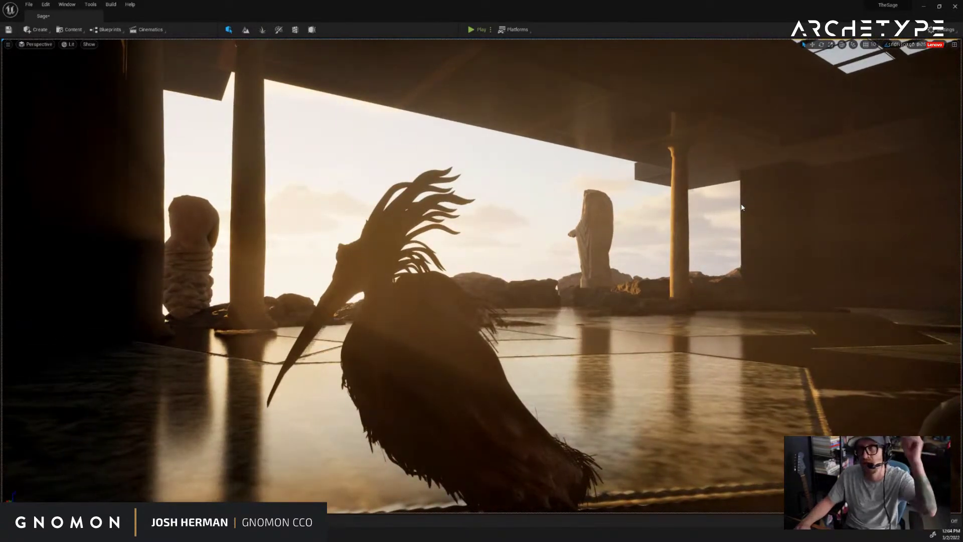
right_drag(743, 208, 735, 210)
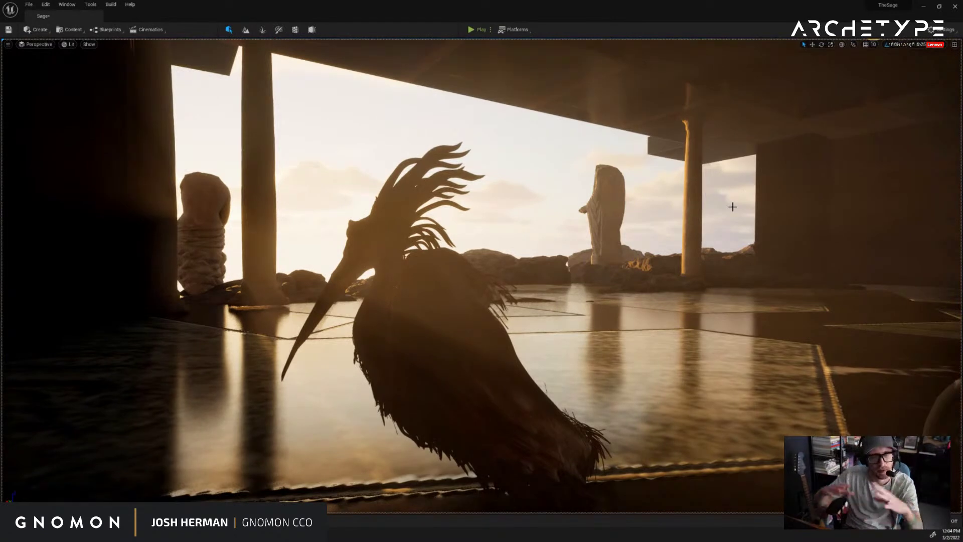